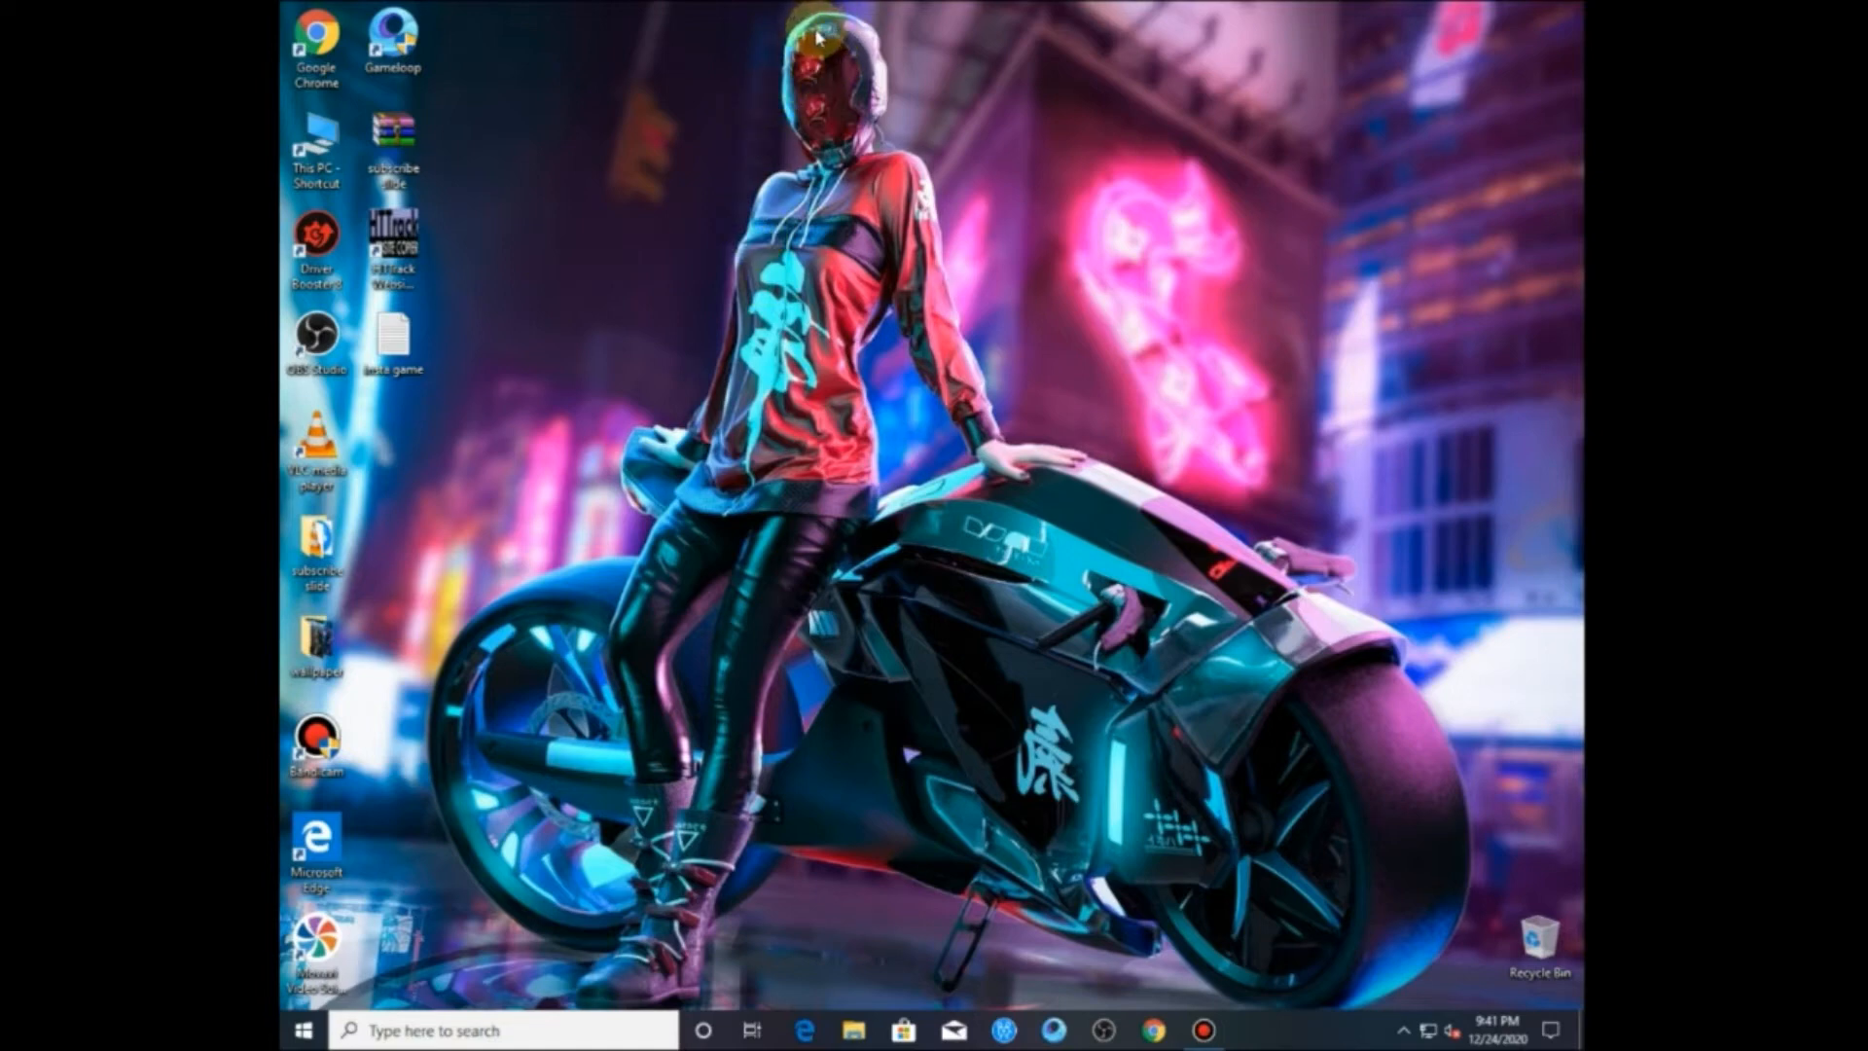
Step: Open Chrome and start a new Blogger blog titled 'test'
click(1154, 1031)
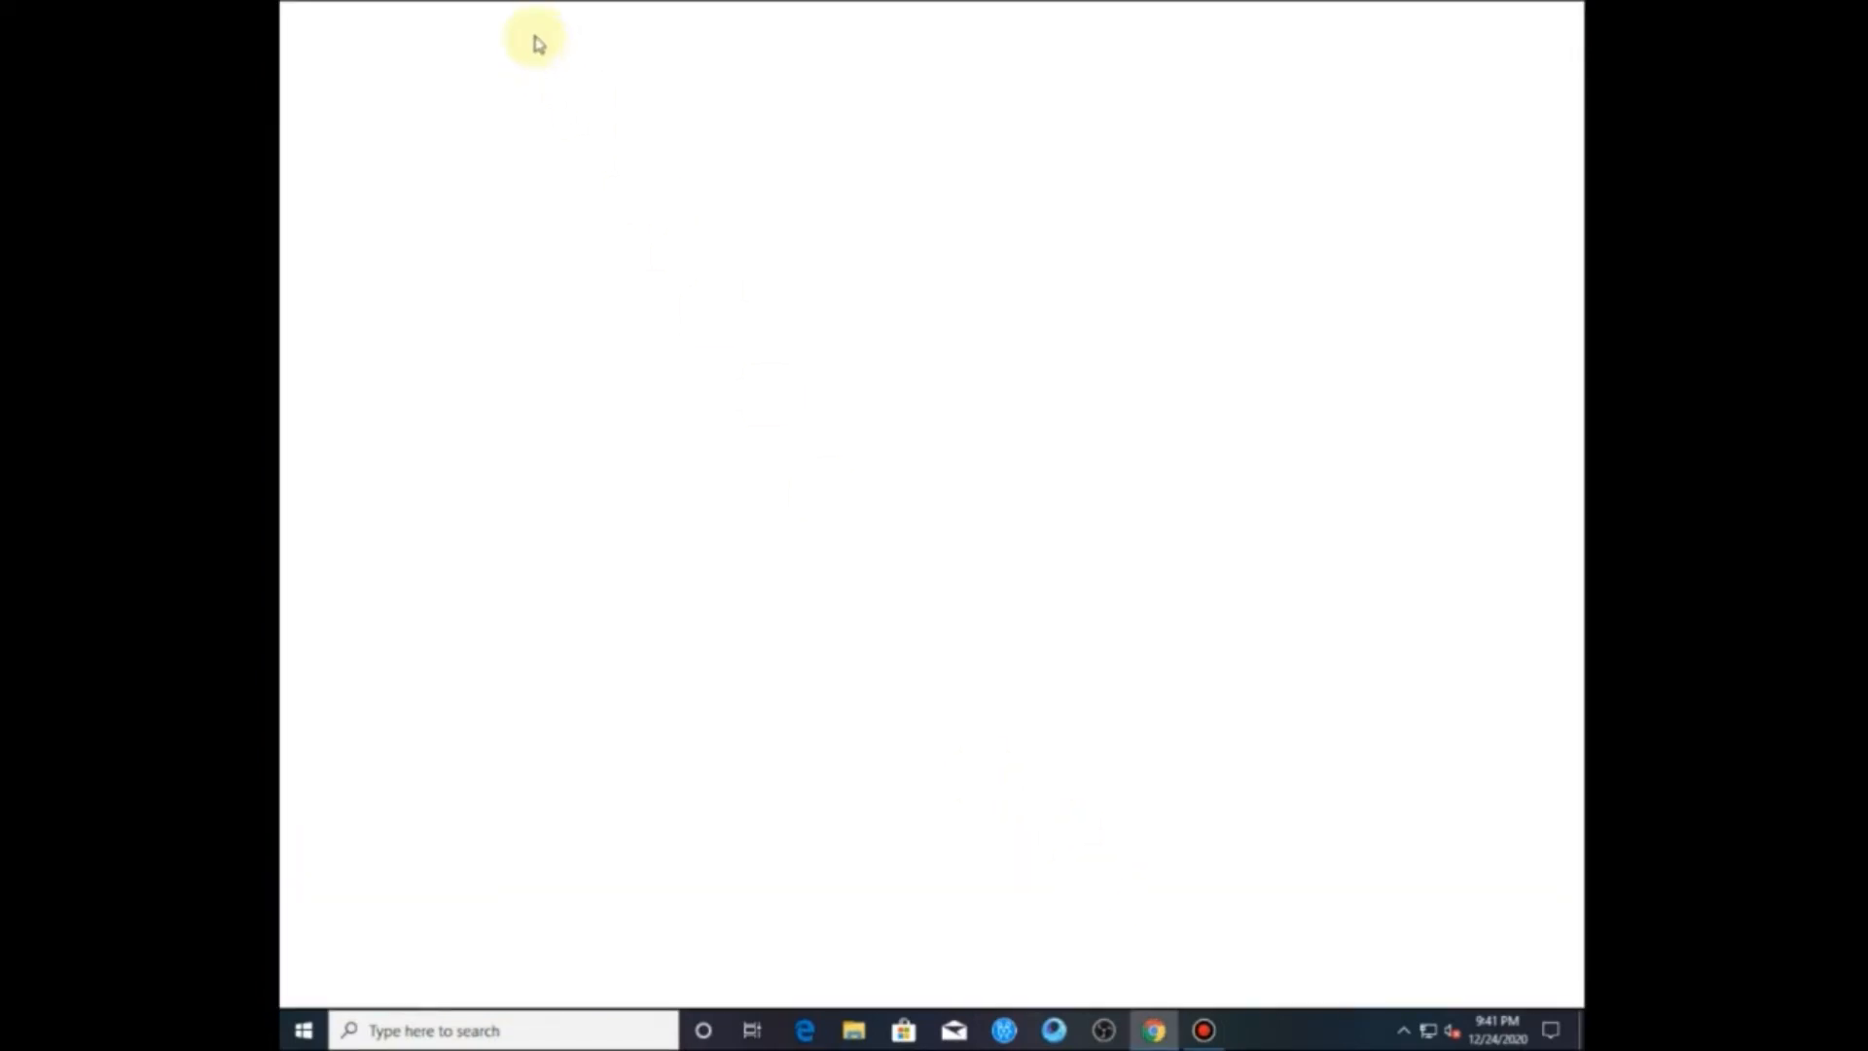
click(772, 396)
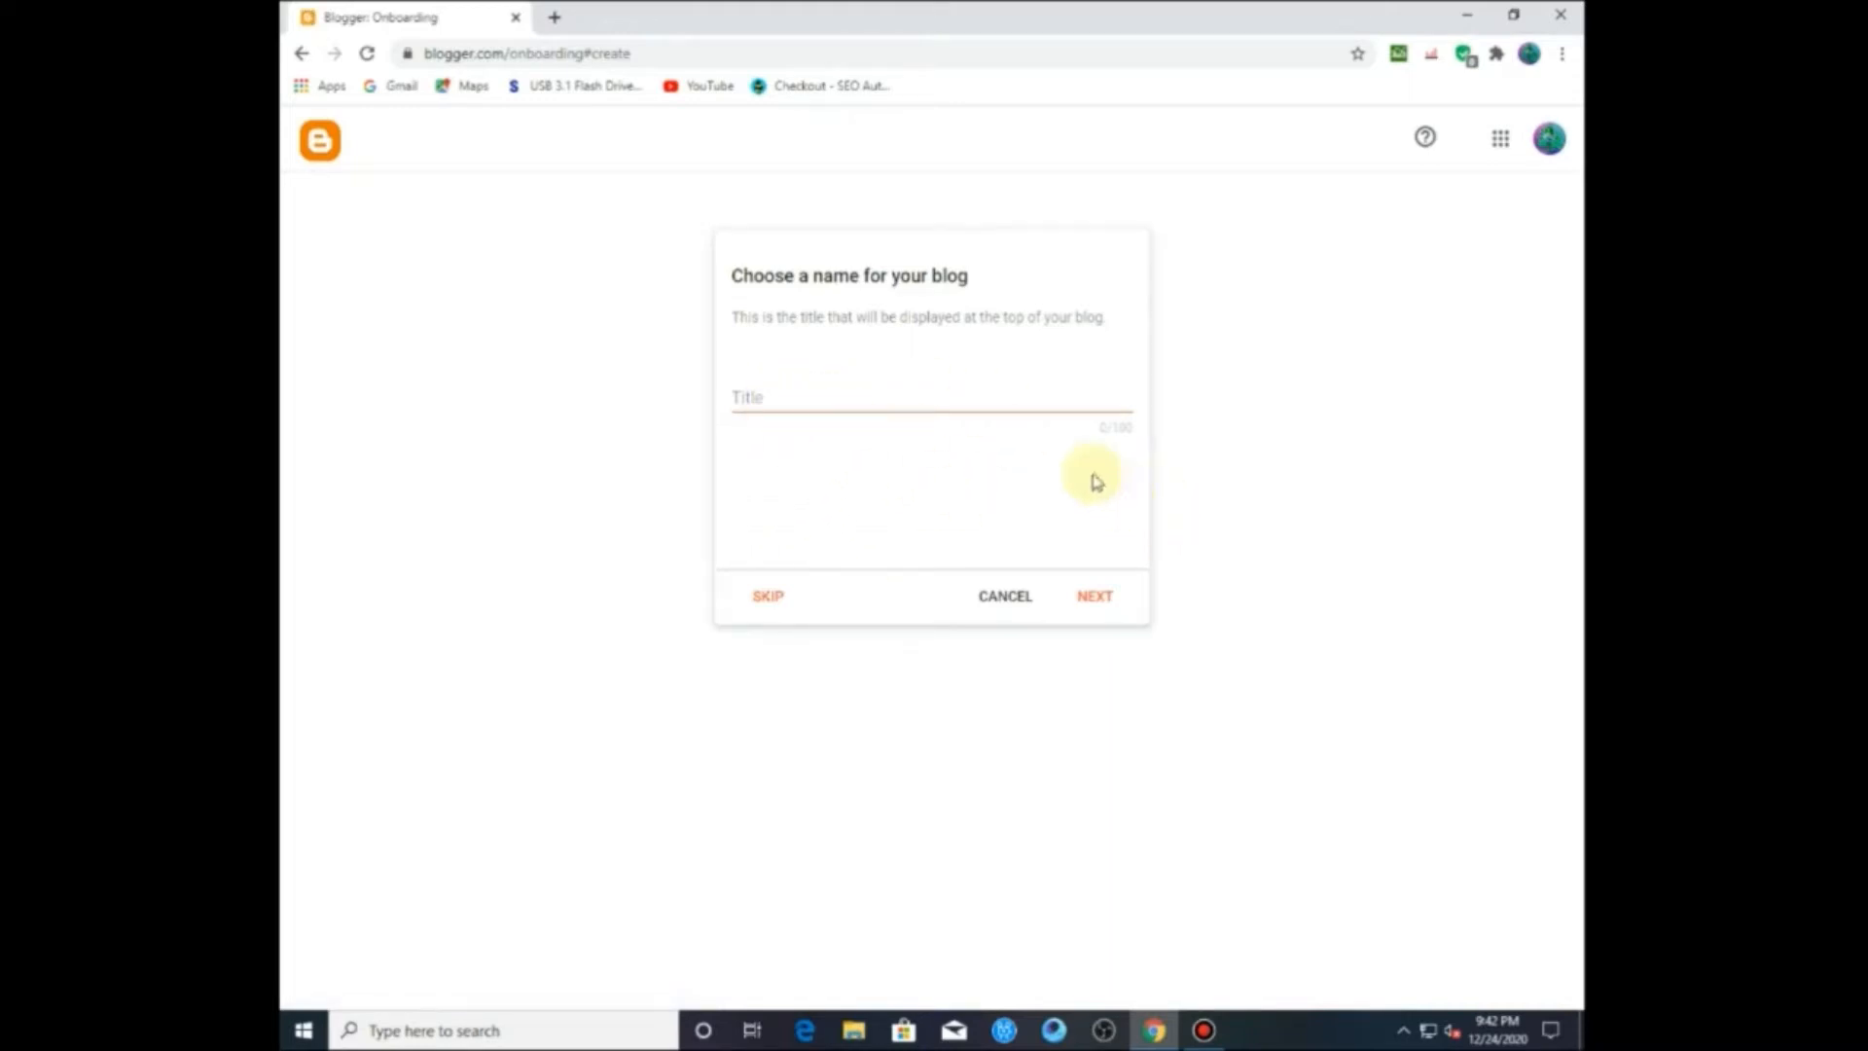
click(791, 396)
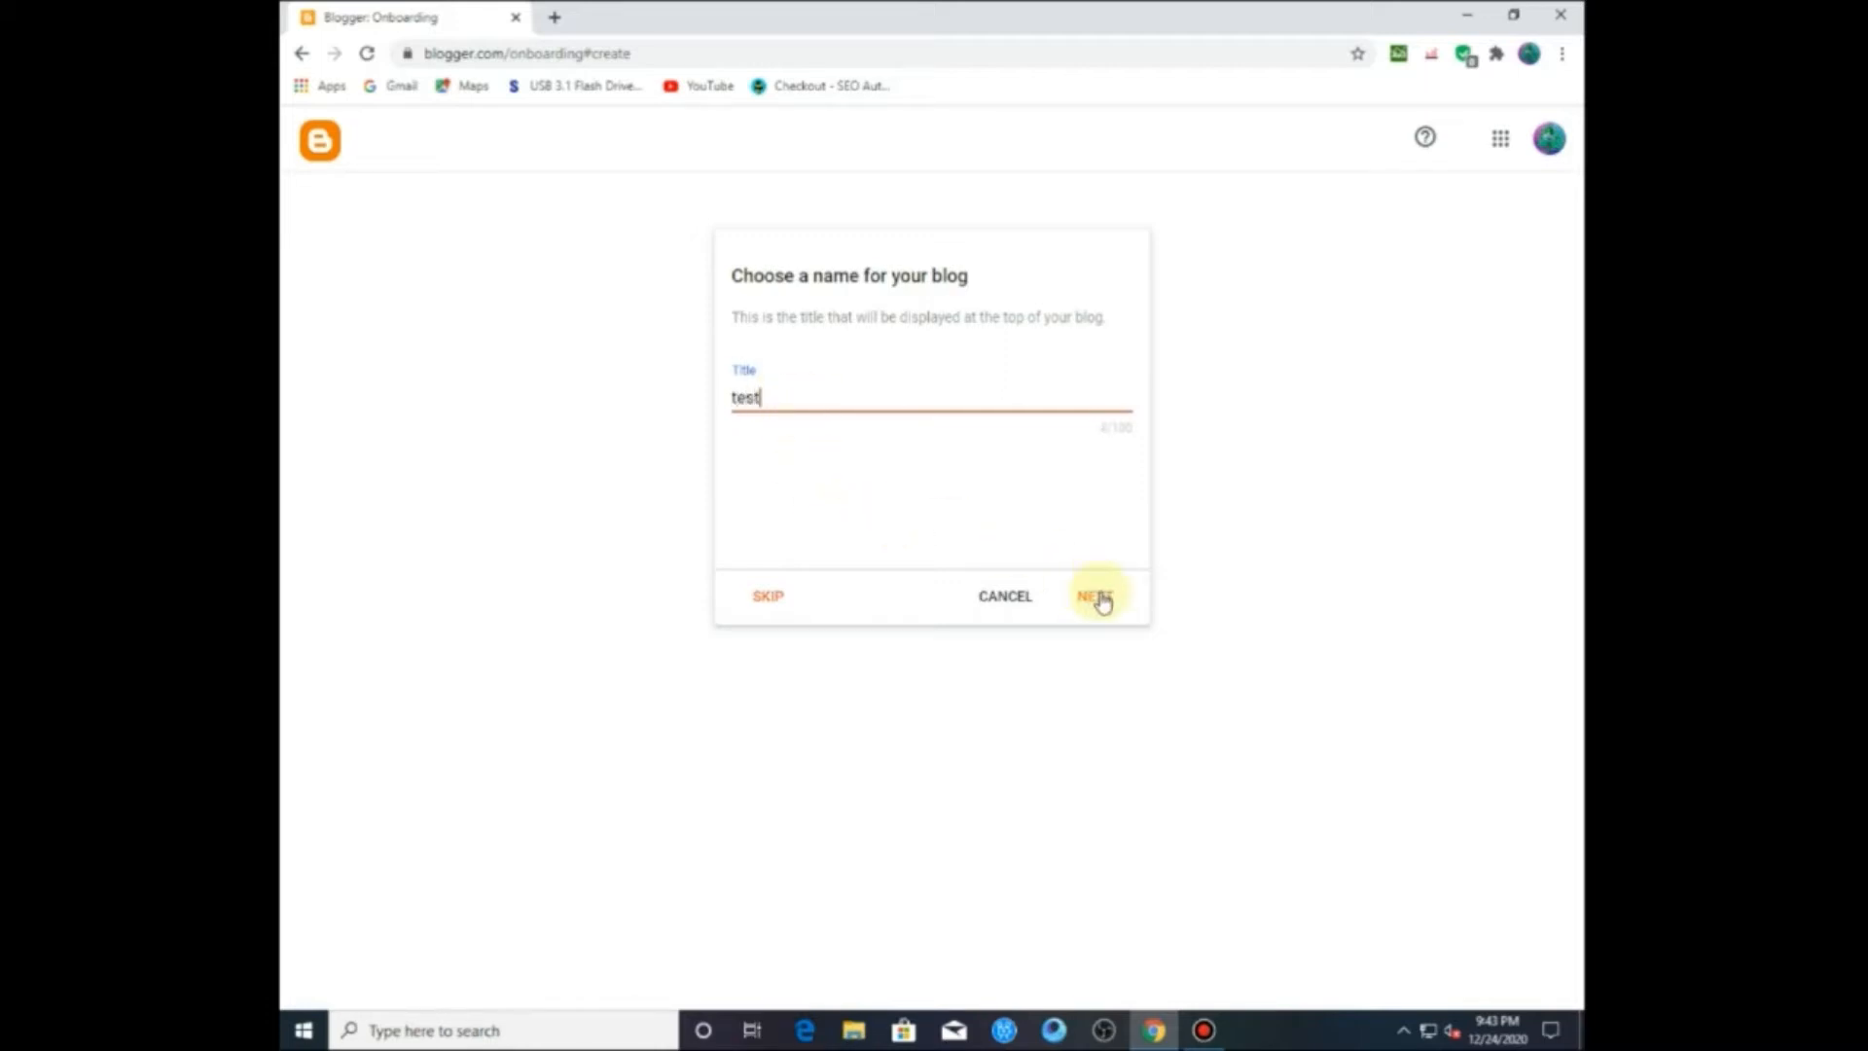
click(1099, 597)
Step: Give the blog a numeric address and the display name 'test', then finish setup
click(830, 395)
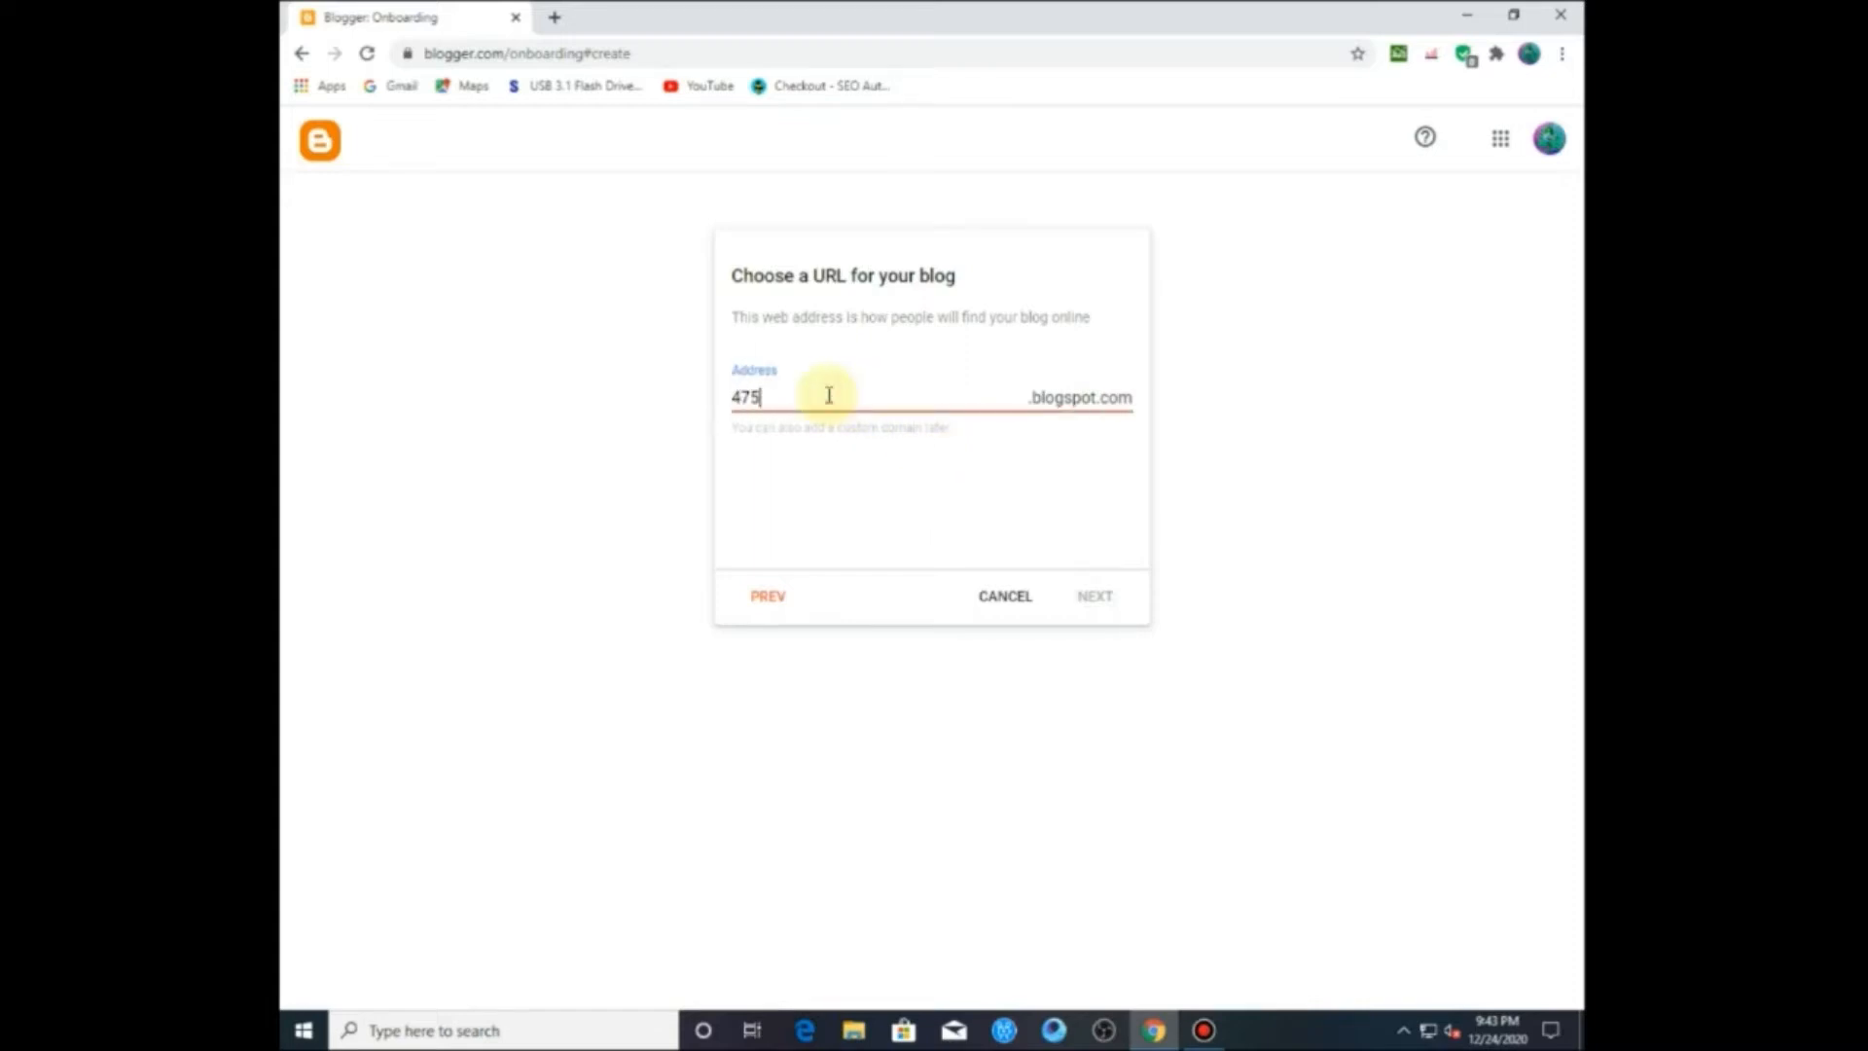
text(47585876741558)
click(1090, 596)
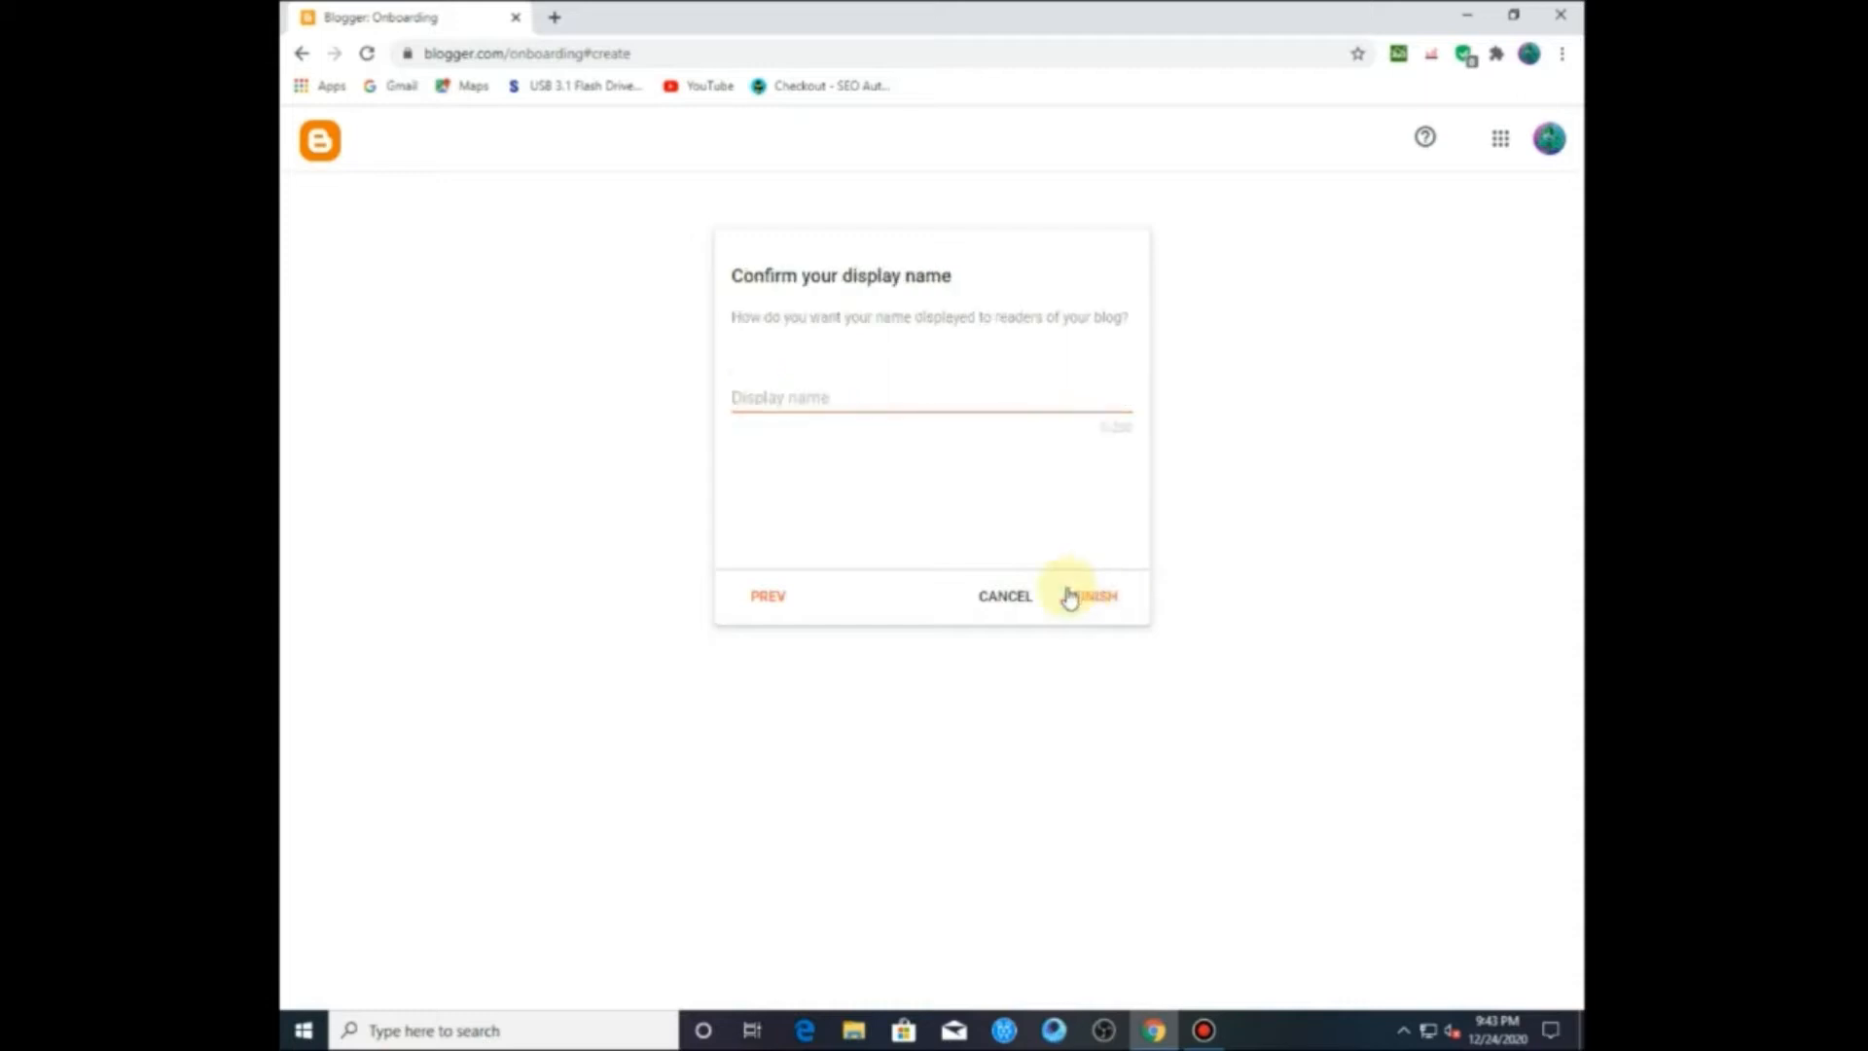
click(806, 392)
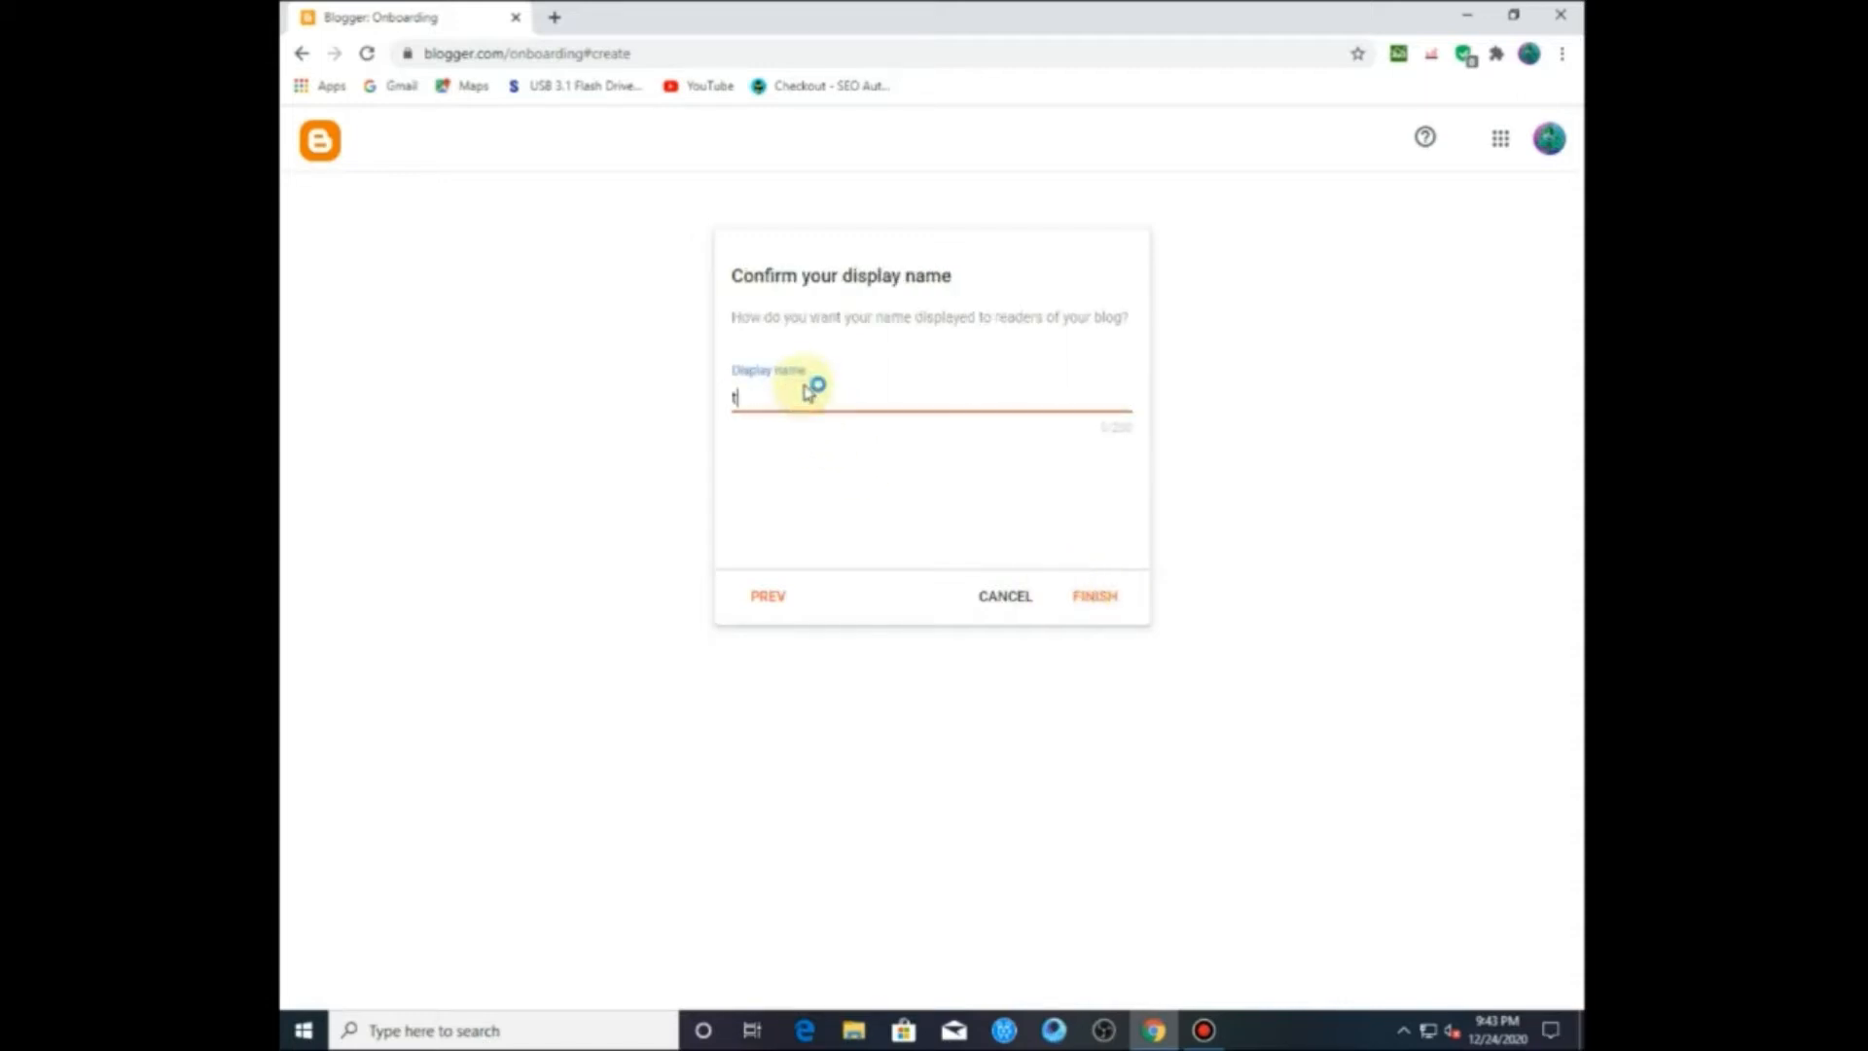
click(1104, 596)
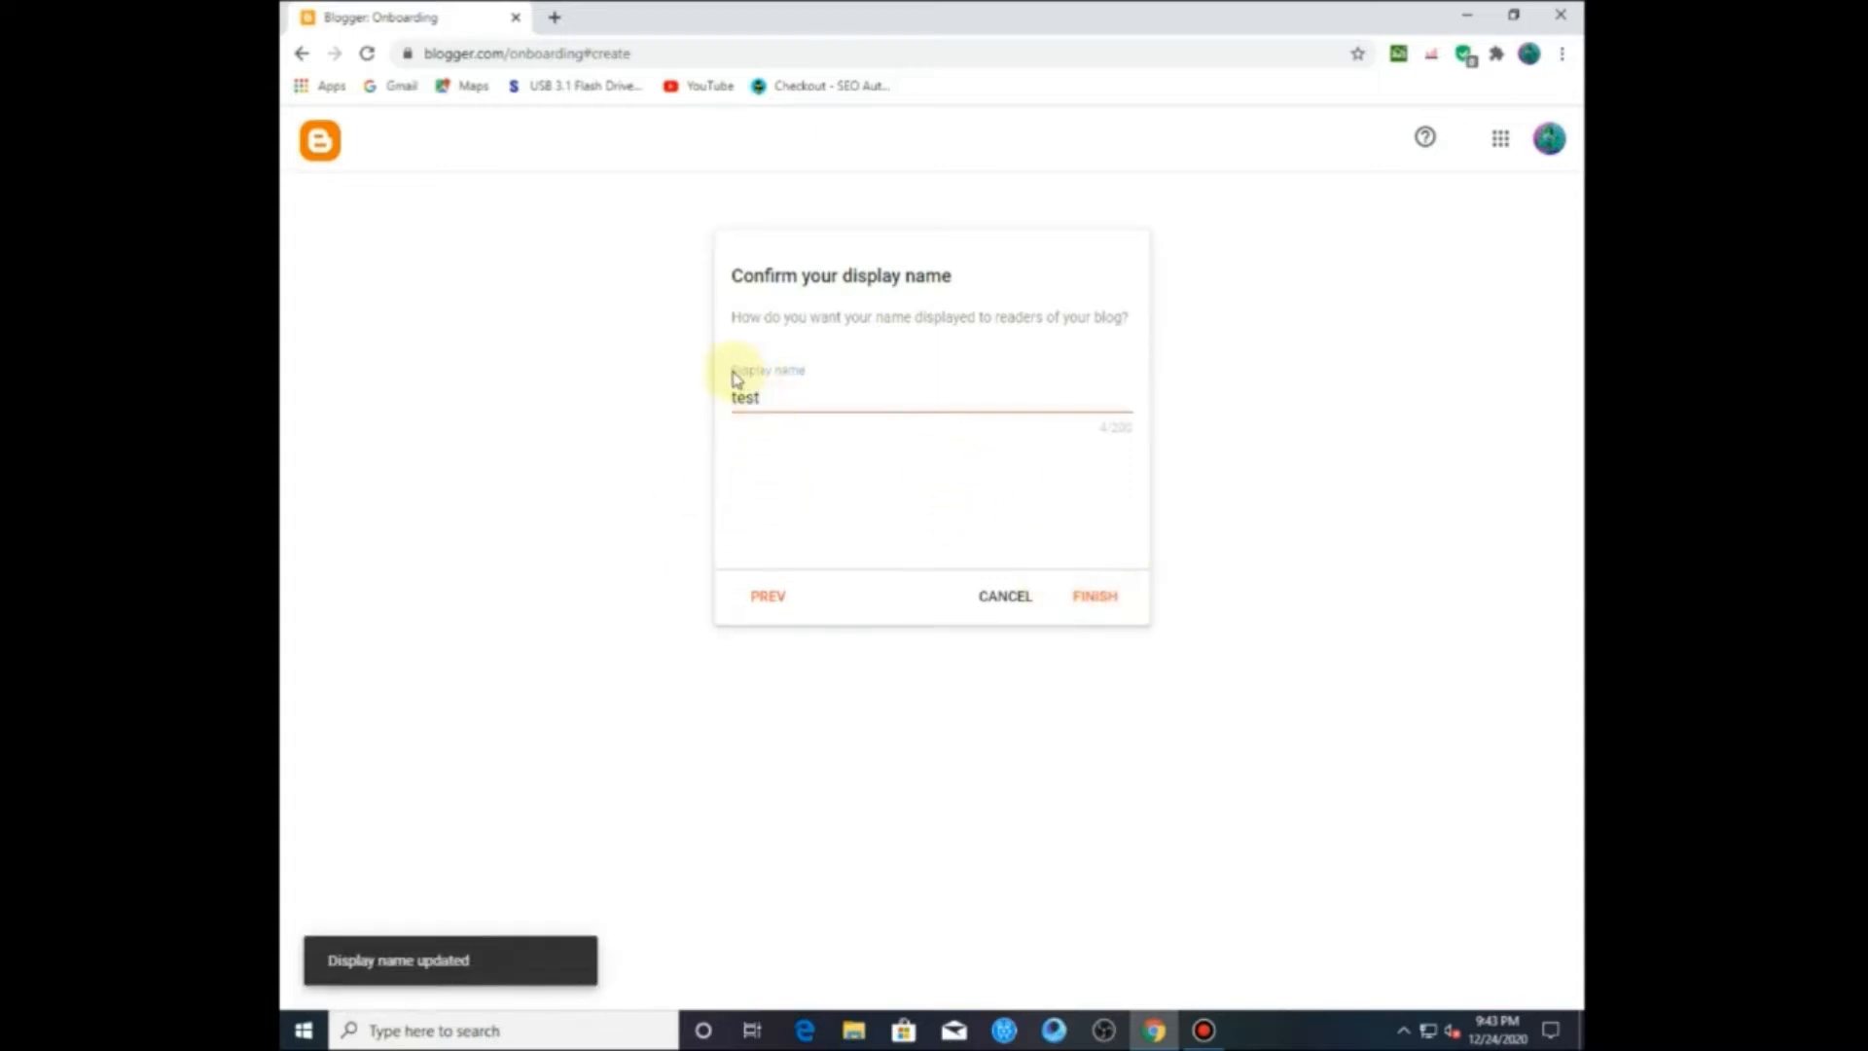
click(1117, 593)
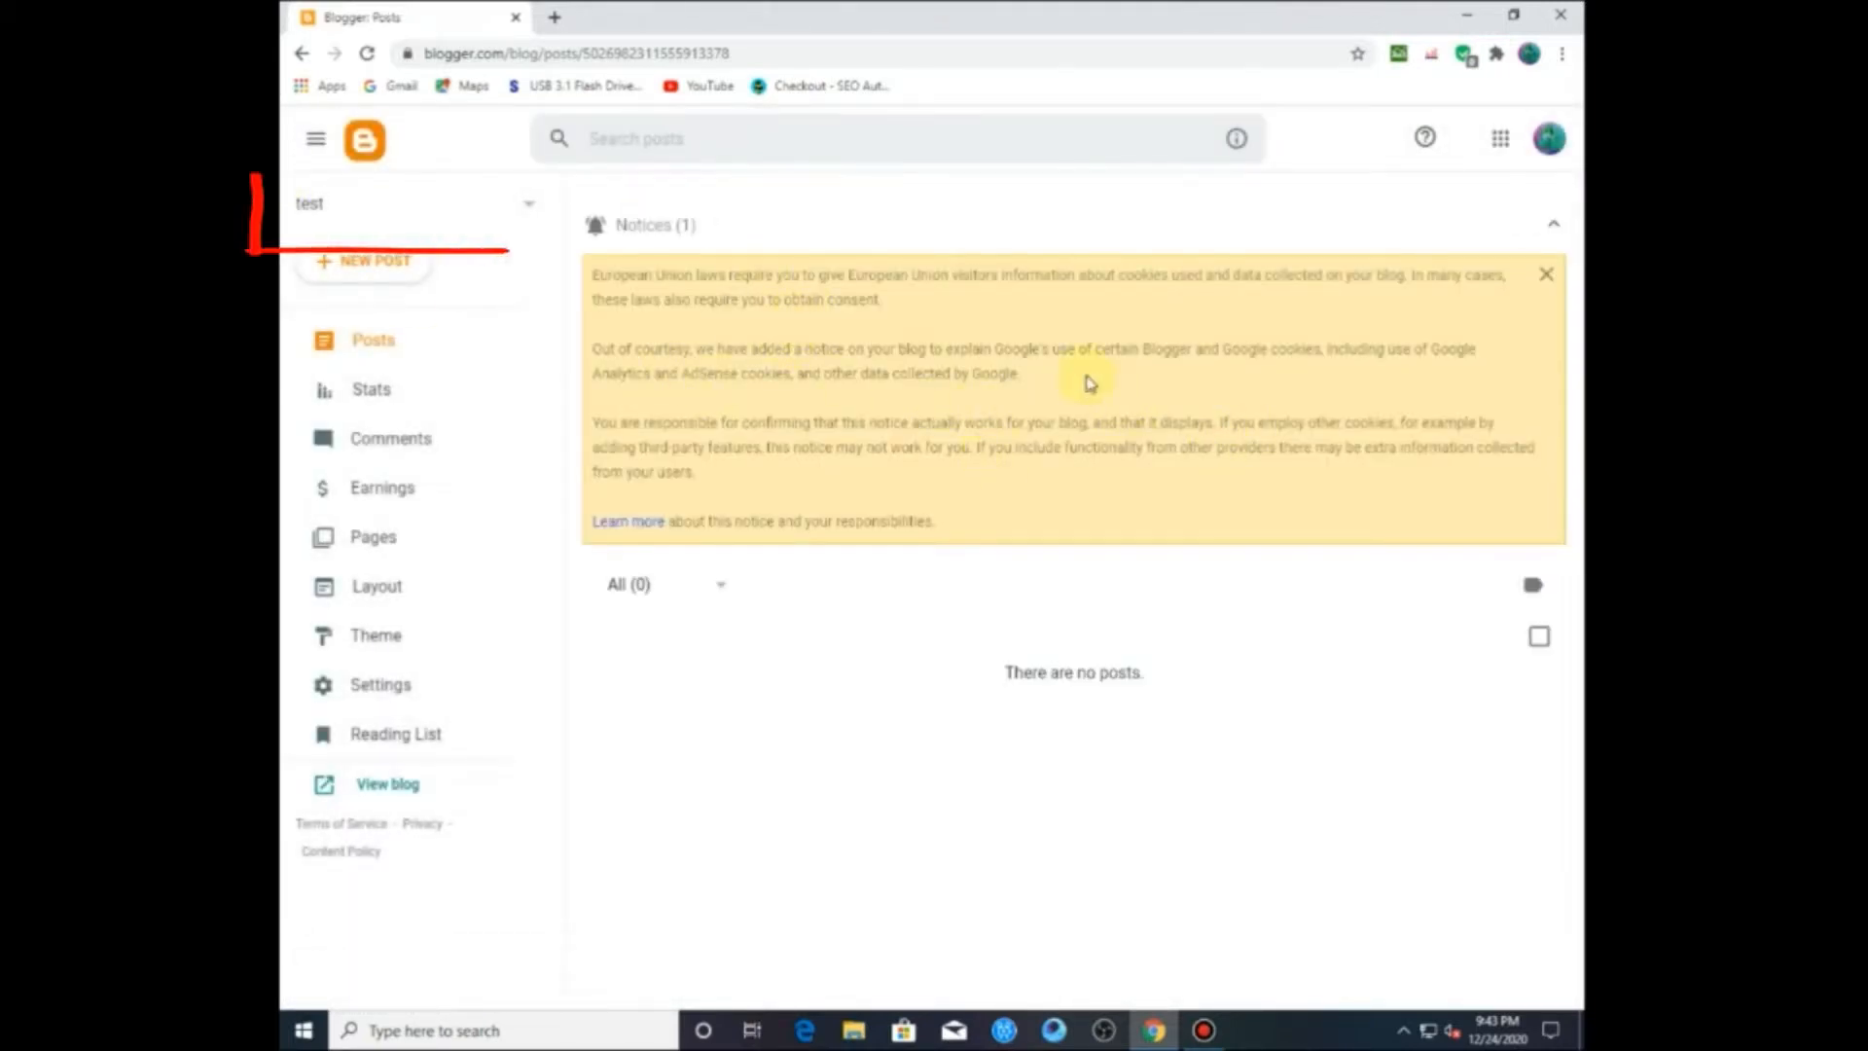
Step: Start another new blog from the blog list and title it 'Health And Fitness'
click(517, 205)
click(329, 317)
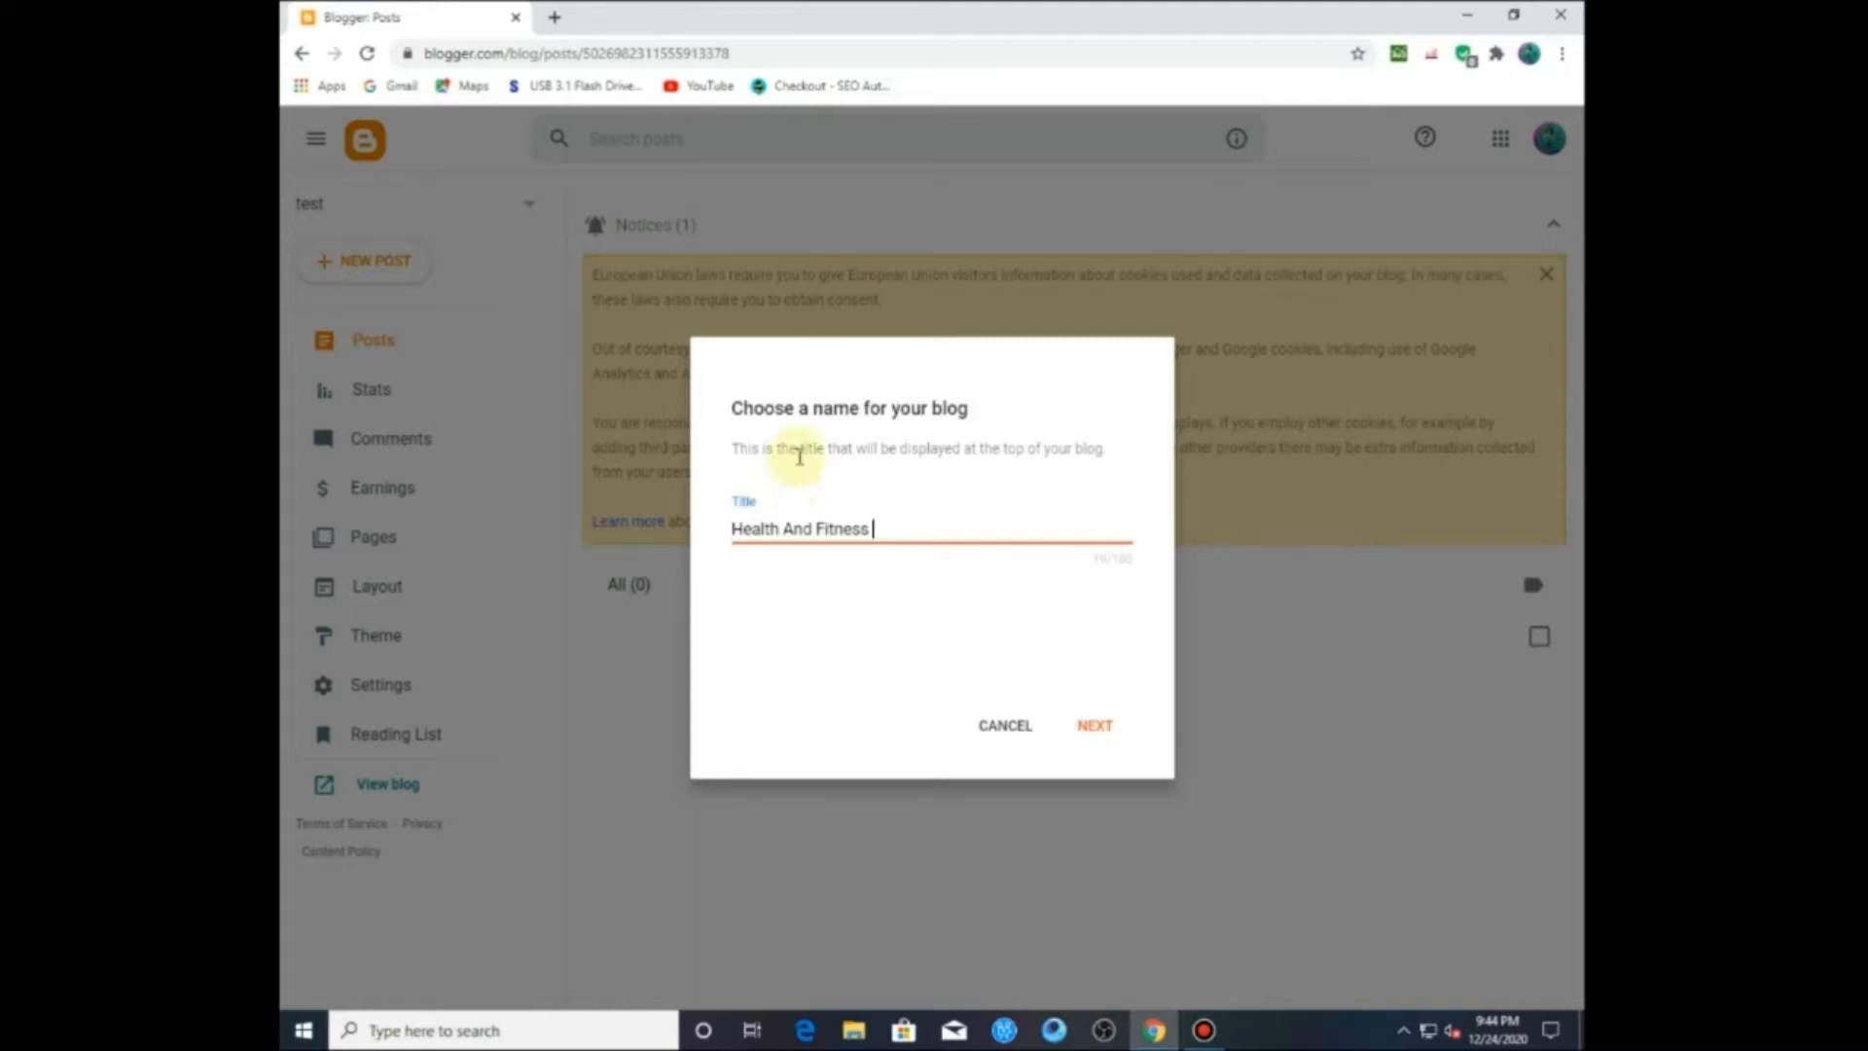
Step: Paste healthandfitnessonlineofficial as the blog address, check it, and save to create the blog
click(1094, 728)
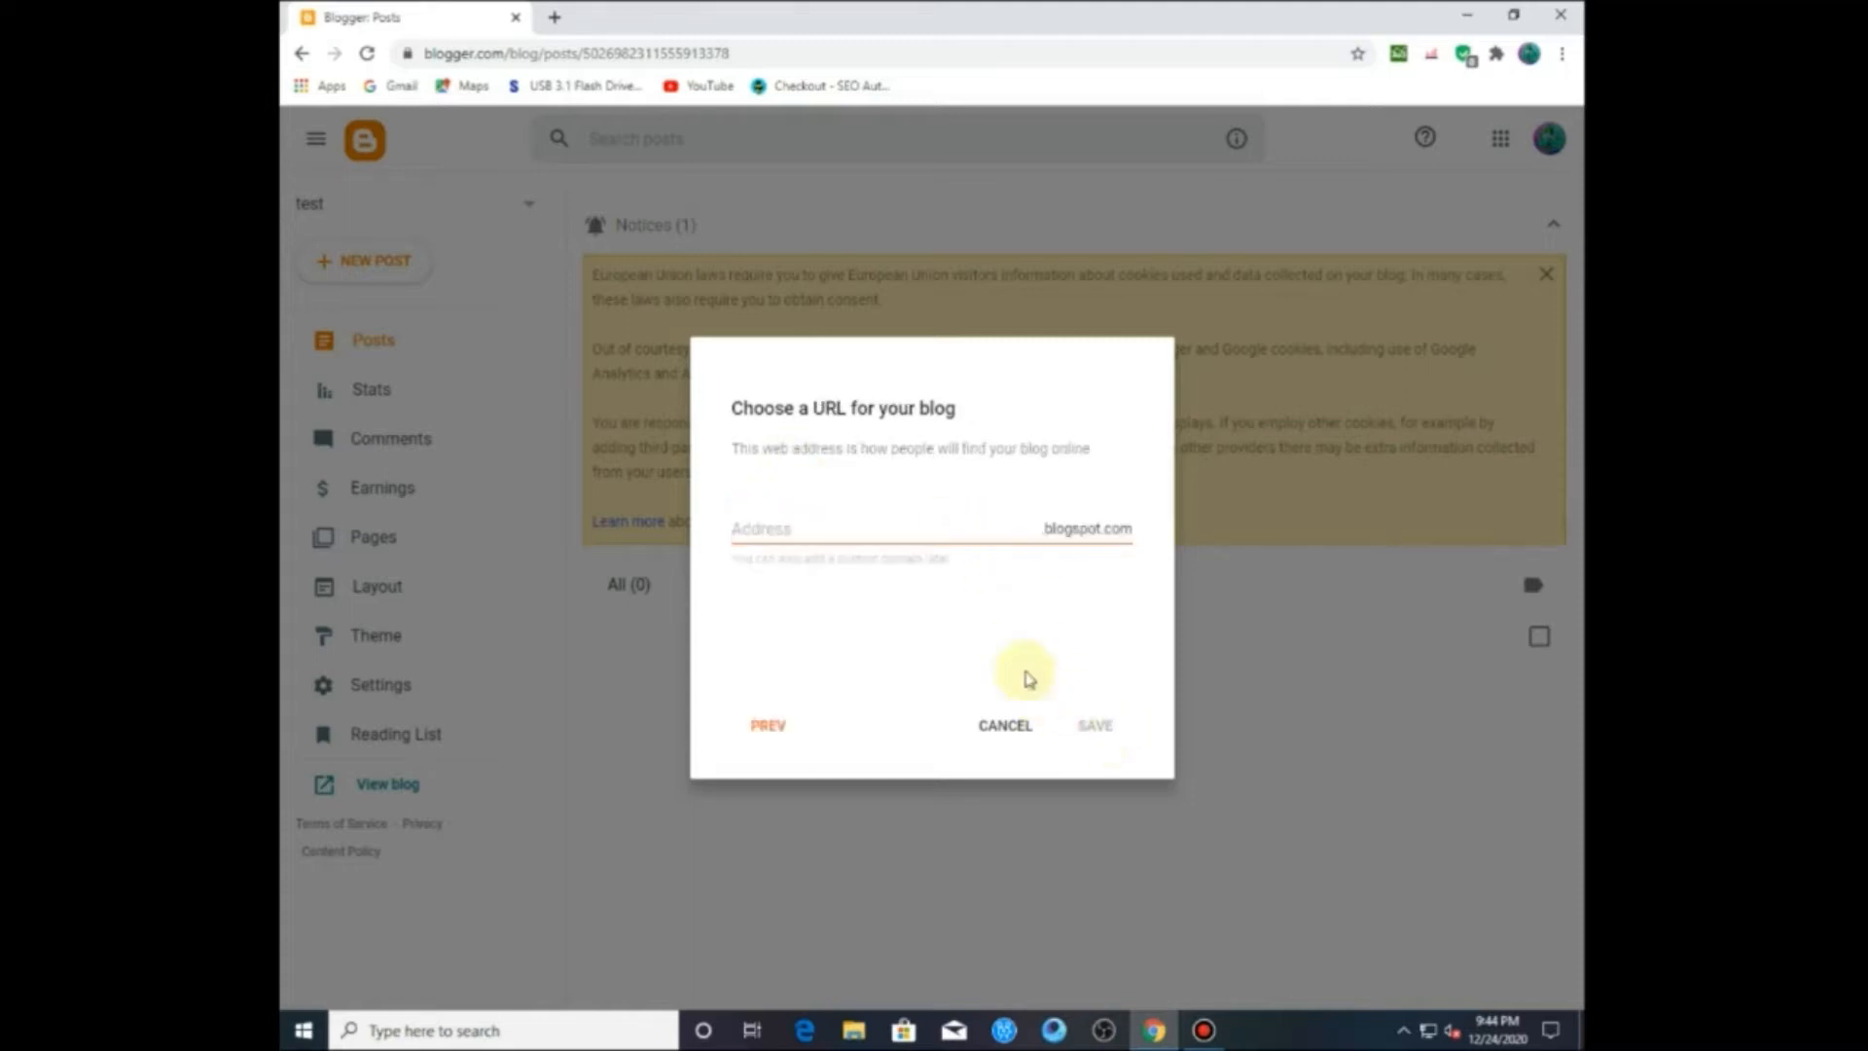
click(820, 533)
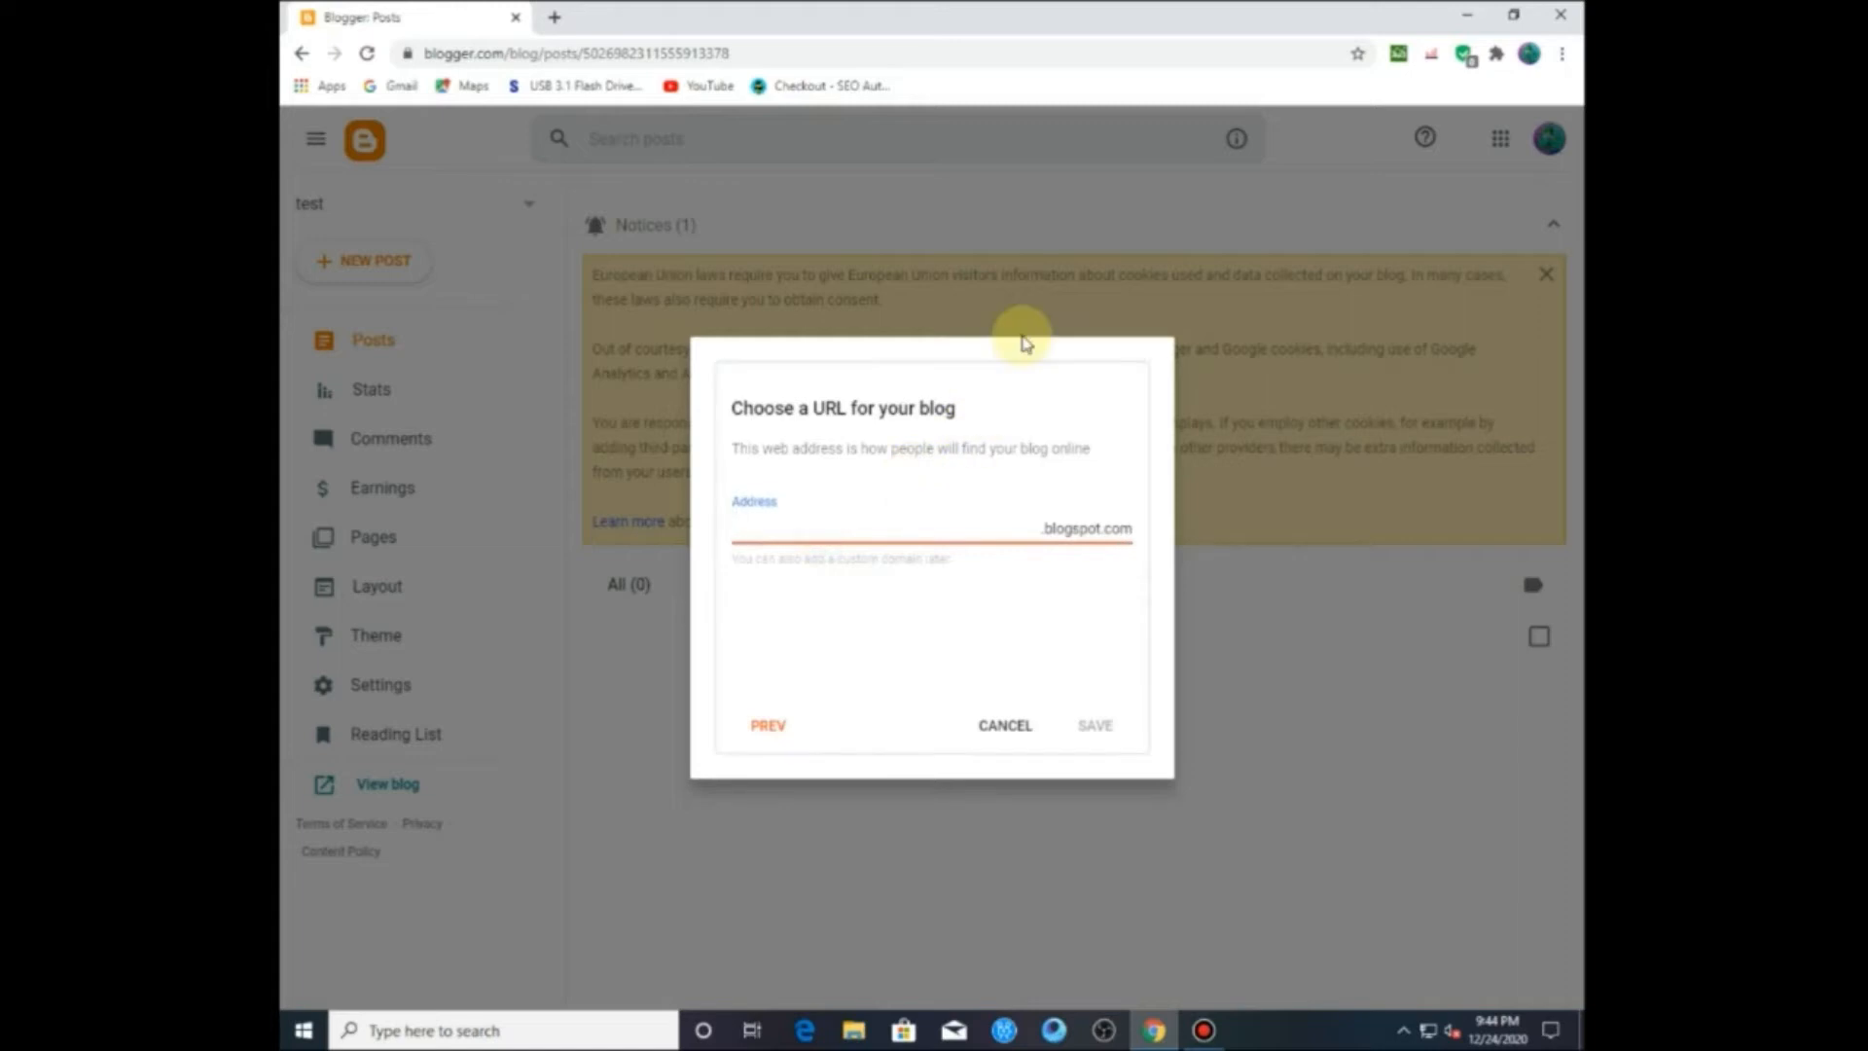
text(healthandfitnessonlineofficial)
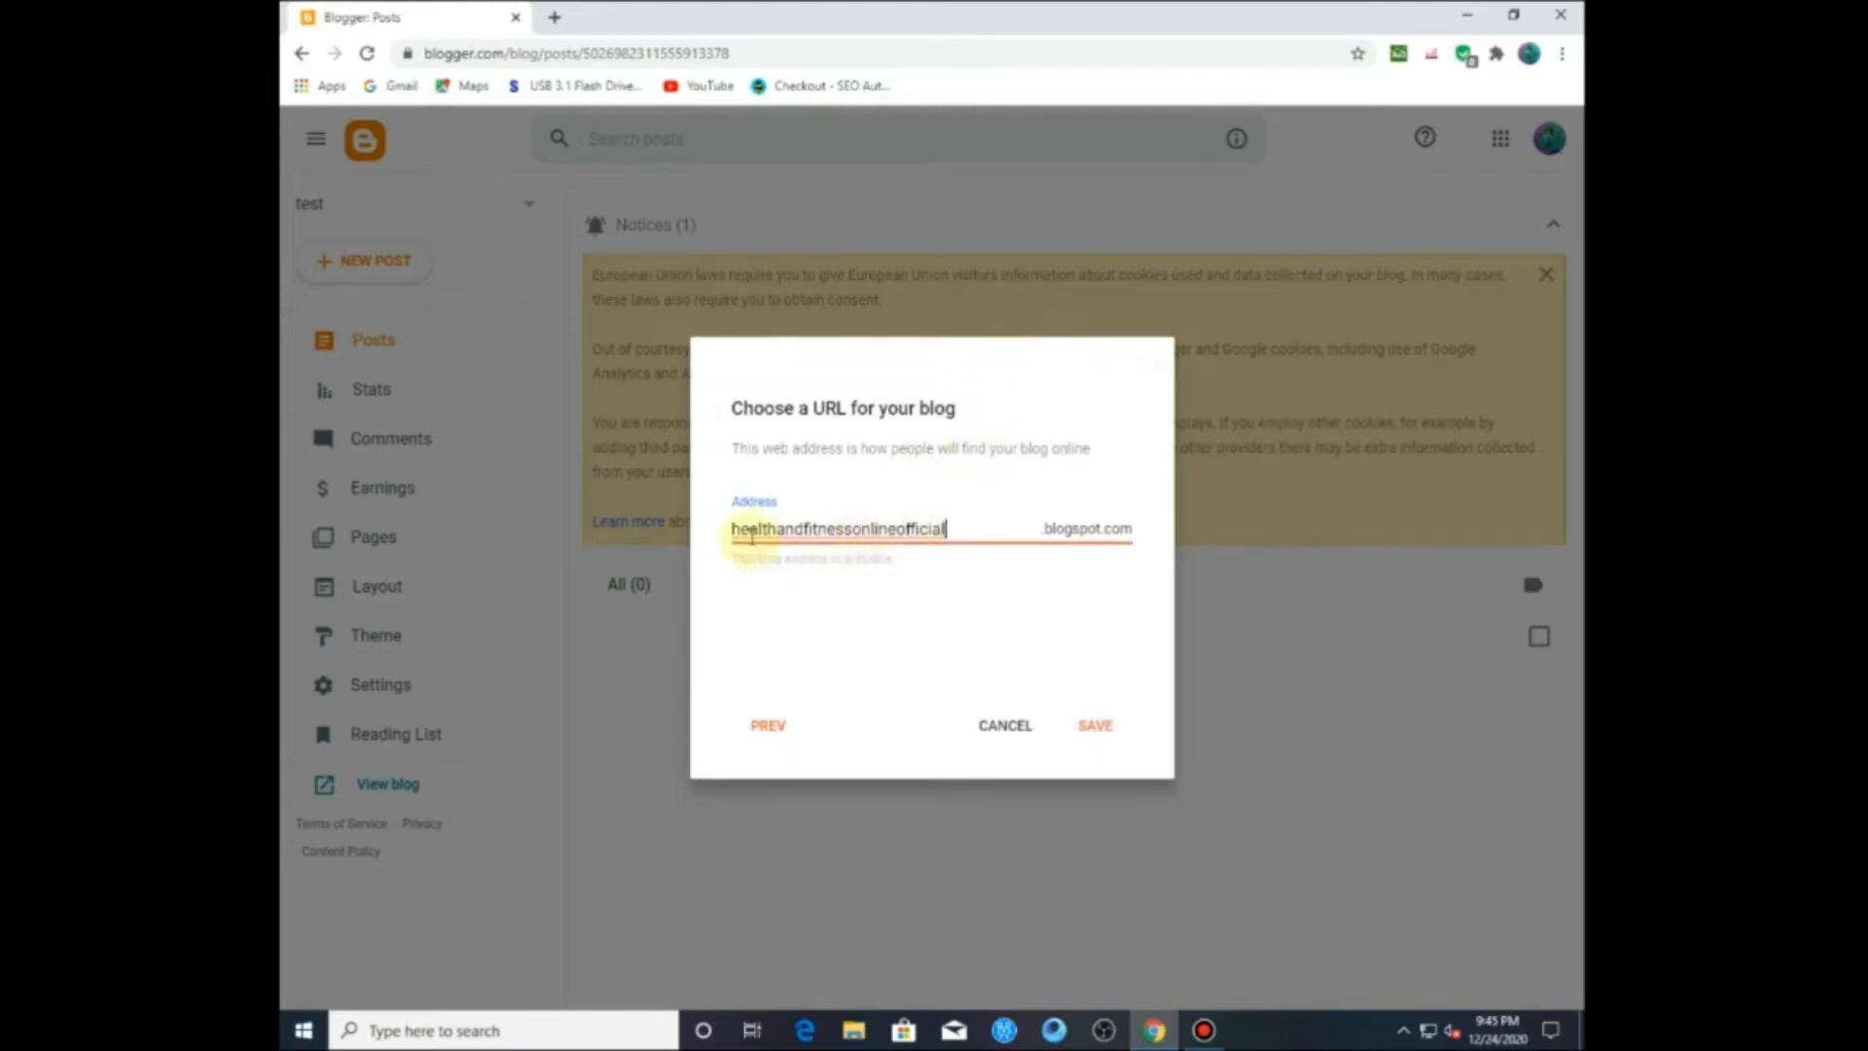
drag(734, 528, 850, 531)
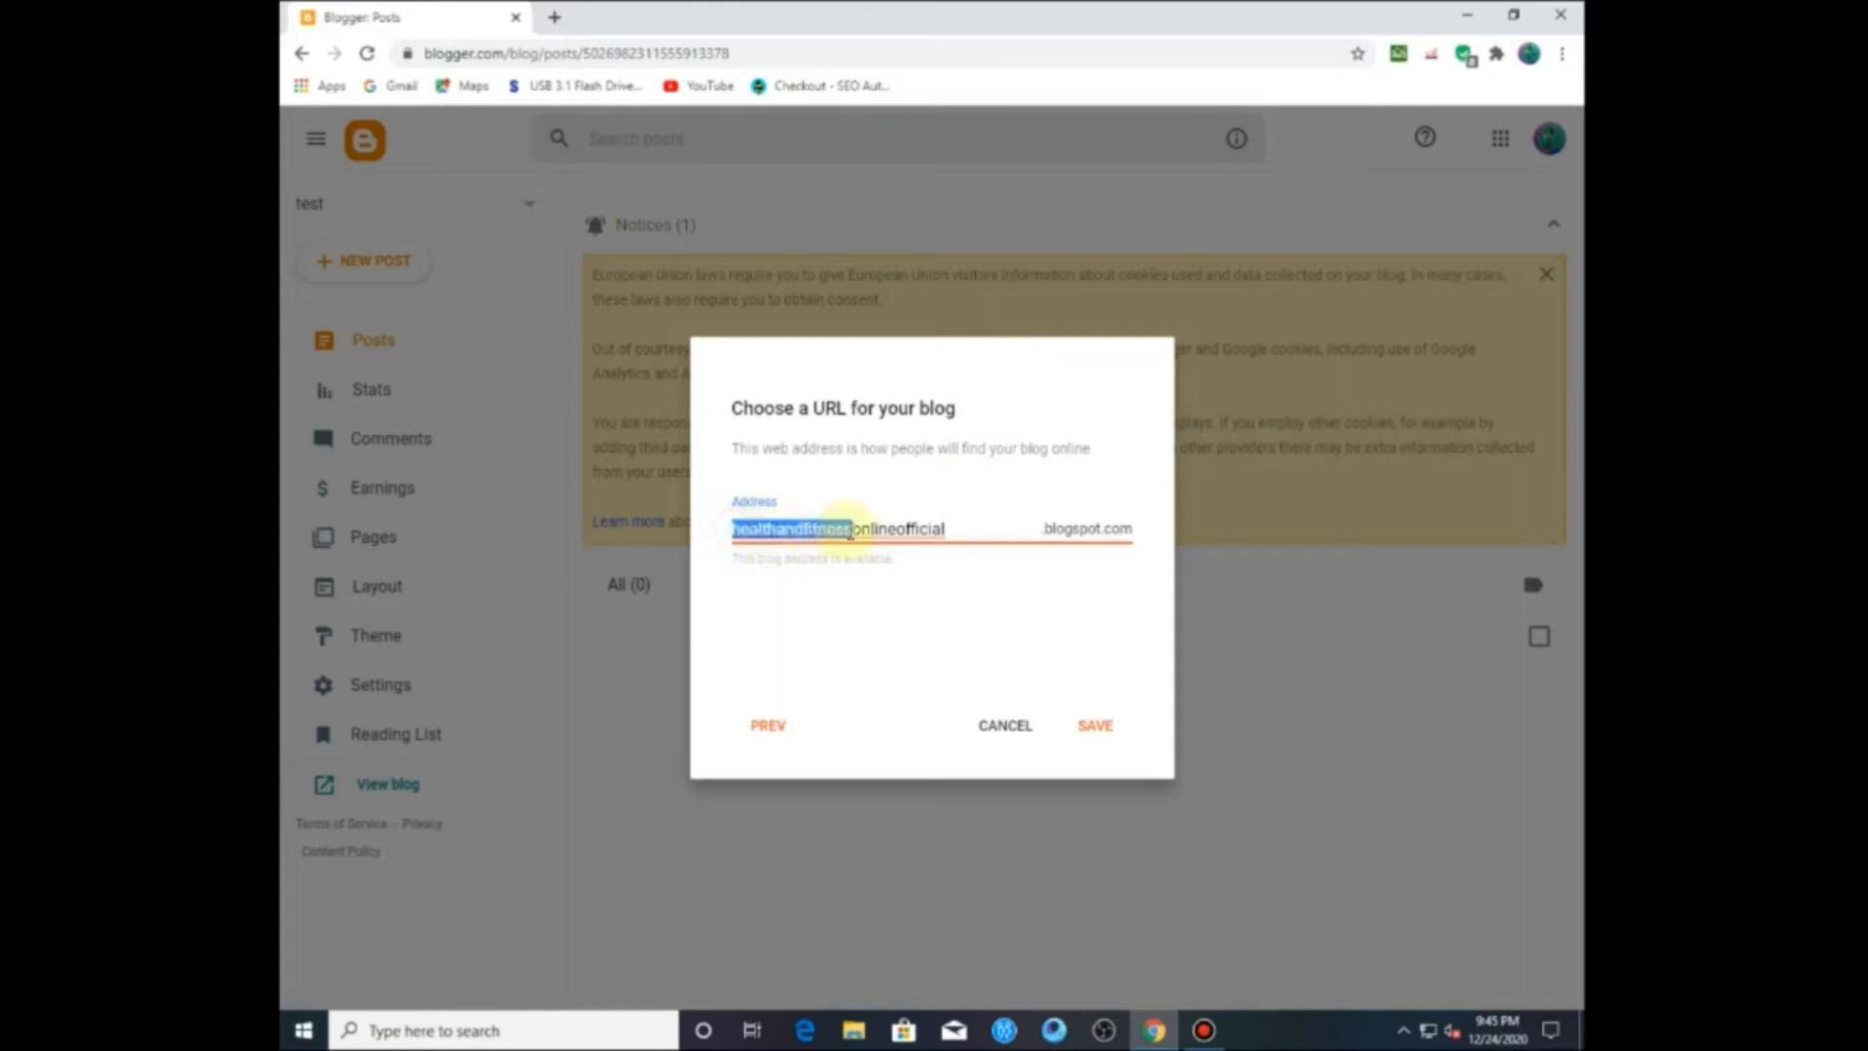
click(735, 529)
drag(735, 528, 875, 529)
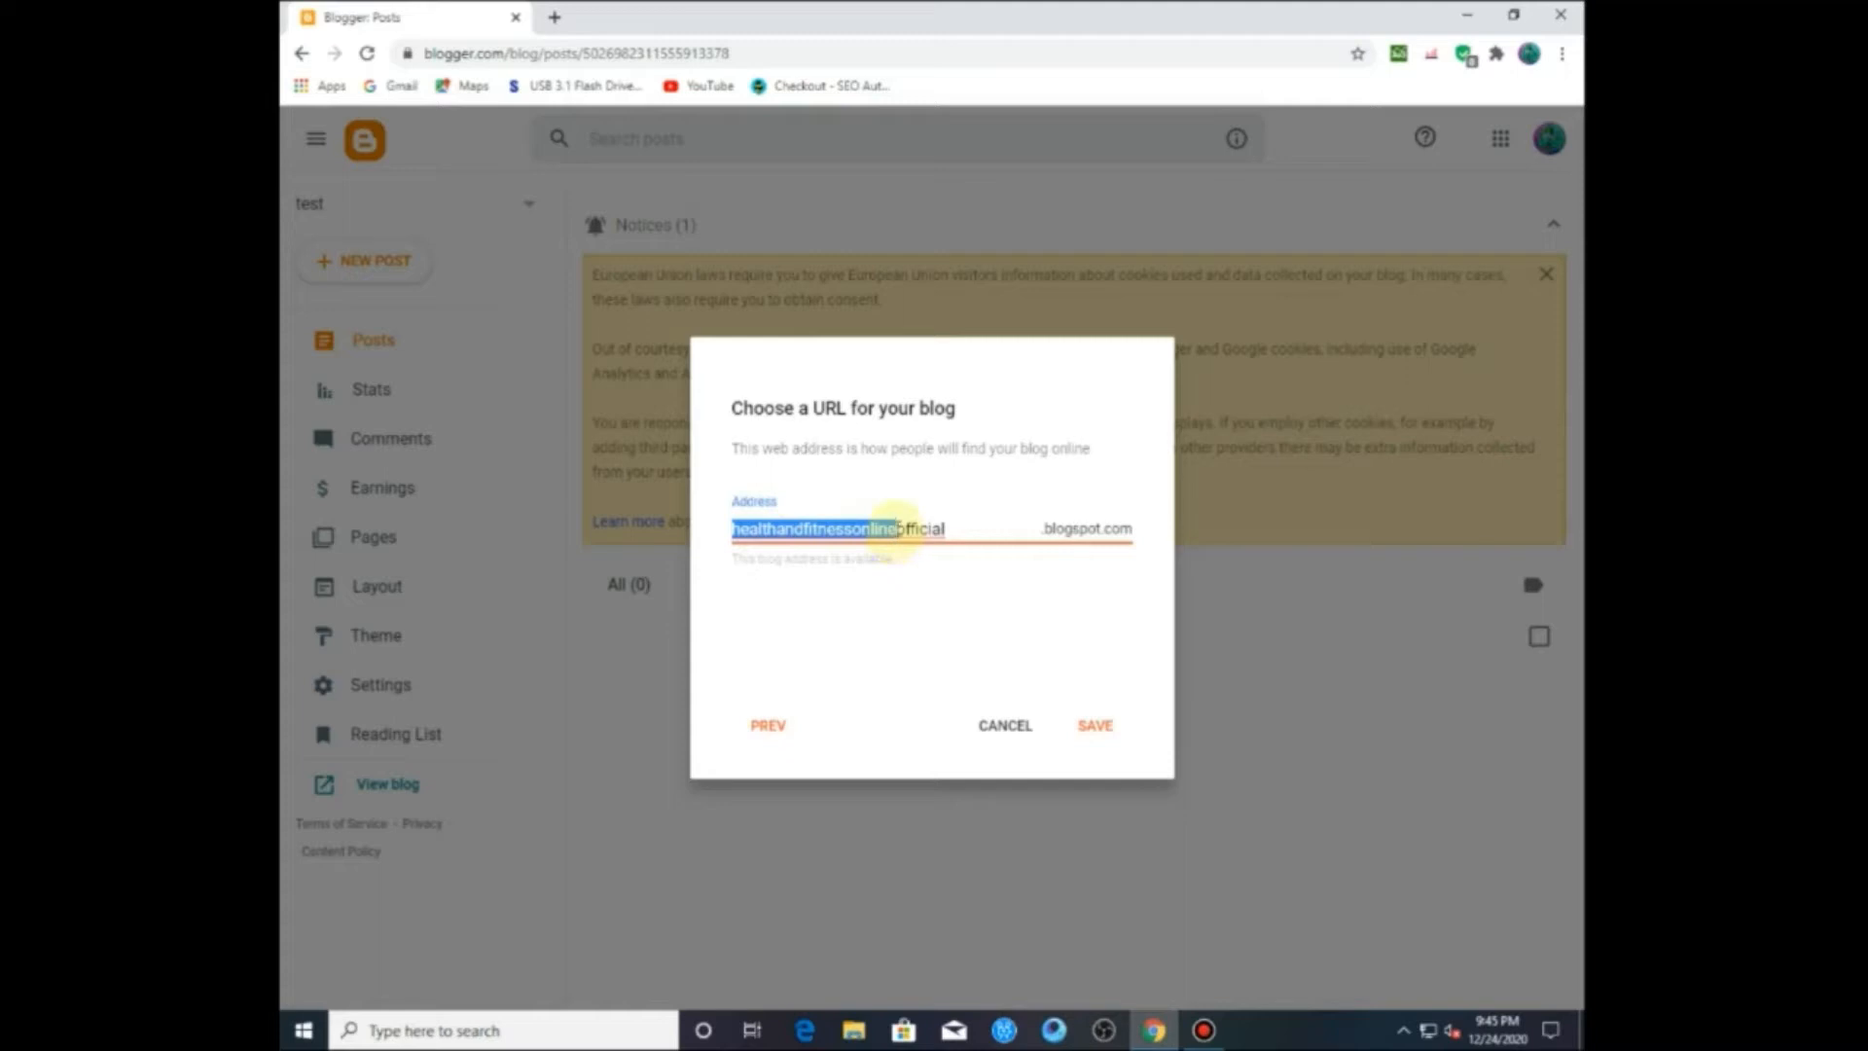
drag(898, 528, 953, 531)
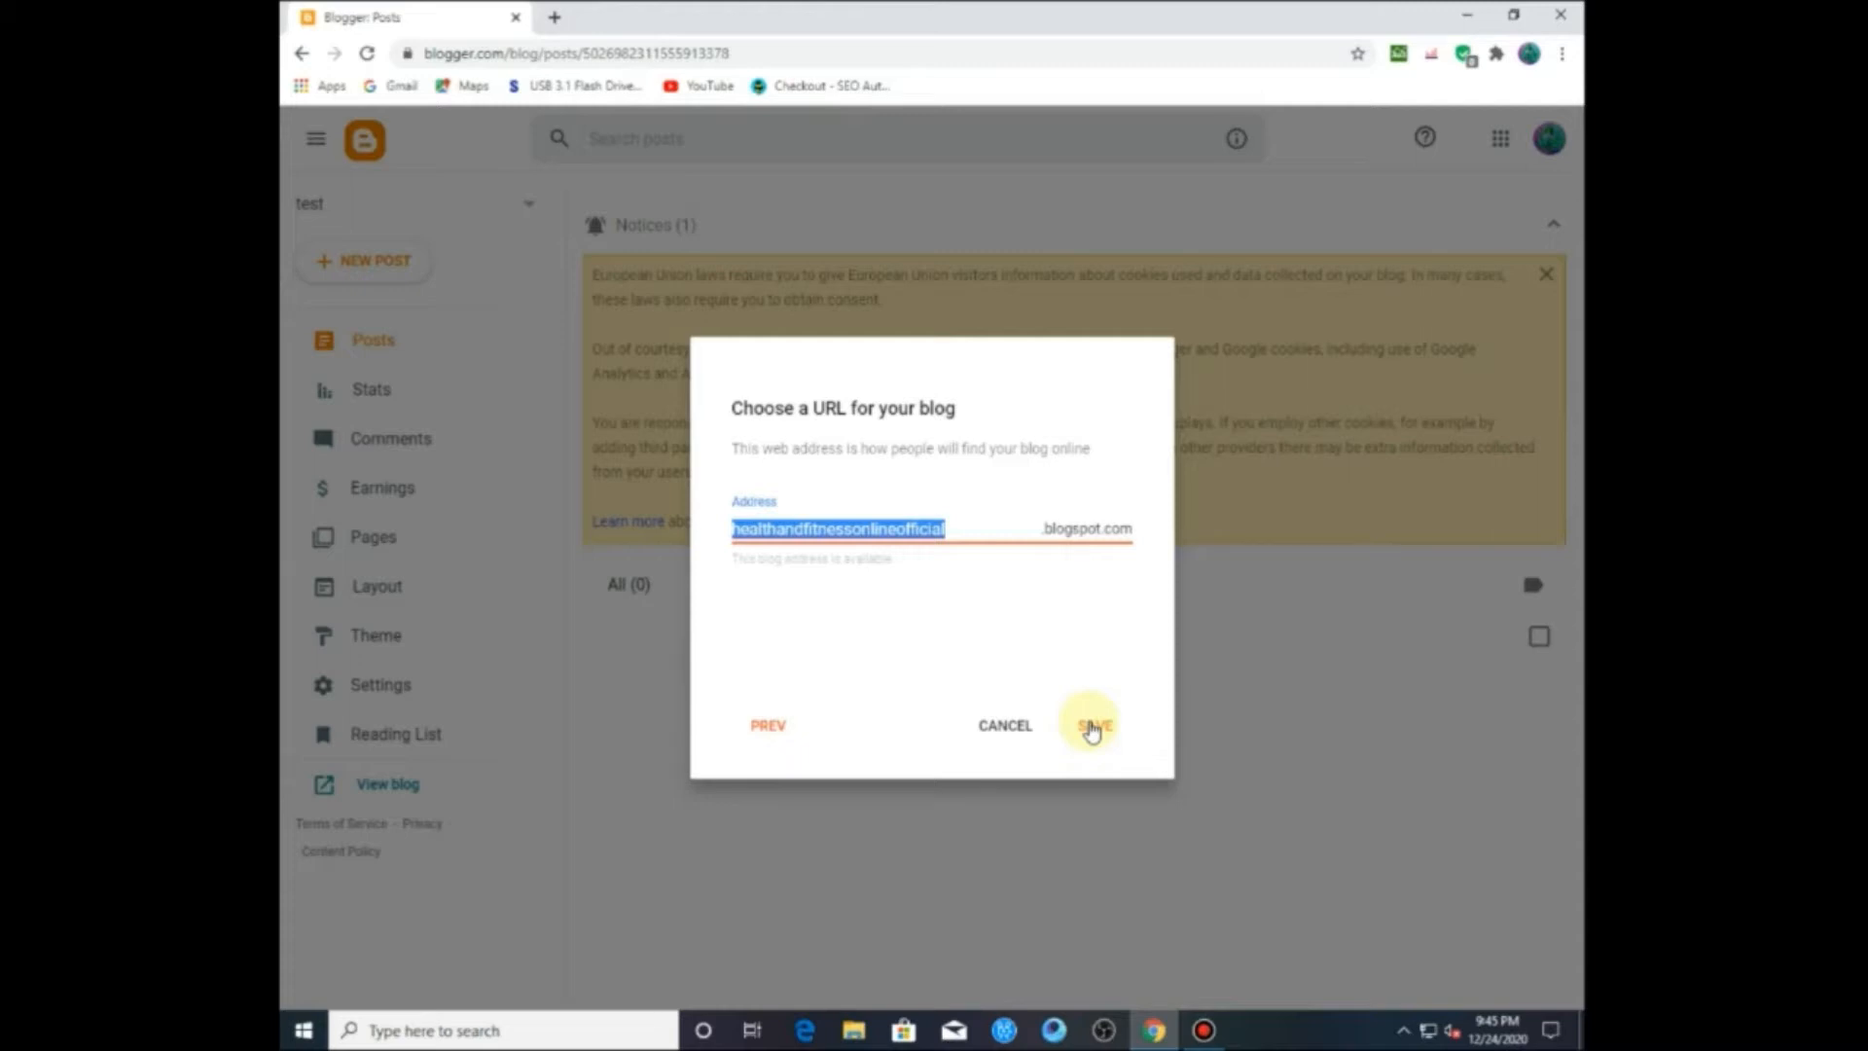
click(739, 531)
drag(735, 531, 952, 531)
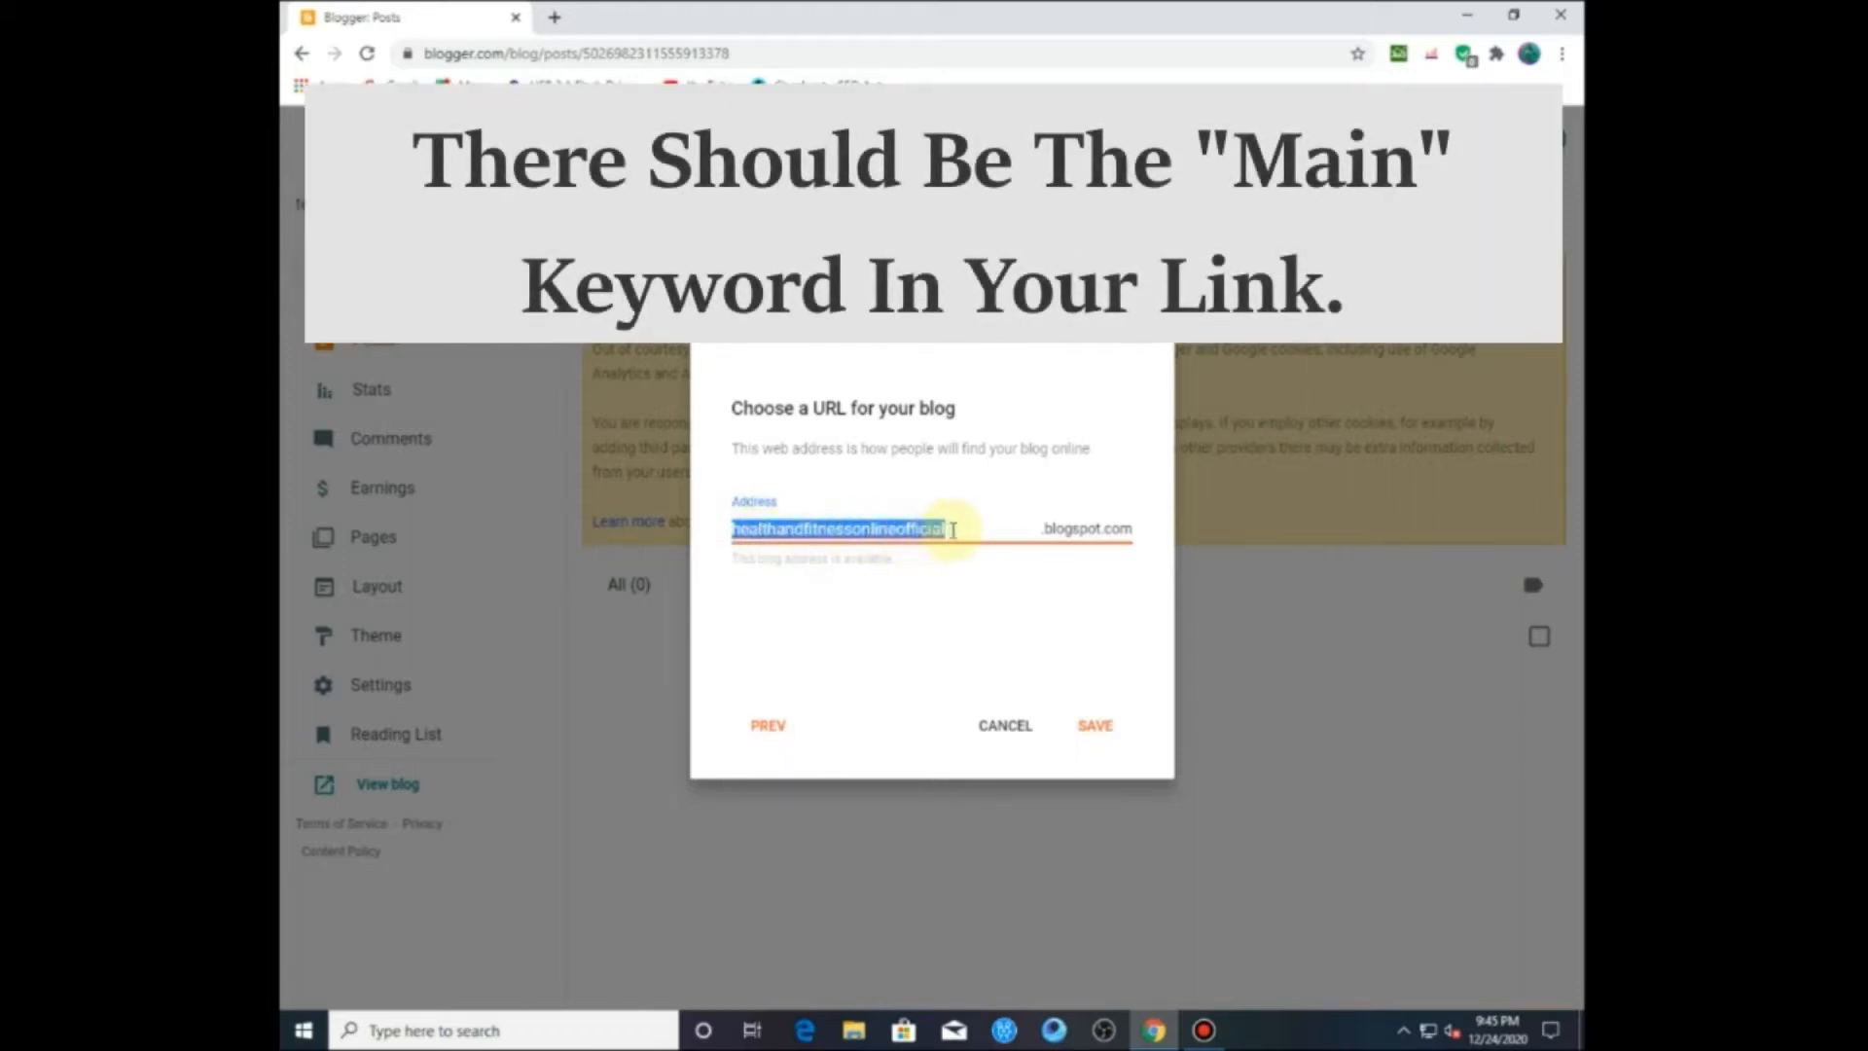
click(736, 530)
drag(735, 531, 871, 531)
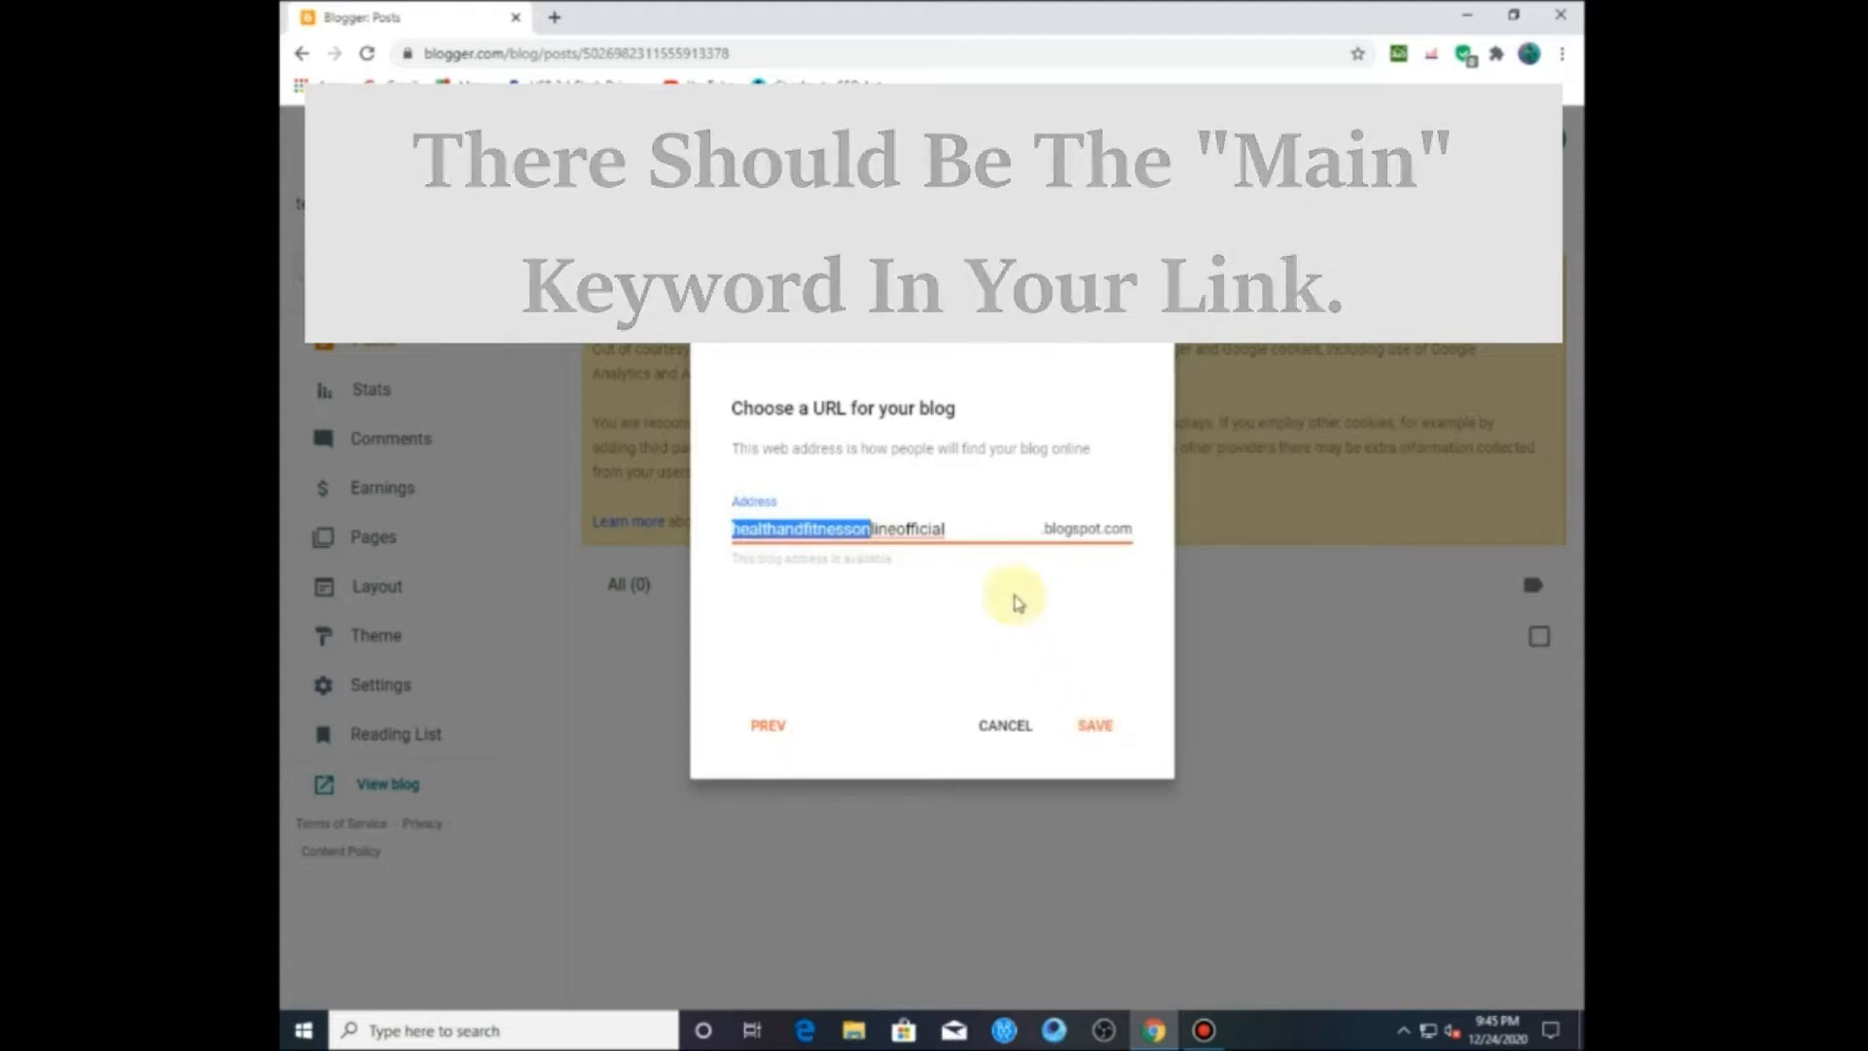
click(982, 530)
click(748, 561)
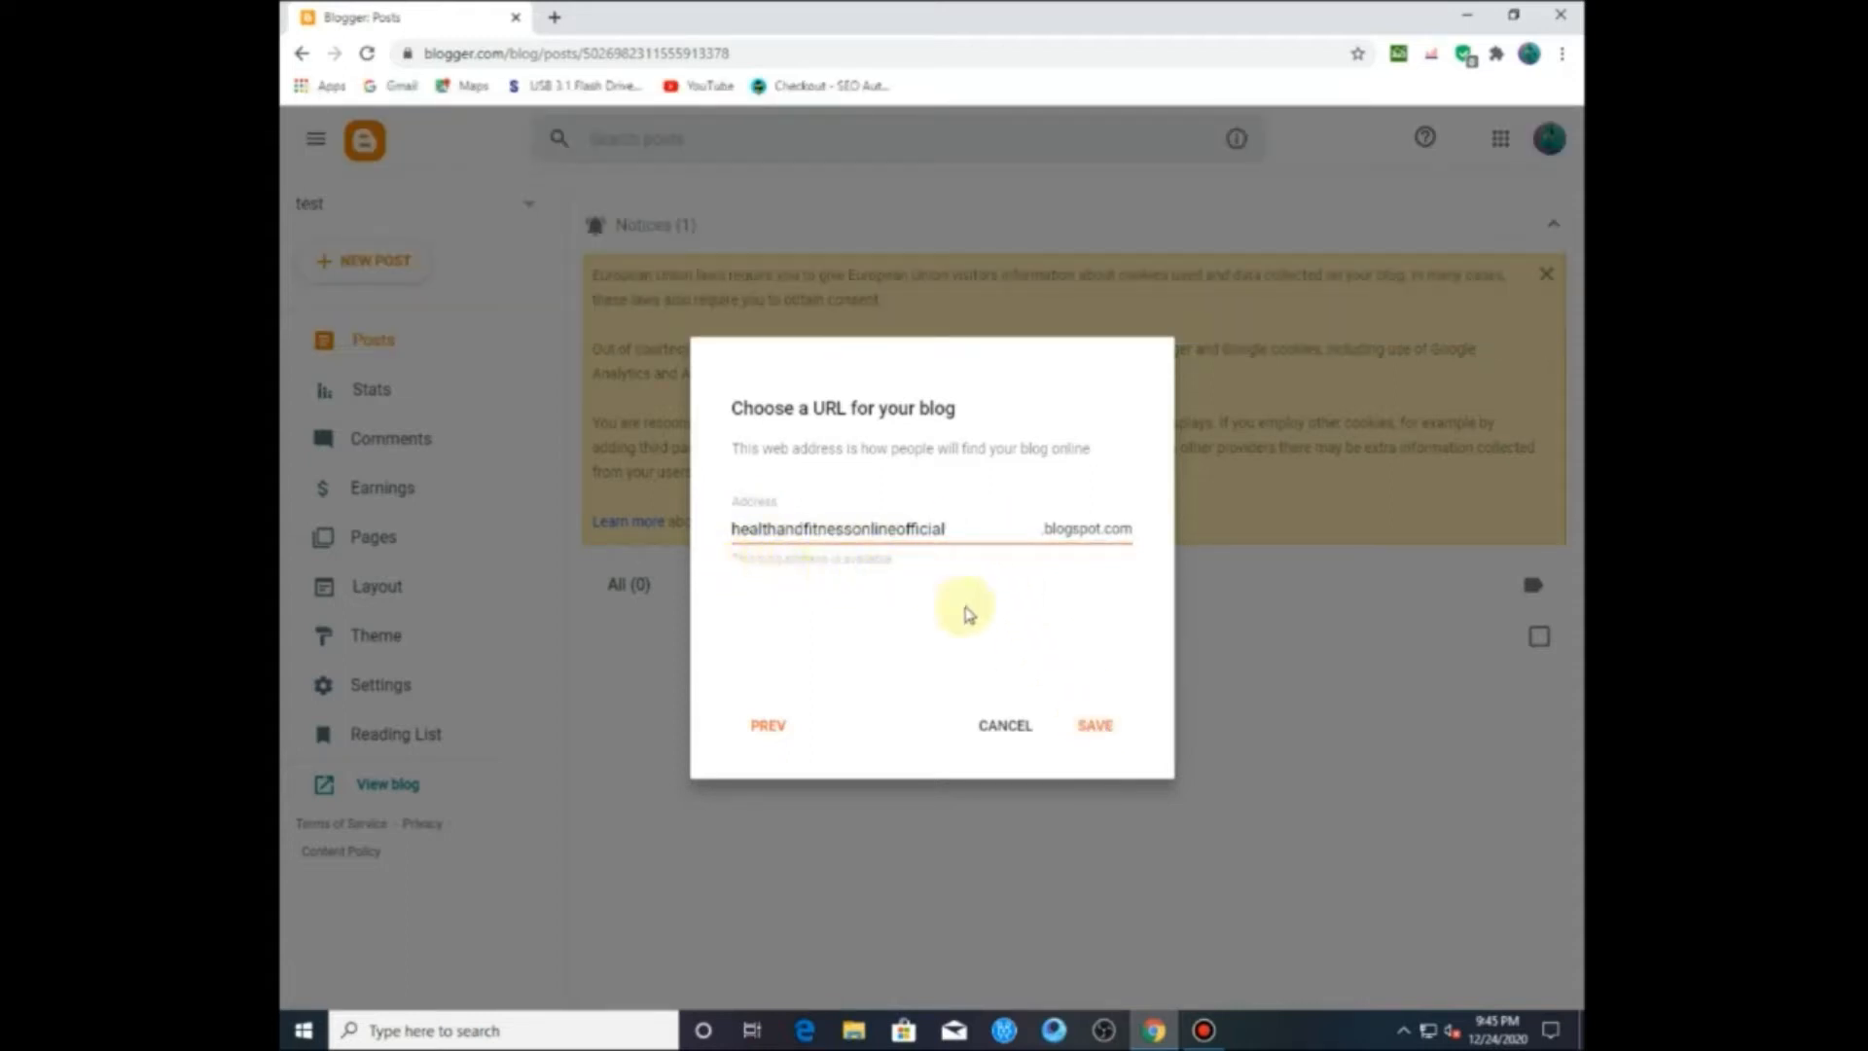
click(1095, 728)
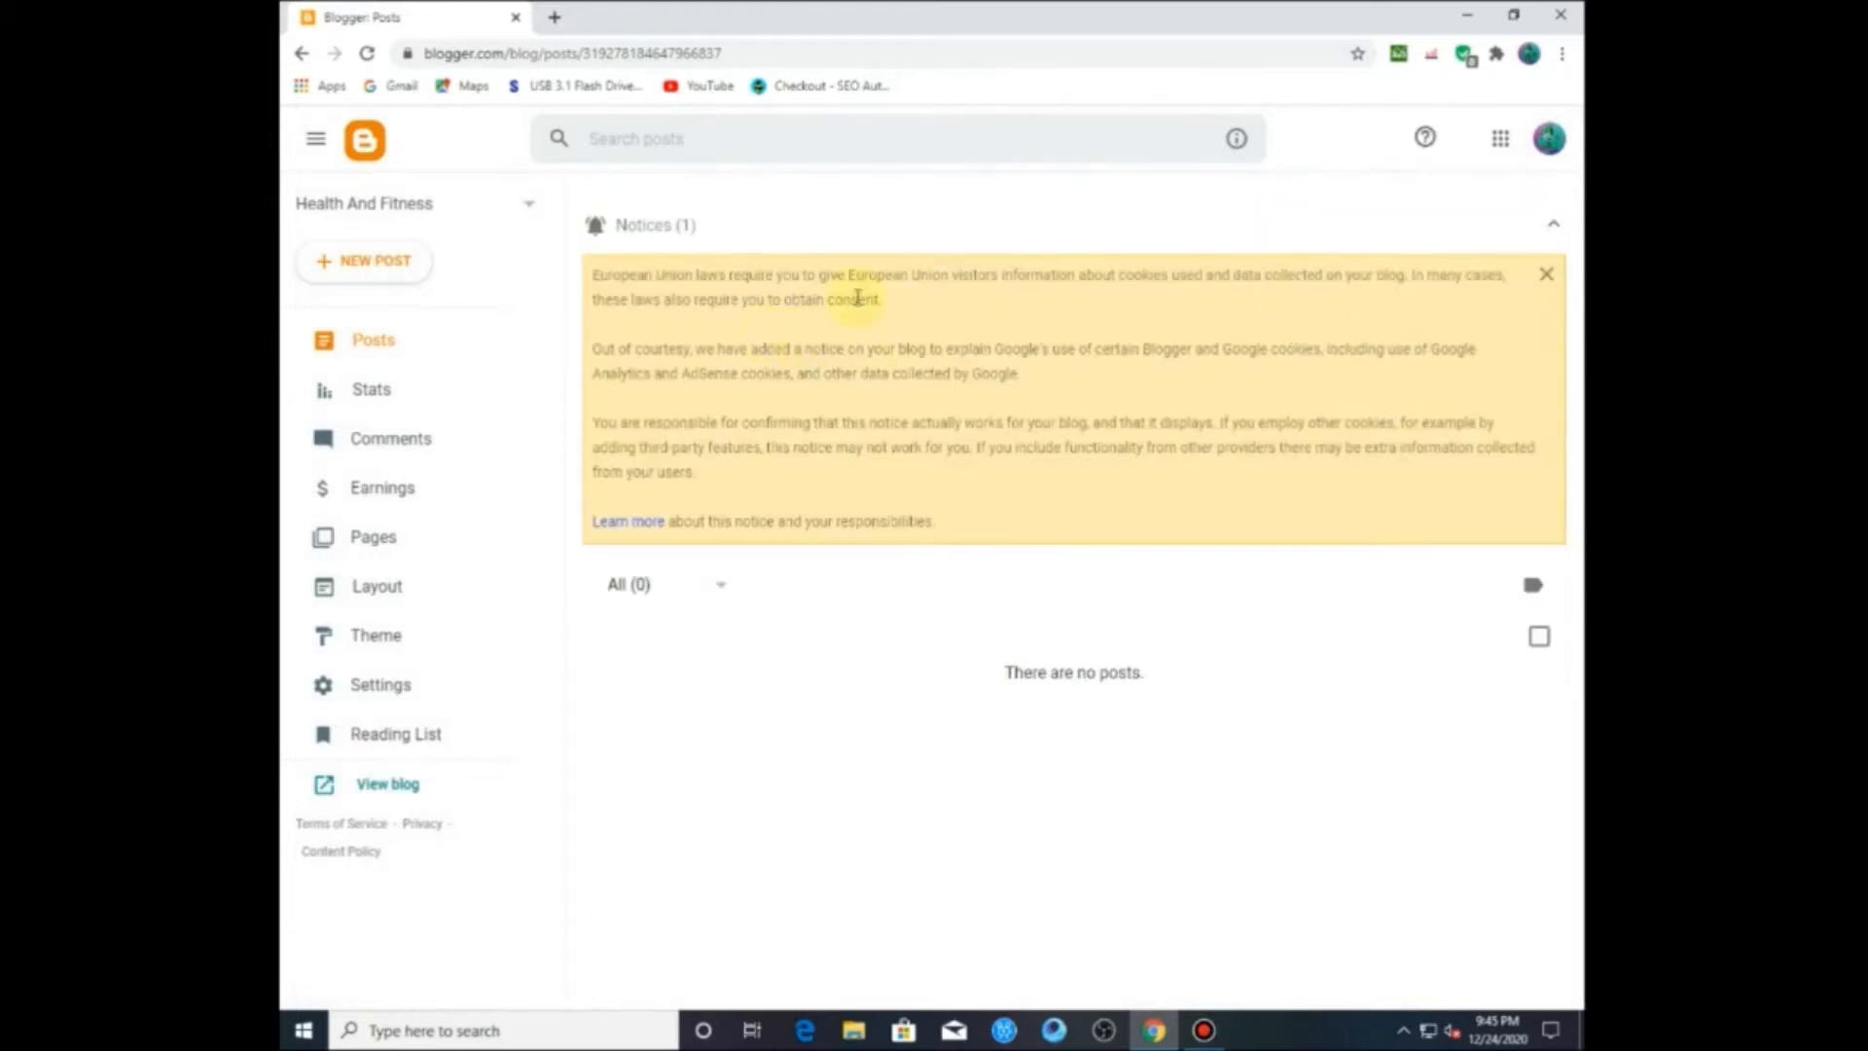
Step: Open the live Health And Fitness blog in a new tab
click(489, 206)
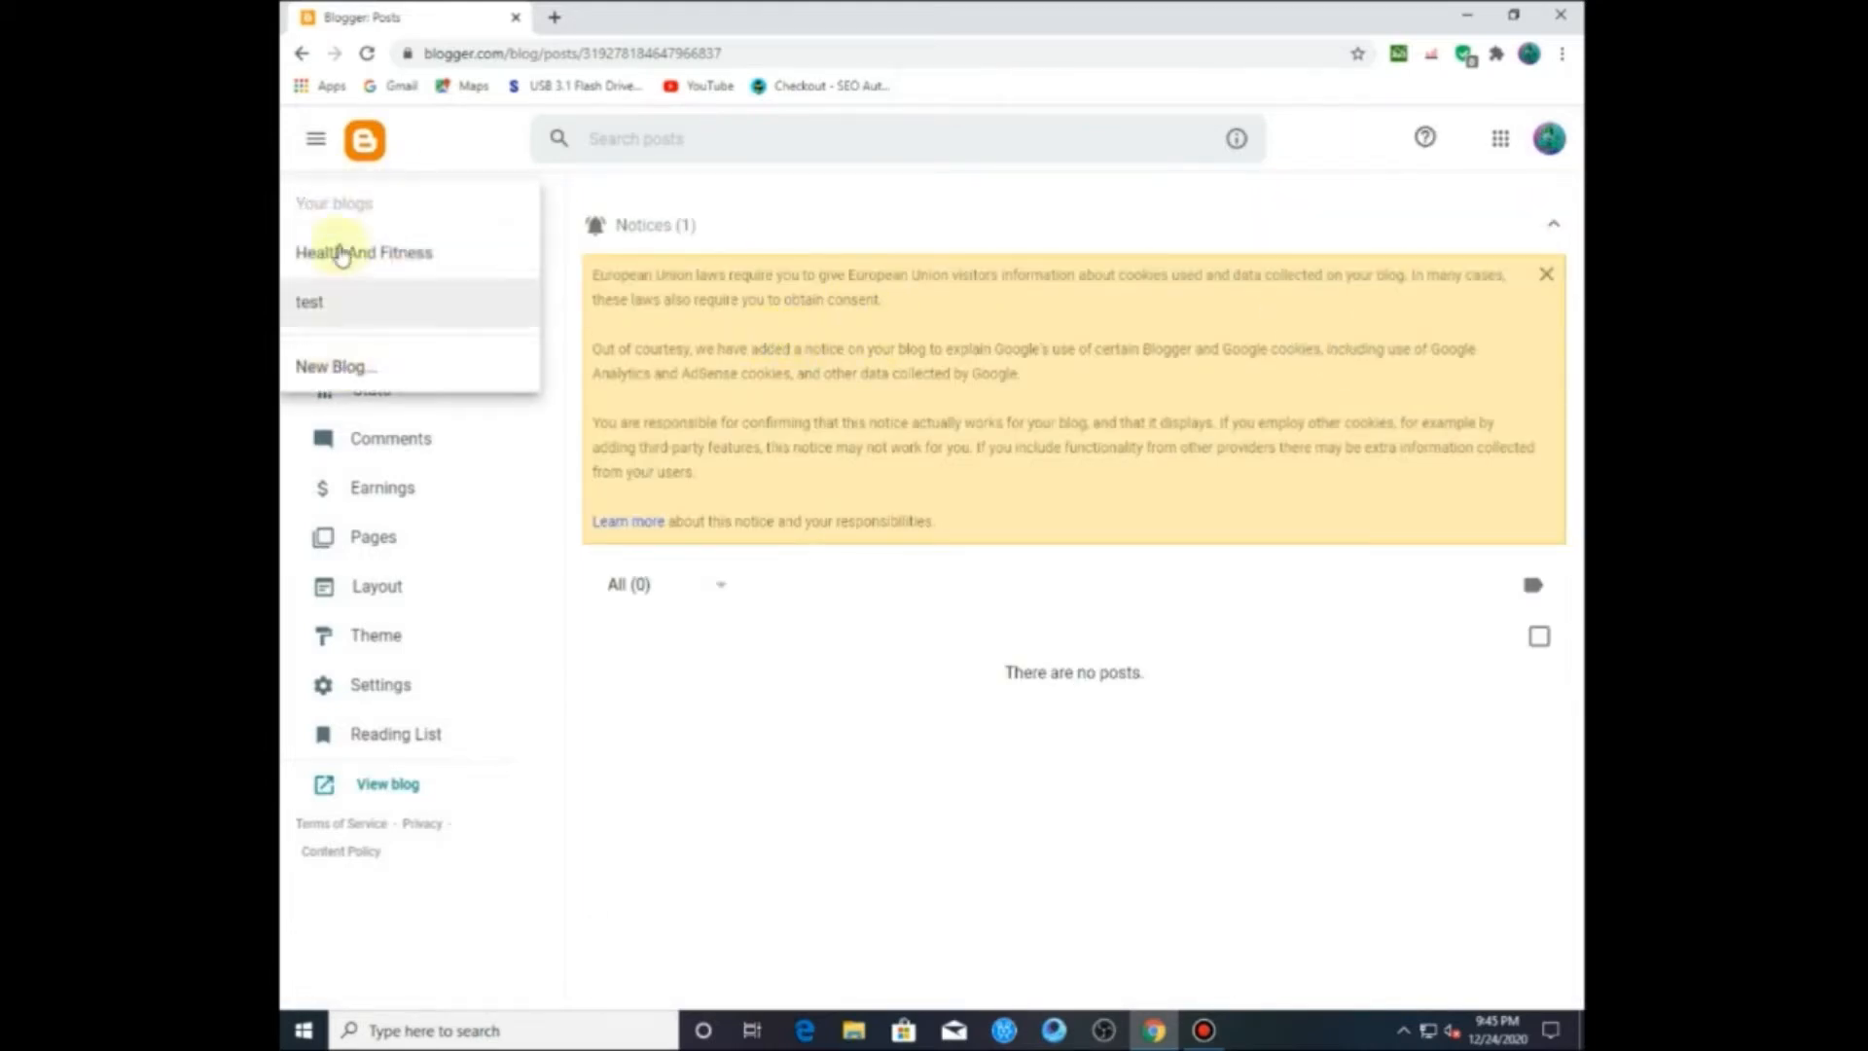
click(599, 205)
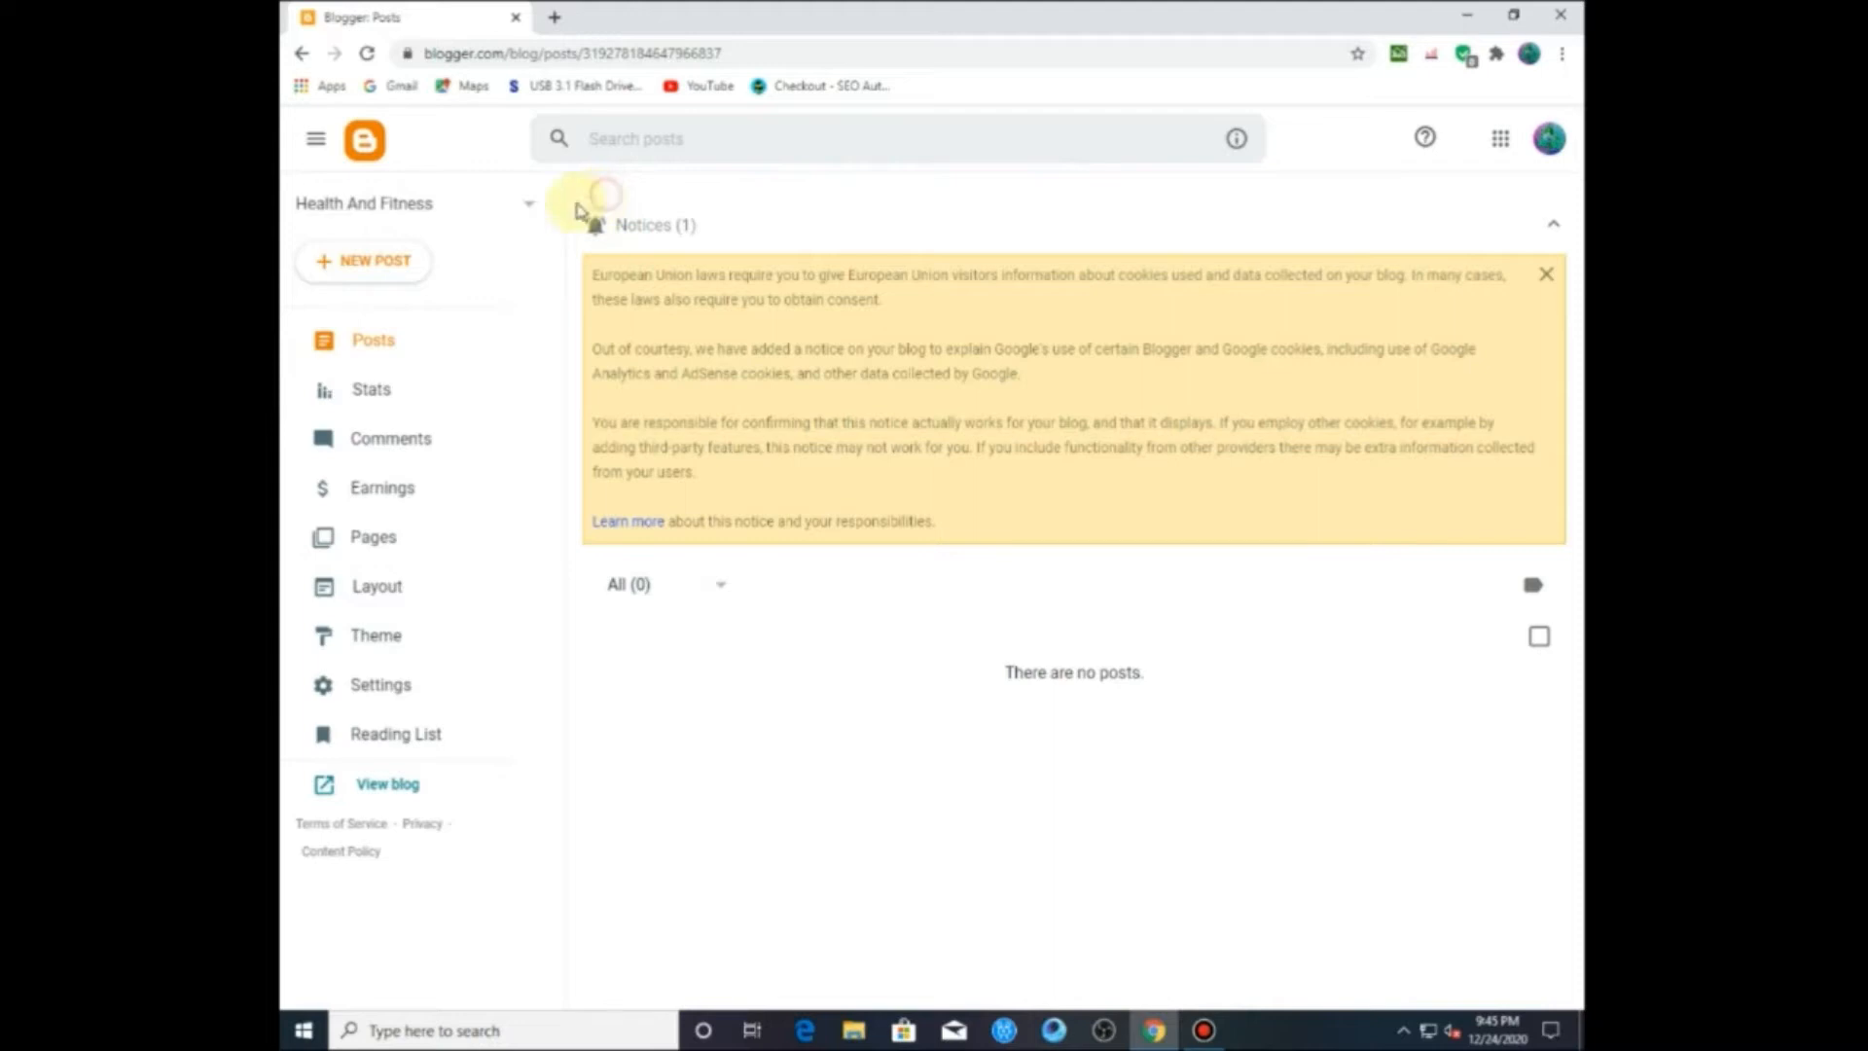
click(434, 195)
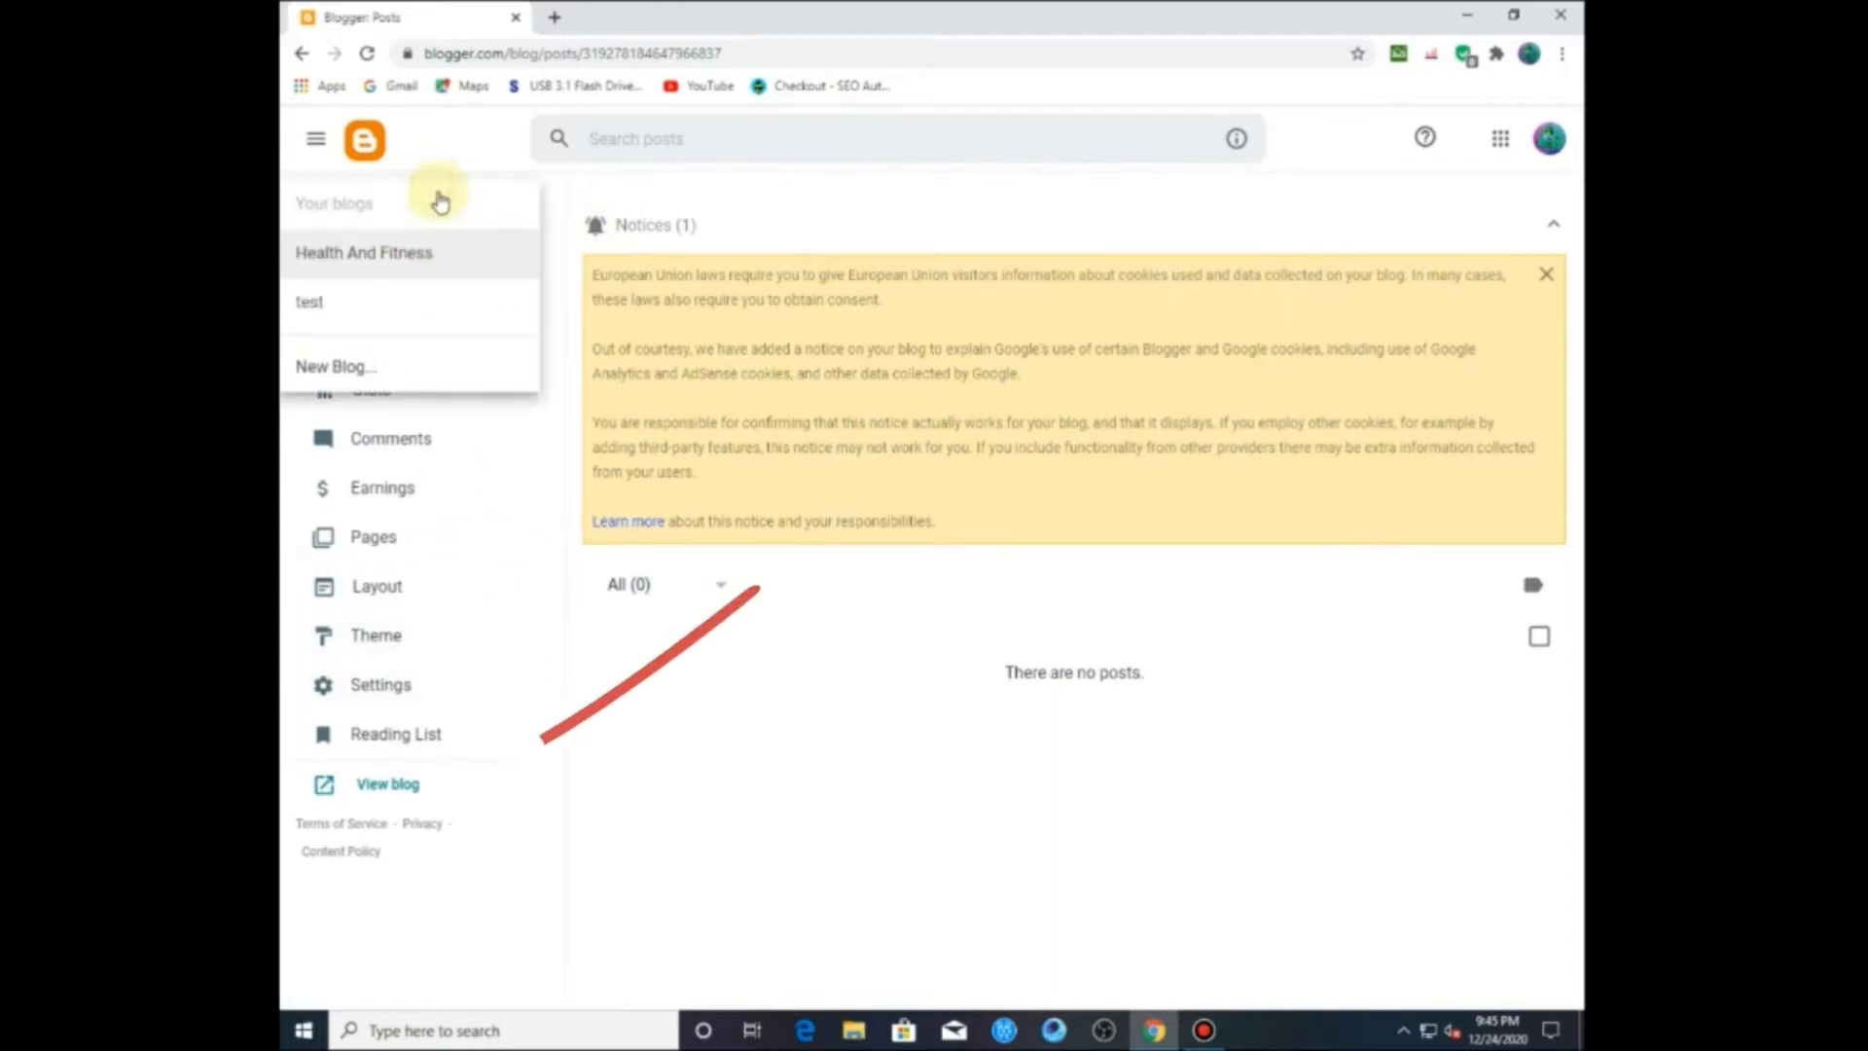
click(421, 786)
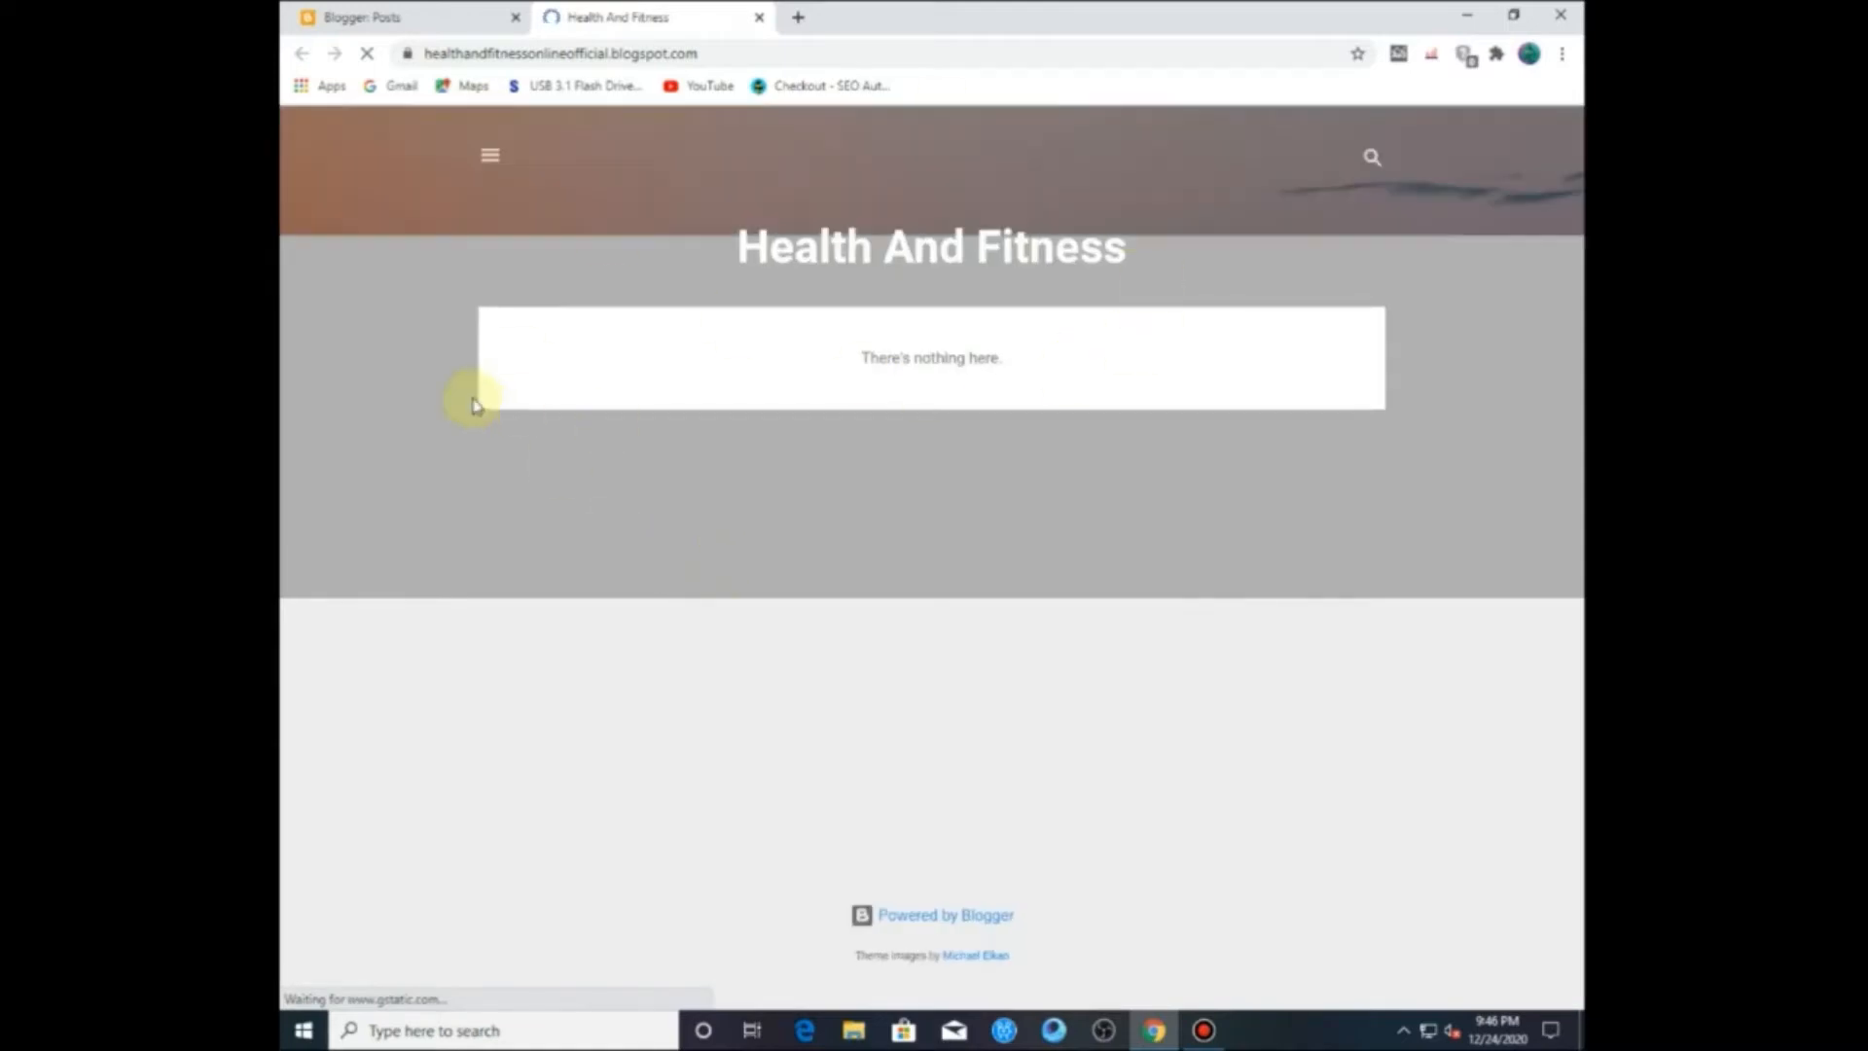
Step: Inspect the empty blog's title and its author side panel
mouse_move(659, 243)
mouse_down()
mouse_move(1063, 283)
mouse_move(1126, 250)
mouse_up()
click(898, 270)
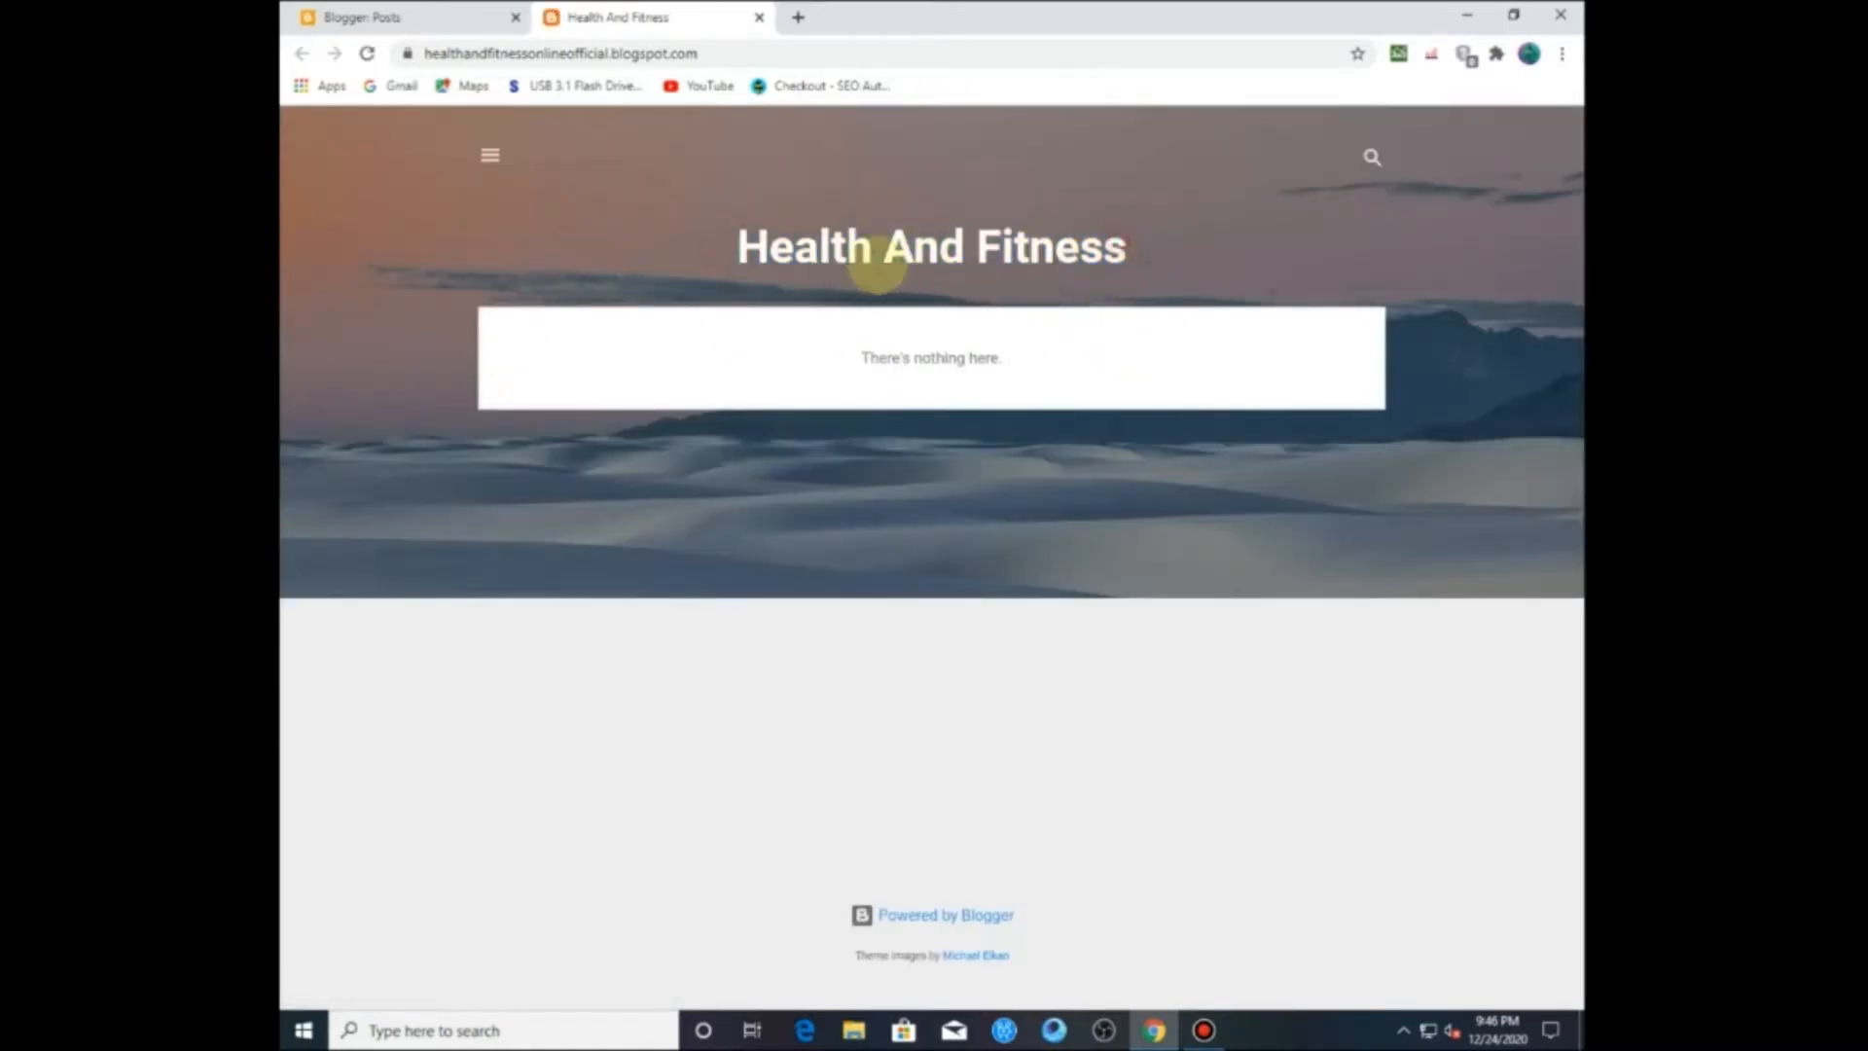
click(490, 155)
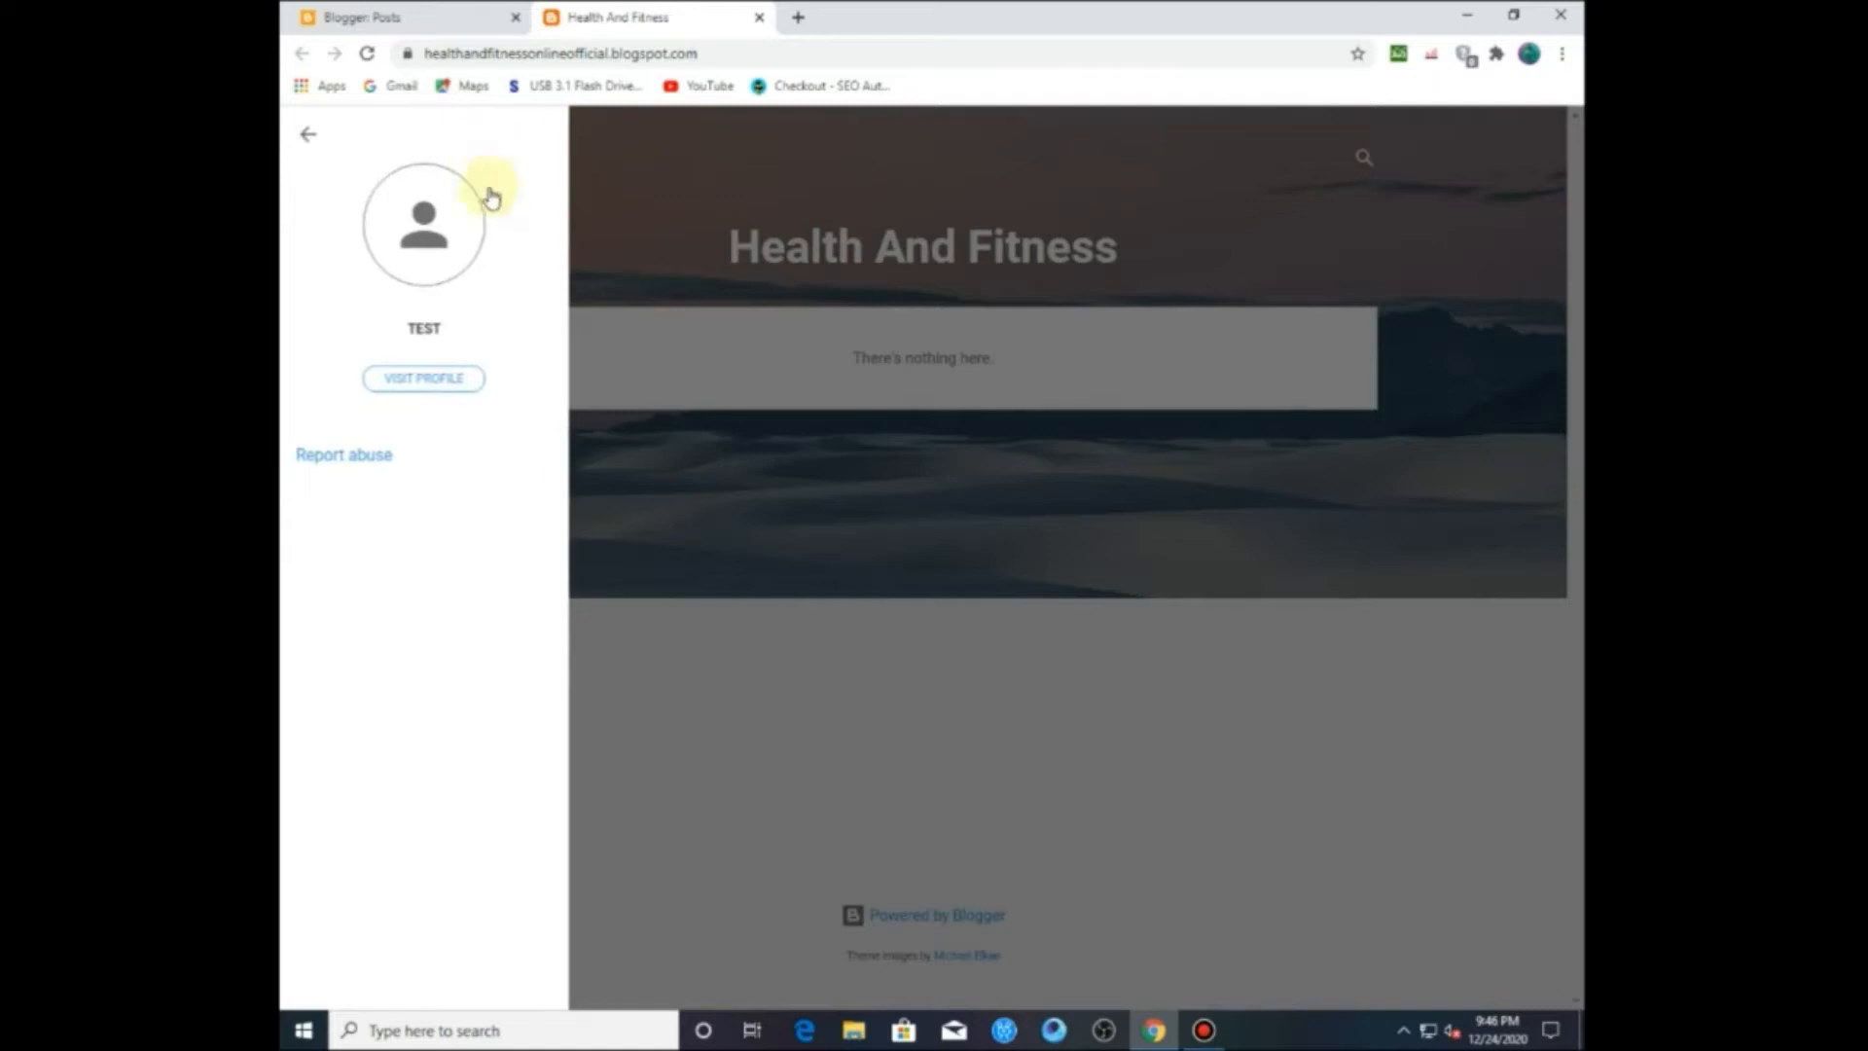
click(302, 139)
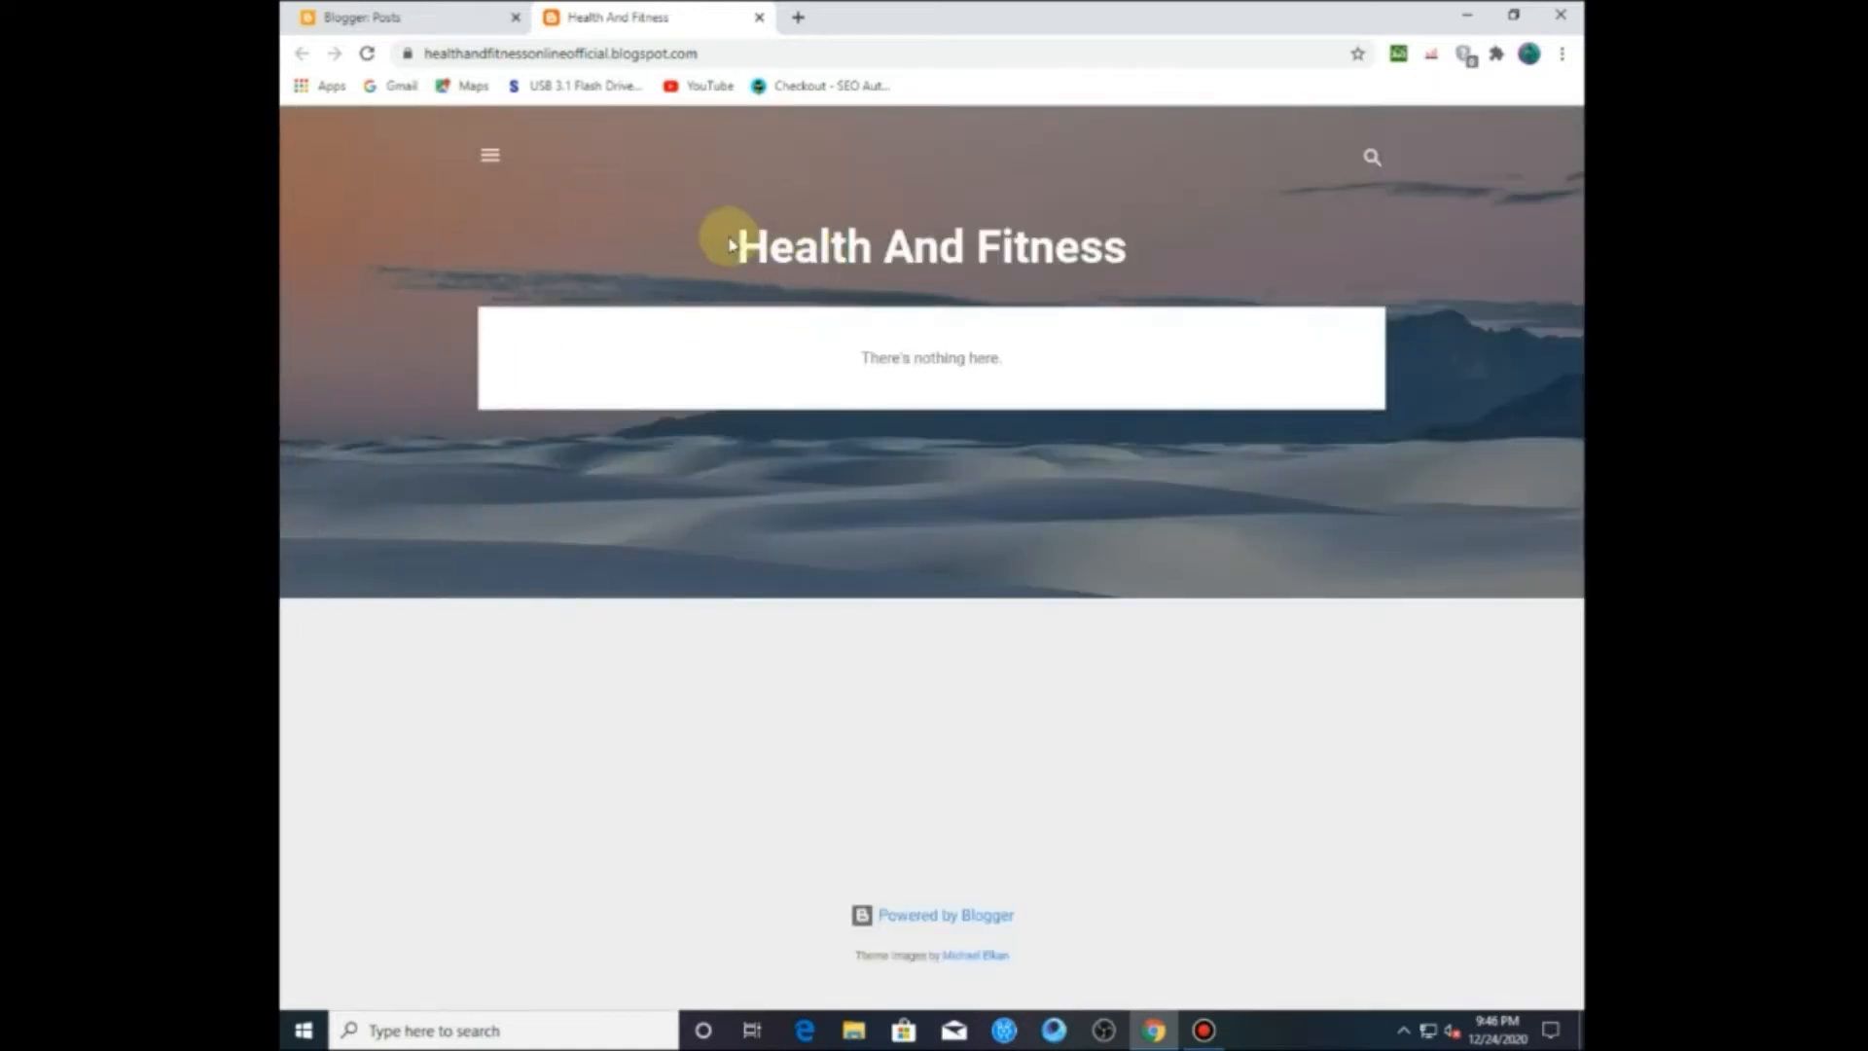
drag(730, 237, 1159, 279)
click(1012, 248)
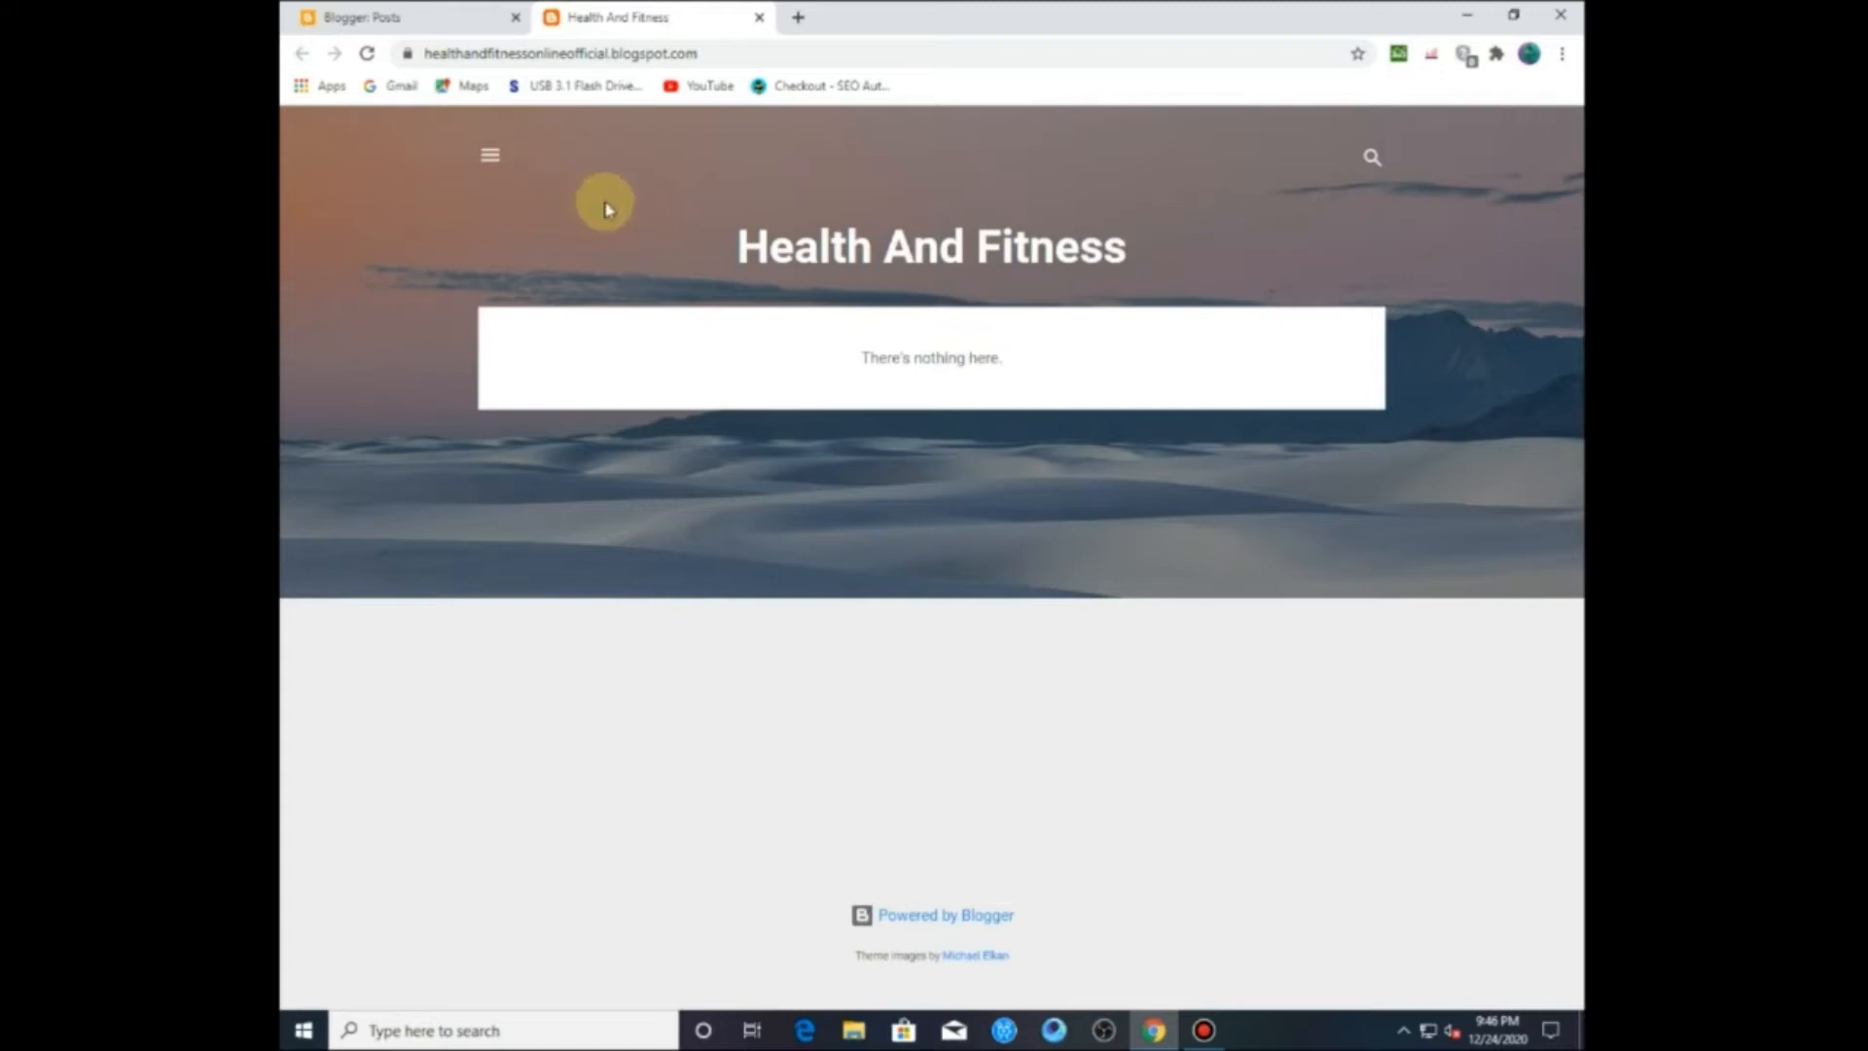
drag(705, 221, 1097, 237)
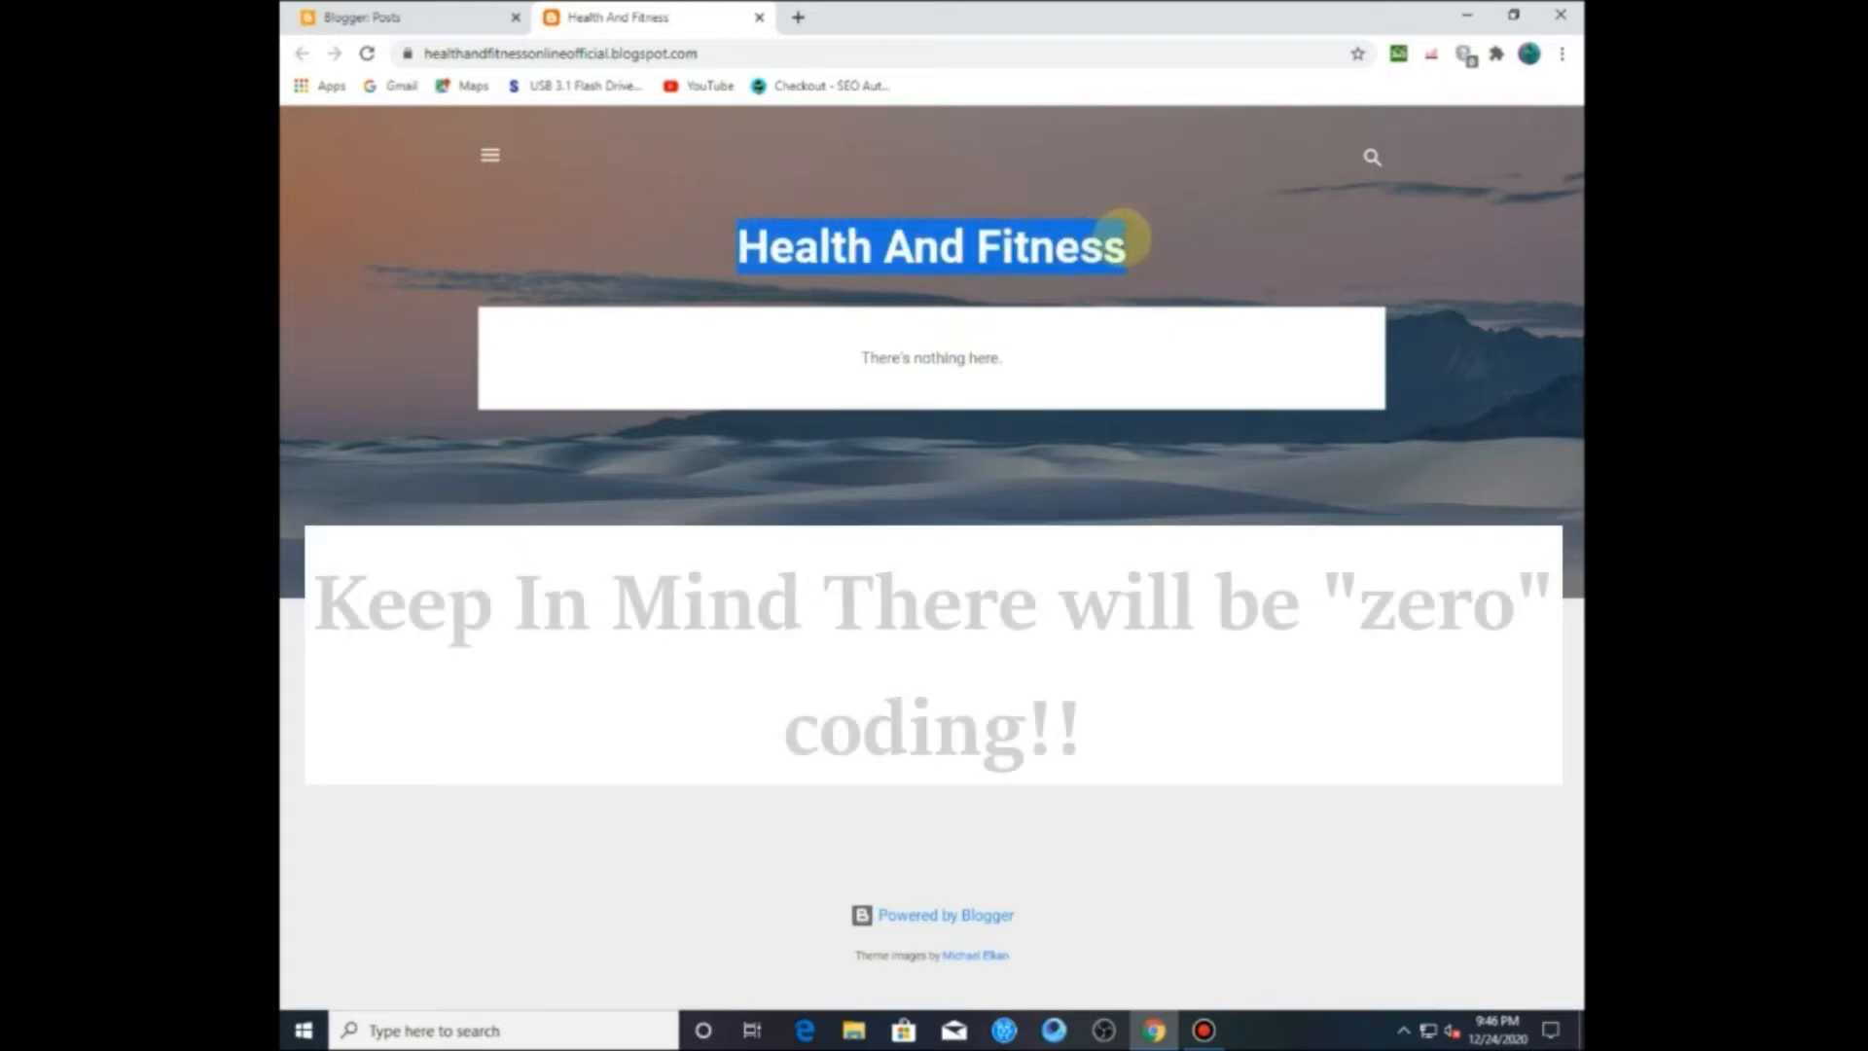
drag(740, 231, 1145, 224)
click(1036, 216)
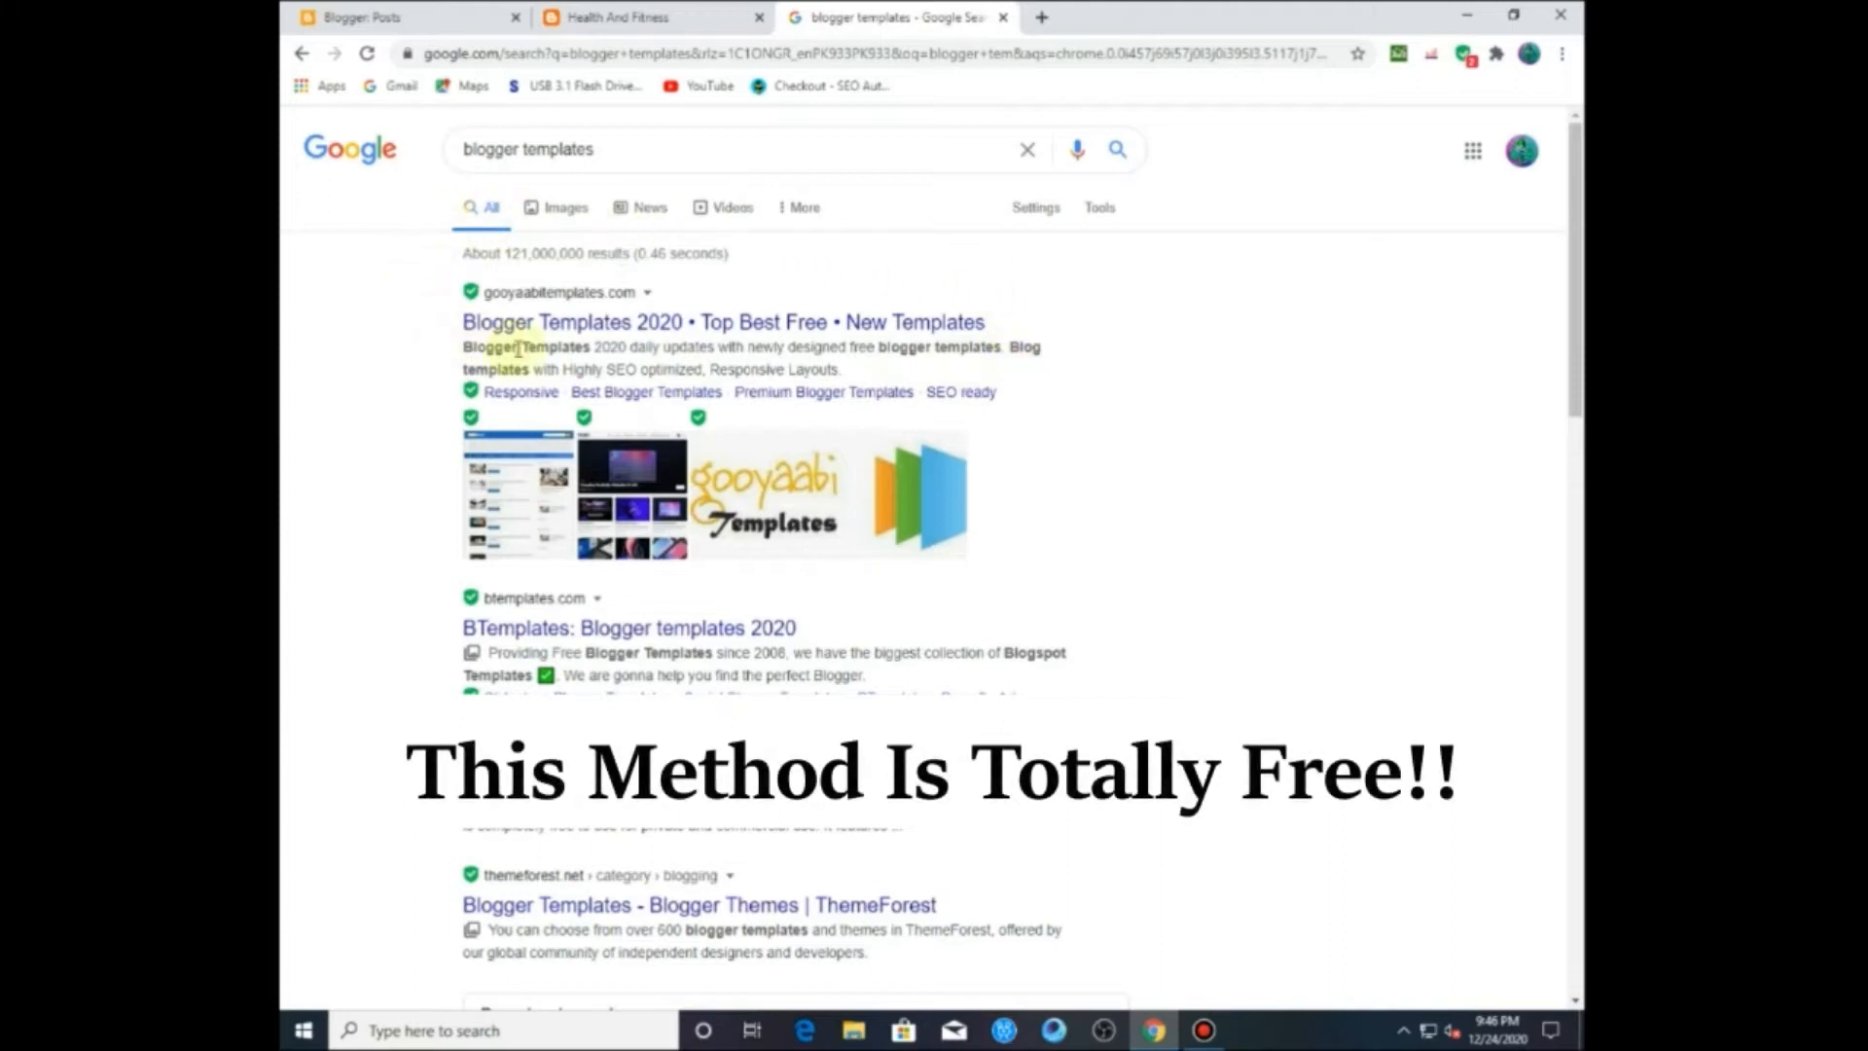
Step: Open the gooyaabitemplates.com search result in a new tab
right_click(545, 323)
click(594, 337)
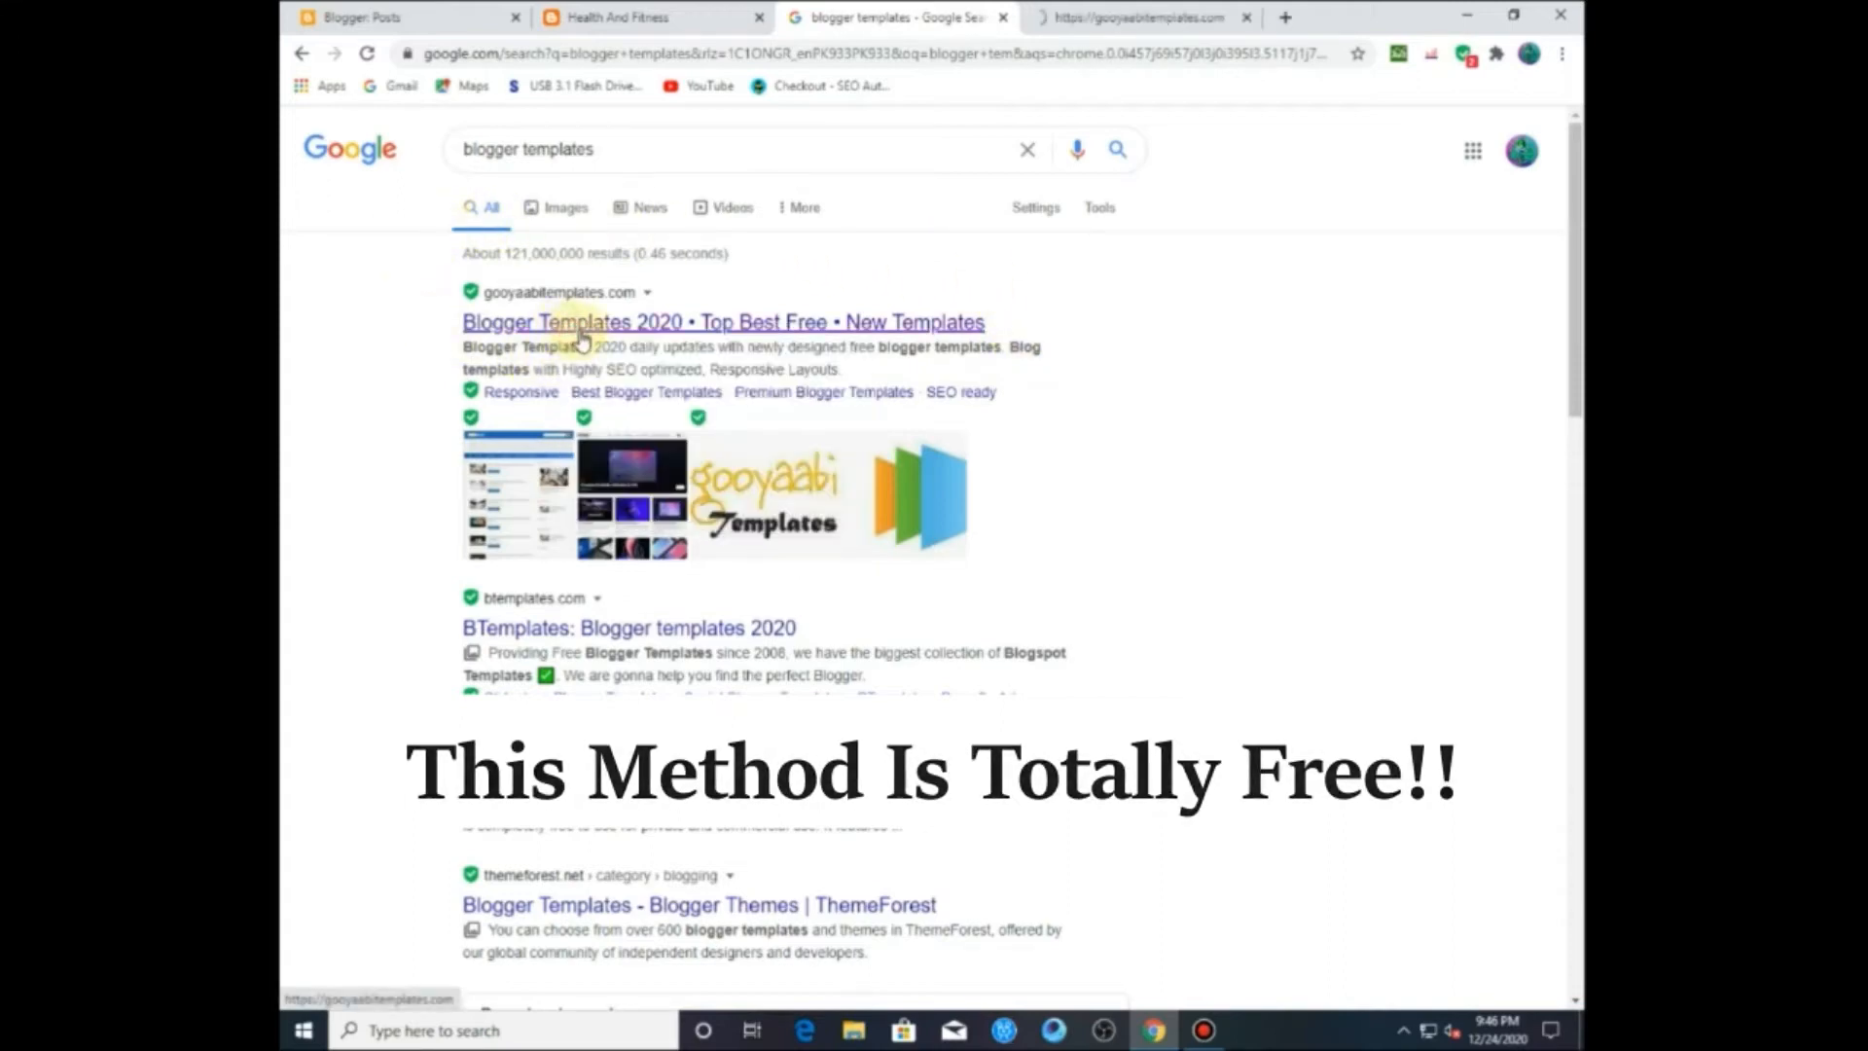
click(1170, 11)
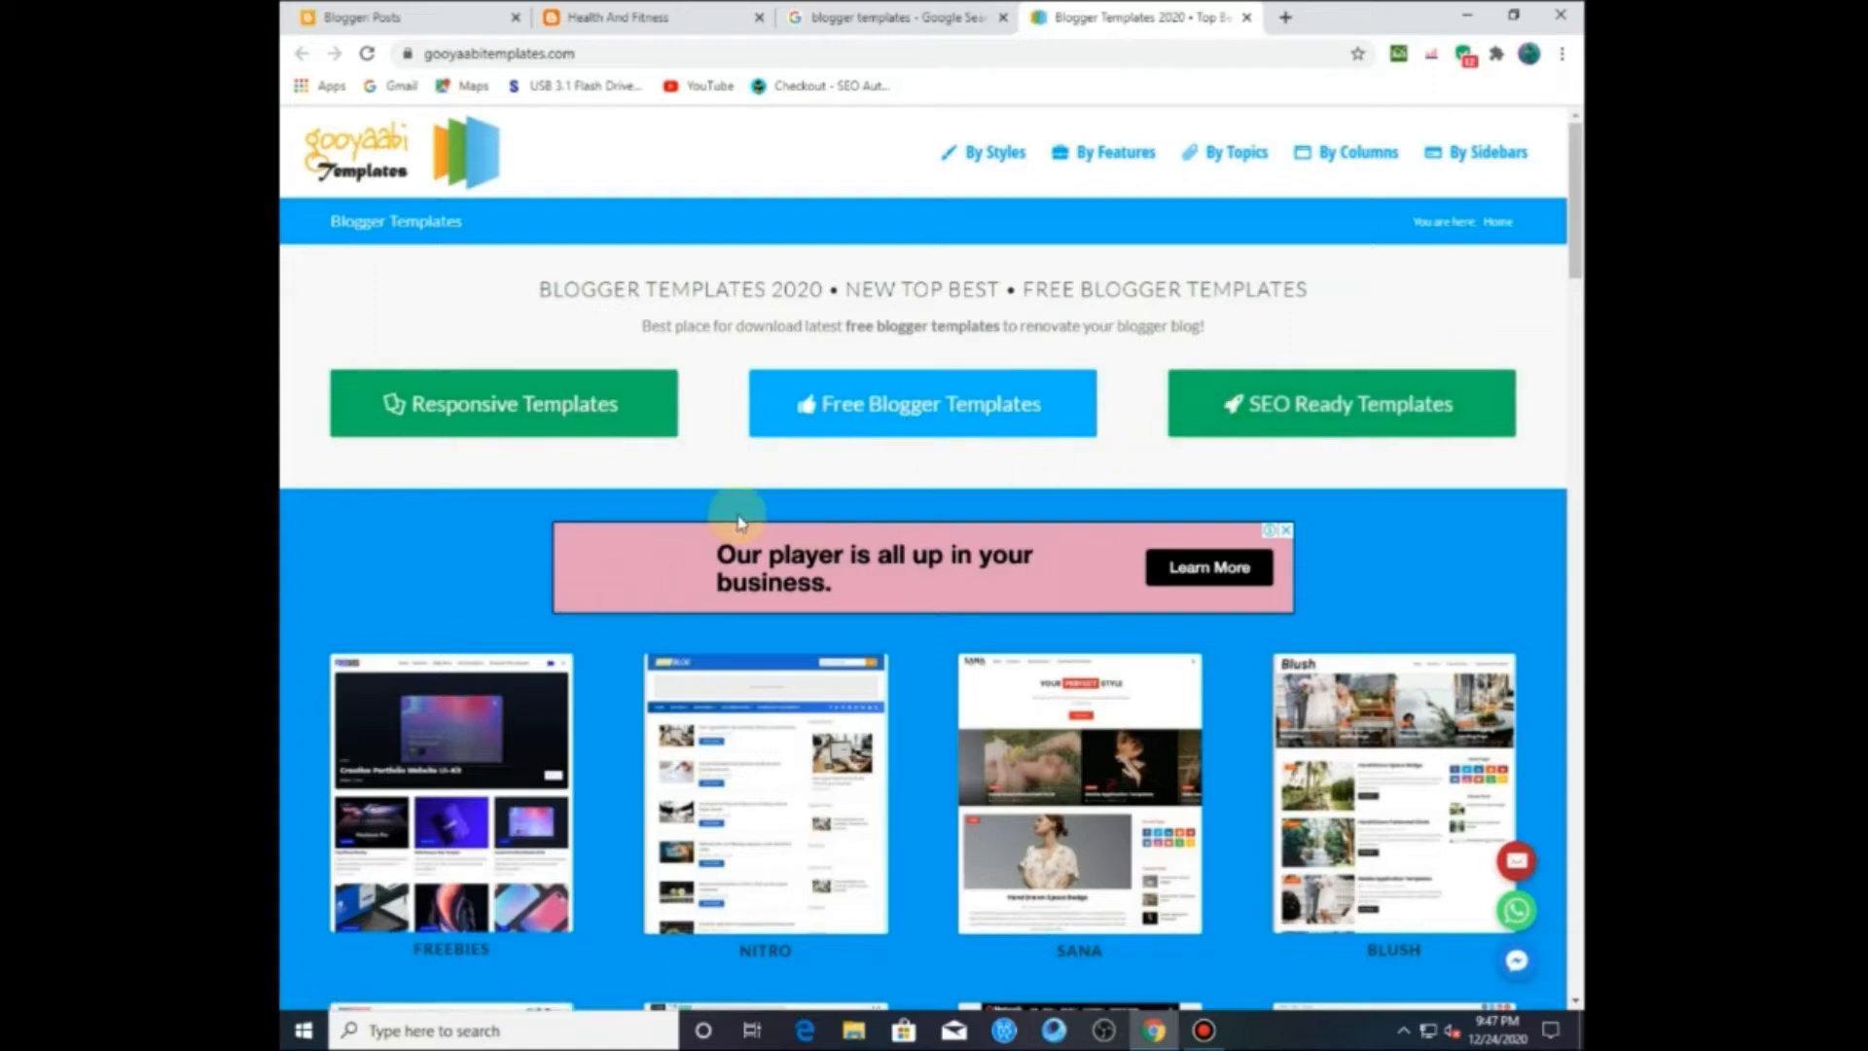
Step: Browse the SEO Ready Templates collection down to the template thumbnails, dismissing the ad
click(1234, 405)
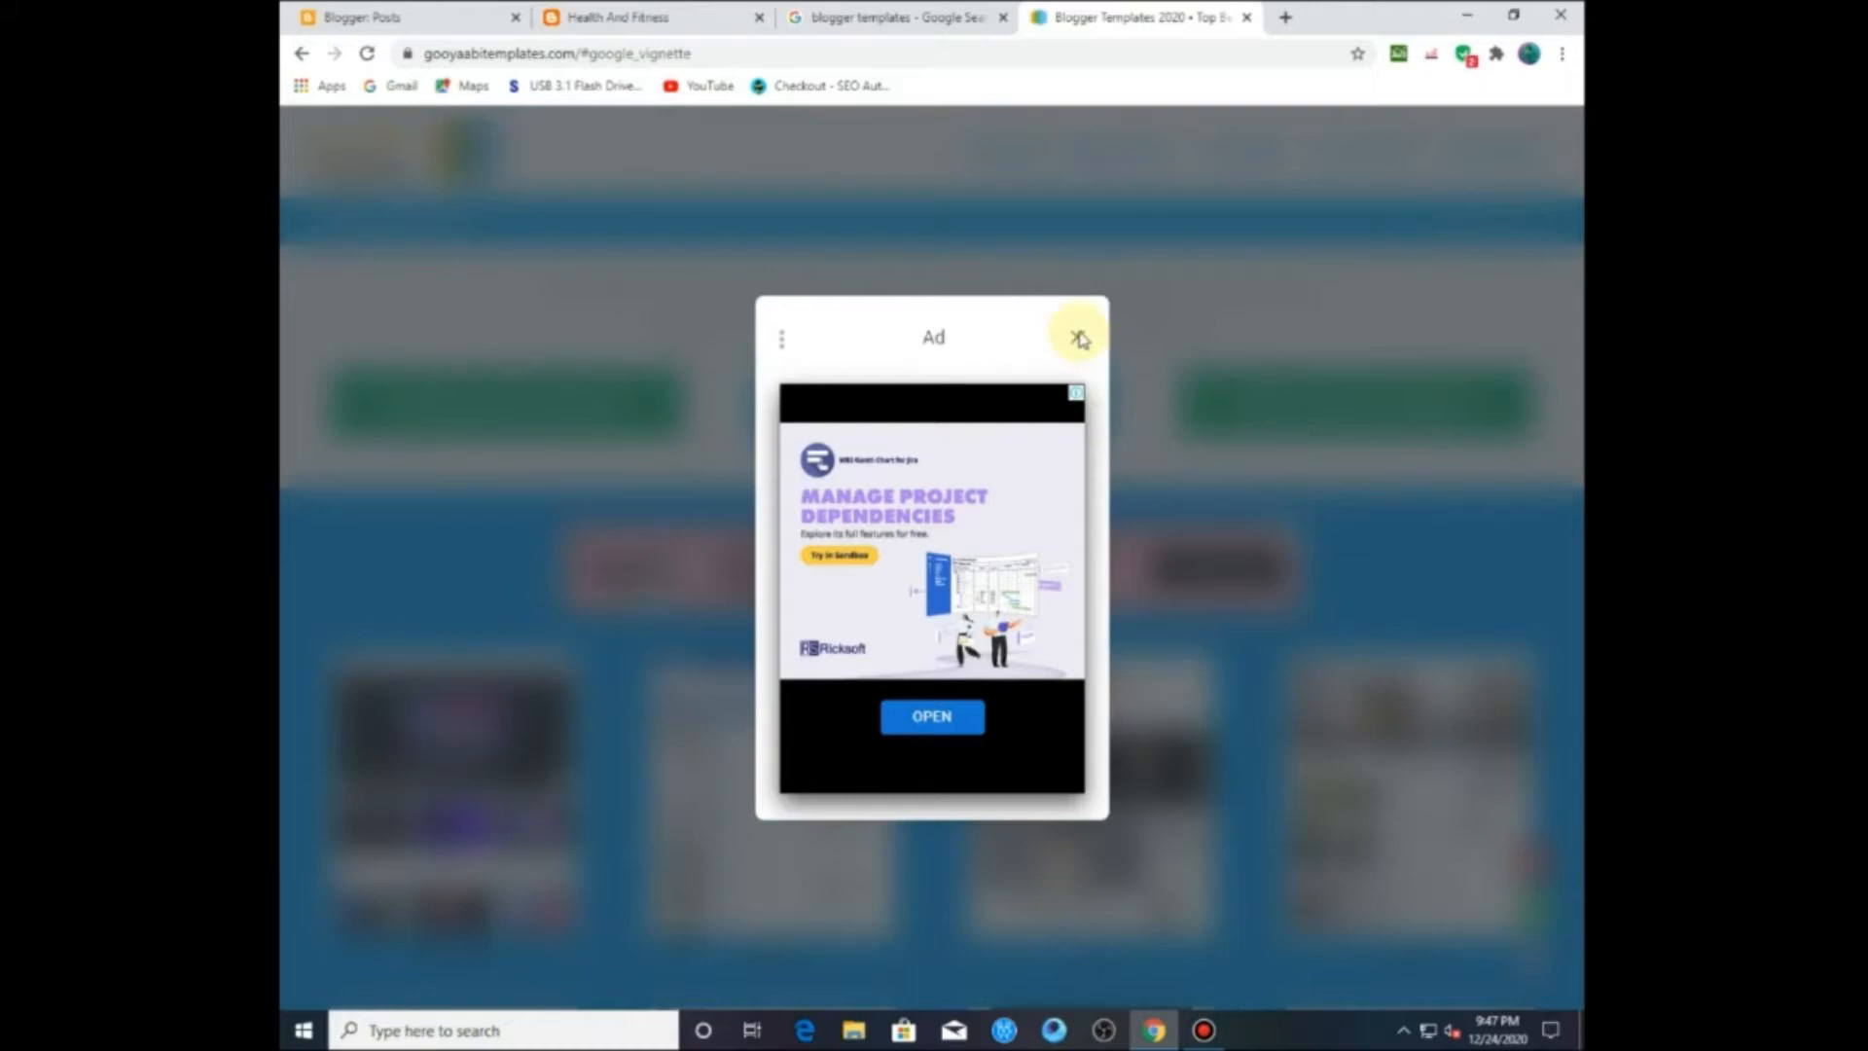
click(1079, 341)
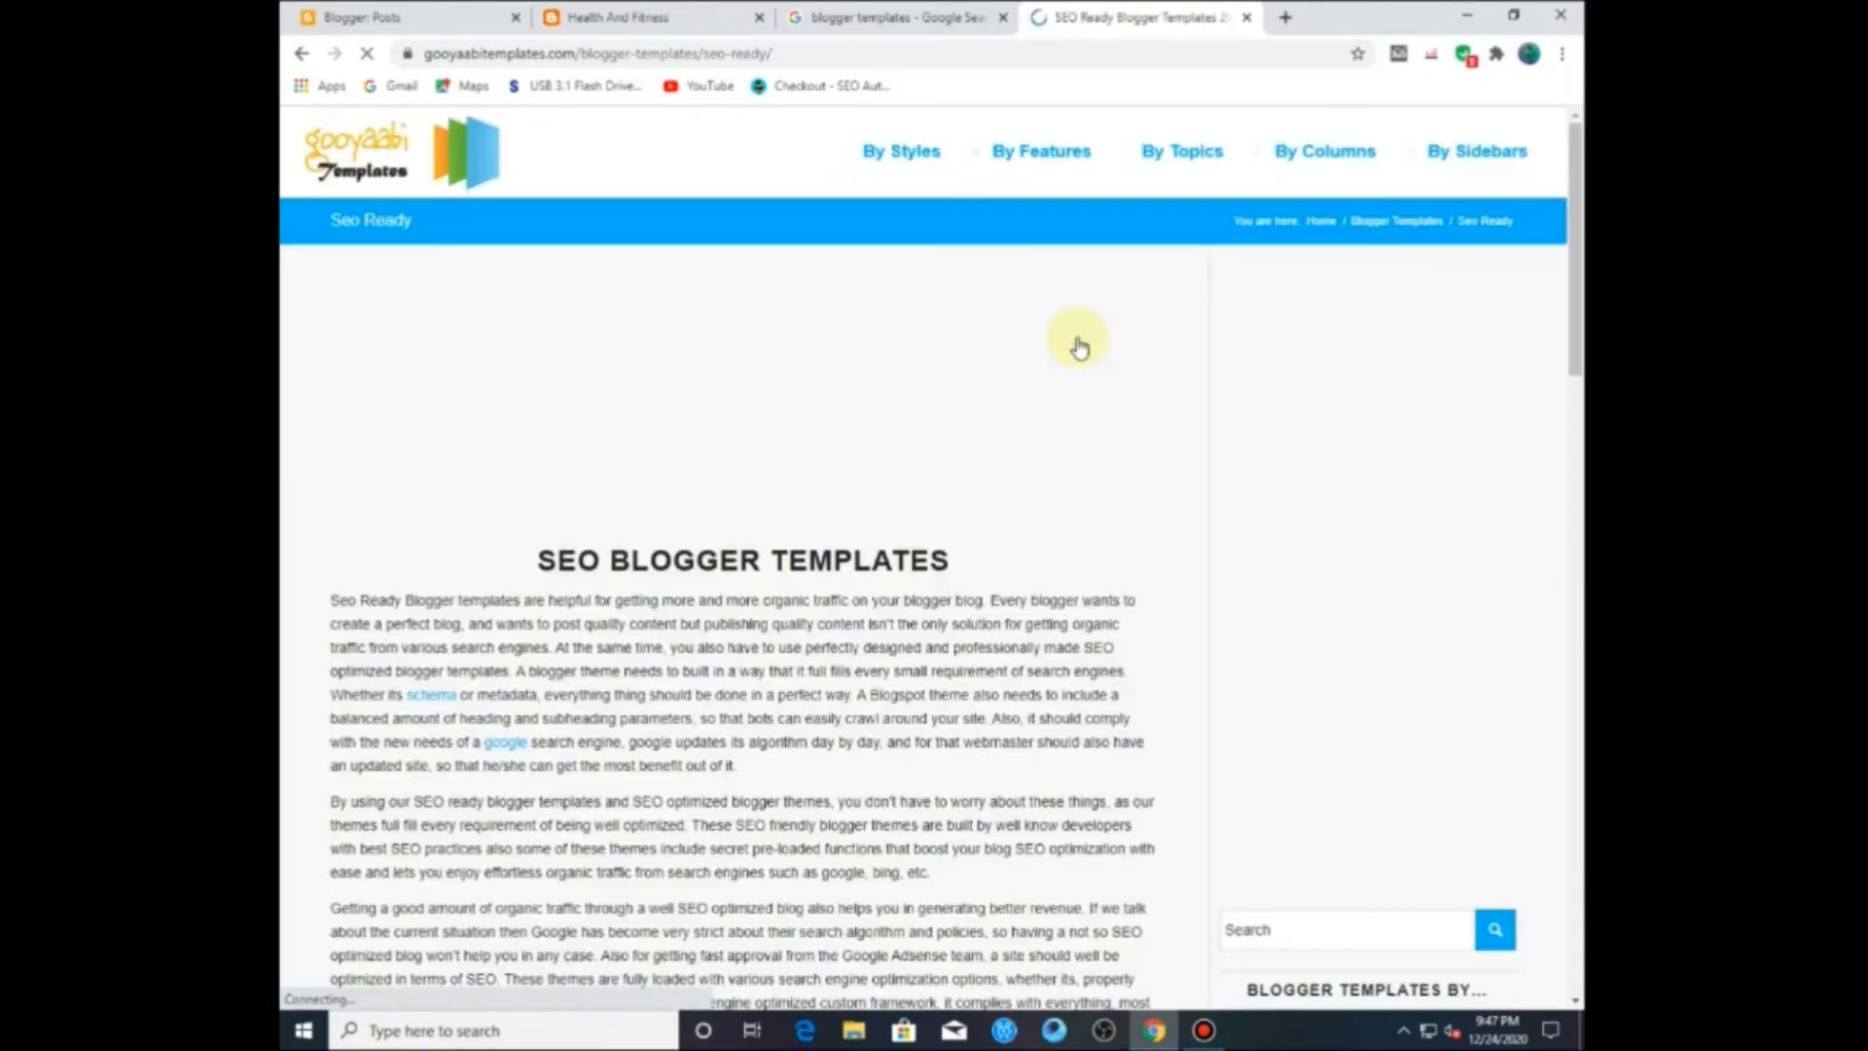
scroll(545, 418, down, 5)
scroll(506, 419, down, 2)
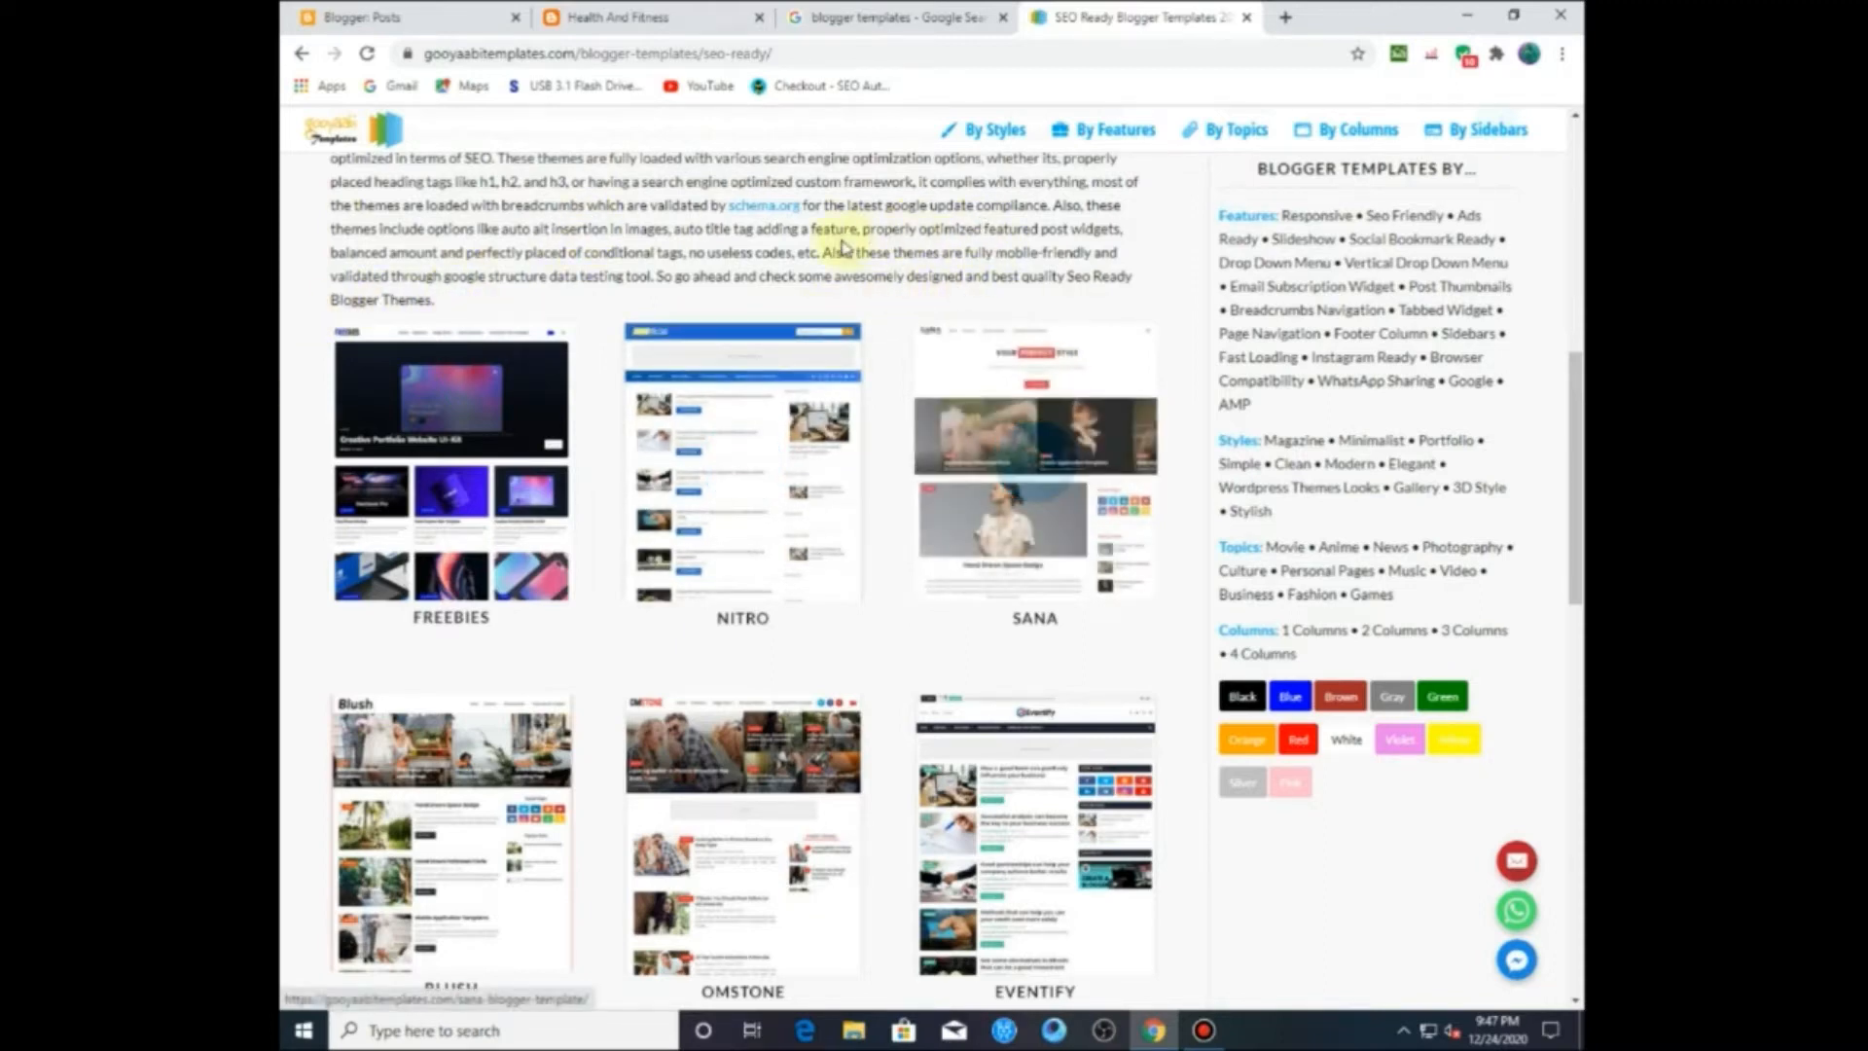
scroll(882, 203, down, 1)
scroll(882, 204, down, 1)
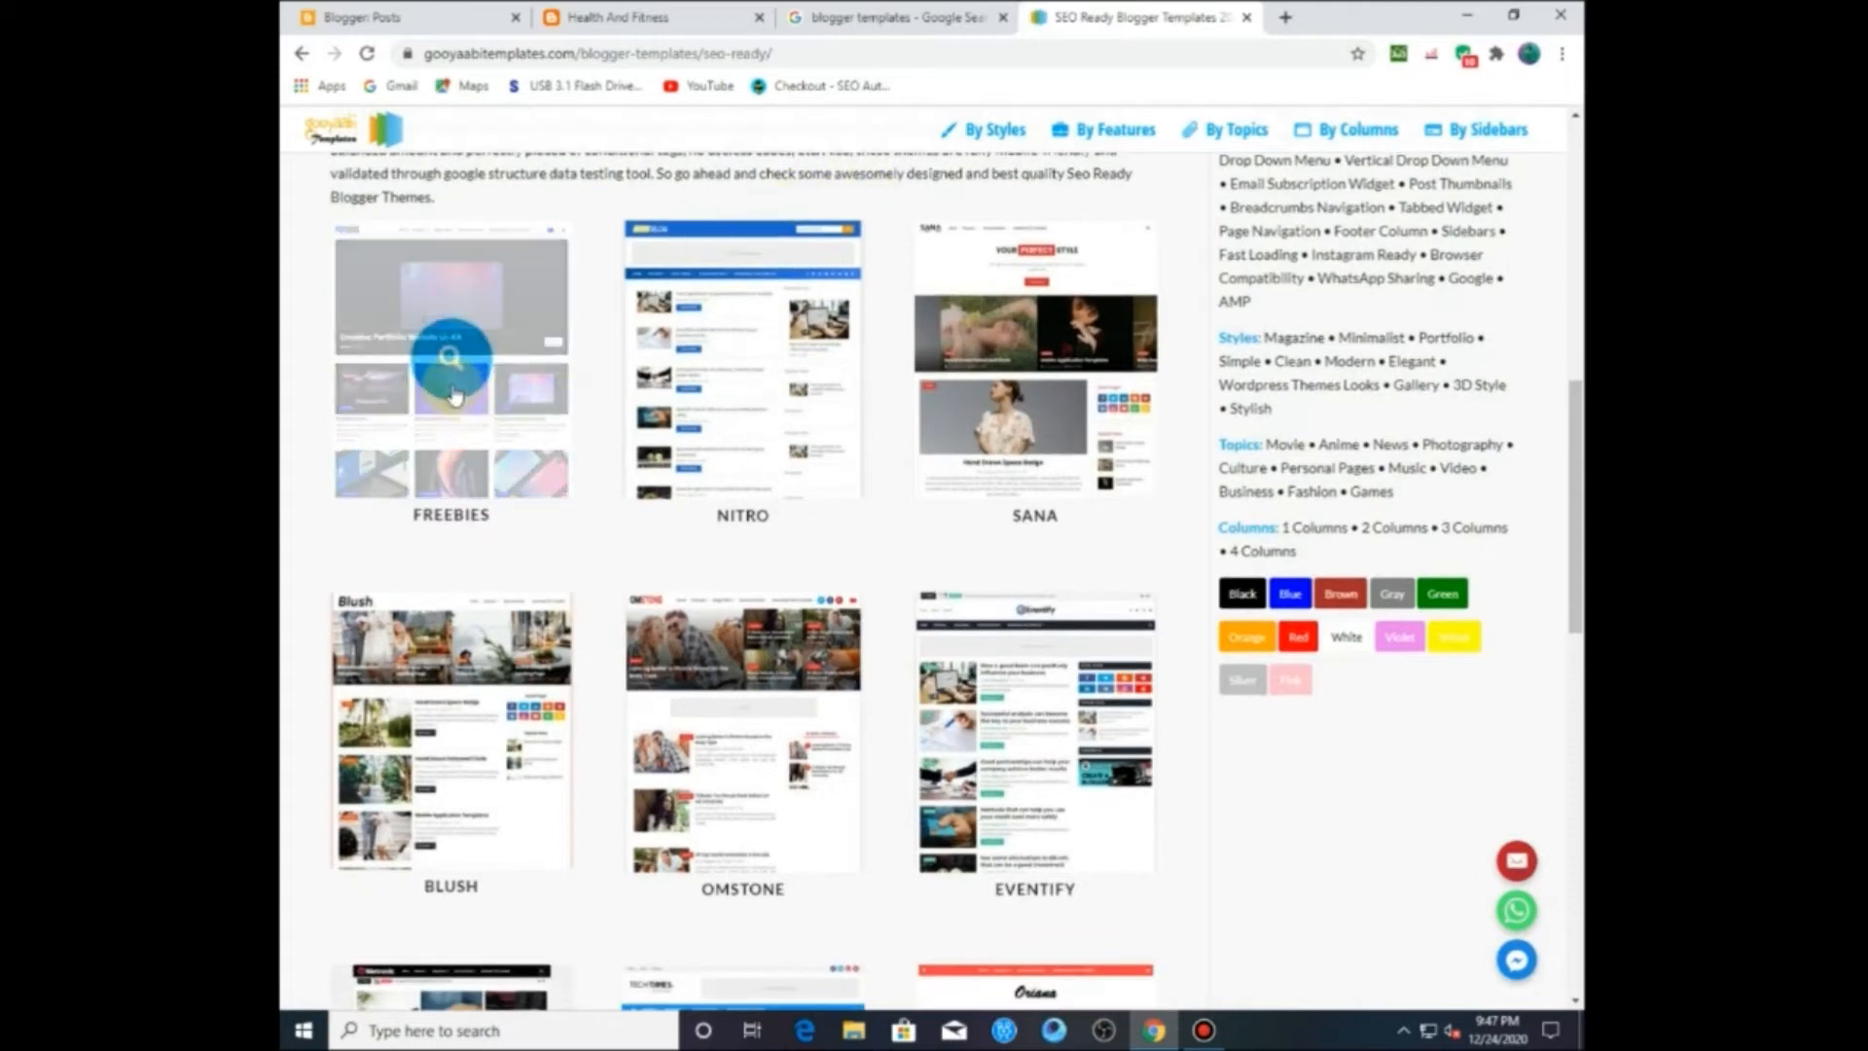
Step: Open the Freebies template's page and look over its details
click(452, 385)
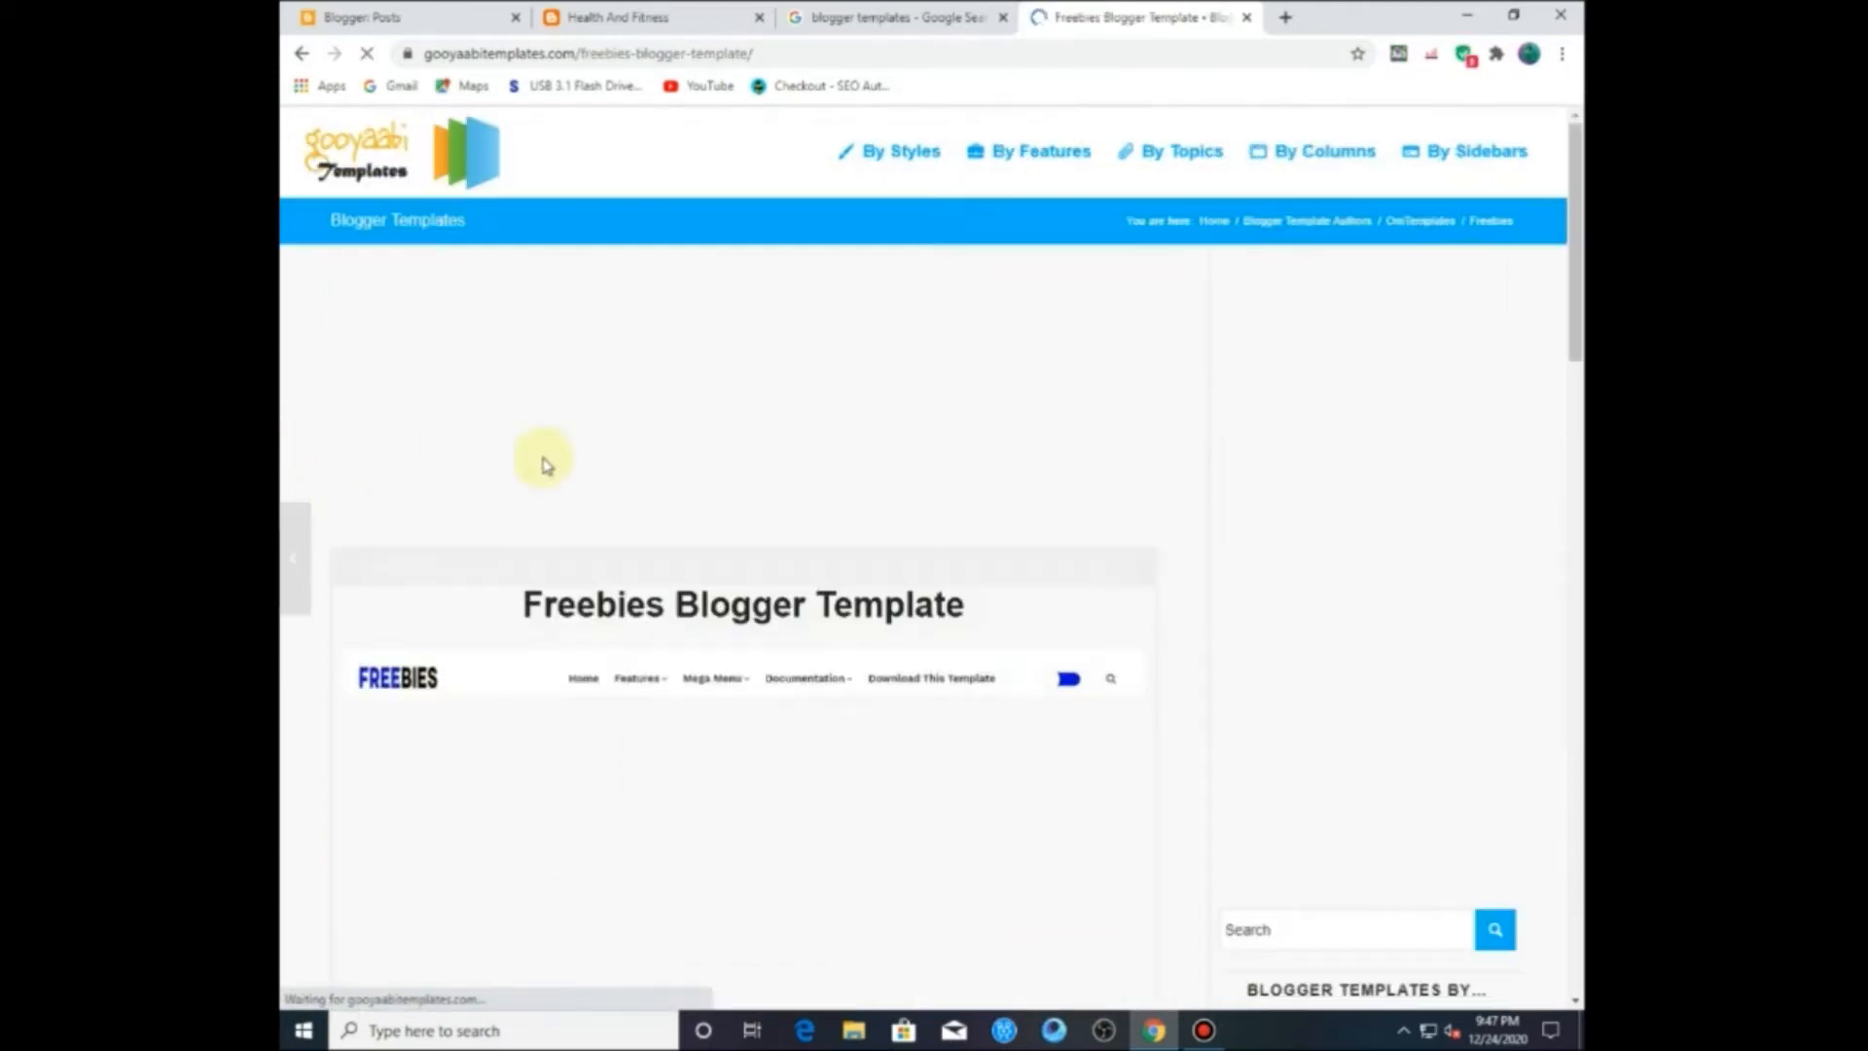
scroll(603, 458, down, 4)
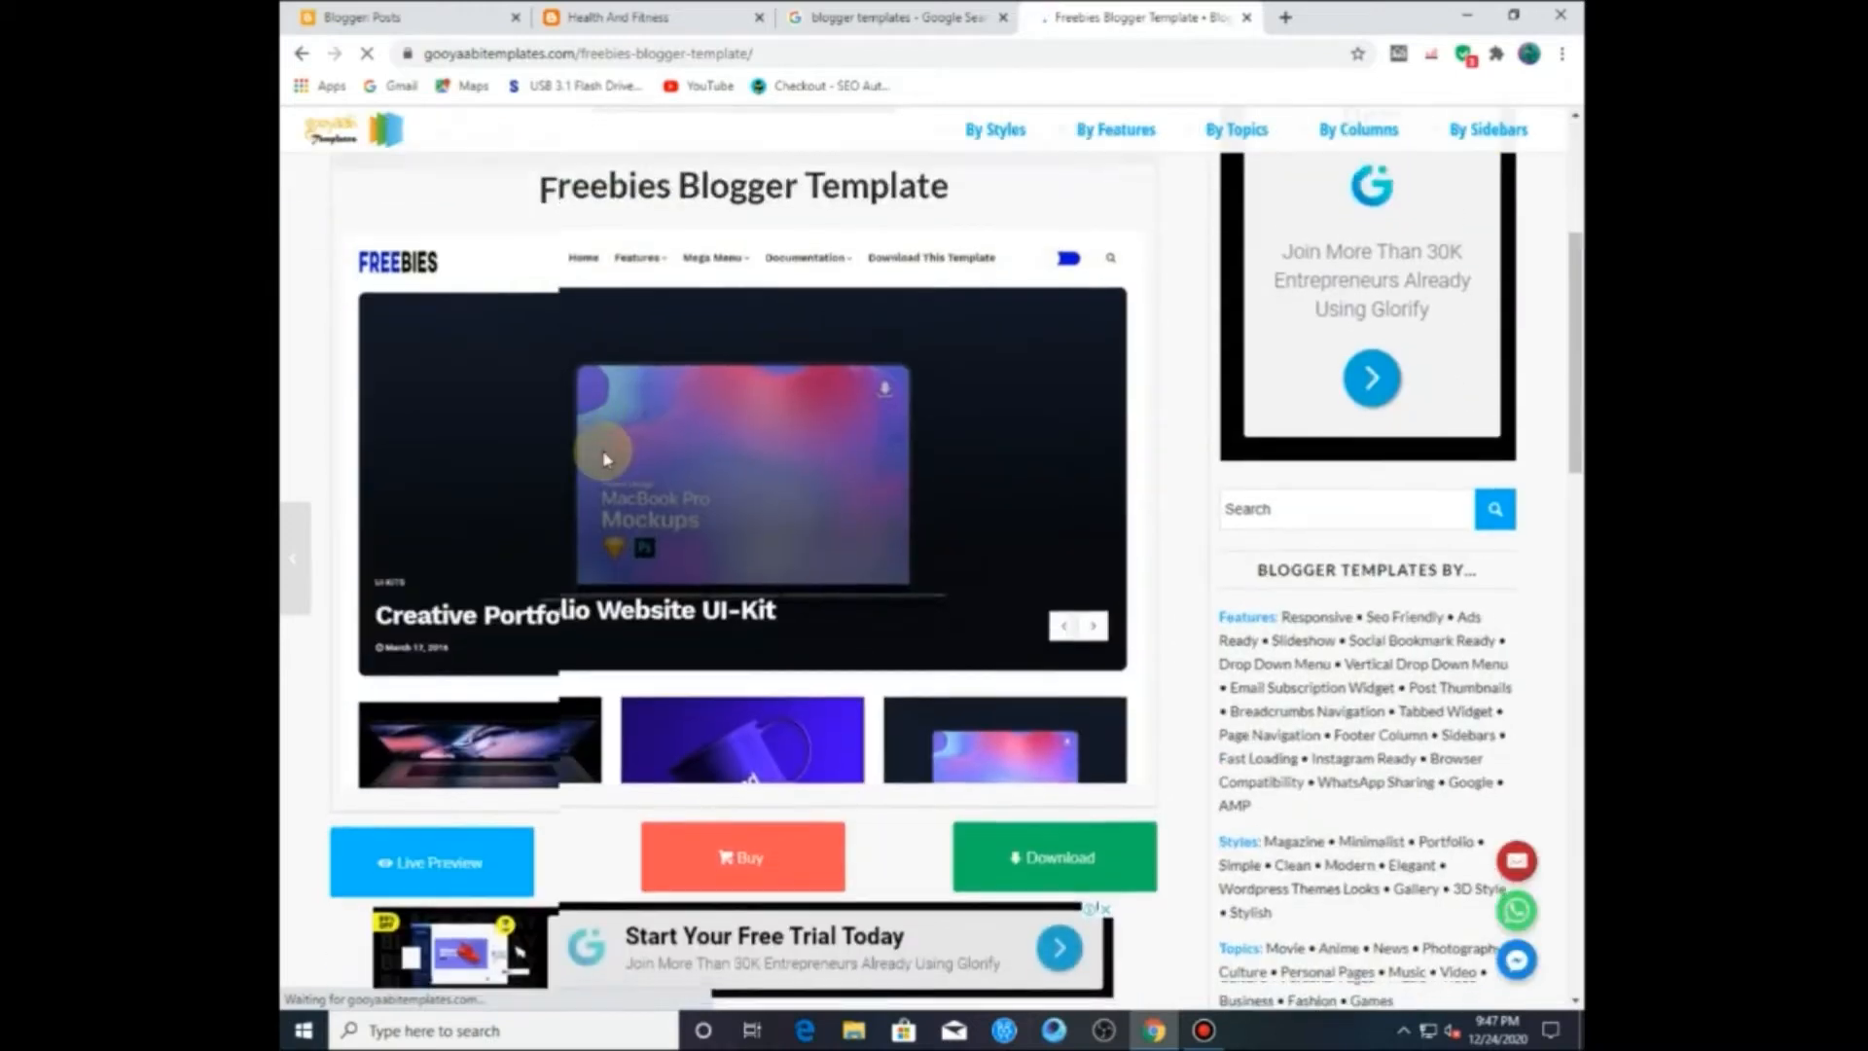
scroll(603, 457, down, 1)
scroll(622, 506, down, 2)
scroll(647, 554, up, 2)
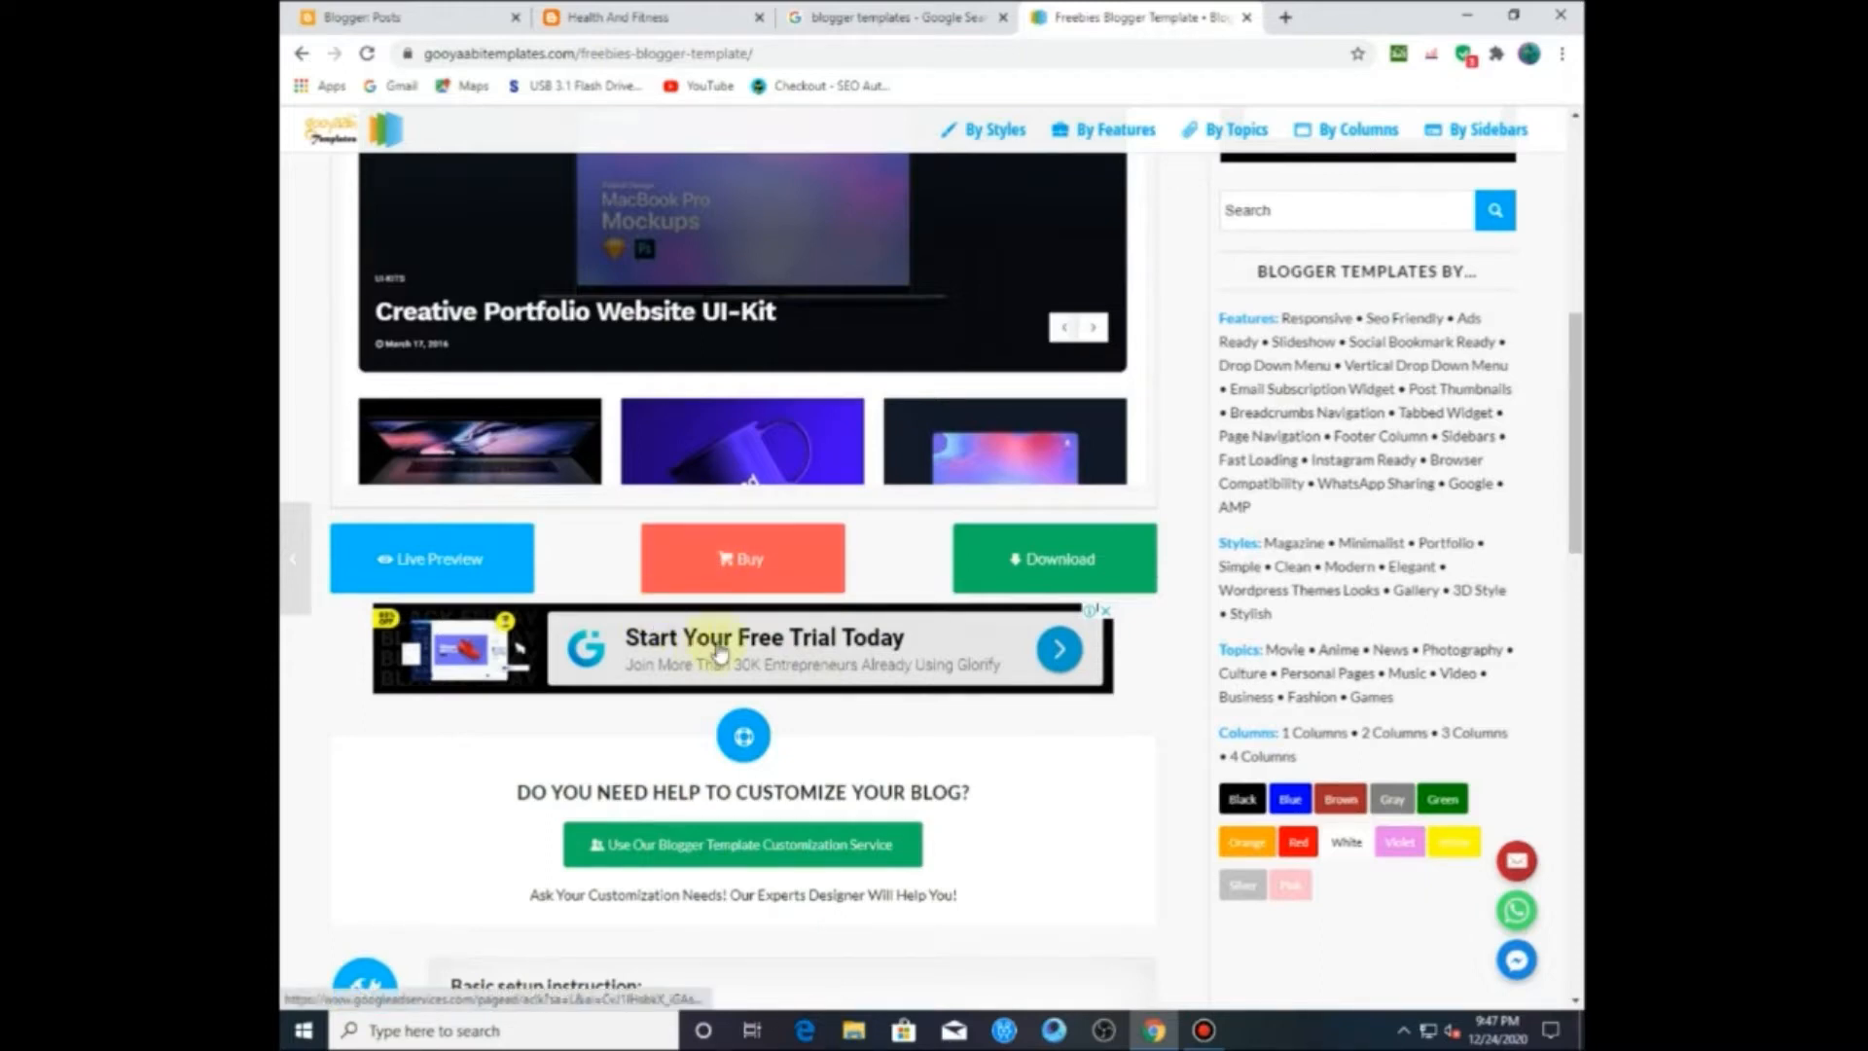
scroll(711, 647, up, 1)
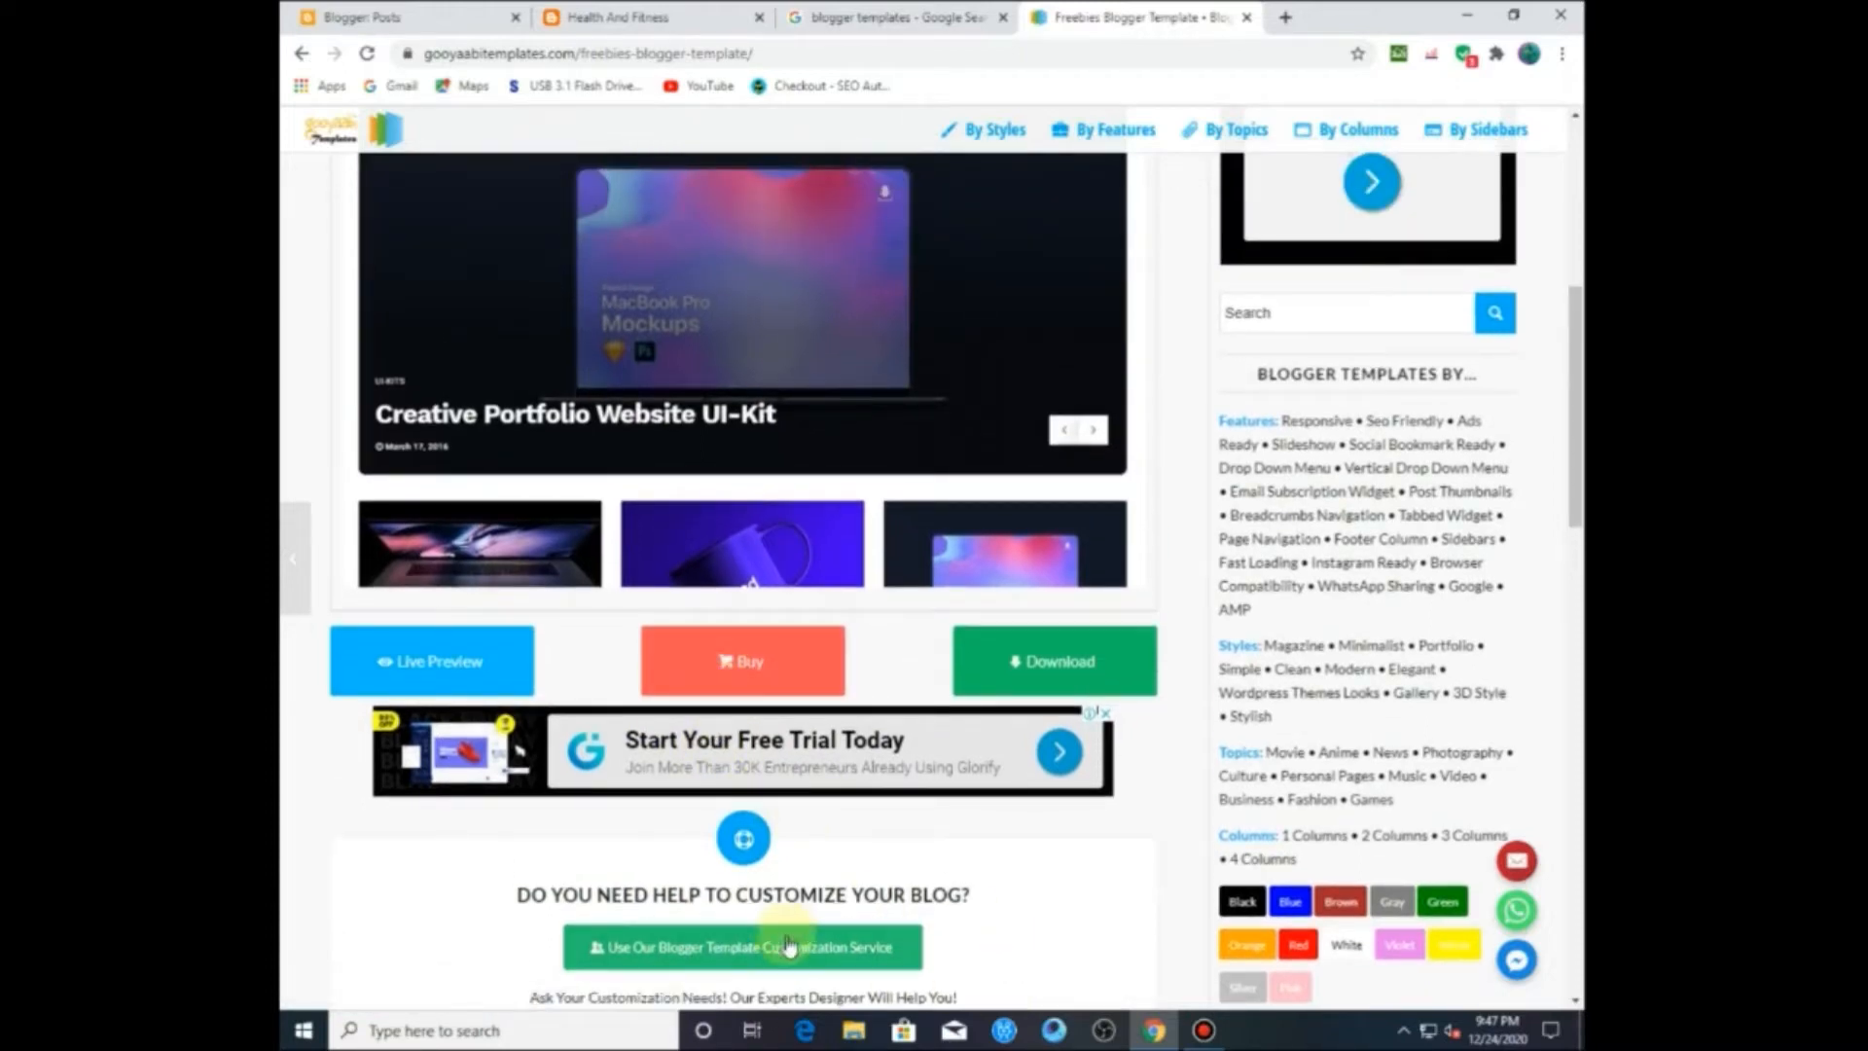
Step: Download OM-Freebies-Free-Version.zip and open its download options from the Google results tab
drag(1572, 413, 1573, 873)
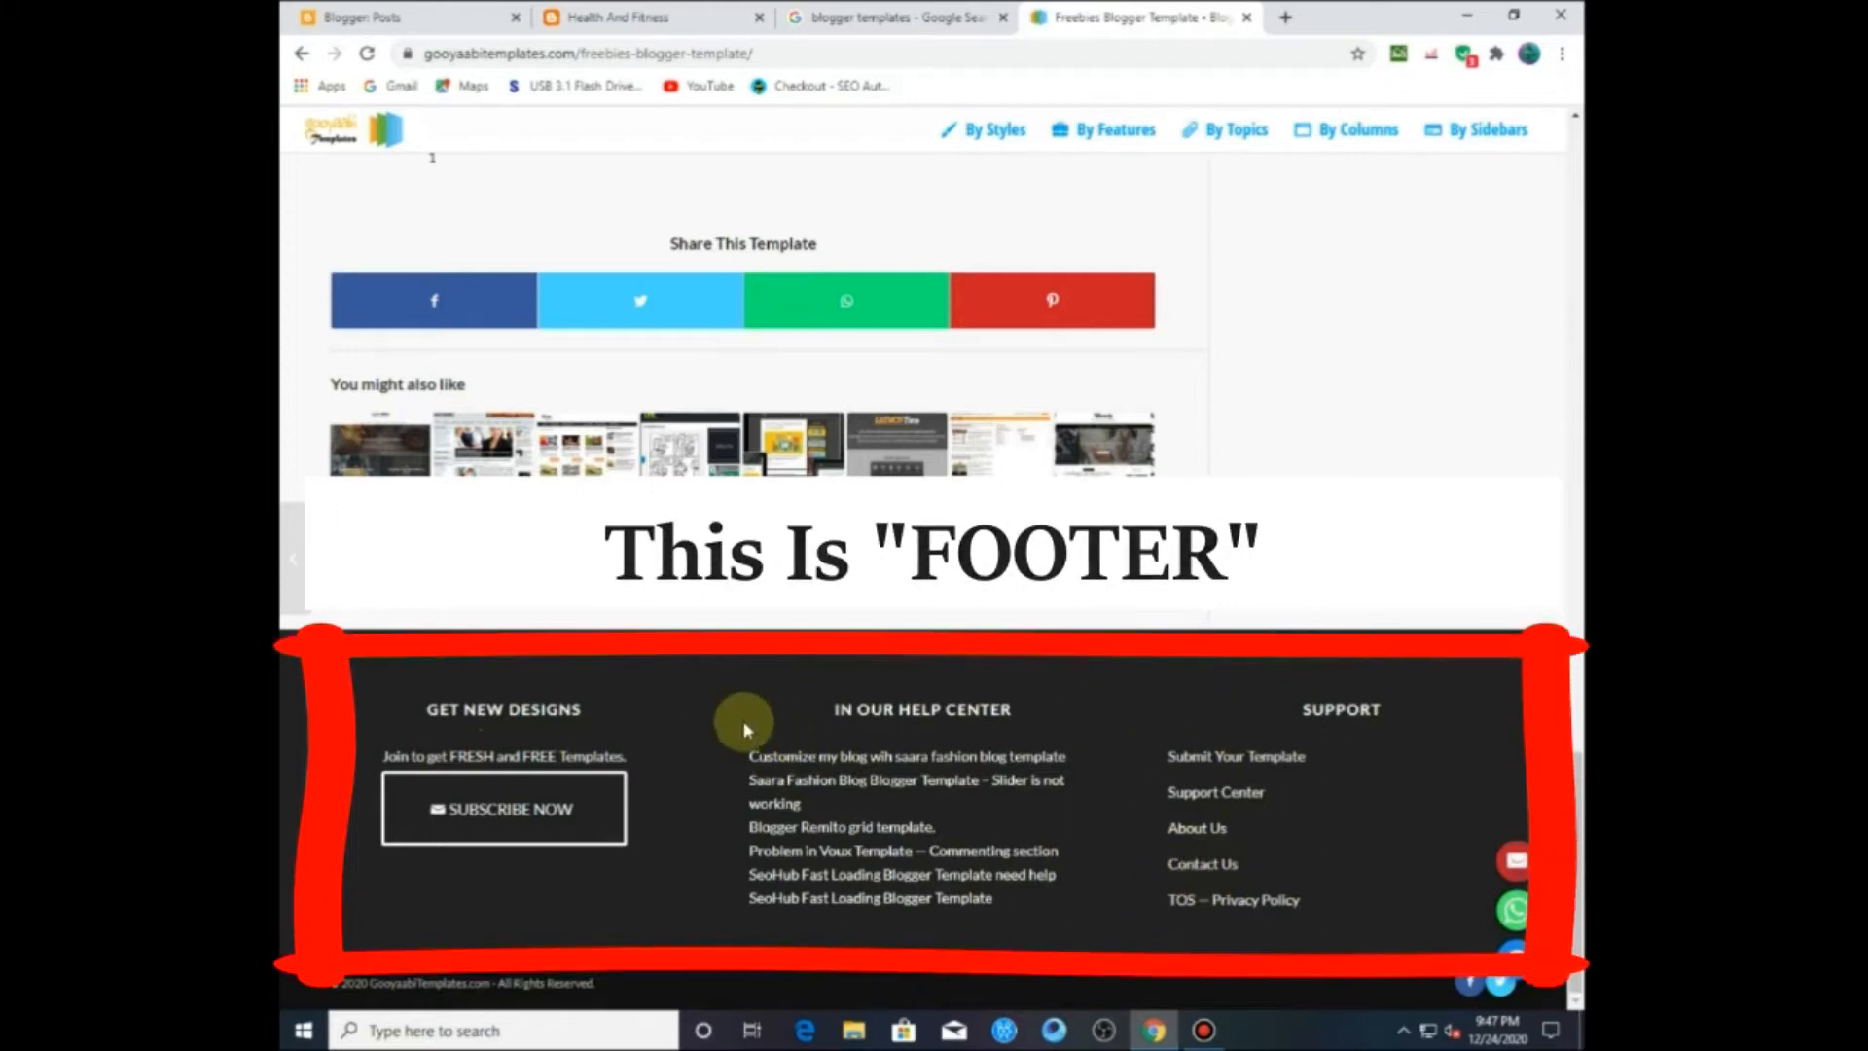
drag(1575, 900, 1540, 233)
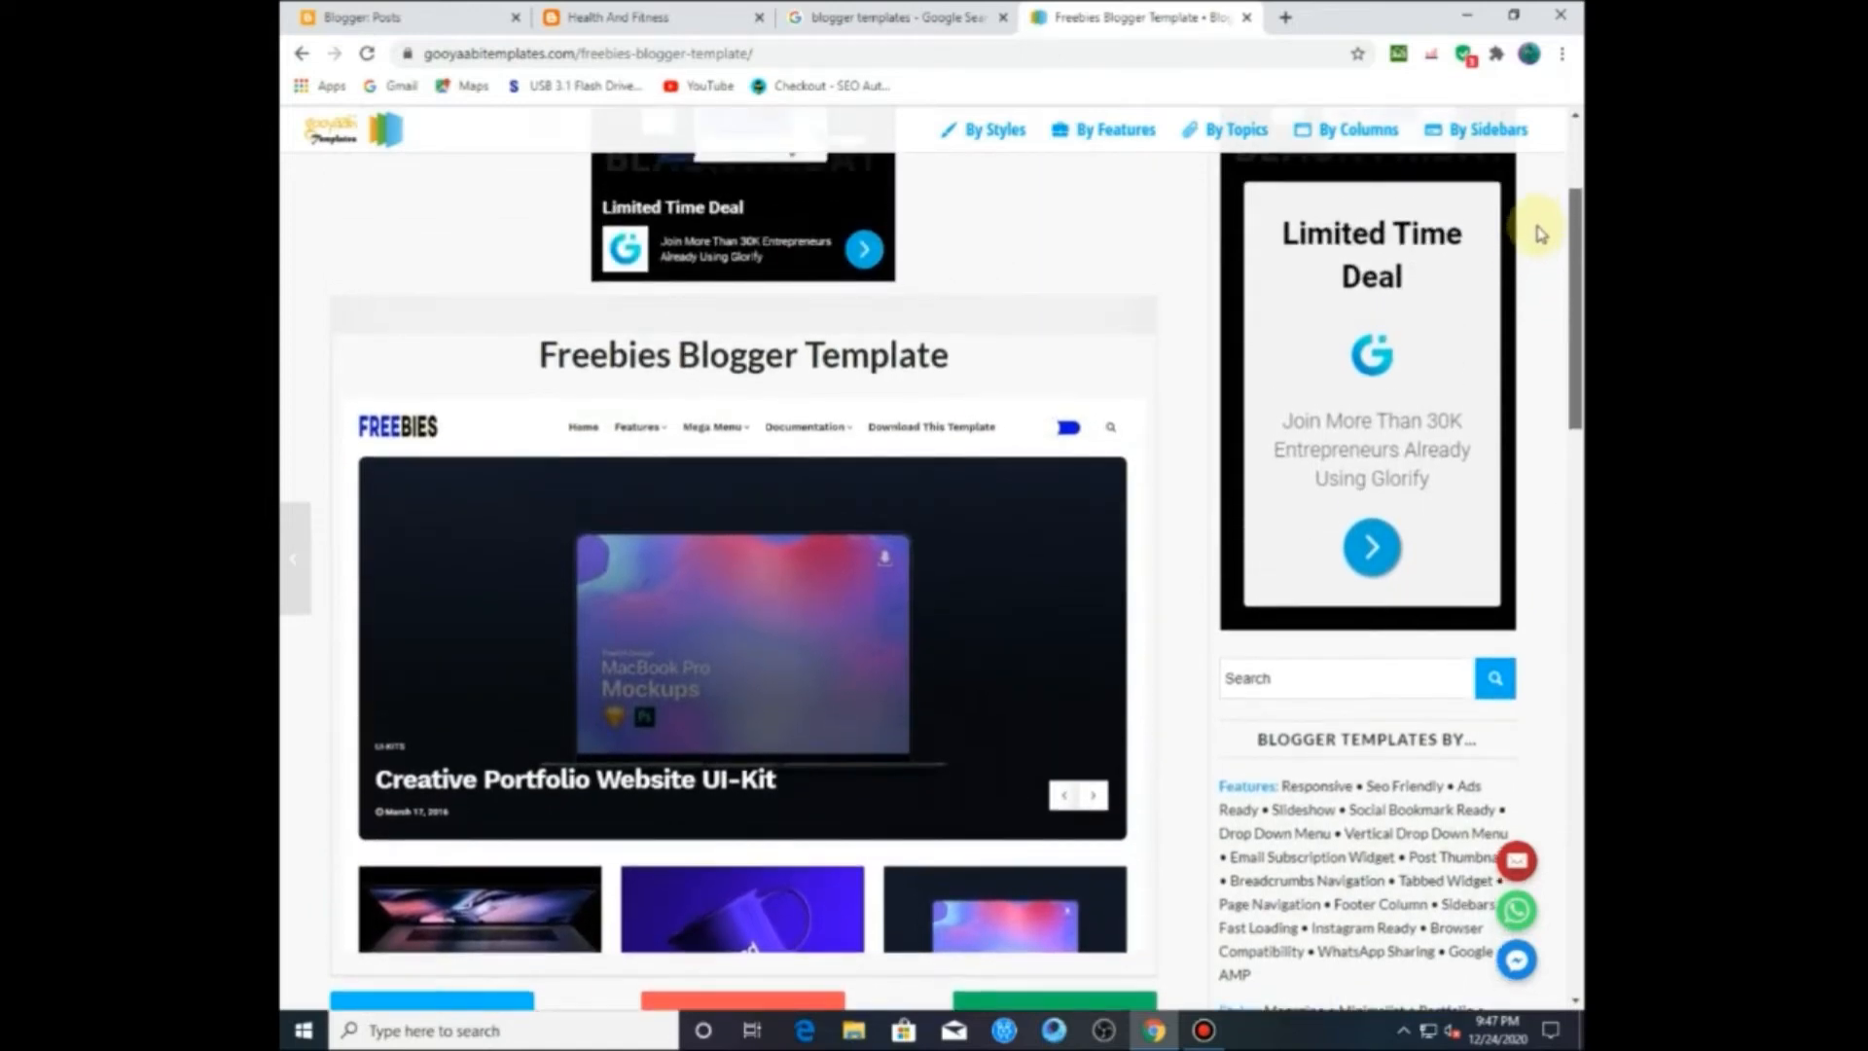
drag(1571, 248, 1572, 346)
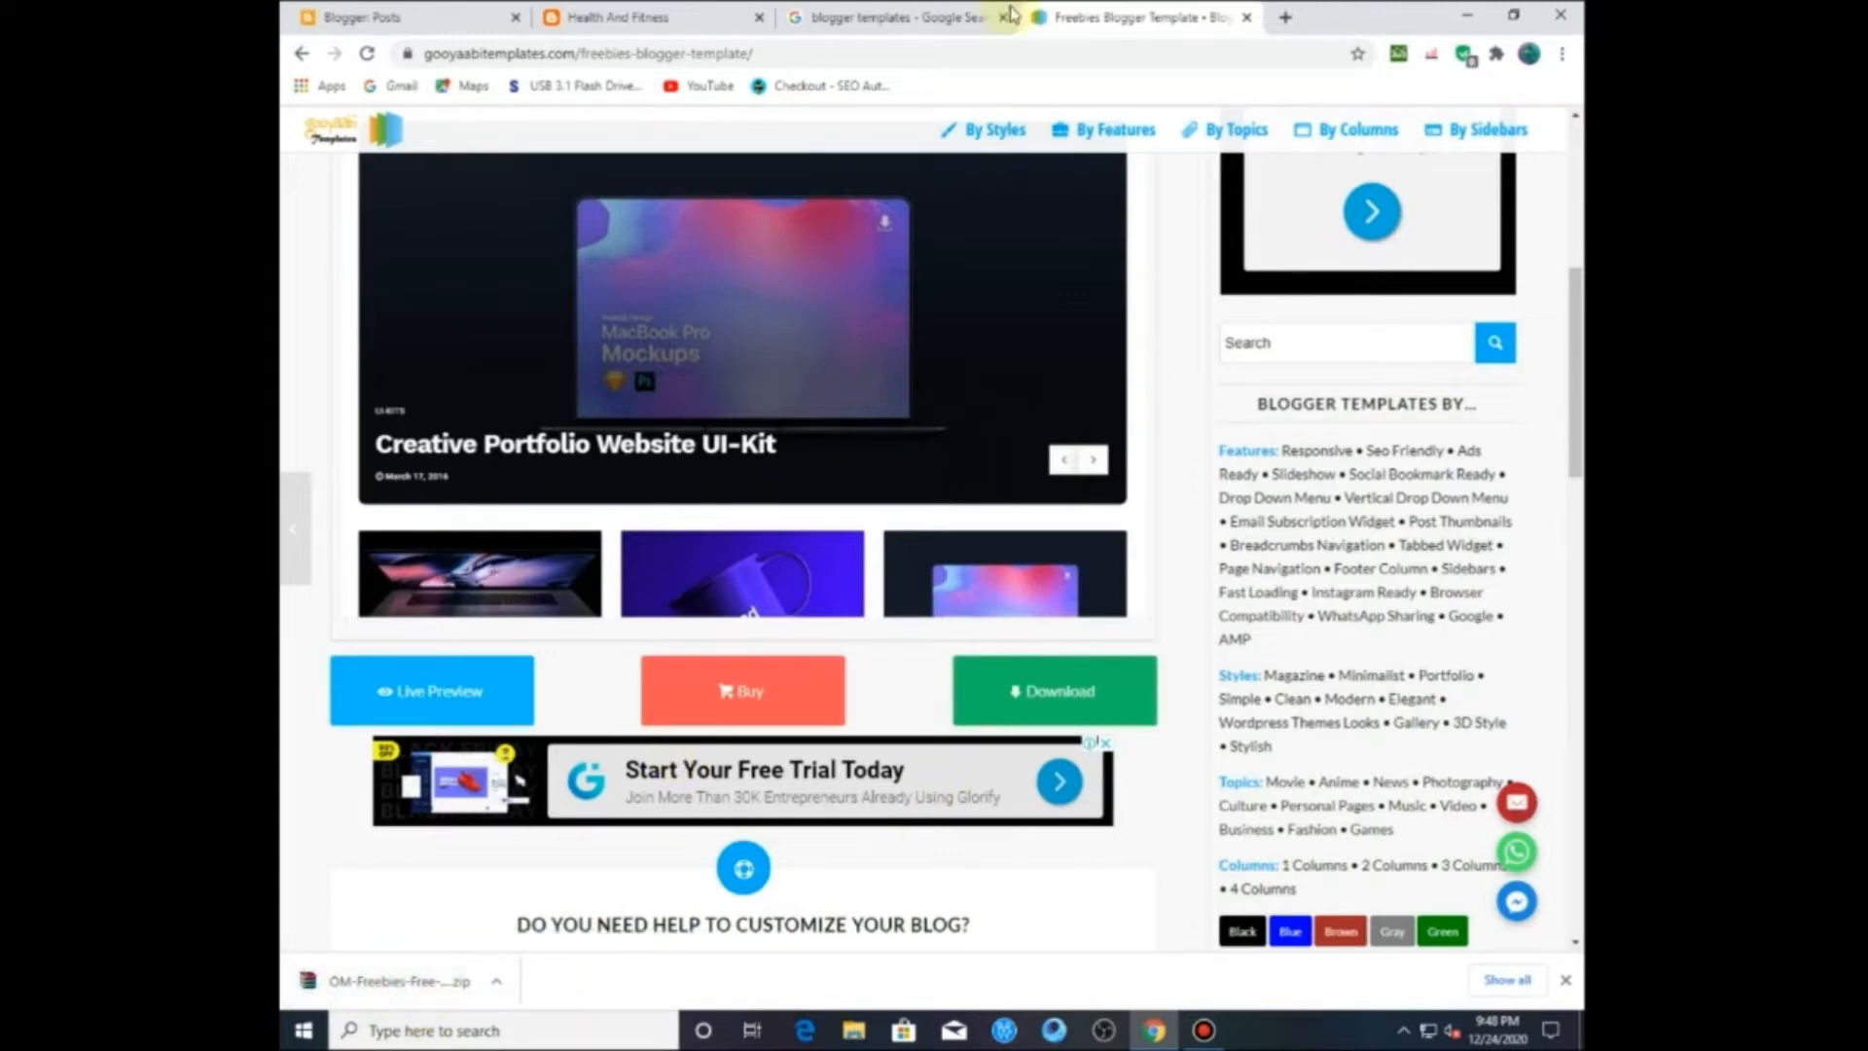
click(869, 8)
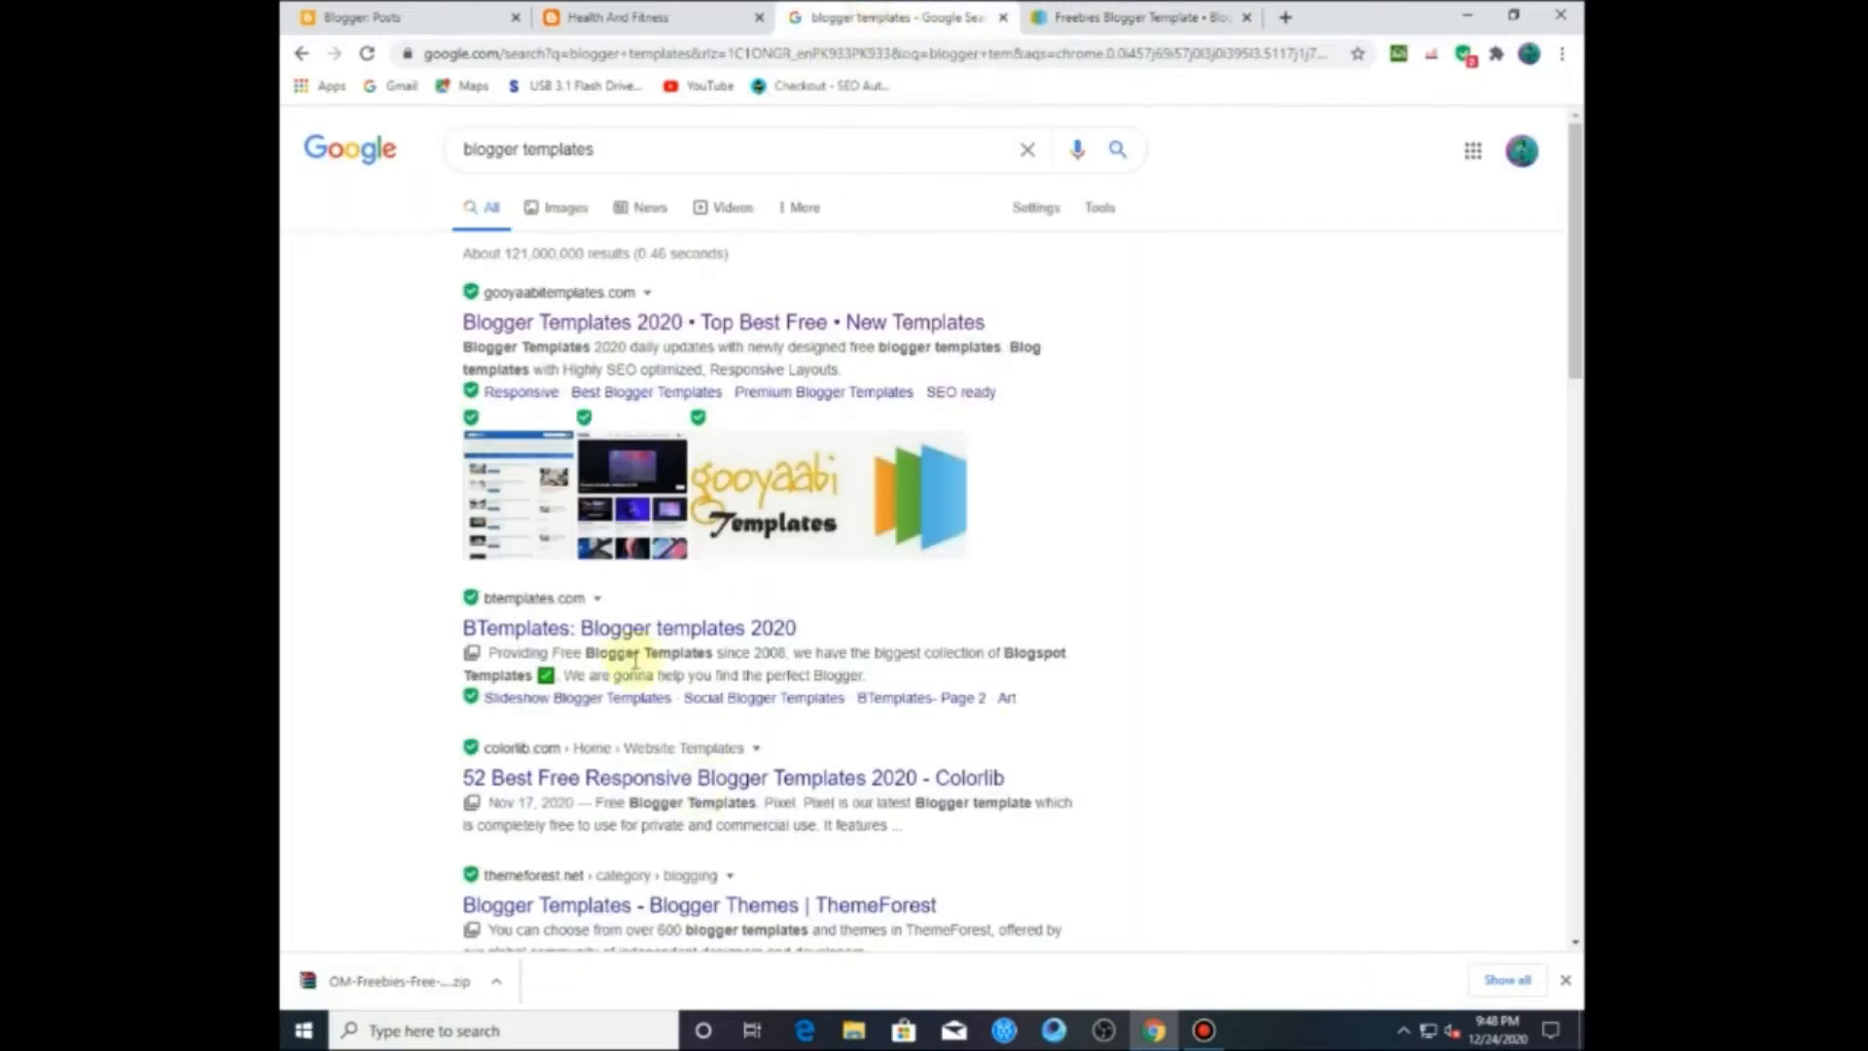
click(496, 980)
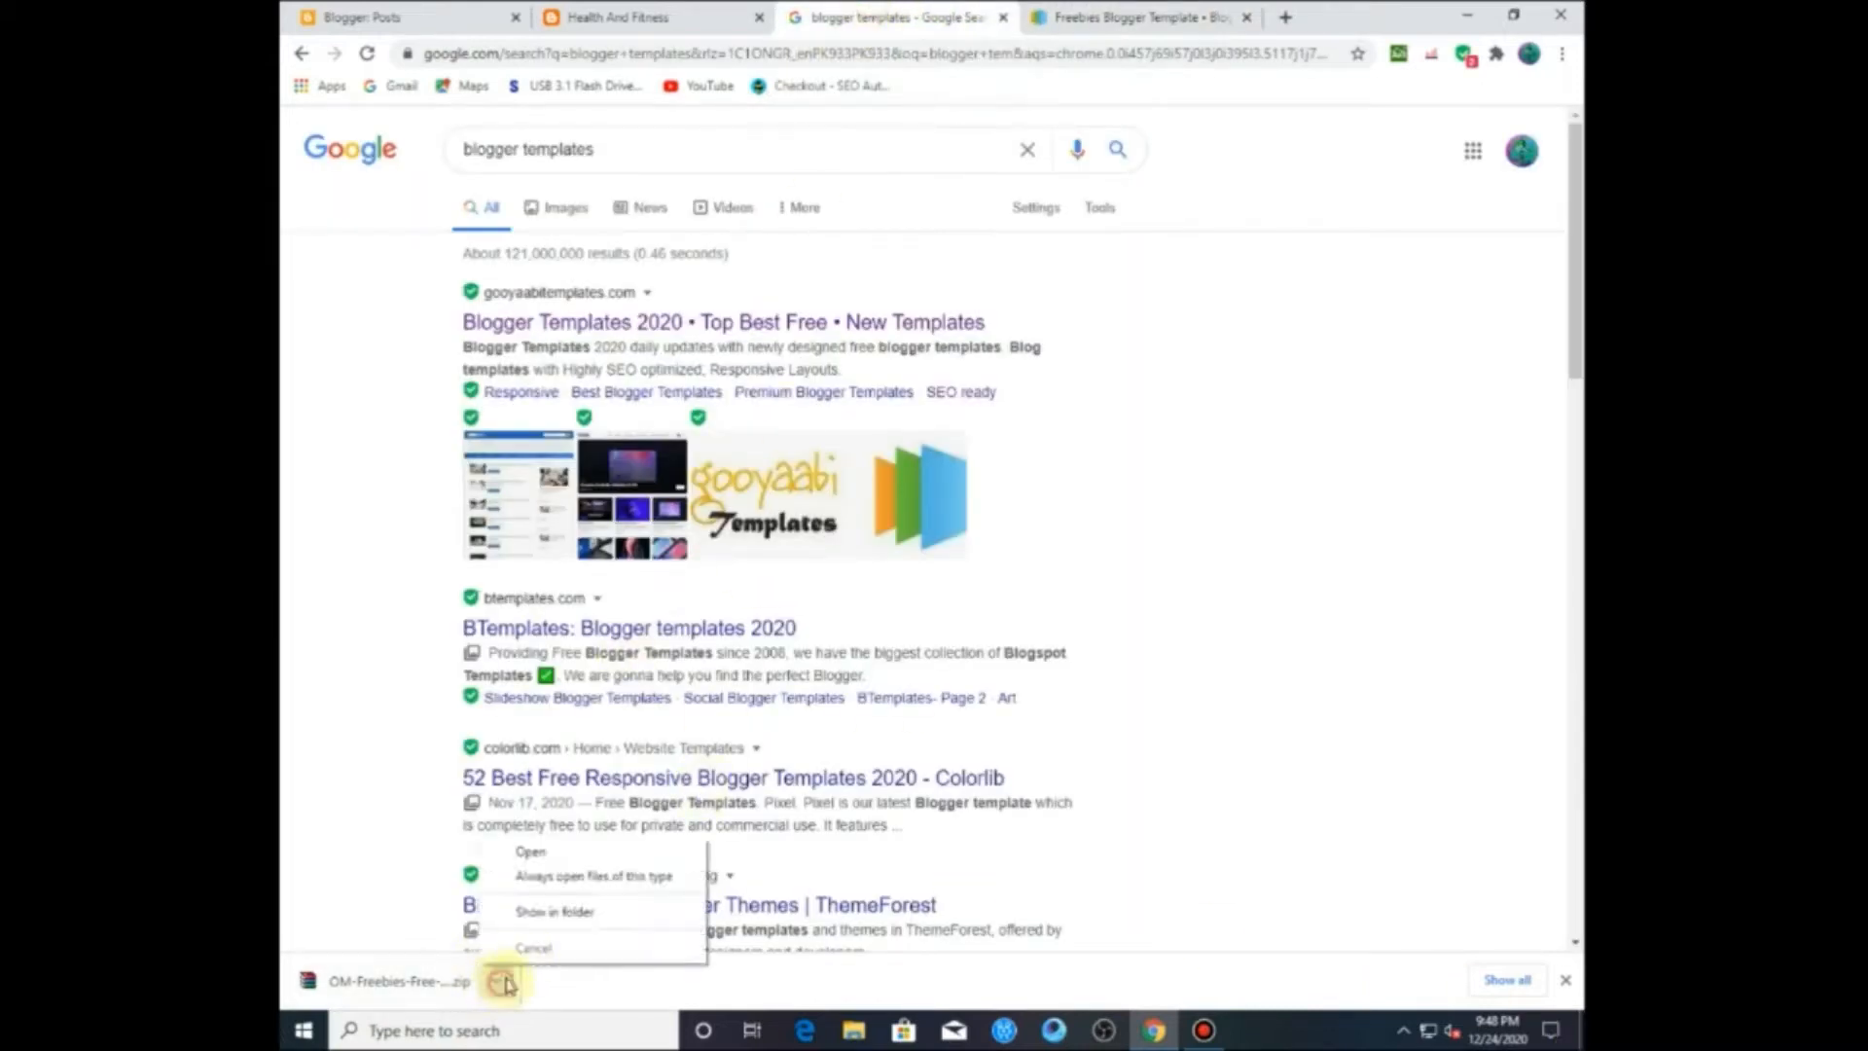
Step: Show the download in Downloads and create New folder (2) there
click(530, 913)
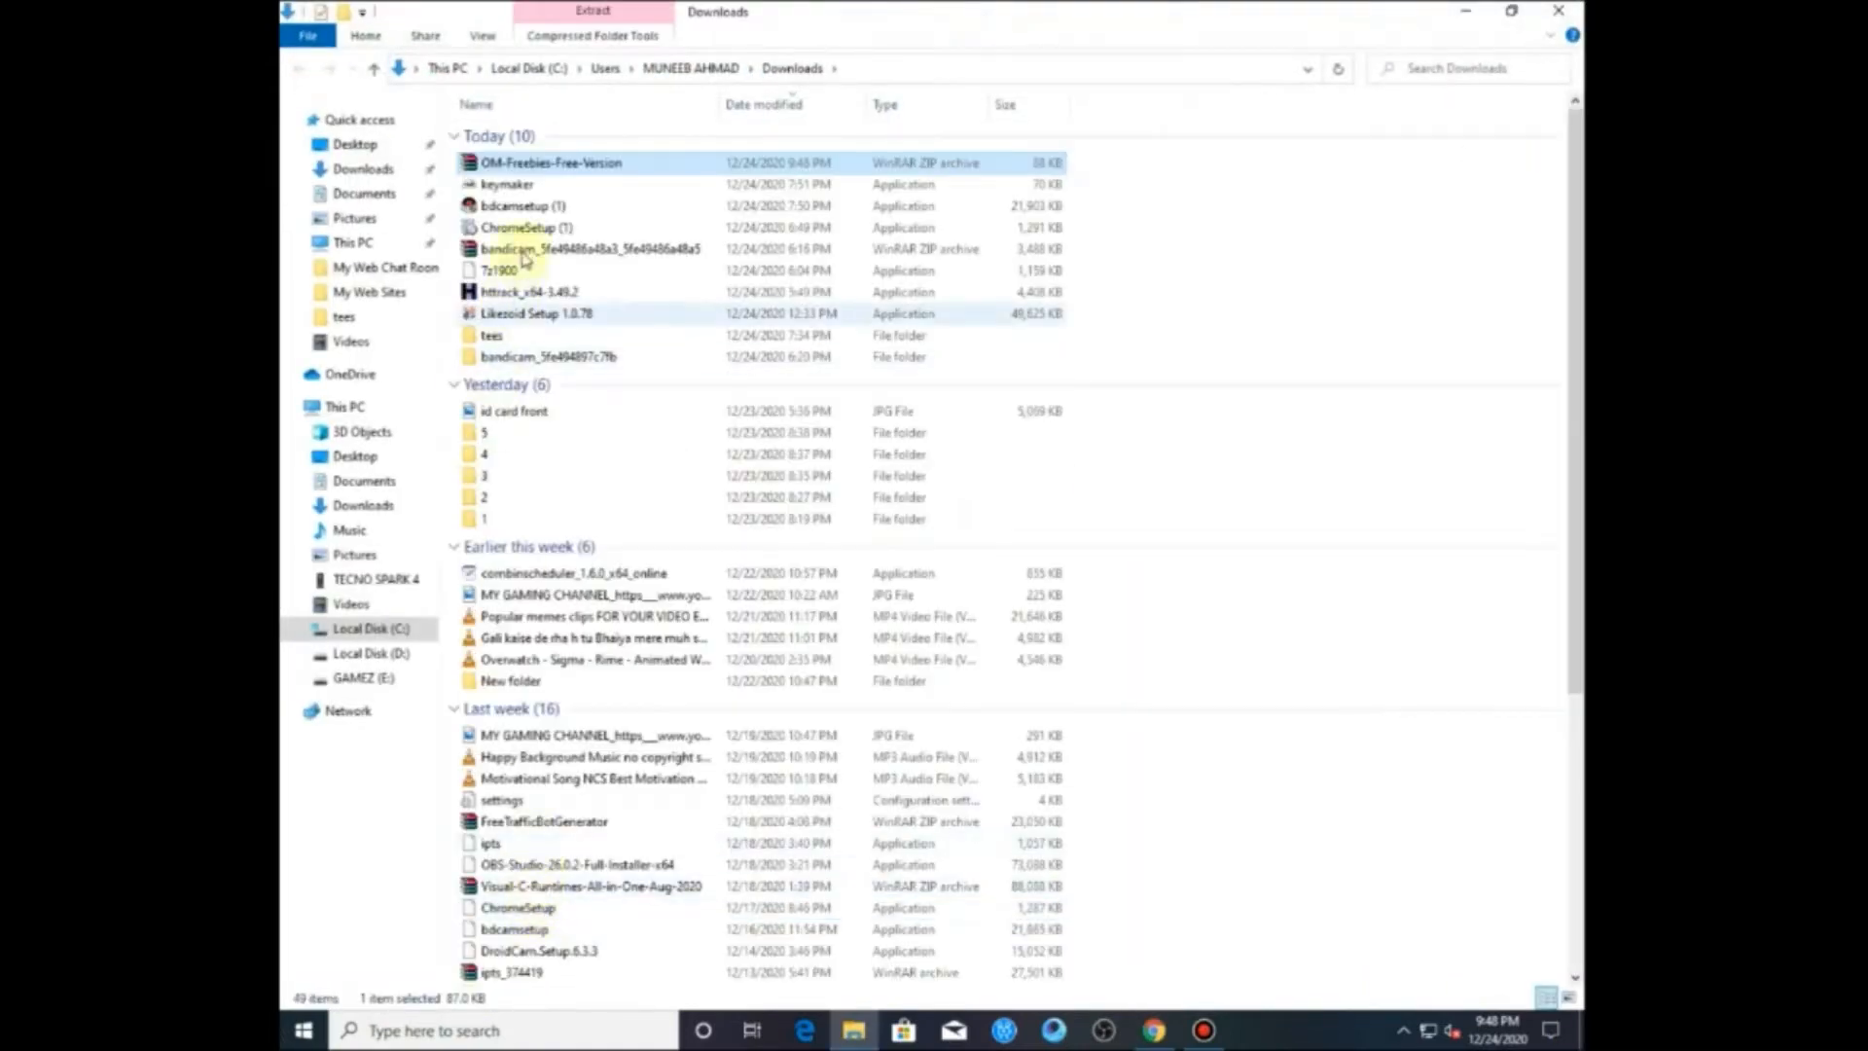
right_click(1147, 211)
mouse_move(1192, 435)
click(1068, 448)
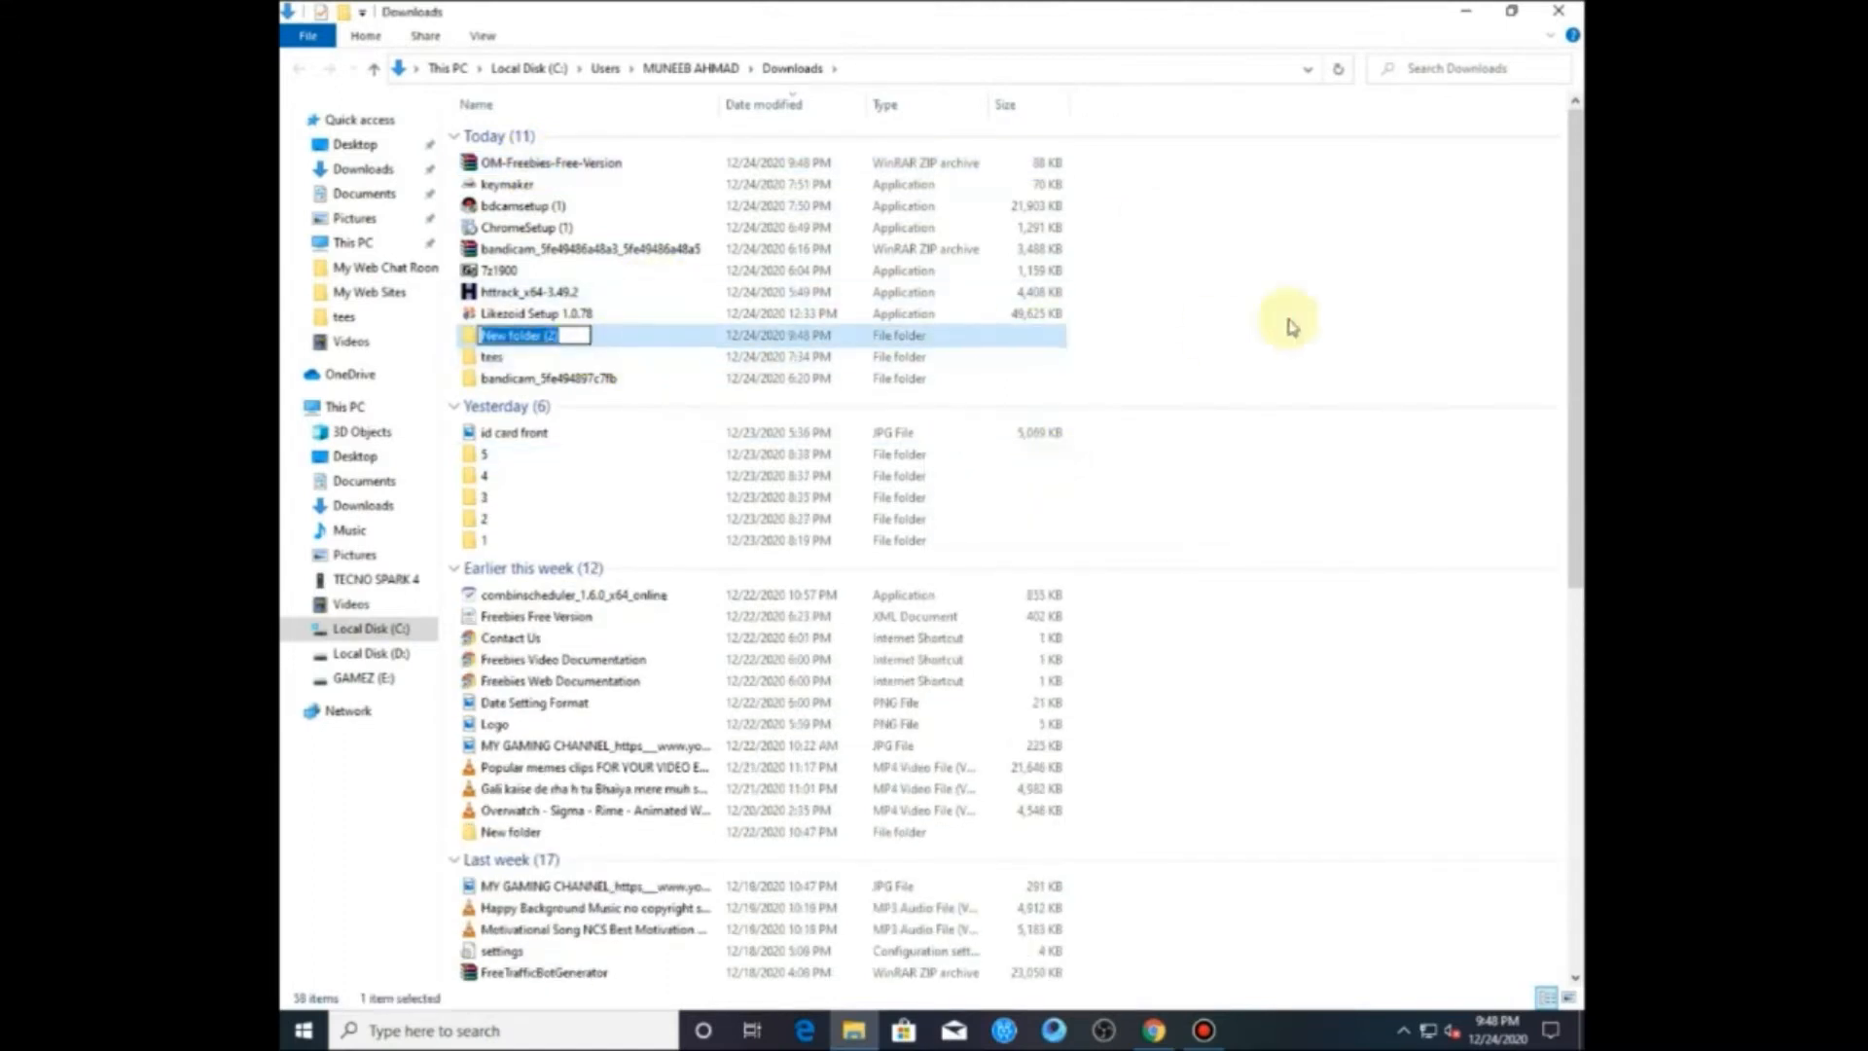
click(1320, 301)
Step: Move the Freebies zip out of tees into New folder (2)
drag(542, 162, 526, 334)
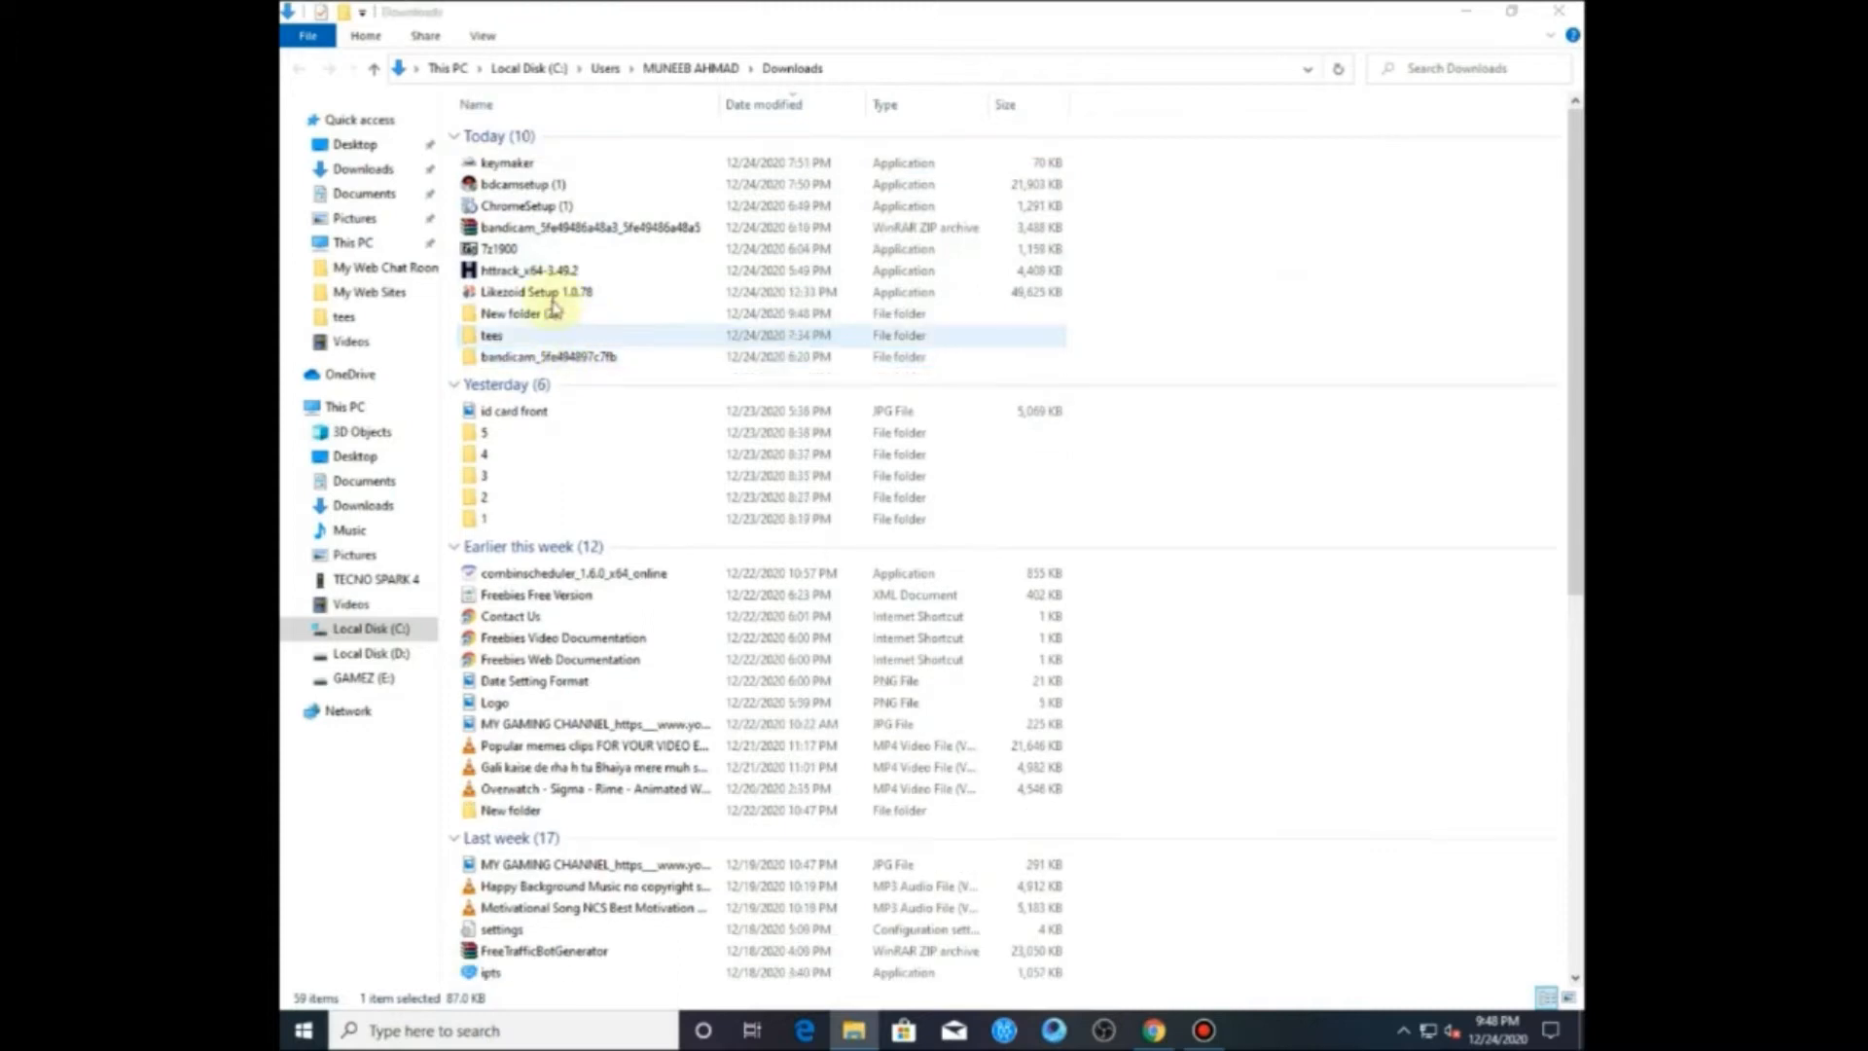
click(525, 336)
double_click(525, 336)
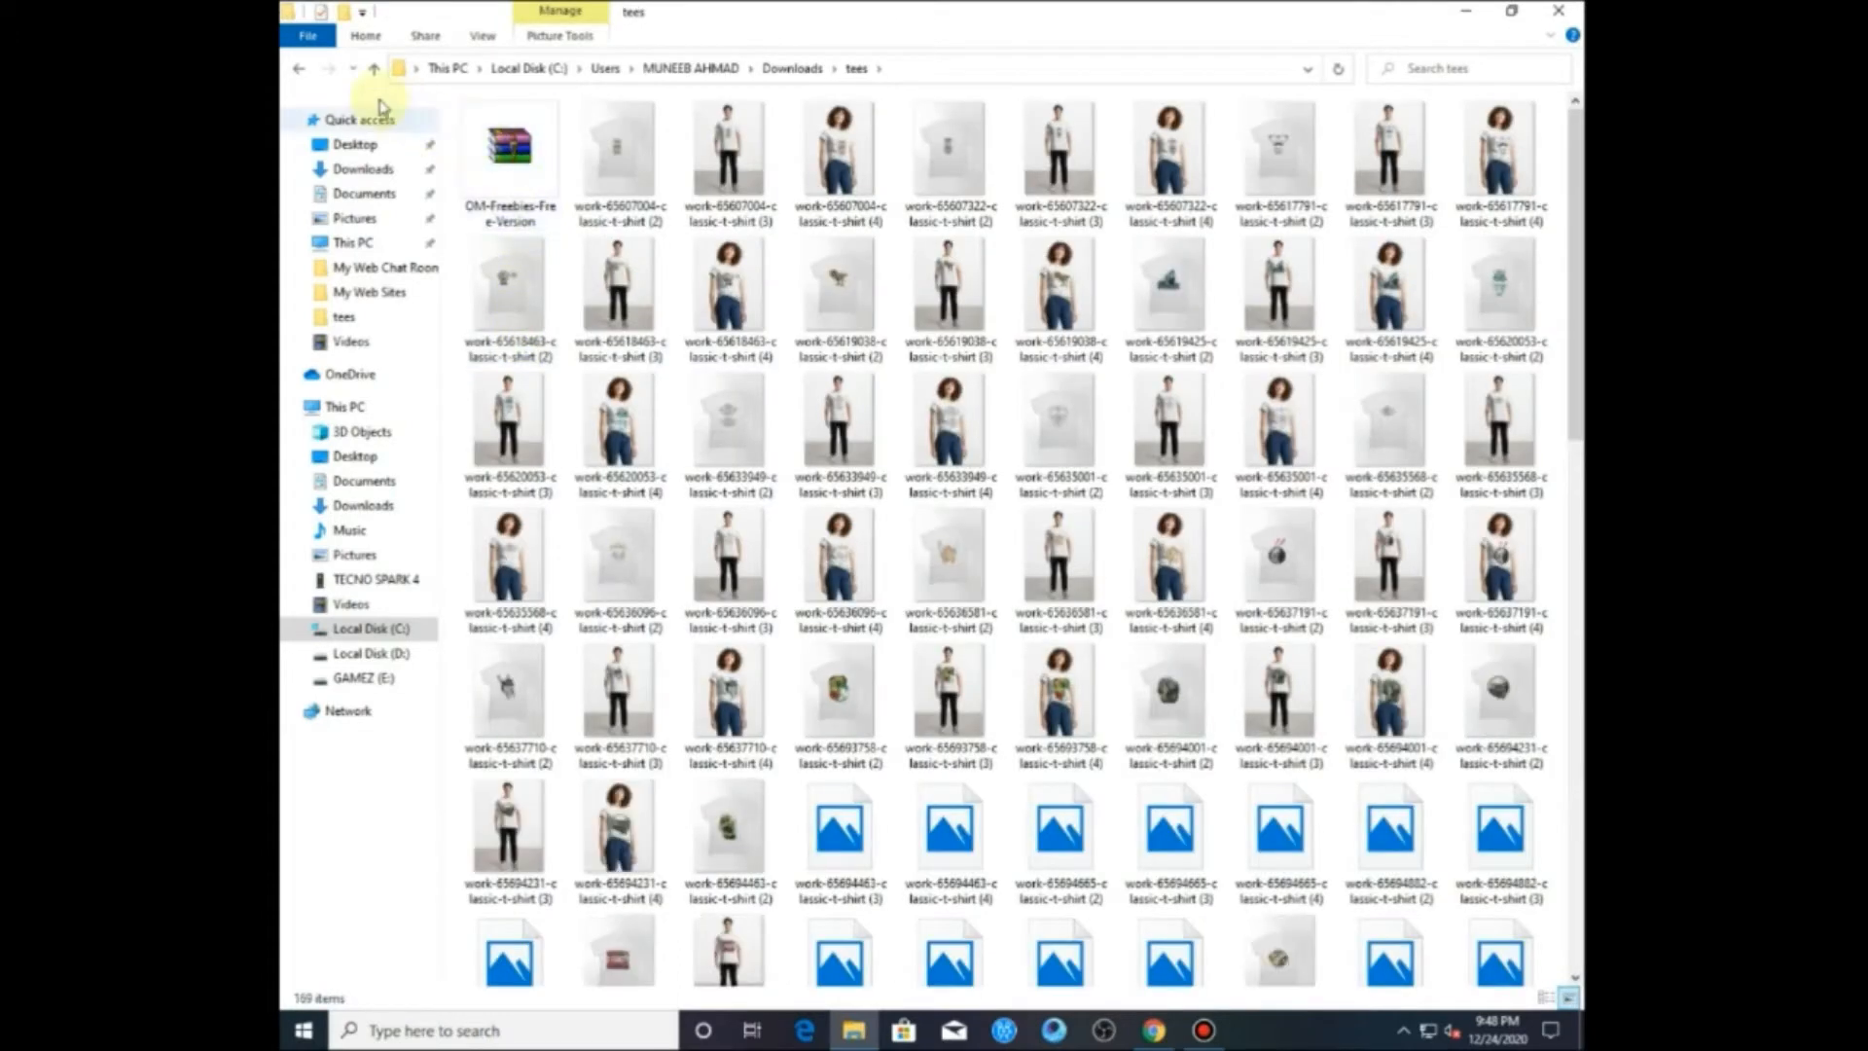
right_click(482, 146)
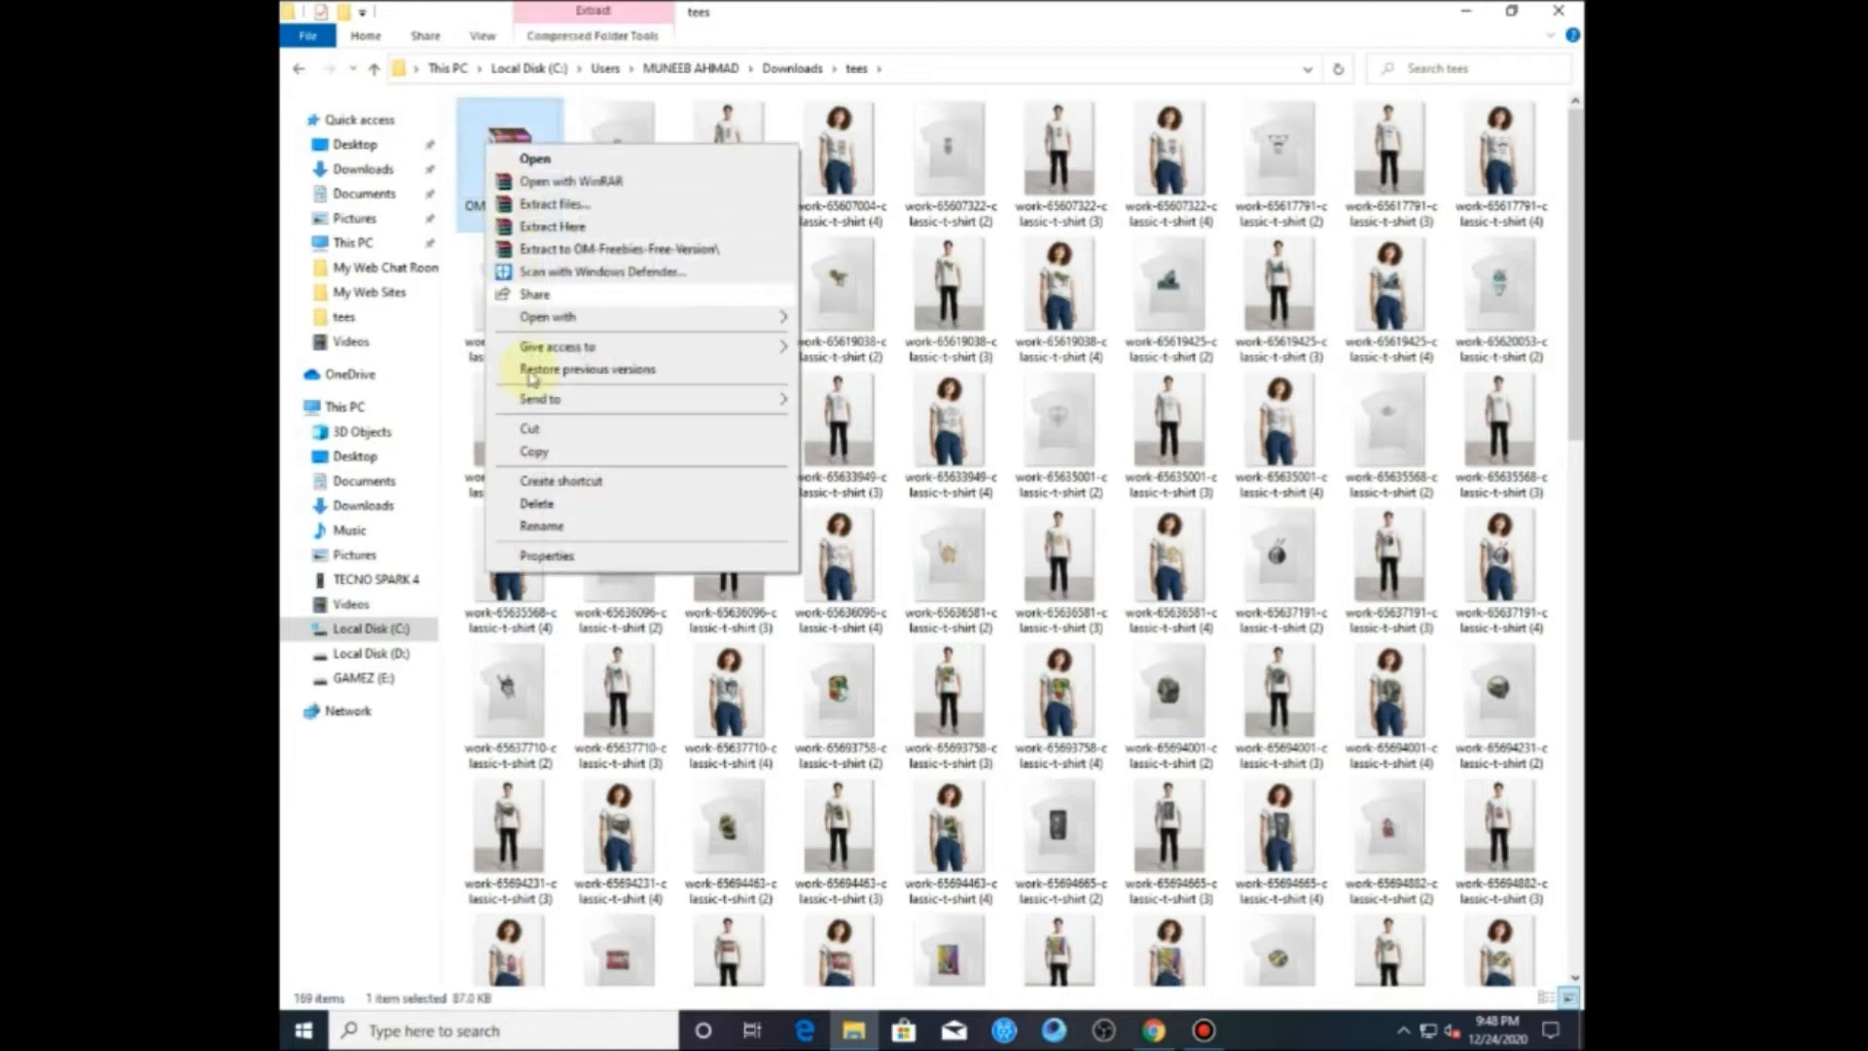
click(531, 440)
click(374, 68)
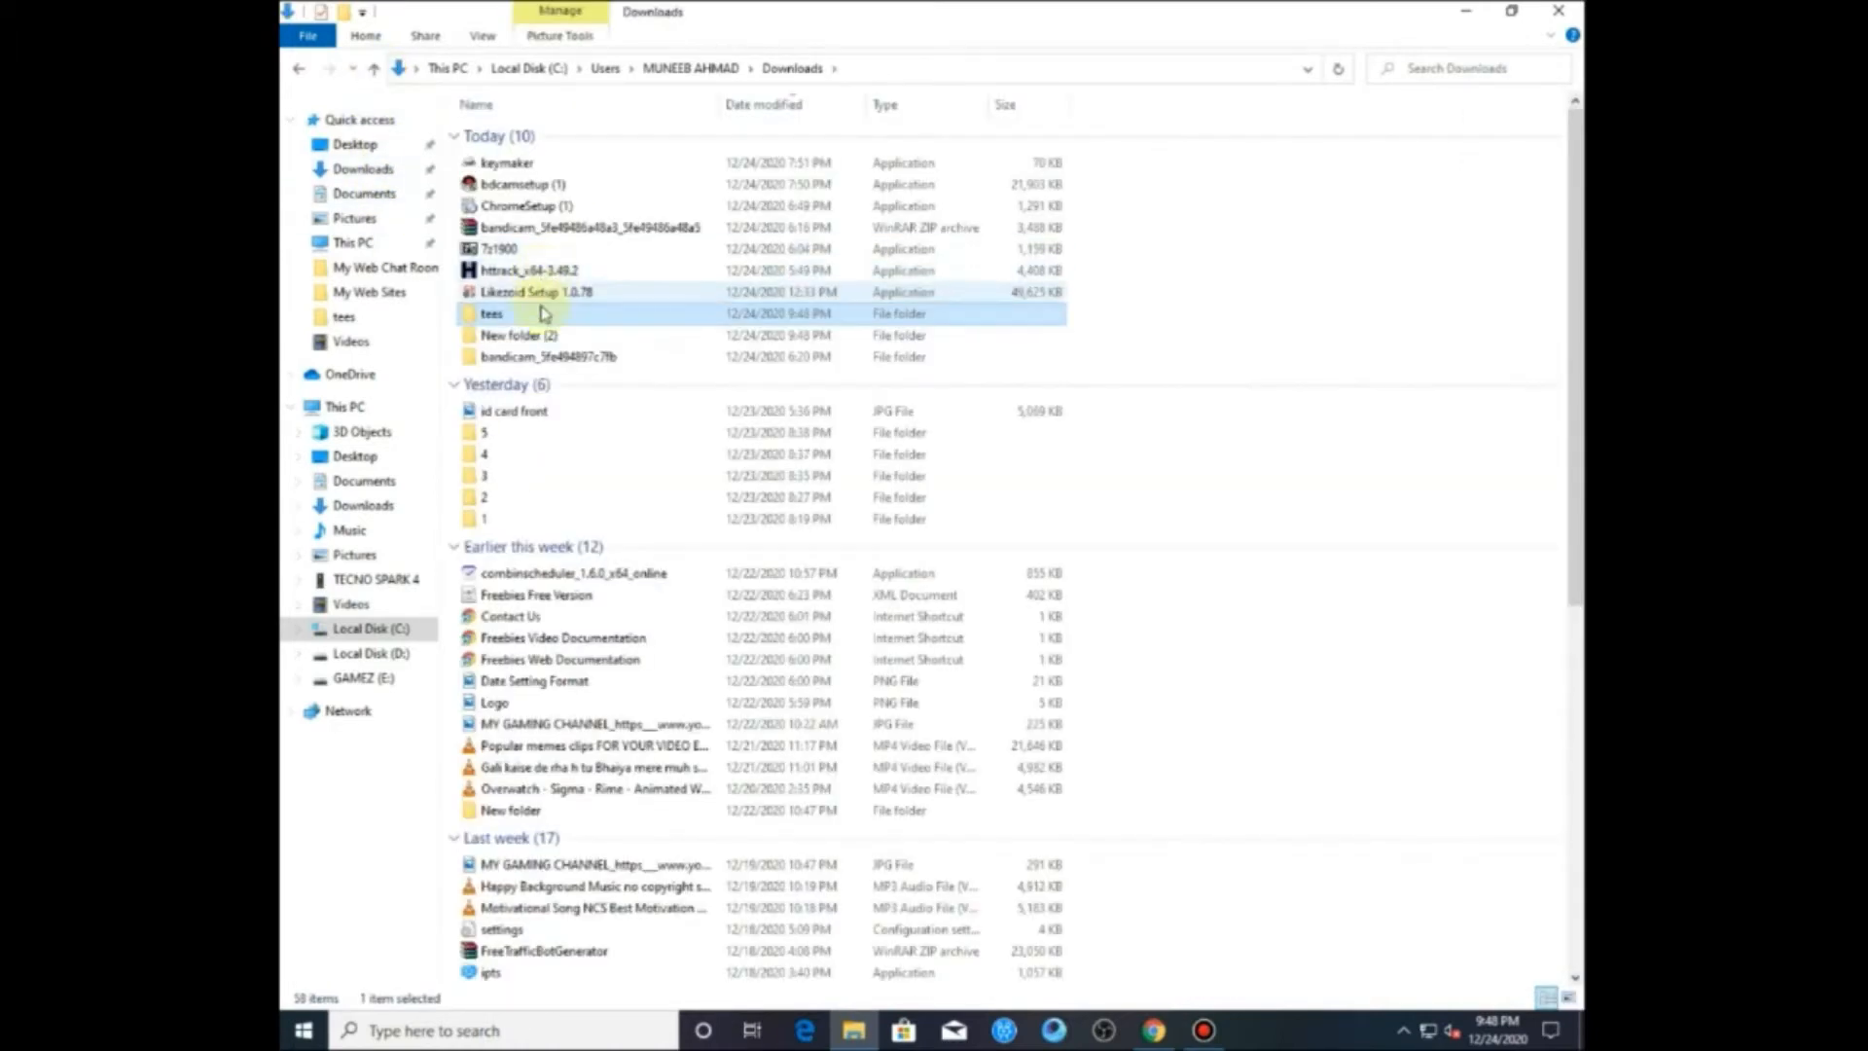
double_click(541, 337)
right_click(569, 325)
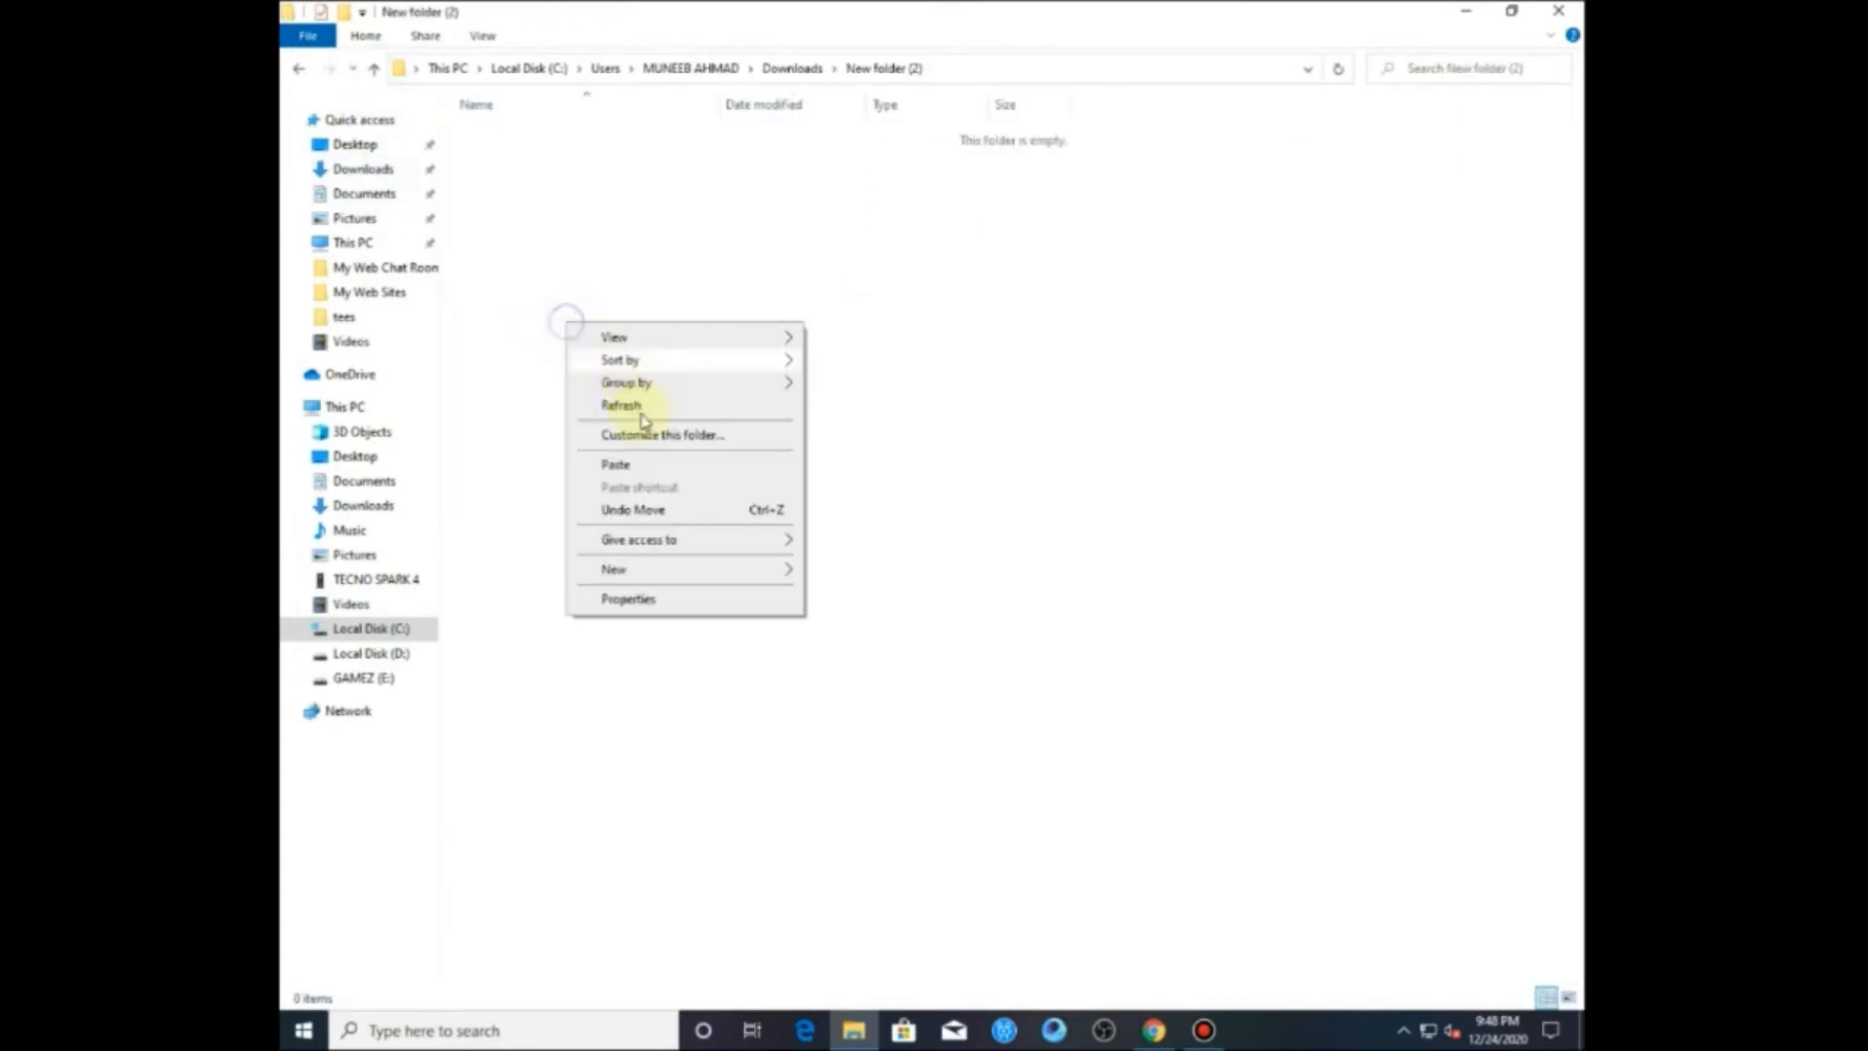
click(622, 464)
Step: Extract the zip in place and select the Freebies Free Version XML file
right_click(516, 133)
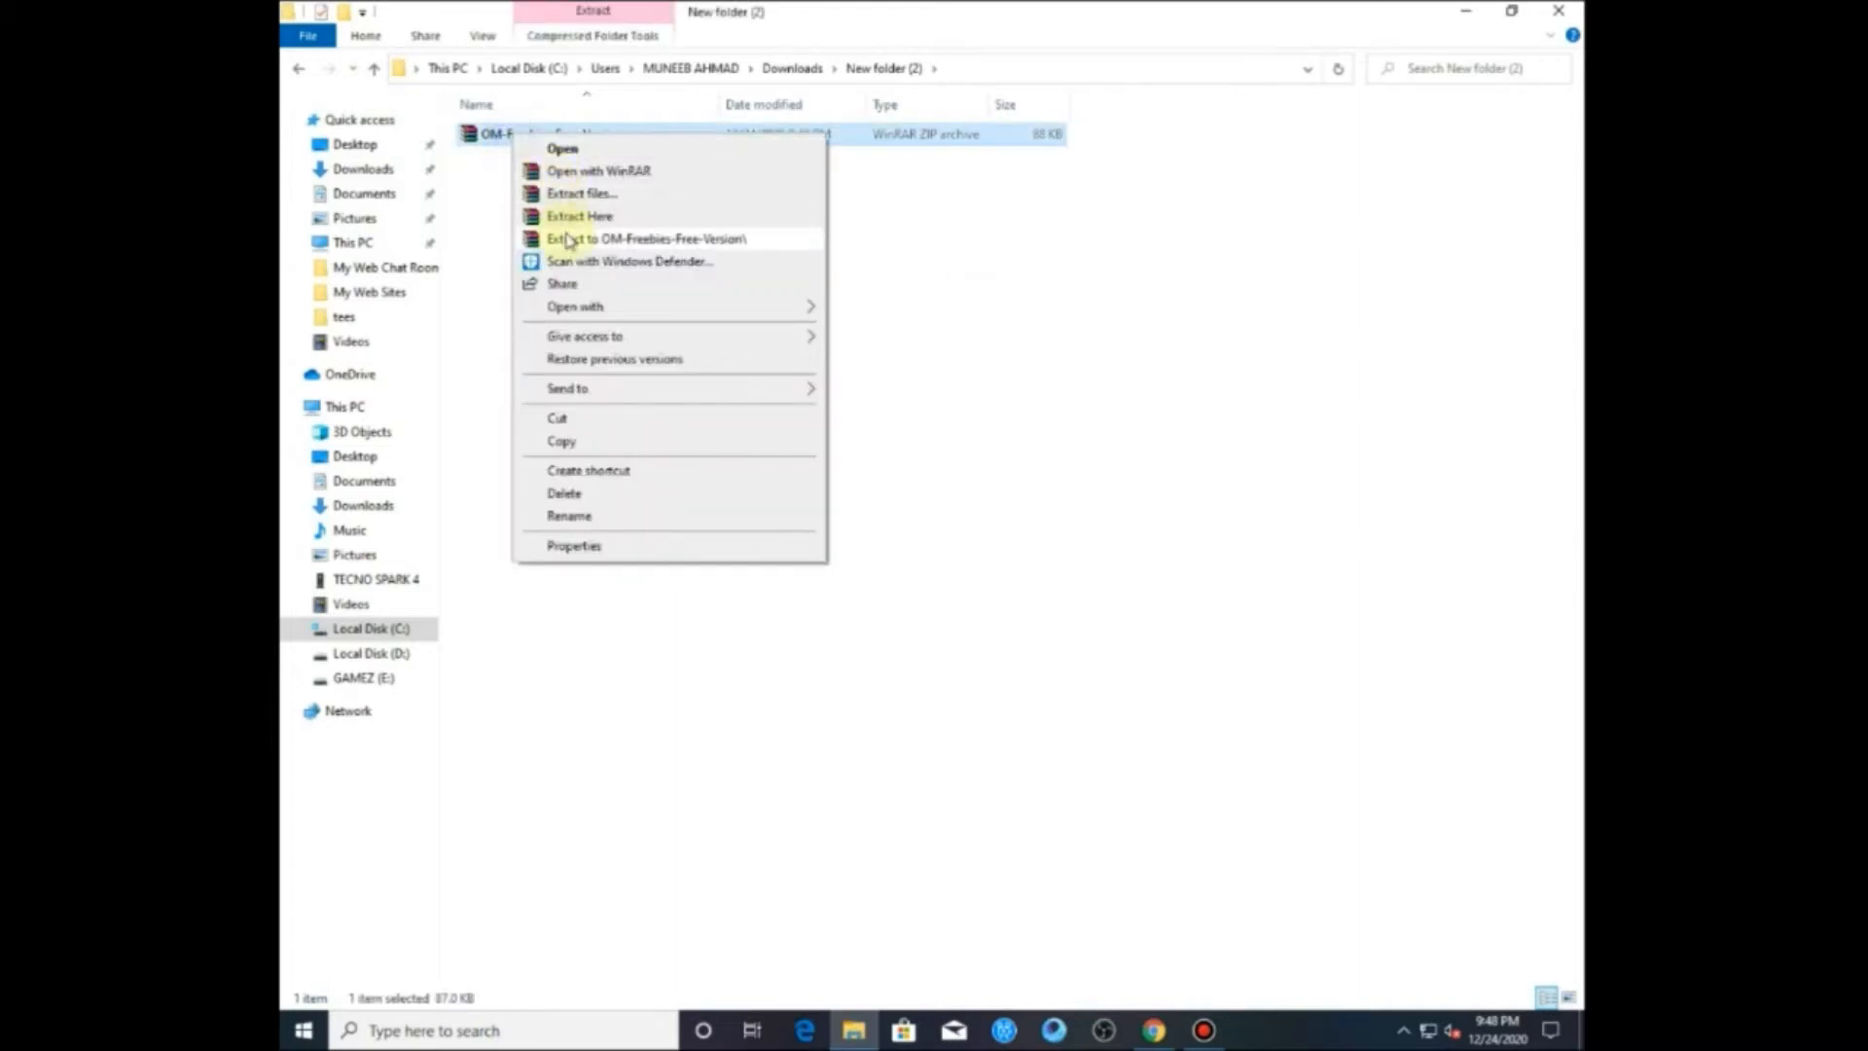
click(568, 224)
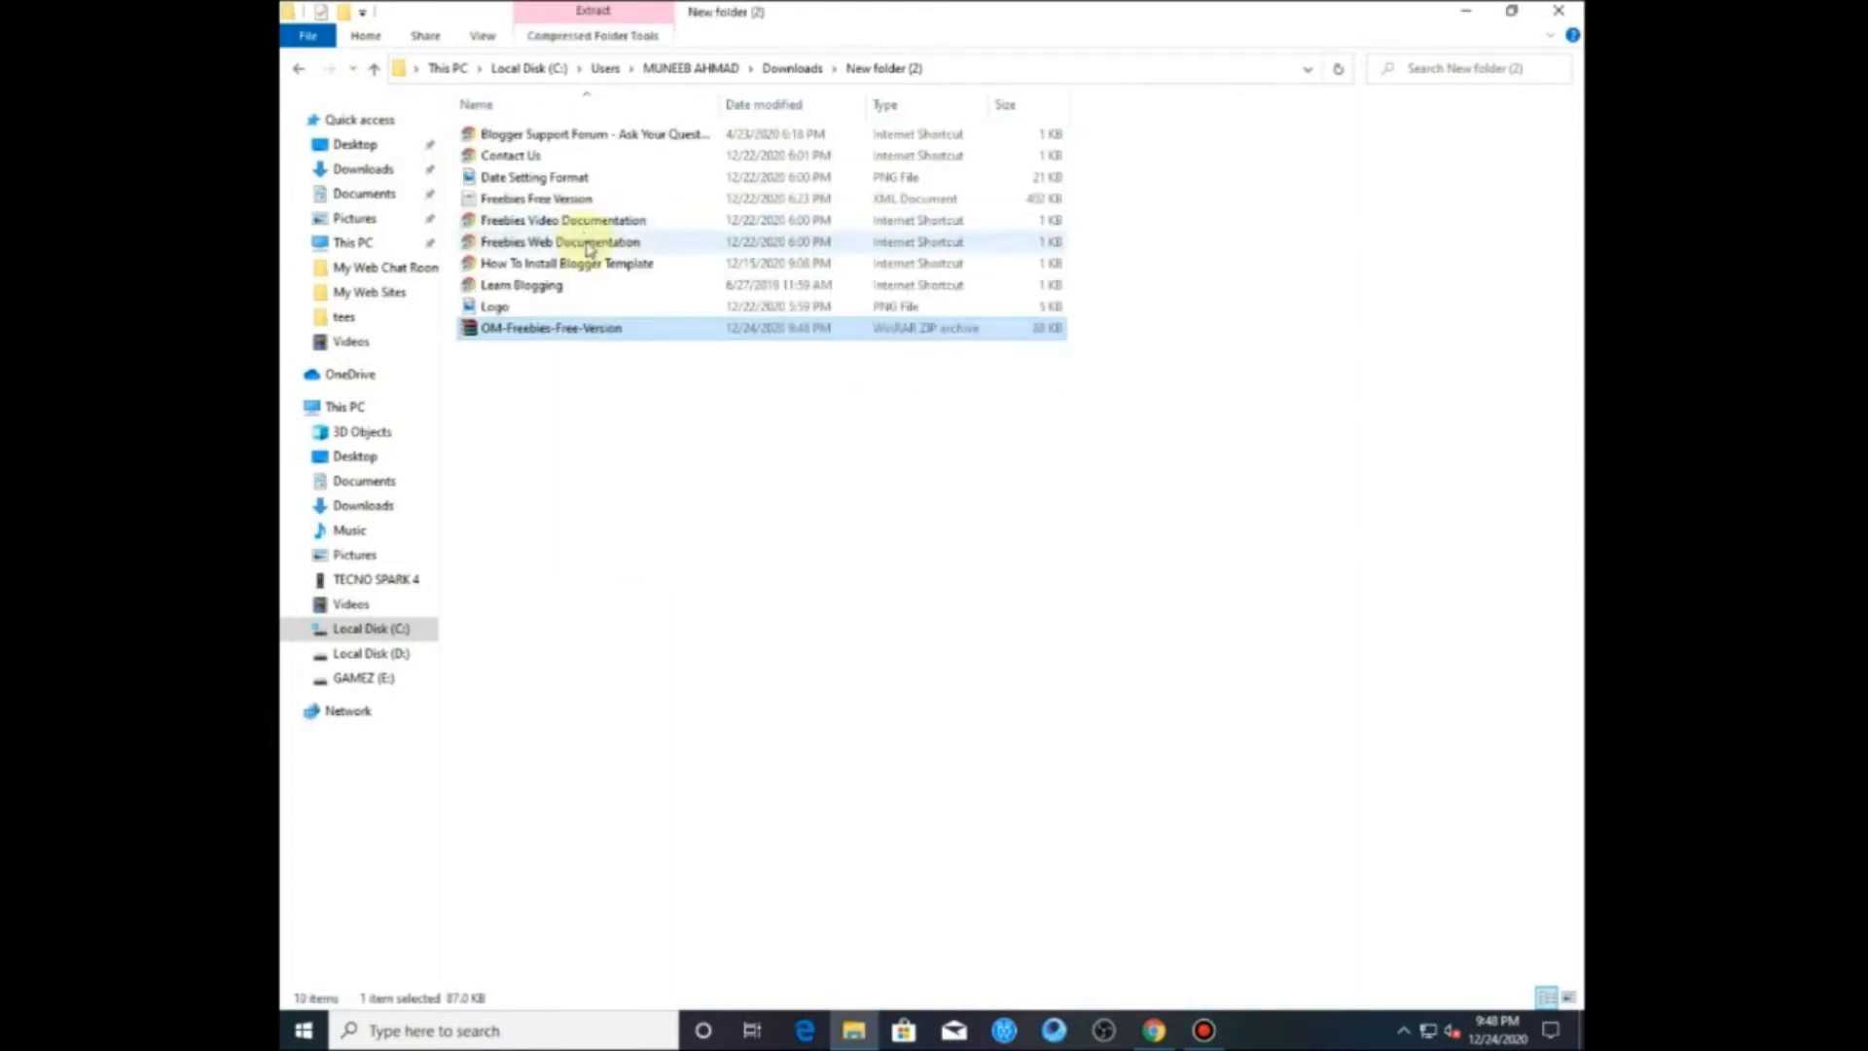
drag(547, 442, 606, 138)
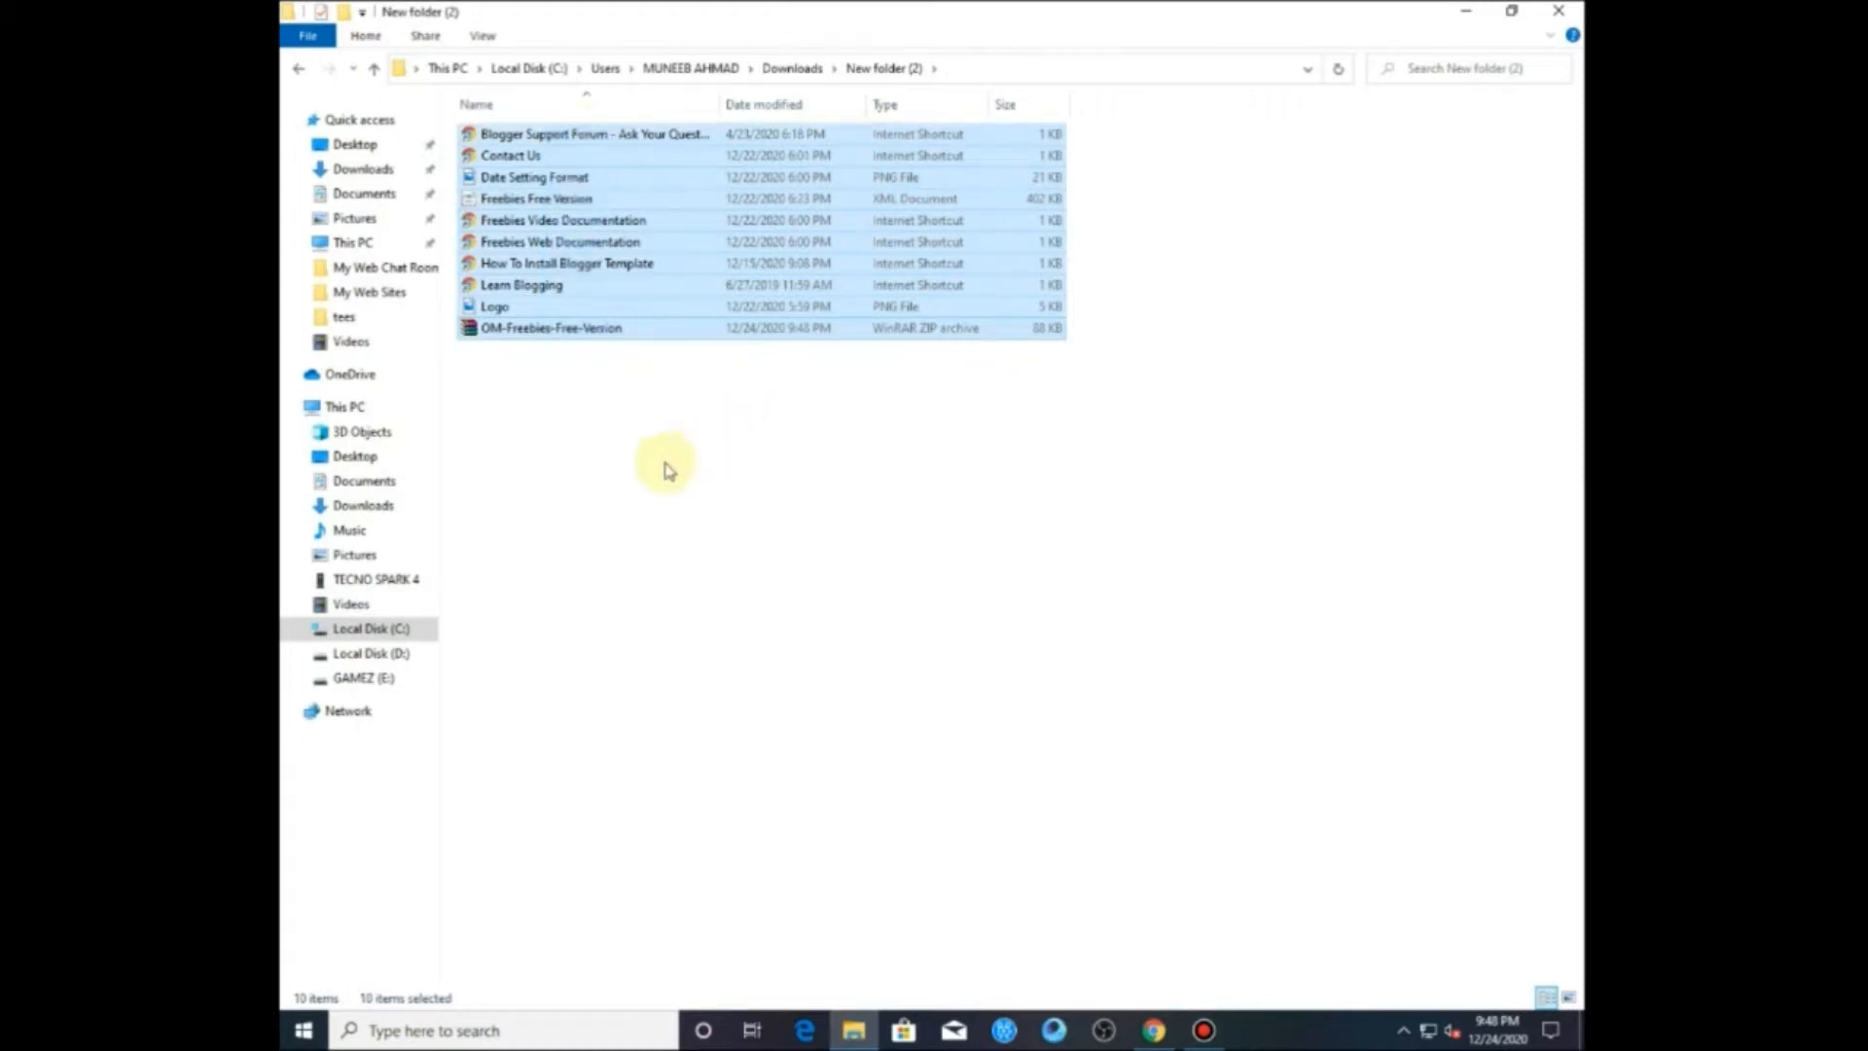
click(623, 413)
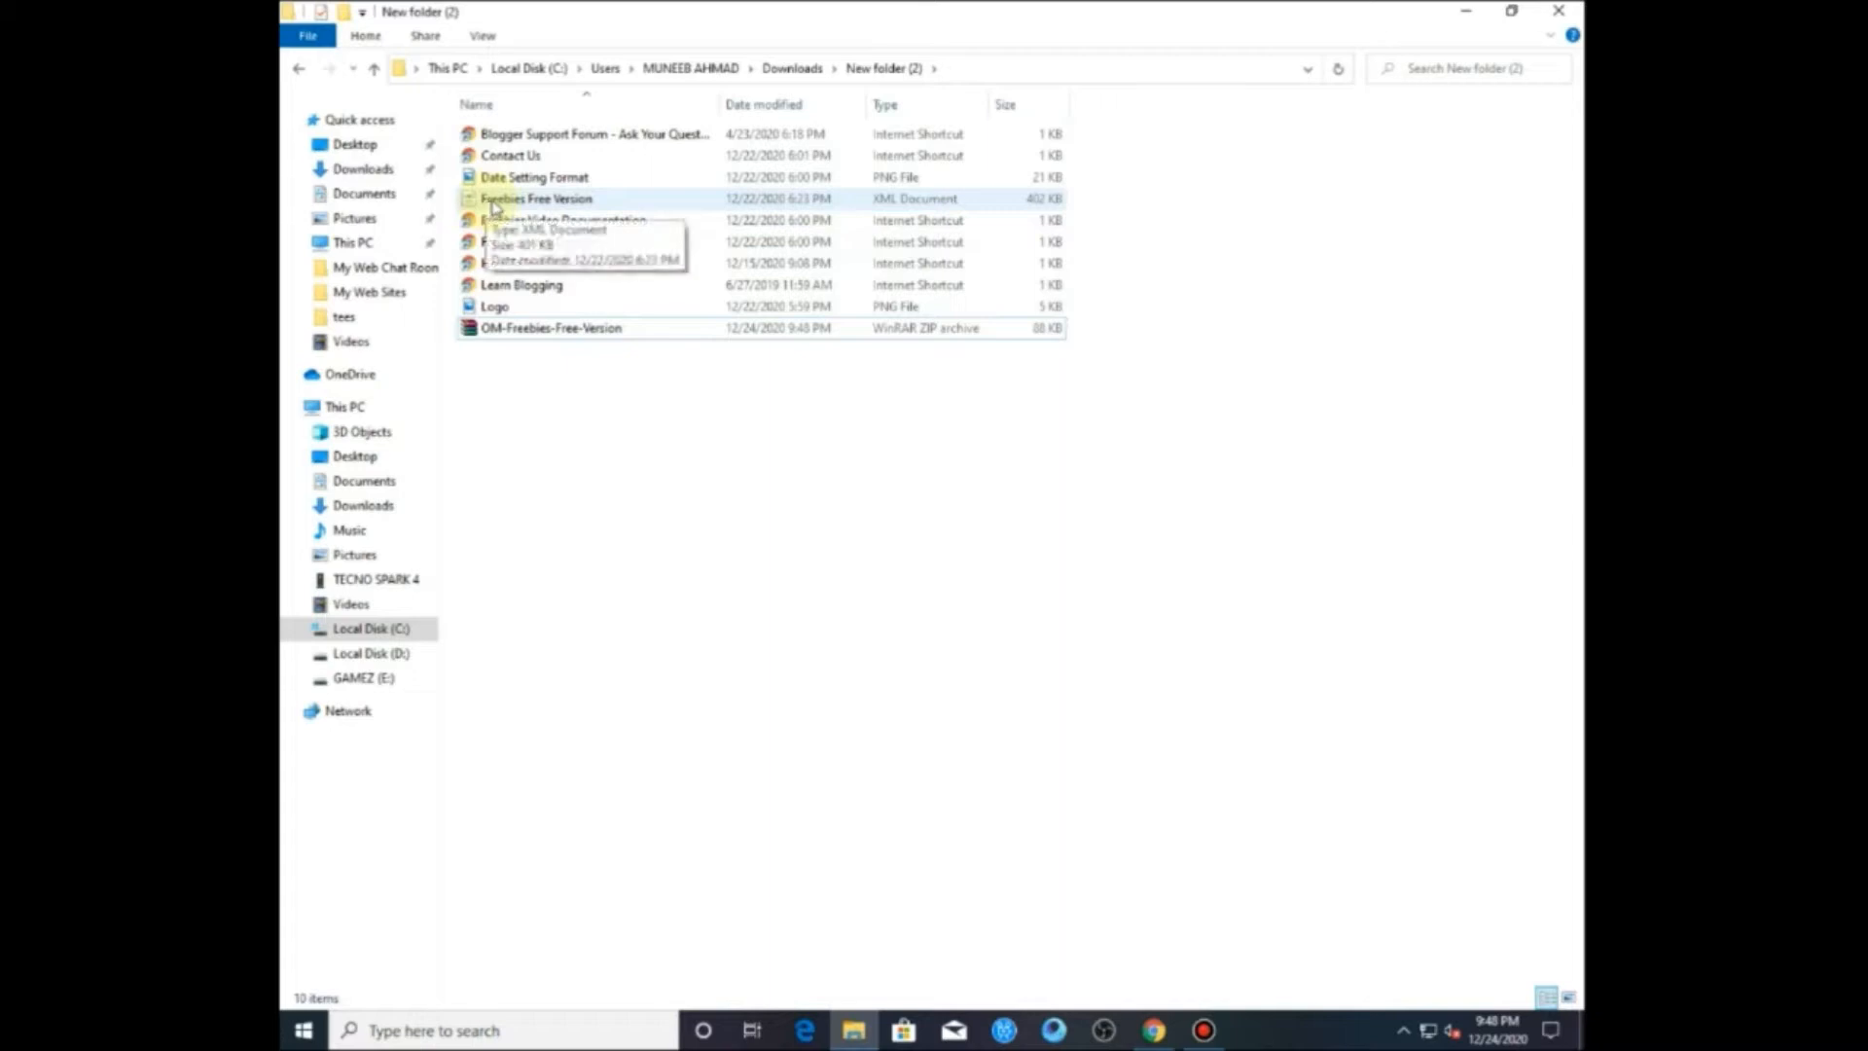
click(619, 199)
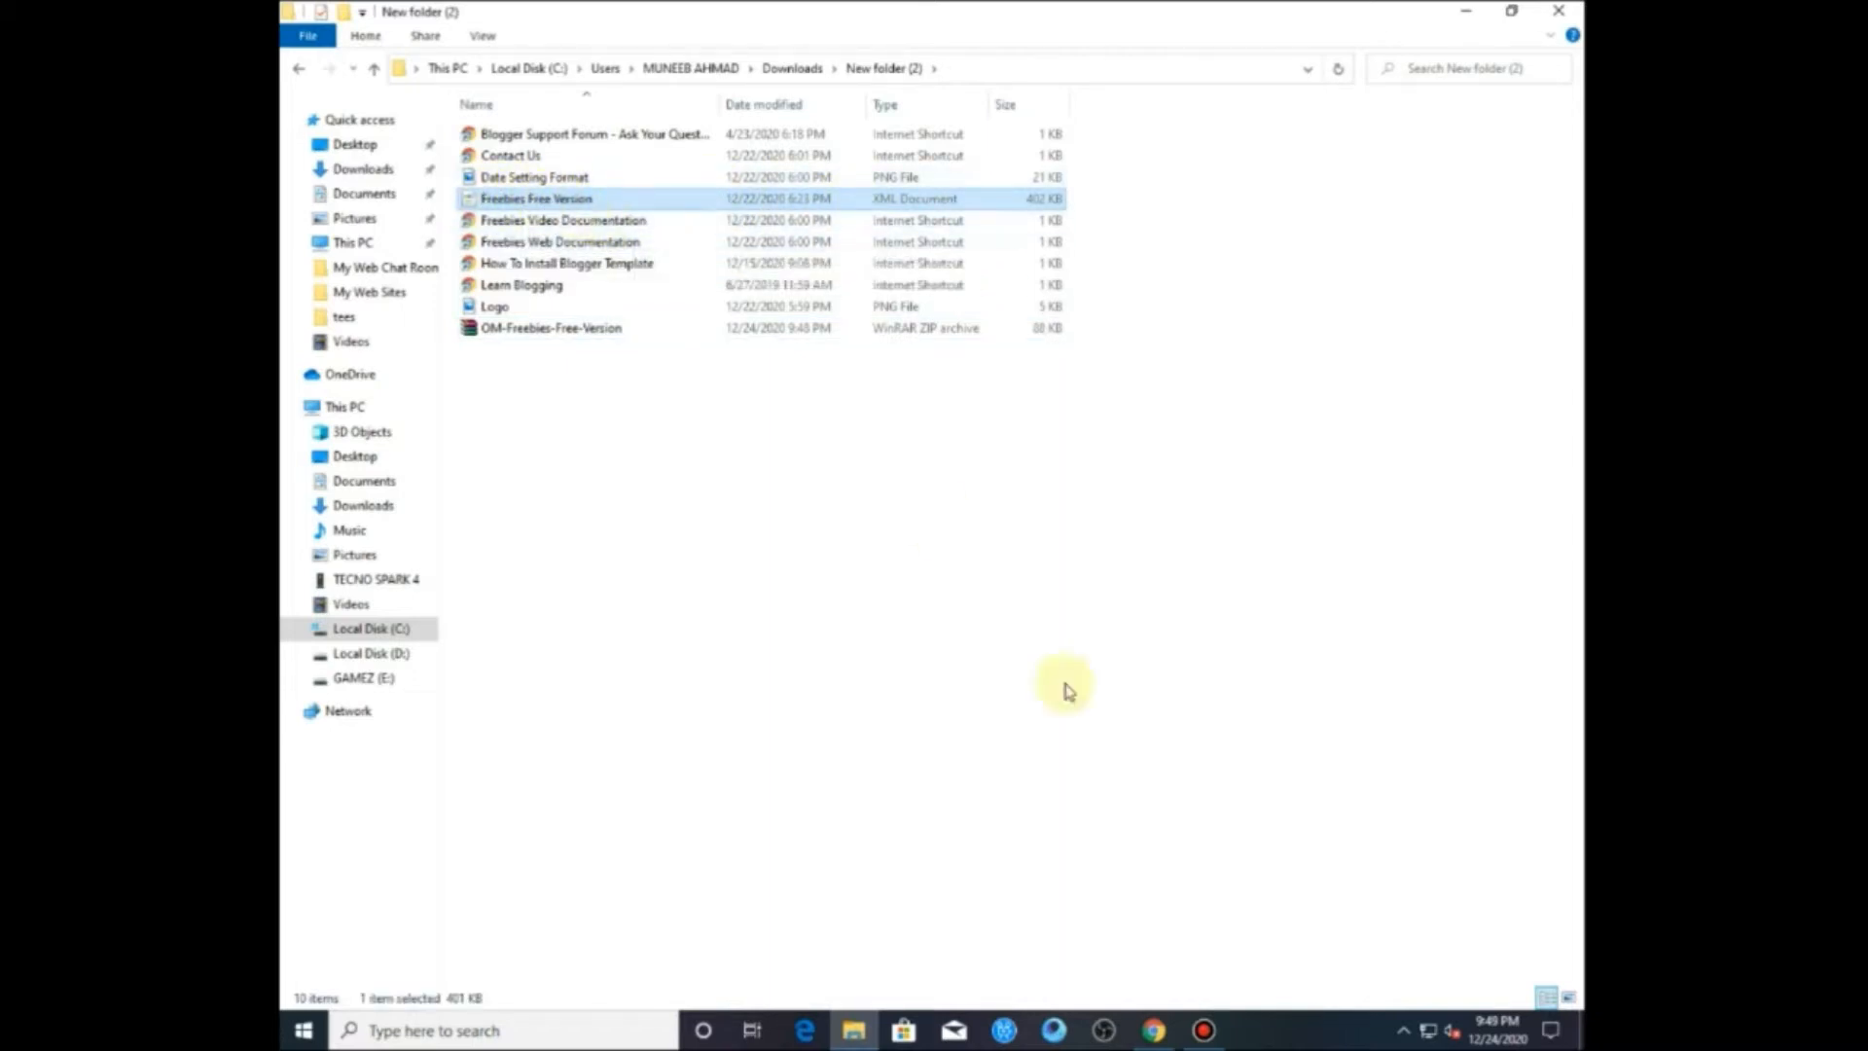
click(1154, 1031)
Step: Open the Health And Fitness blog's Theme page and start a theme restore
click(584, 16)
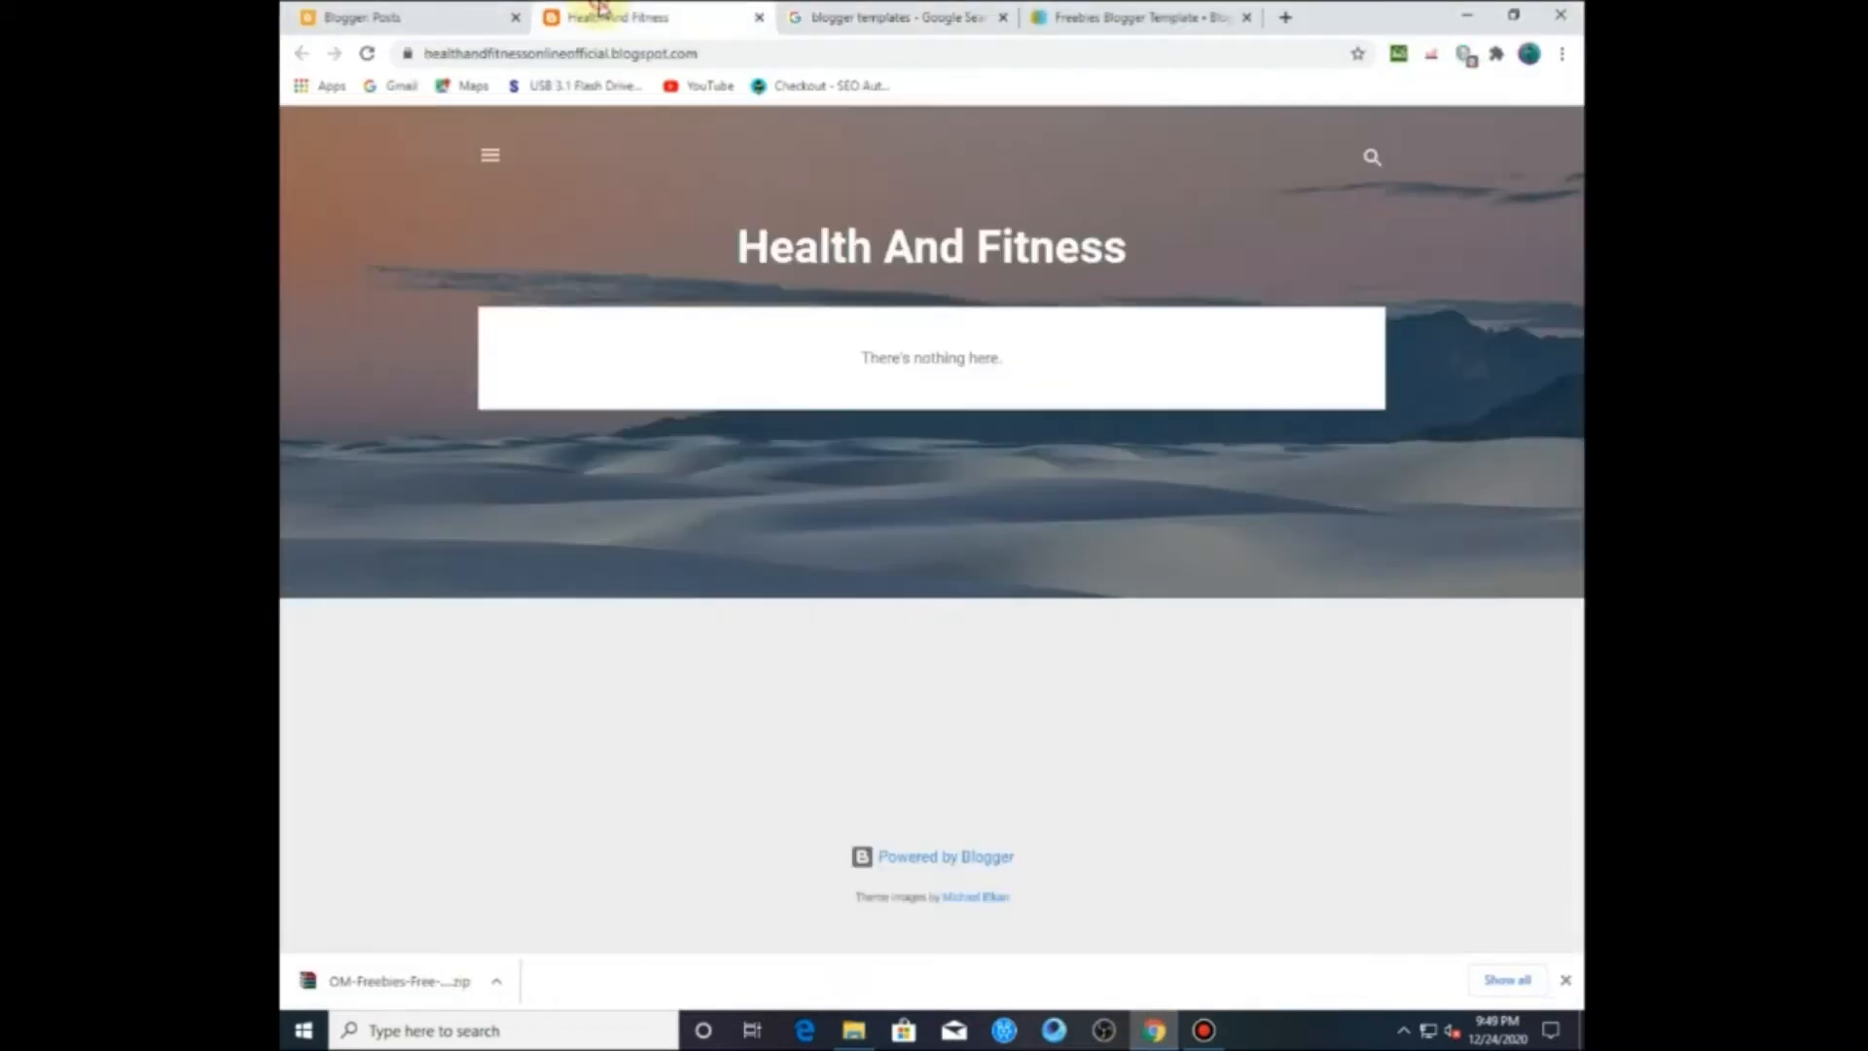
click(343, 12)
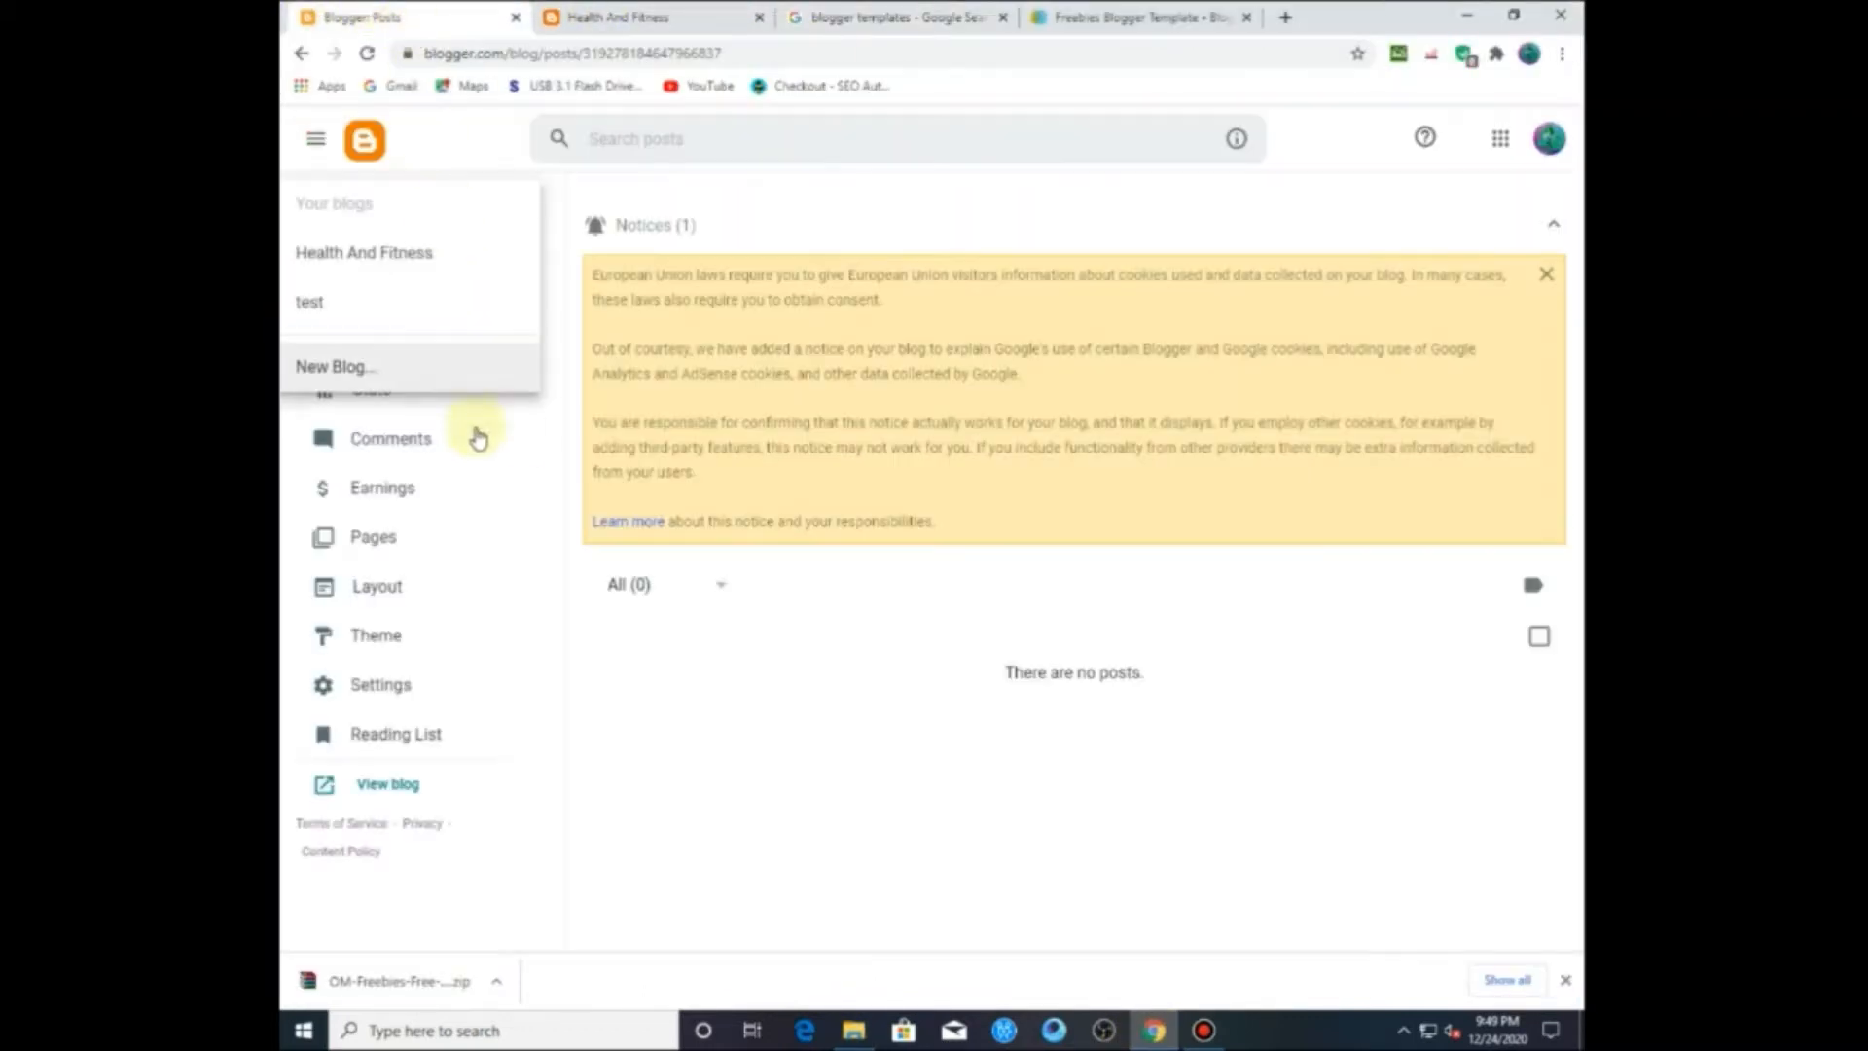
click(678, 666)
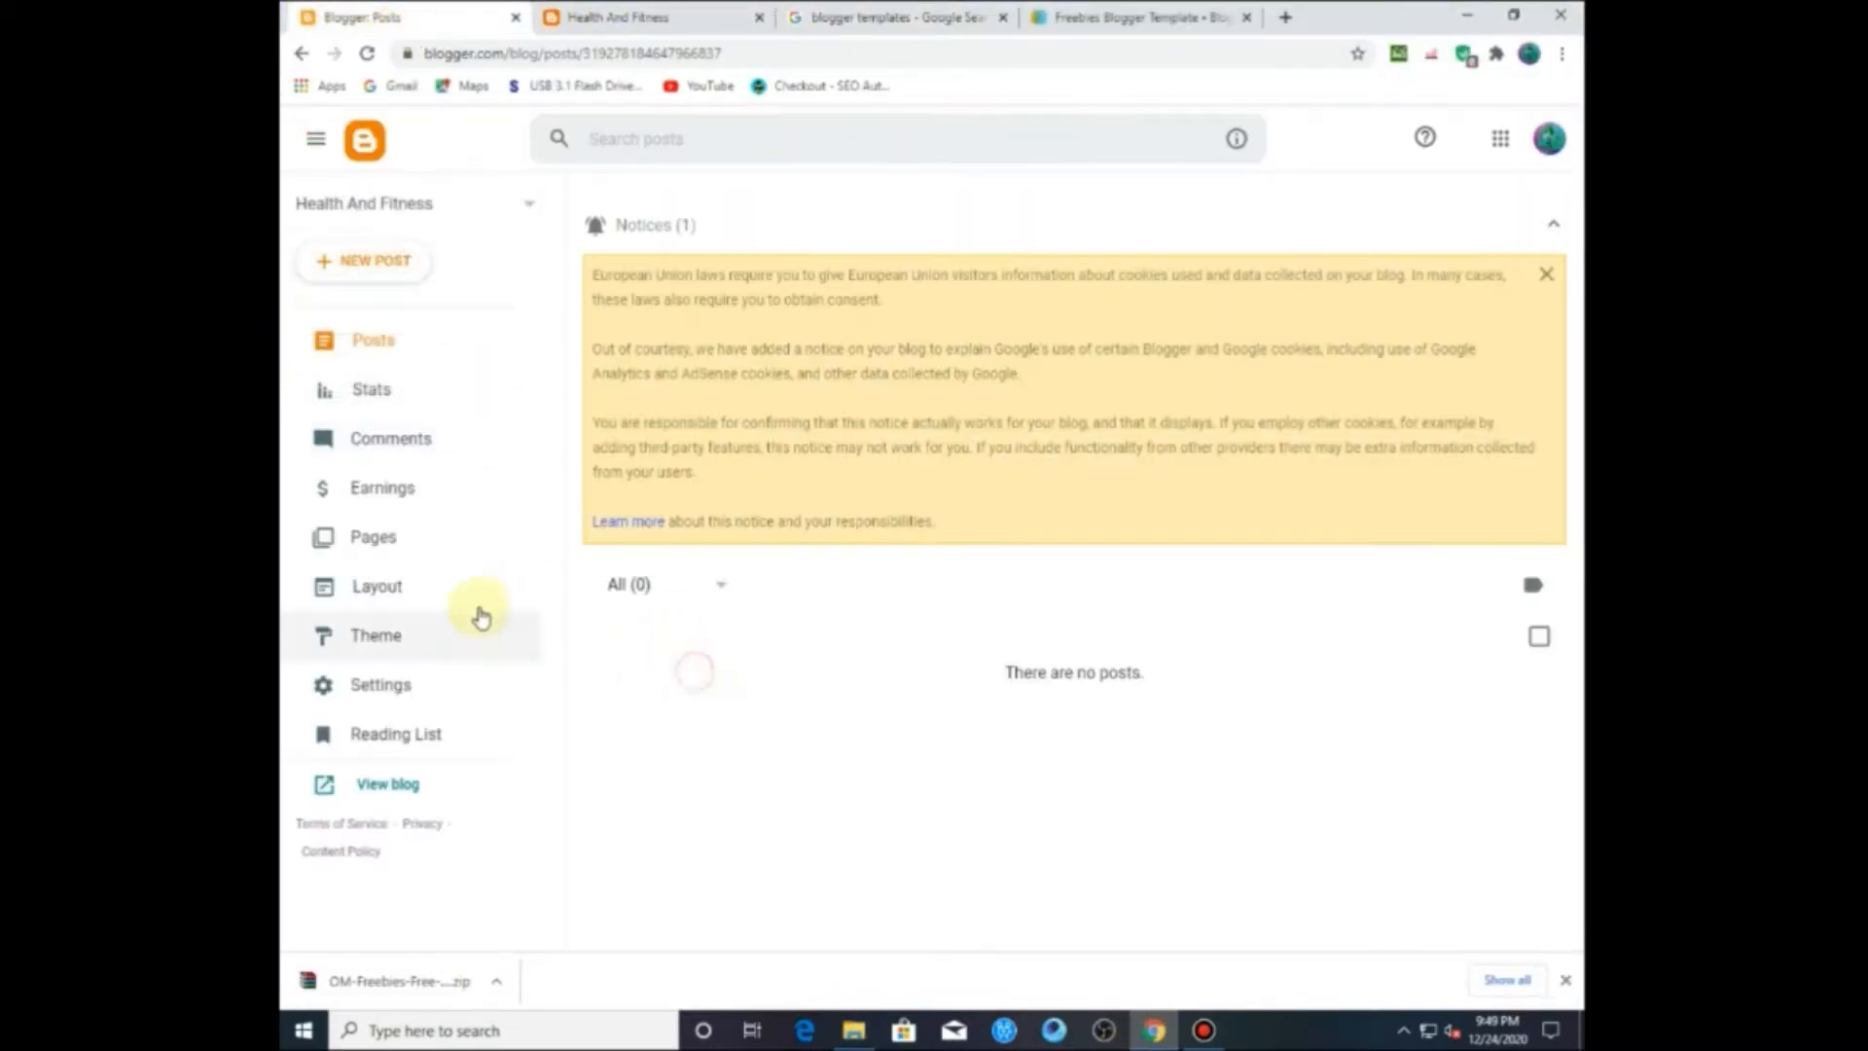
click(389, 648)
click(680, 694)
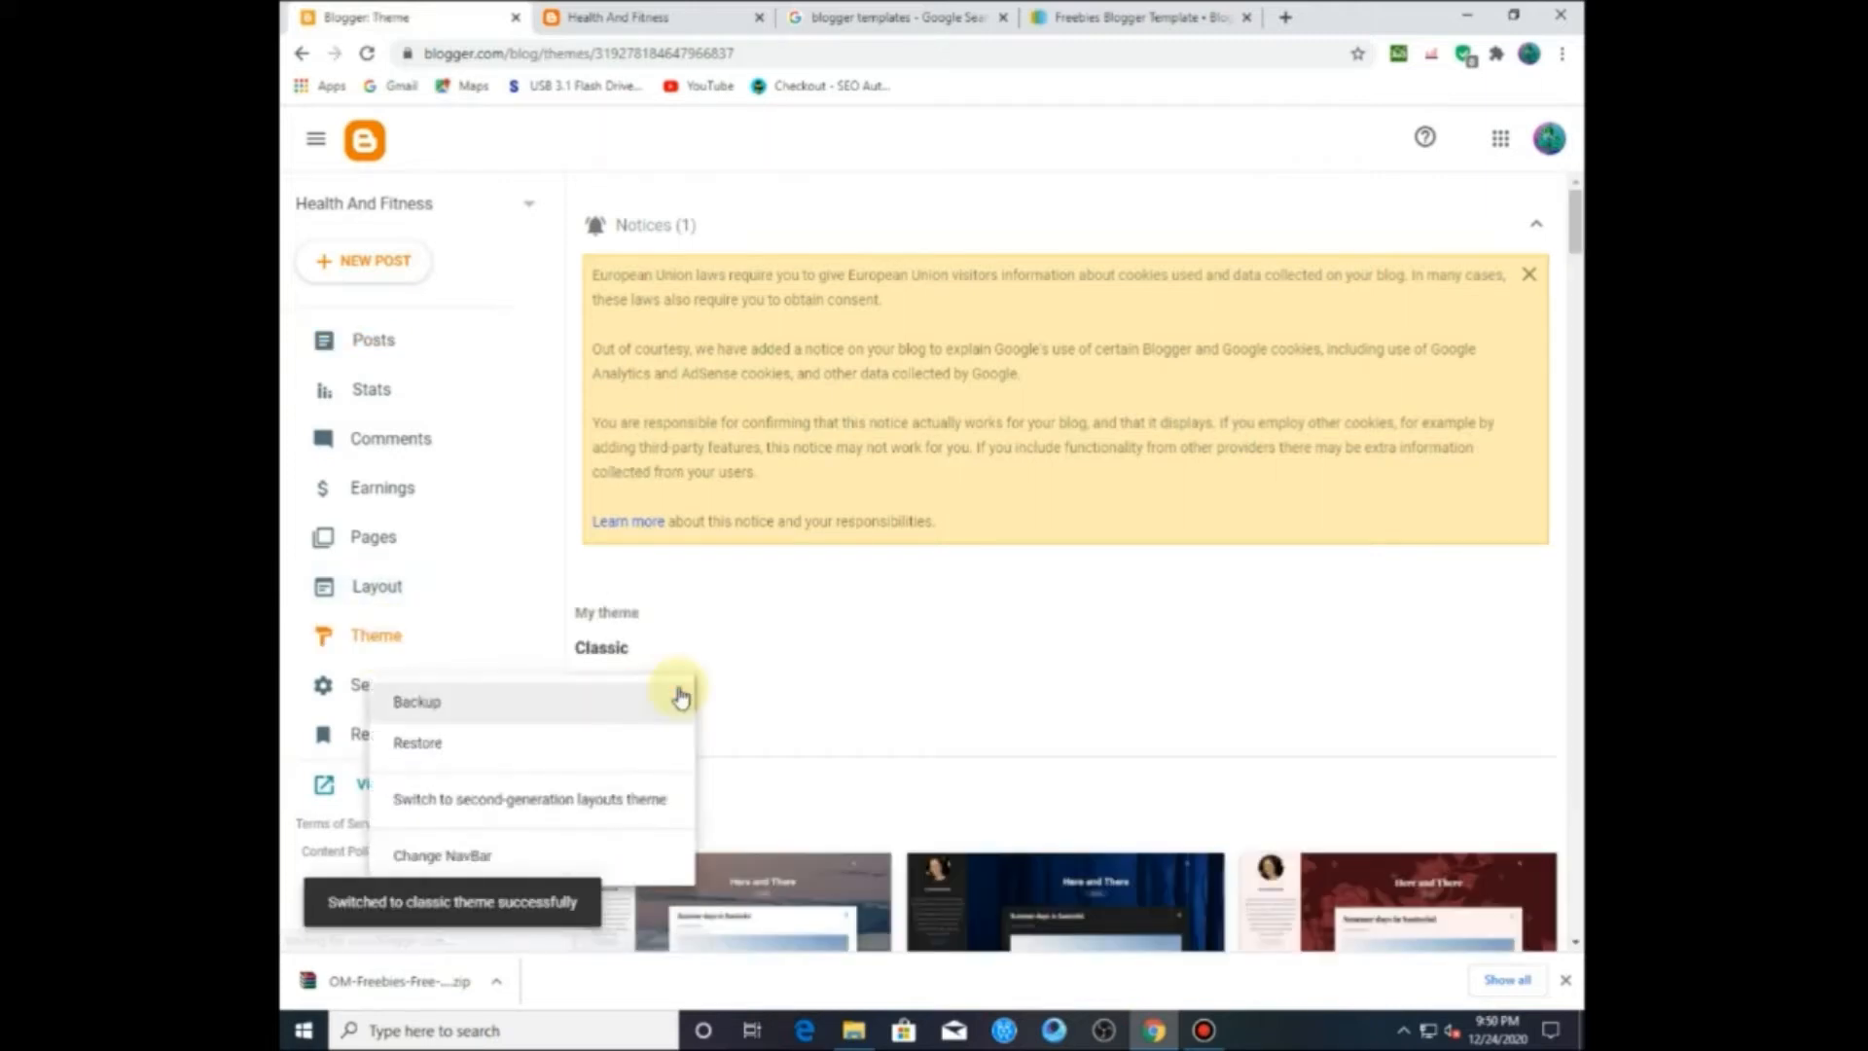
click(645, 742)
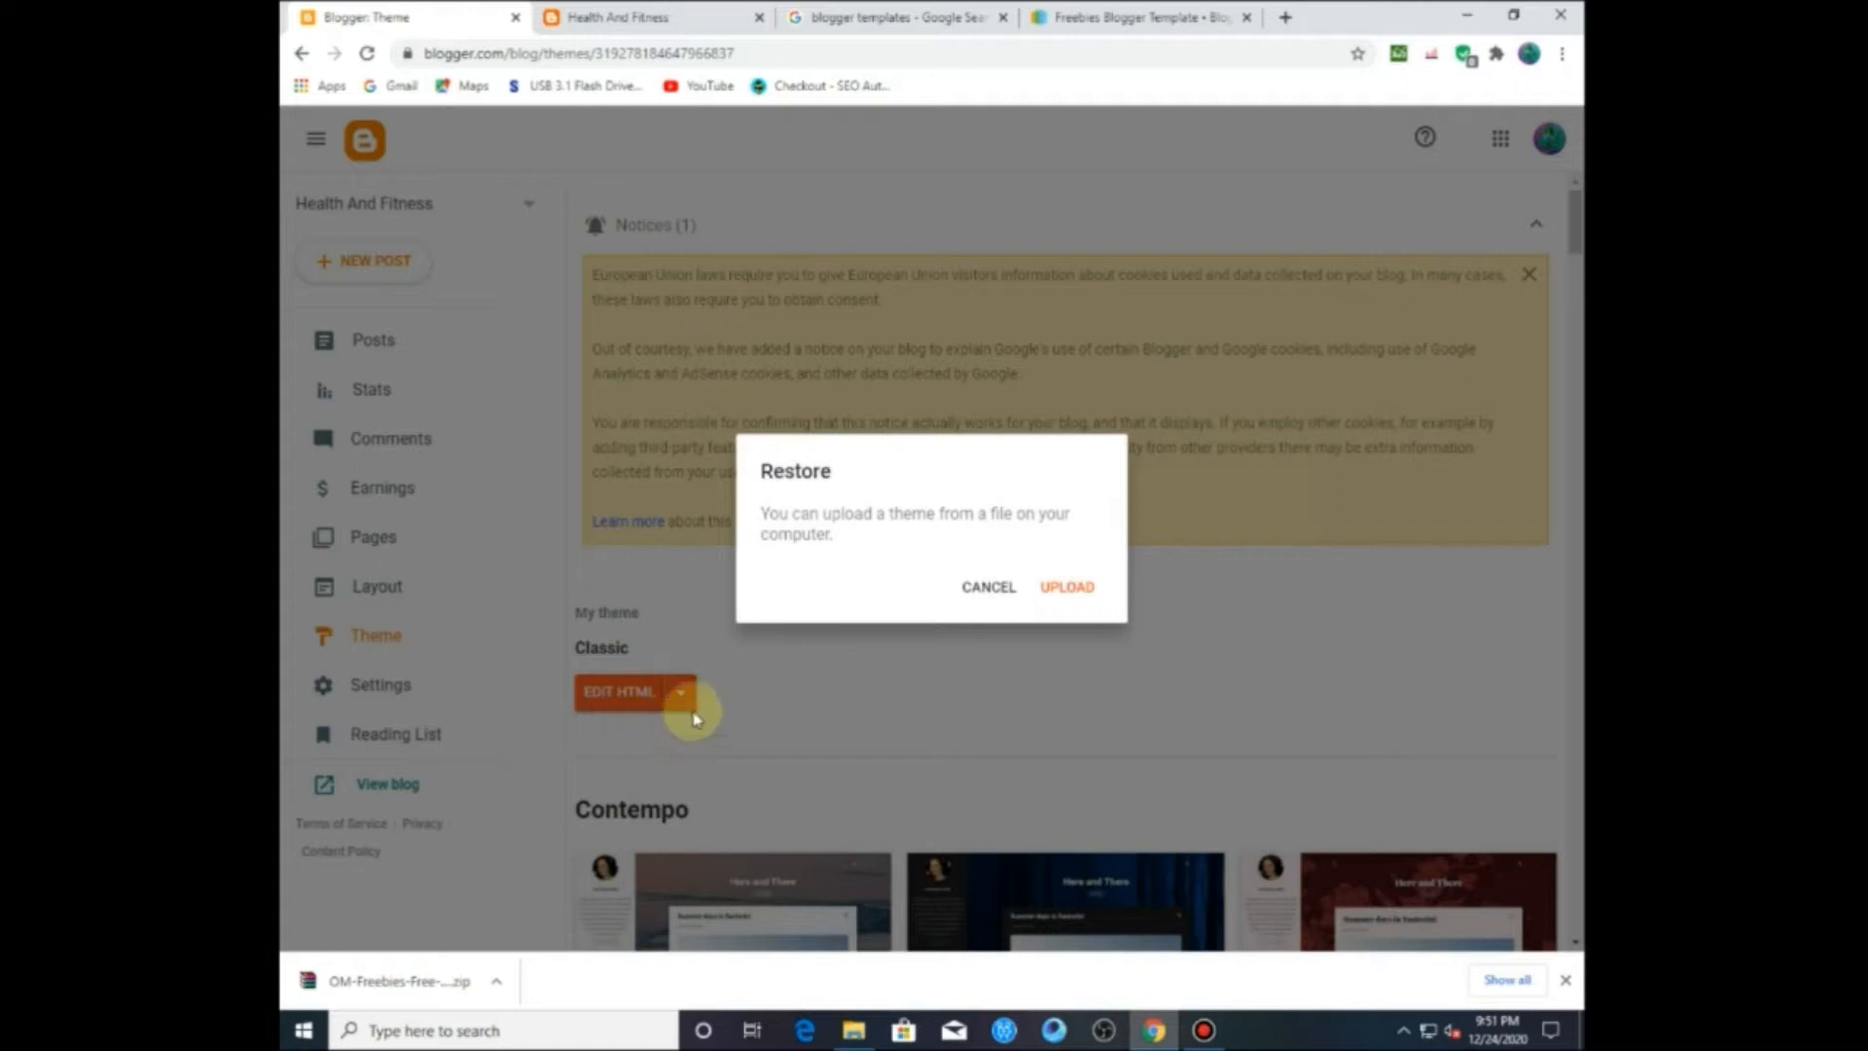
Step: Upload Freebies Free Version from Downloads\New folder (2) as the blog's theme
click(1069, 588)
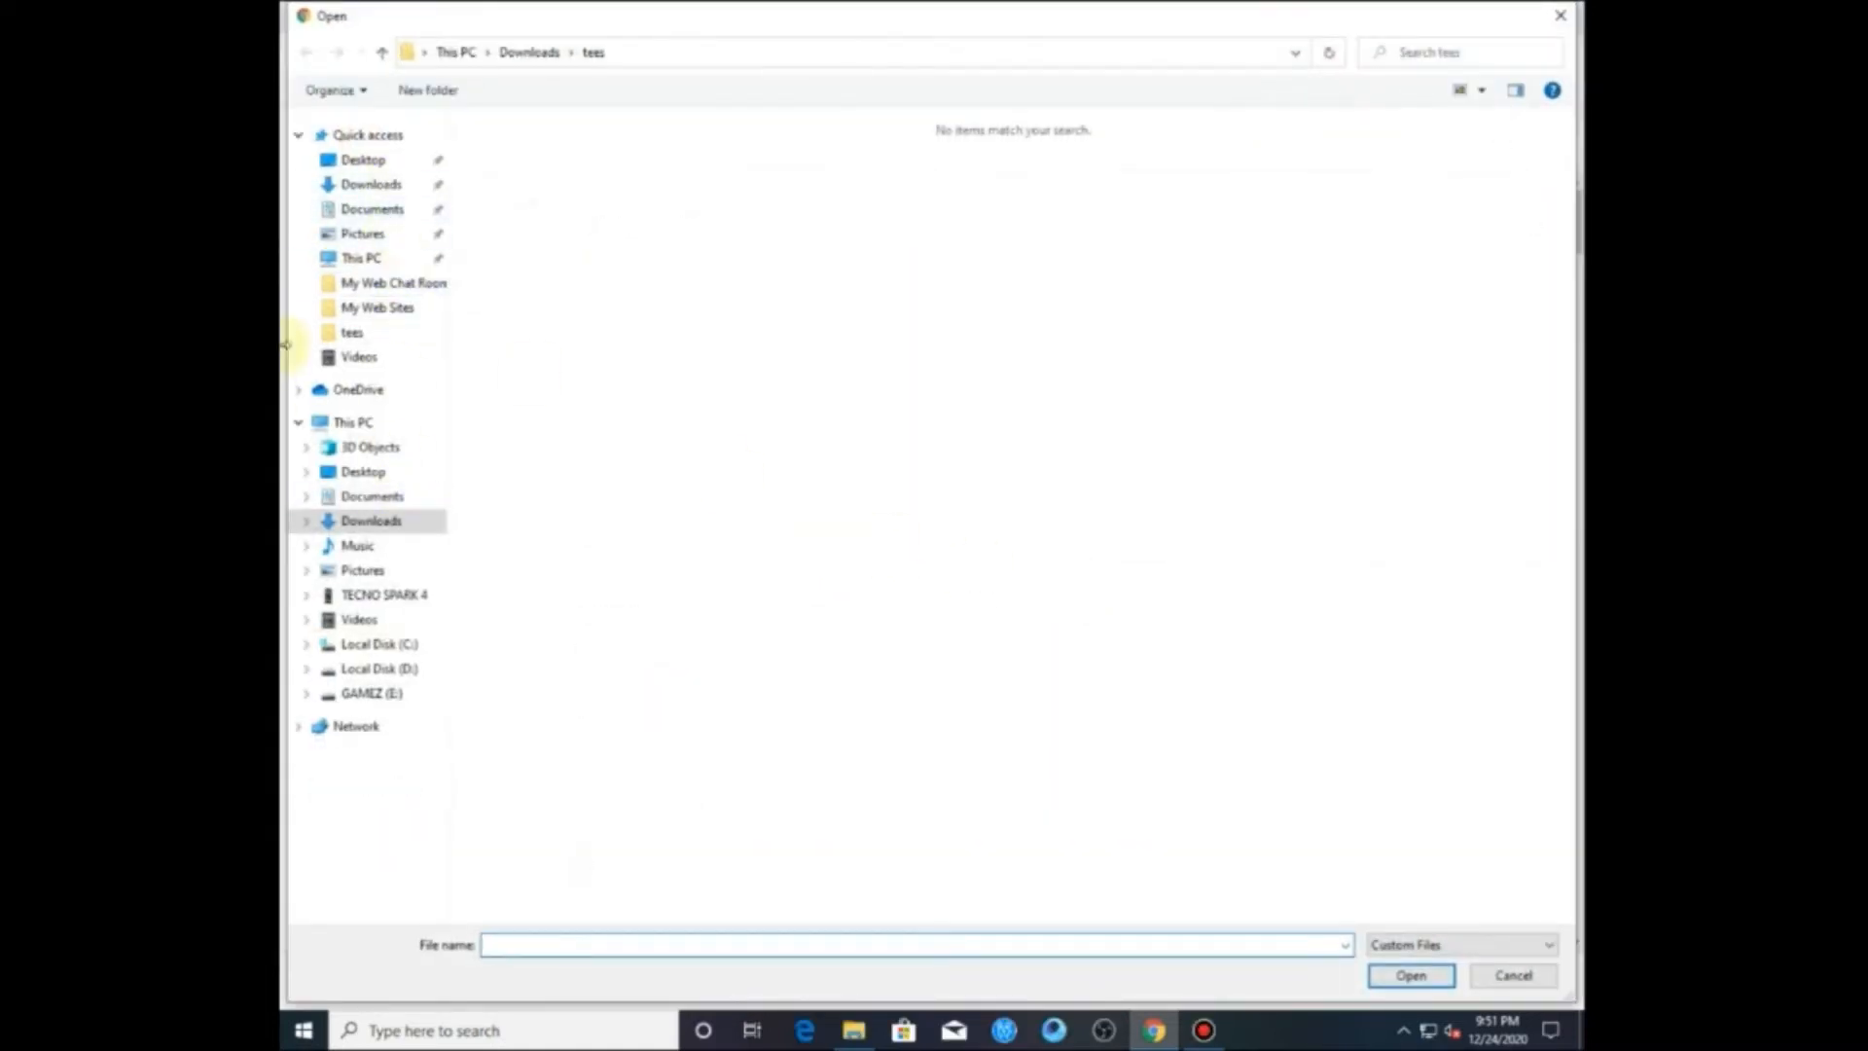
click(355, 197)
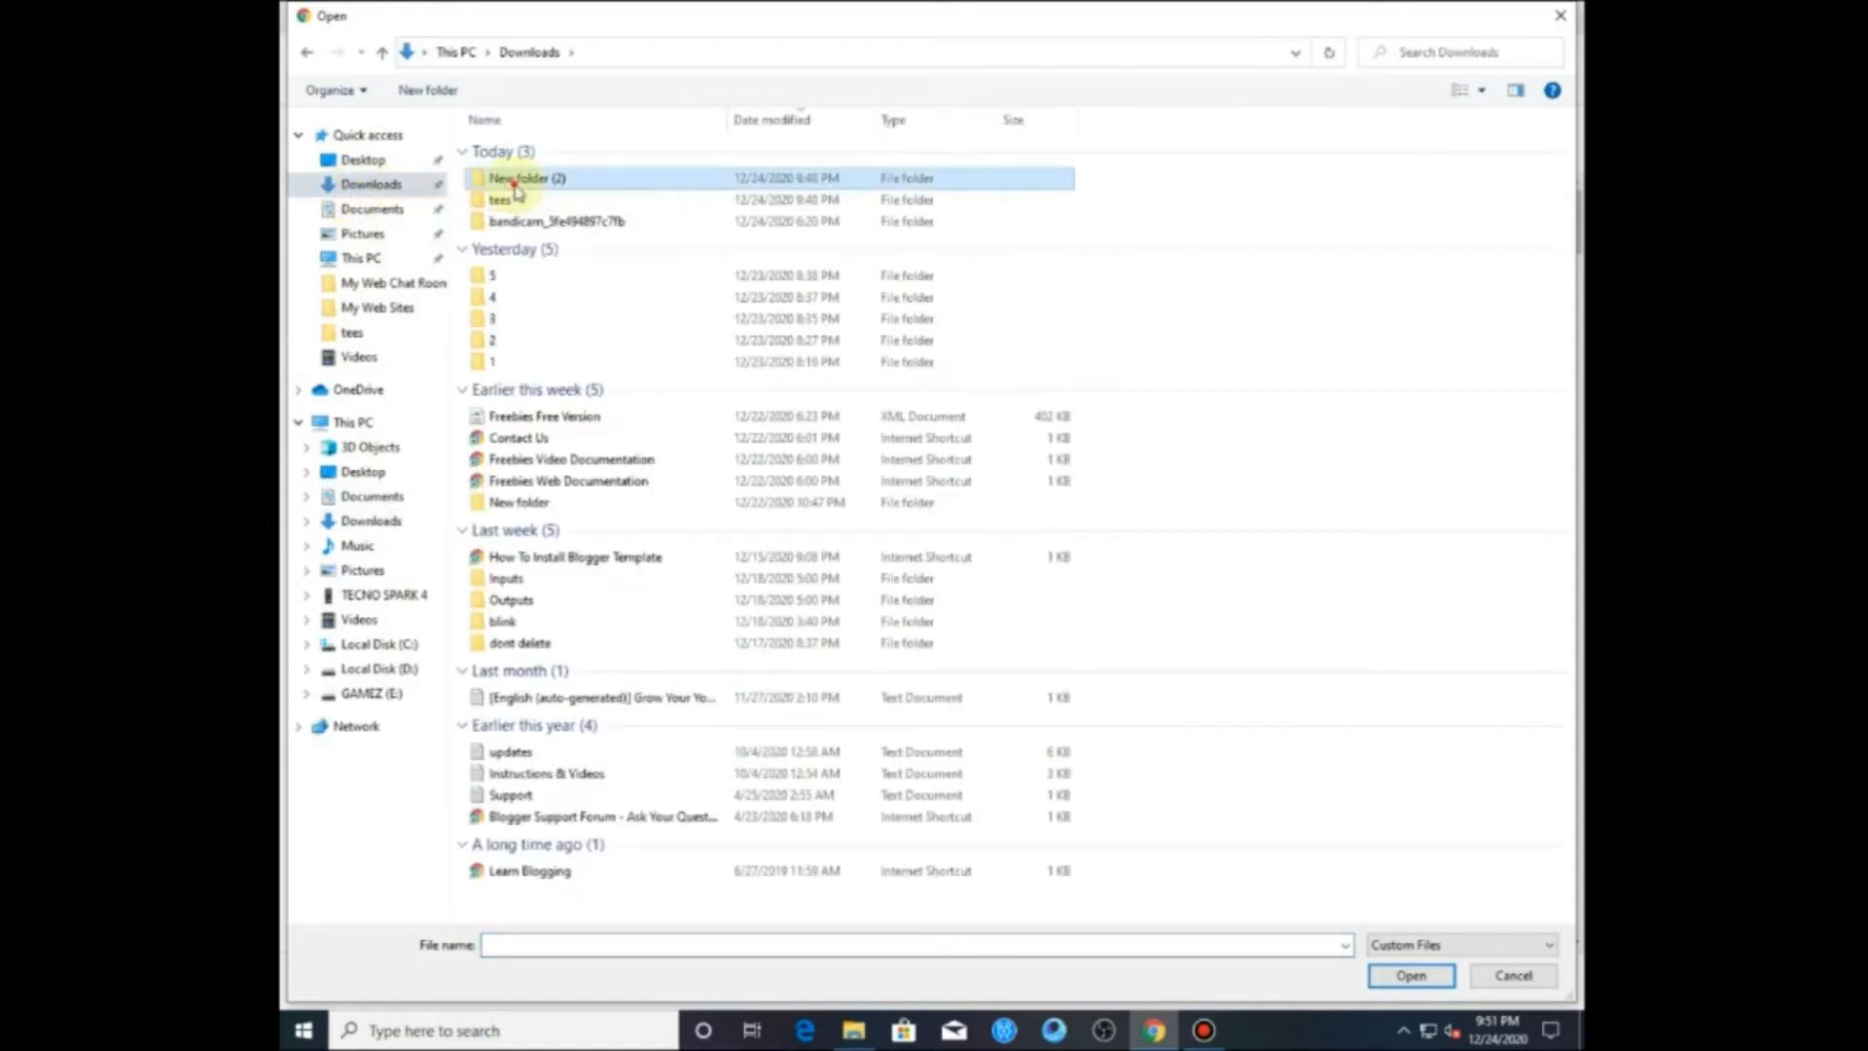
double_click(513, 187)
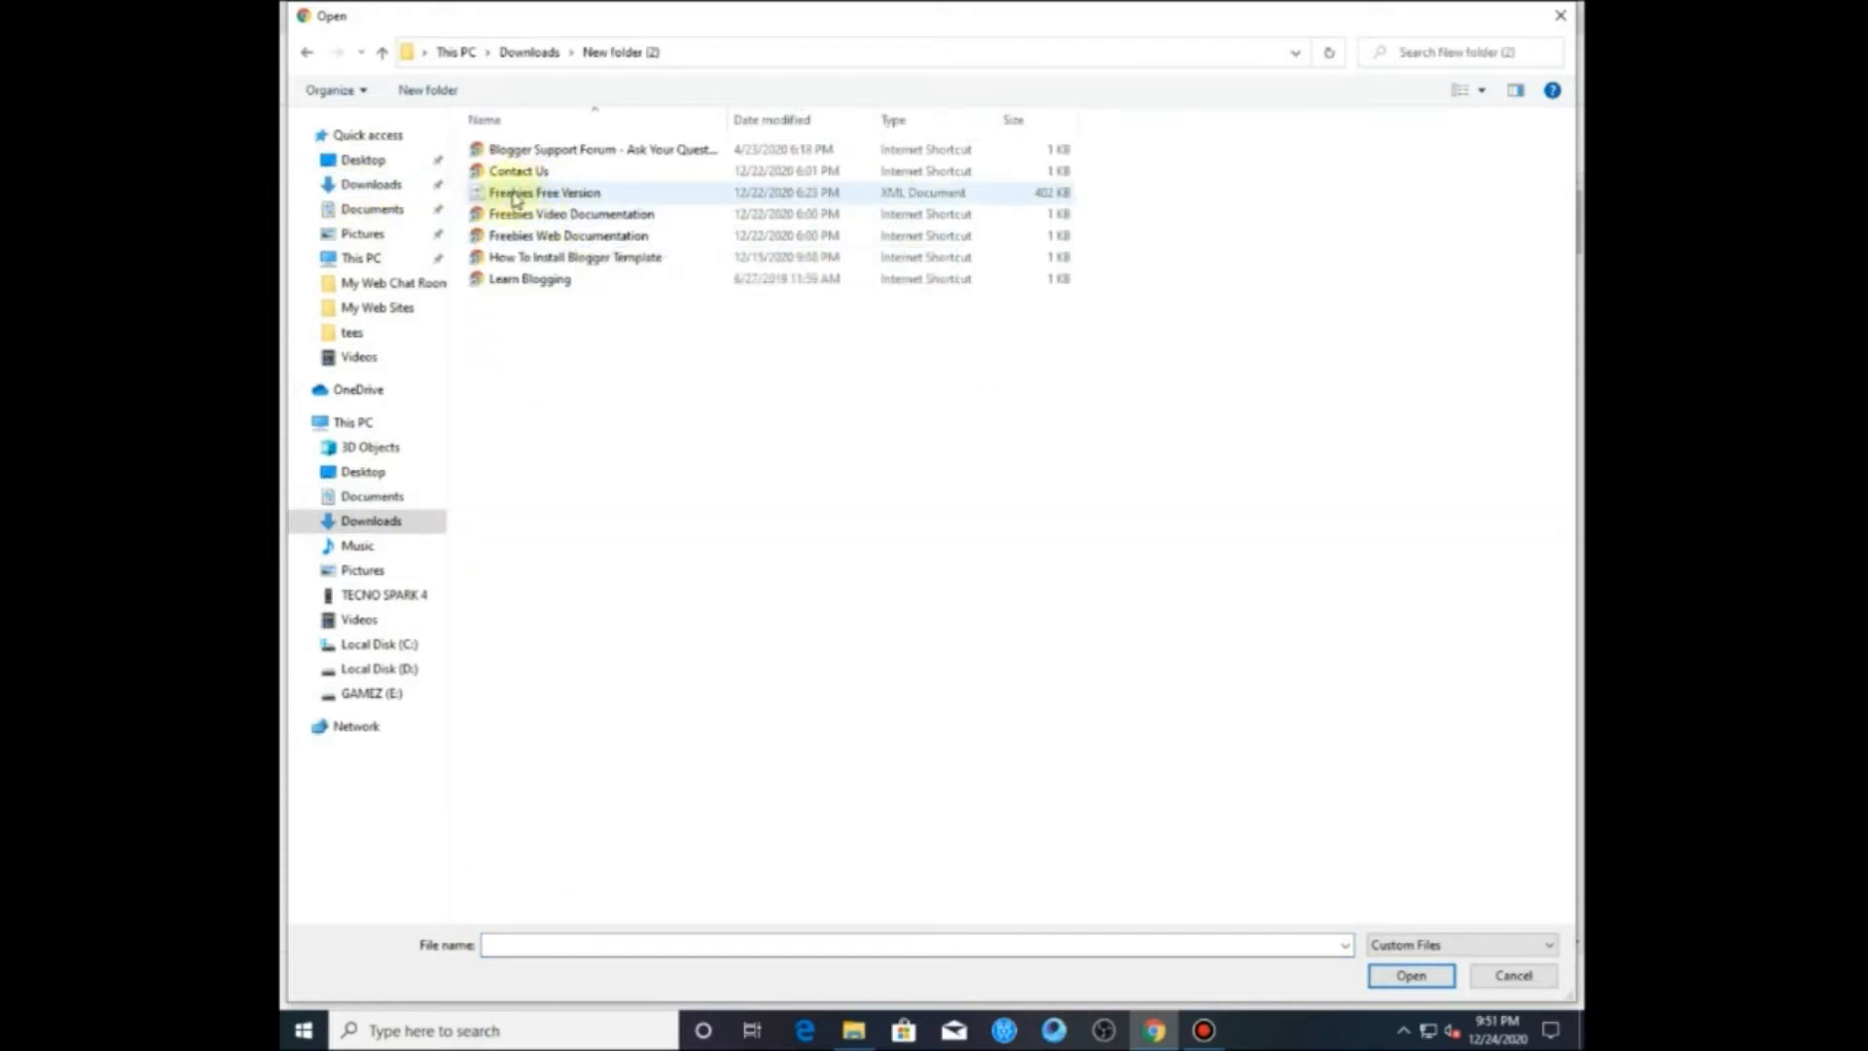
drag(709, 200, 796, 205)
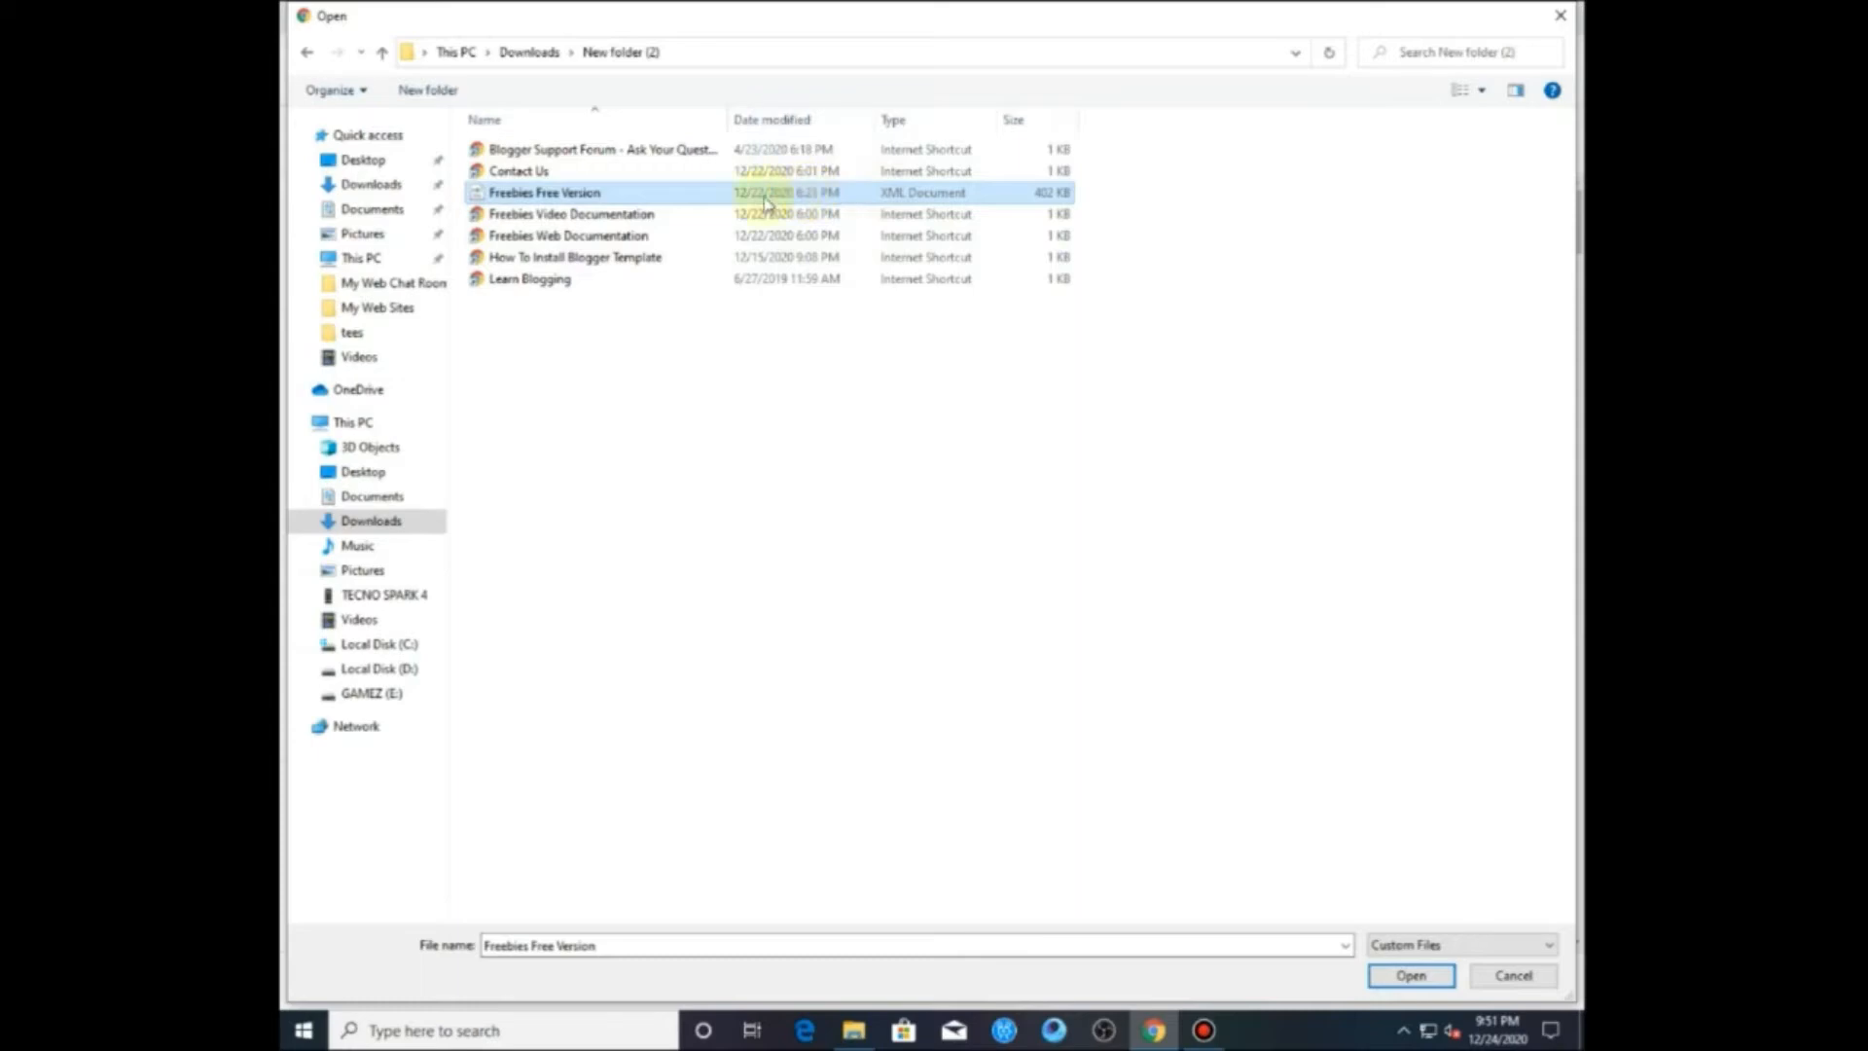
click(1409, 976)
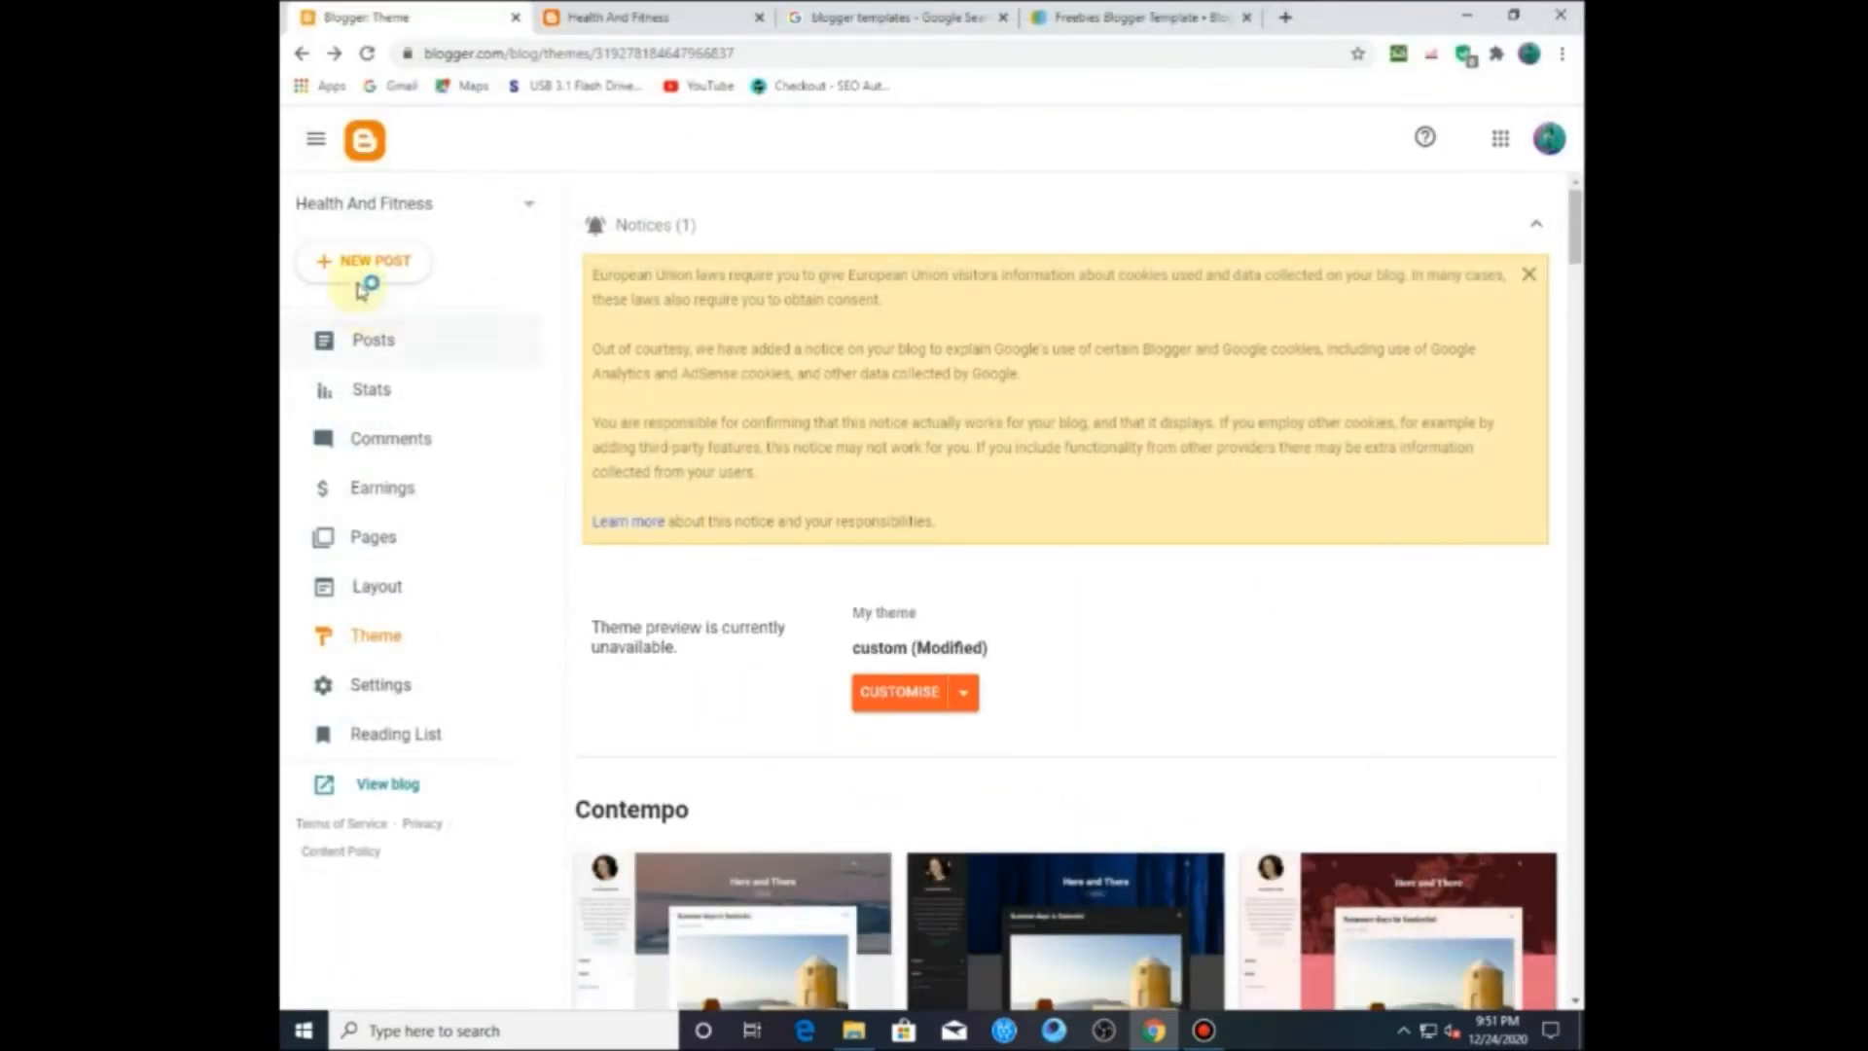
click(494, 207)
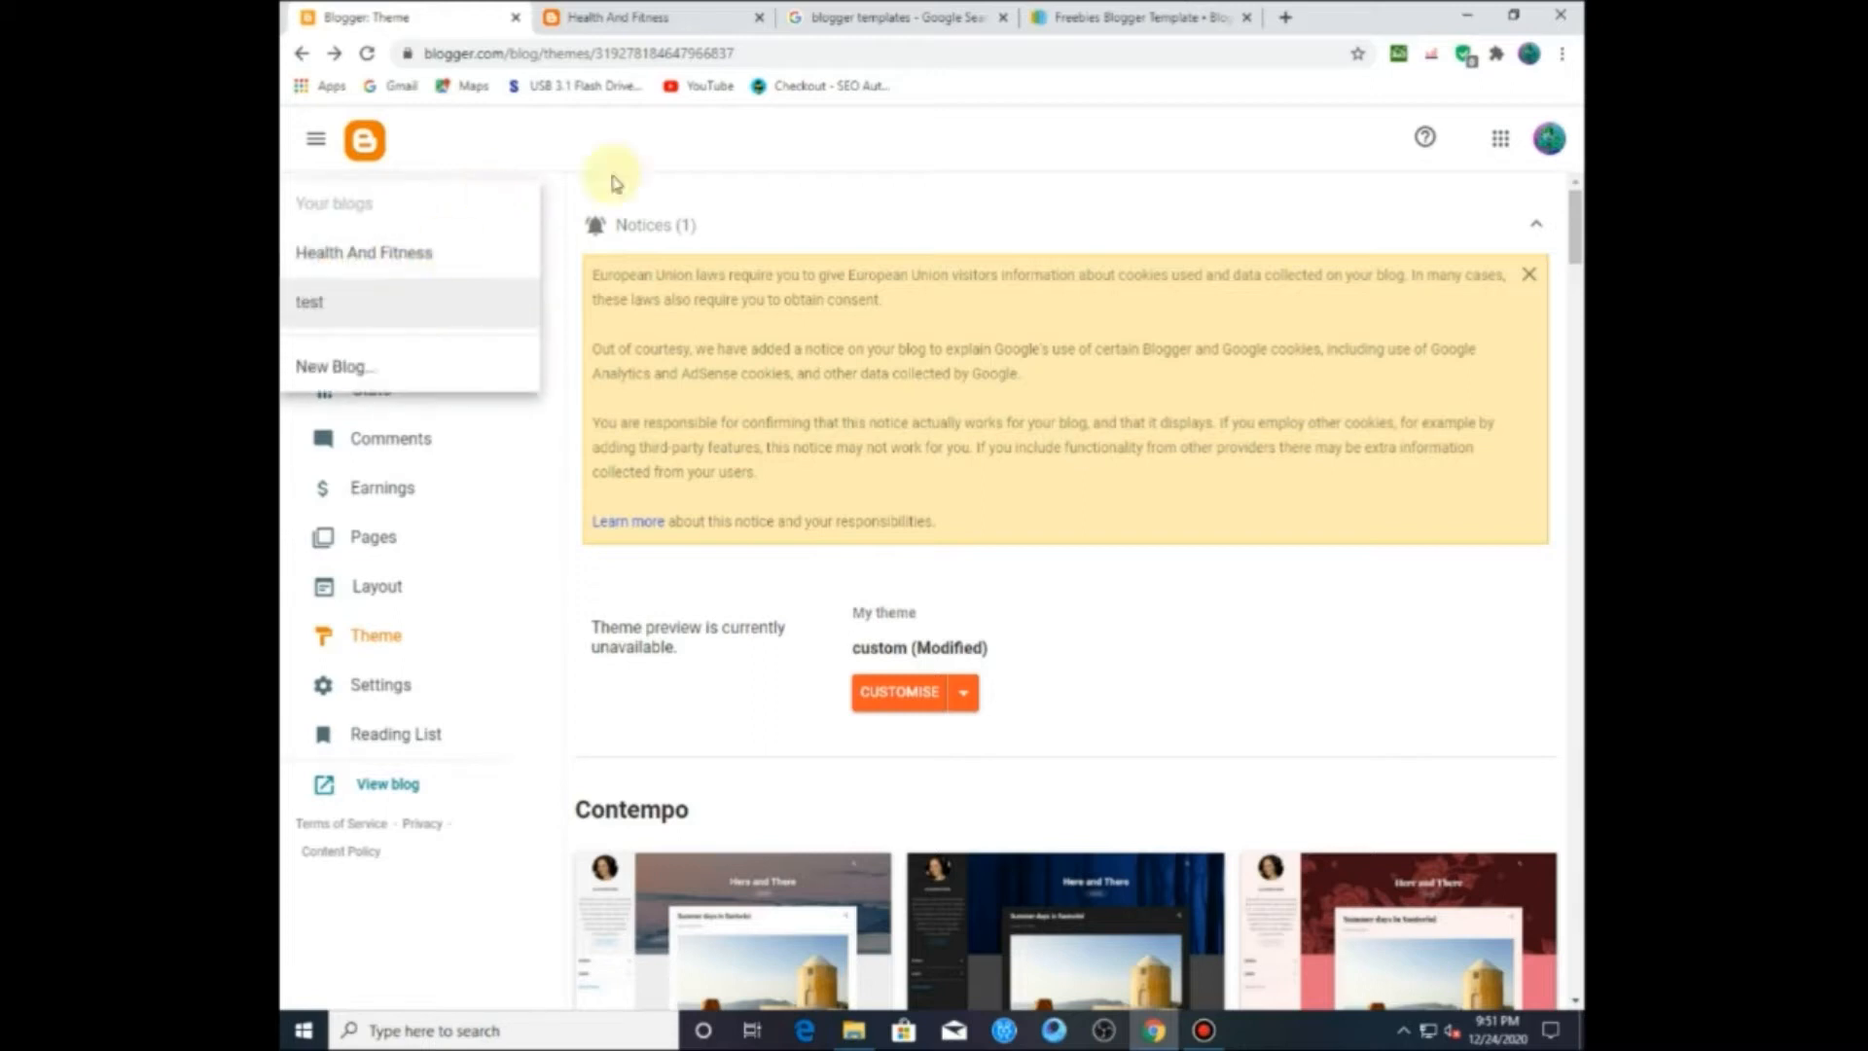
Step: Reload the live blog to see the Freebies design and check its footer template credit
click(623, 17)
click(369, 56)
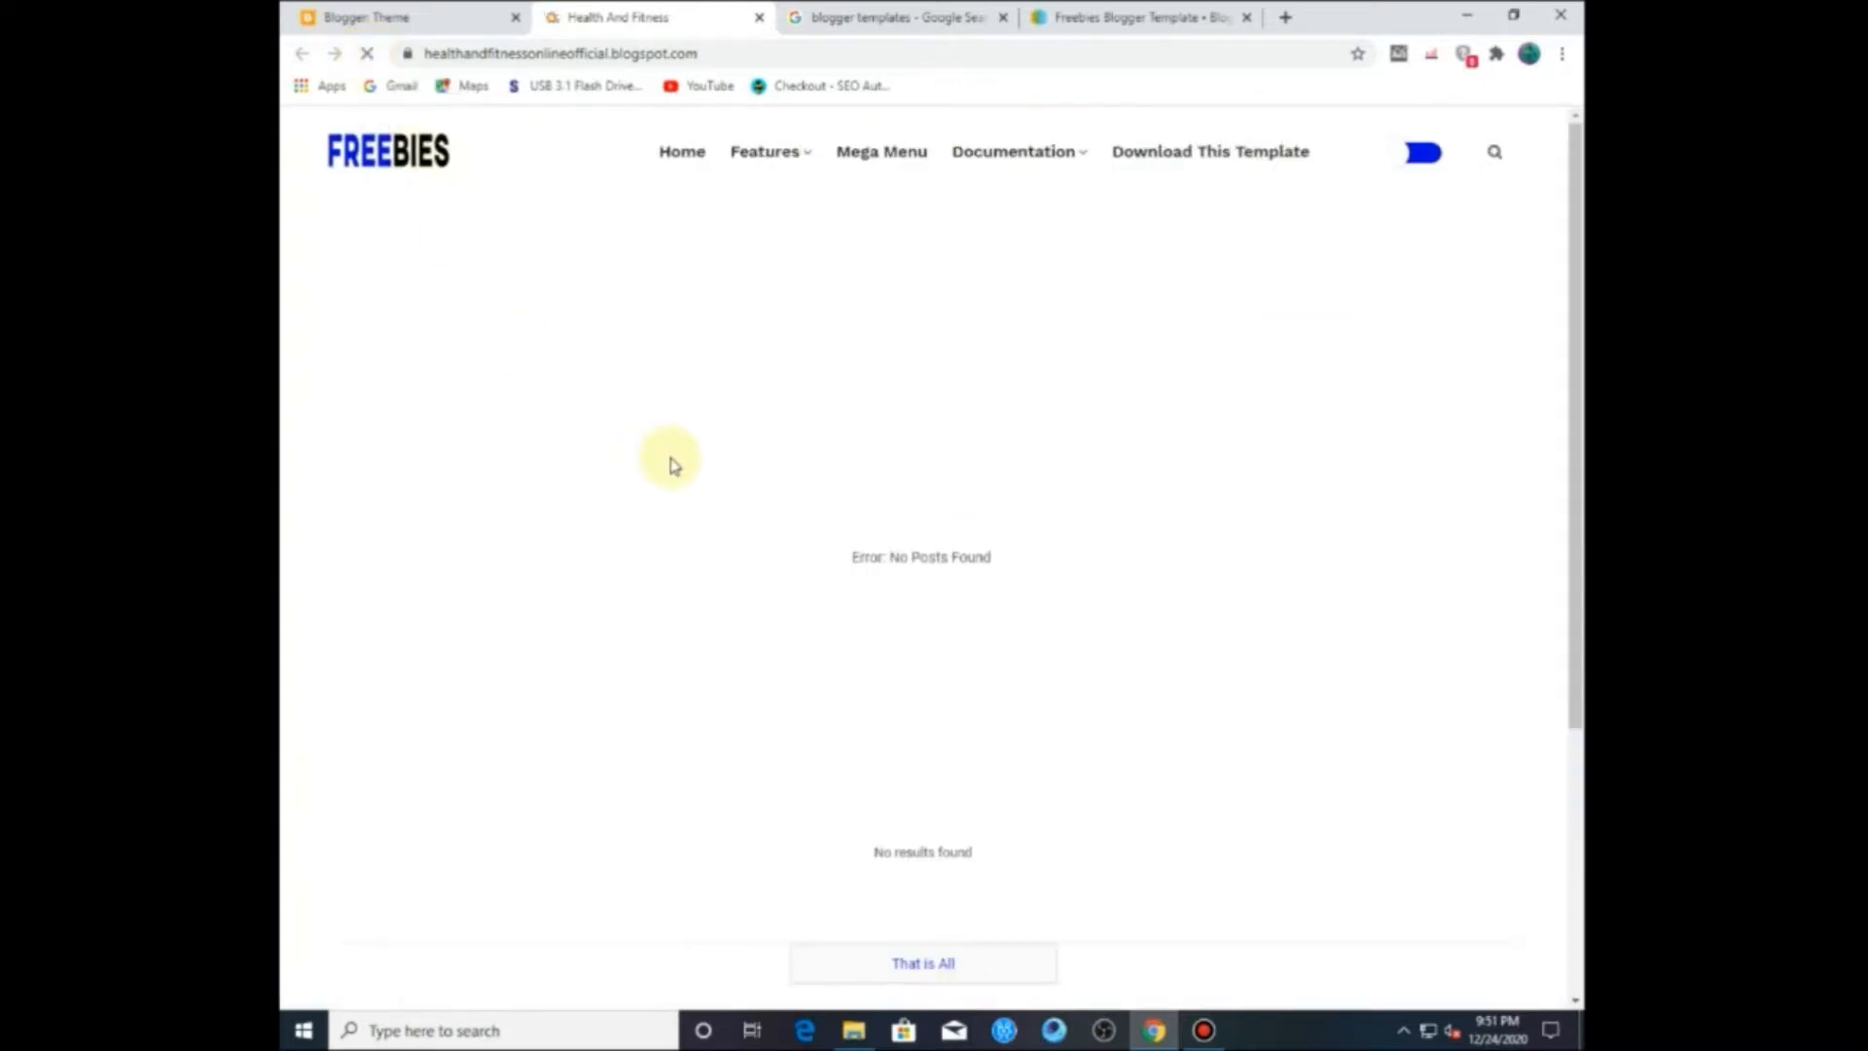
scroll(757, 458, down, 4)
scroll(757, 459, up, 4)
scroll(757, 458, down, 4)
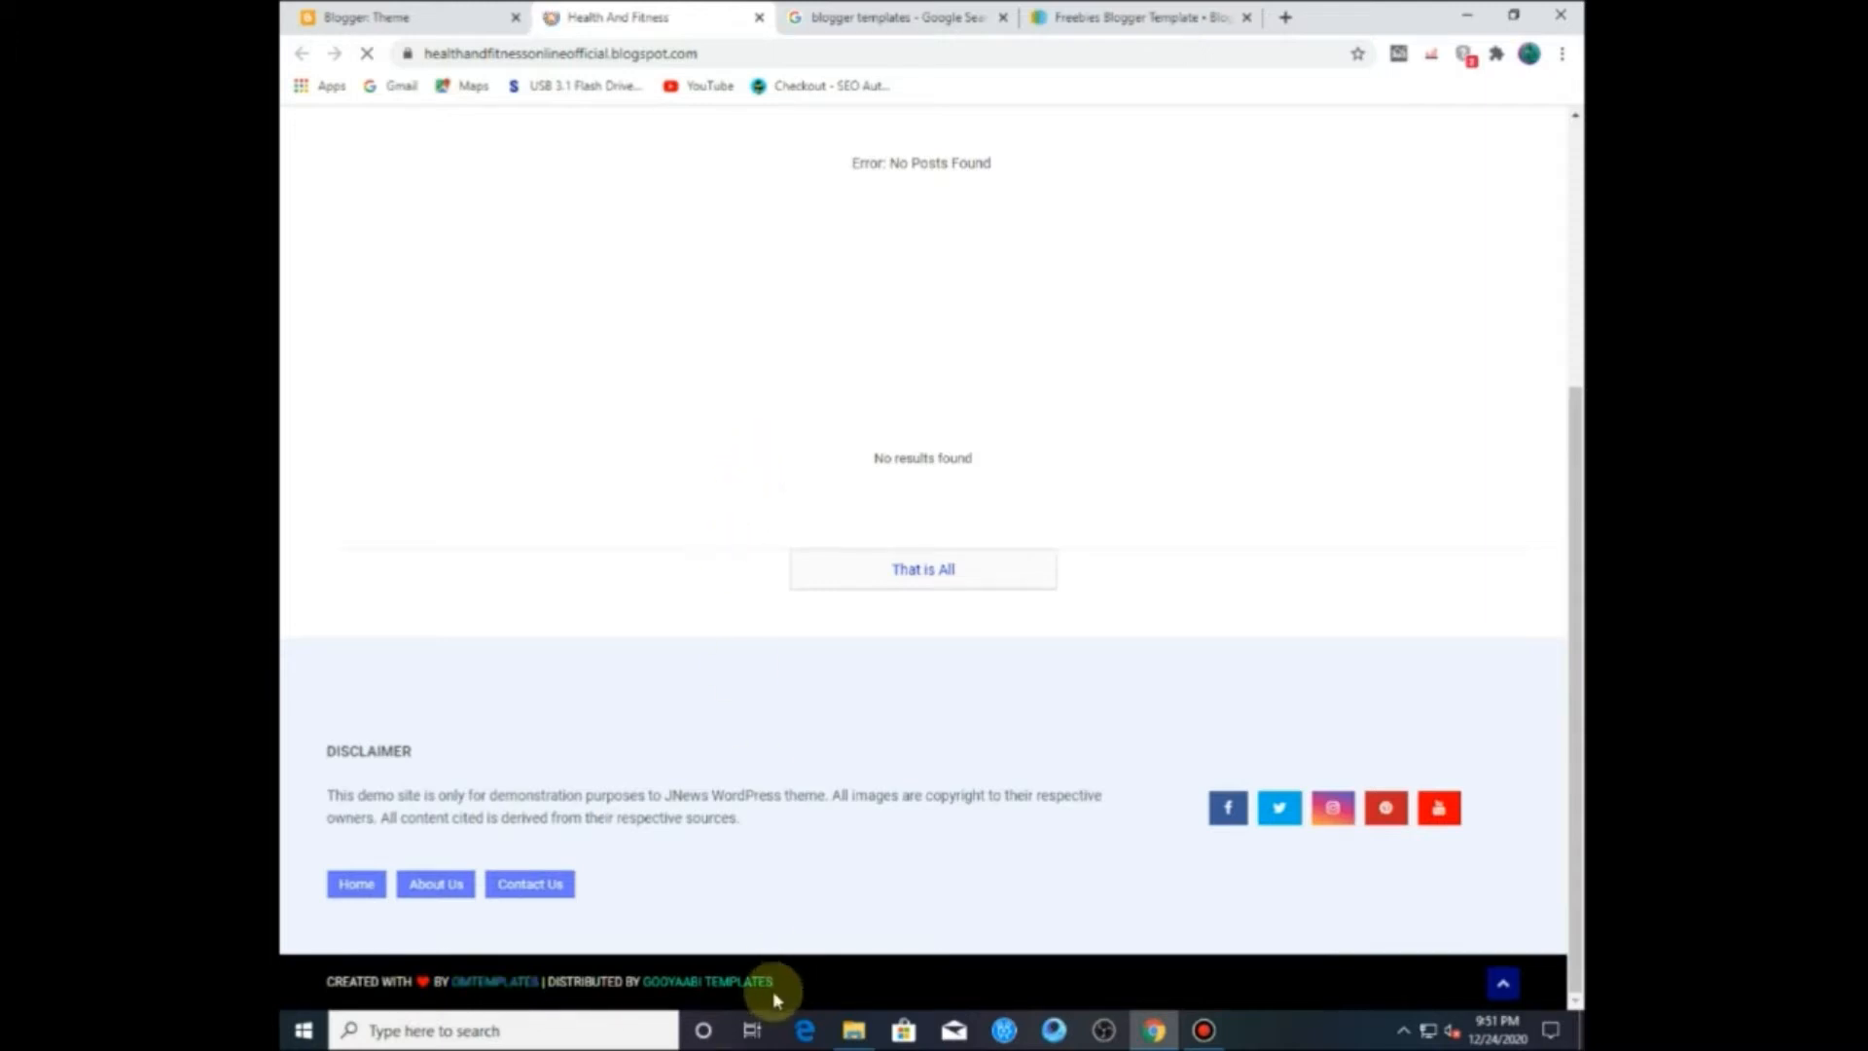
drag(782, 991, 328, 986)
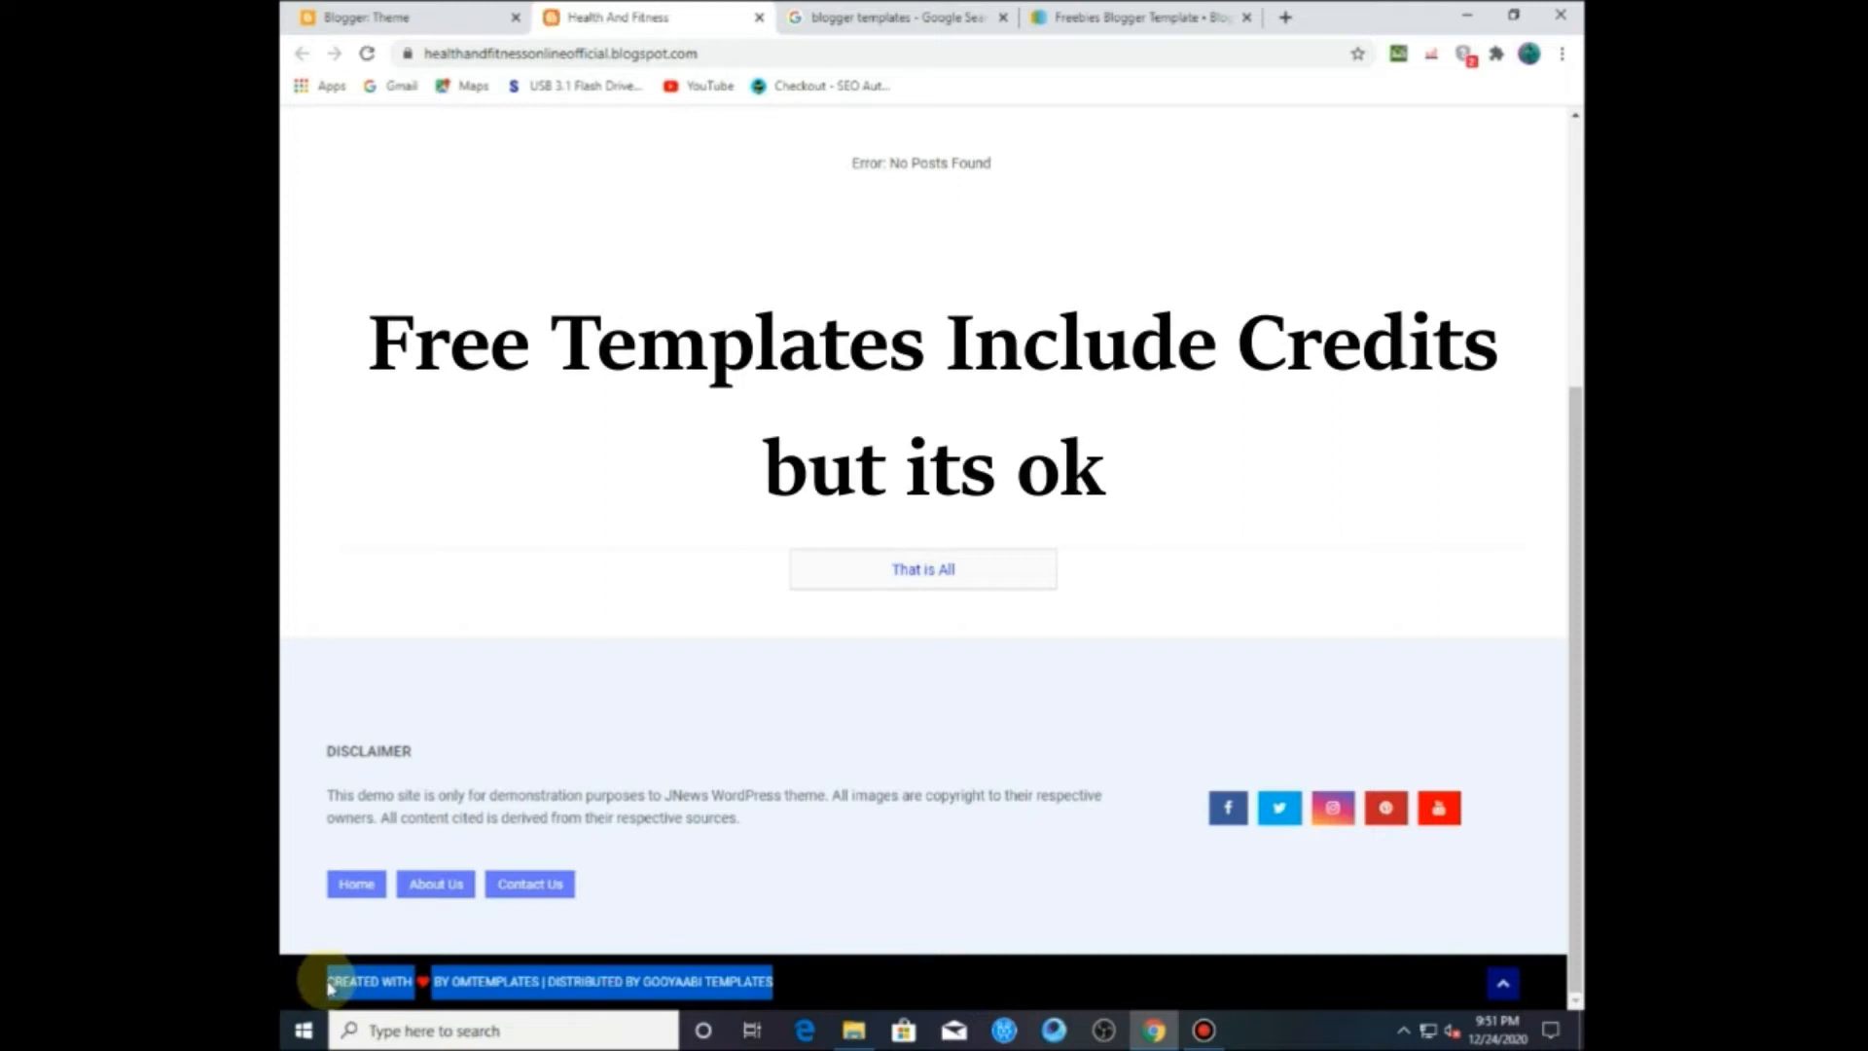
click(636, 879)
scroll(681, 925, up, 5)
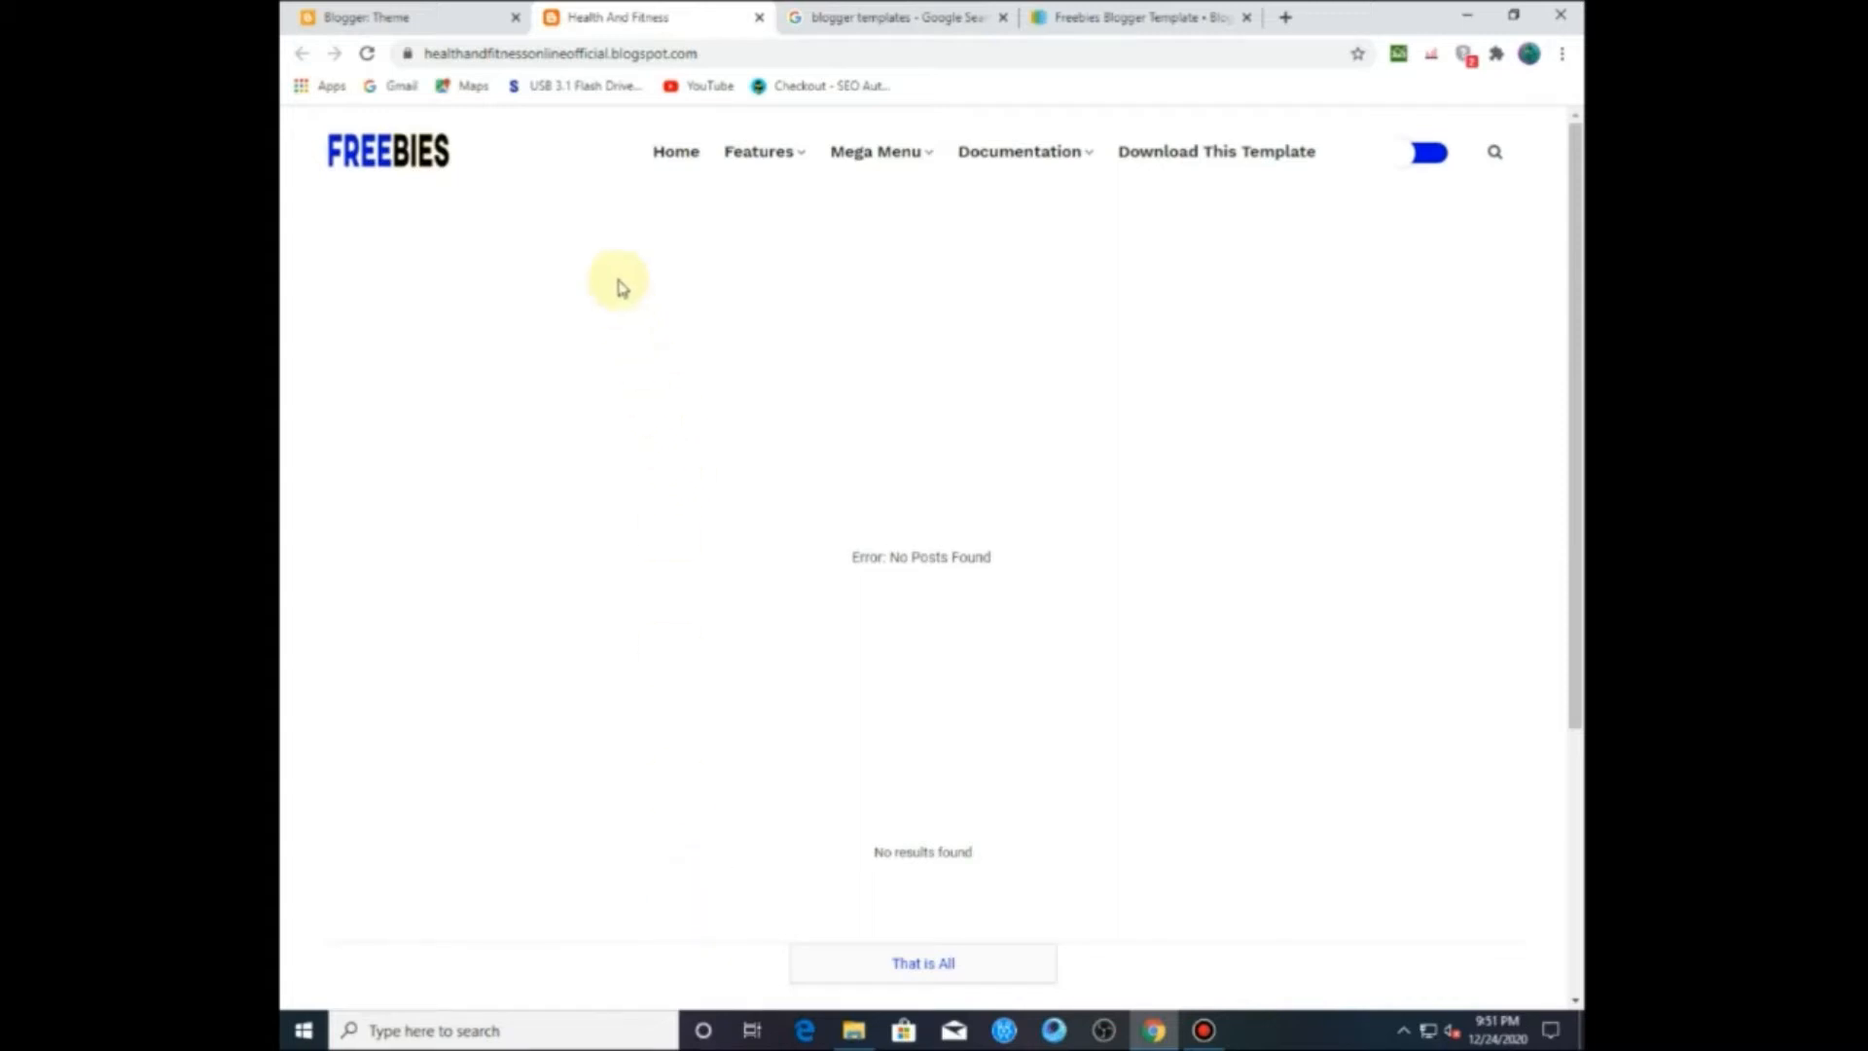
Step: Open the Layout page for the Health And Fitness blog
click(381, 11)
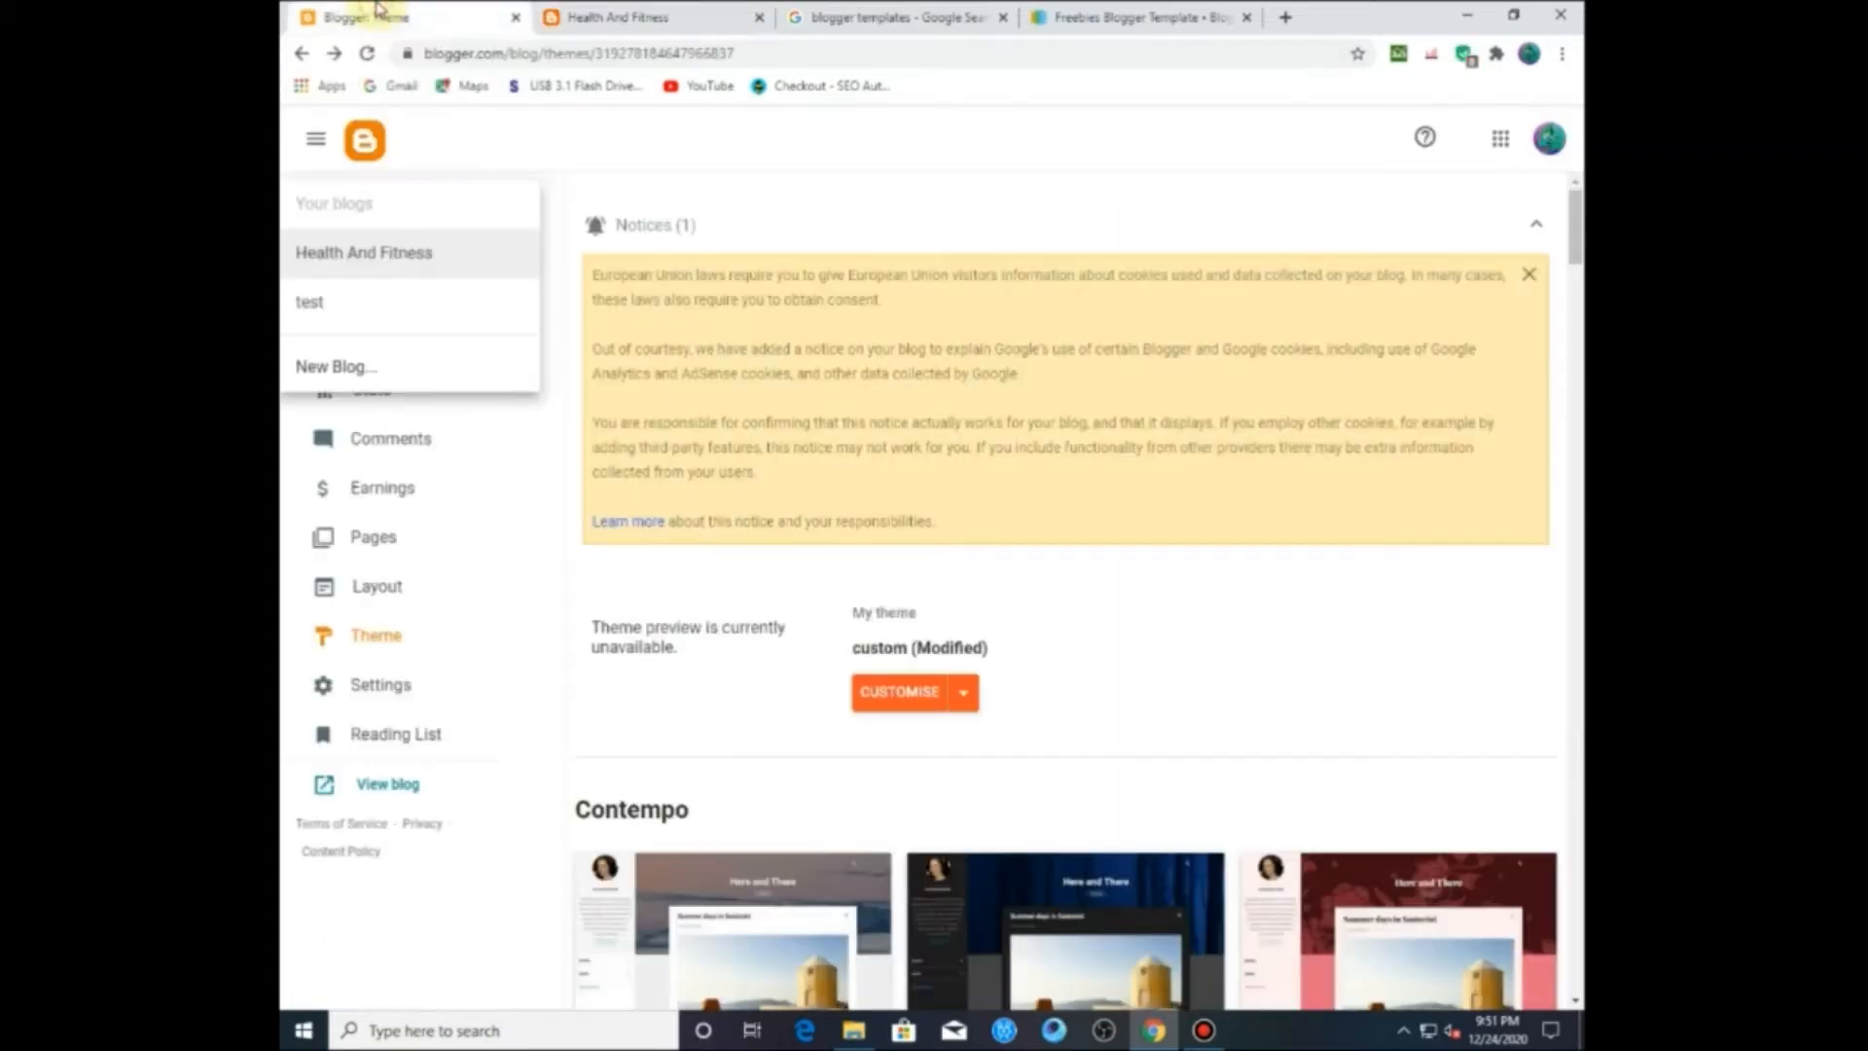
click(1097, 552)
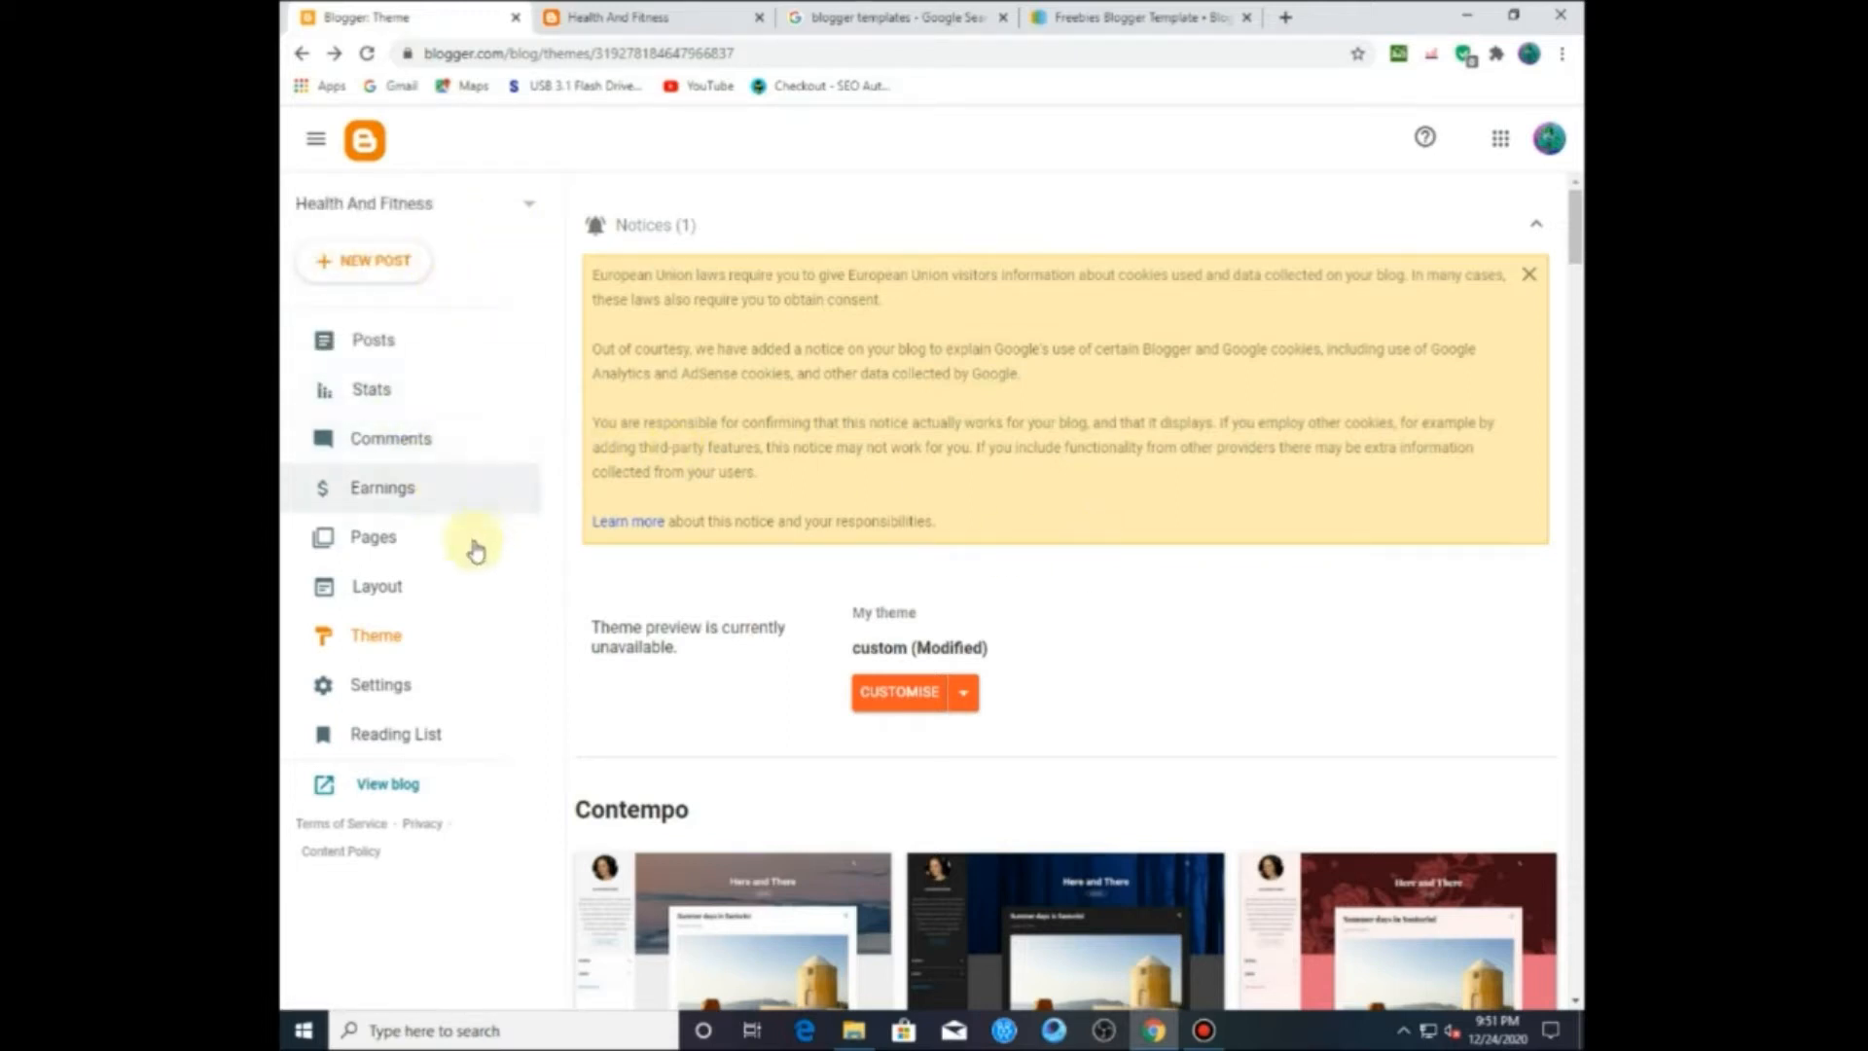
click(390, 587)
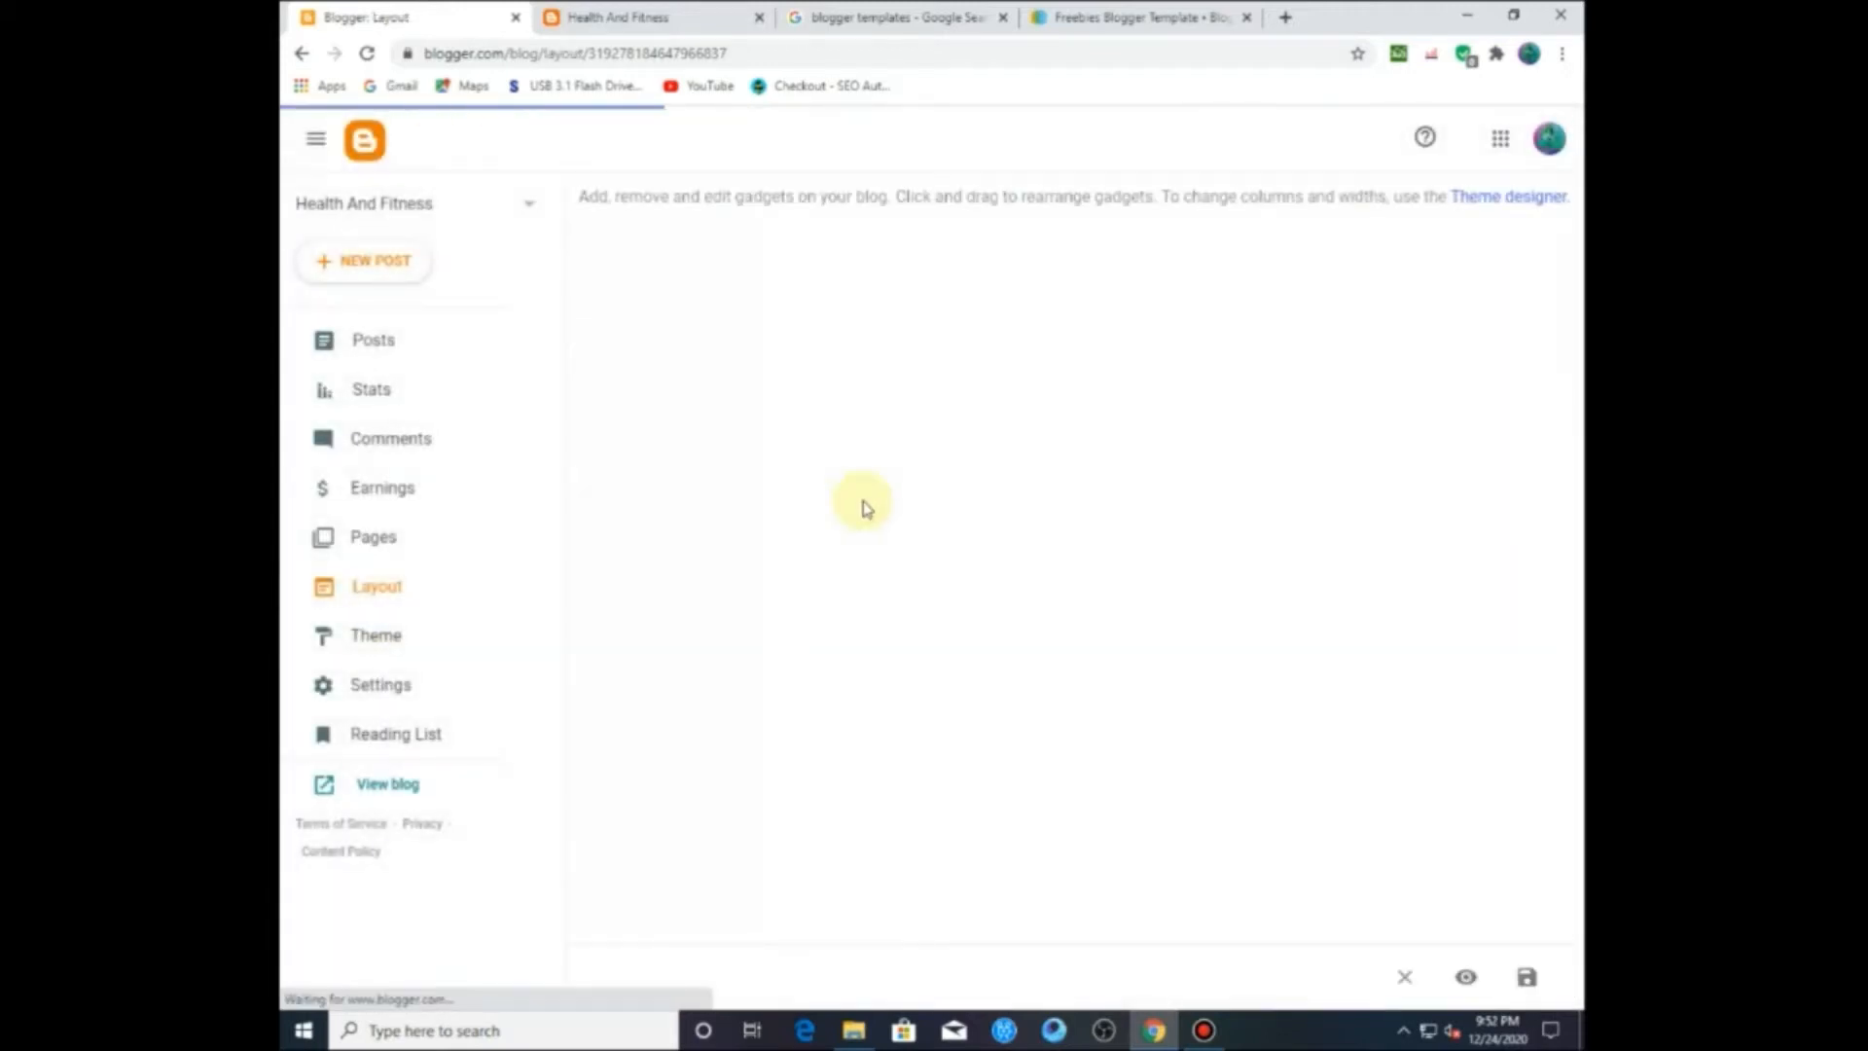
click(681, 17)
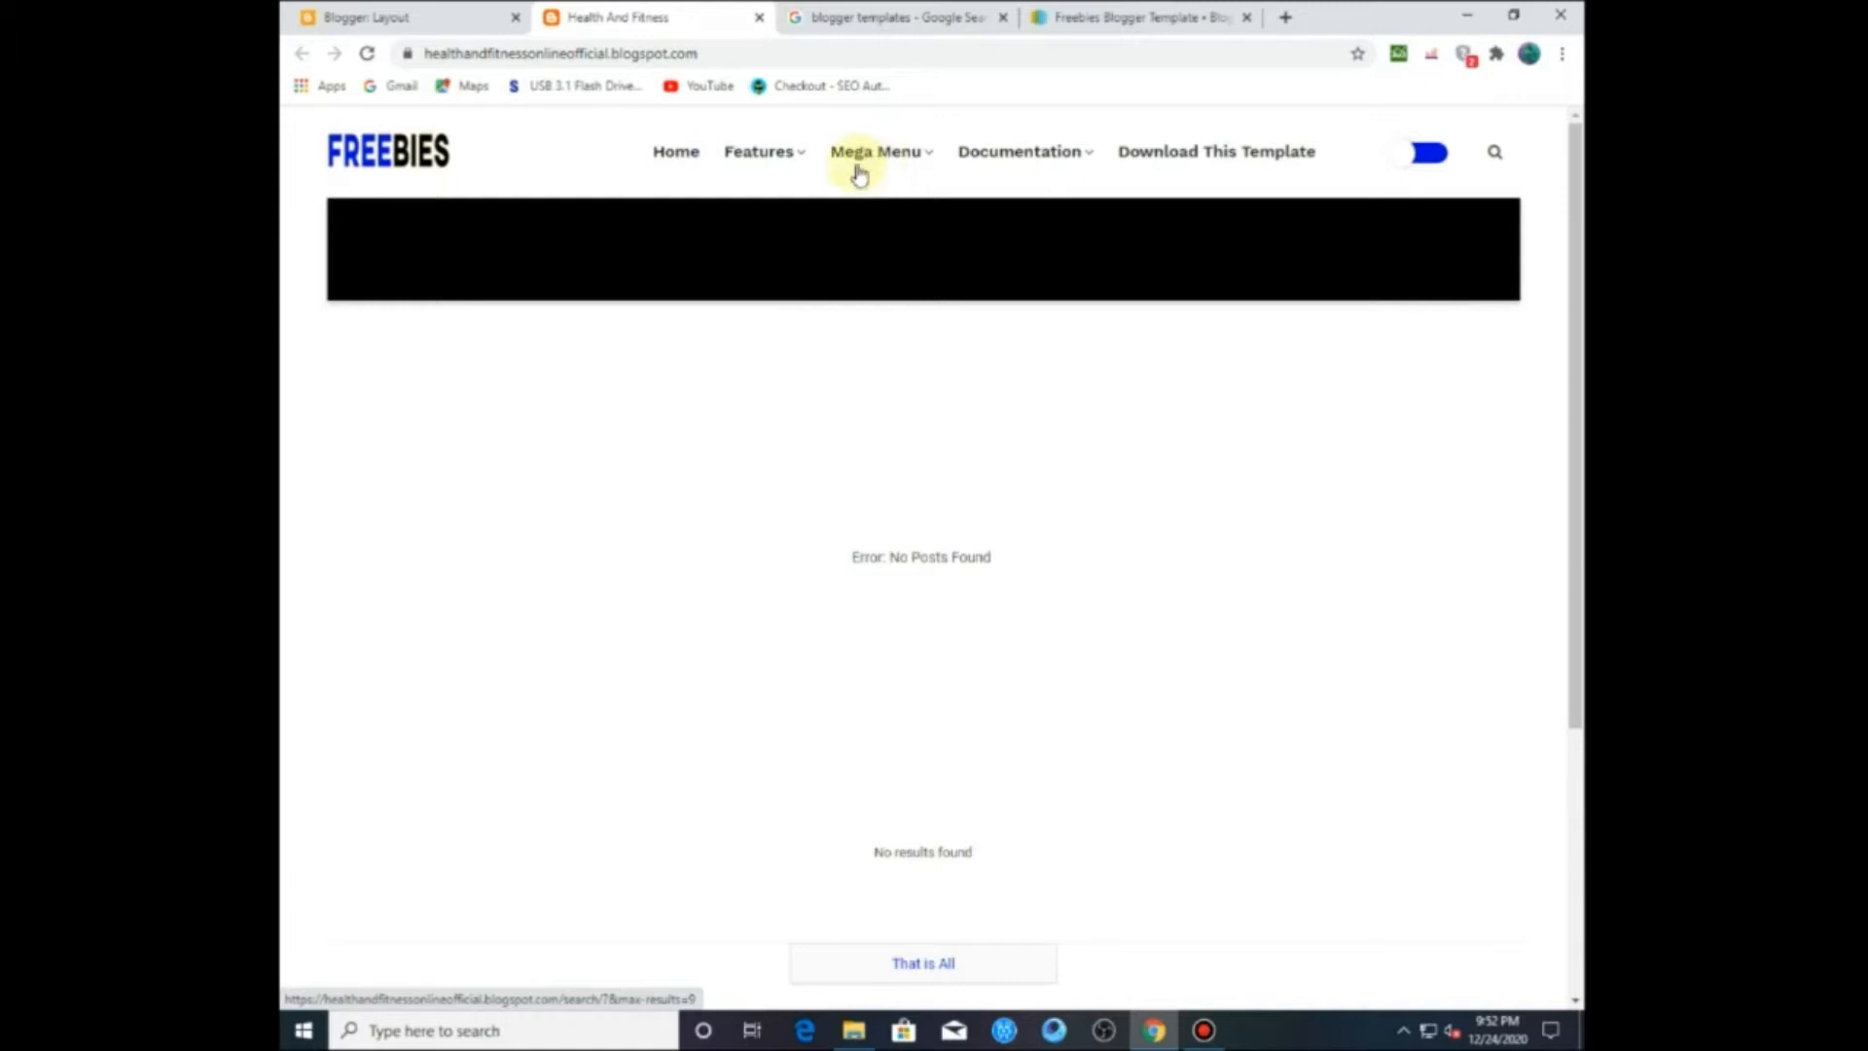
mouse_move(759, 145)
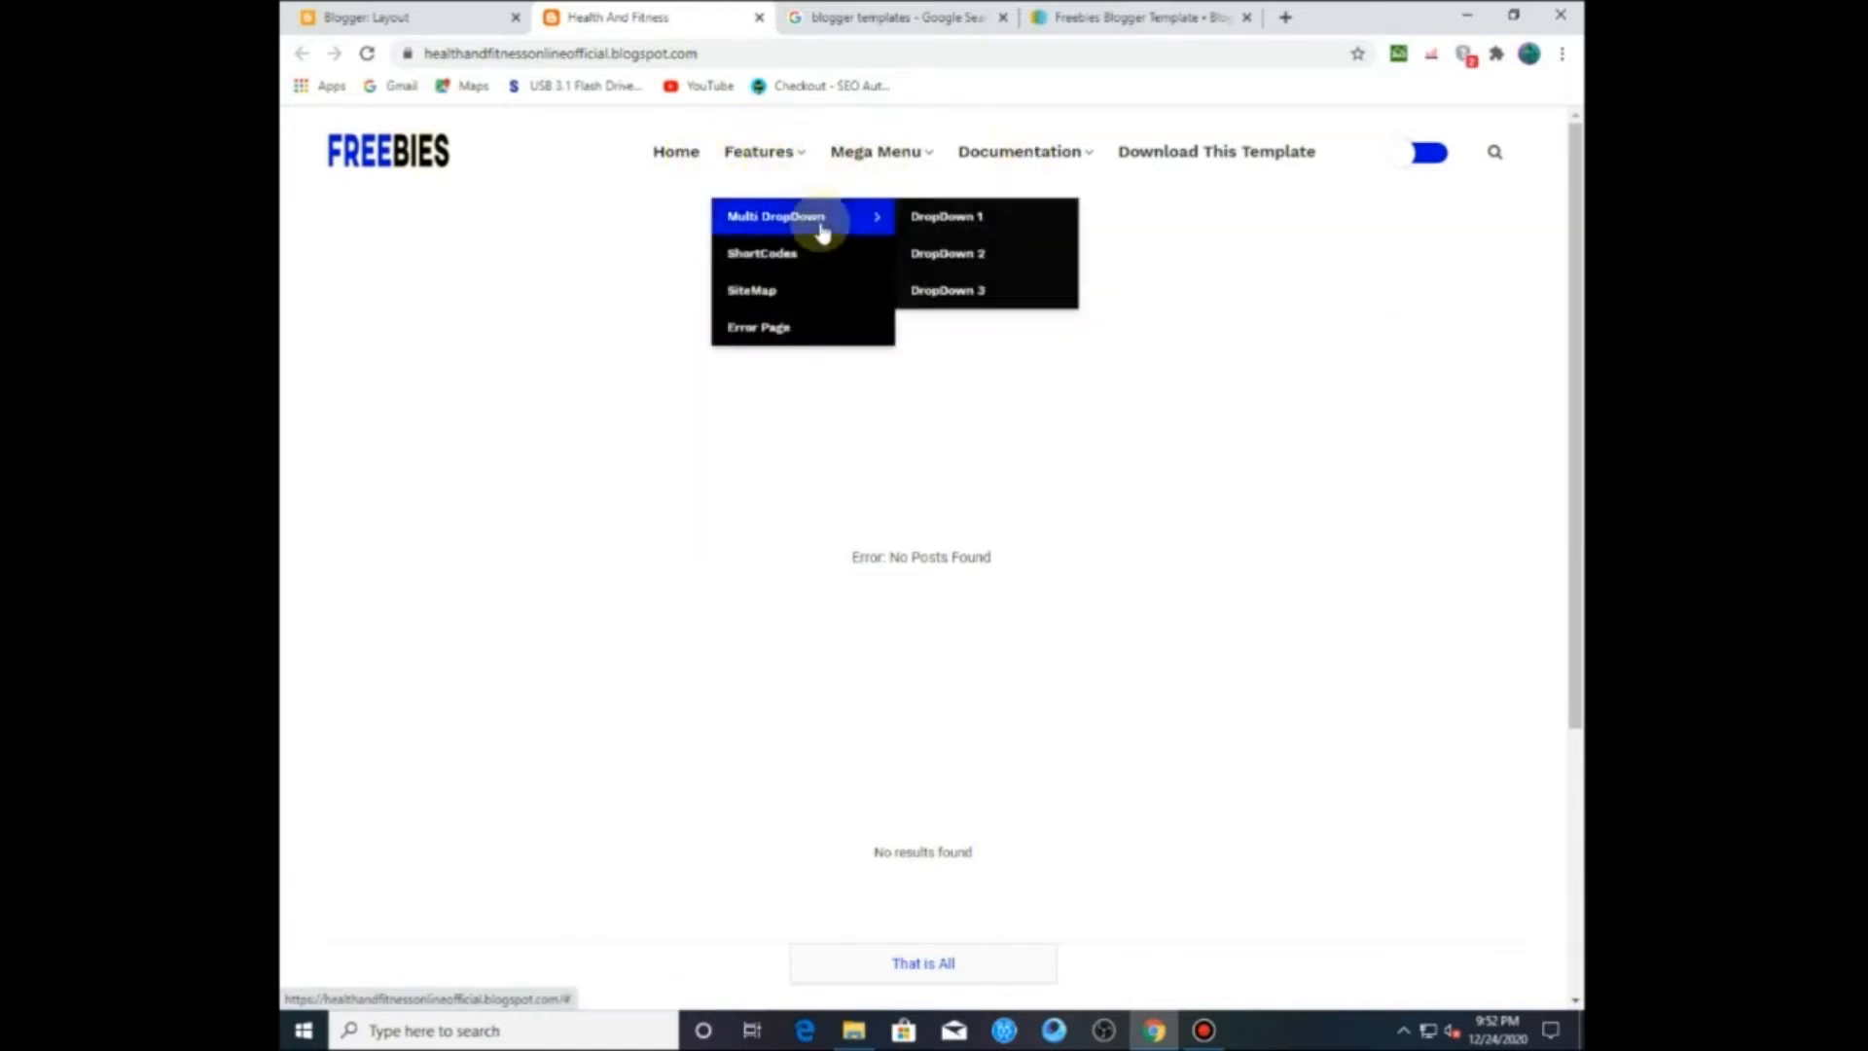
mouse_move(883, 164)
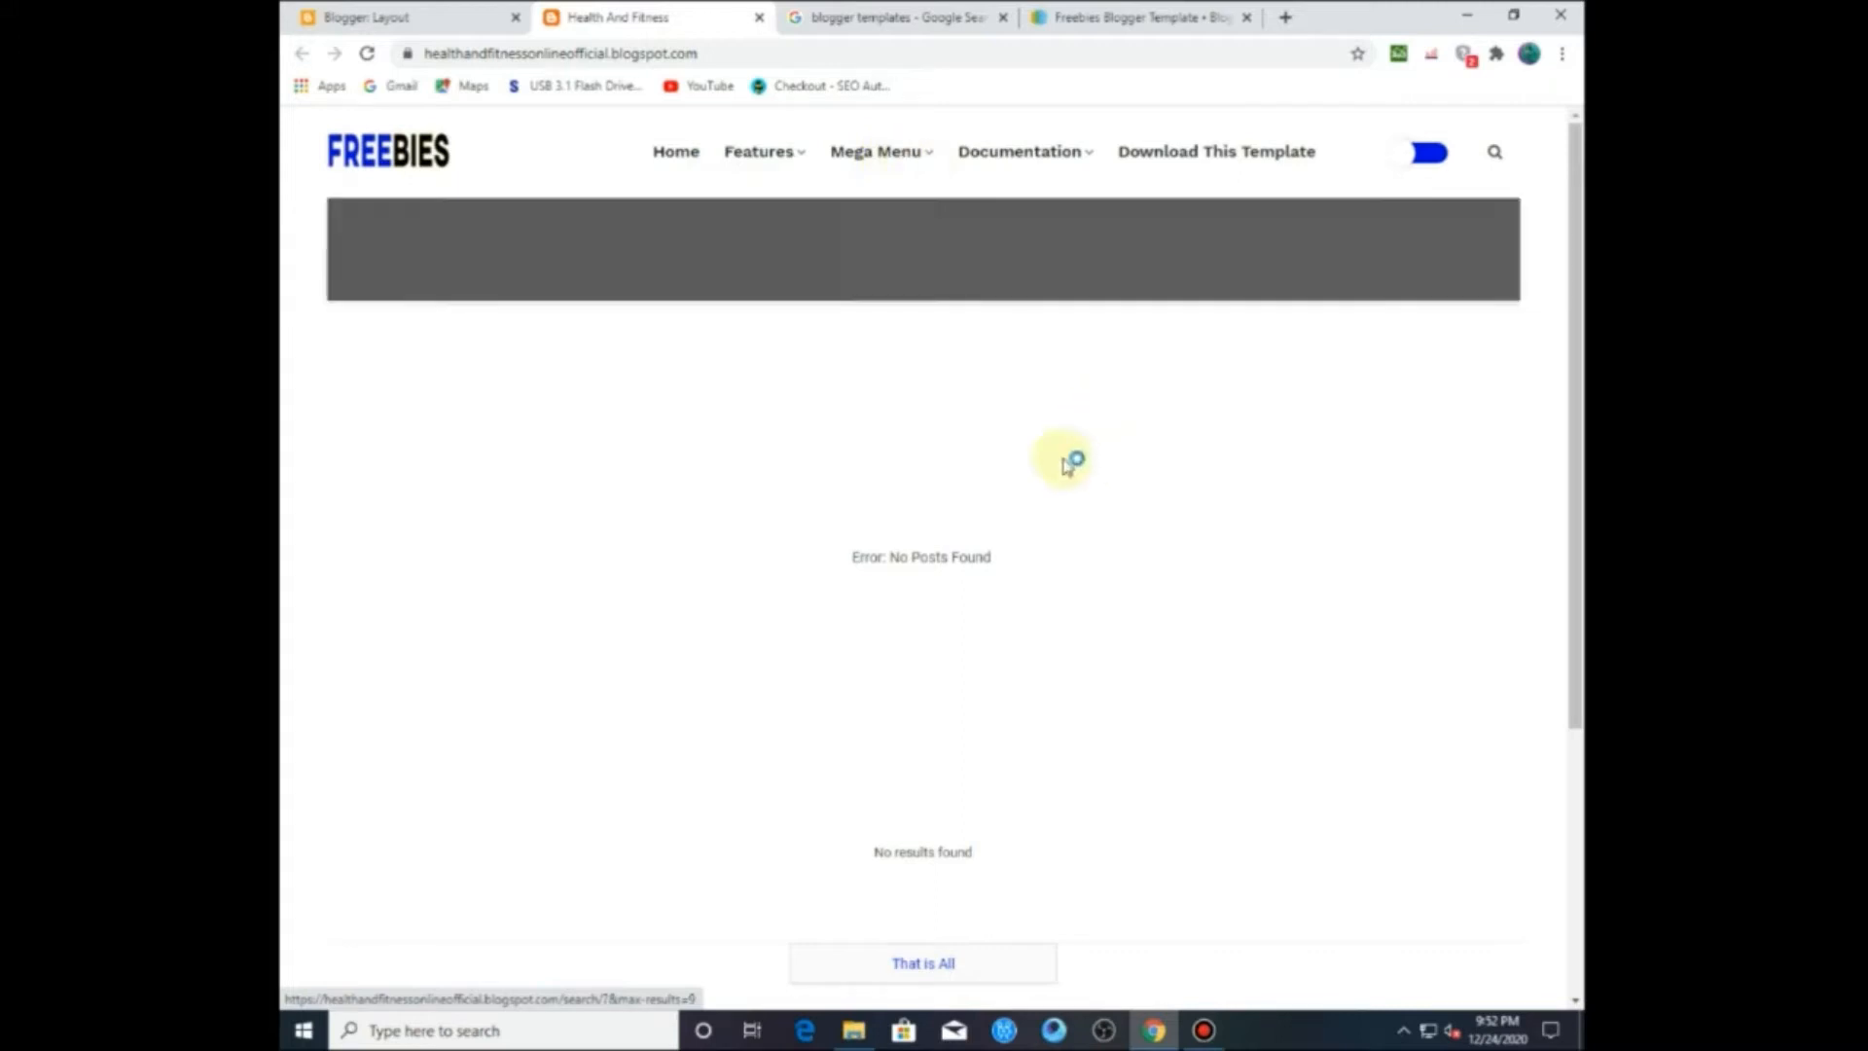
click(412, 19)
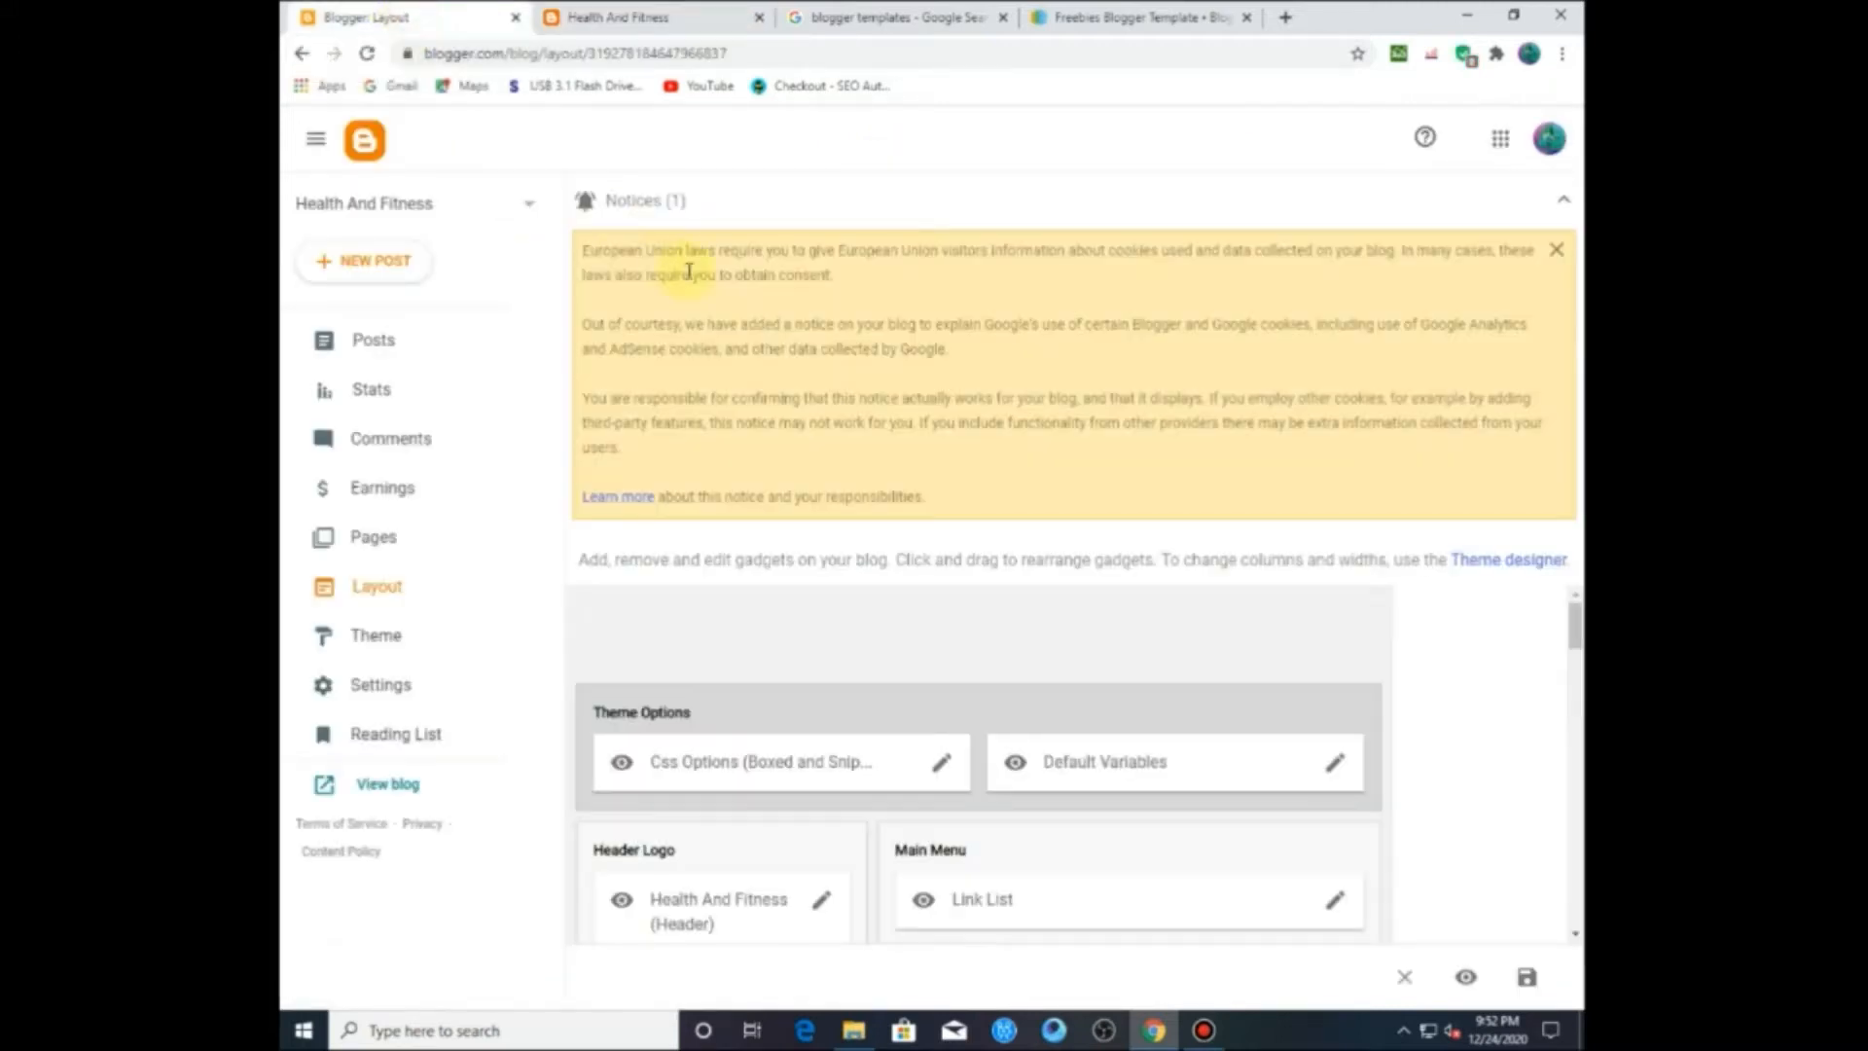
scroll(879, 693, down, 3)
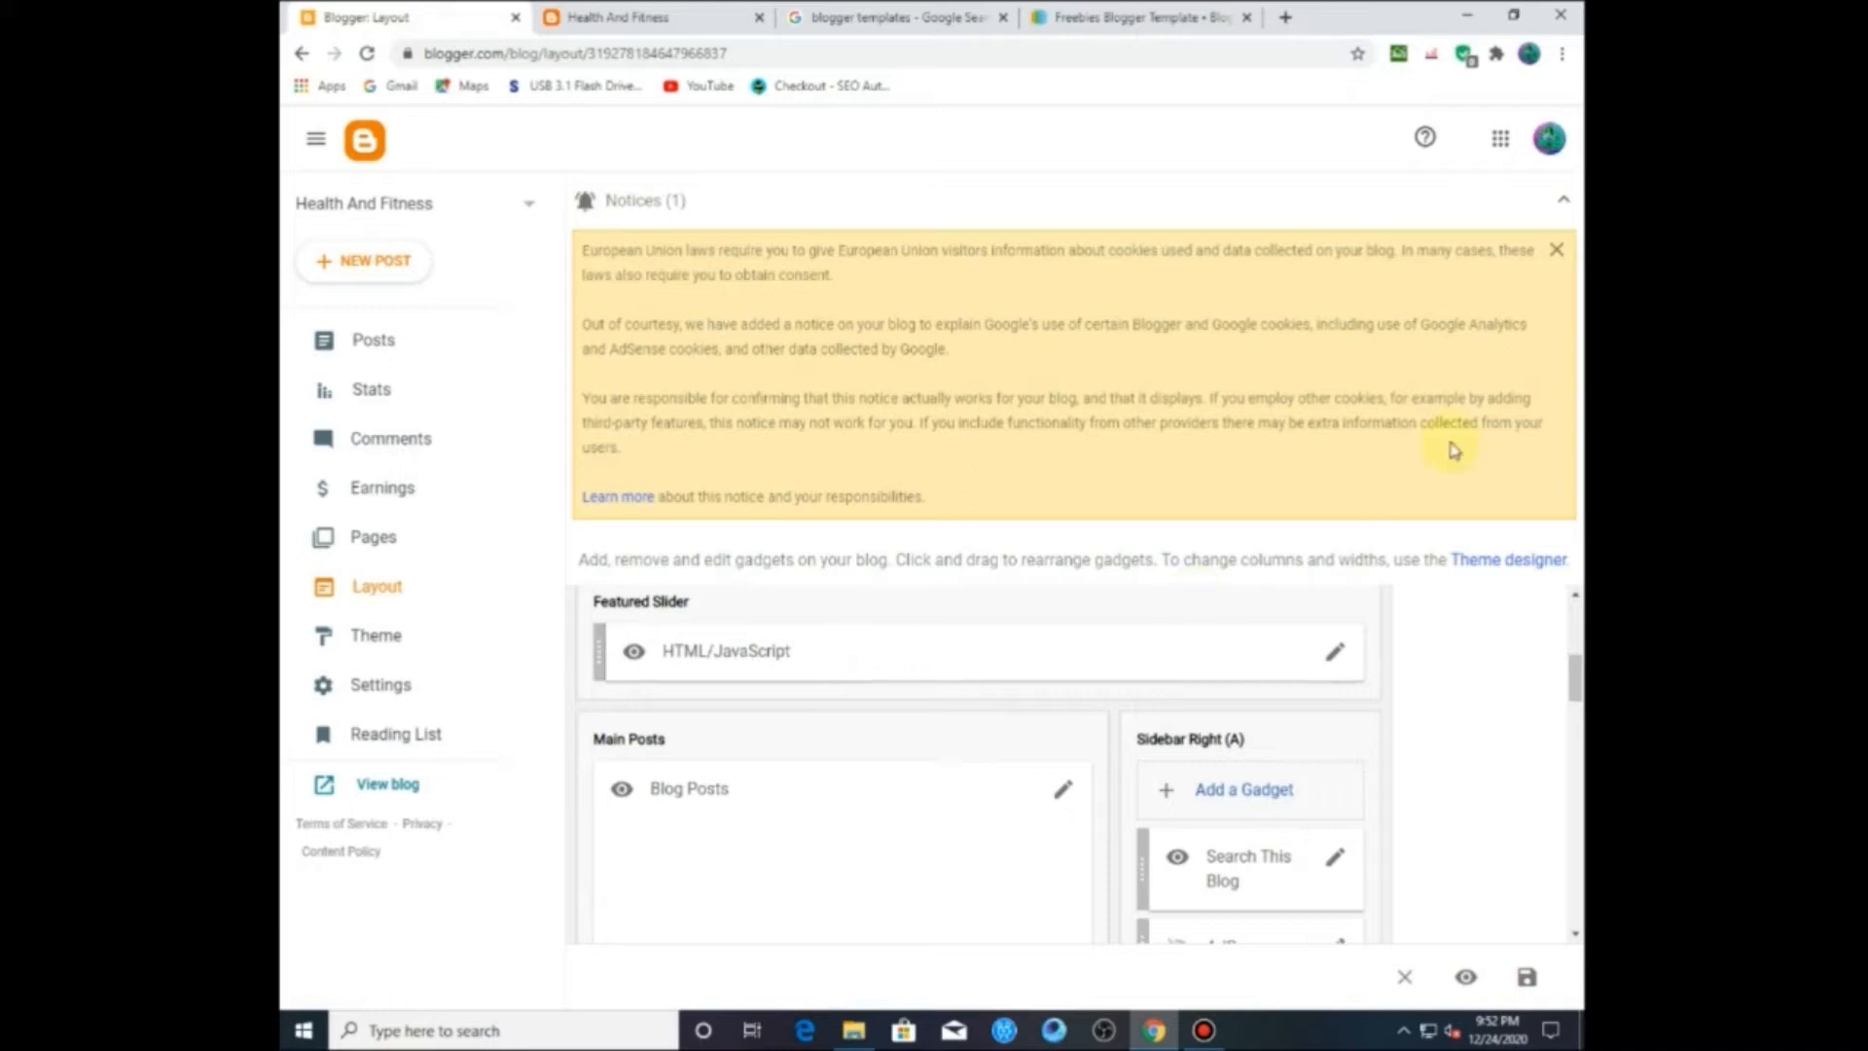
scroll(1503, 623, down, 5)
scroll(1362, 672, up, 4)
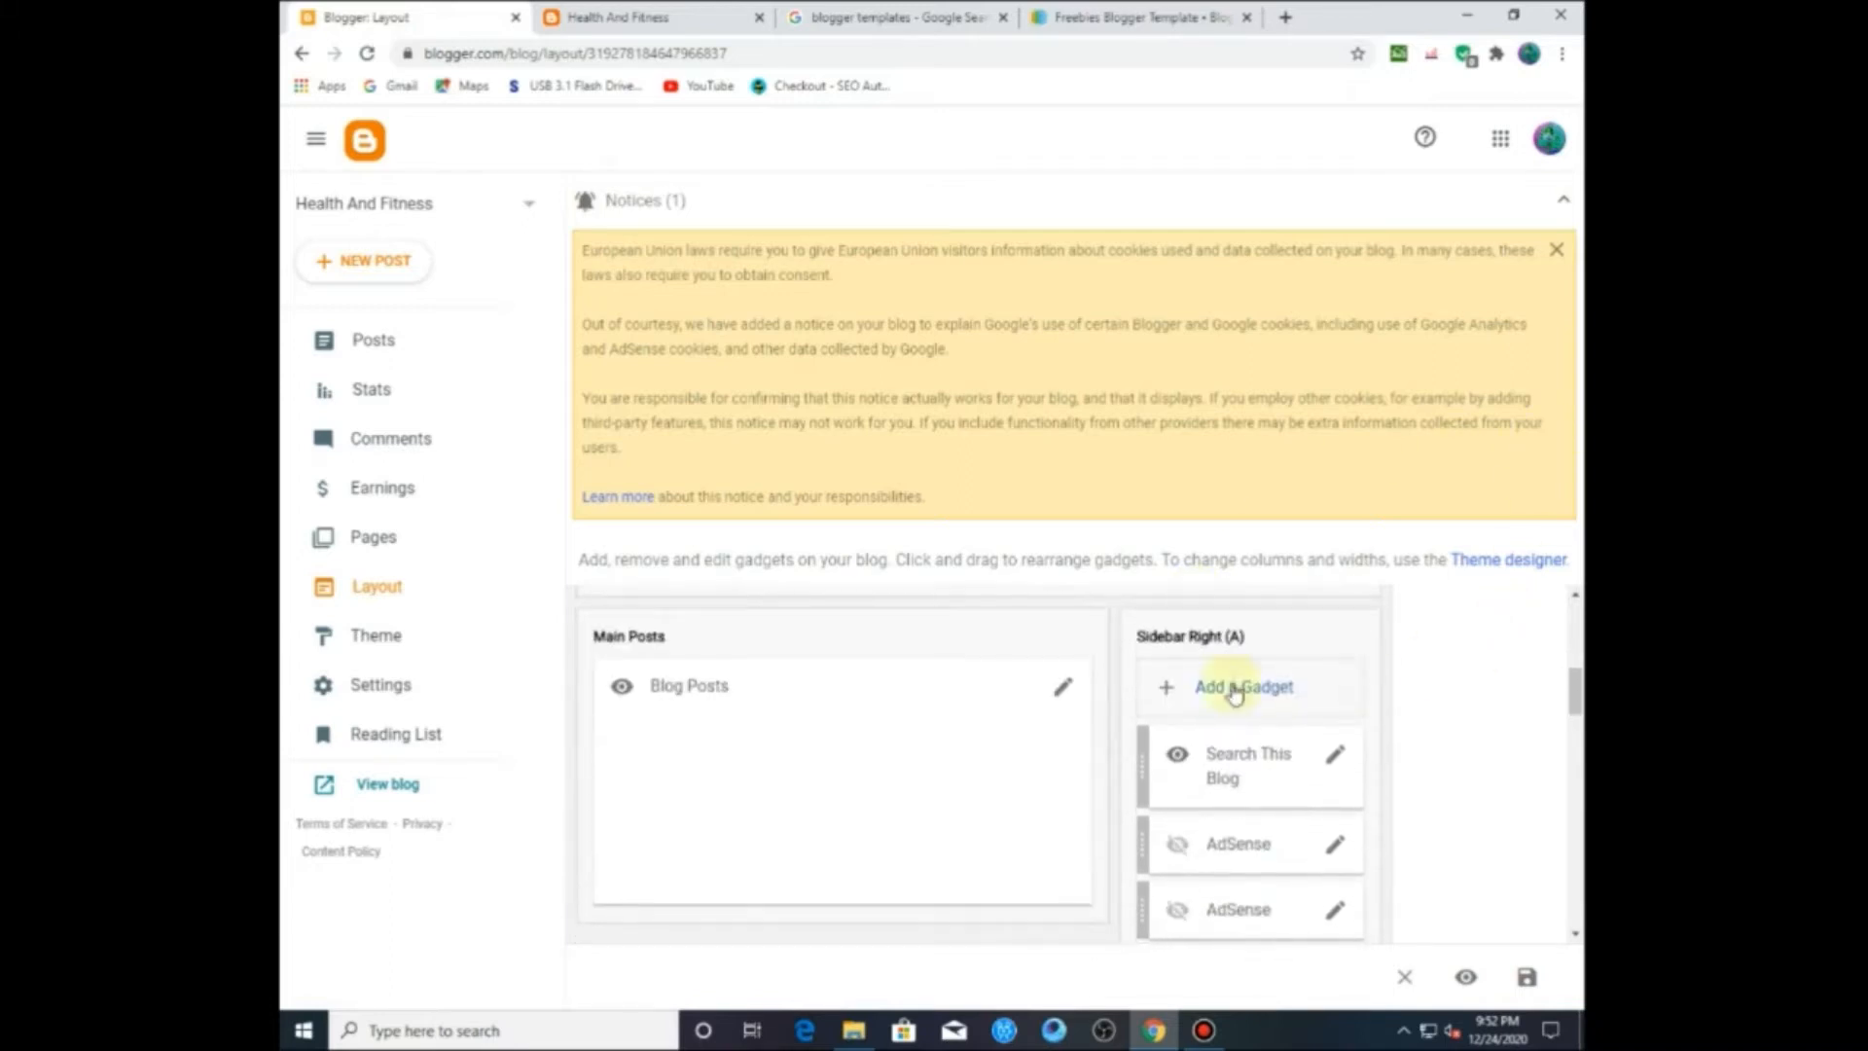
scroll(896, 689, down, 4)
scroll(896, 689, up, 7)
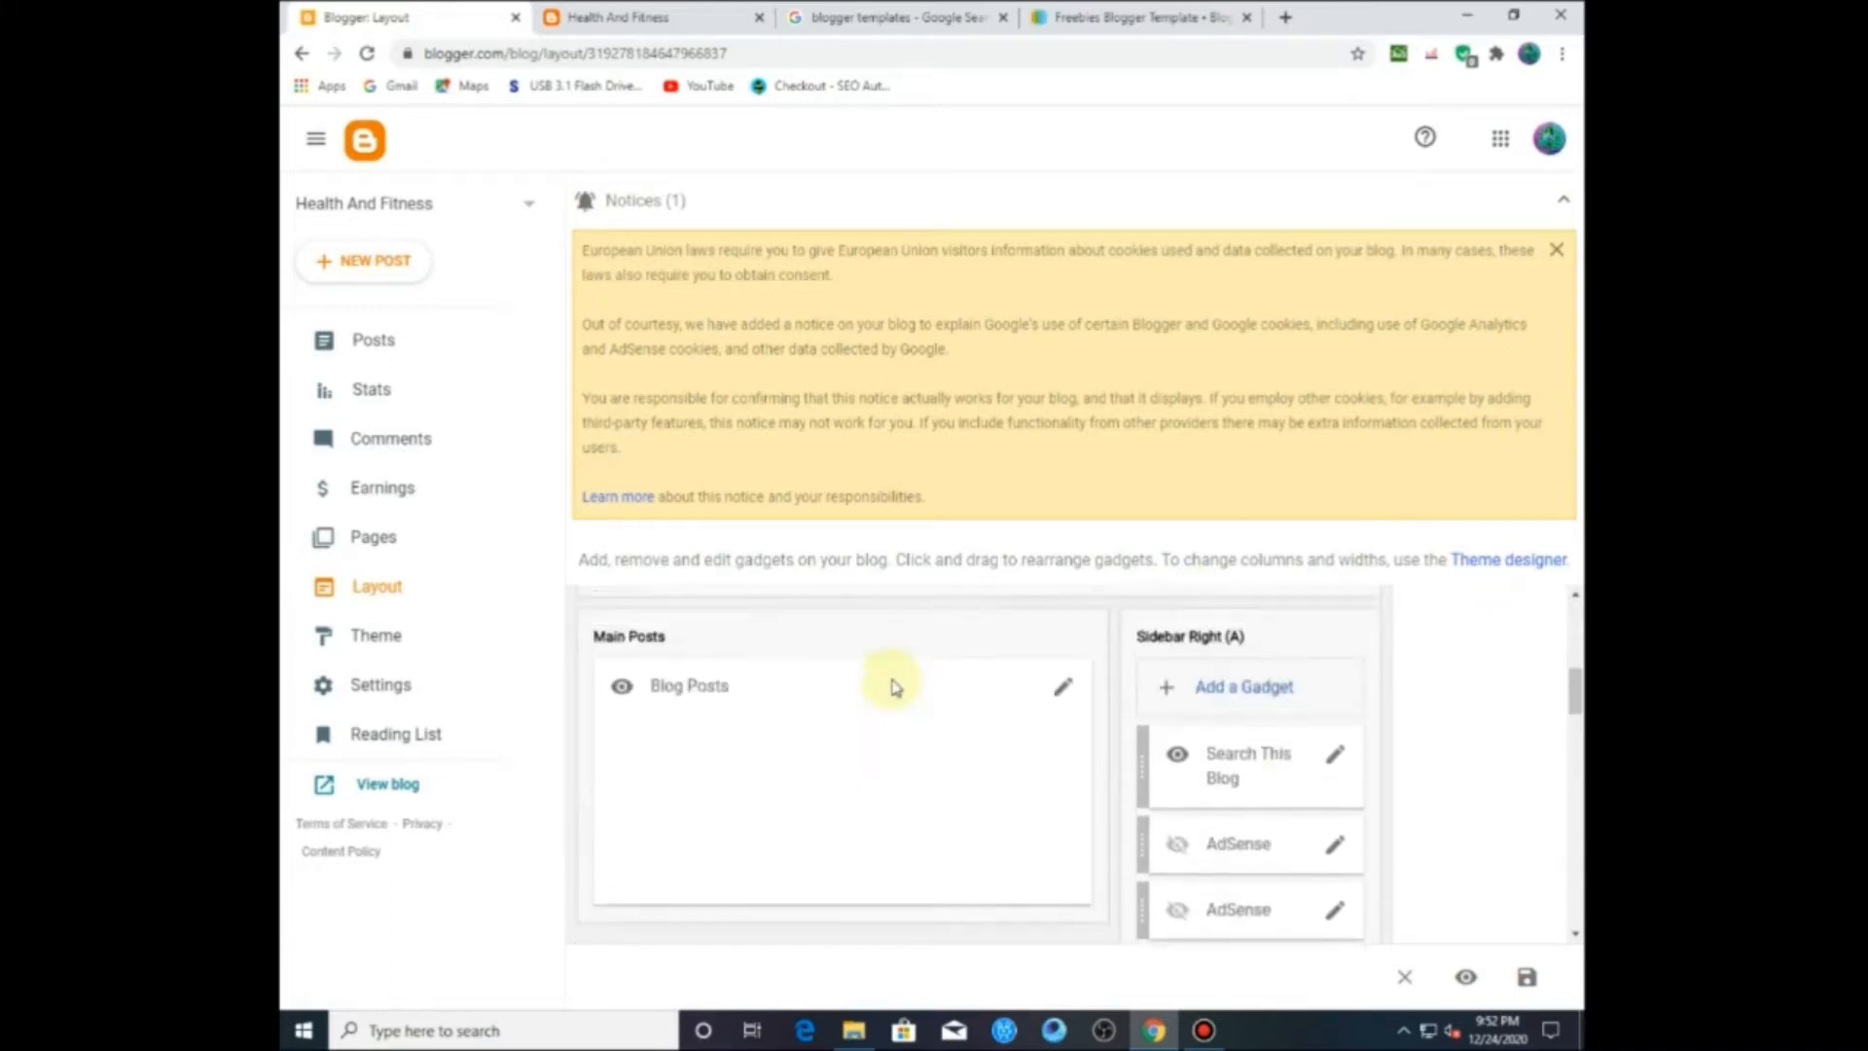
scroll(905, 730, up, 1)
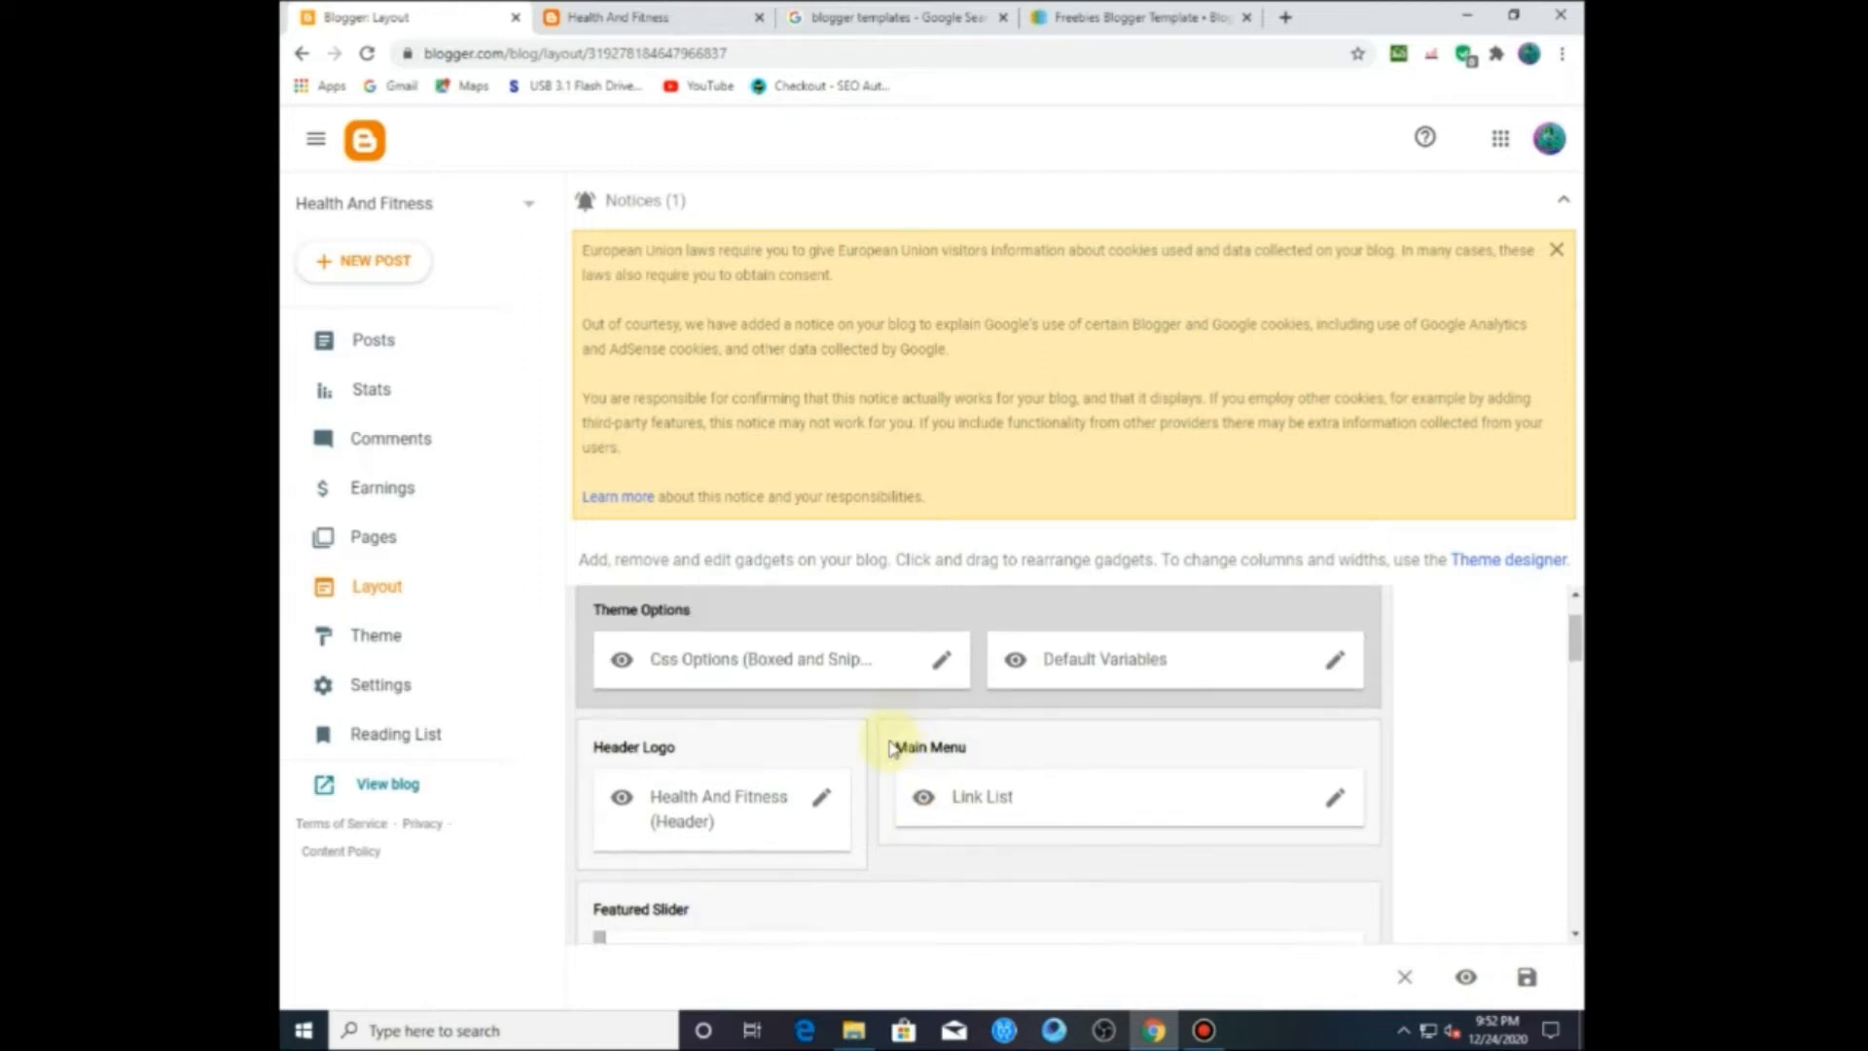
scroll(1010, 763, up, 1)
scroll(1022, 763, down, 1)
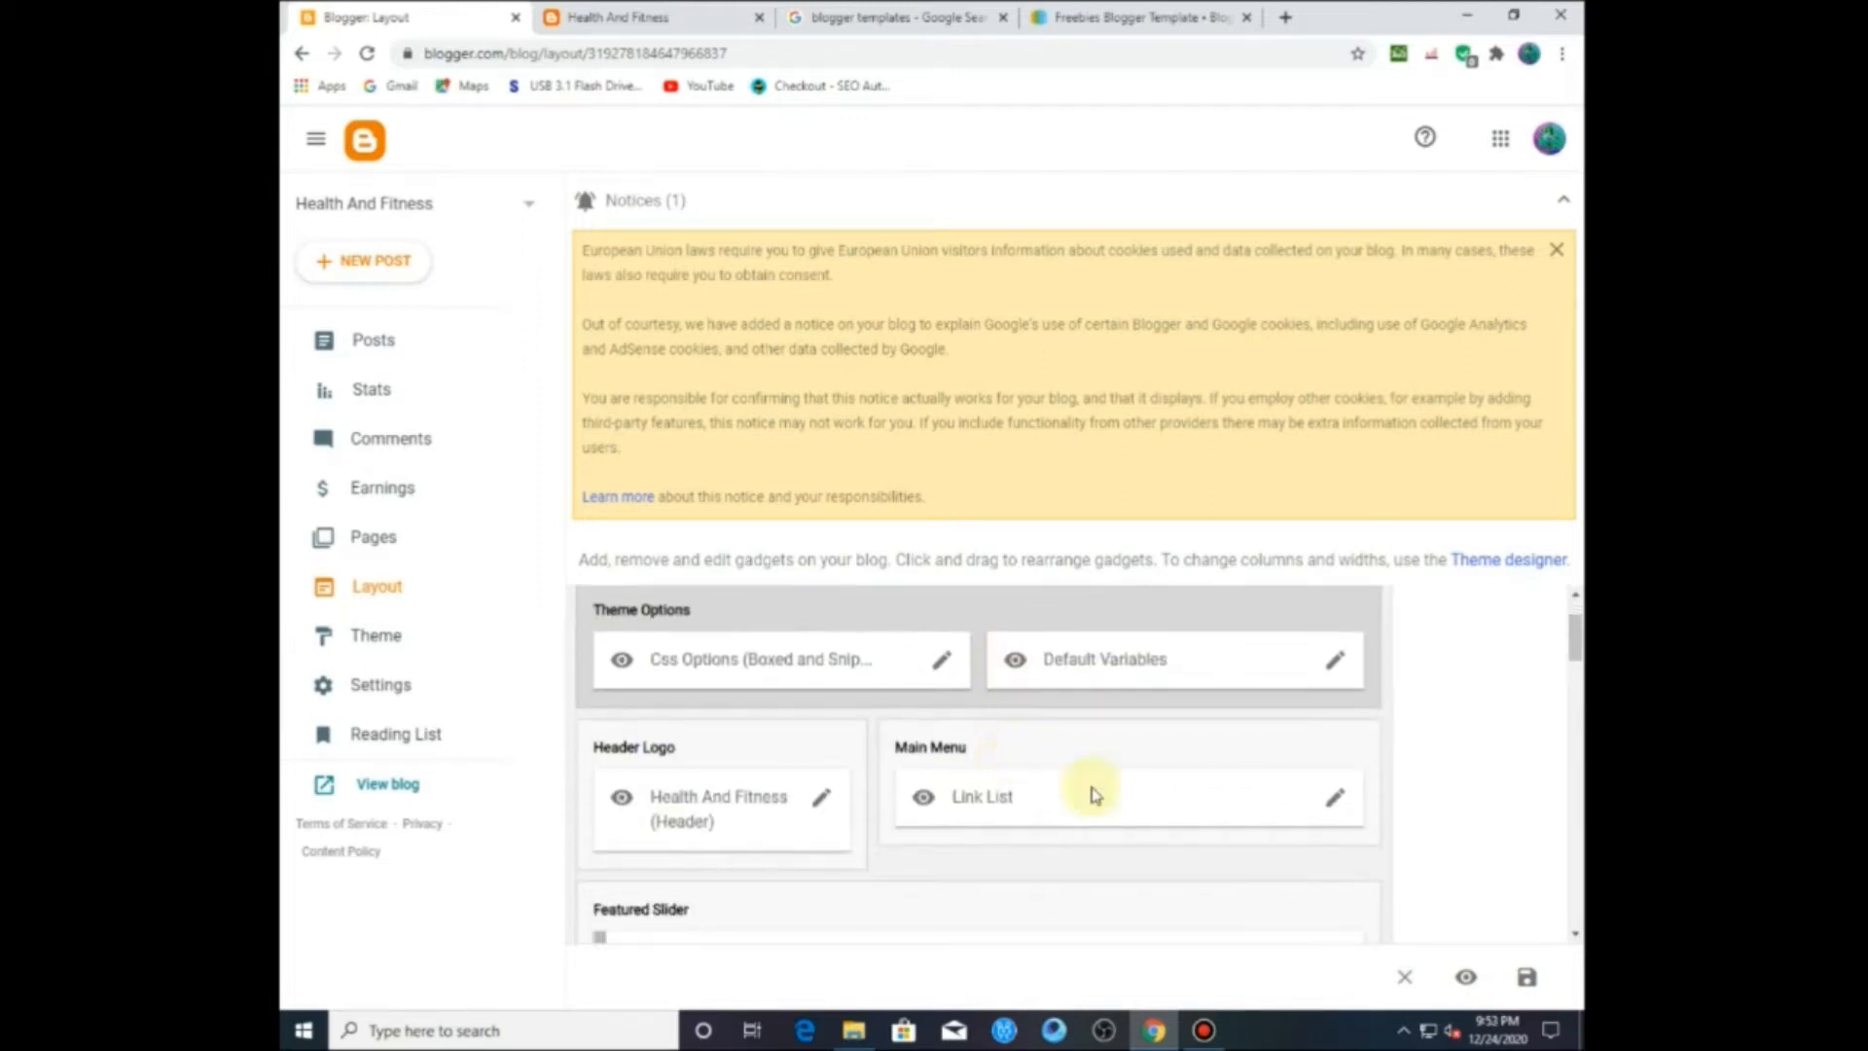
Step: Open the Main Menu Link List settings and compare its links with the live blog menu
click(1336, 801)
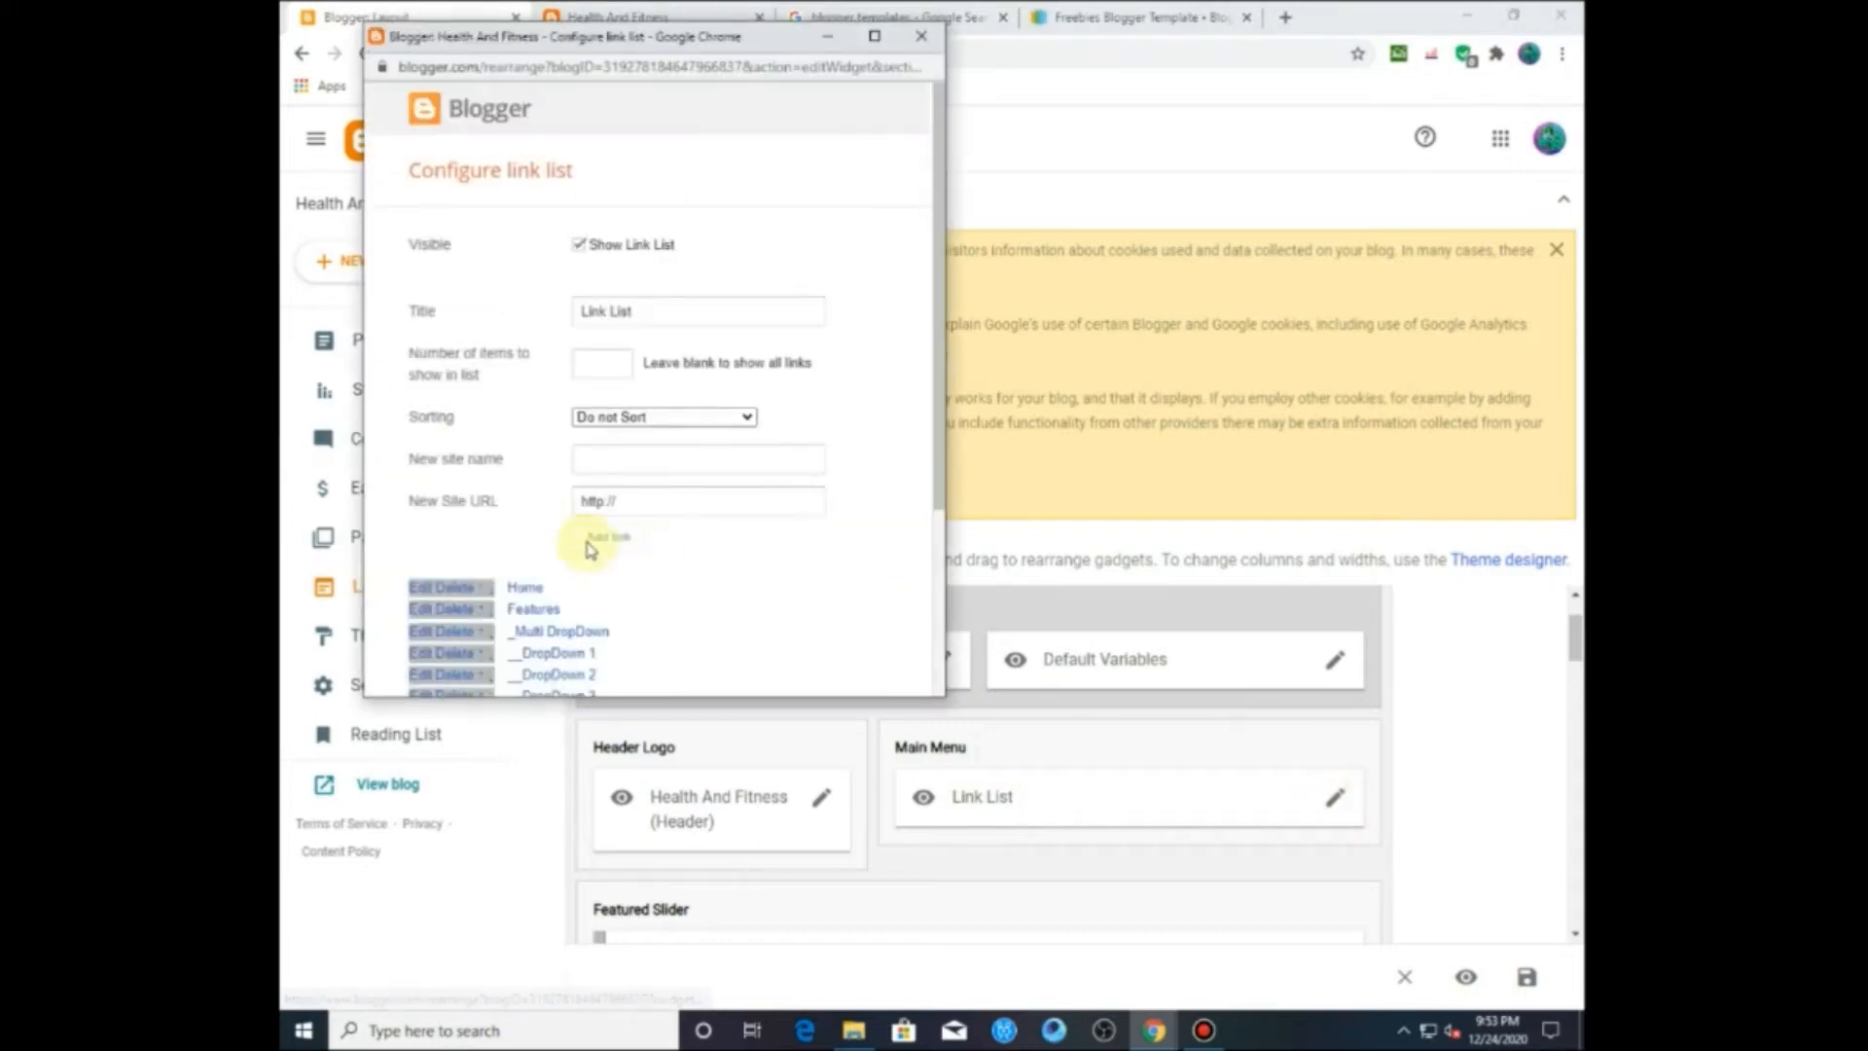
scroll(589, 548, down, 3)
scroll(589, 548, down, 1)
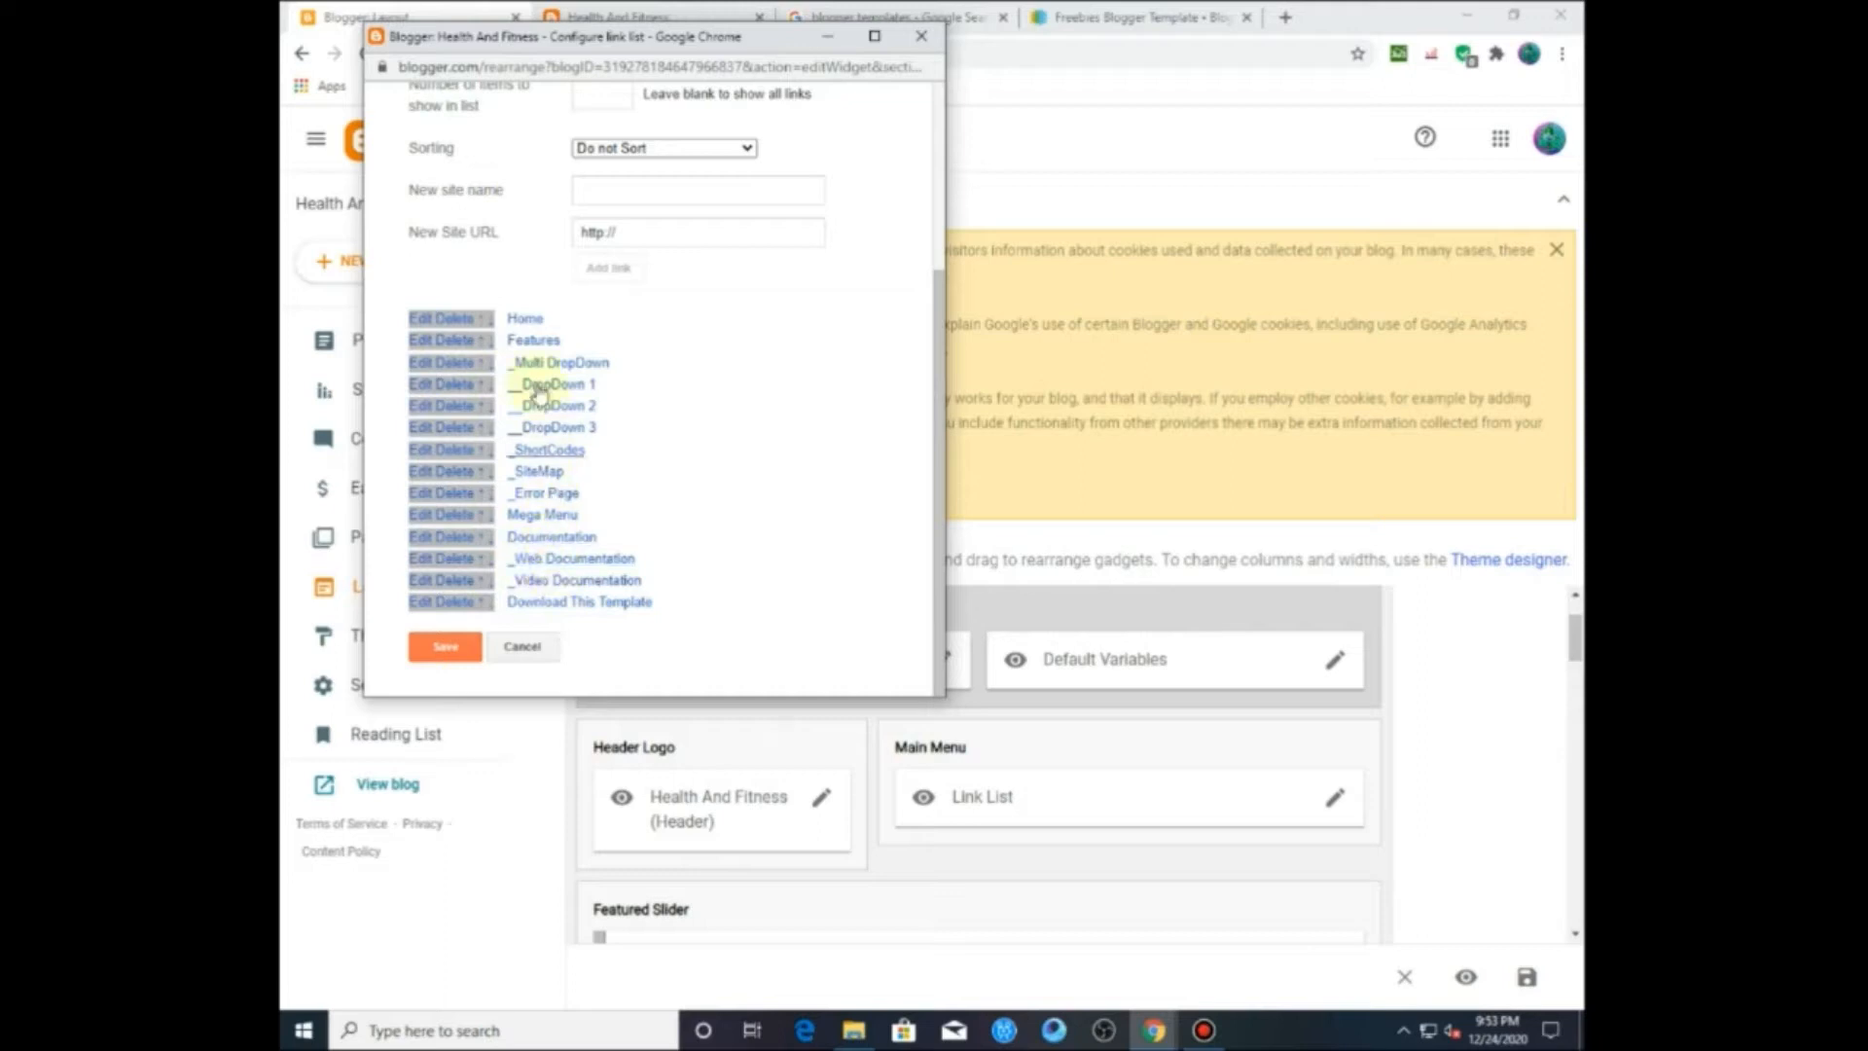
click(613, 12)
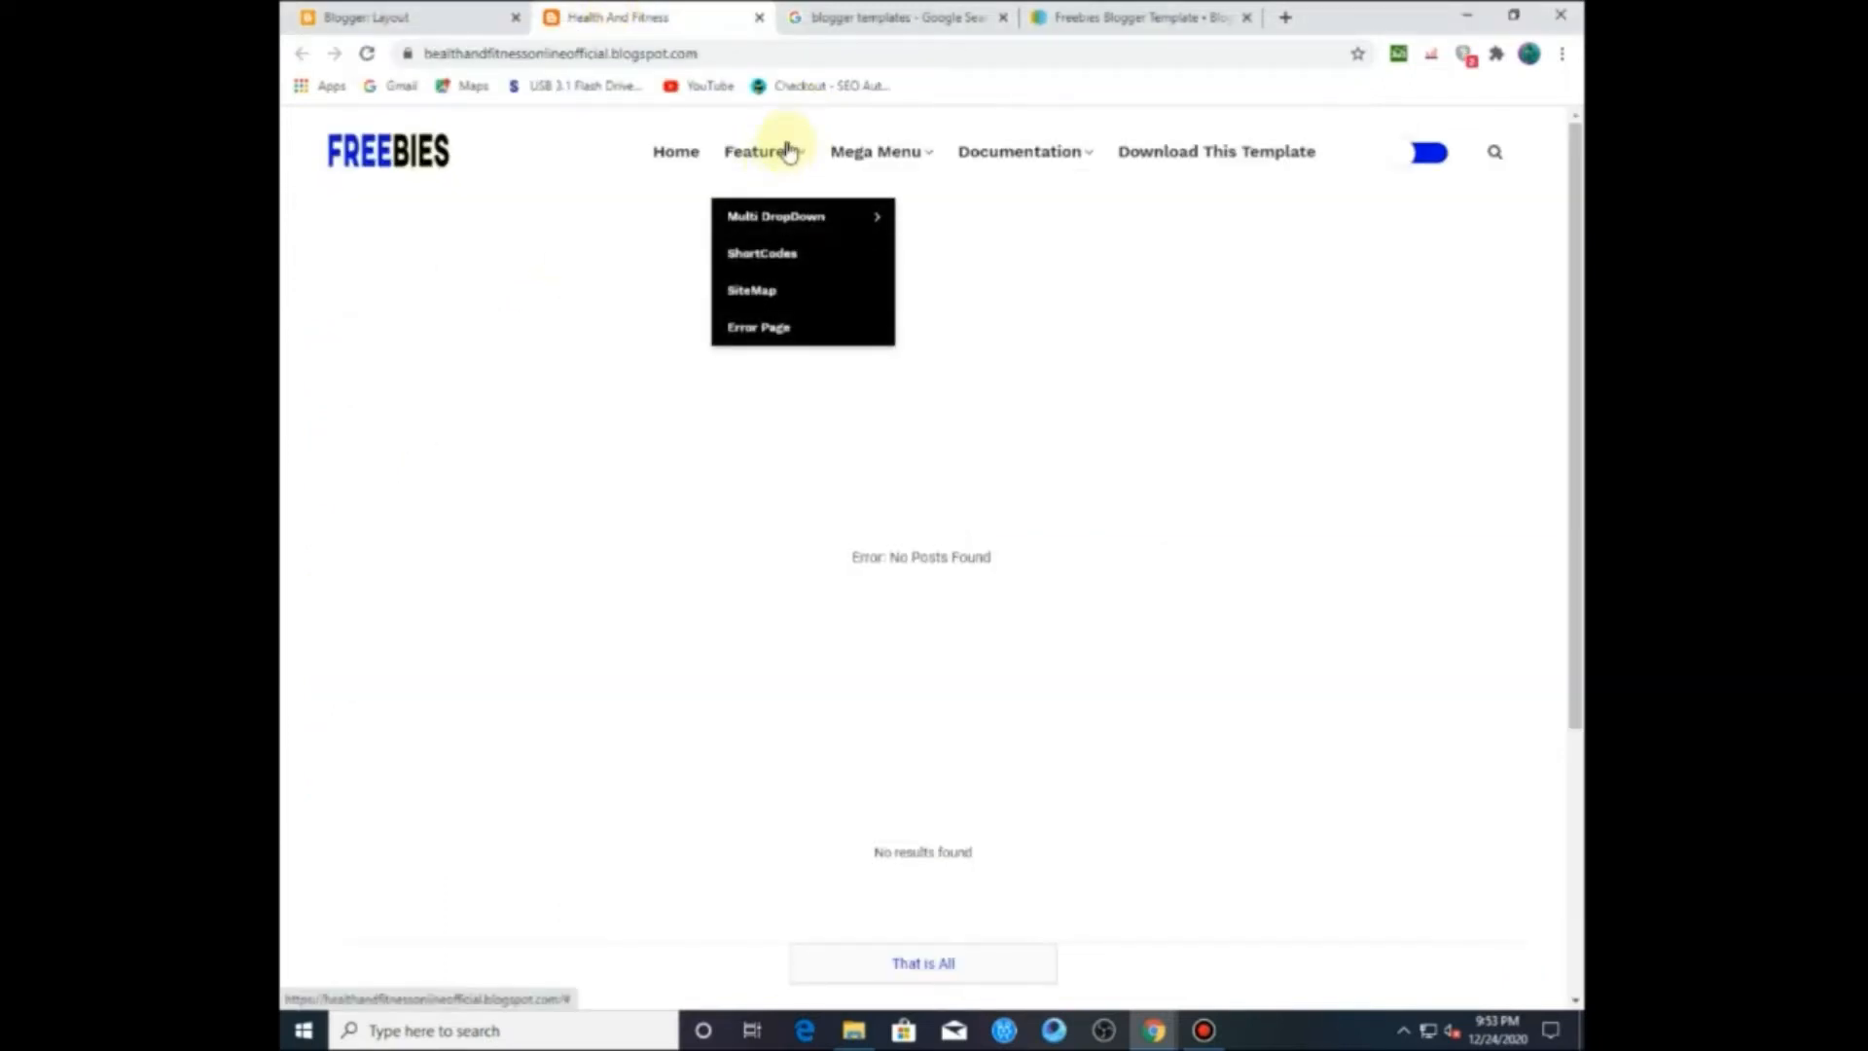
click(399, 16)
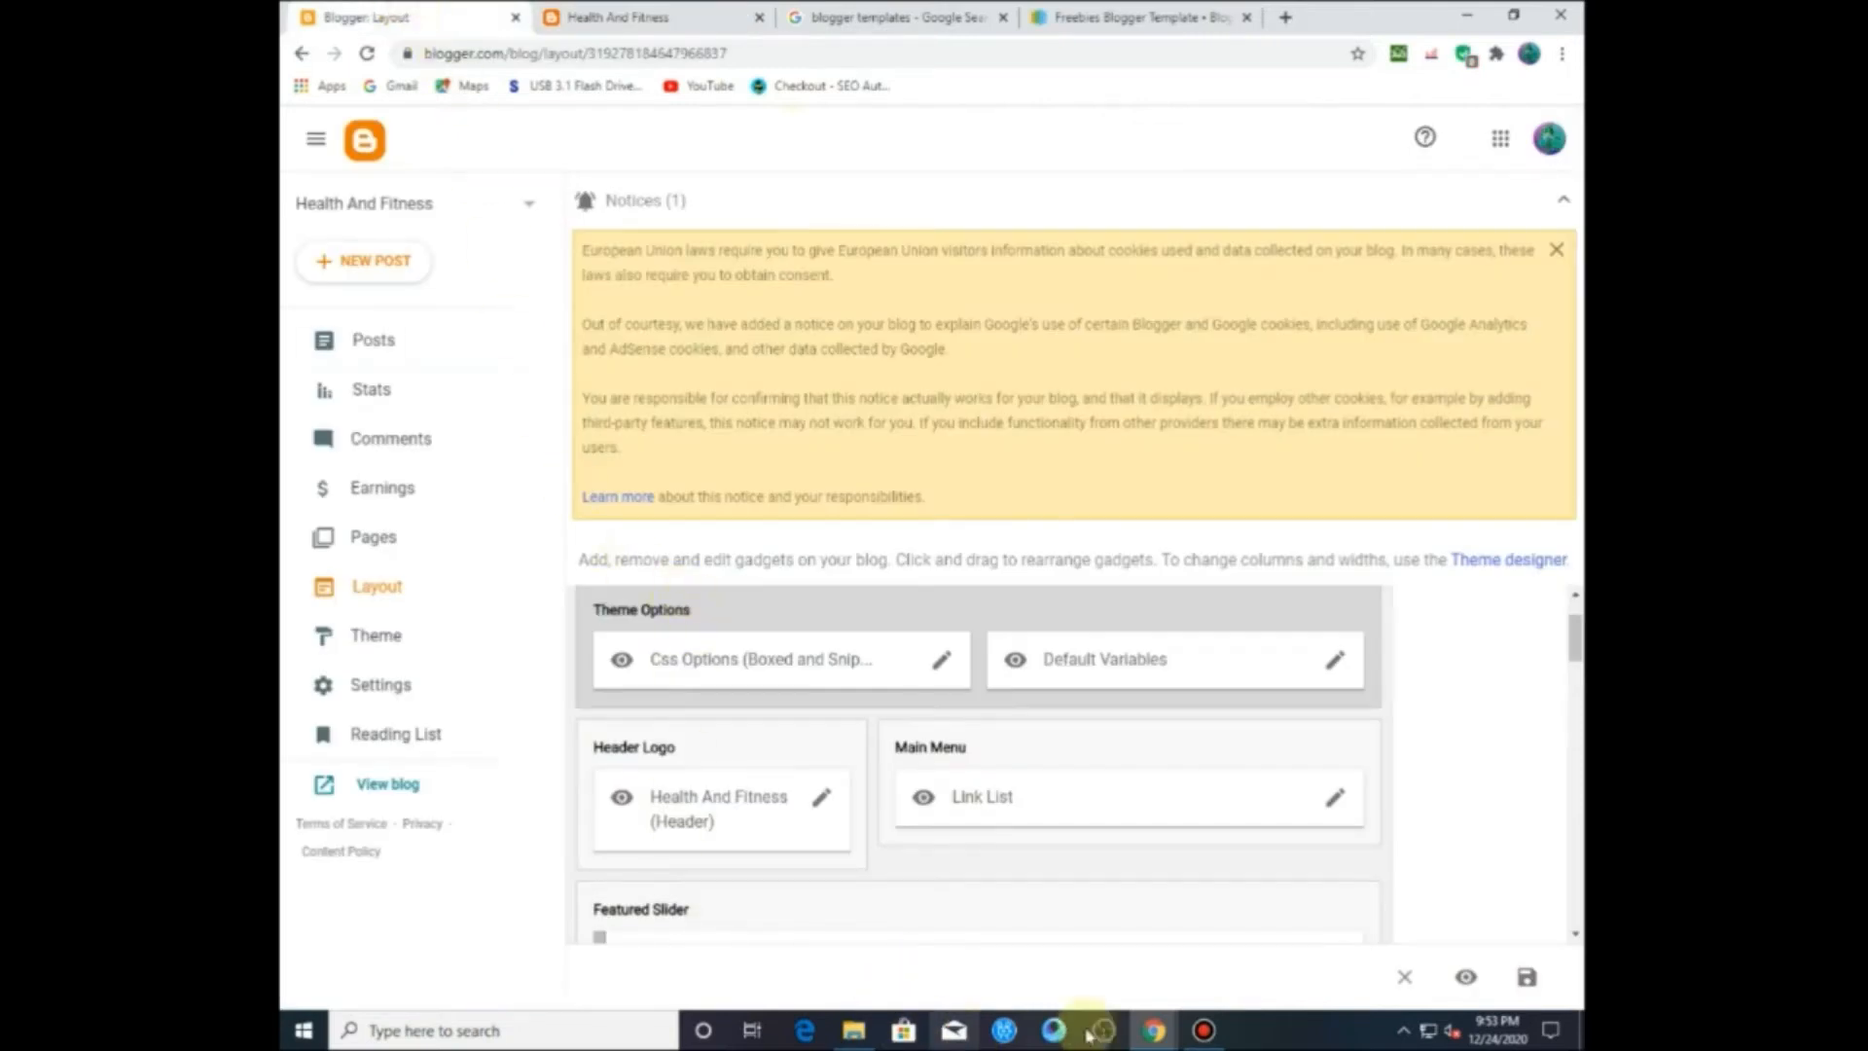
mouse_move(1155, 1030)
click(1256, 951)
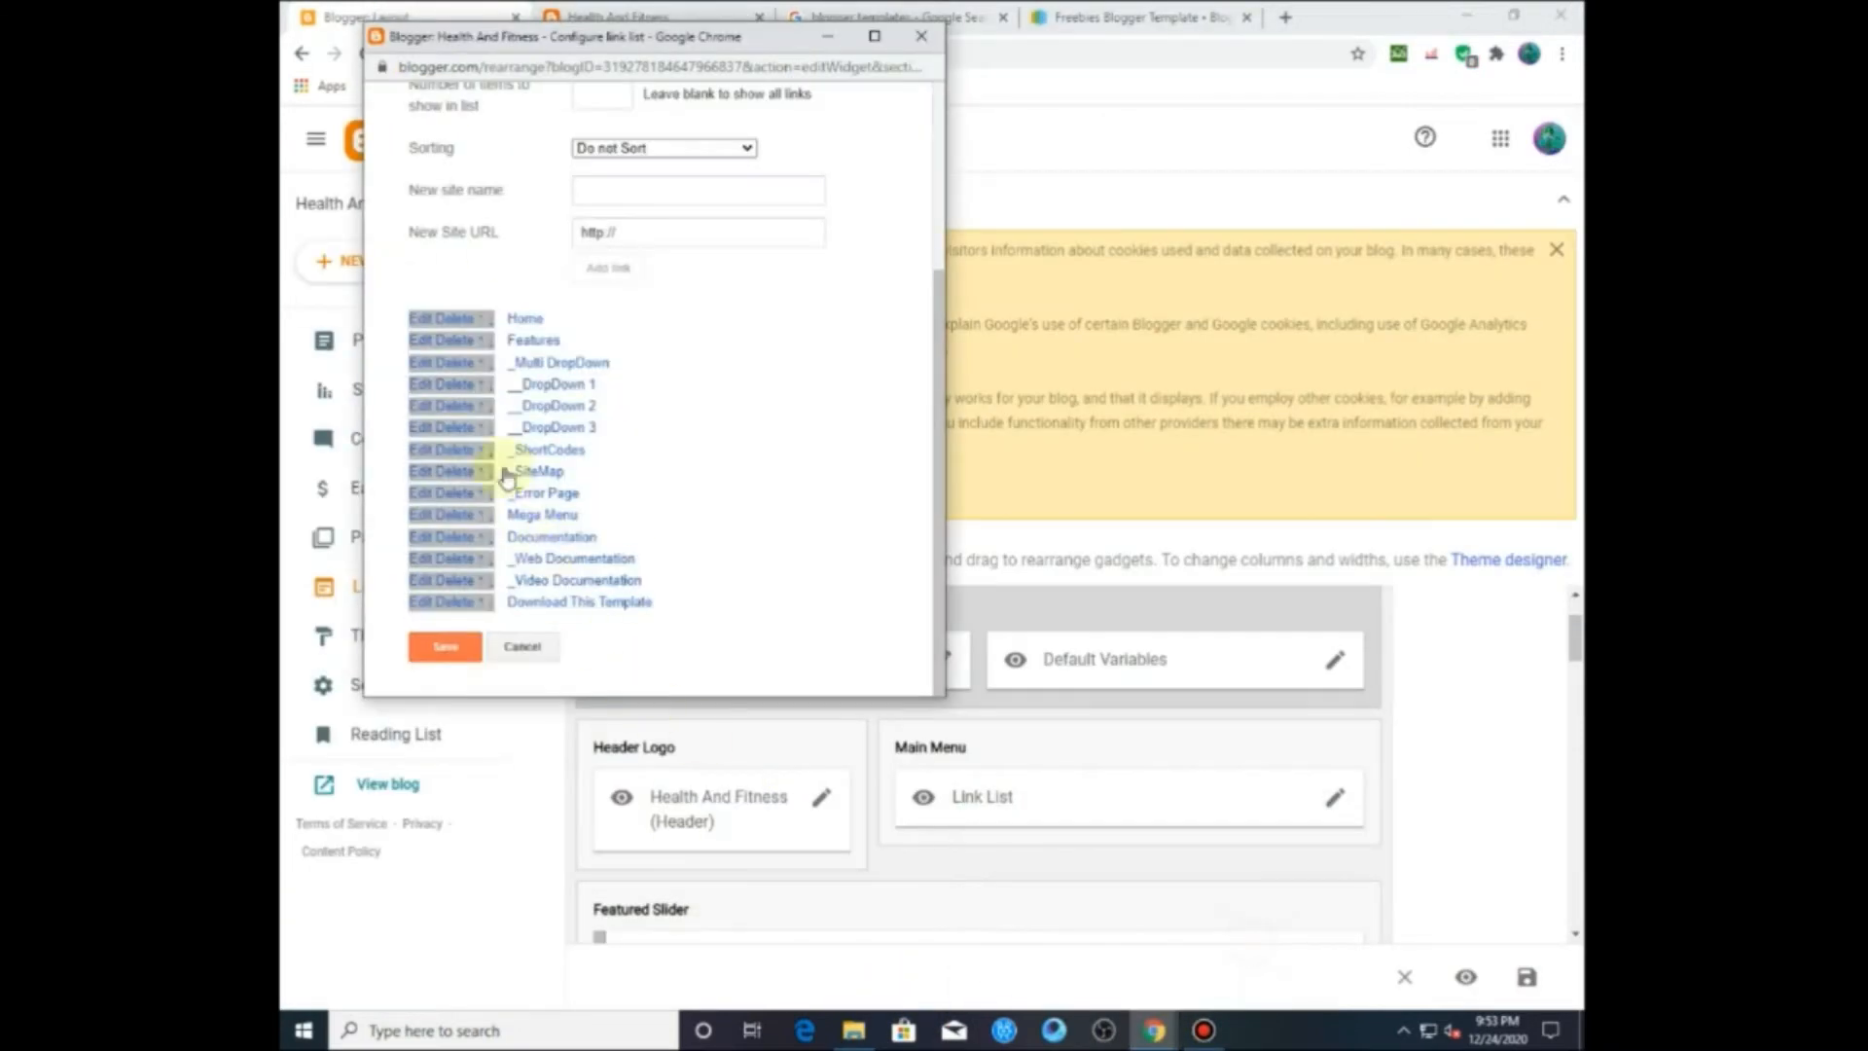
Step: Delete the Features, _ShortCodes and _SiteMap links from the menu
click(455, 343)
scroll(563, 571, down, 3)
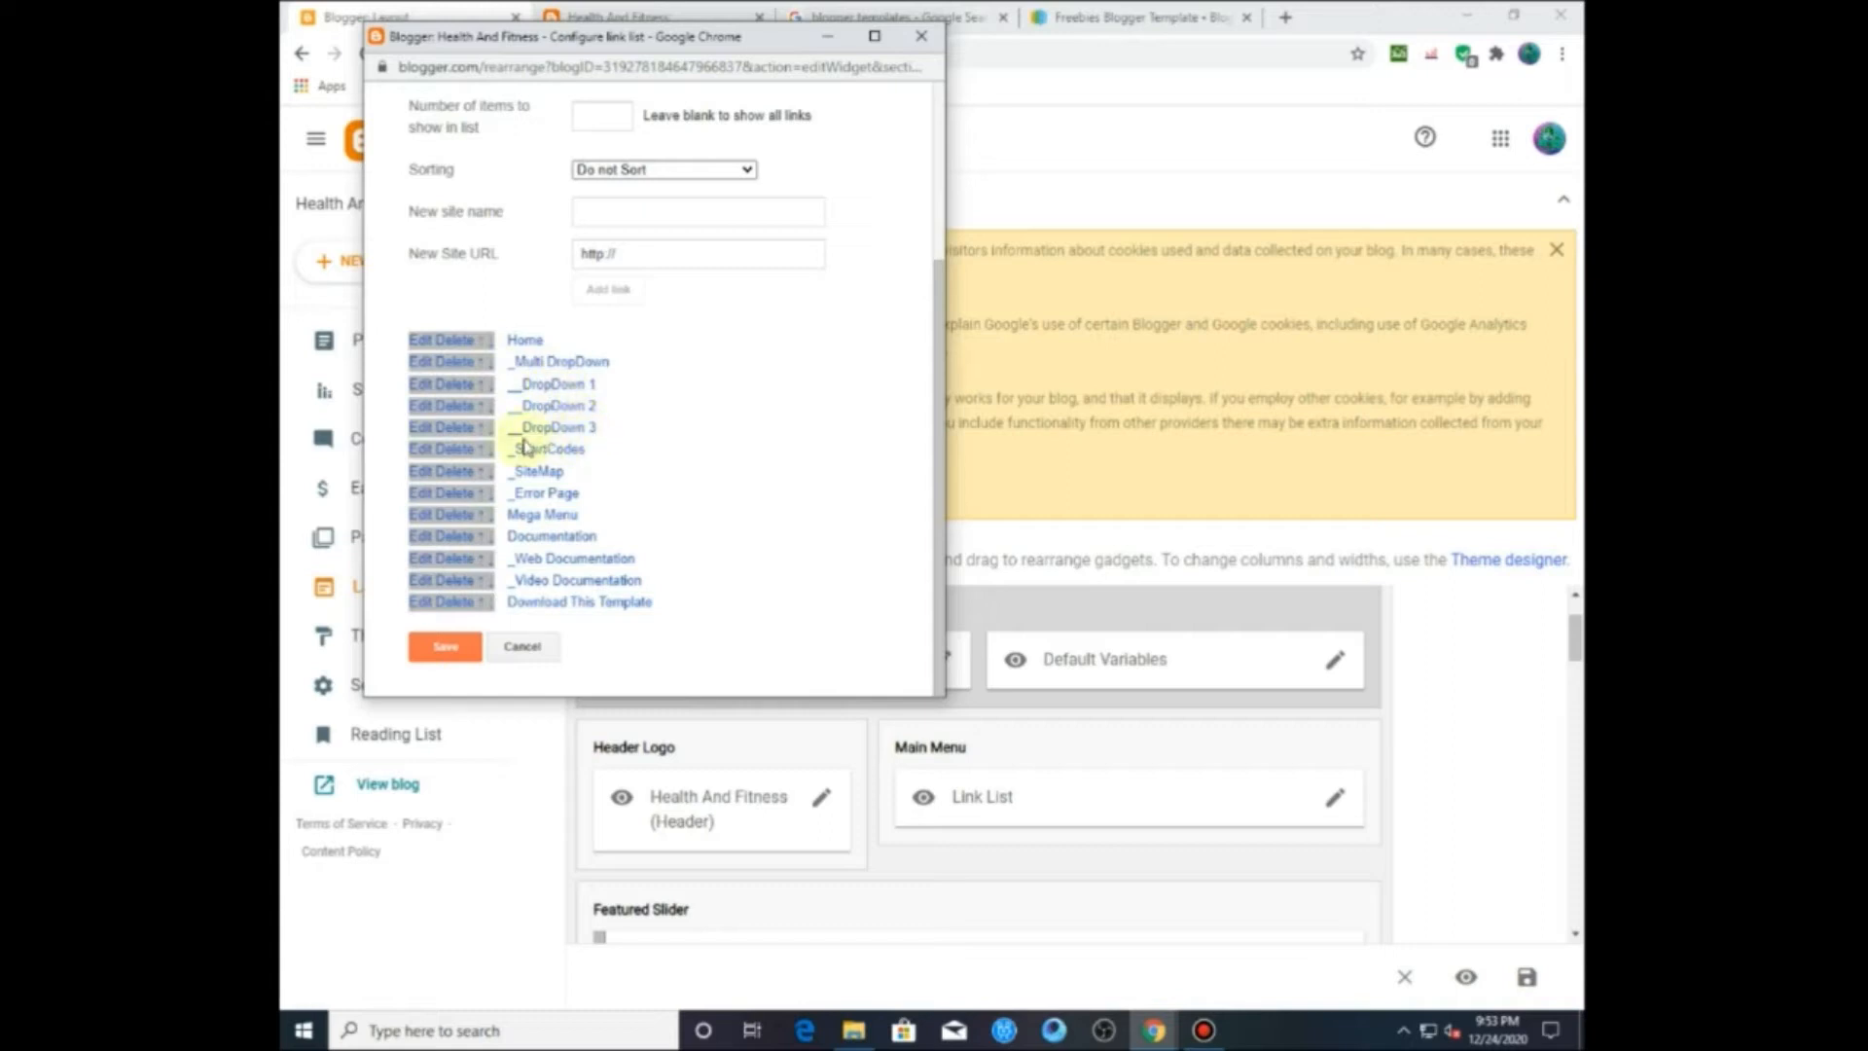
click(453, 449)
scroll(480, 526, down, 2)
scroll(477, 525, down, 1)
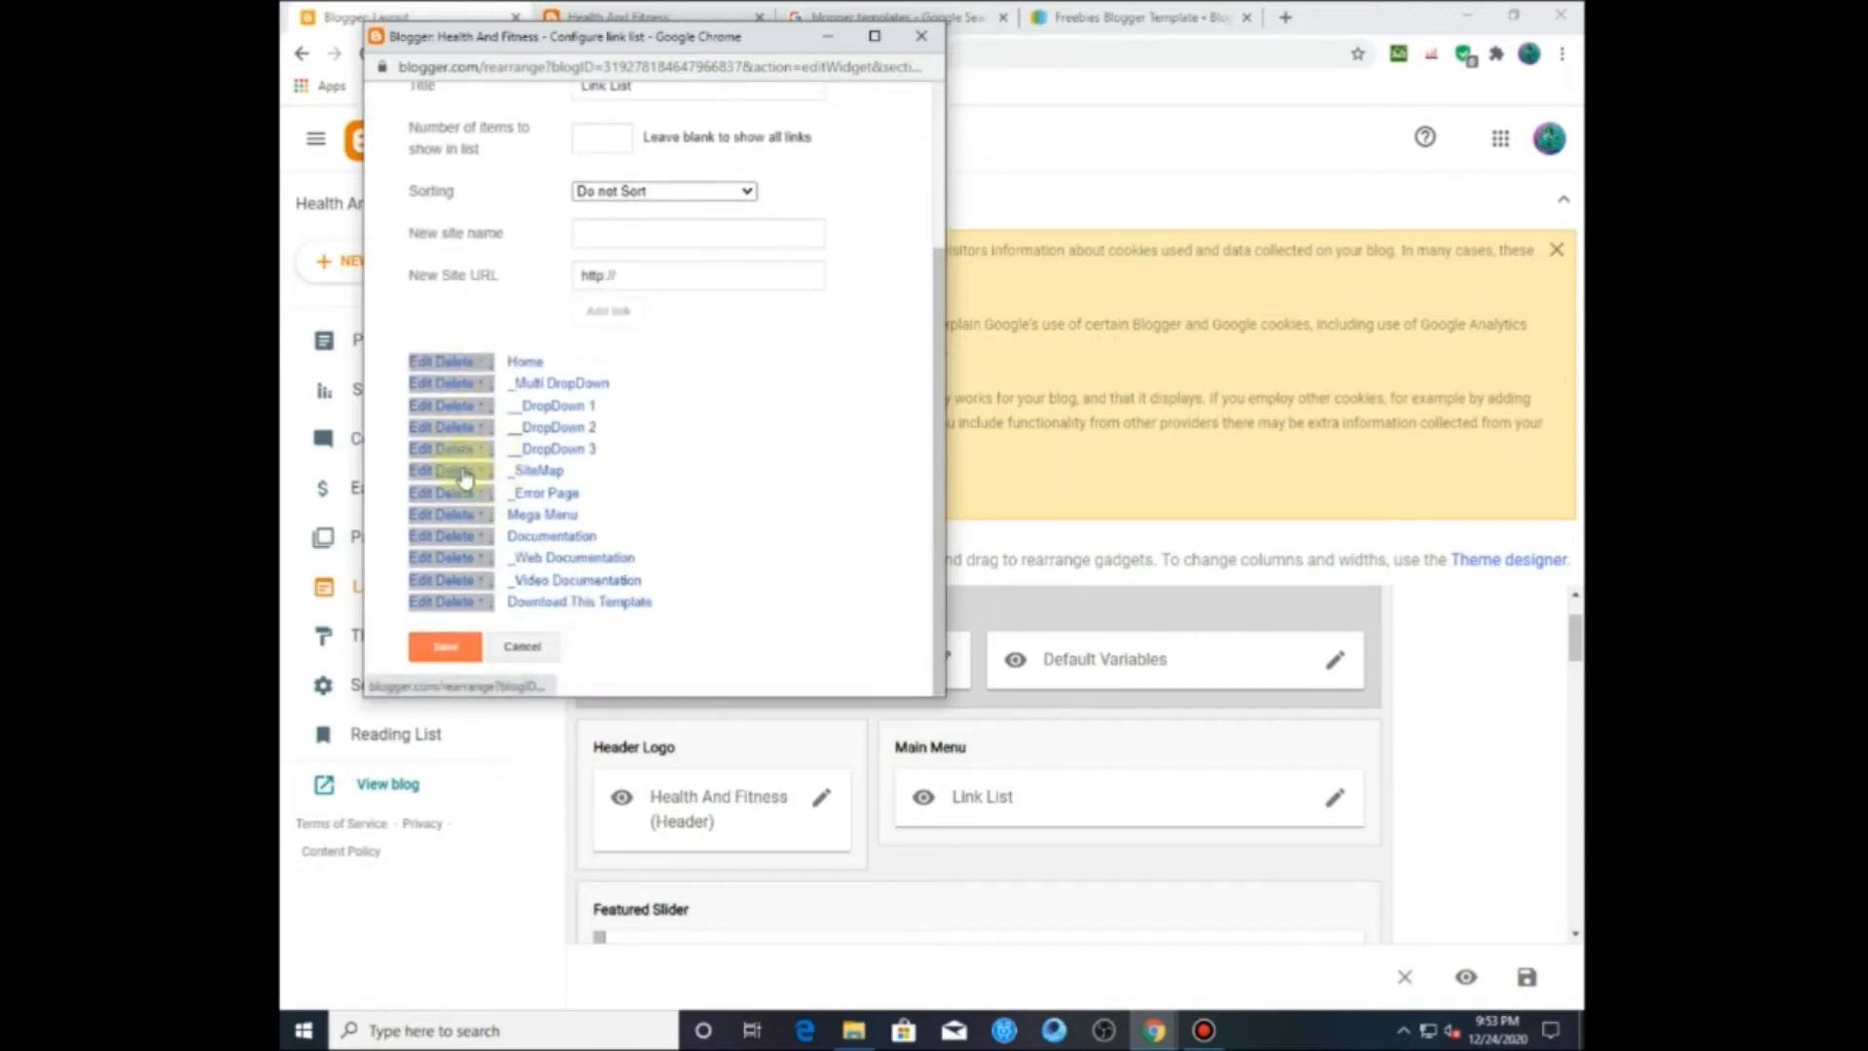
click(464, 472)
scroll(458, 467, down, 3)
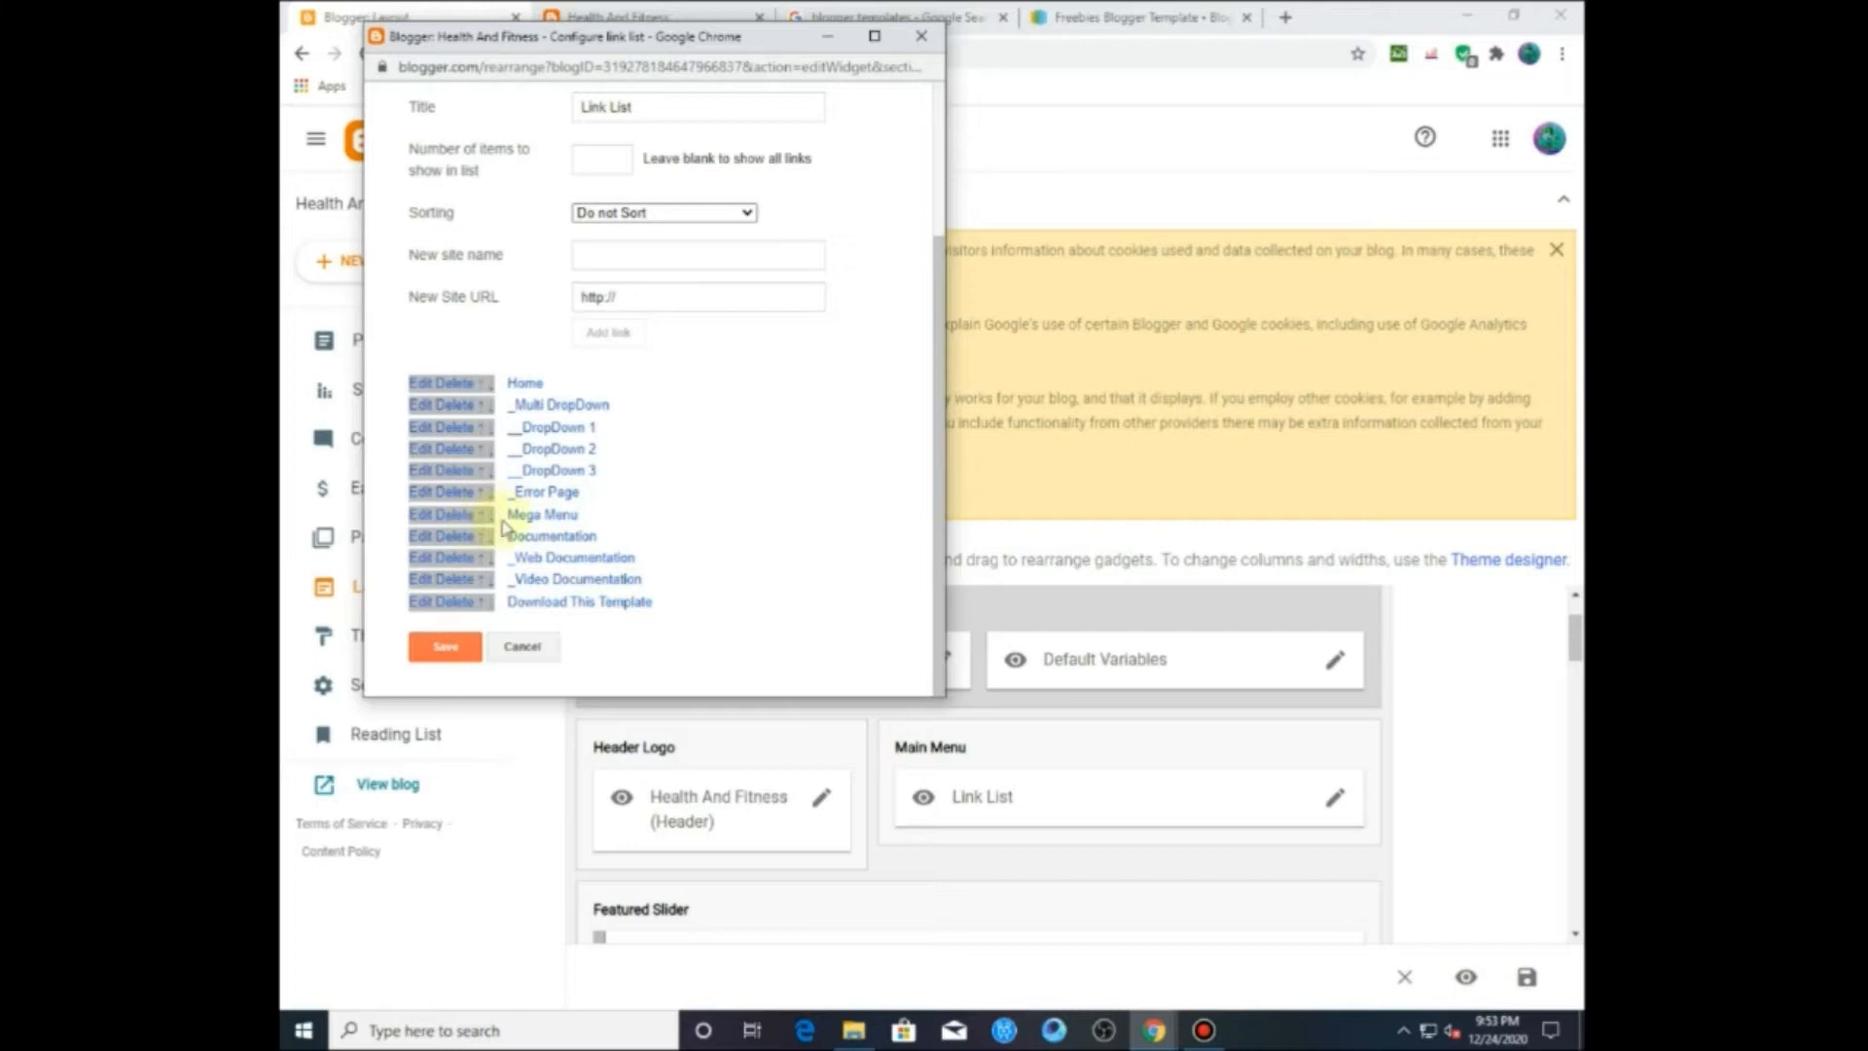
Step: Check the live blog's menu against the remaining links in the list
click(624, 14)
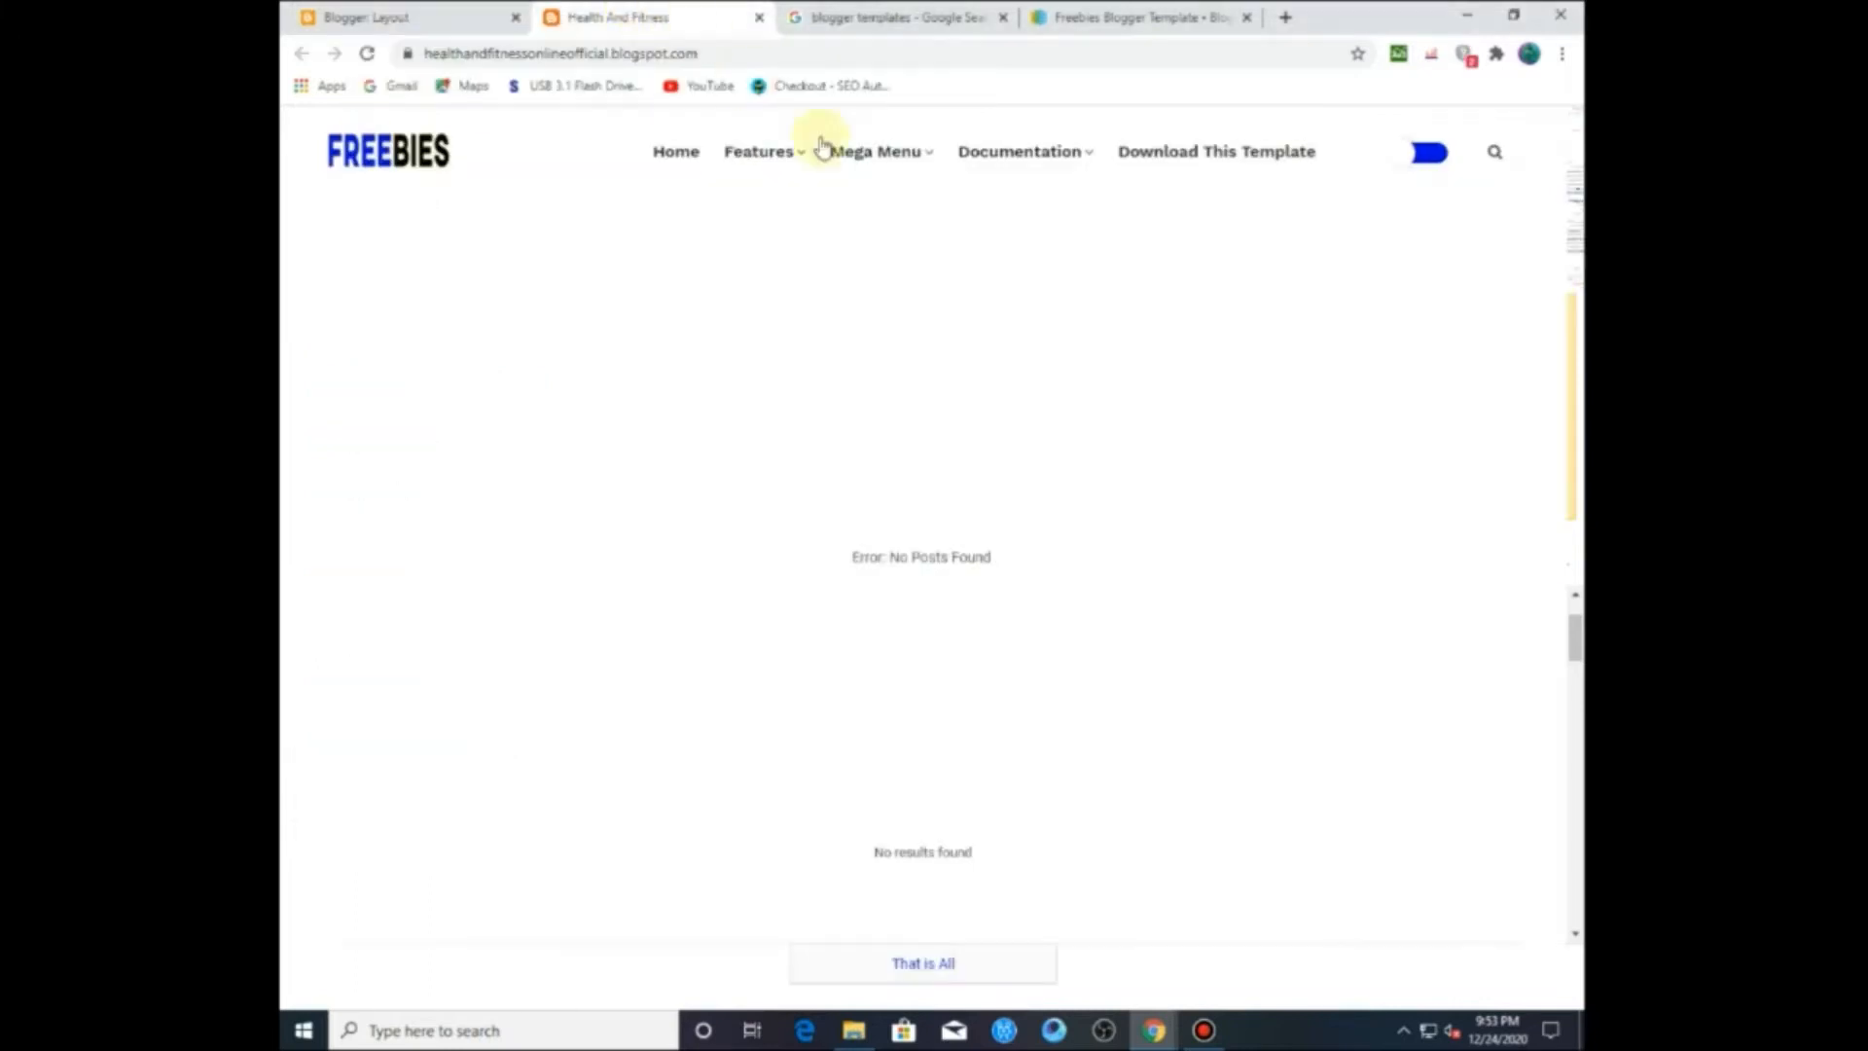
mouse_move(871, 155)
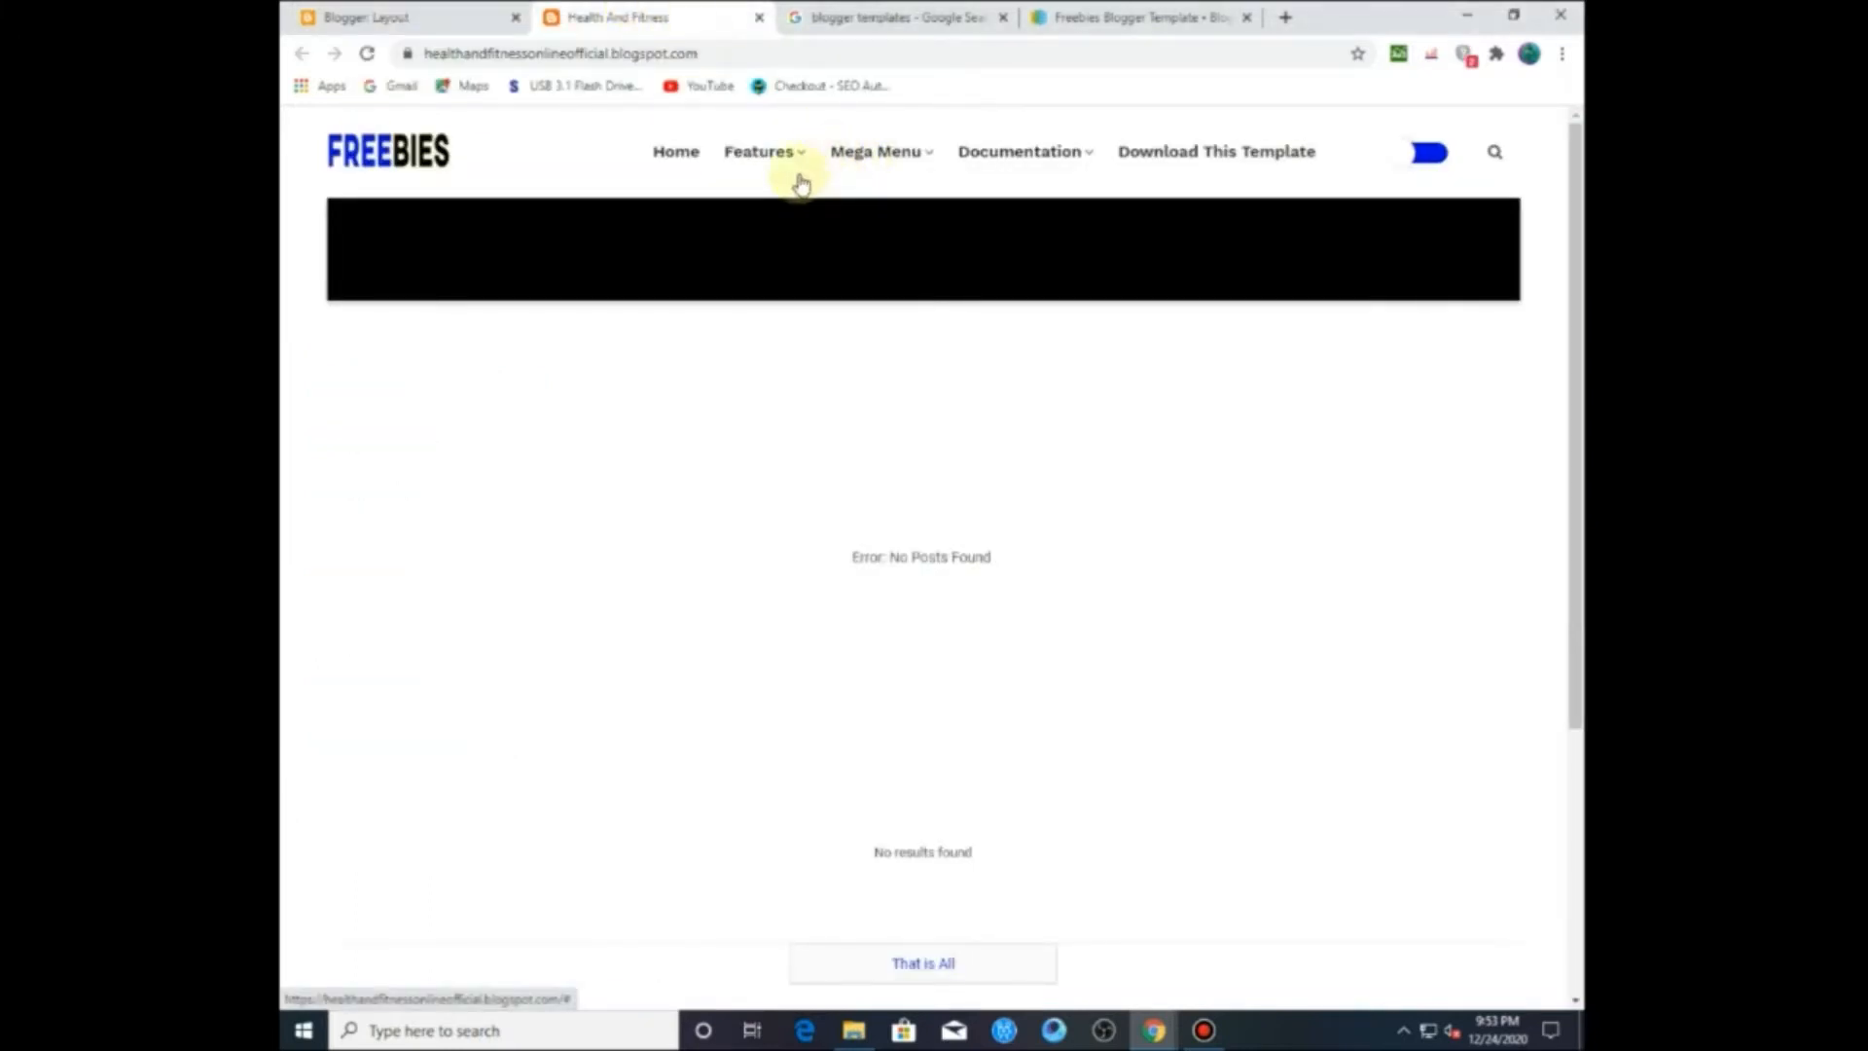
mouse_move(766, 146)
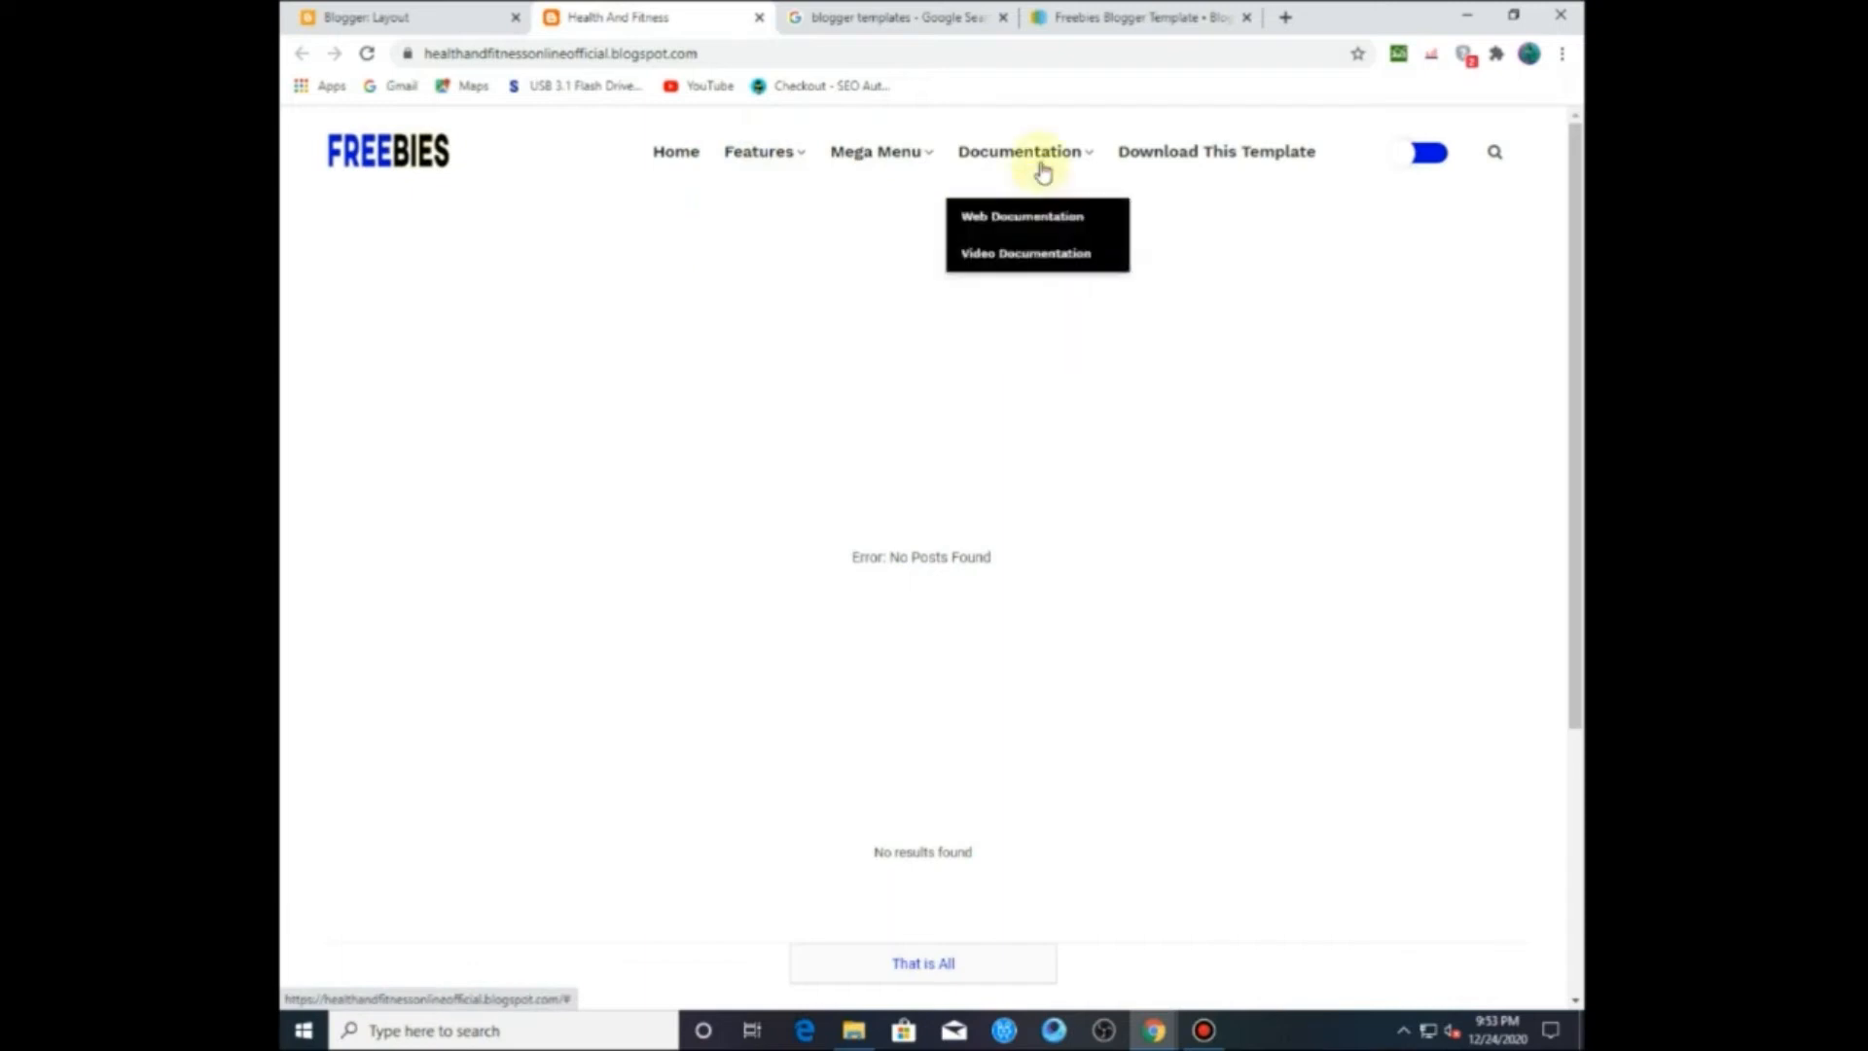
click(362, 15)
mouse_move(1154, 1027)
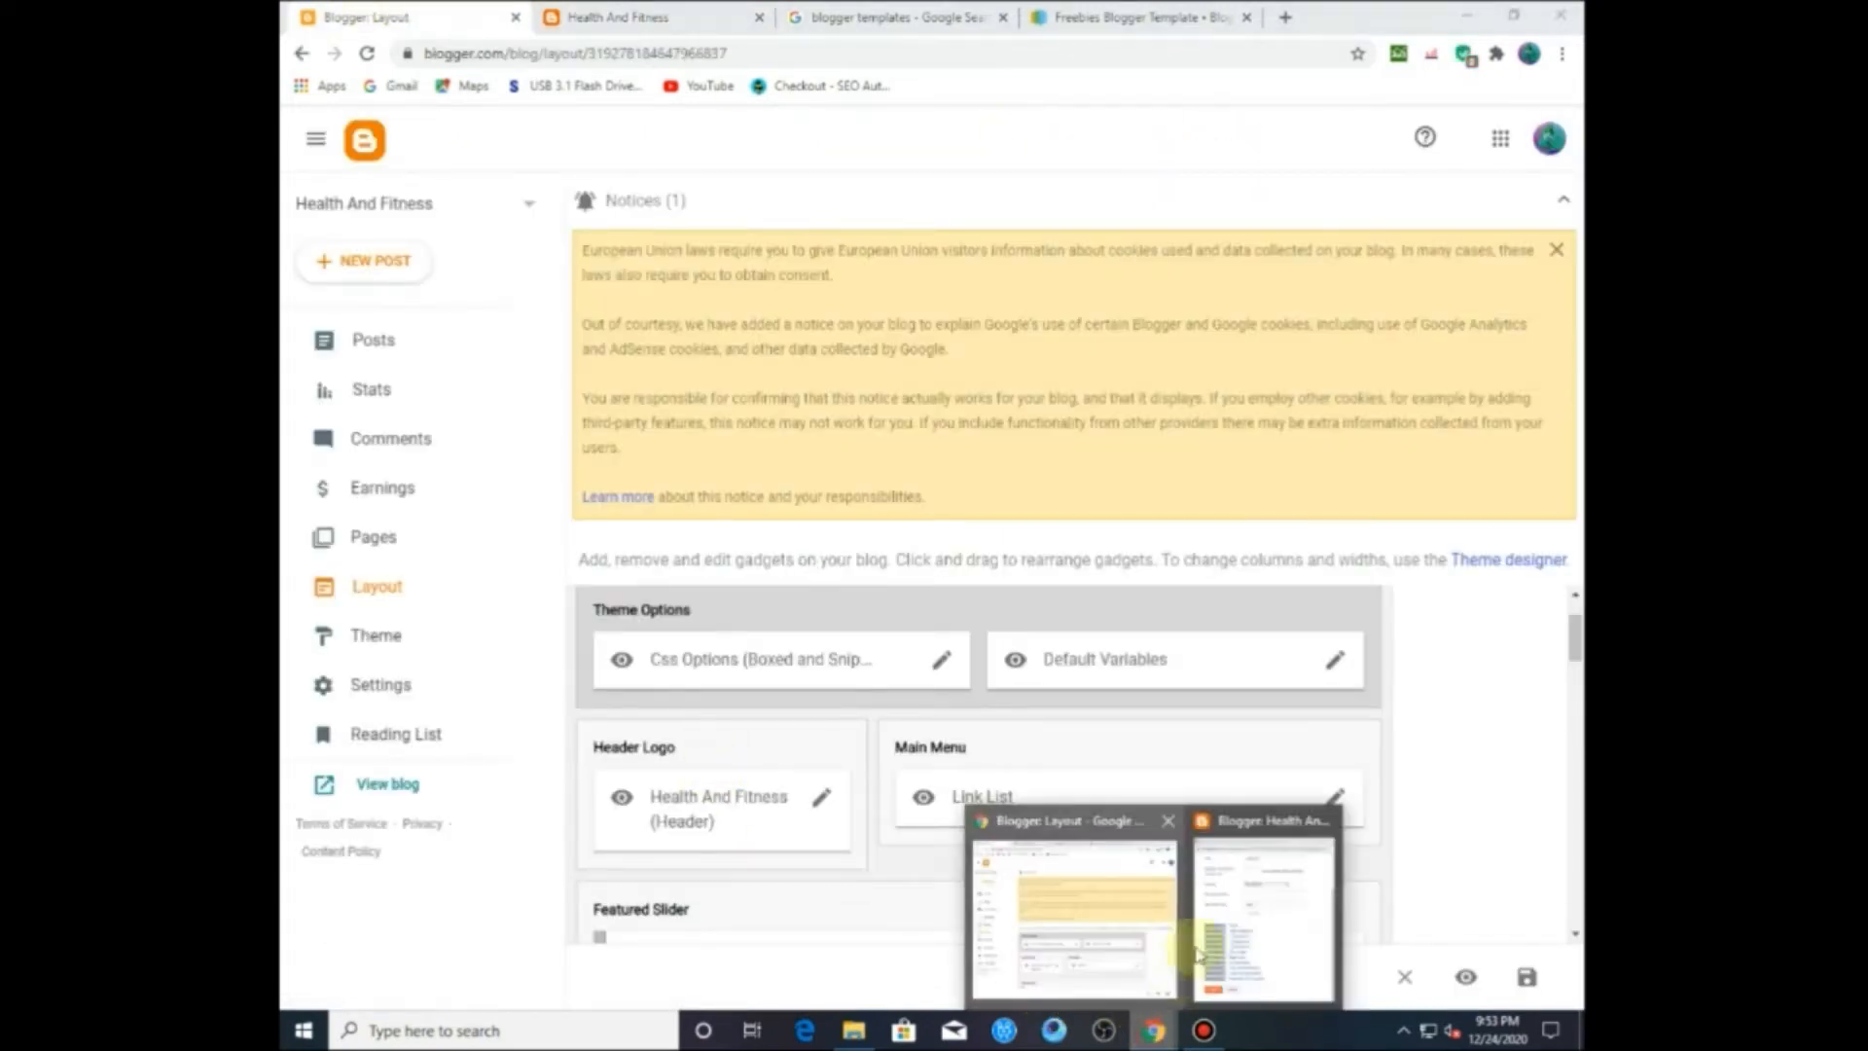
click(1231, 926)
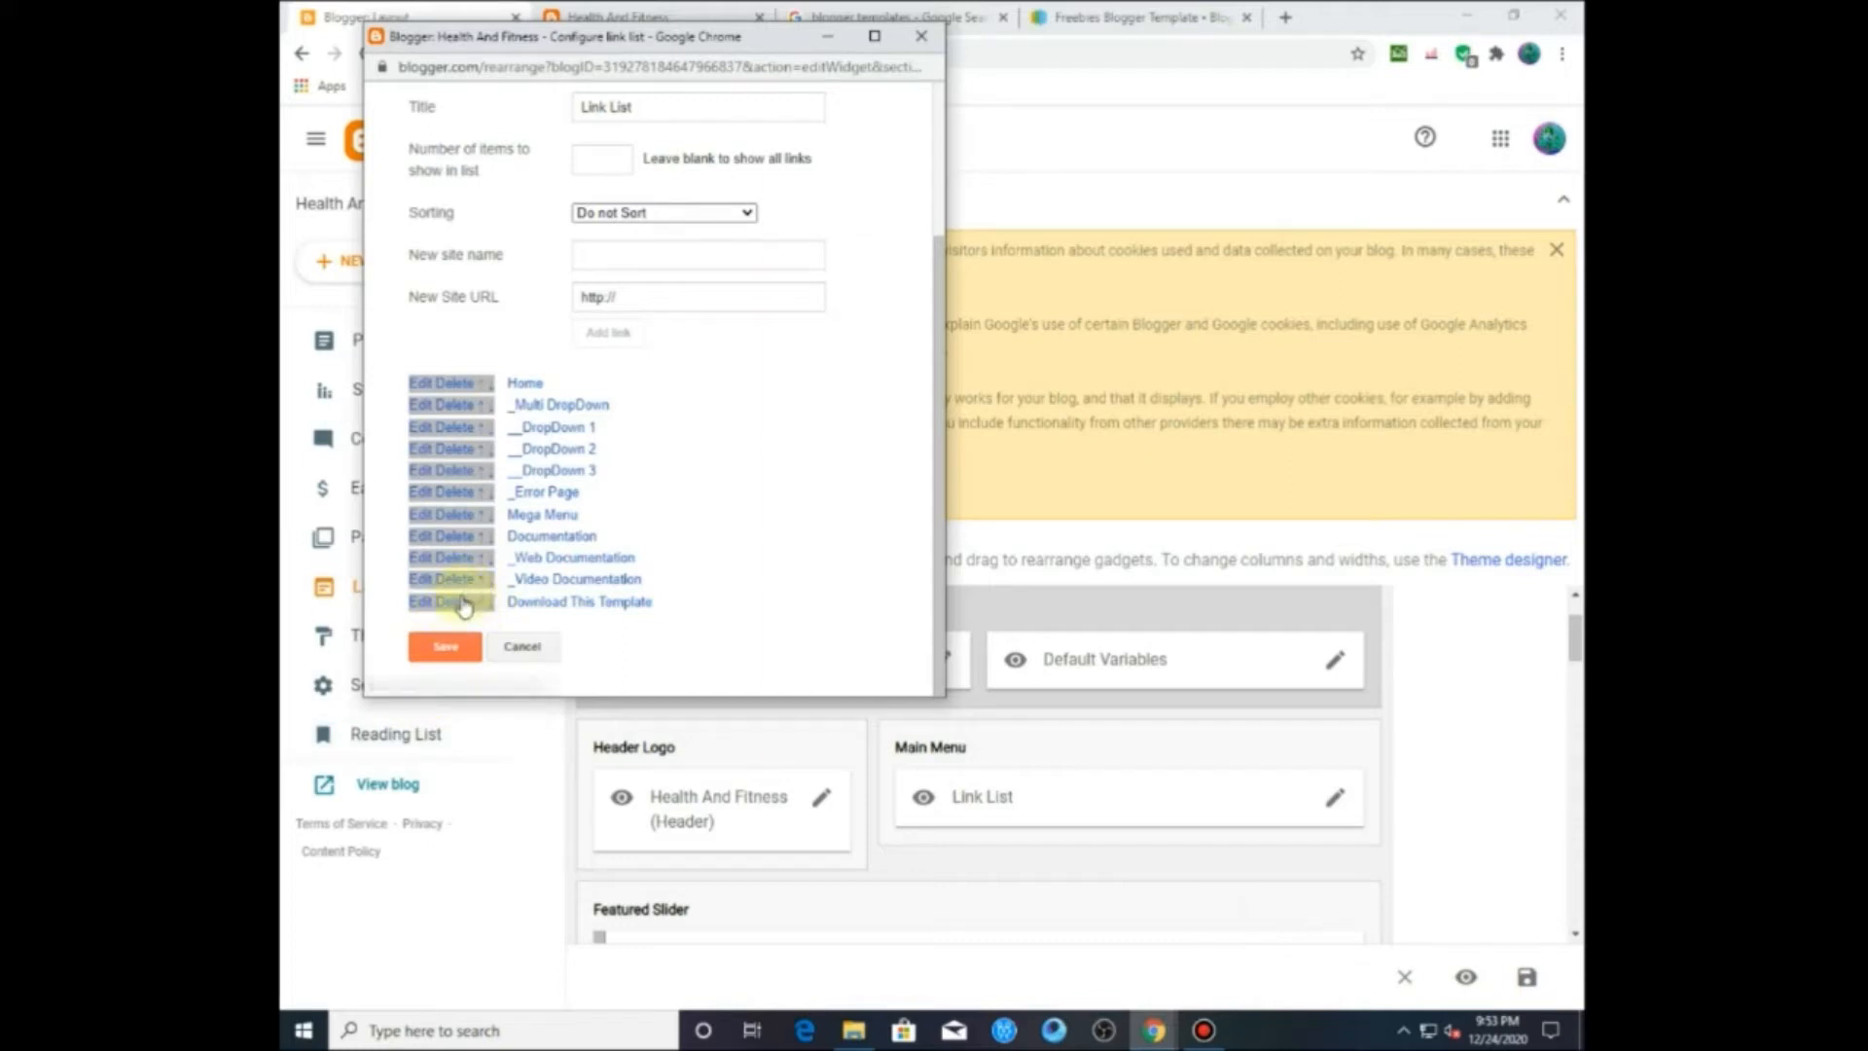
scroll(460, 608, up, 3)
scroll(463, 628, down, 1)
scroll(463, 628, down, 1)
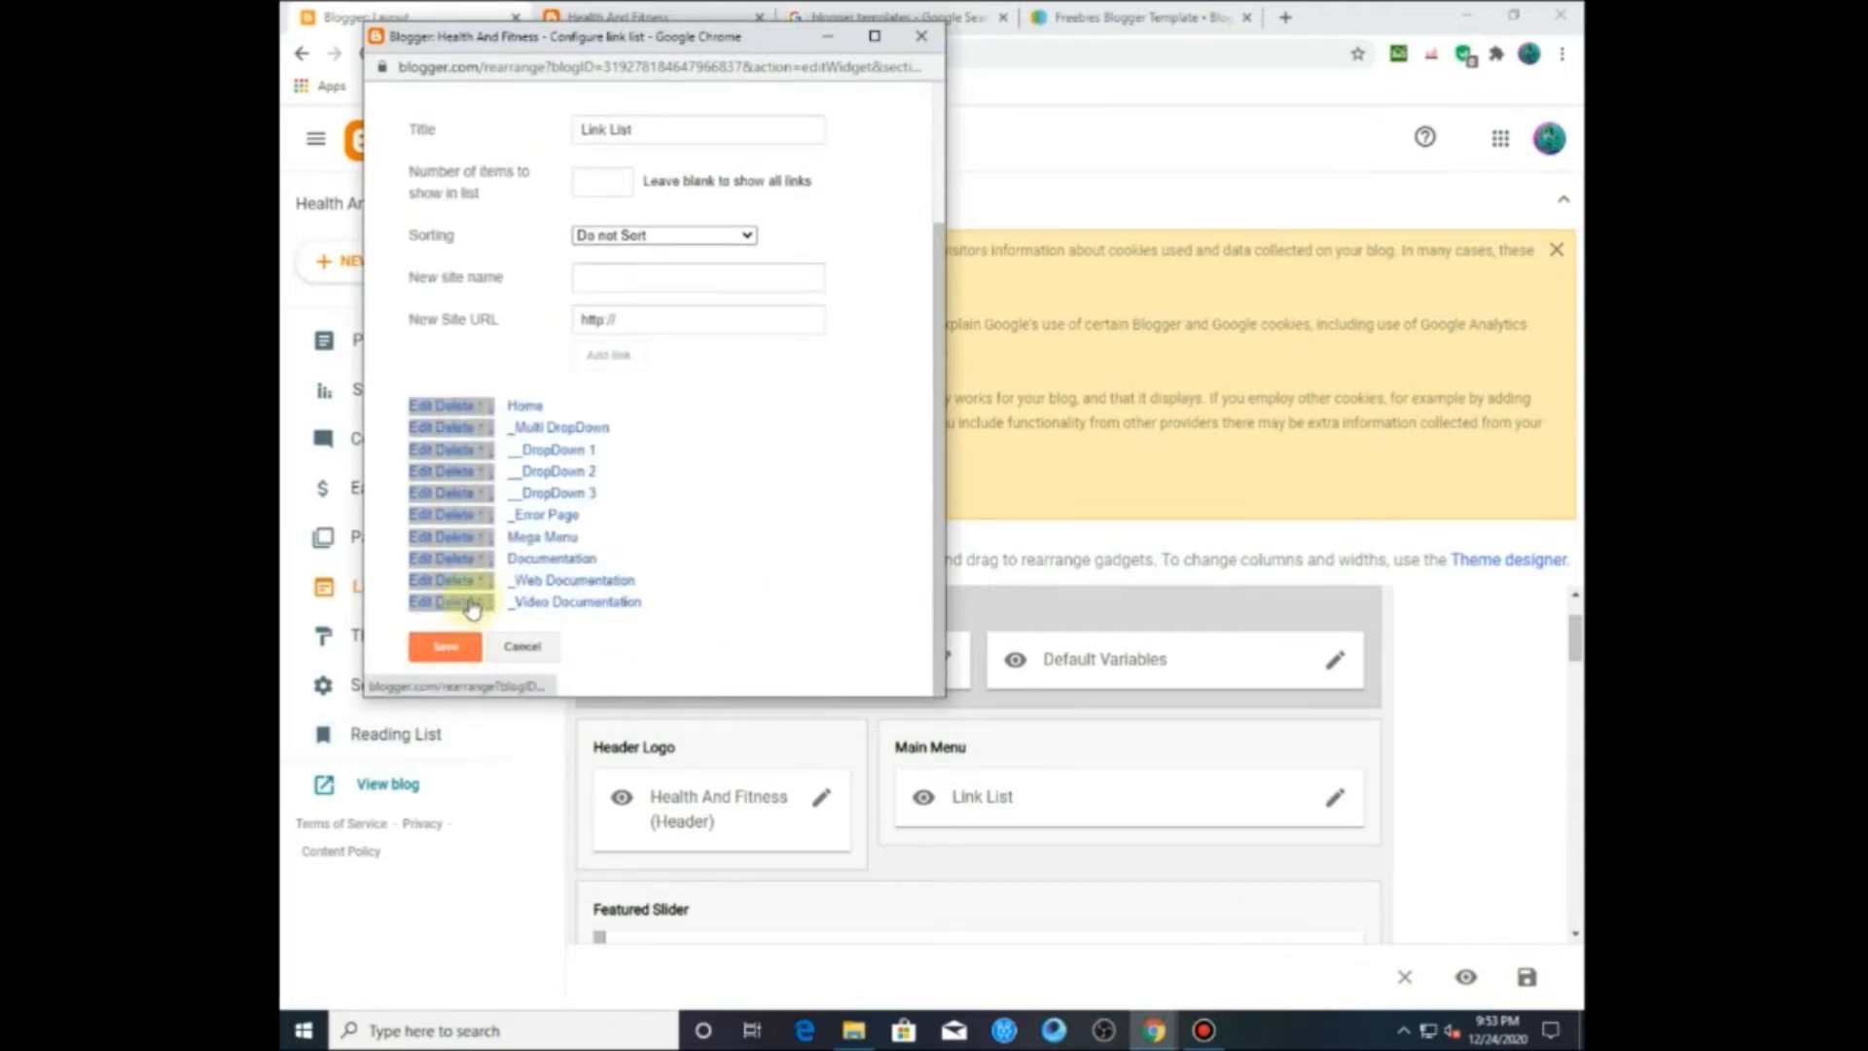
scroll(473, 608, up, 3)
scroll(469, 599, down, 3)
scroll(486, 601, up, 2)
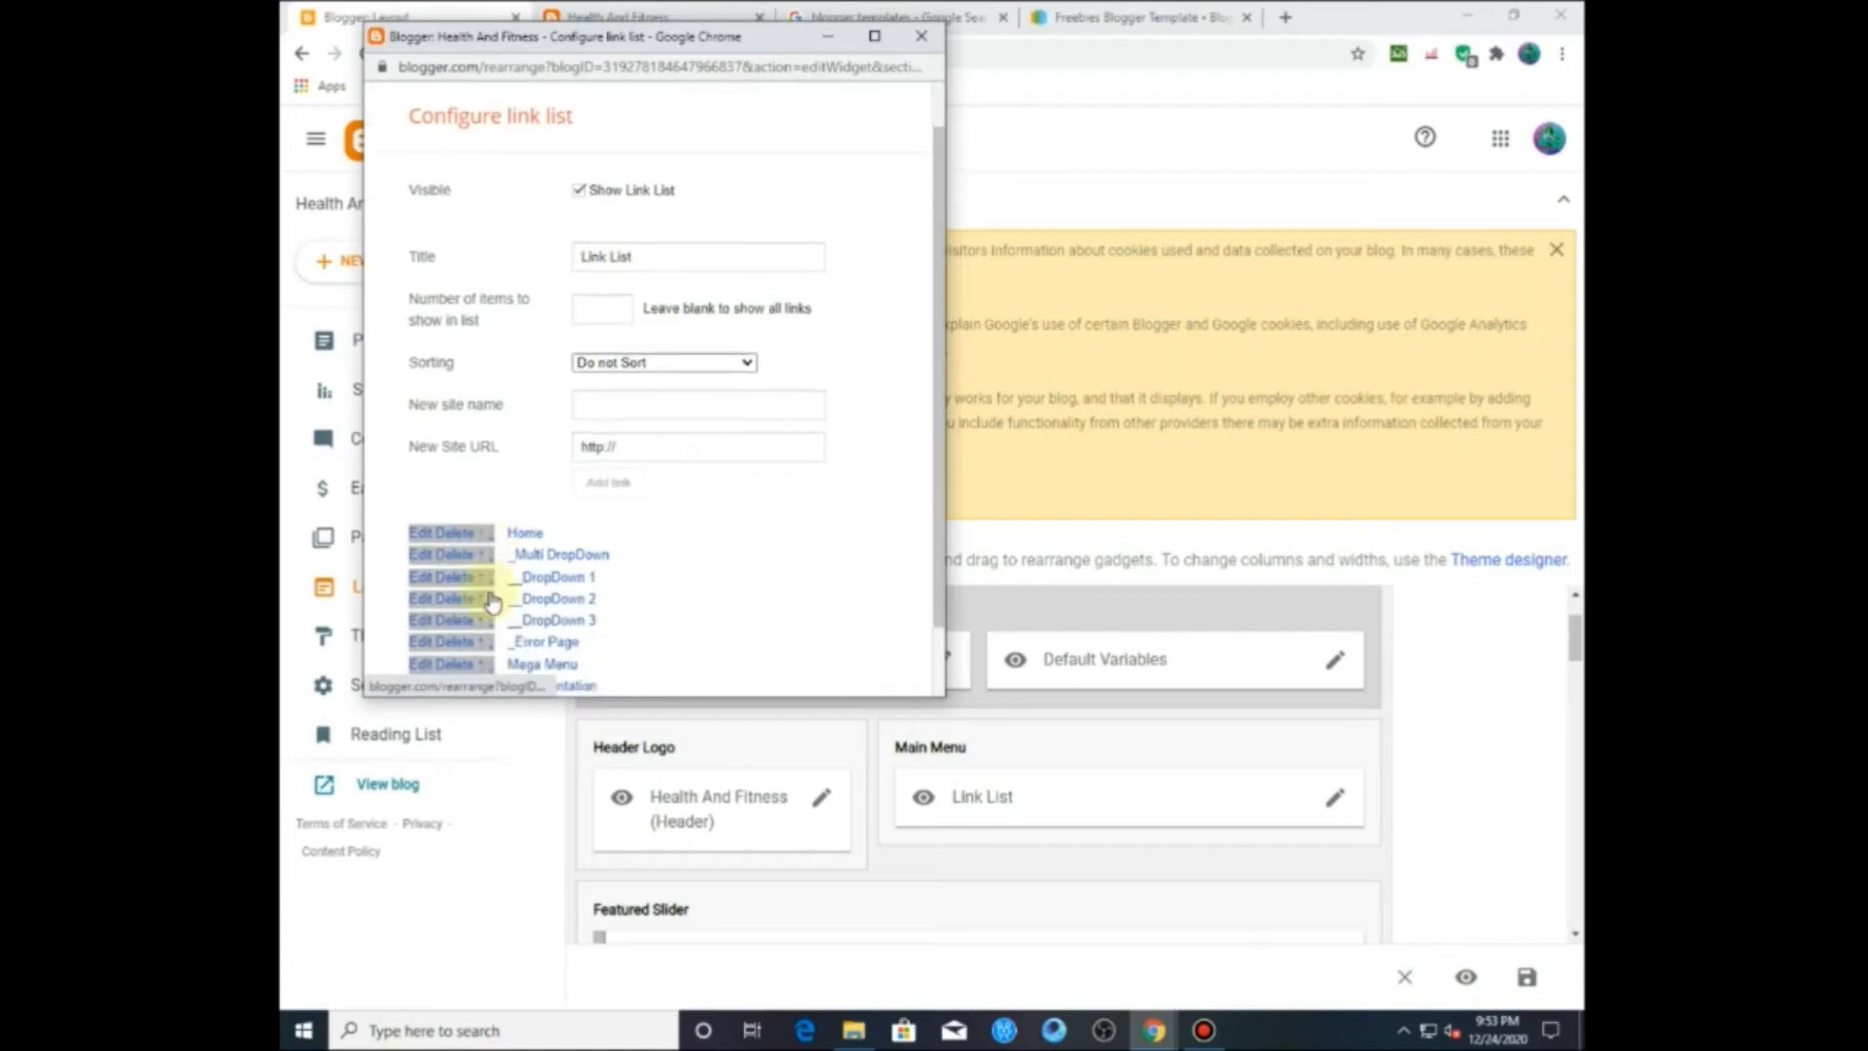
scroll(491, 603, down, 2)
scroll(480, 609, up, 3)
scroll(467, 606, down, 2)
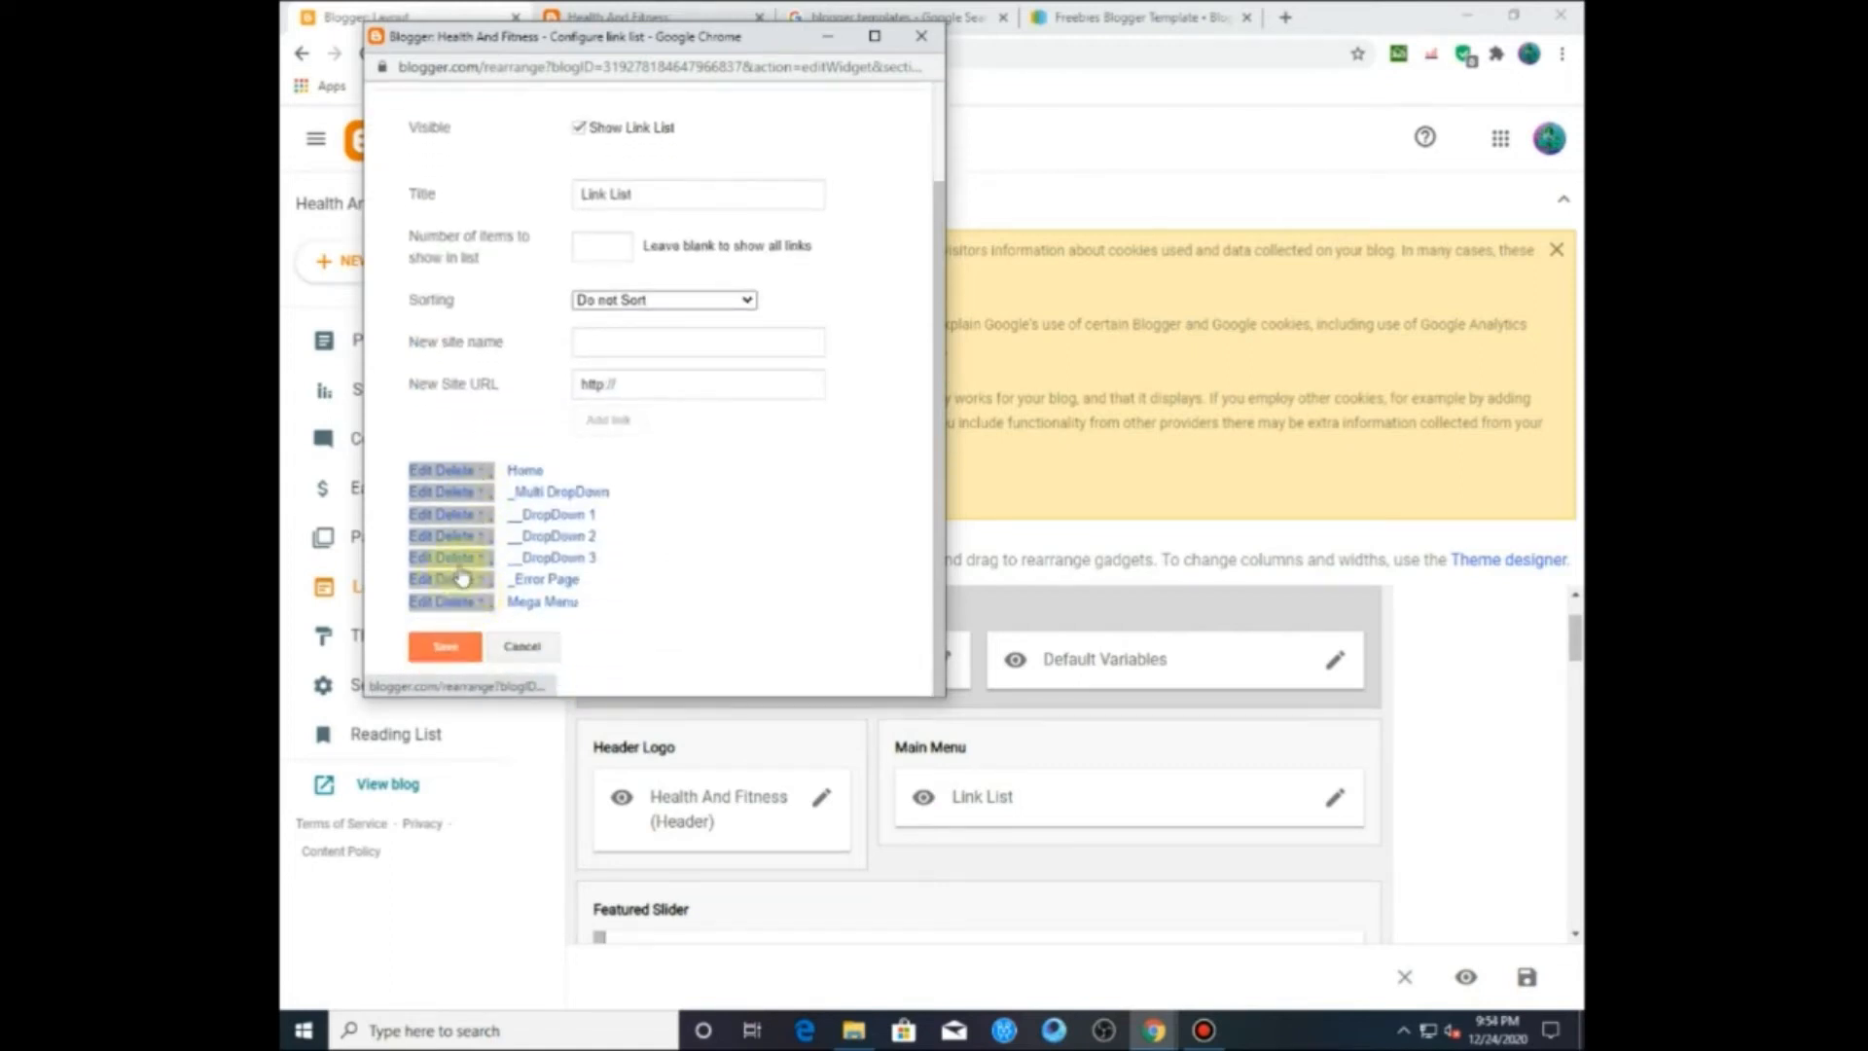
Step: Delete _Multi DropDown and __DropDown 1, 2 and 3, then save the link list
click(463, 496)
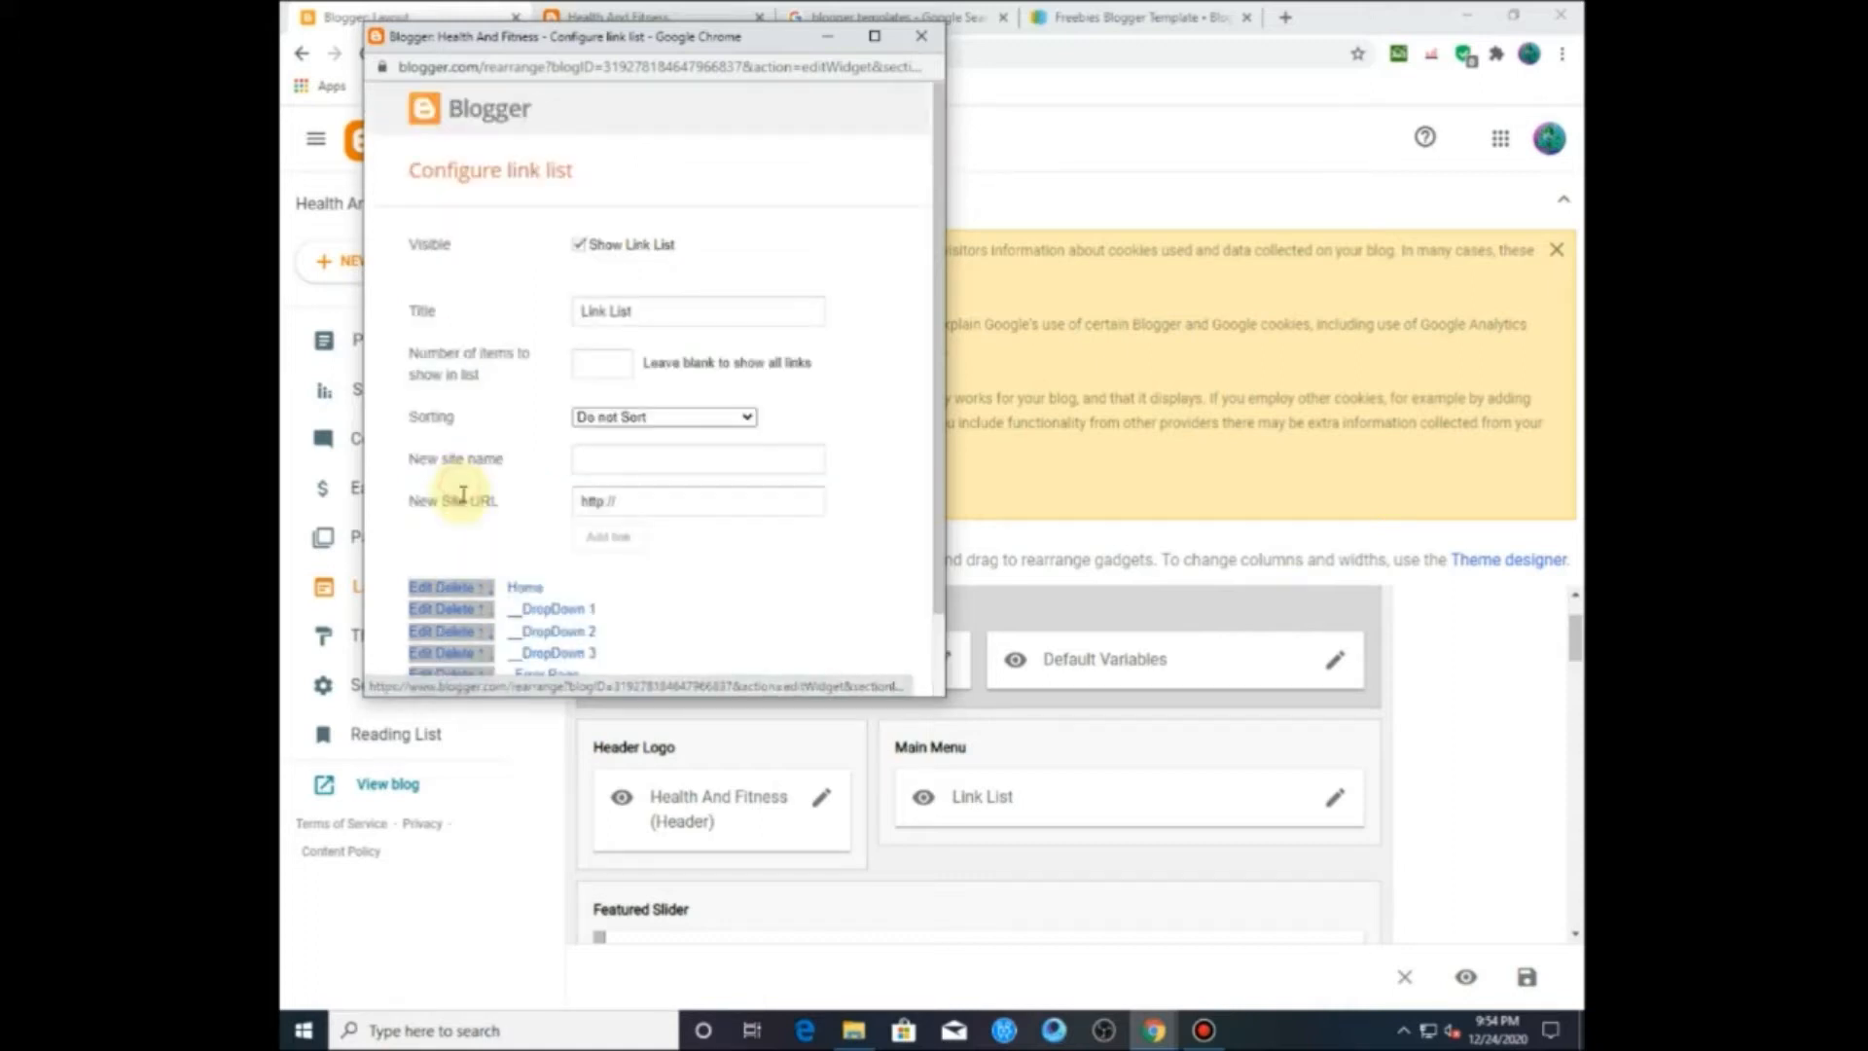
scroll(458, 521, down, 1)
click(469, 517)
scroll(474, 519, down, 1)
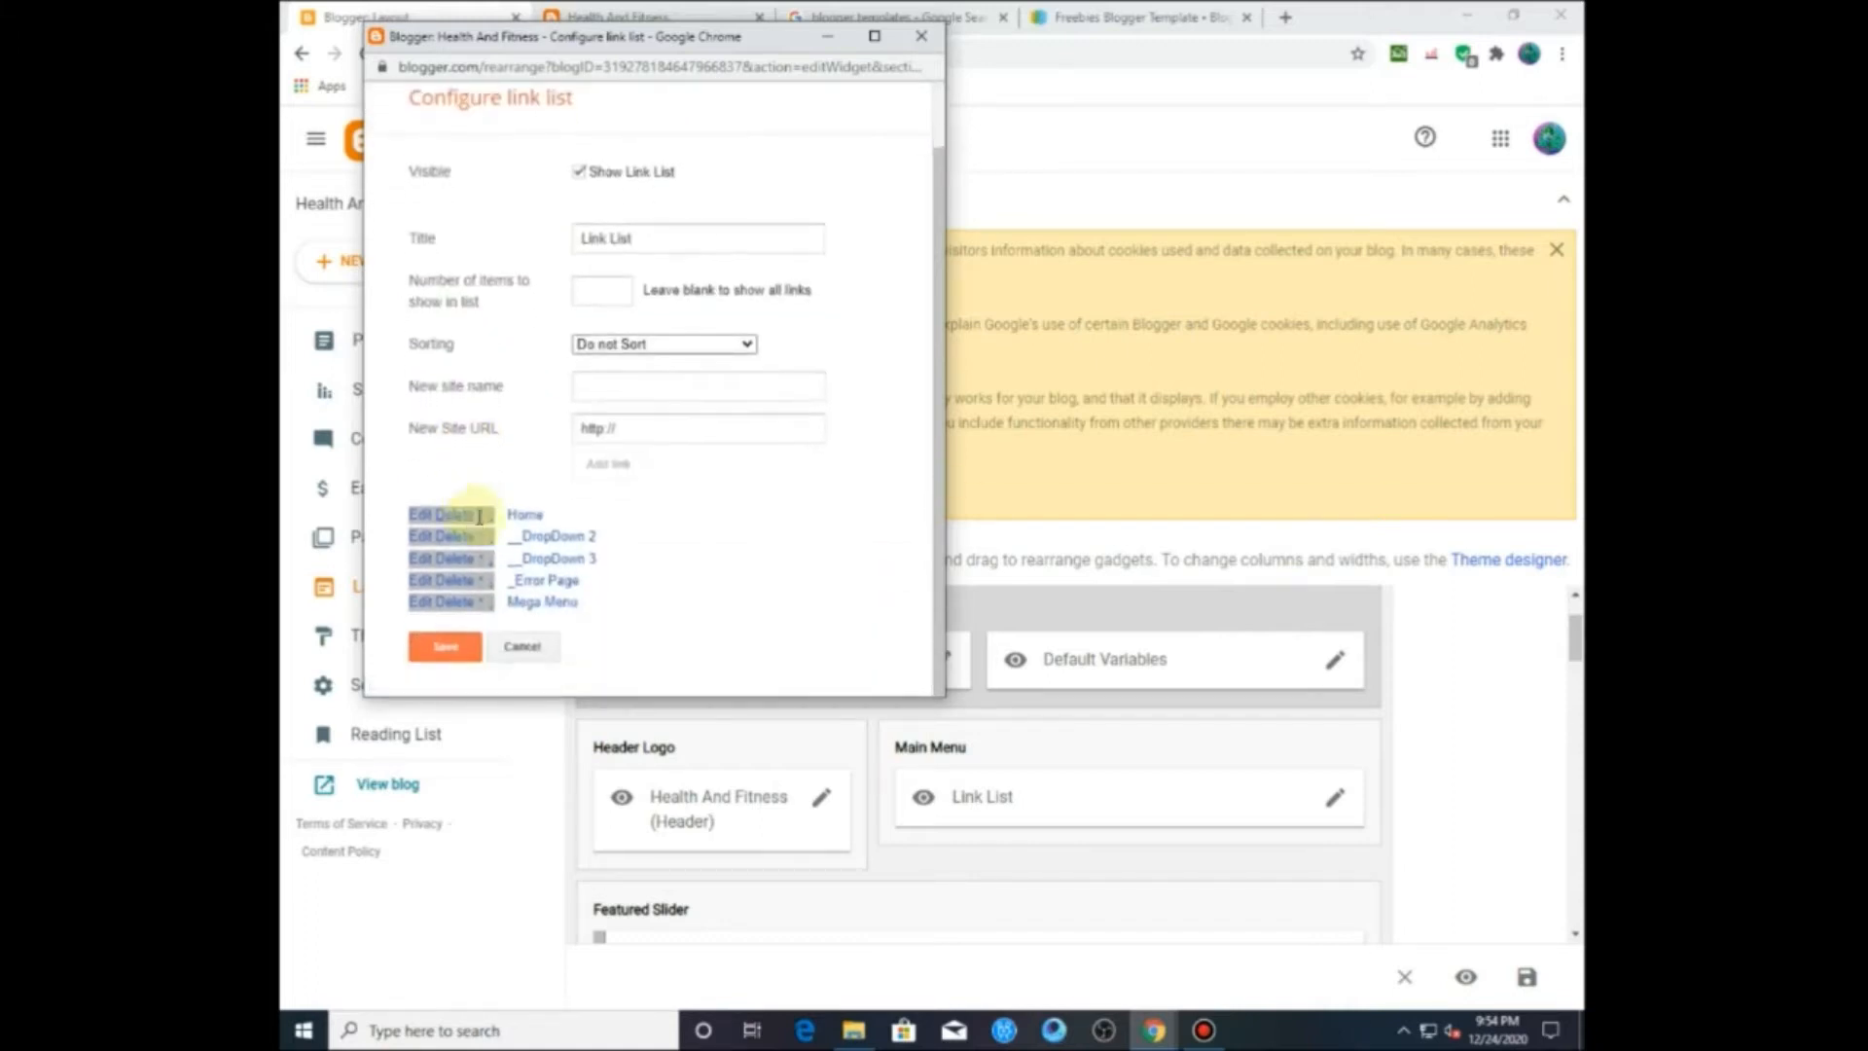
click(469, 541)
scroll(471, 542, down, 1)
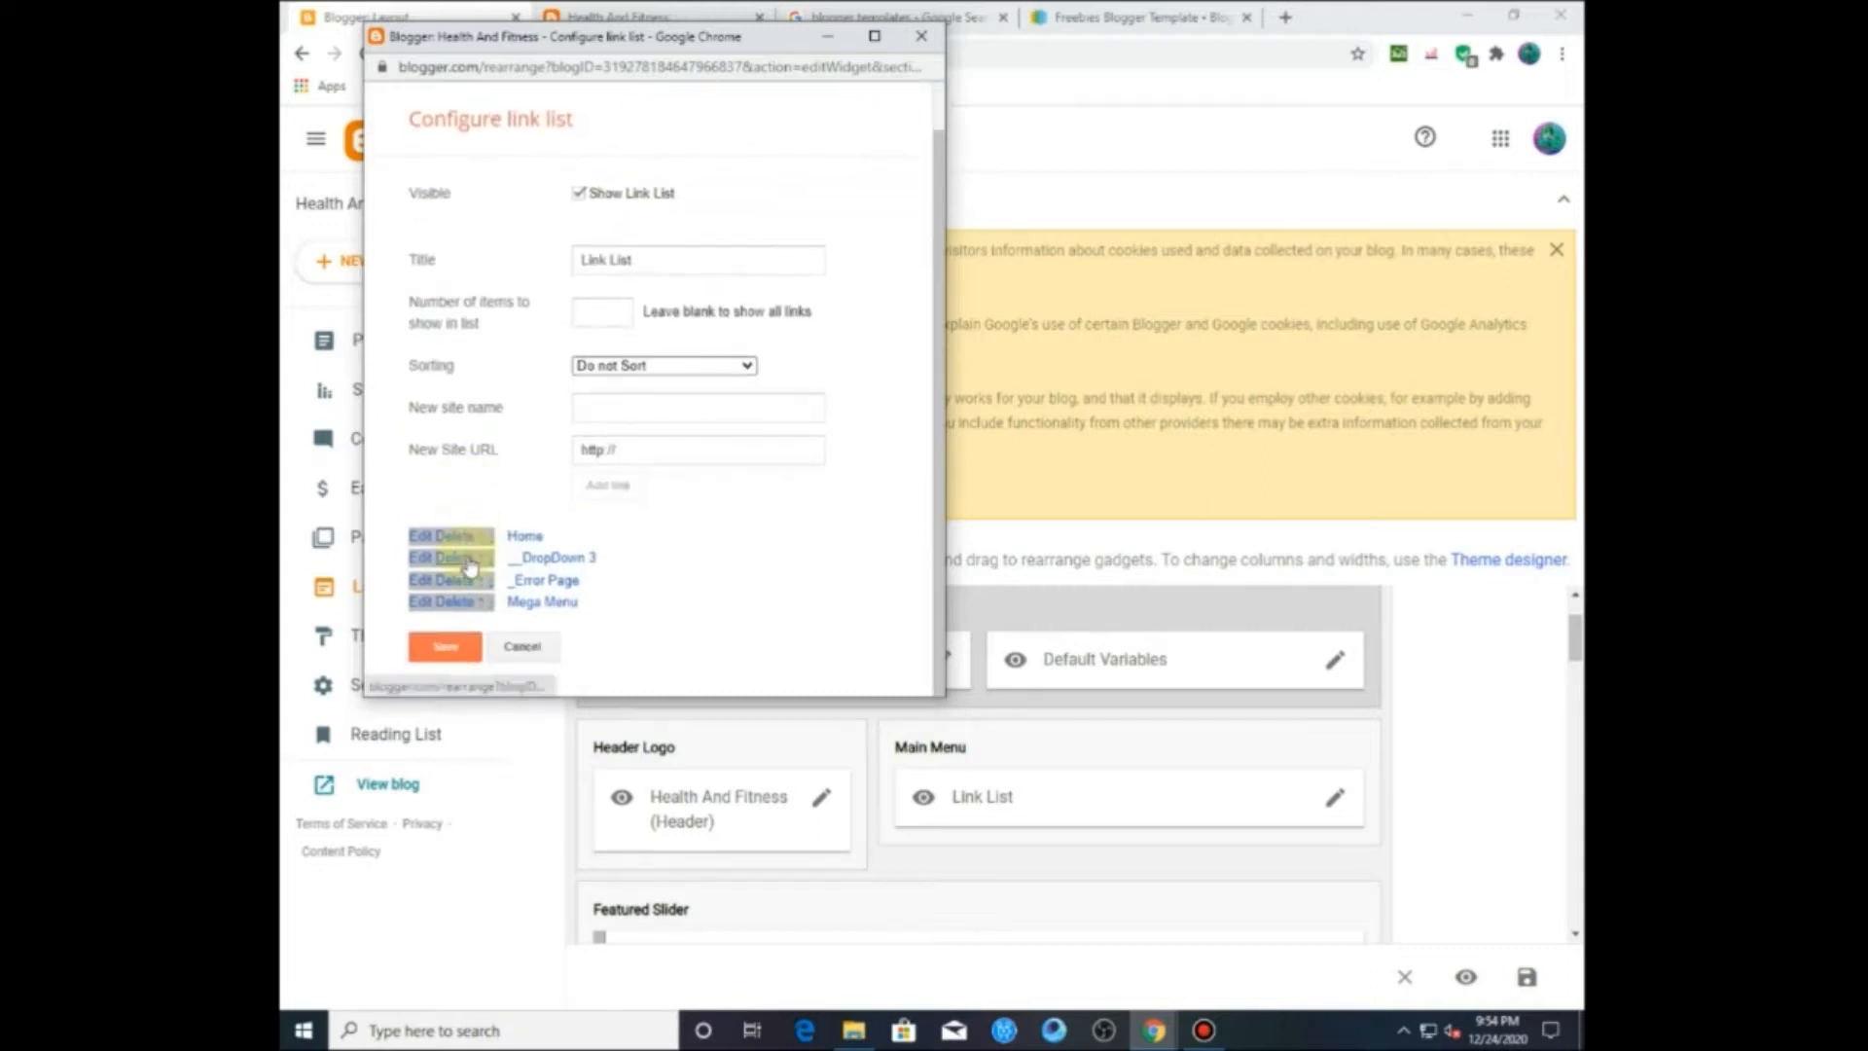
click(471, 543)
scroll(472, 555, down, 1)
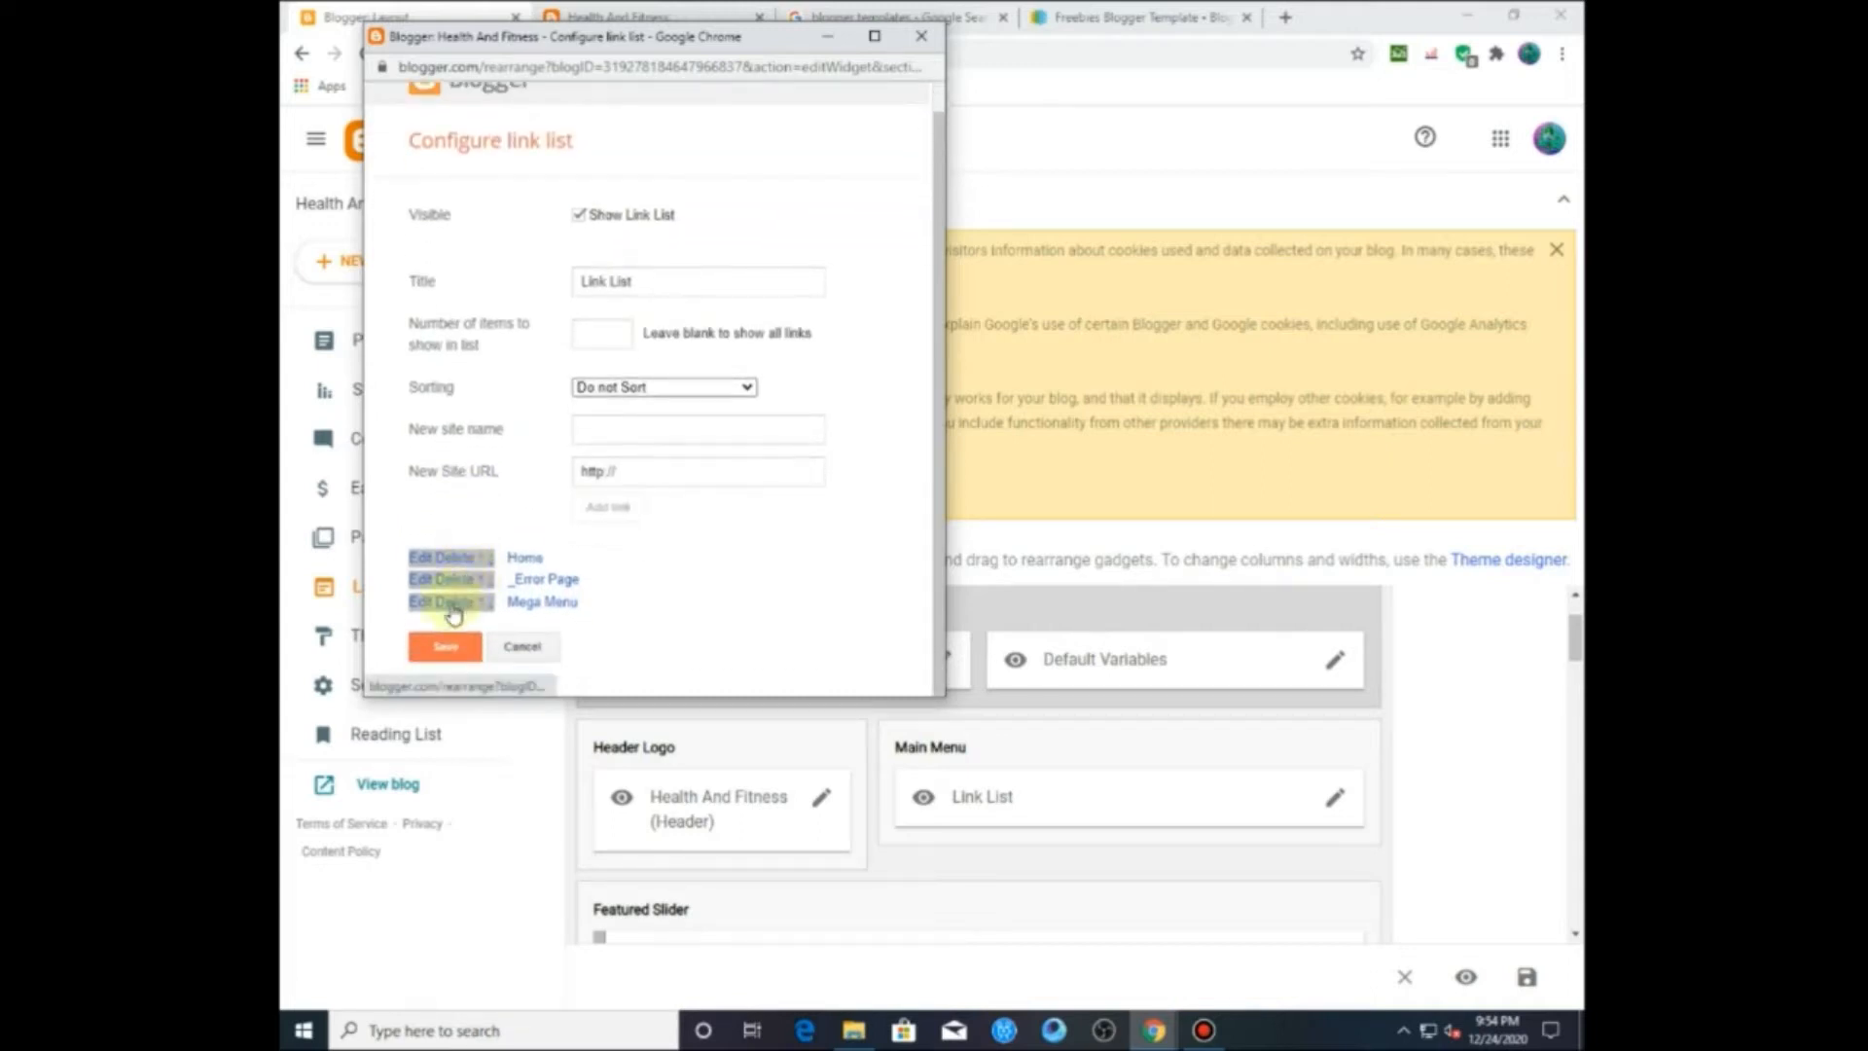
click(450, 650)
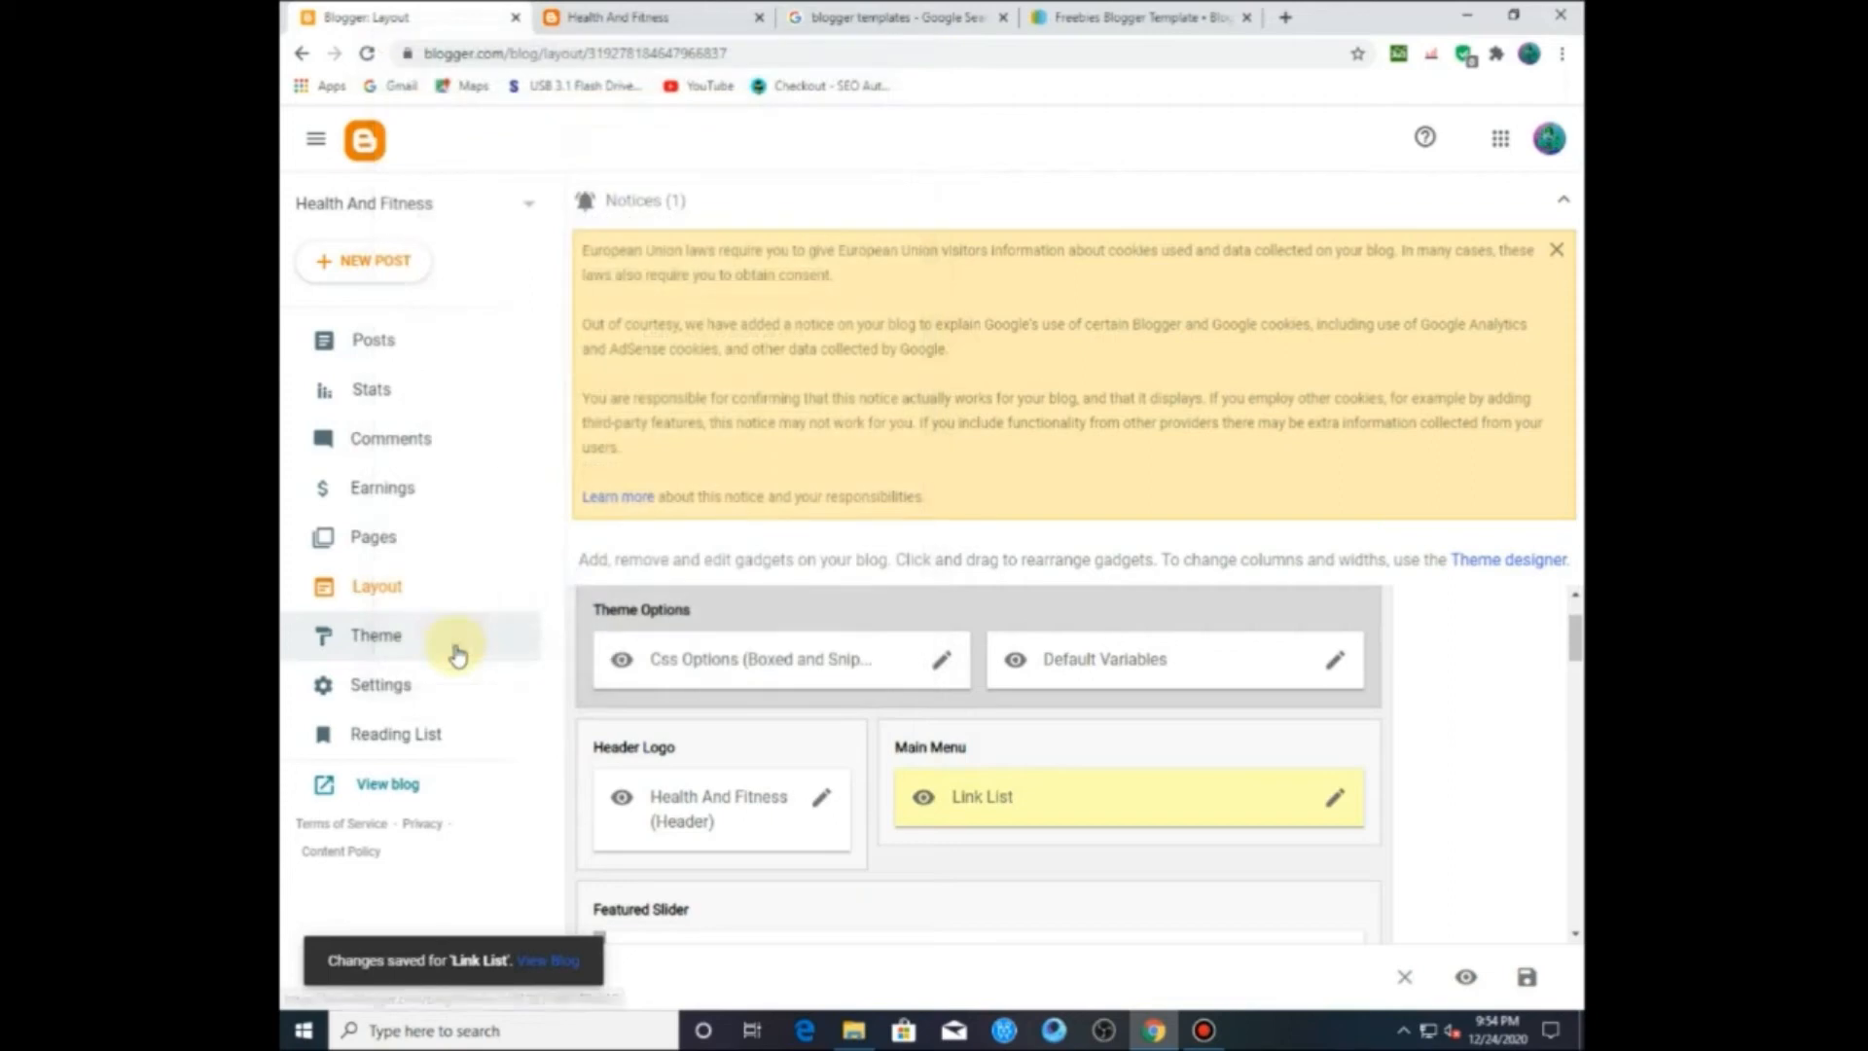
click(636, 11)
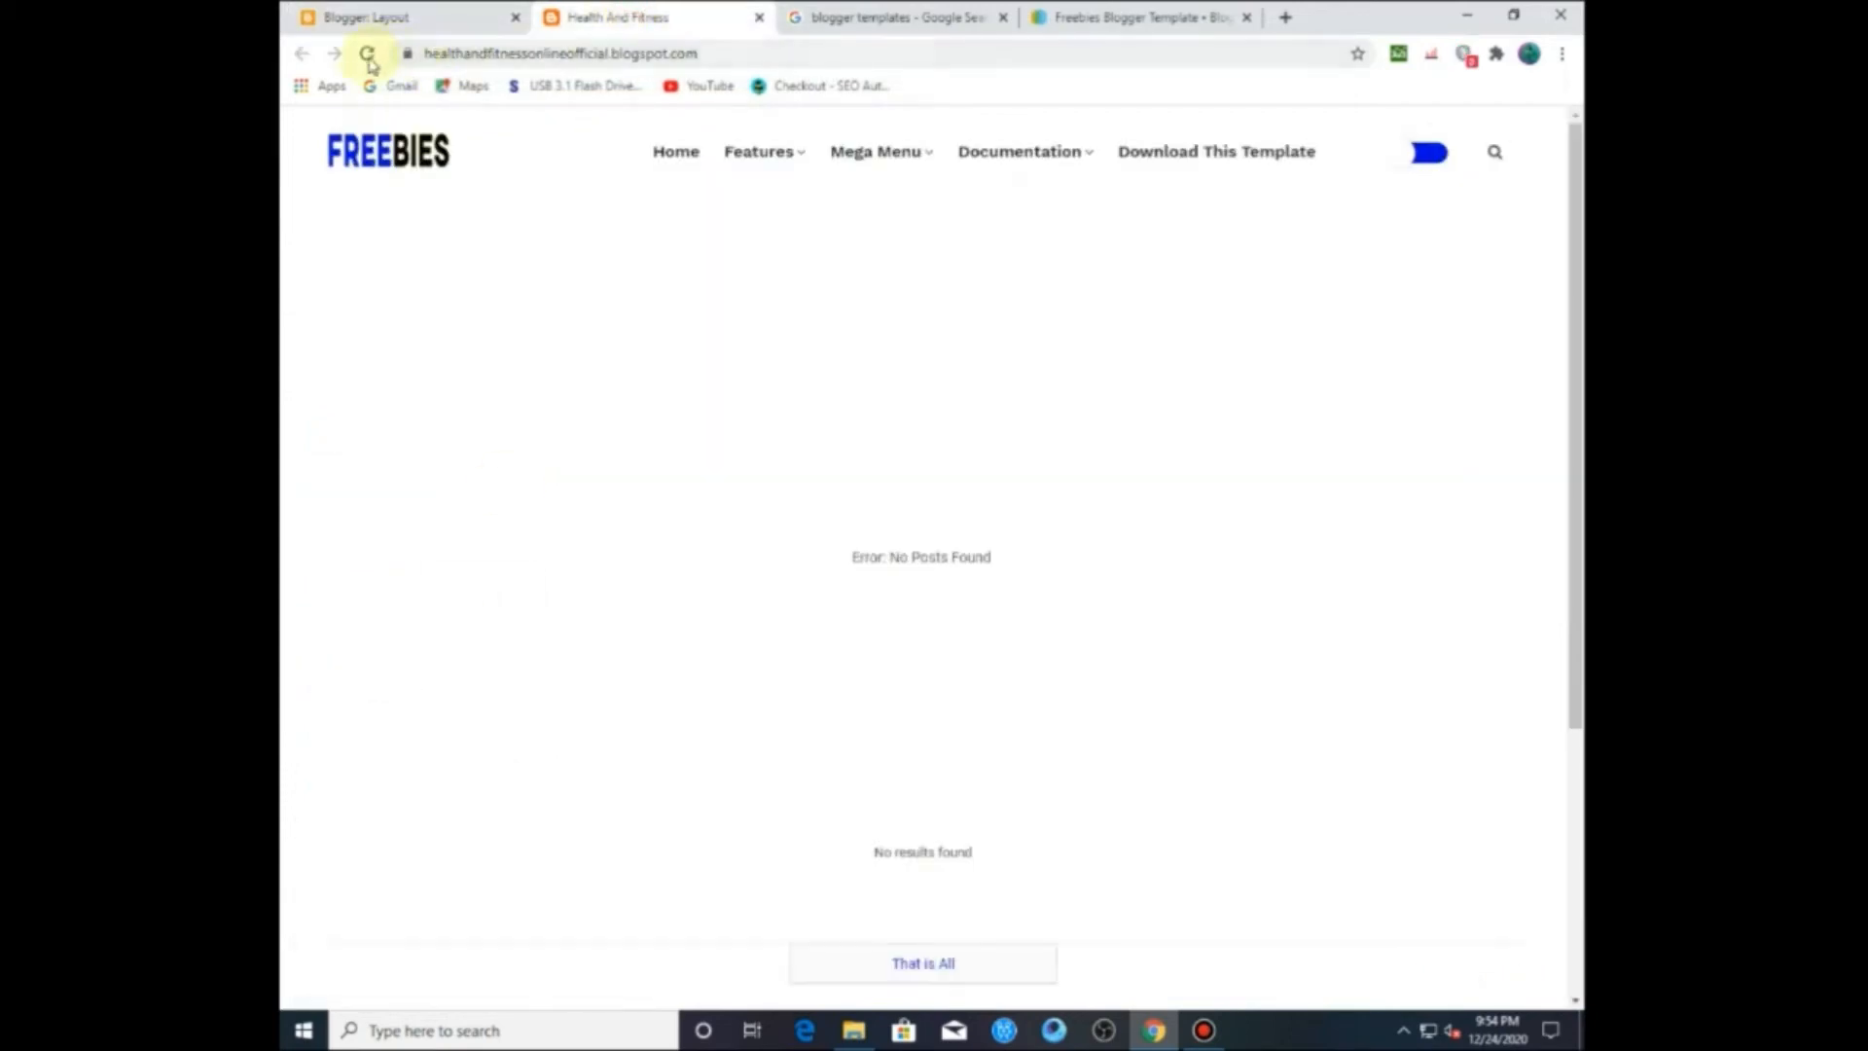
click(368, 54)
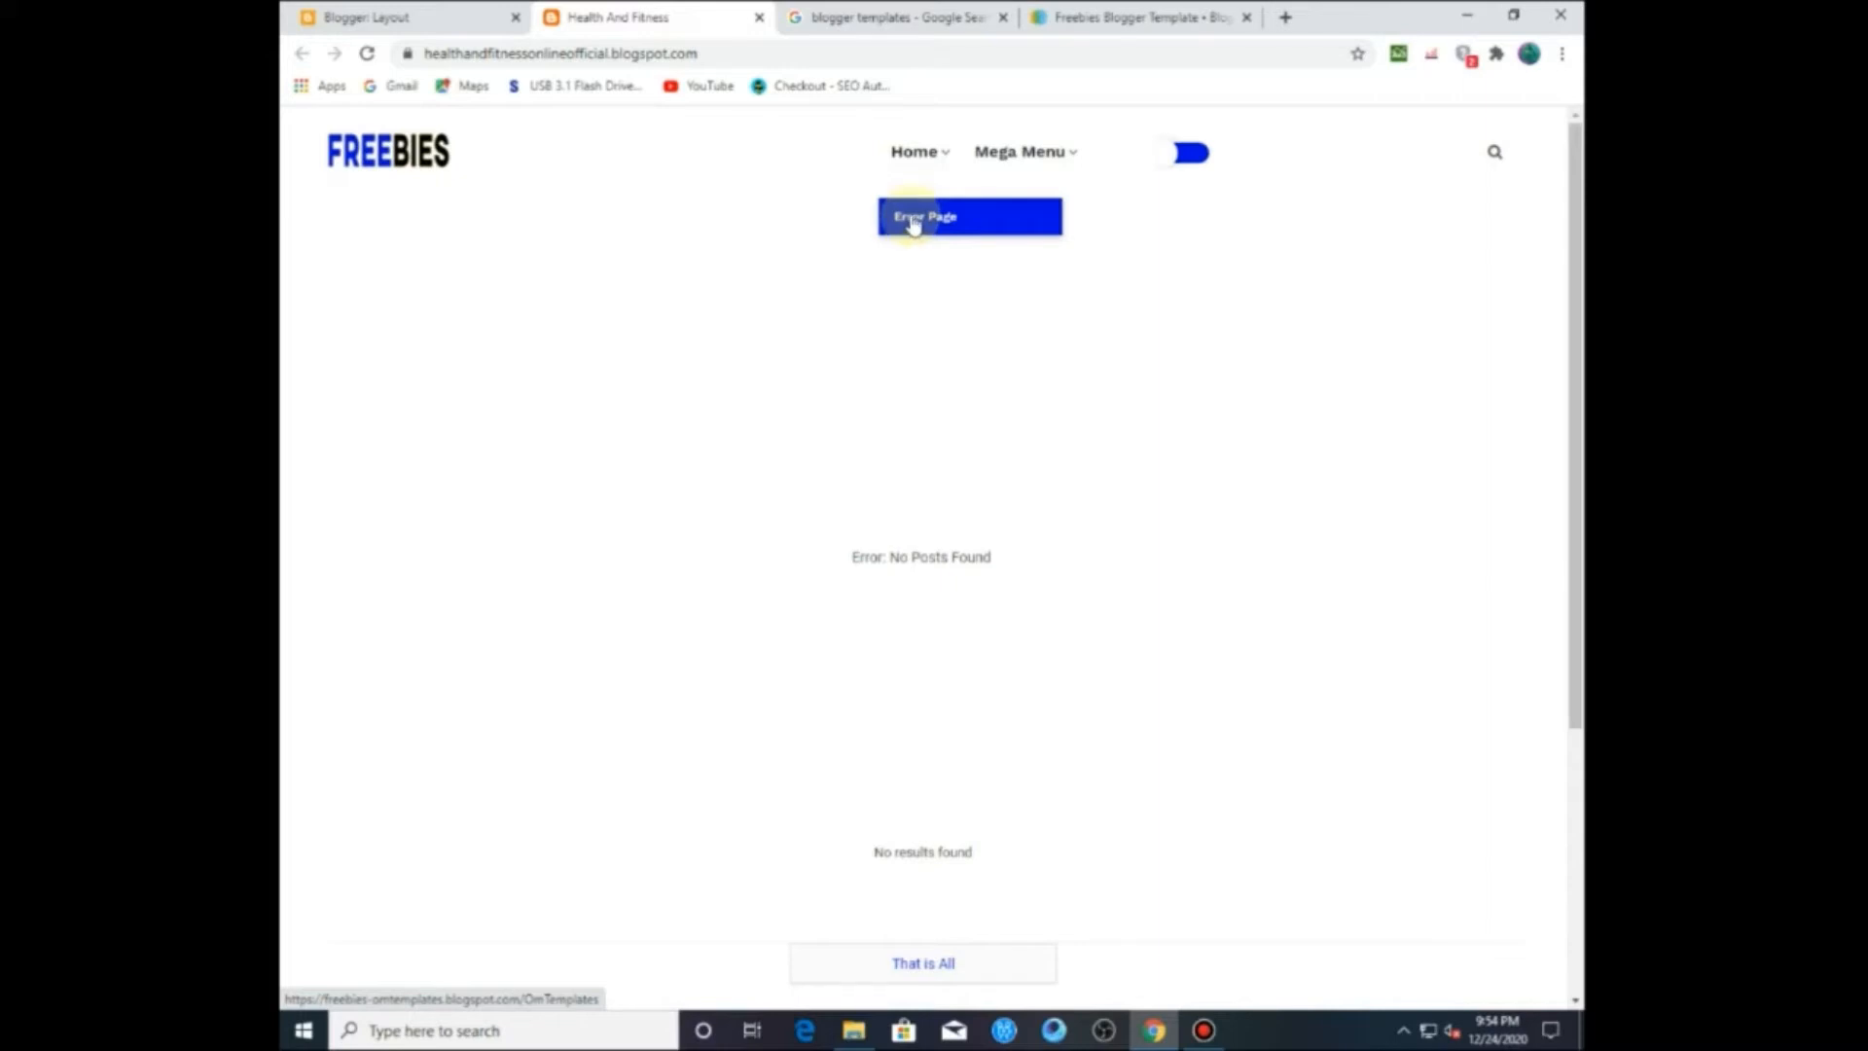
click(367, 16)
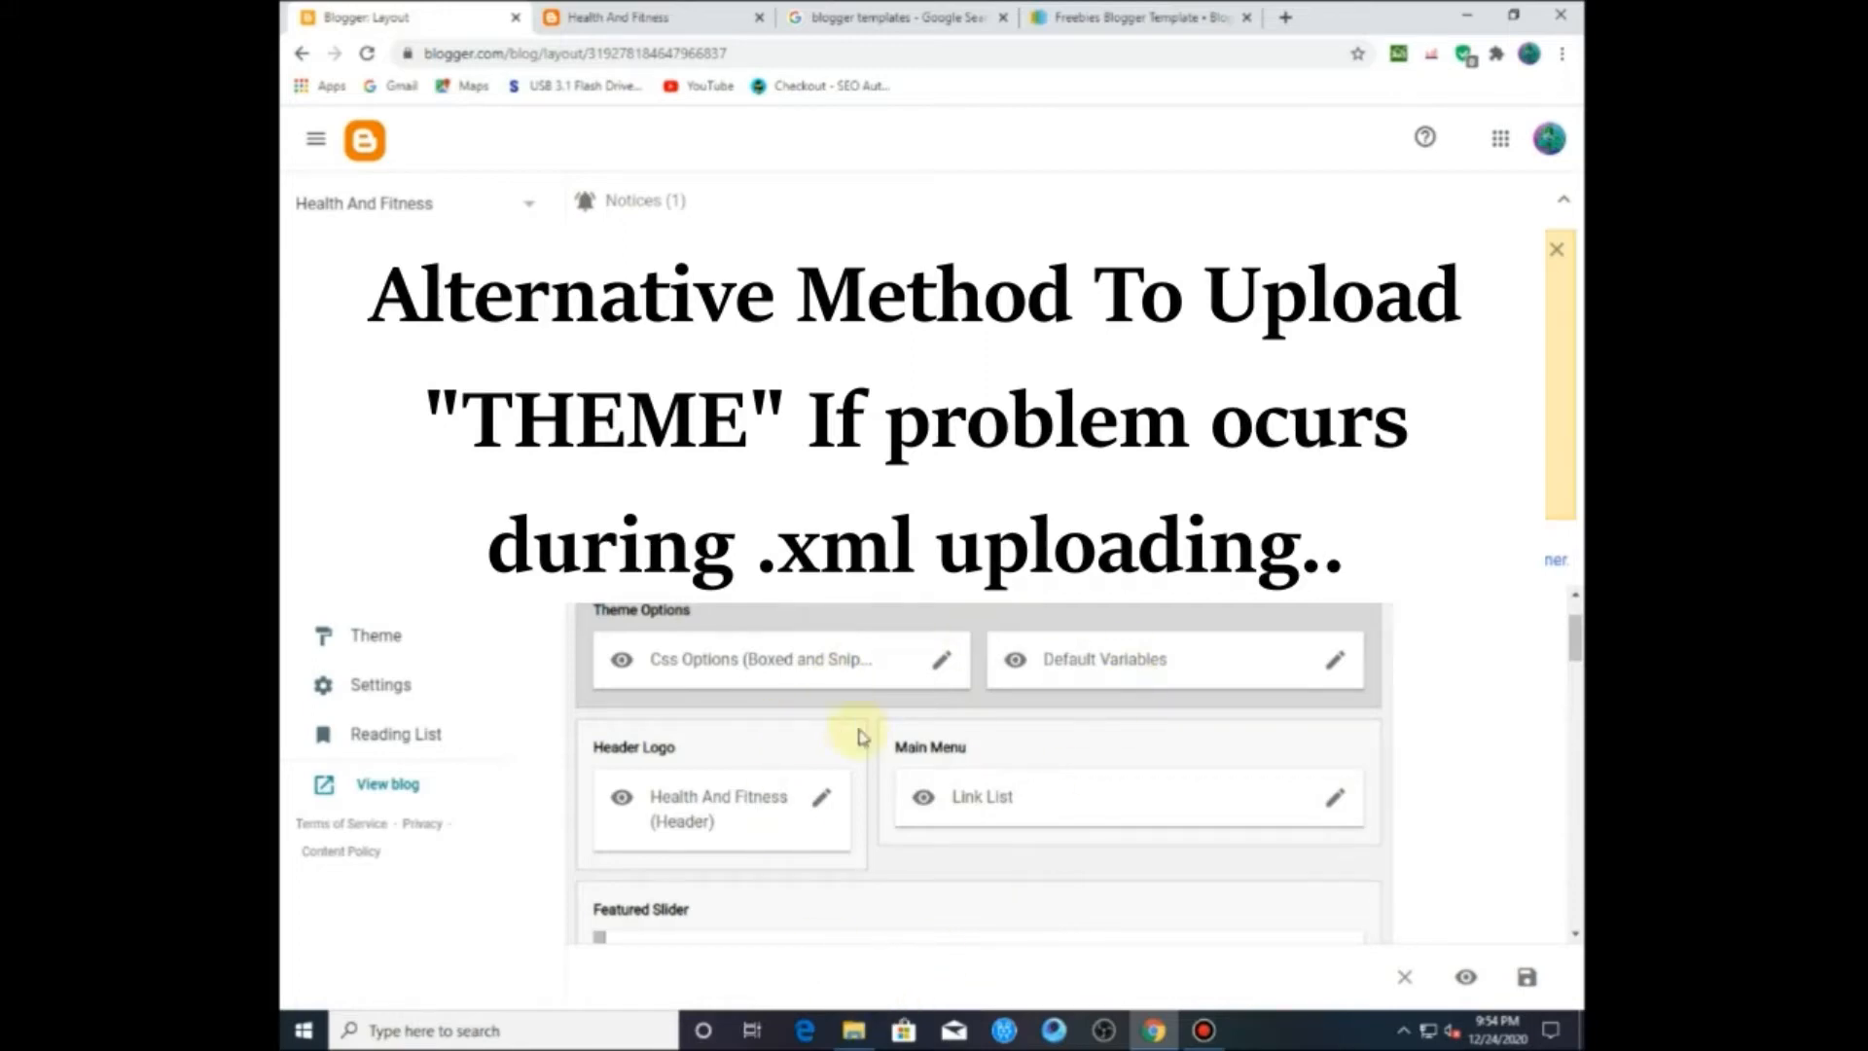
Step: Open the Health And Fitness theme's HTML code through Customise > Edit HTML
mouse_move(871, 1037)
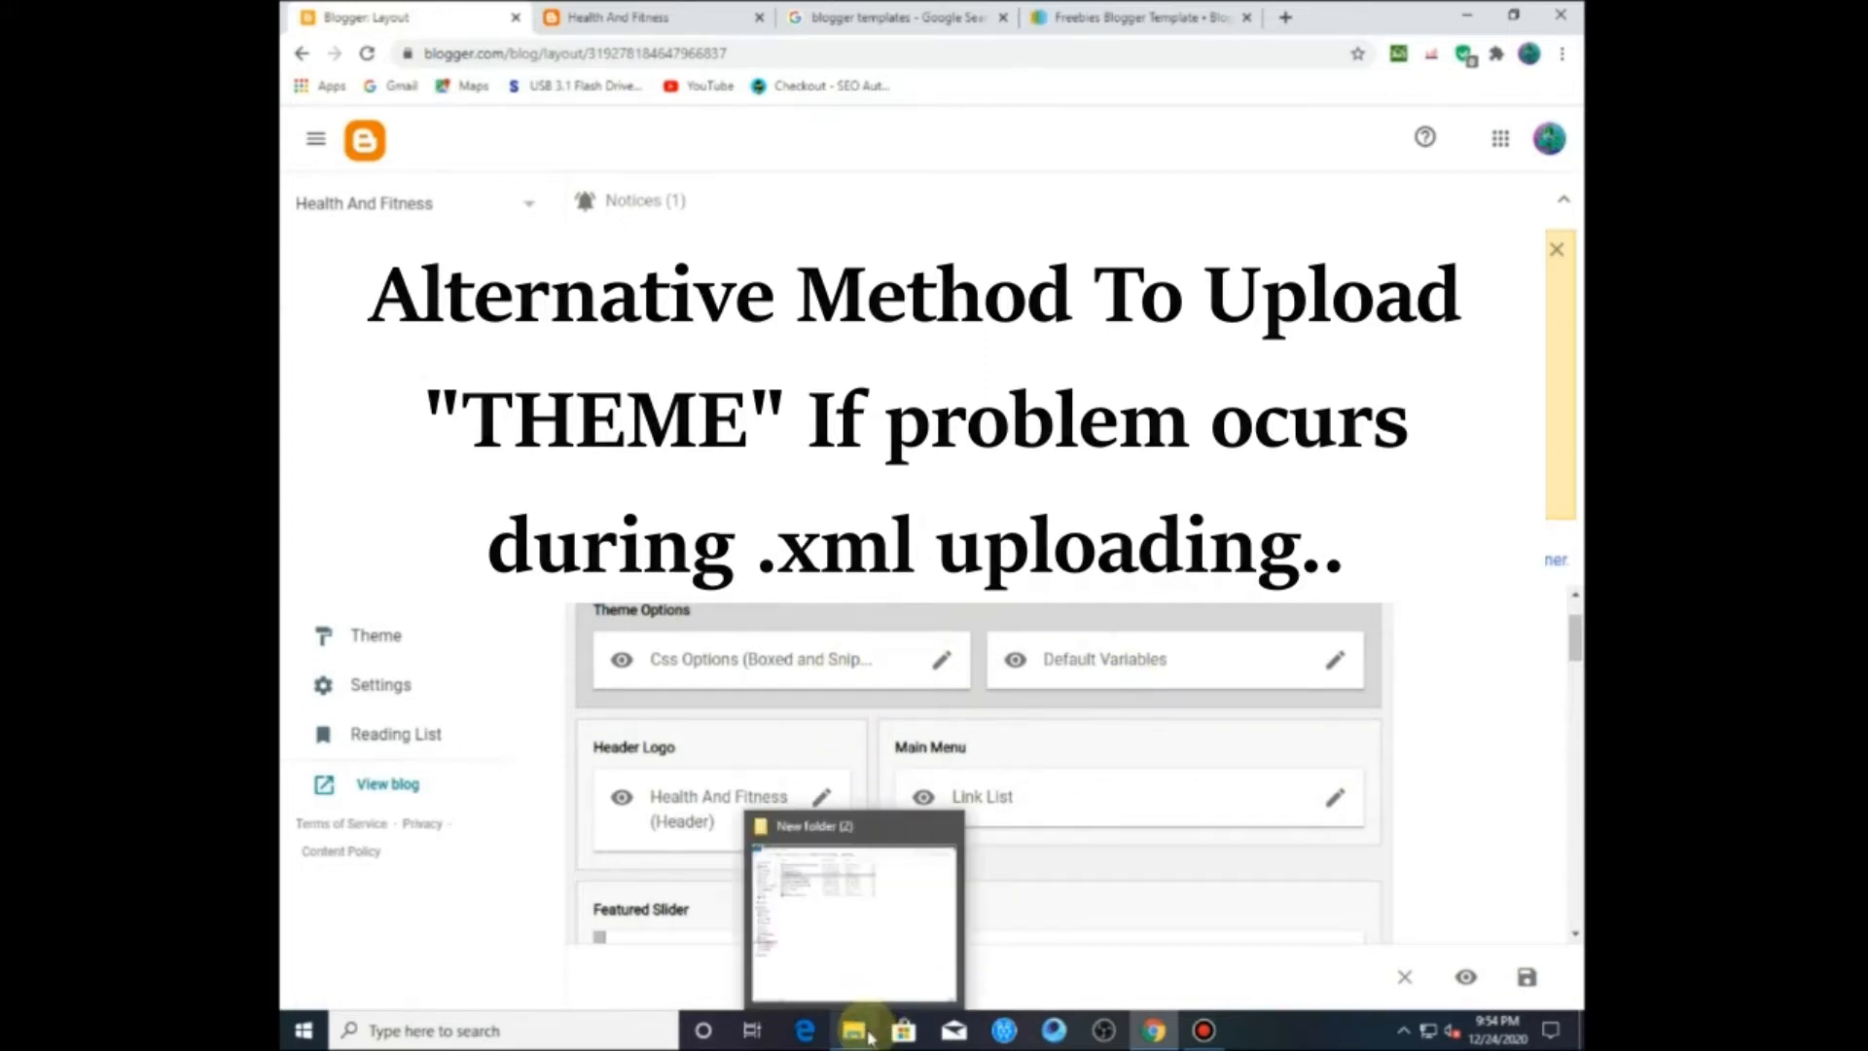
click(442, 649)
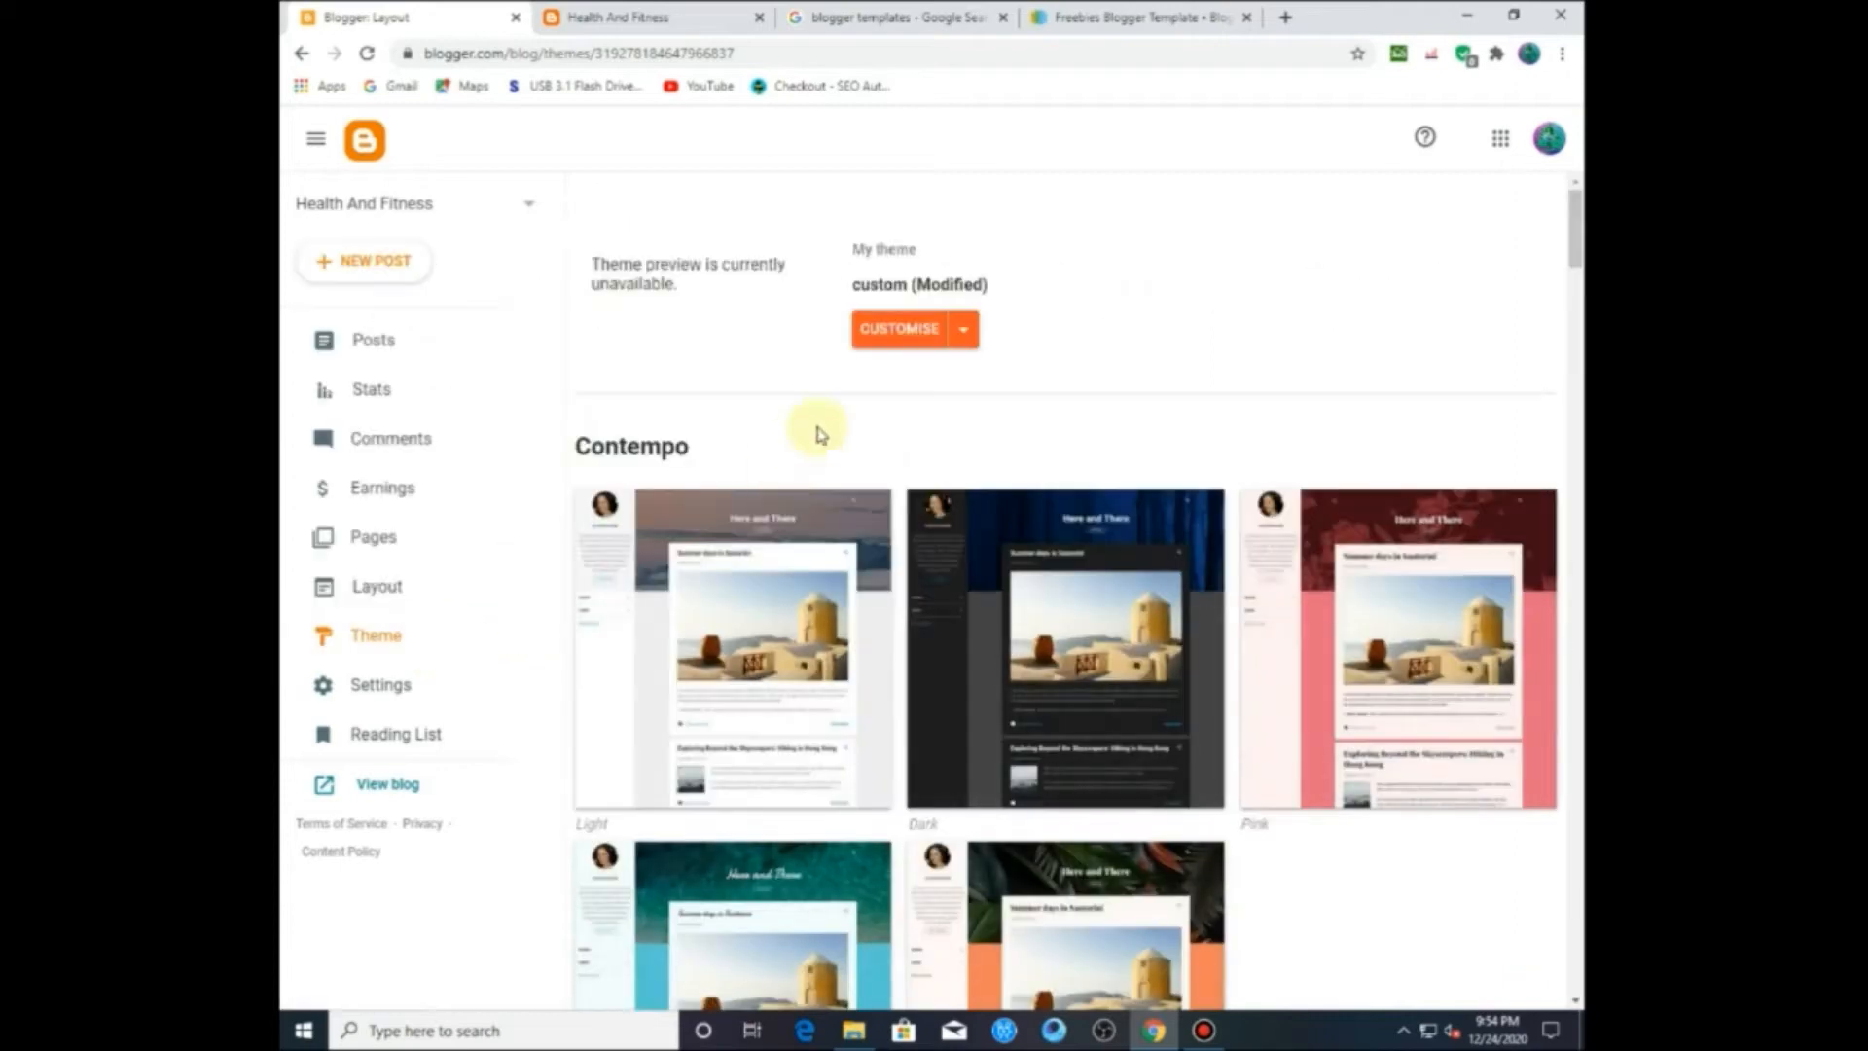
click(965, 330)
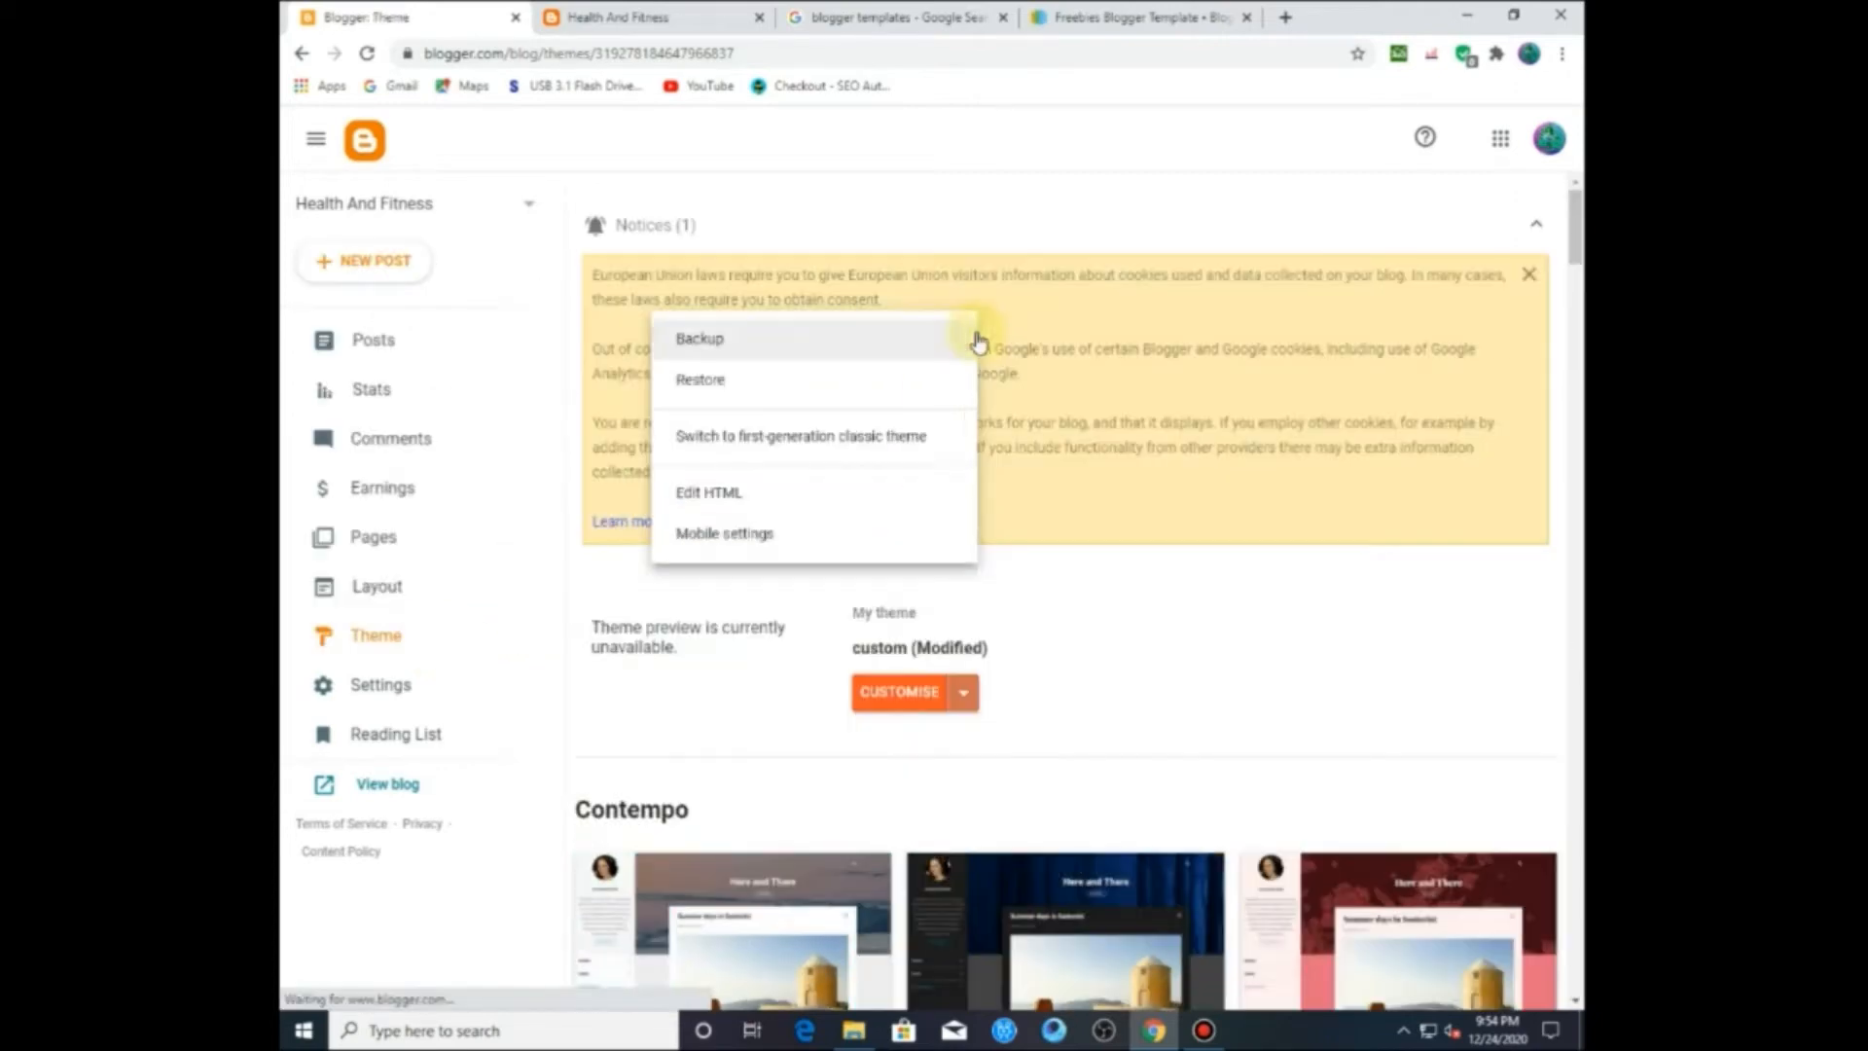
click(718, 494)
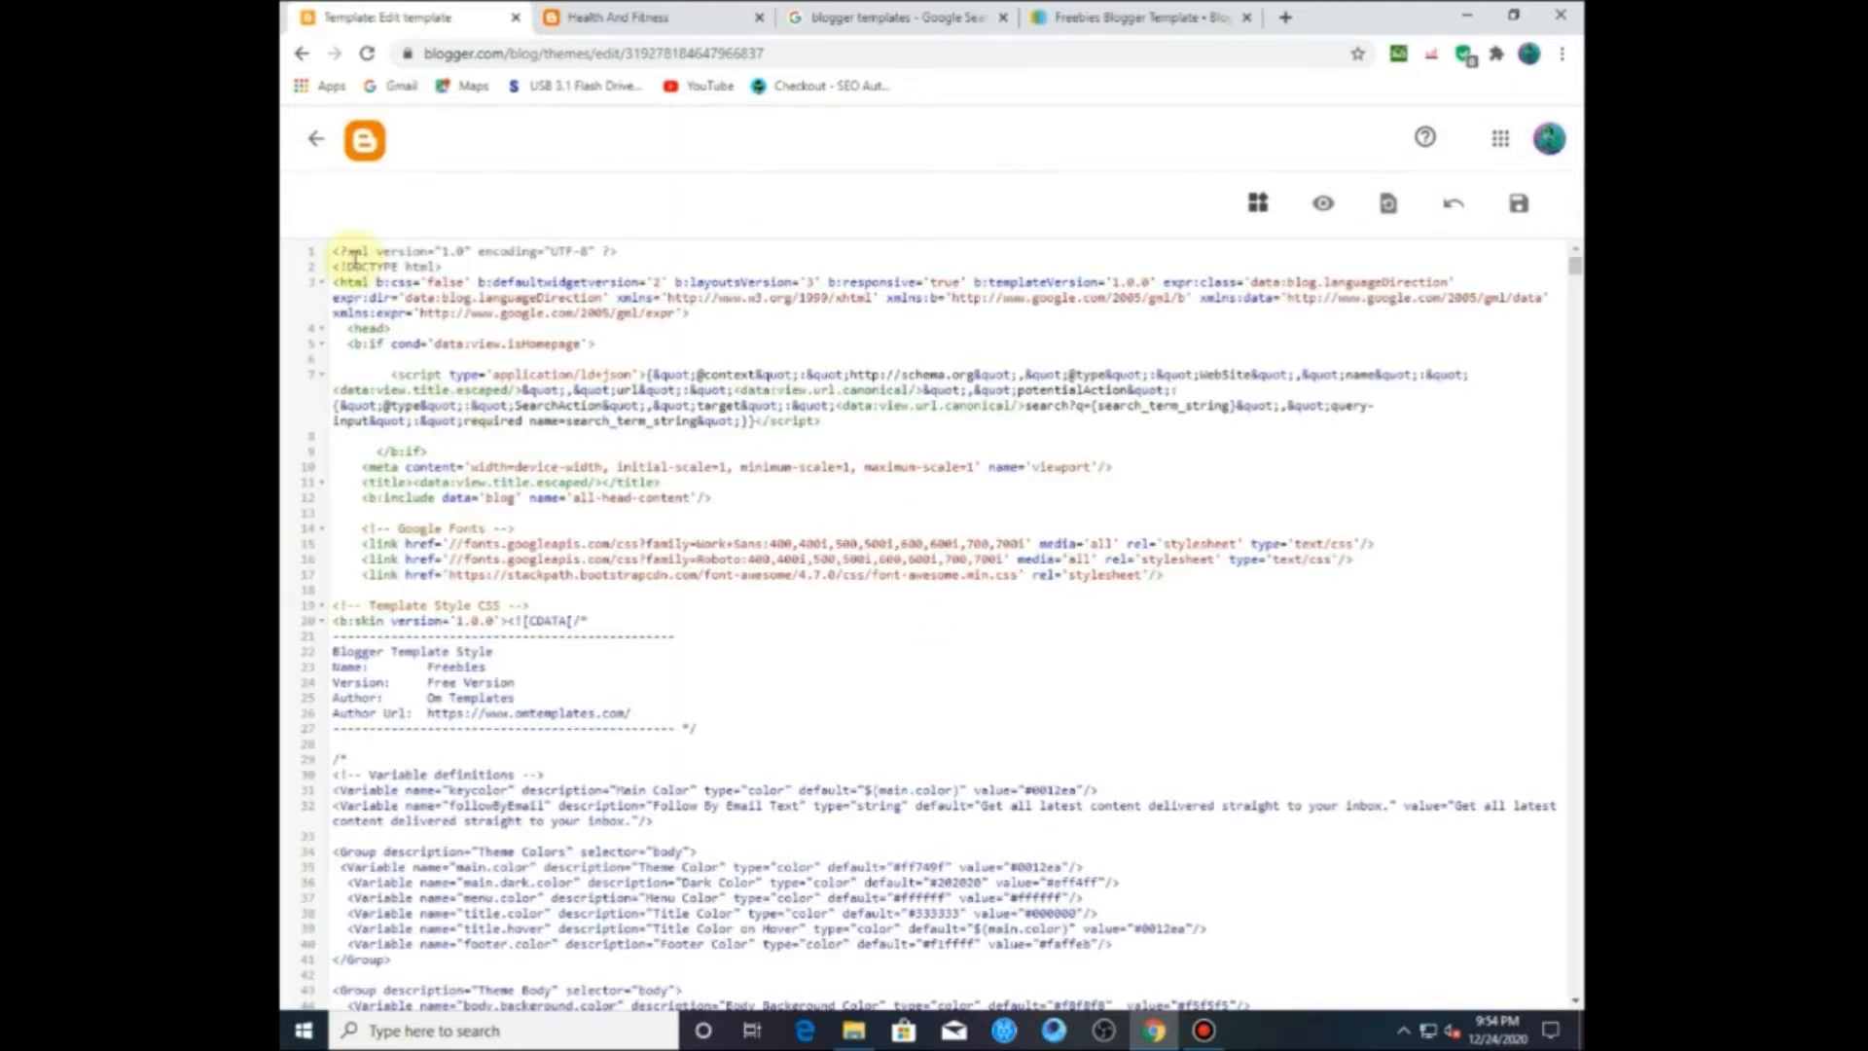
Step: Glance at the theme code, return to the Theme page, and bring up the New folder (2) template folder
drag(356, 258, 547, 368)
click(593, 450)
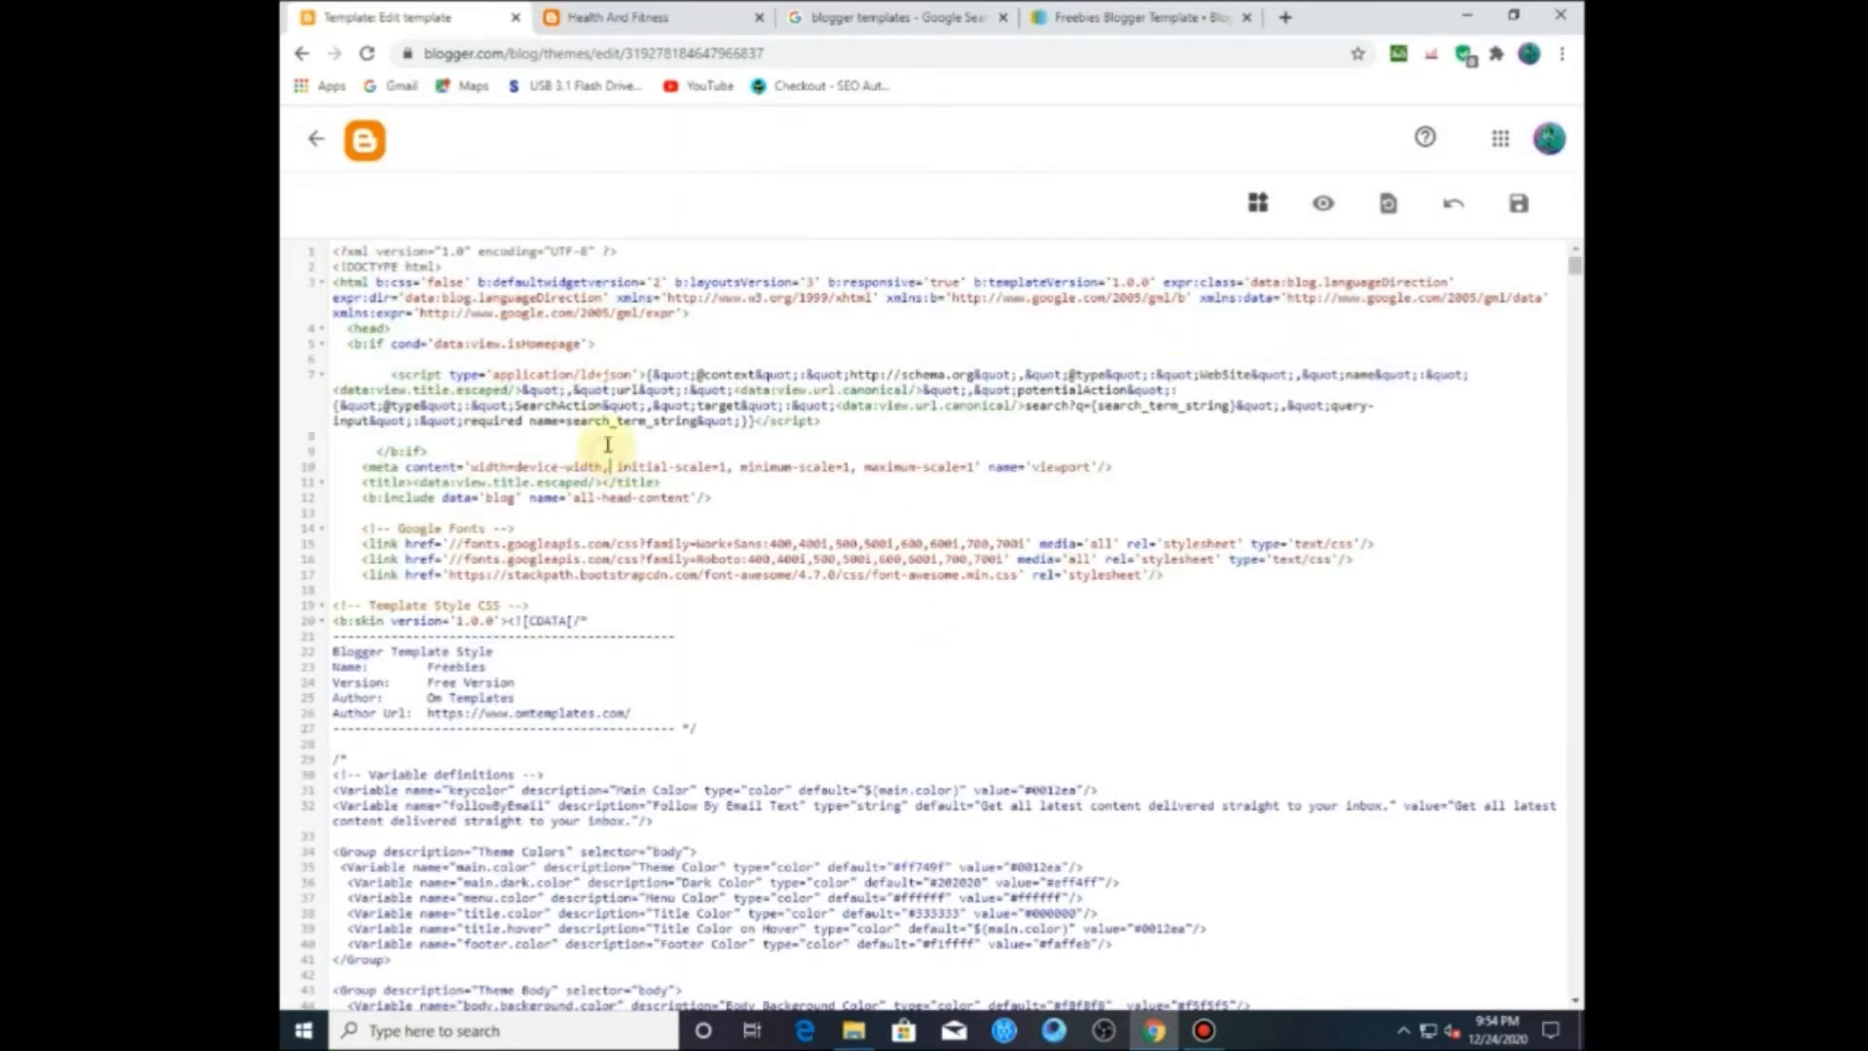
click(313, 146)
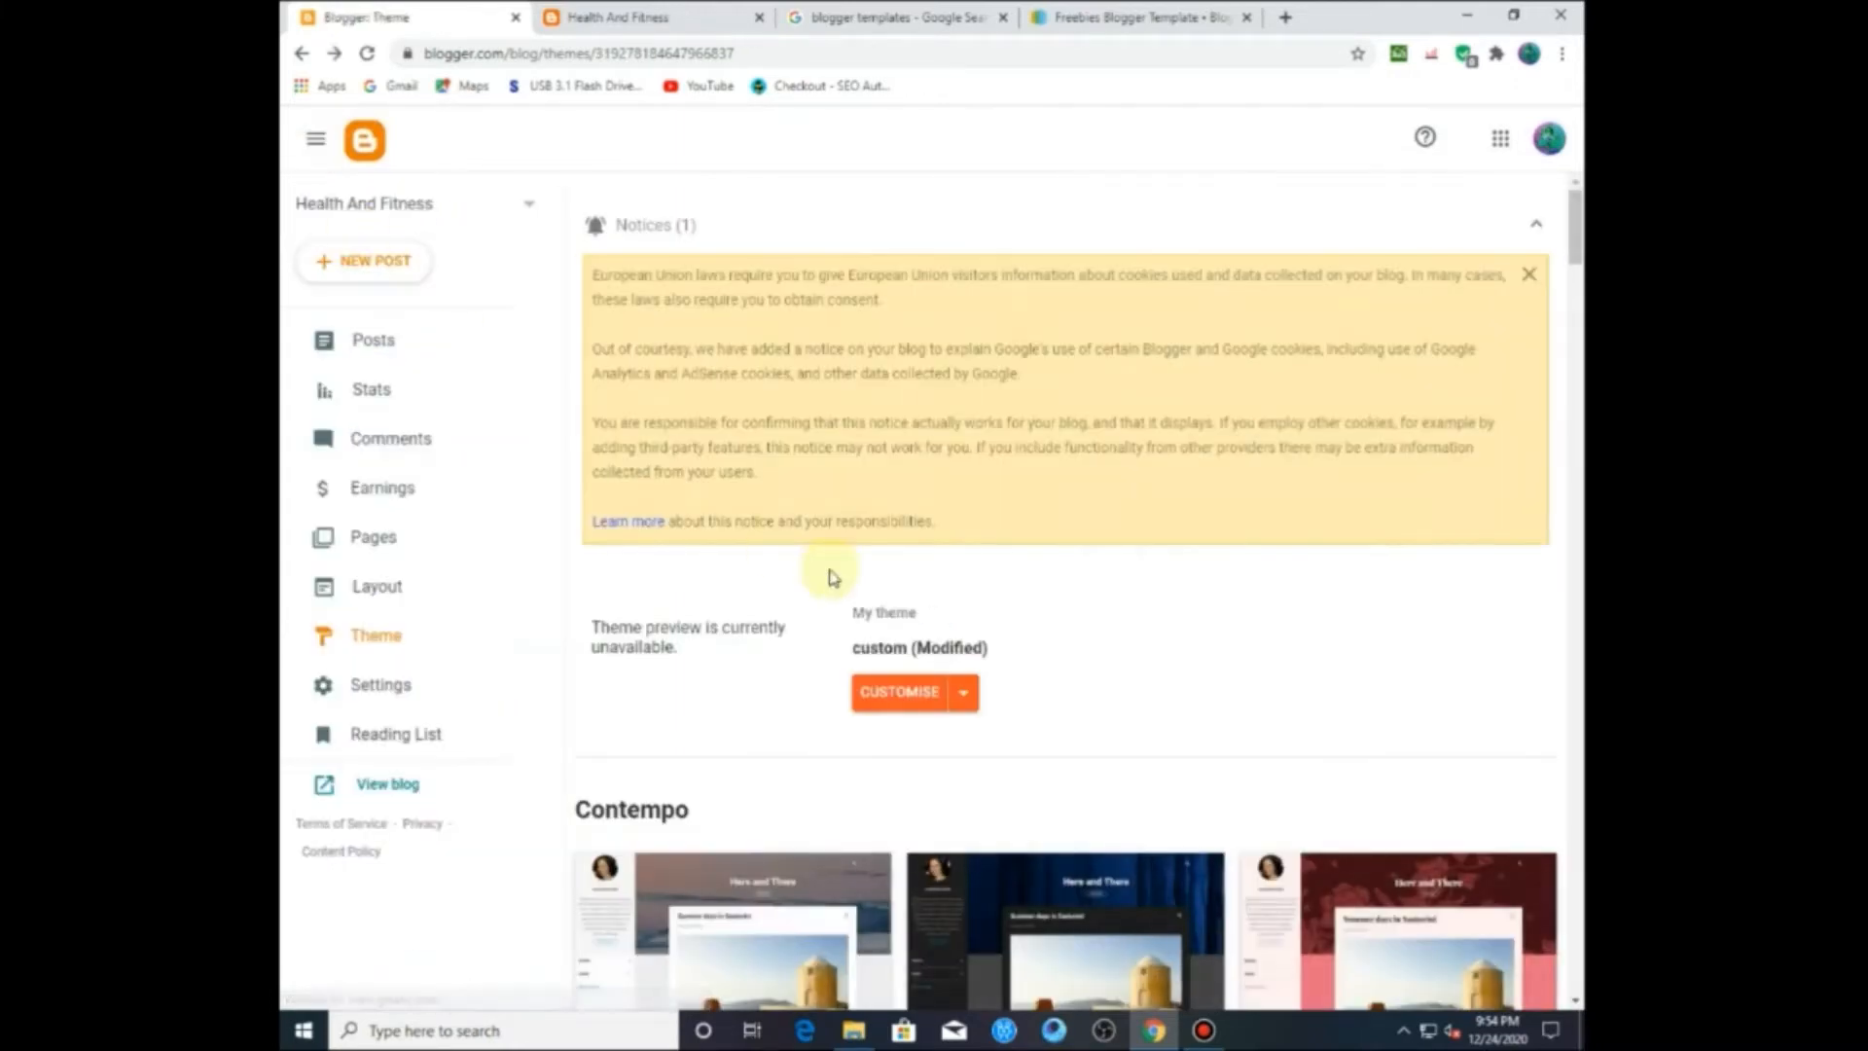
click(869, 1027)
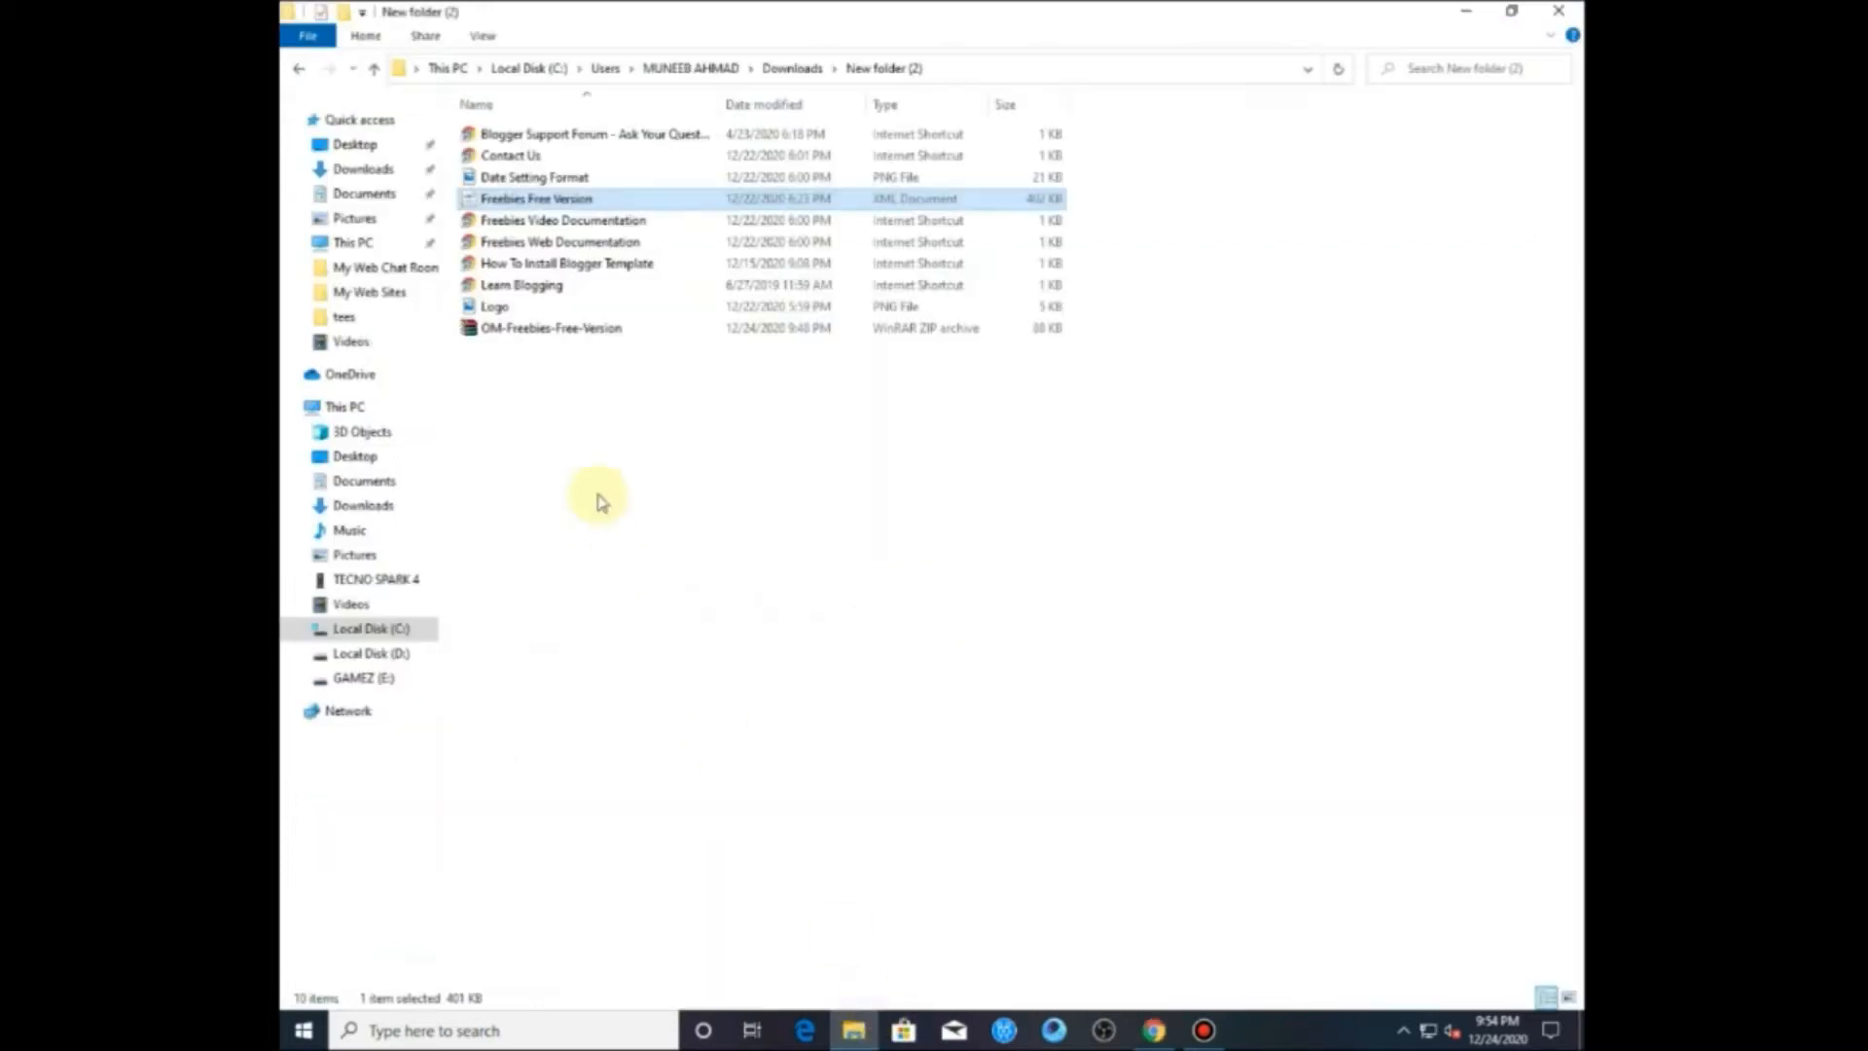
Step: Open the Freebies Free Version XML in Notepad, then close Notepad and the New folder (2) window
right_click(495, 200)
mouse_move(575, 303)
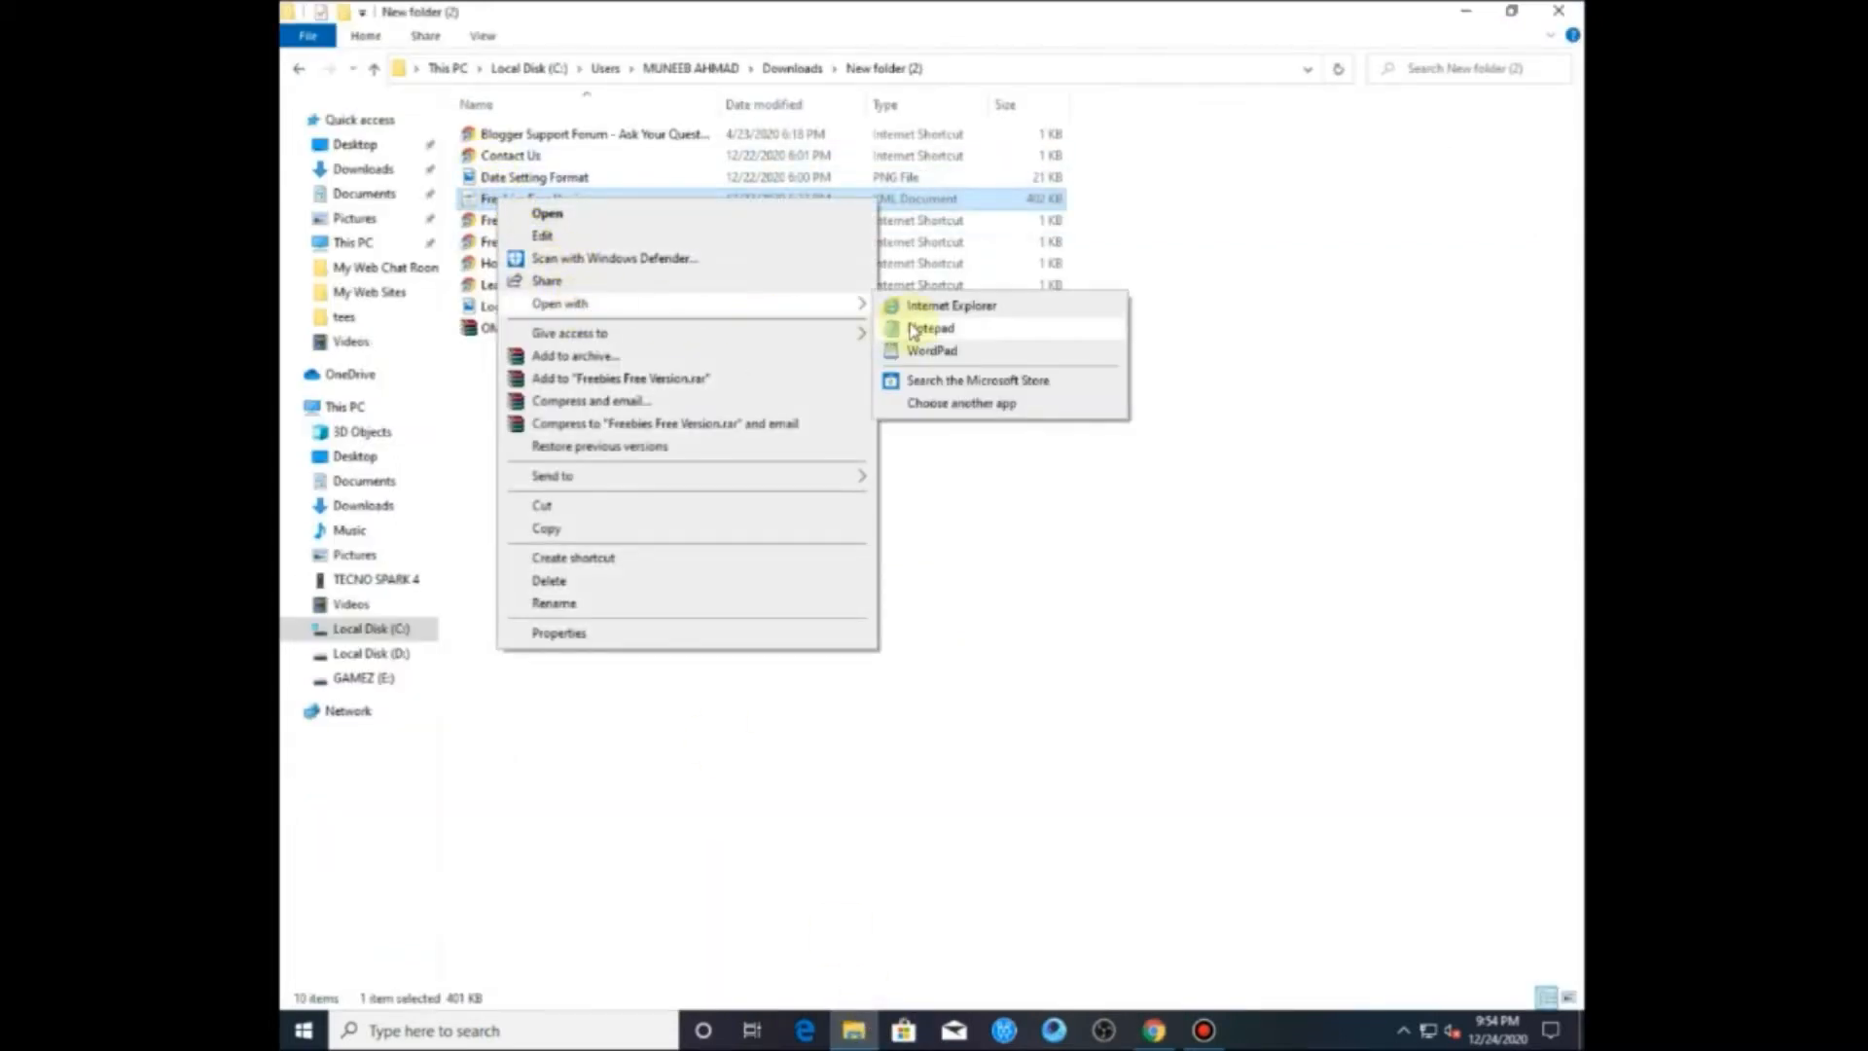
click(915, 329)
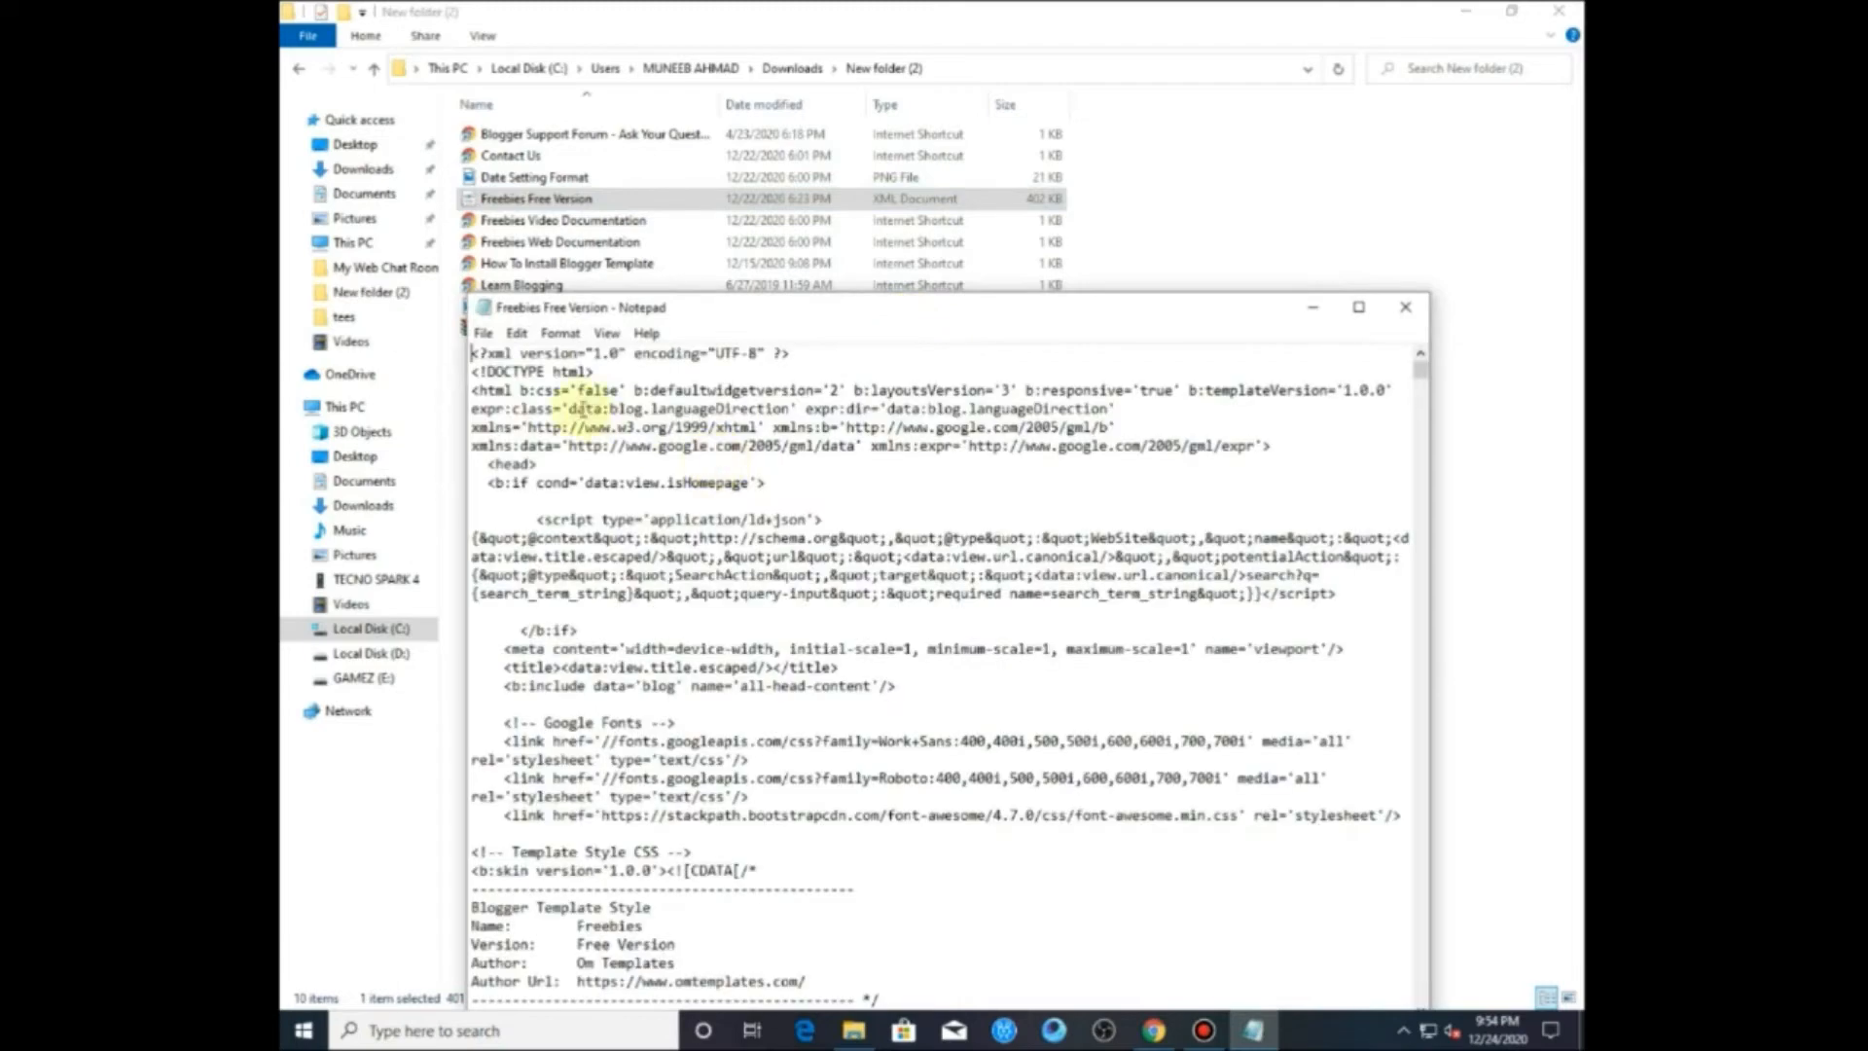
click(1406, 307)
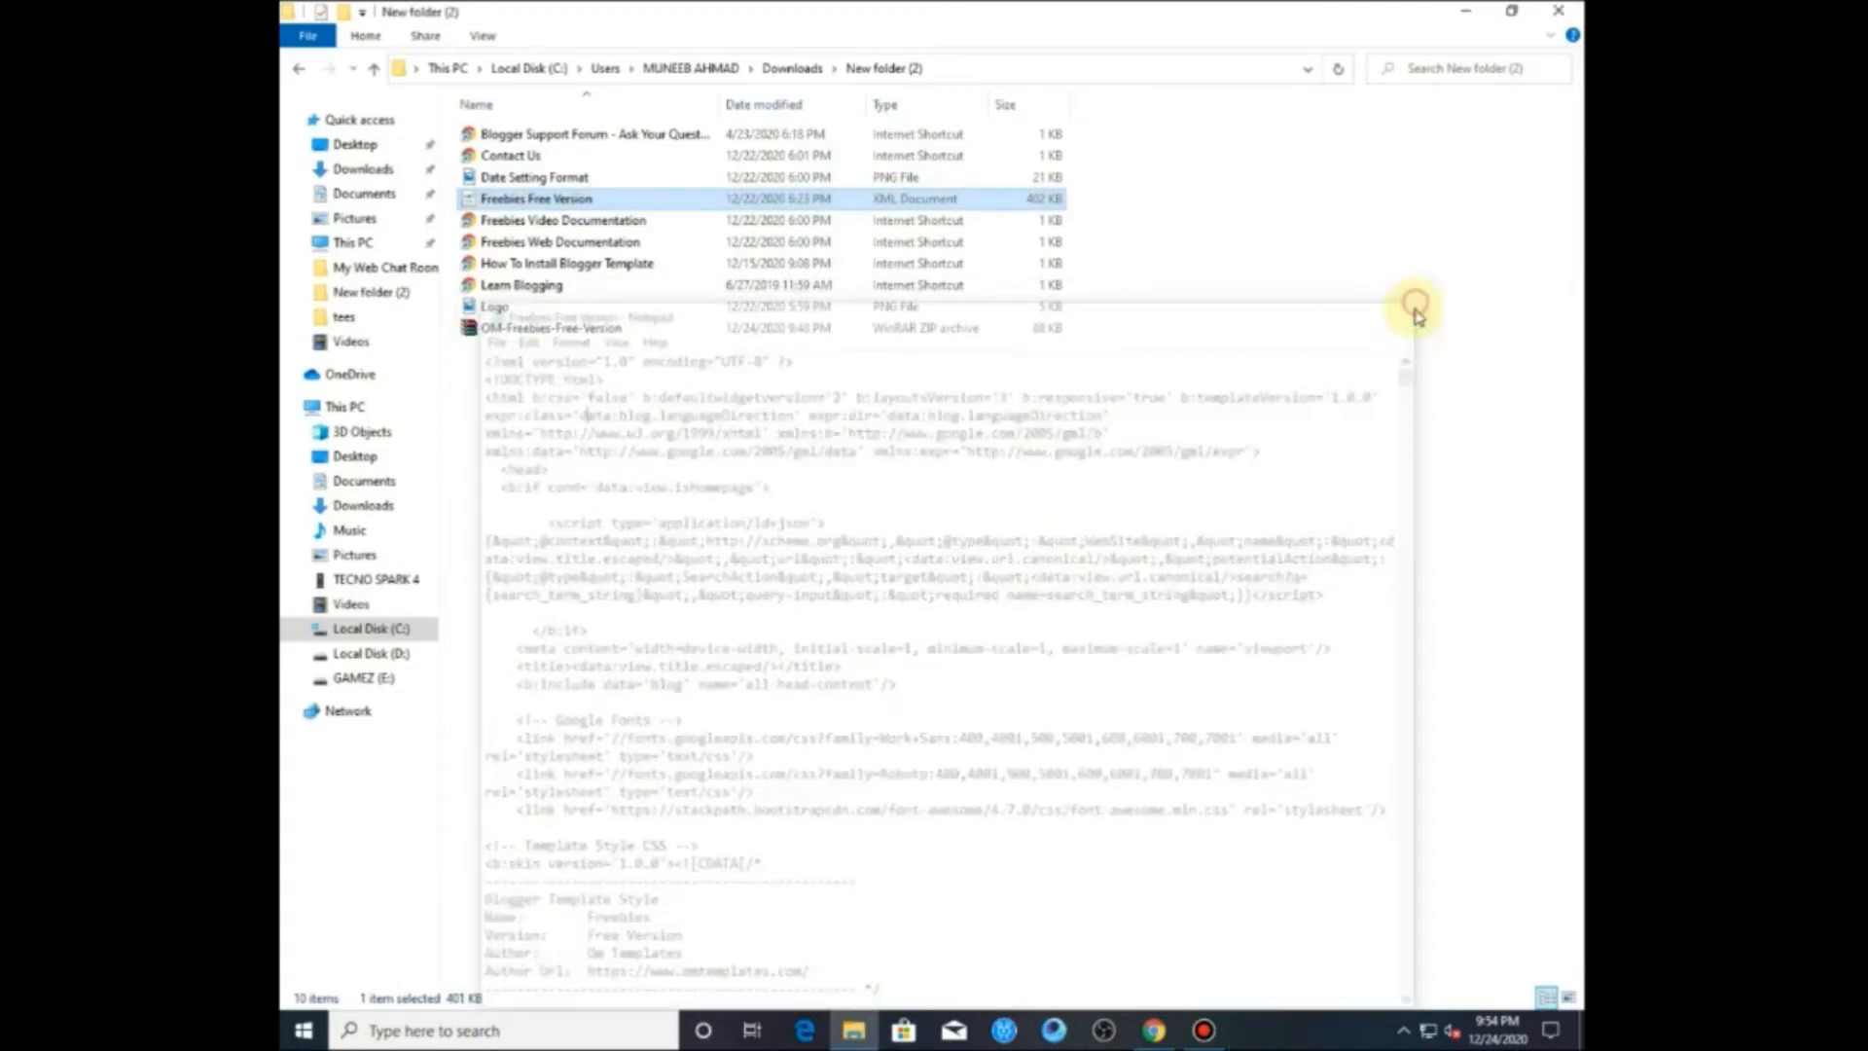
click(1563, 14)
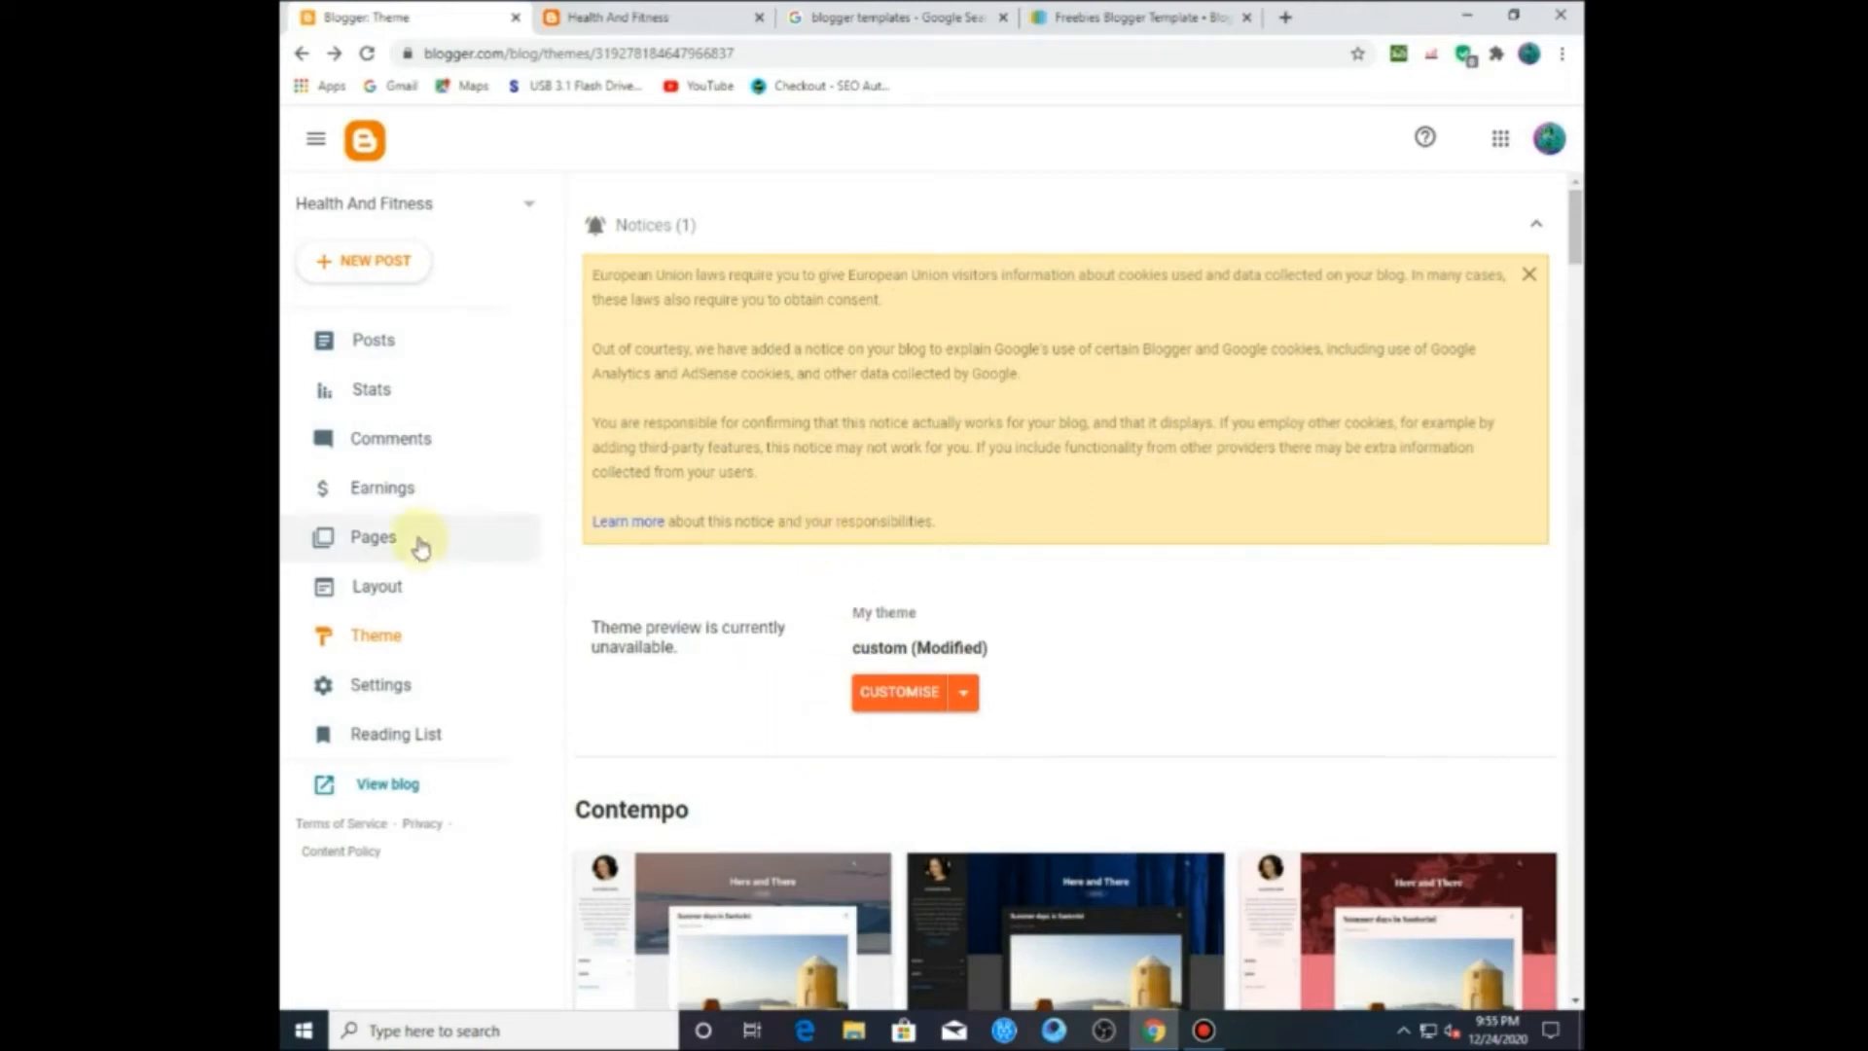
Step: Check the live blog, return to the Theme tab, and open the empty Pages list
click(603, 13)
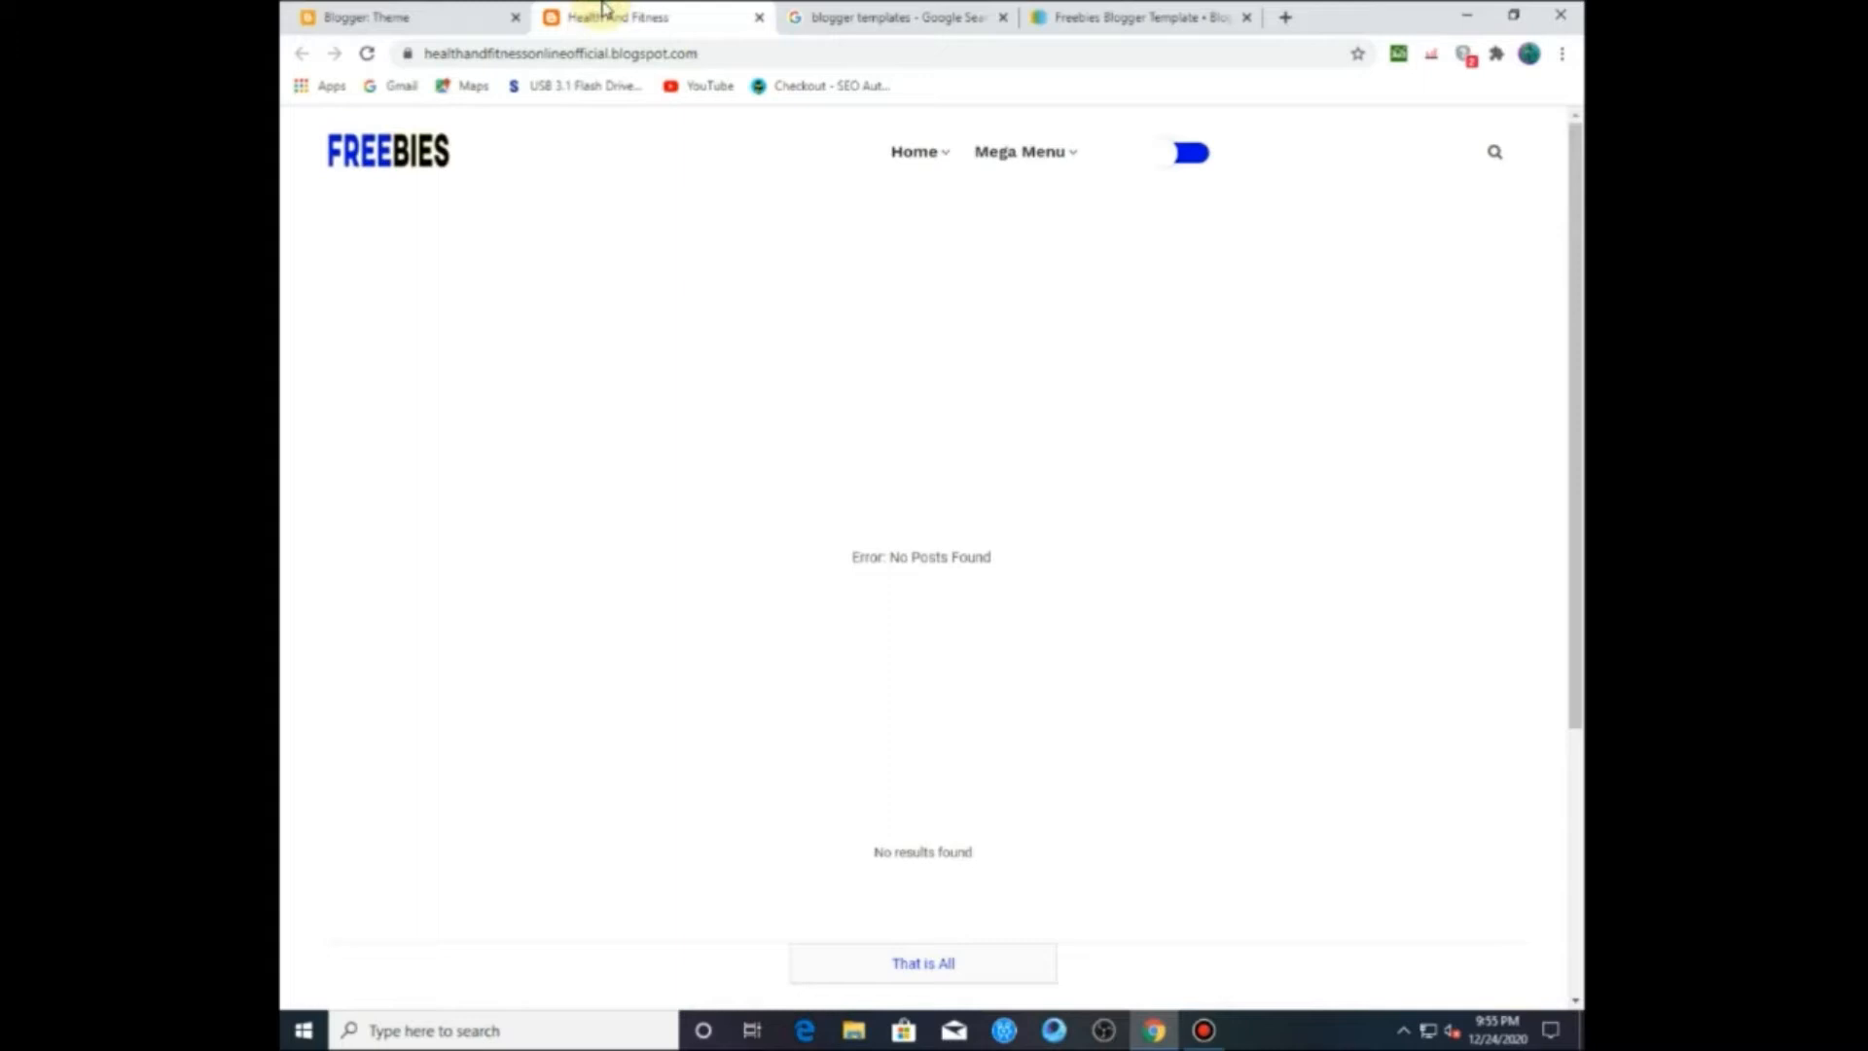
click(438, 15)
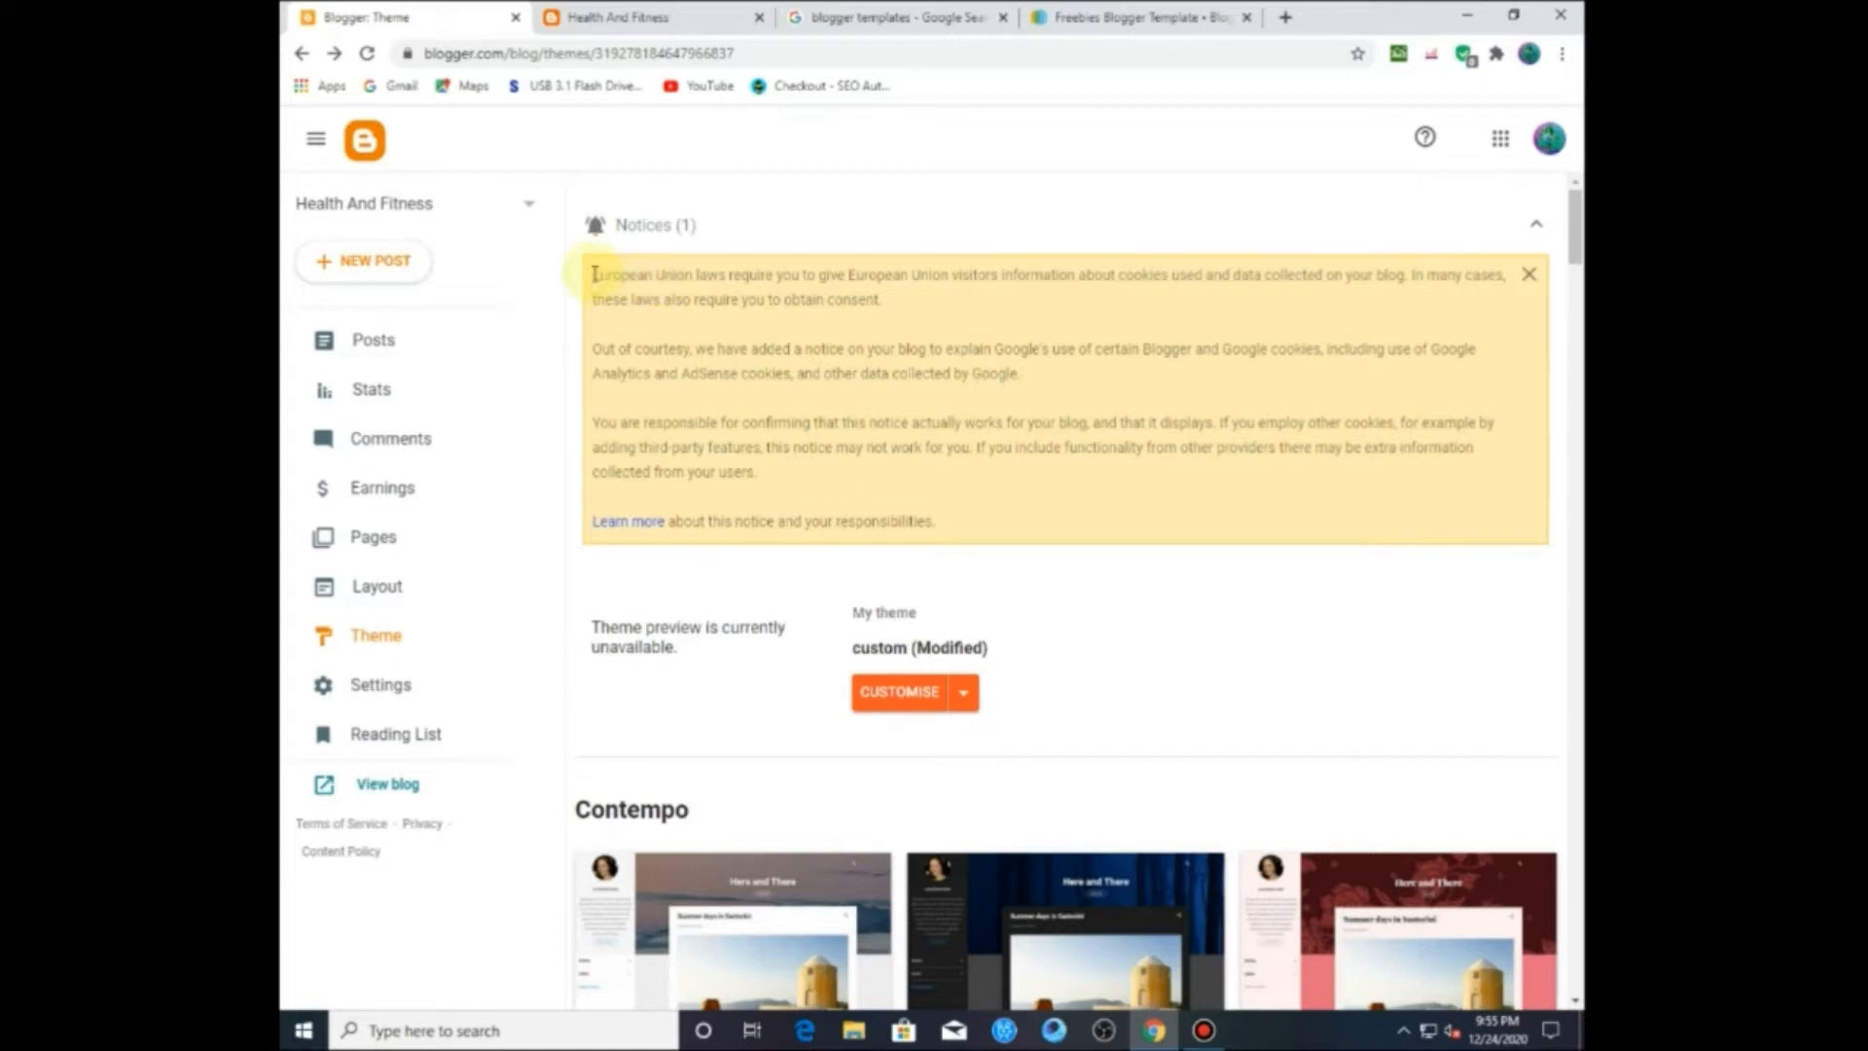
drag(593, 274, 876, 300)
click(869, 299)
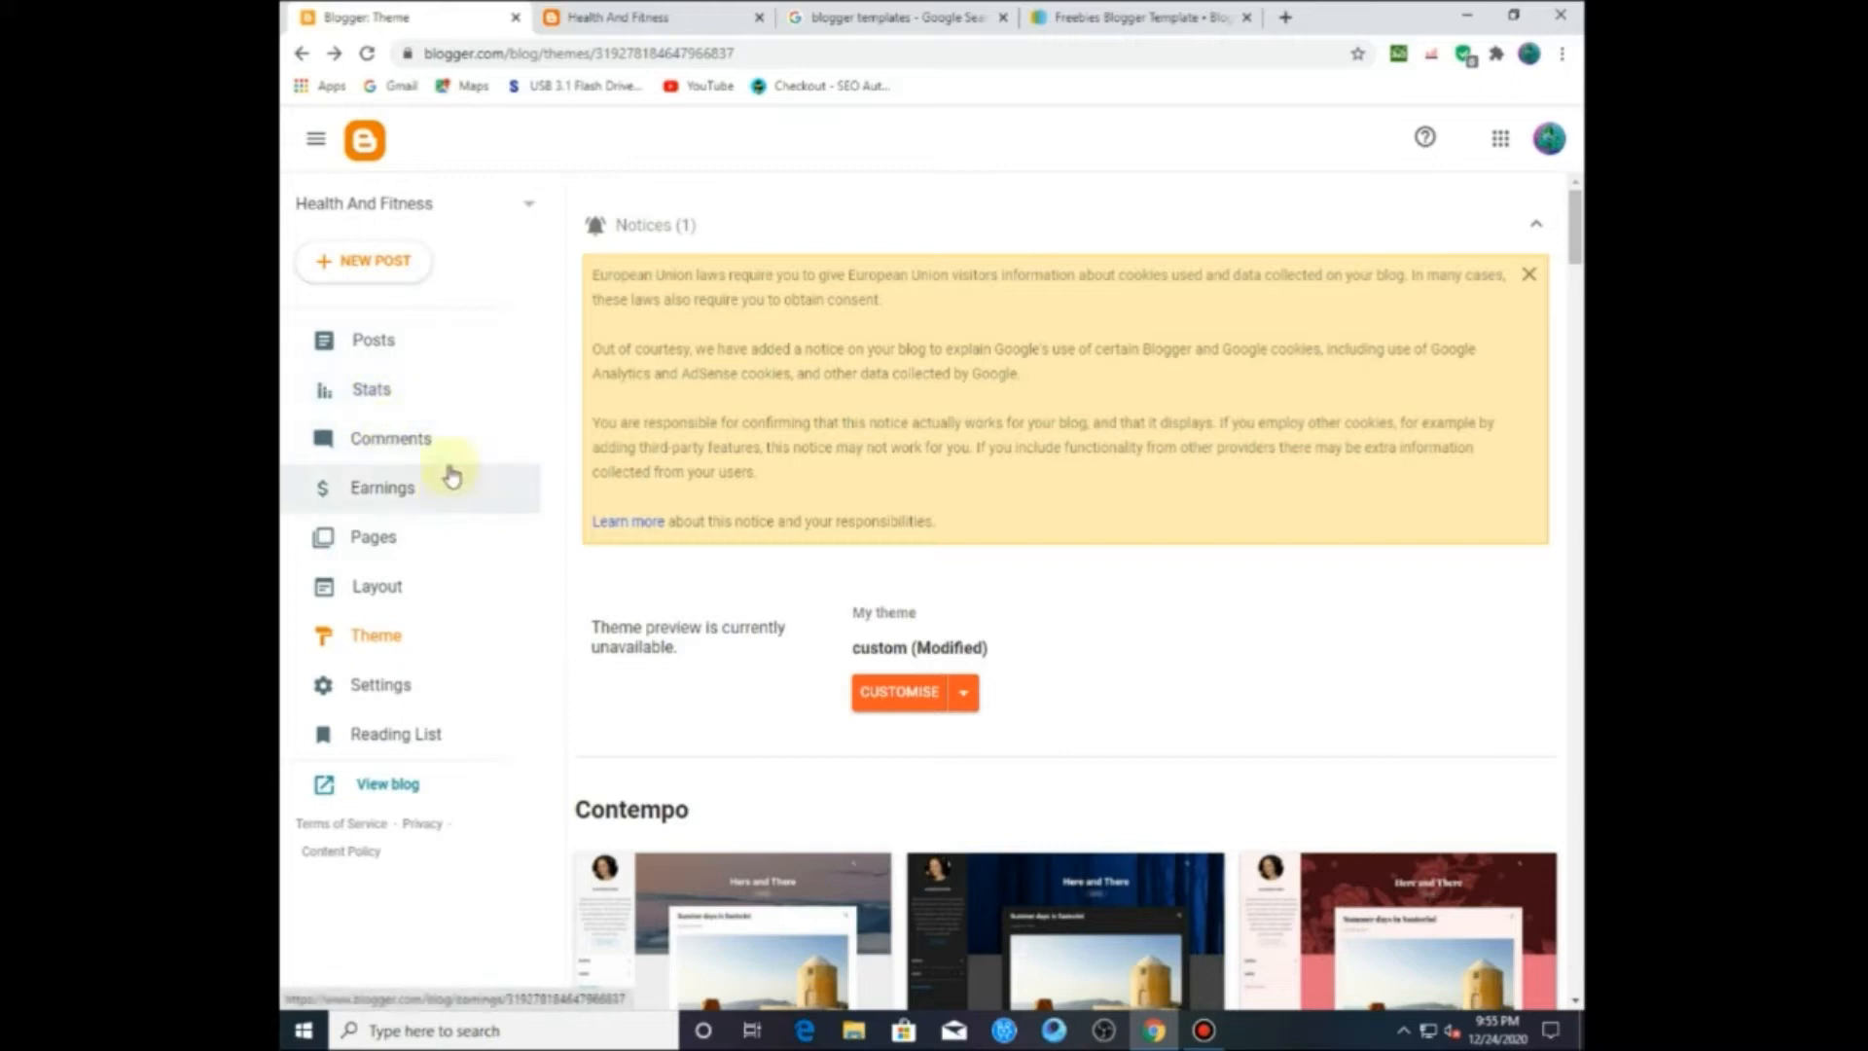
click(365, 541)
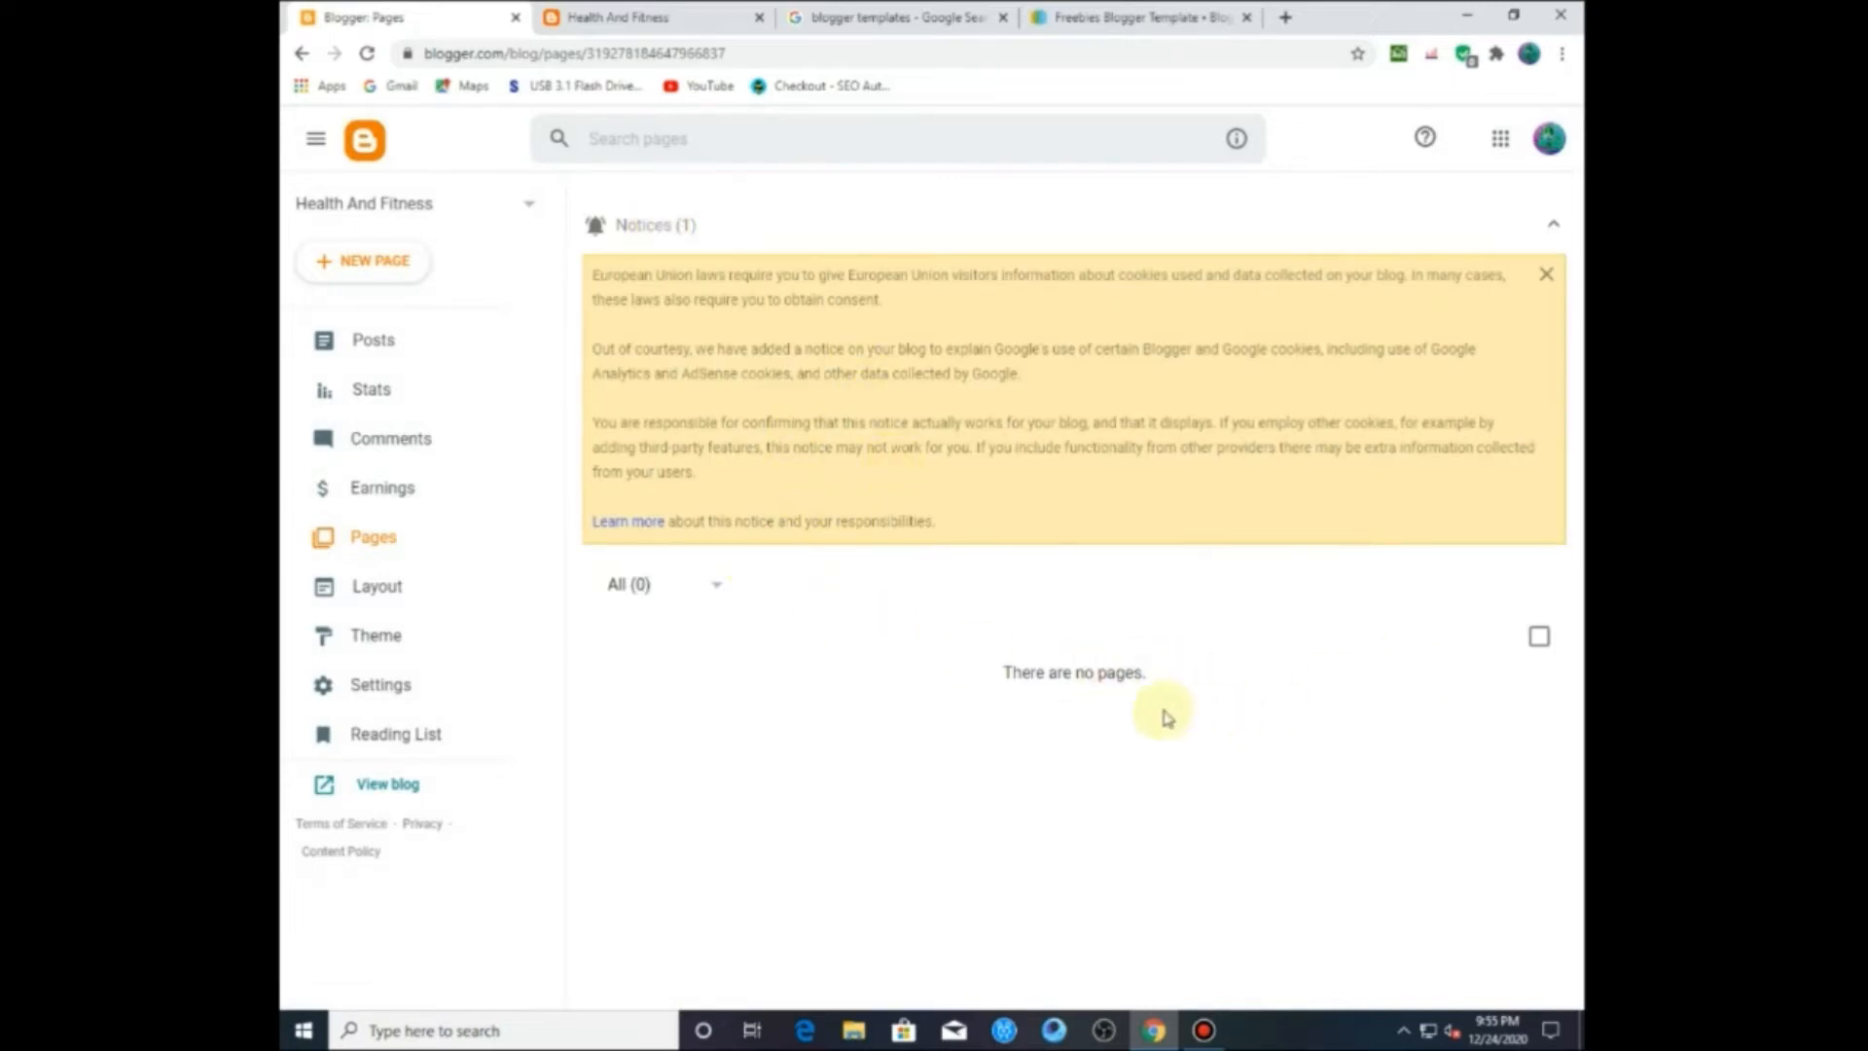
Step: Create and publish new Contact Us and Privacy Policy pages
click(638, 586)
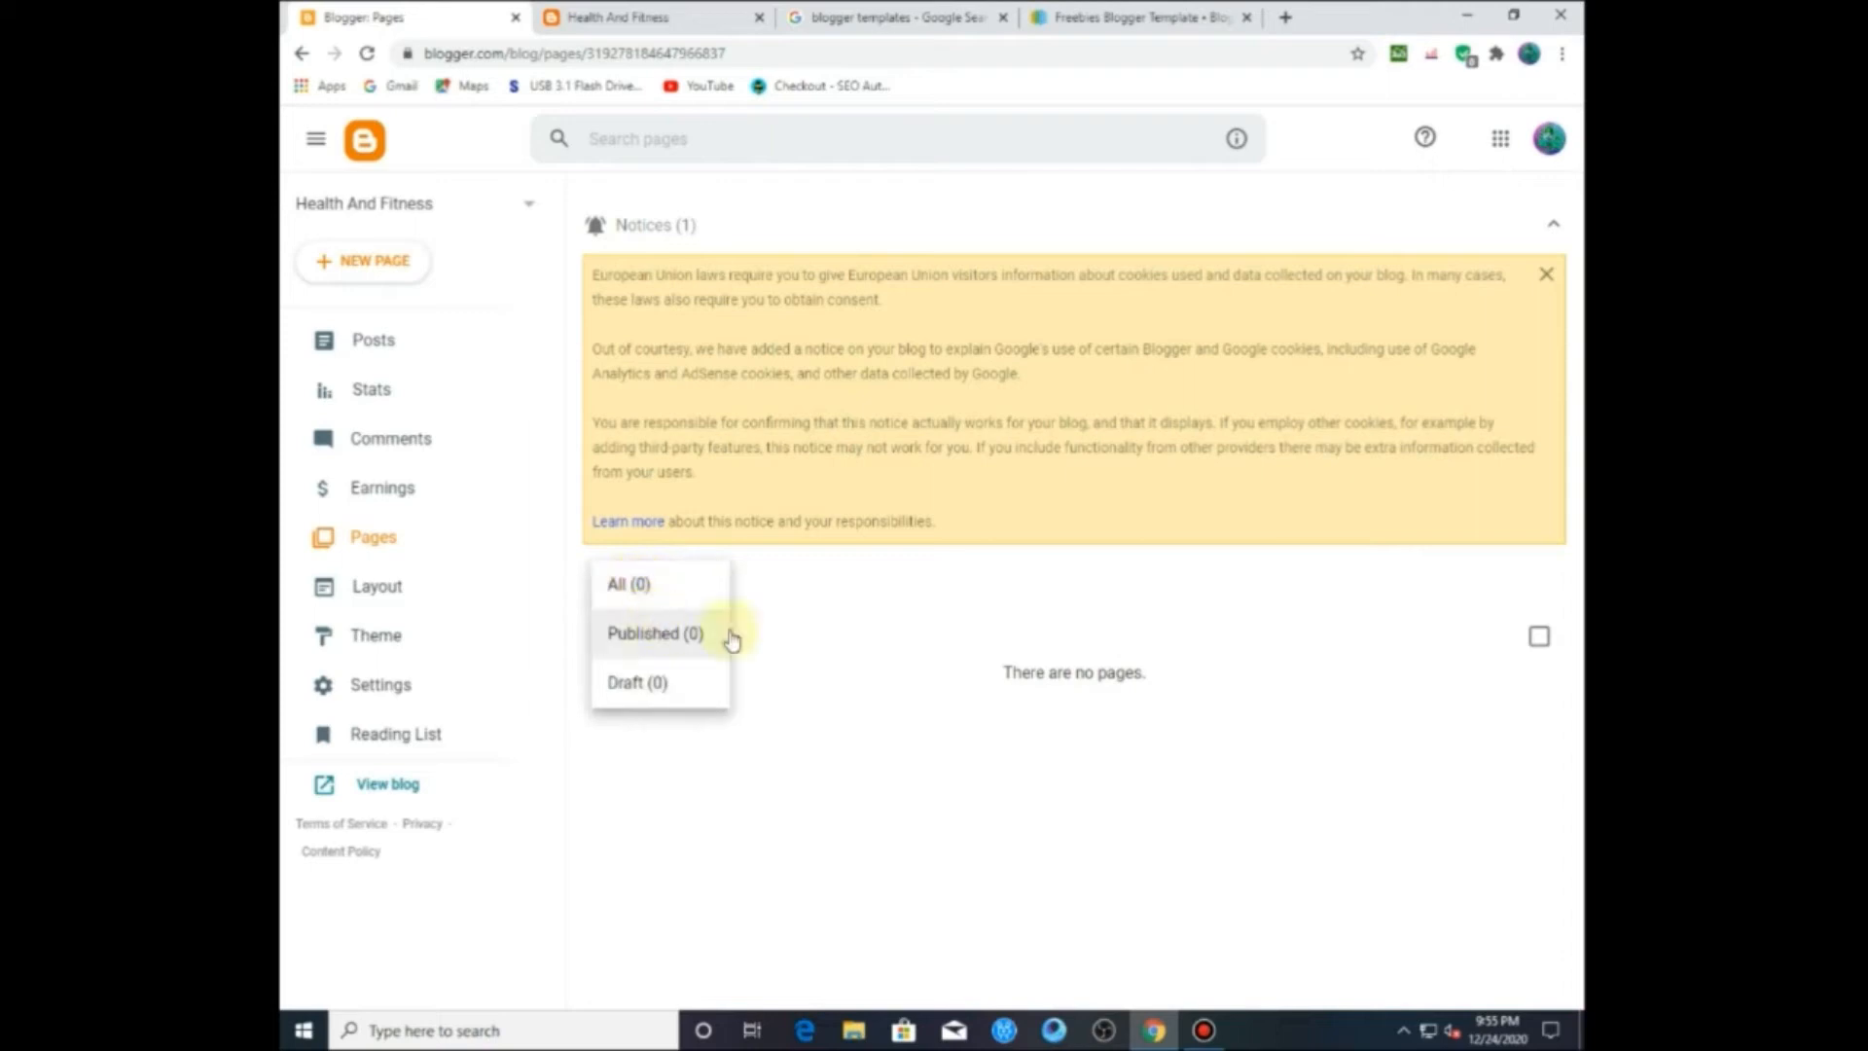
click(844, 635)
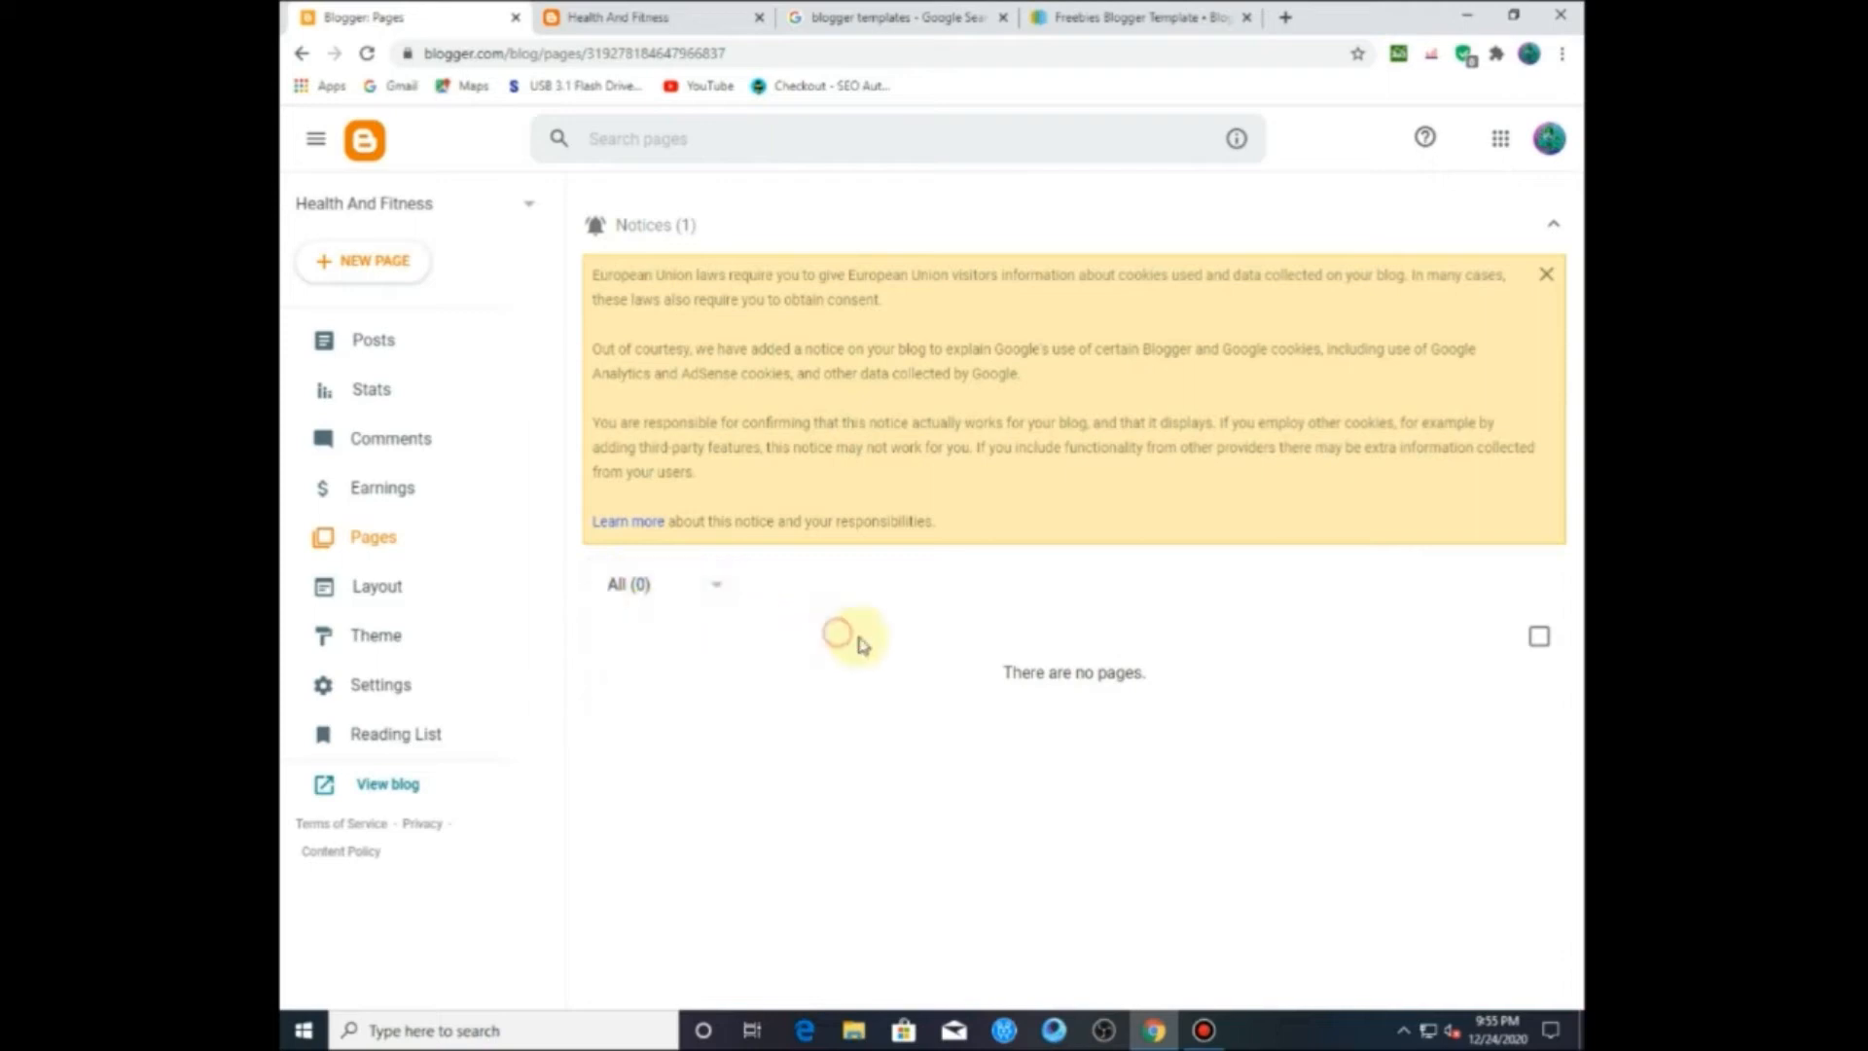
click(375, 261)
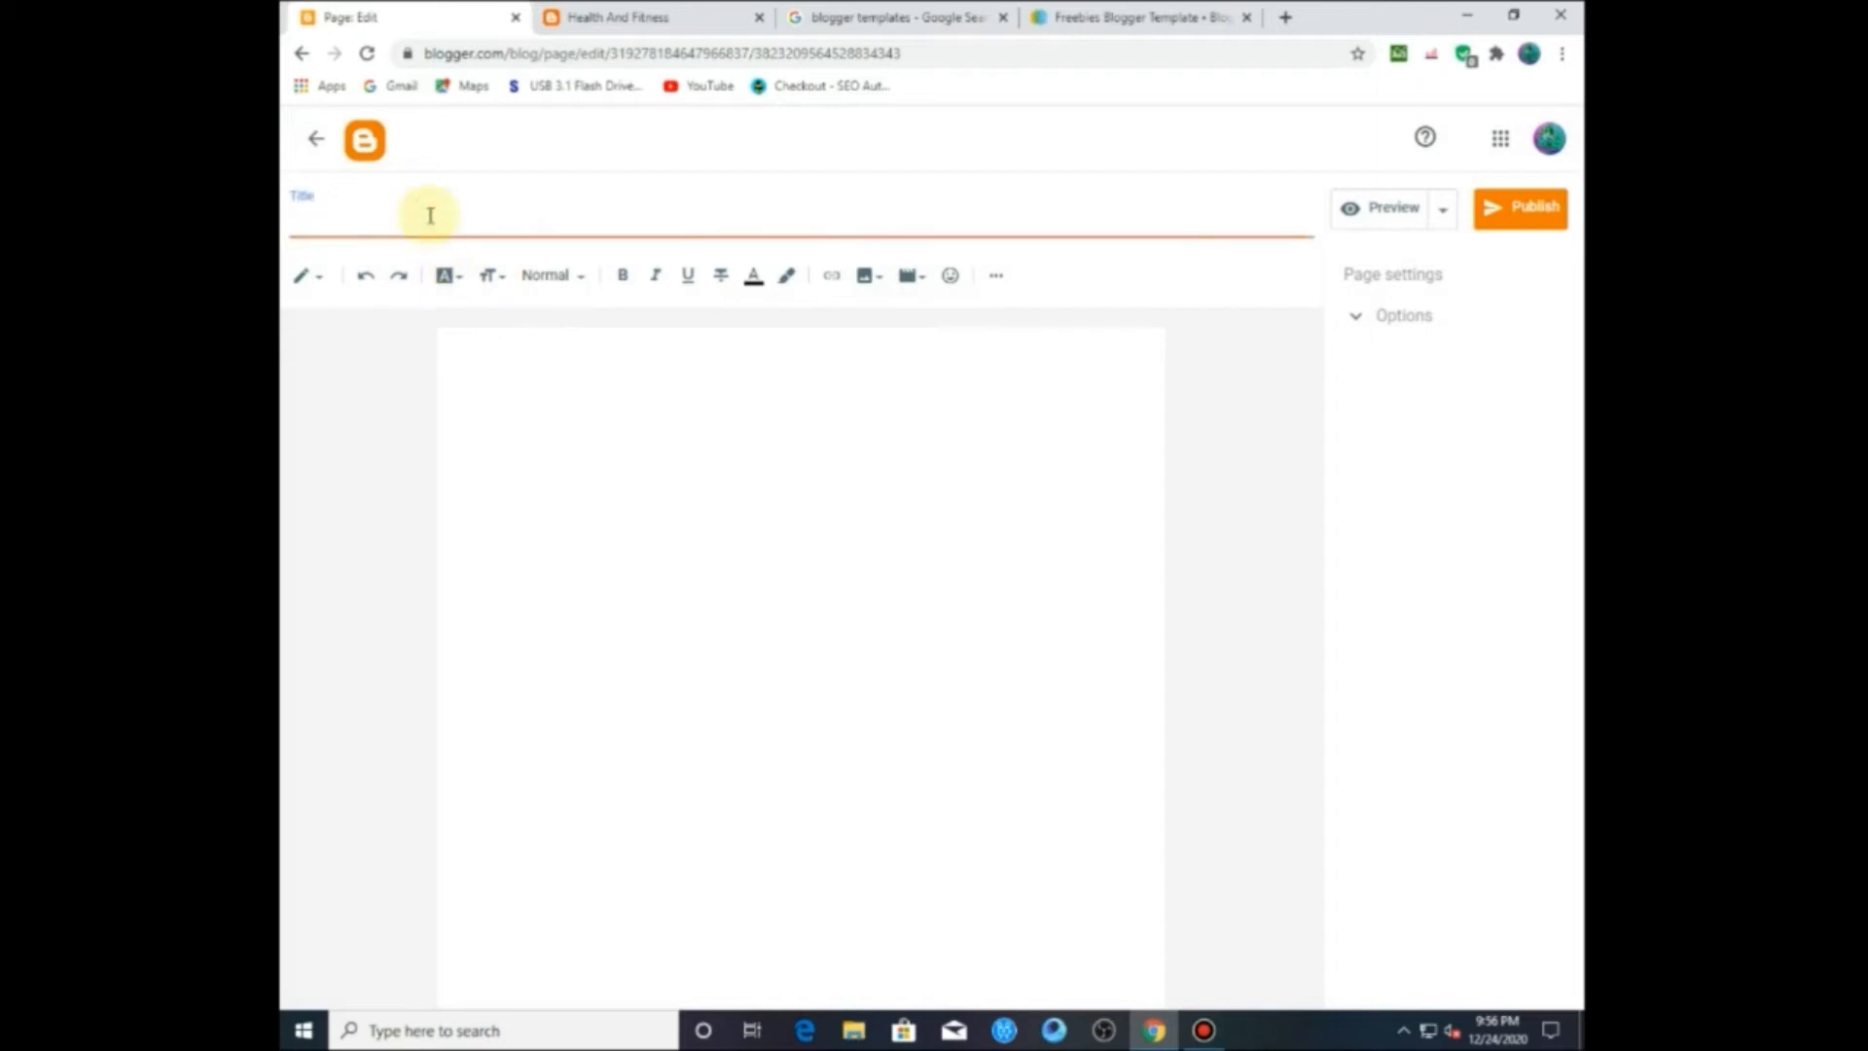
text(C)
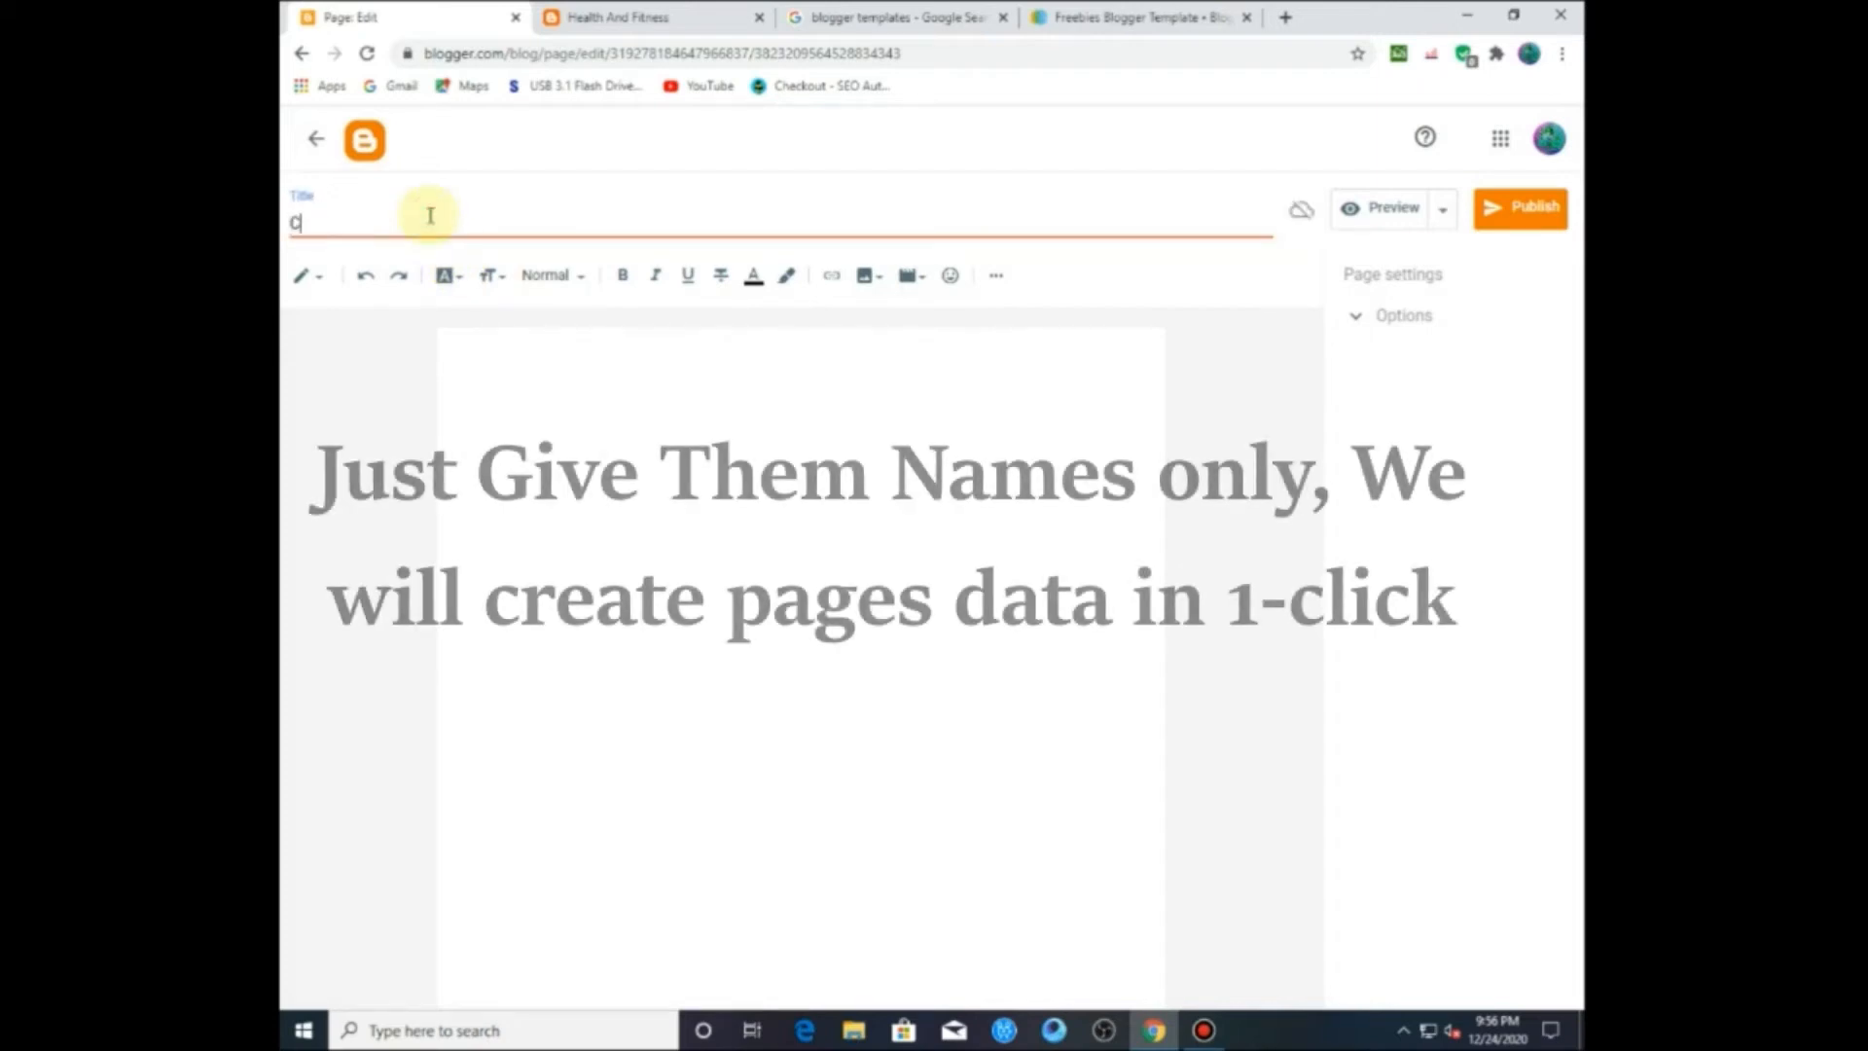
text(ontact Us)
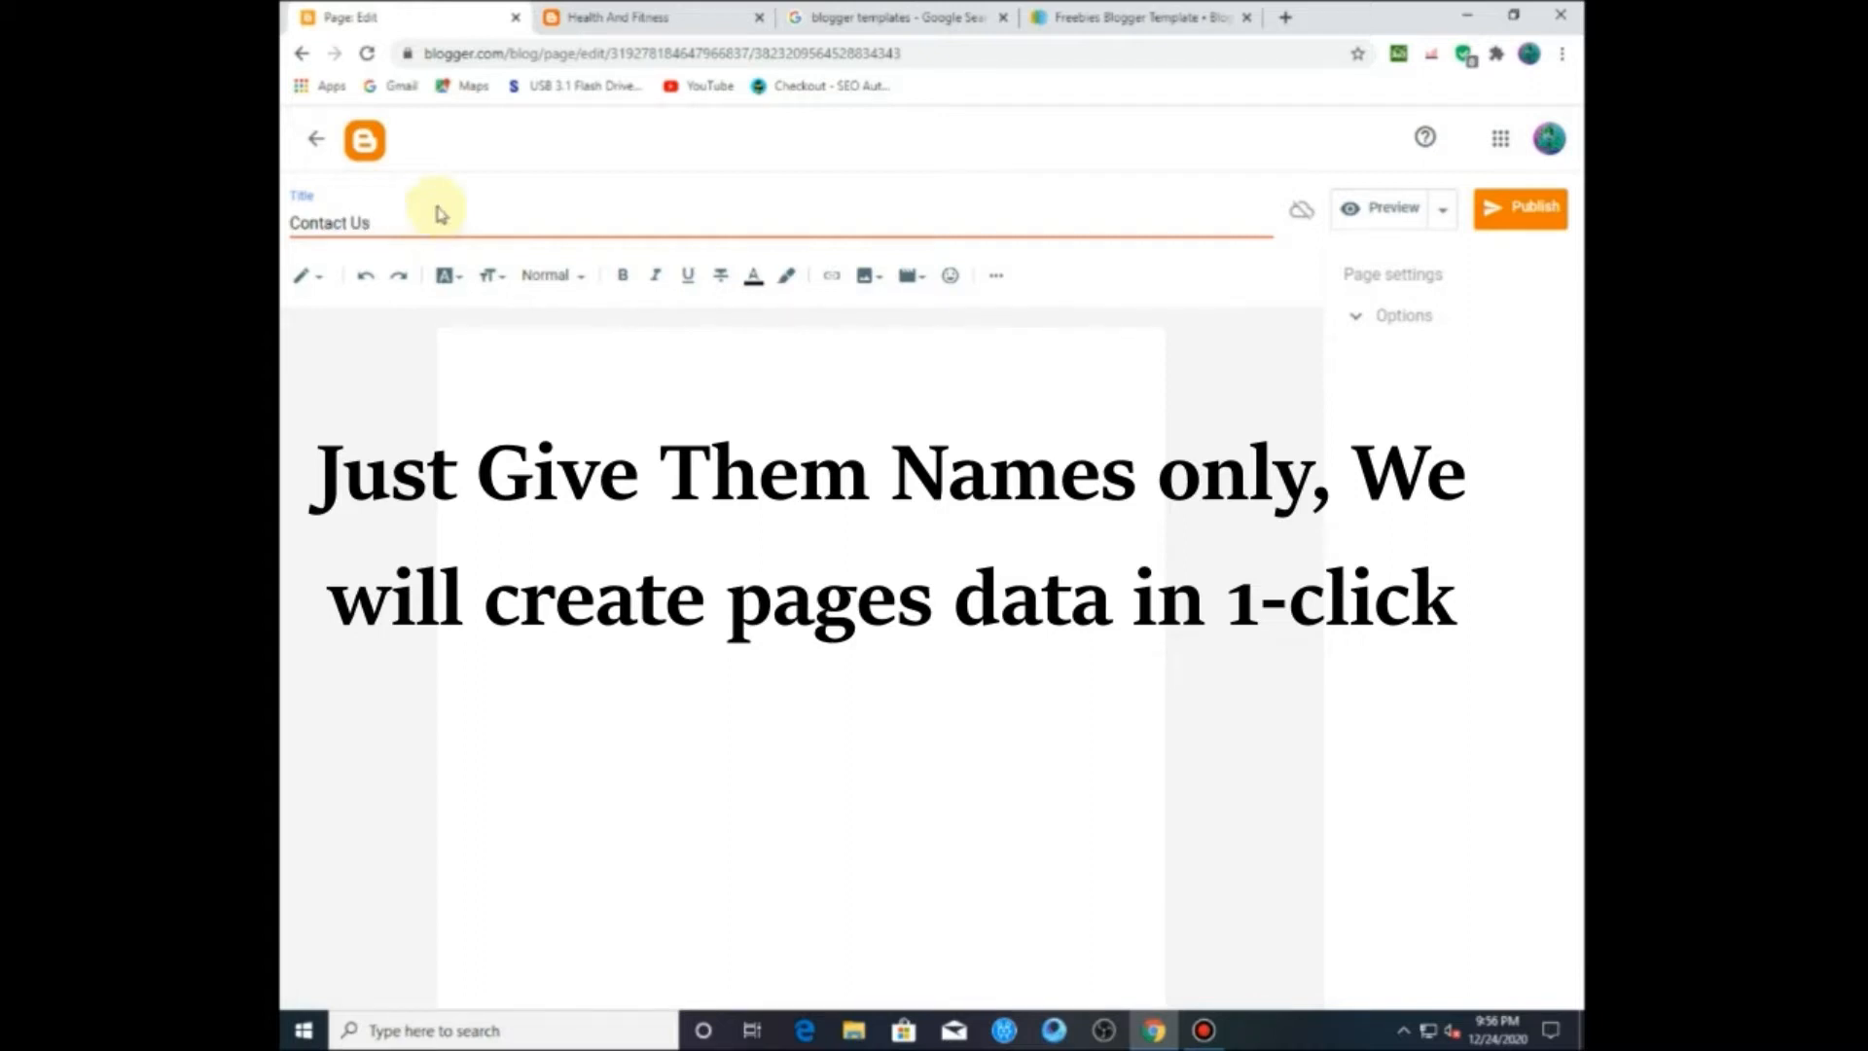
click(1500, 212)
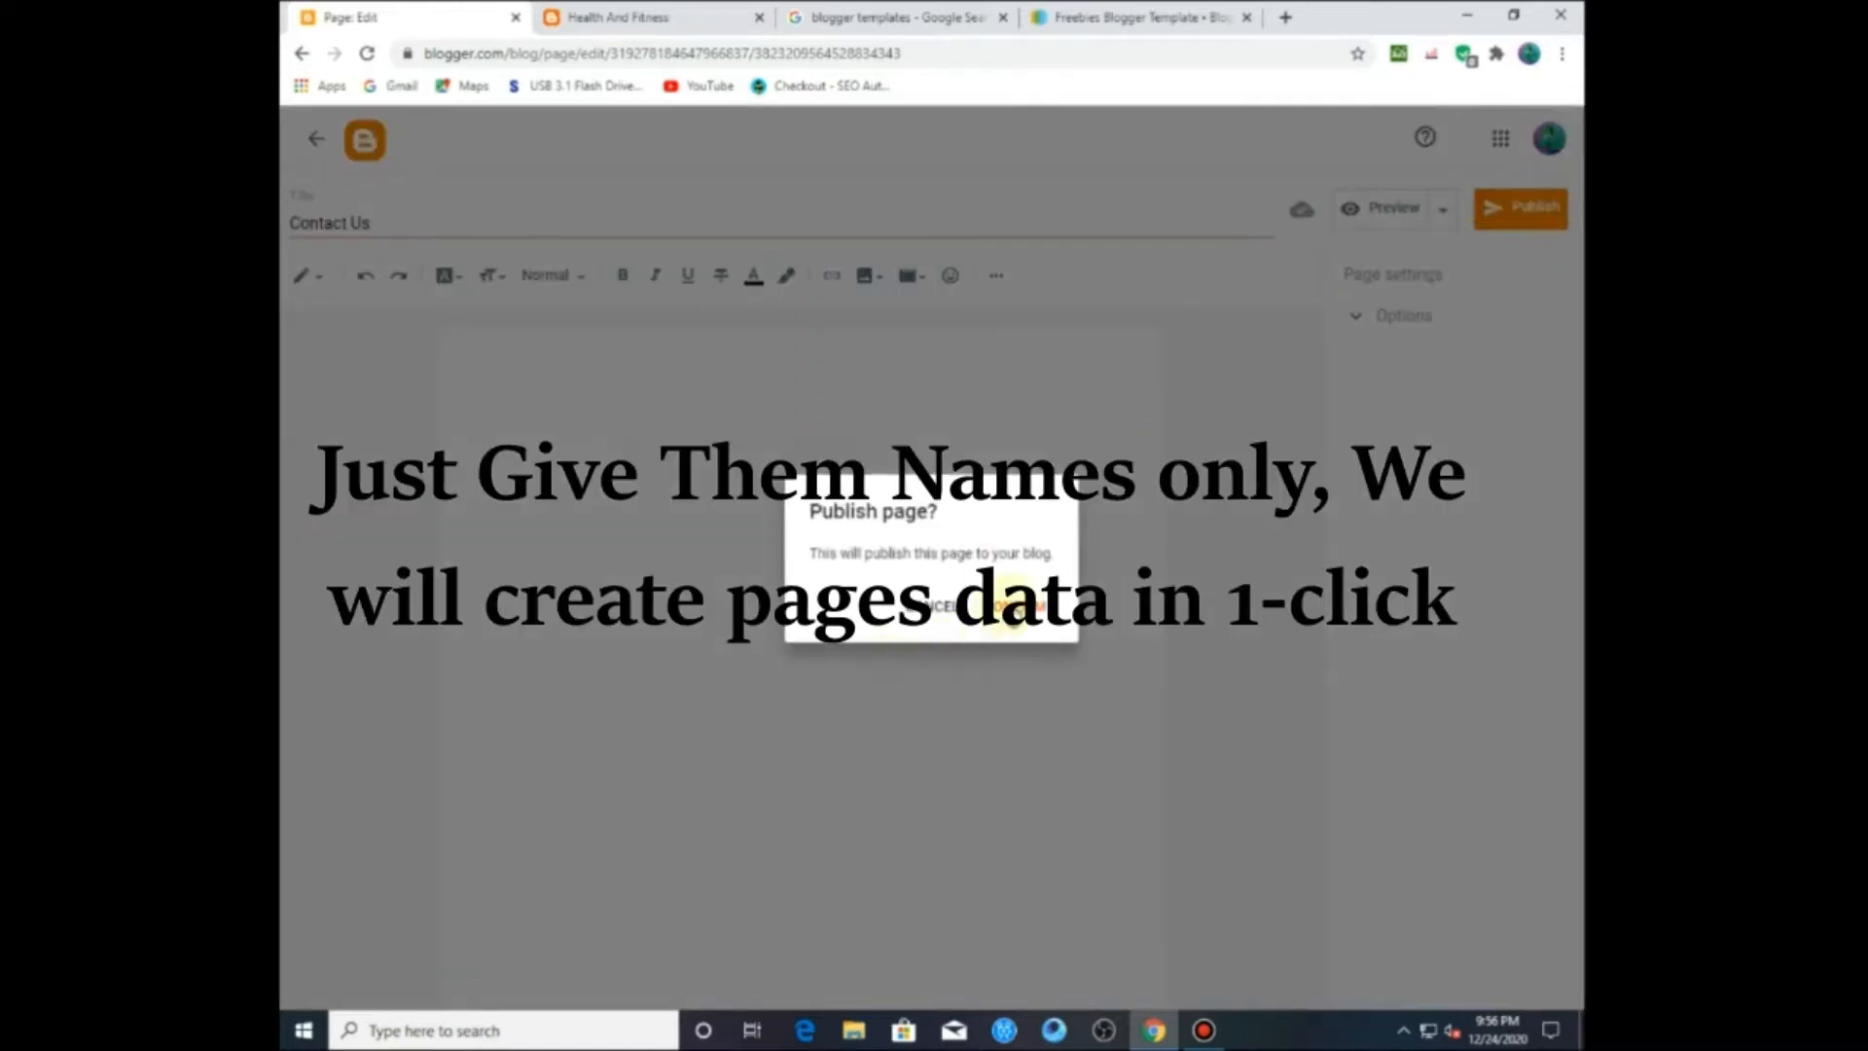
click(1012, 608)
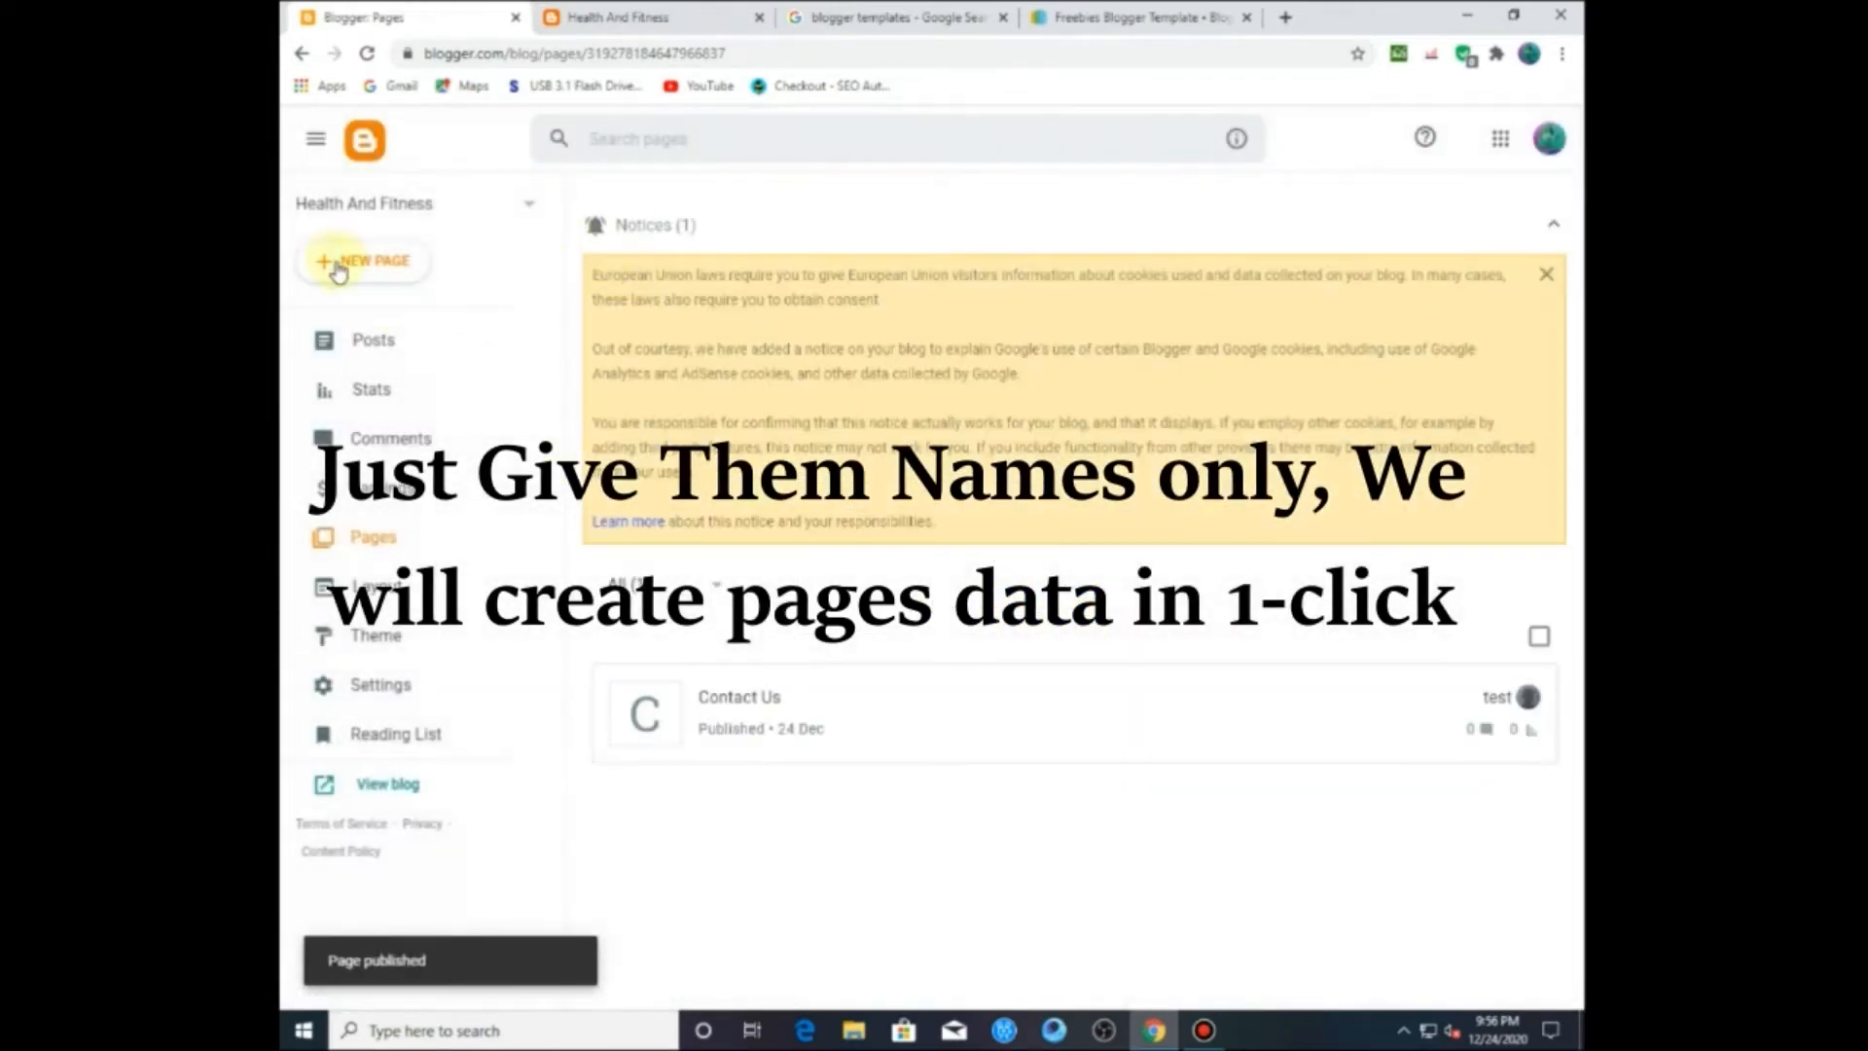
click(336, 261)
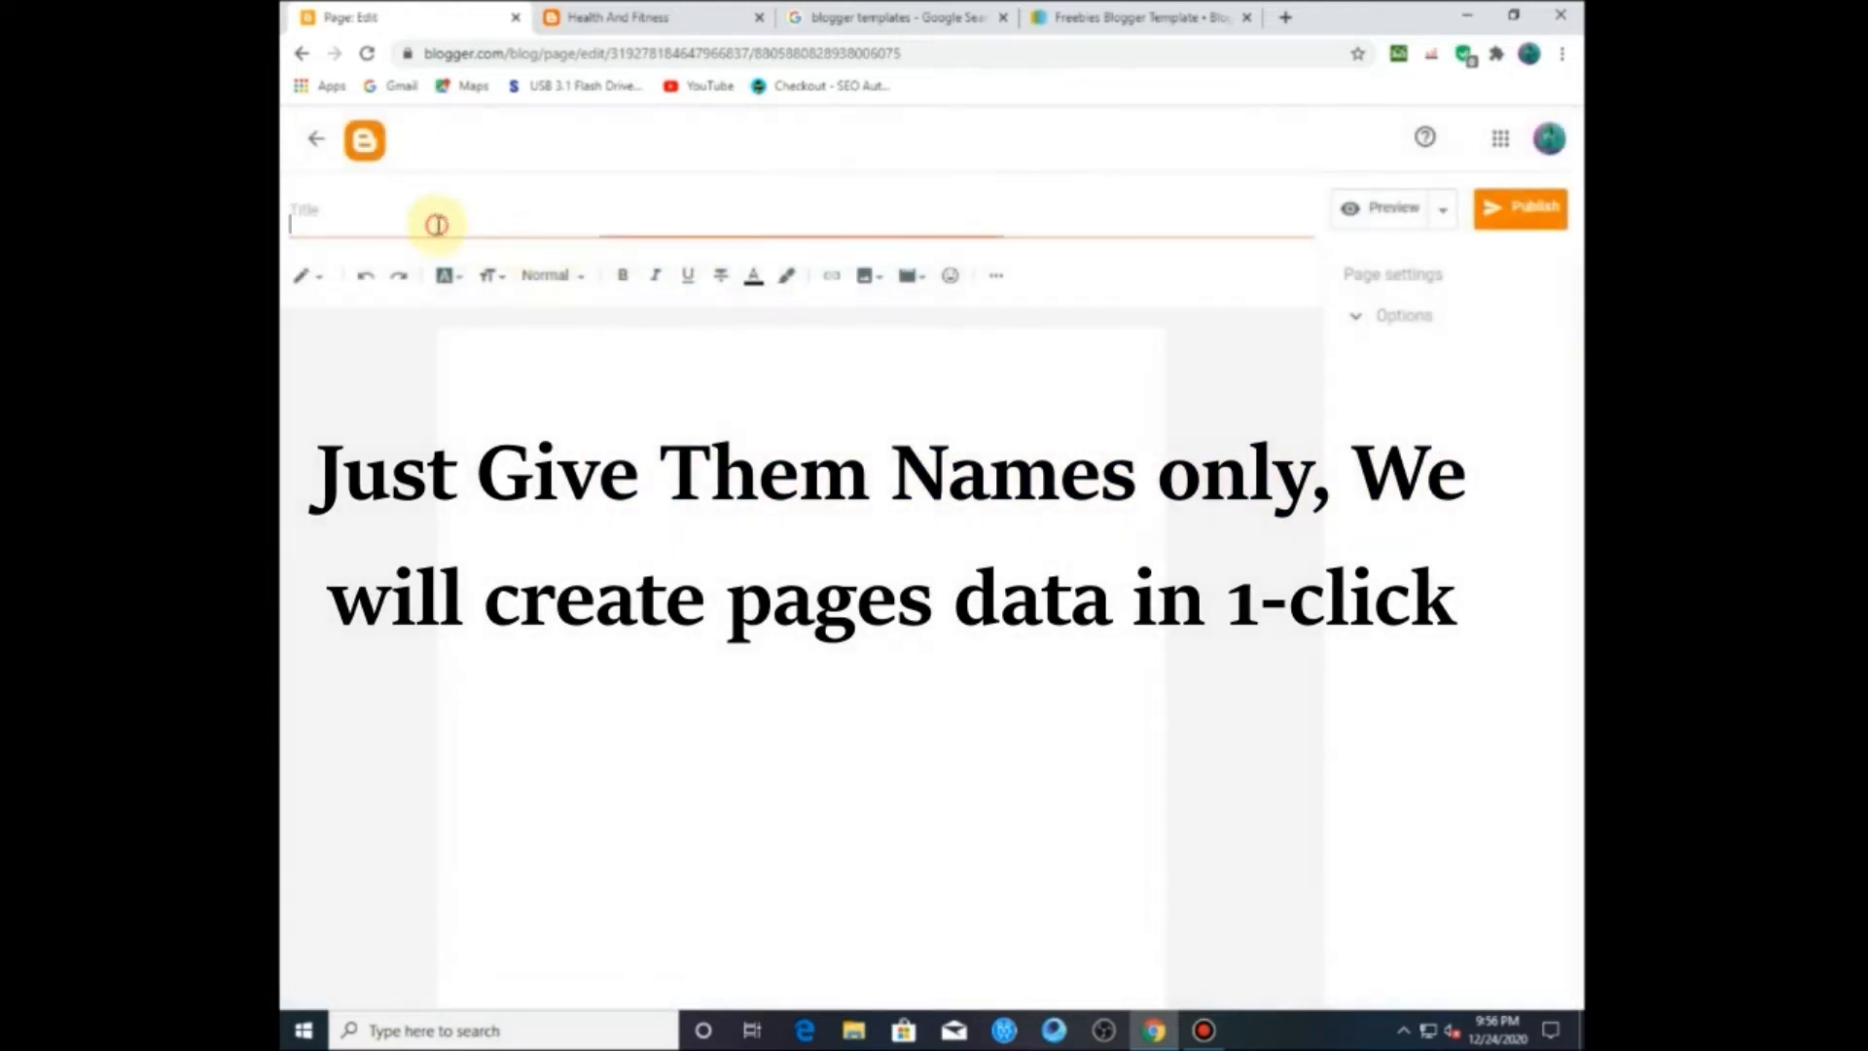
click(436, 225)
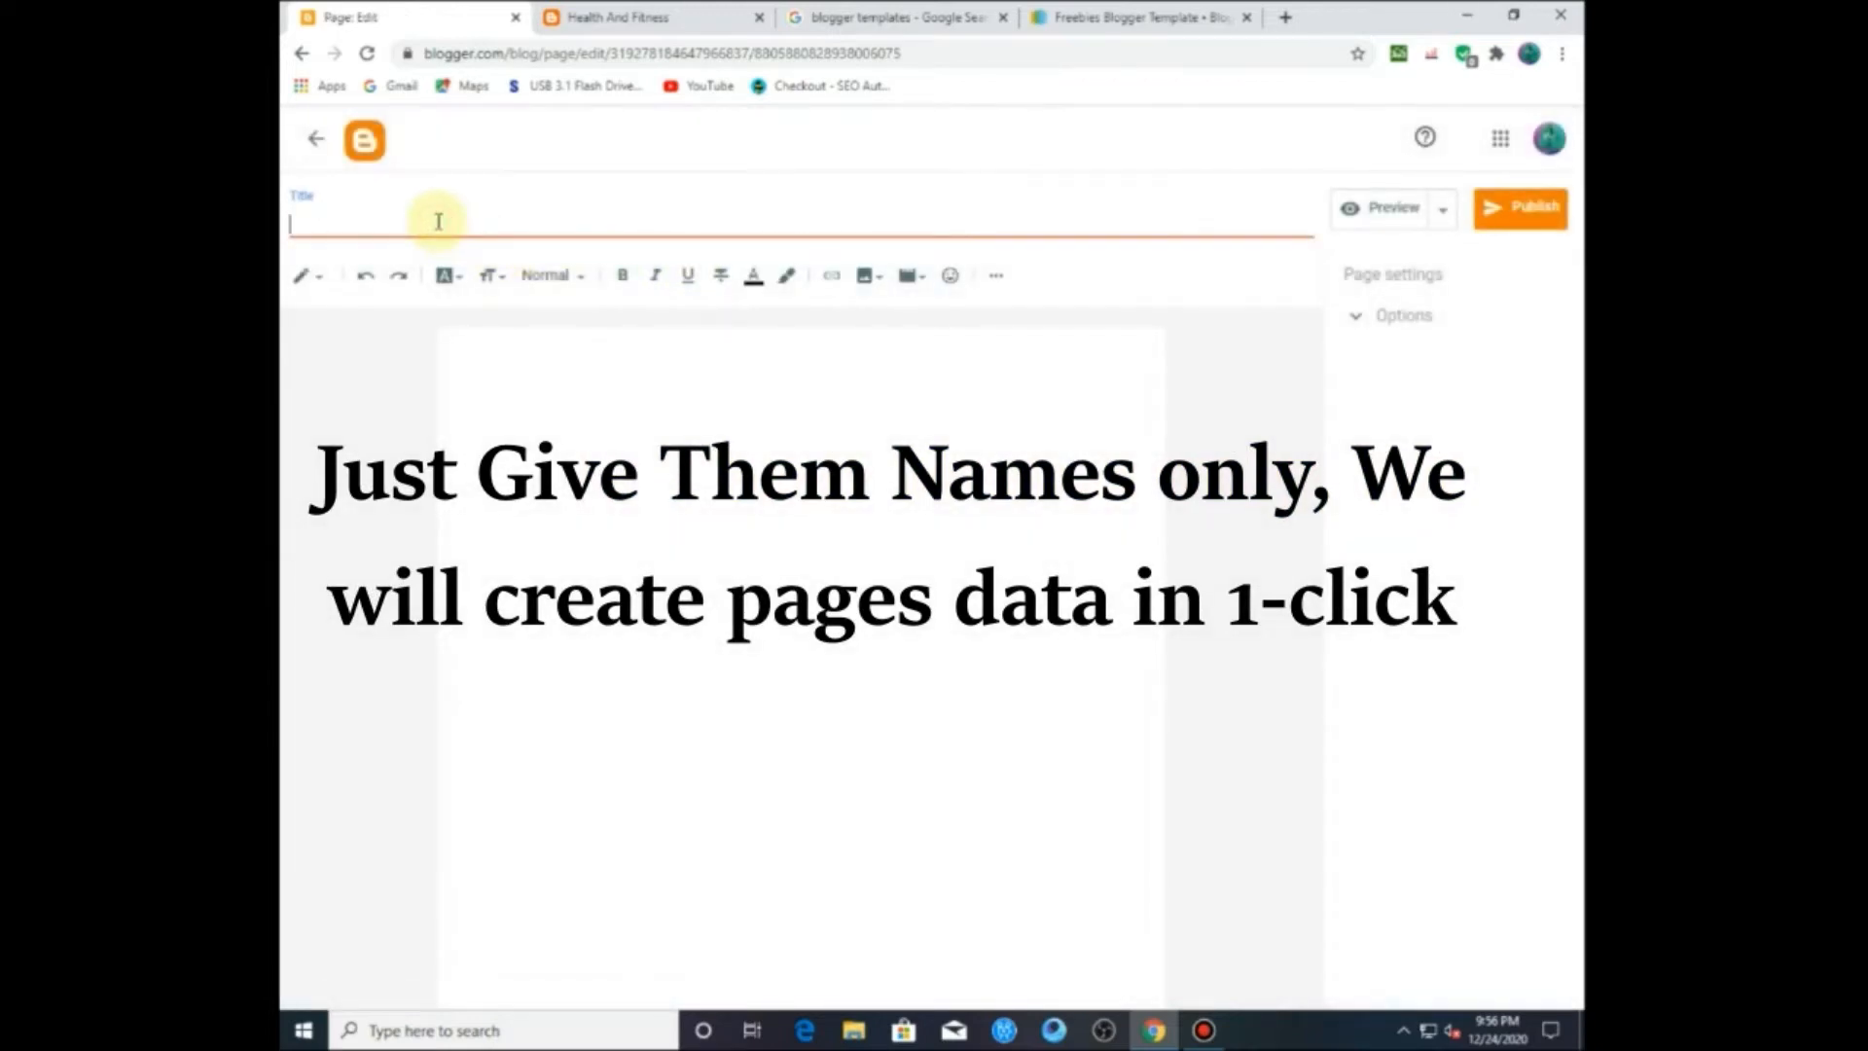
text(Privacy Policy)
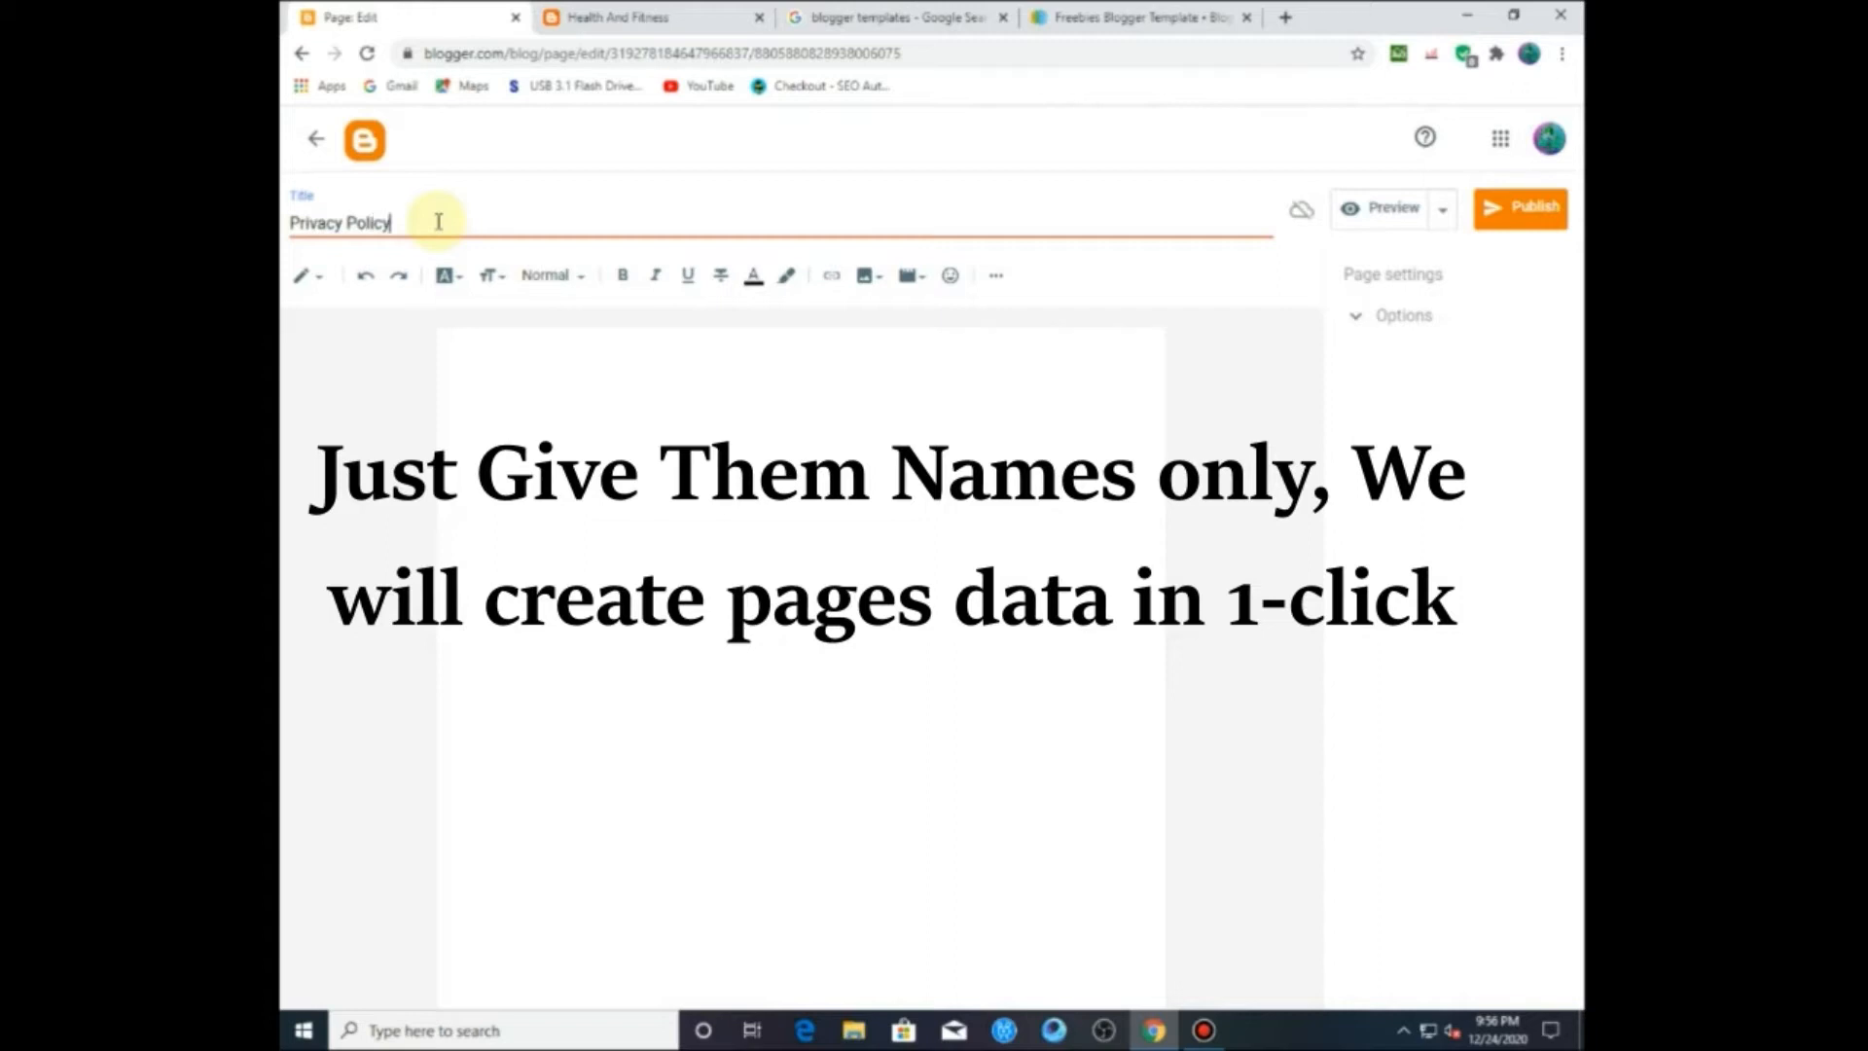
click(1486, 216)
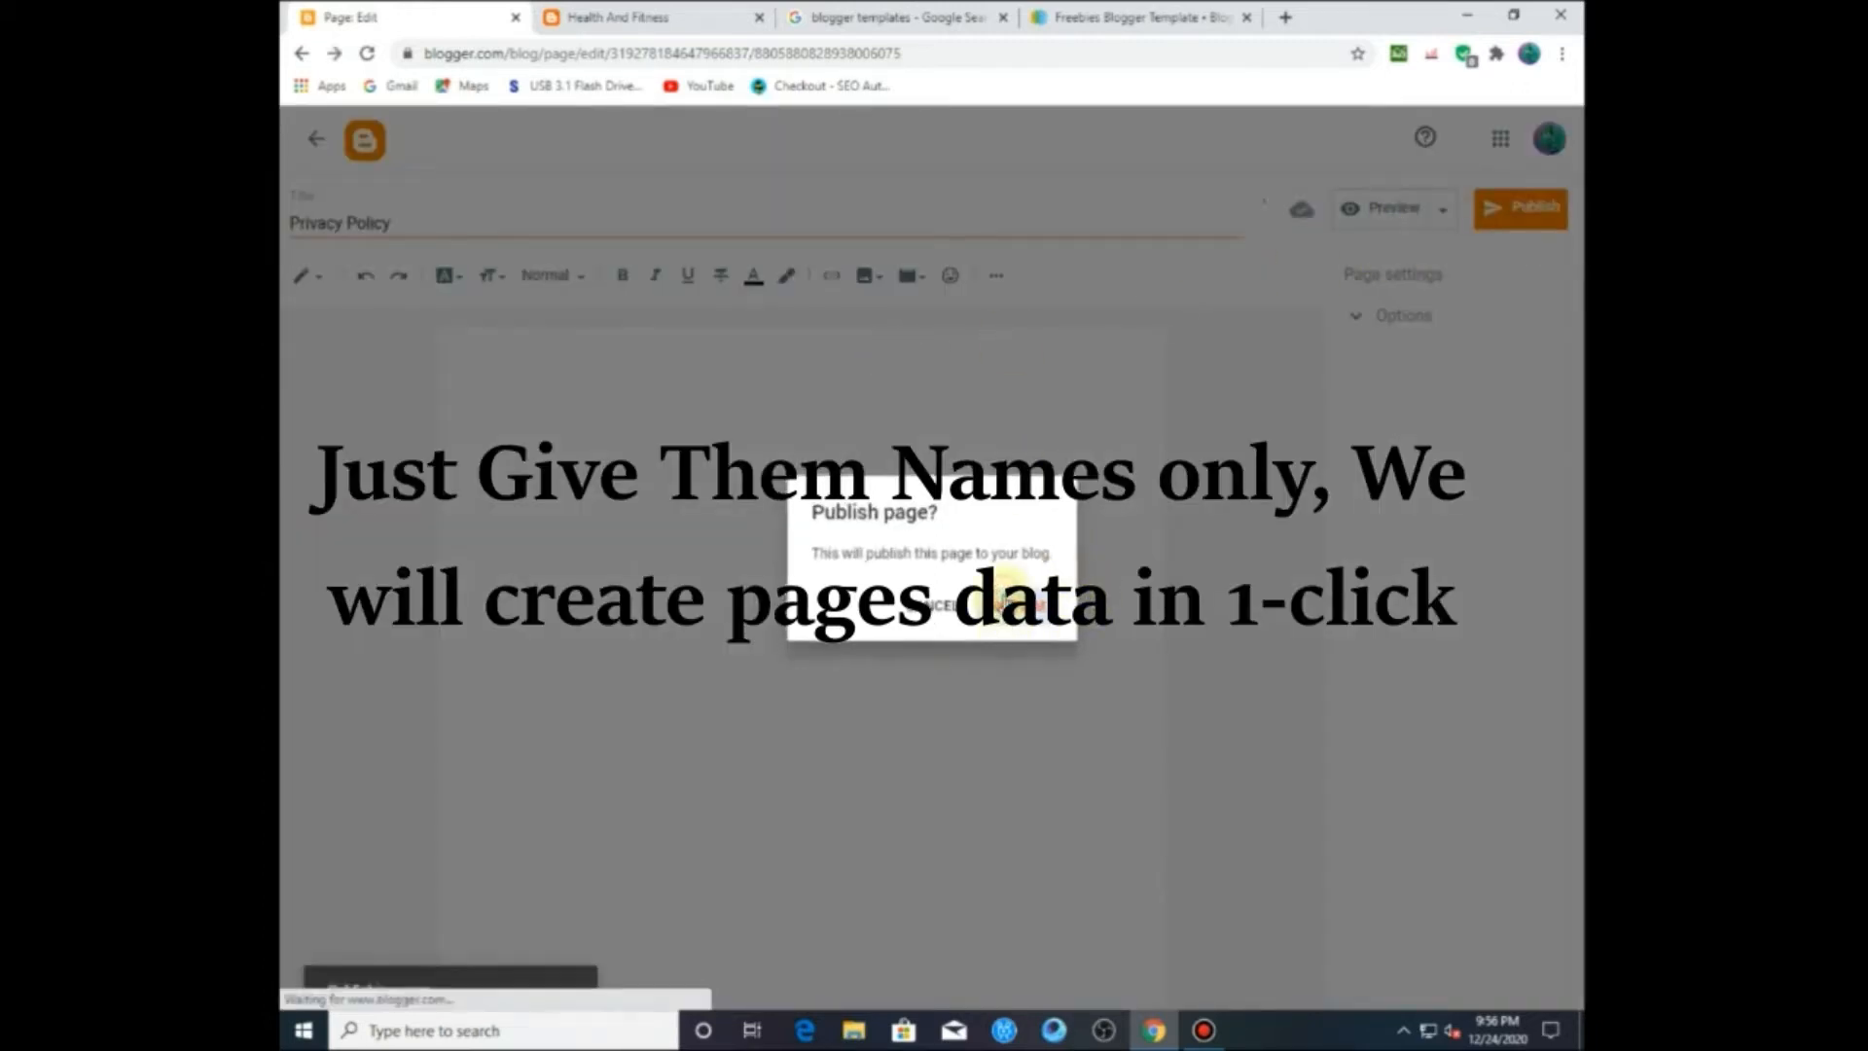
click(1007, 604)
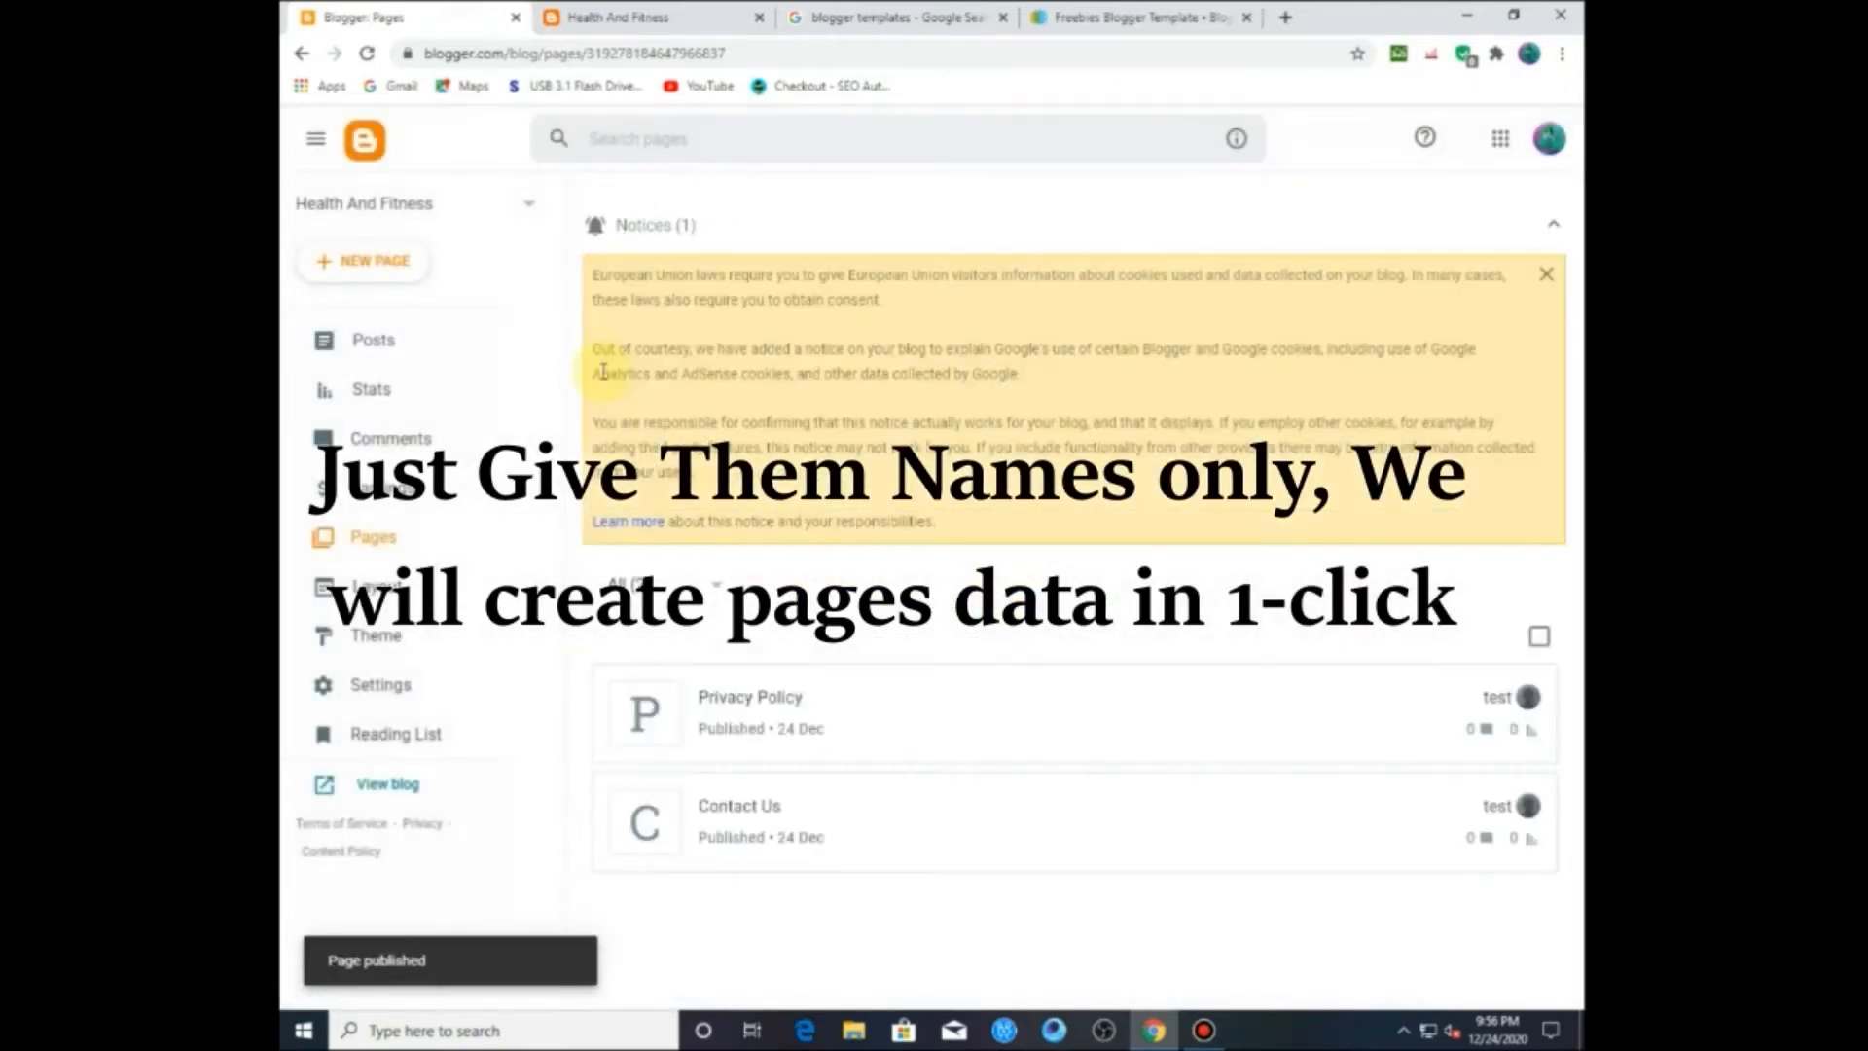
Step: Create and publish Disclaimer (spelling corrected) and Terms And Conditions pages
click(362, 261)
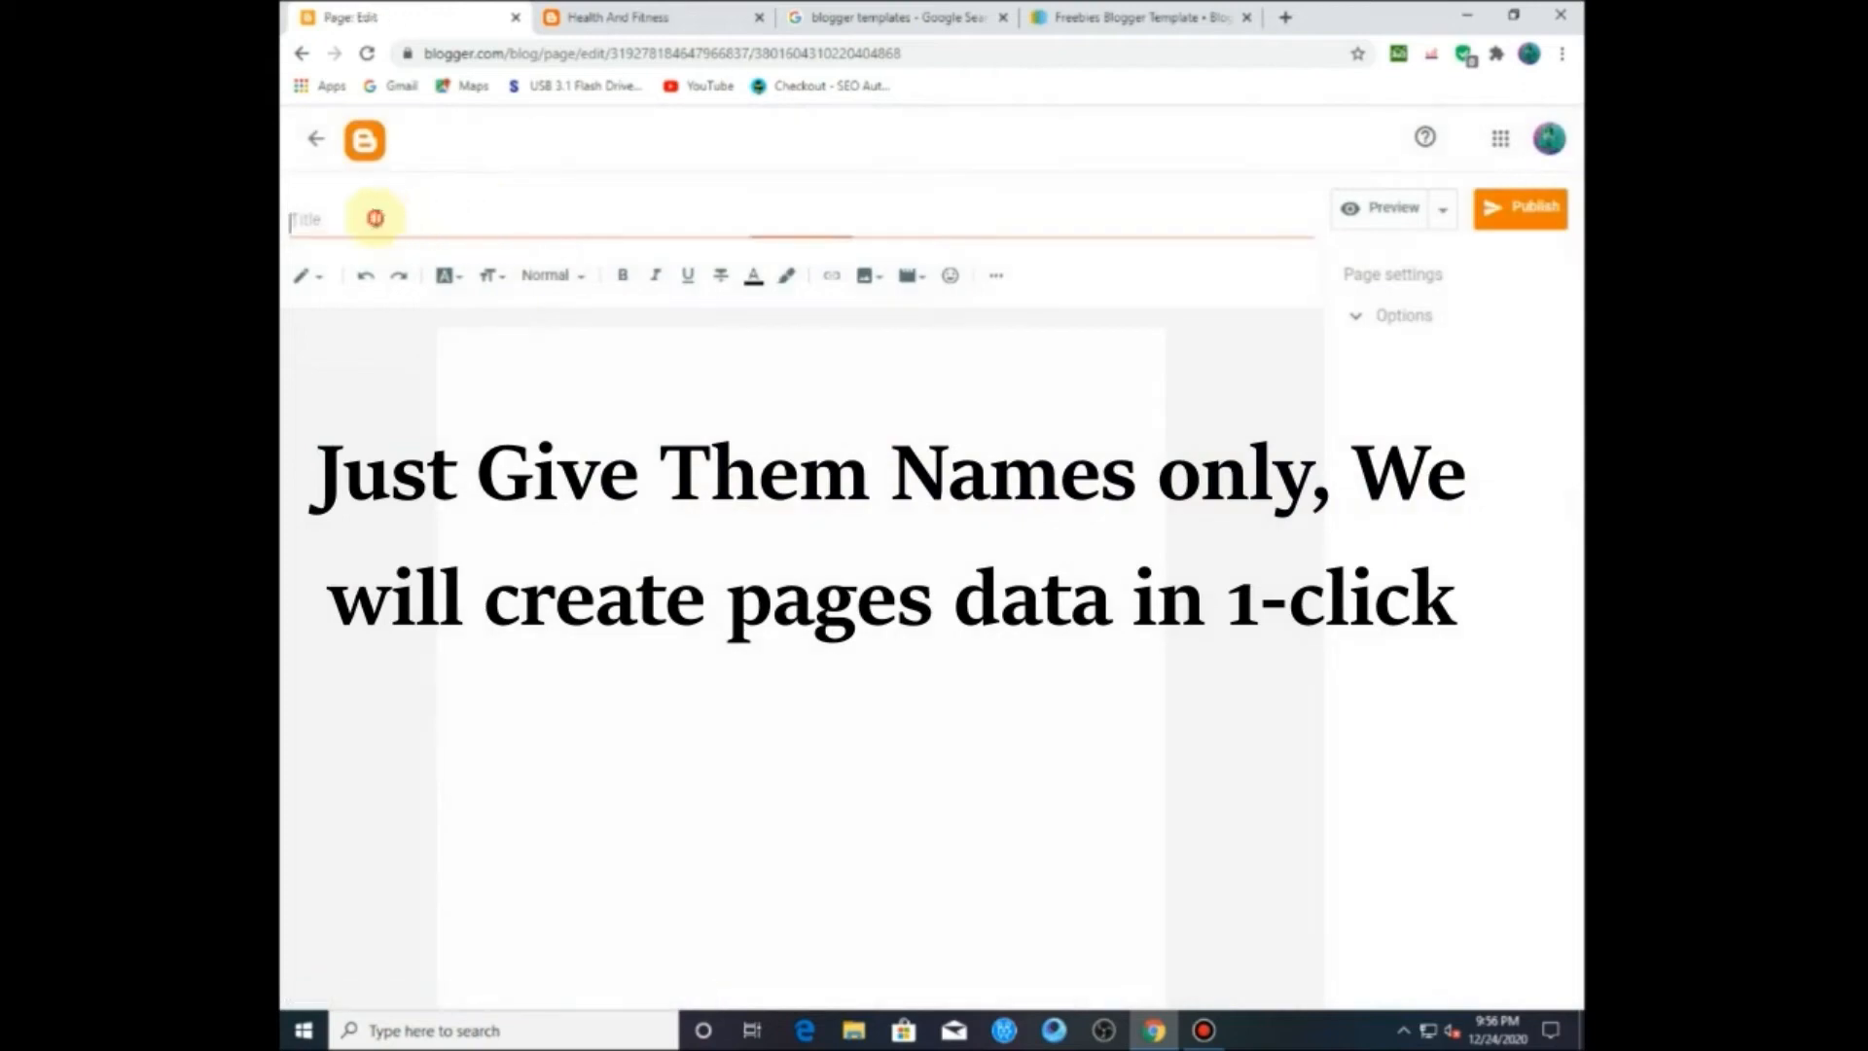
text(Disclamer)
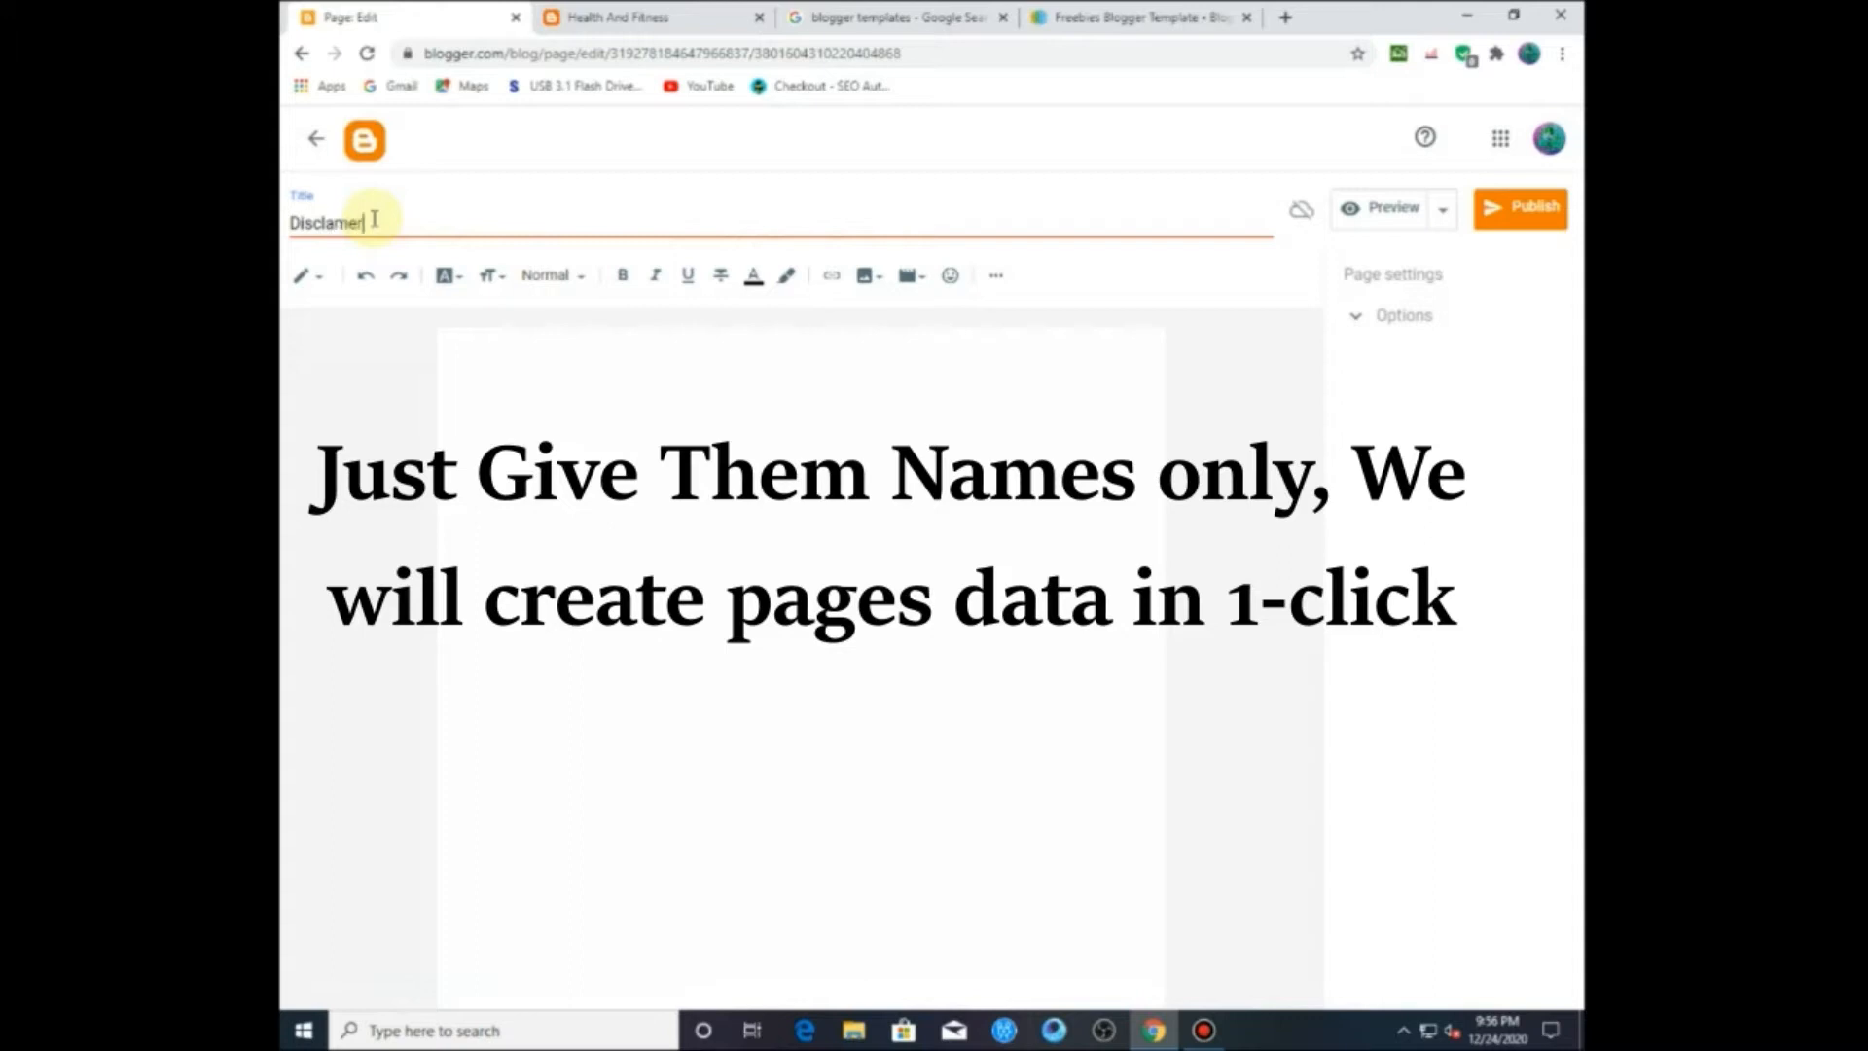
right_click(332, 220)
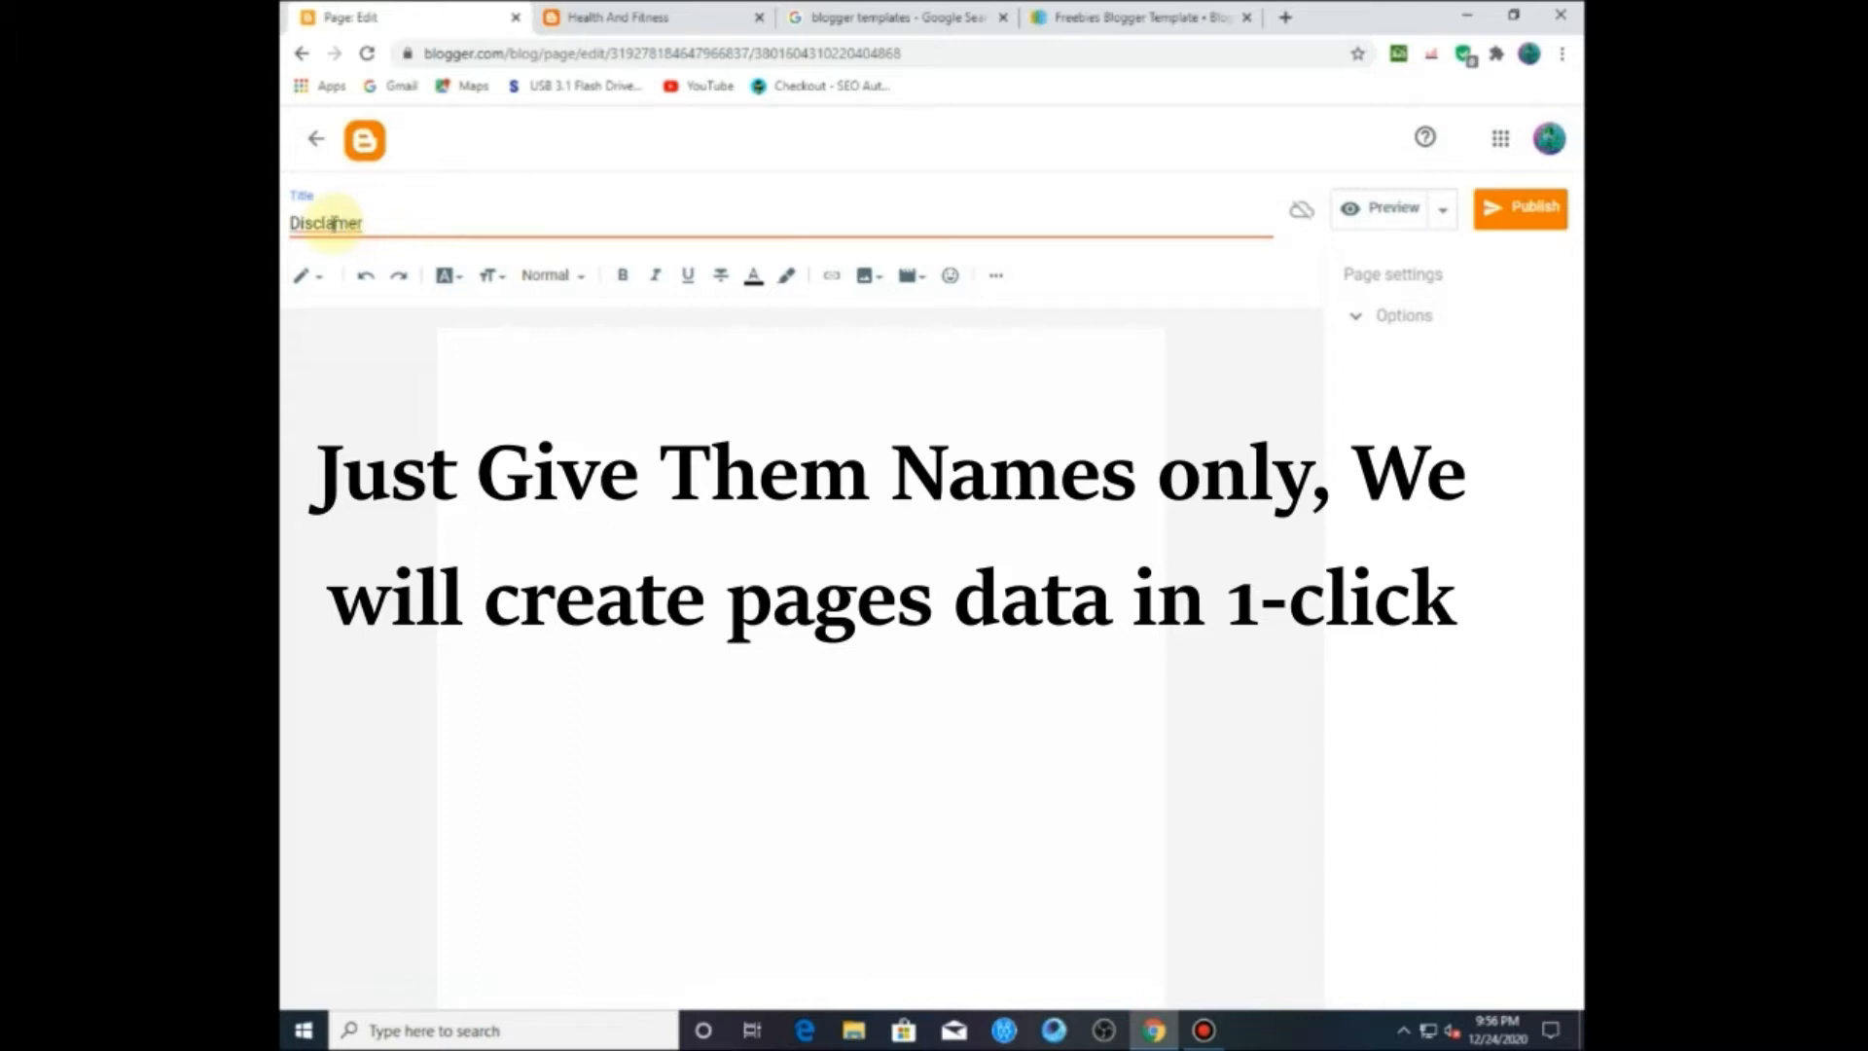
click(394, 231)
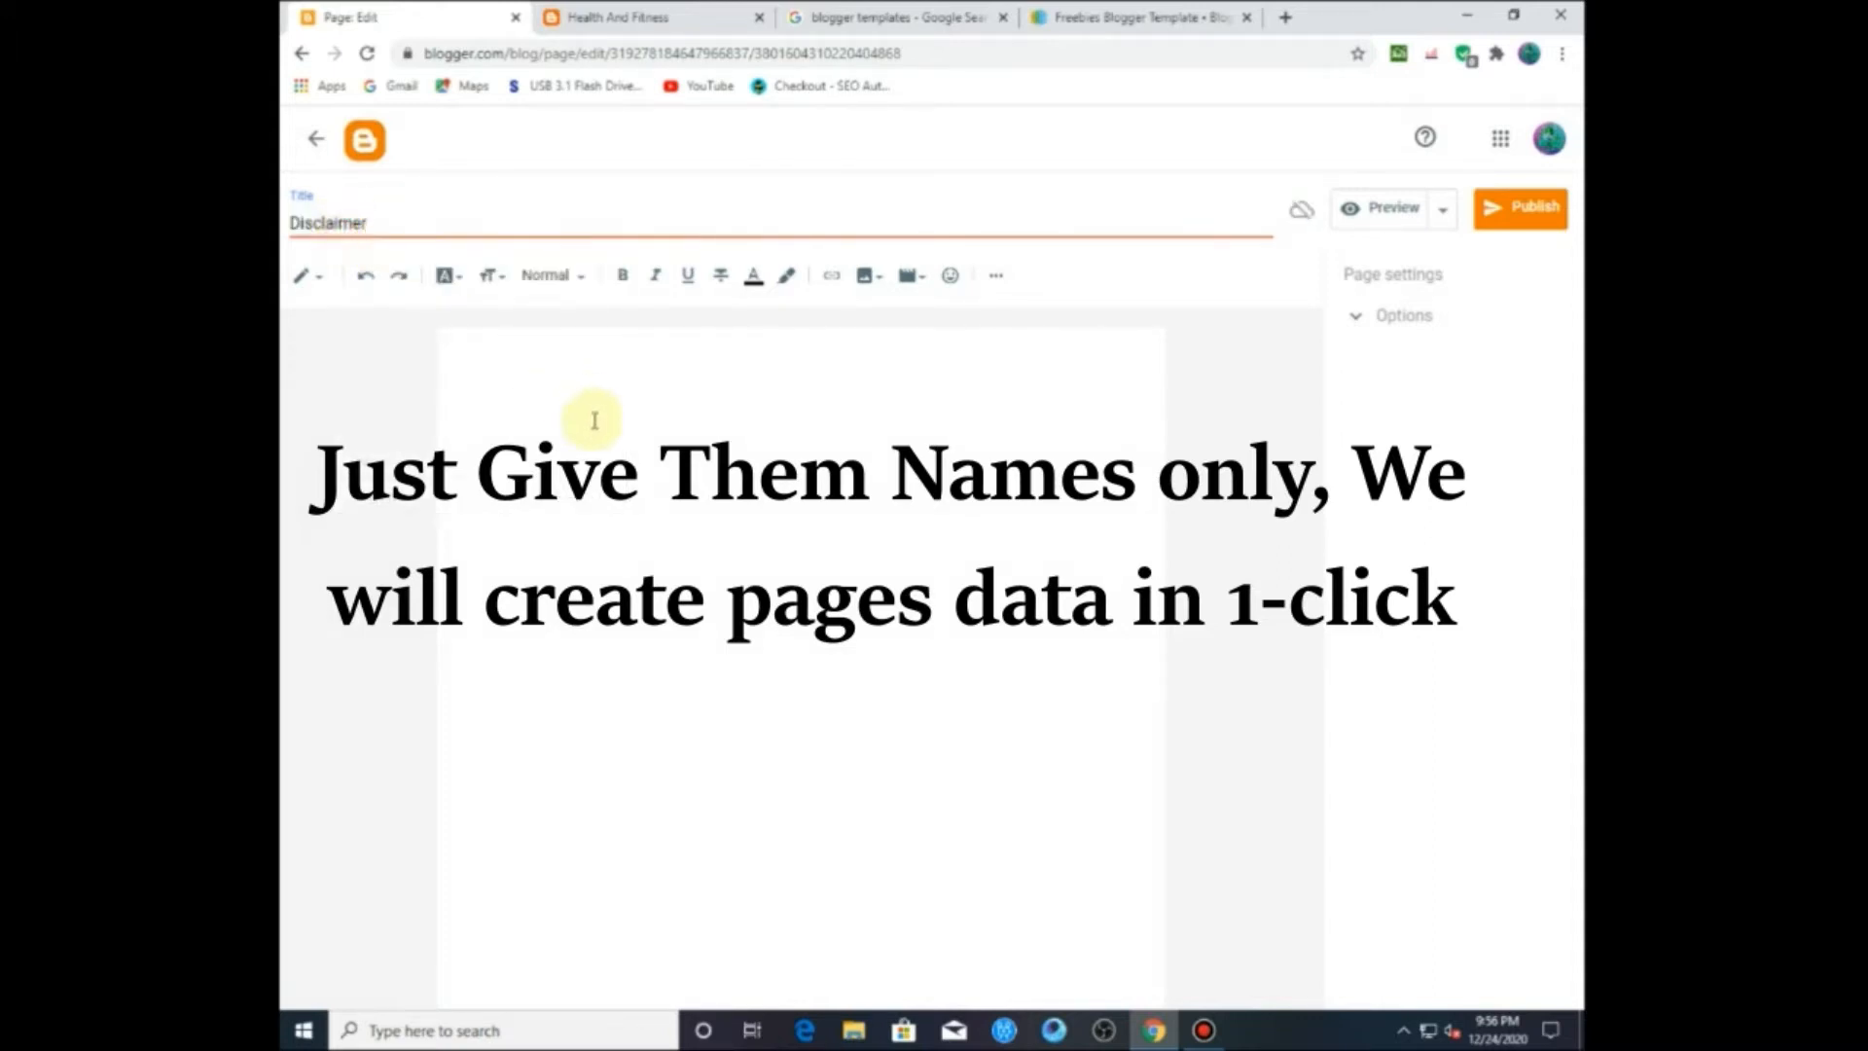
click(1521, 209)
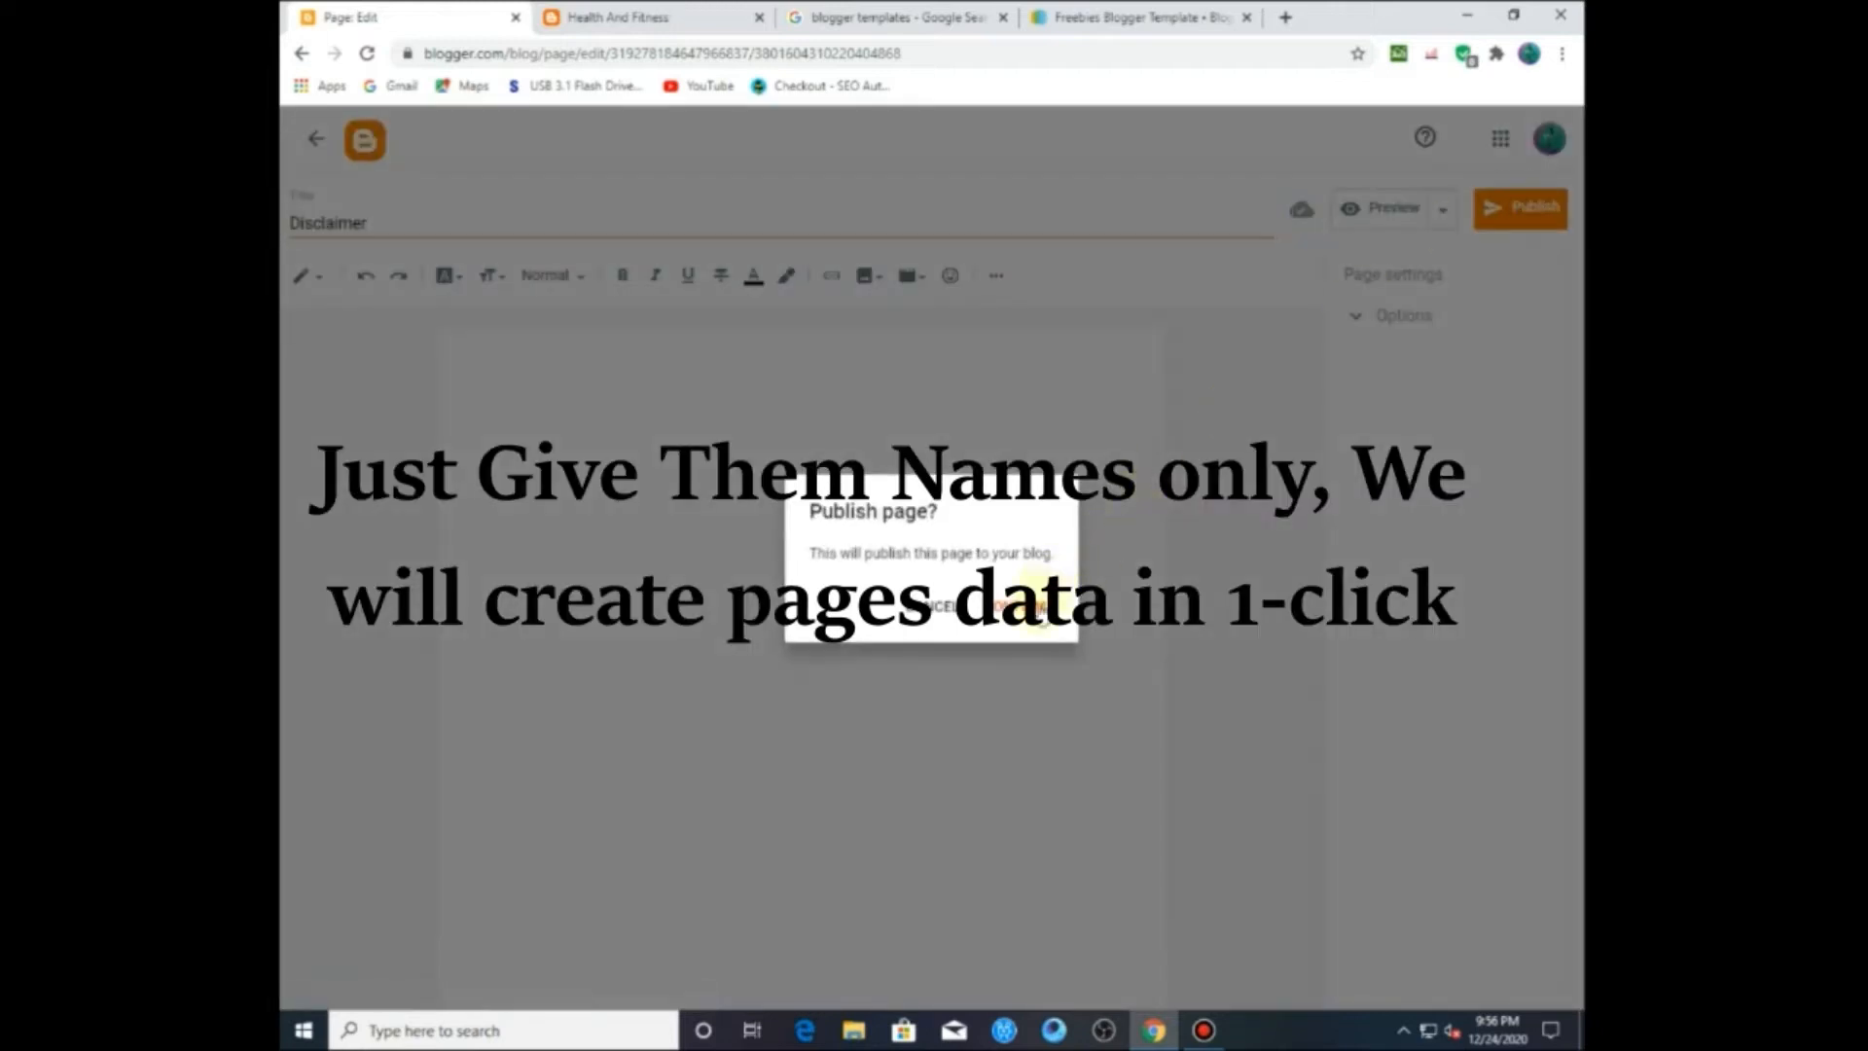
click(1009, 613)
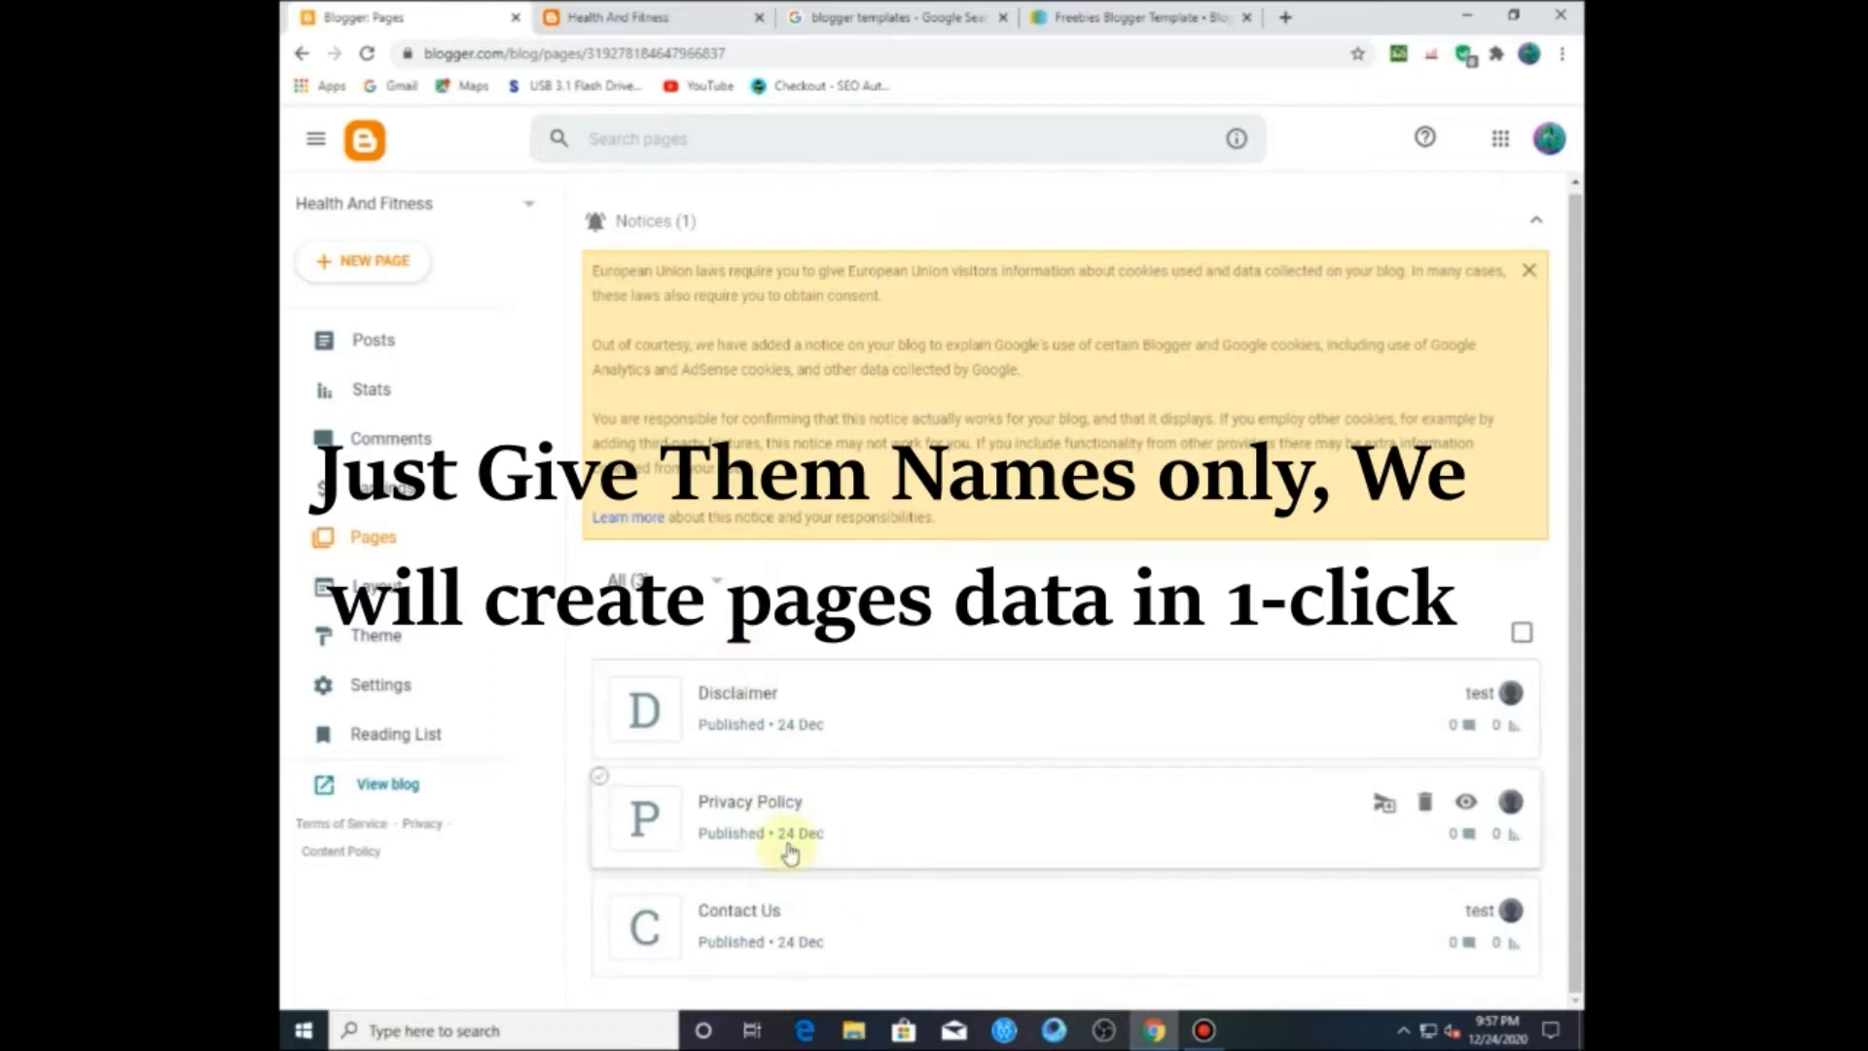
click(350, 261)
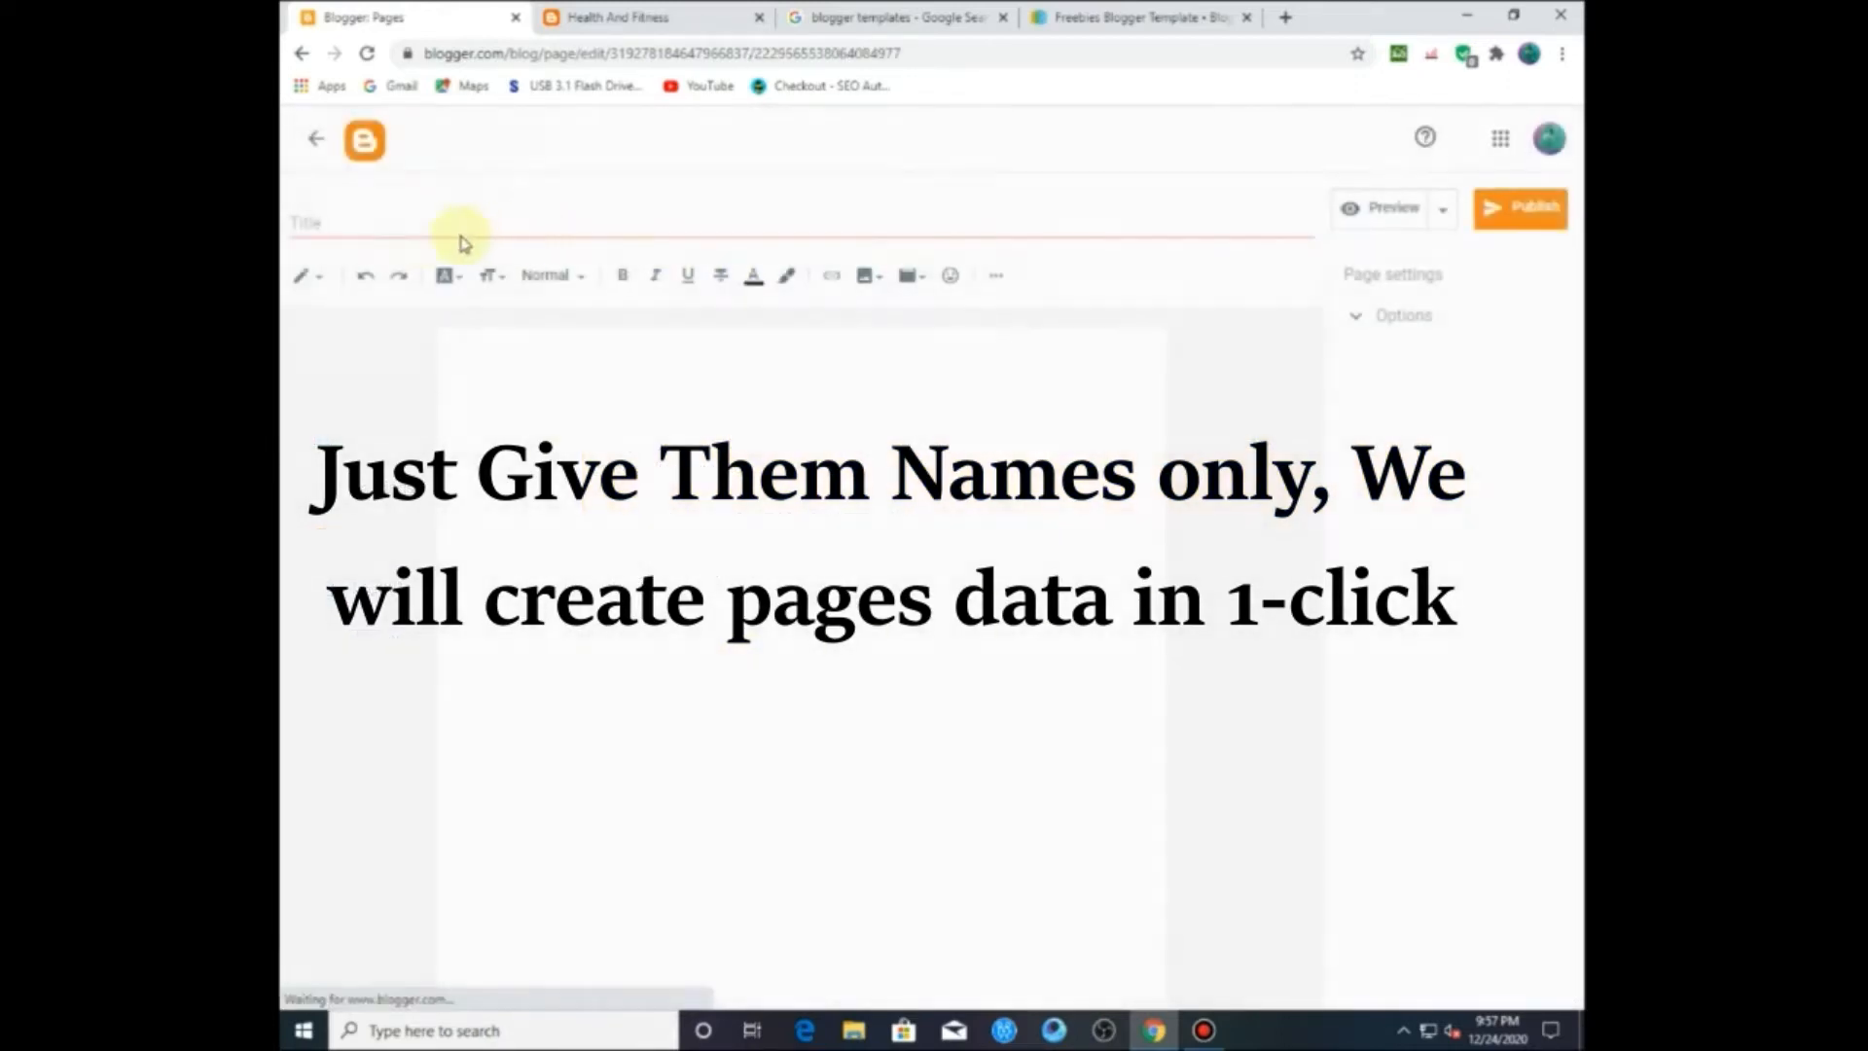
click(364, 224)
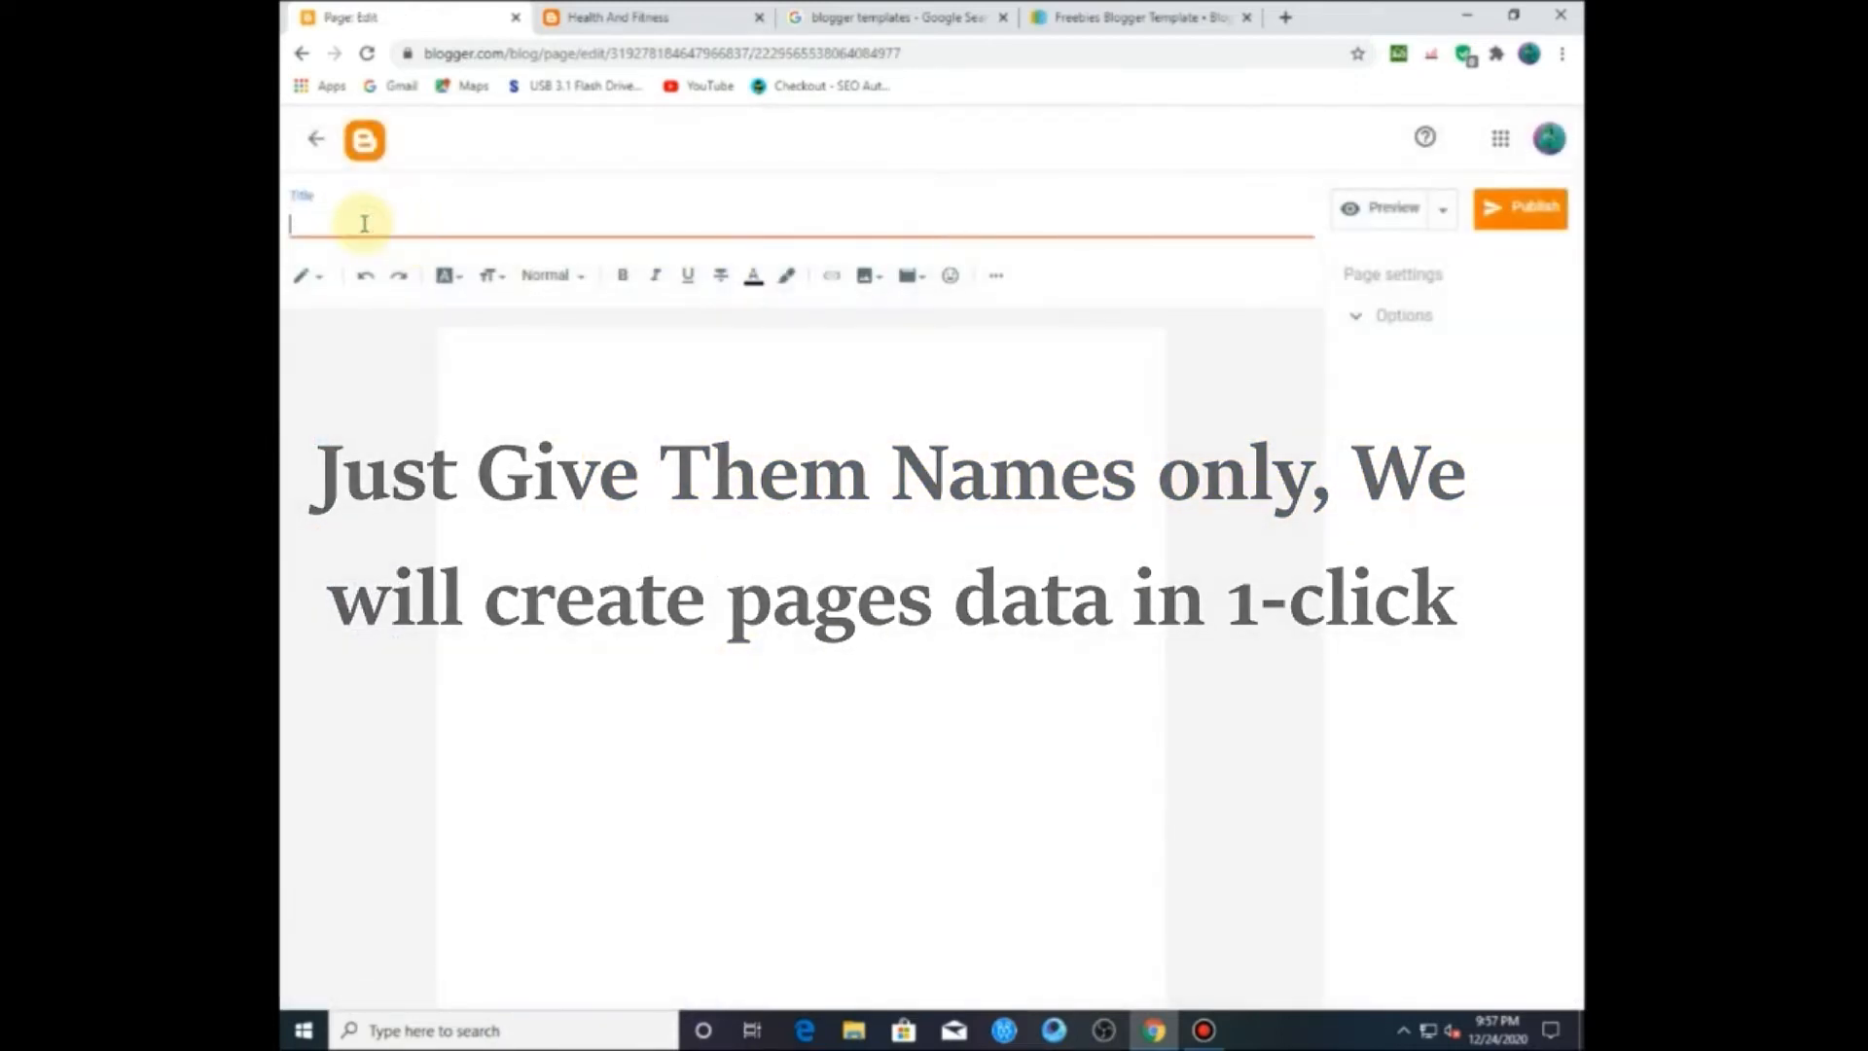
text(Term And Condition)
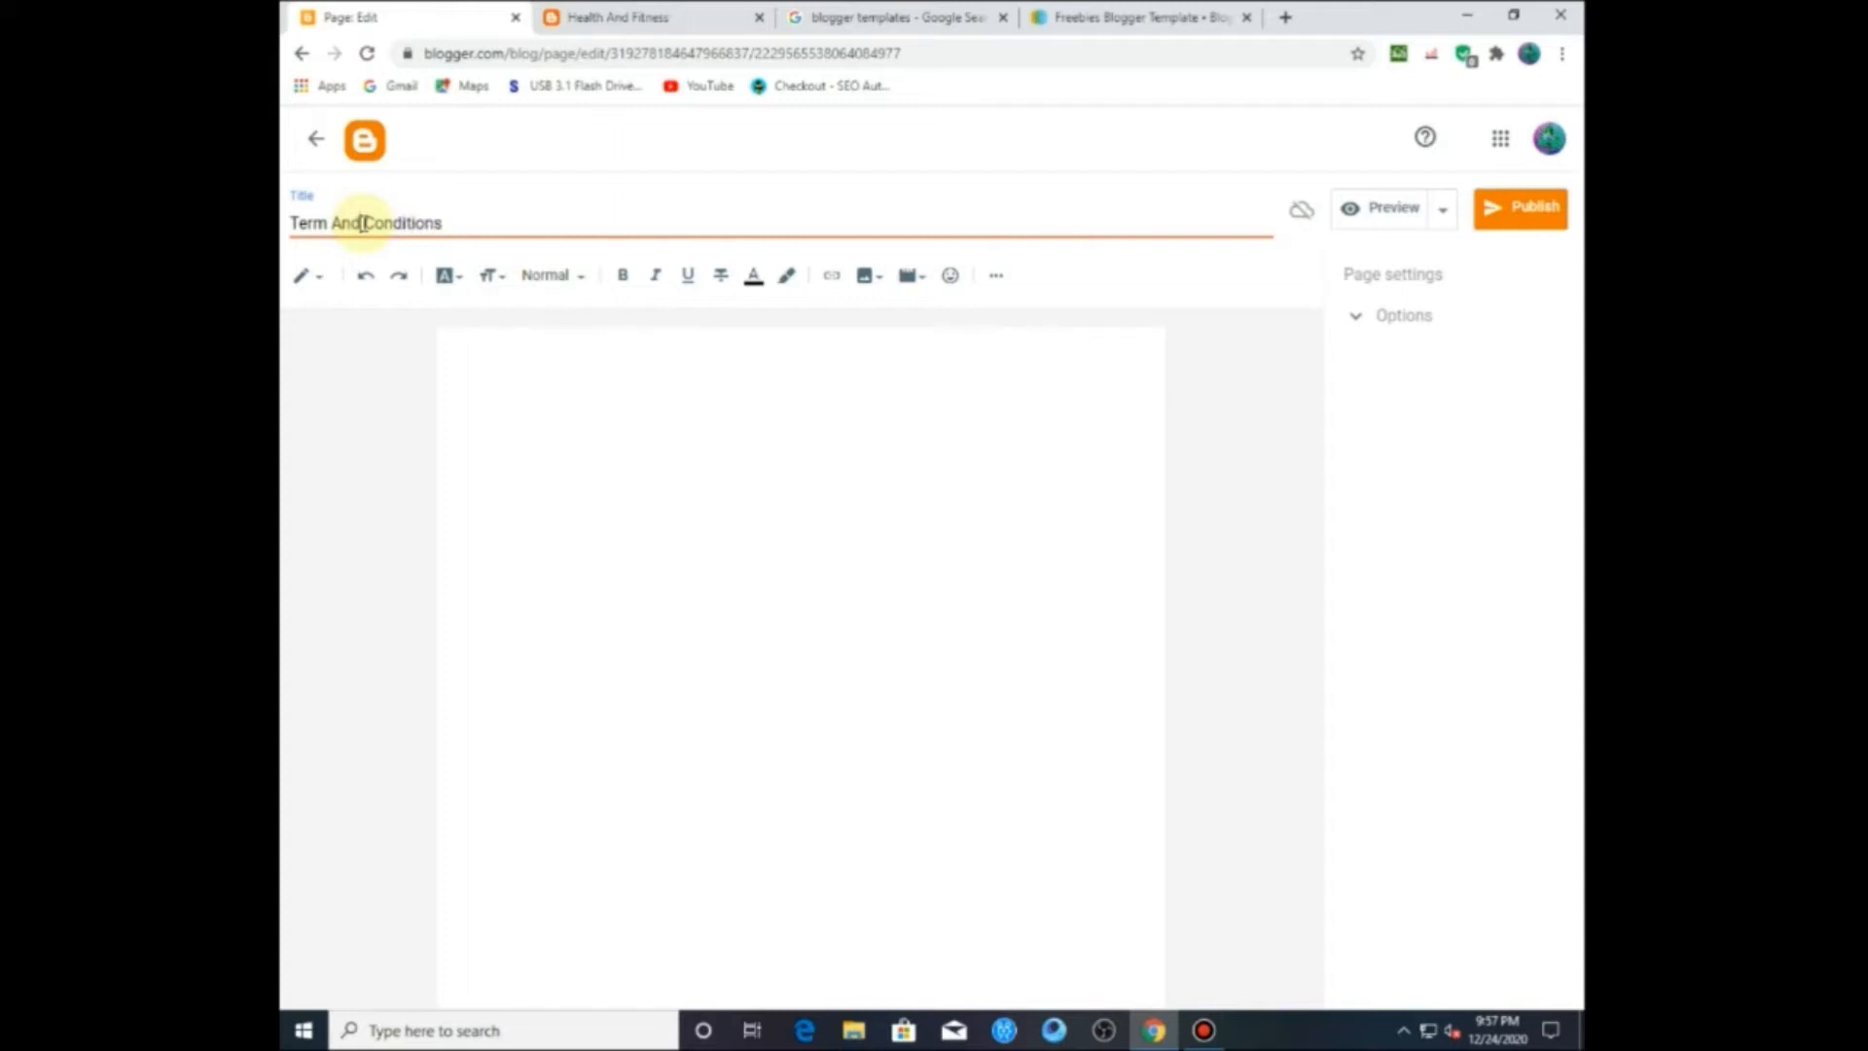
text(s)
click(1518, 207)
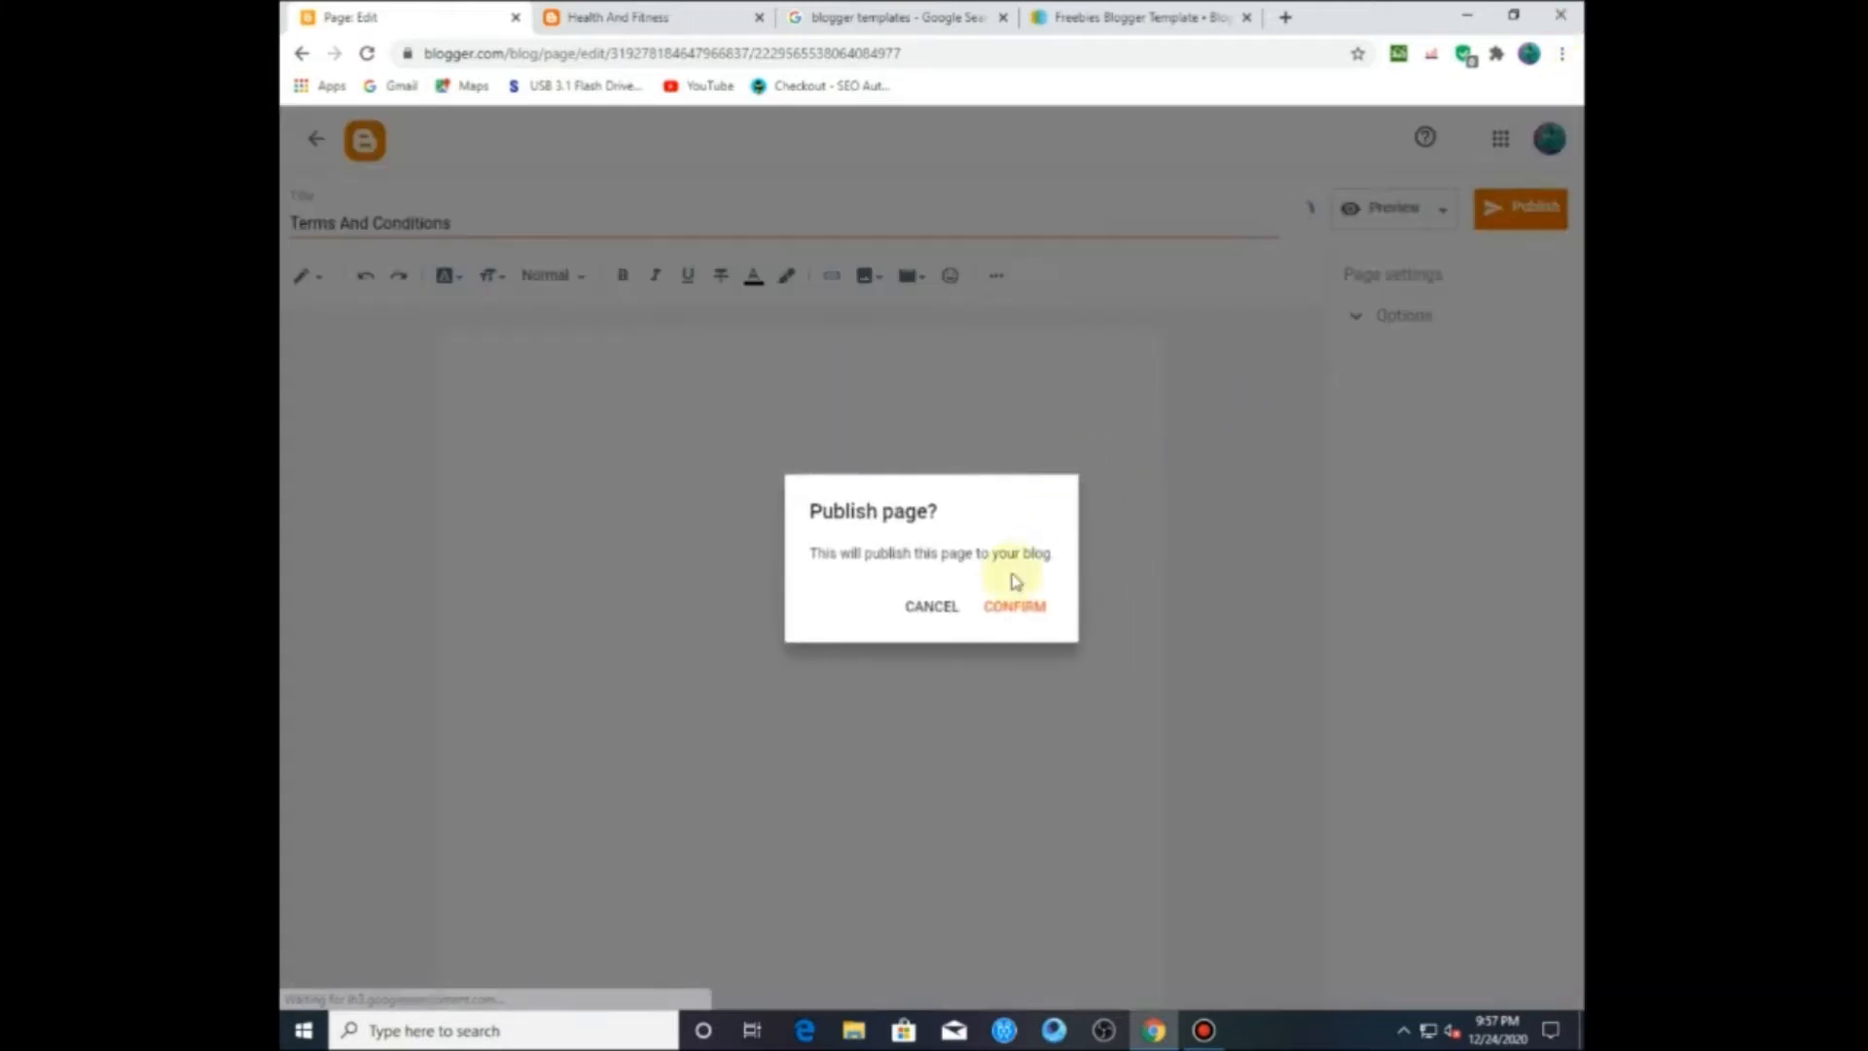
click(1002, 611)
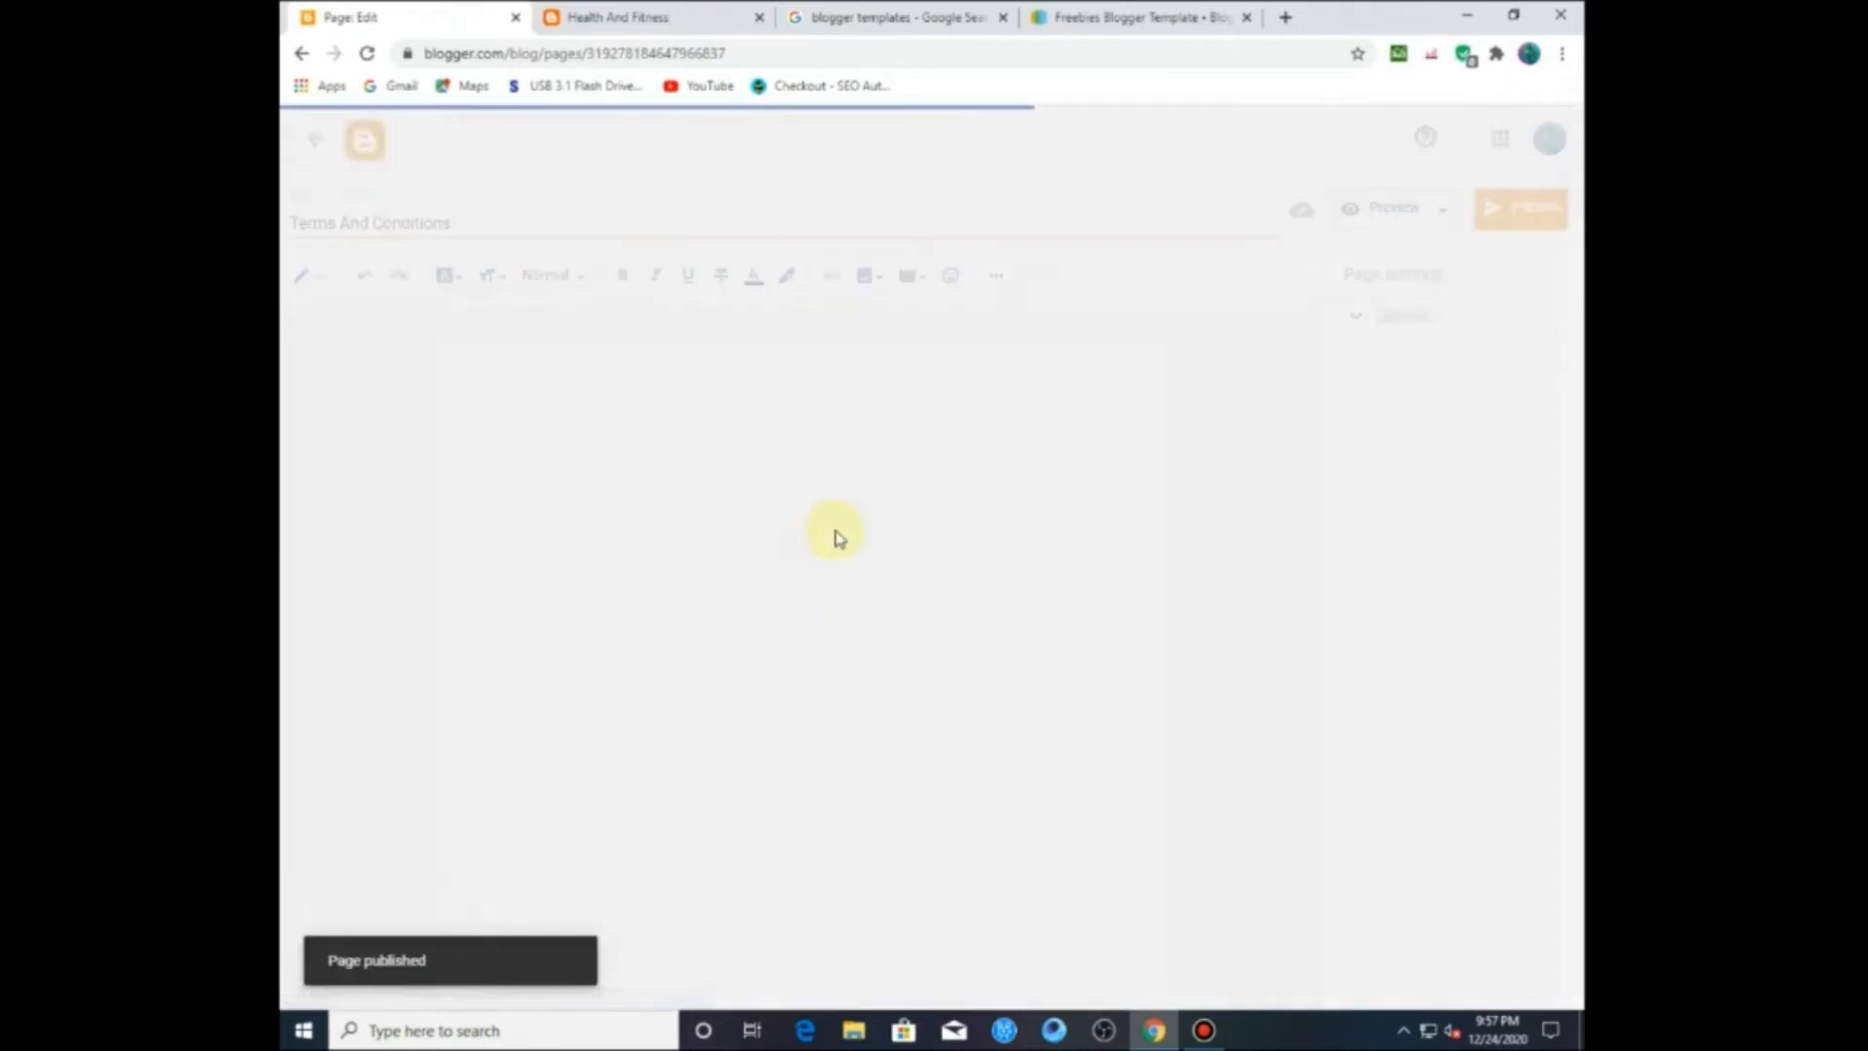
scroll(735, 613, down, 1)
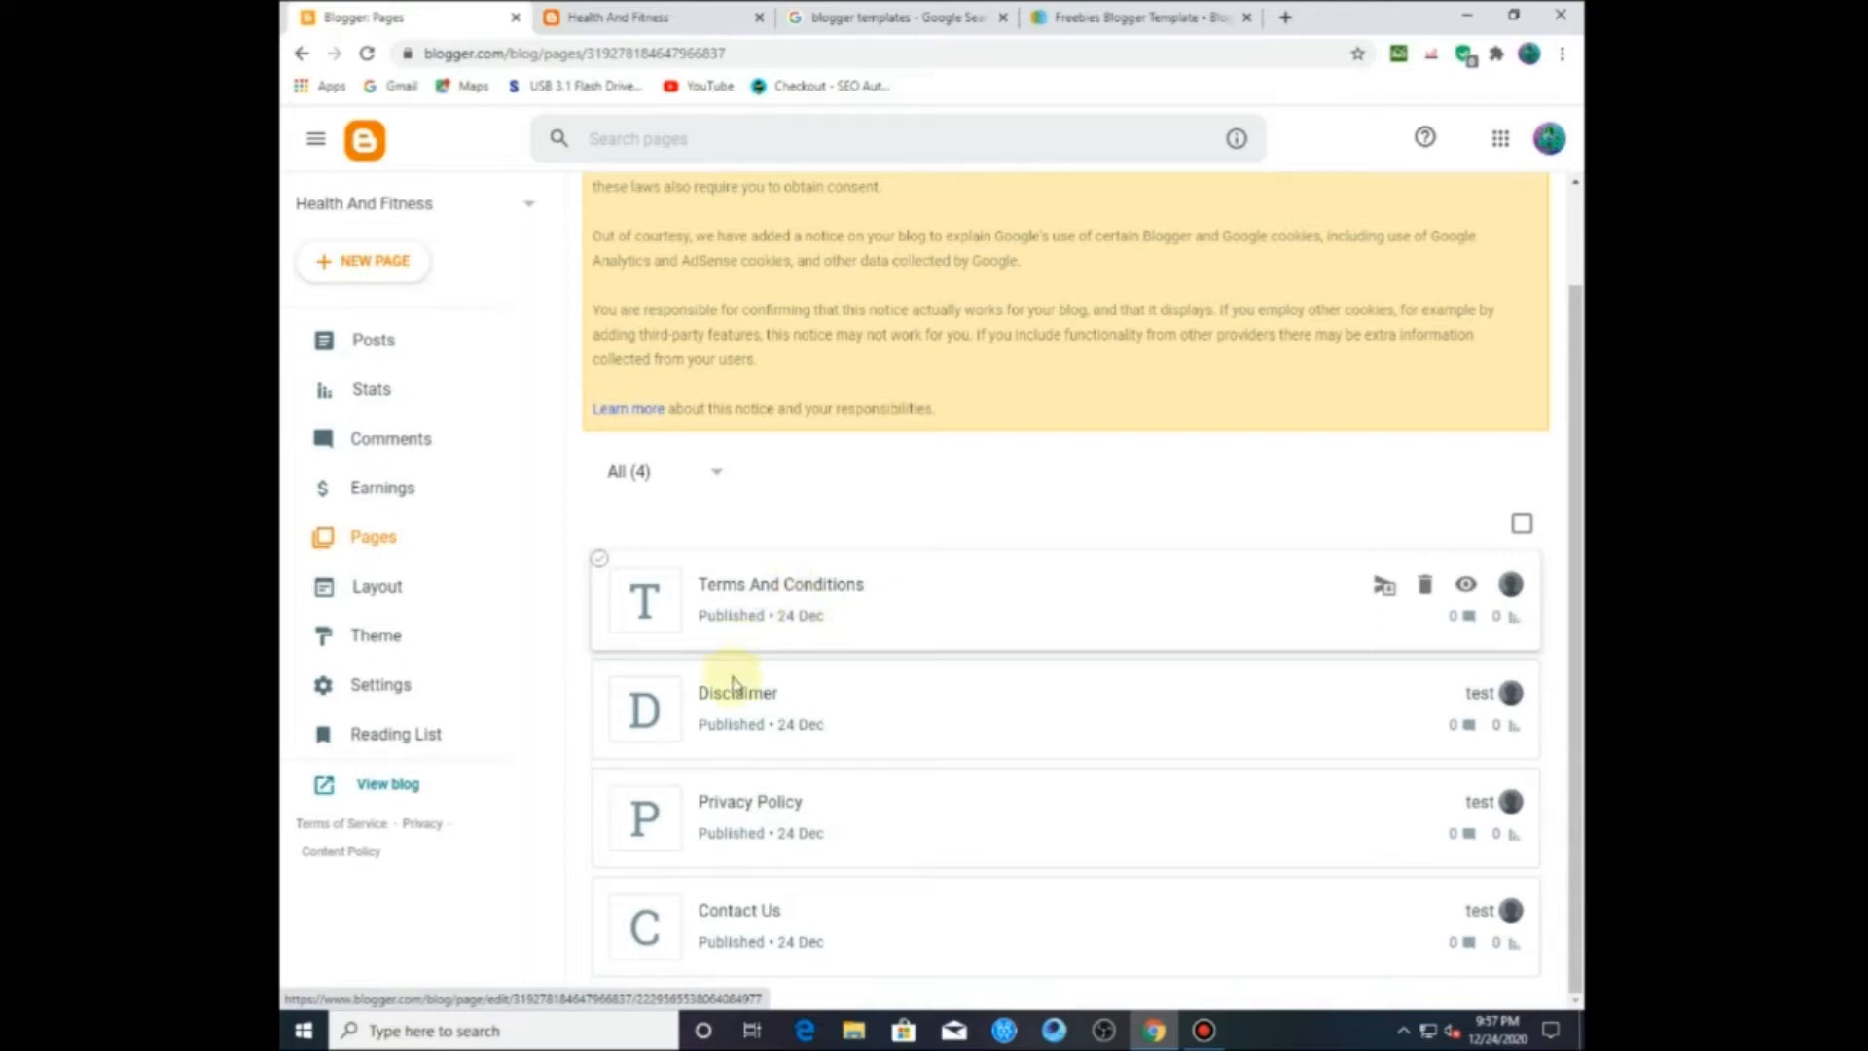
click(386, 642)
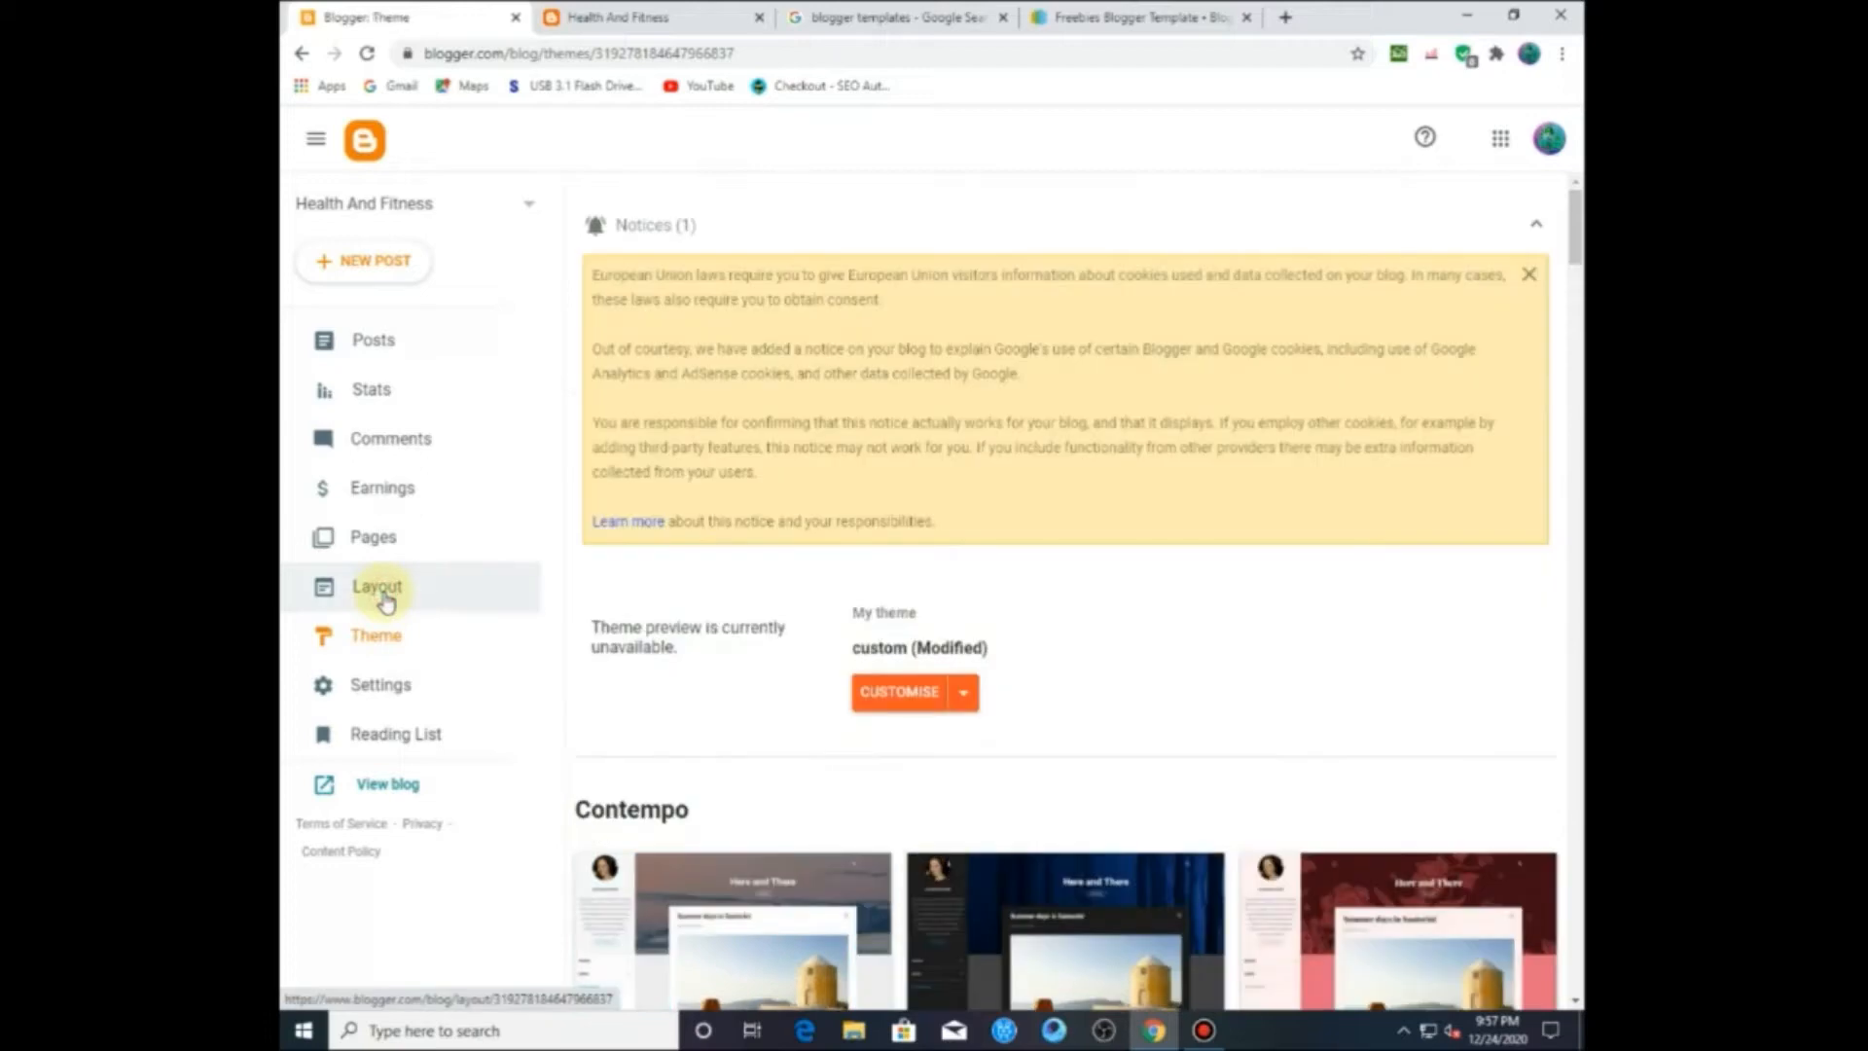
scroll(921, 631, down, 3)
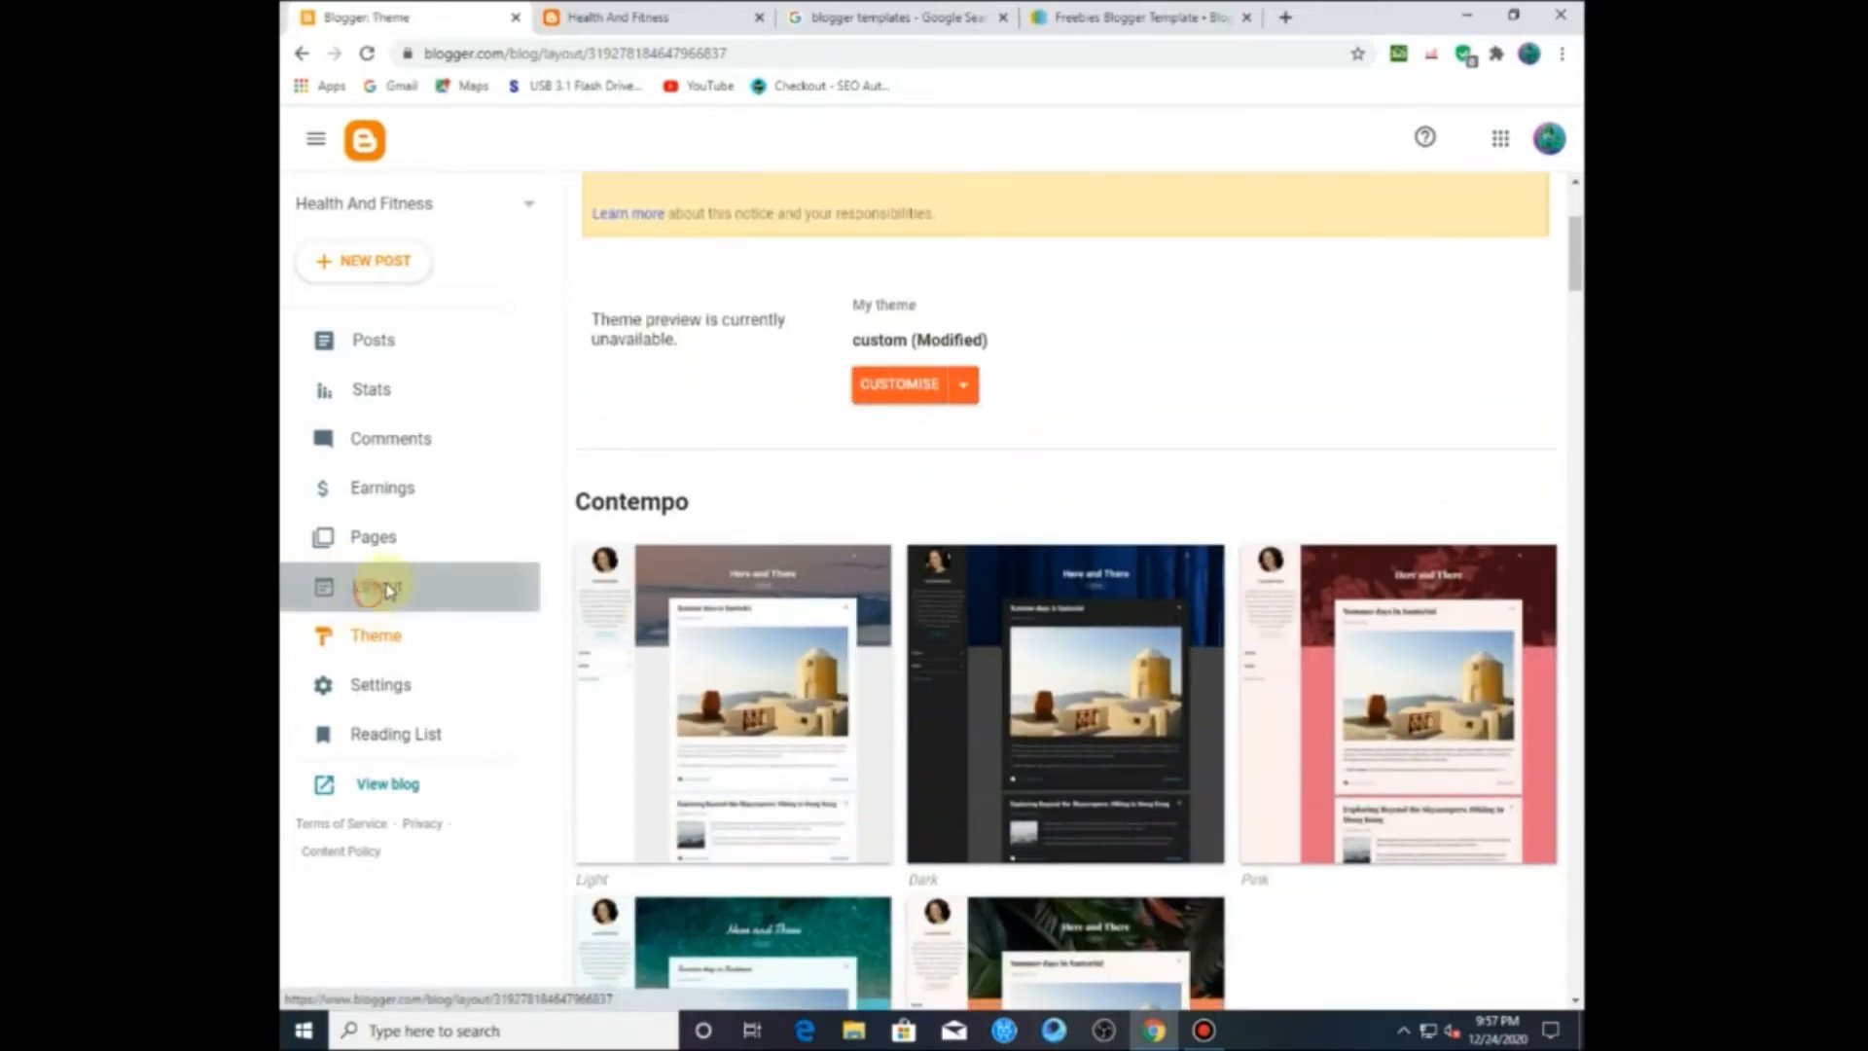
click(376, 587)
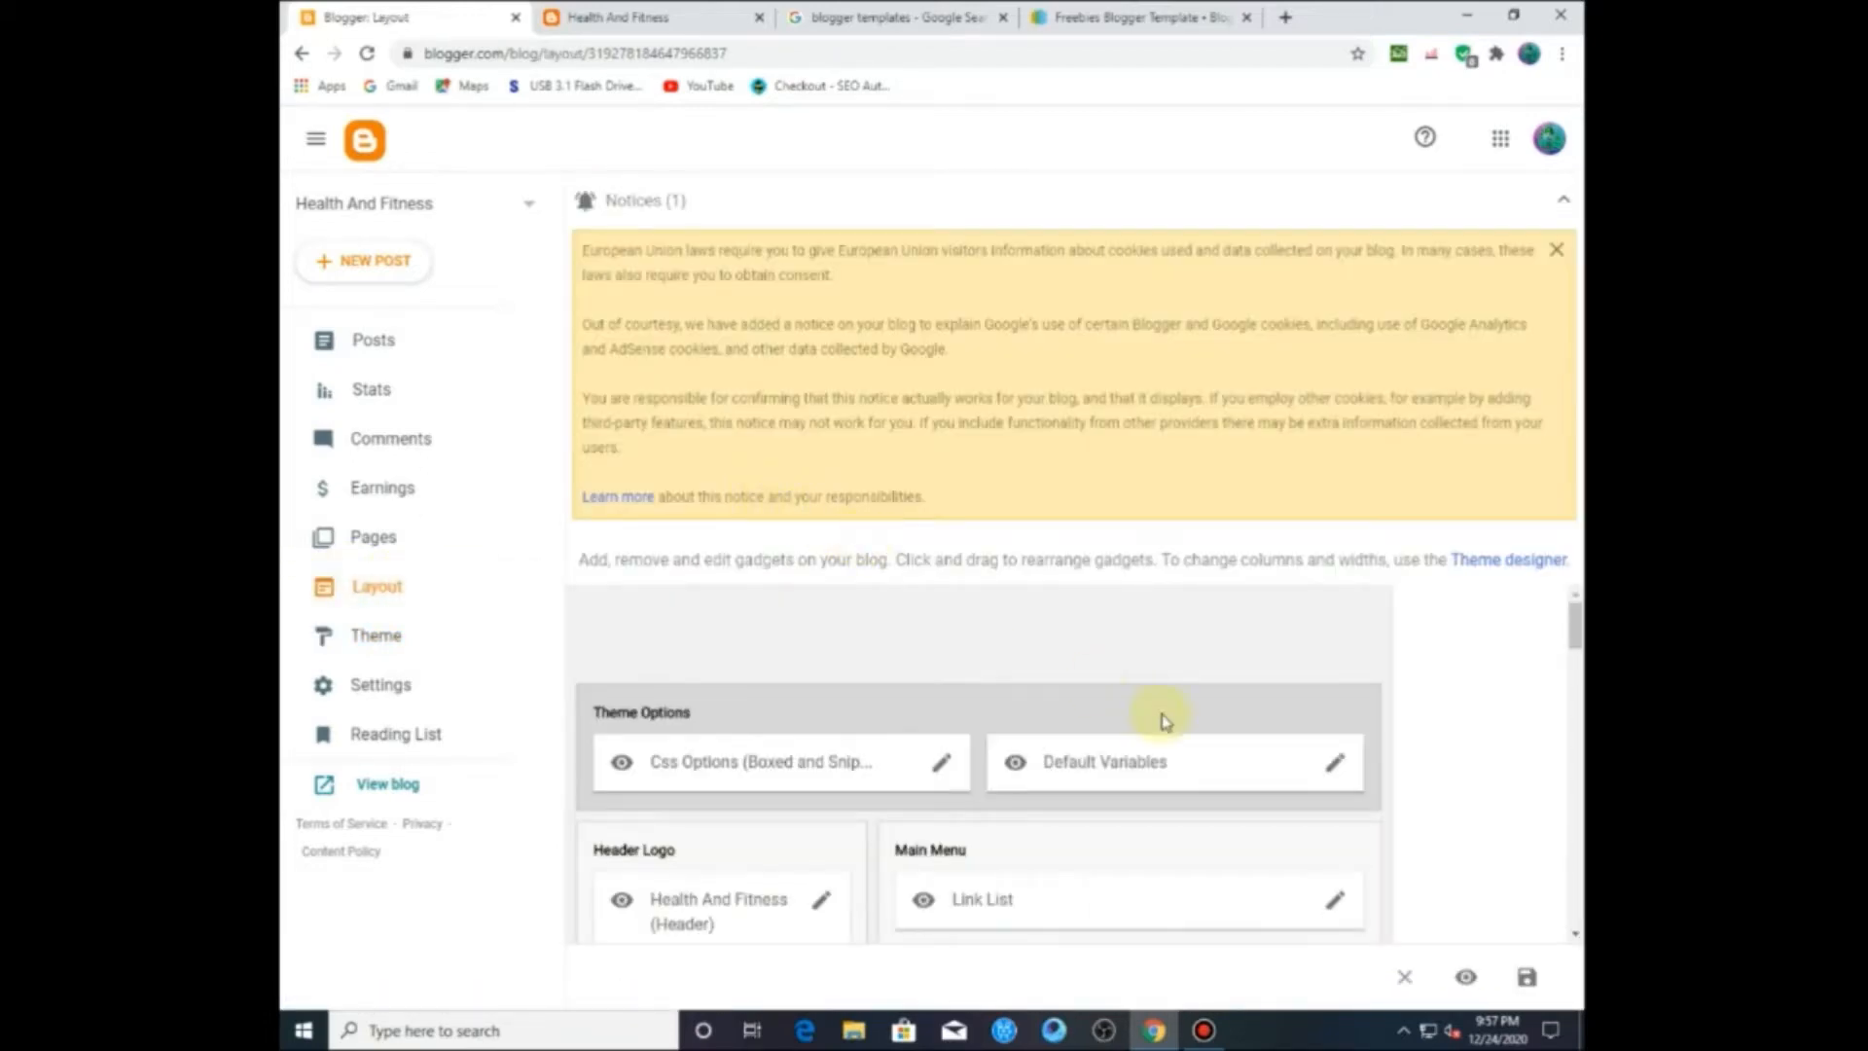
scroll(1061, 635, down, 3)
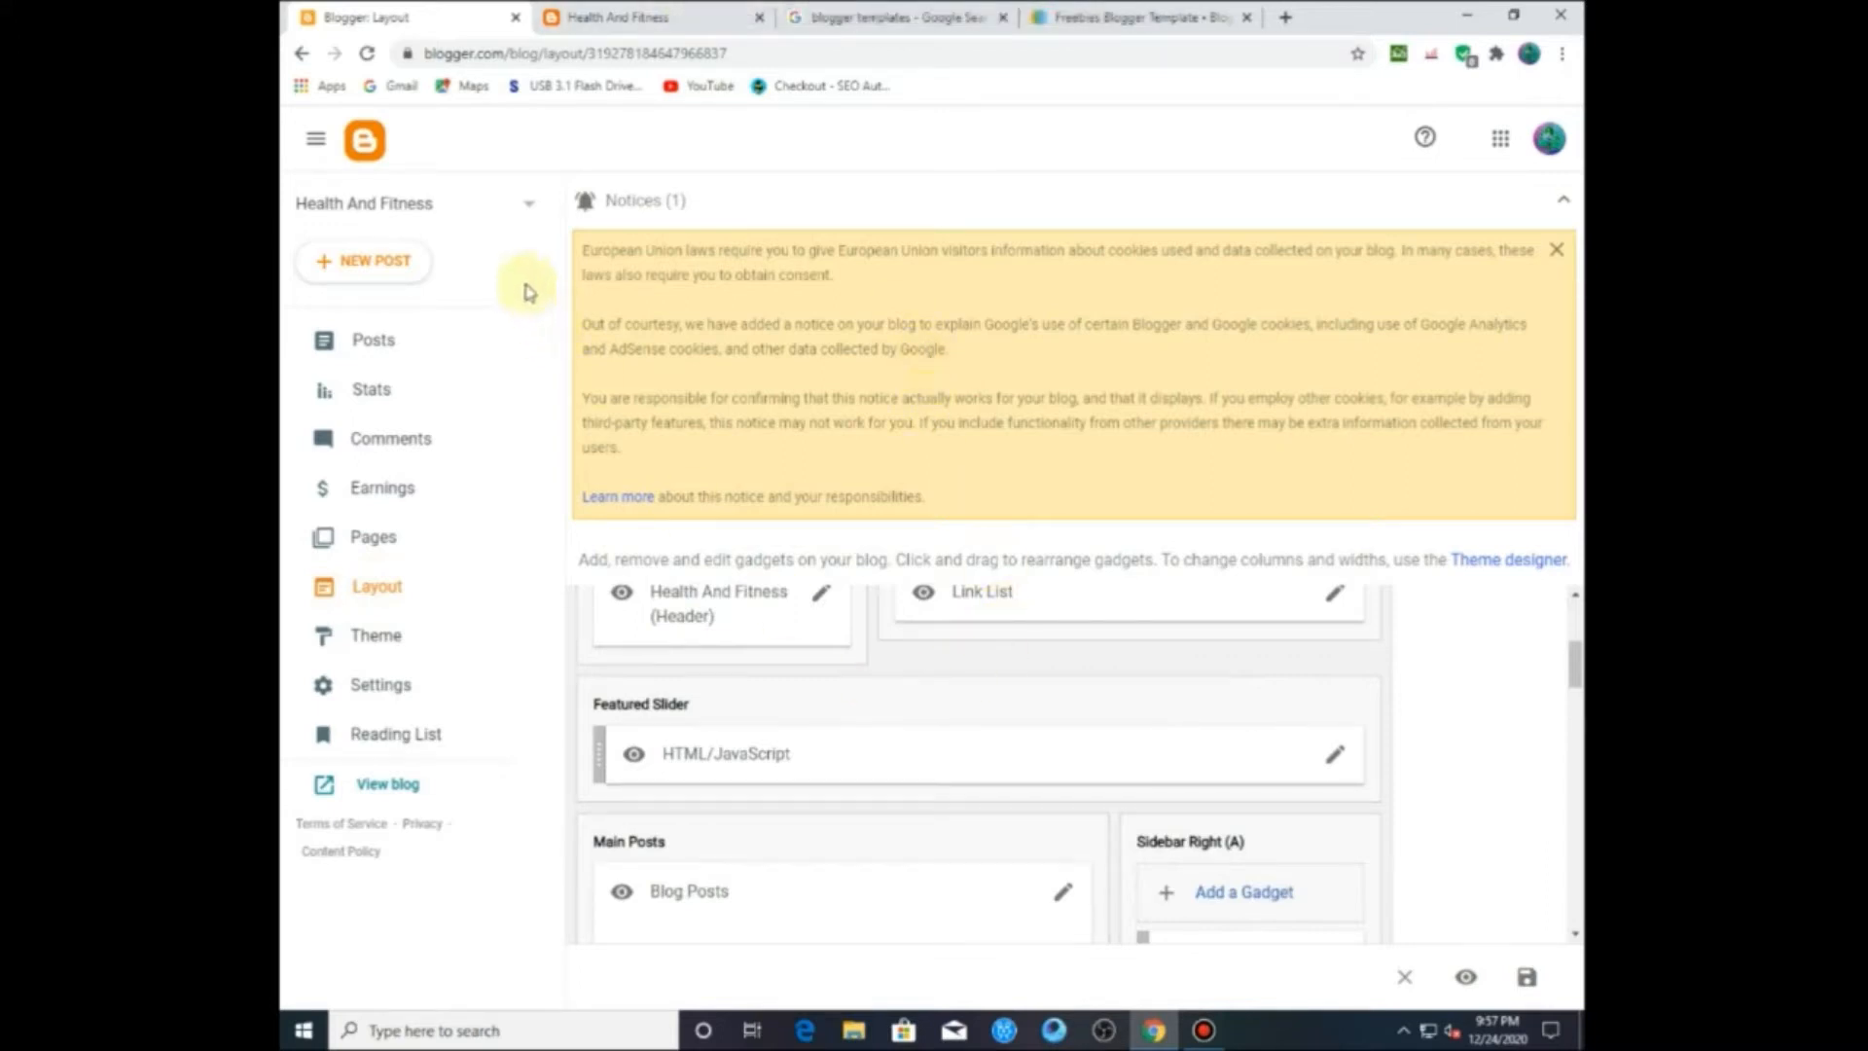
click(430, 535)
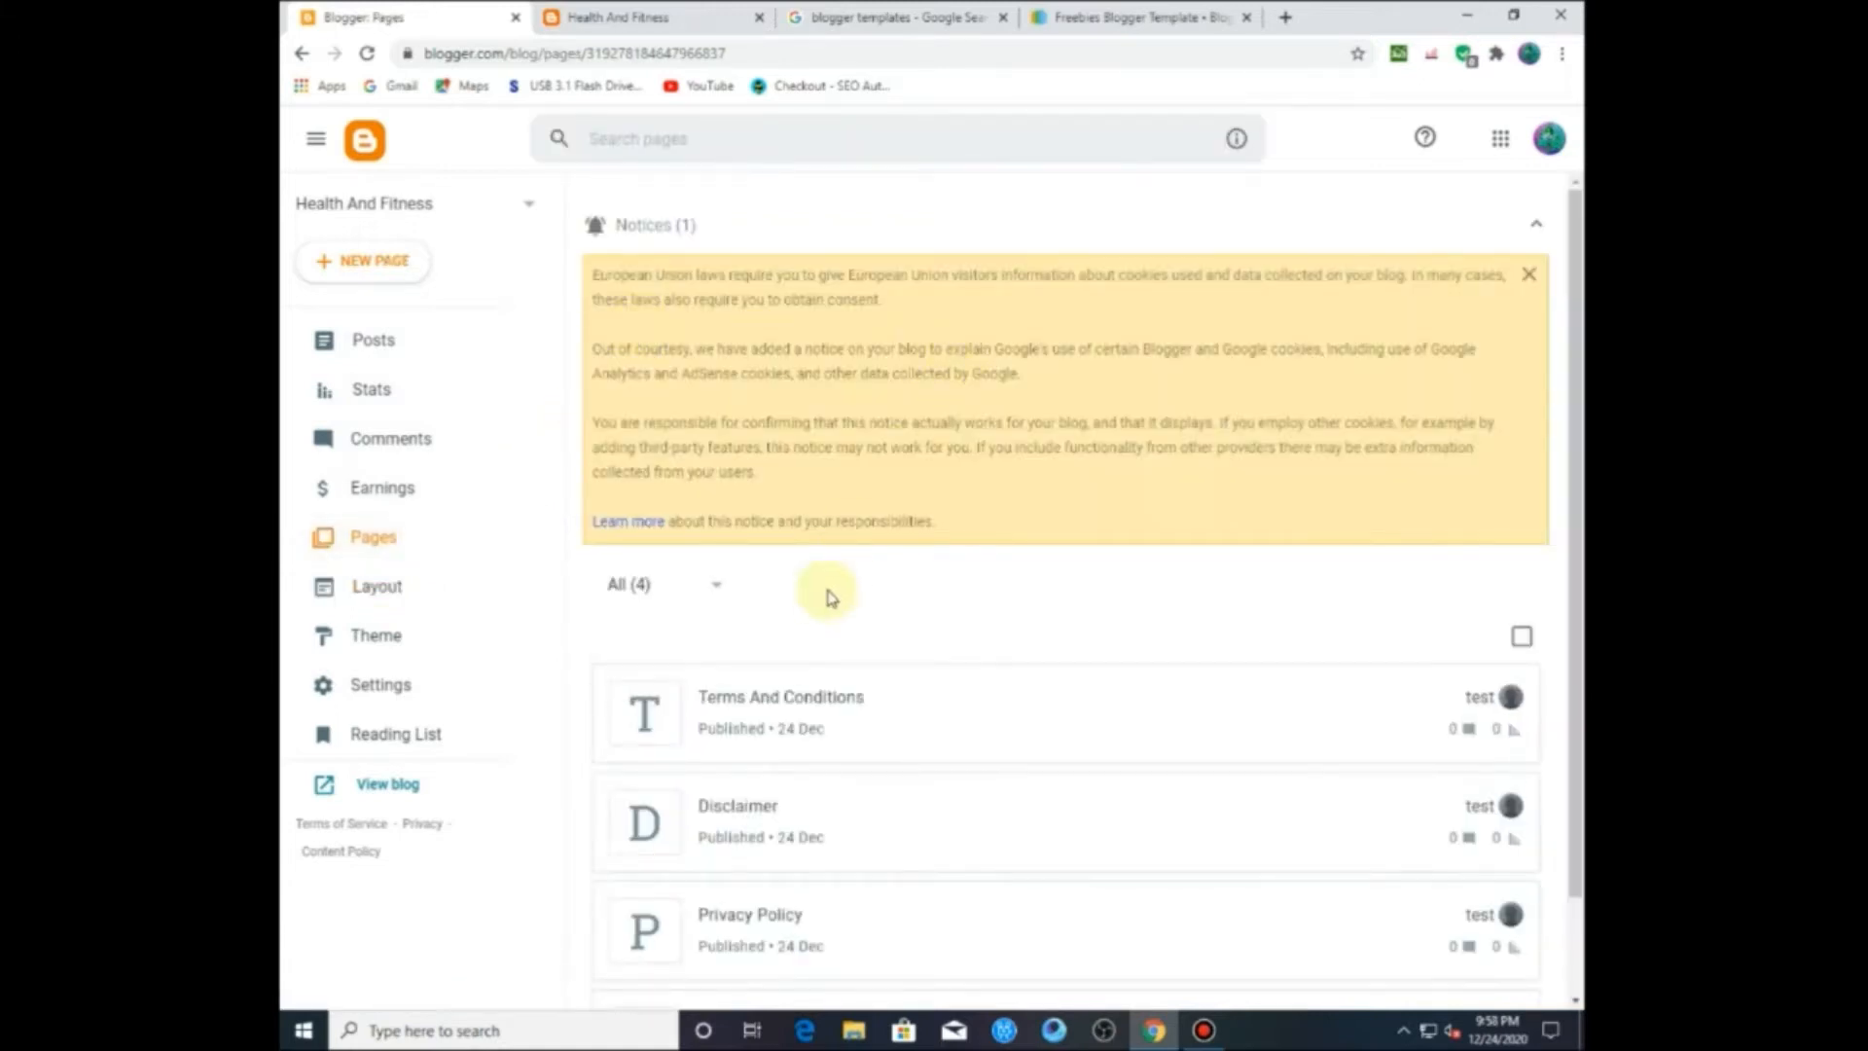
scroll(826, 592, down, 2)
mouse_move(1135, 571)
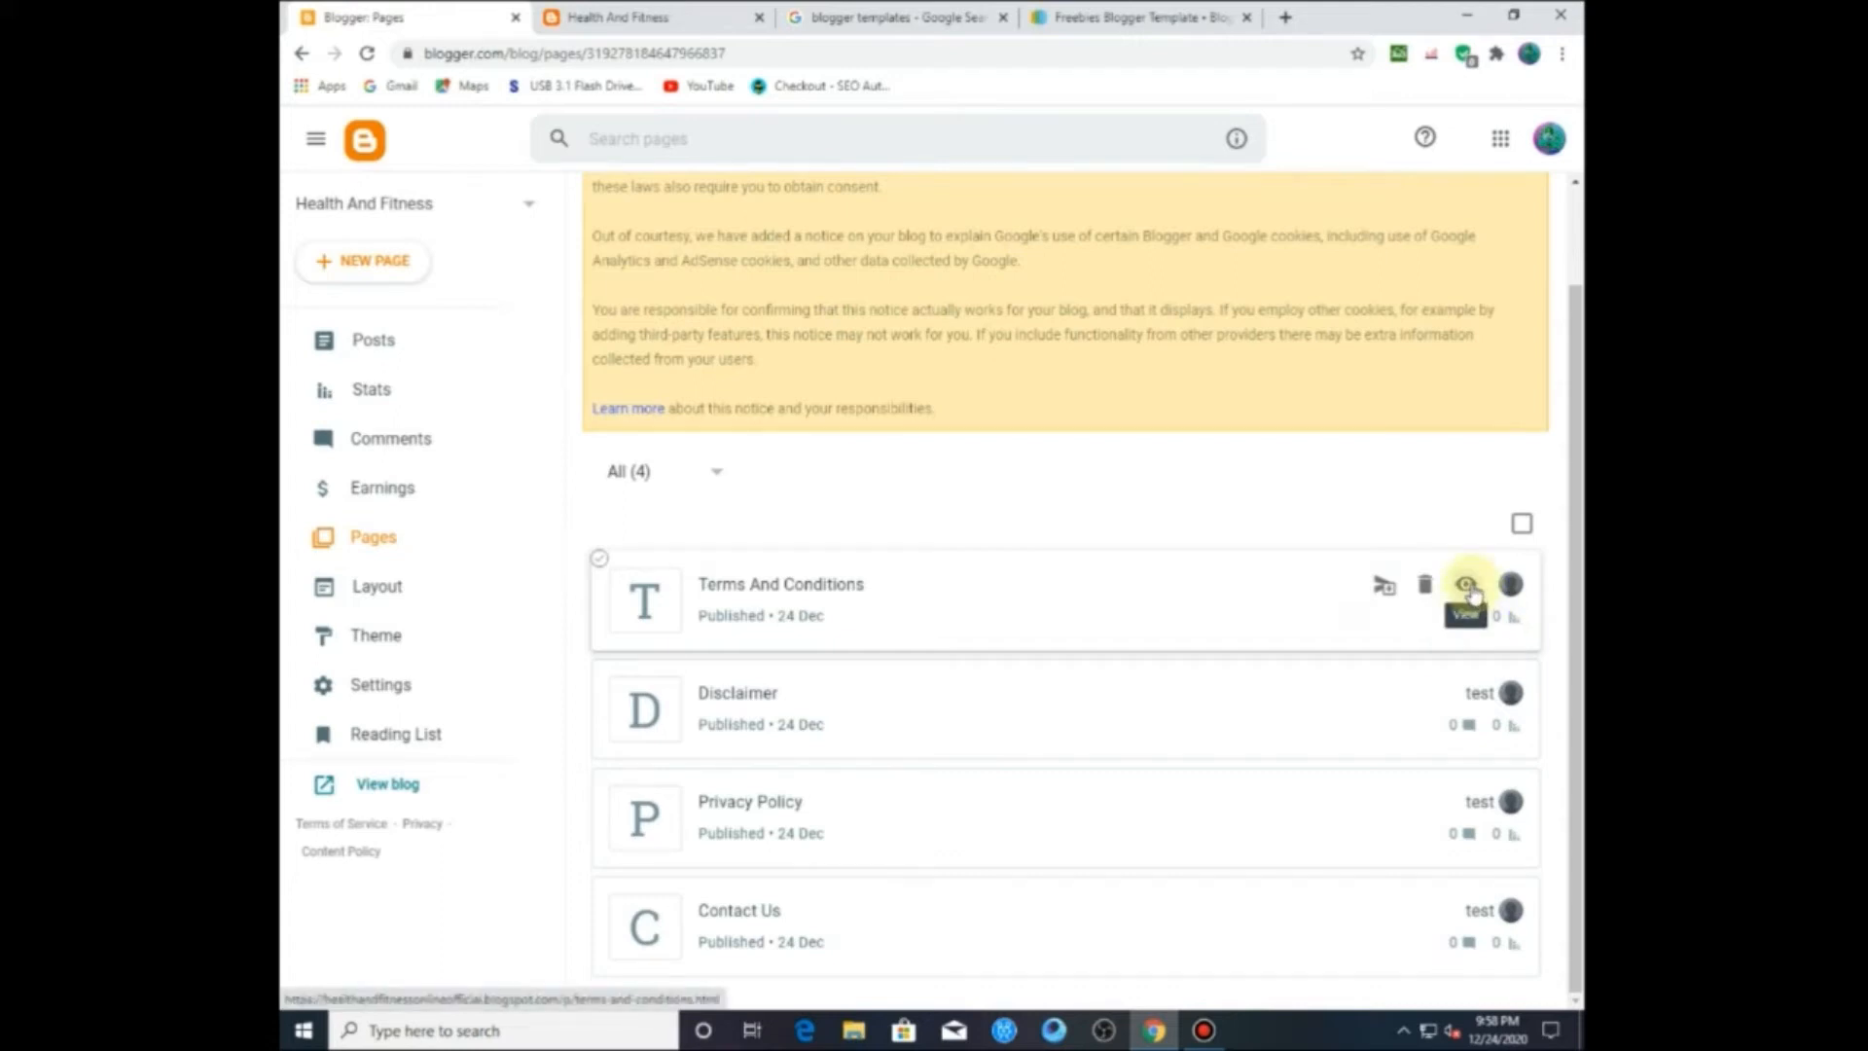
Step: Open the Terms And Conditions, Disclaimer, Privacy Policy and Contact Us pages in new tabs
right_click(1473, 593)
click(1476, 602)
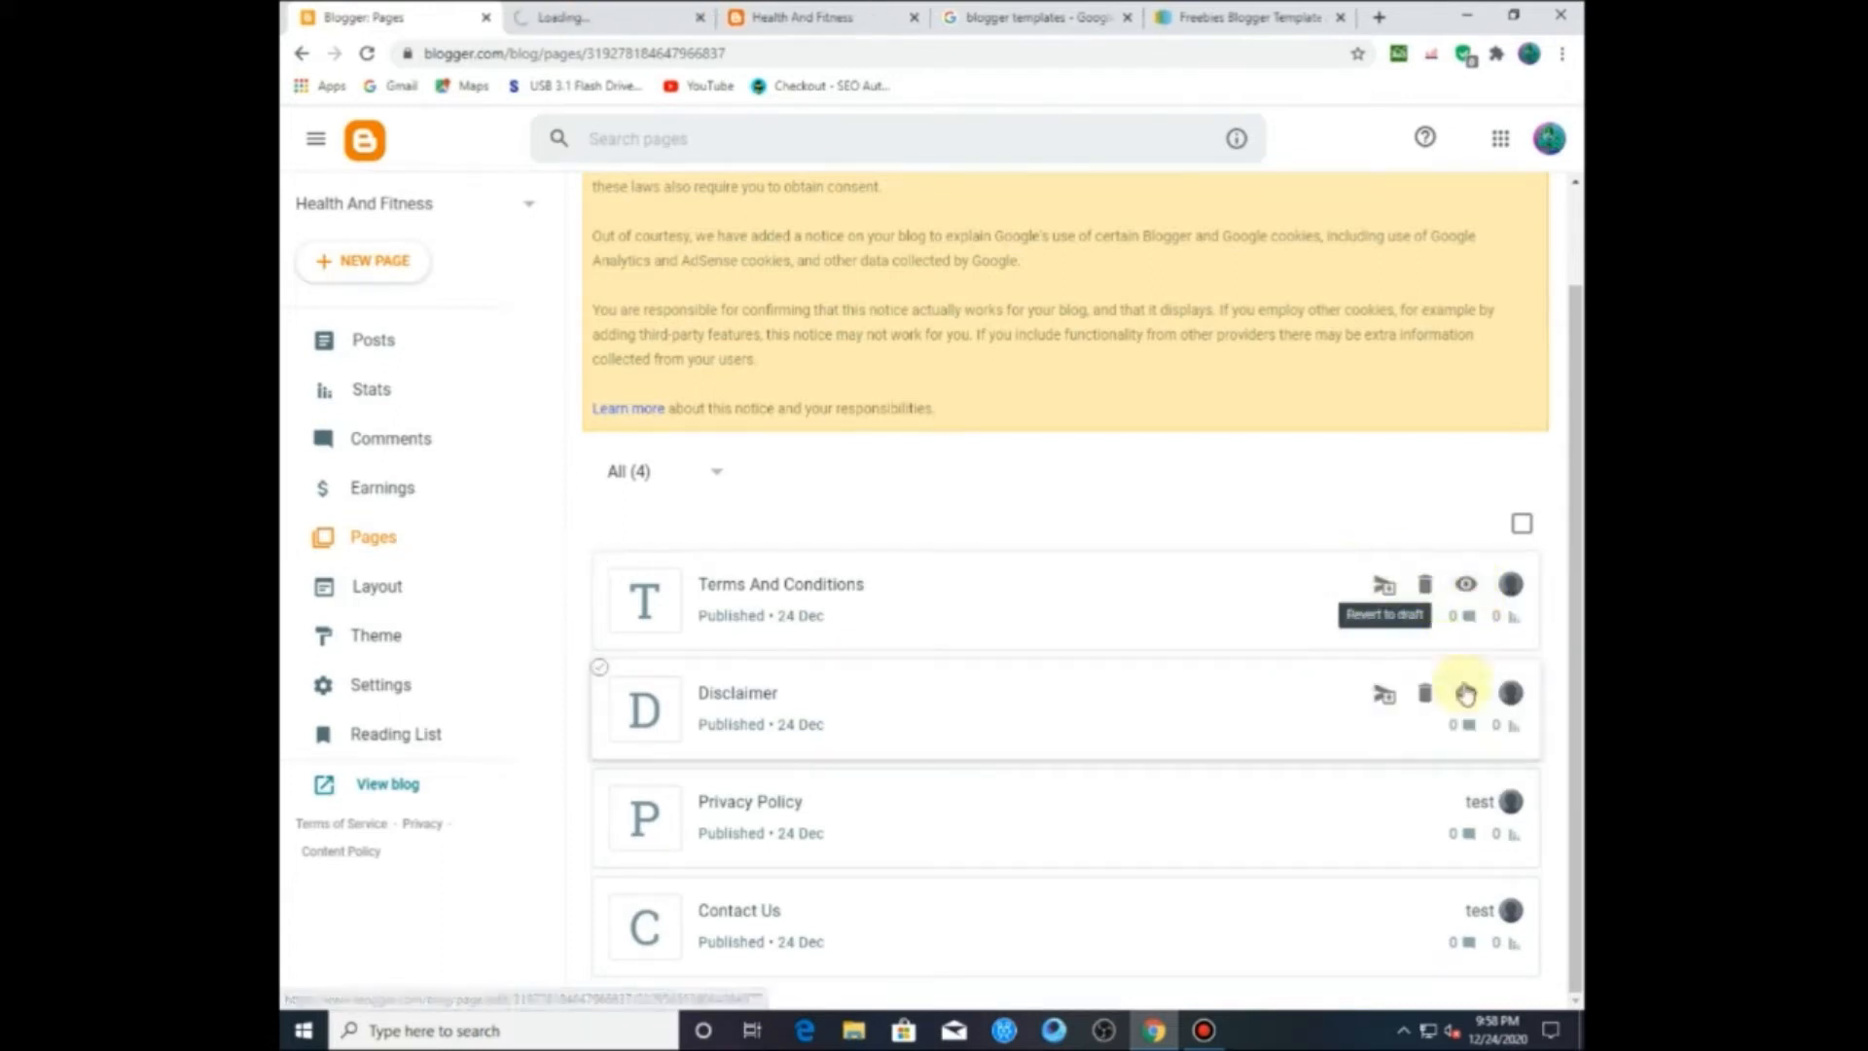
right_click(1471, 693)
click(1477, 704)
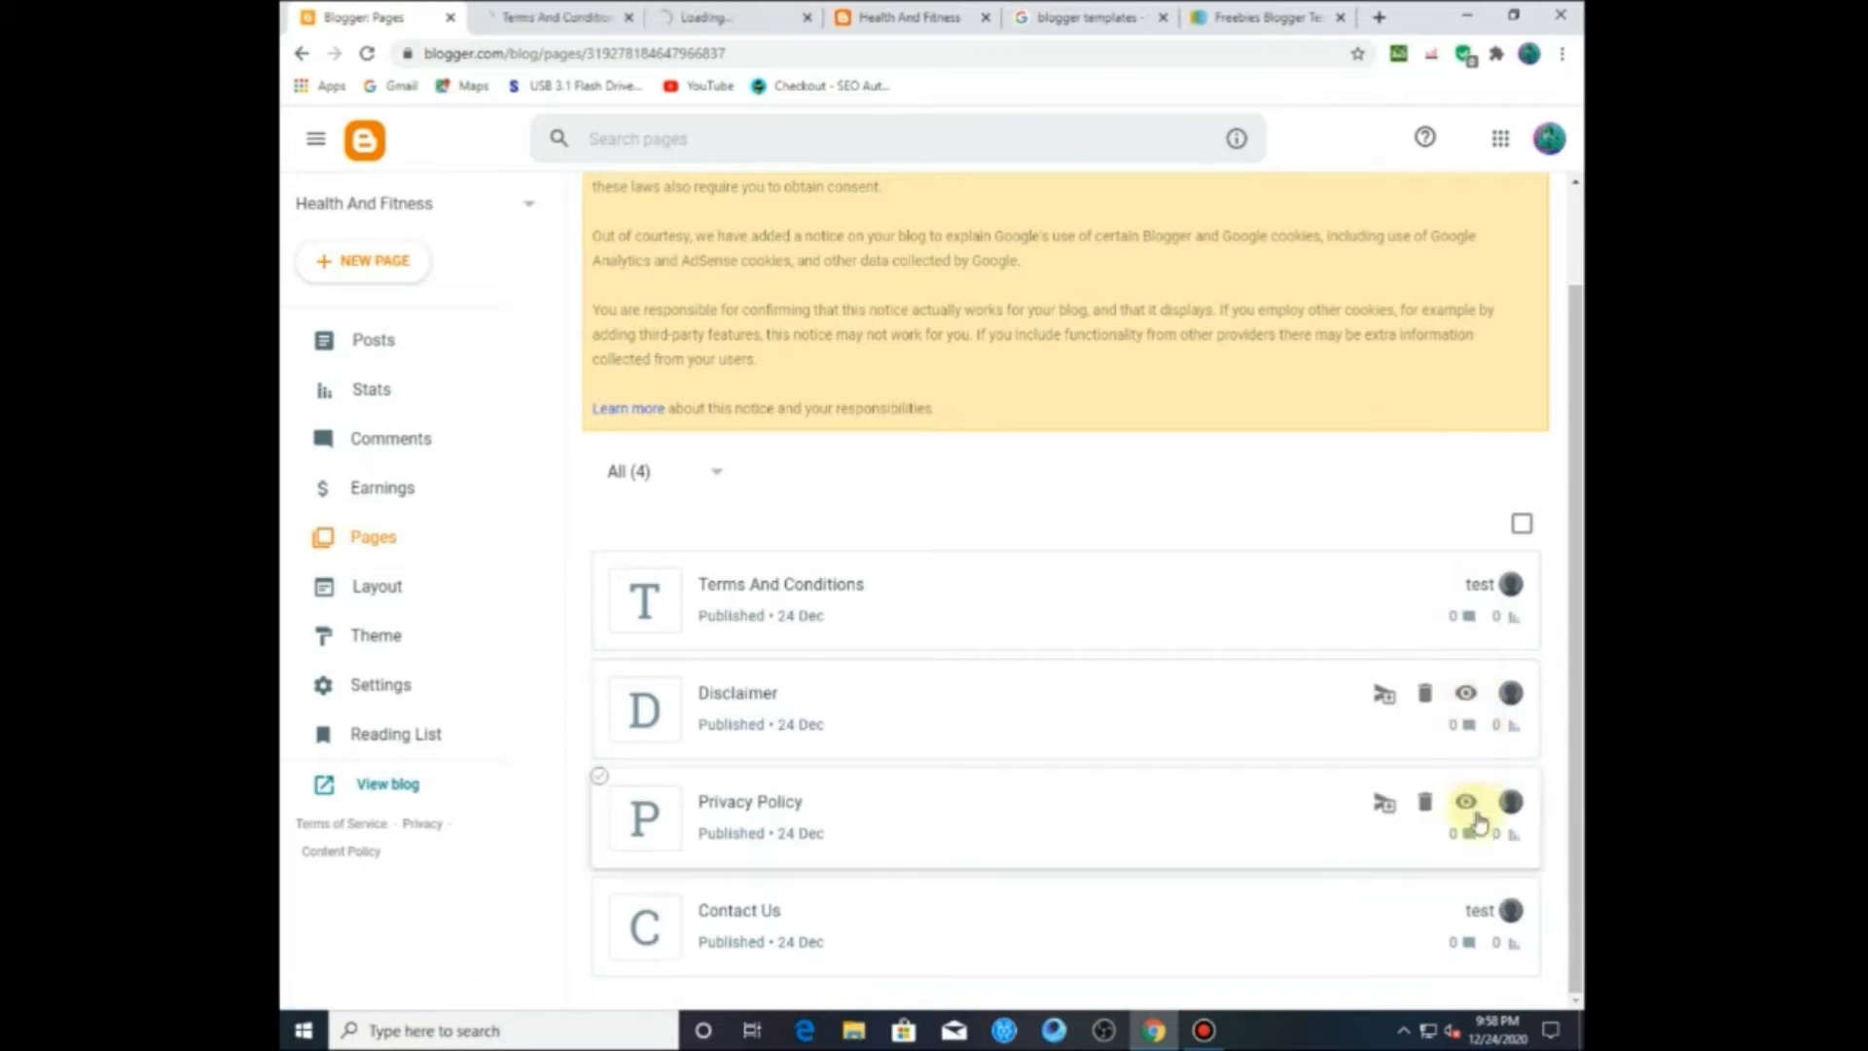
right_click(1470, 804)
click(1480, 820)
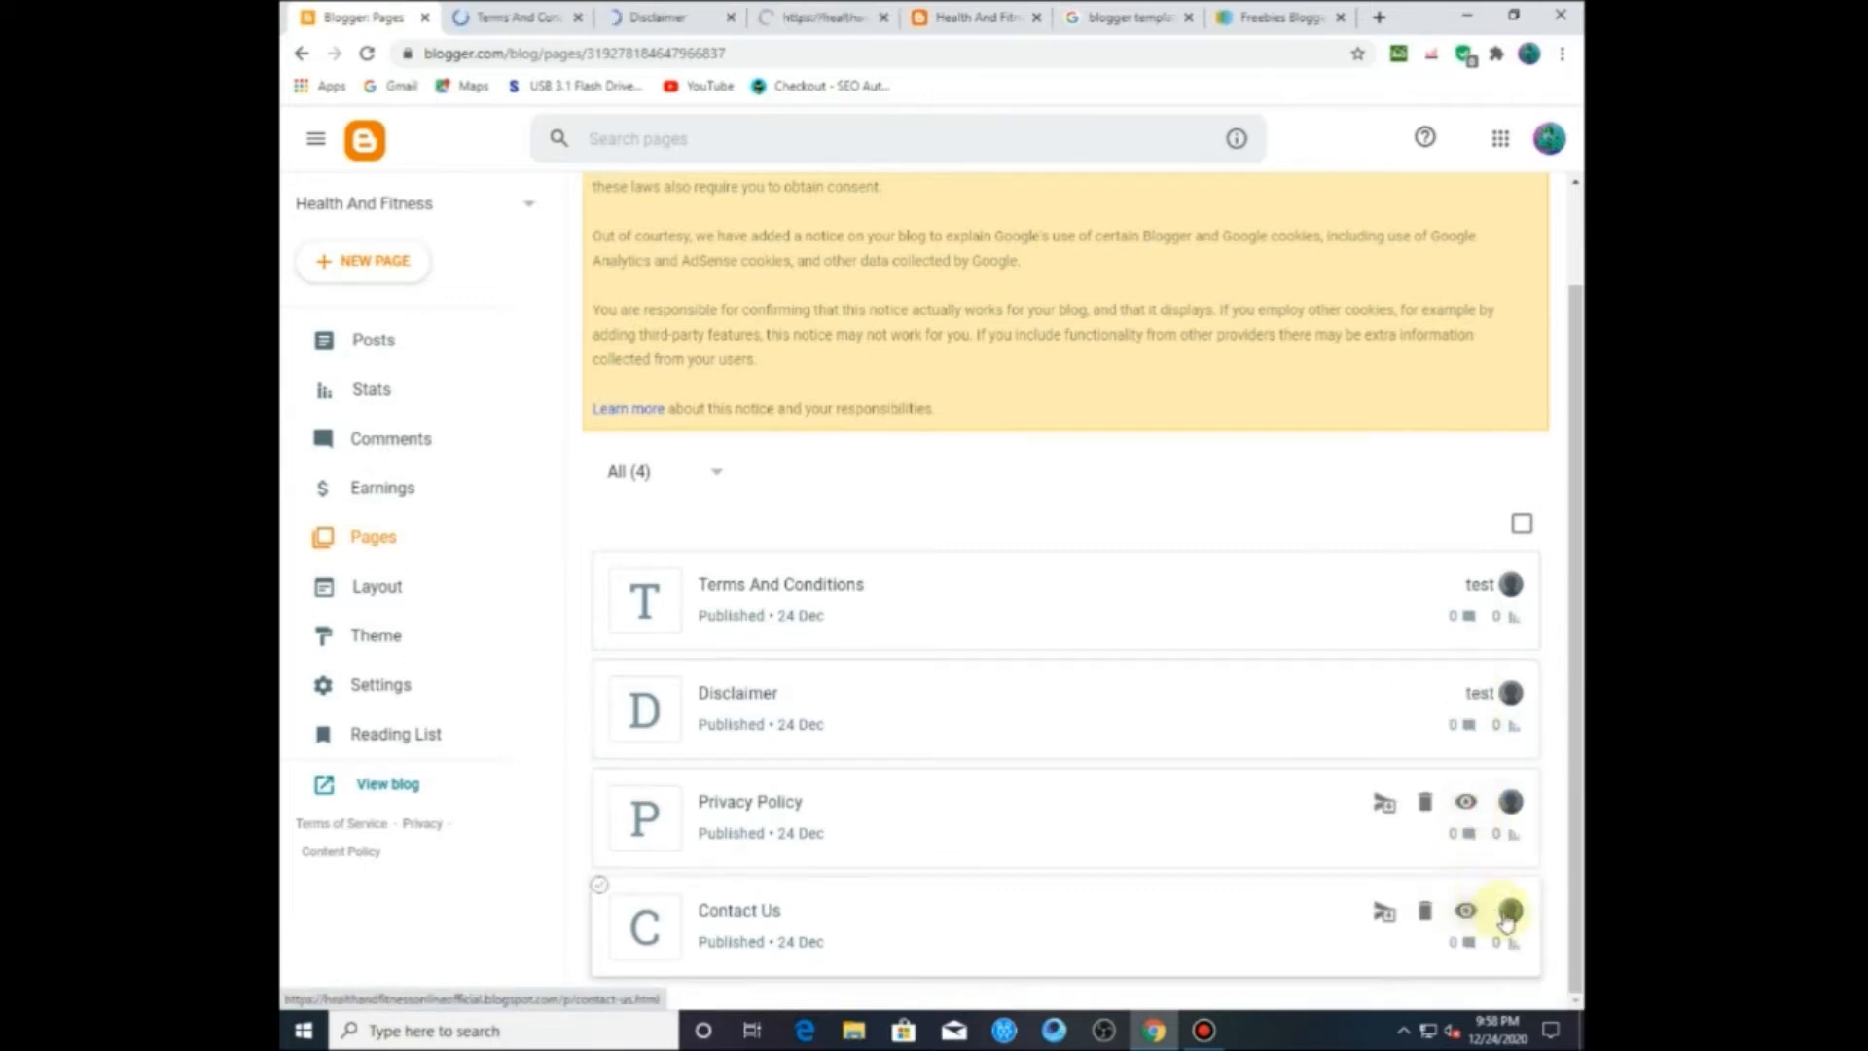
right_click(1472, 912)
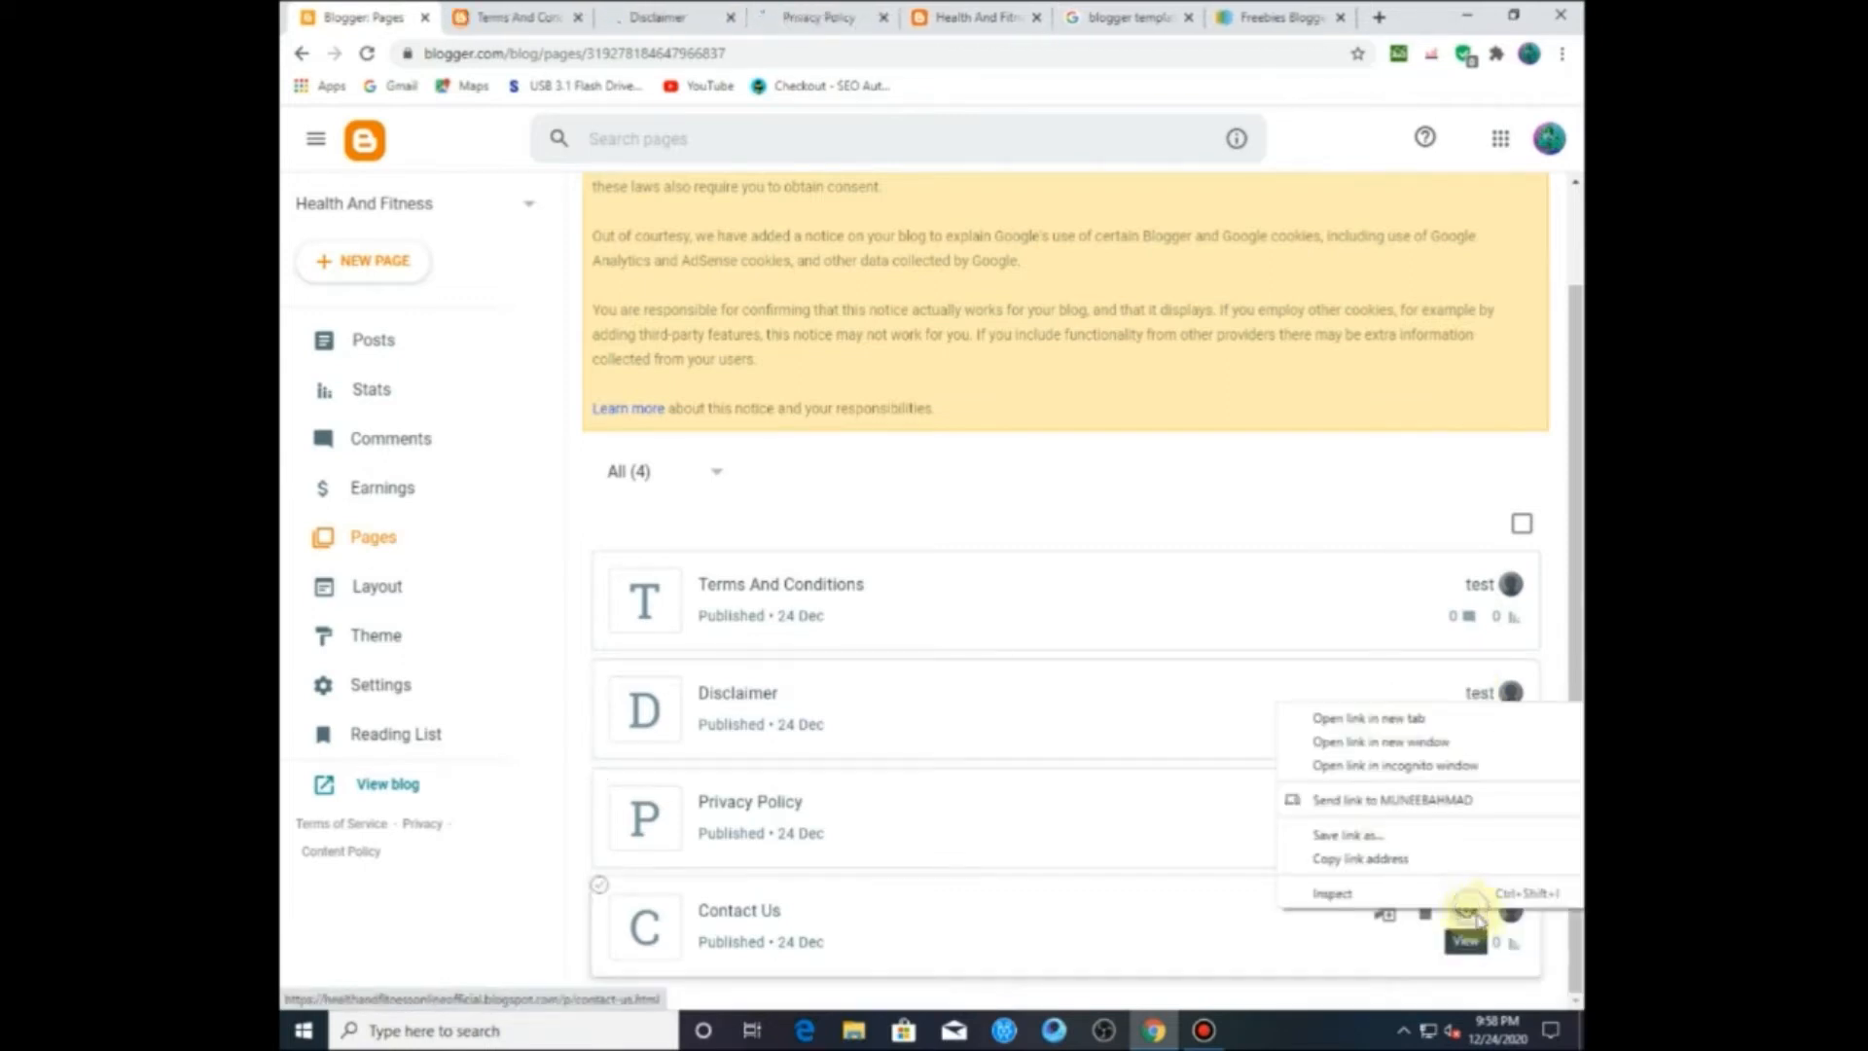
click(1372, 719)
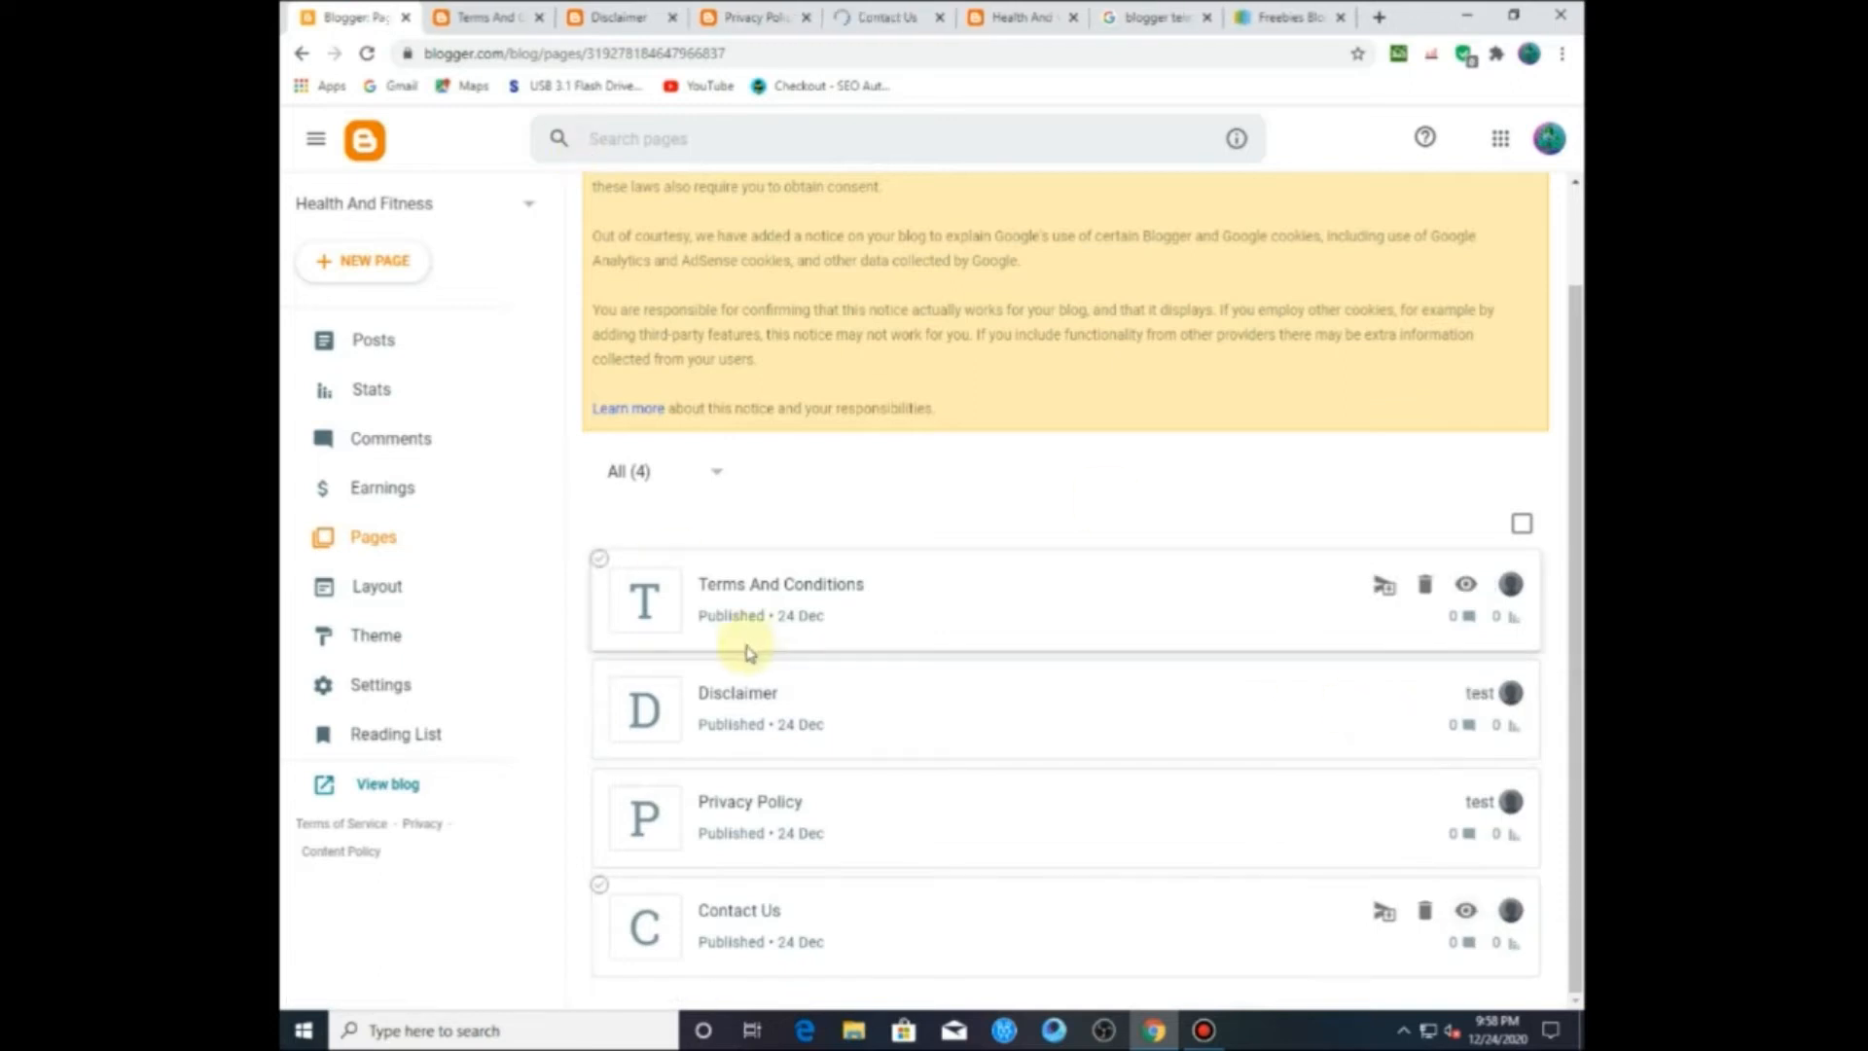
Step: Go to the Layout page and open the Main Menu link list settings
click(376, 590)
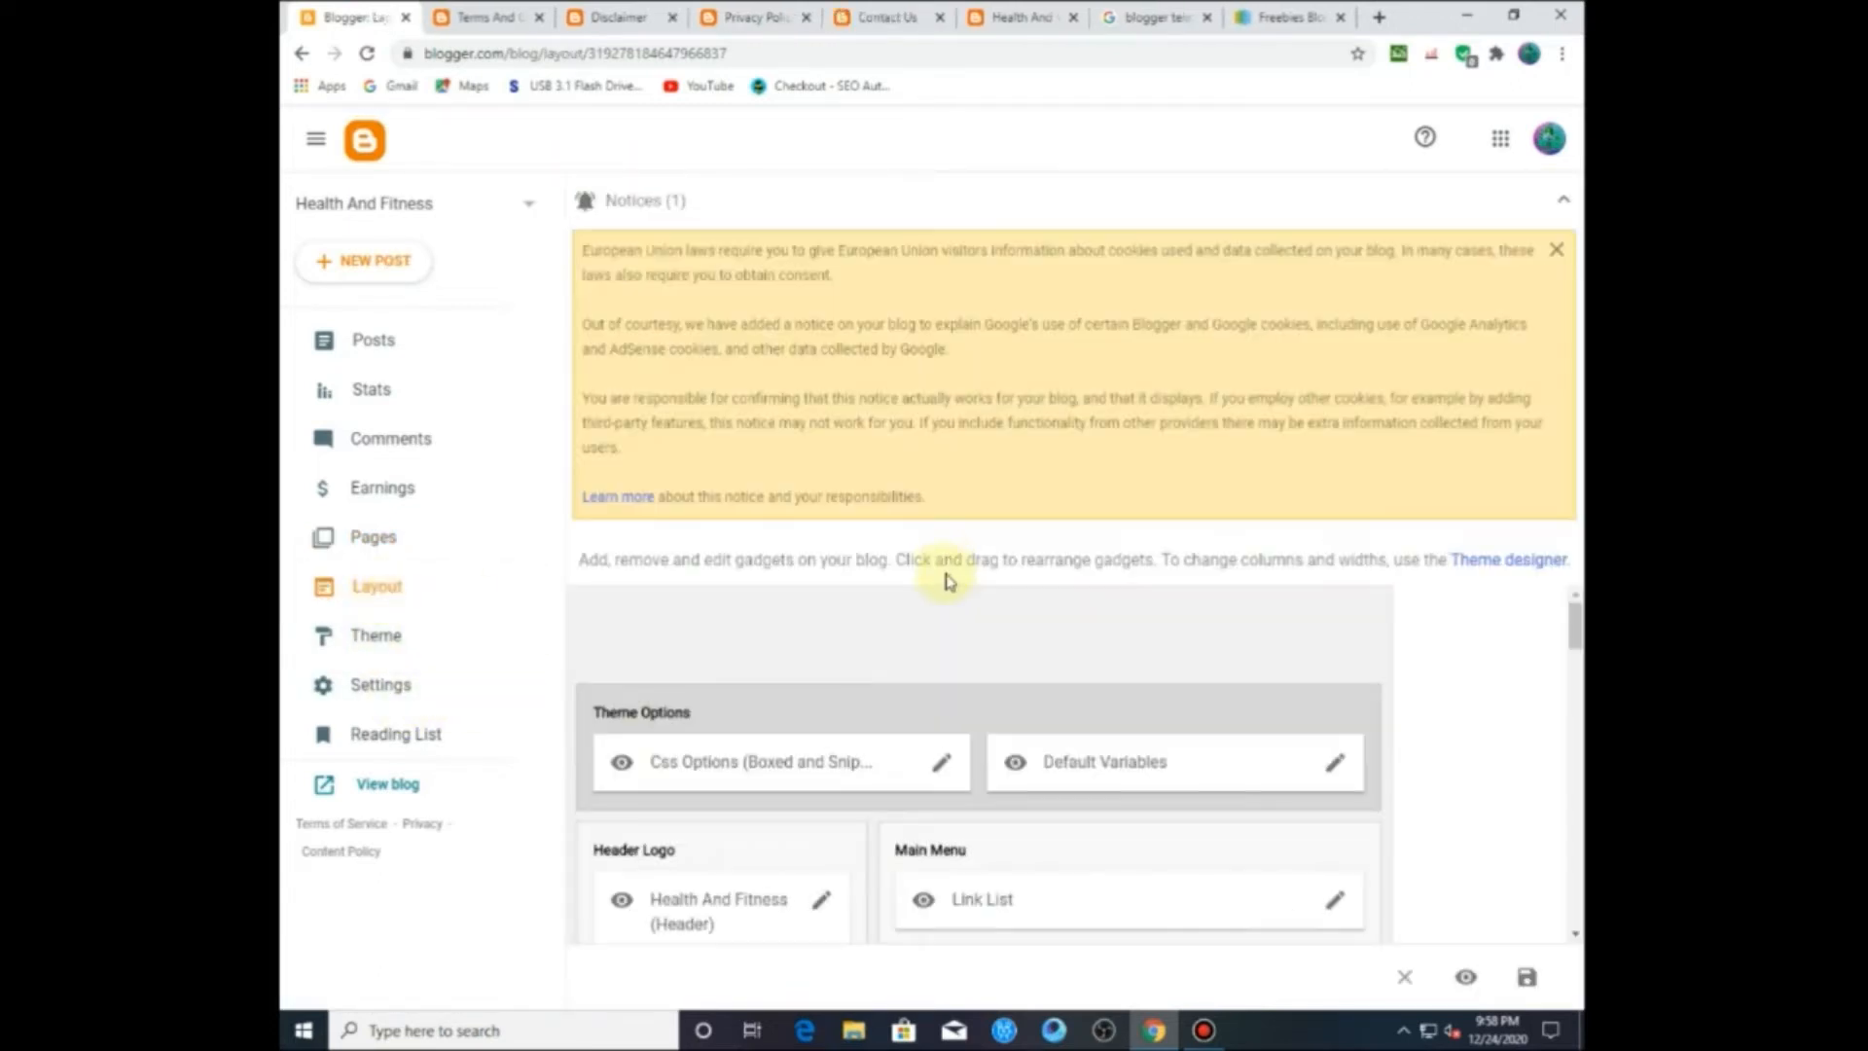
scroll(1159, 835, down, 3)
scroll(1160, 835, down, 5)
scroll(1180, 747, up, 2)
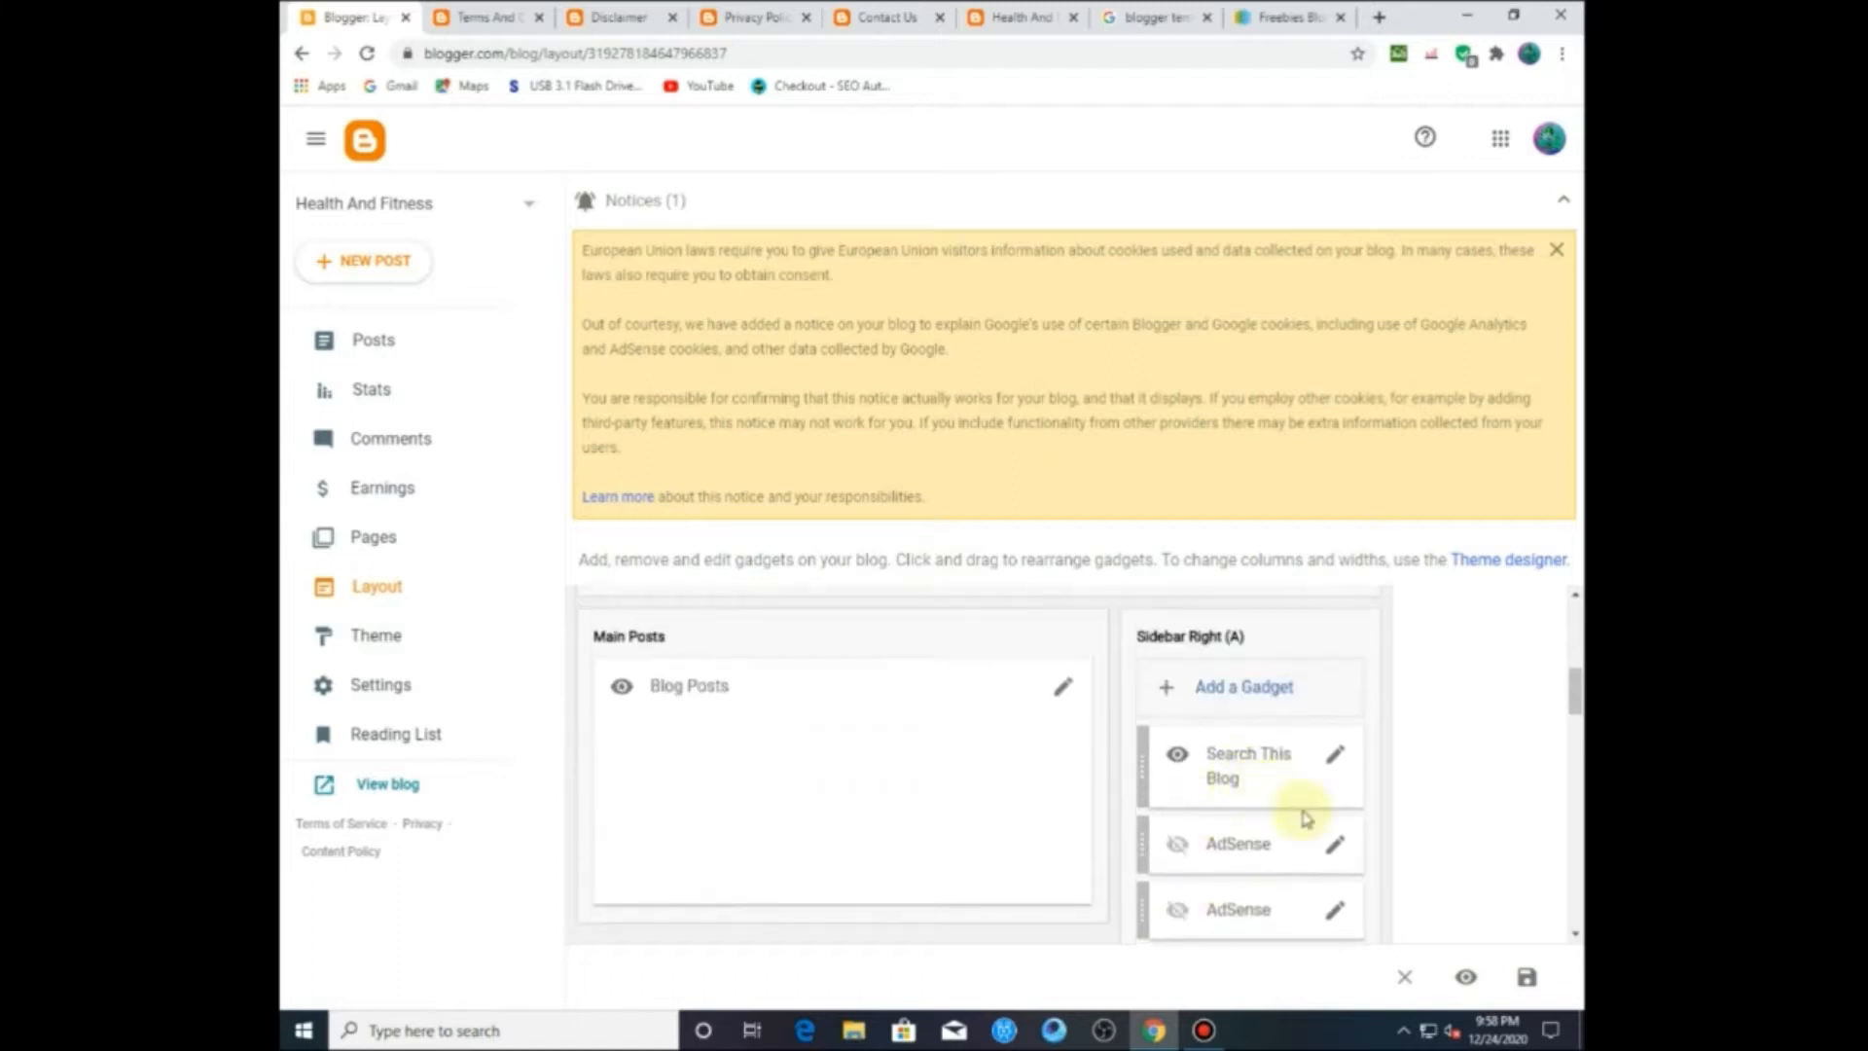
scroll(1227, 764, up, 4)
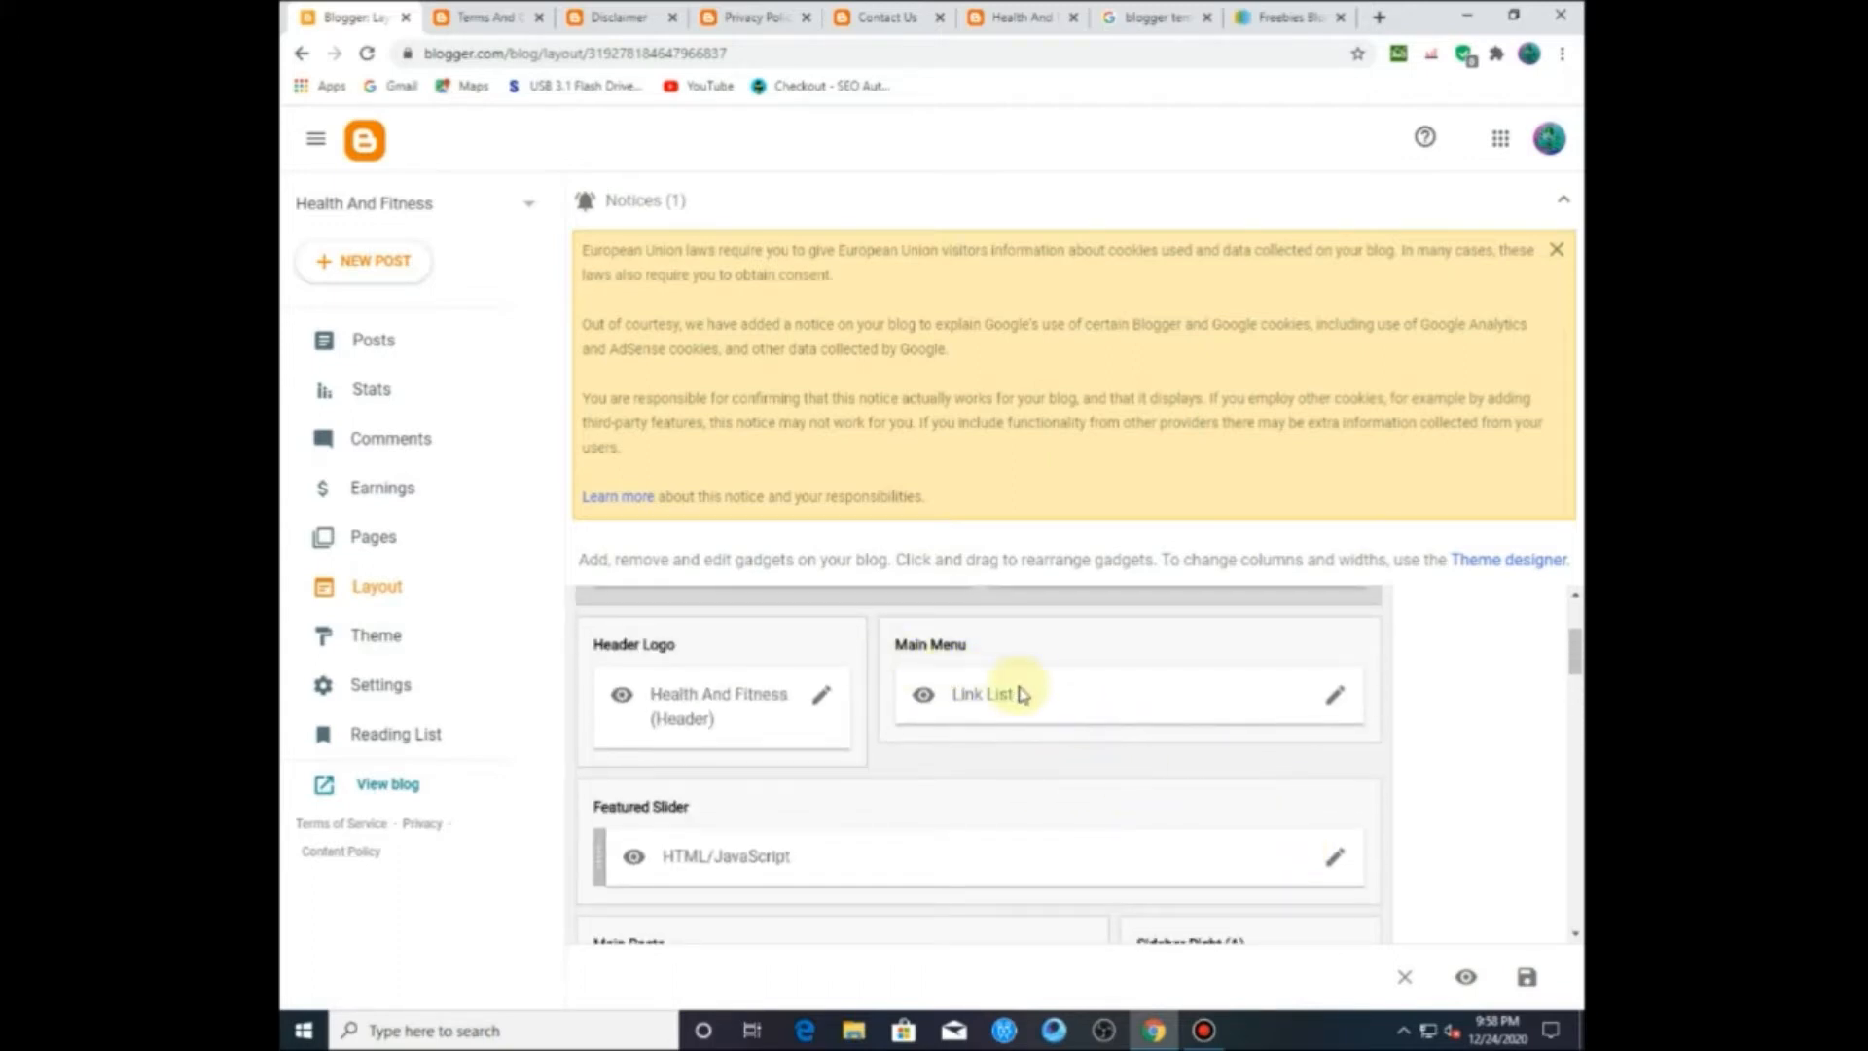
click(1336, 697)
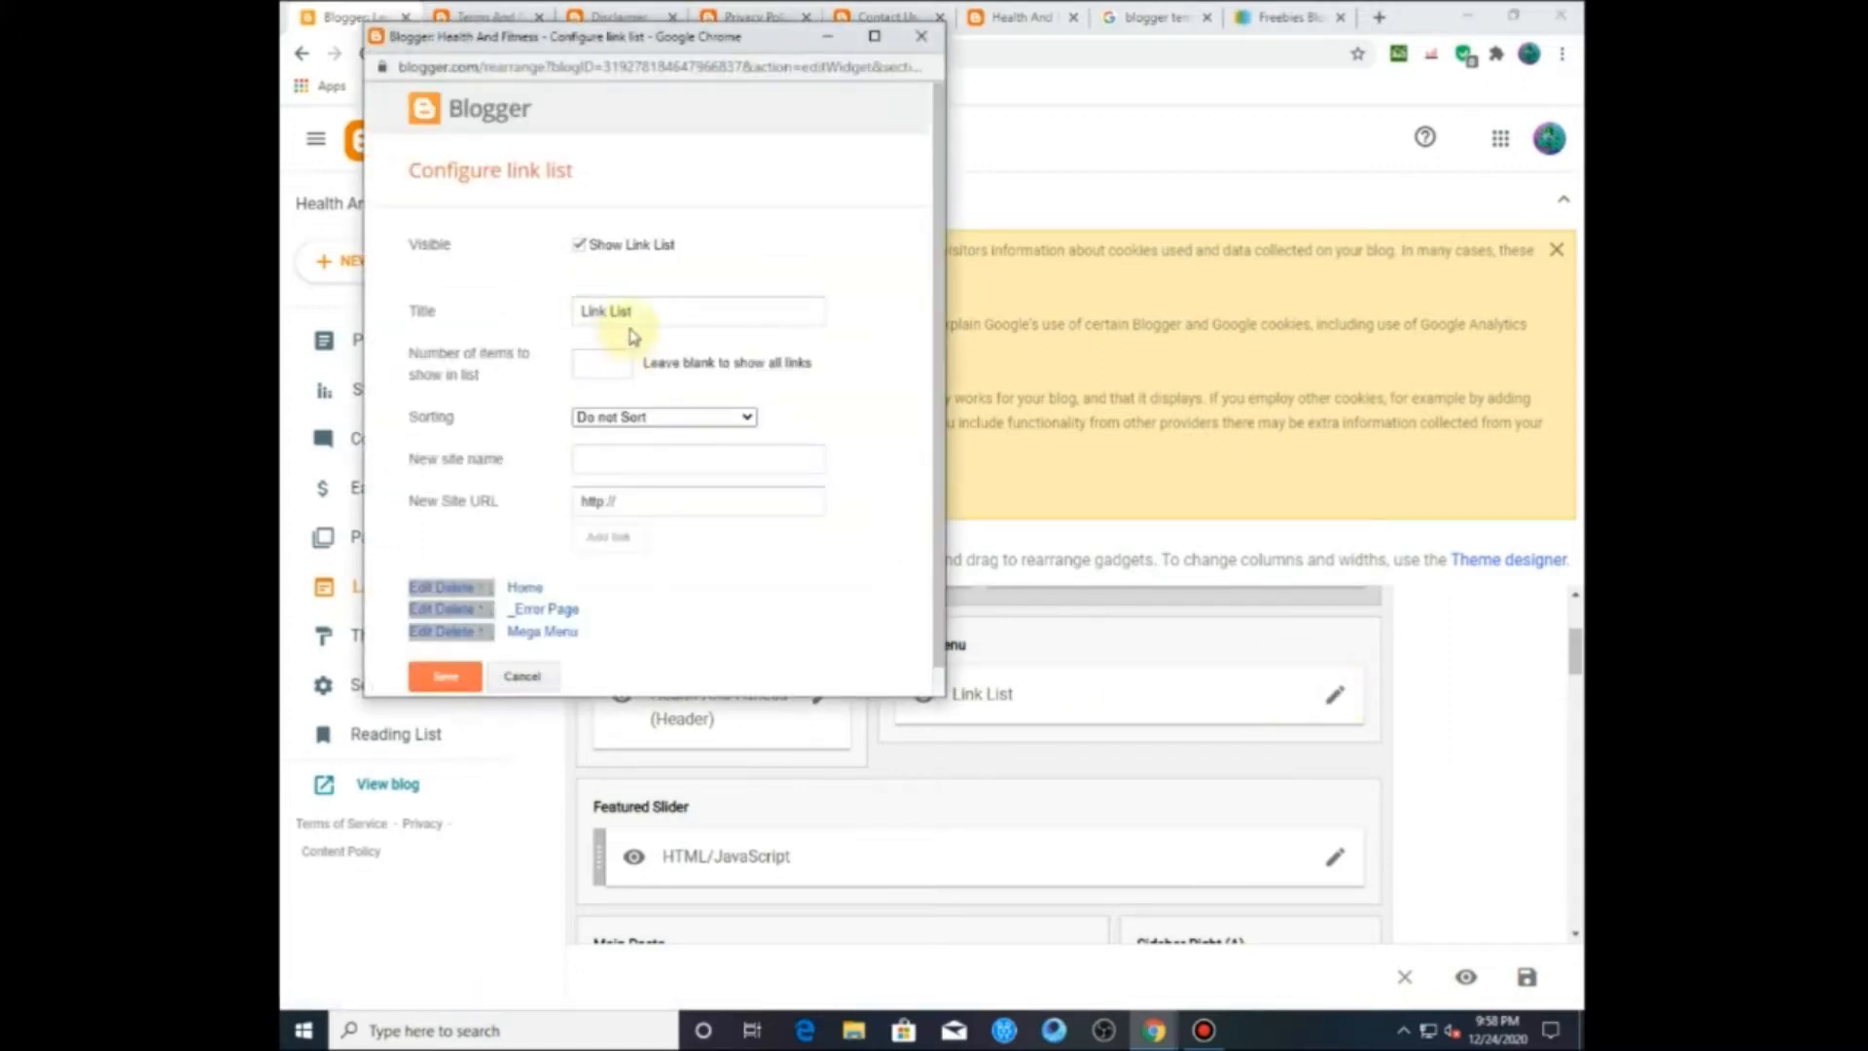
Step: Keep Main Menu links unsorted, enter 'Disclaimer' as the new site name, then view the Disclaimer tab
scroll(619, 435, down, 1)
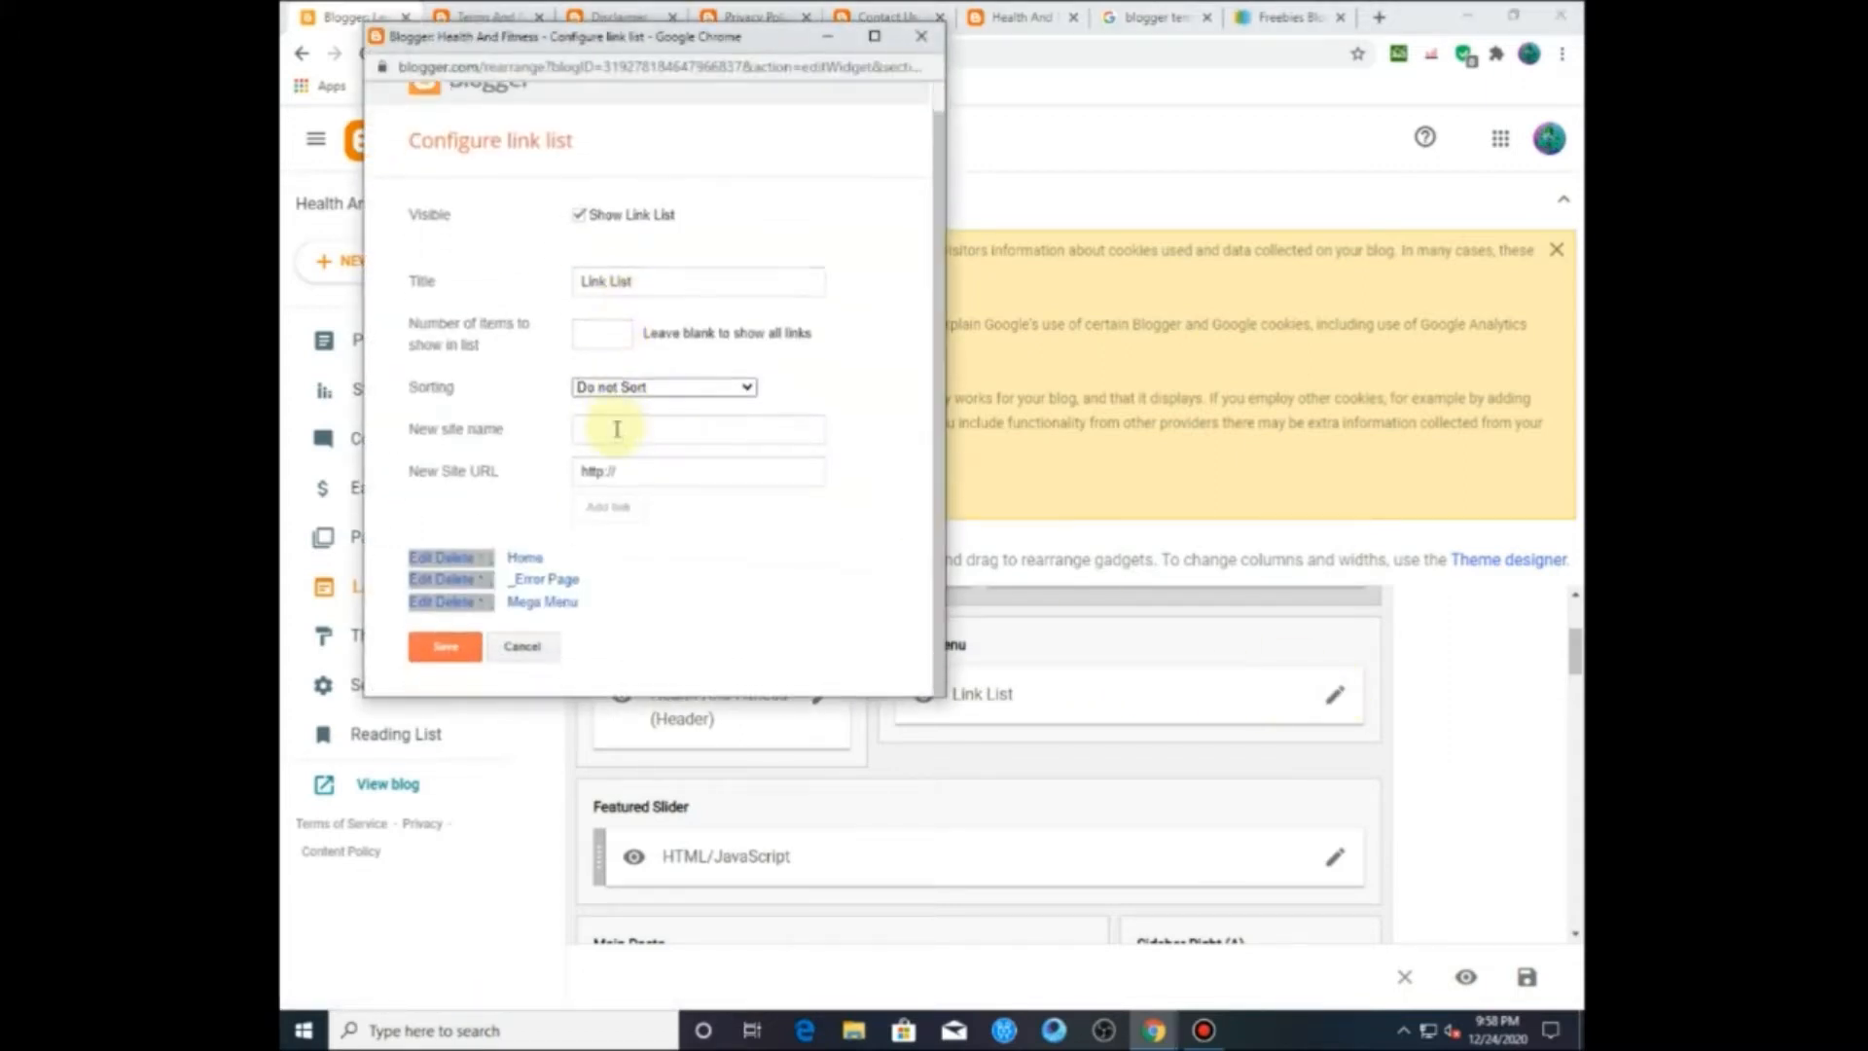
click(617, 442)
click(635, 386)
click(633, 389)
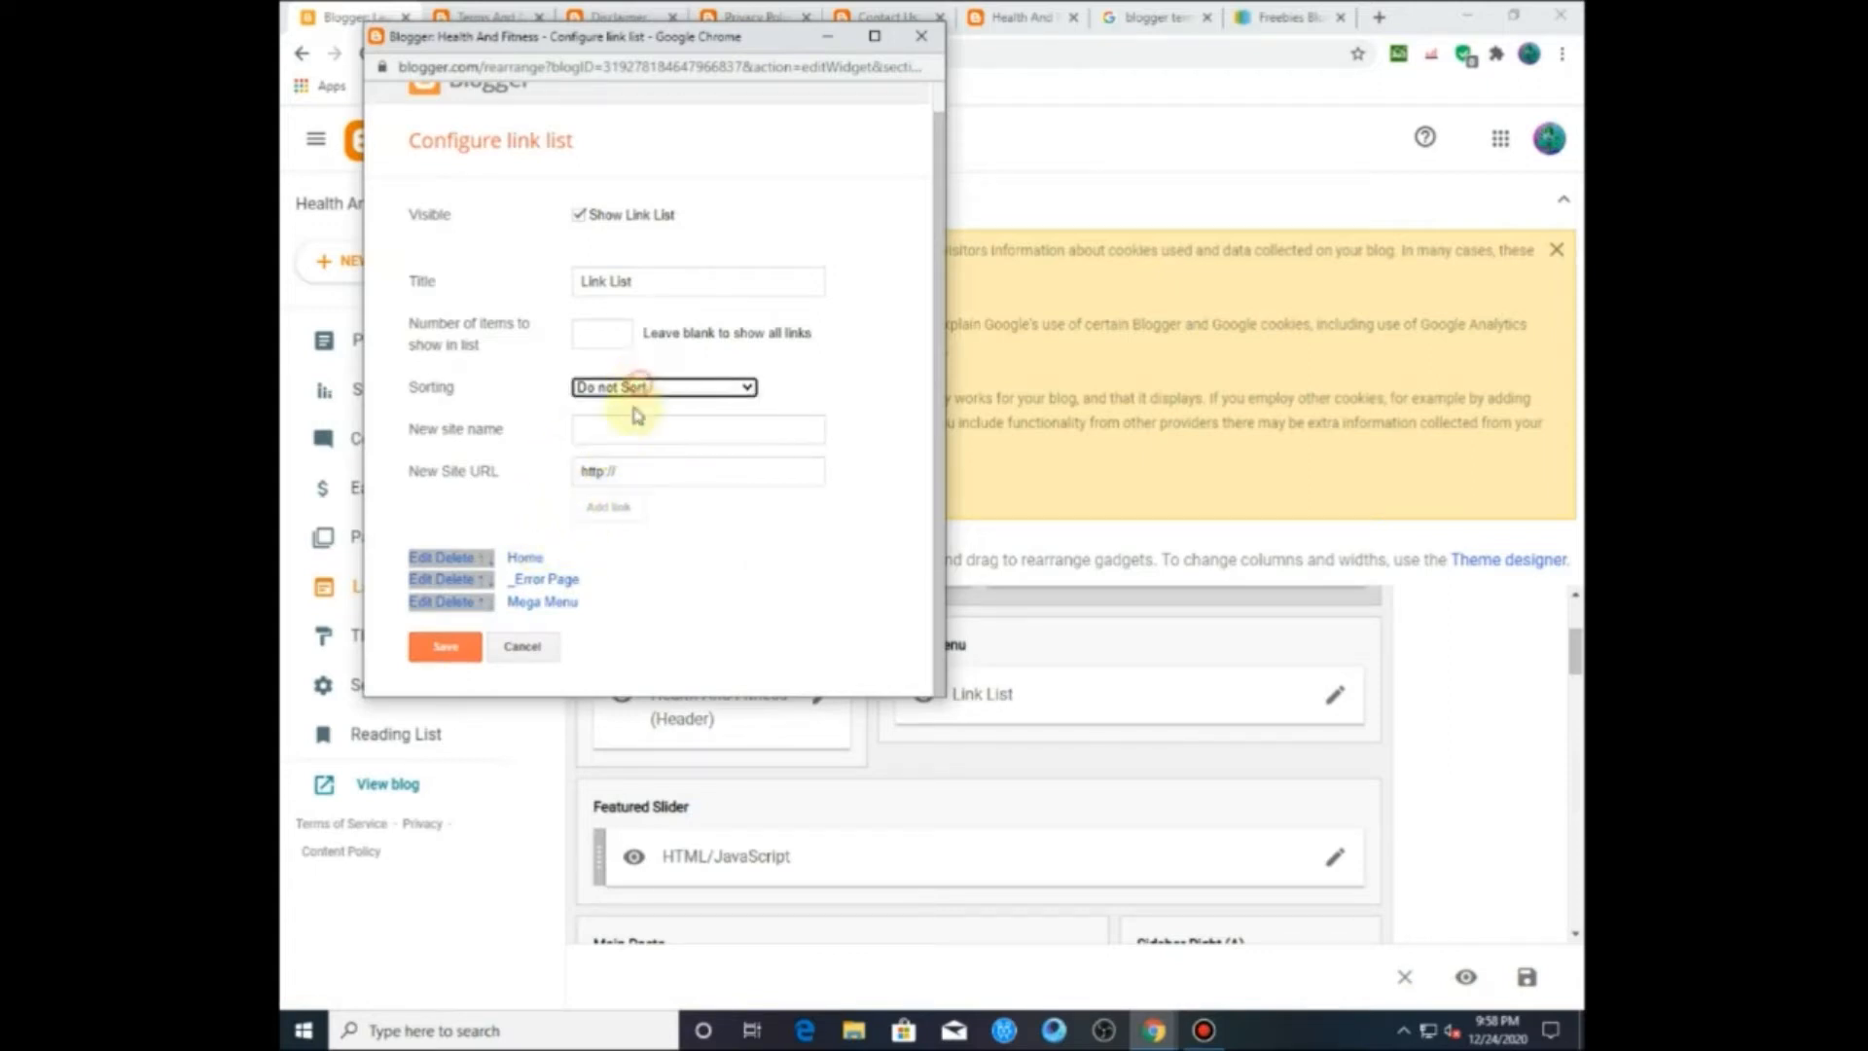
click(603, 429)
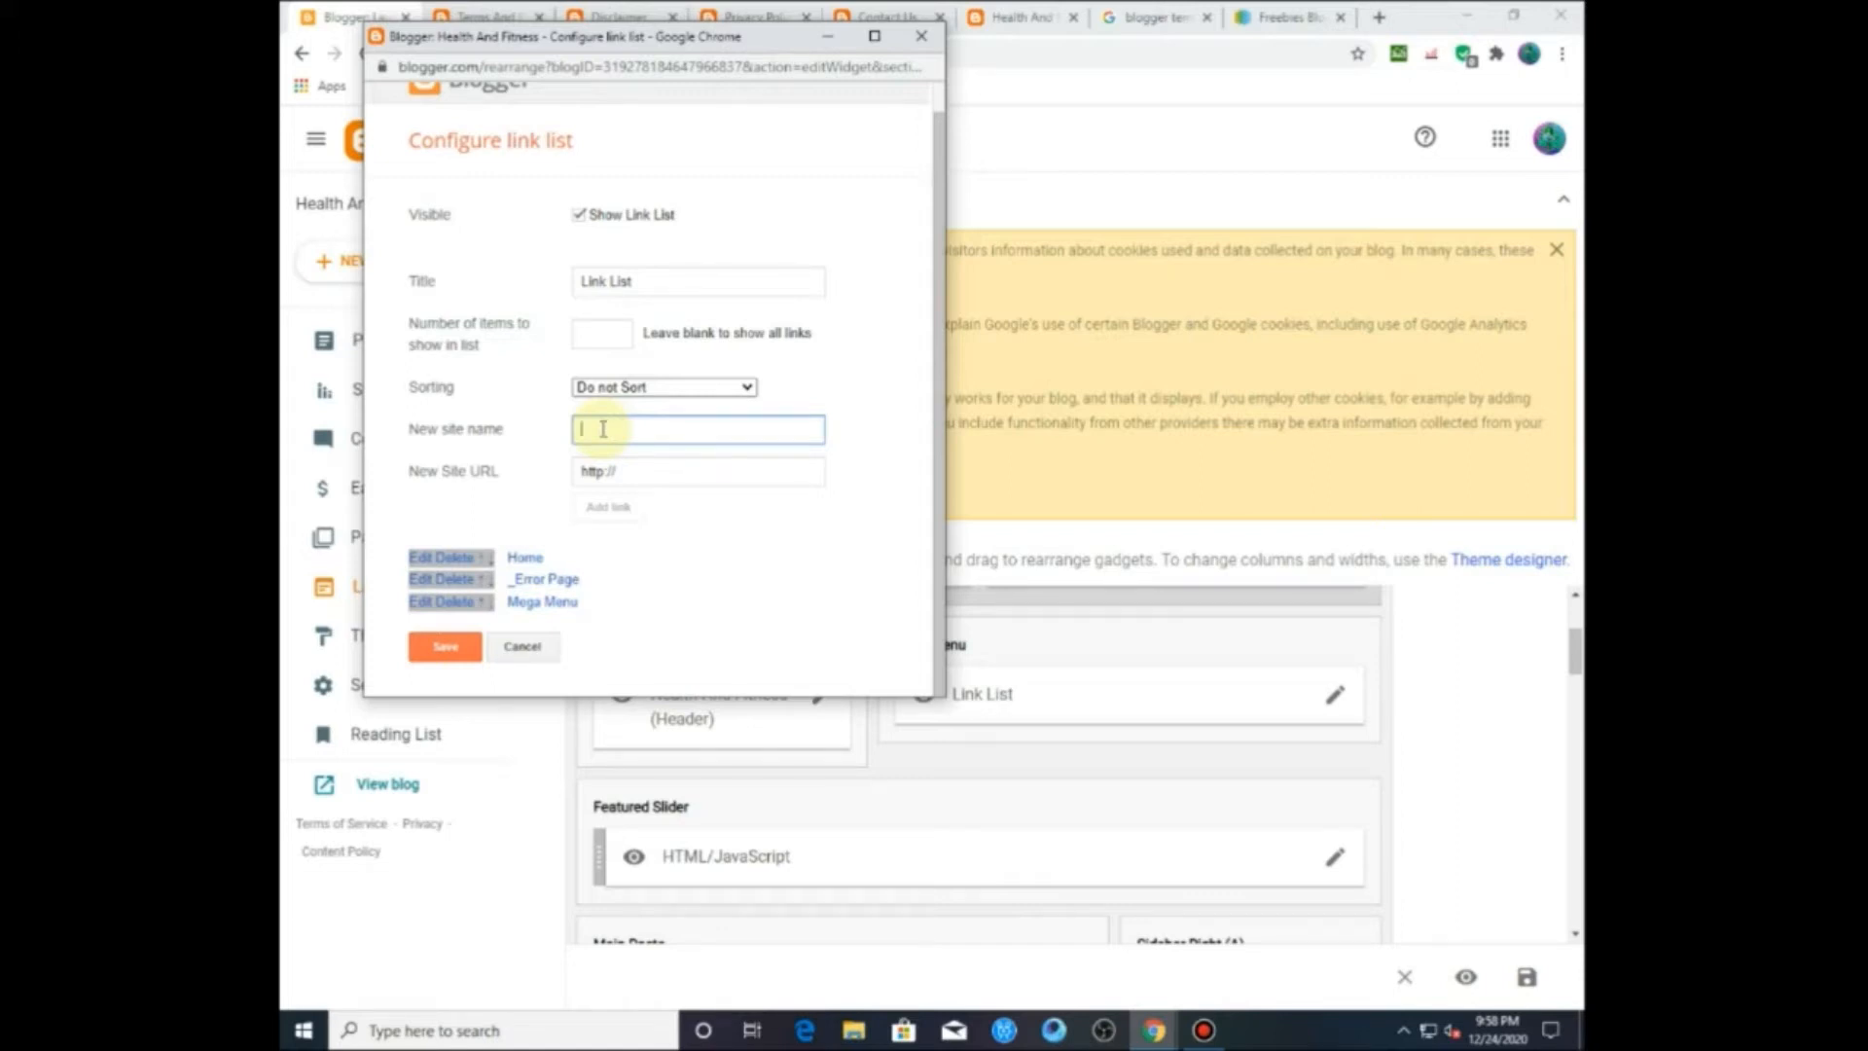
text(Disclaimer)
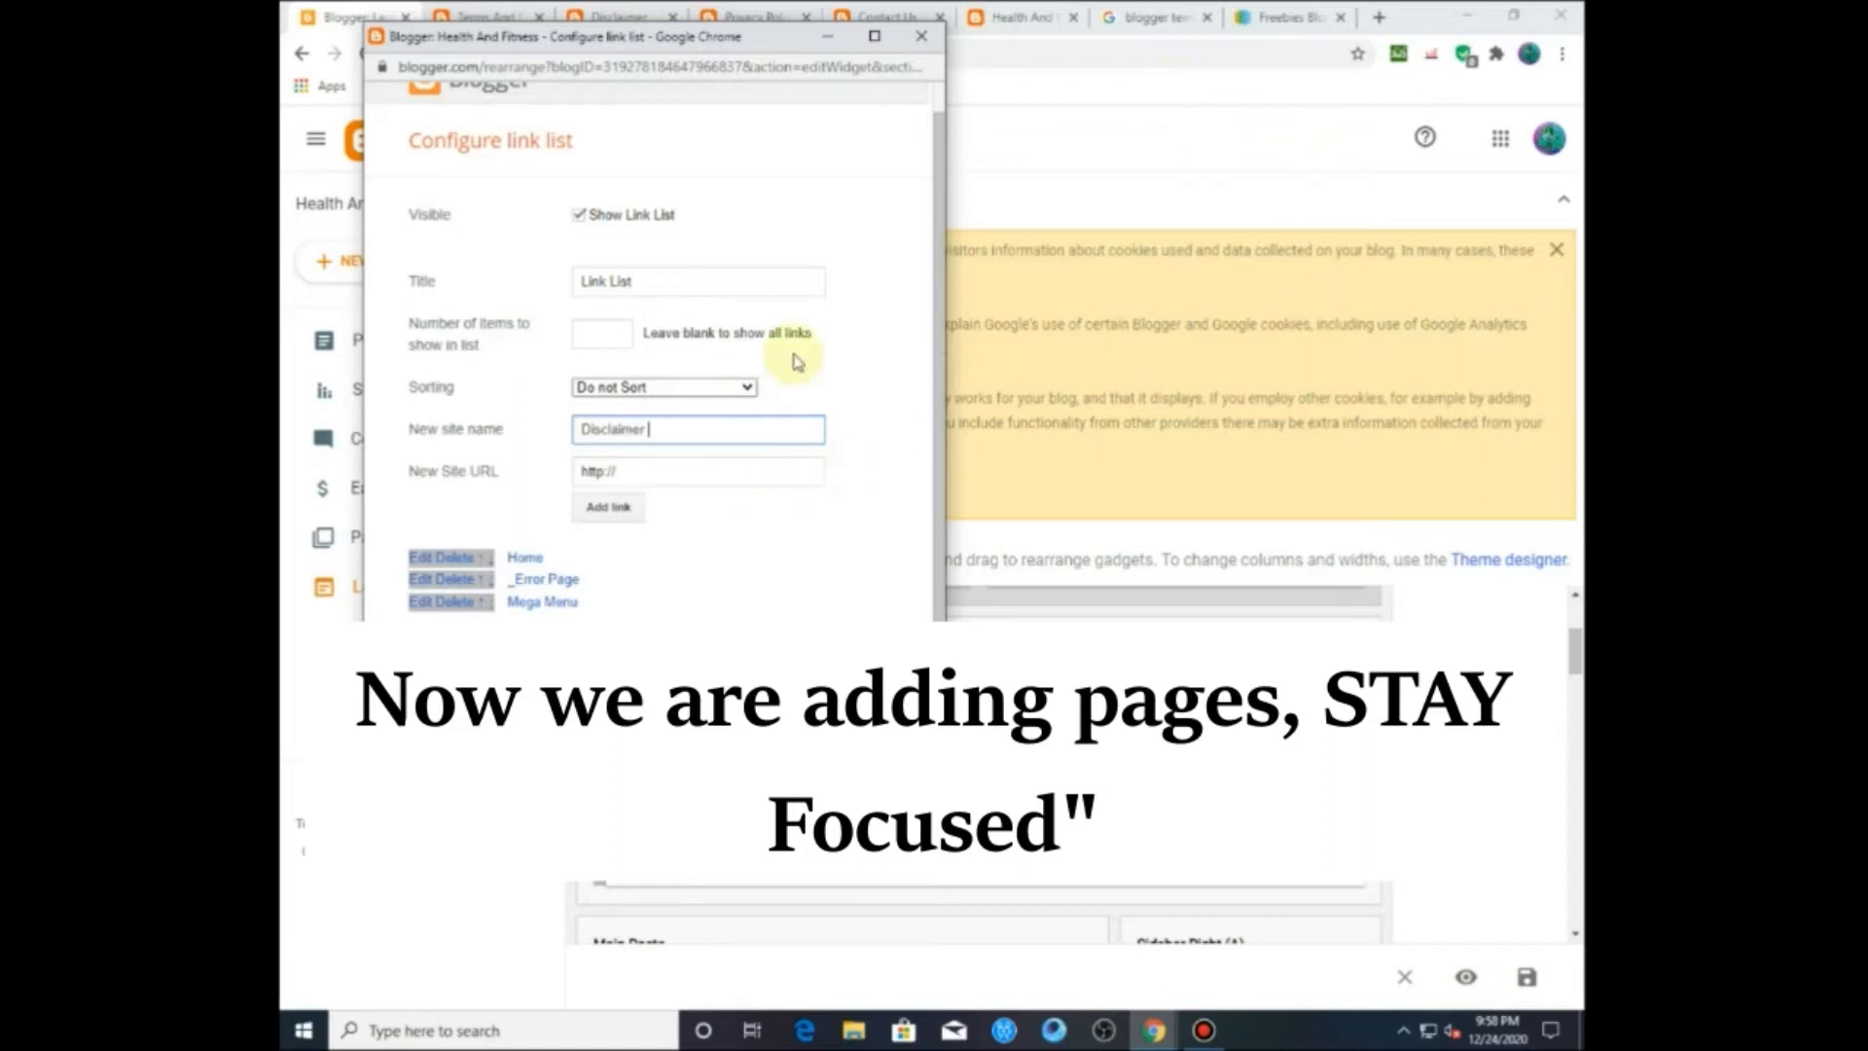
click(631, 12)
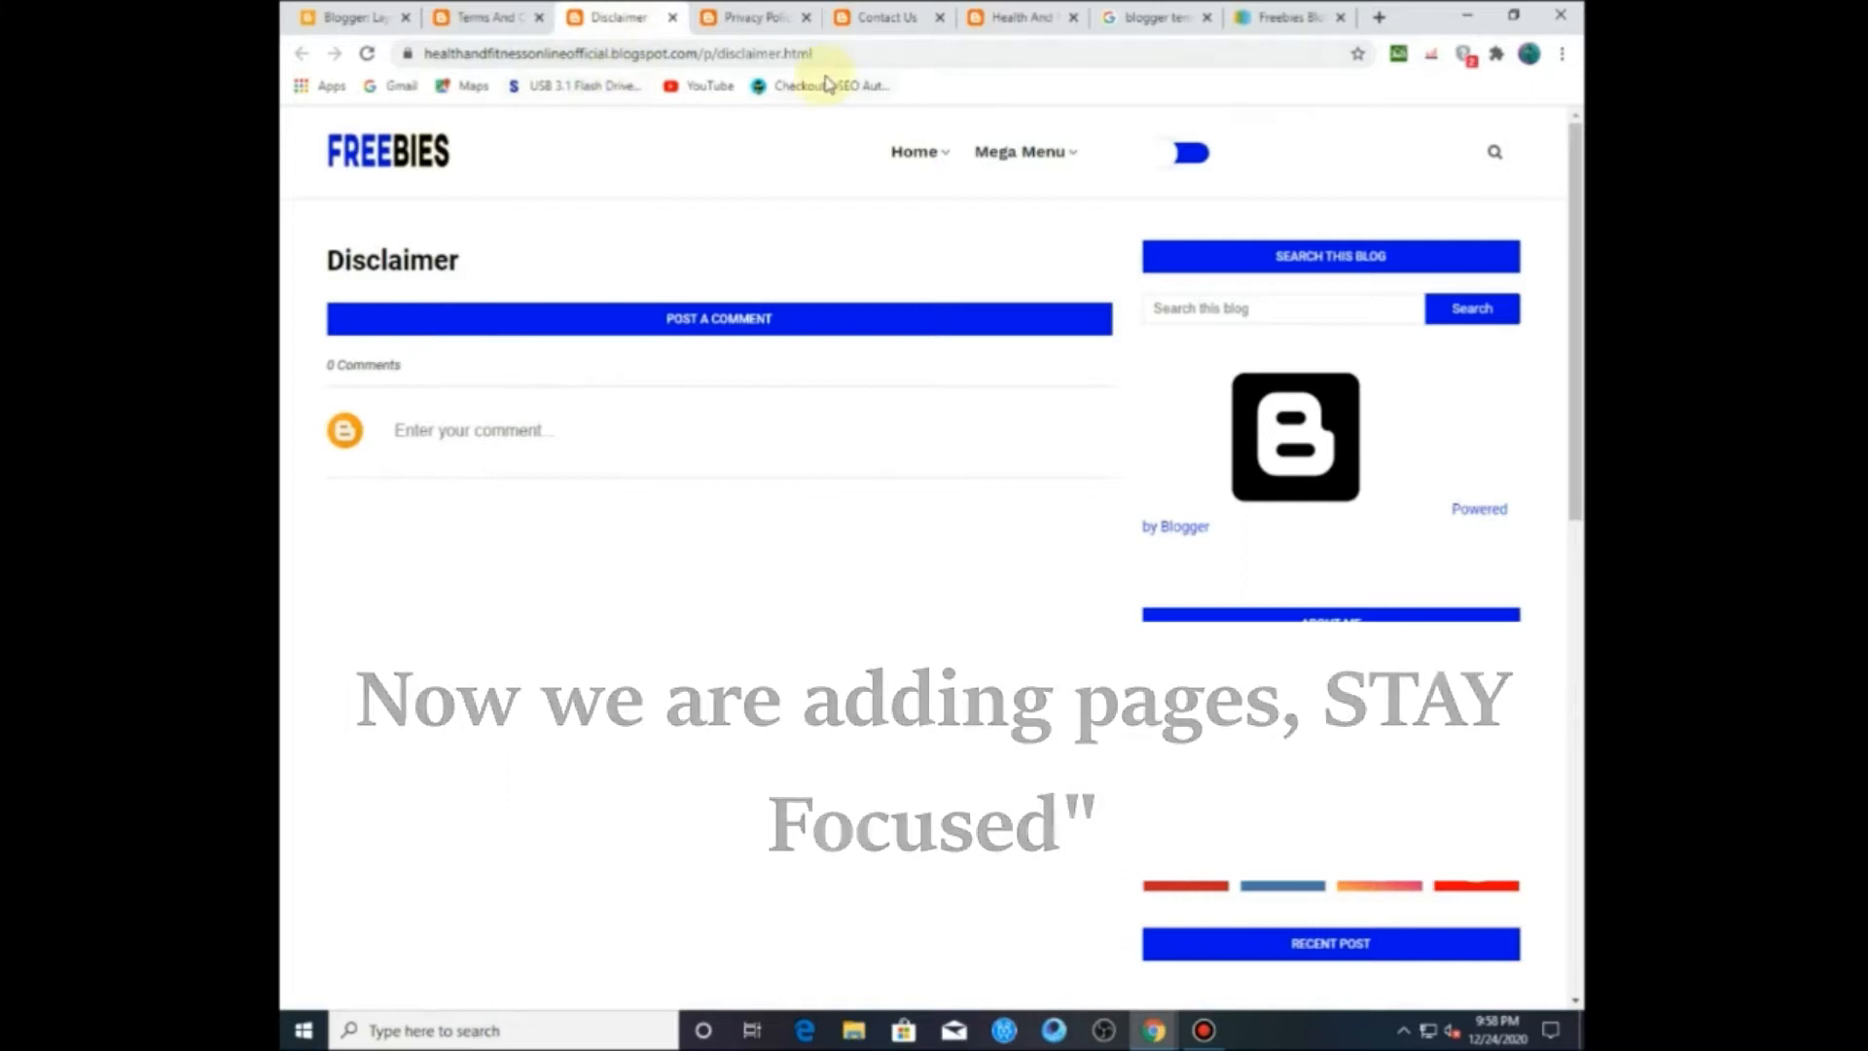
Step: Copy the Disclaimer page URL, move its tab to second place, and return to Layout
click(740, 55)
right_click(740, 56)
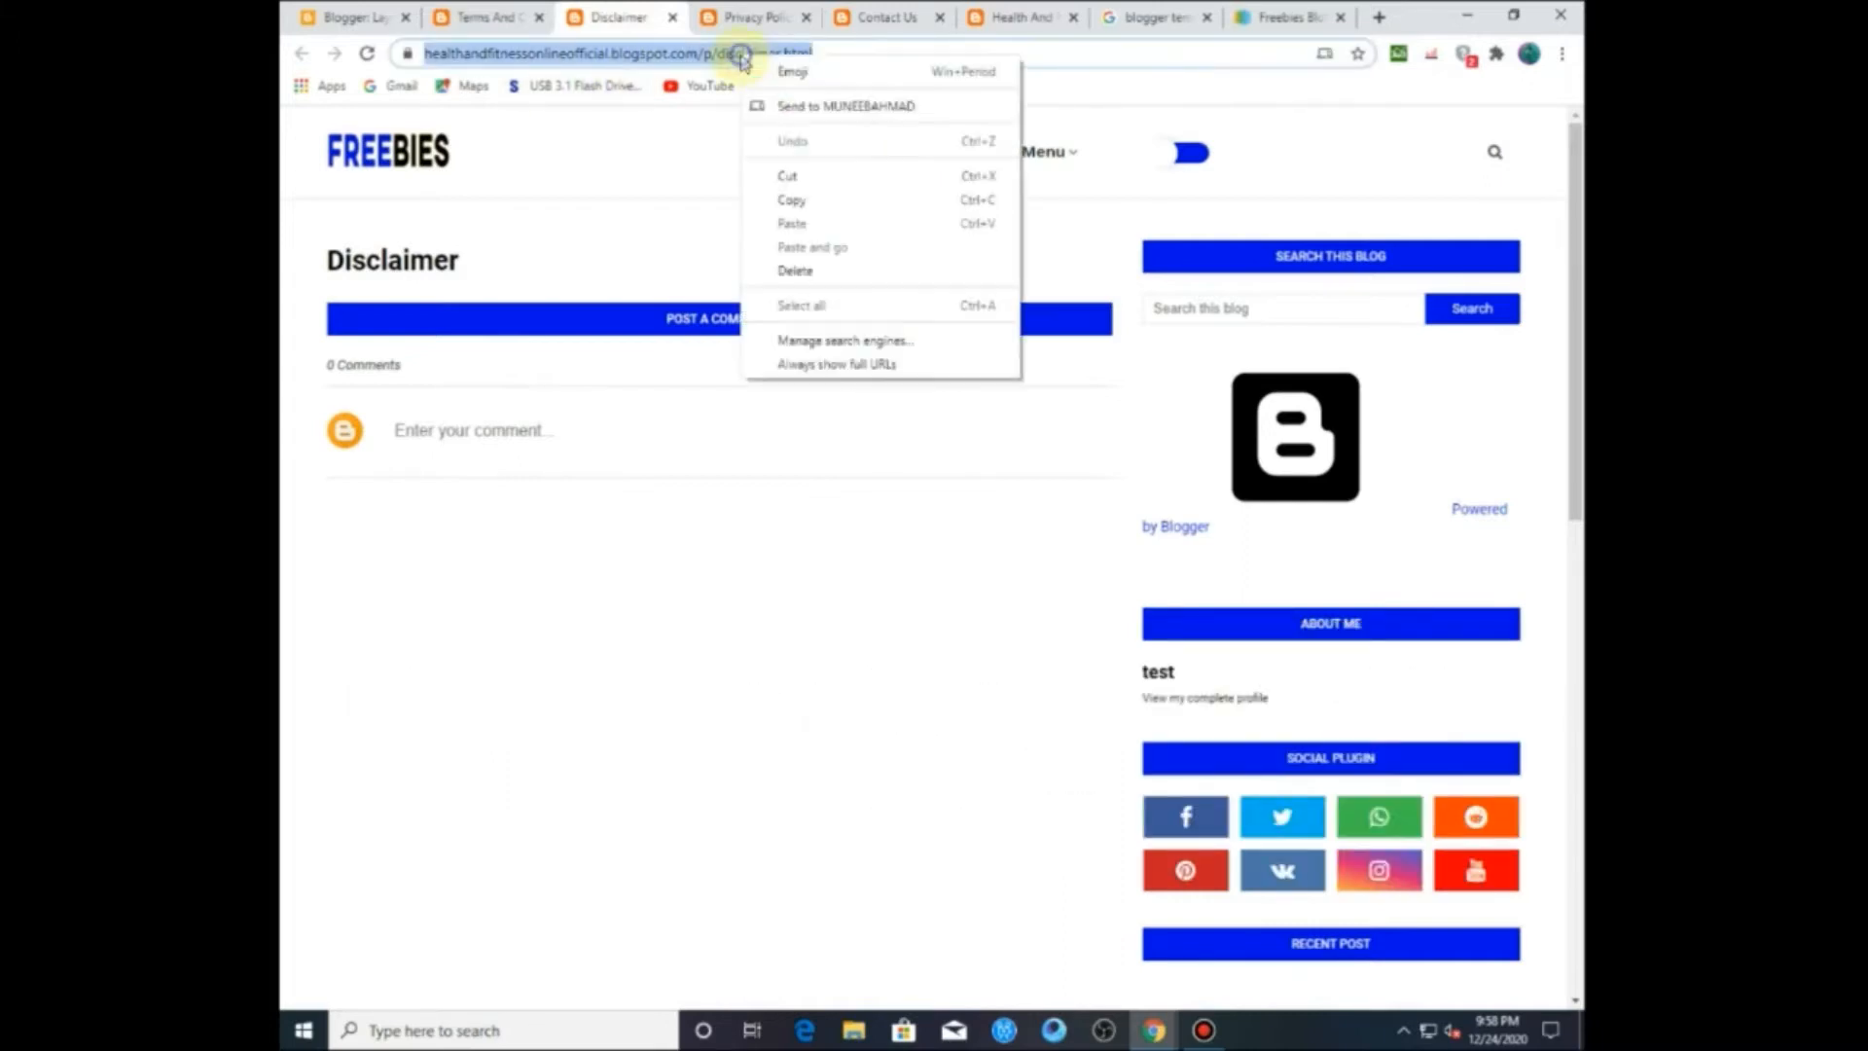
click(800, 205)
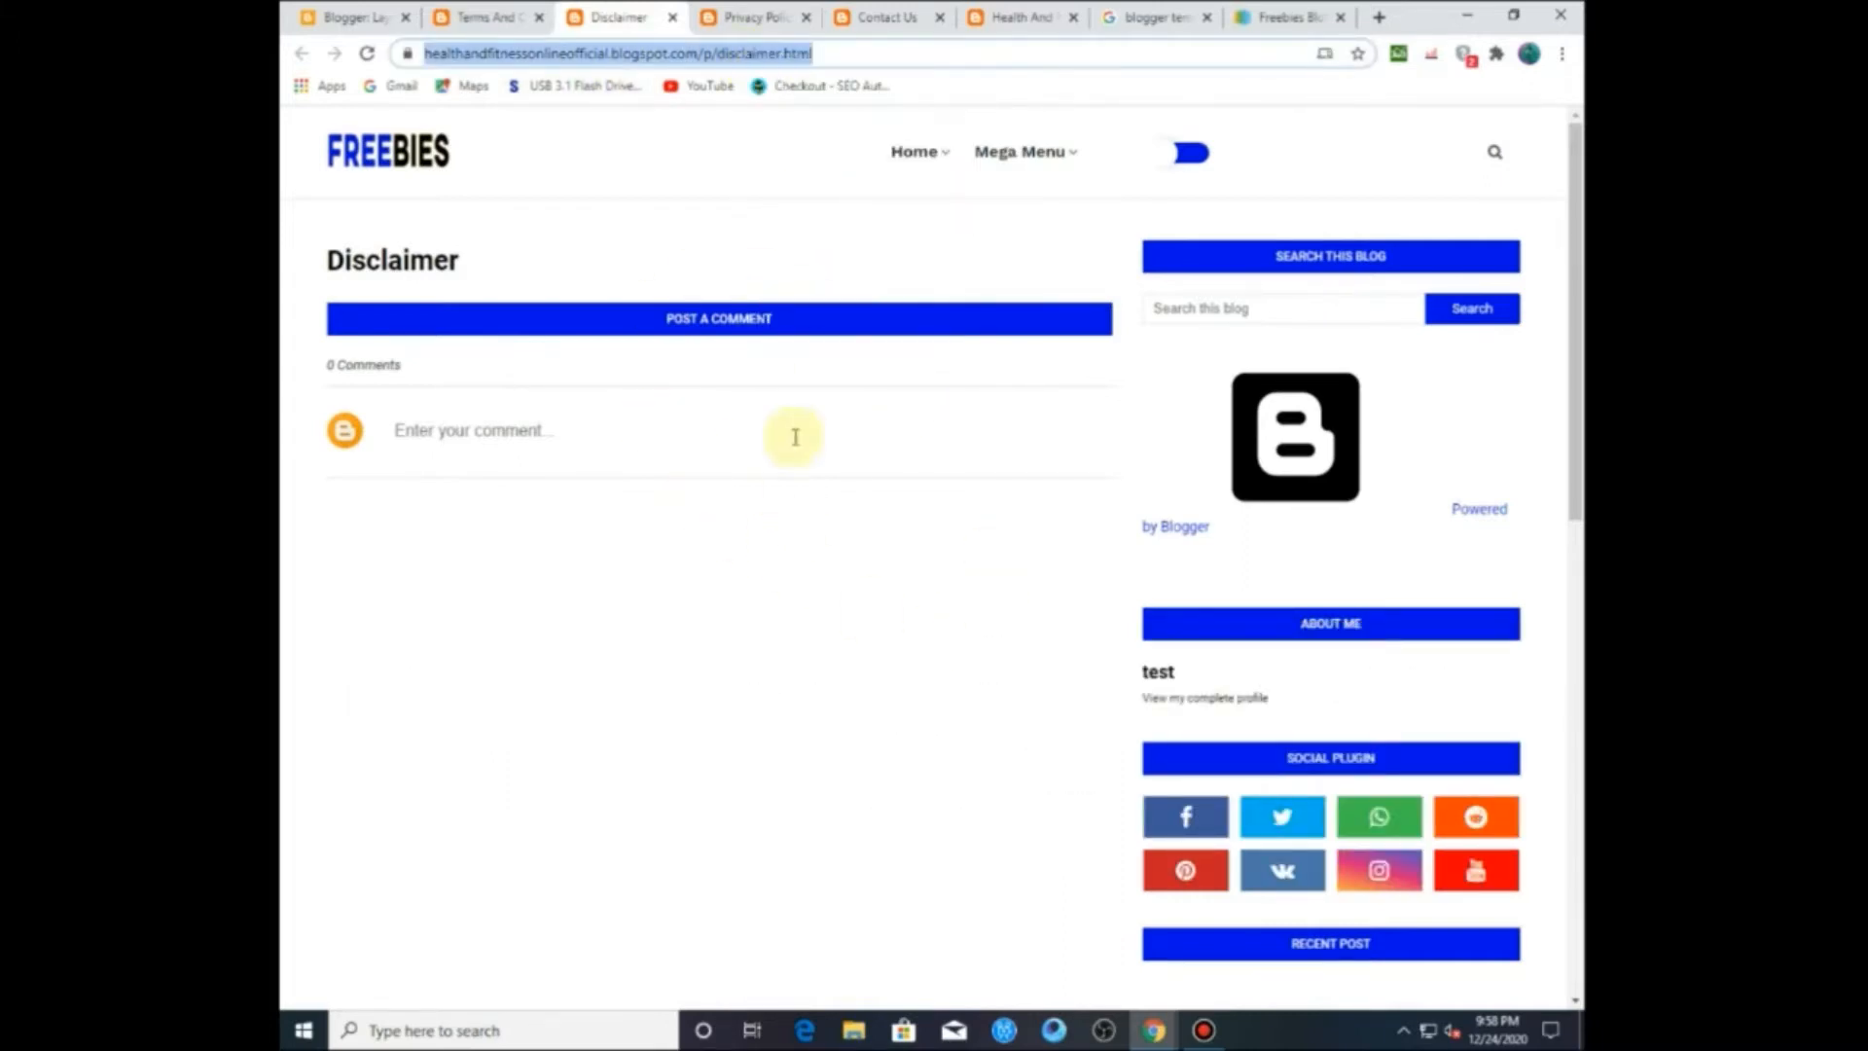
drag(622, 16, 521, 8)
click(740, 59)
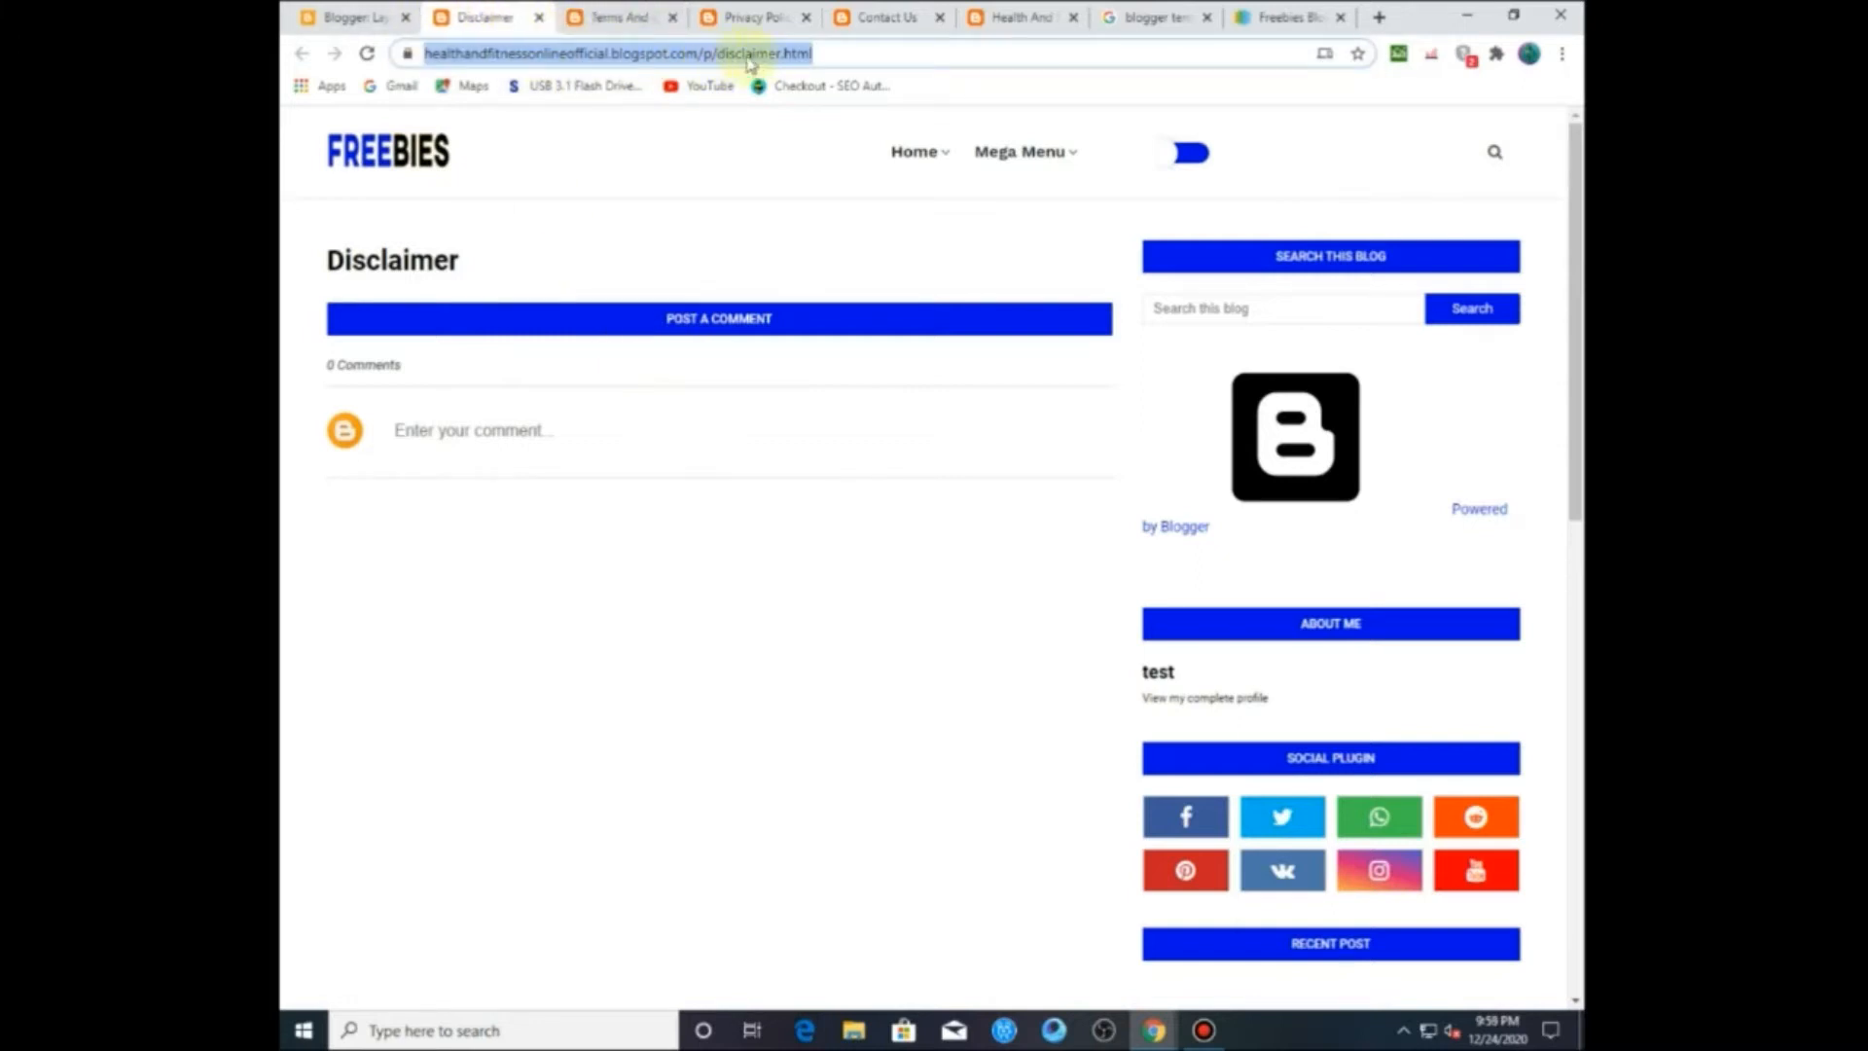
click(351, 17)
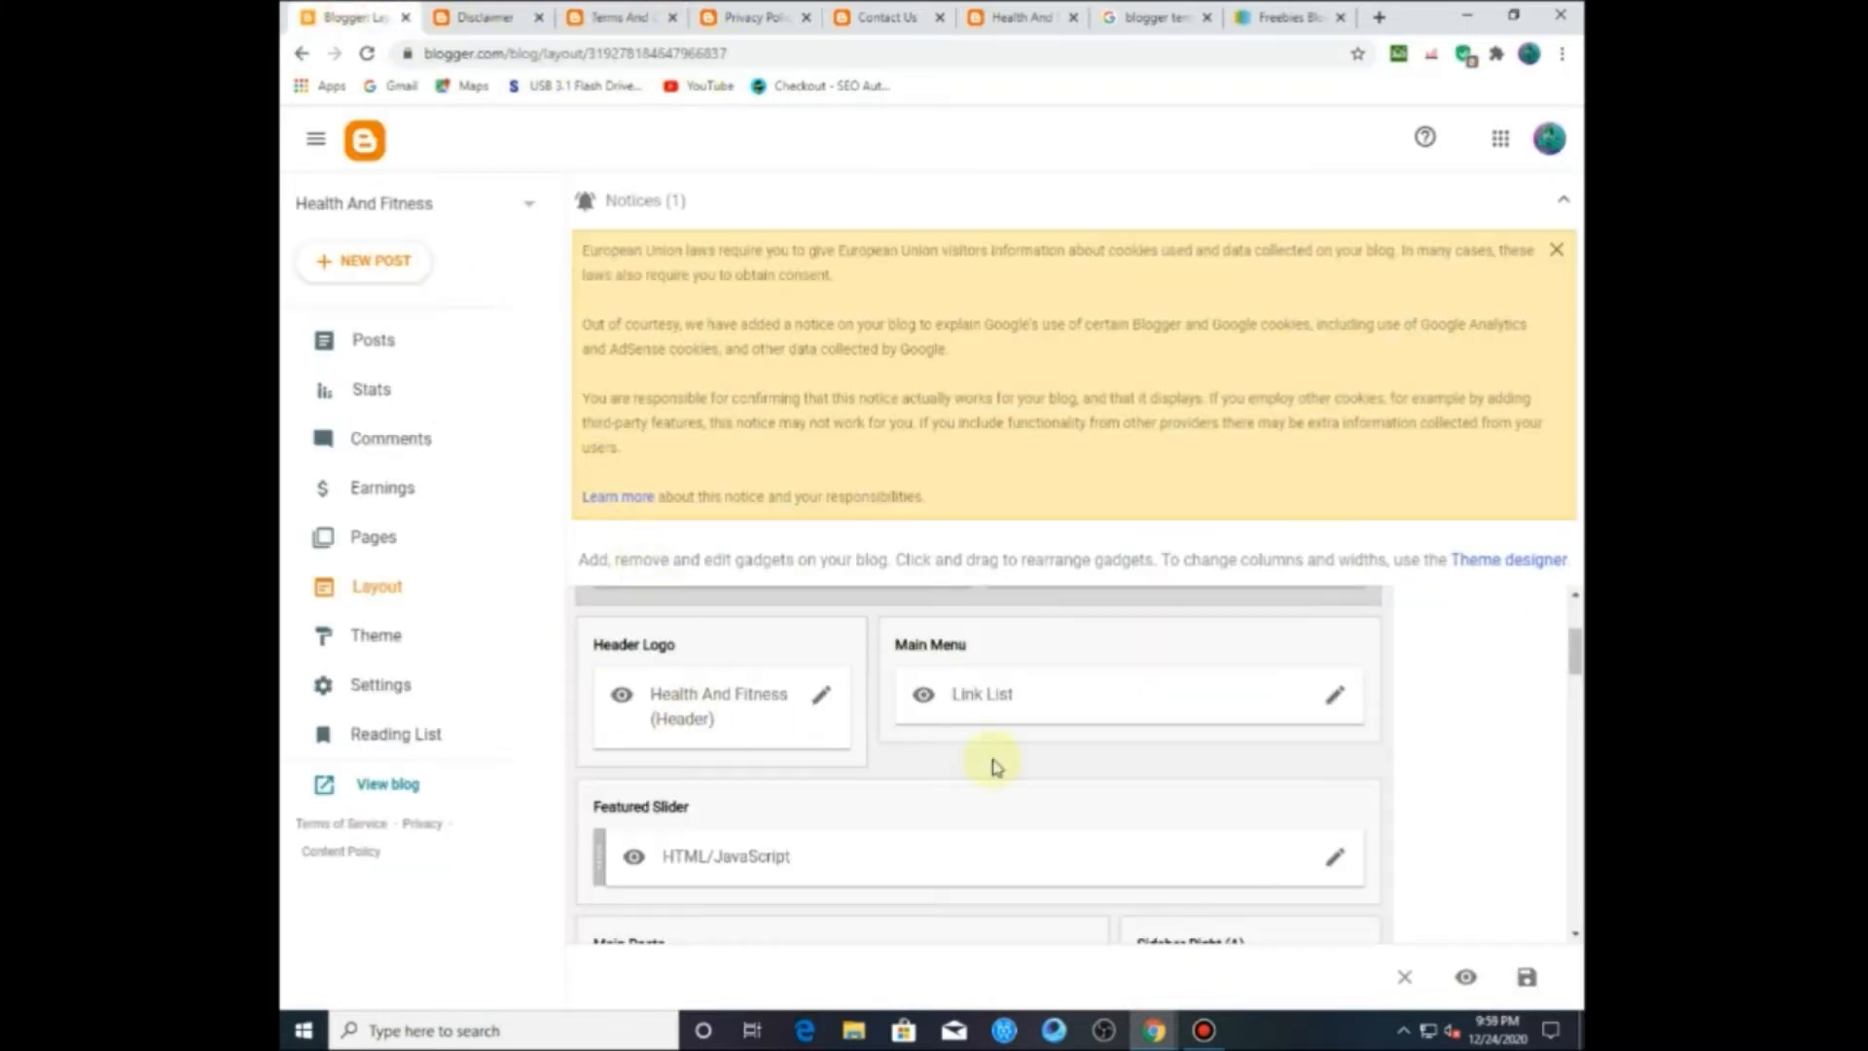
Step: Add a Disclaimer link with the pasted page URL to the Main Menu link list
mouse_move(1155, 1031)
click(1274, 915)
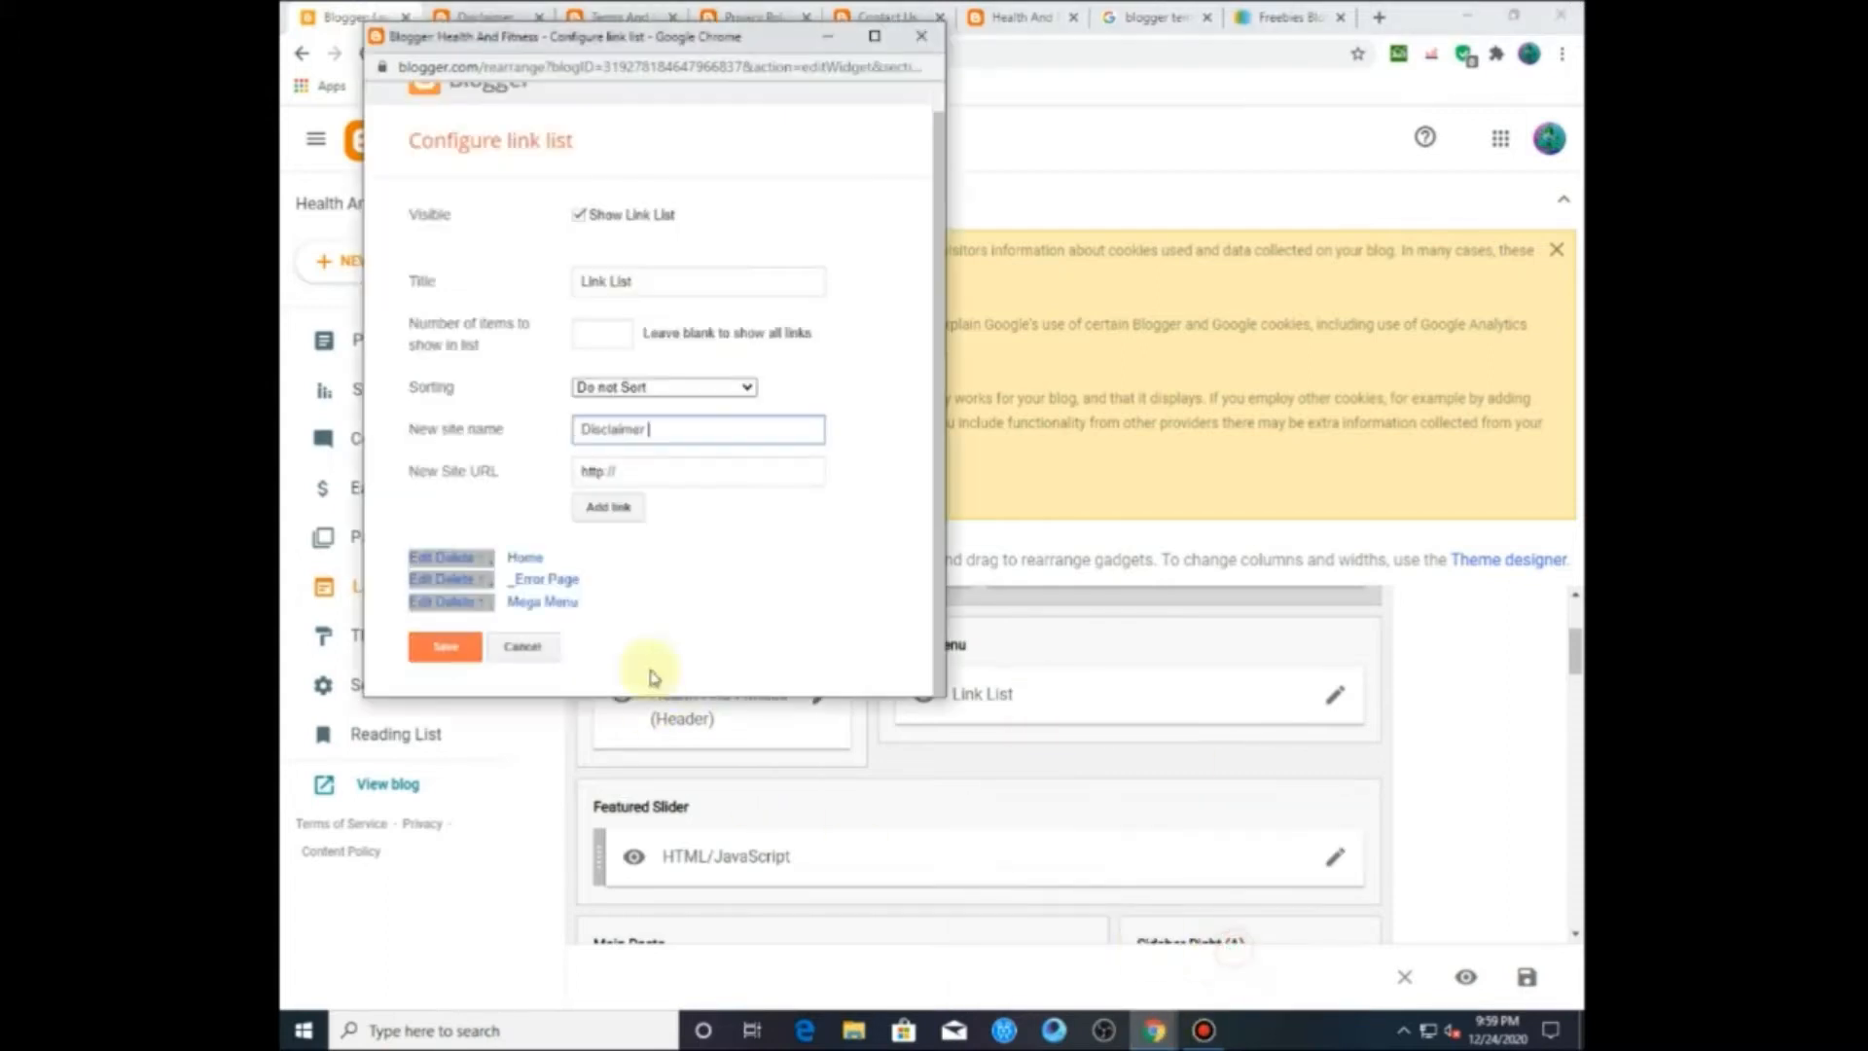
click(672, 484)
drag(669, 481, 550, 470)
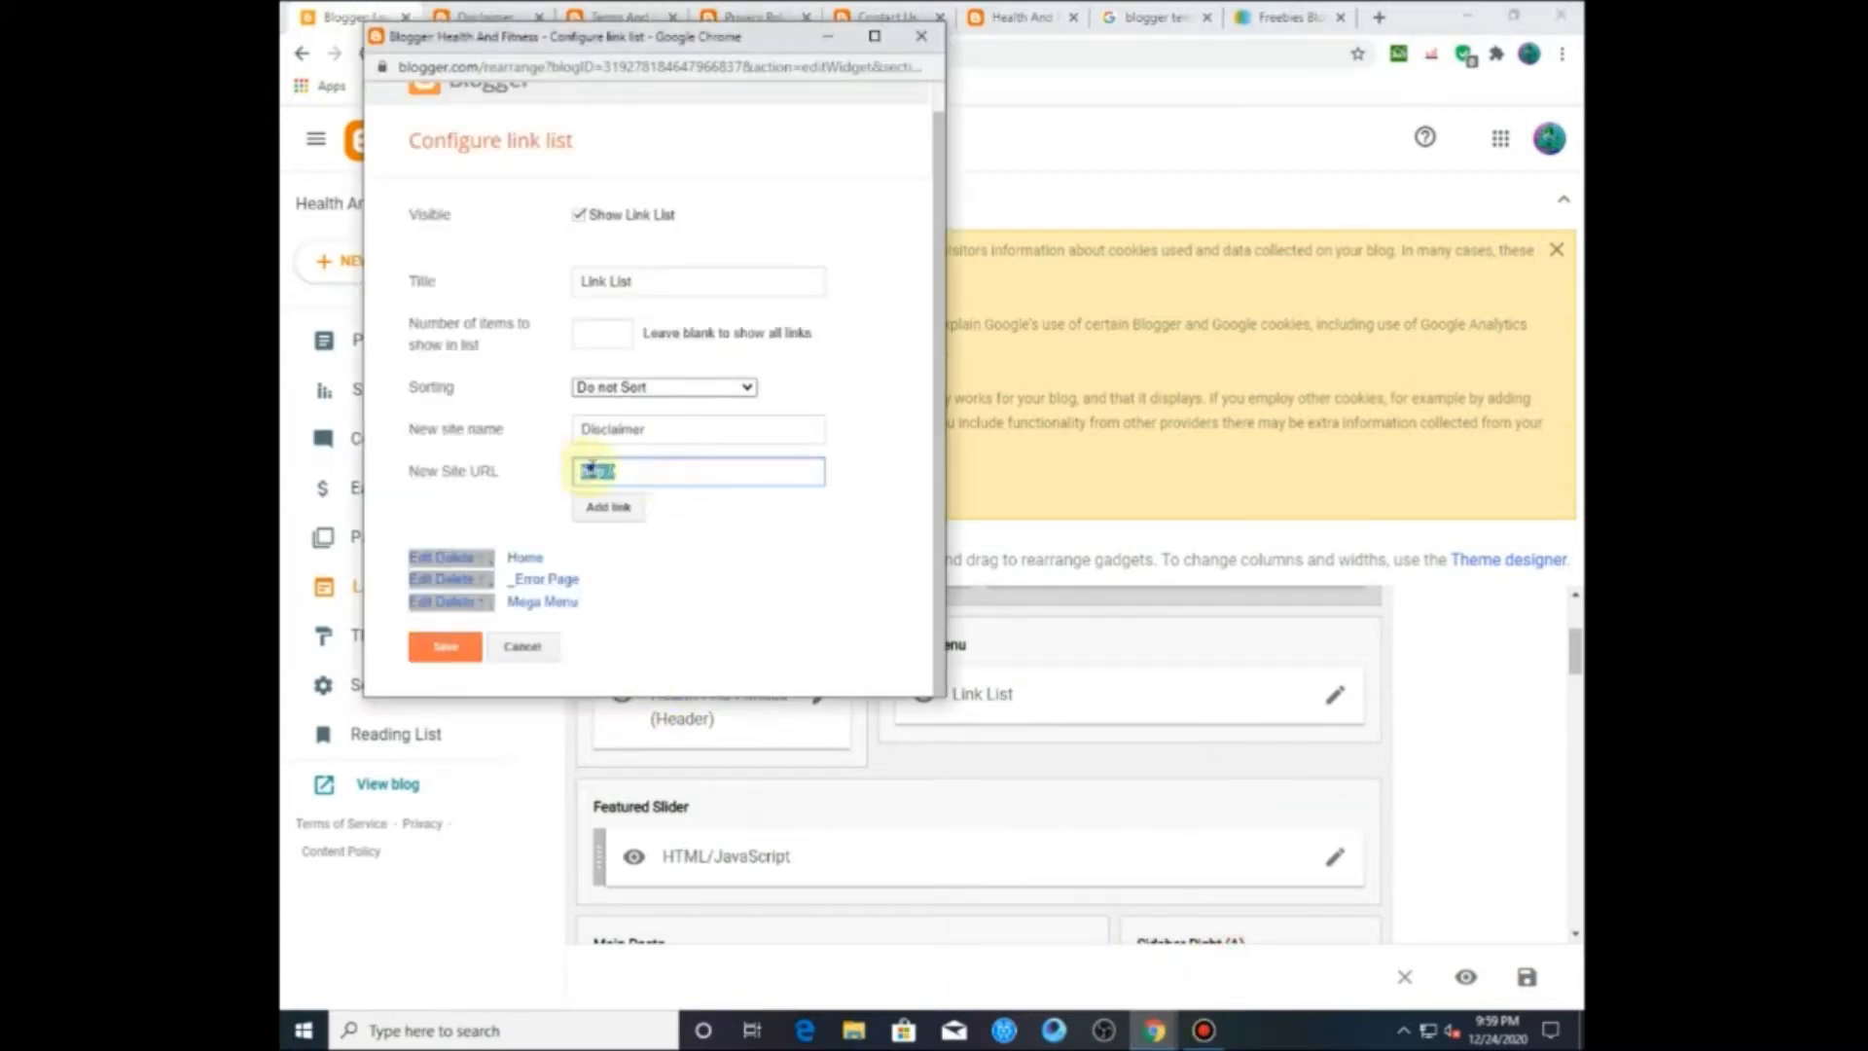
right_click(592, 470)
click(660, 569)
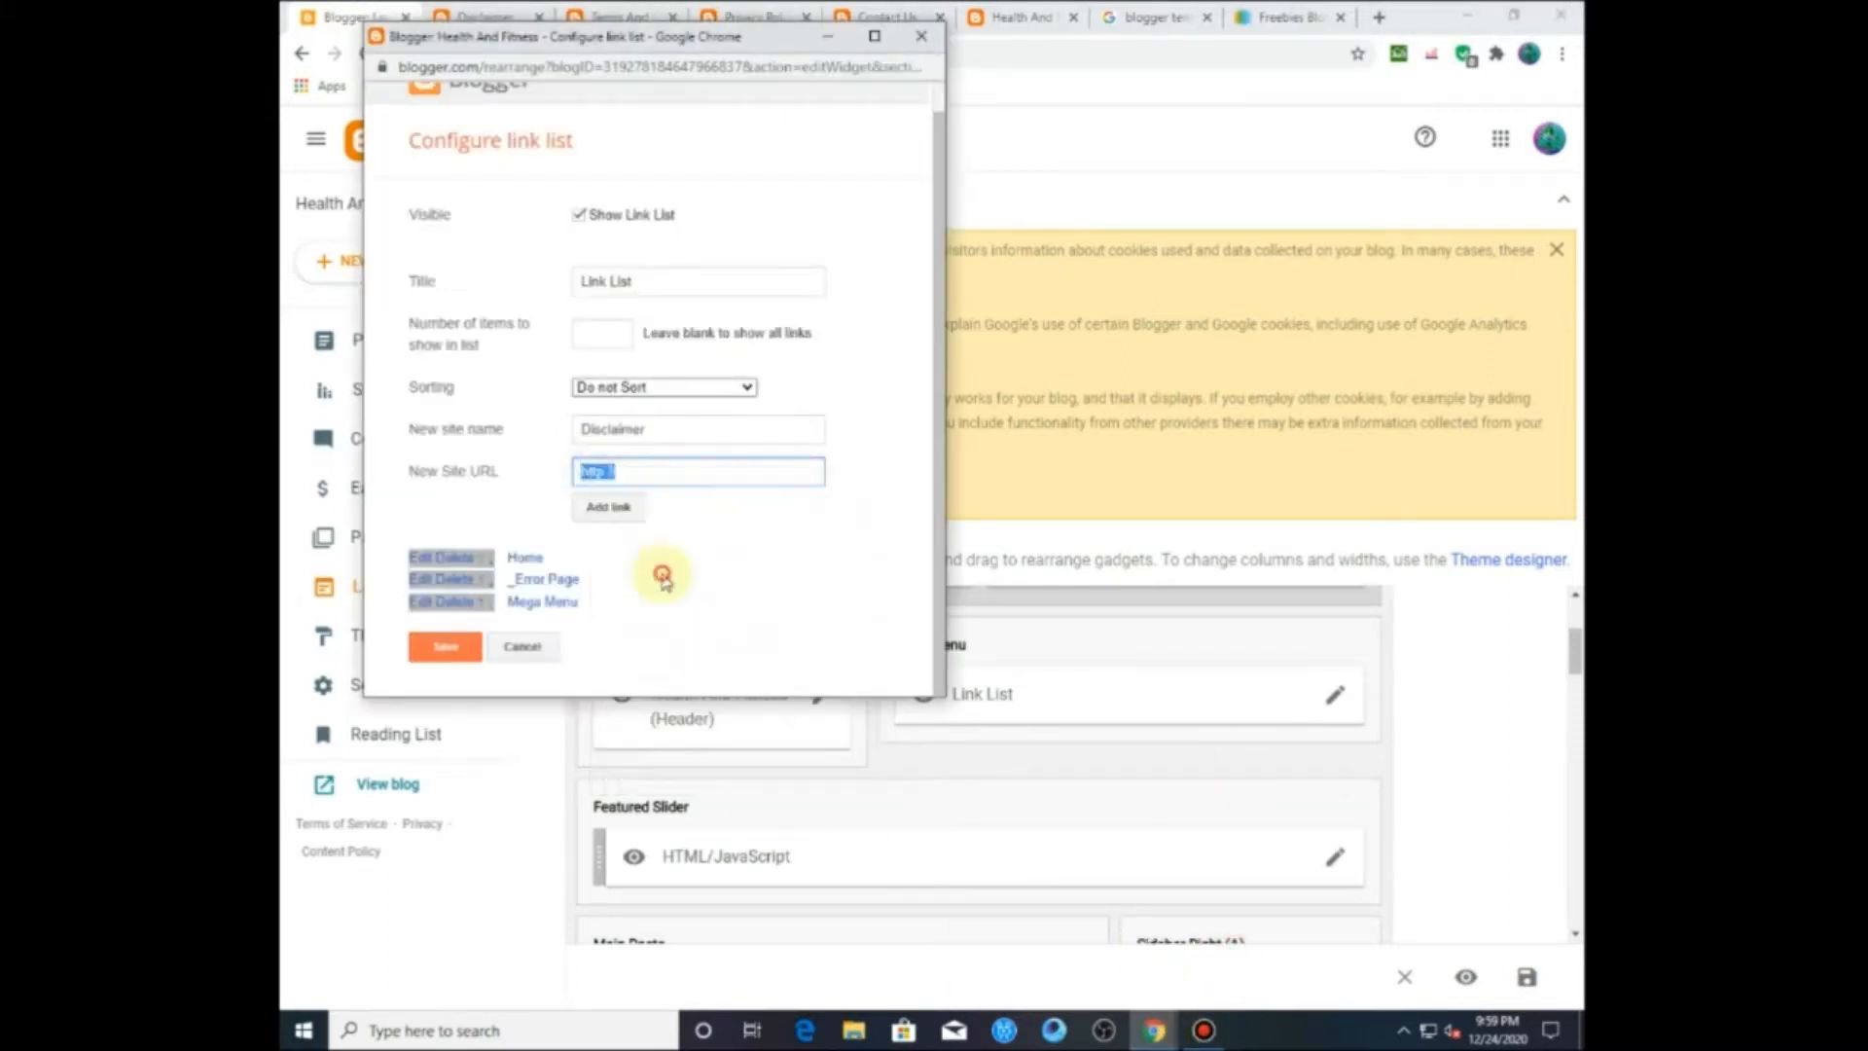
click(626, 512)
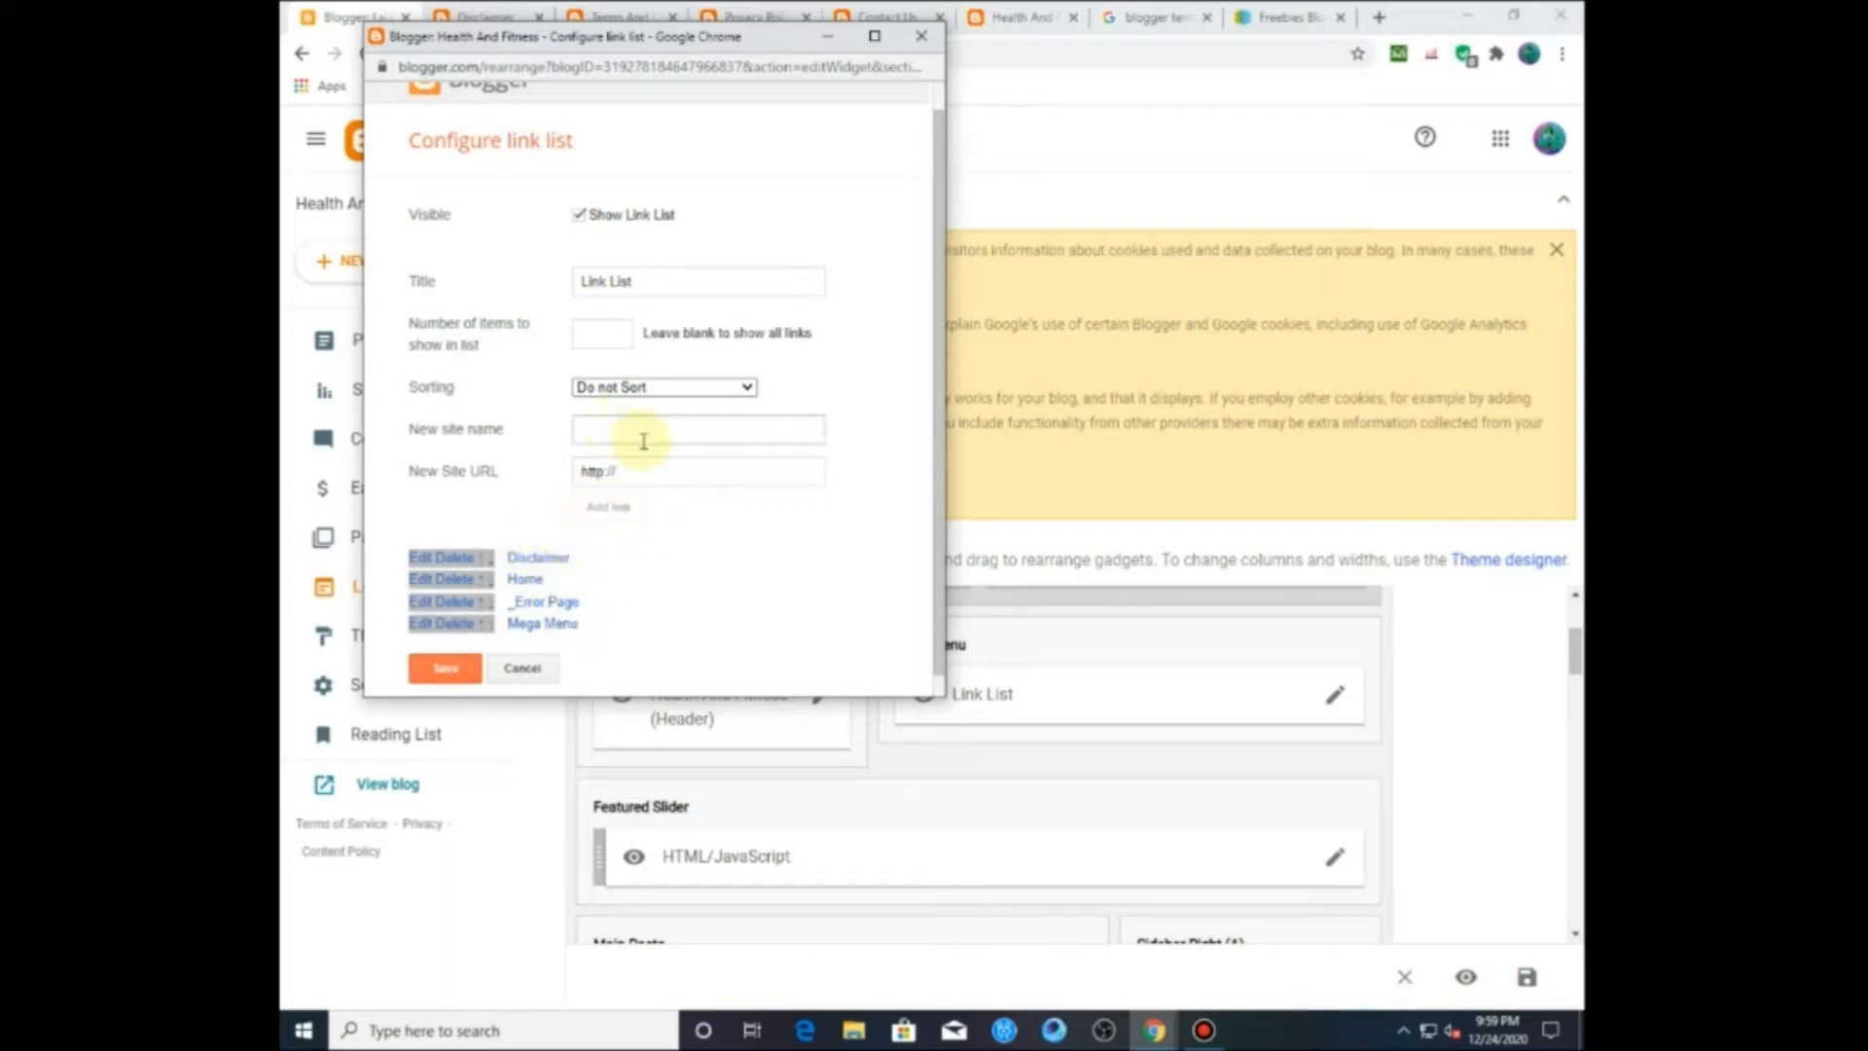
drag(664, 41, 668, 123)
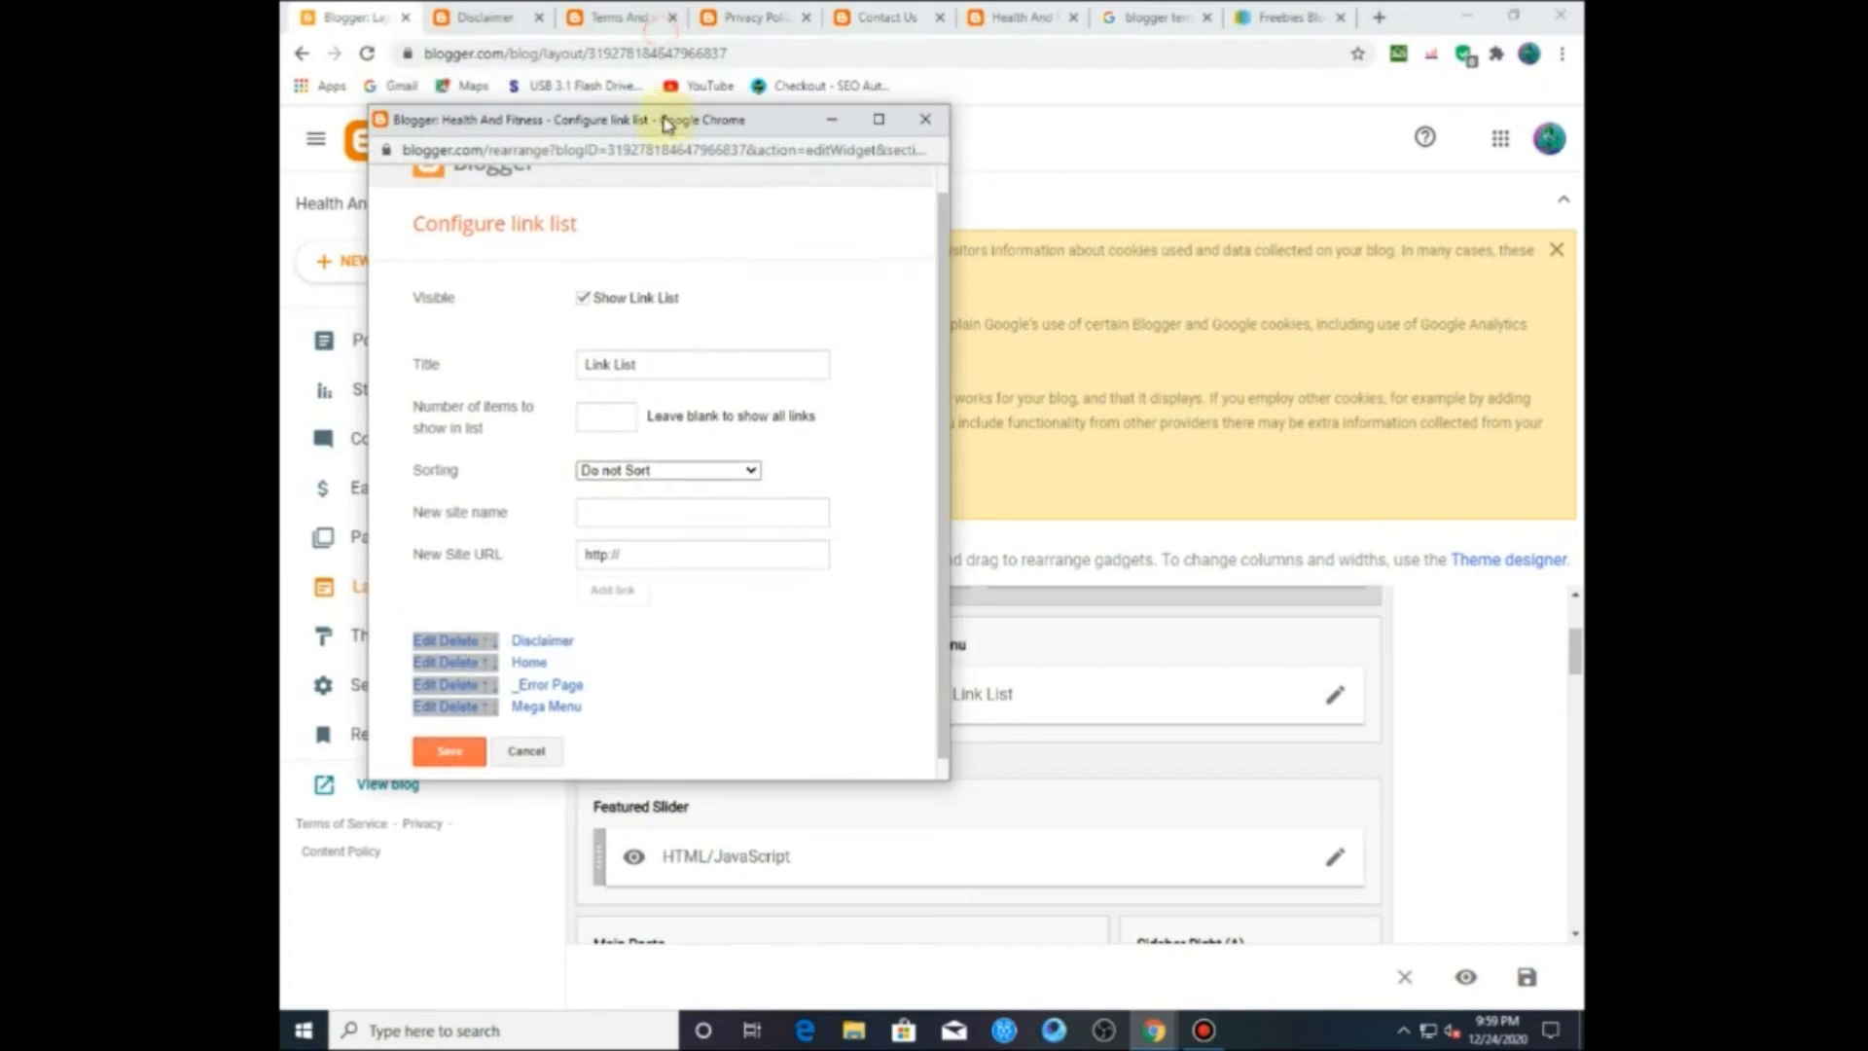
click(618, 17)
Step: Copy the Terms And Conditions page URL and reopen the link list settings
click(597, 53)
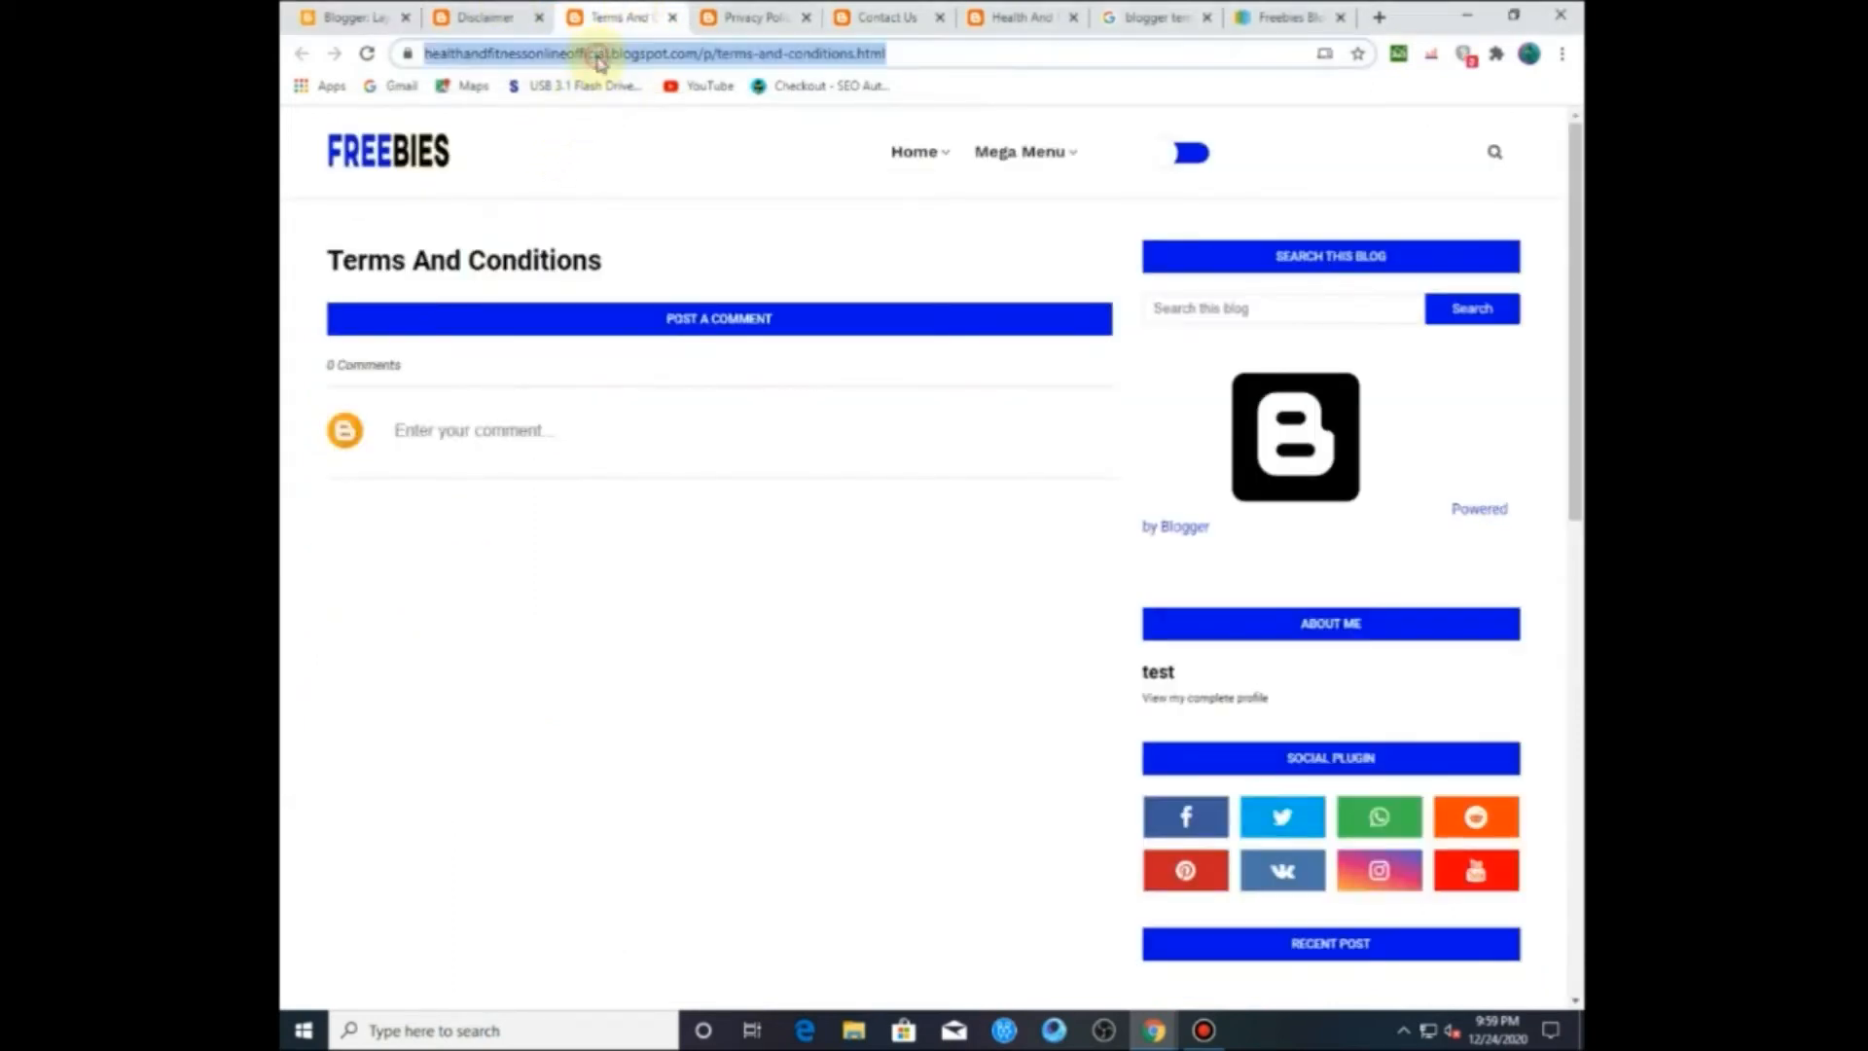
right_click(596, 55)
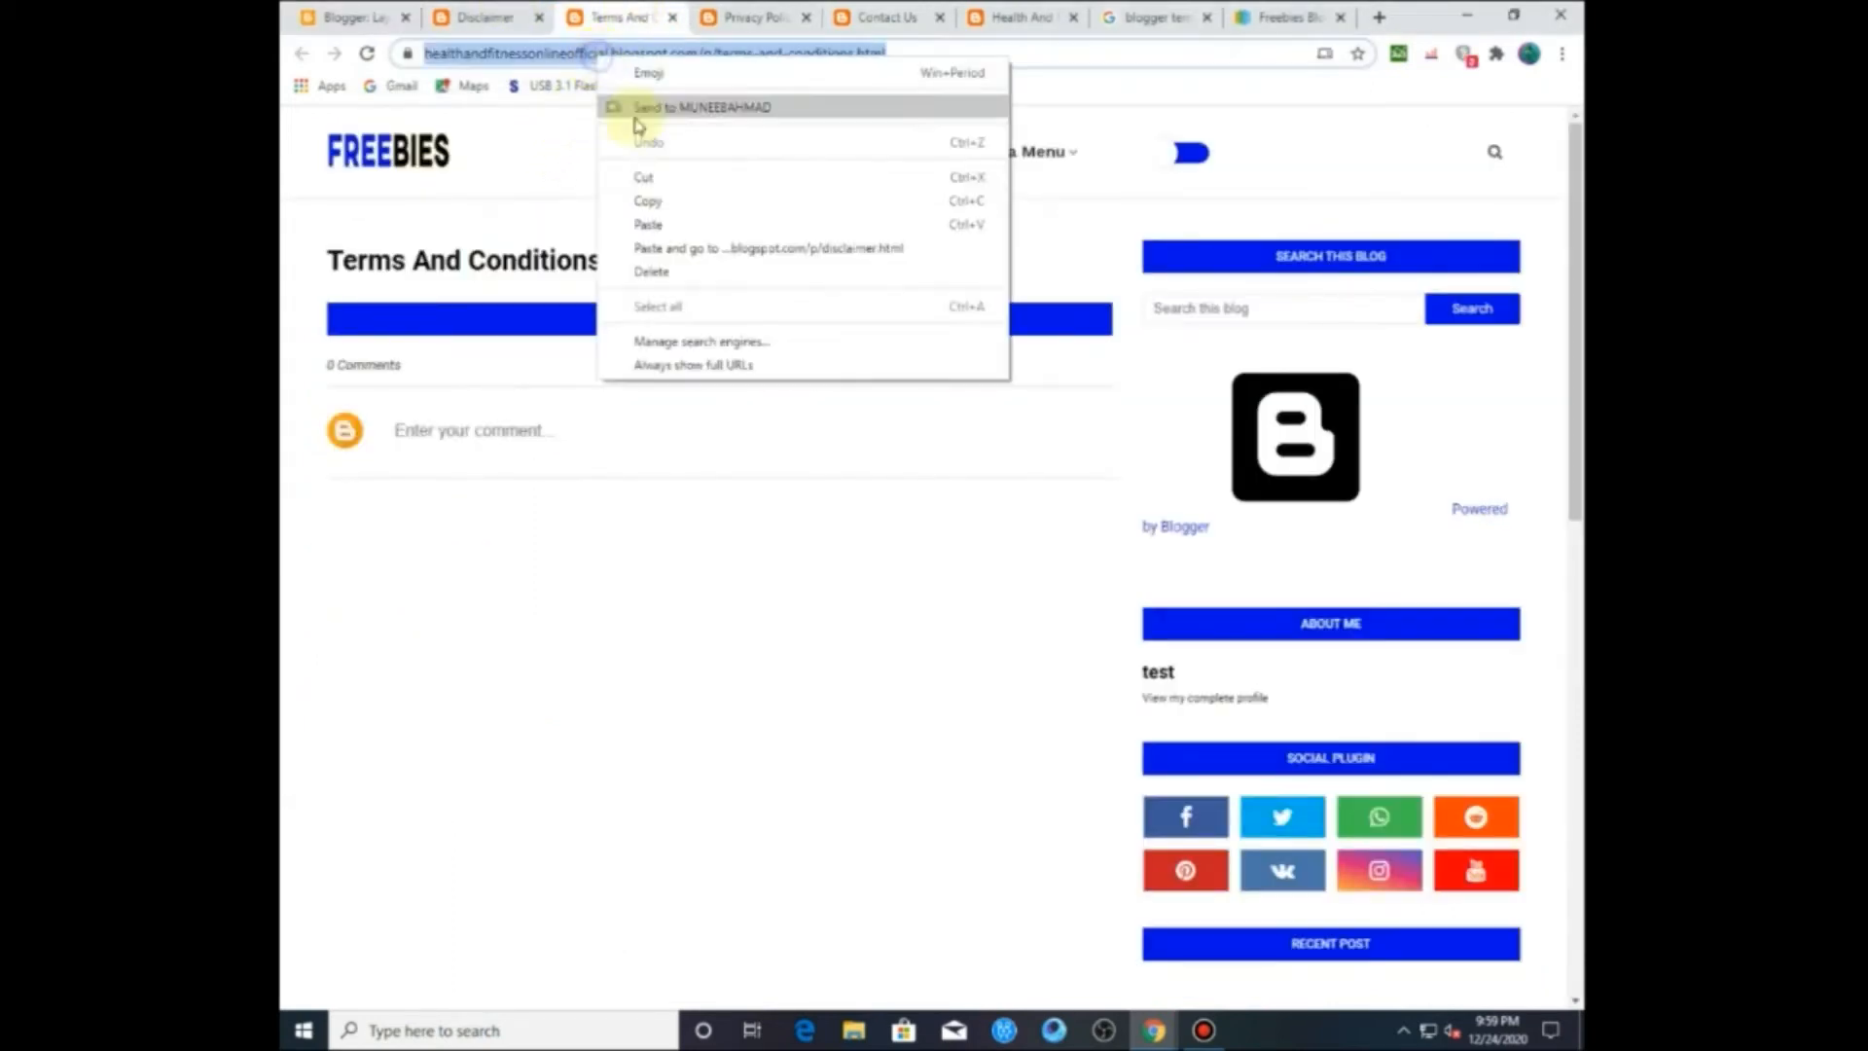
click(678, 214)
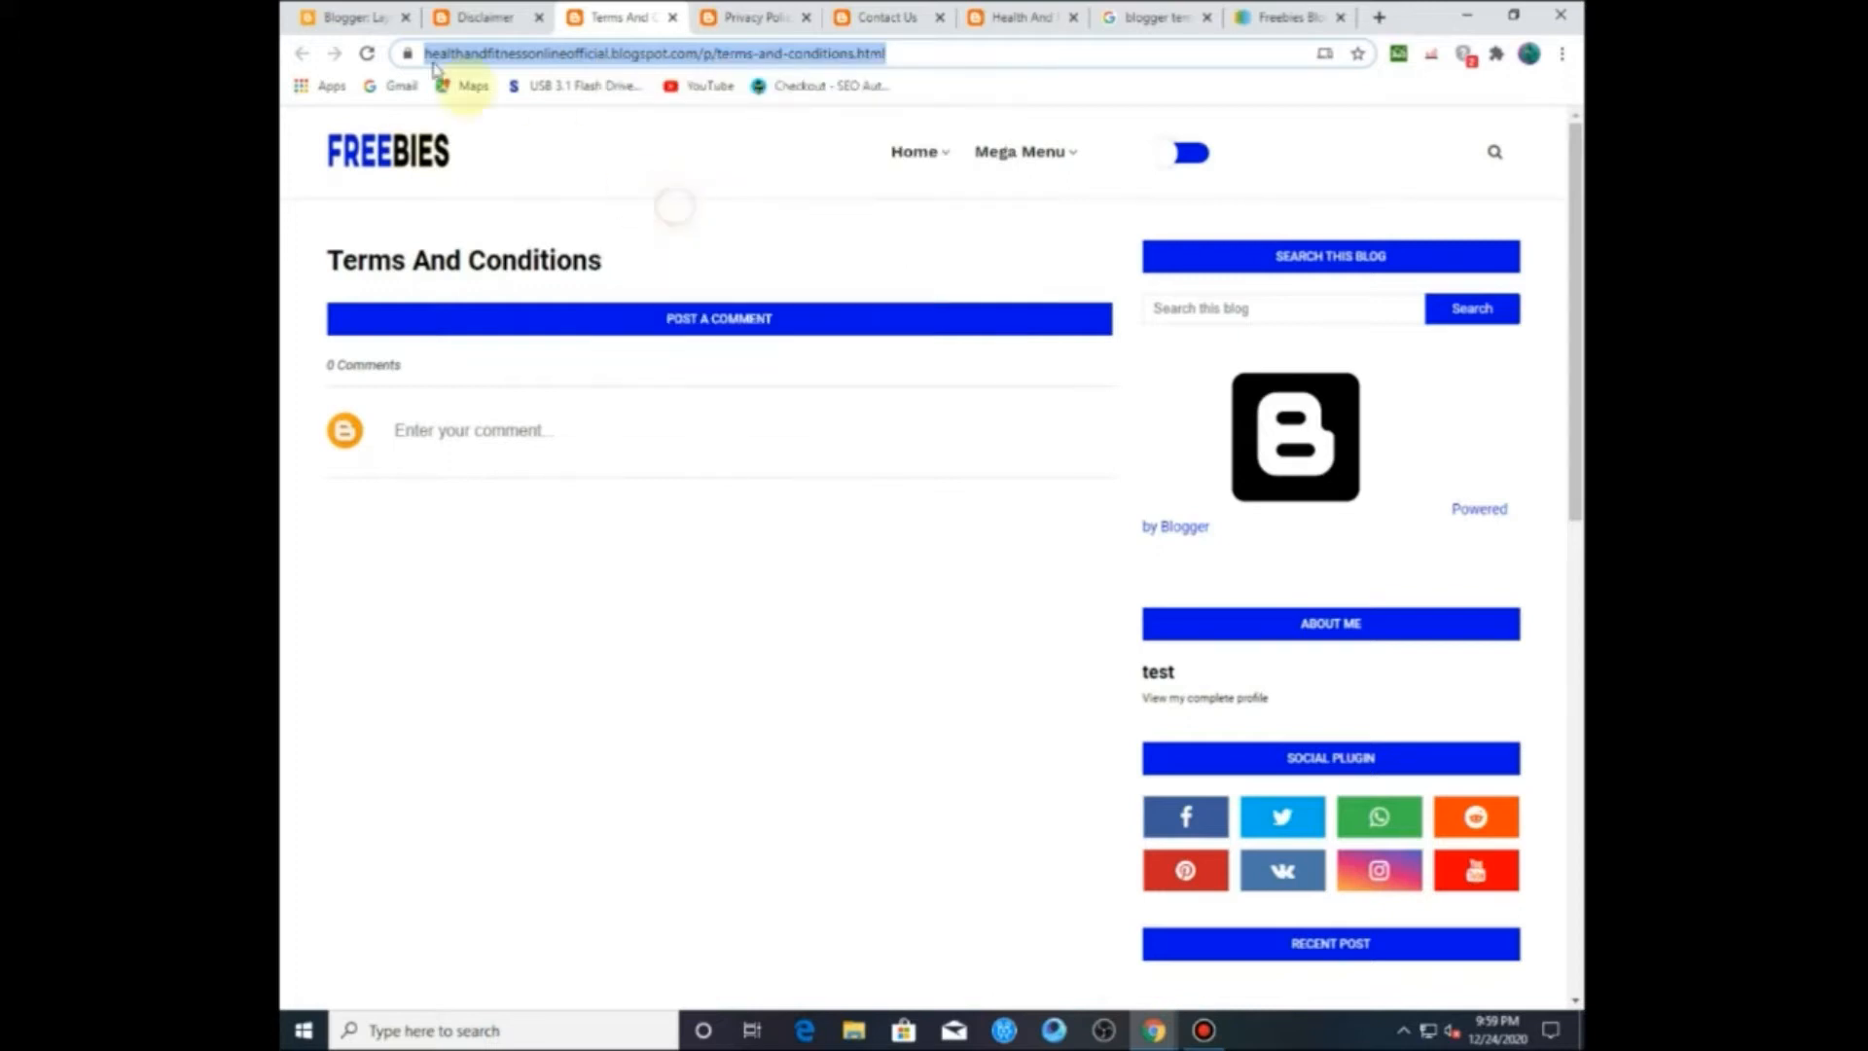
click(380, 19)
mouse_move(1154, 1030)
click(1236, 934)
Step: Add a 'Terms & Conditions' link with the copied URL, then close the Terms and Disclaimer tabs
click(649, 515)
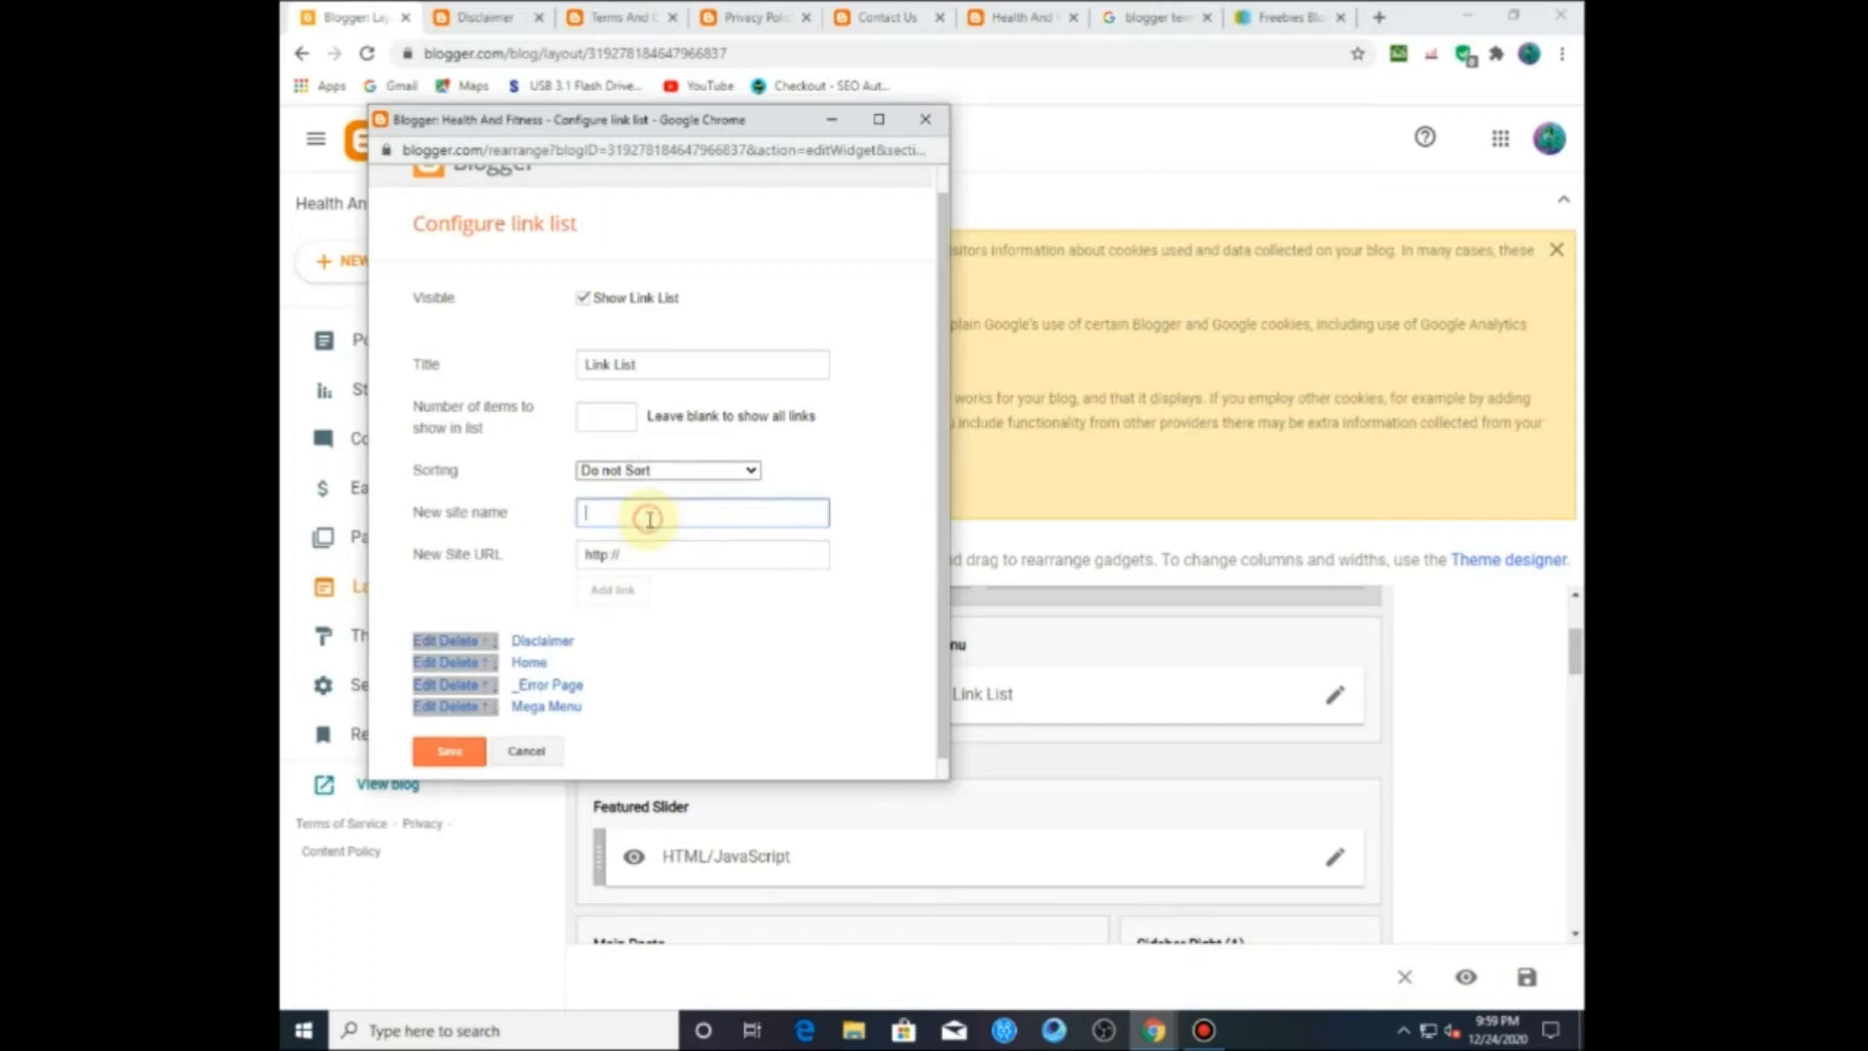
text(Terms & Conditions)
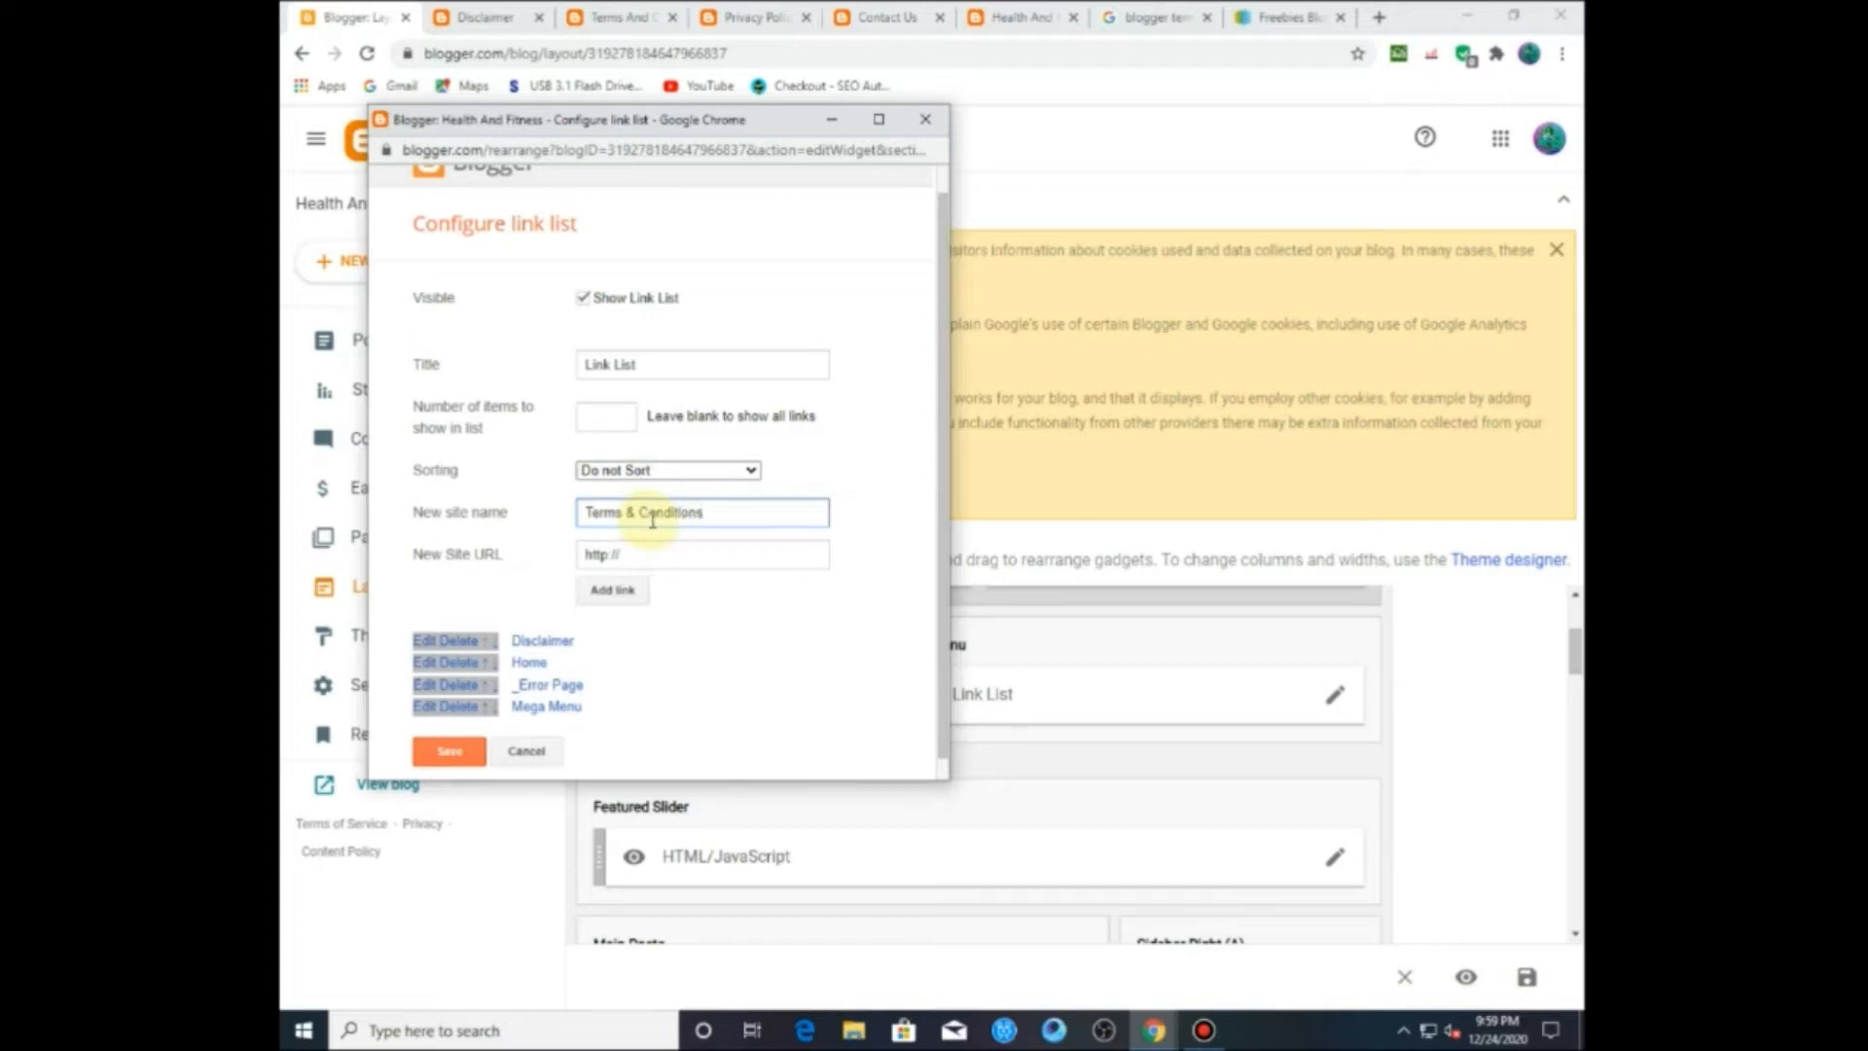
drag(663, 555, 589, 552)
right_click(589, 552)
click(593, 606)
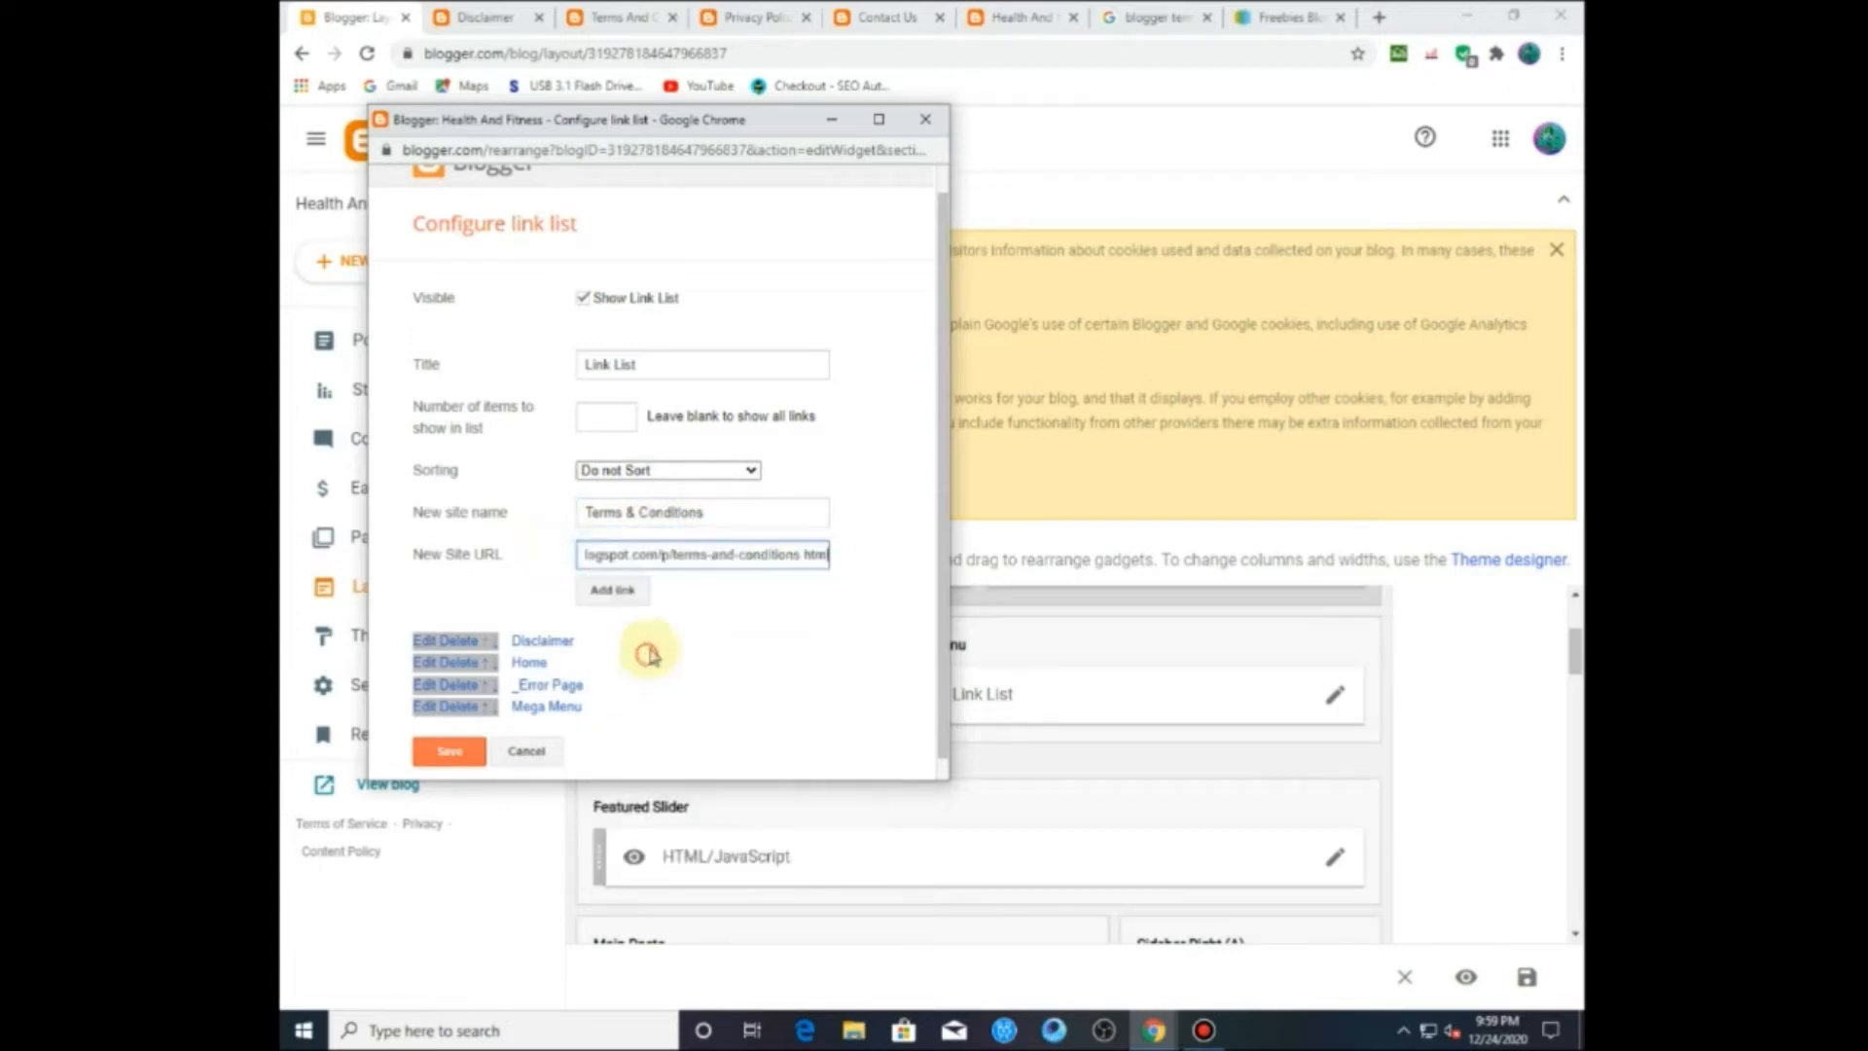
click(630, 594)
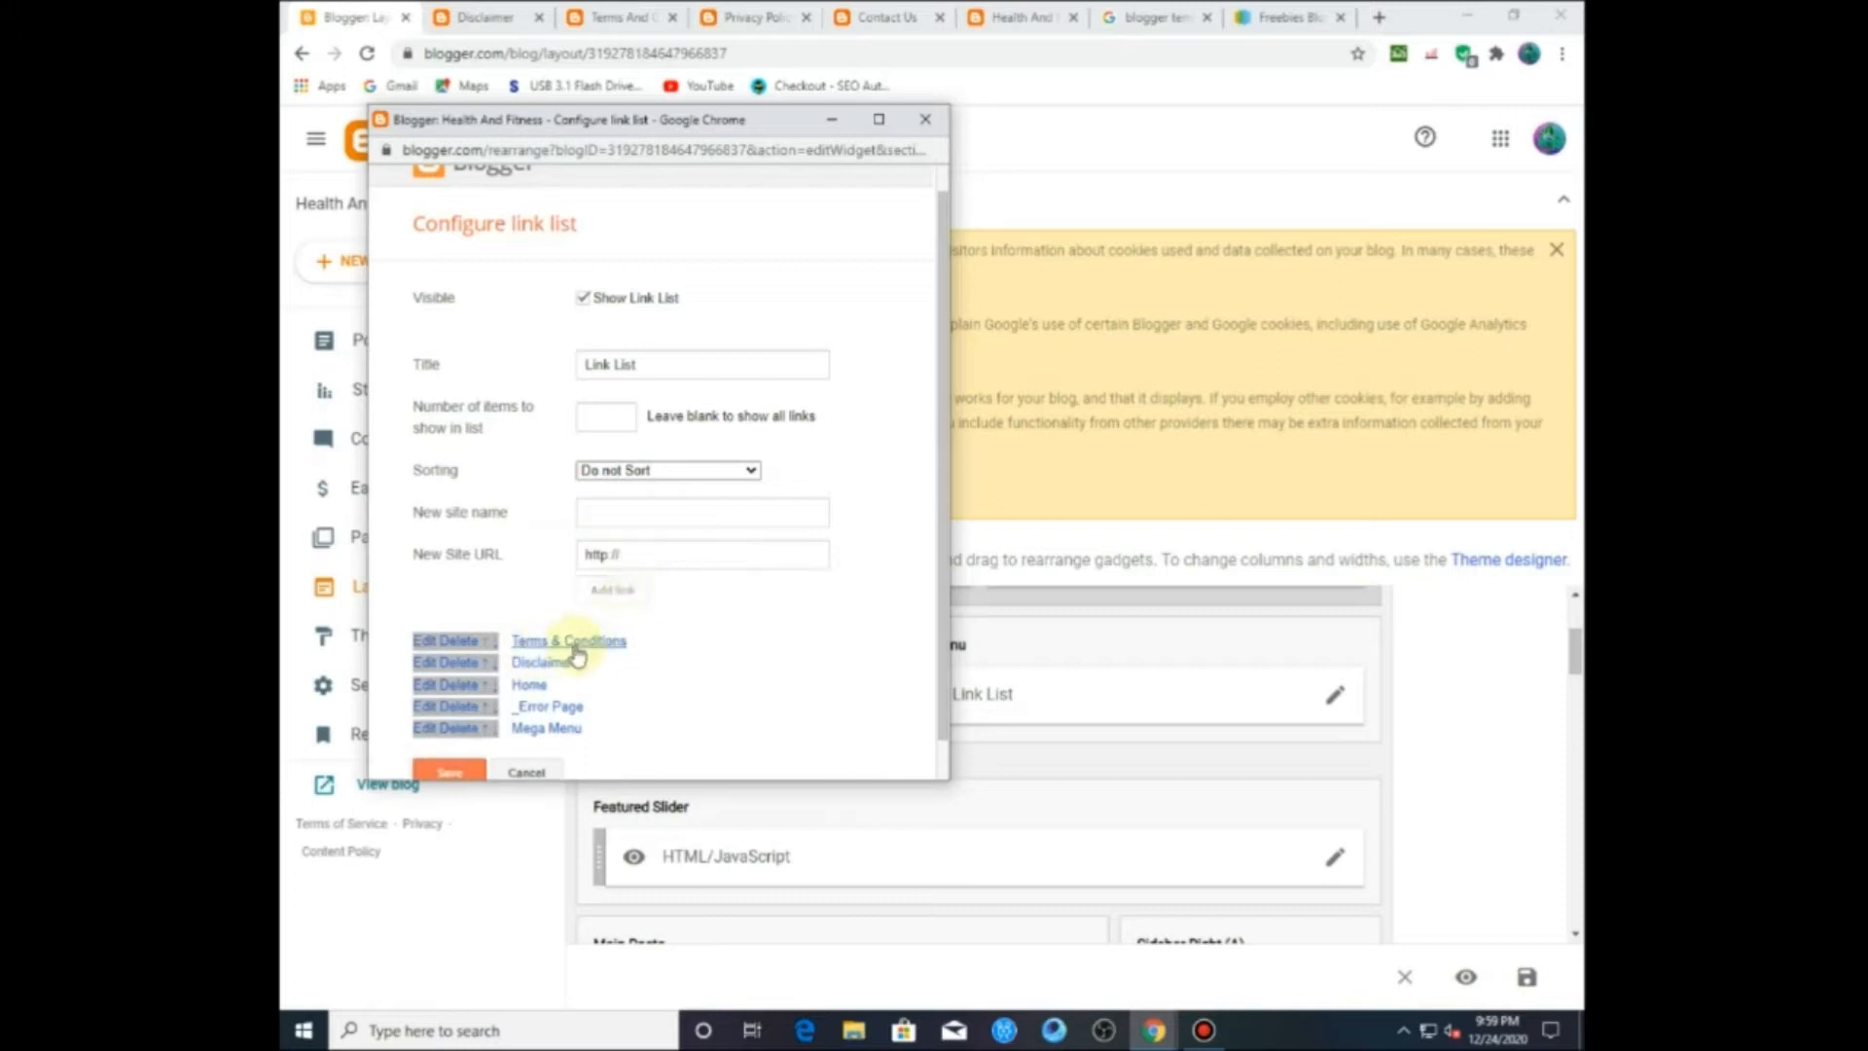
click(676, 16)
click(539, 17)
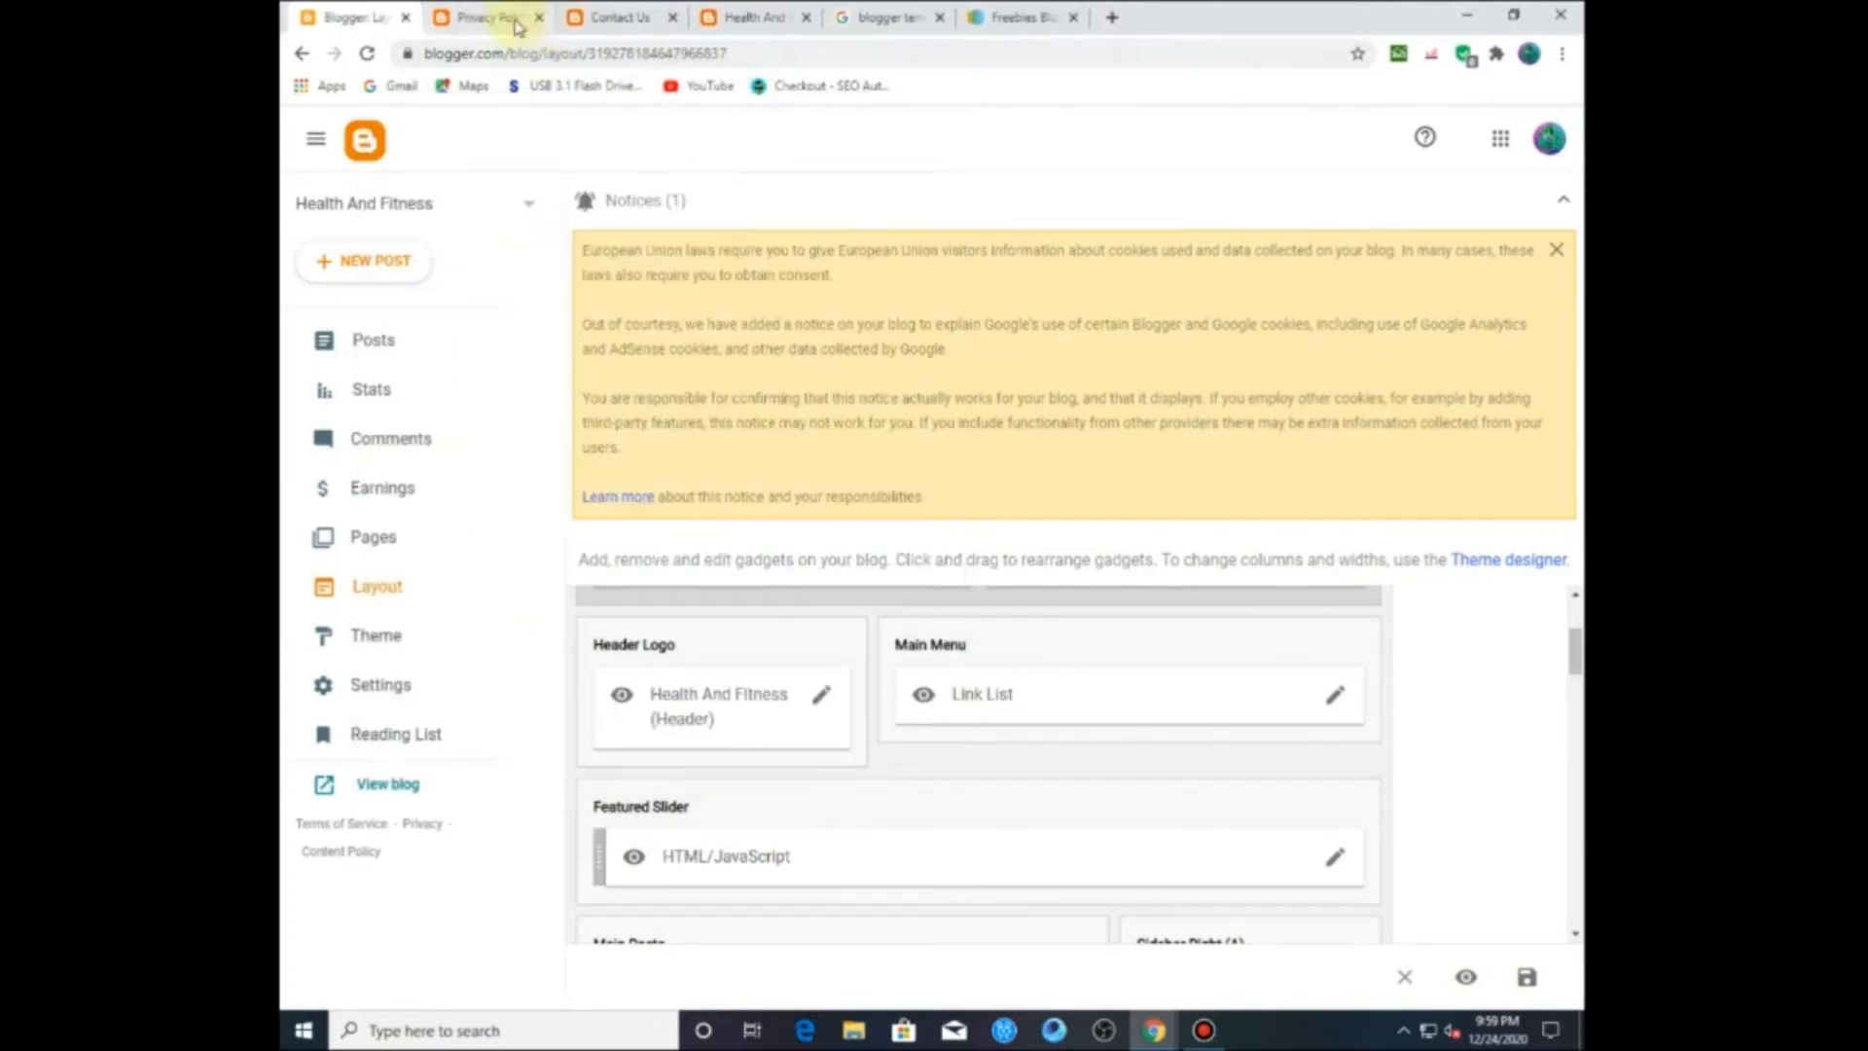
click(543, 30)
Step: Copy the Privacy Policy page URL and reopen the link list settings
click(551, 50)
right_click(548, 58)
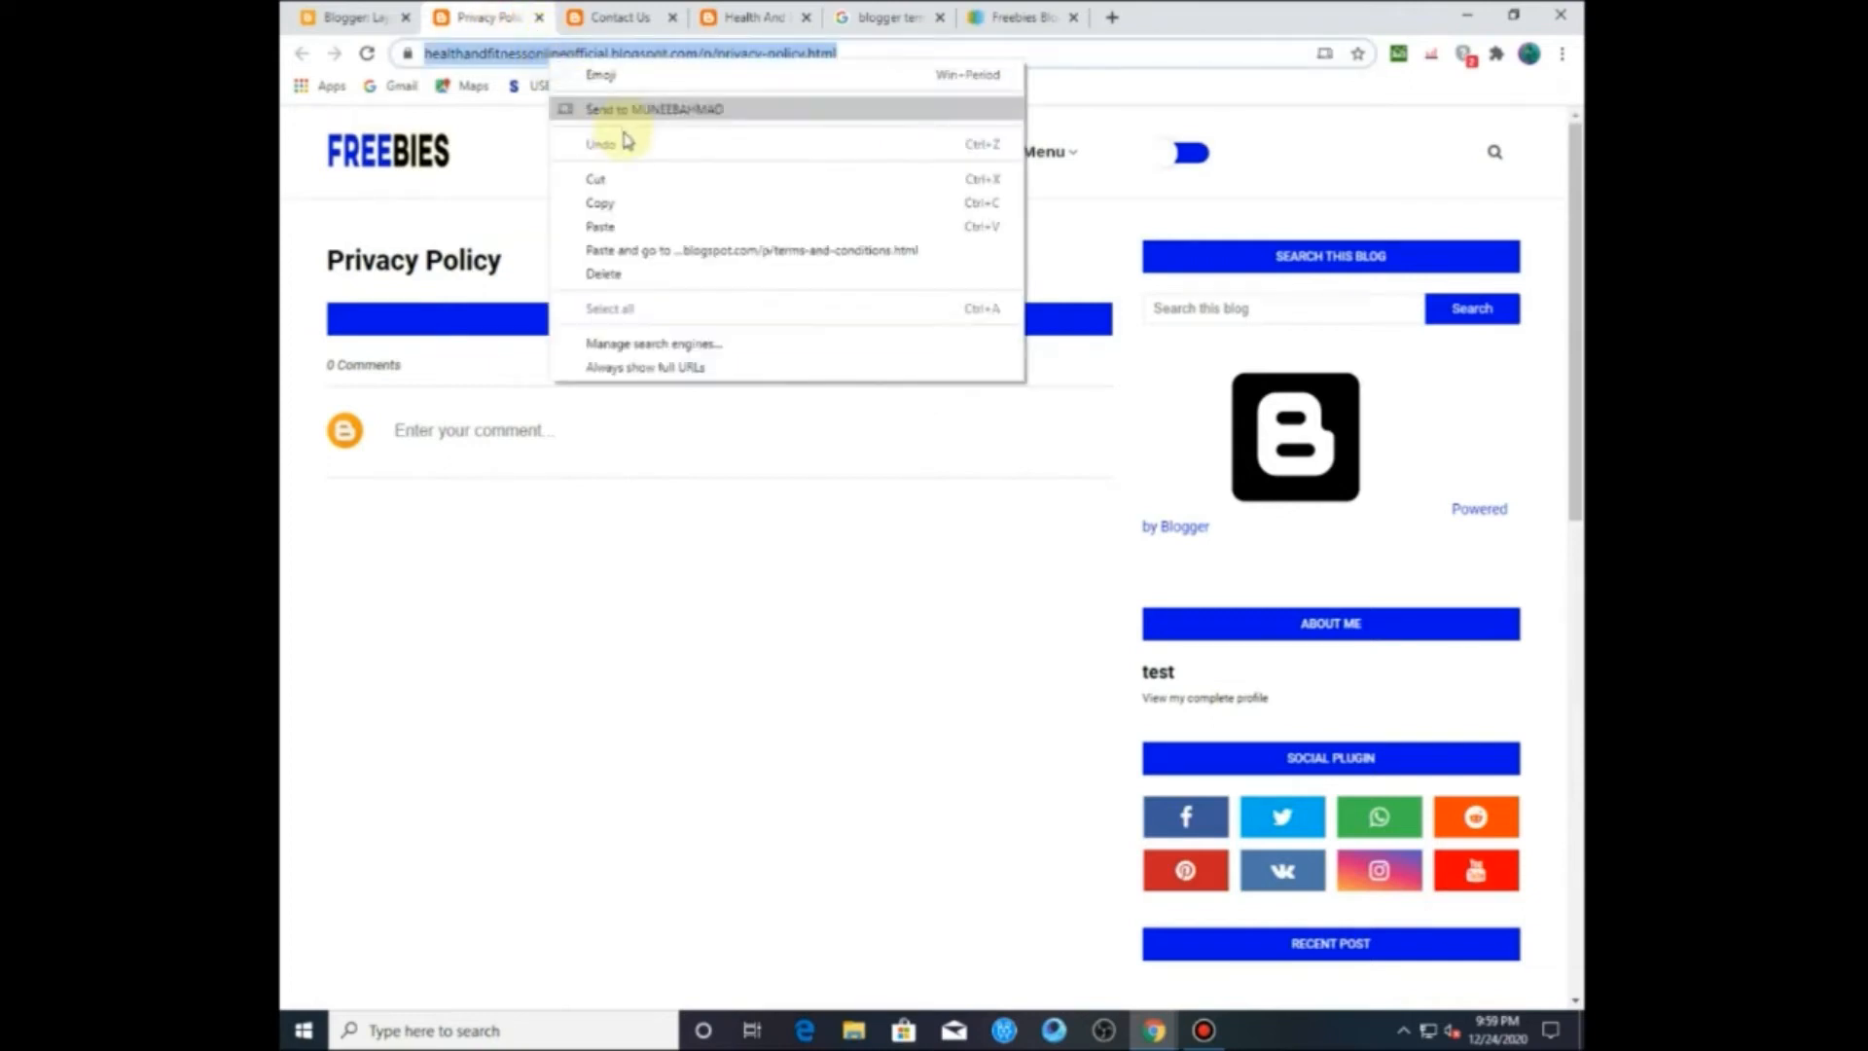
click(635, 205)
key(ctrl+1)
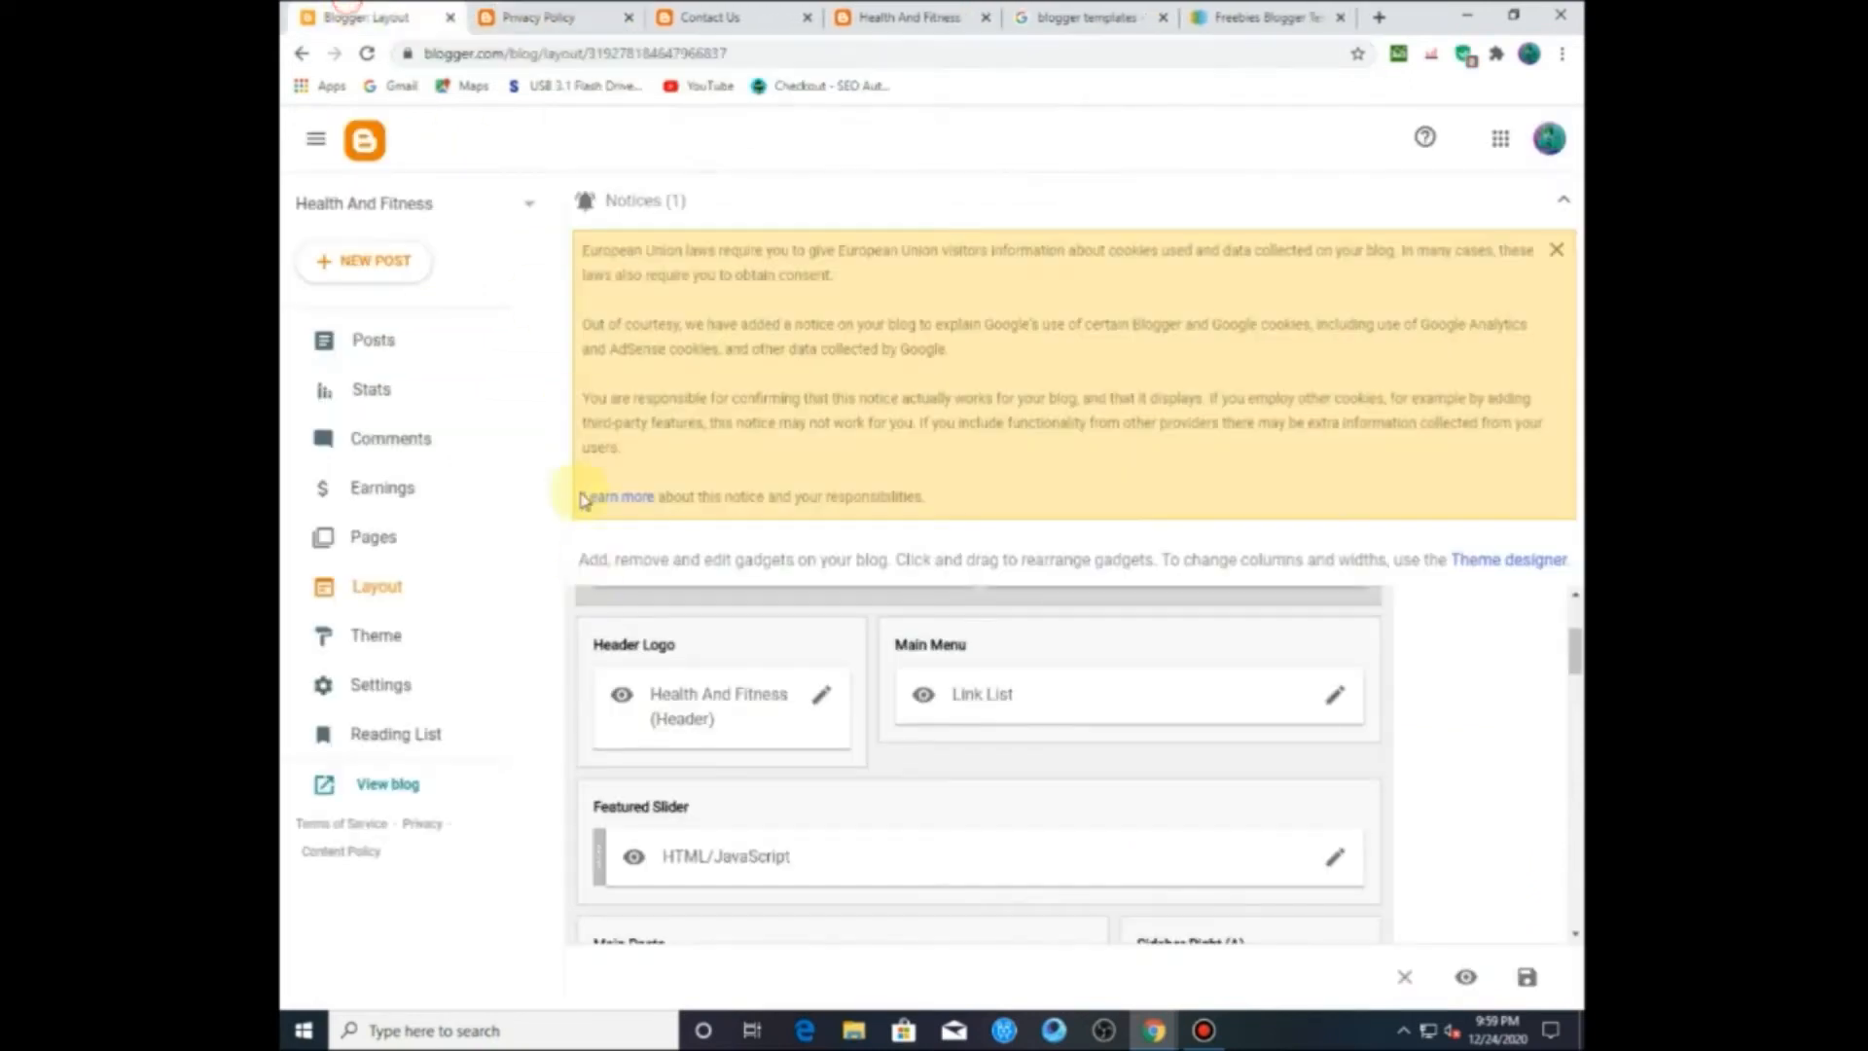
mouse_move(1155, 1034)
click(1232, 954)
Step: Add a 'Privacy Policy' link with the copied URL and close its tab
click(616, 516)
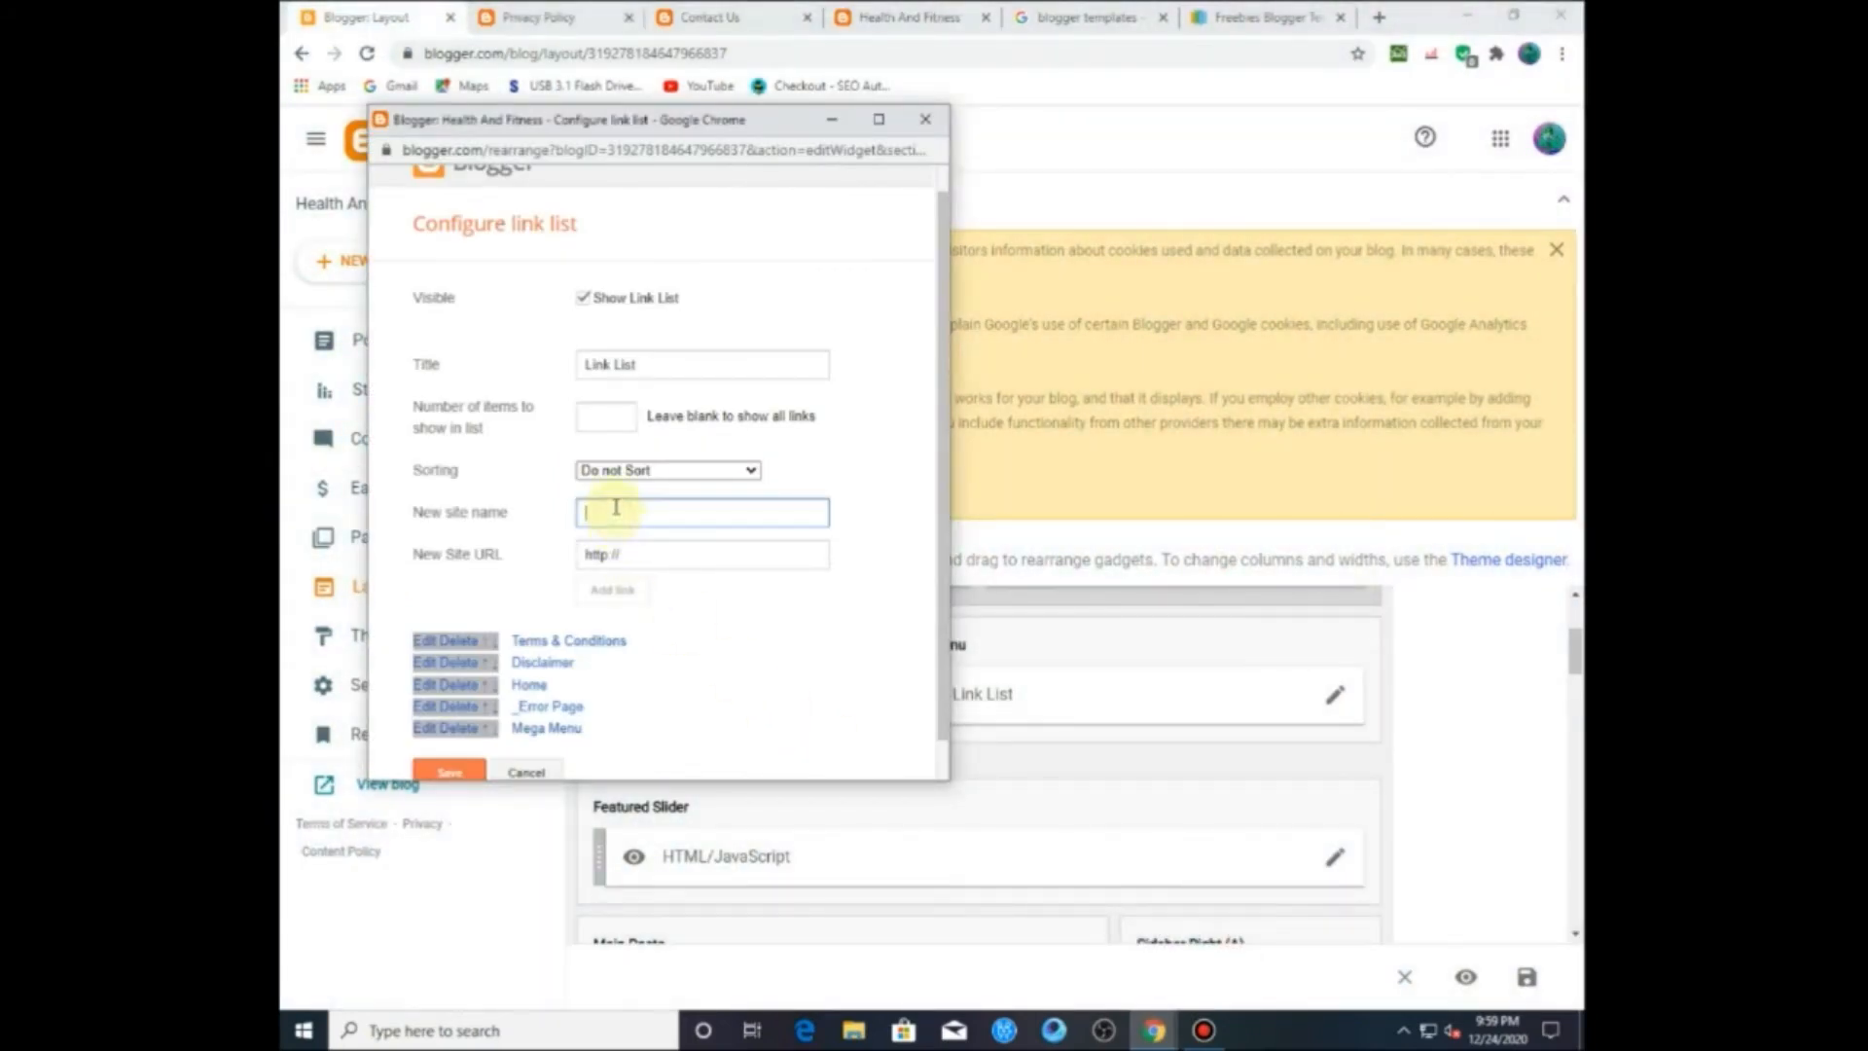
text(Privacy Policy)
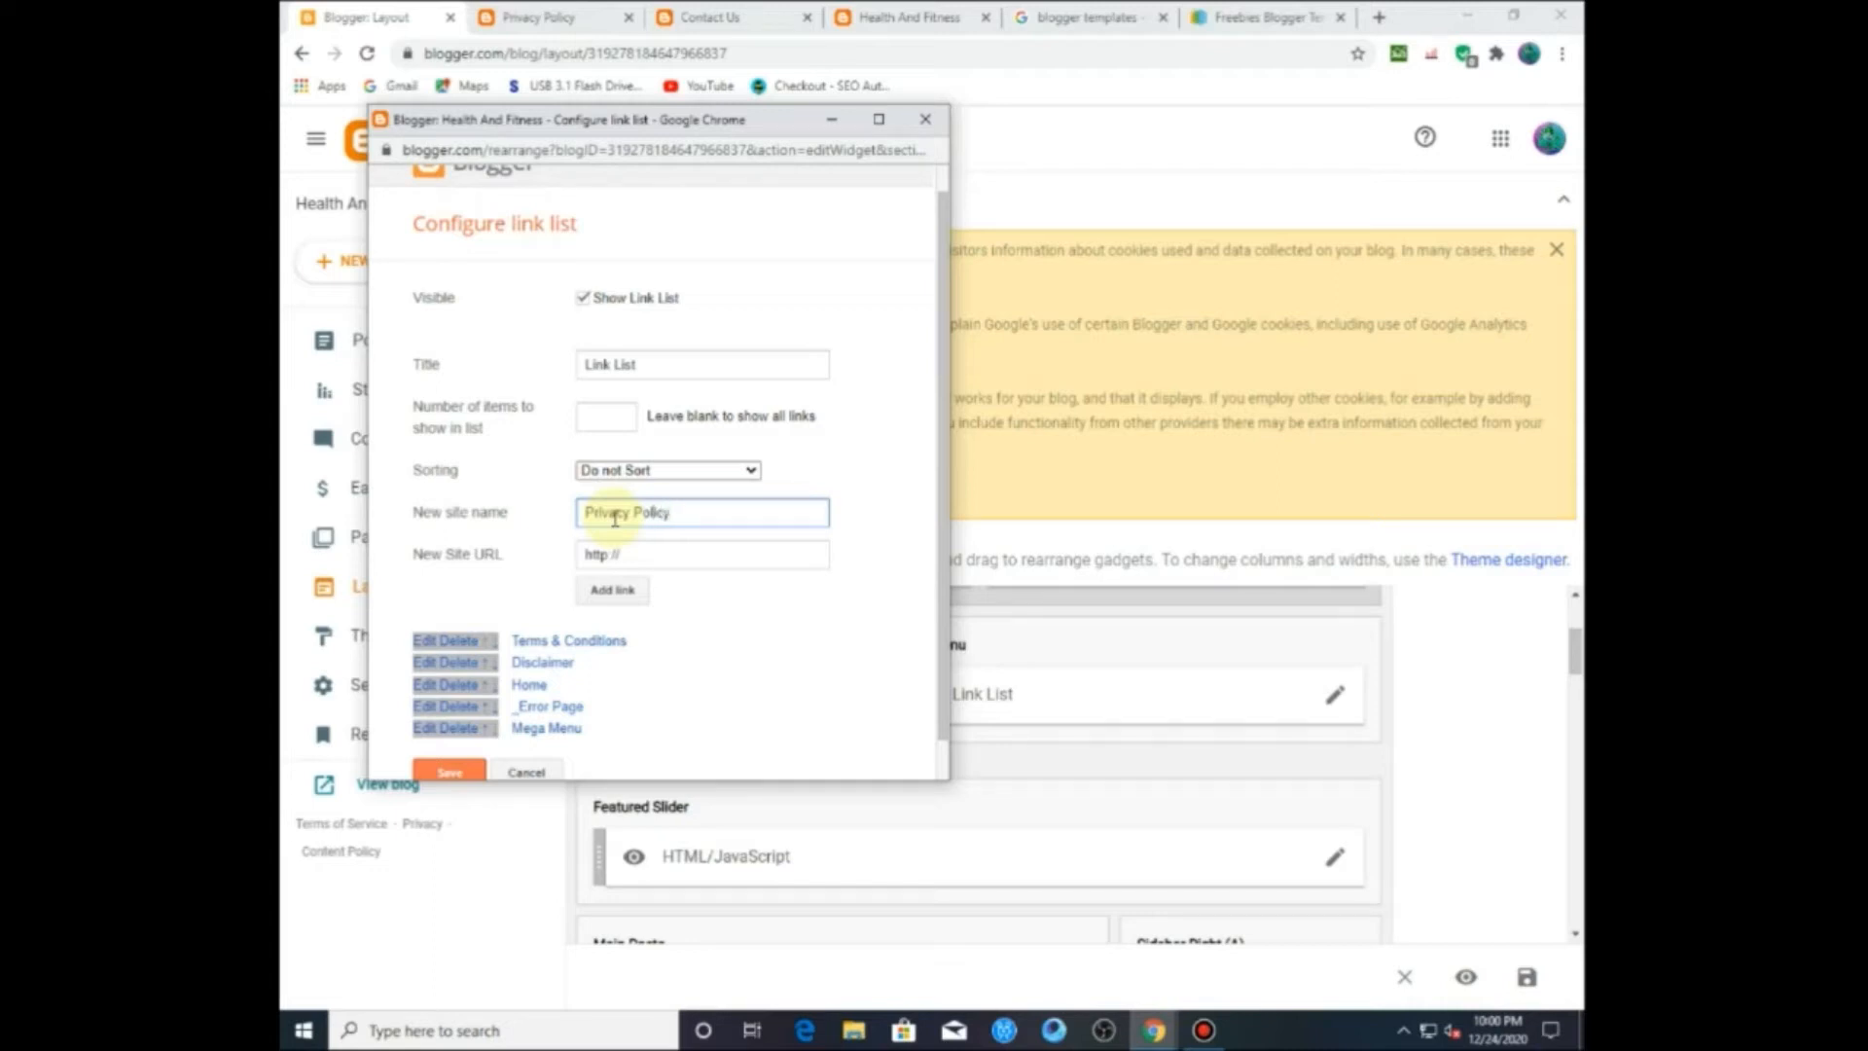
drag(631, 555, 567, 560)
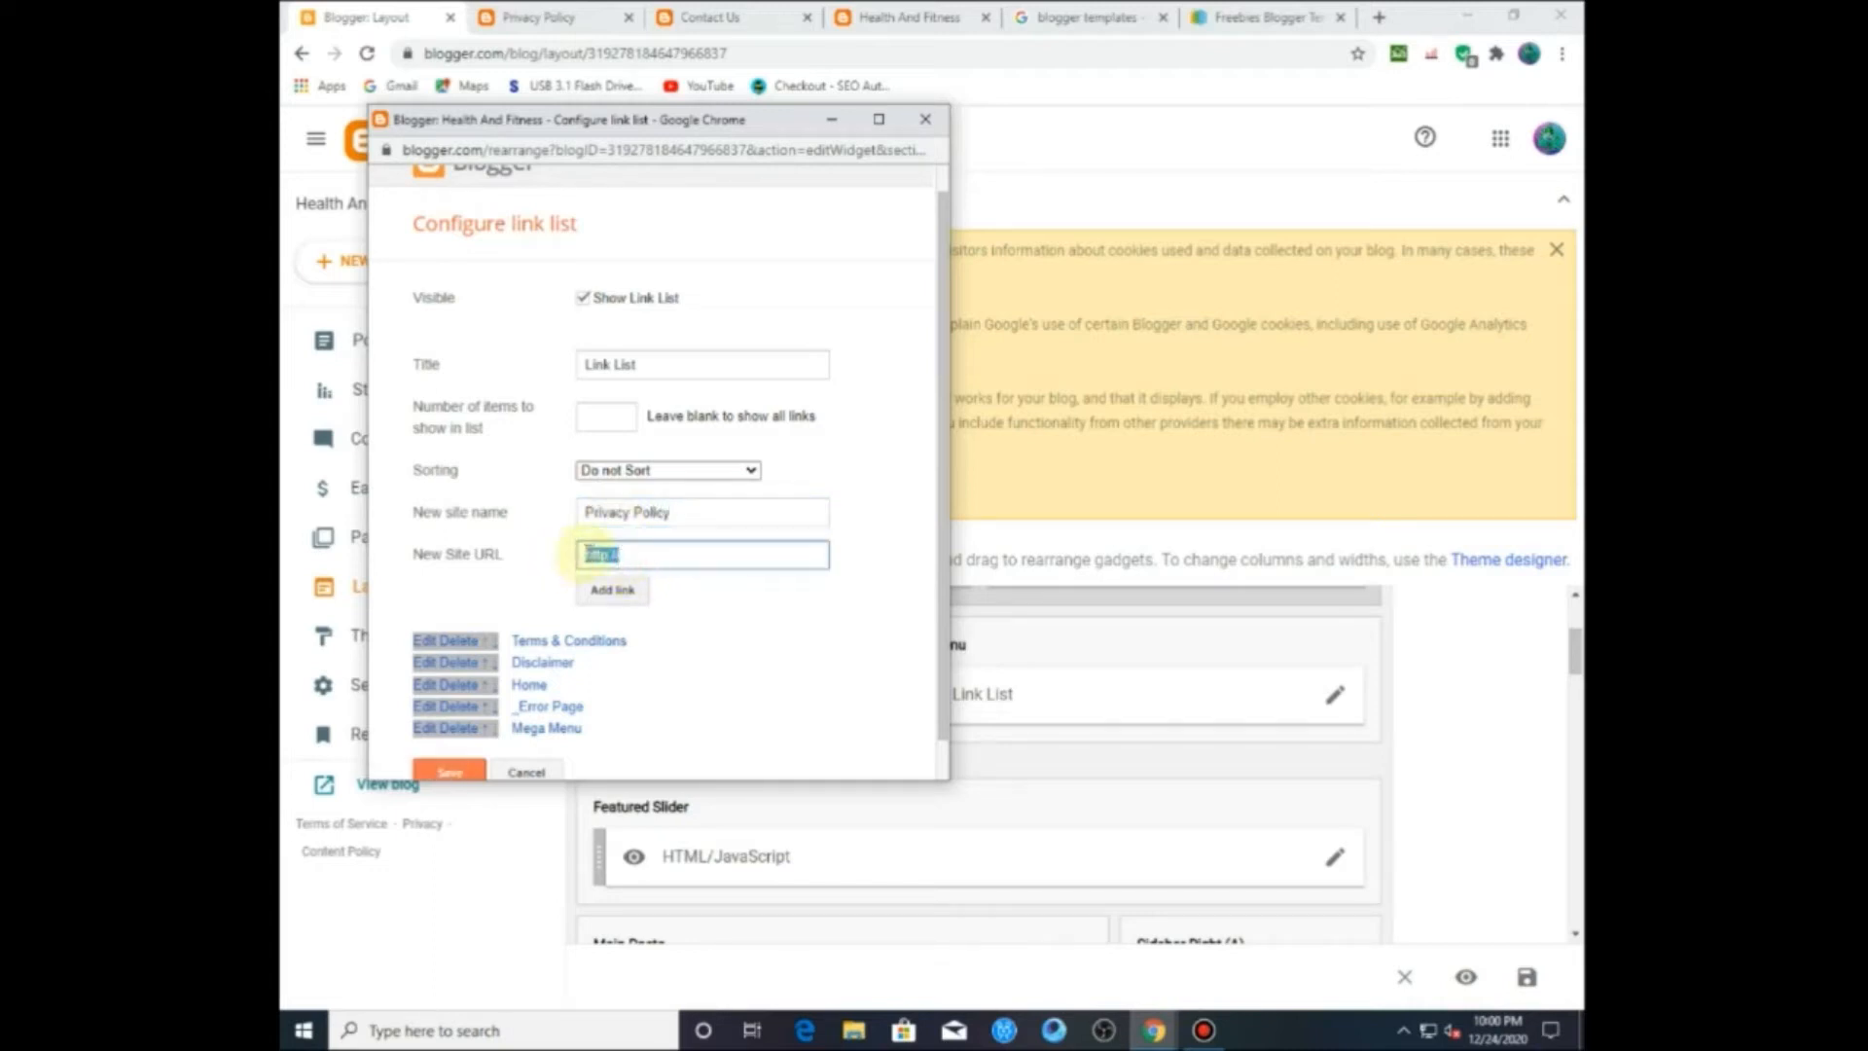
right_click(590, 556)
click(641, 654)
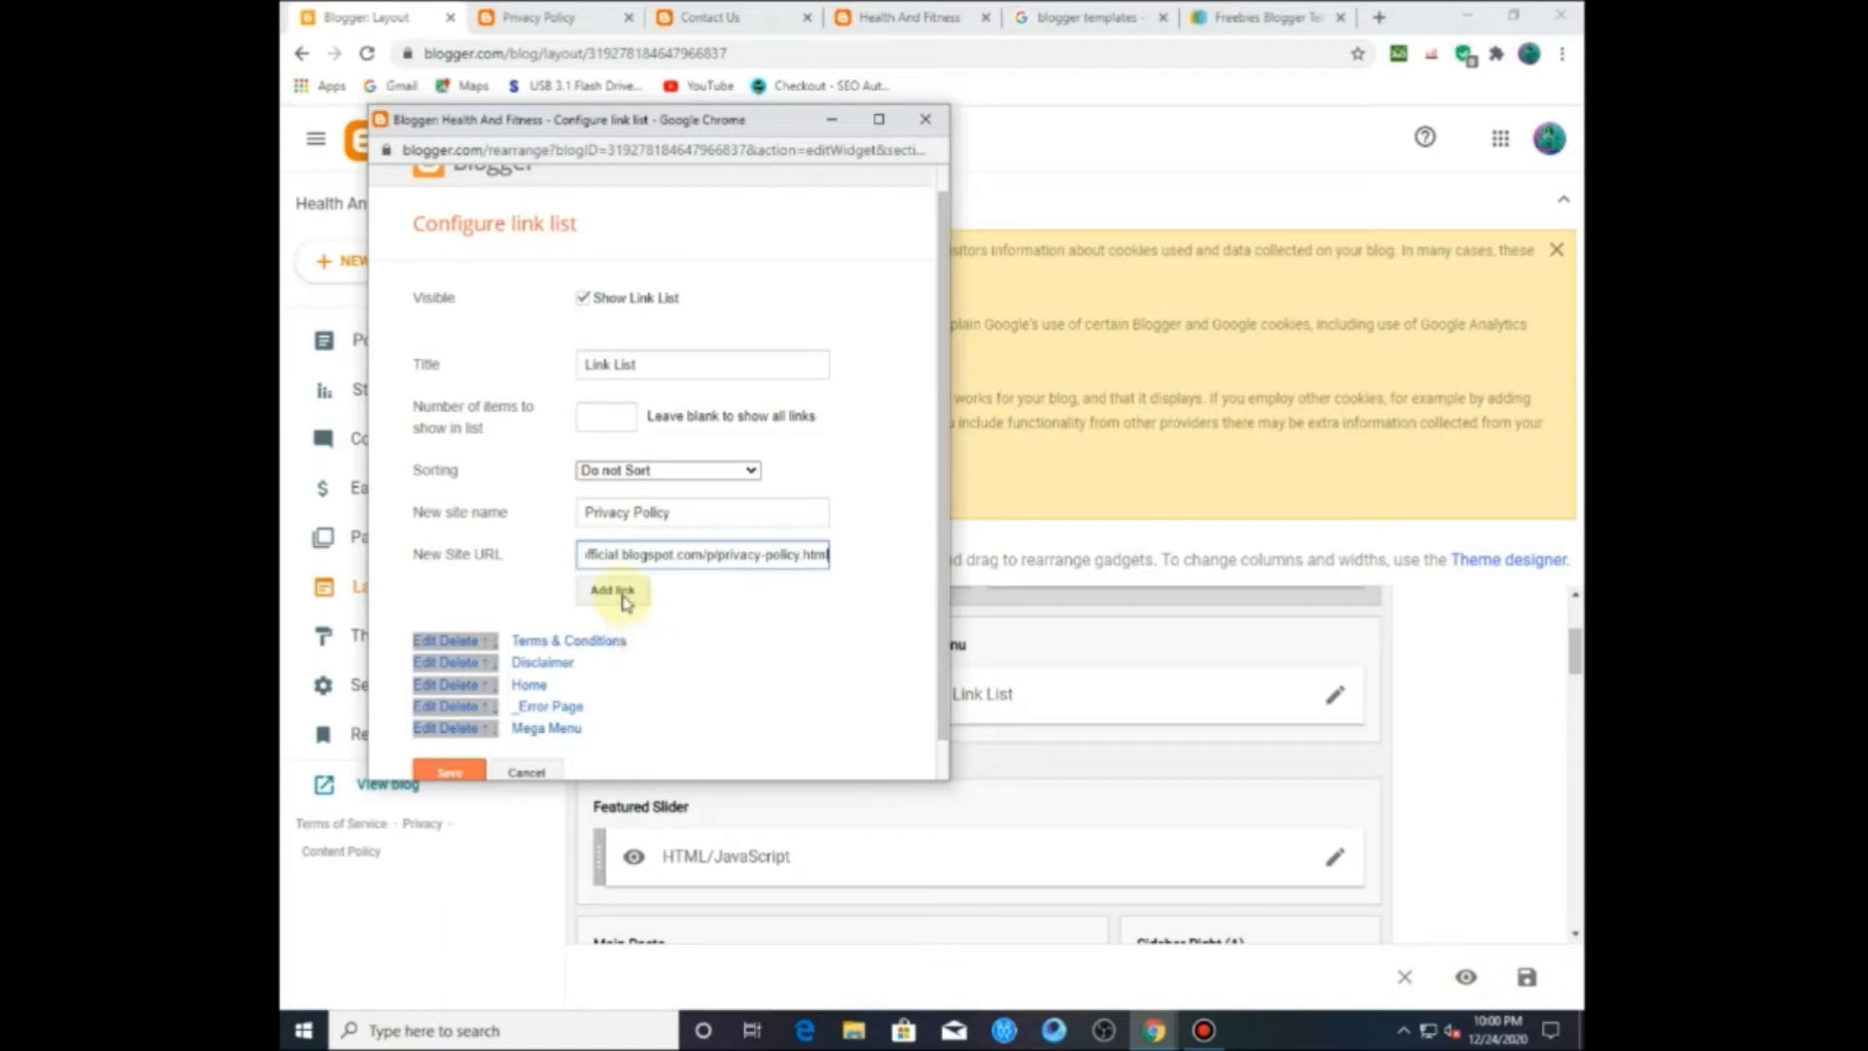
click(615, 589)
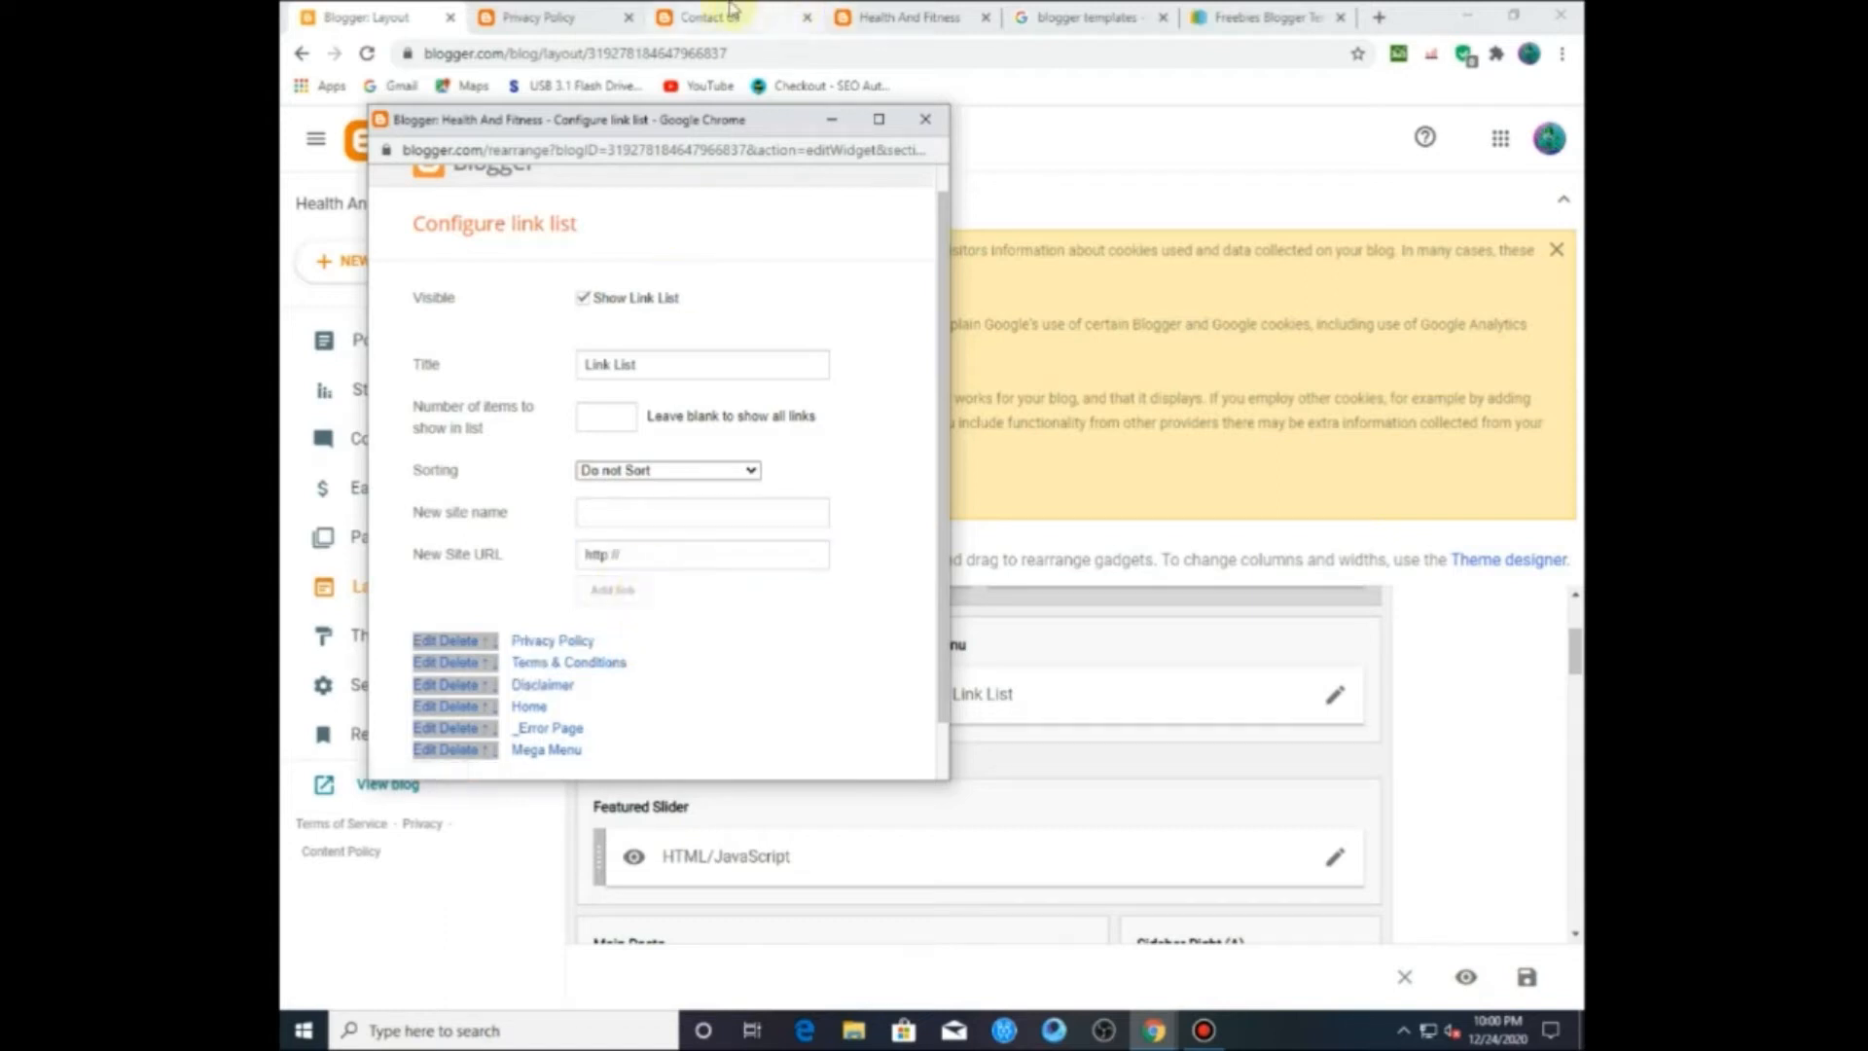
click(629, 17)
Step: Copy the Contact Us page URL, close its tab, and reopen the link list settings
click(576, 16)
click(542, 55)
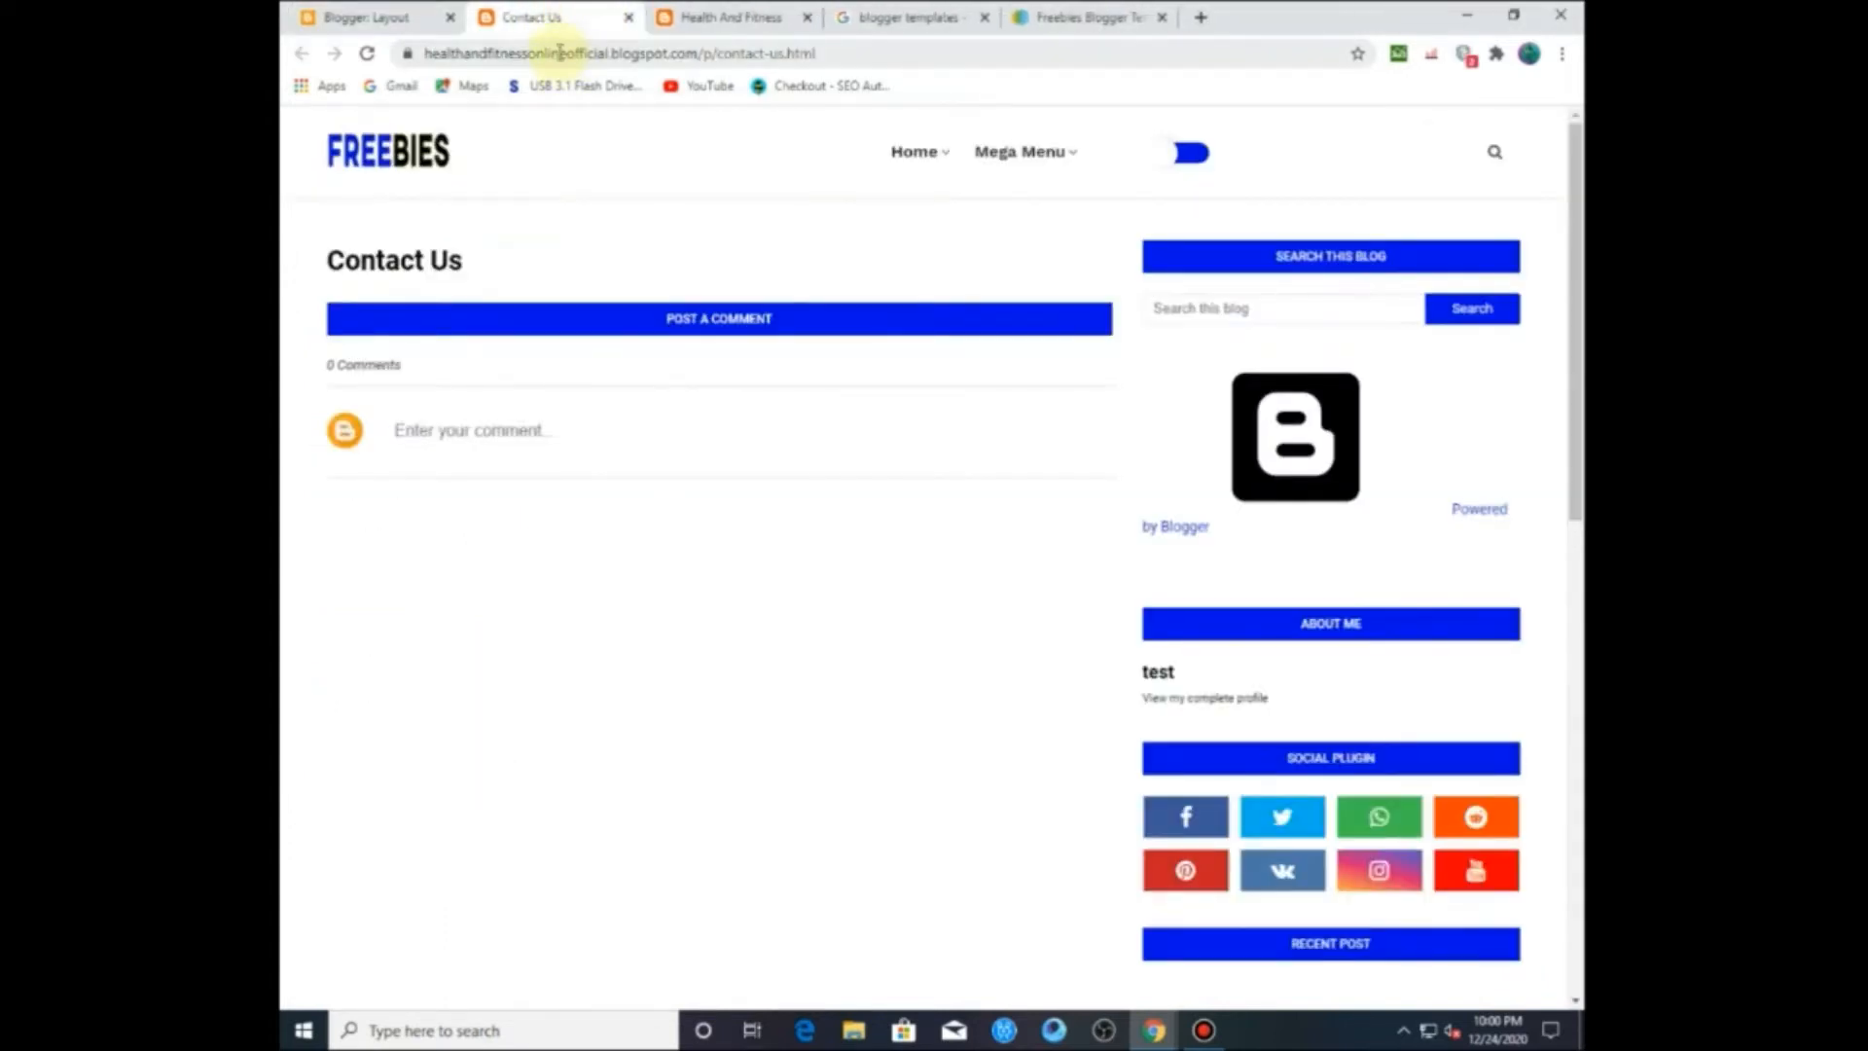
right_click(564, 57)
click(634, 193)
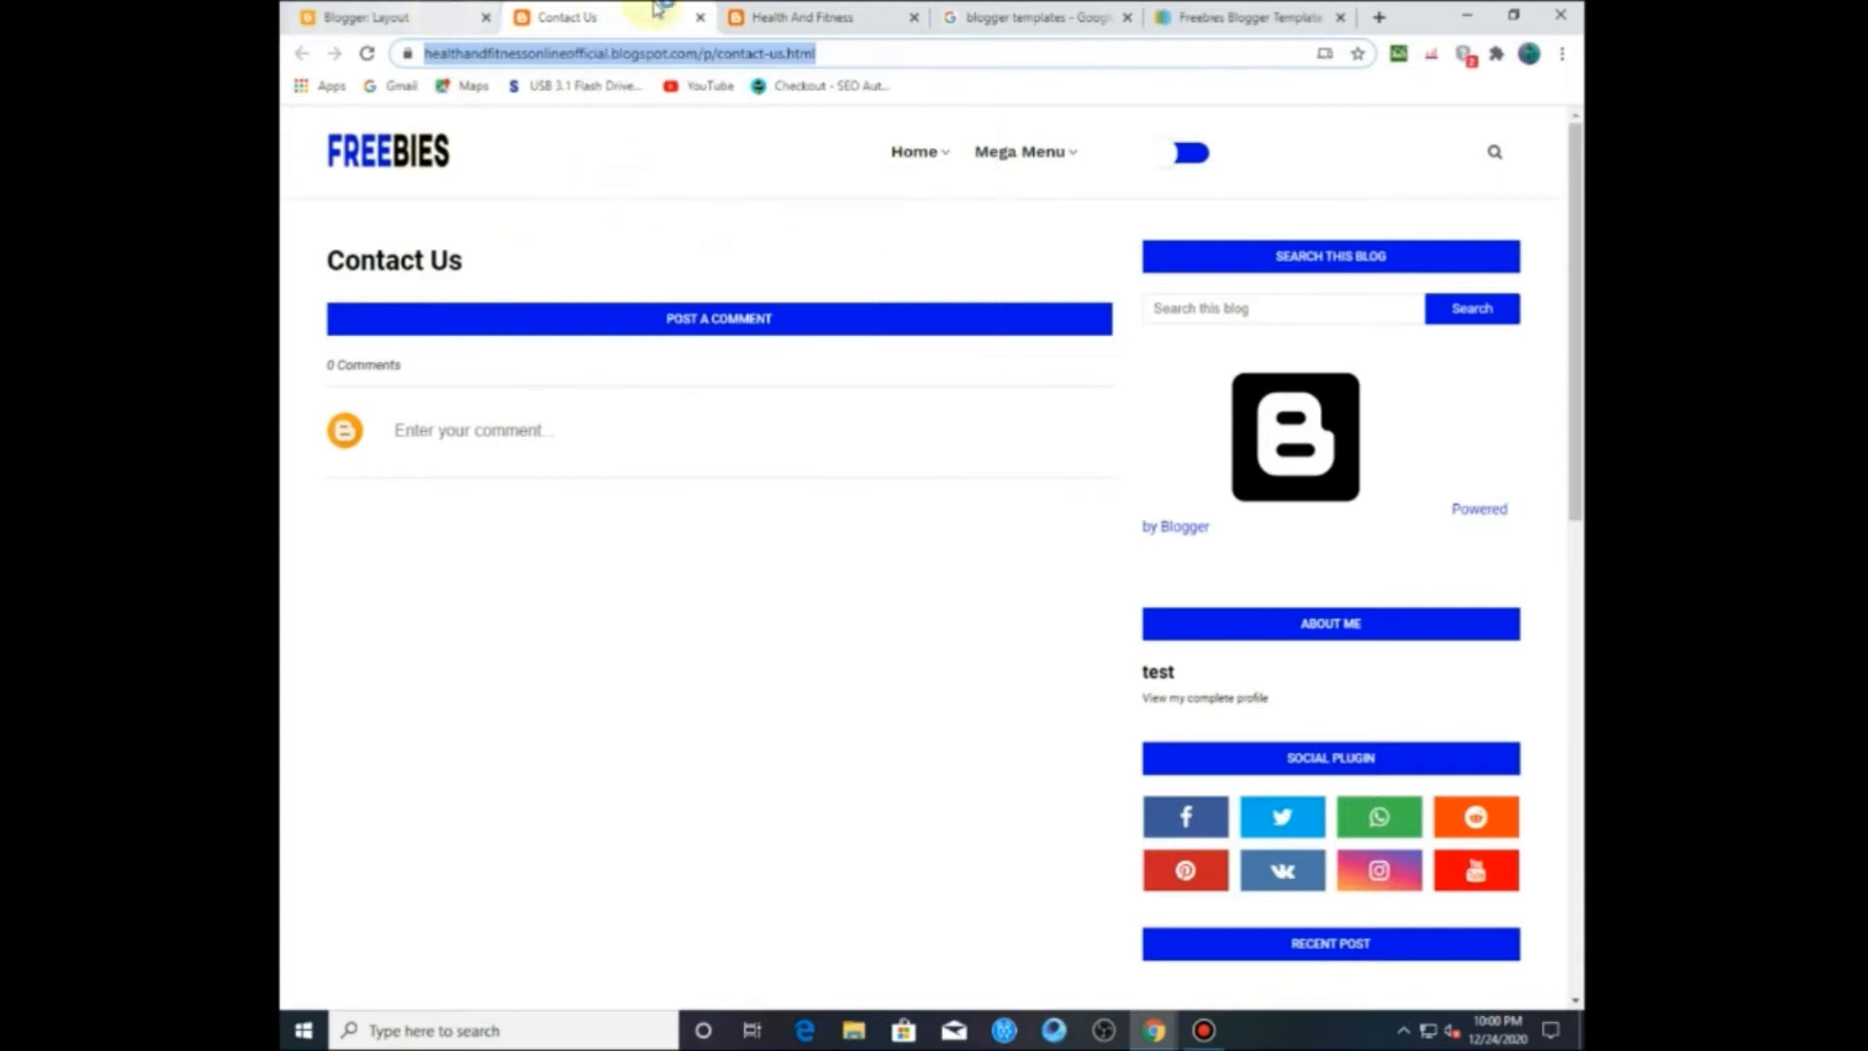
click(699, 18)
click(433, 17)
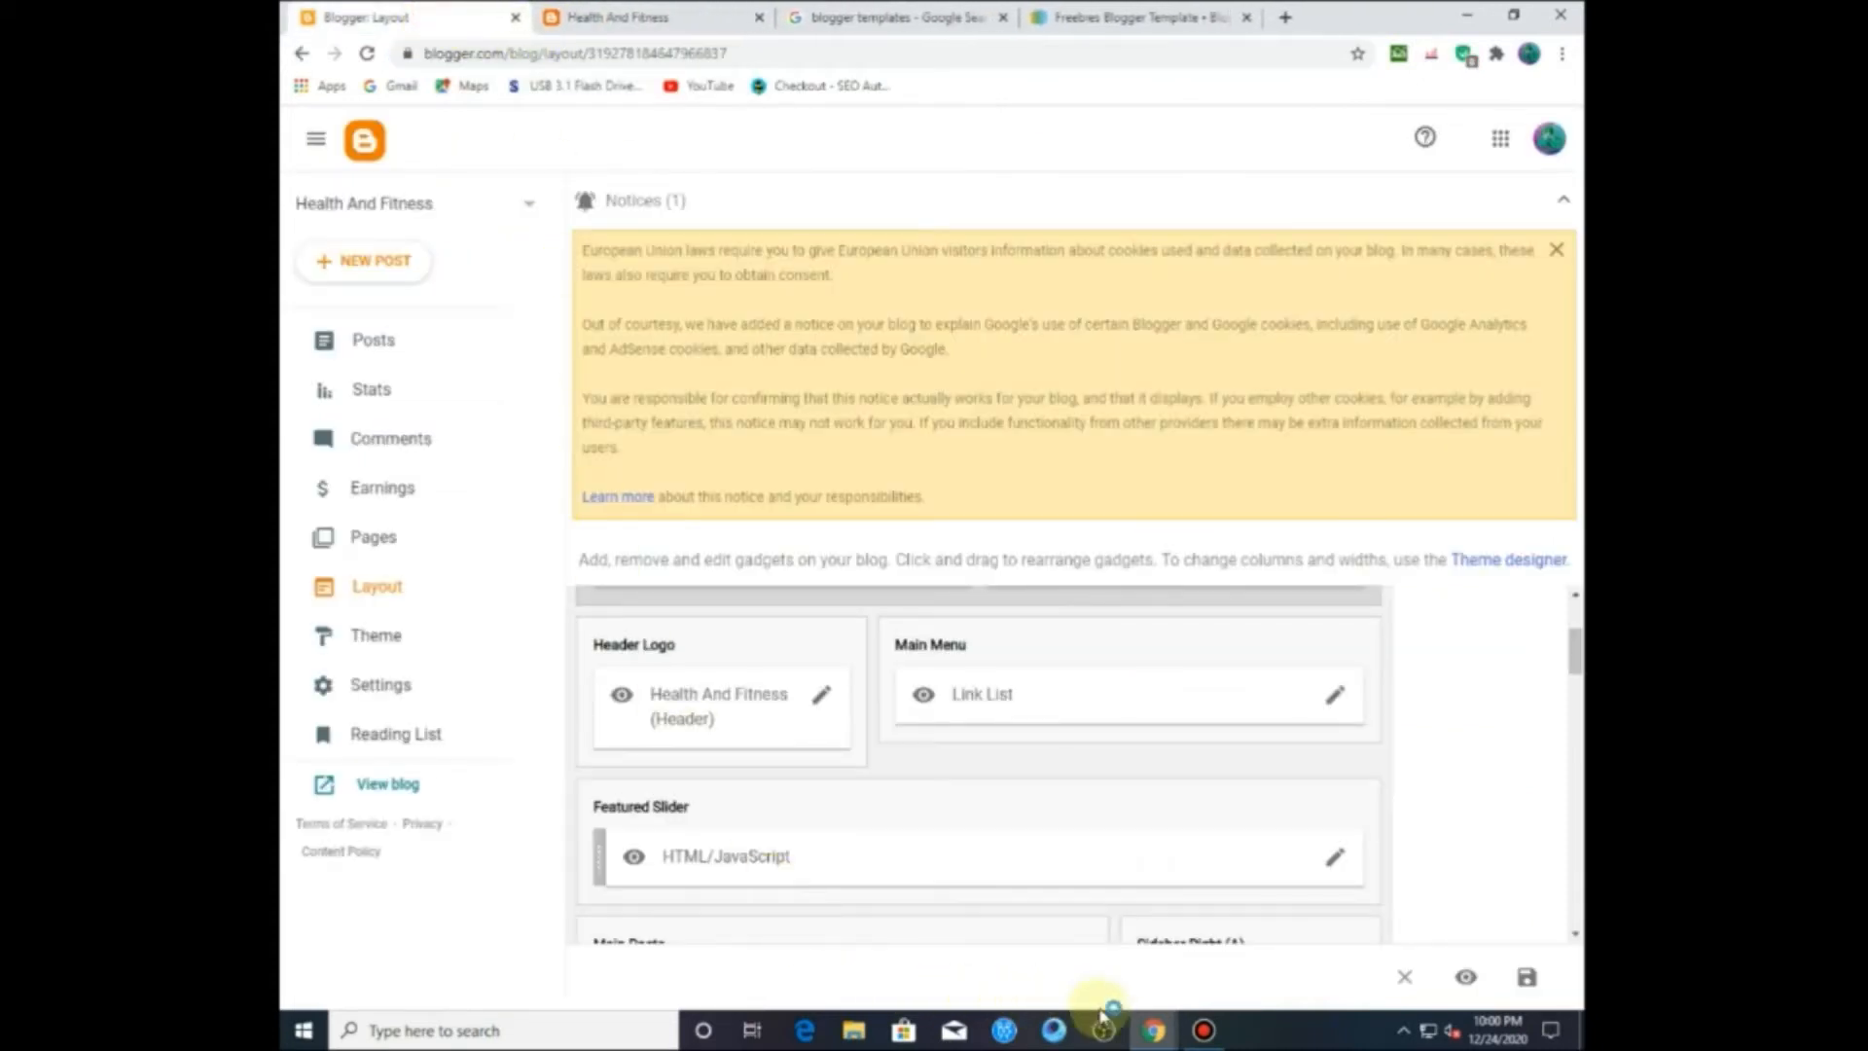
mouse_move(1155, 1031)
click(1280, 904)
Step: Add a 'Contact Us' link with the copied URL and save the Main Menu link list
click(621, 515)
text(Contact Us)
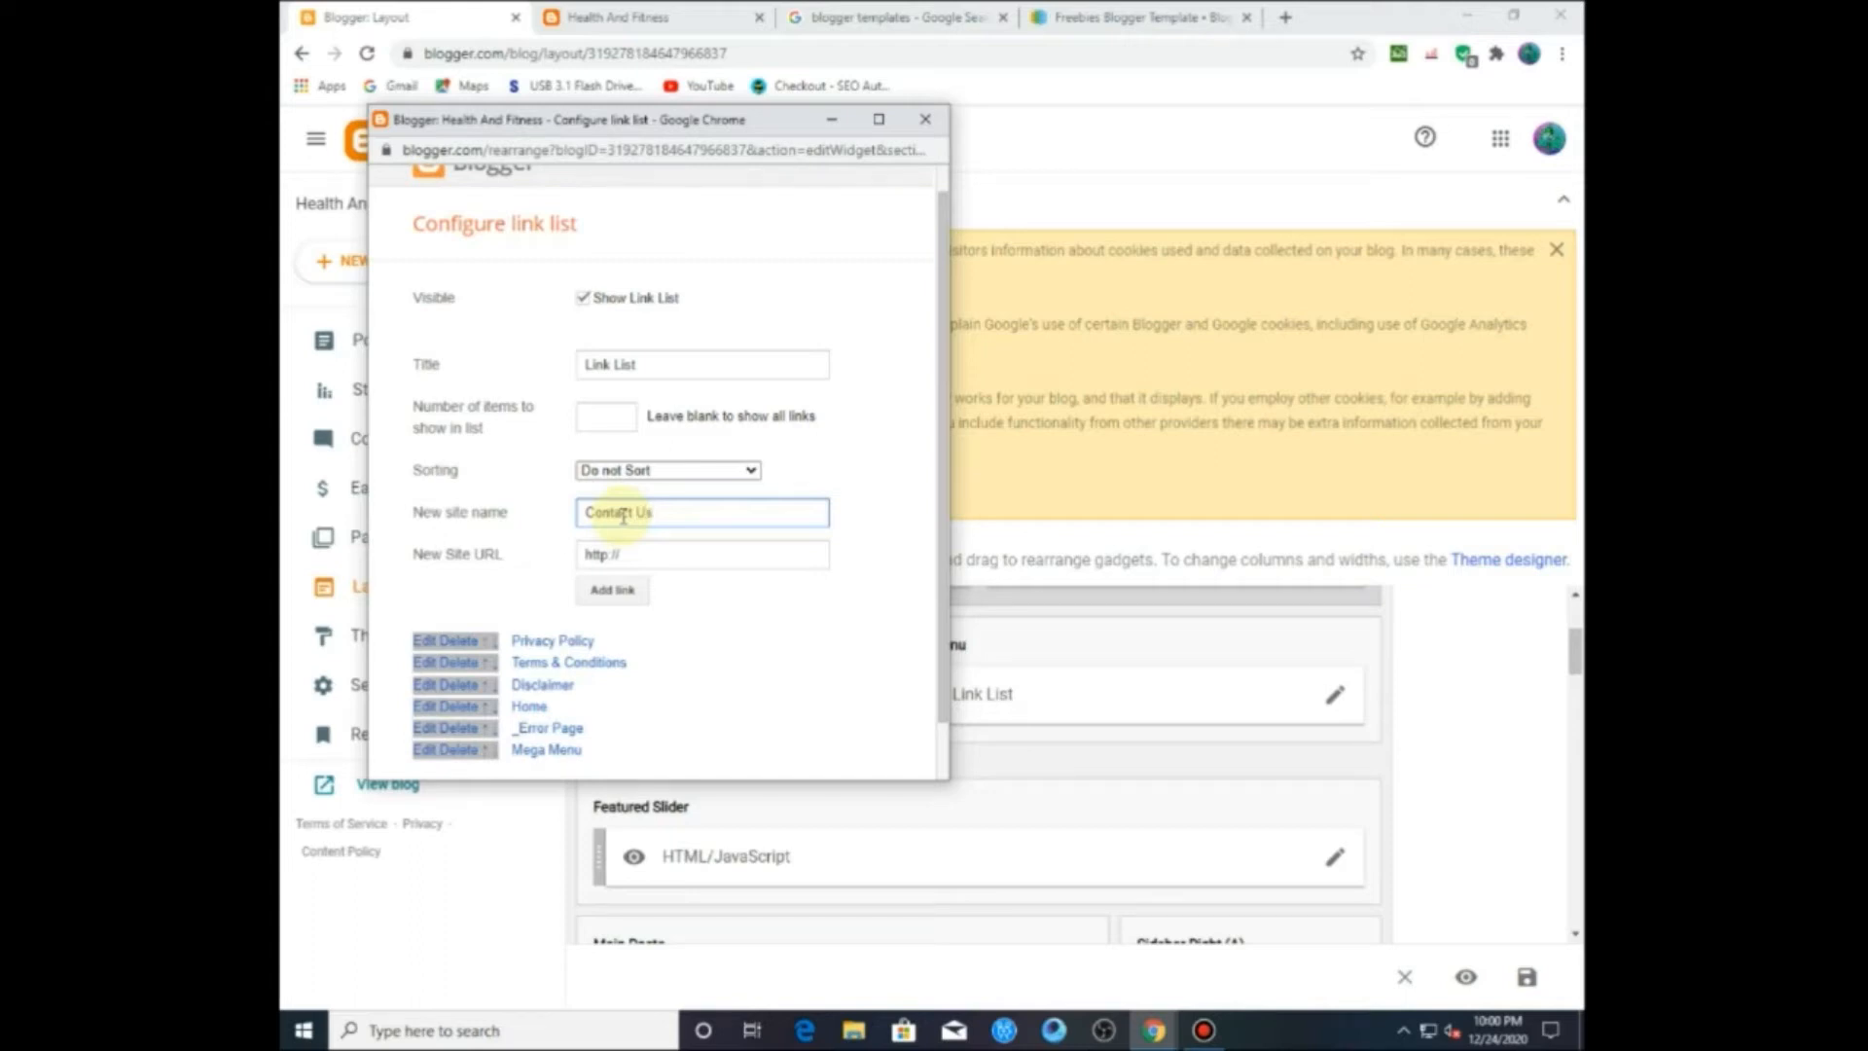
triple_click(643, 554)
right_click(638, 560)
click(683, 663)
click(617, 592)
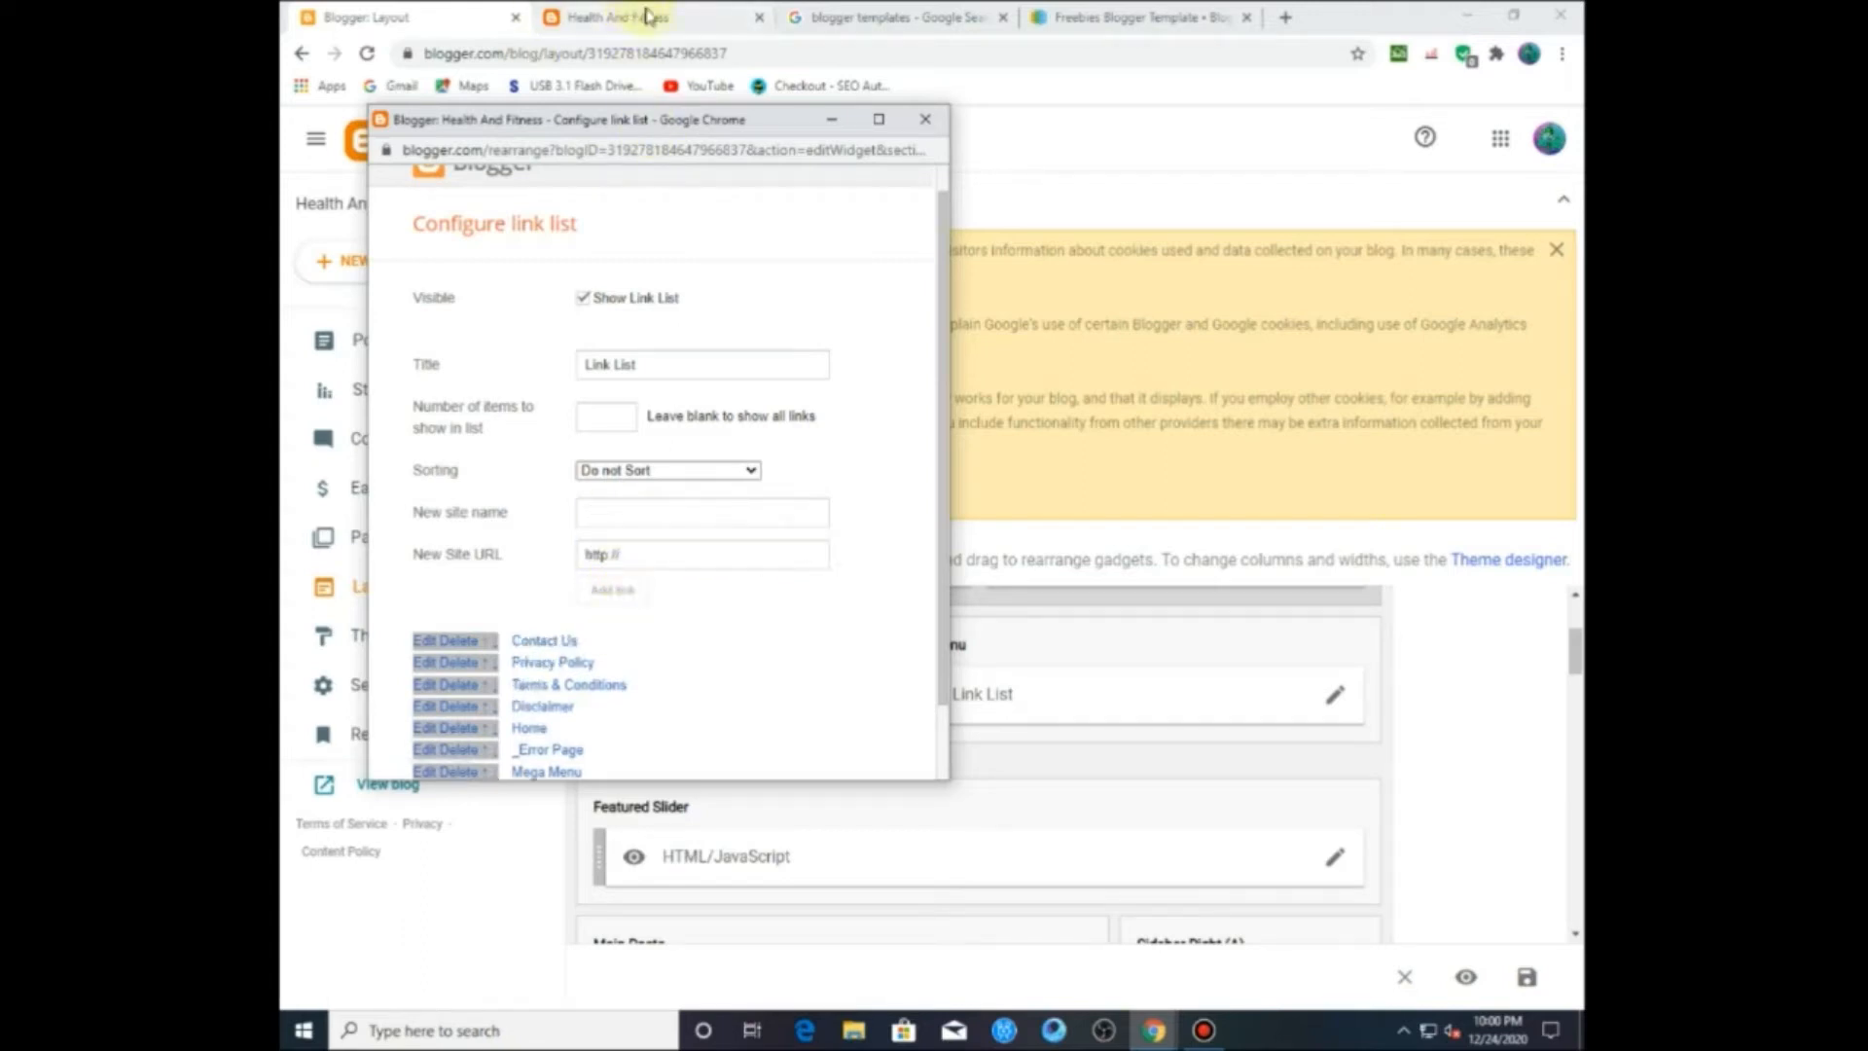
scroll(584, 584, down, 1)
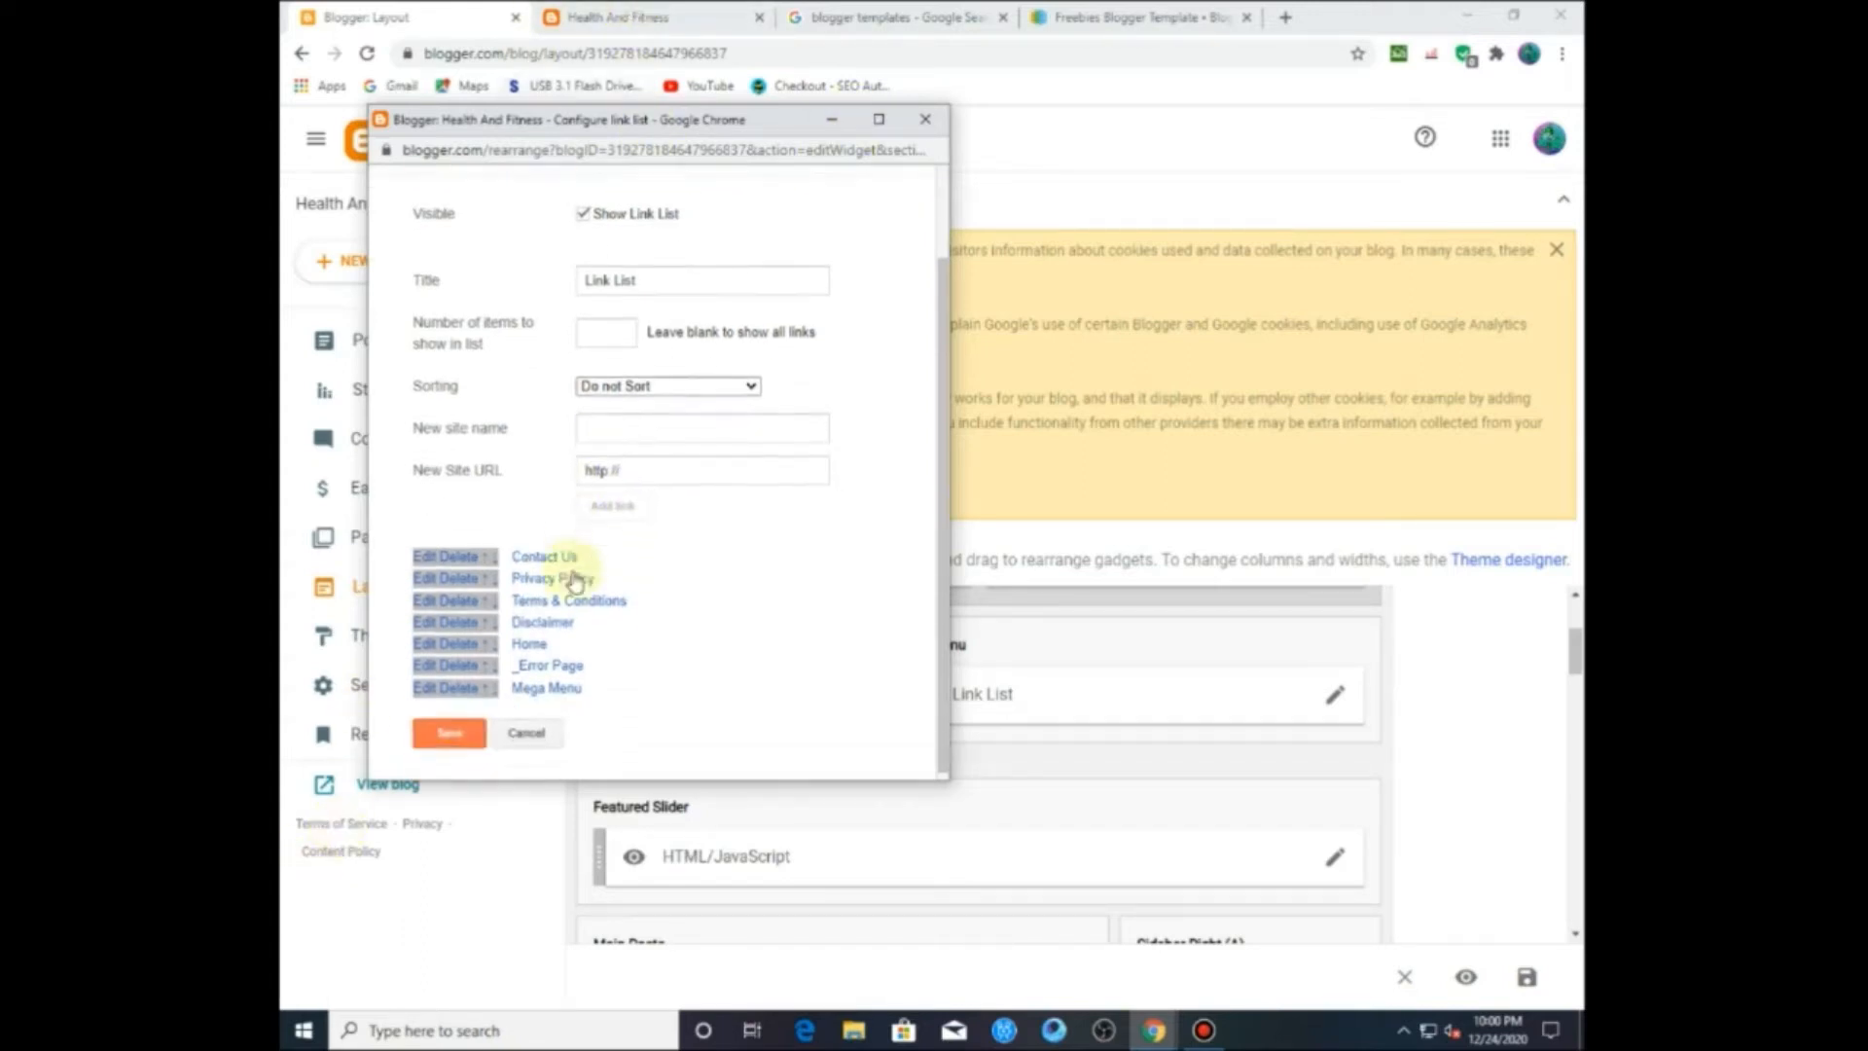
click(476, 733)
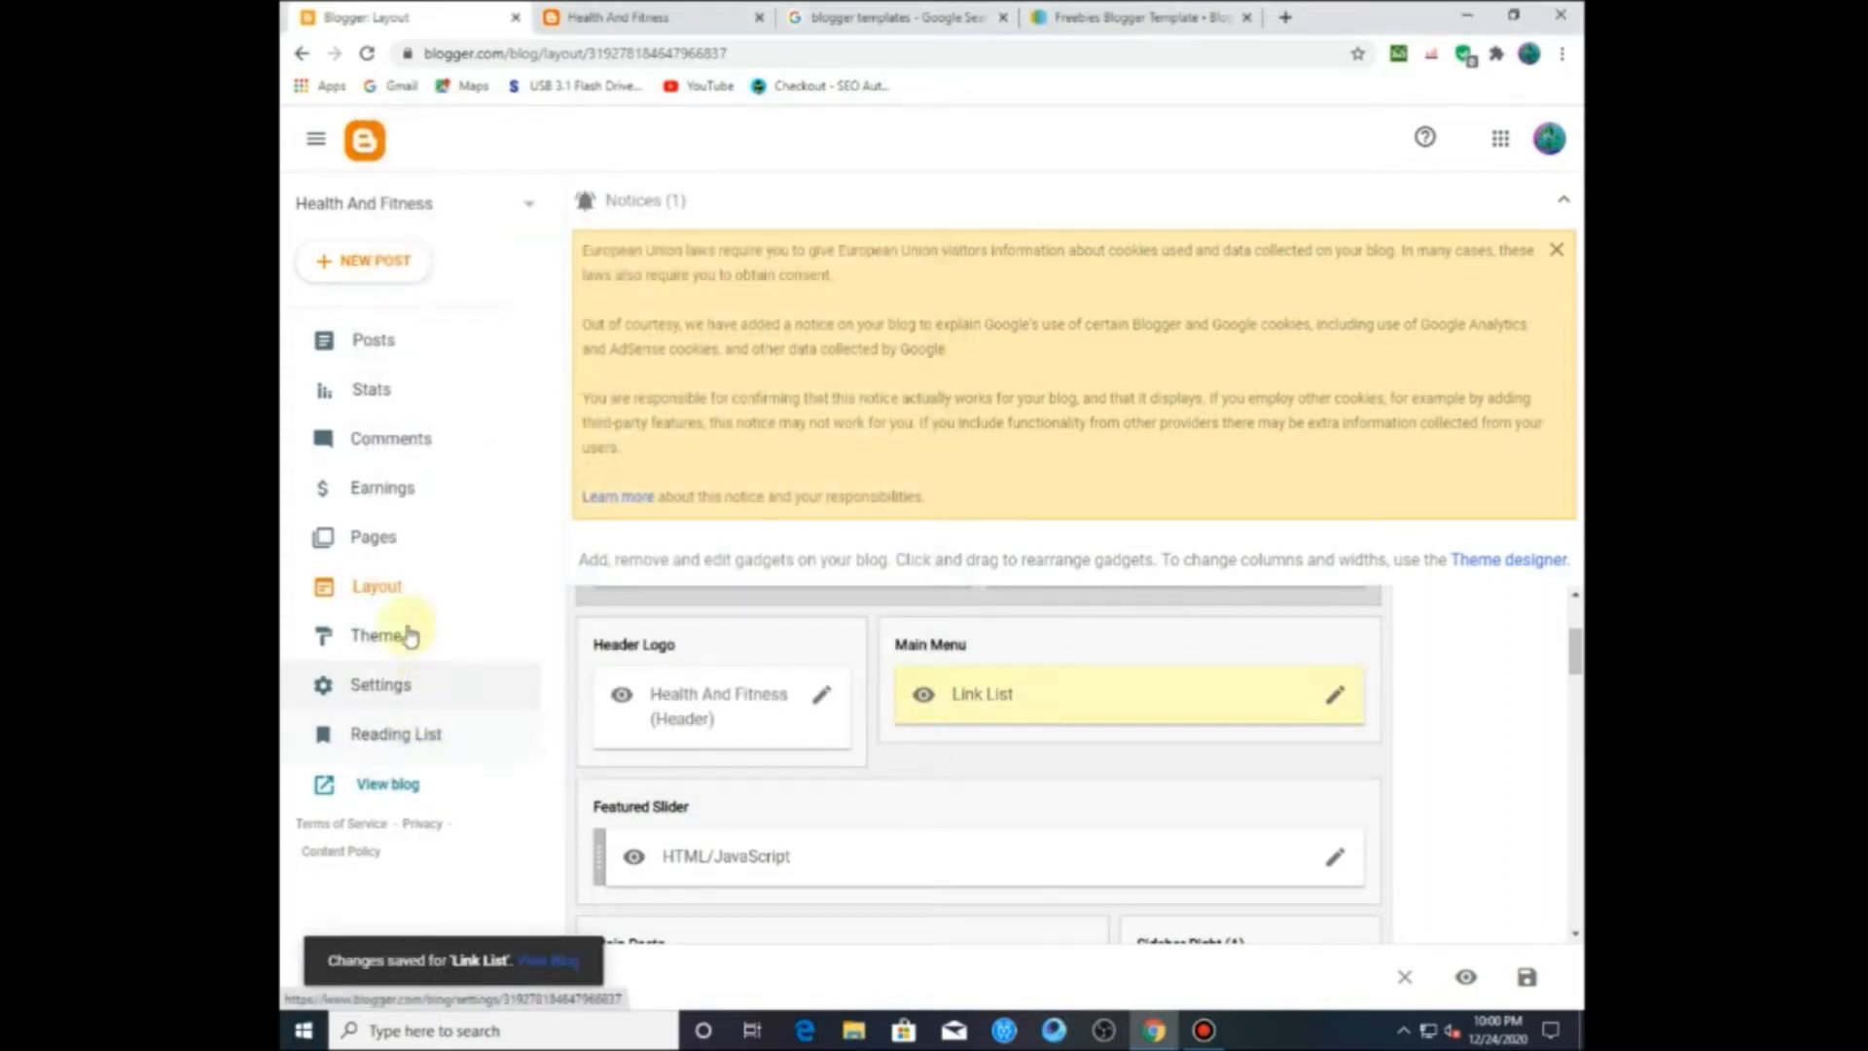
Step: Create a new page titled About Us and publish it
click(375, 550)
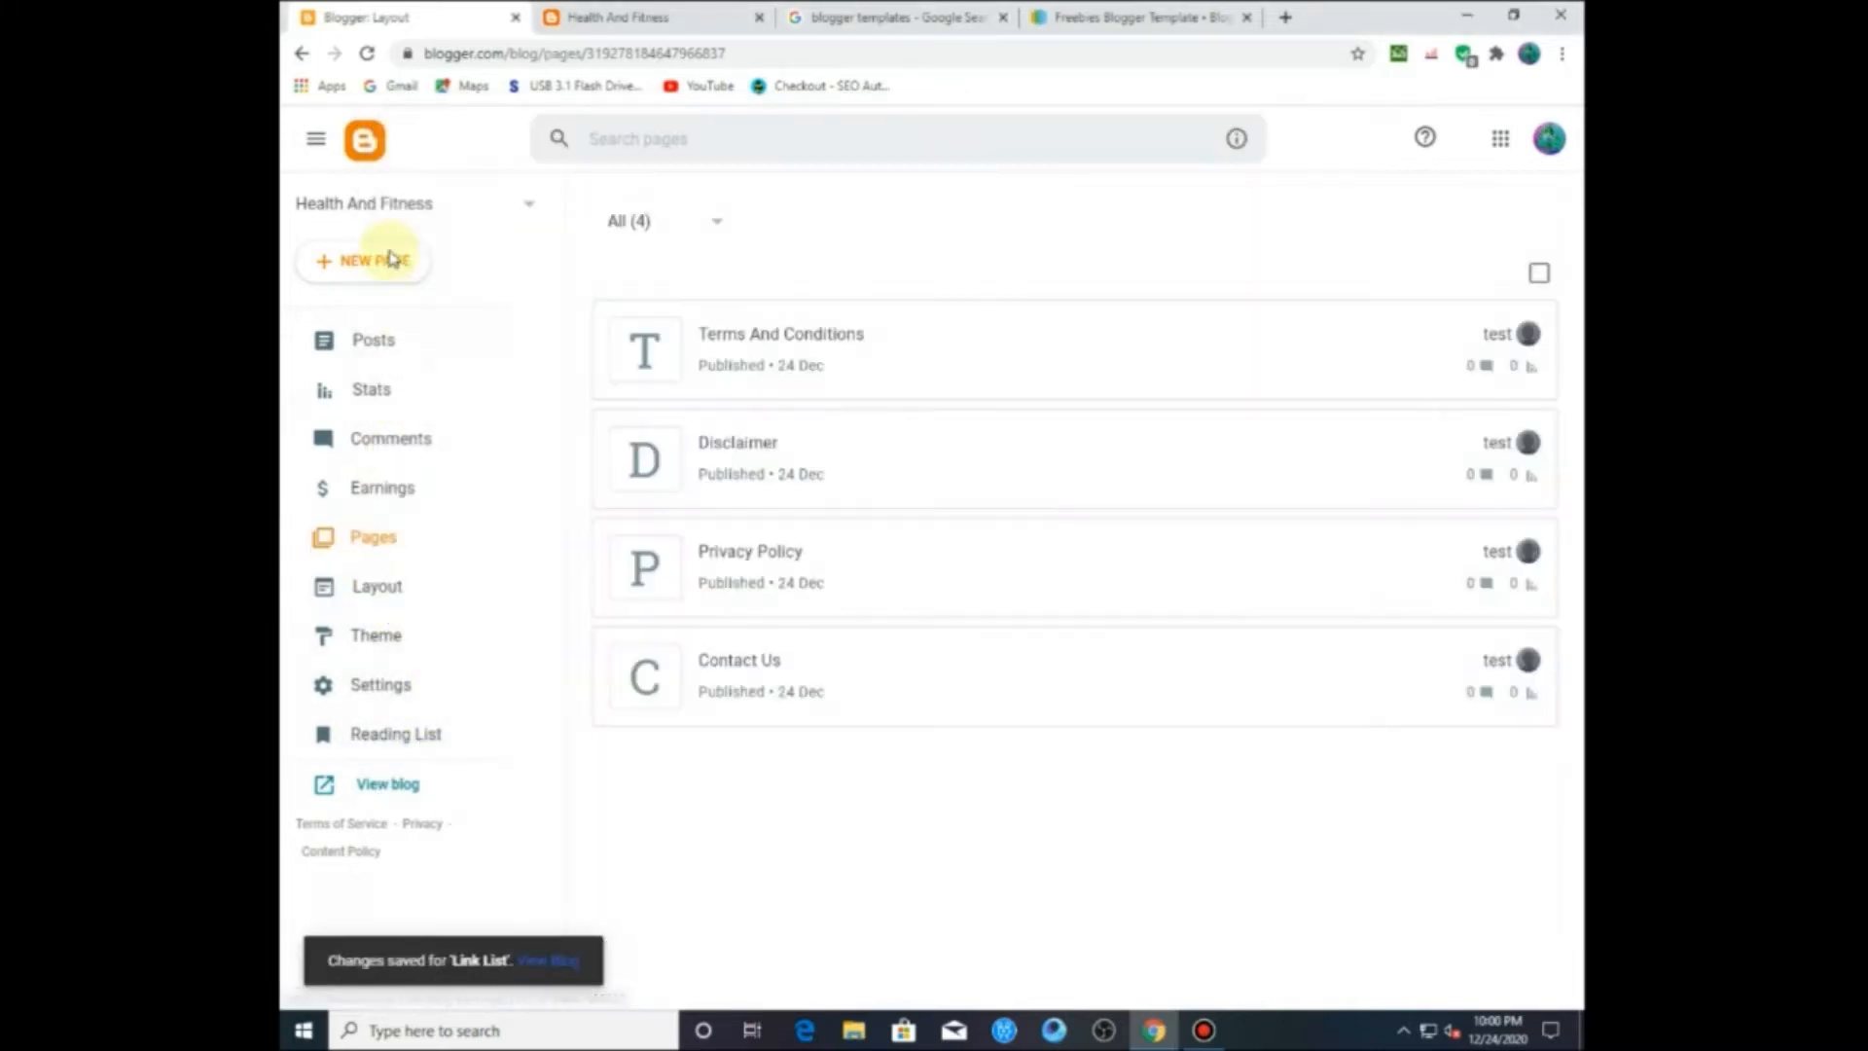
click(823, 495)
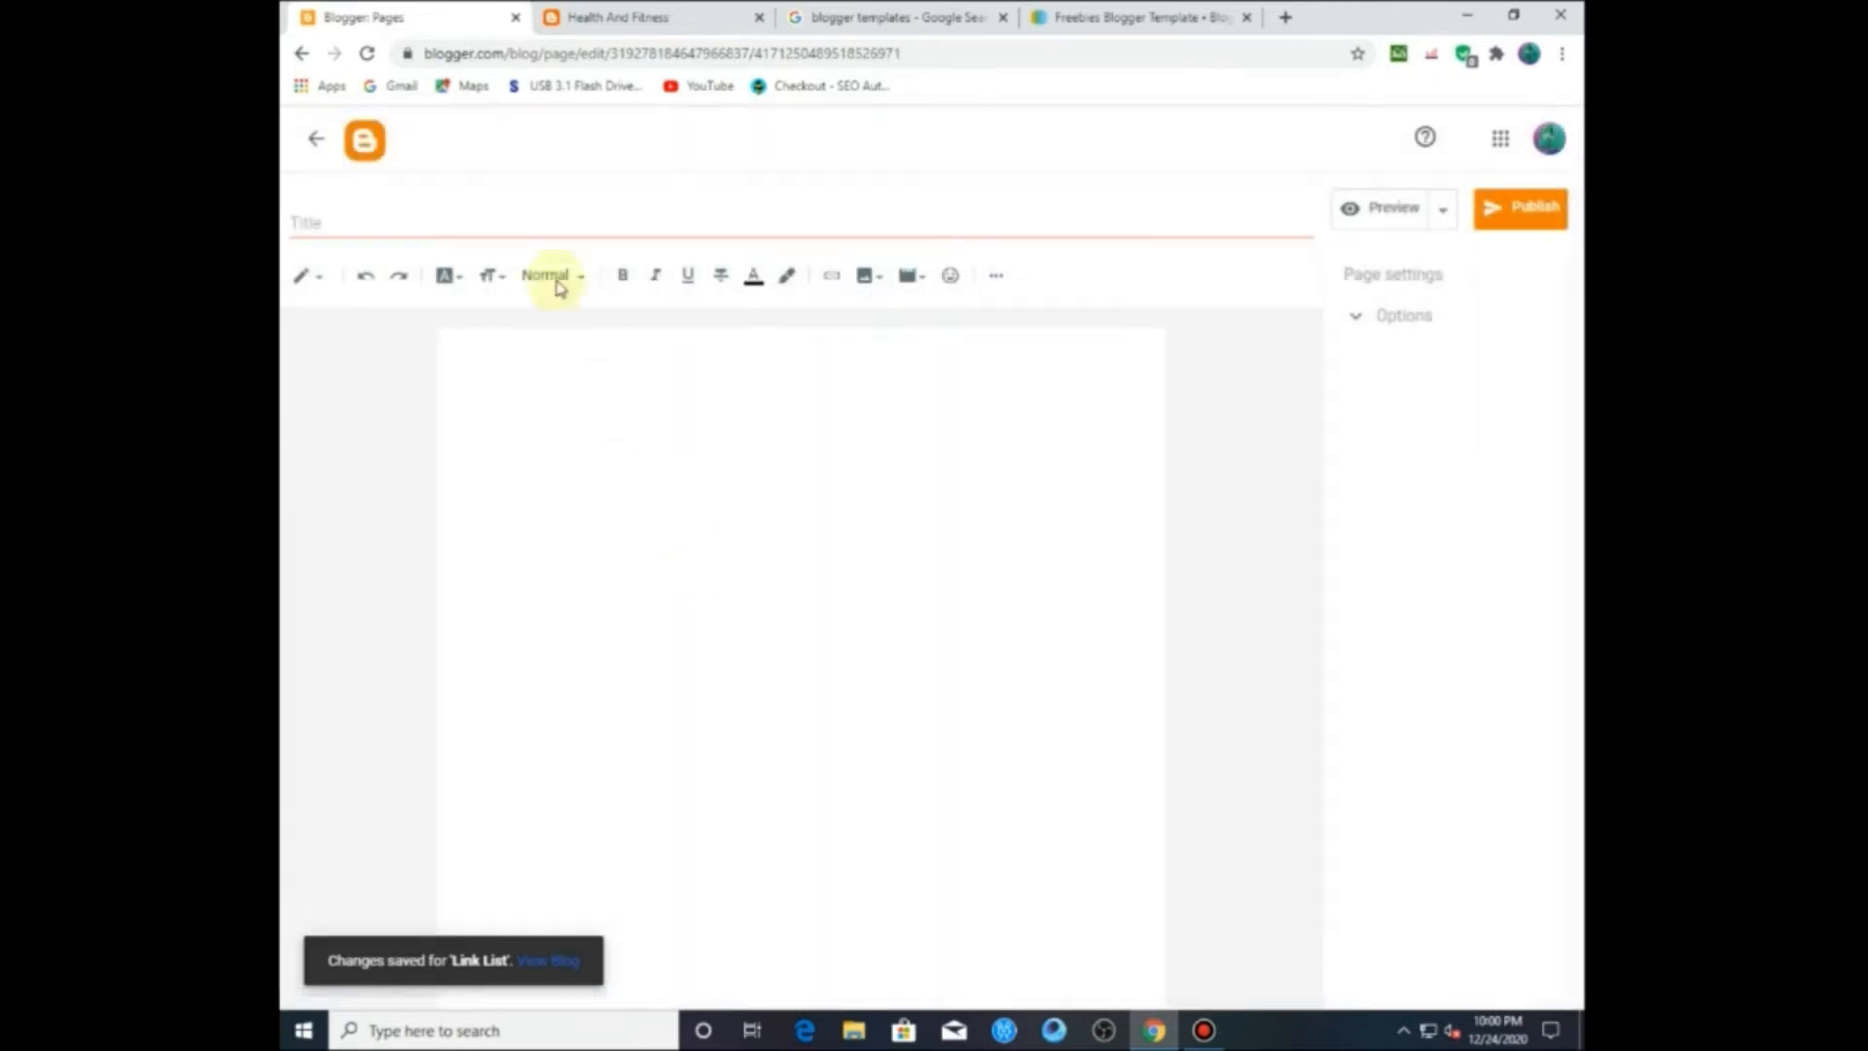
click(495, 222)
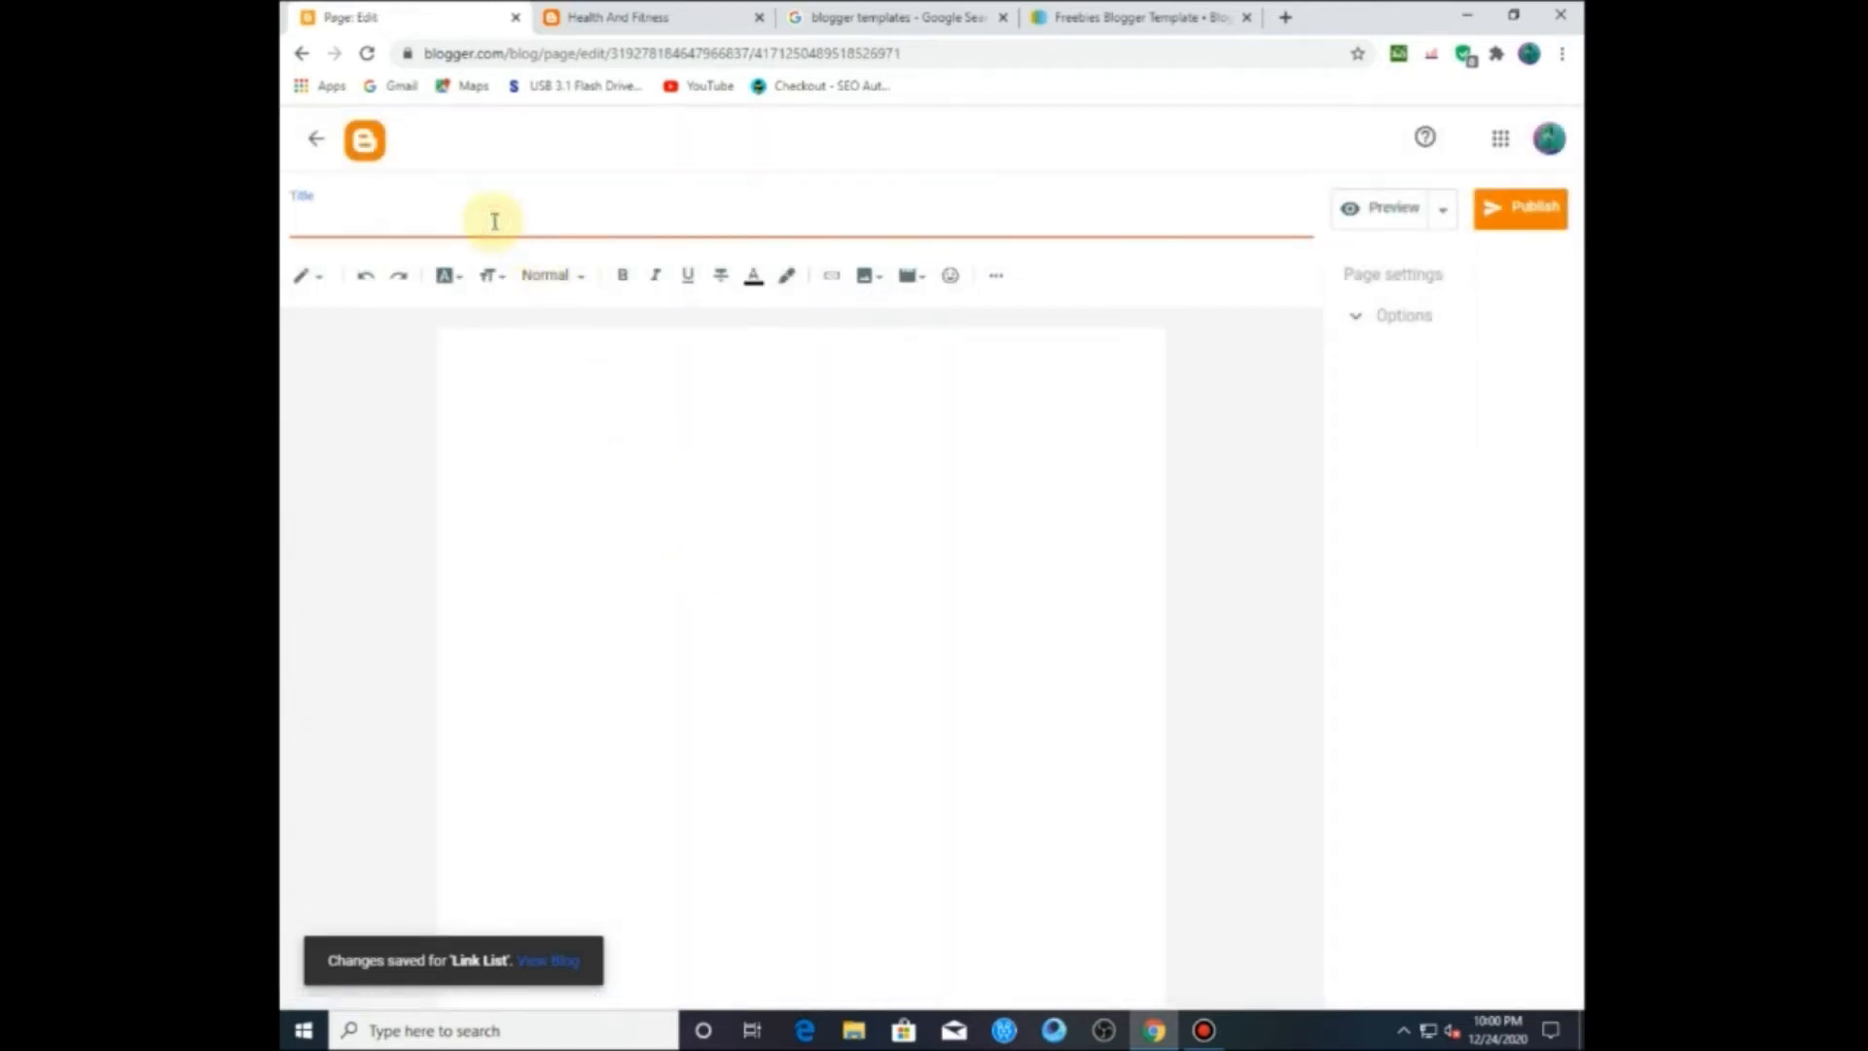
text(About Us)
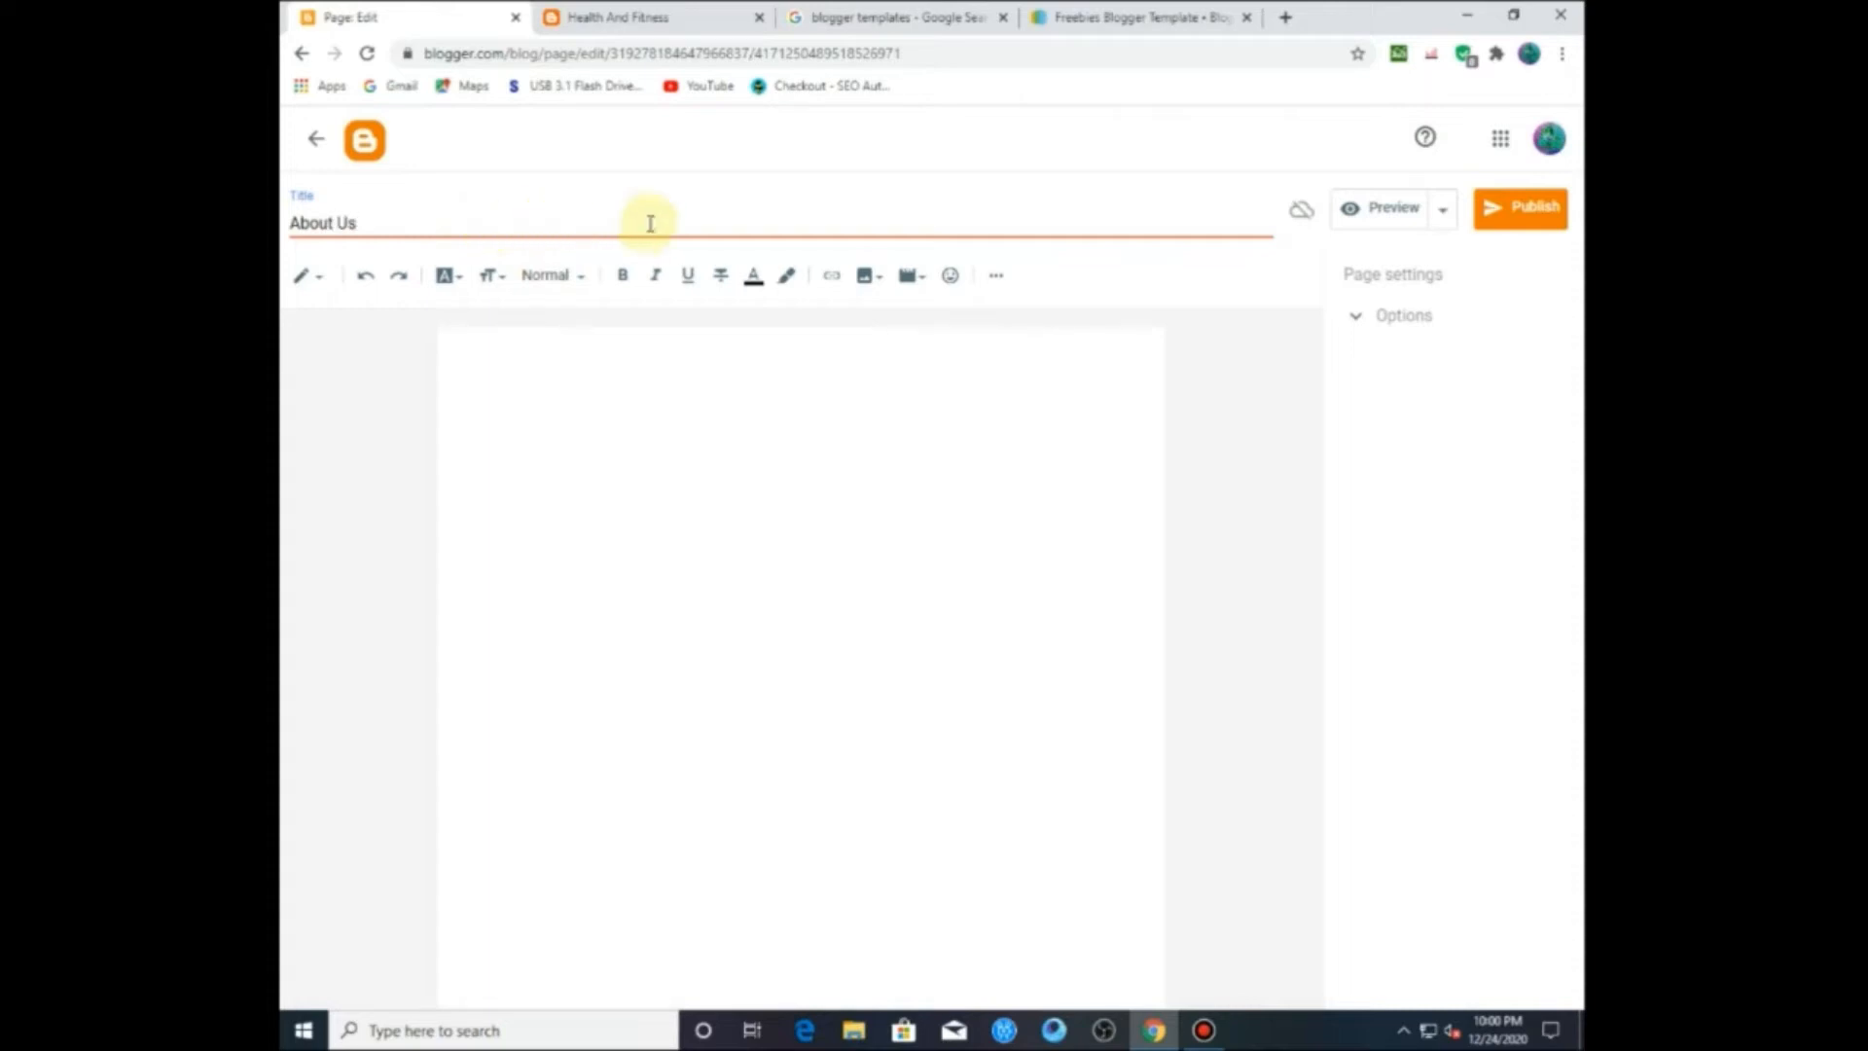
click(1530, 214)
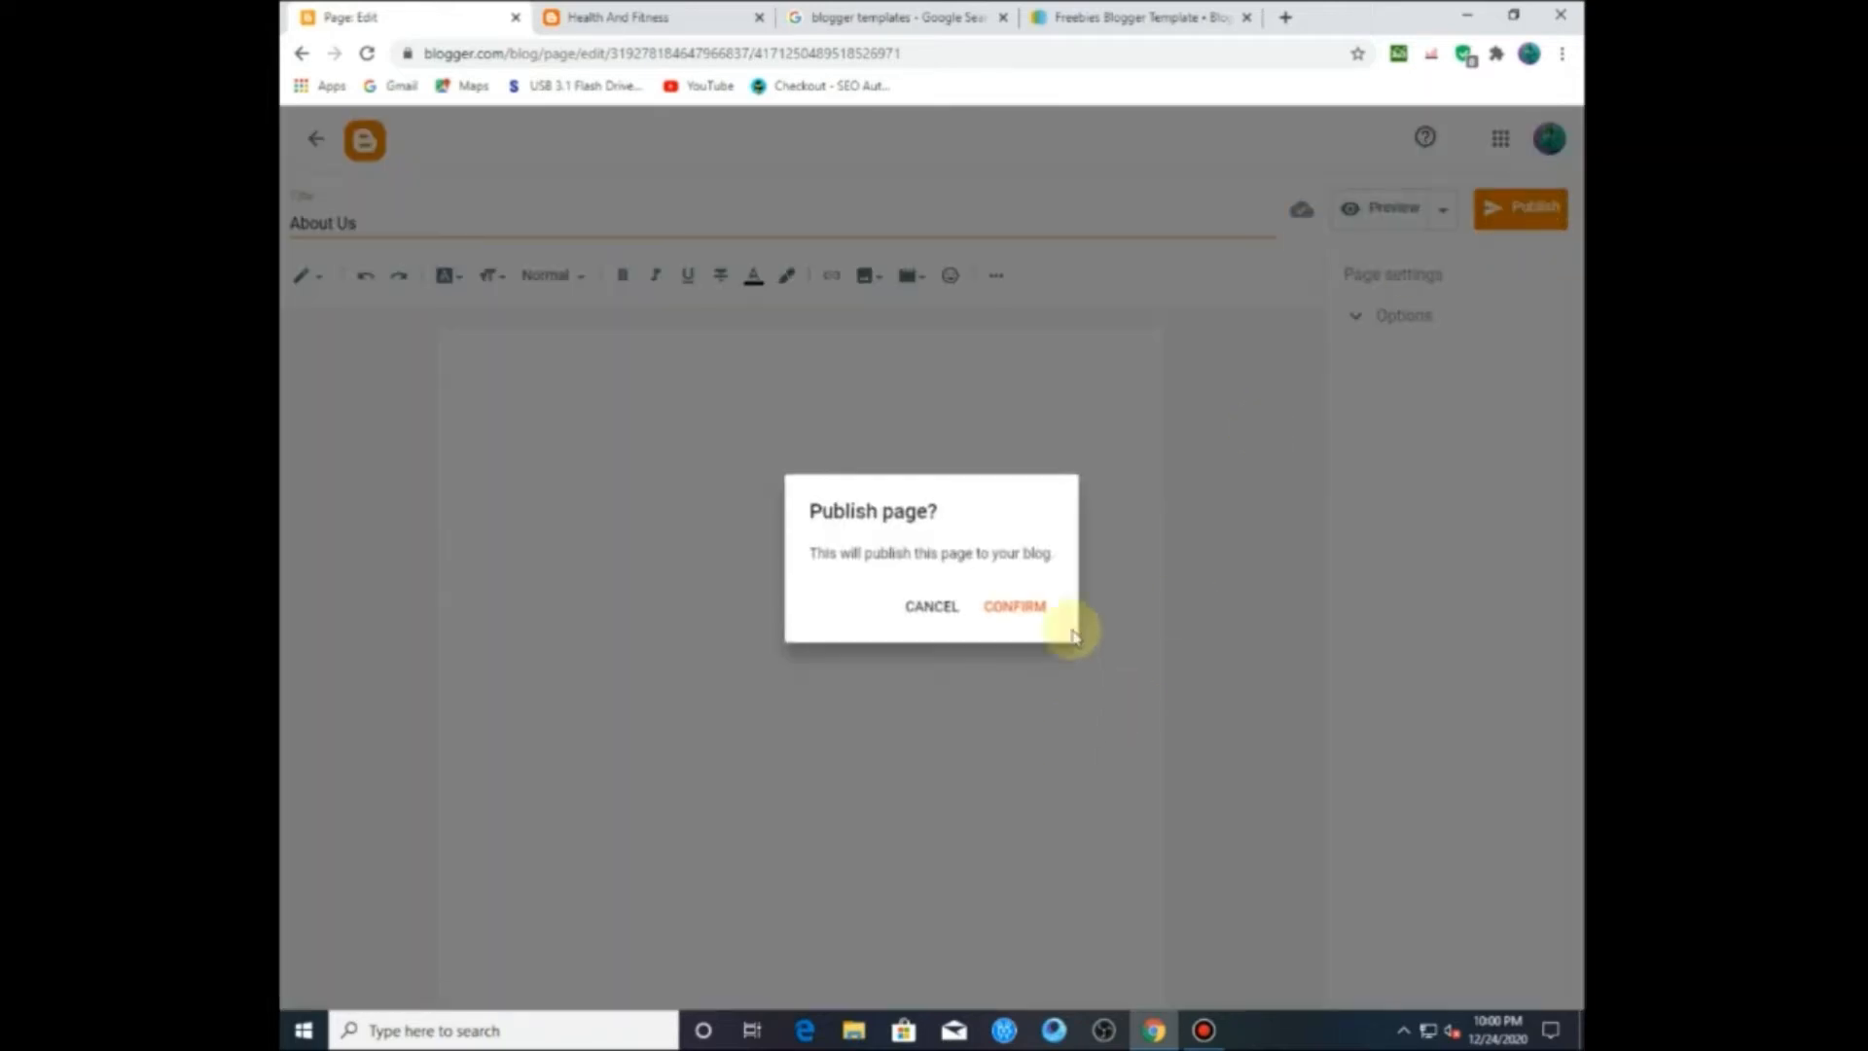
click(1020, 603)
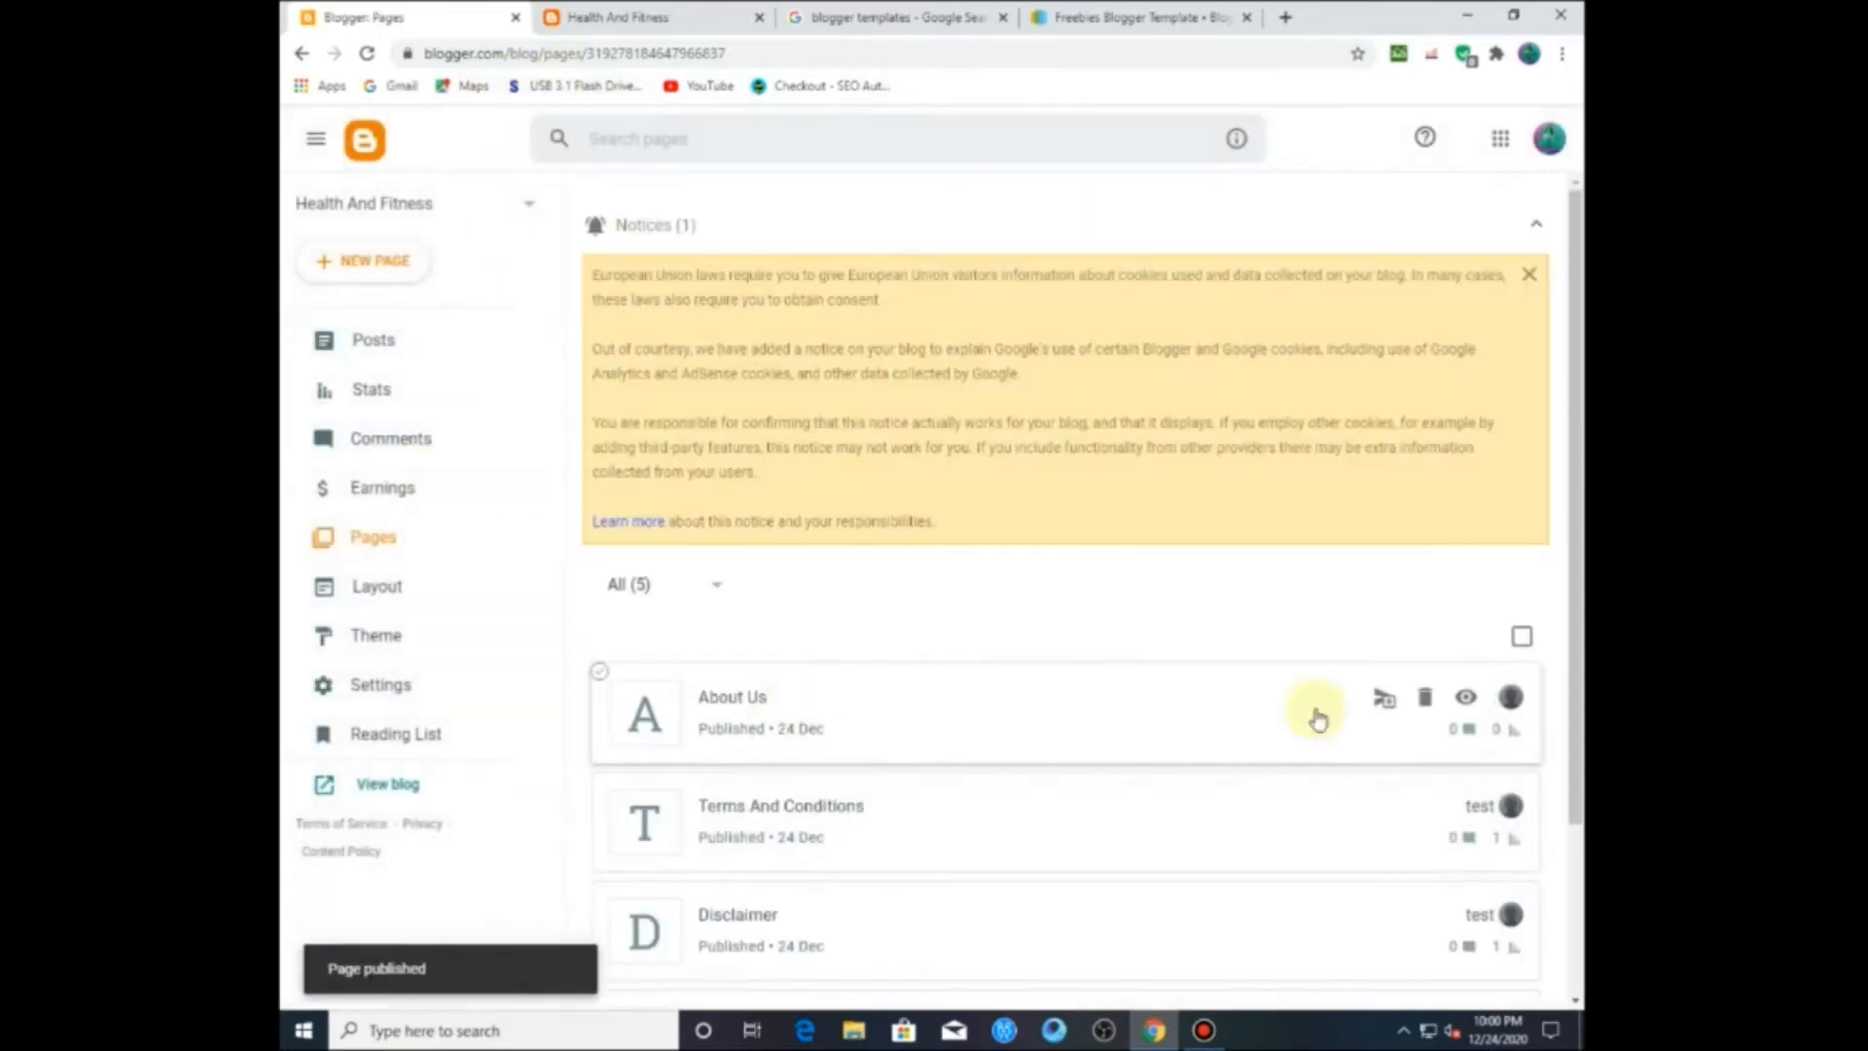
Step: Open the About Us page in a new tab, copy its URL, and return to Pages
right_click(1464, 699)
click(1367, 717)
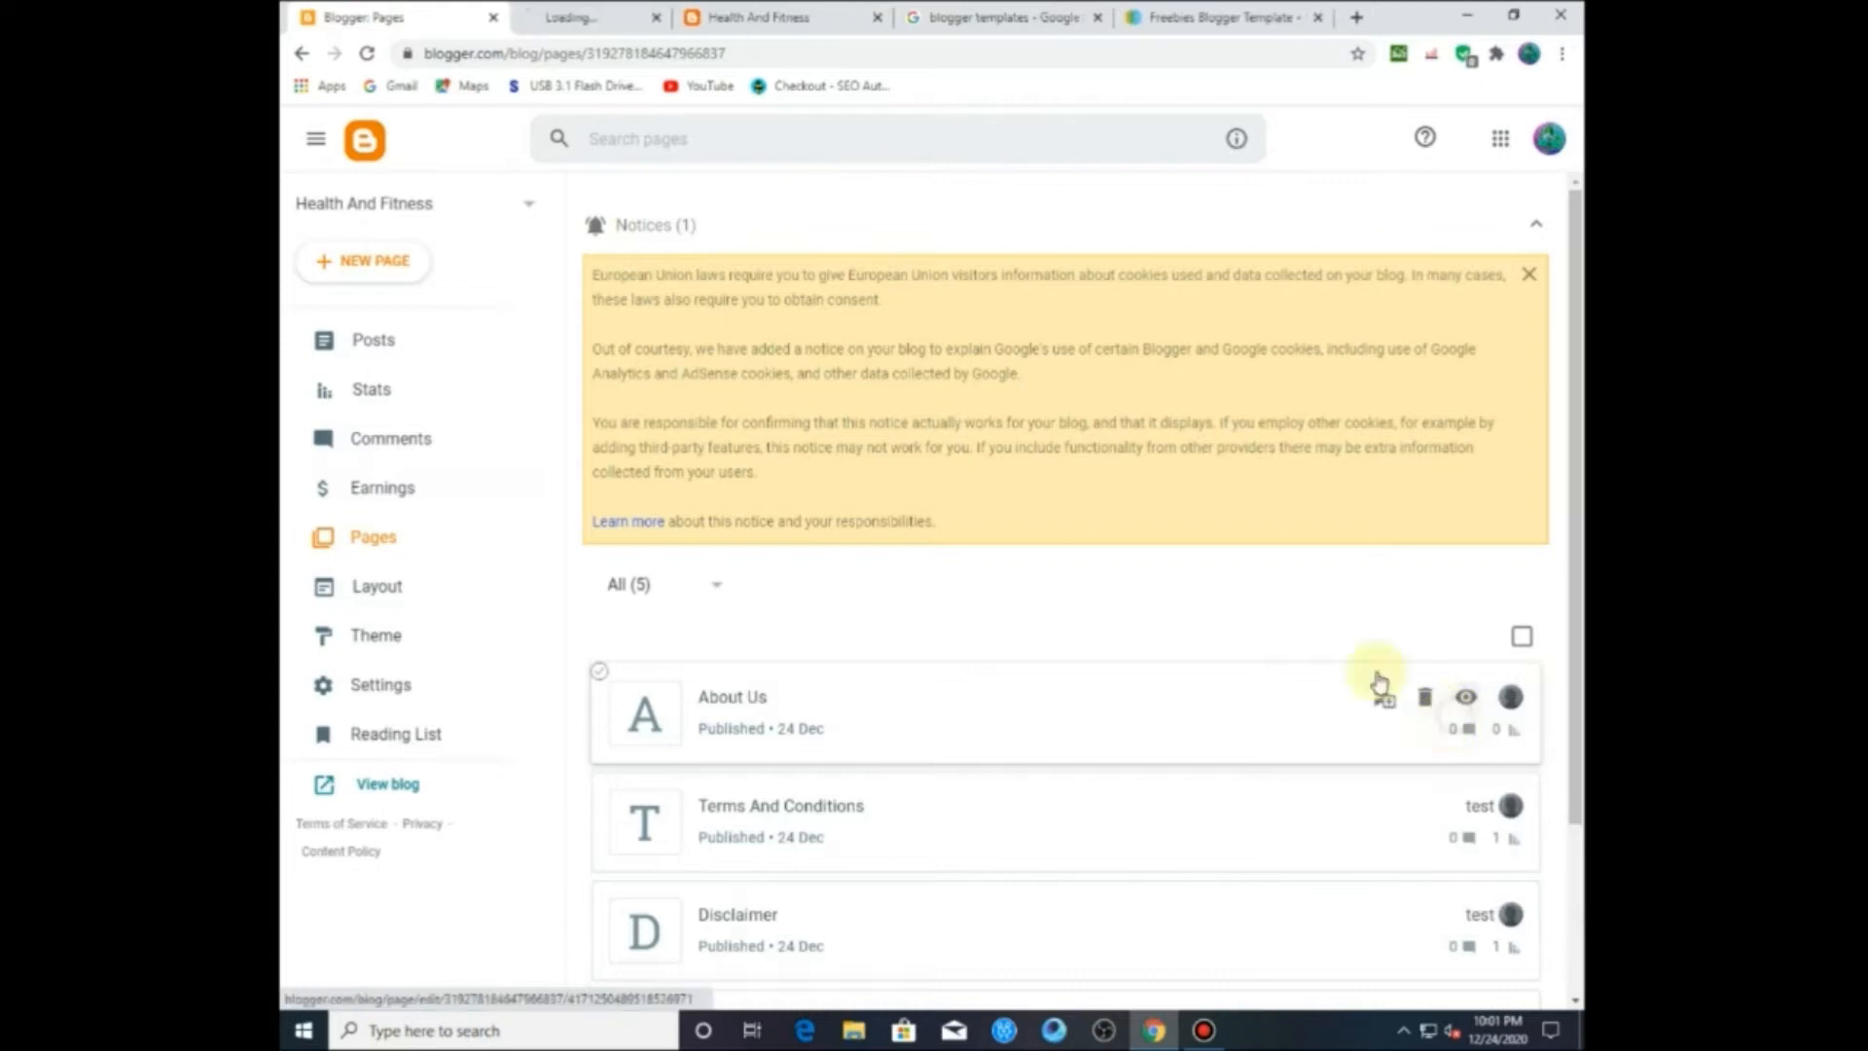
click(598, 18)
click(604, 50)
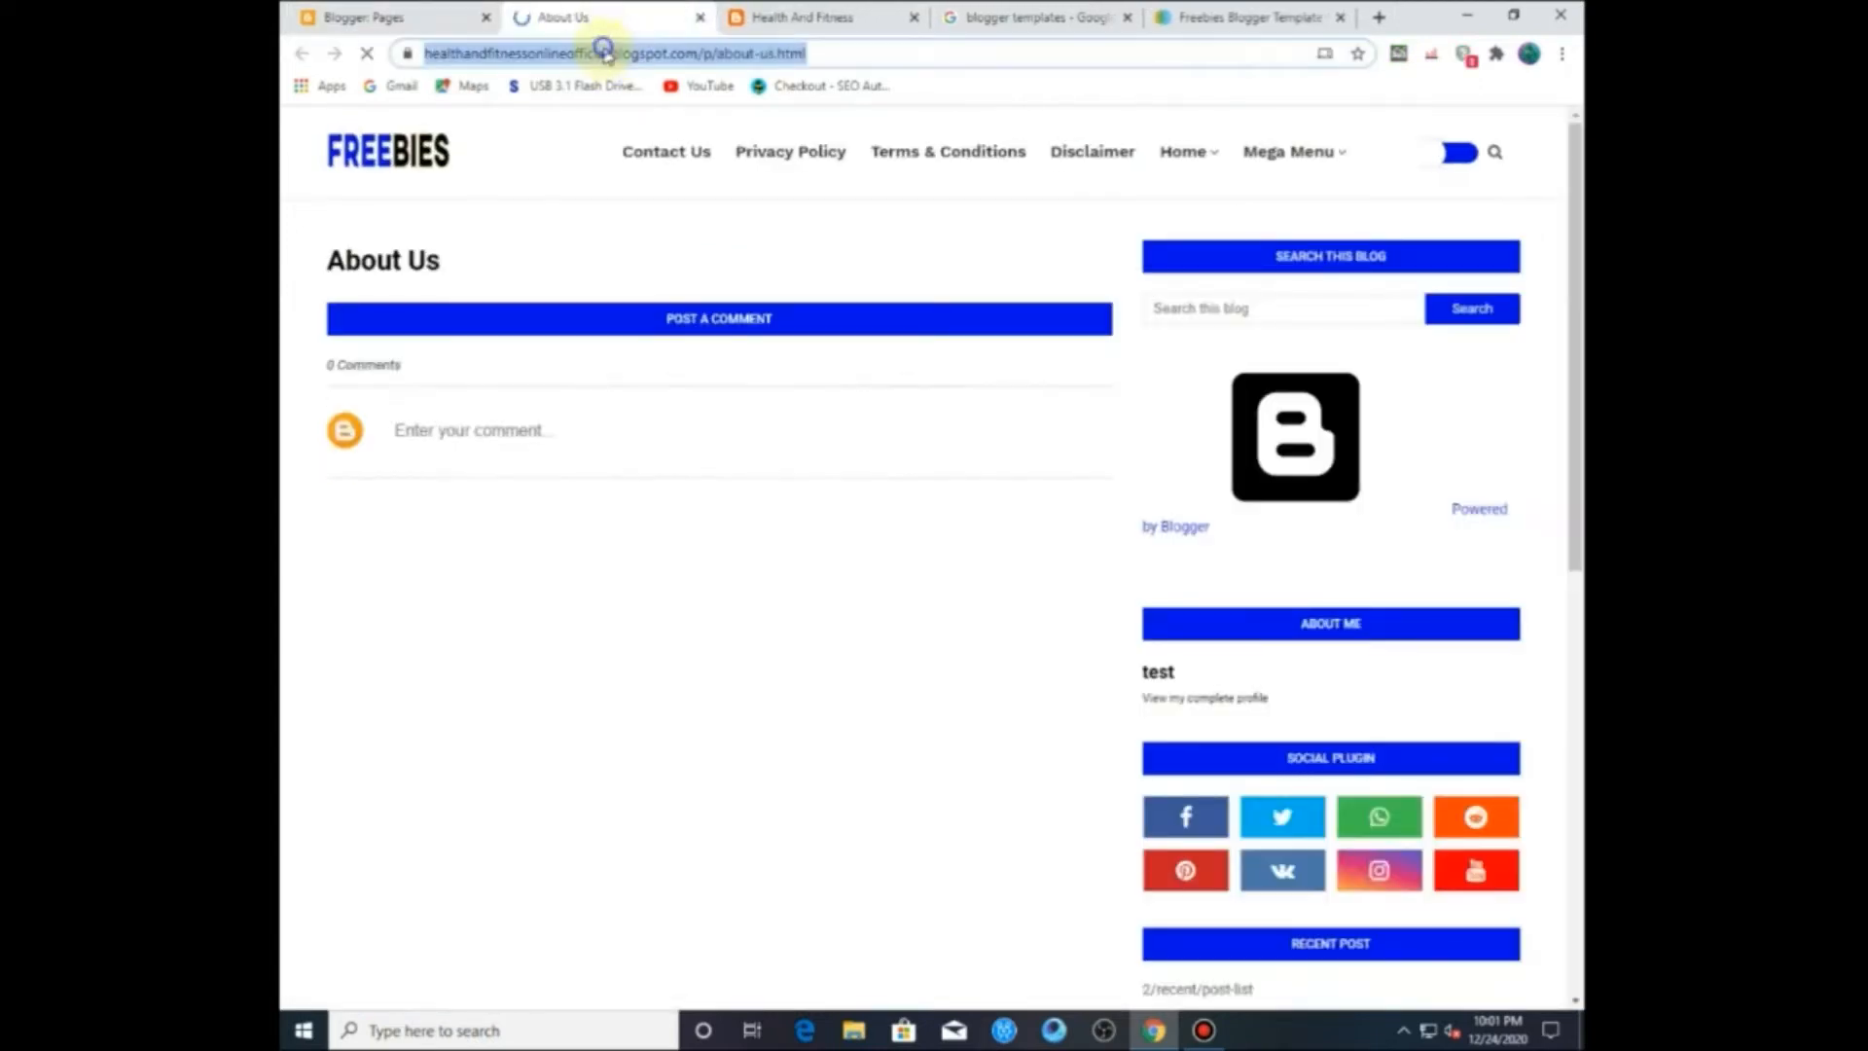
right_click(604, 50)
click(646, 188)
click(387, 14)
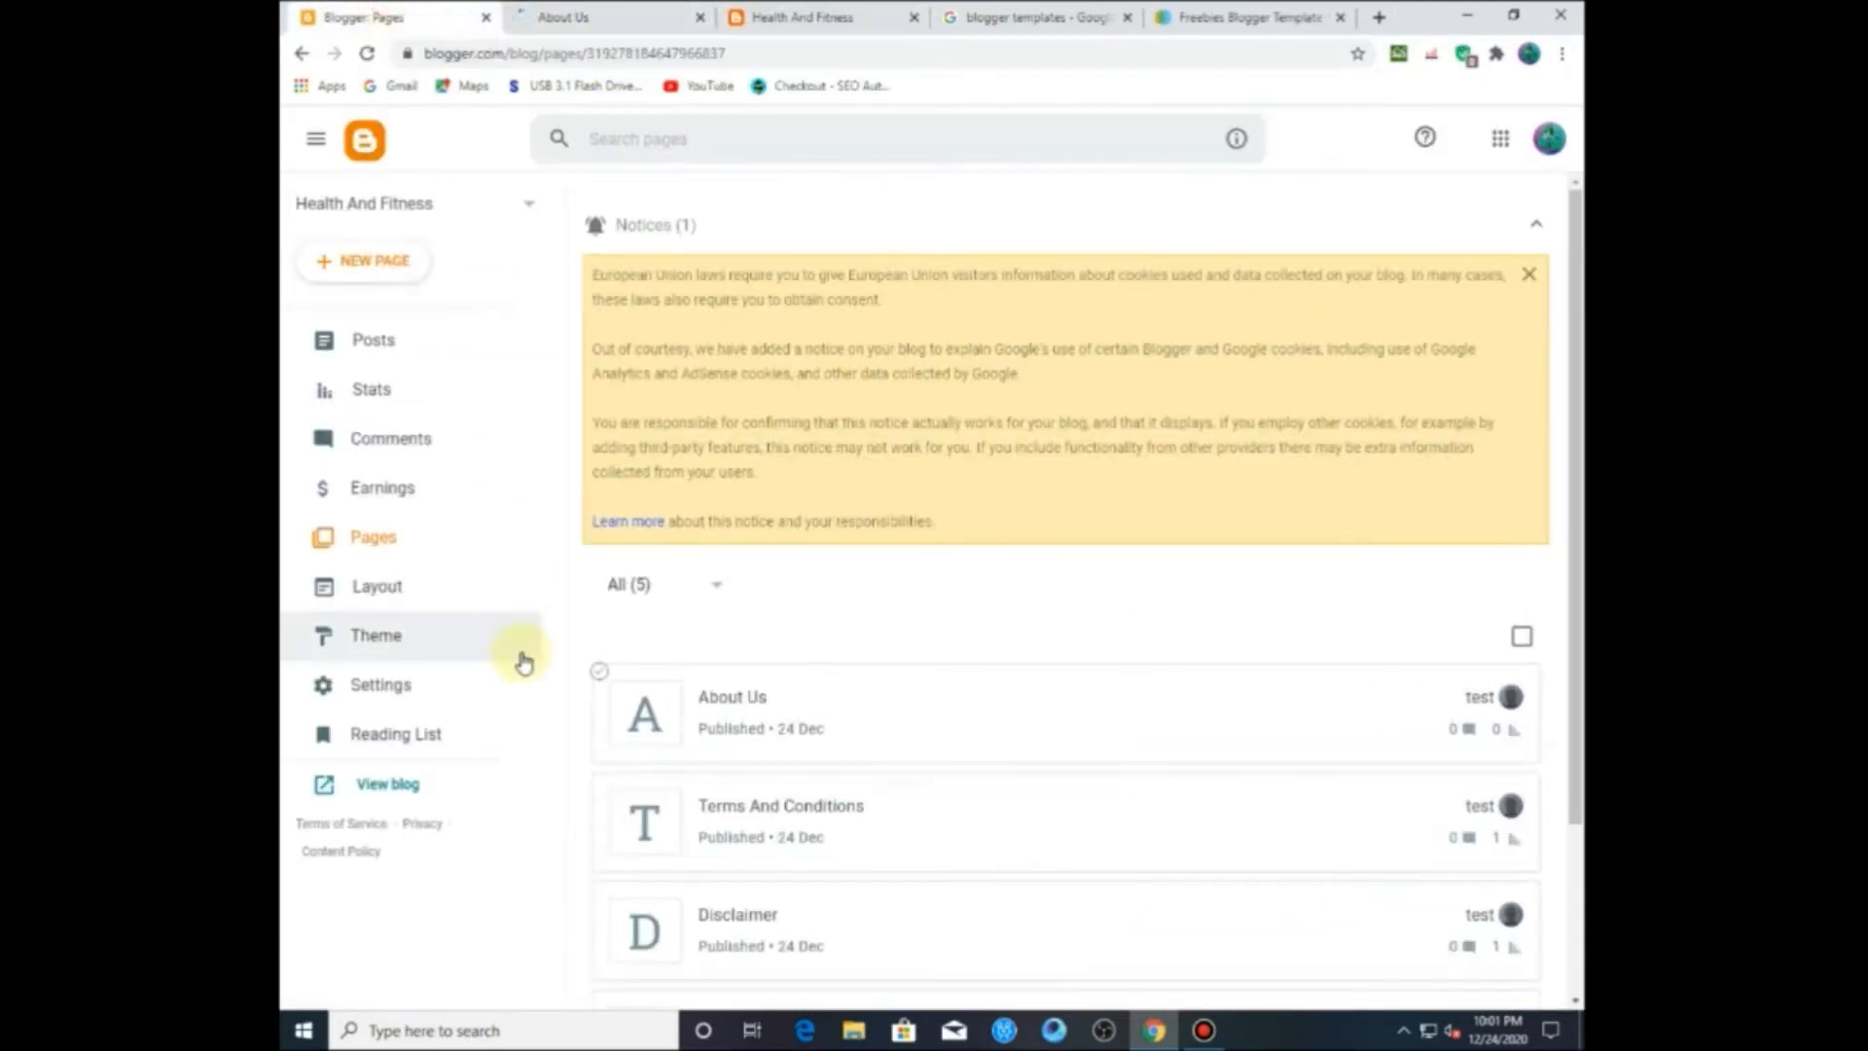
Step: In Layout, open the Main Menu link list and enter About Us as a new link name
click(422, 587)
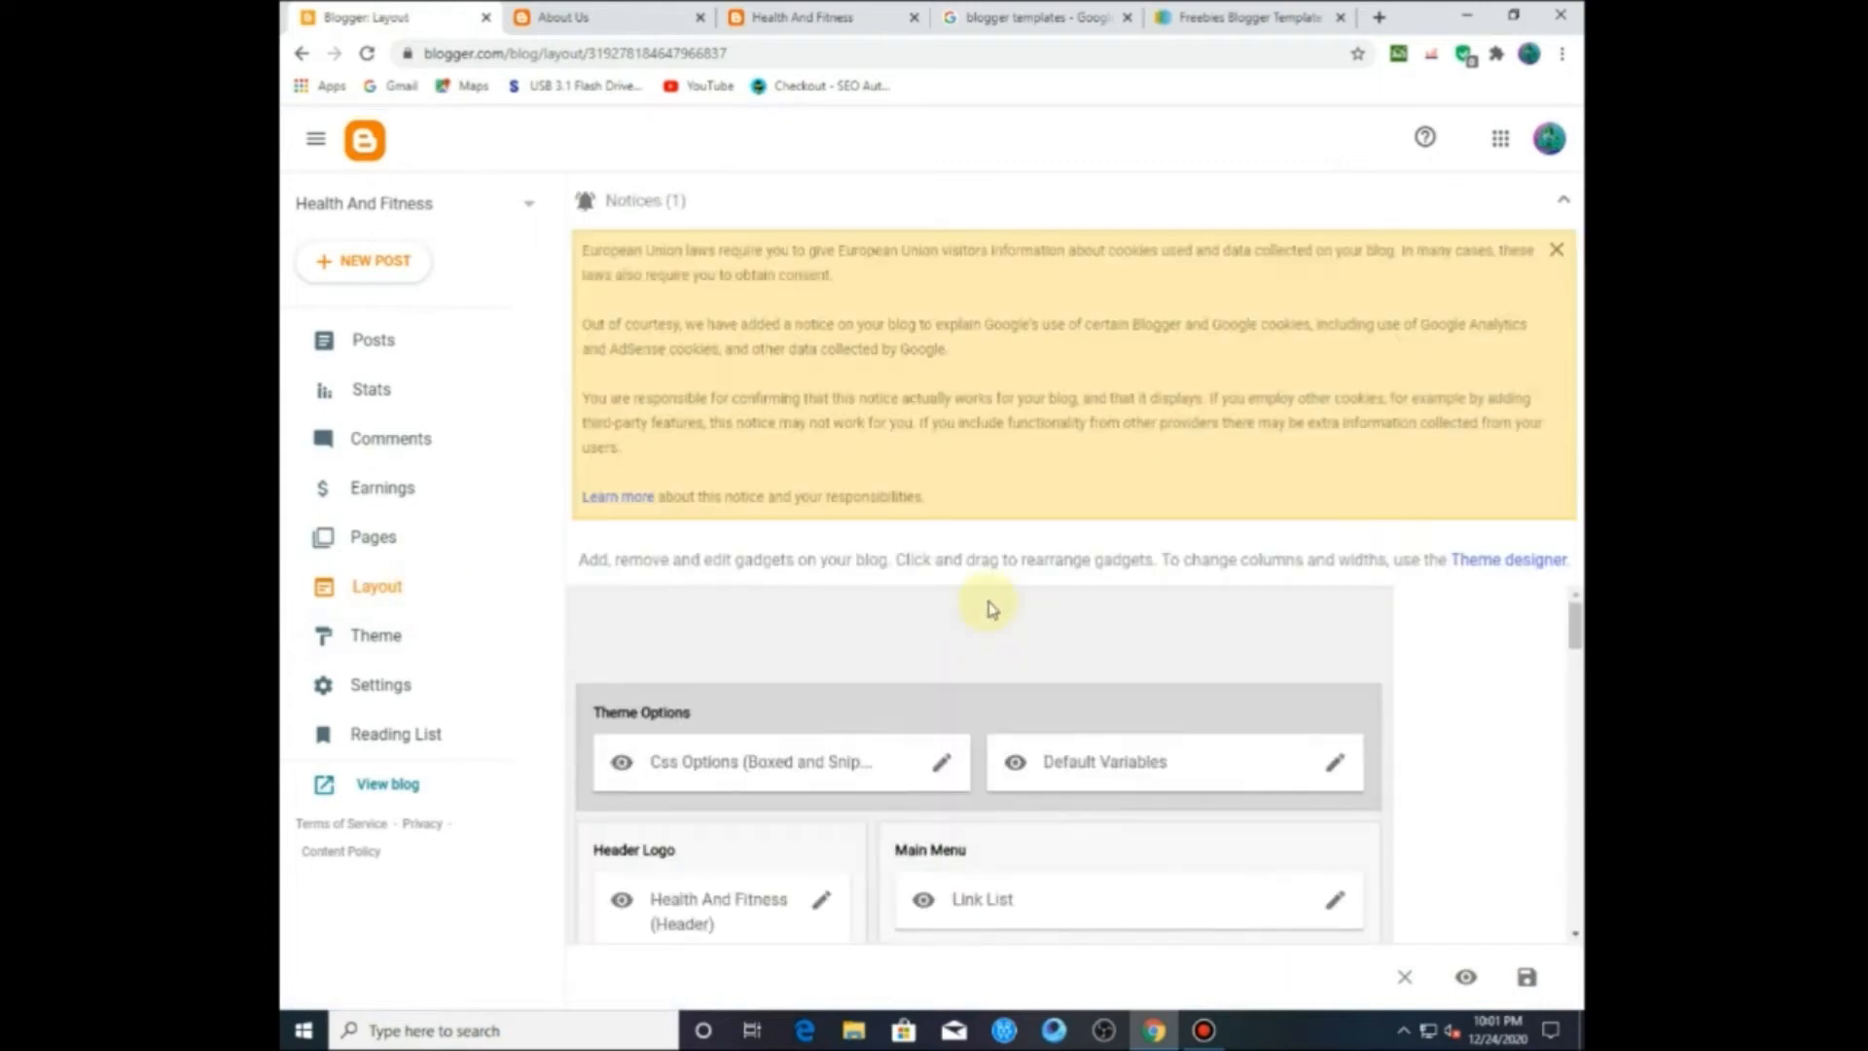
scroll(1034, 664, down, 5)
scroll(1055, 647, up, 3)
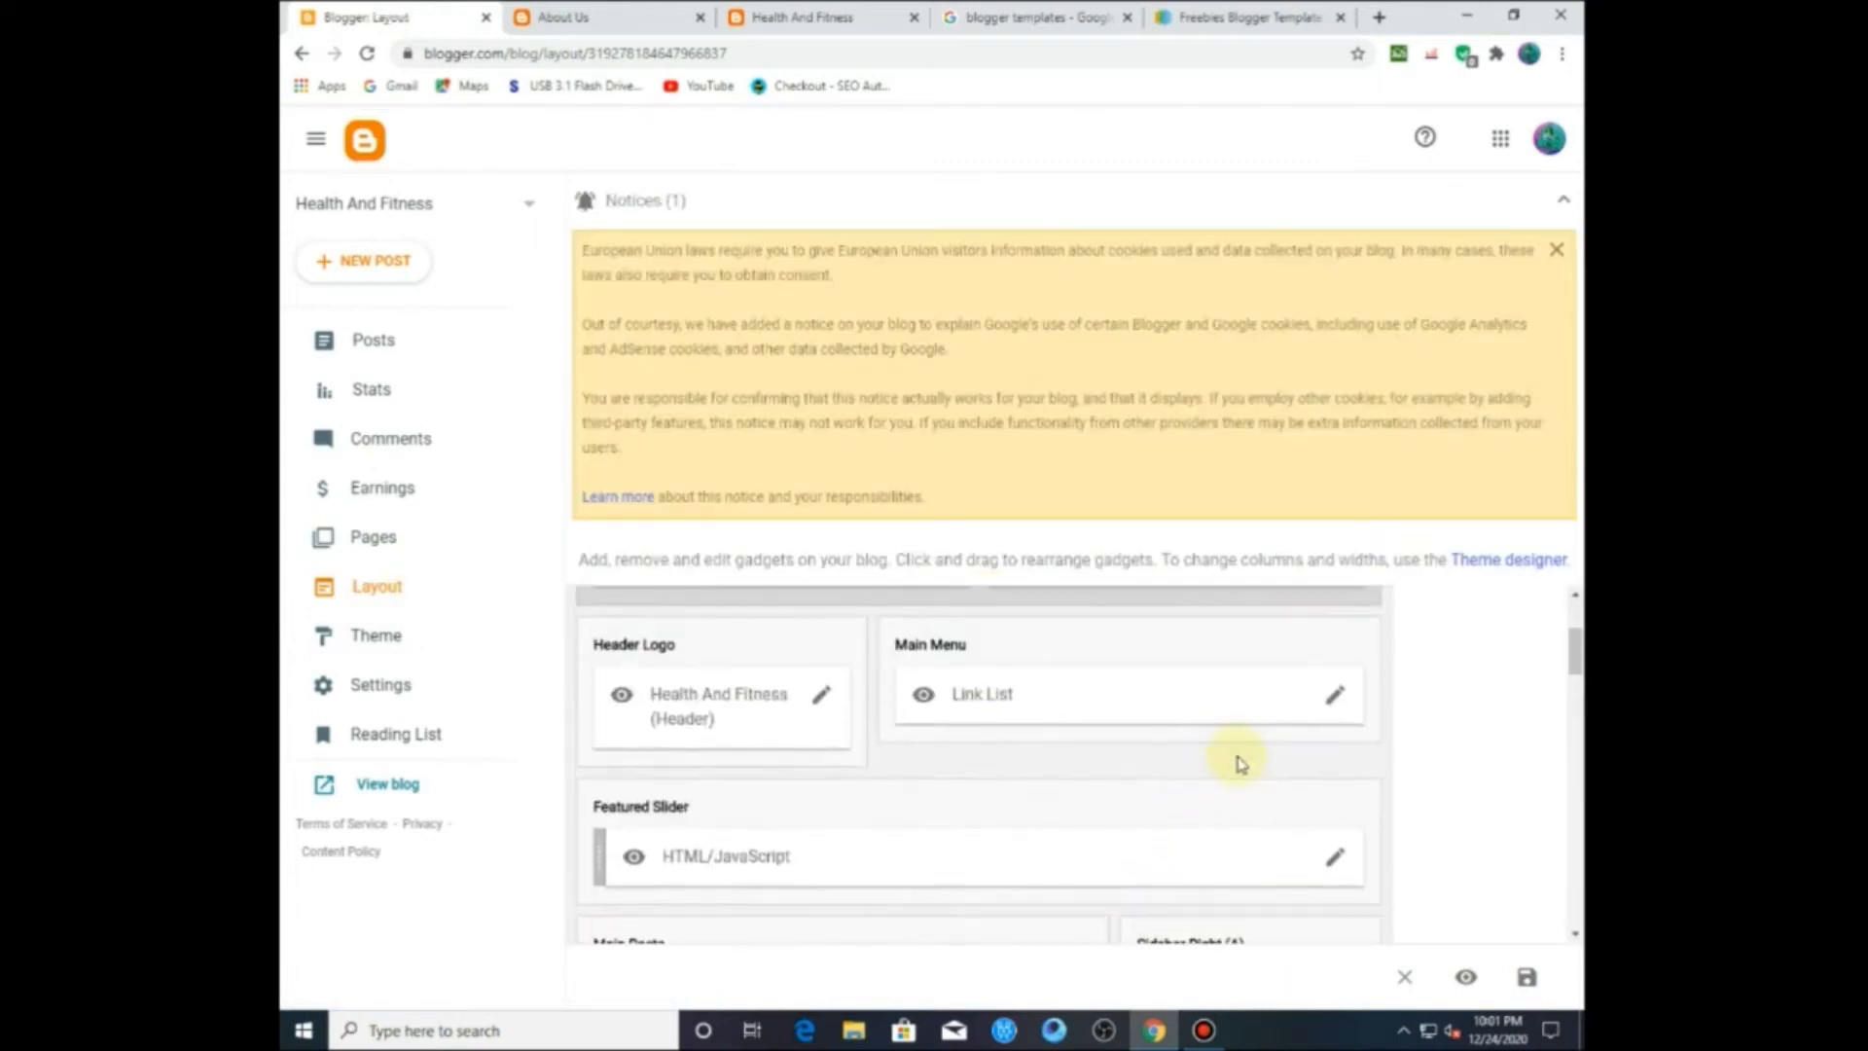
click(1337, 697)
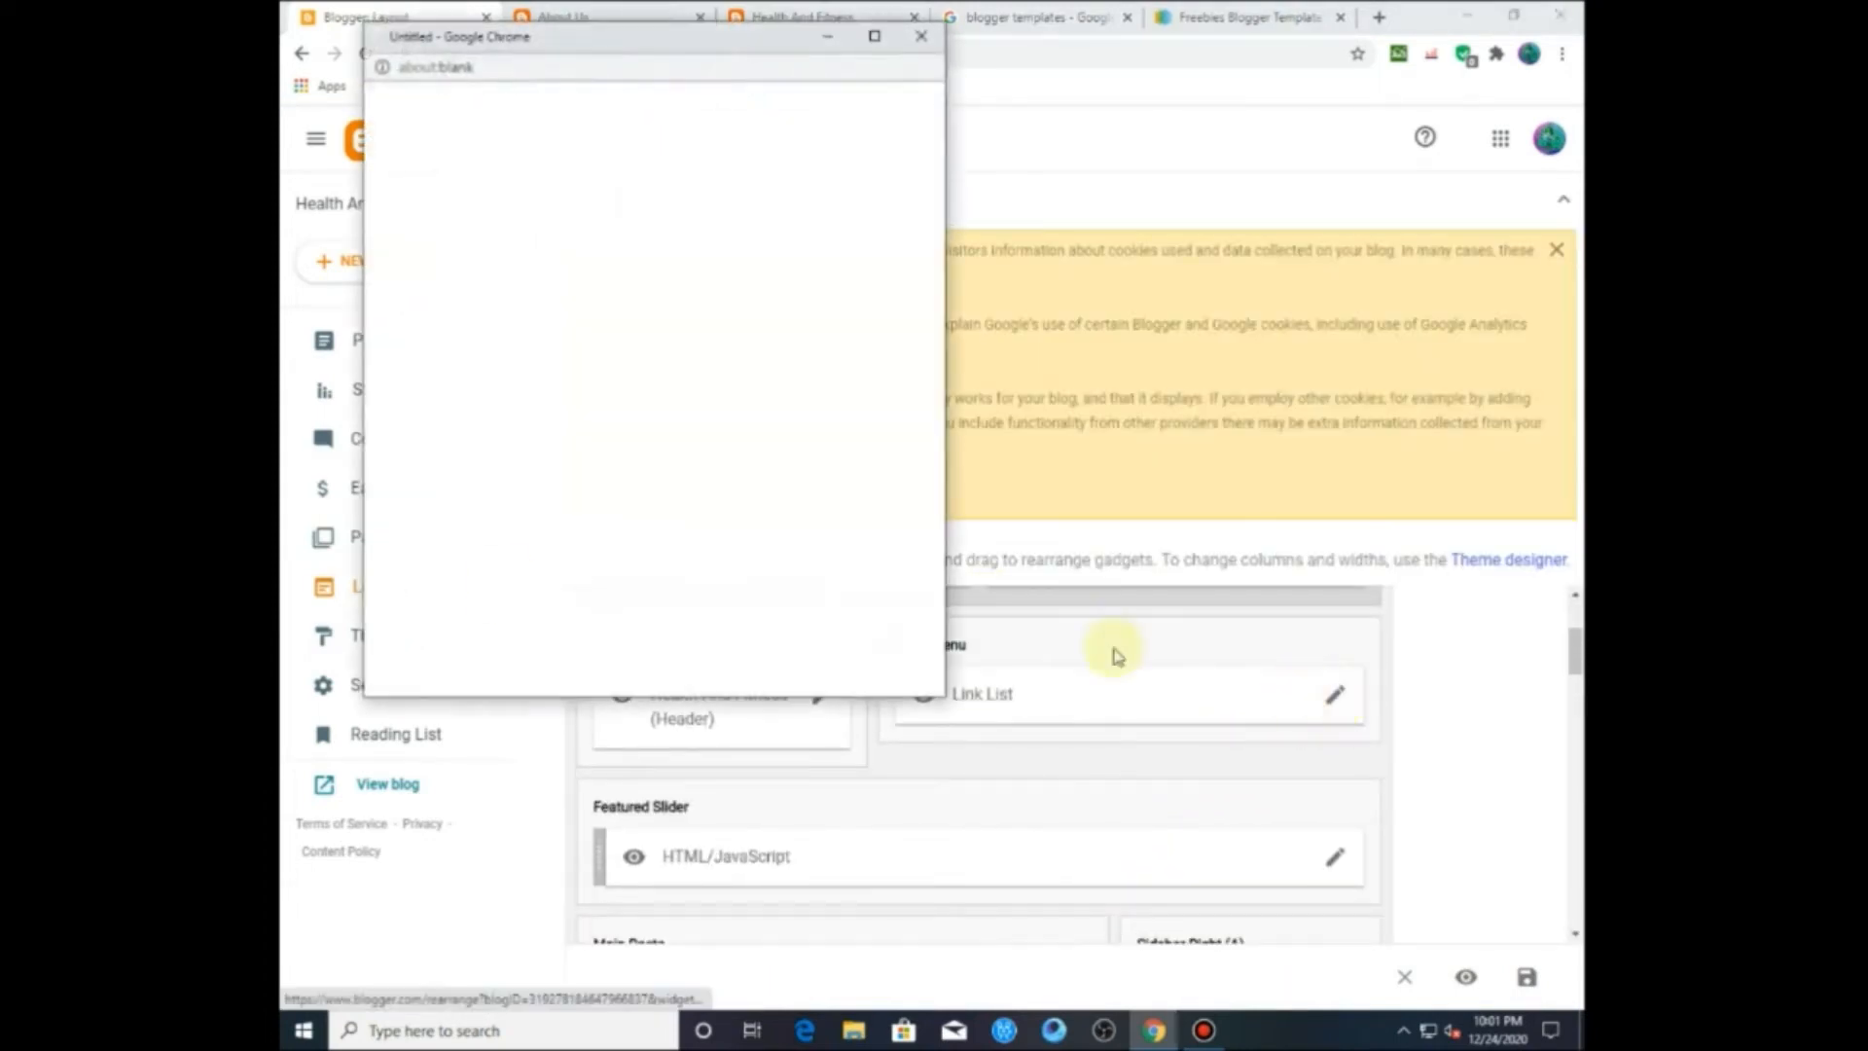
click(660, 461)
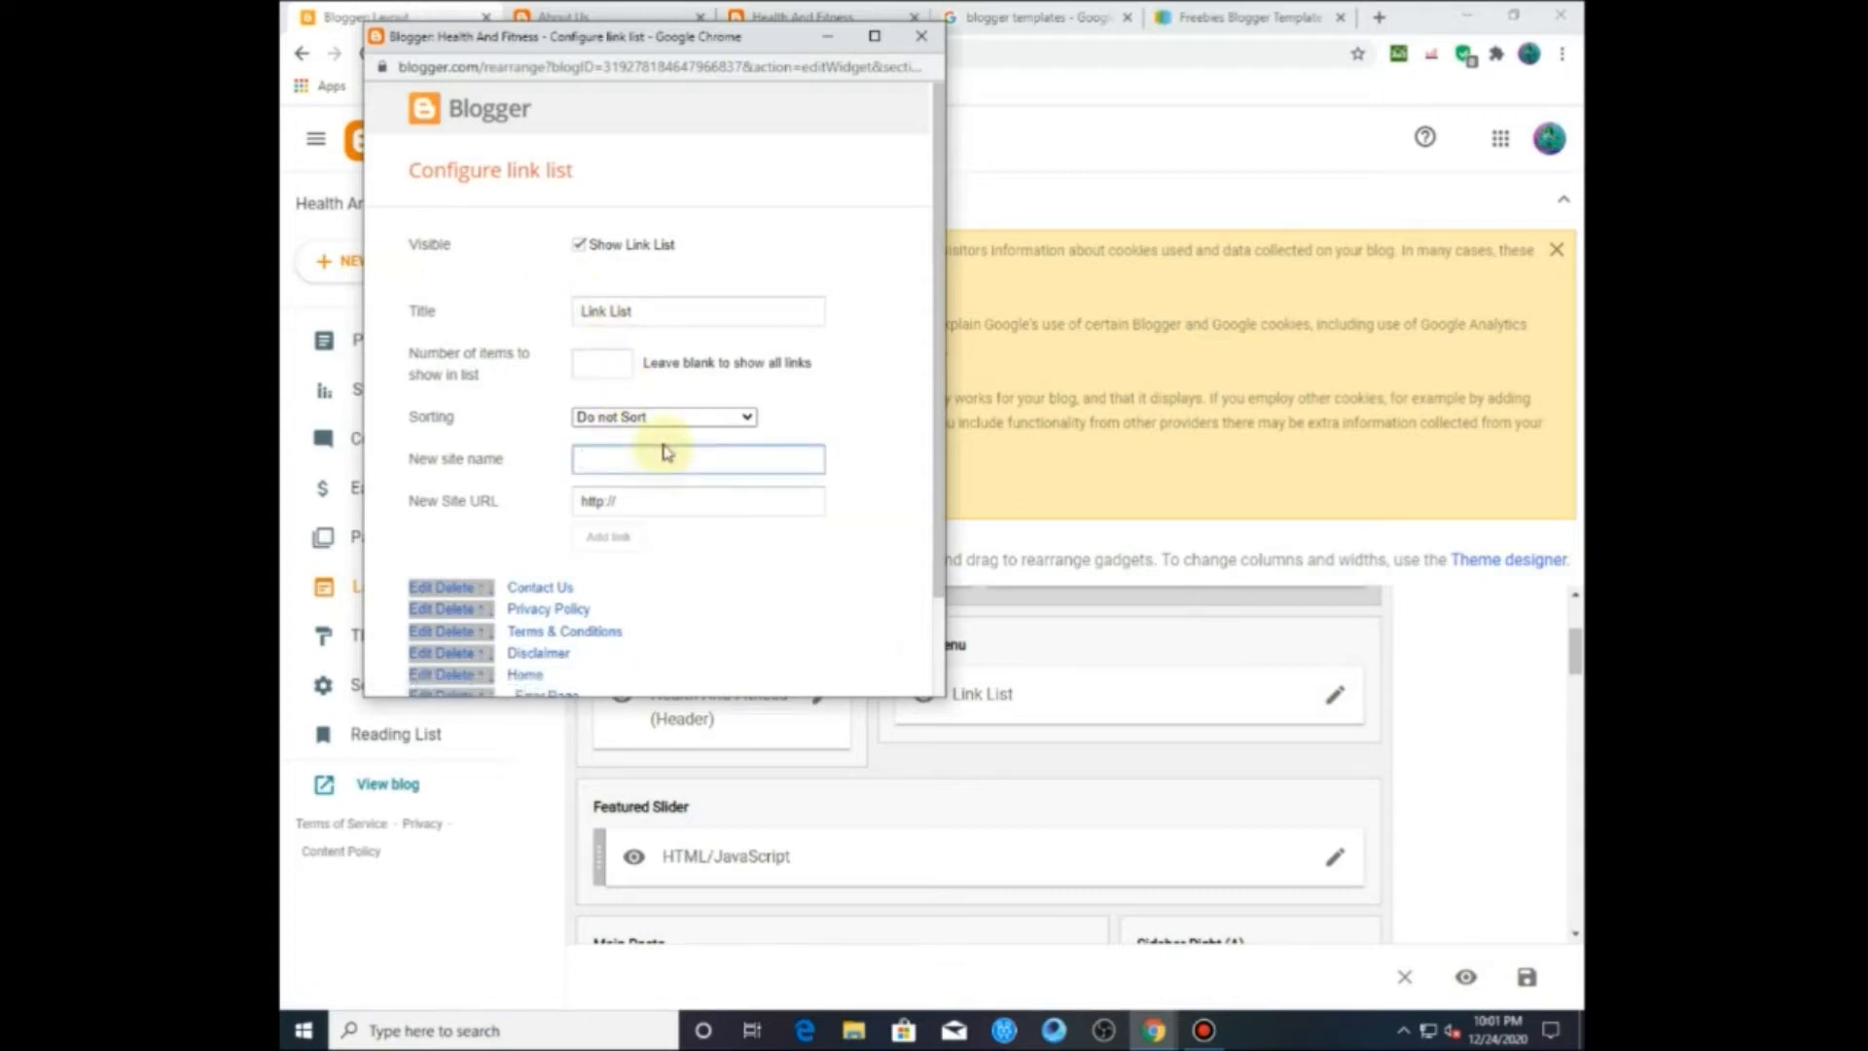
text(About U)
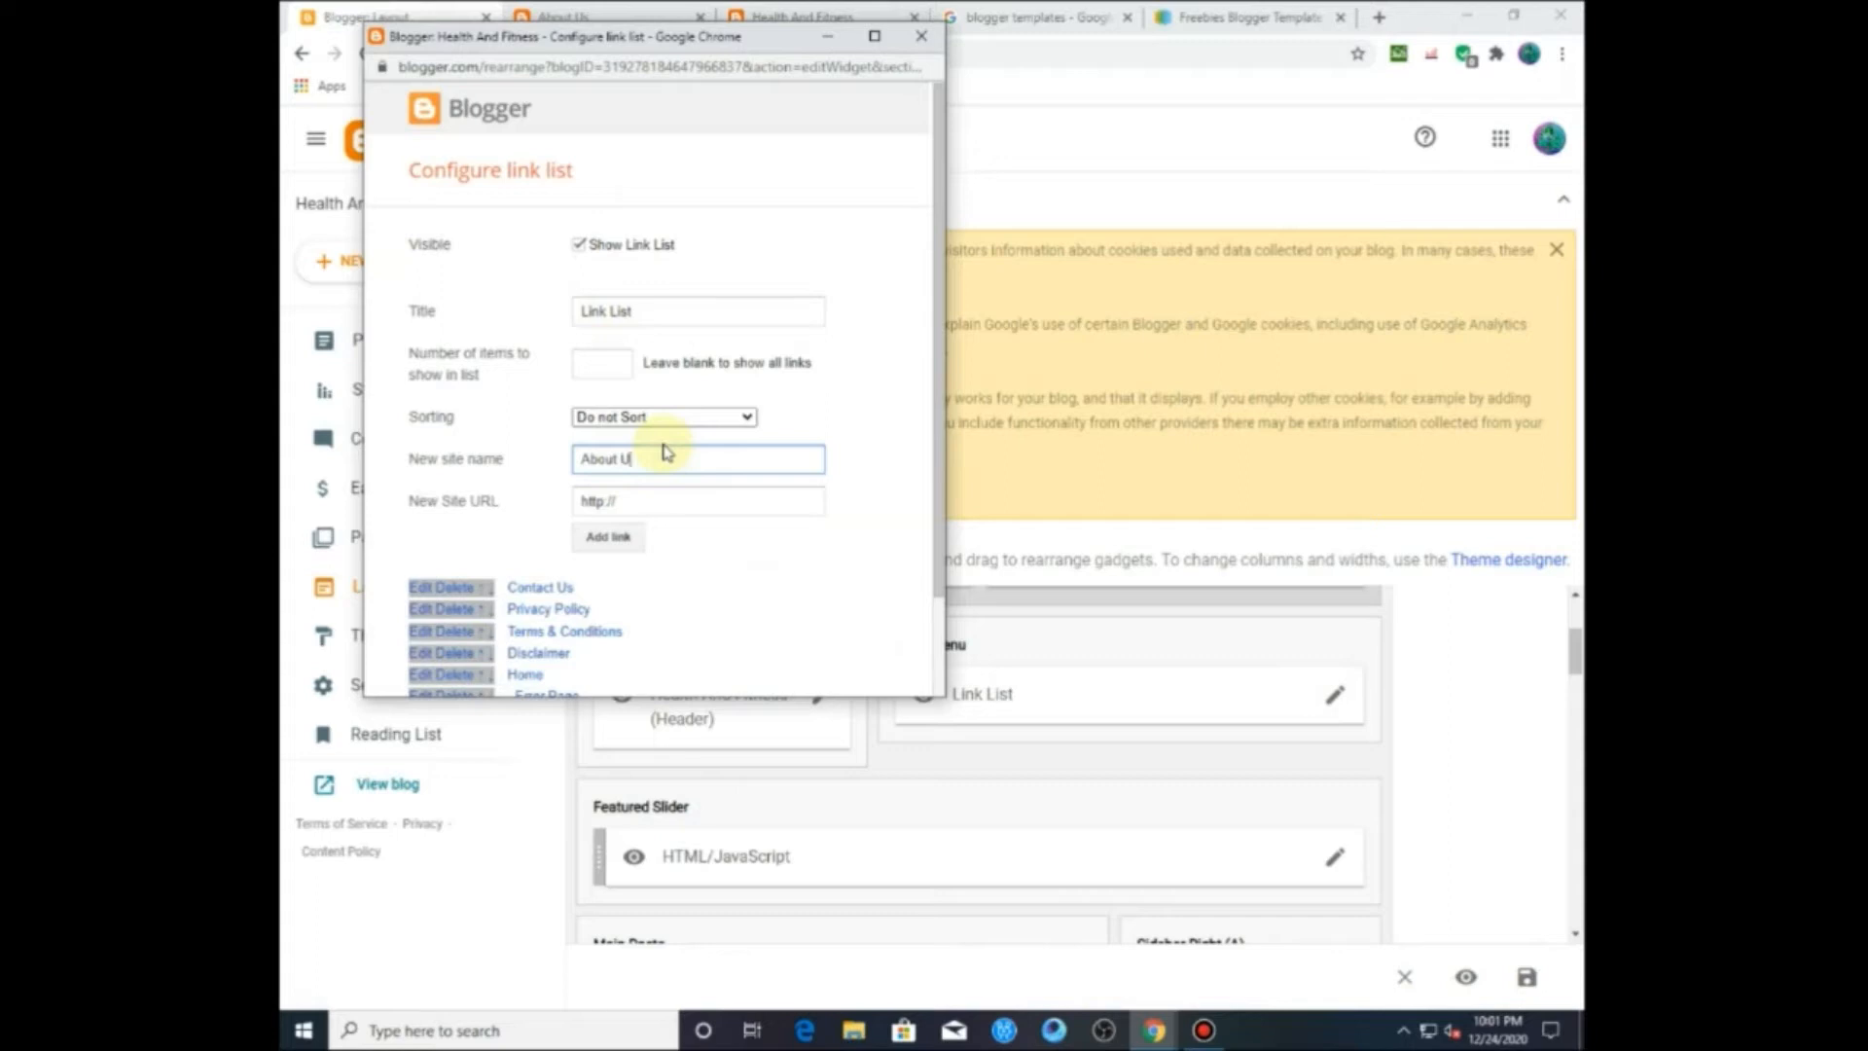
Step: Paste the About Us page URL as the link address, add it, and save
triple_click(588, 500)
right_click(589, 505)
click(638, 595)
click(609, 535)
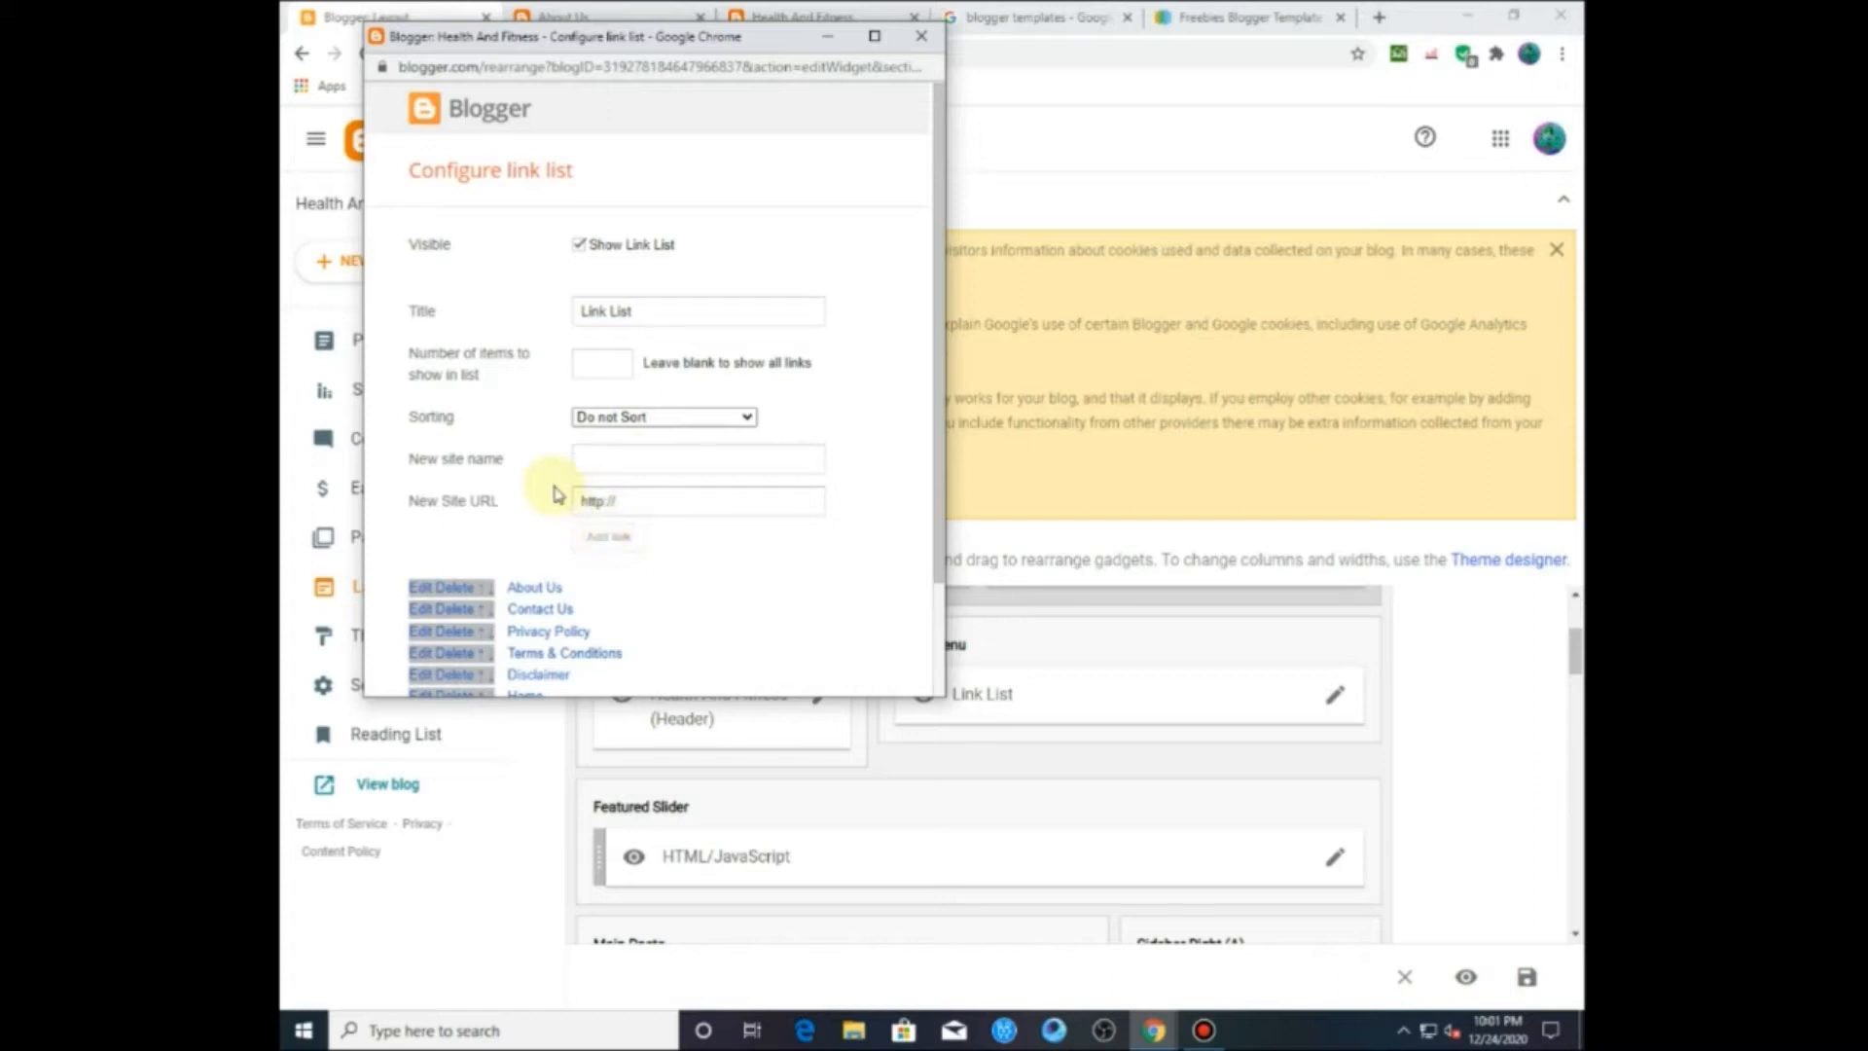
scroll(584, 482, down, 3)
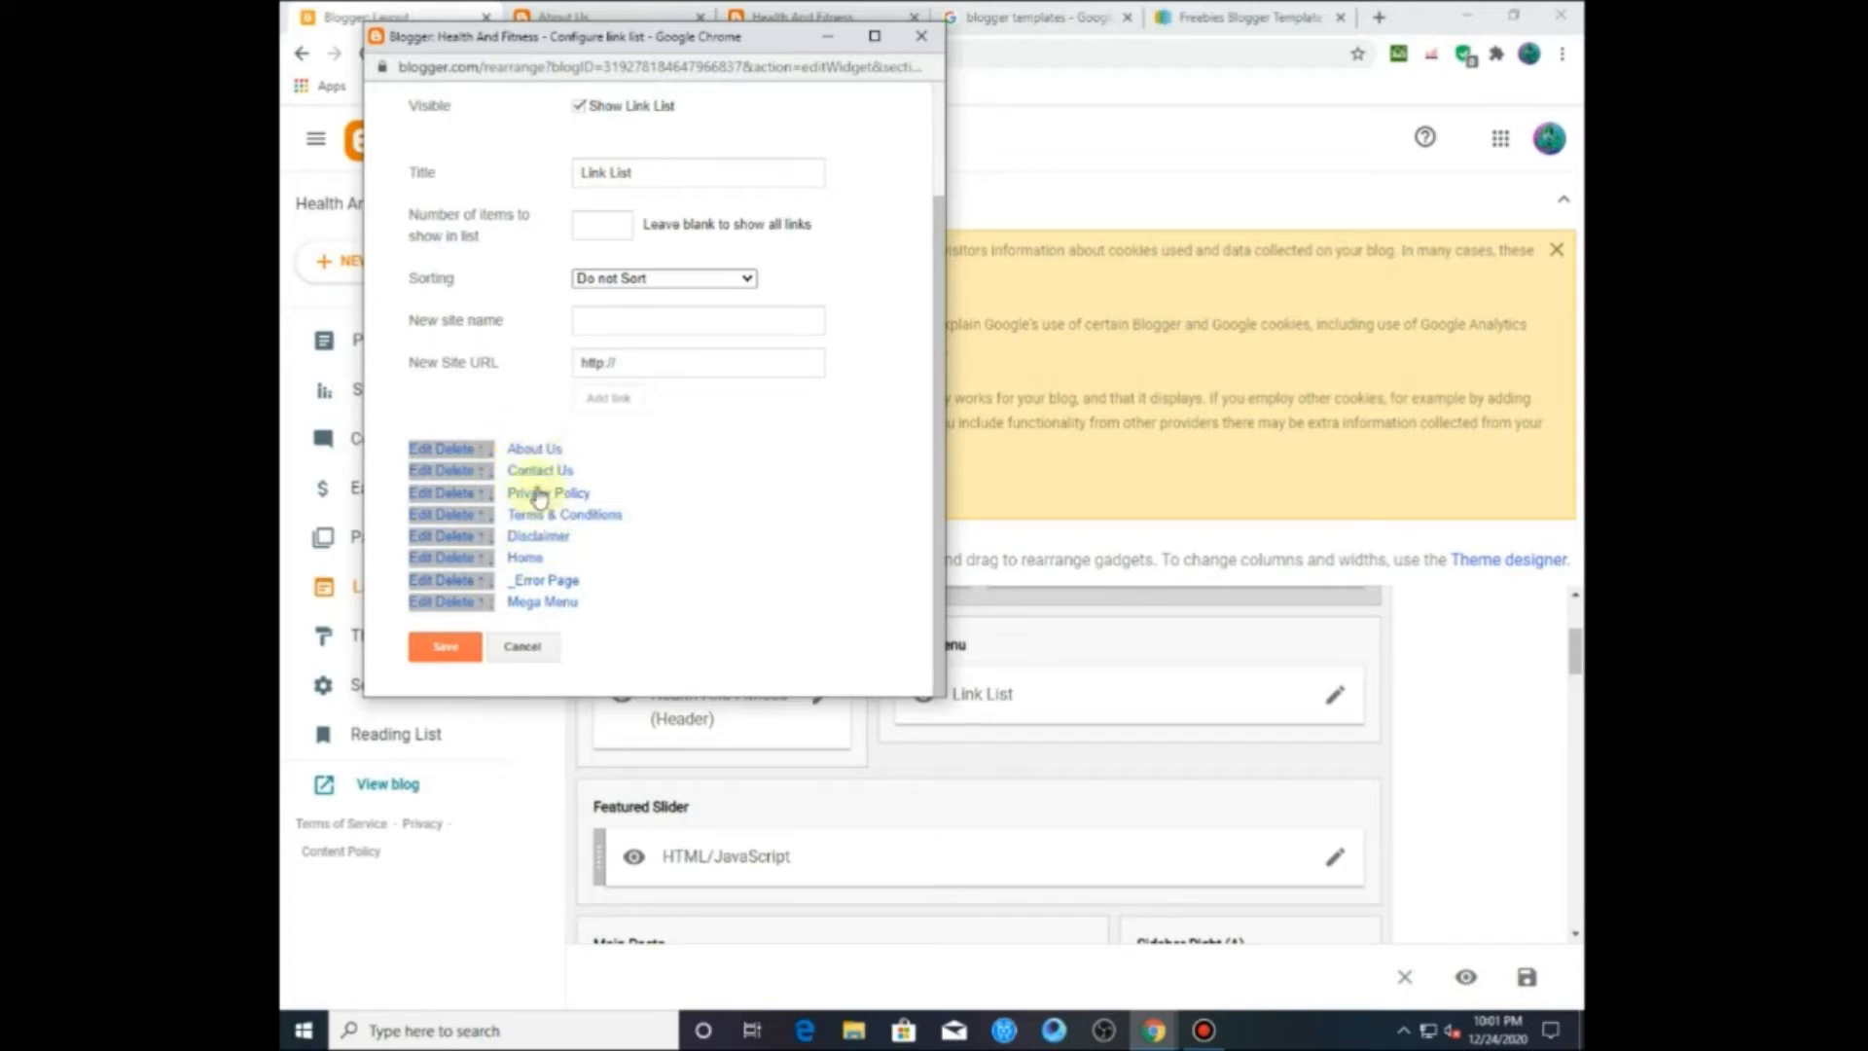
click(445, 646)
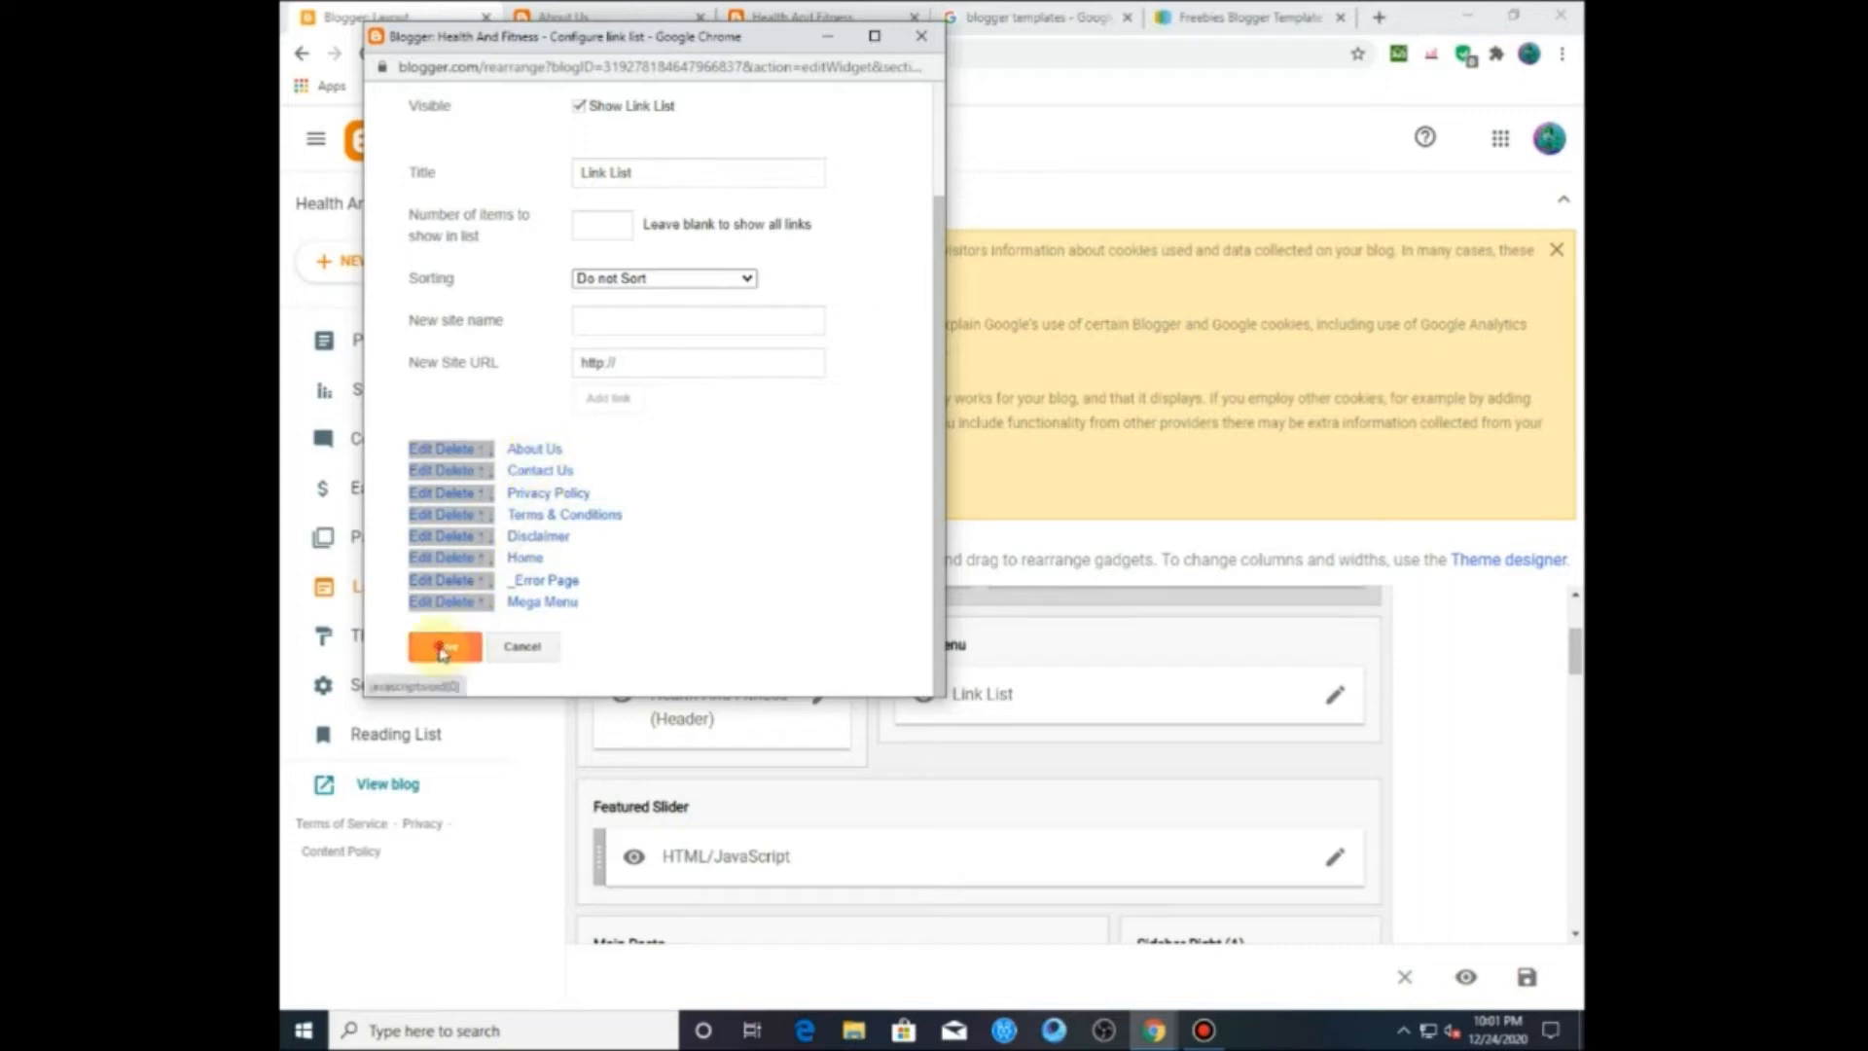
click(614, 11)
Step: Reload the About Us blog page to see About Us in the menu
click(419, 12)
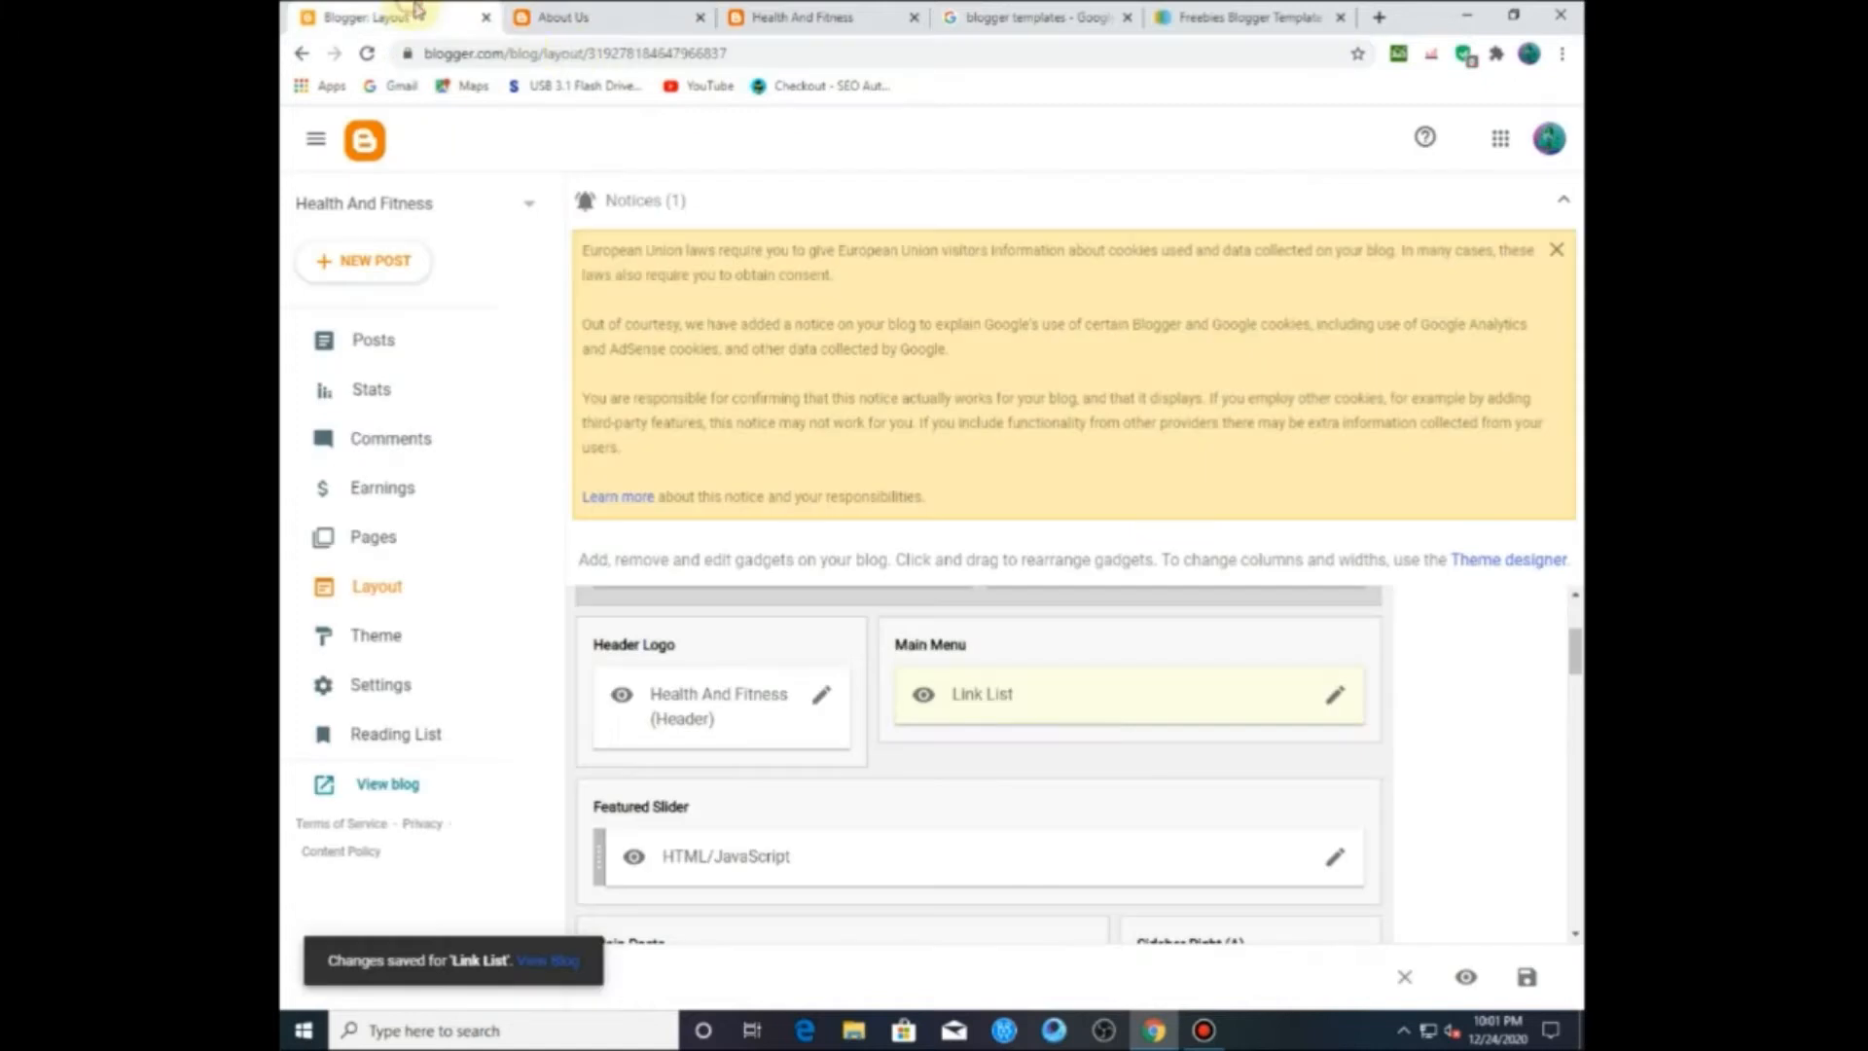
click(558, 11)
click(370, 52)
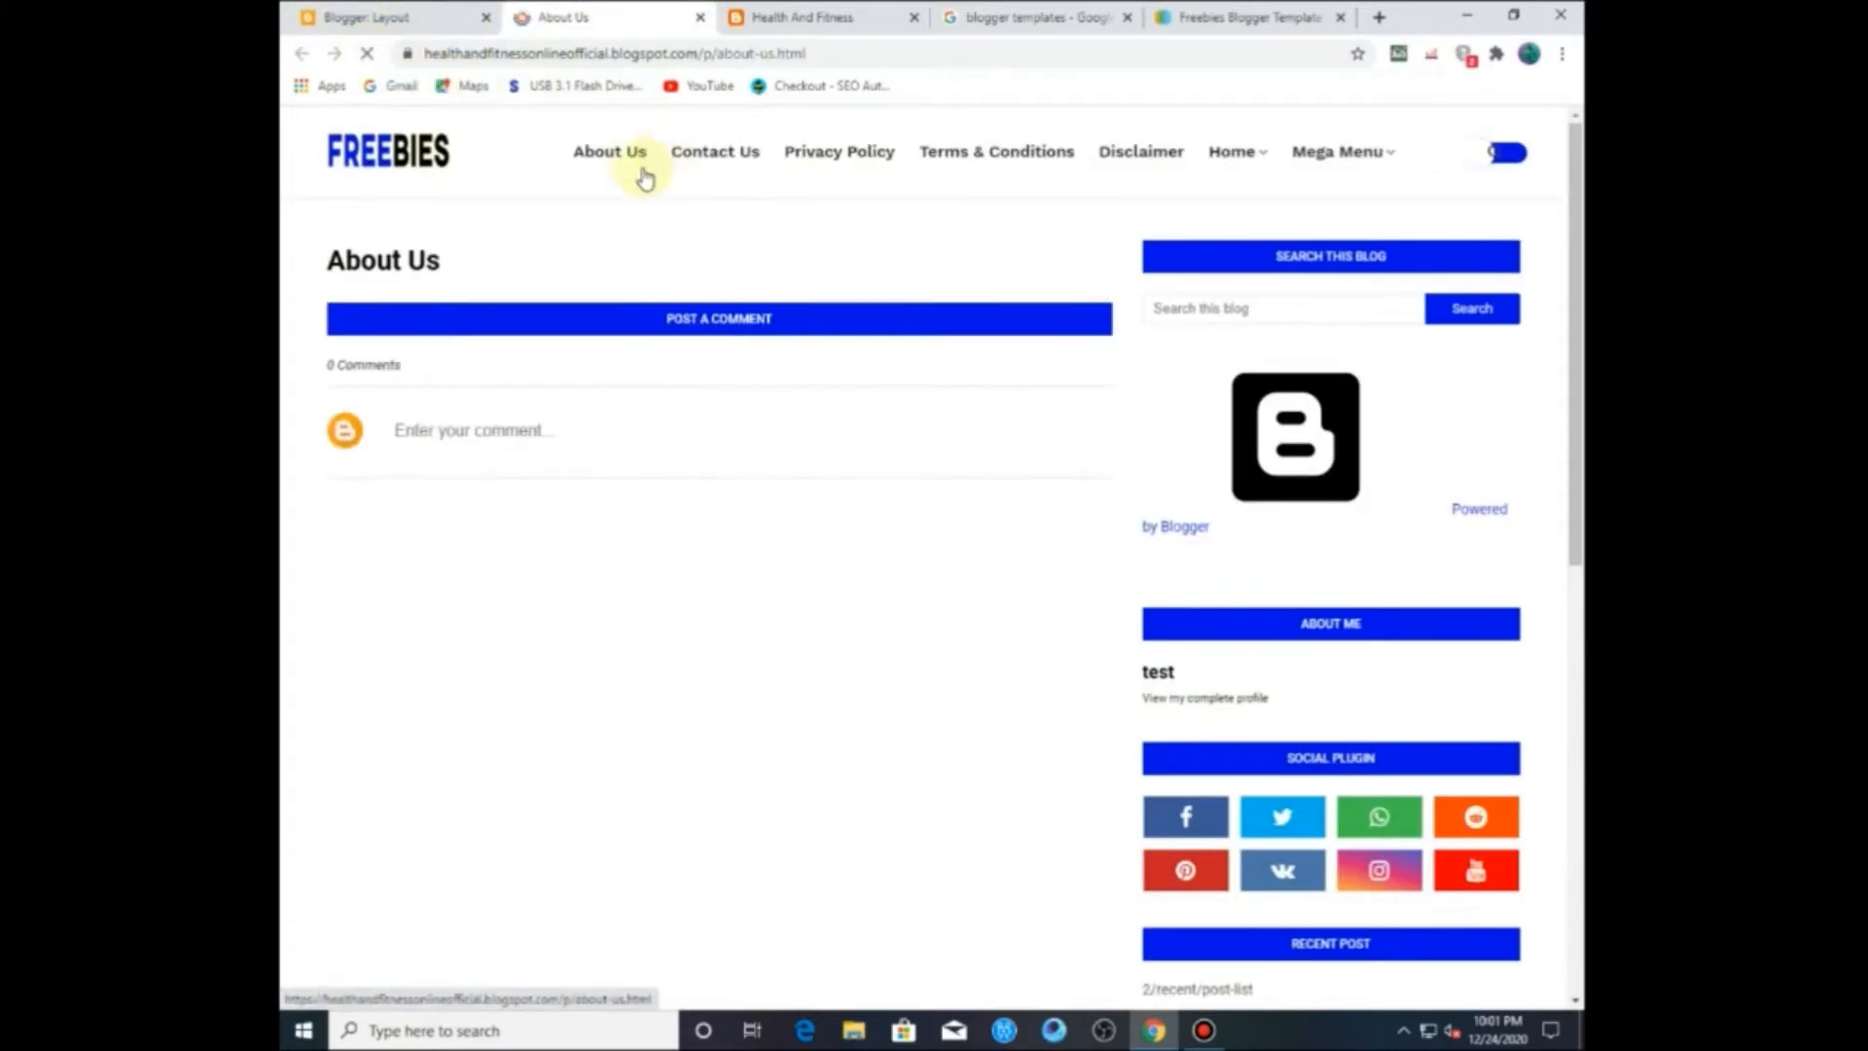
mouse_move(1366, 135)
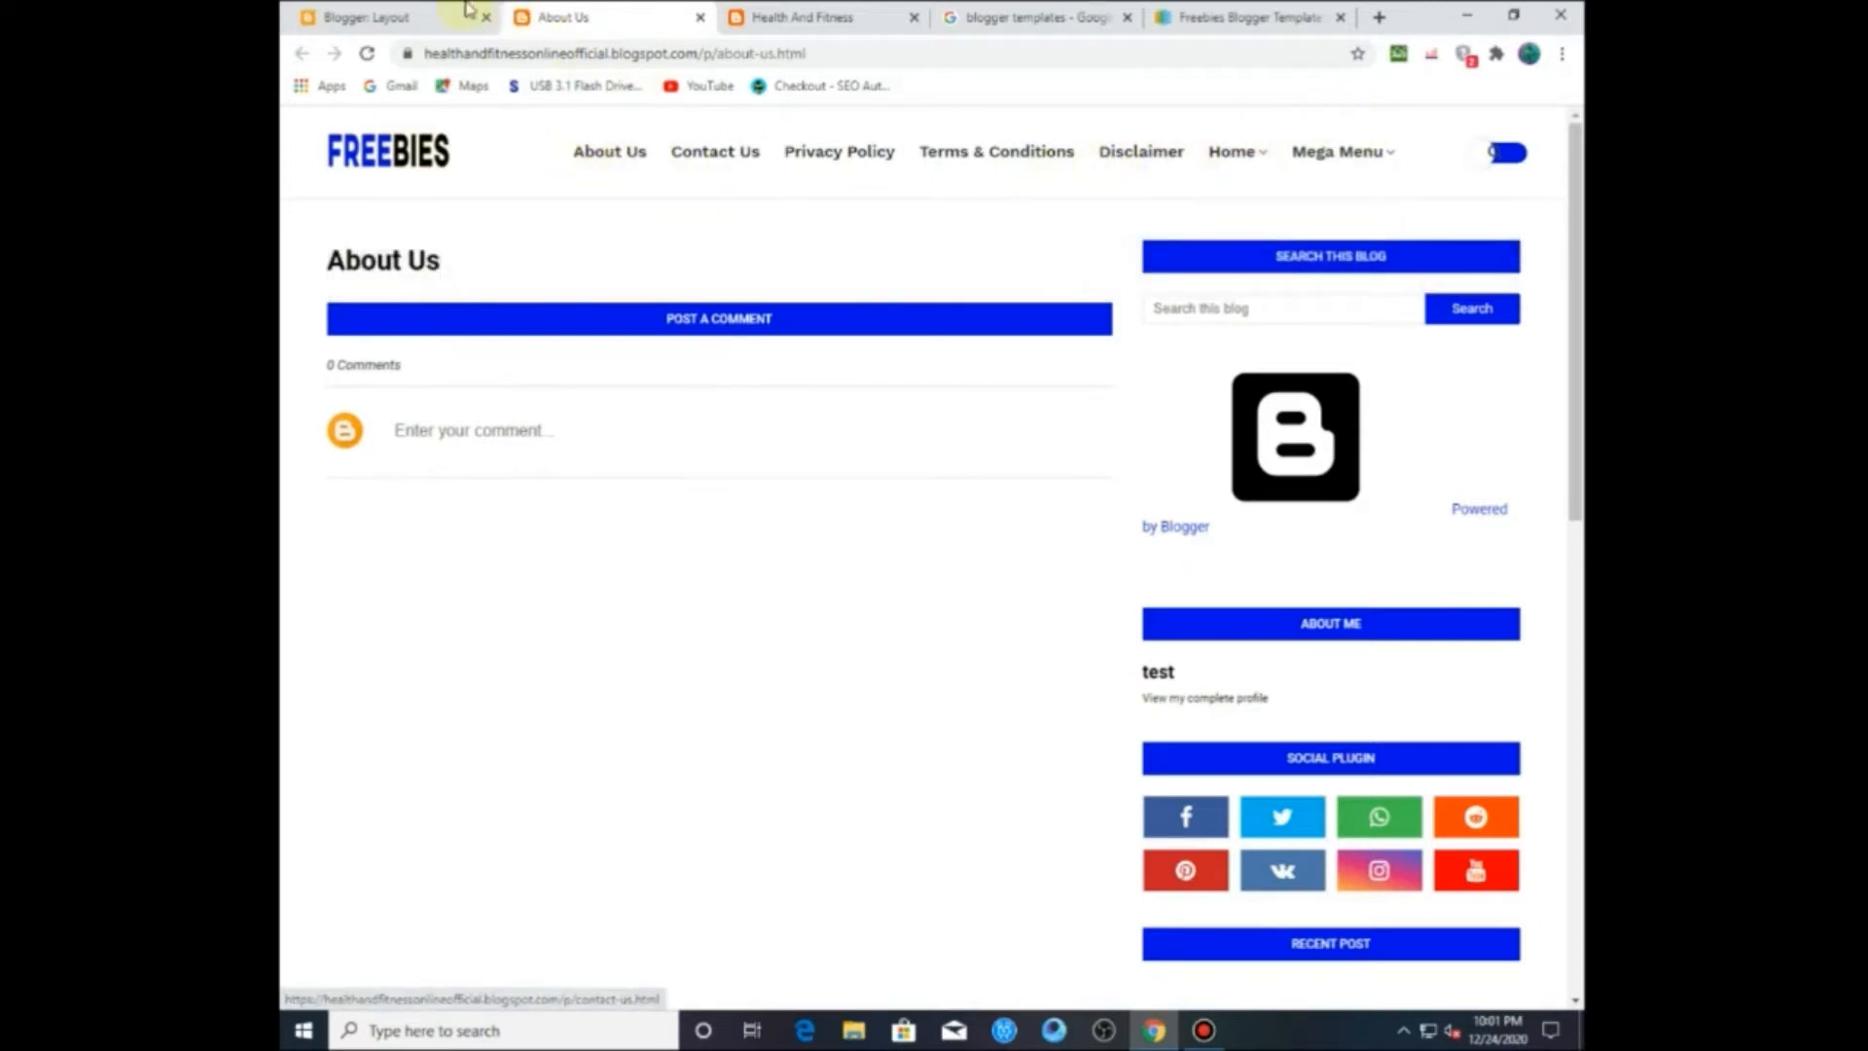
Step: Reload the Layout page and reopen the Main Menu link list settings
click(420, 12)
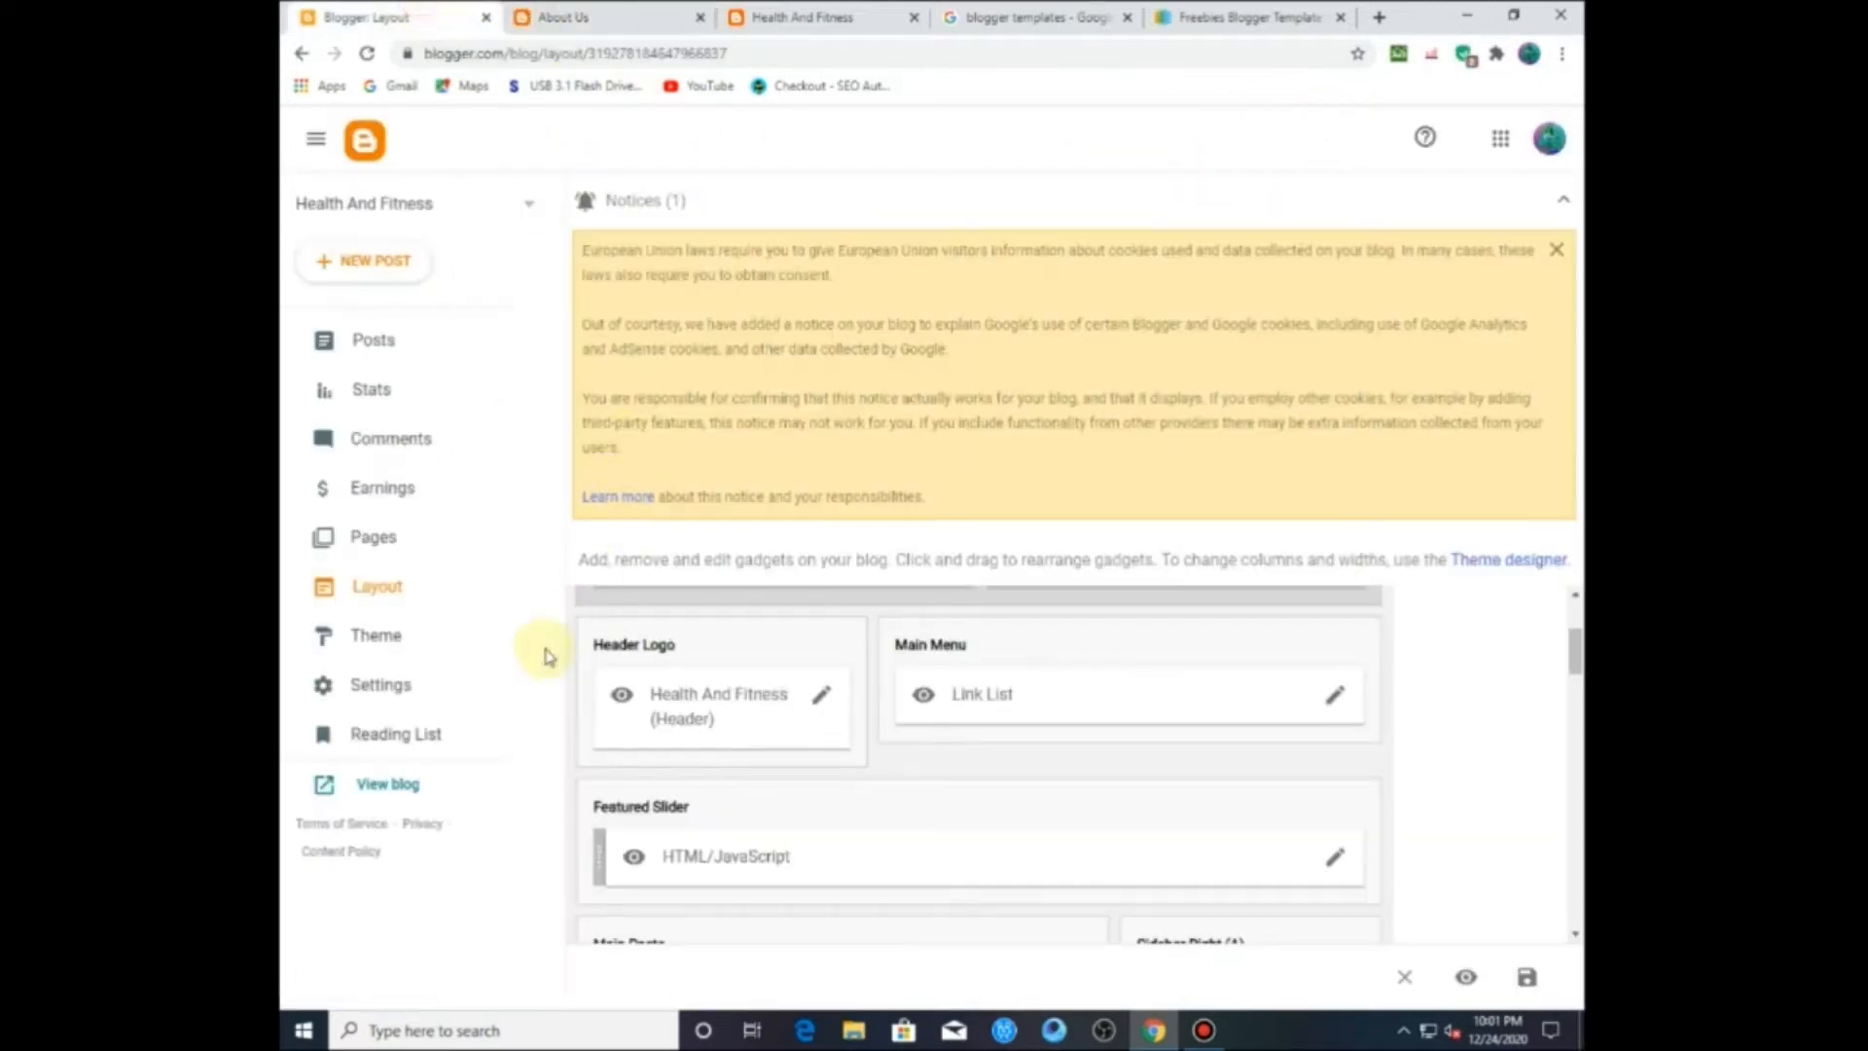
click(389, 584)
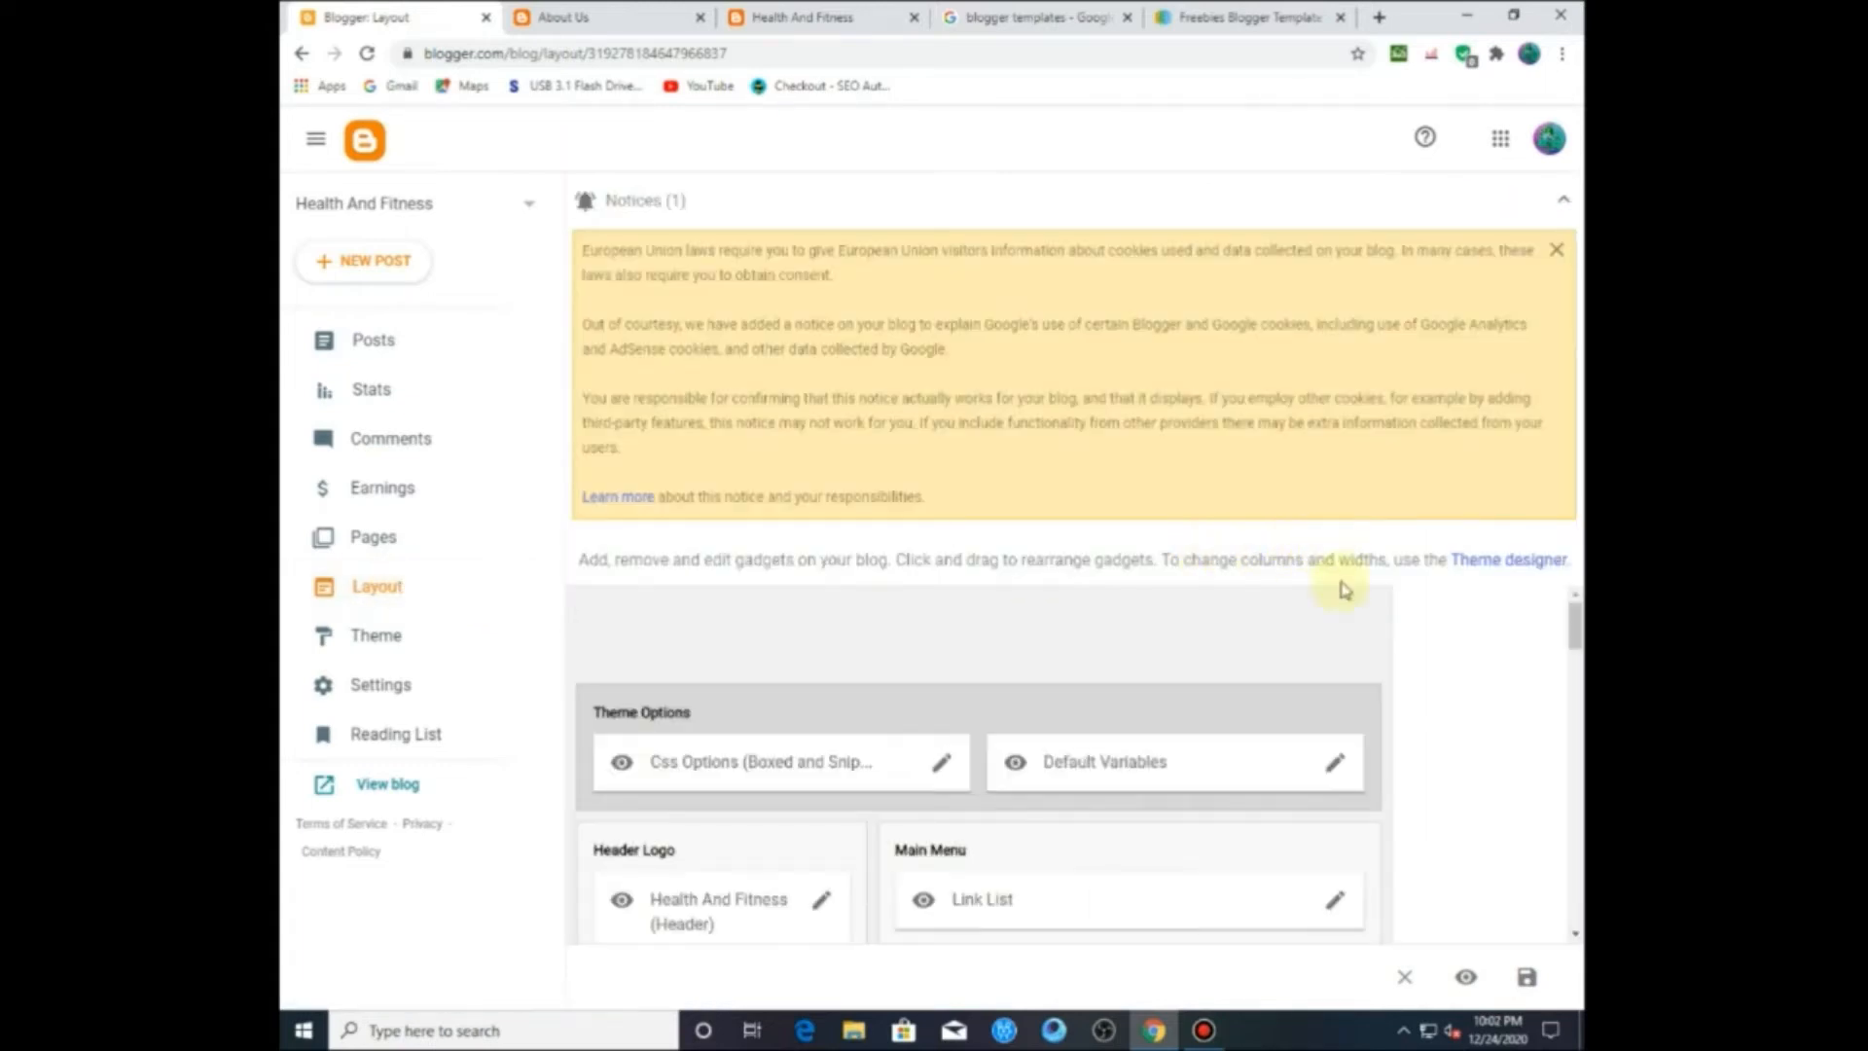
click(1335, 903)
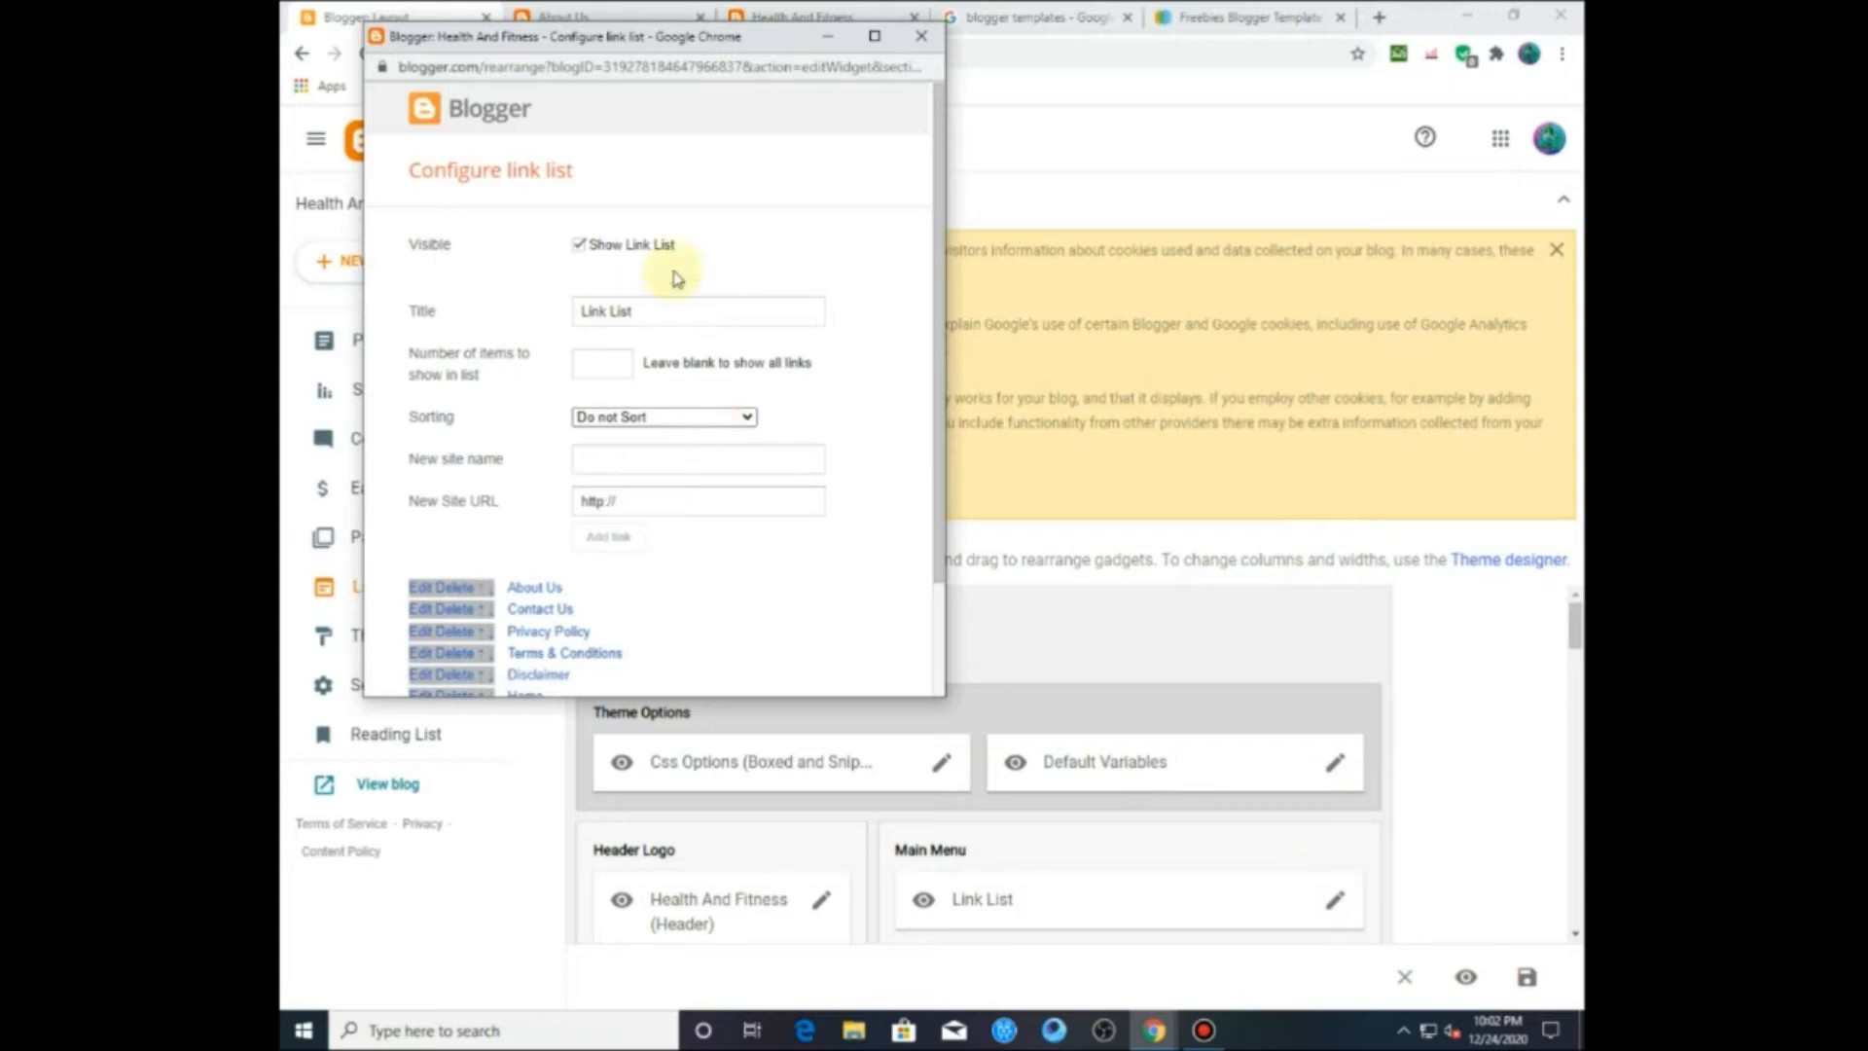
Step: Move Home up to the top of the link list
drag(633, 44, 639, 105)
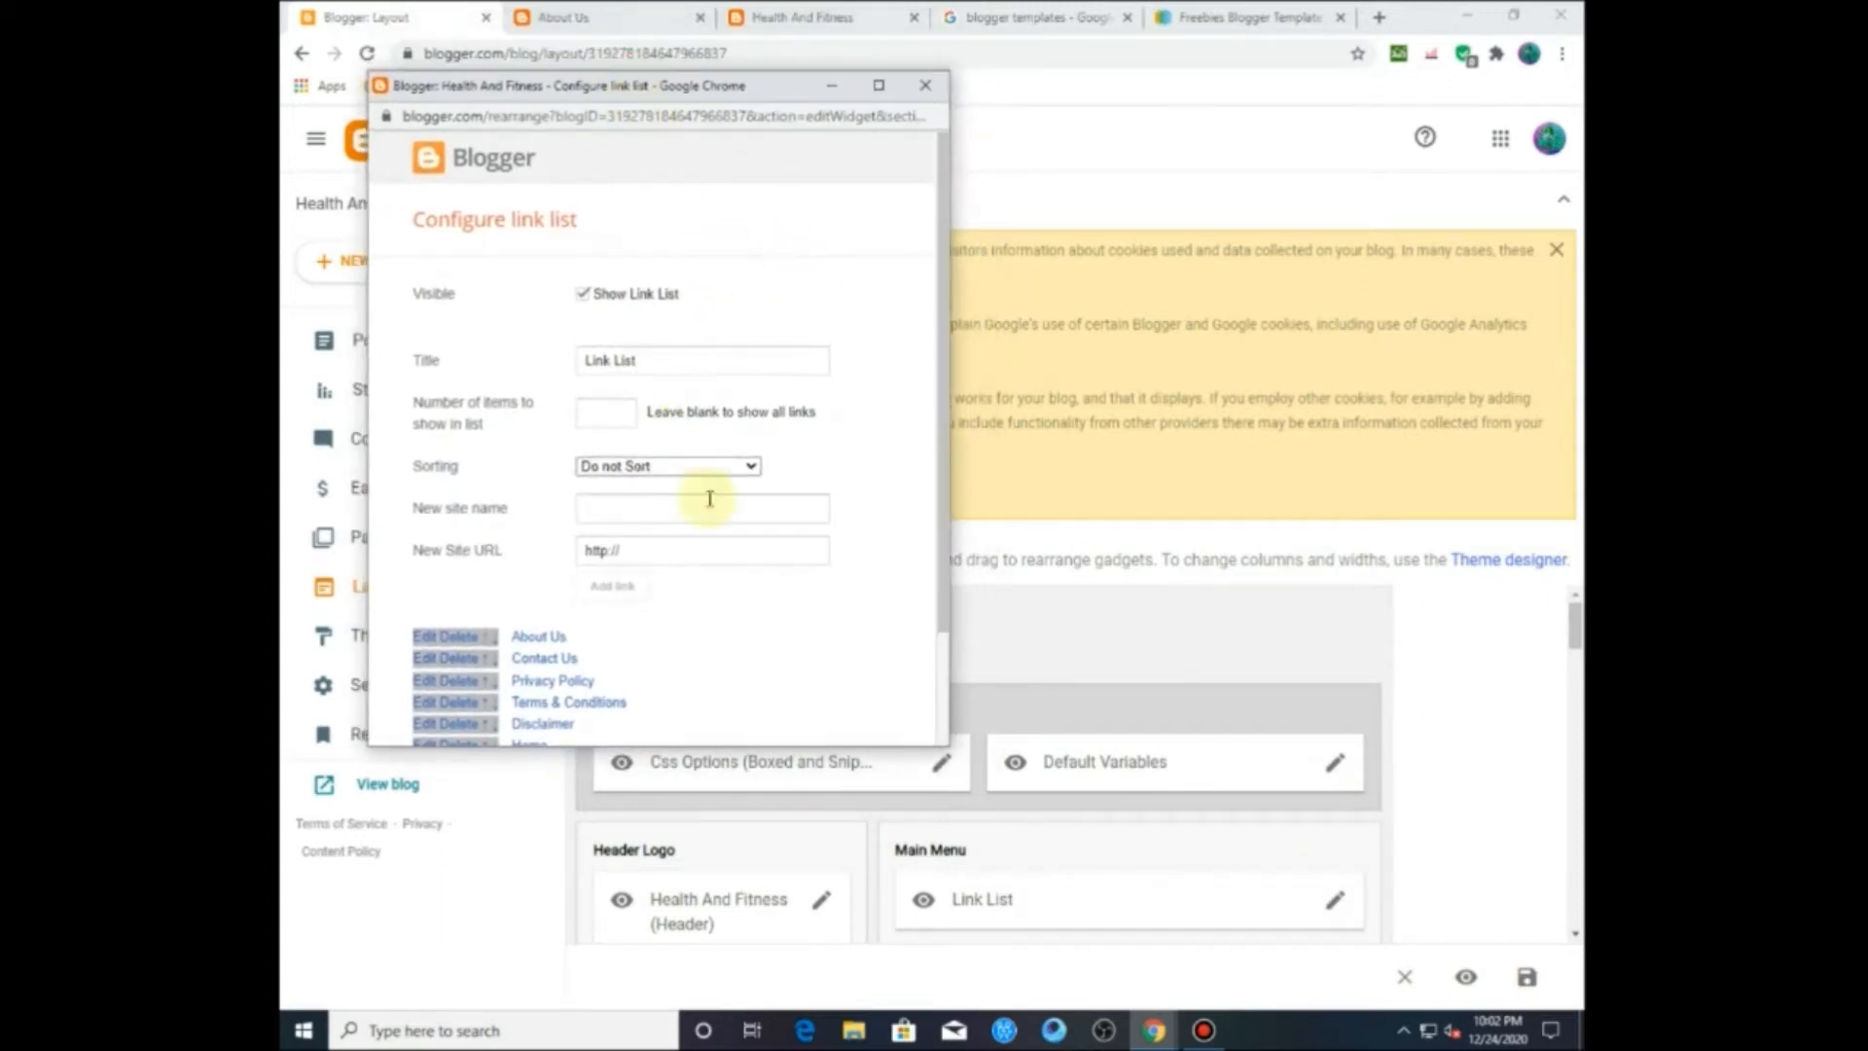
scroll(604, 447, down, 2)
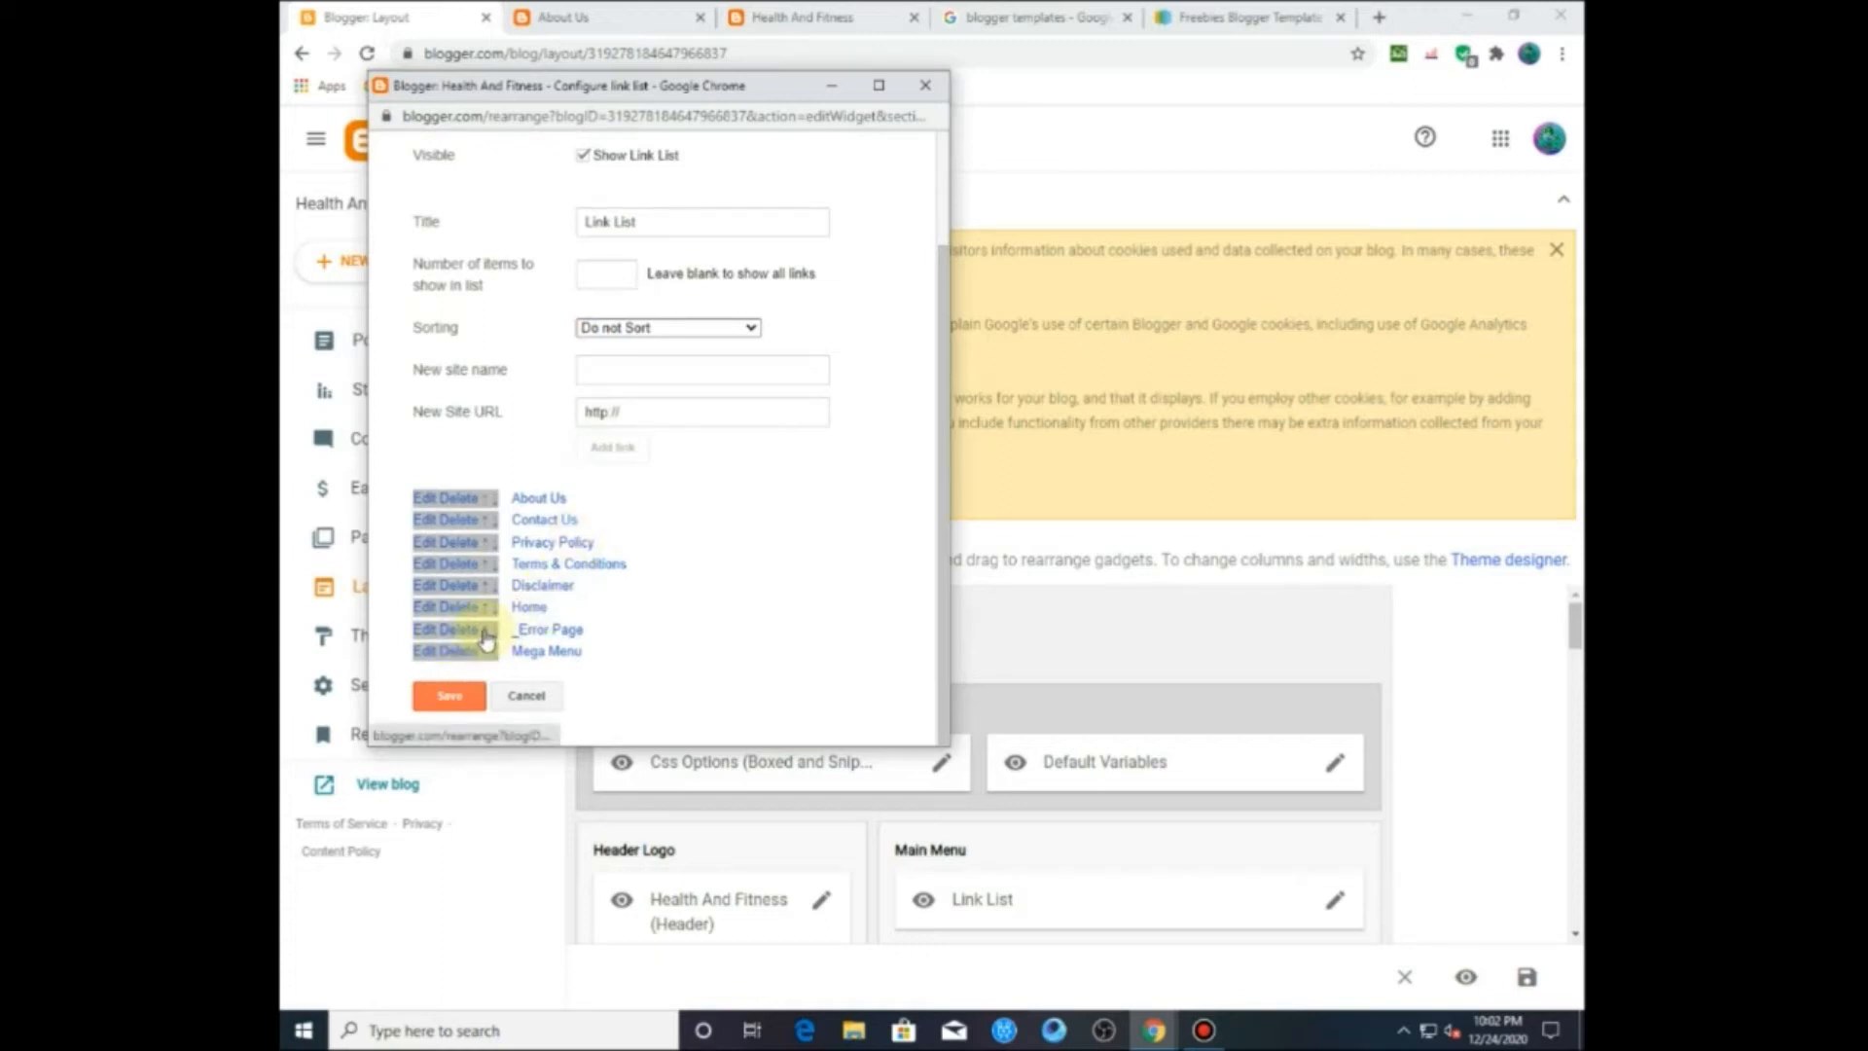
drag(484, 612, 476, 560)
click(485, 610)
click(484, 723)
click(485, 705)
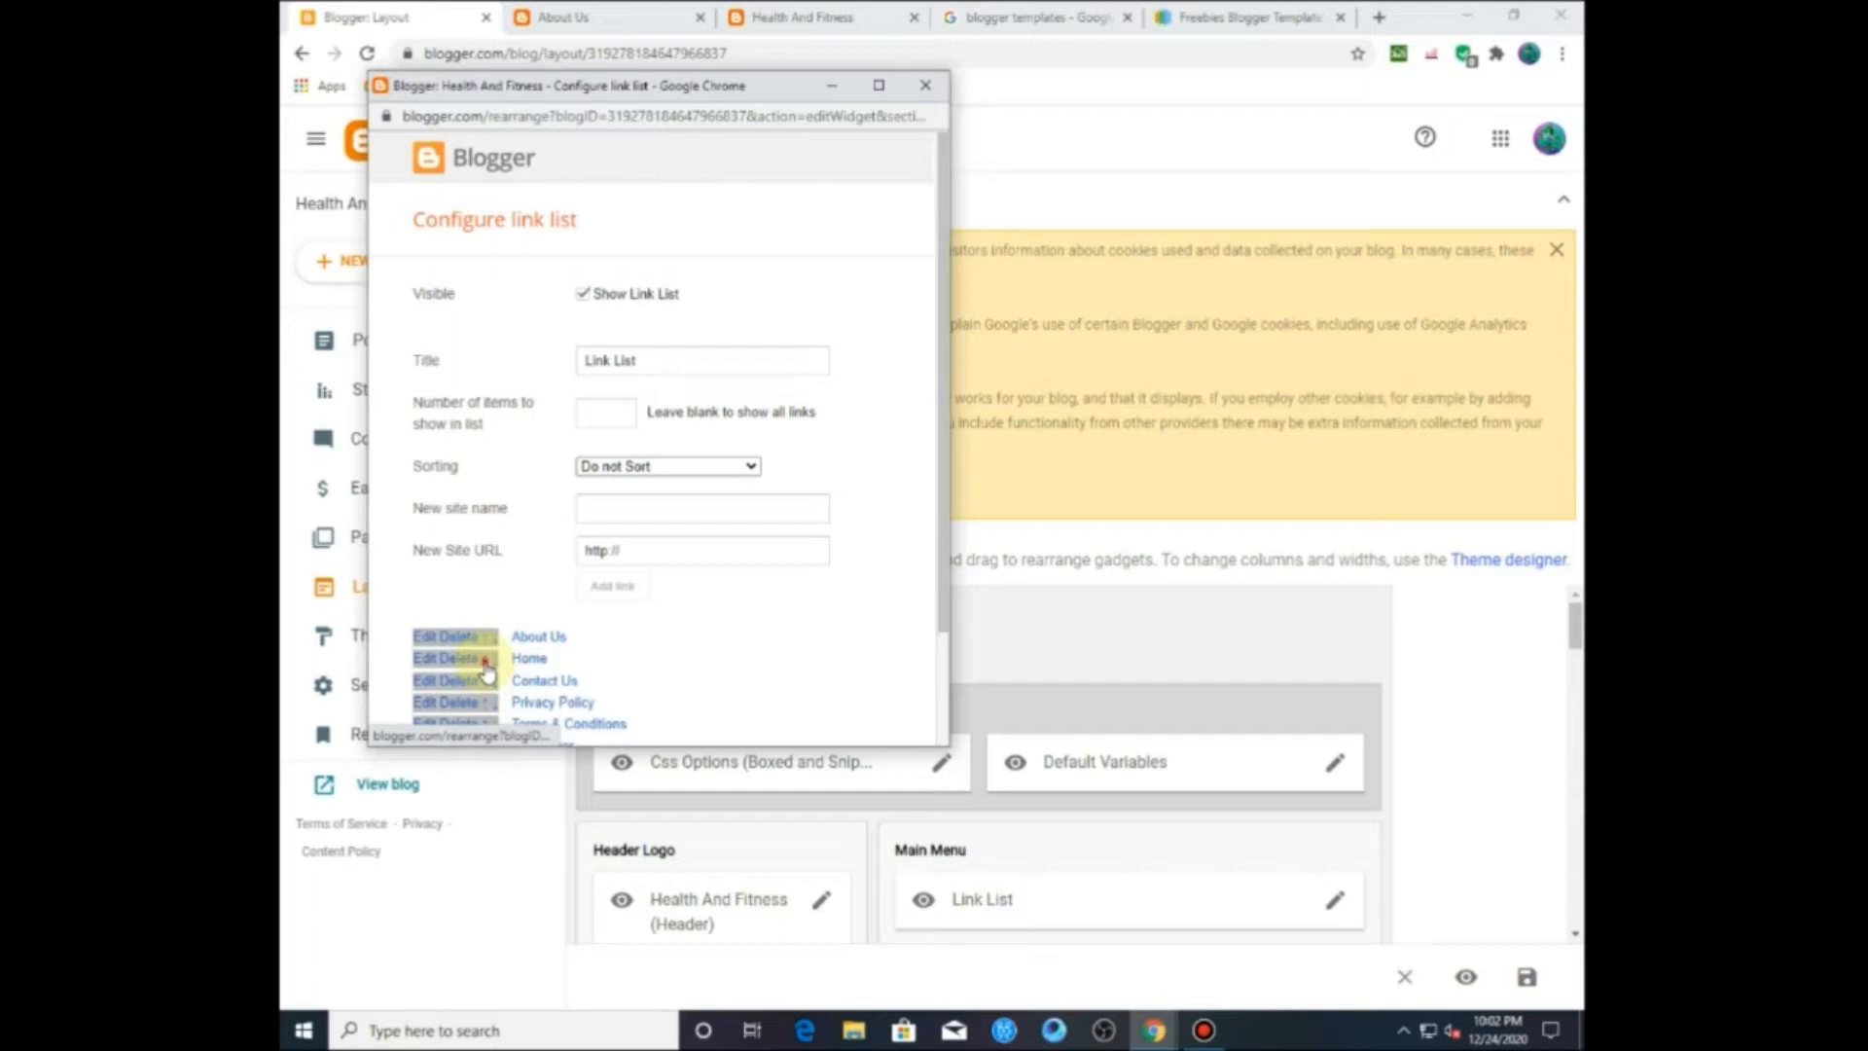
click(485, 661)
scroll(617, 593, down, 3)
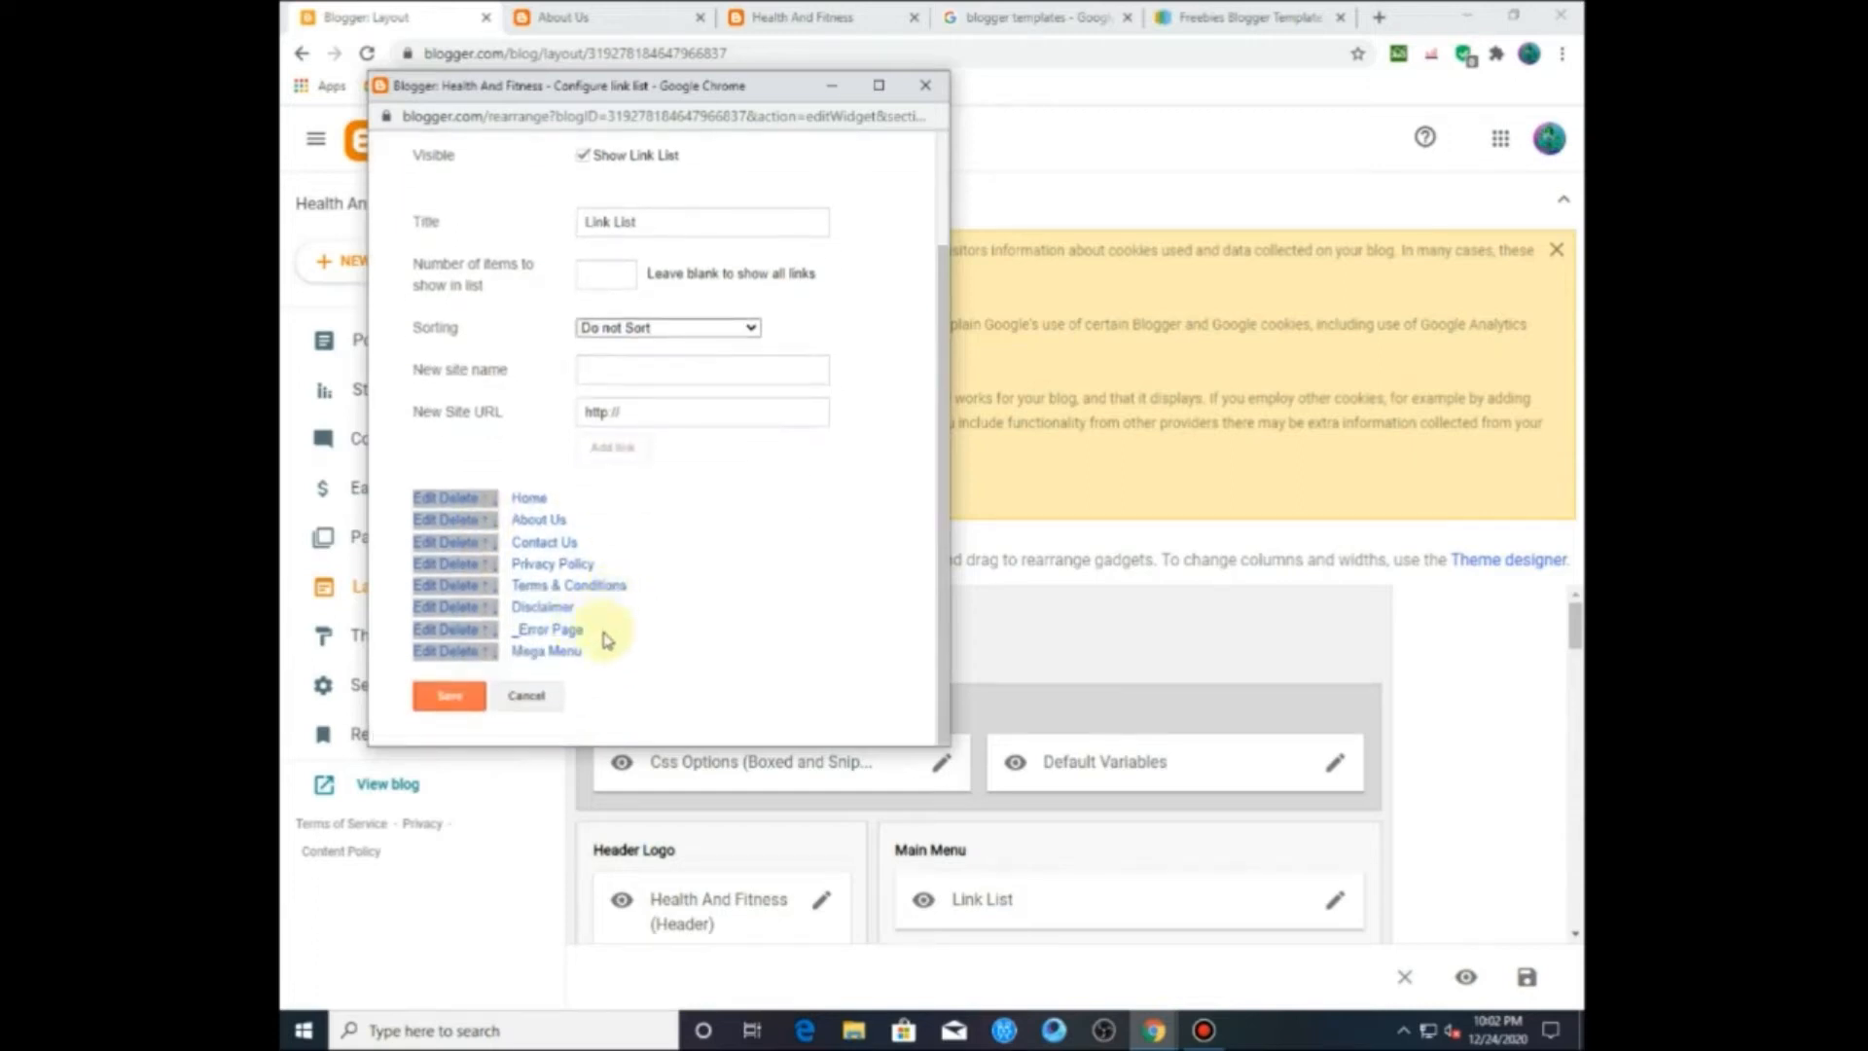
scroll(488, 652, up, 2)
scroll(541, 650, down, 2)
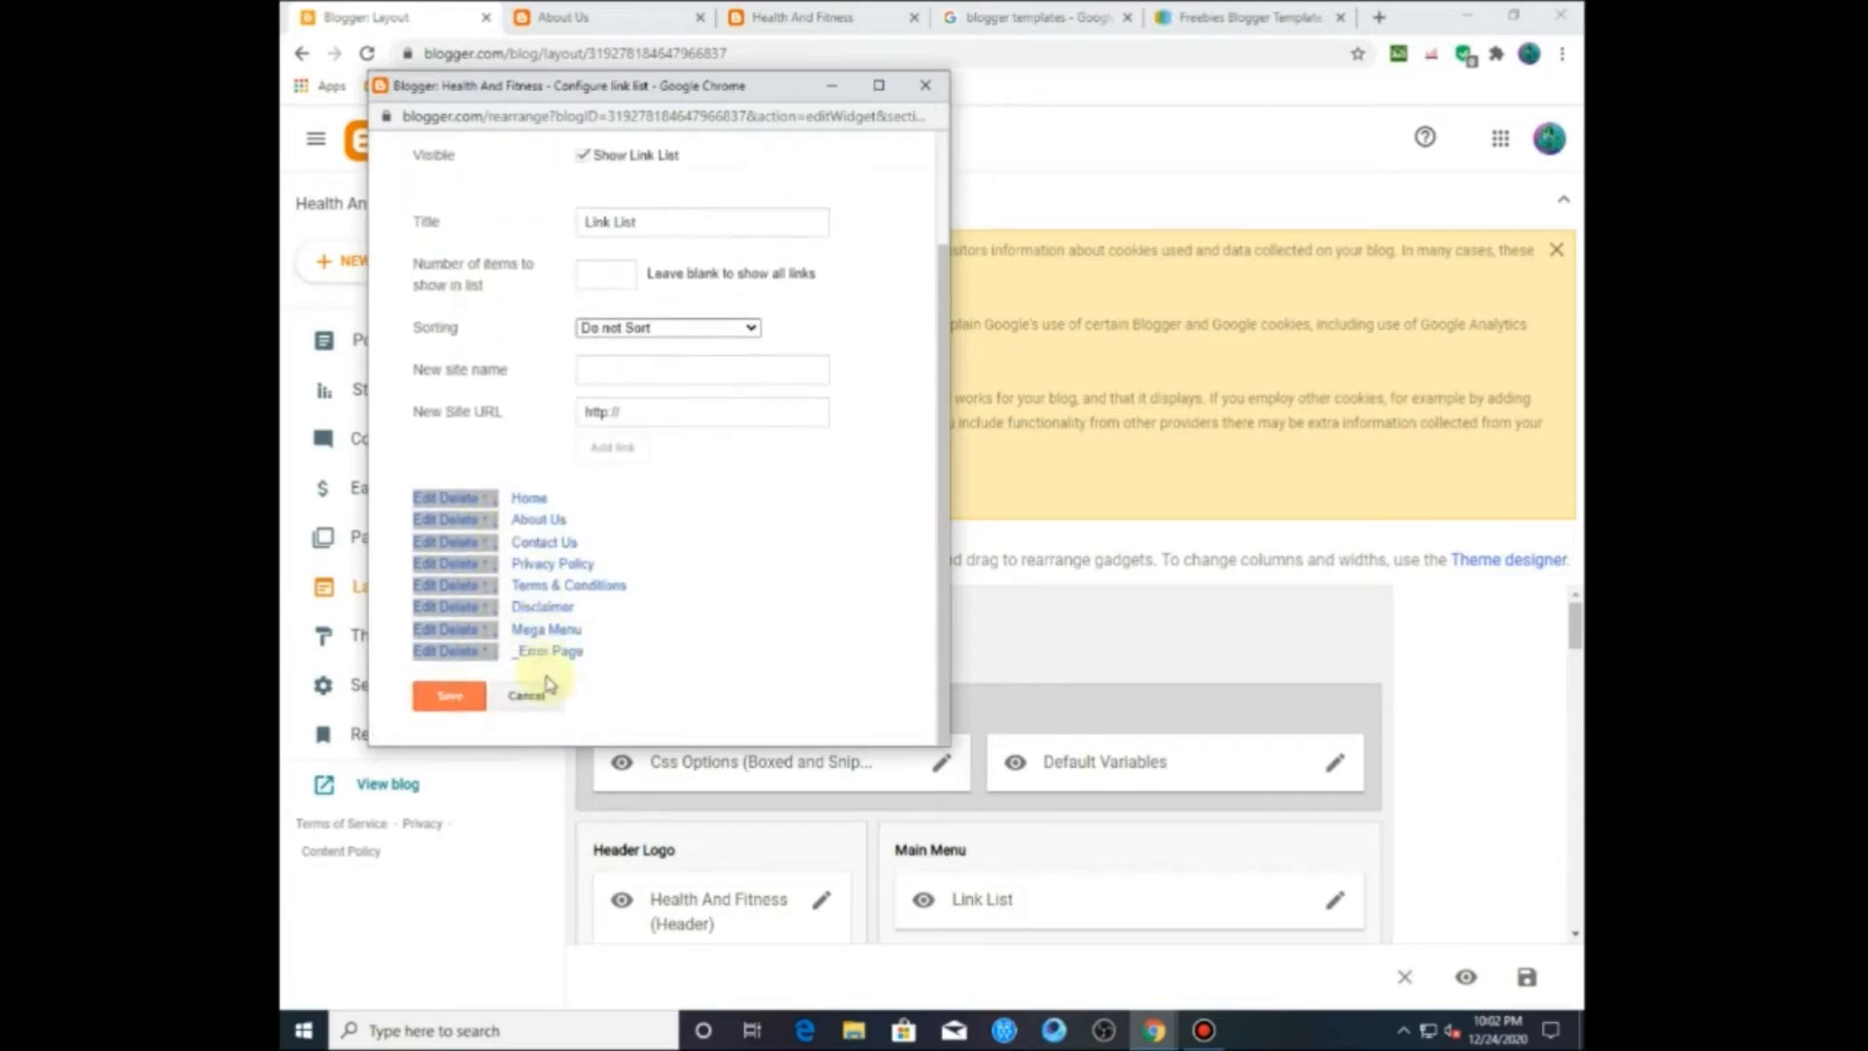
Step: Move Mega Menu up to sit second, just below Home
click(486, 631)
scroll(486, 623, down, 2)
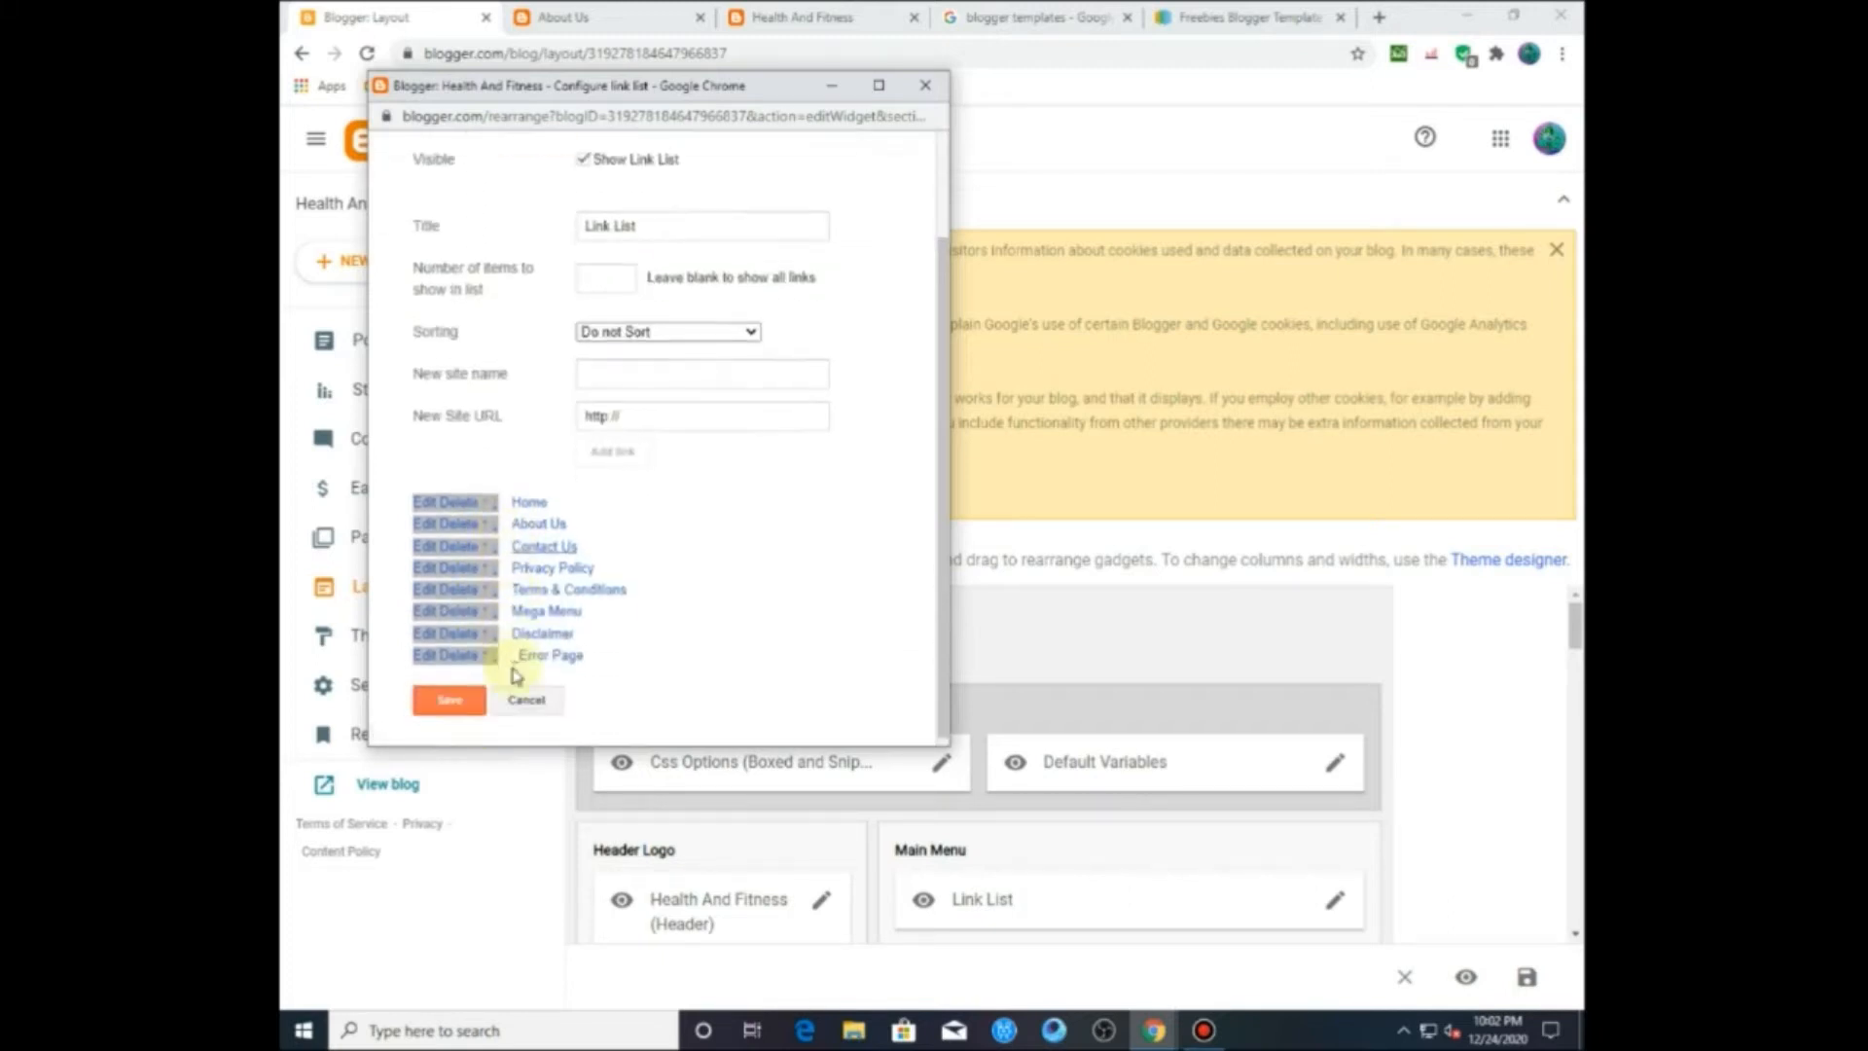
click(485, 608)
scroll(506, 662, down, 2)
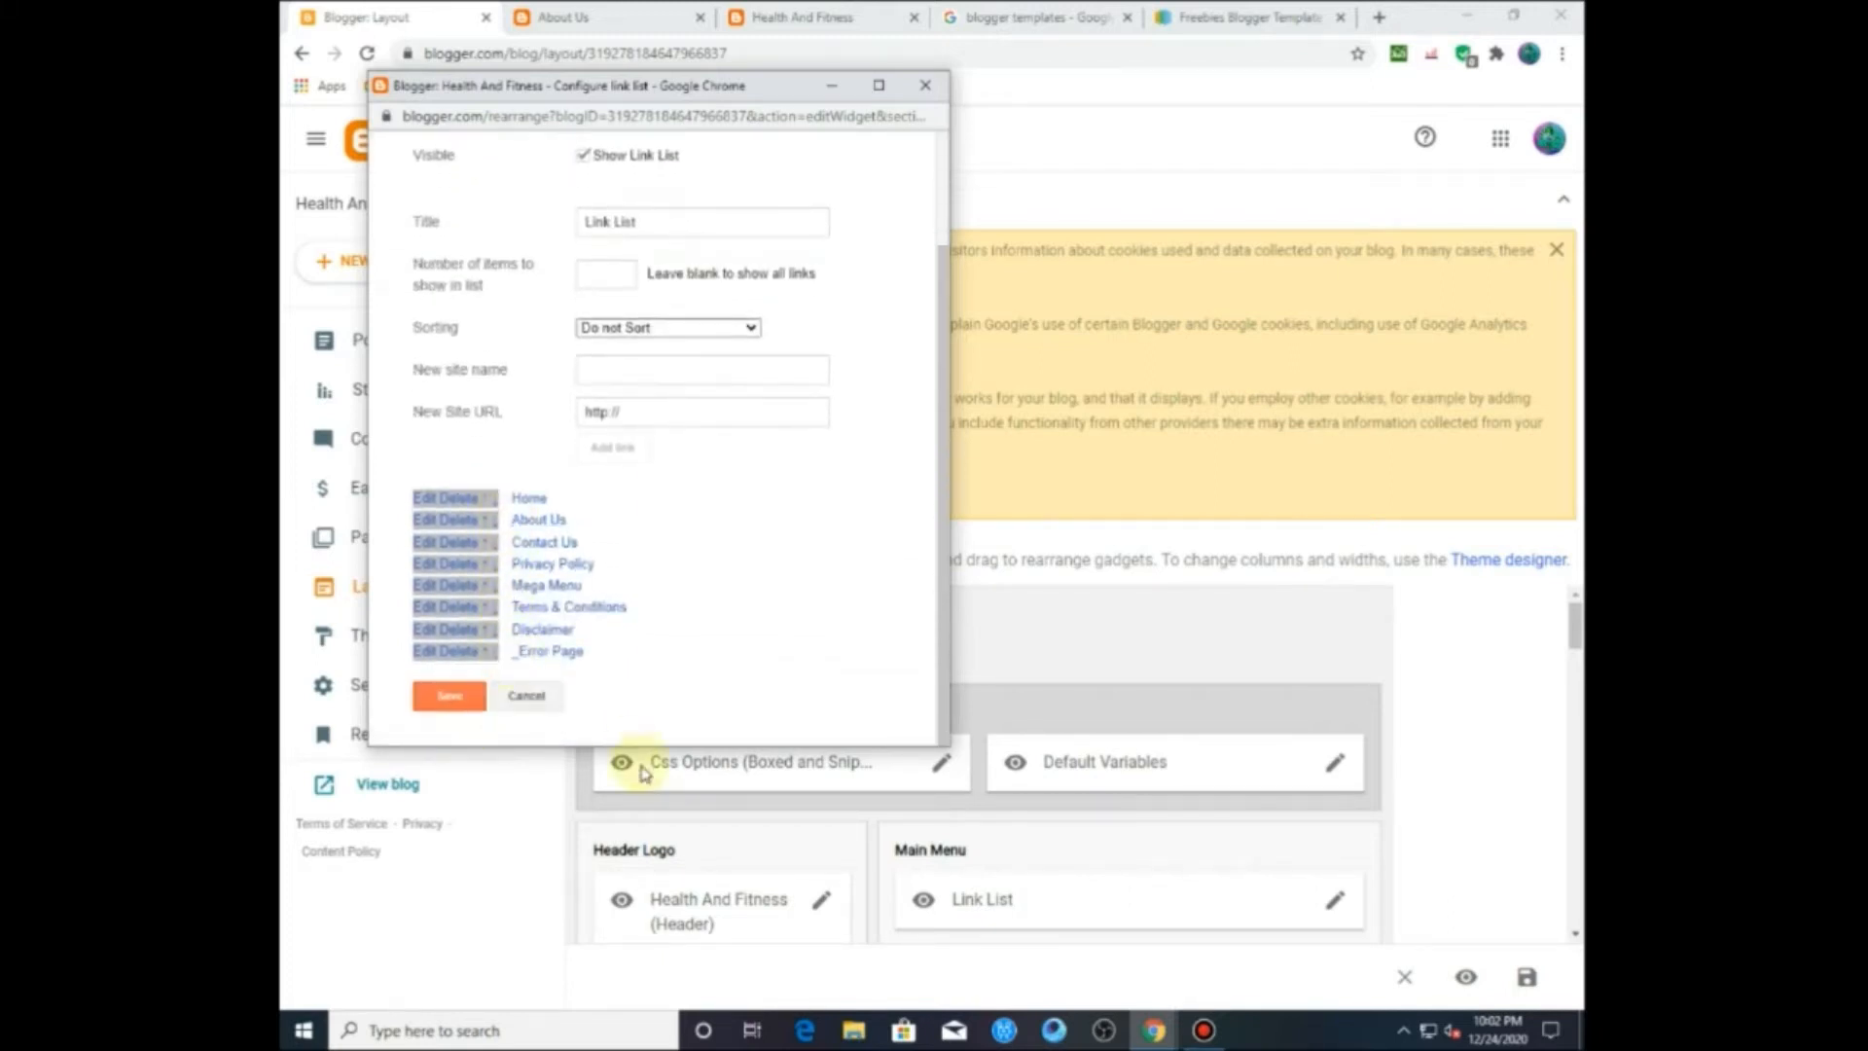
drag(641, 745, 650, 949)
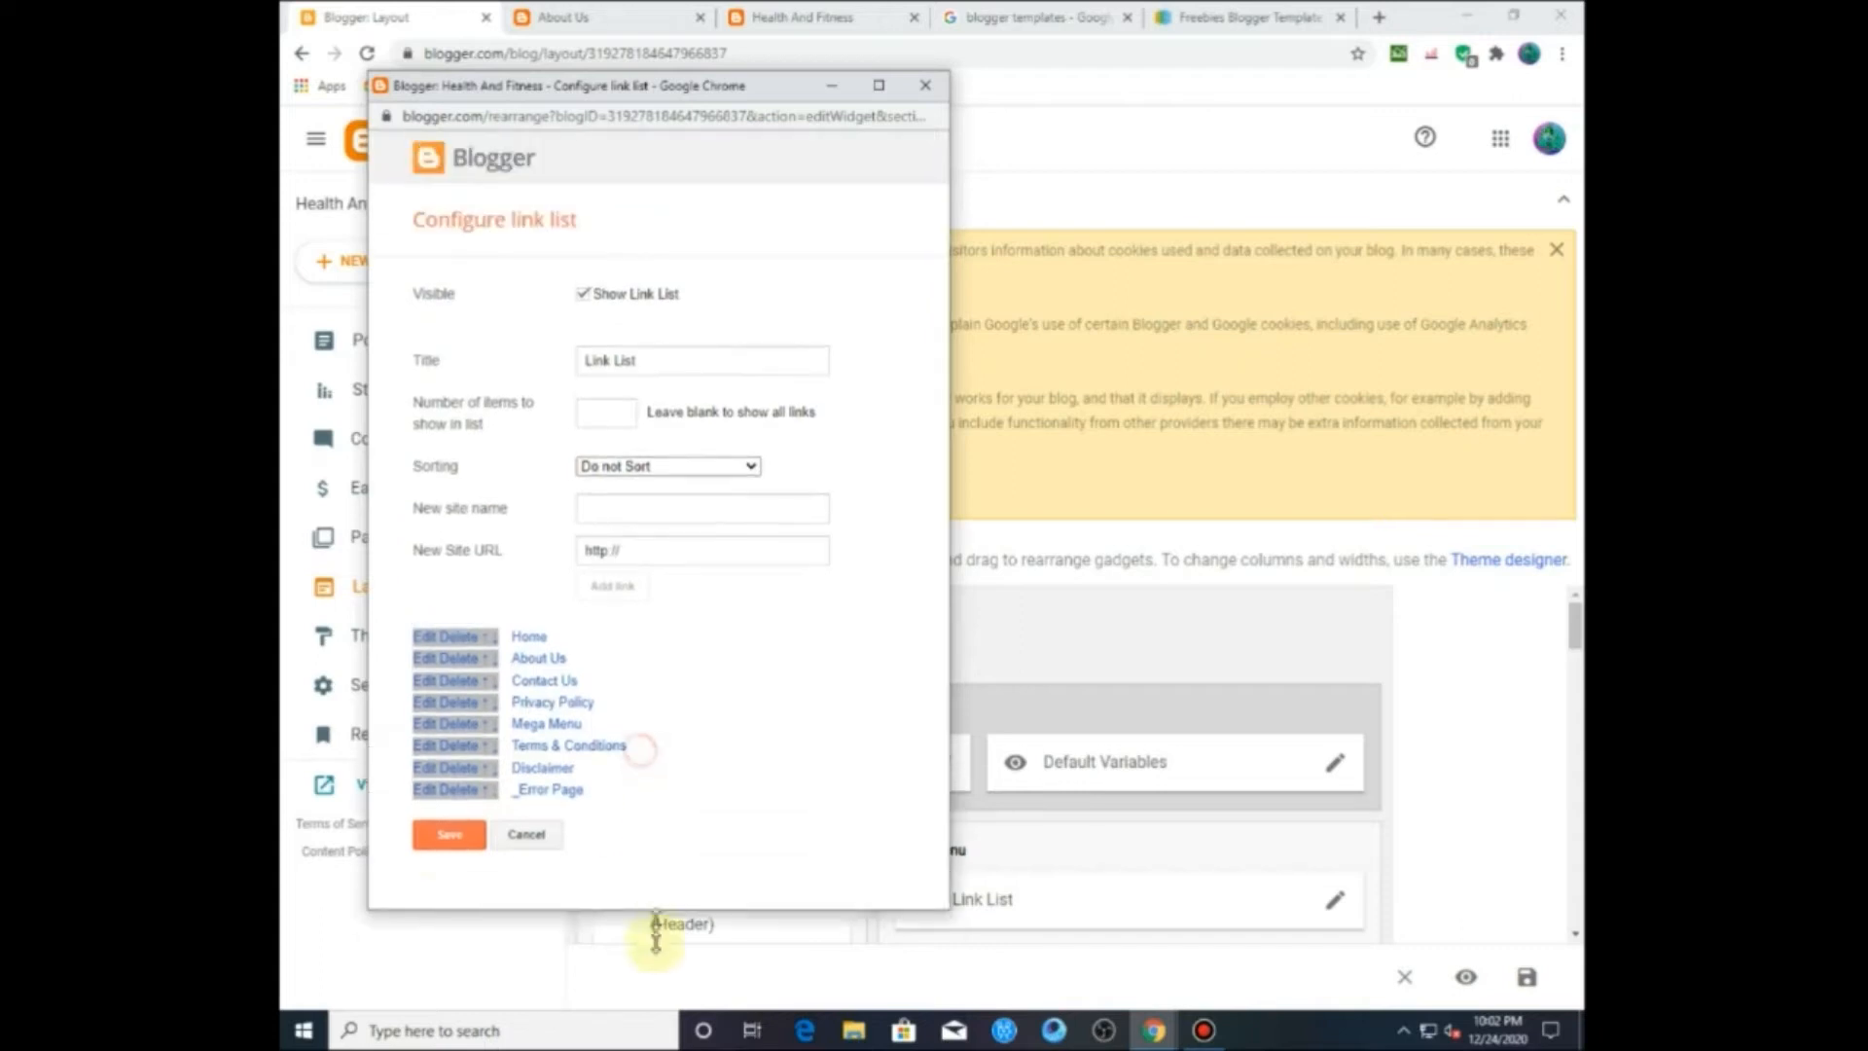
click(485, 725)
click(485, 683)
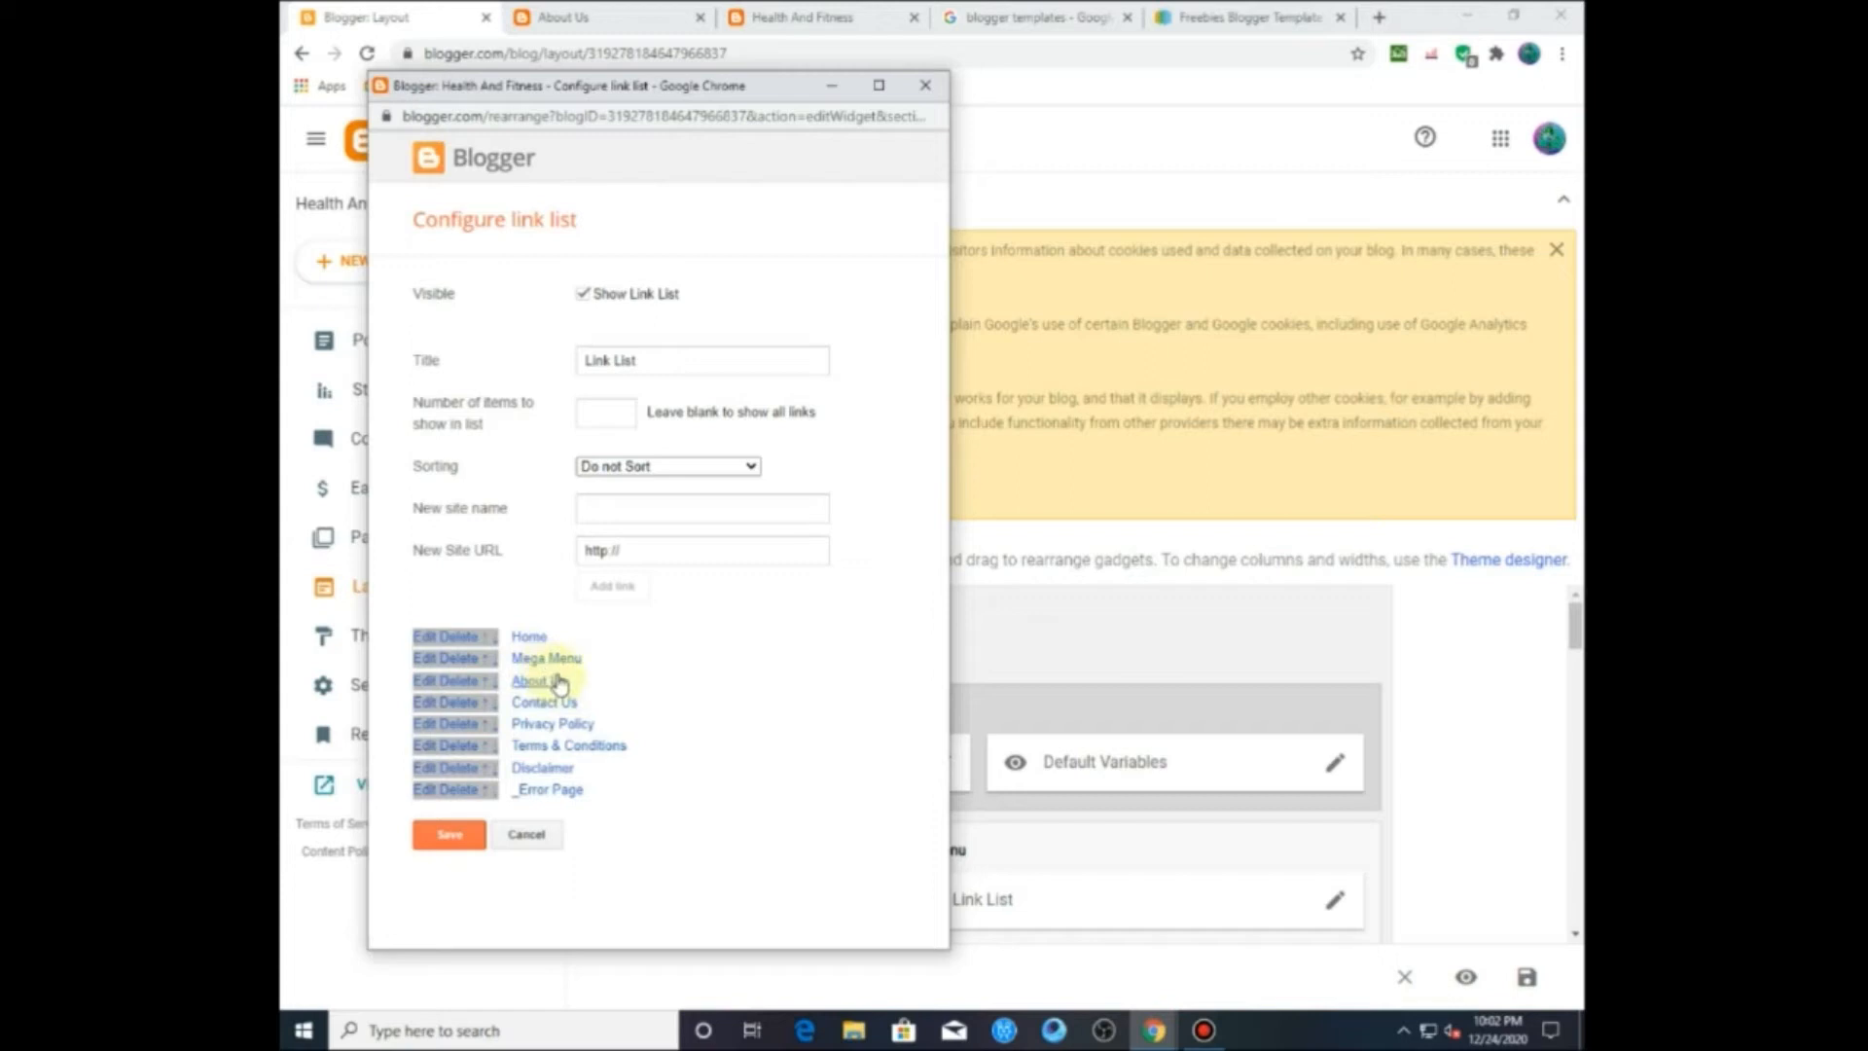
Step: Move Disclaimer above Contact Us and _Error Page above Disclaimer and About Us
click(485, 767)
click(484, 746)
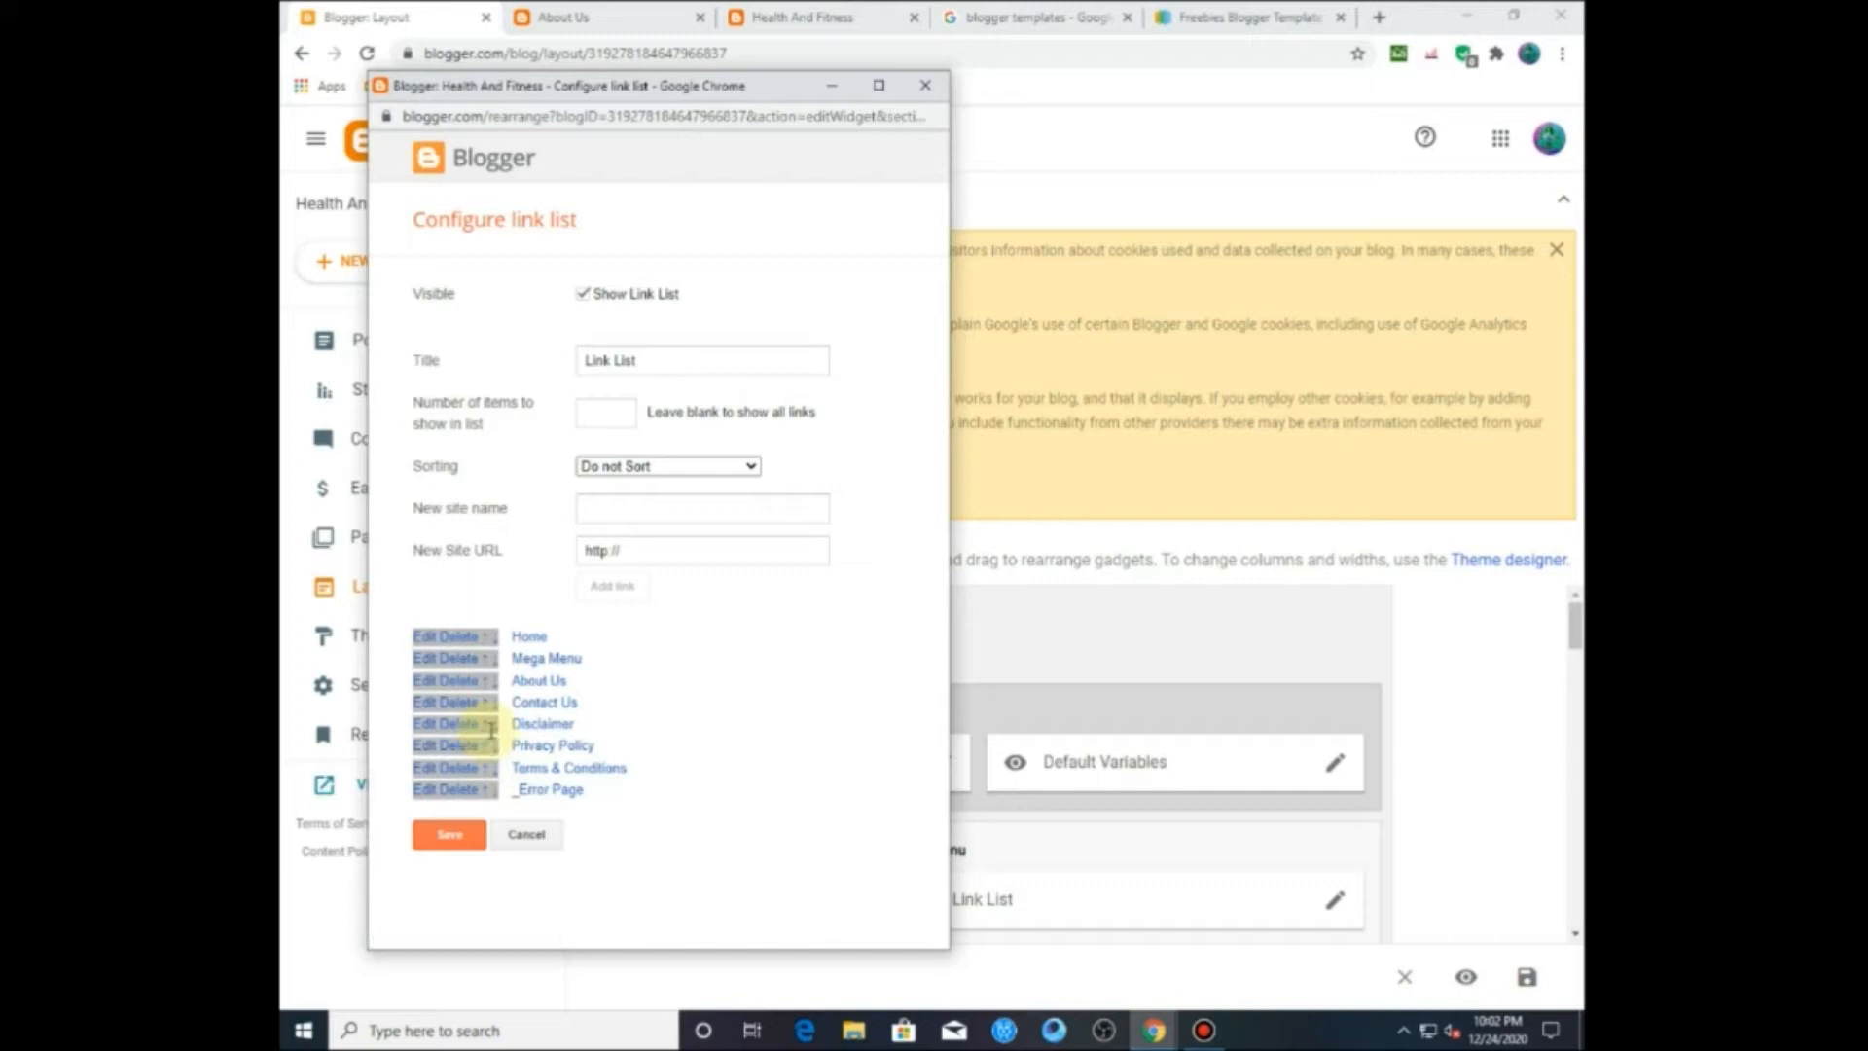
click(485, 724)
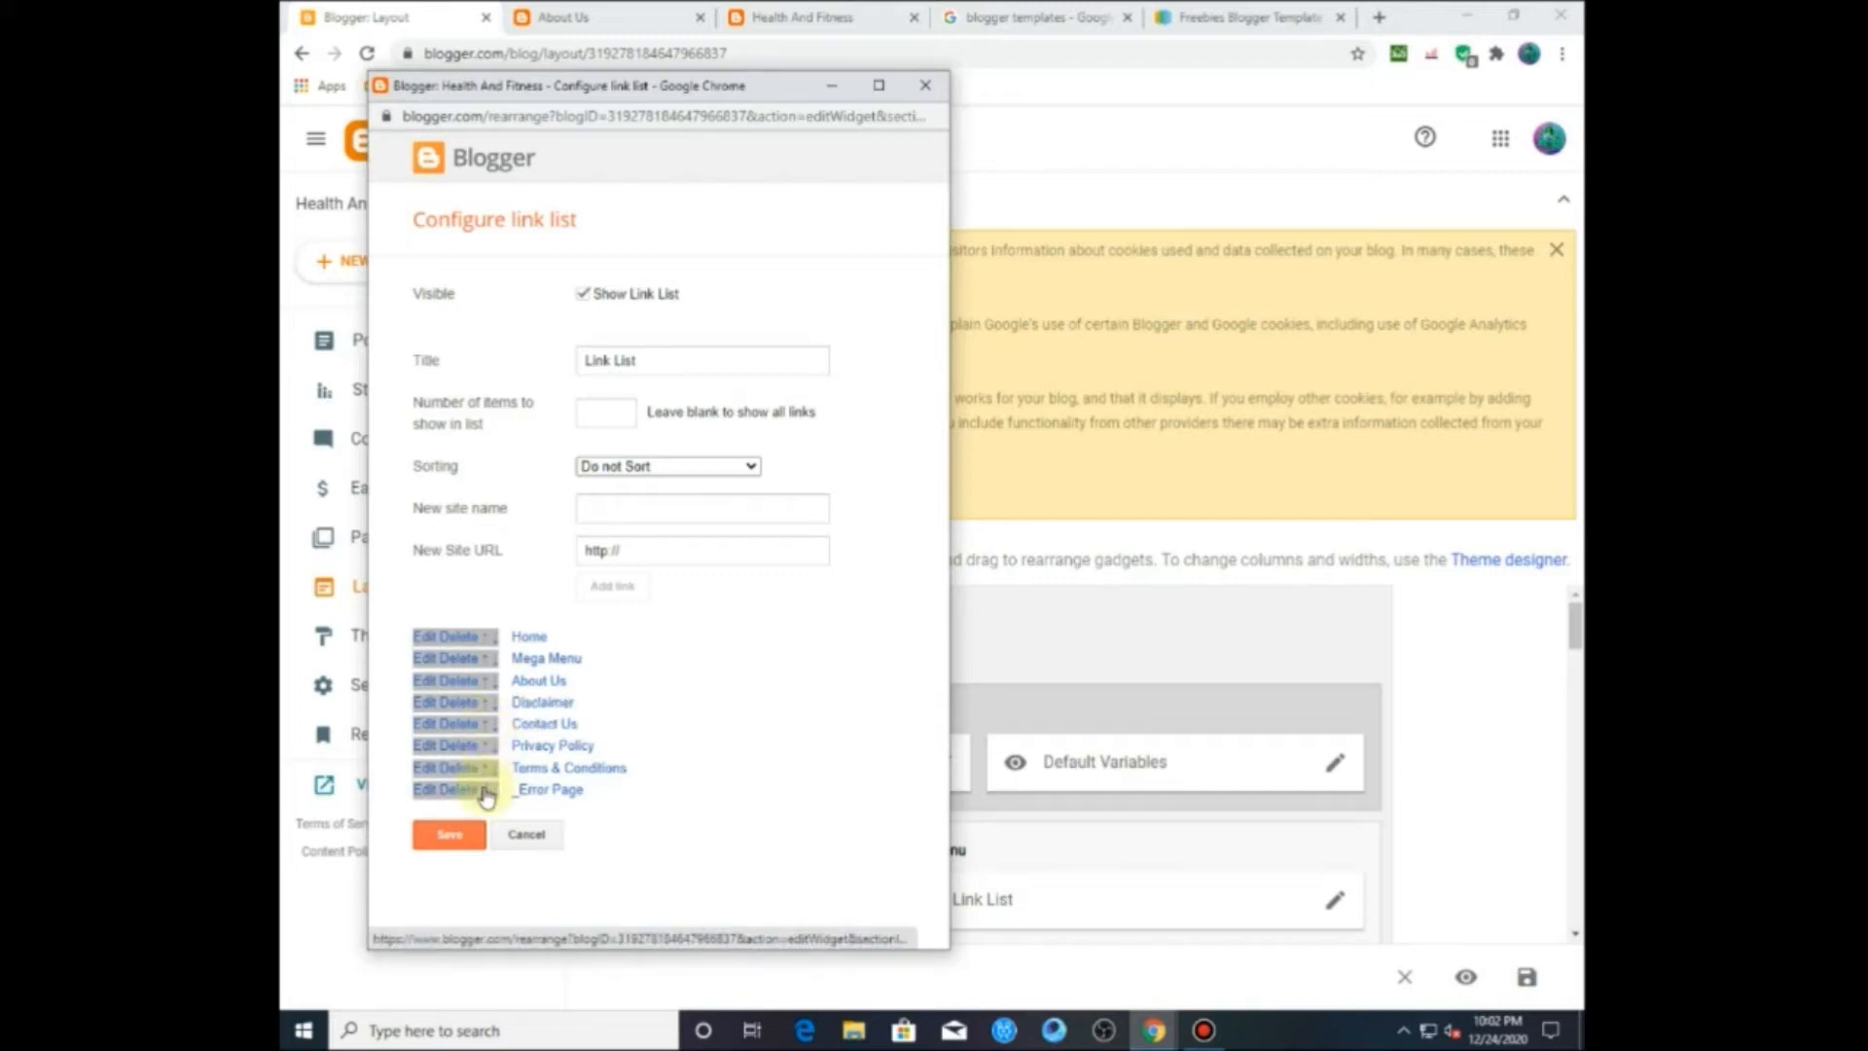
click(484, 789)
click(484, 768)
click(484, 746)
click(484, 724)
click(484, 702)
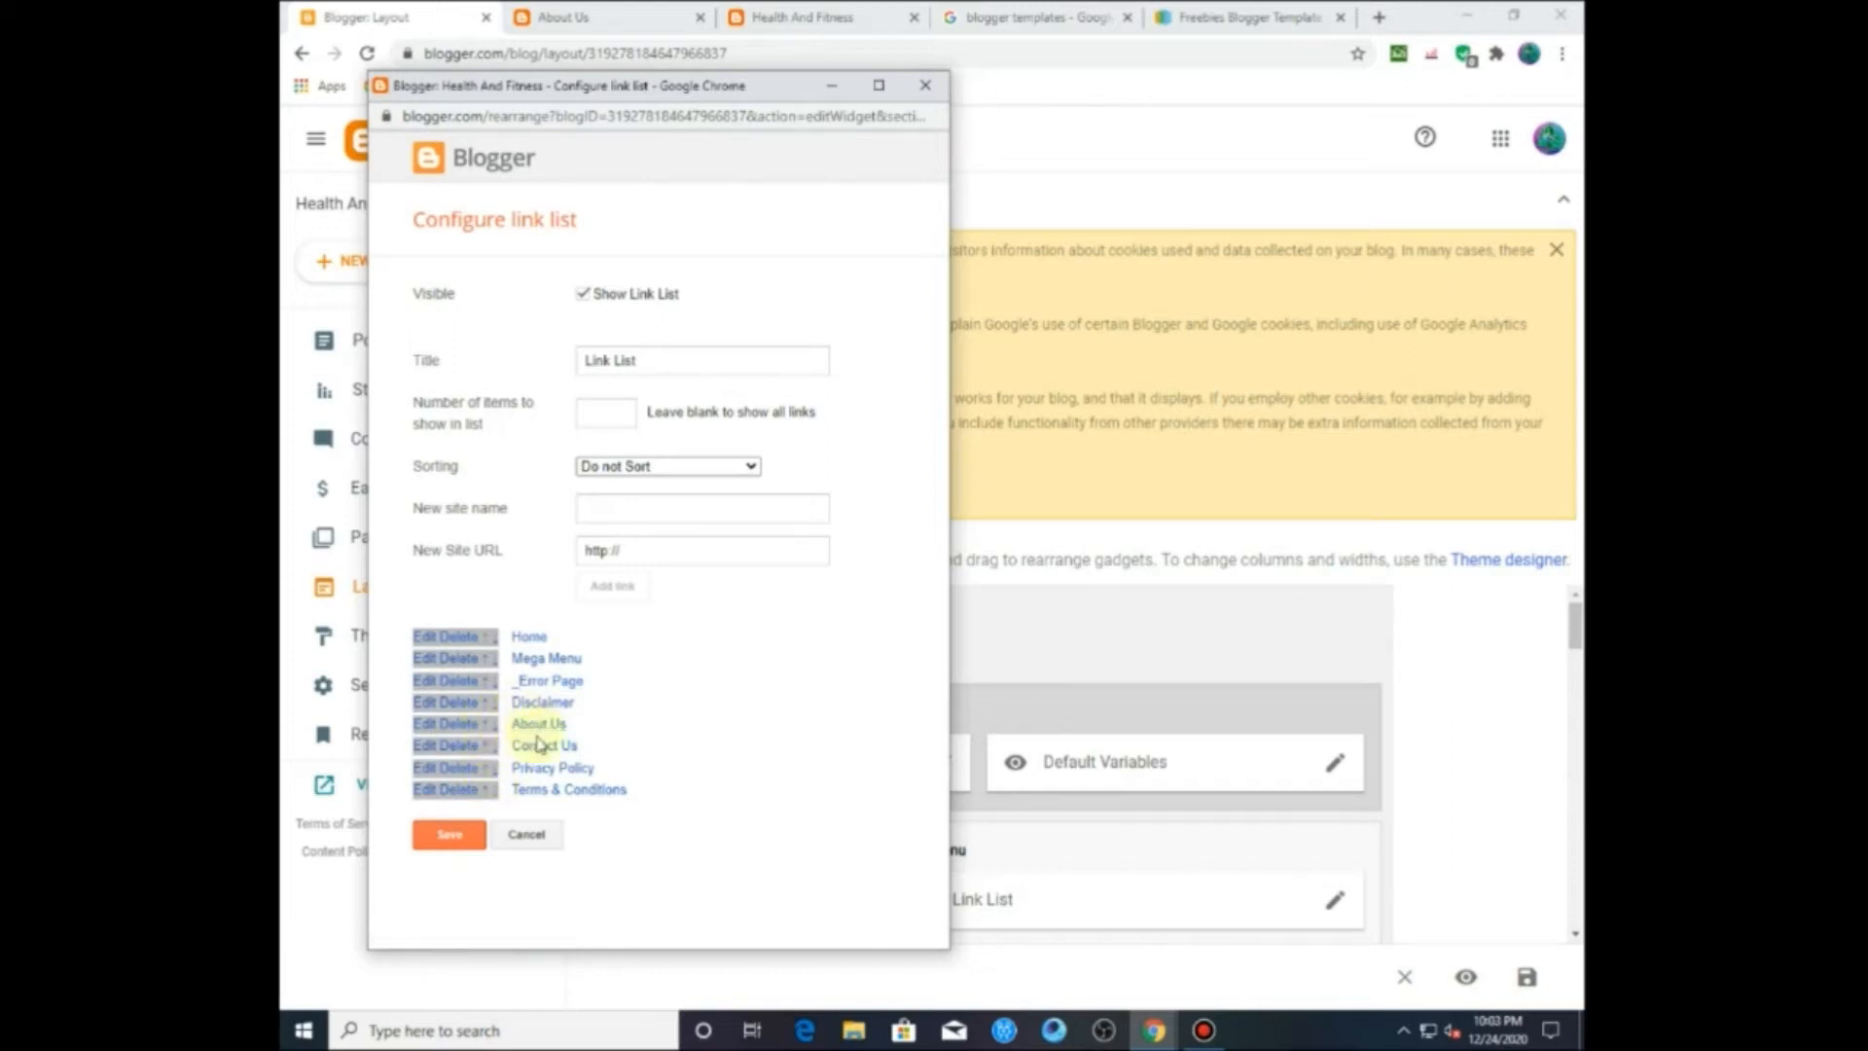
Step: Move Contact Us and About Us to the bottom of the list, then save
click(496, 749)
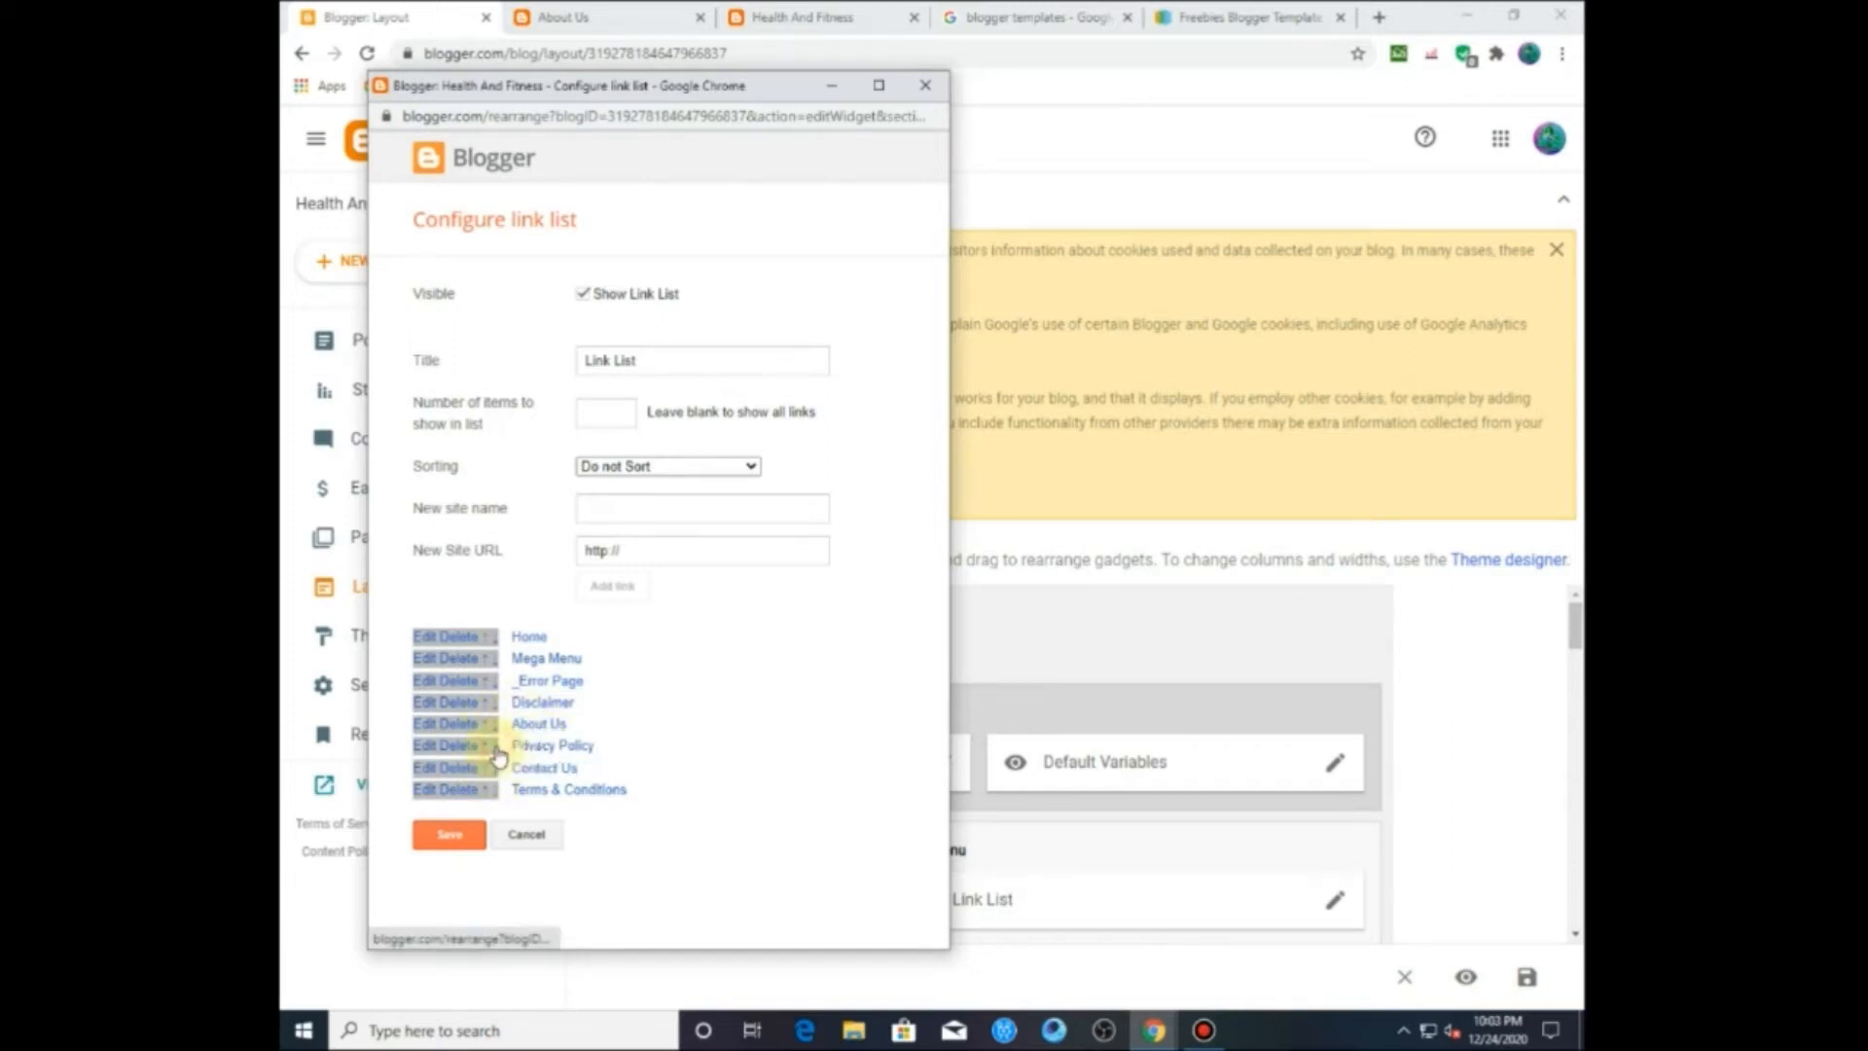
click(495, 769)
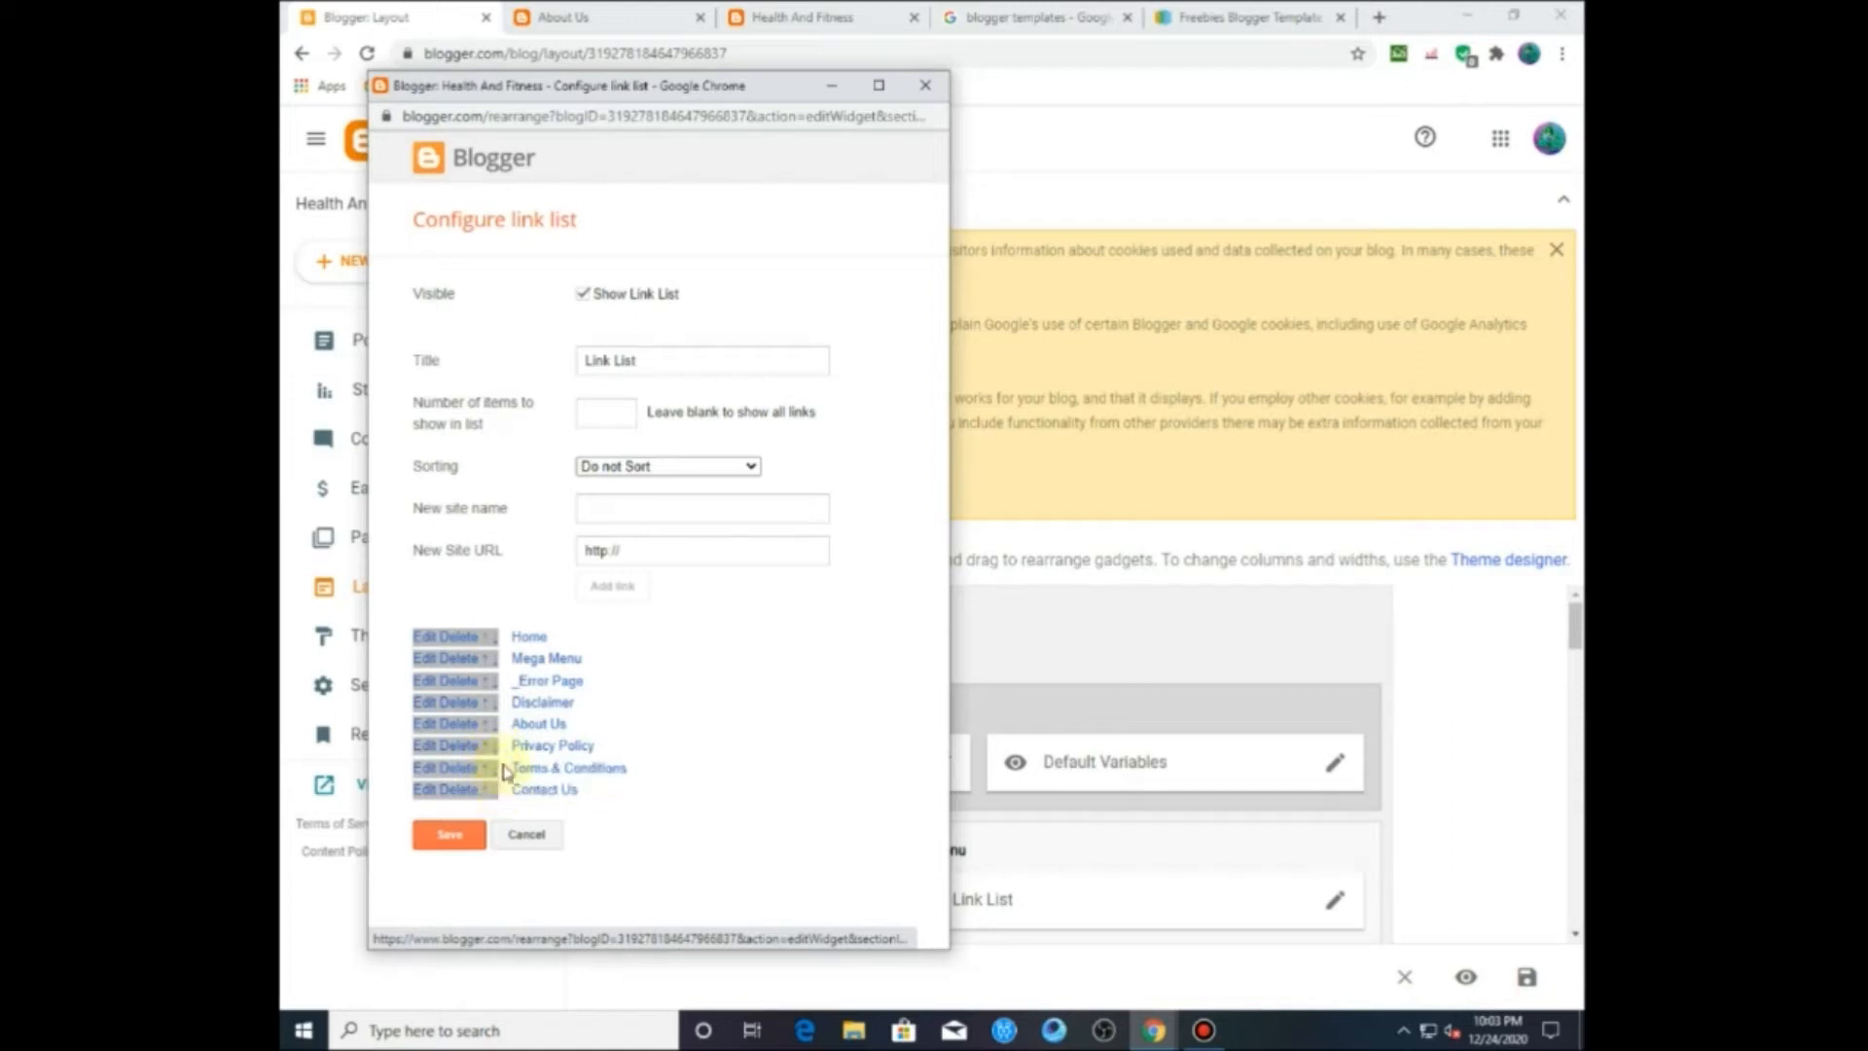
click(496, 730)
click(496, 749)
click(494, 771)
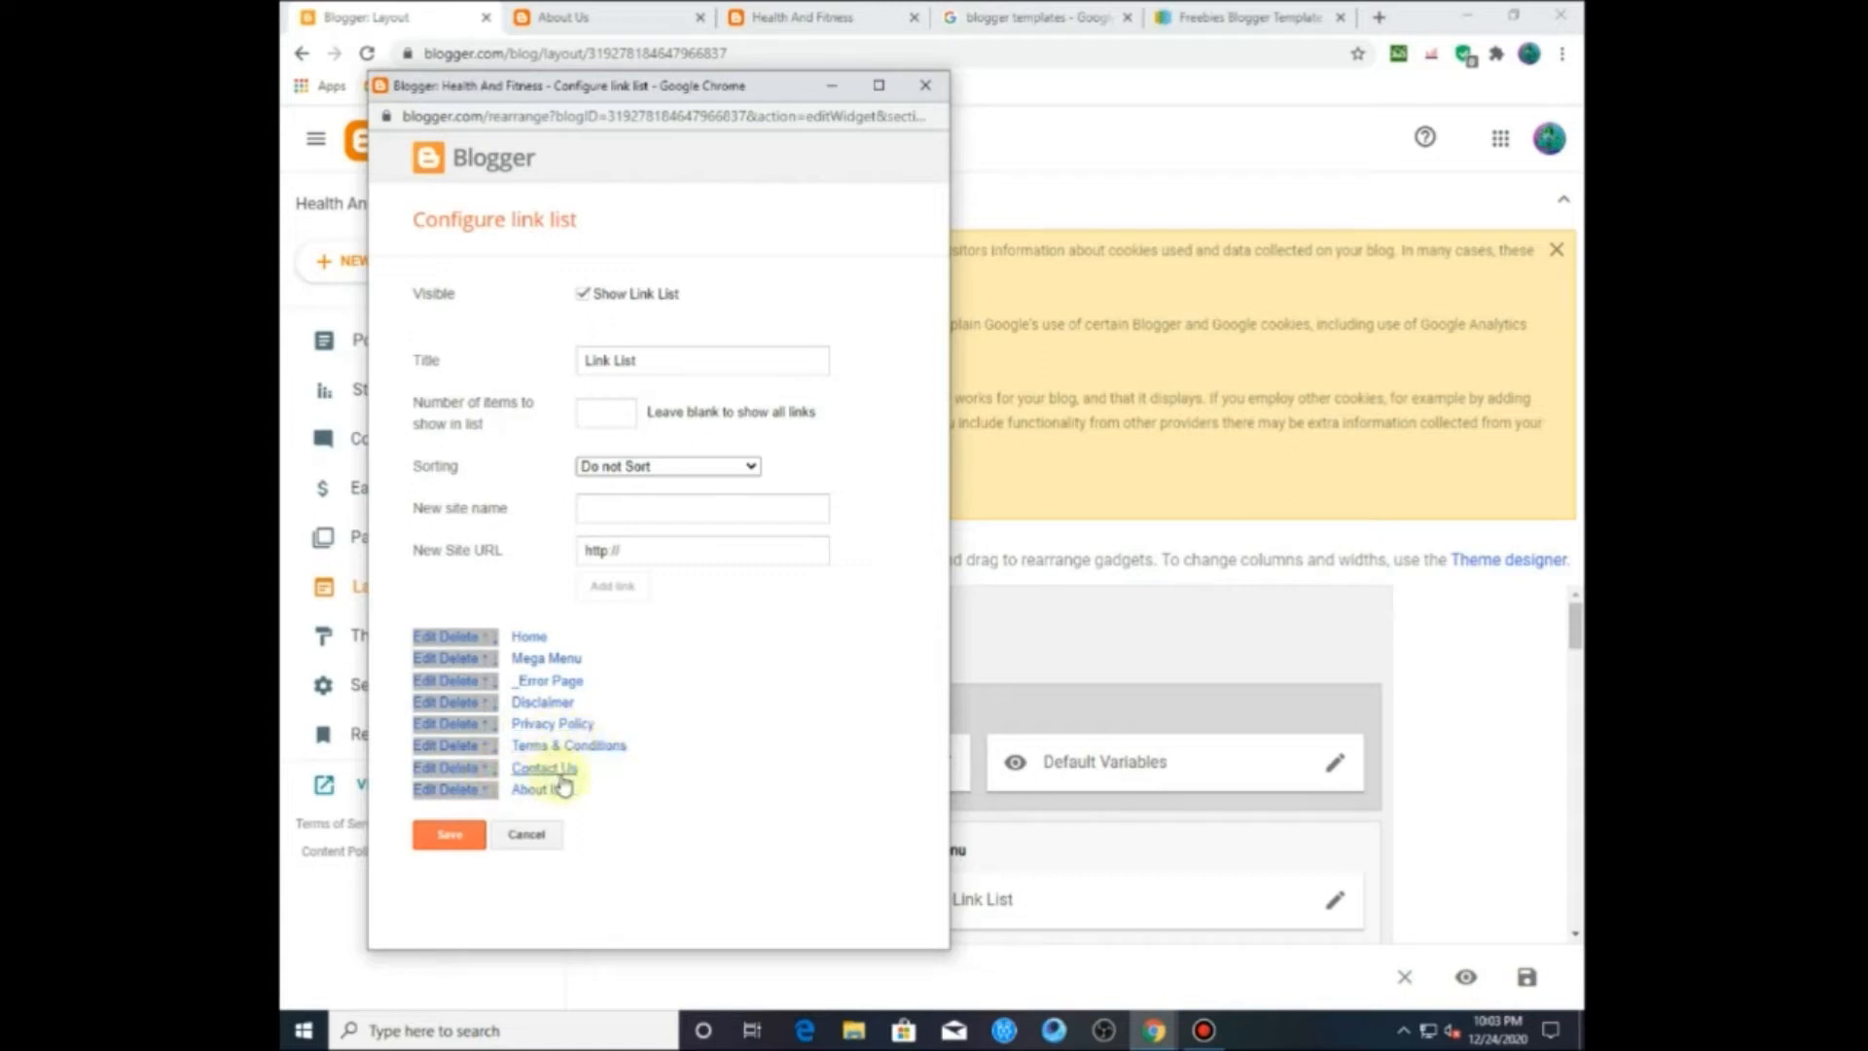
click(474, 839)
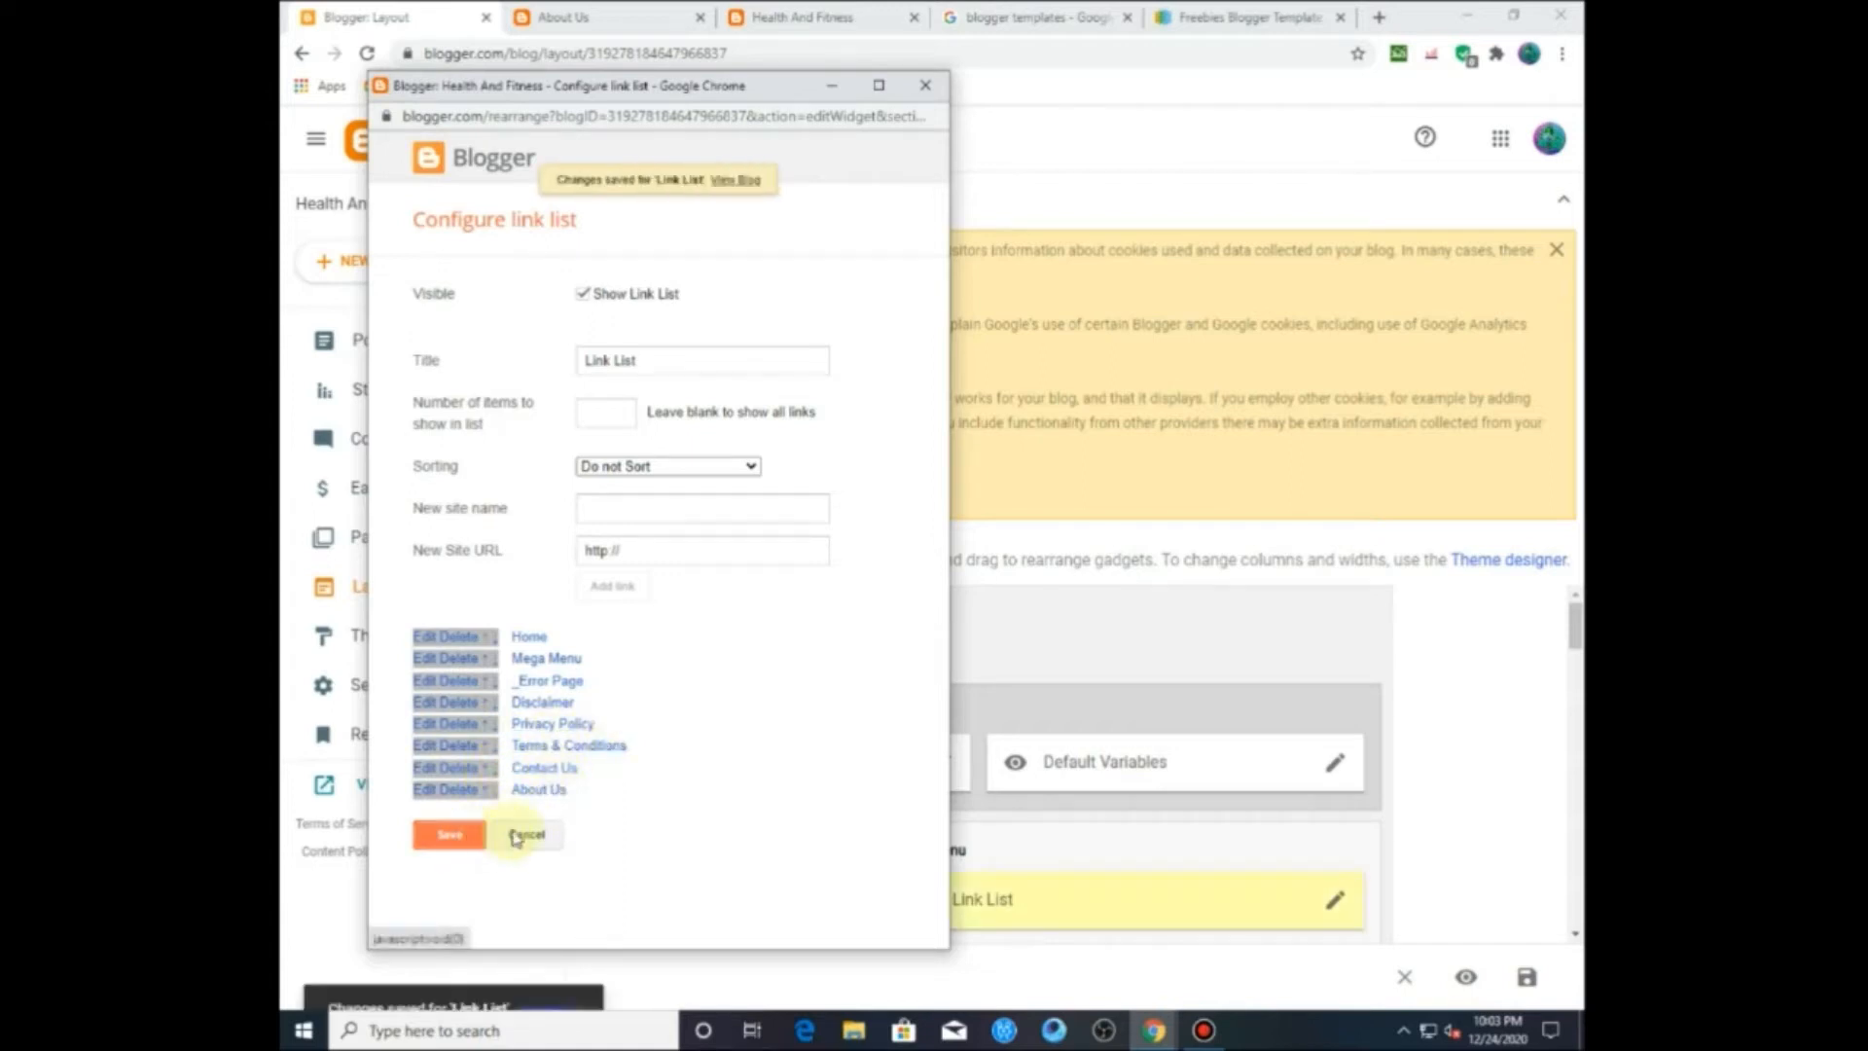
click(642, 12)
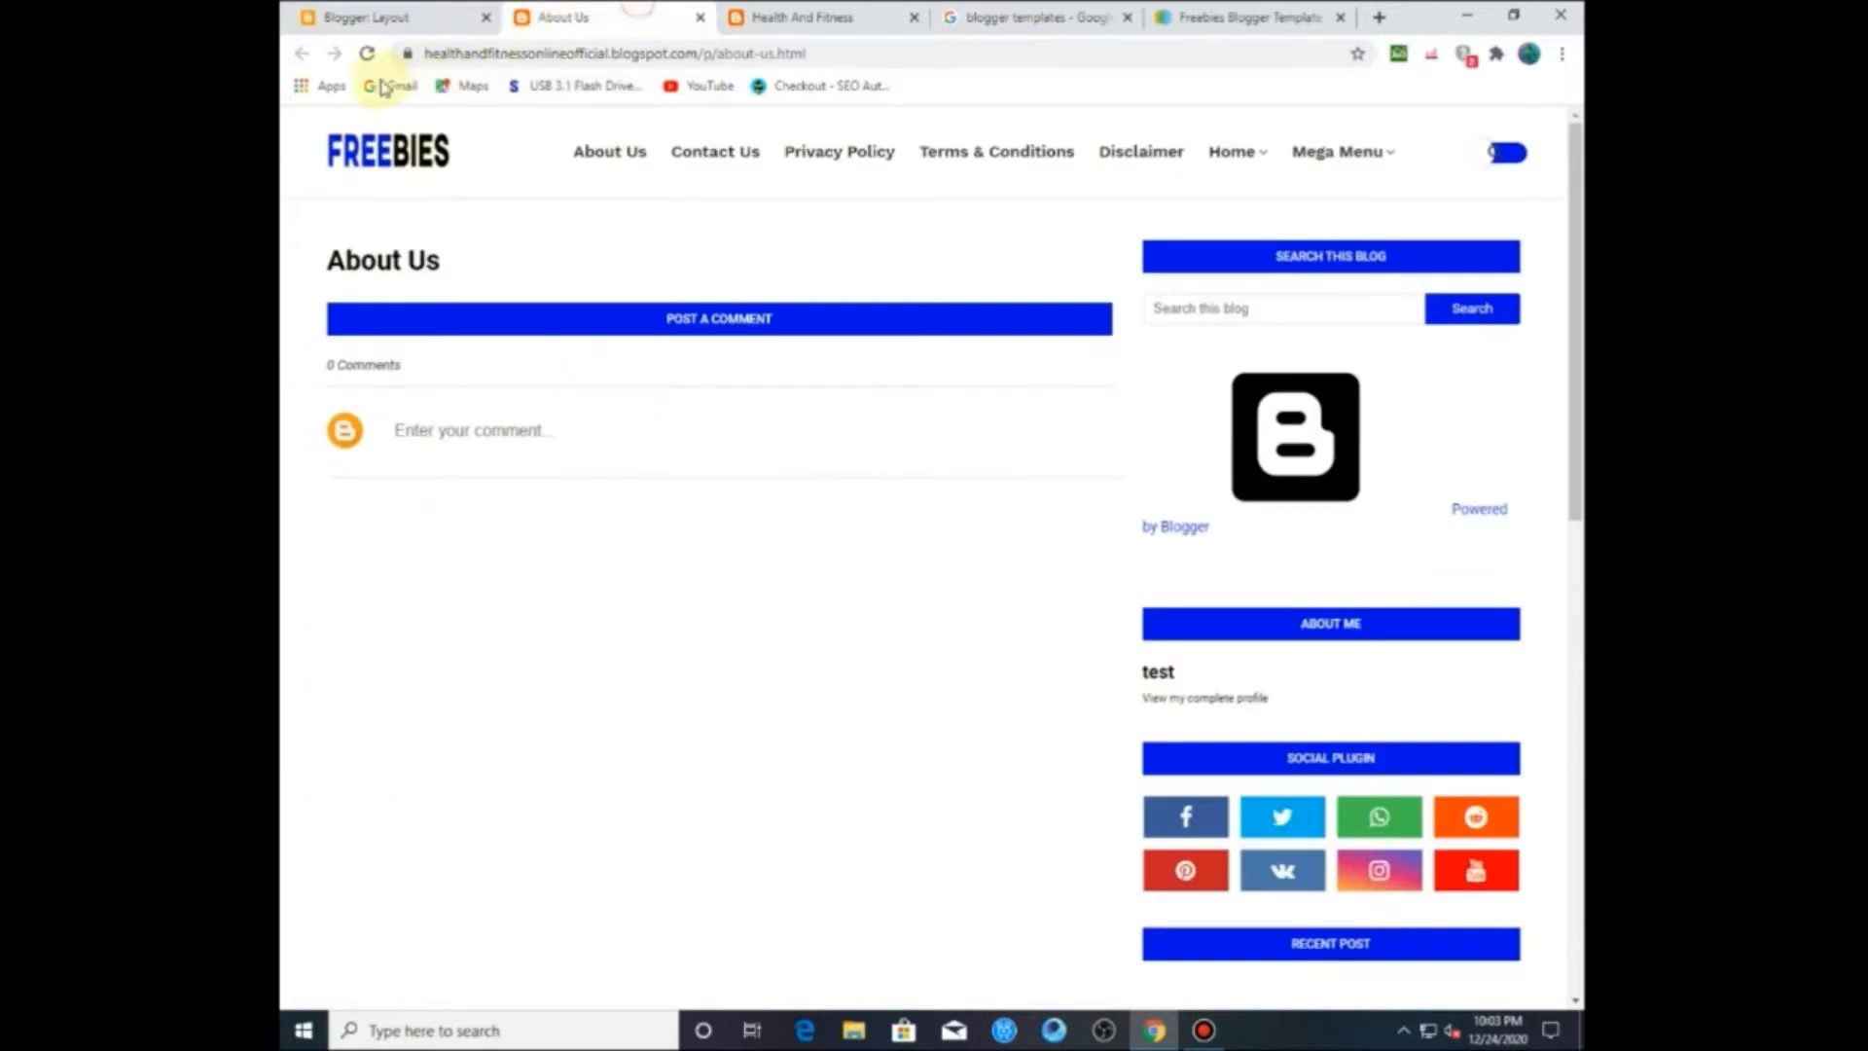
Step: Load the blog homepage, open Terms & Conditions, and inspect it with developer tools
click(426, 159)
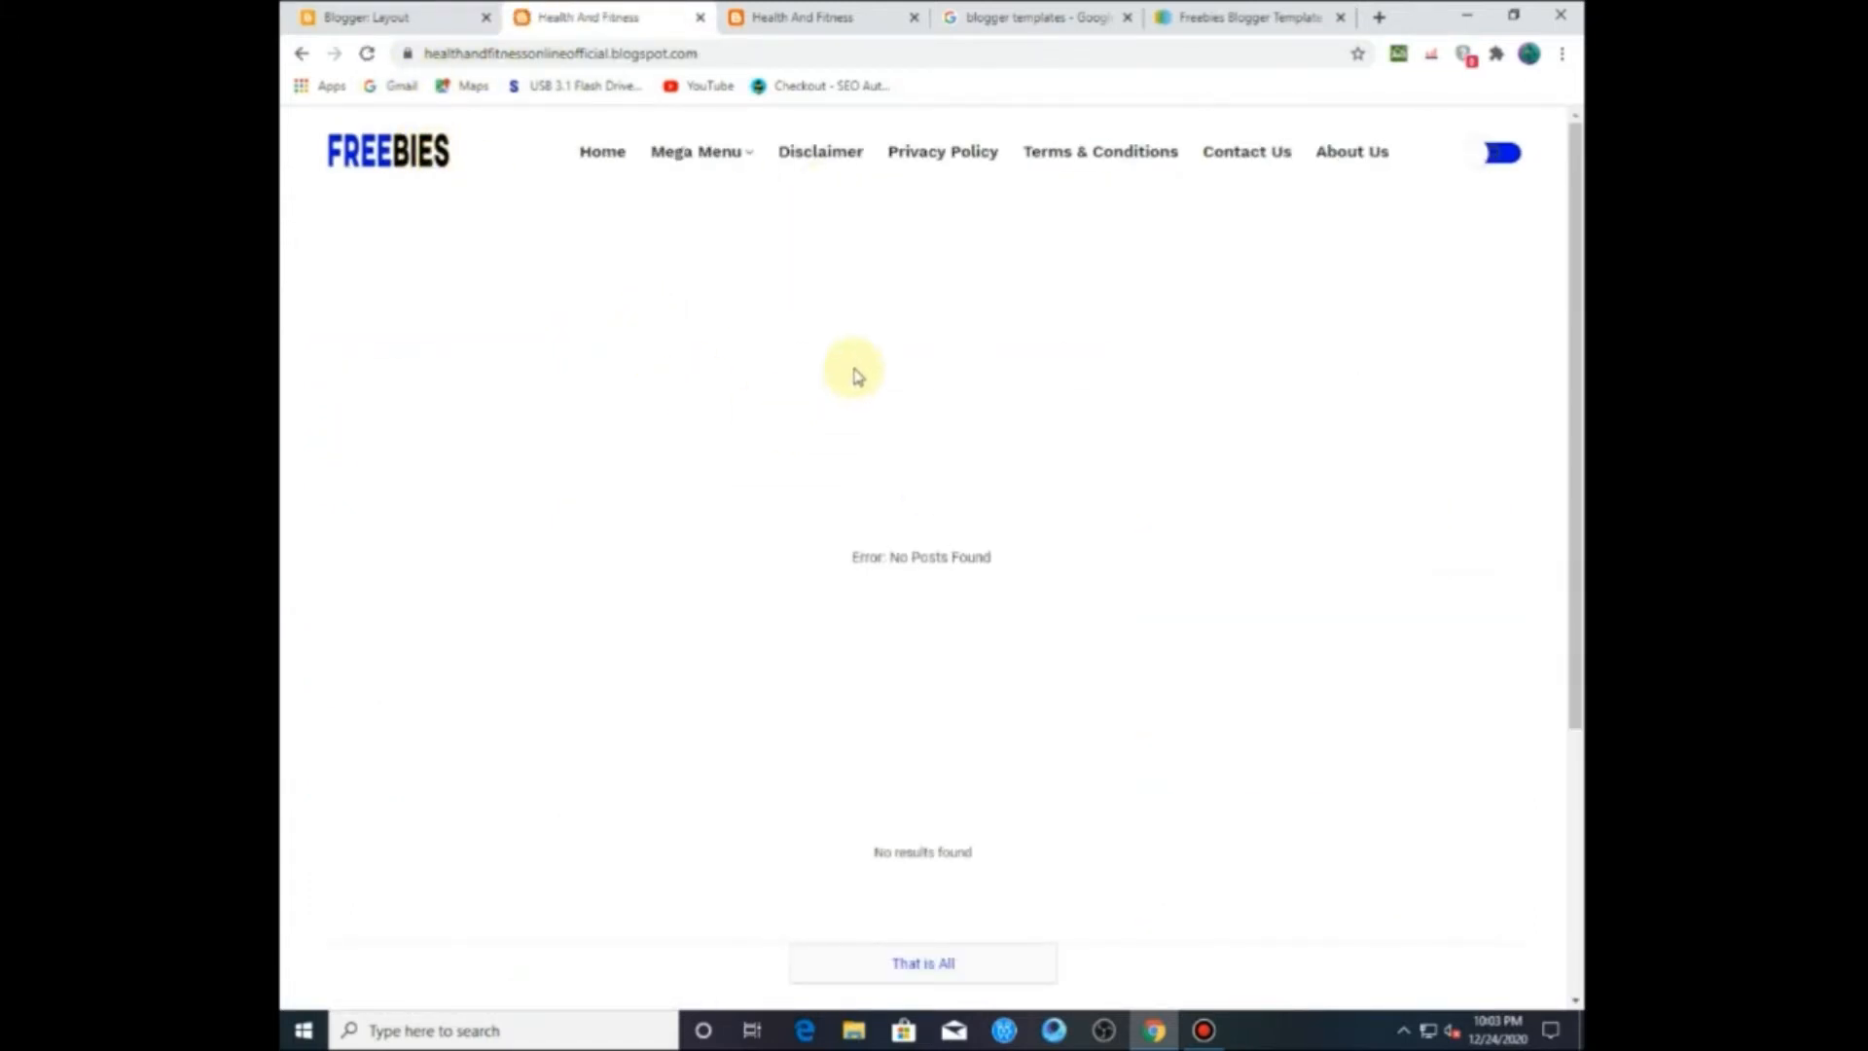
mouse_move(721, 154)
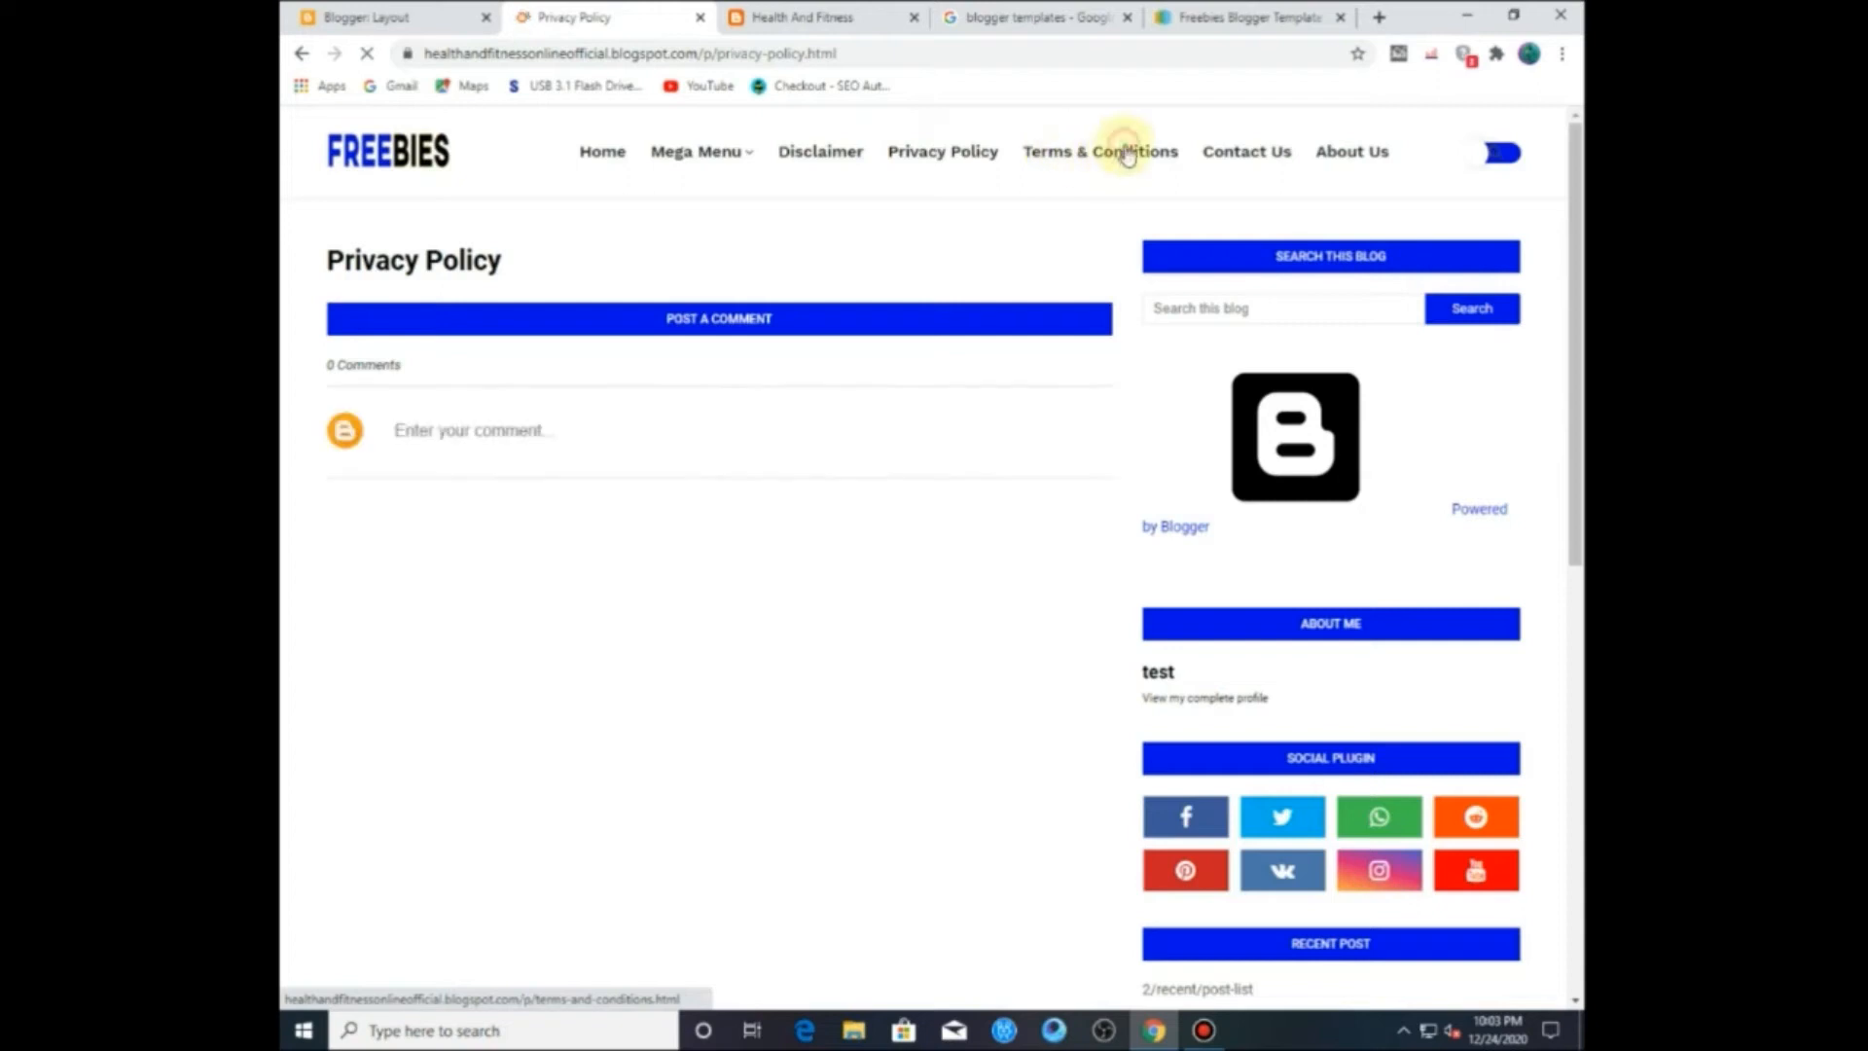
click(1126, 154)
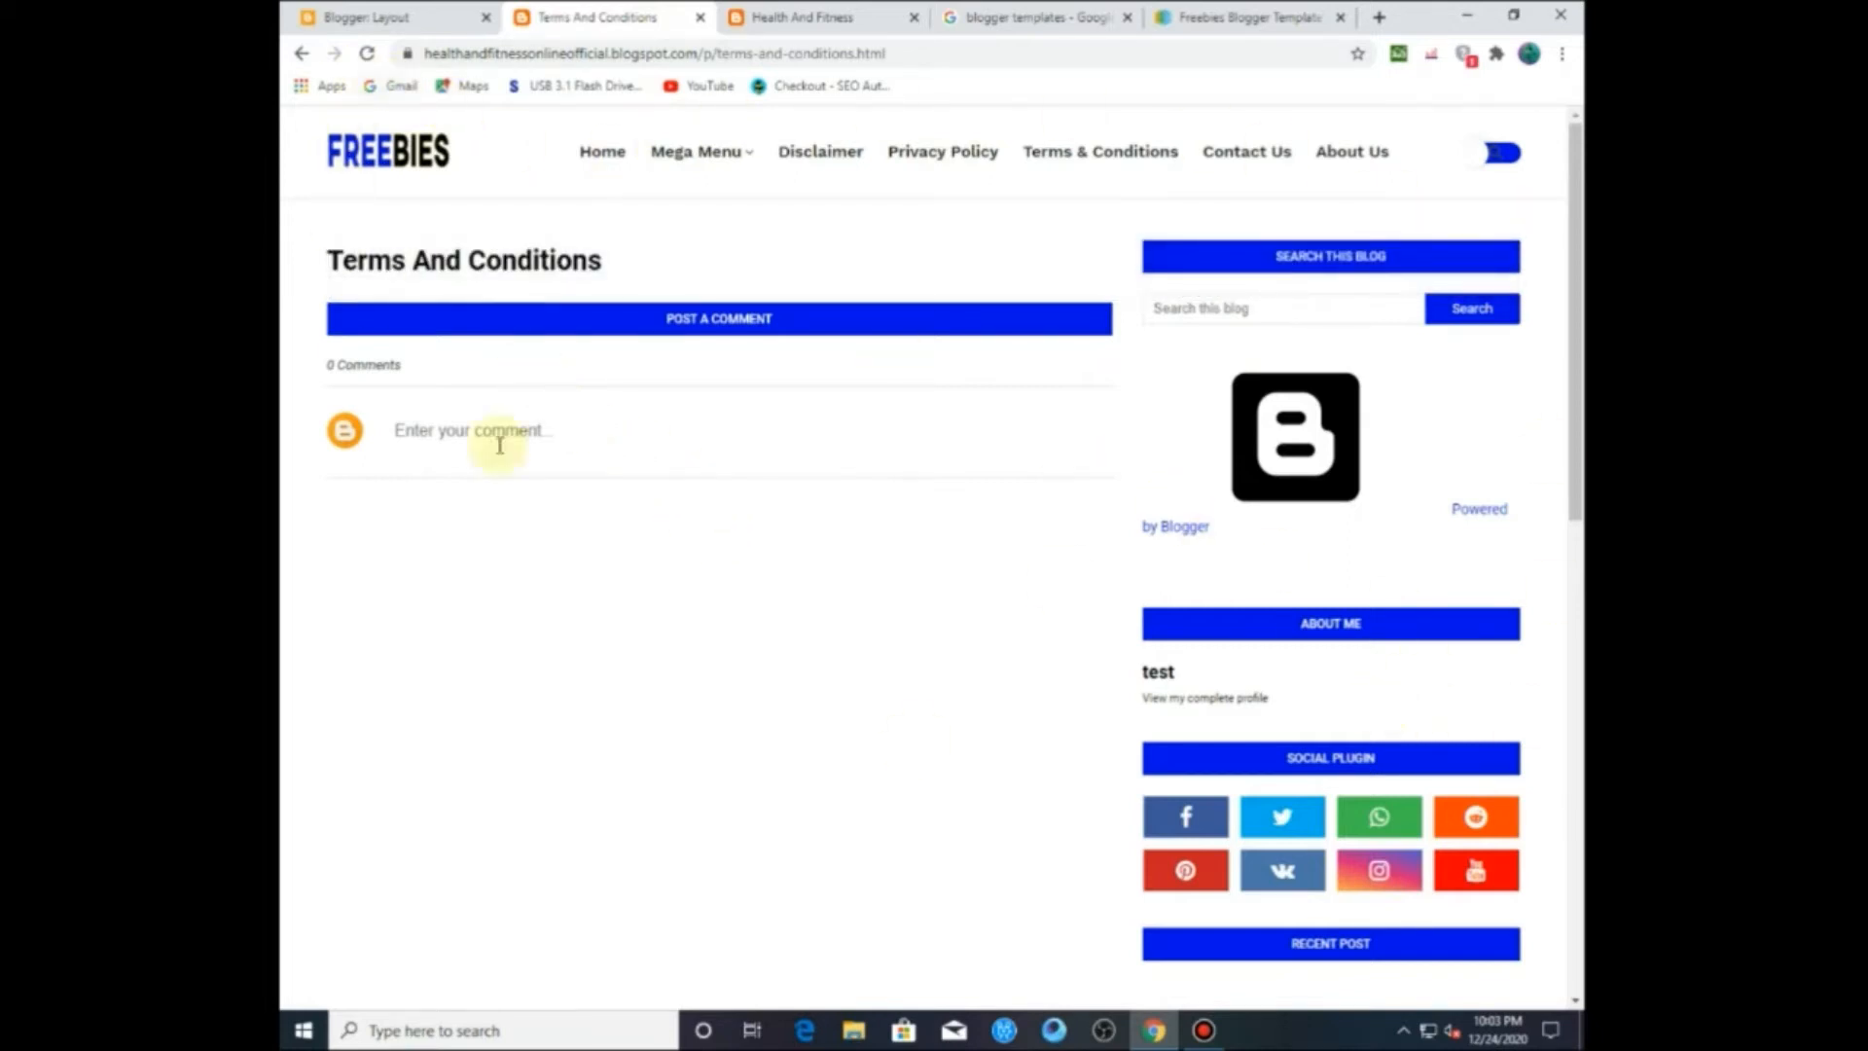
scroll(488, 346, down, 3)
scroll(438, 370, up, 3)
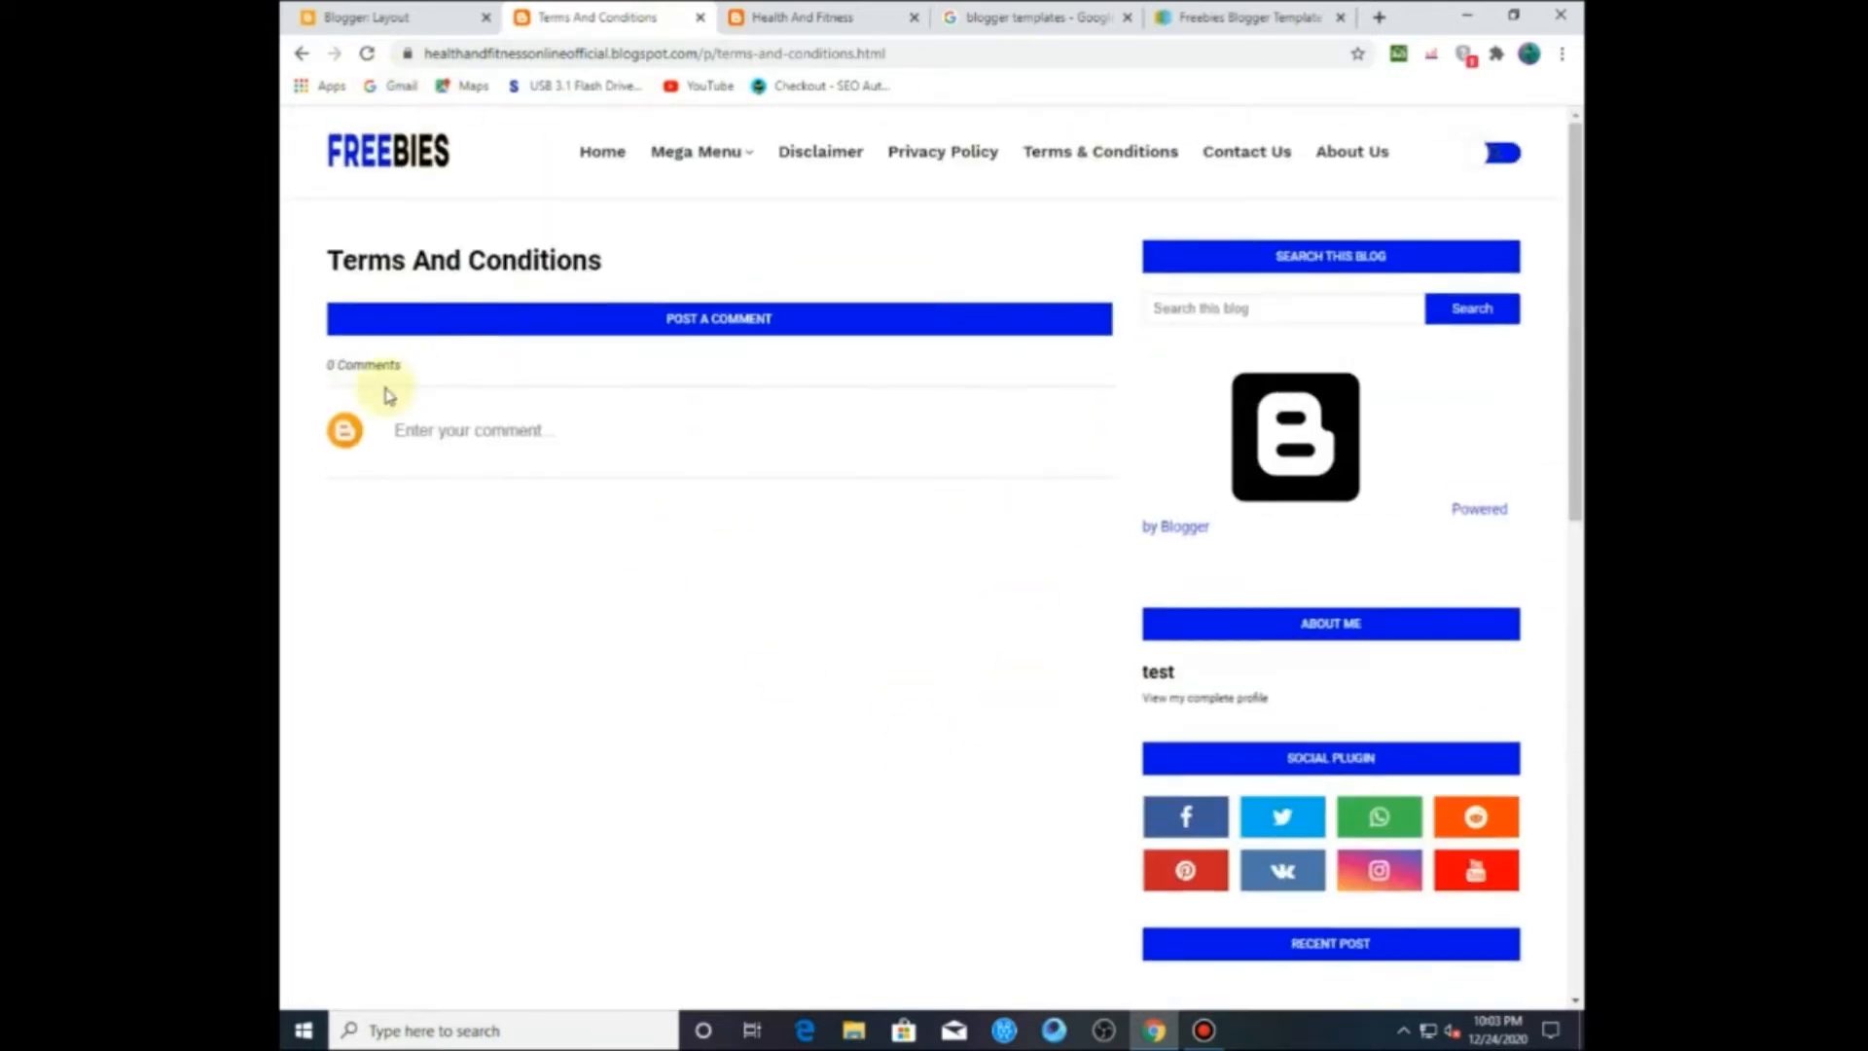
right_click(306, 524)
click(452, 788)
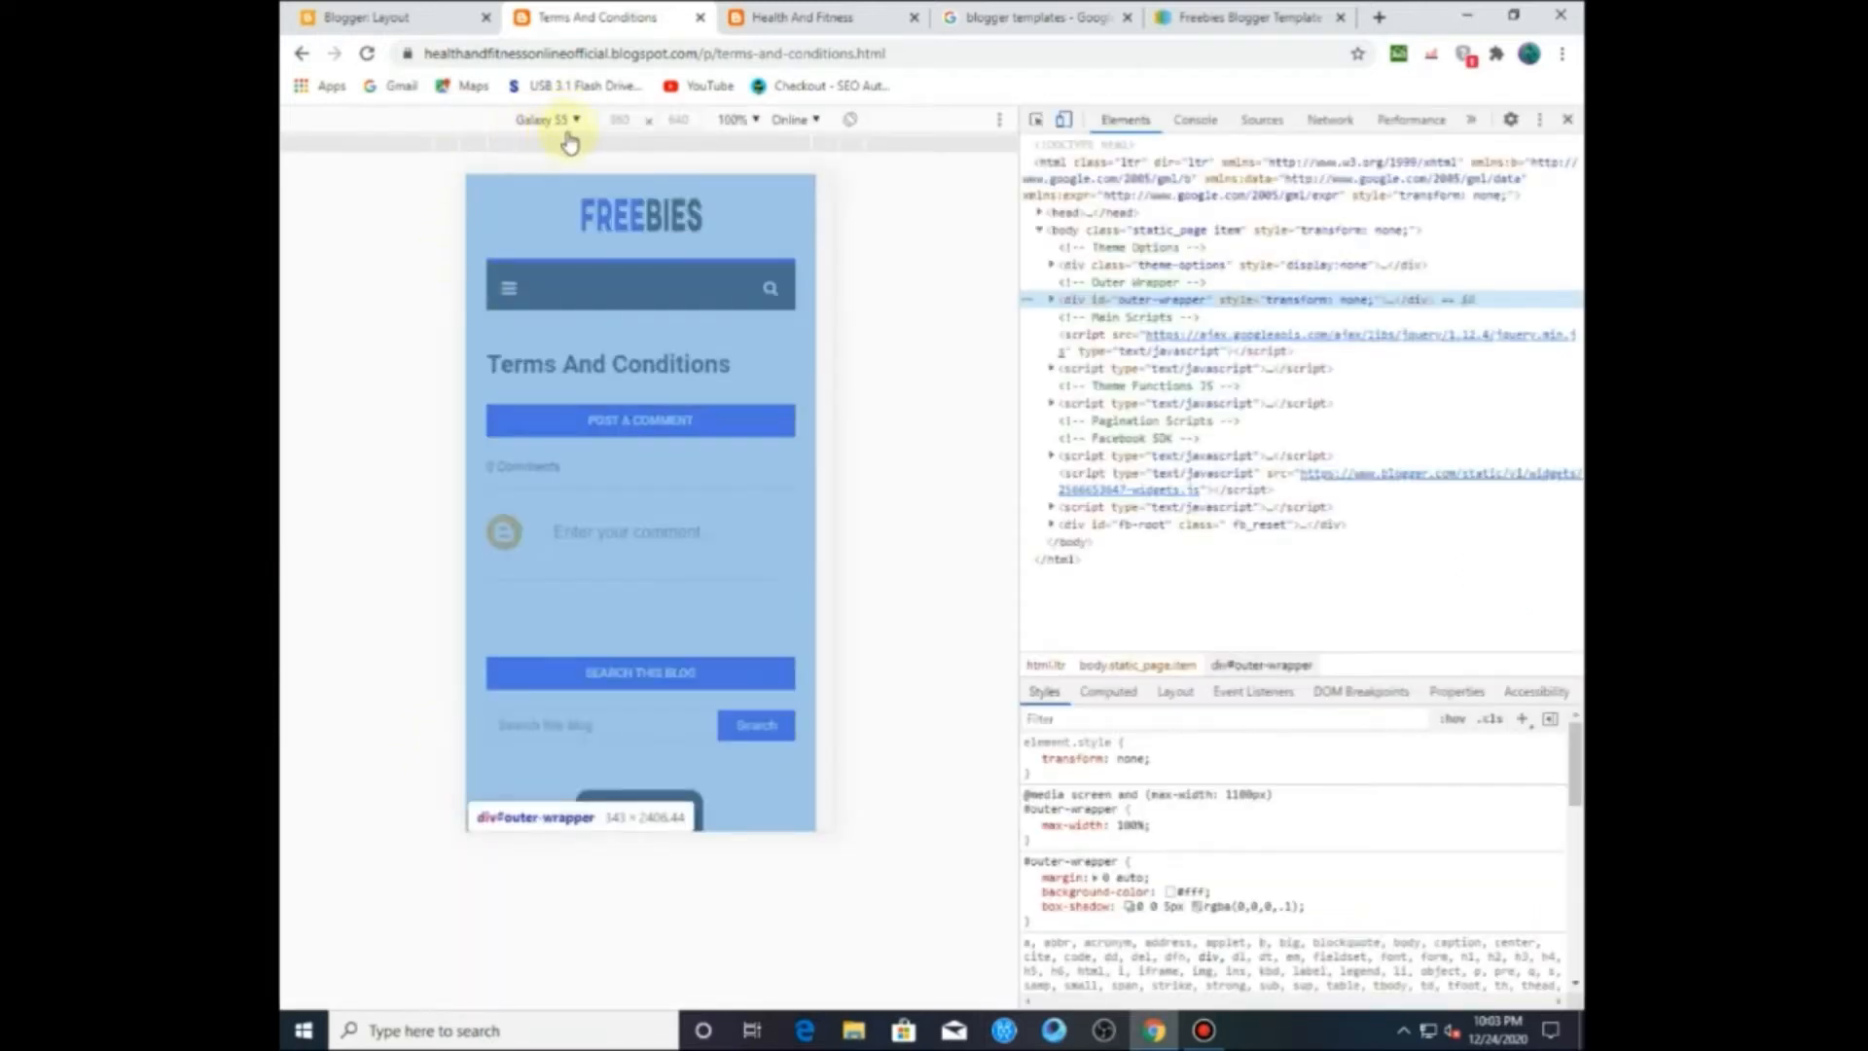
Step: Reload the Galaxy S5 preview, toggle the mobile menu open and closed, then close DevTools
click(367, 54)
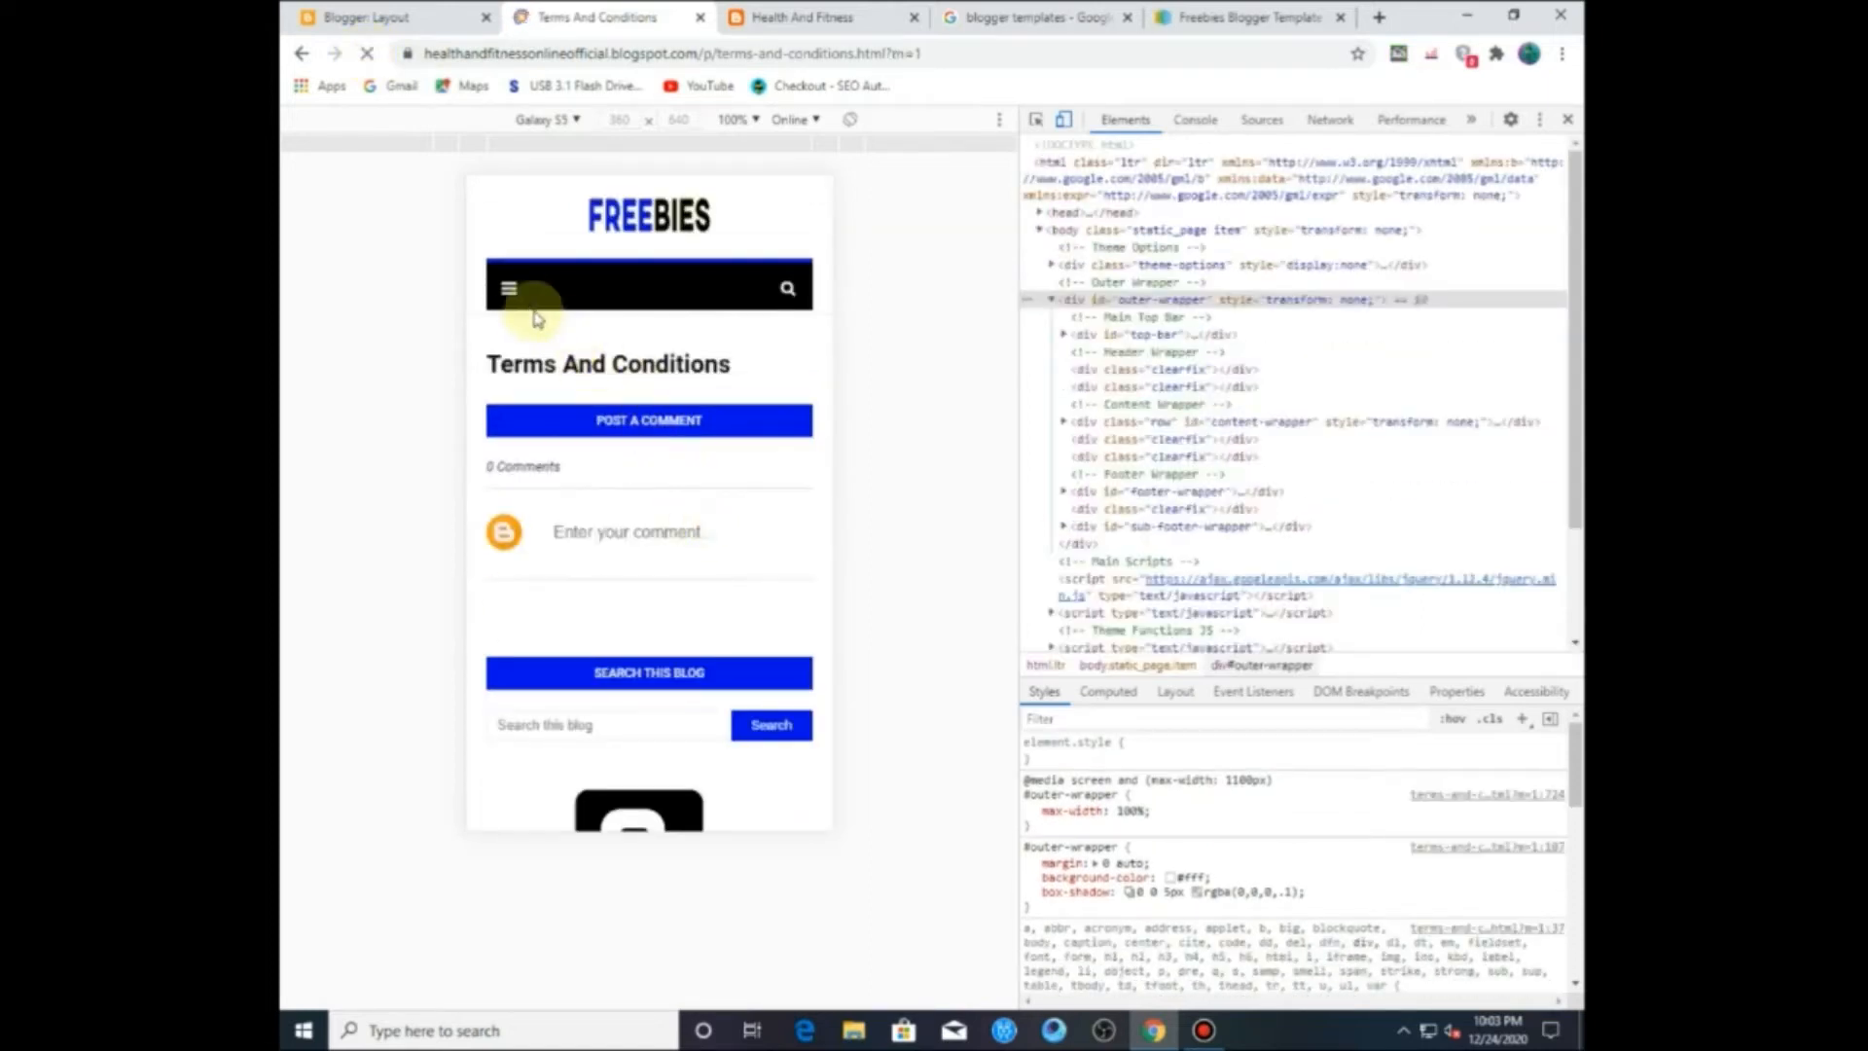
click(508, 288)
click(508, 288)
click(508, 288)
click(508, 288)
scroll(562, 413, down, 3)
scroll(561, 415, down, 10)
scroll(553, 415, up, 13)
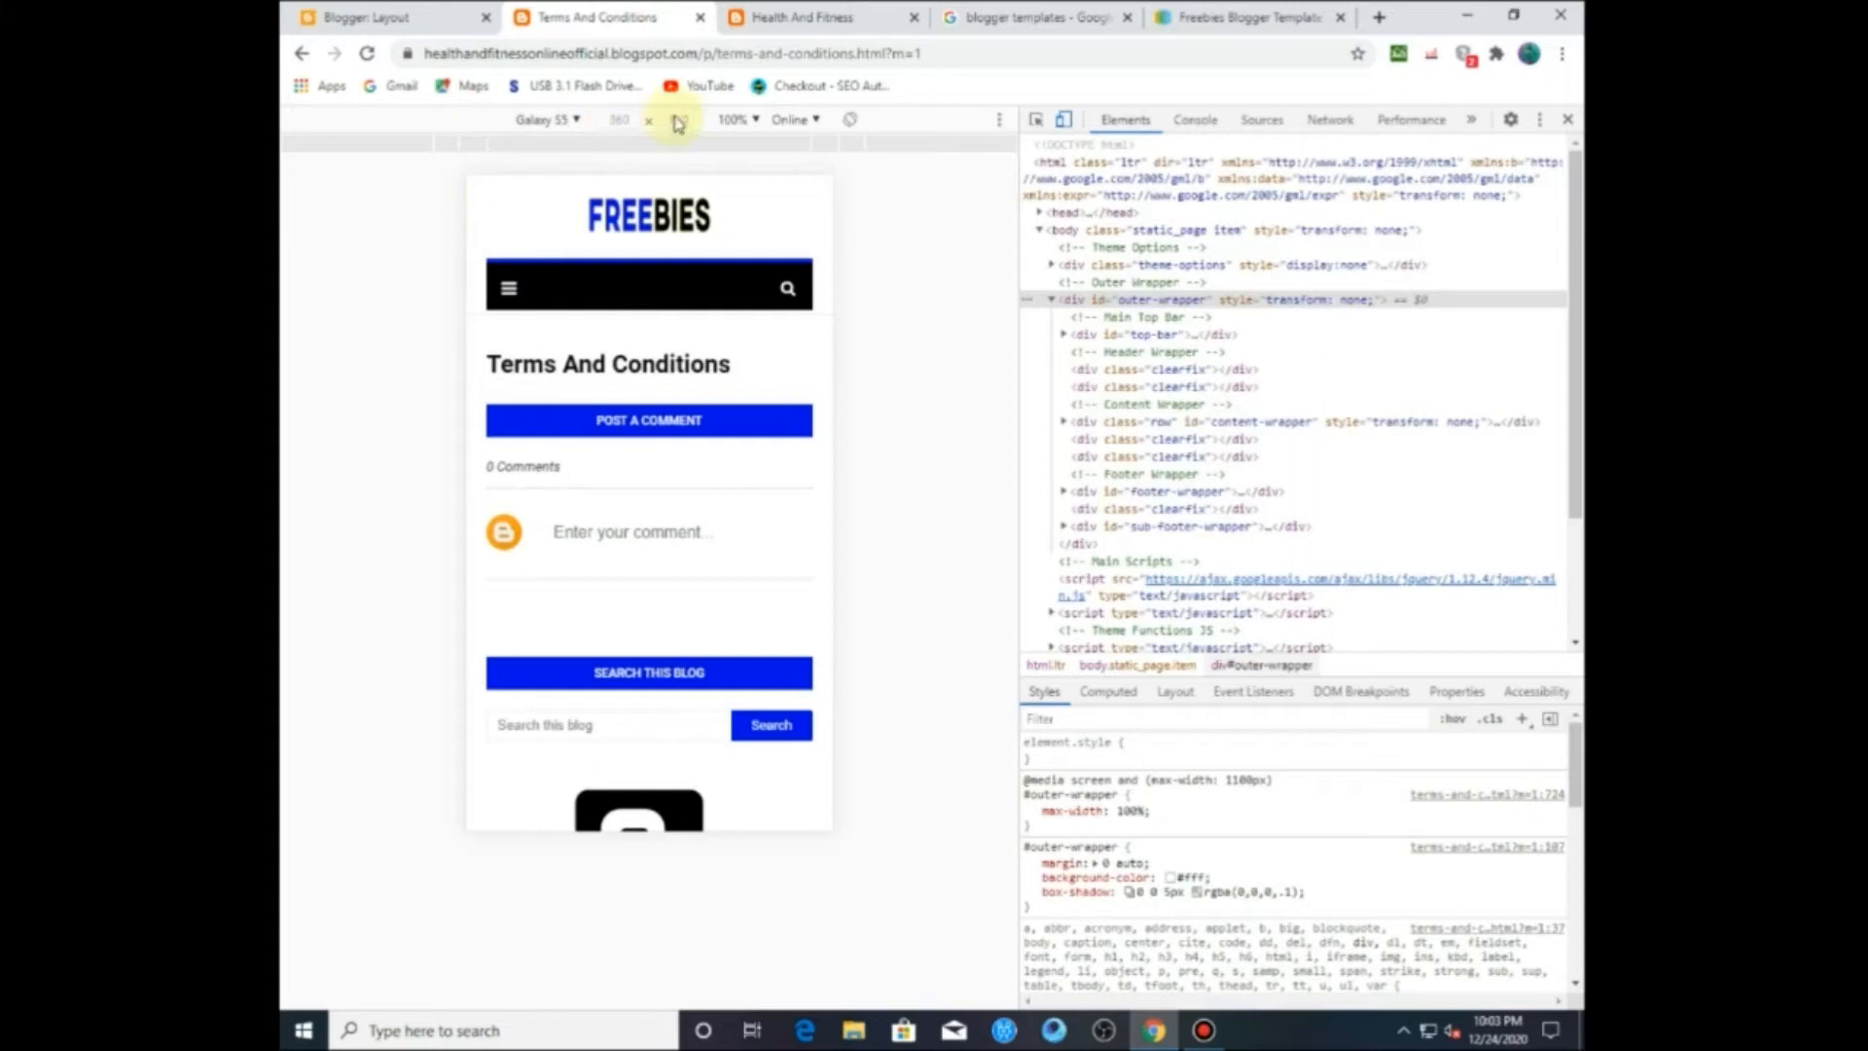
click(1566, 119)
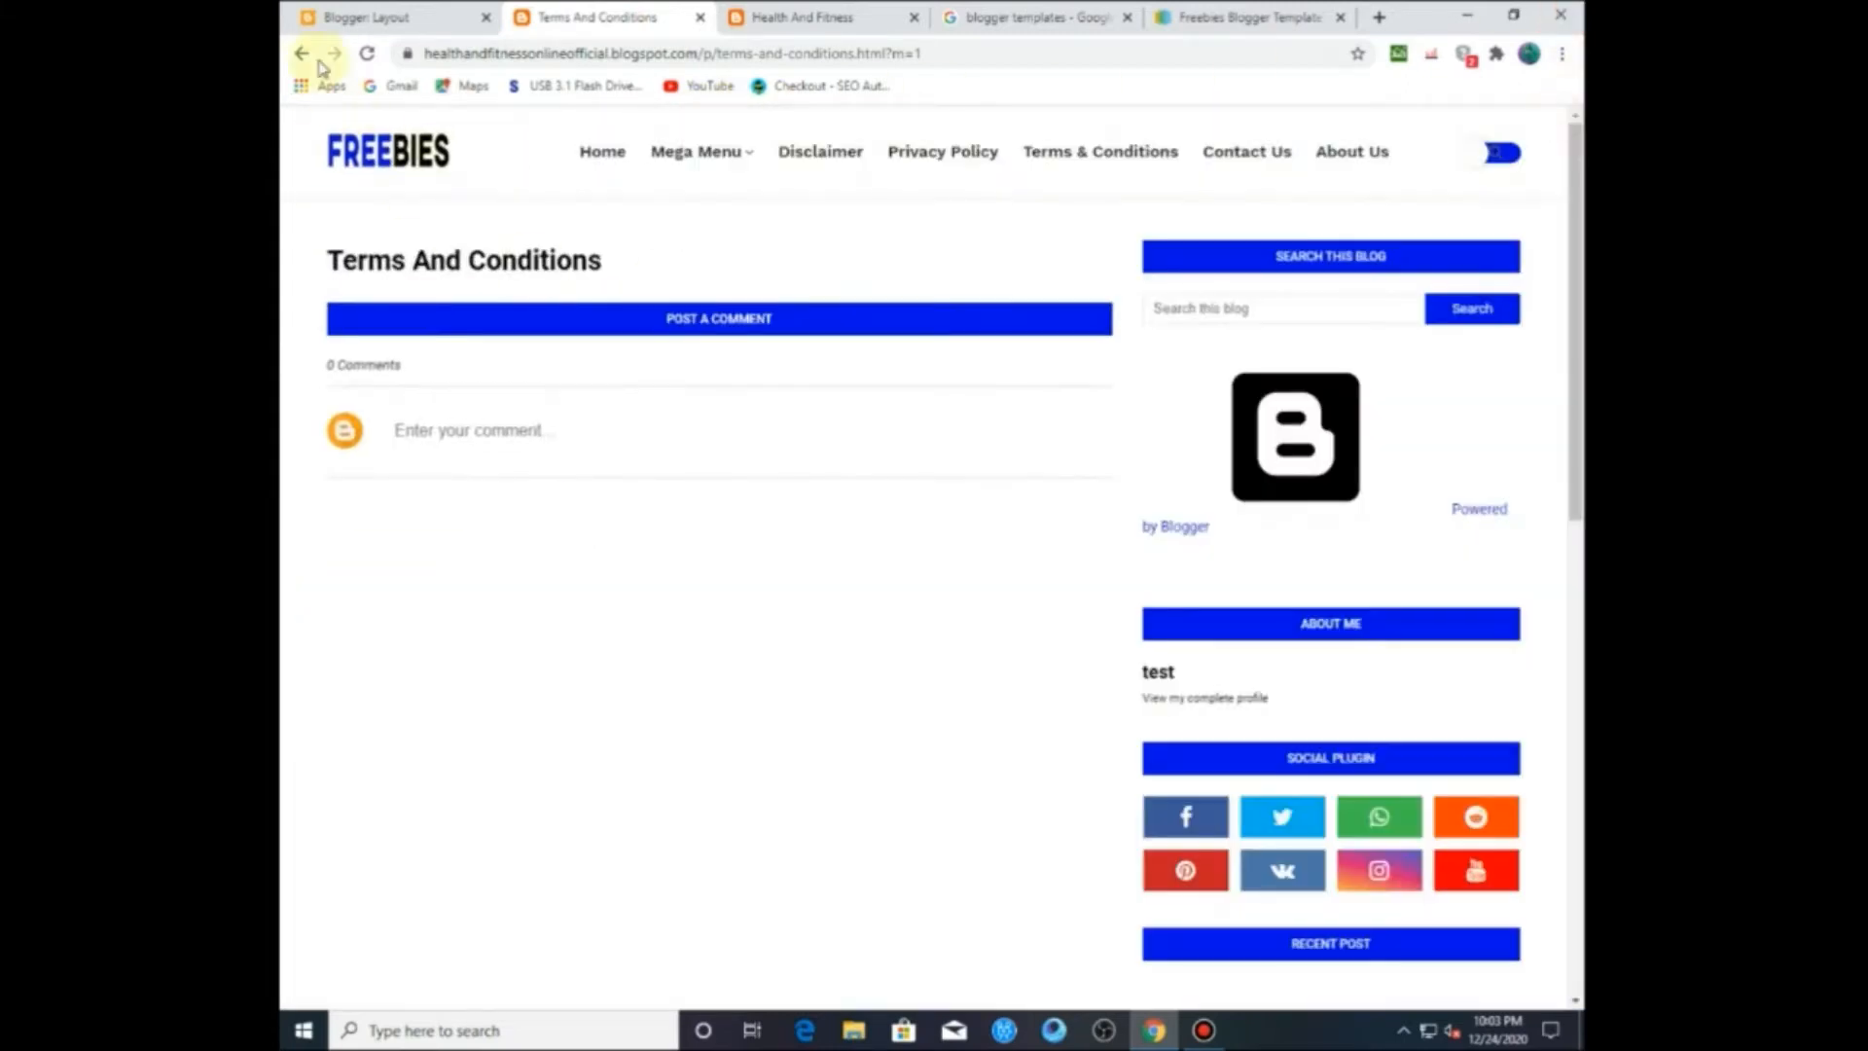
Step: Close the Terms And Conditions tab and reload the Health And Fitness homepage to check its menu
click(366, 54)
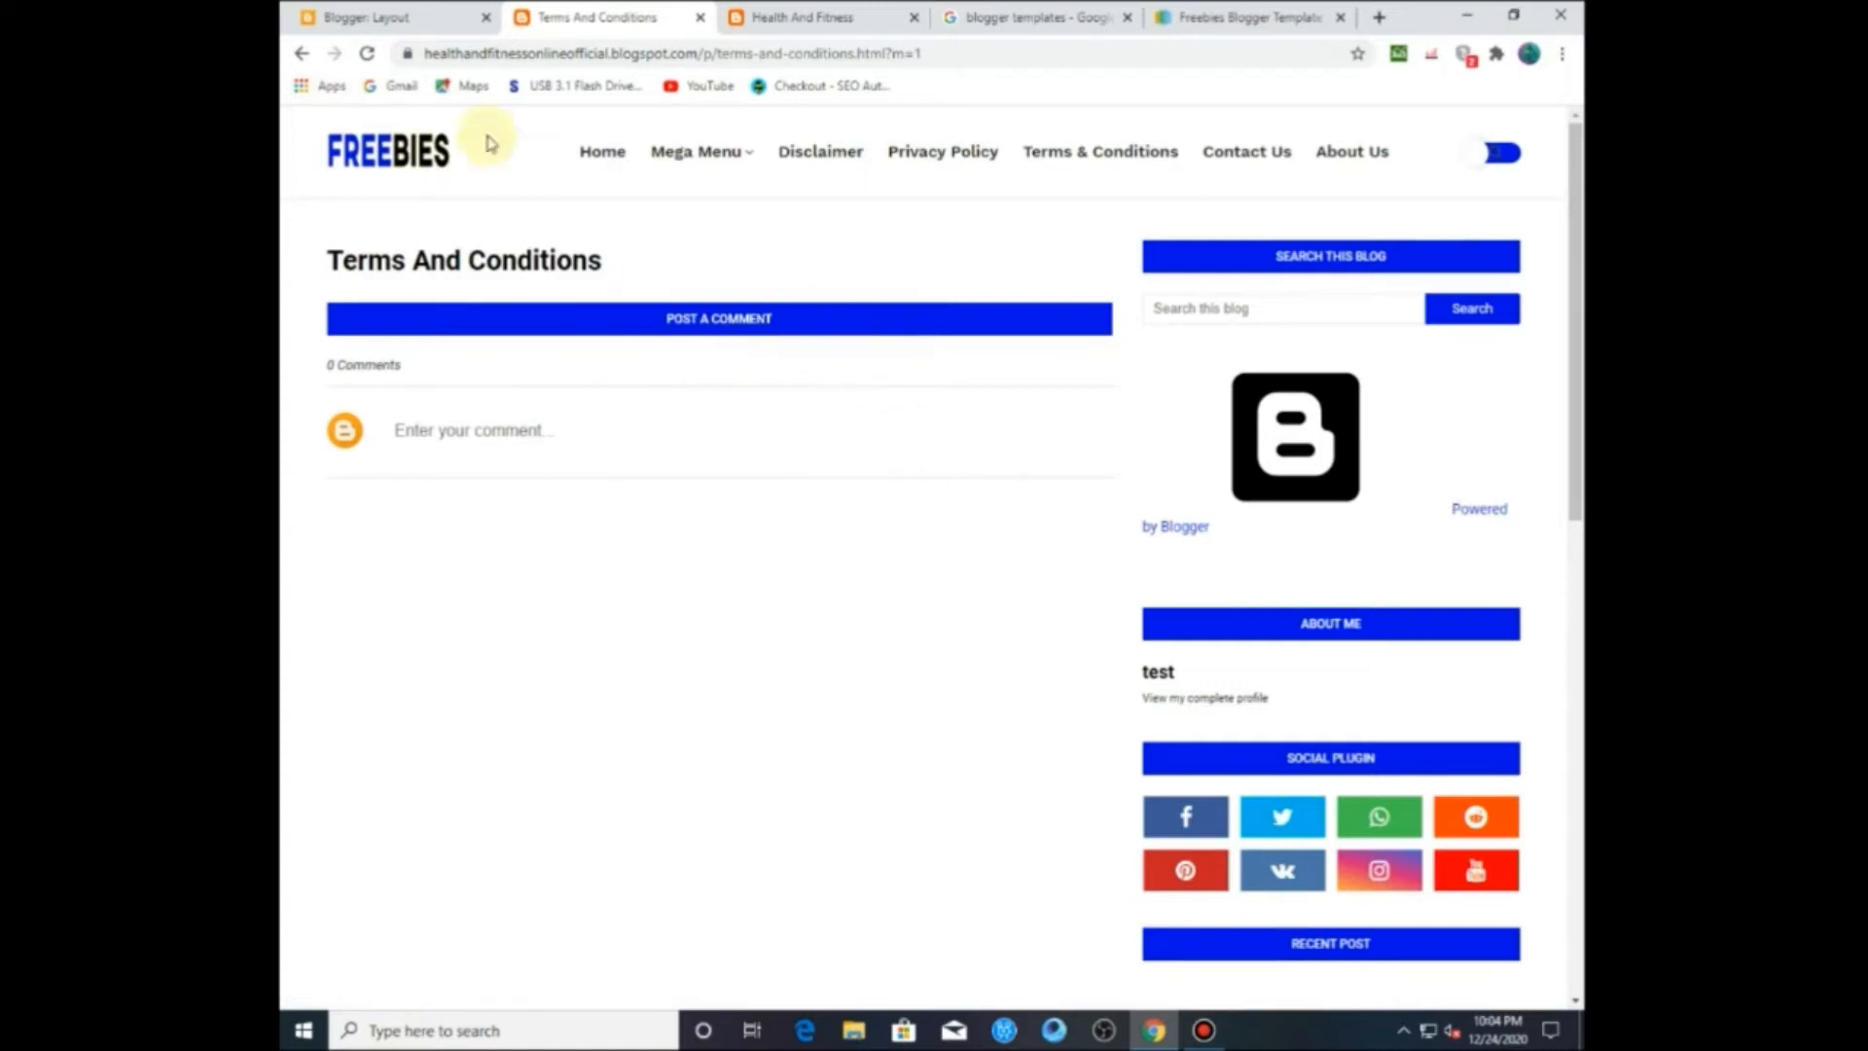
click(702, 18)
click(617, 22)
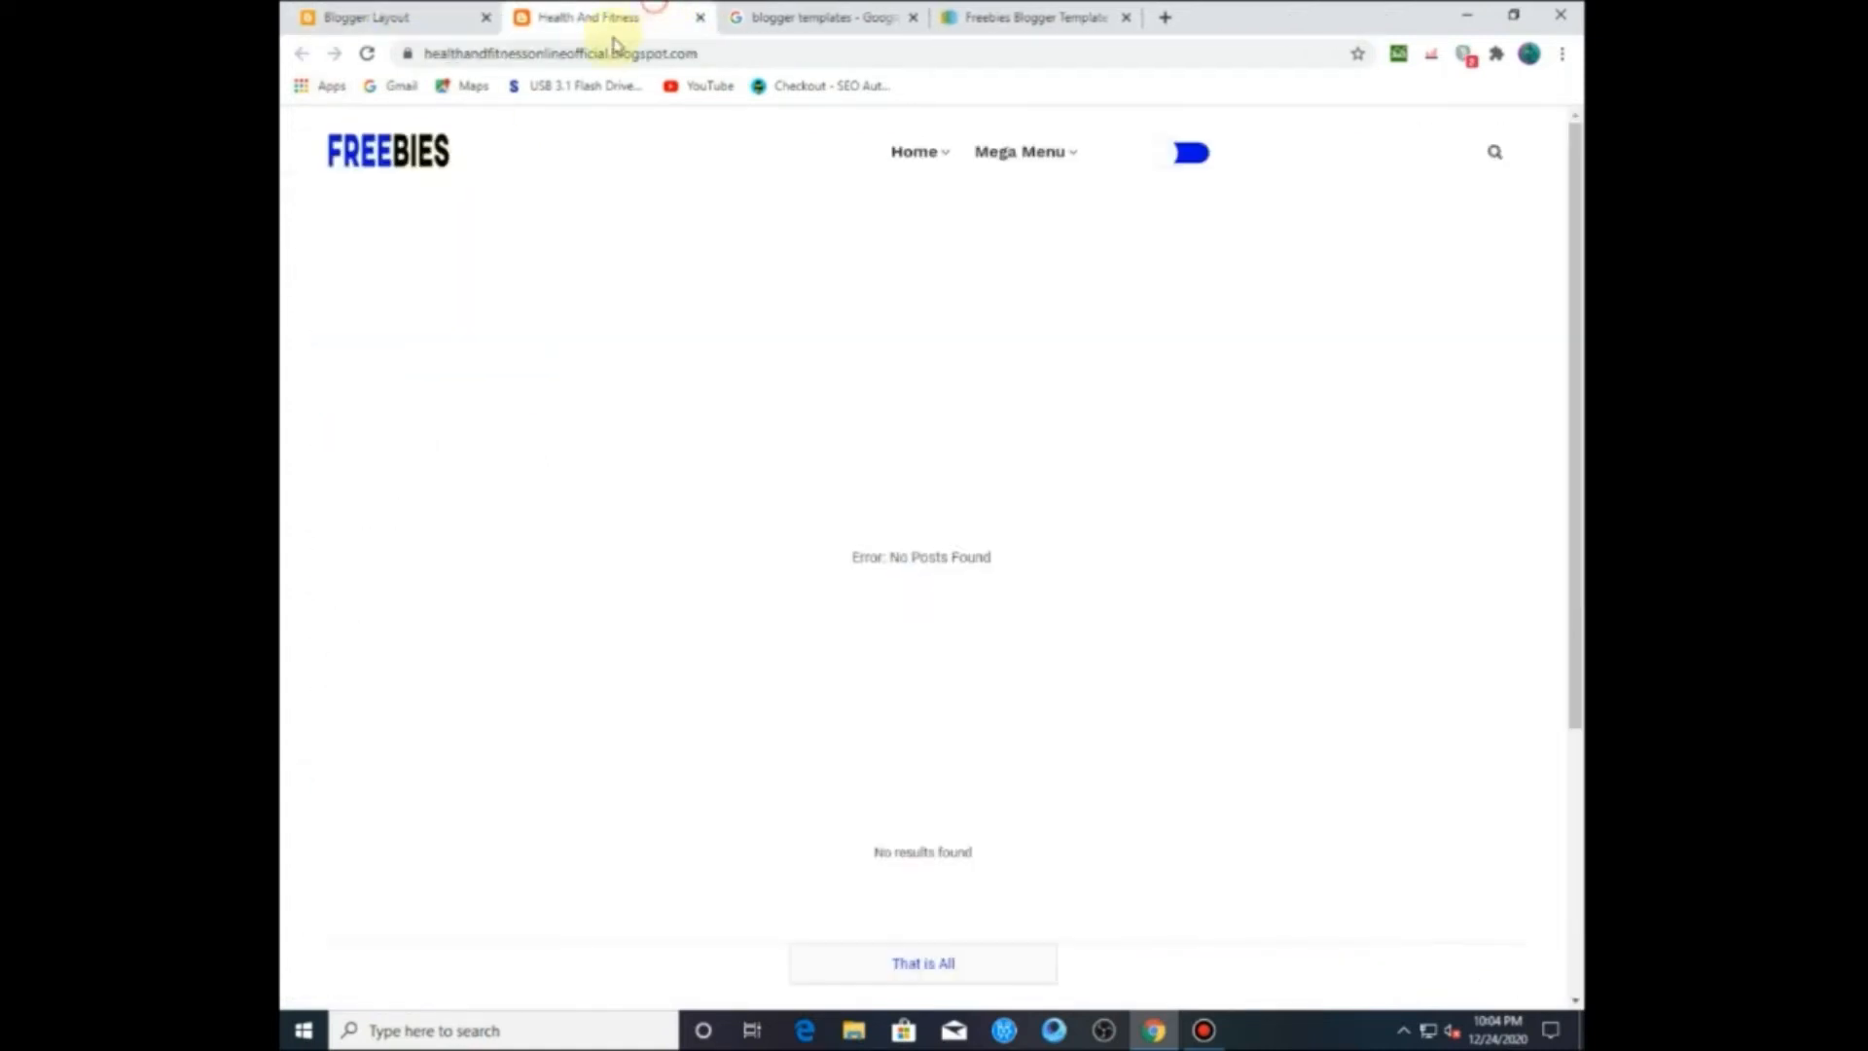
click(367, 53)
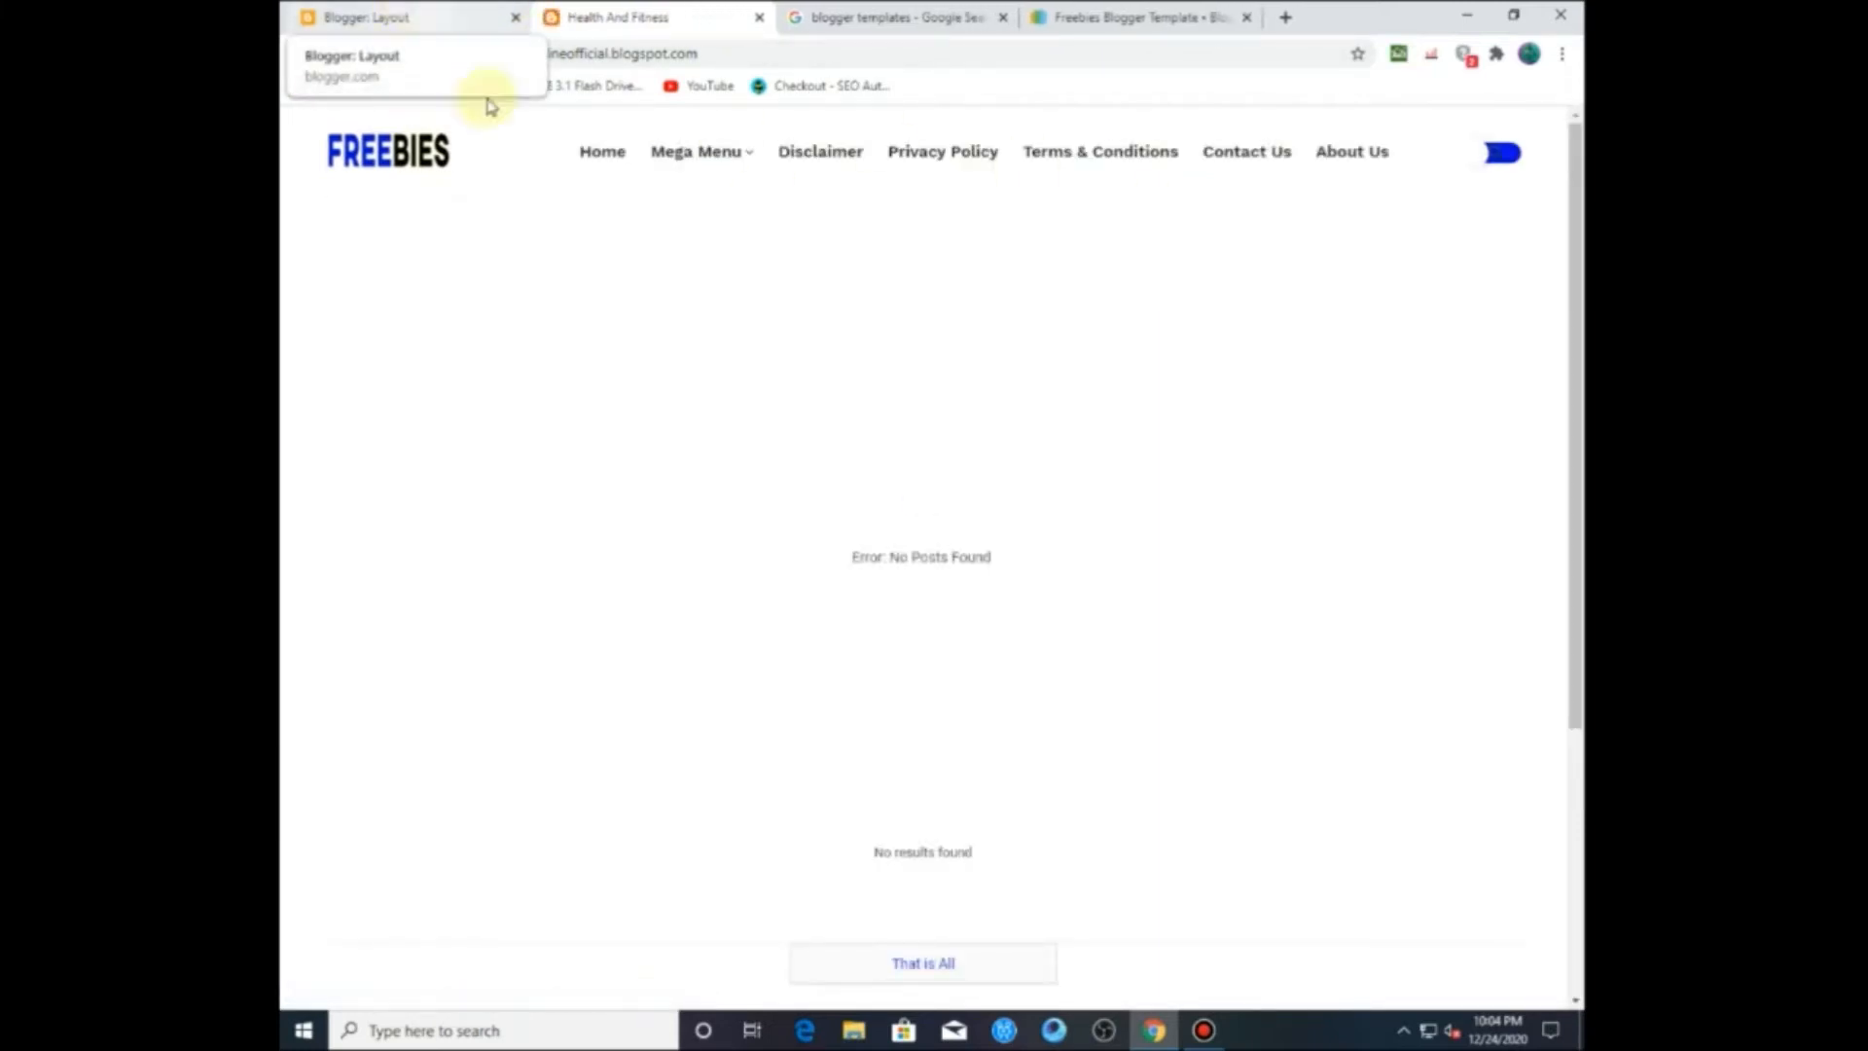
click(375, 15)
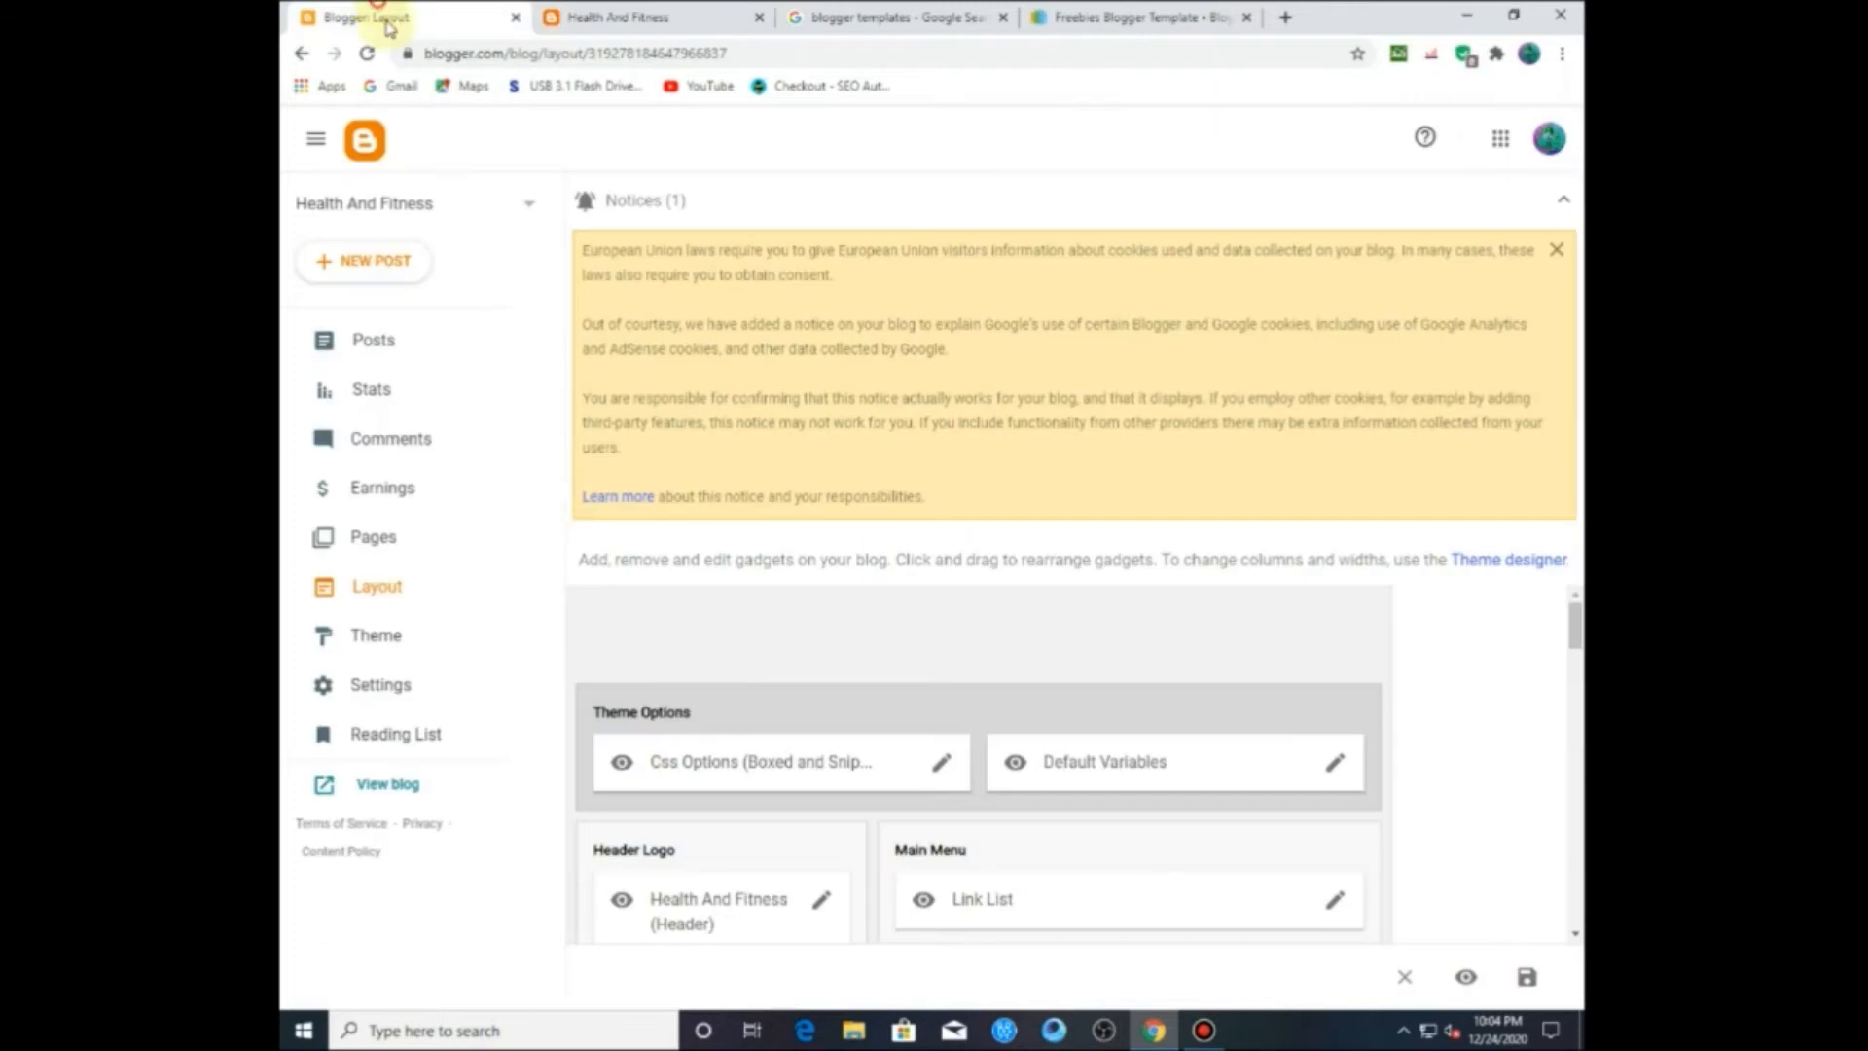
click(720, 17)
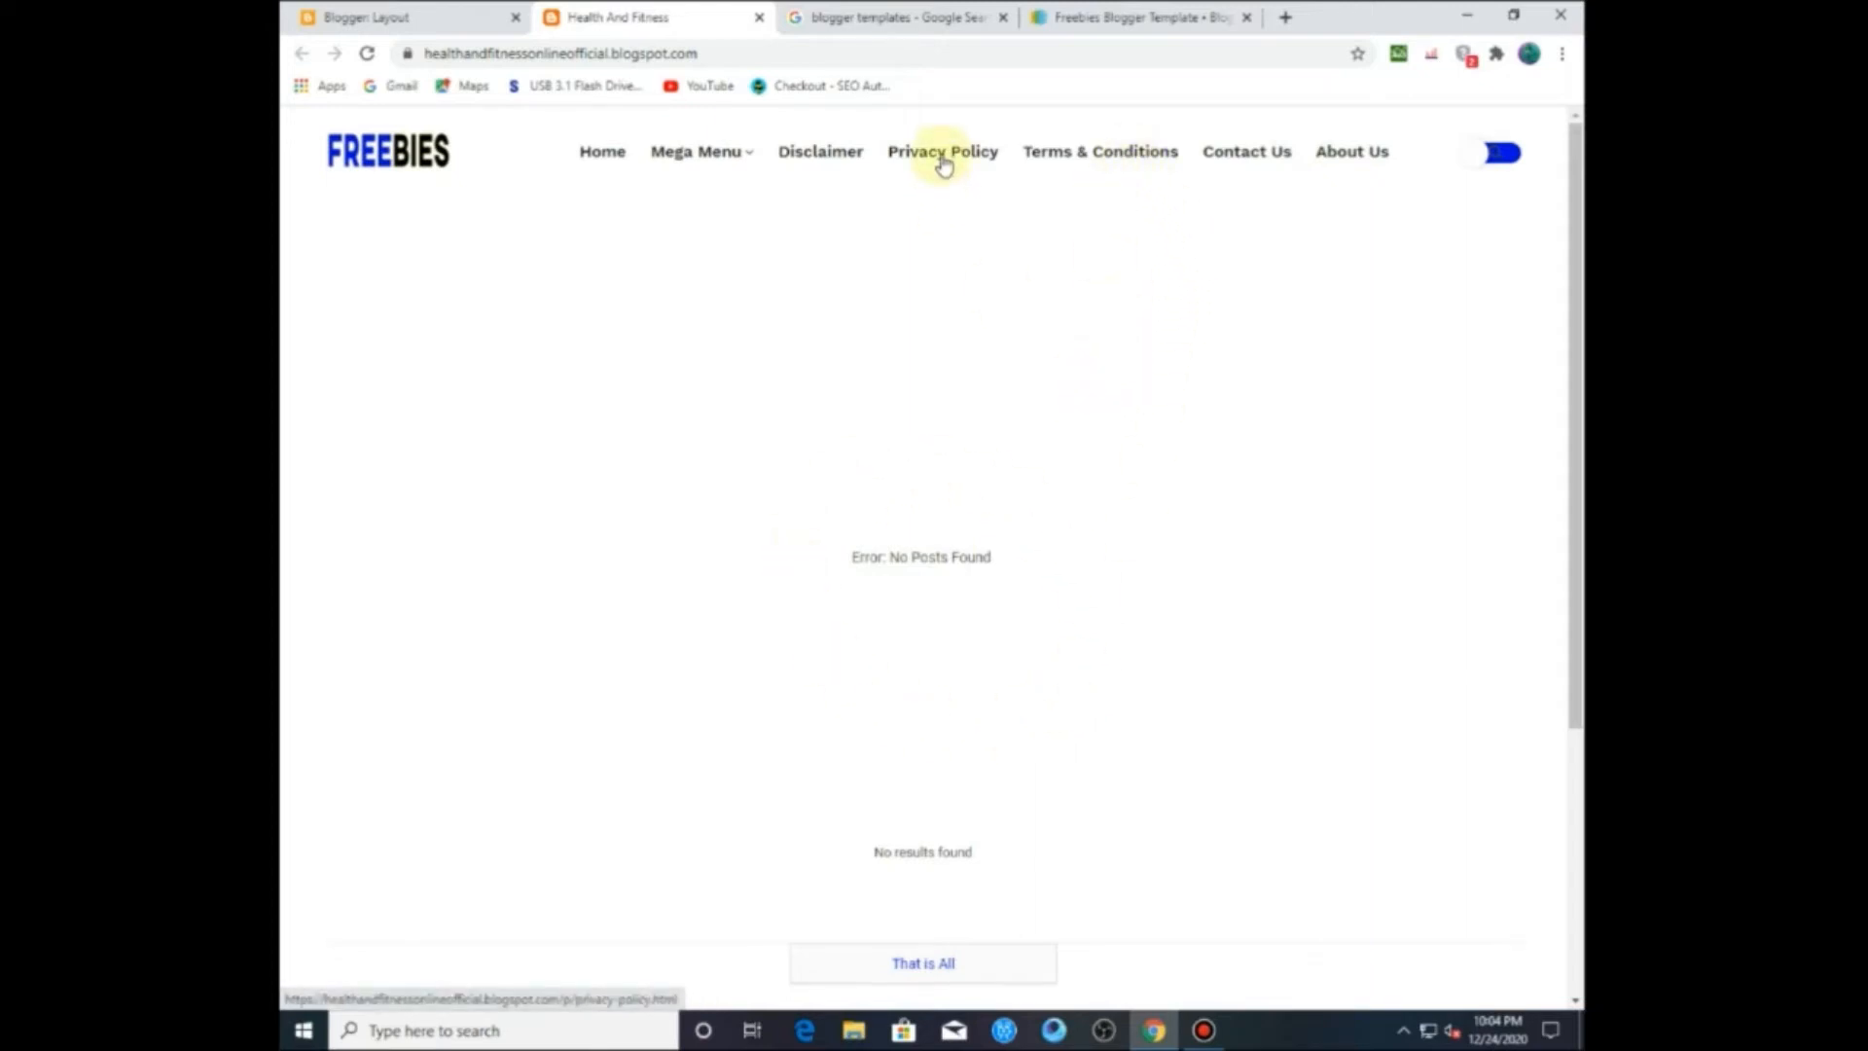
click(855, 19)
Step: Search Google for a privacy policy generator from the address bar
click(764, 57)
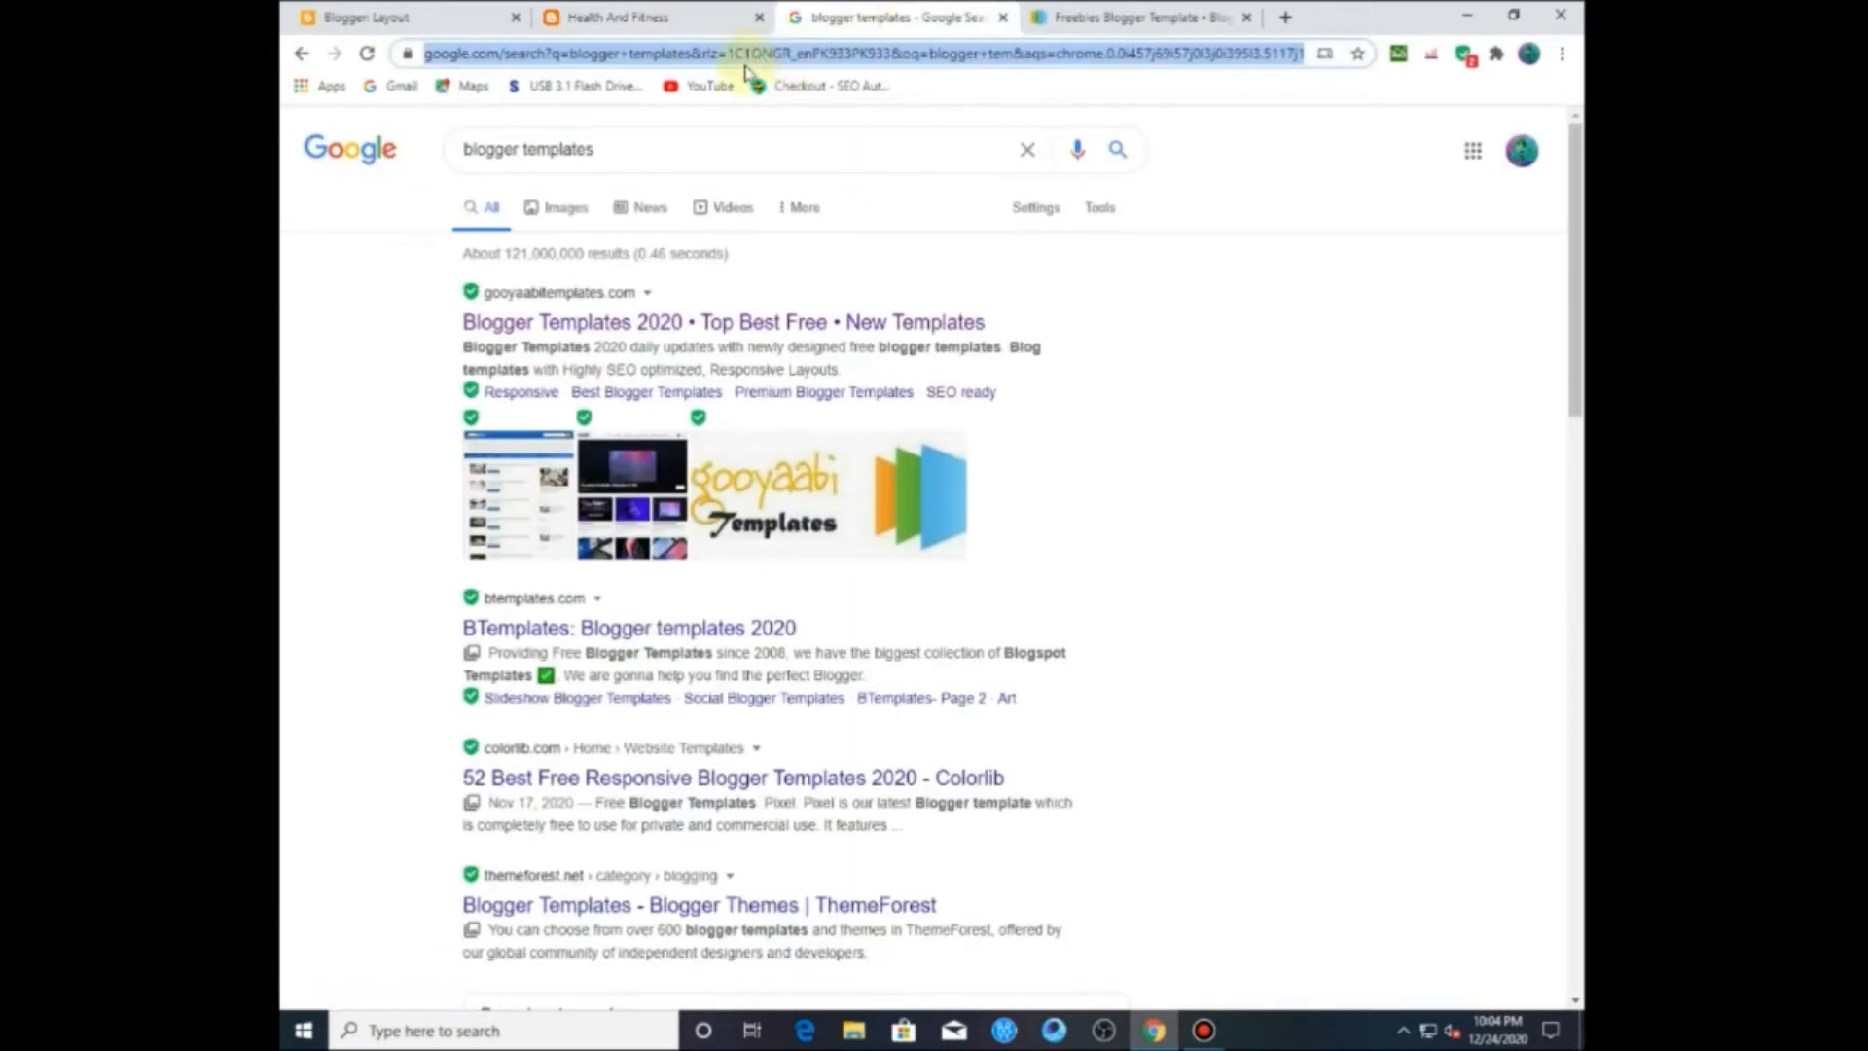
text(pr)
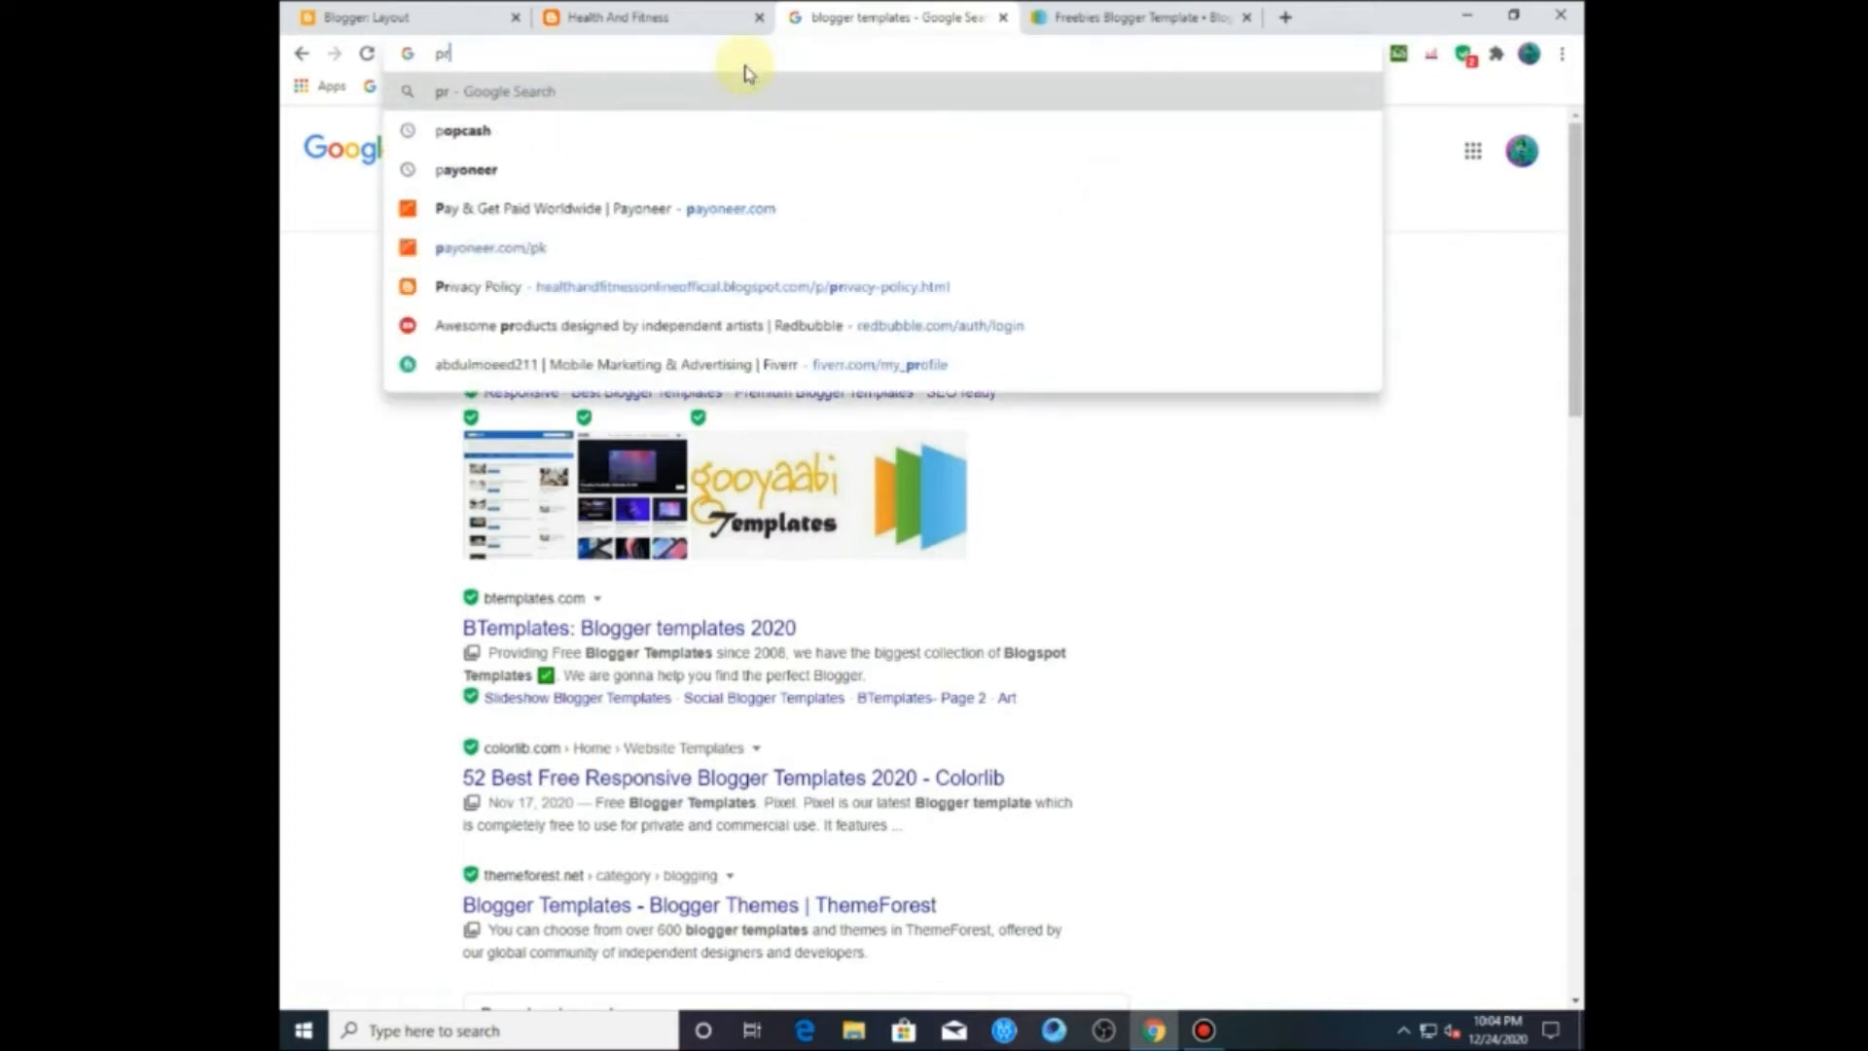
text(ivacy)
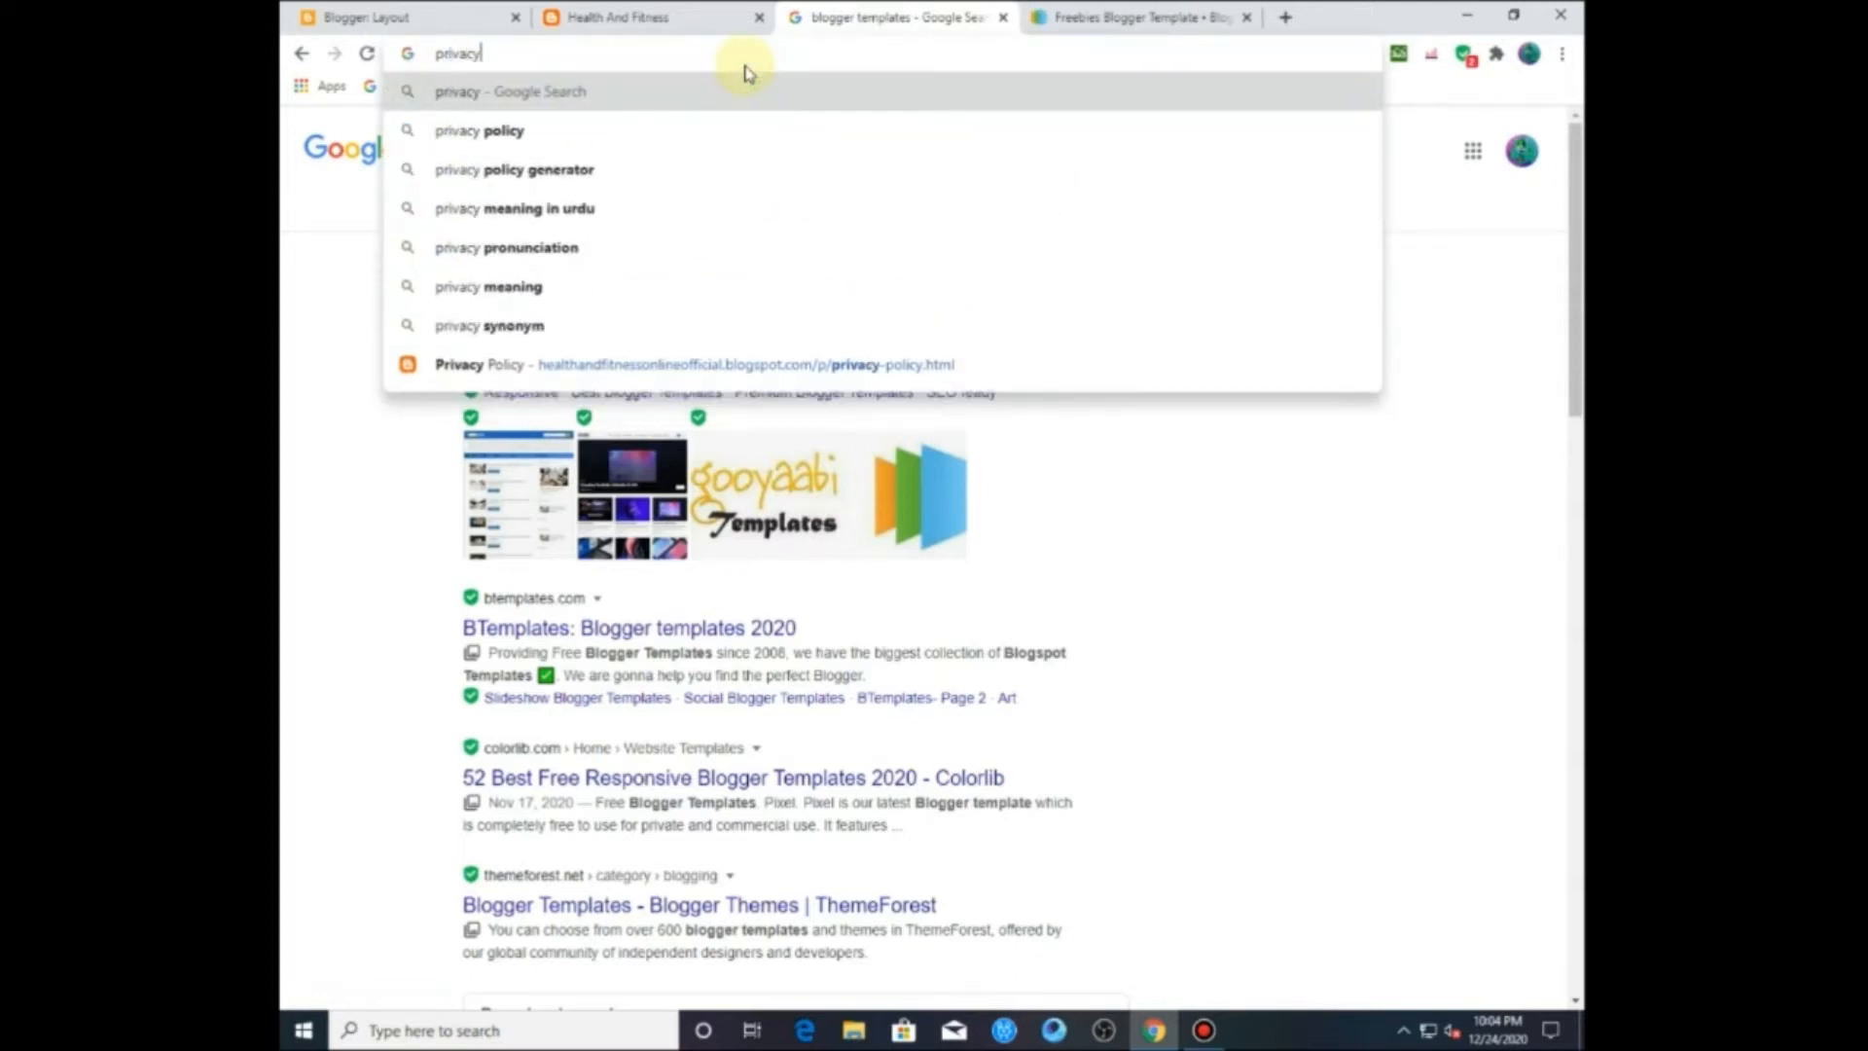
key(Down)
key(Down)
key(Return)
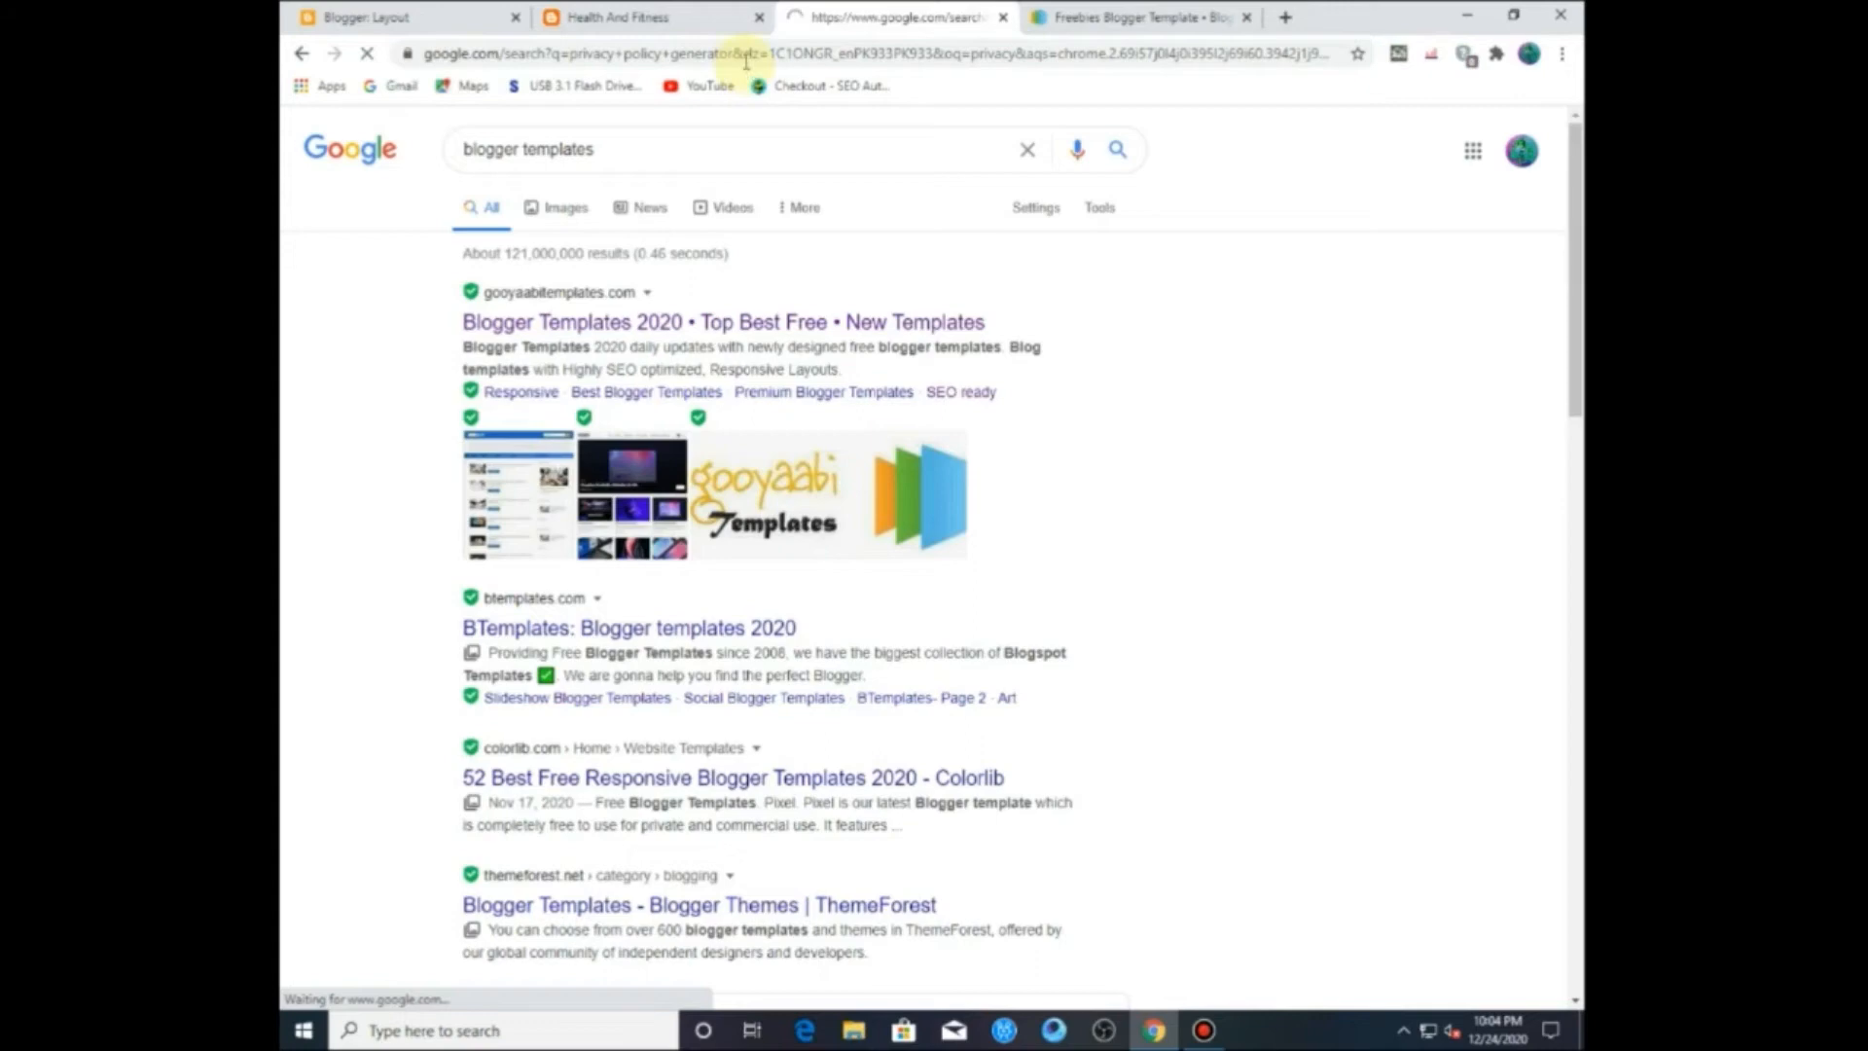
scroll(637, 360, down, 2)
scroll(655, 234, up, 2)
Step: Refine to 'privacy policy generator free' and open privacypolicygenerator.info in a new tab
click(672, 156)
text(fr)
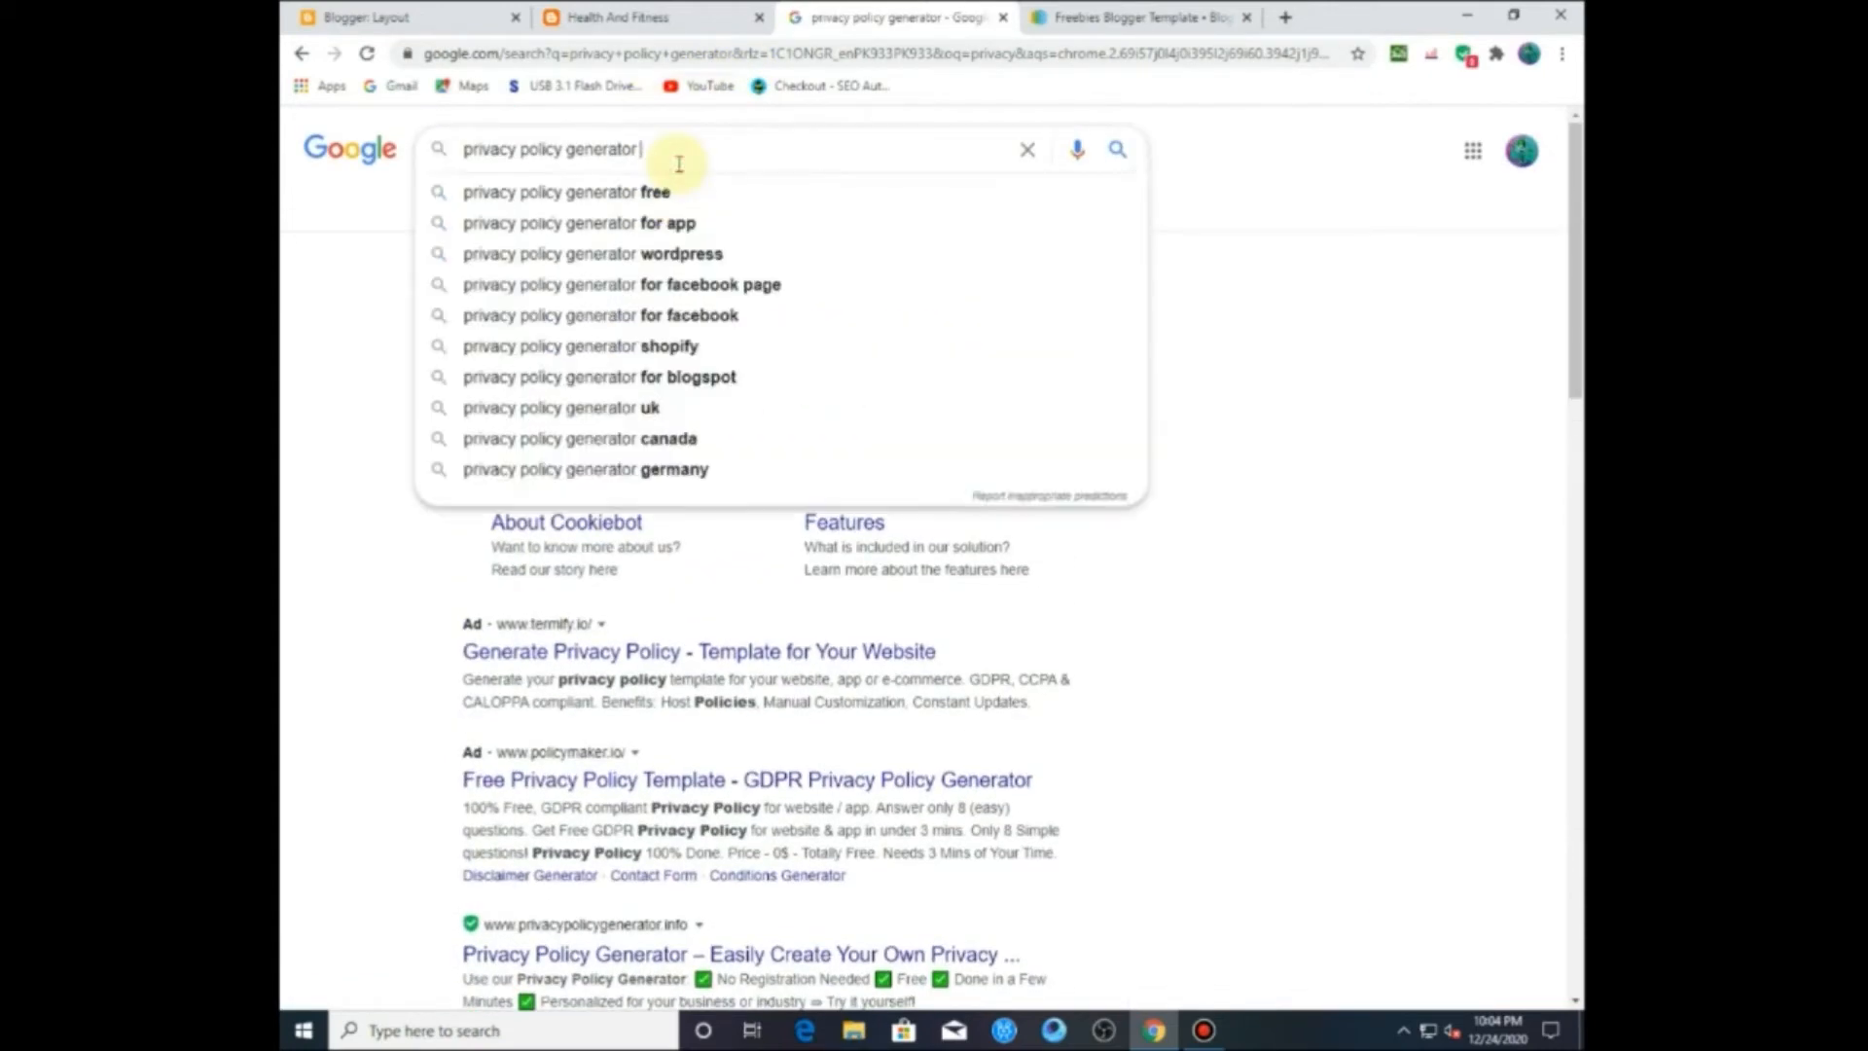
text(ee)
key(Return)
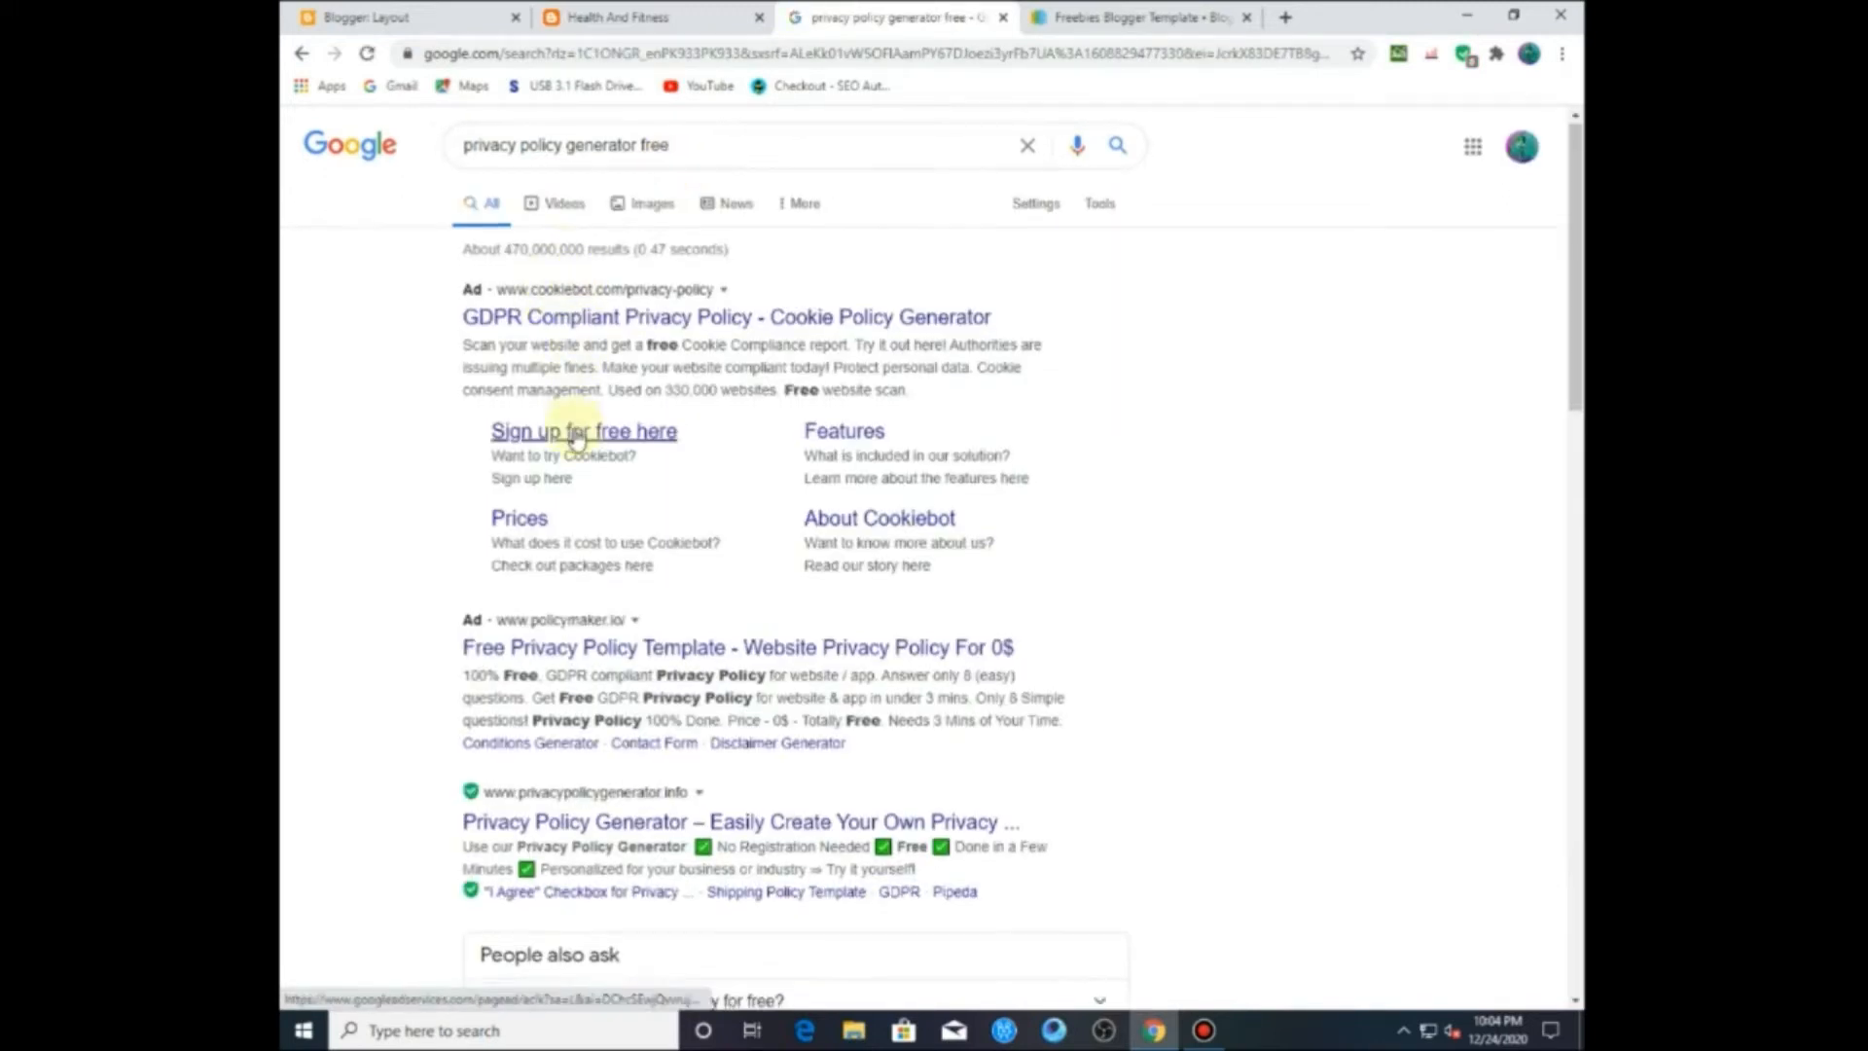
scroll(654, 642, down, 2)
right_click(650, 622)
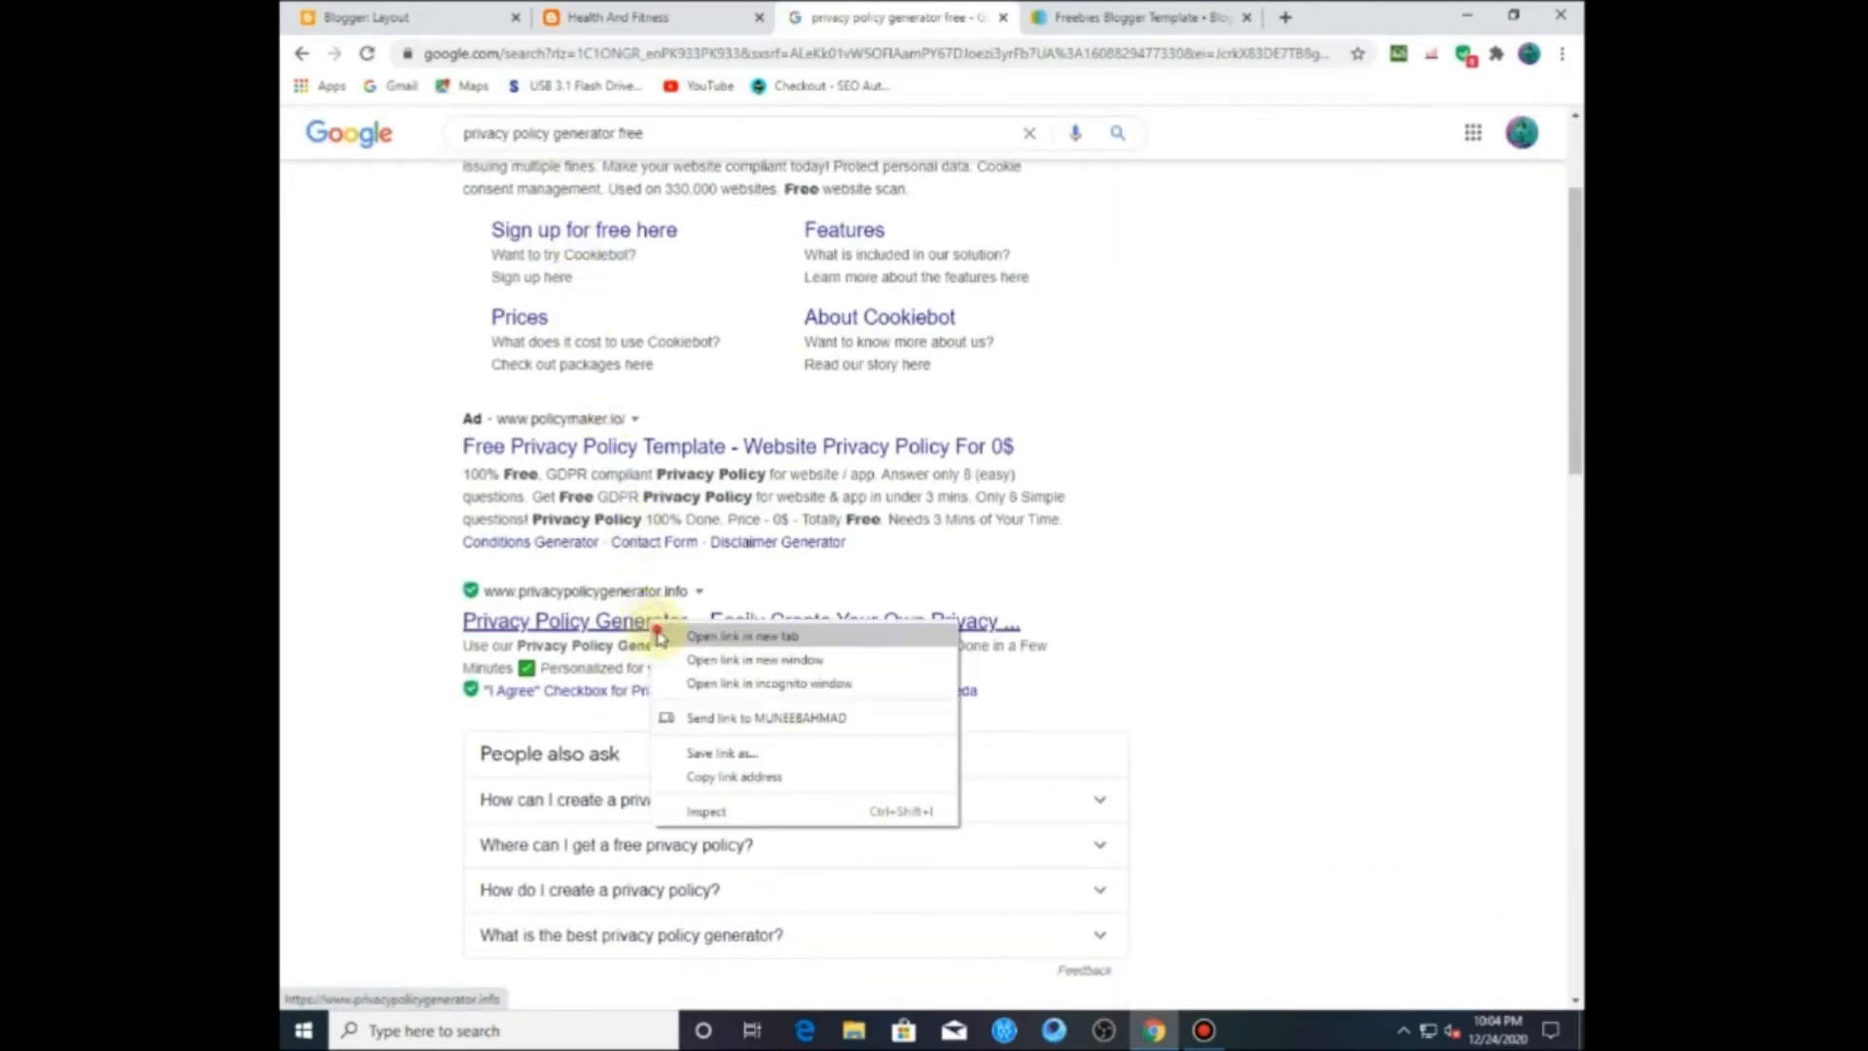
click(682, 640)
key(ctrl+Tab)
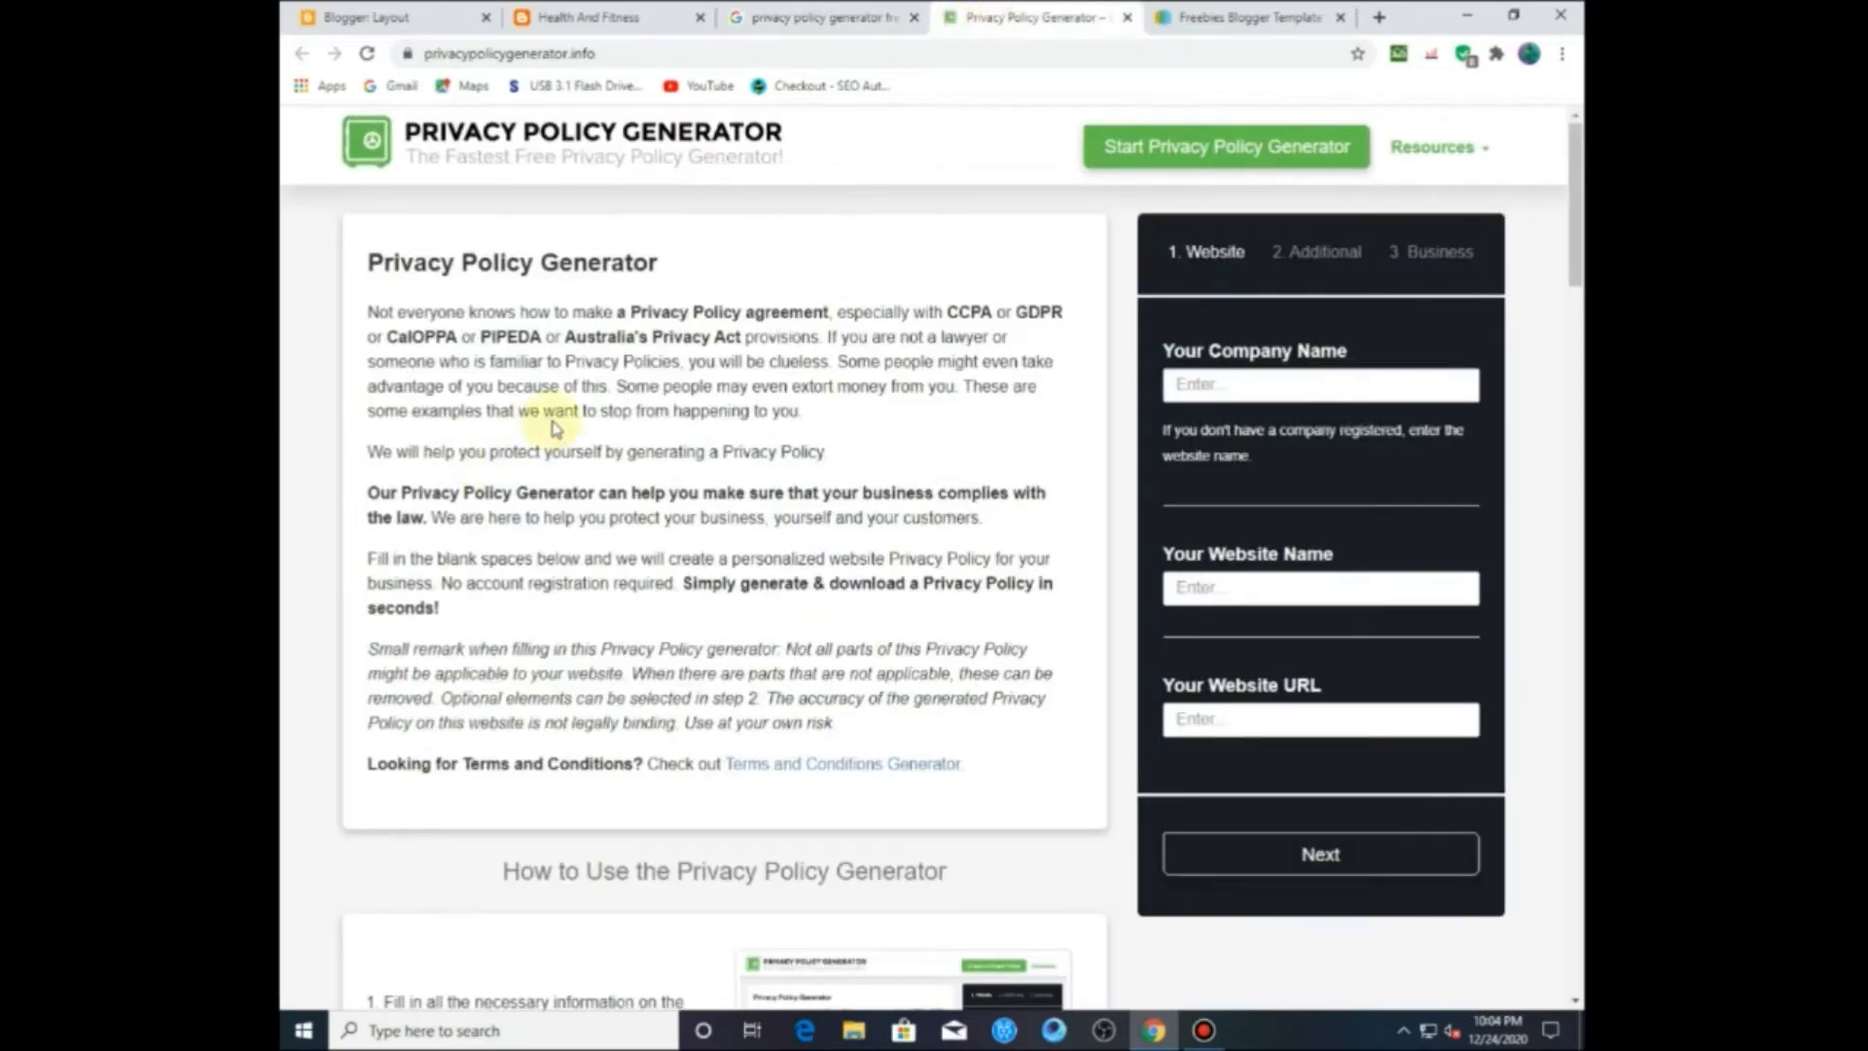
Step: Type 'Heath A' into the Your Company Name field
click(1187, 384)
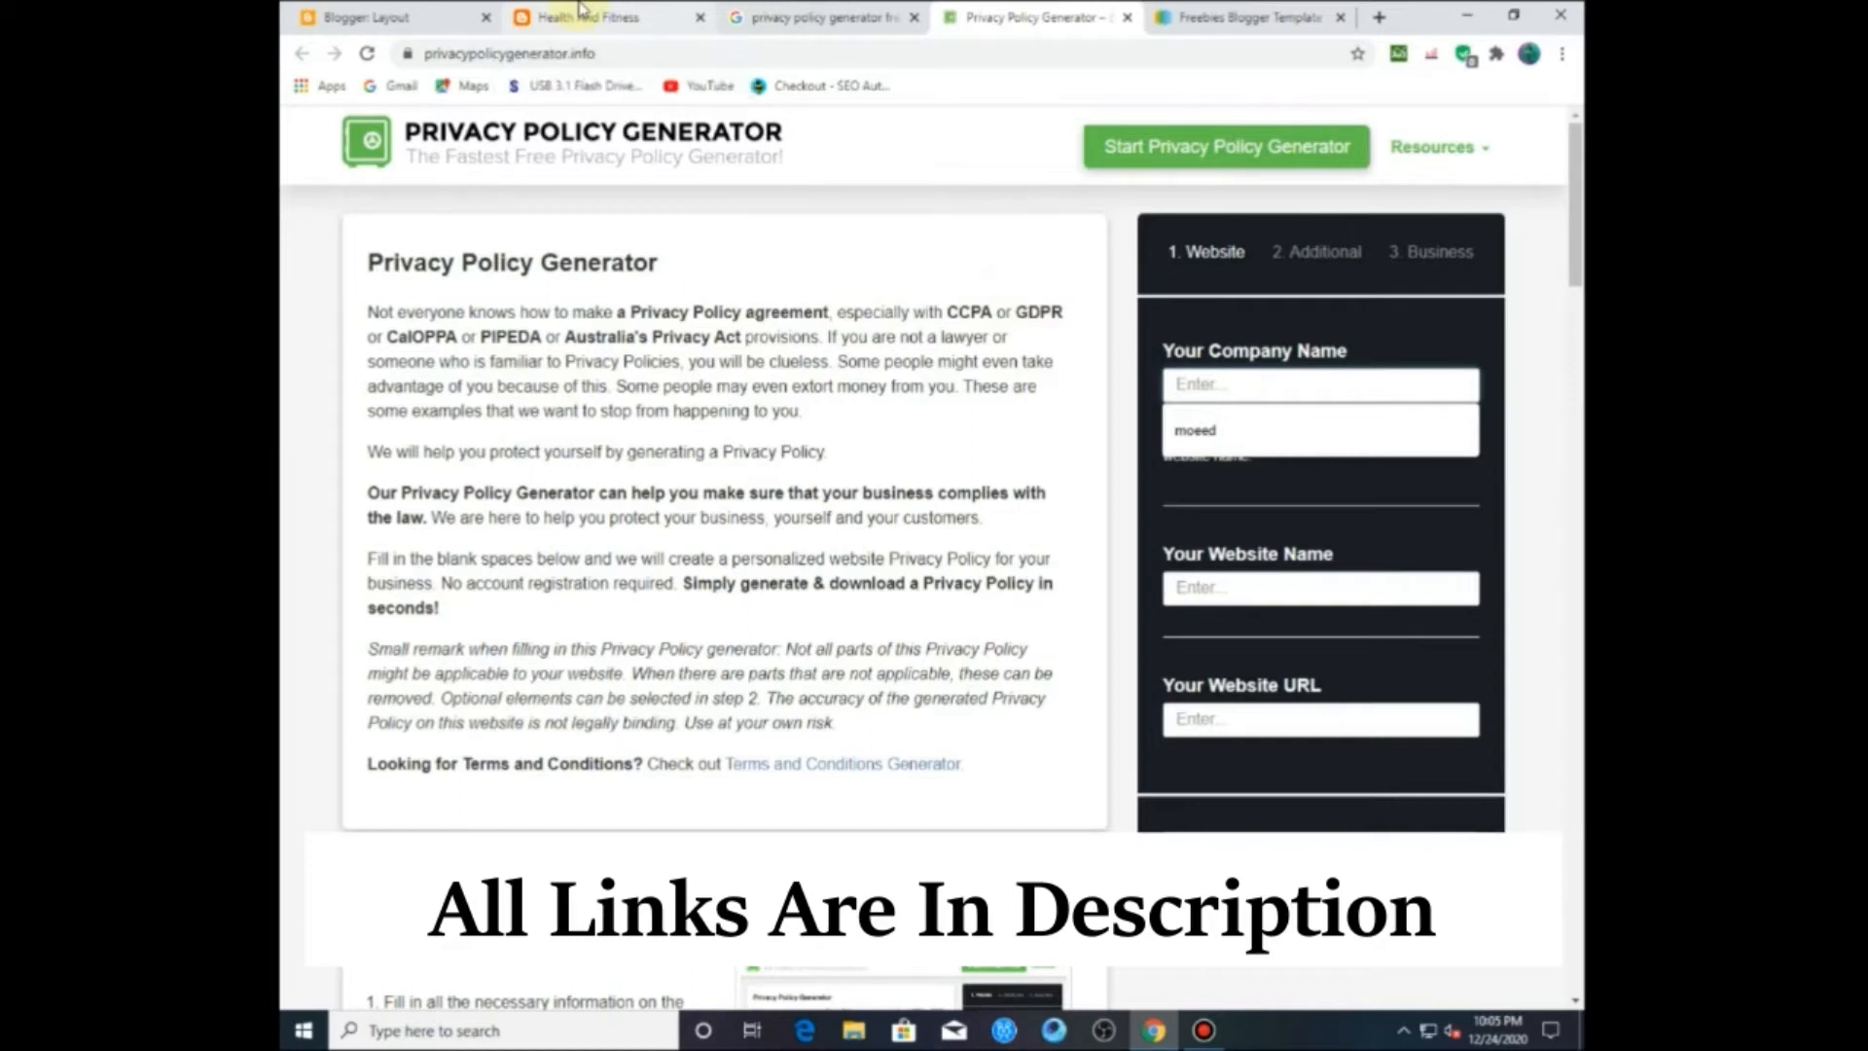
text(H)
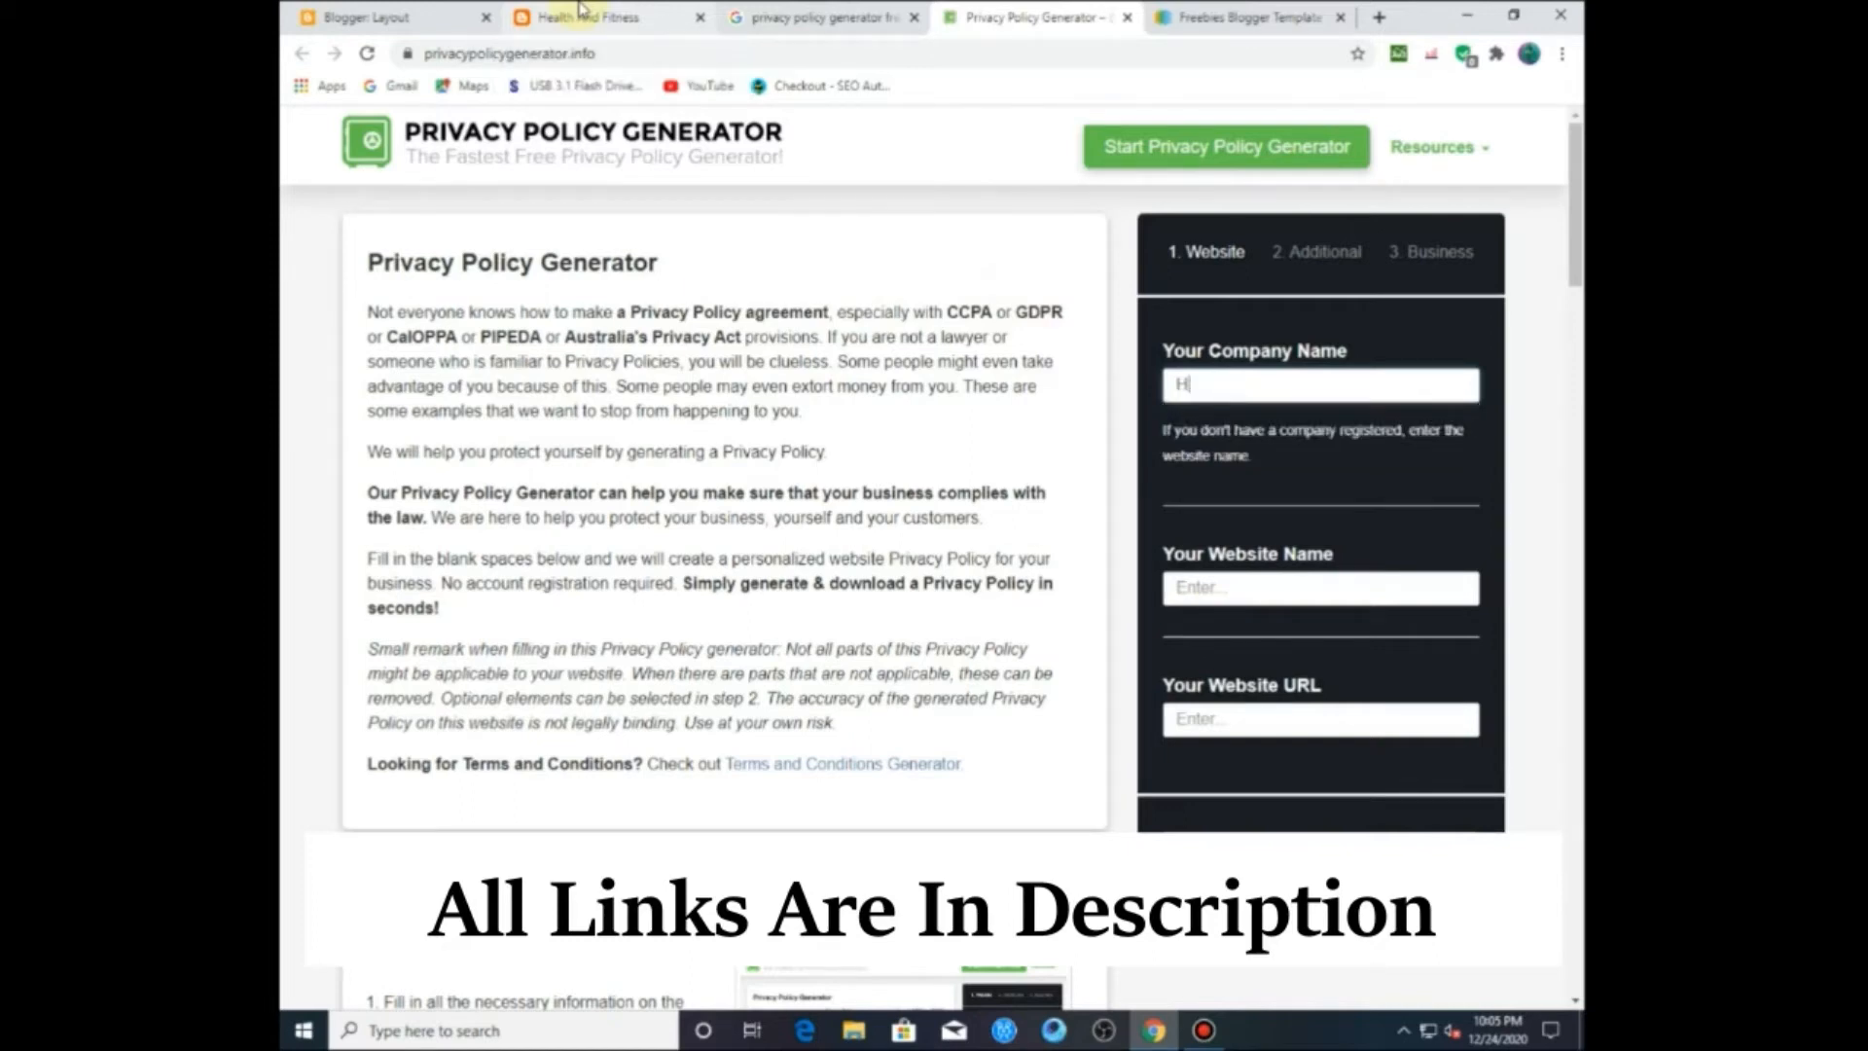
text(eath And Fitness Online Official)
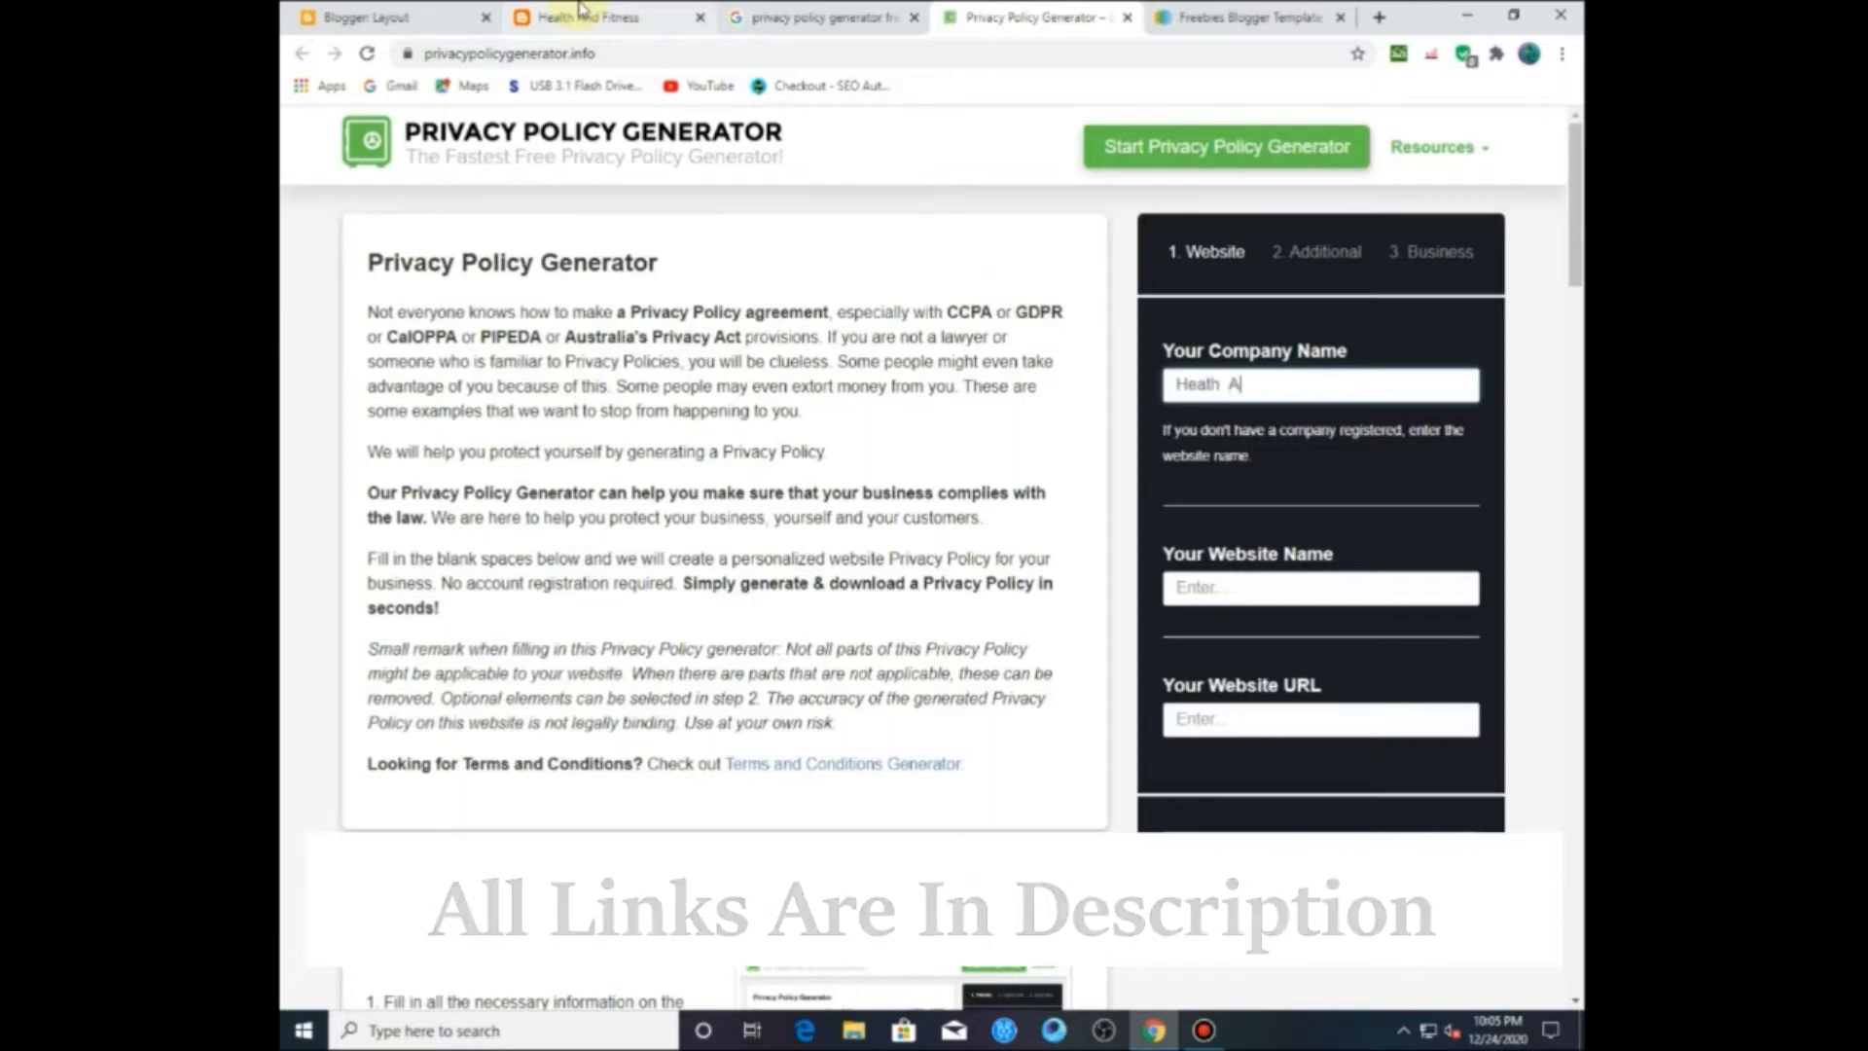
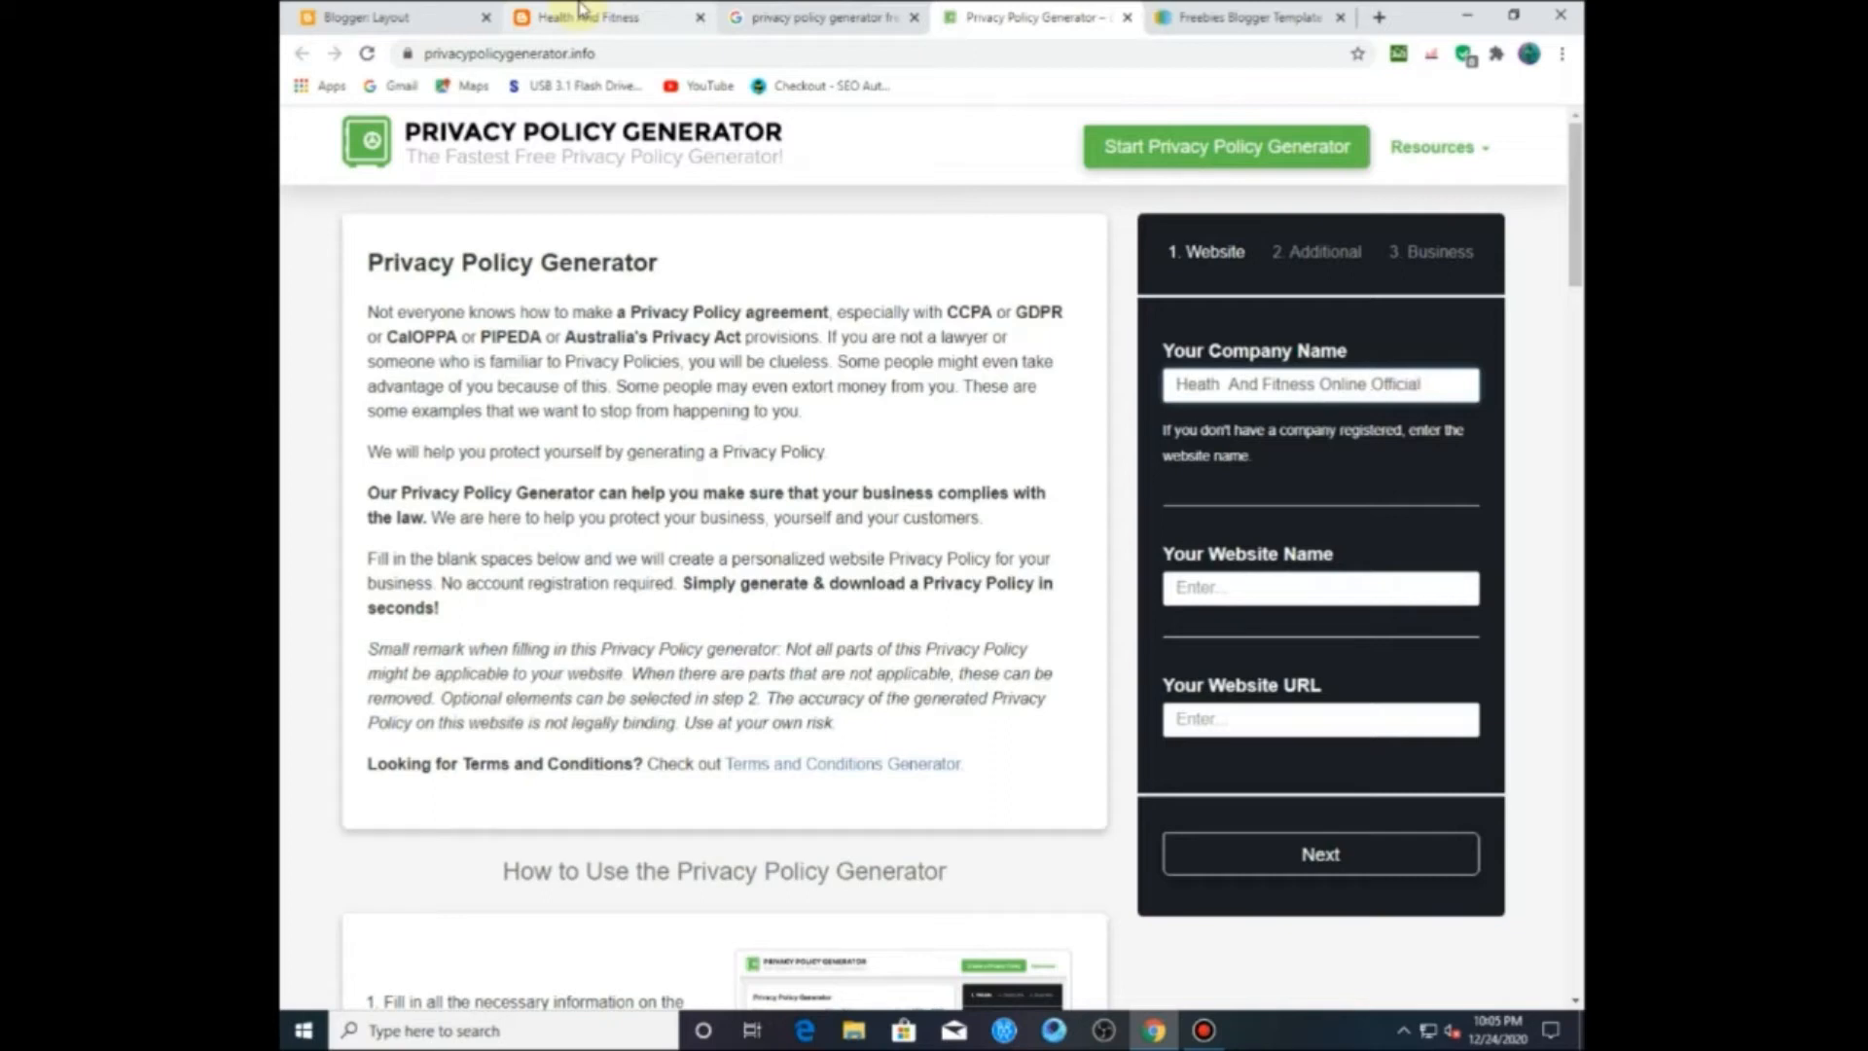
Step: Copy the live blog's web address and paste it into the Website URL field
click(1229, 384)
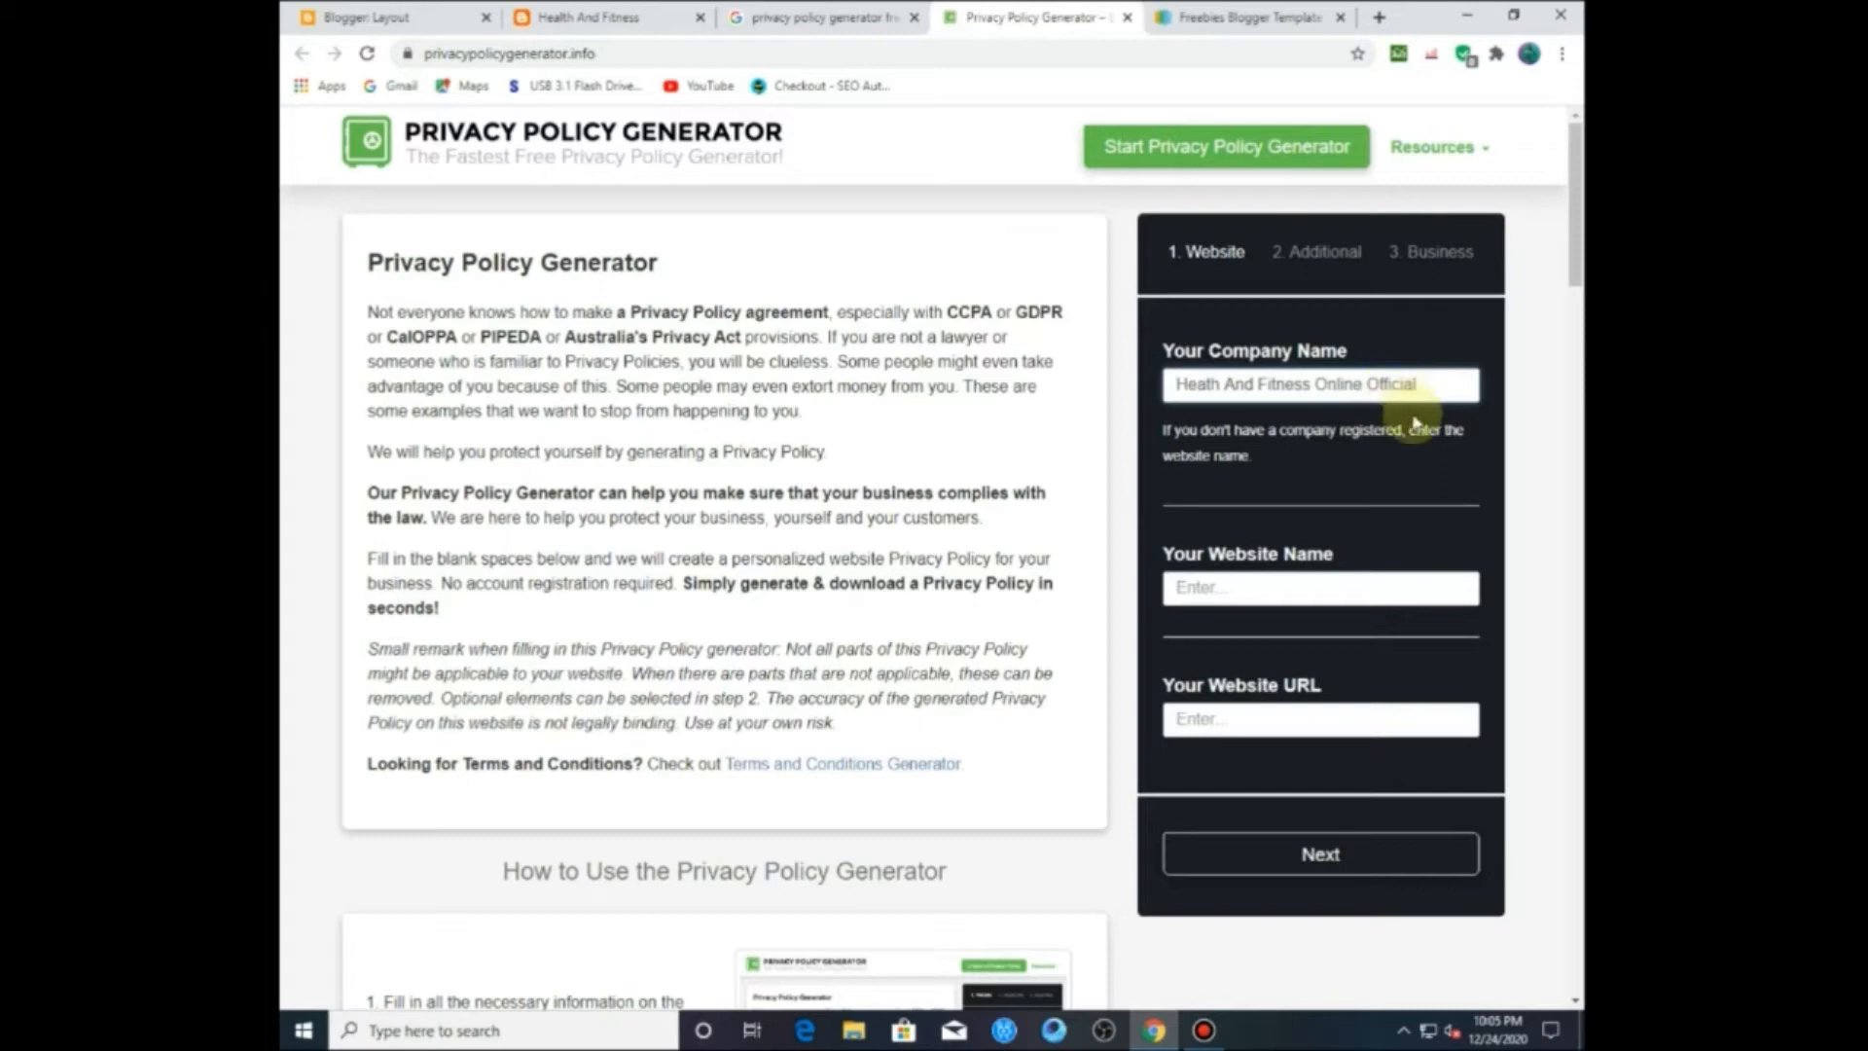
click(587, 16)
click(521, 53)
right_click(526, 54)
click(579, 202)
click(817, 16)
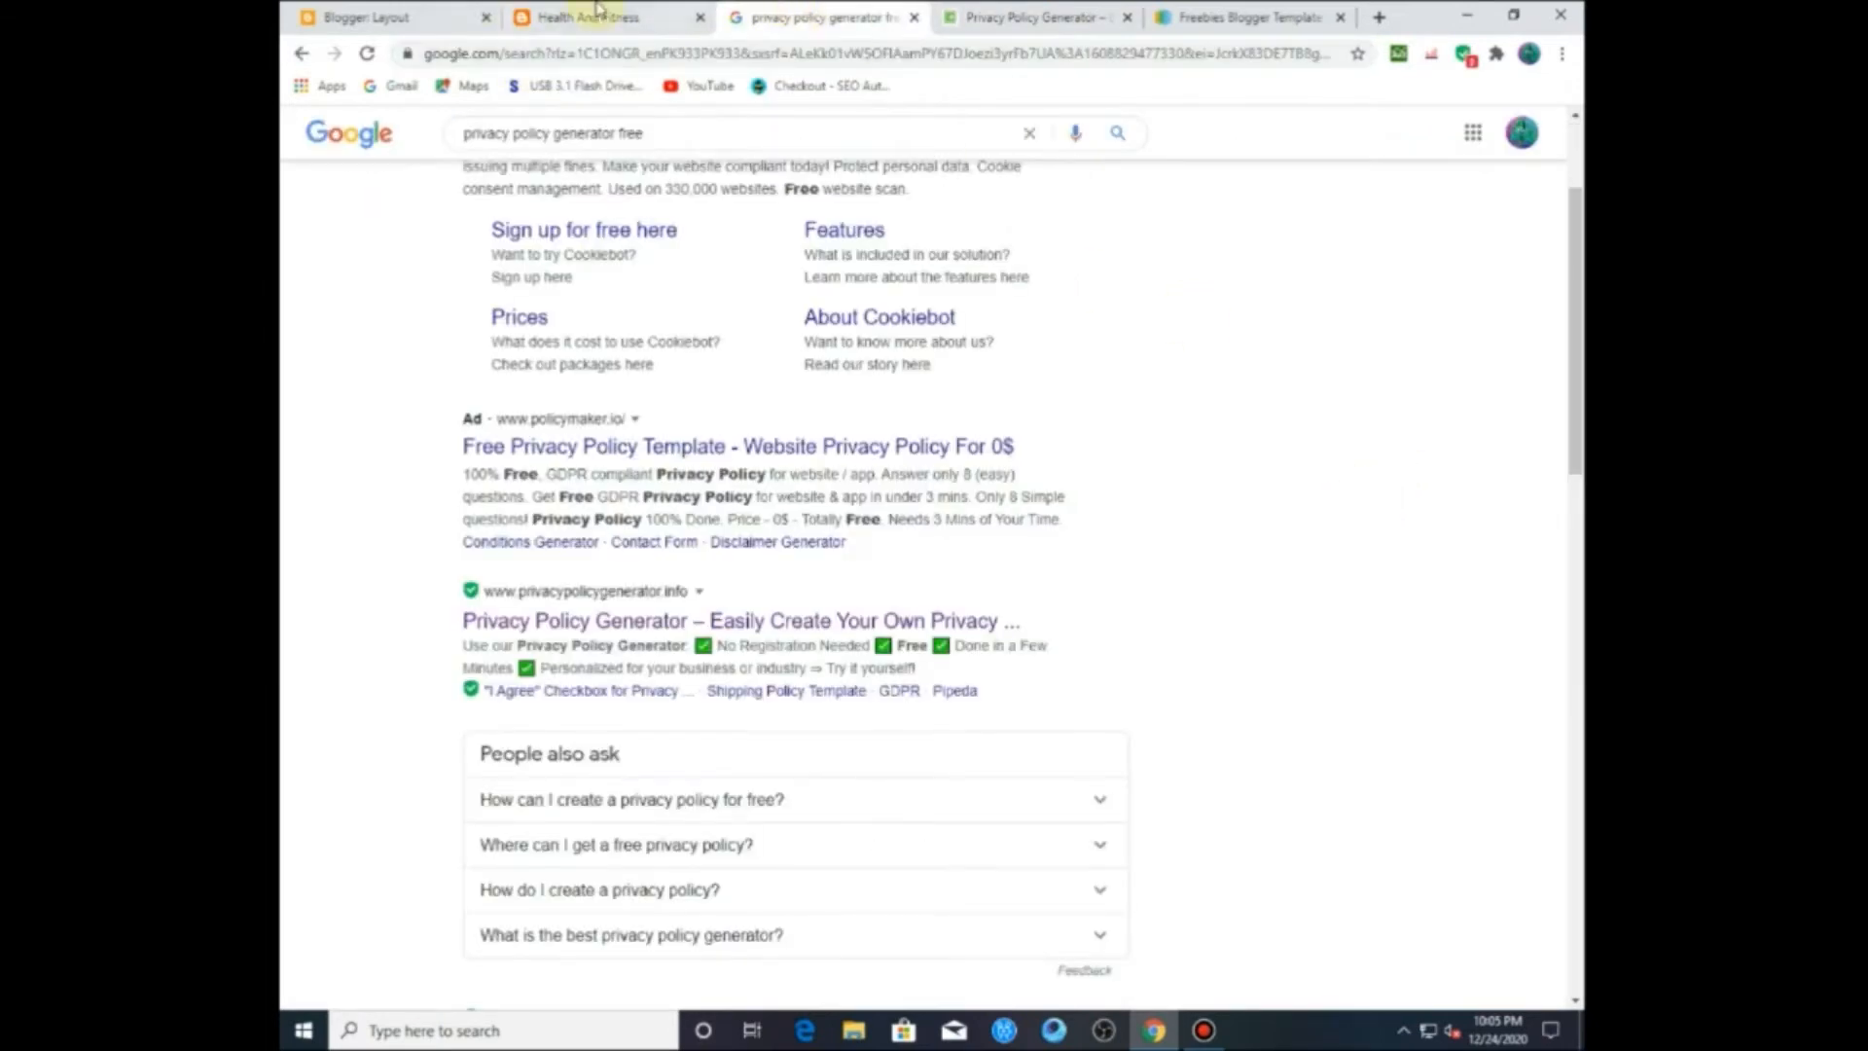
click(1041, 16)
right_click(1228, 588)
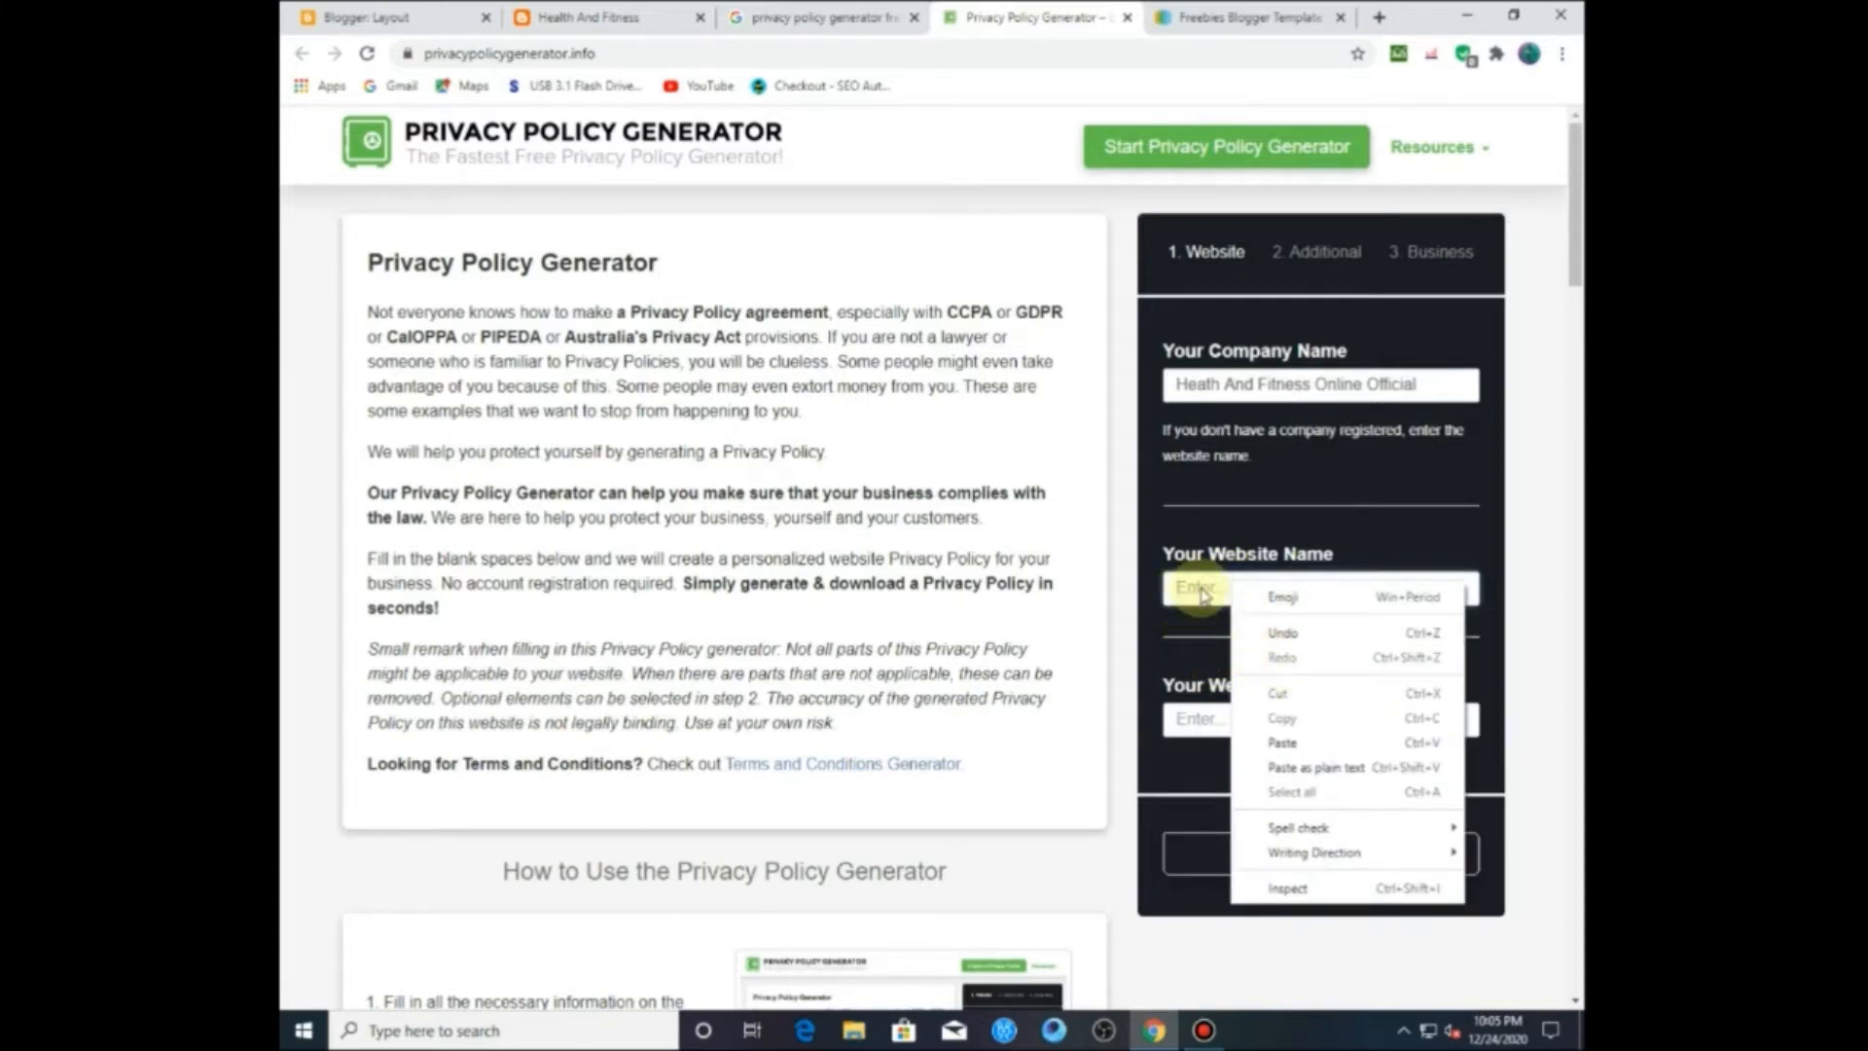
click(1189, 719)
right_click(1191, 720)
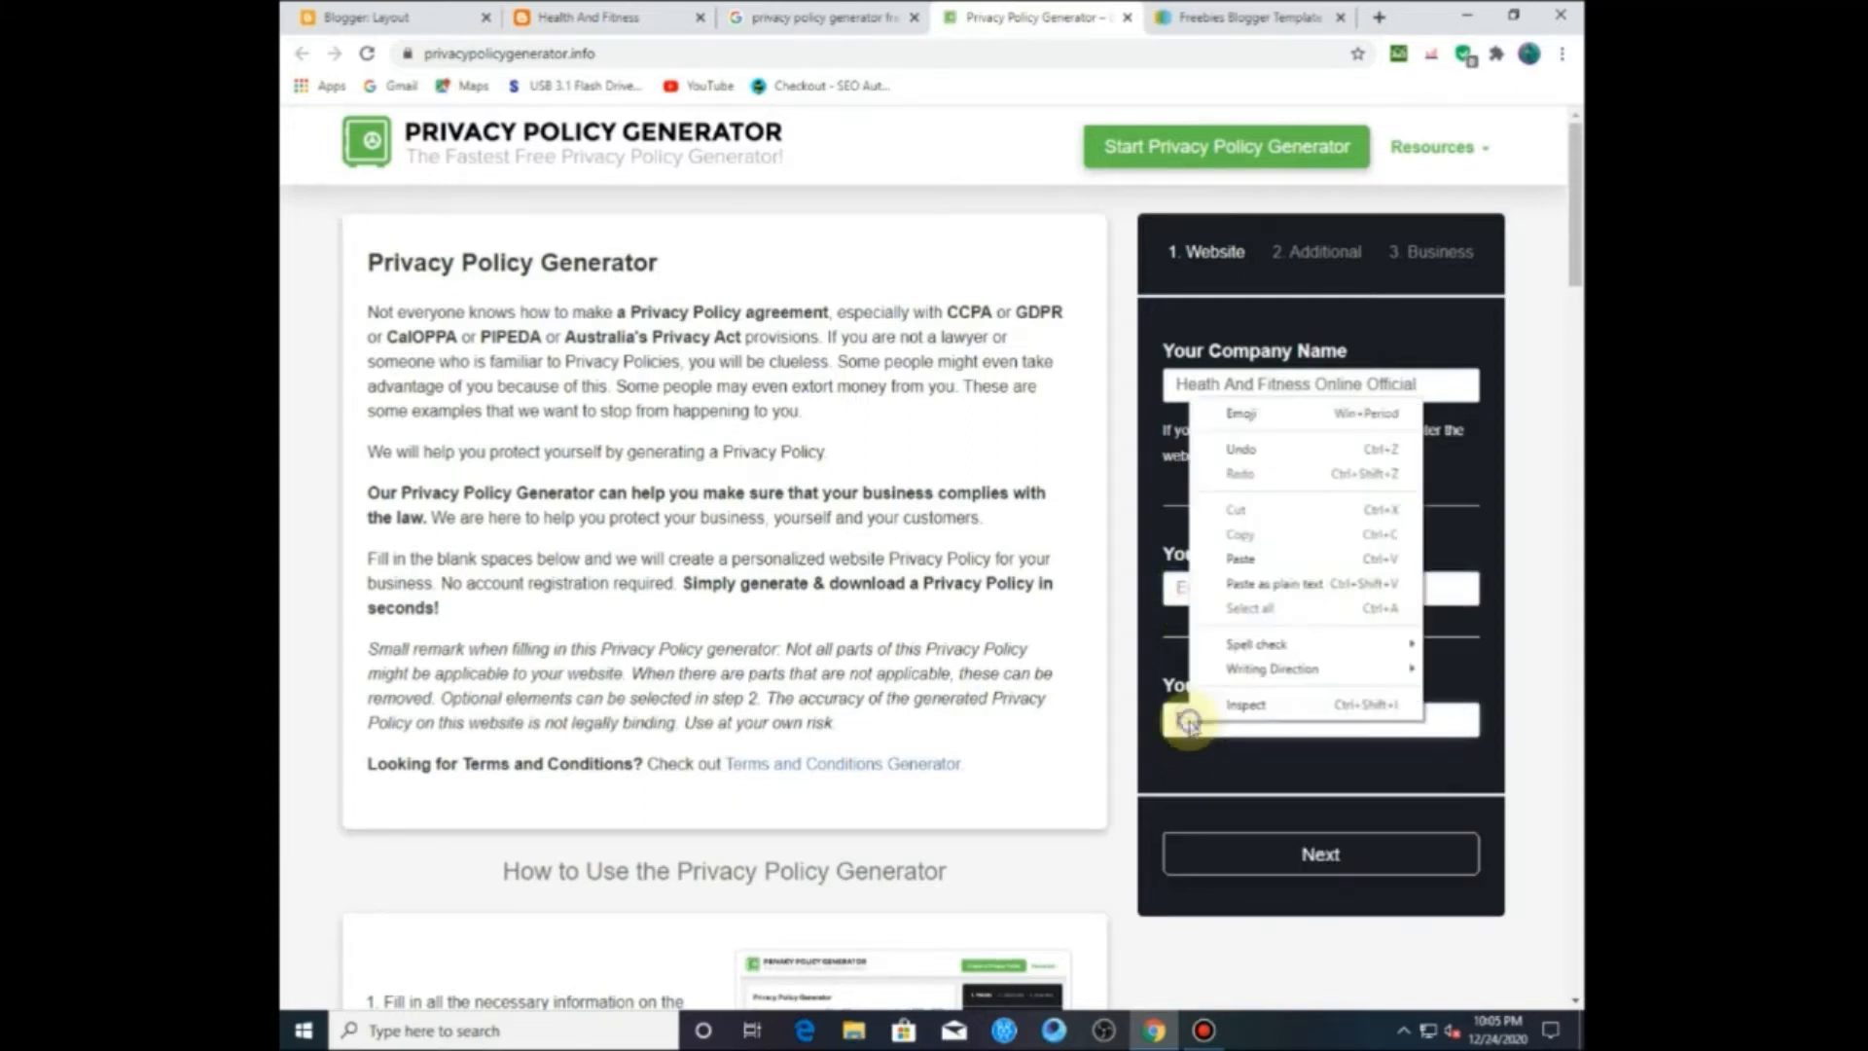
click(1238, 559)
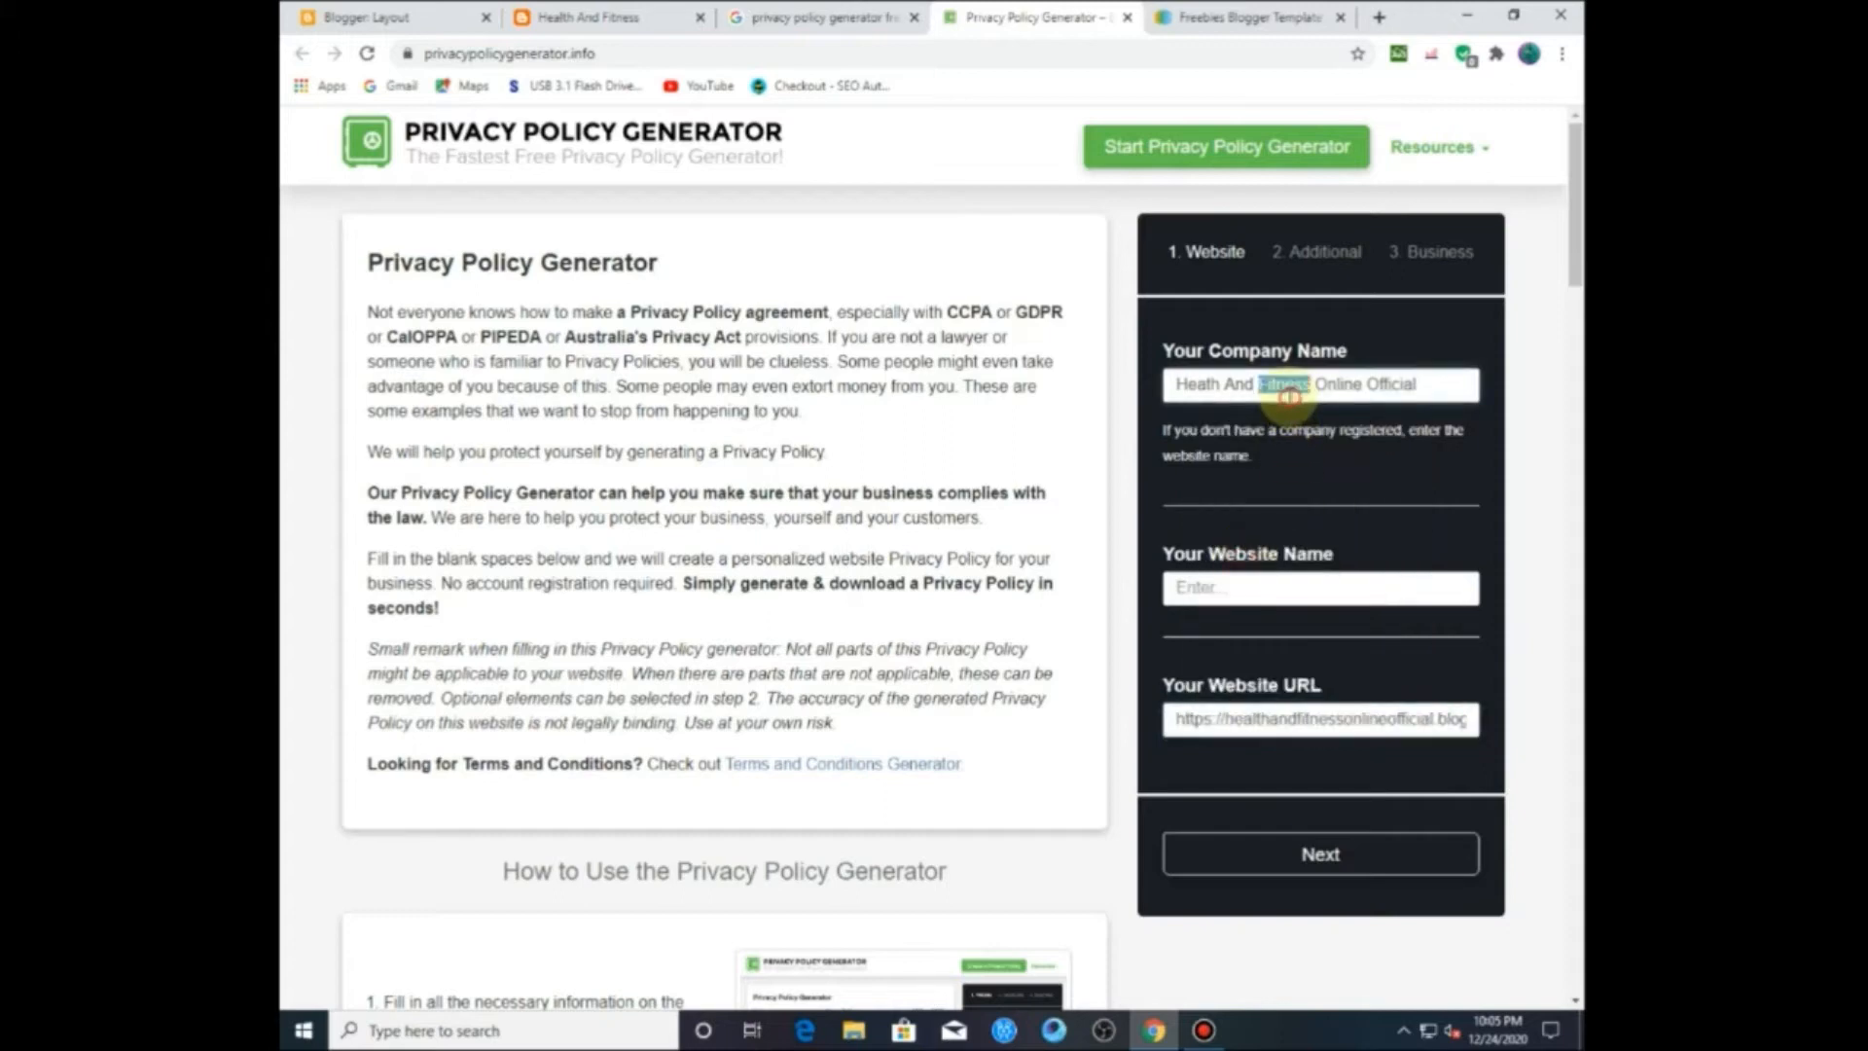
Step: Copy the company name into Website Name and continue to the additional questions
triple_click(1289, 389)
right_click(1289, 394)
click(1272, 480)
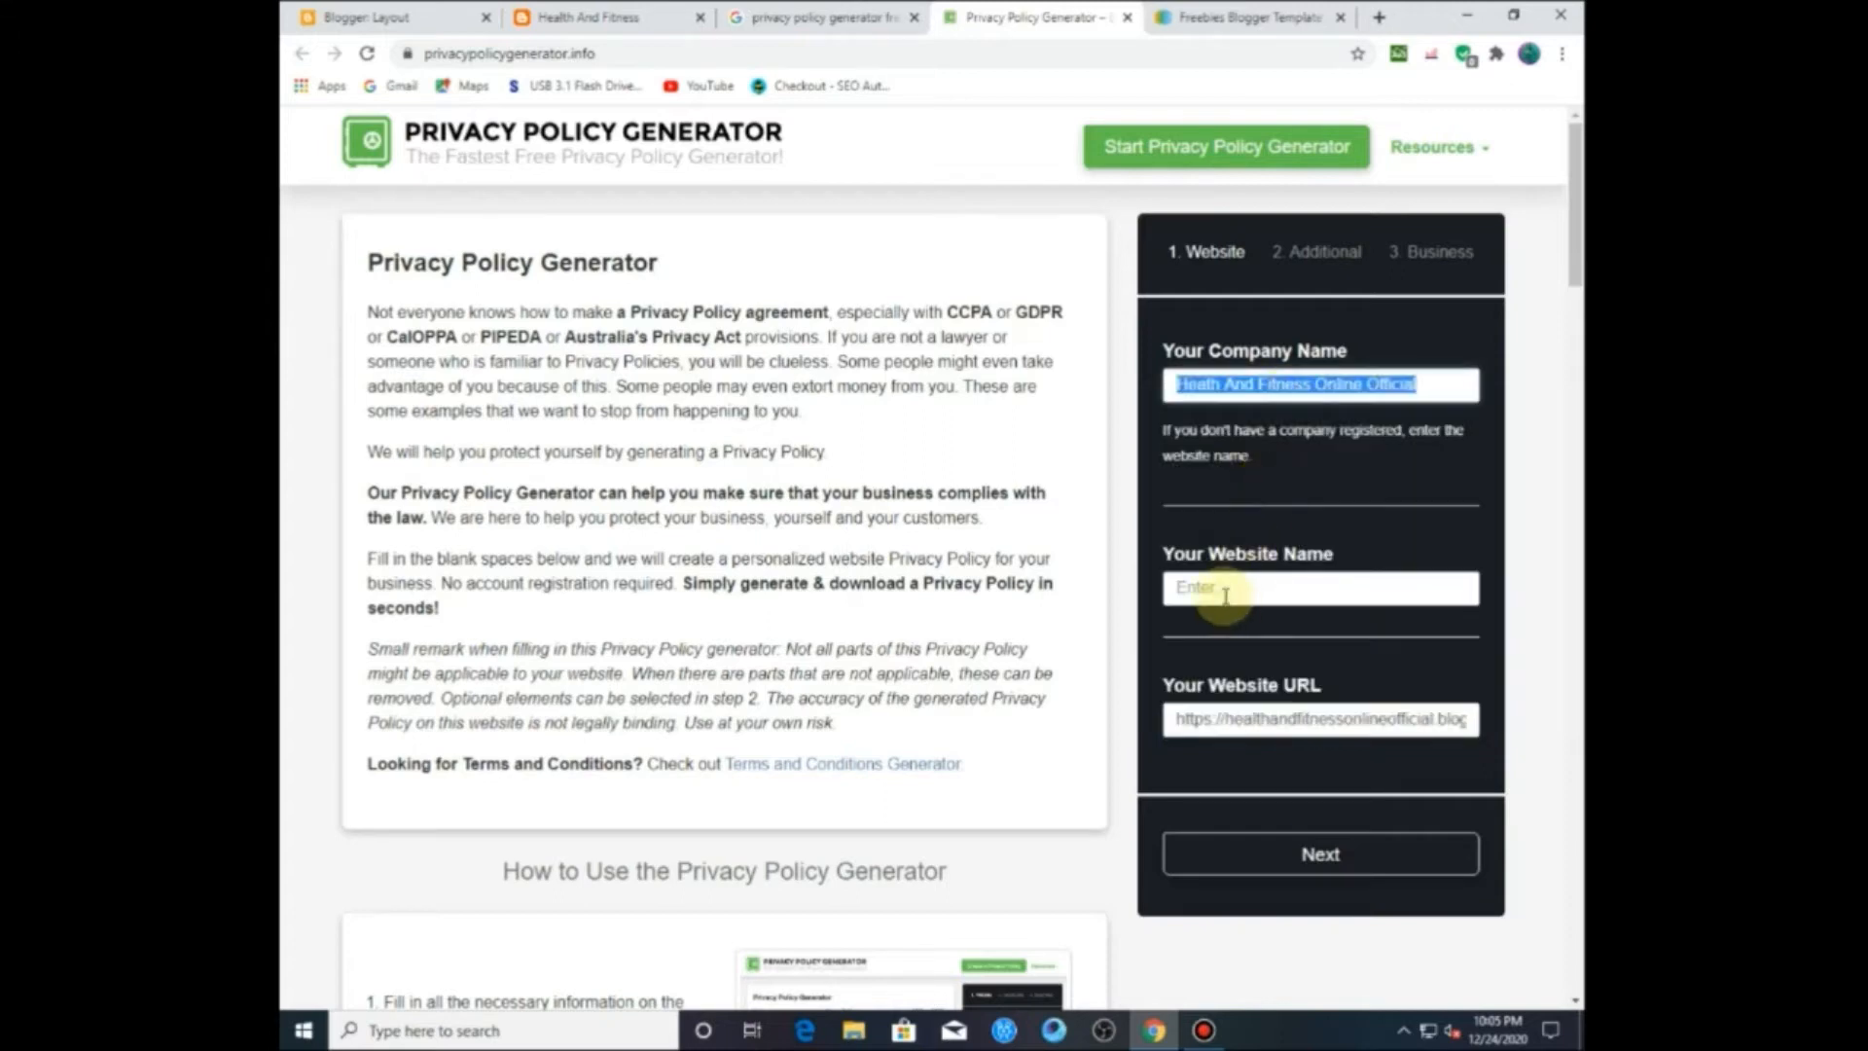
click(1224, 595)
right_click(1226, 598)
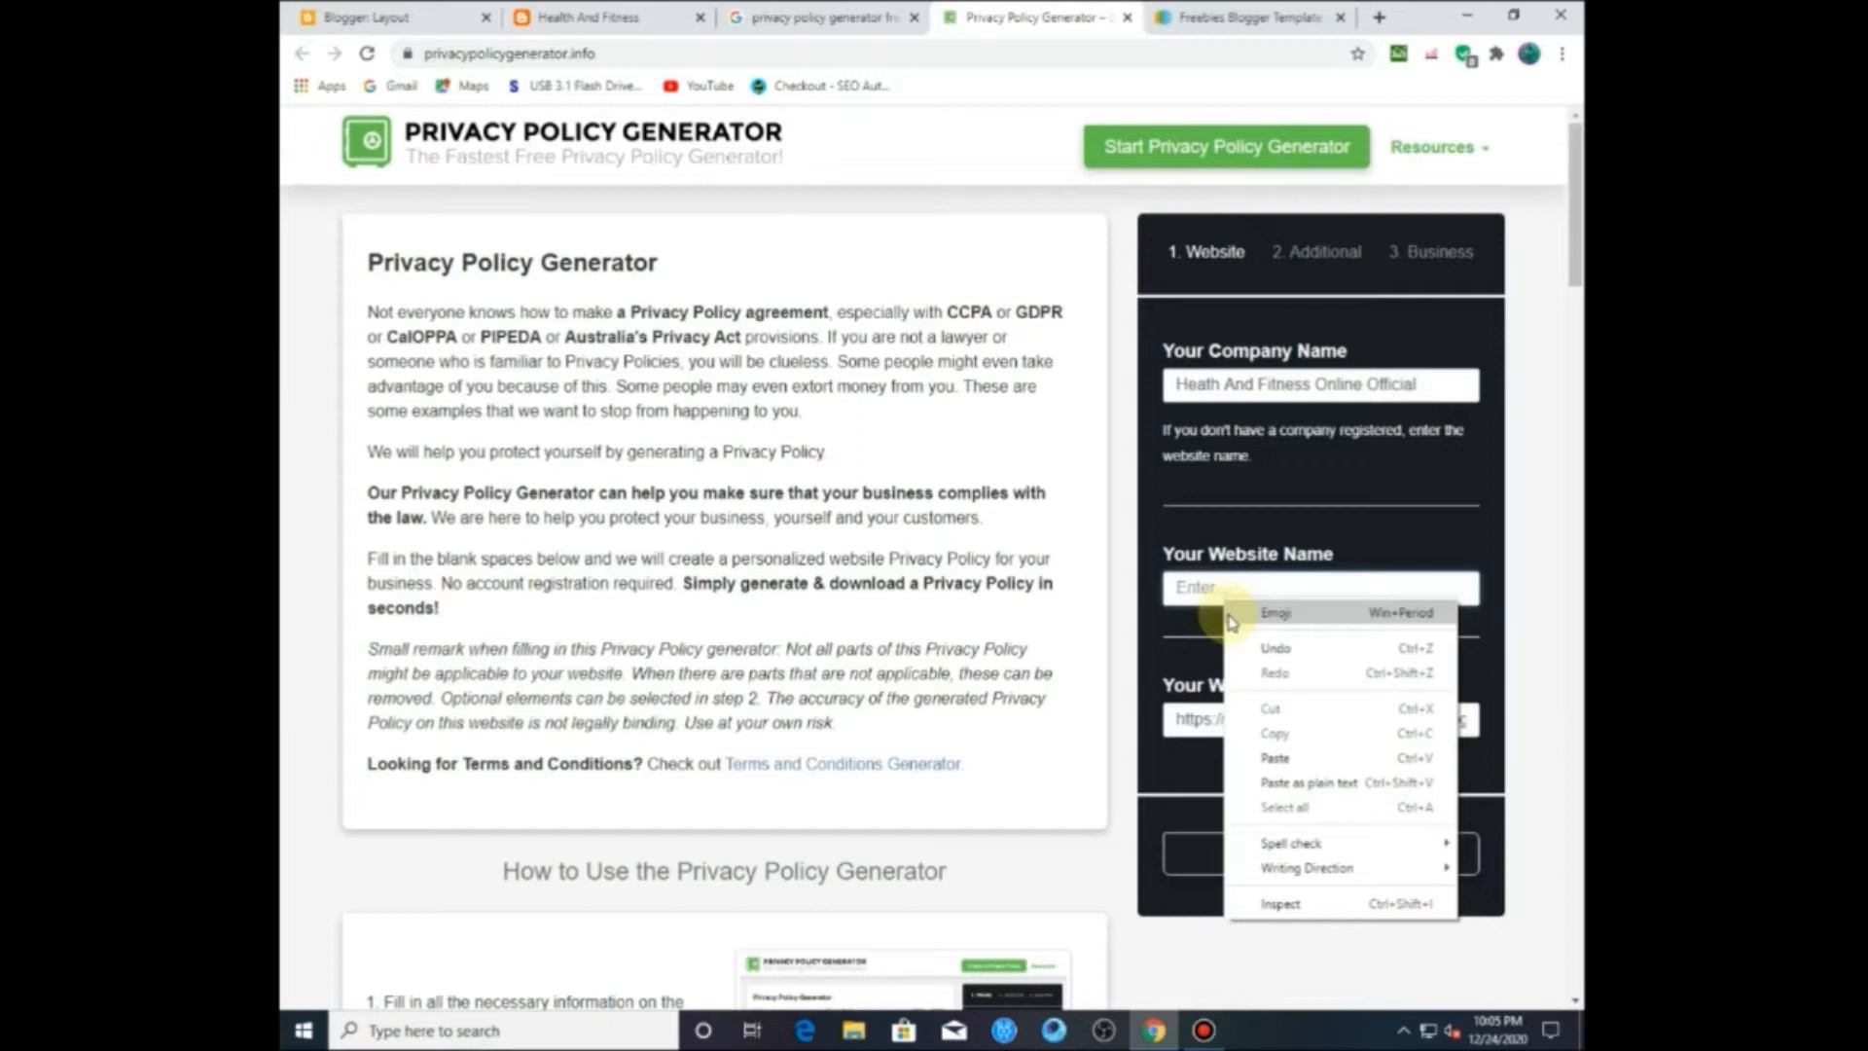
click(1276, 758)
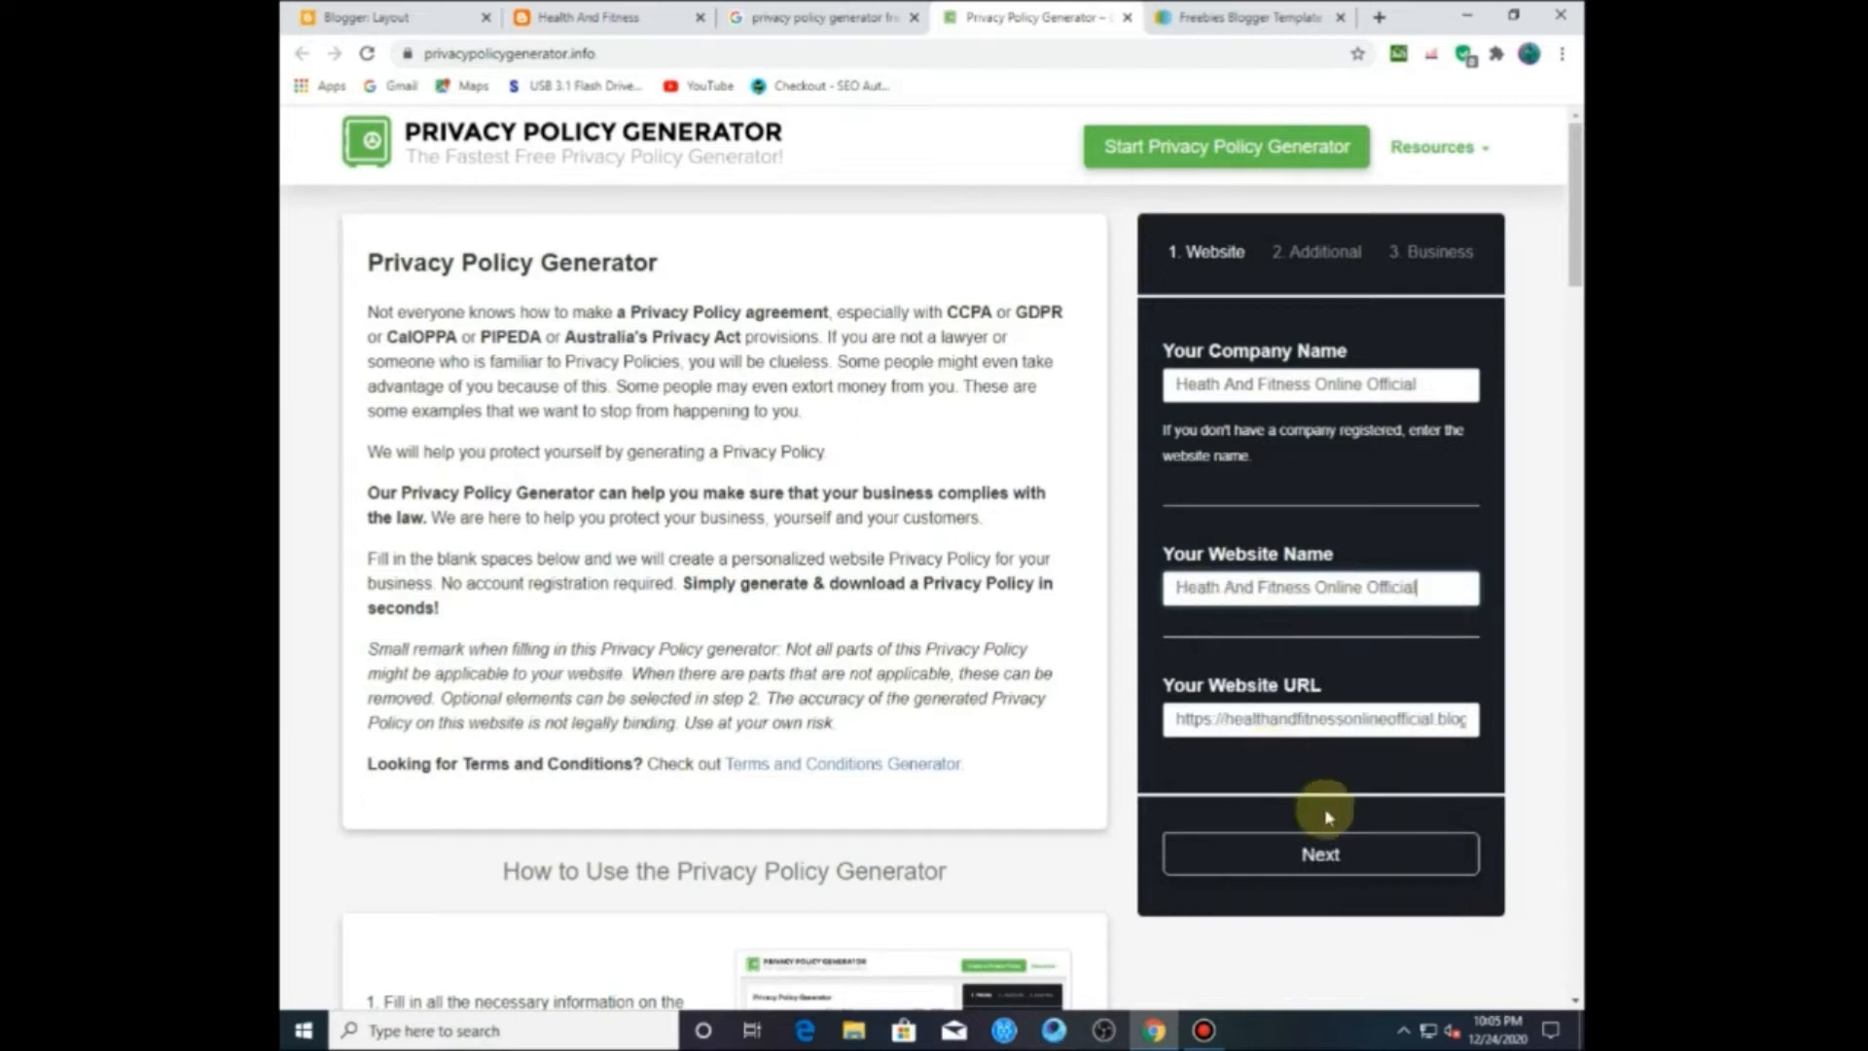
click(1321, 856)
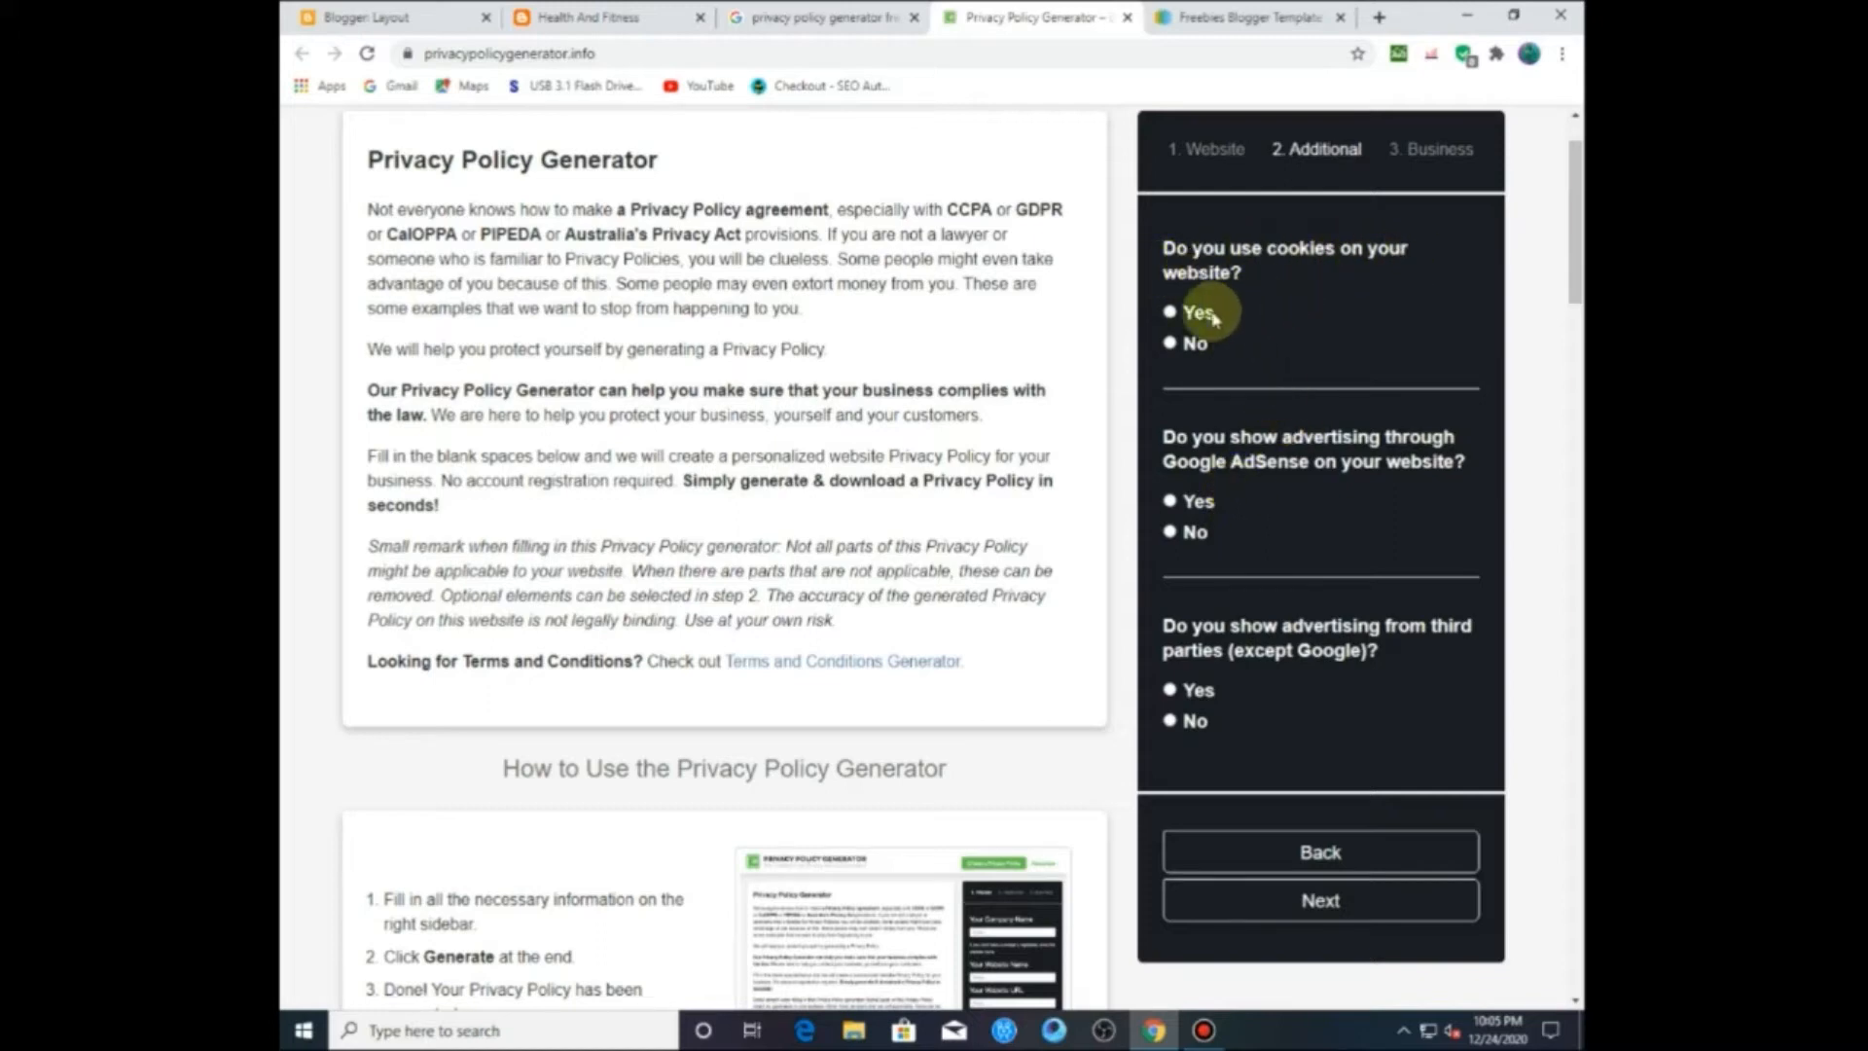
Step: Answer Yes to cookies and Google AdSense, then continue to the Business step
click(1171, 312)
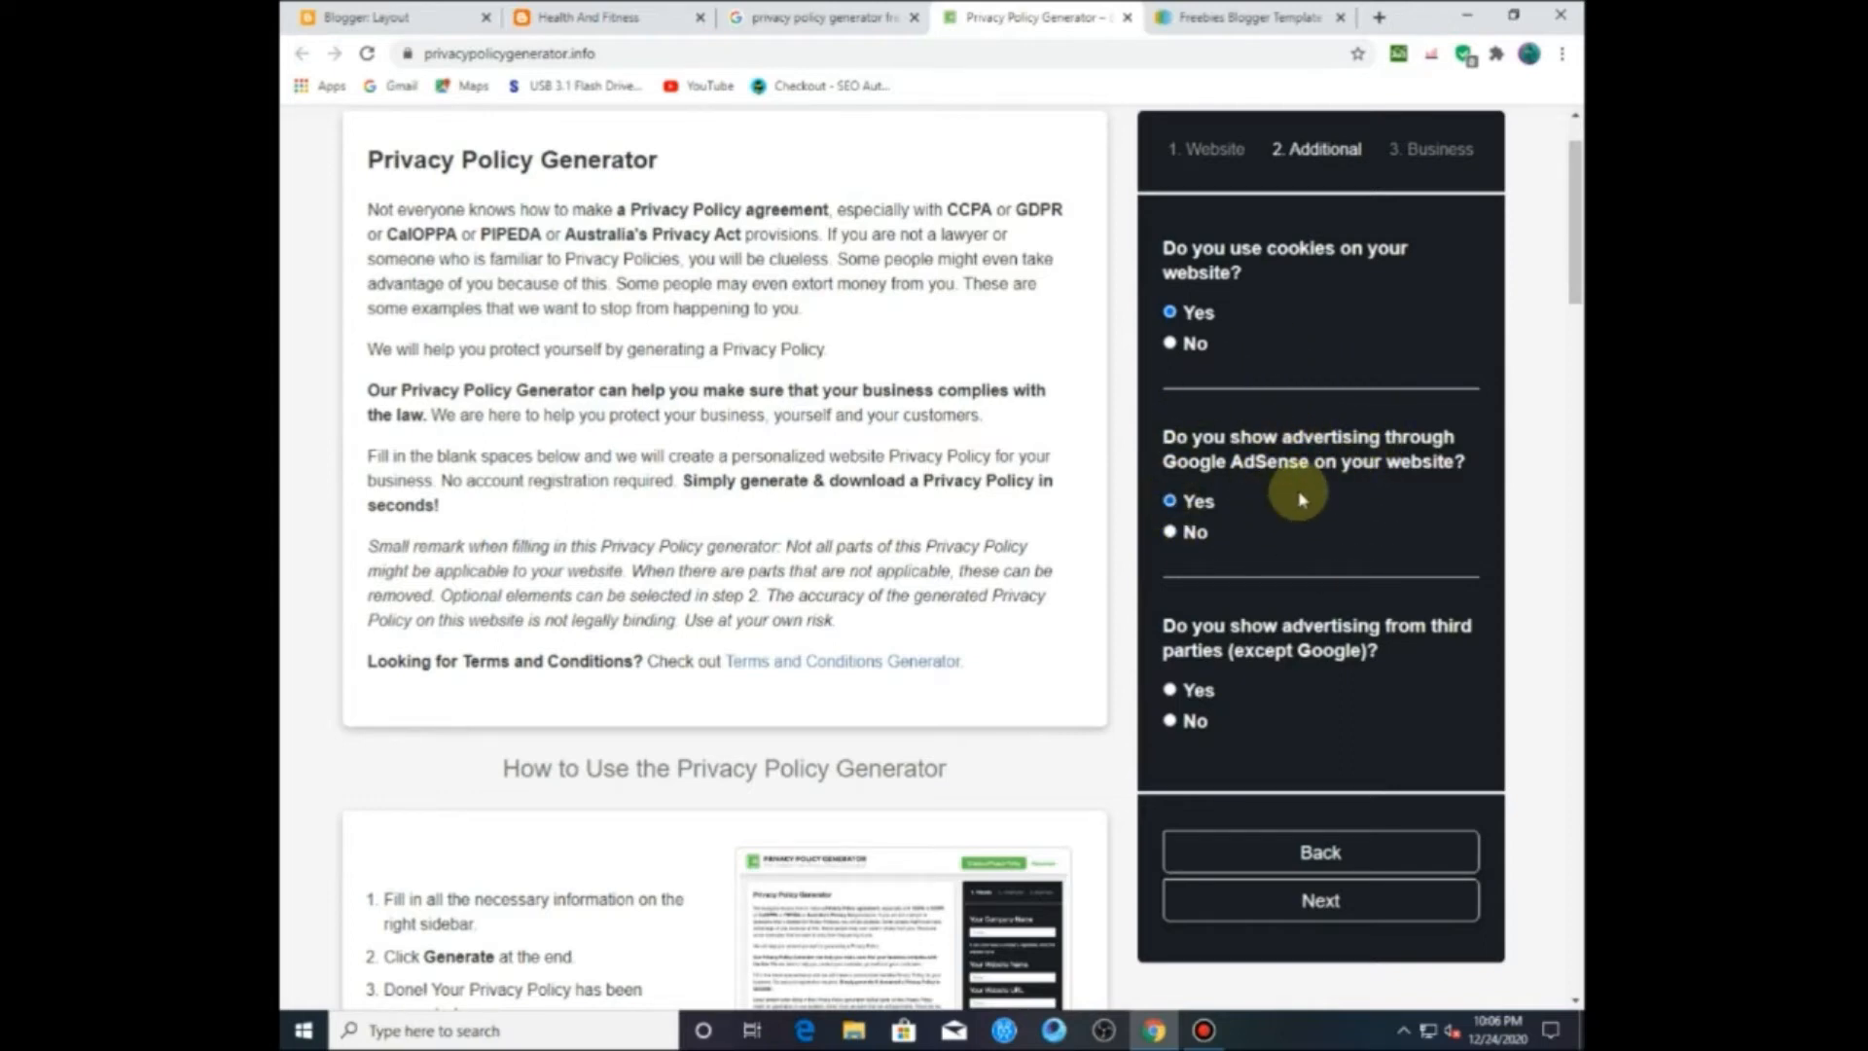
scroll(1294, 503, down, 2)
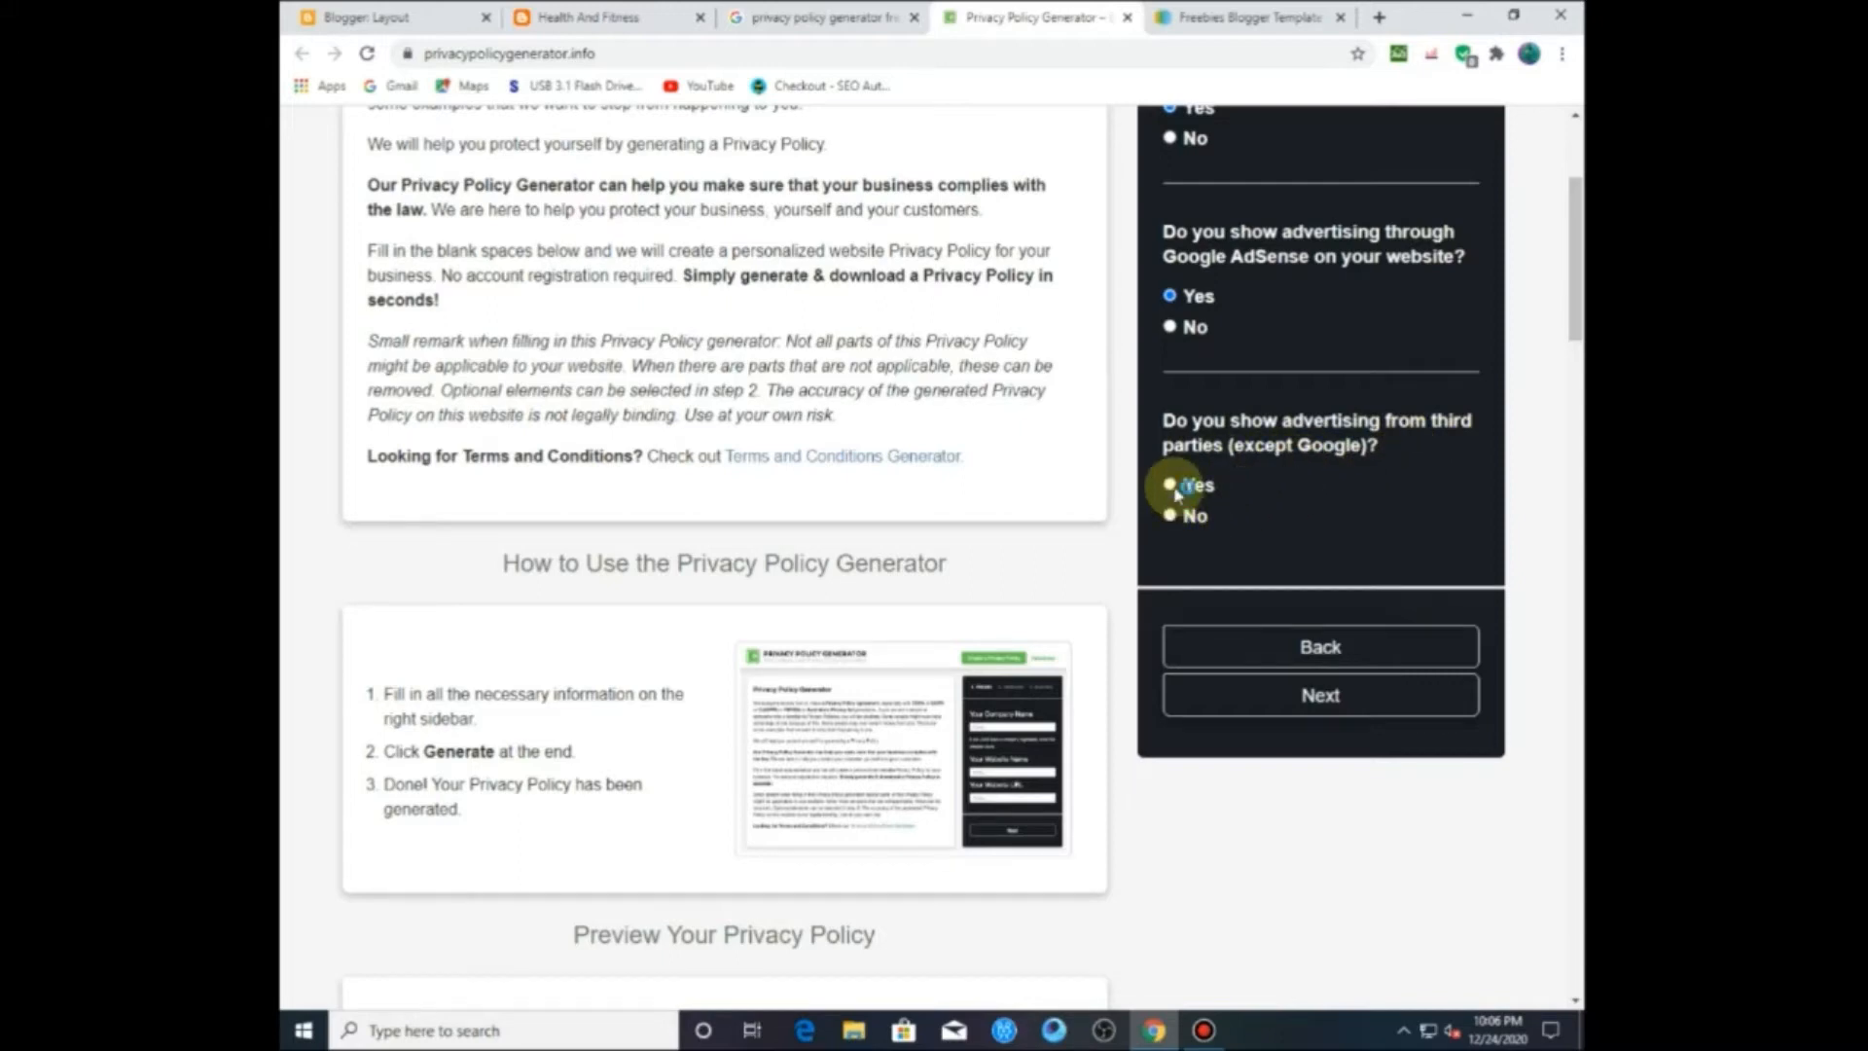
click(1323, 697)
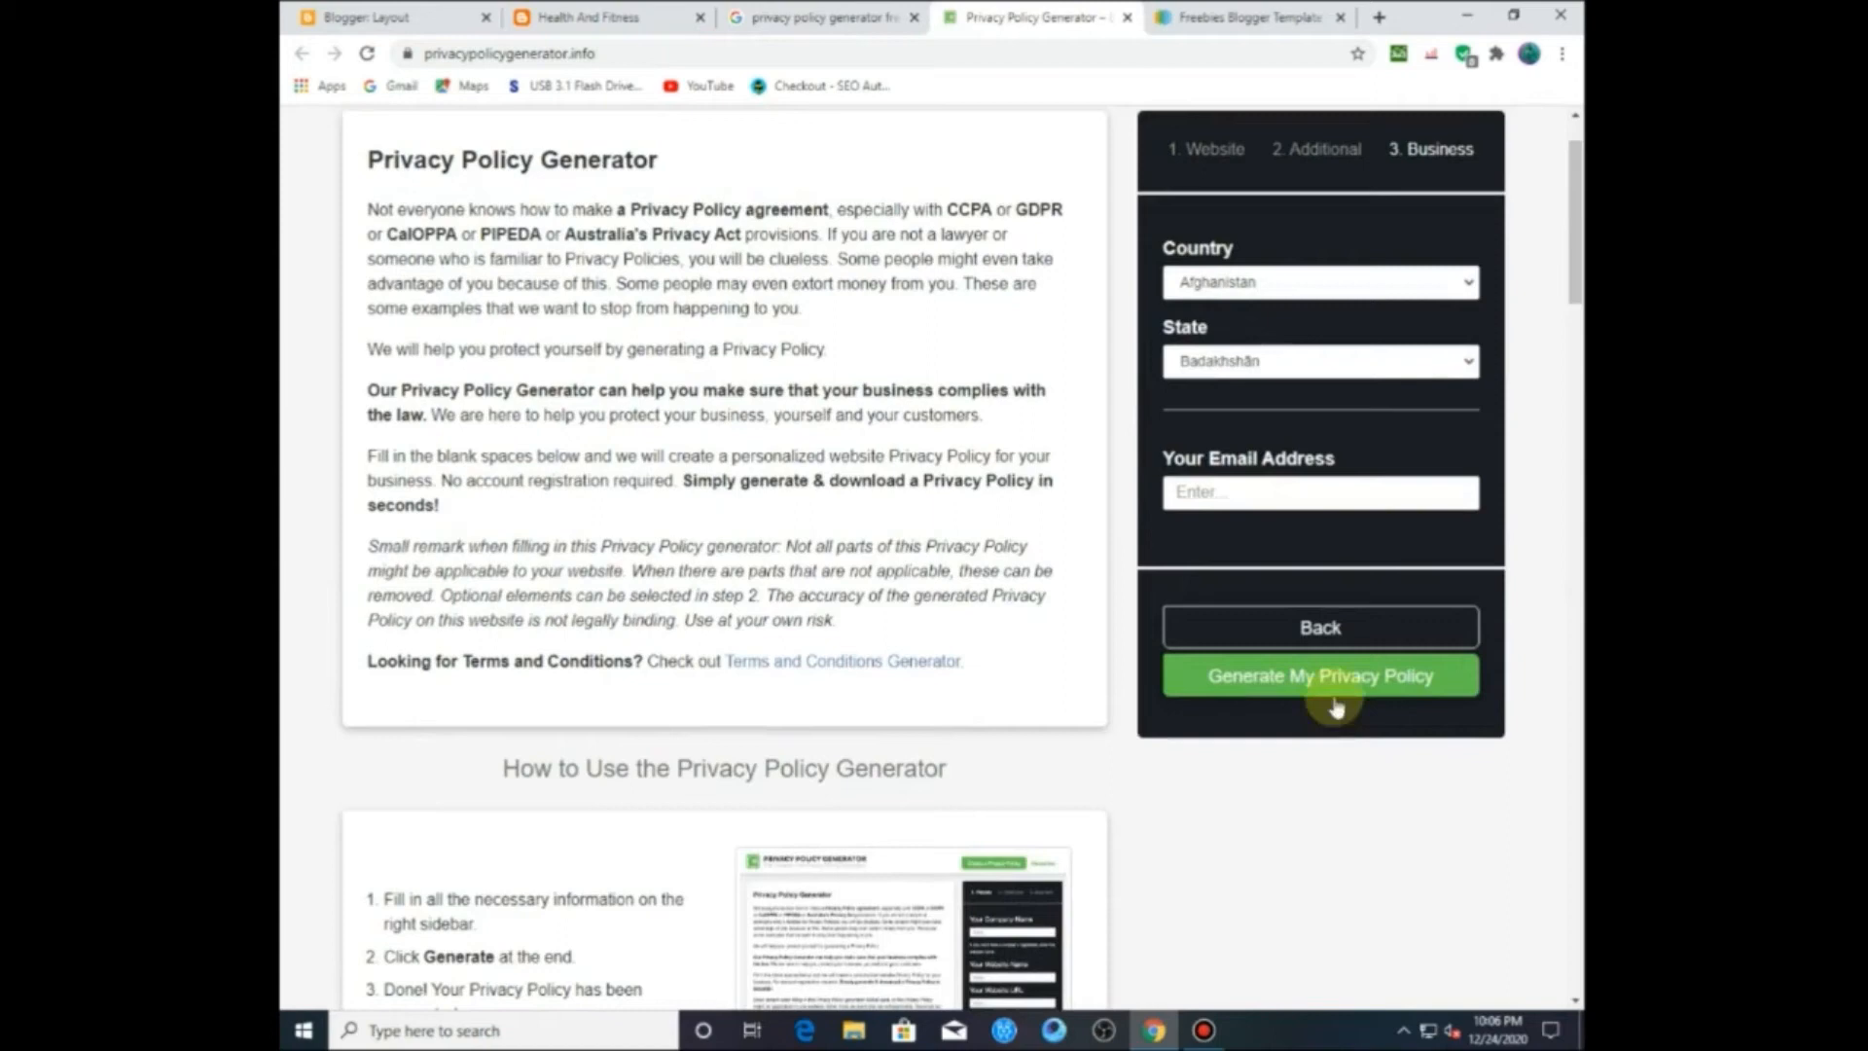
Step: Set country to Pakistan and state to Punjab, enter the contact e-mail, and generate the policy
click(1253, 284)
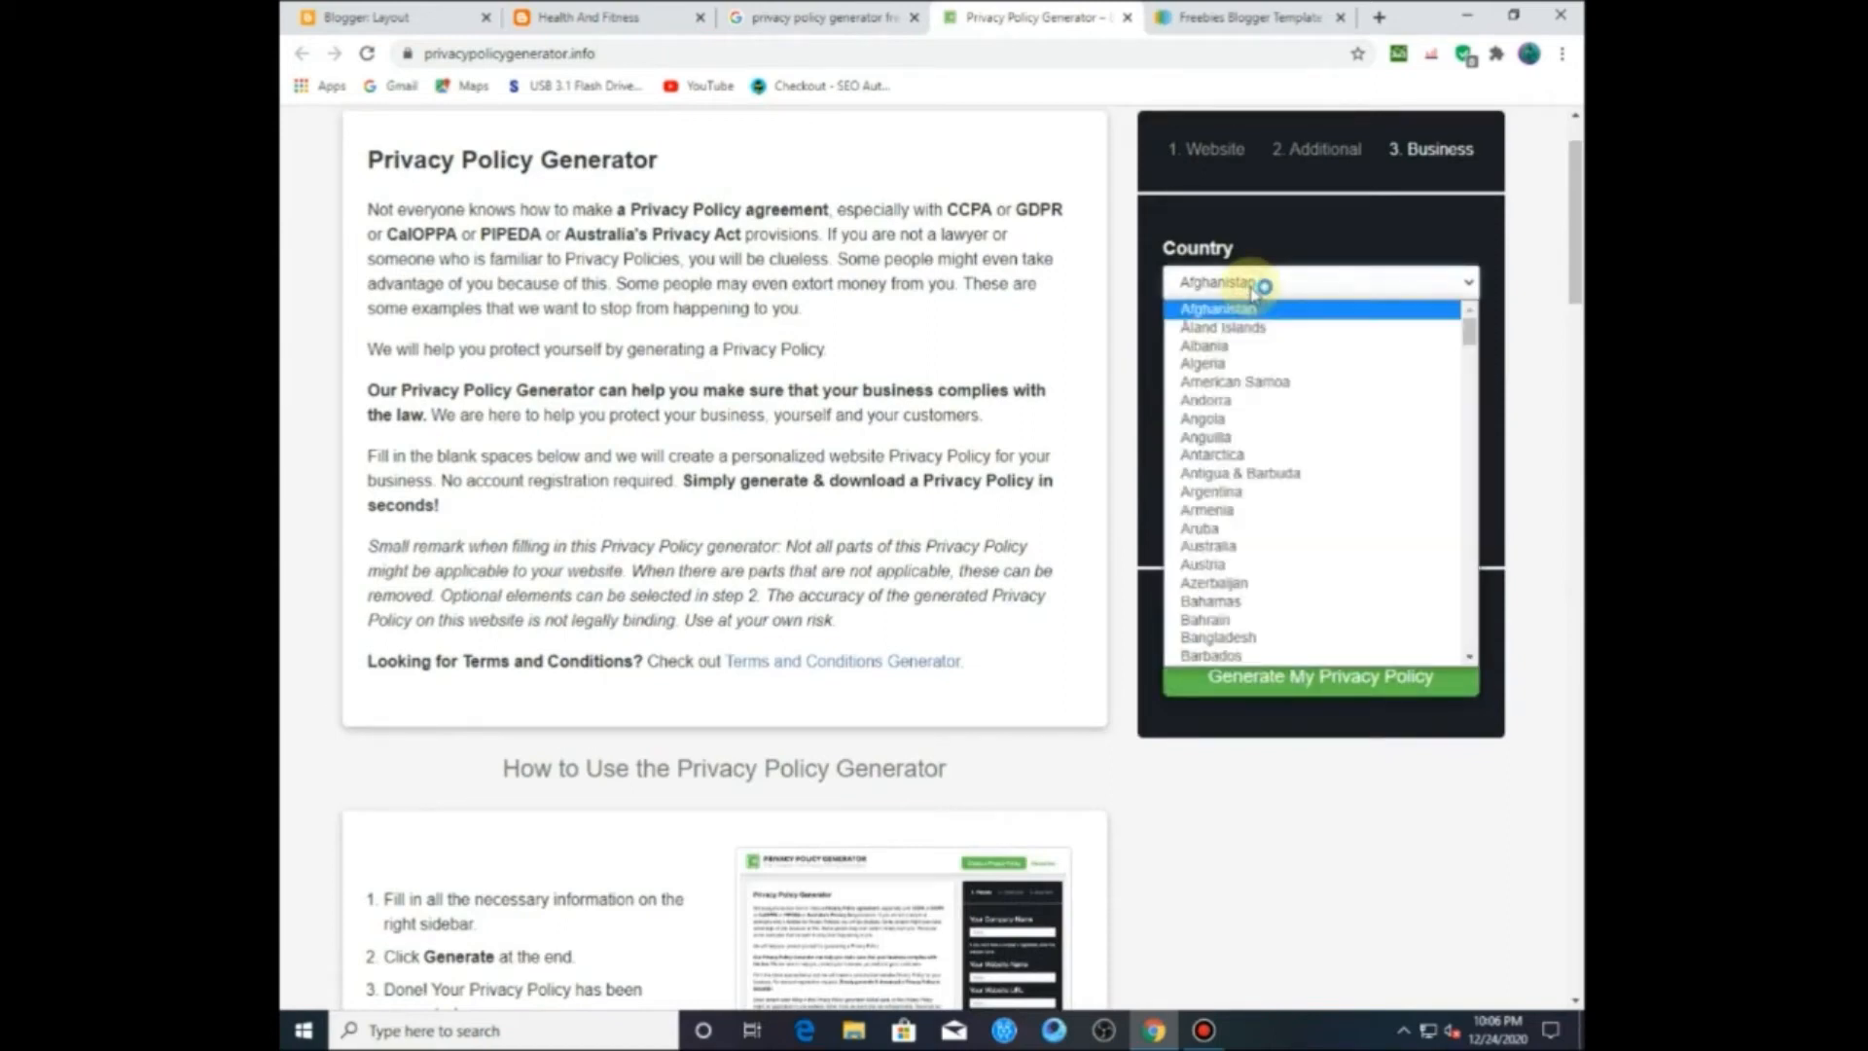
text(pak)
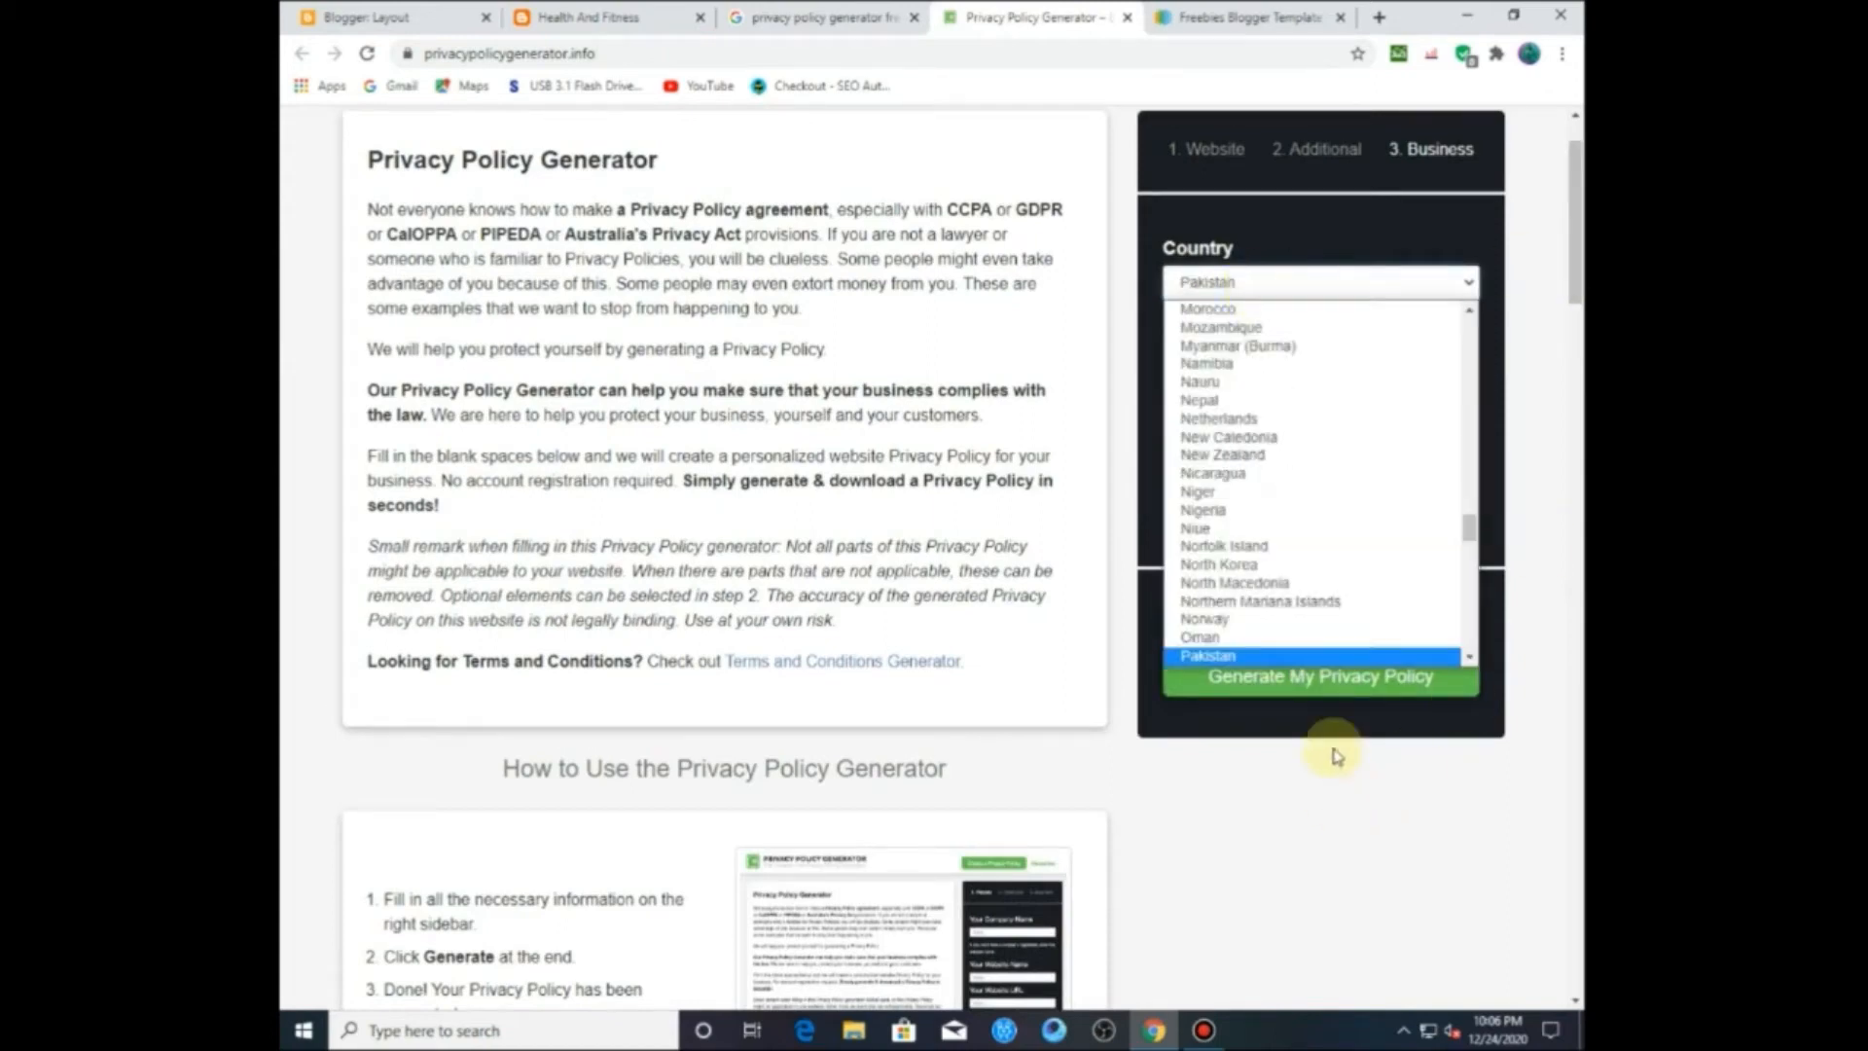
scroll(1337, 662, down, 1)
click(1255, 621)
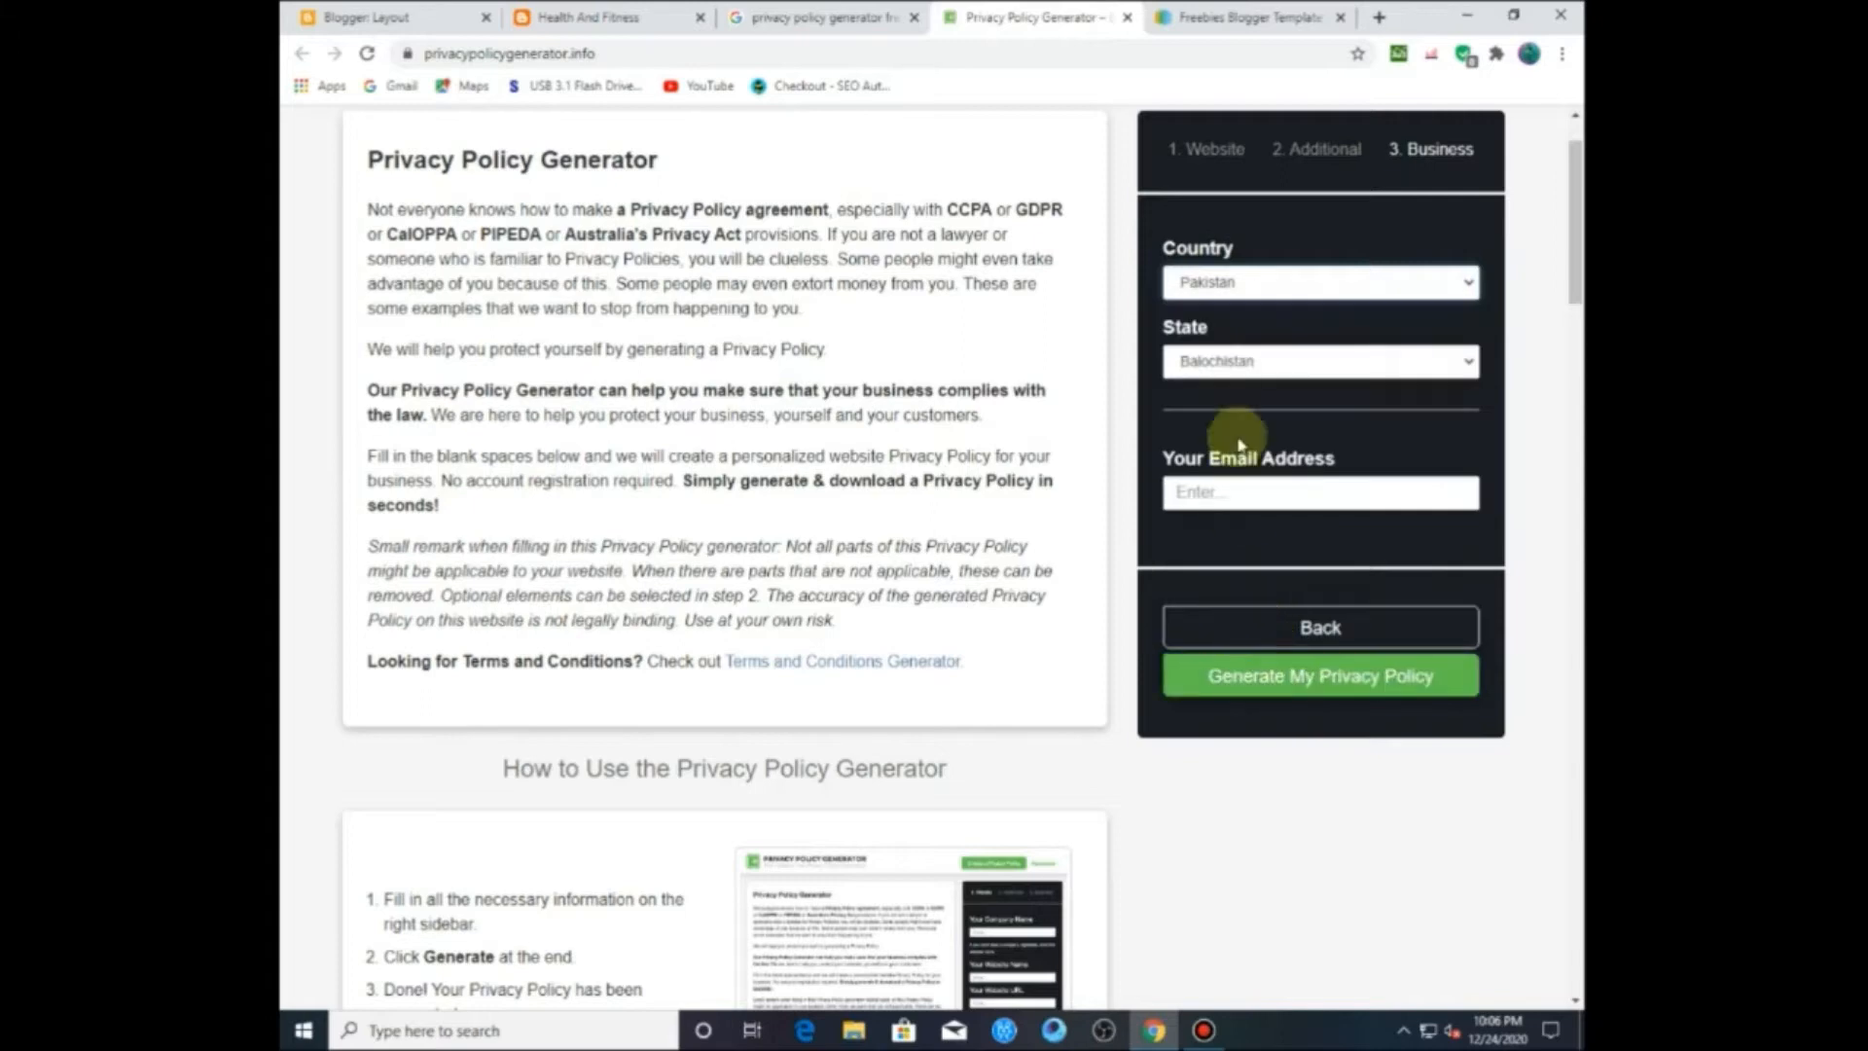
click(1247, 365)
click(1241, 443)
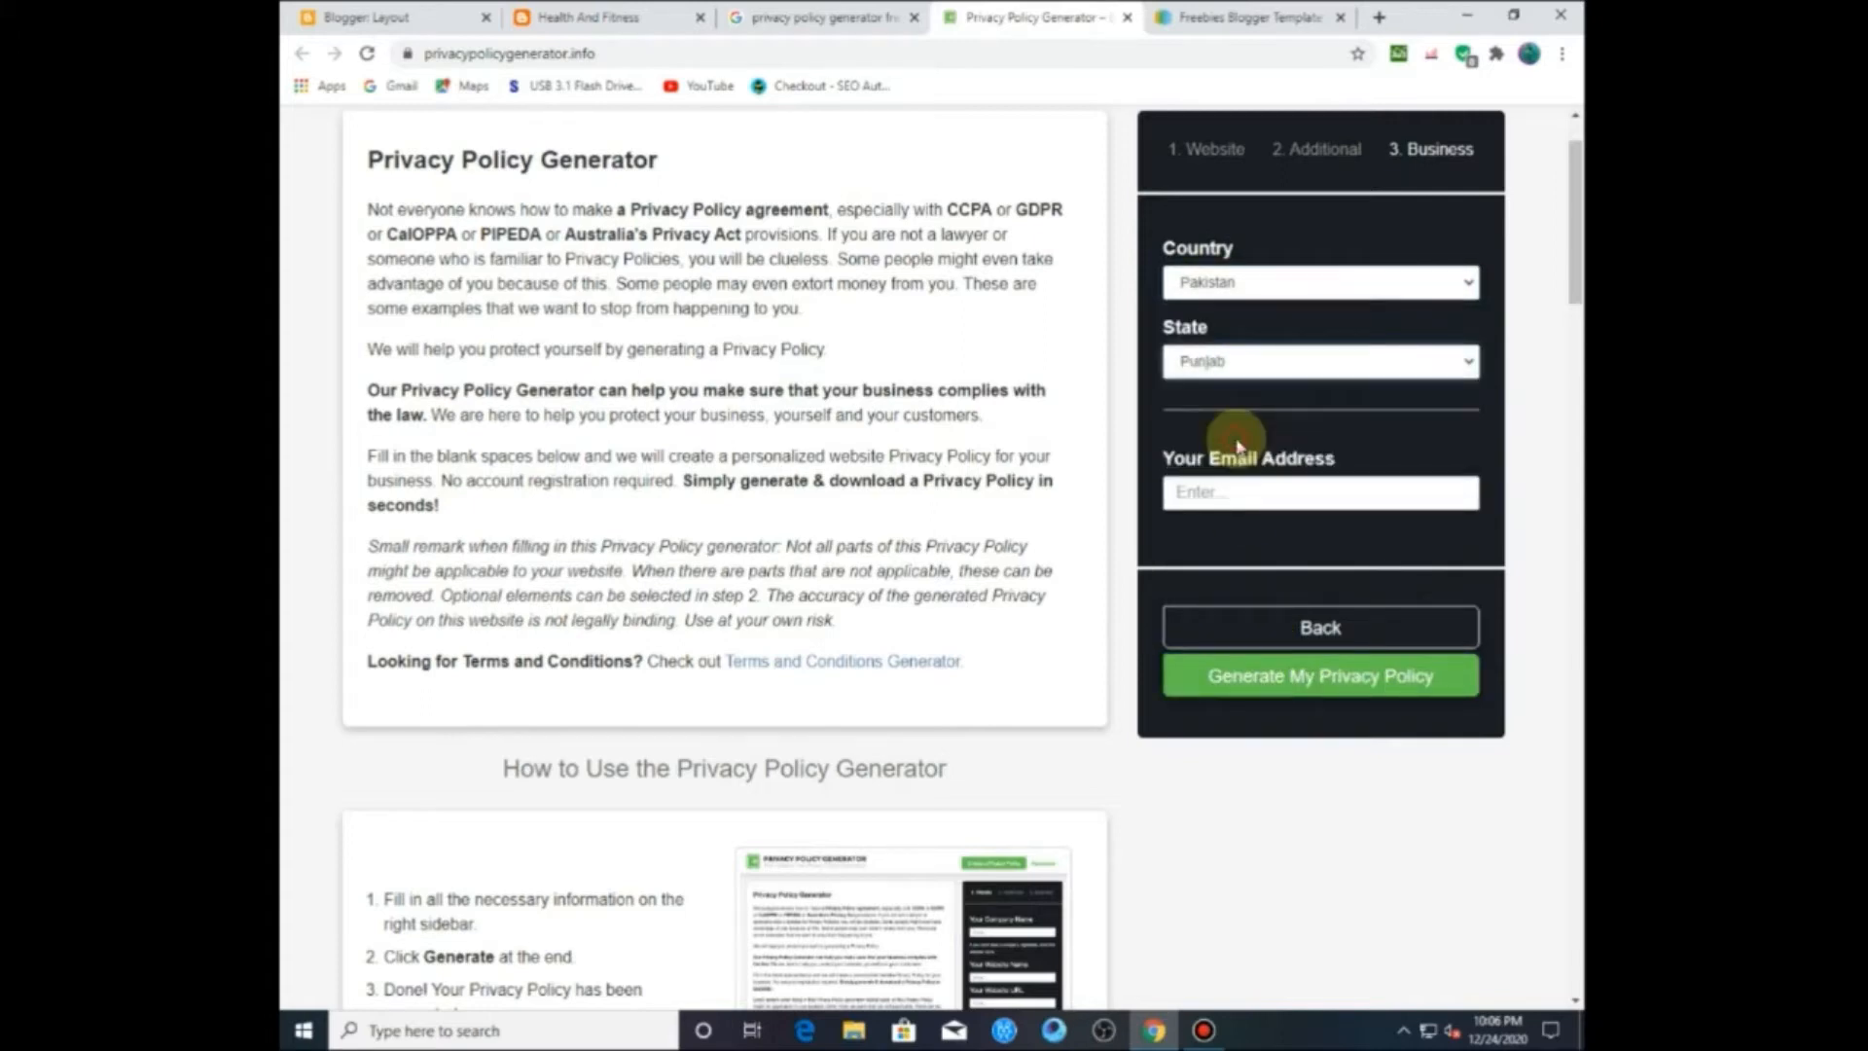
click(1249, 499)
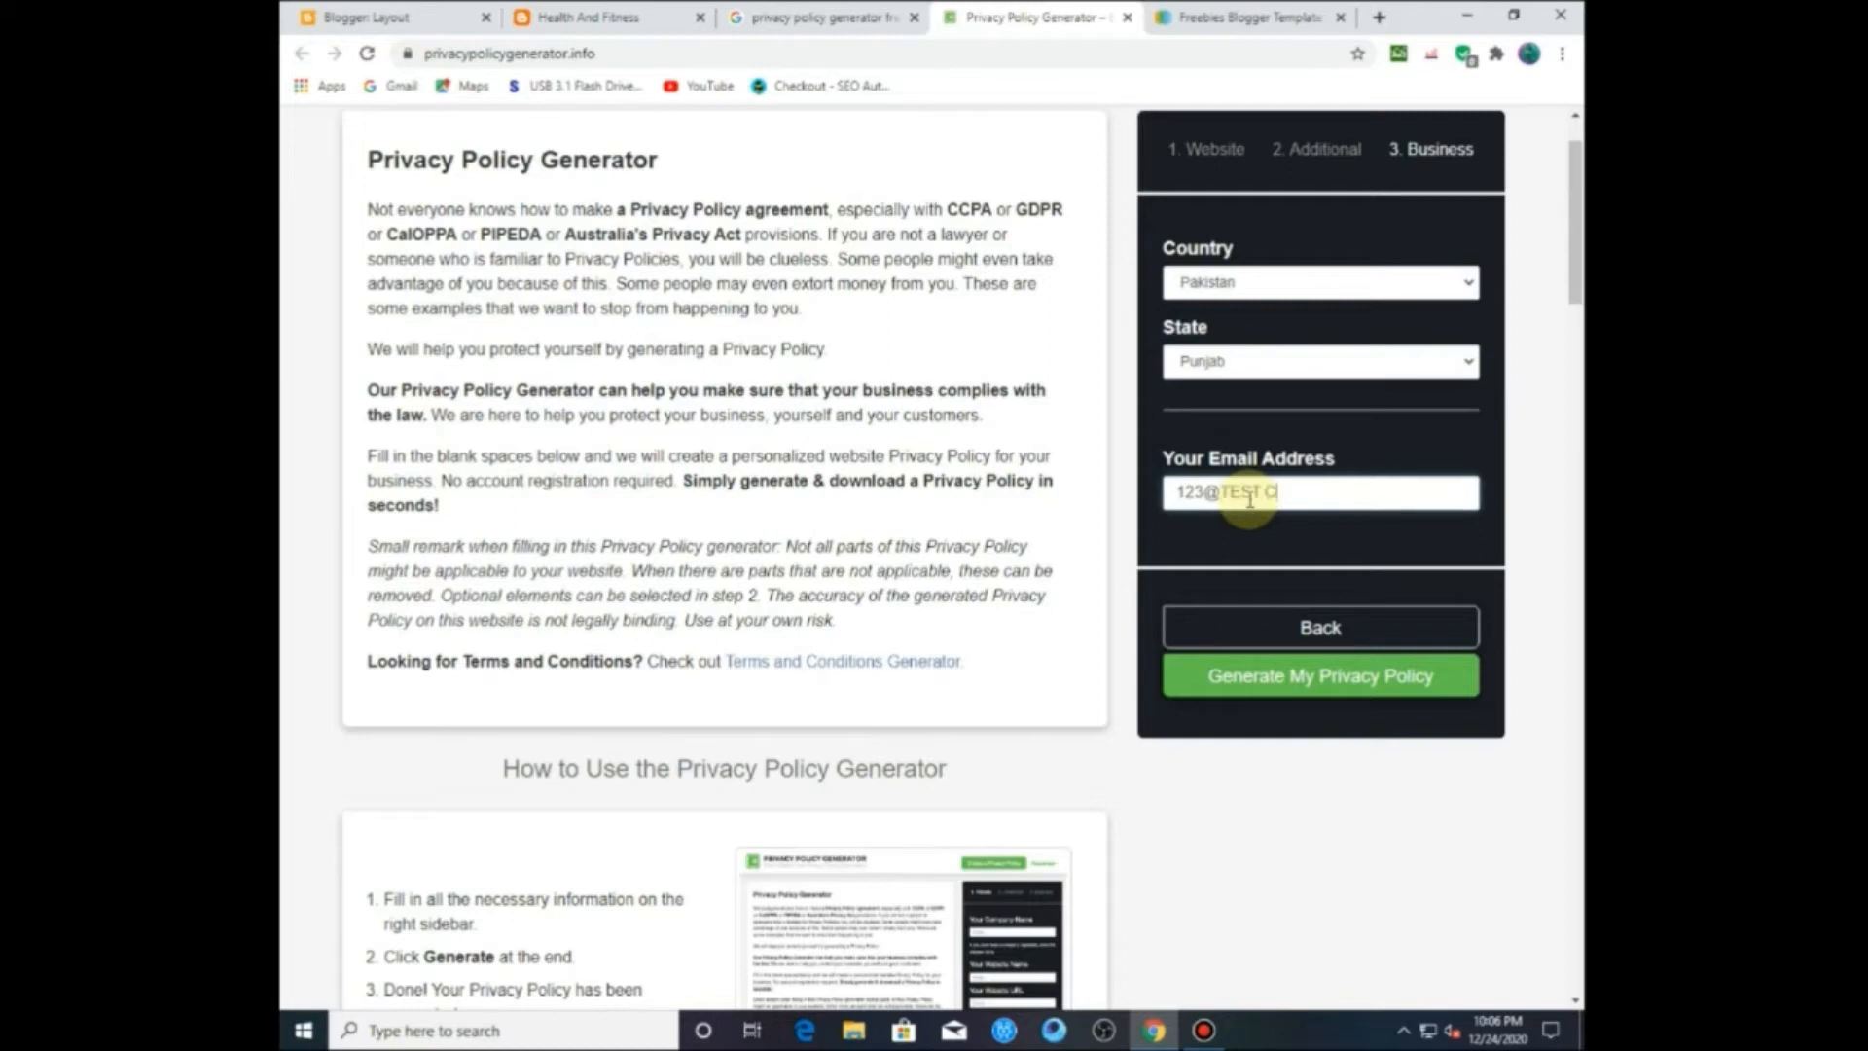
click(1311, 680)
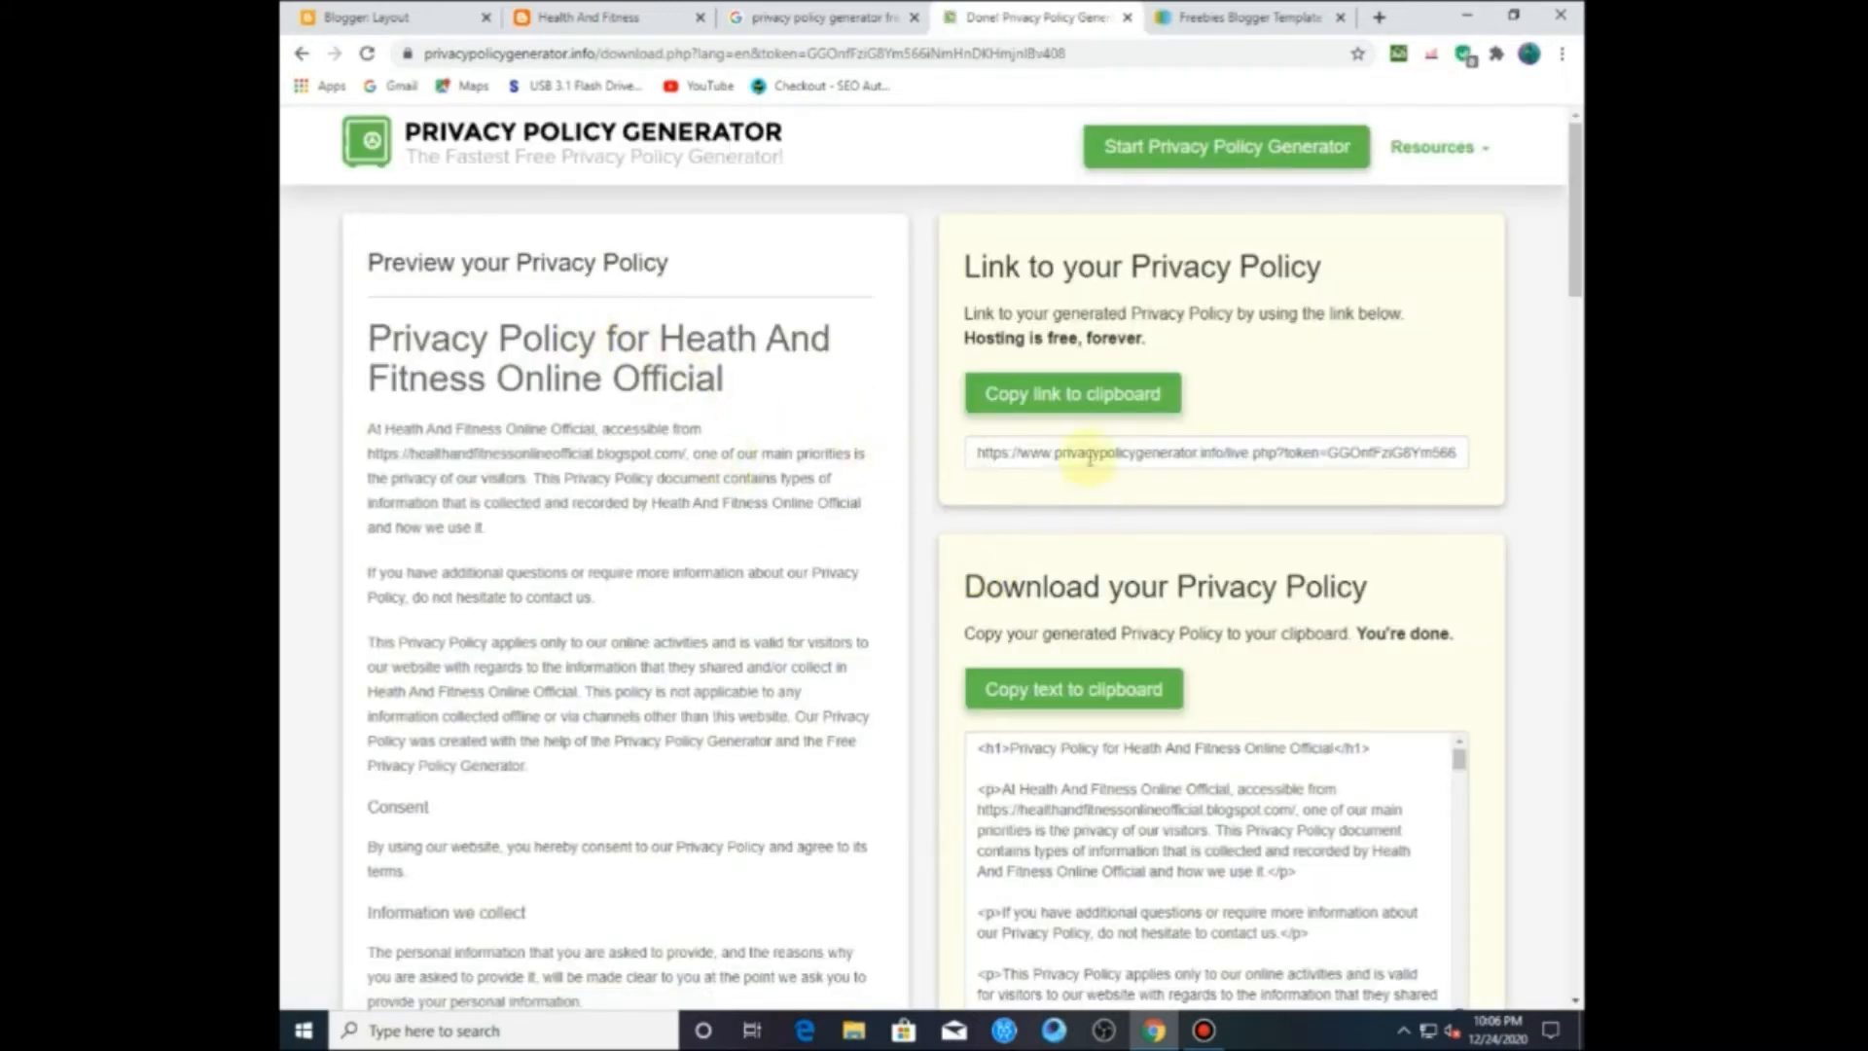
Step: Copy the hosted policy link and then the full policy text to the clipboard
click(1053, 408)
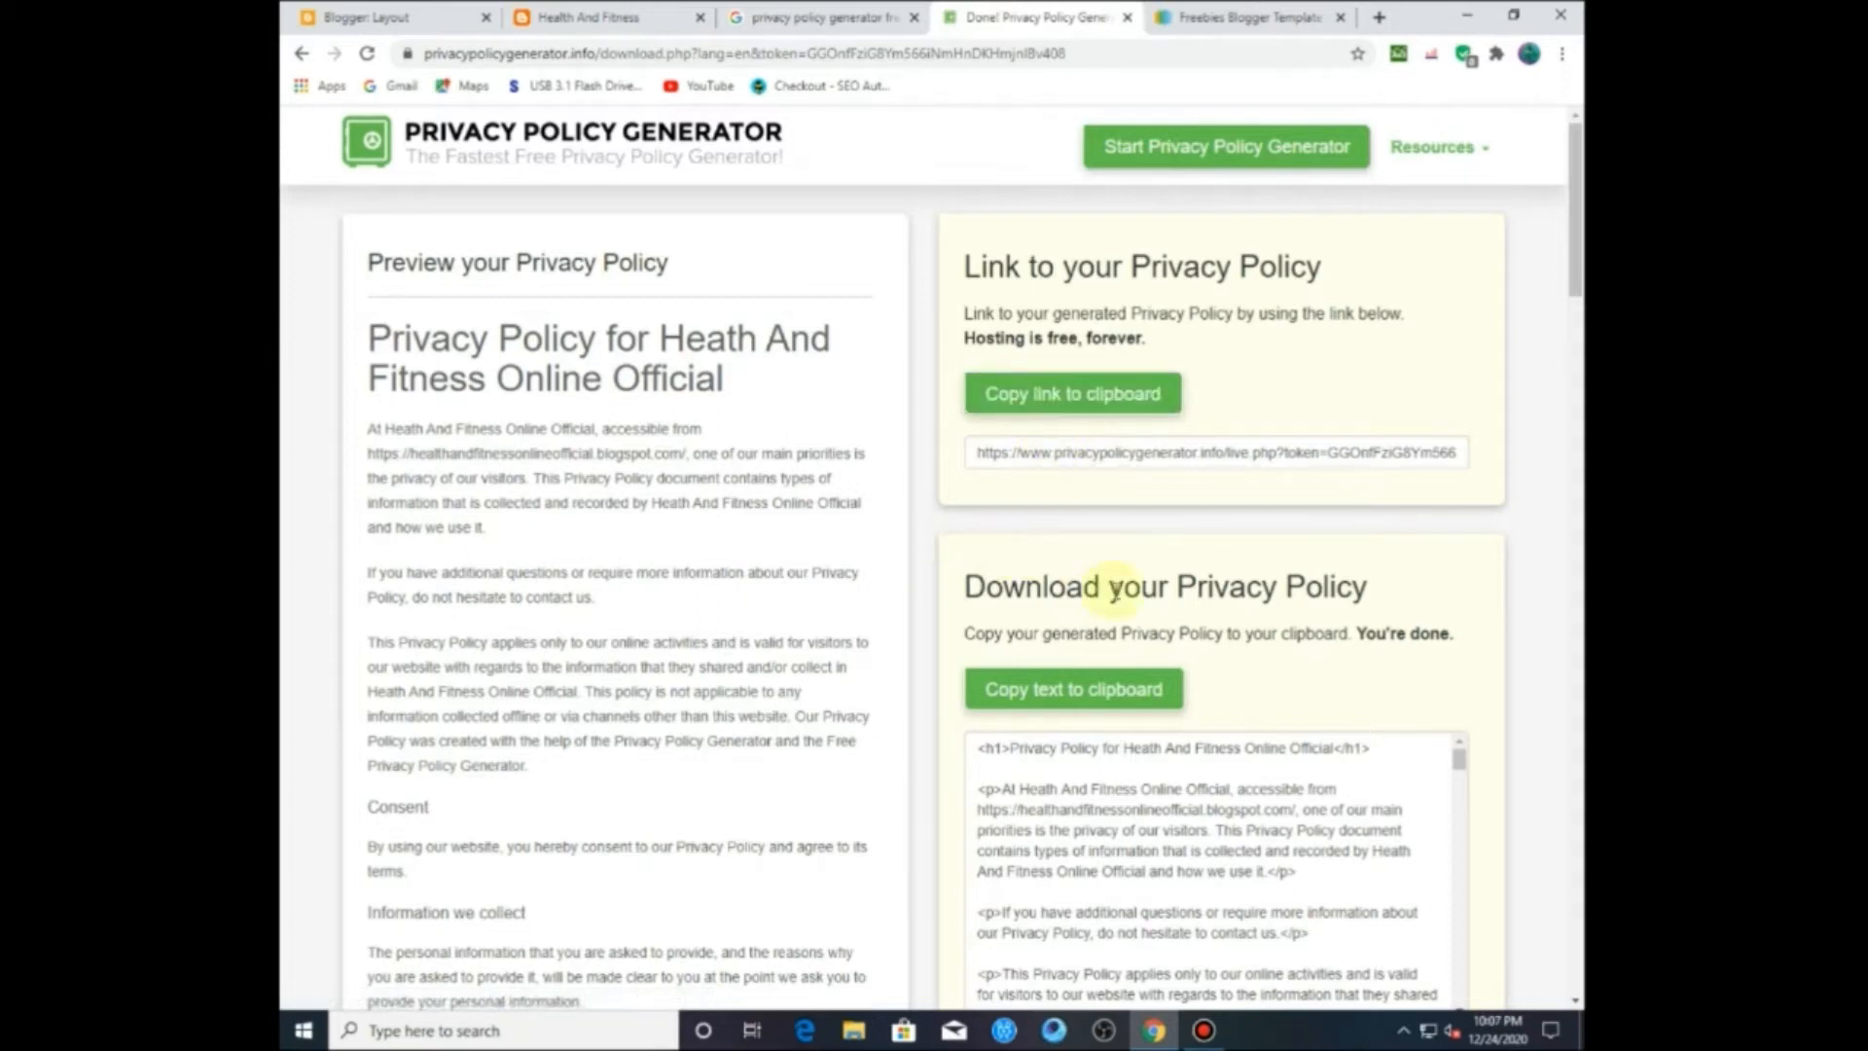
scroll(1117, 688, down, 2)
scroll(1326, 597, down, 2)
scroll(1193, 545, down, 3)
scroll(1119, 603, up, 6)
click(1012, 484)
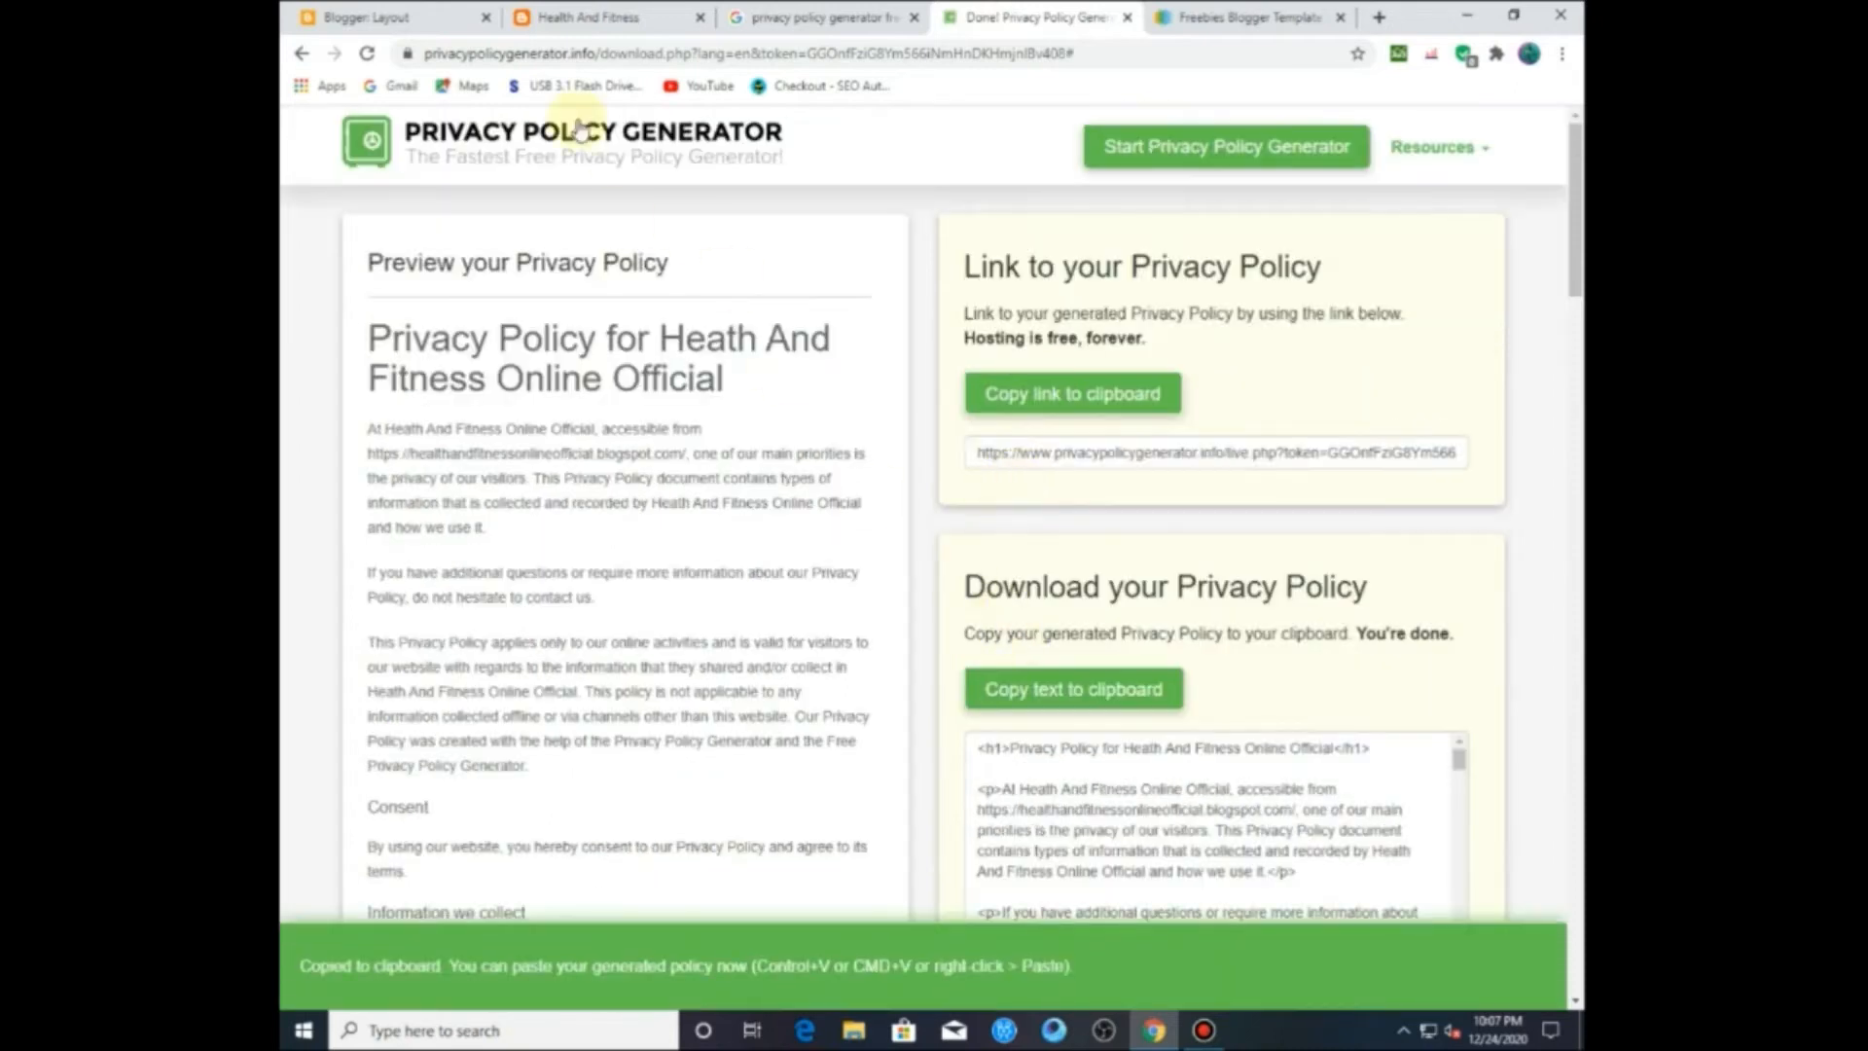
scroll(1213, 545, down, 2)
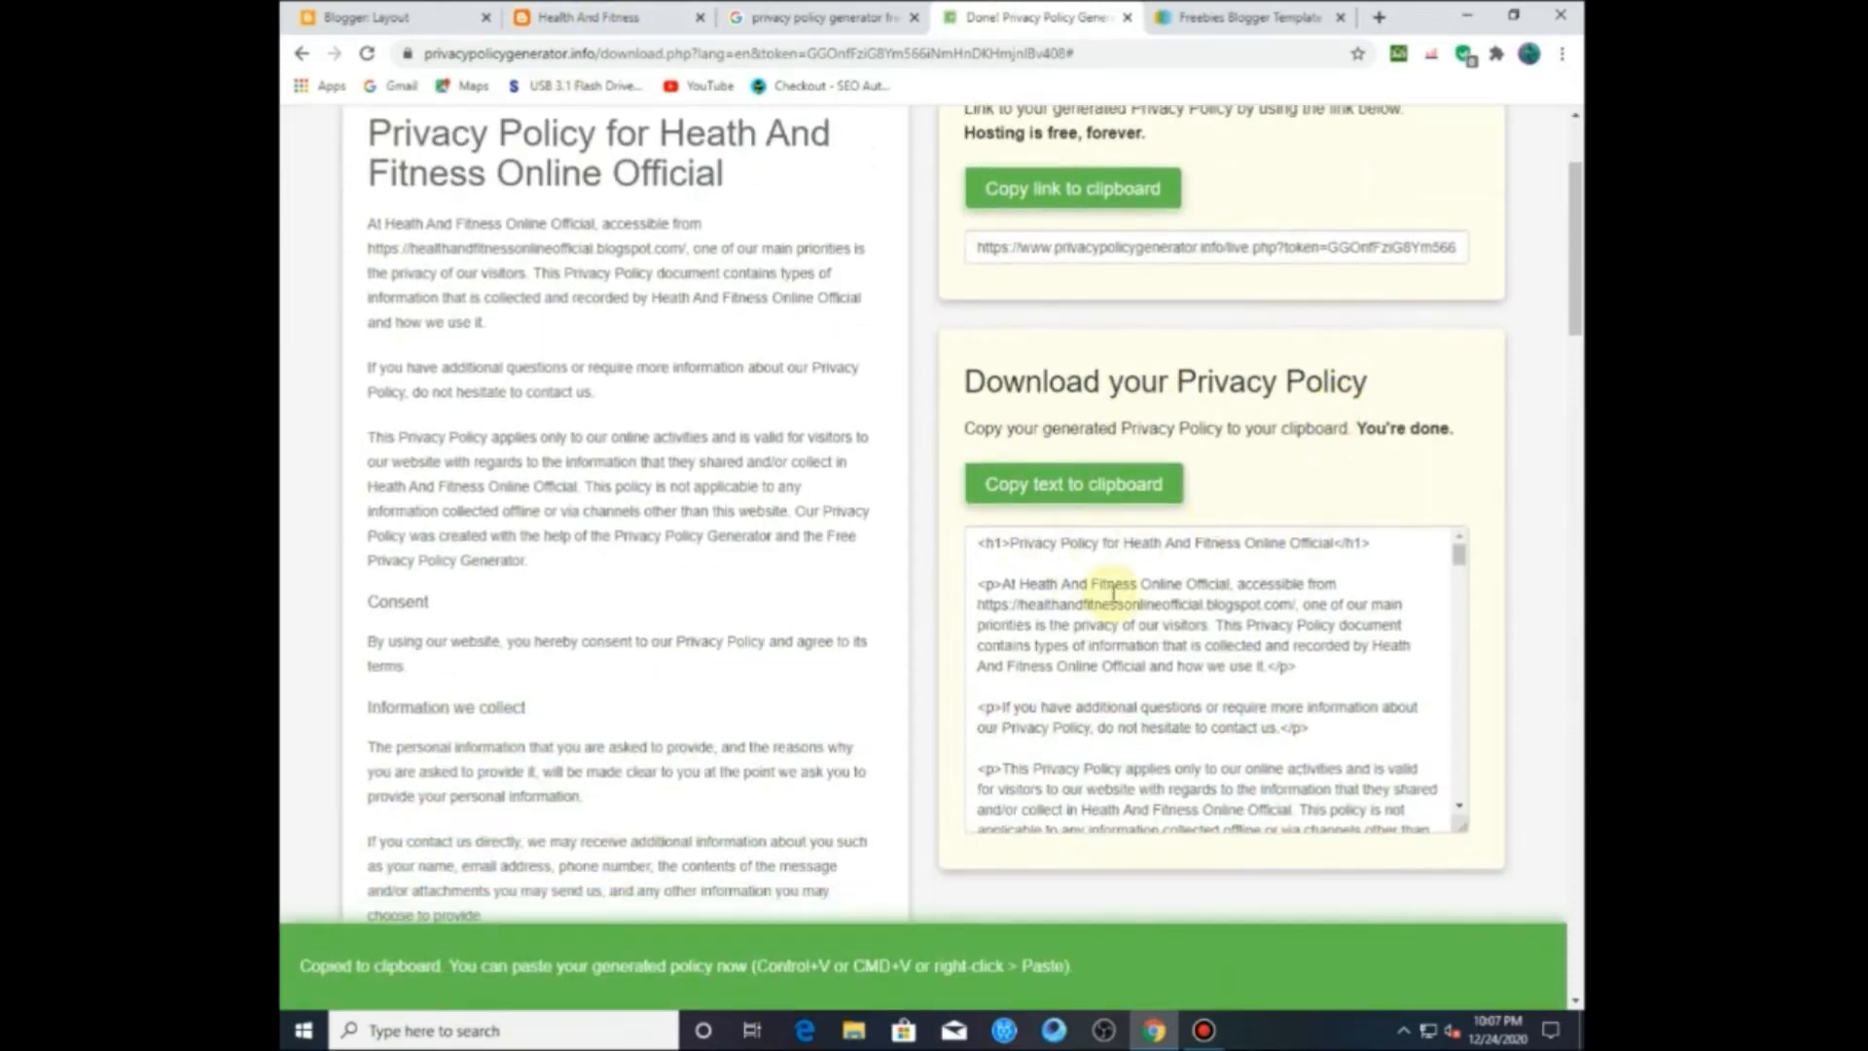
click(399, 16)
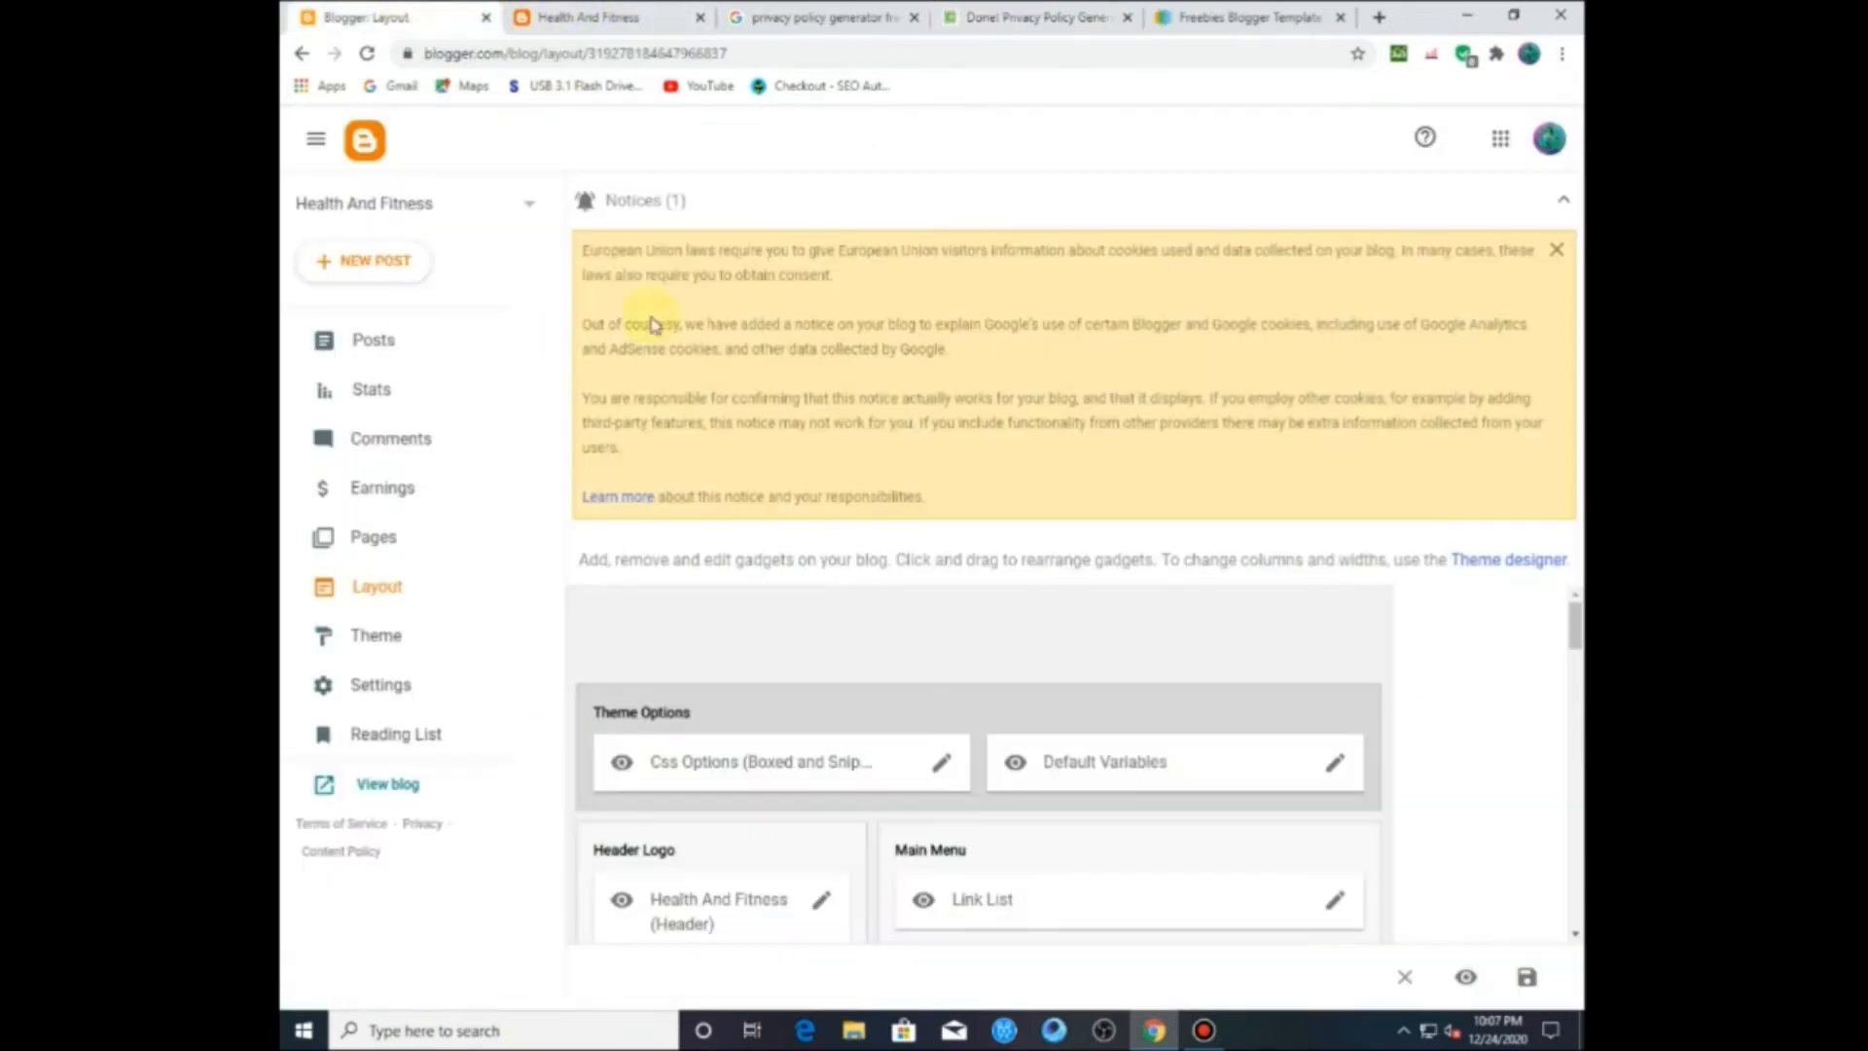
Step: Paste the policy into the Privacy Policy page's HTML view and update the page
click(371, 536)
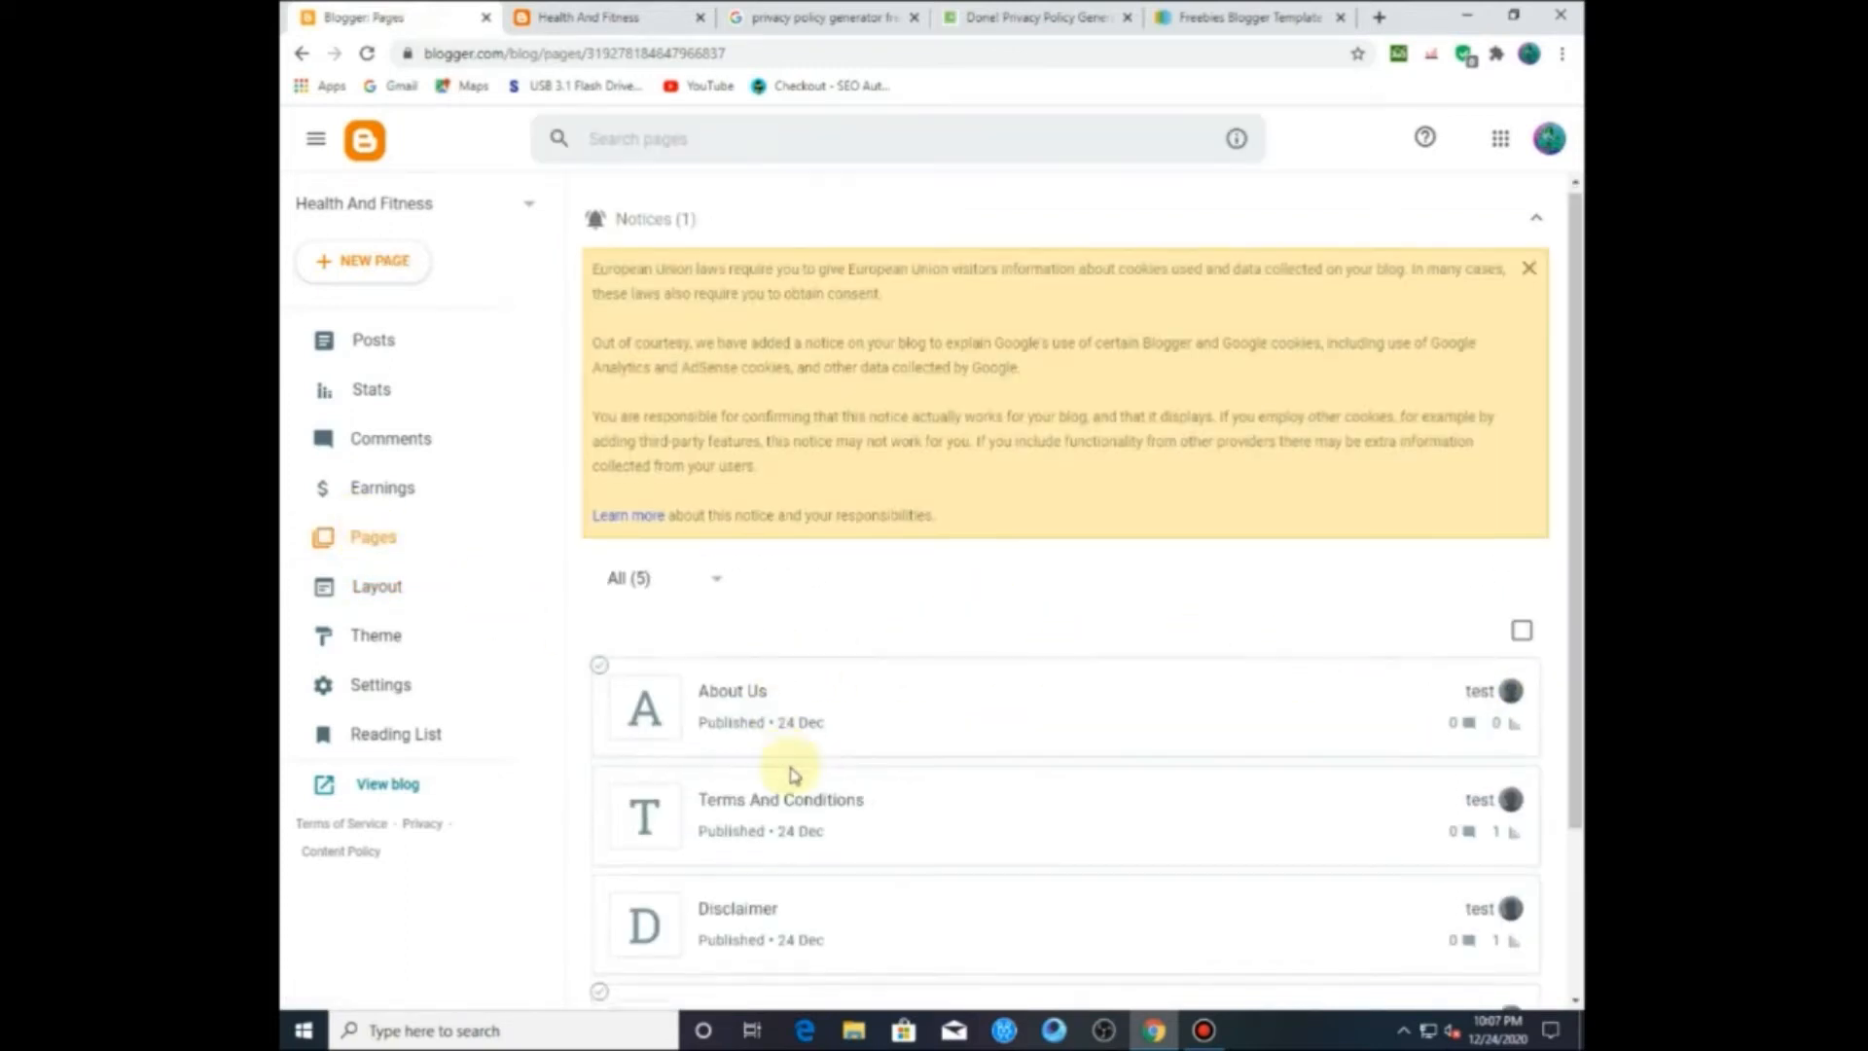
scroll(792, 778, down, 2)
click(722, 804)
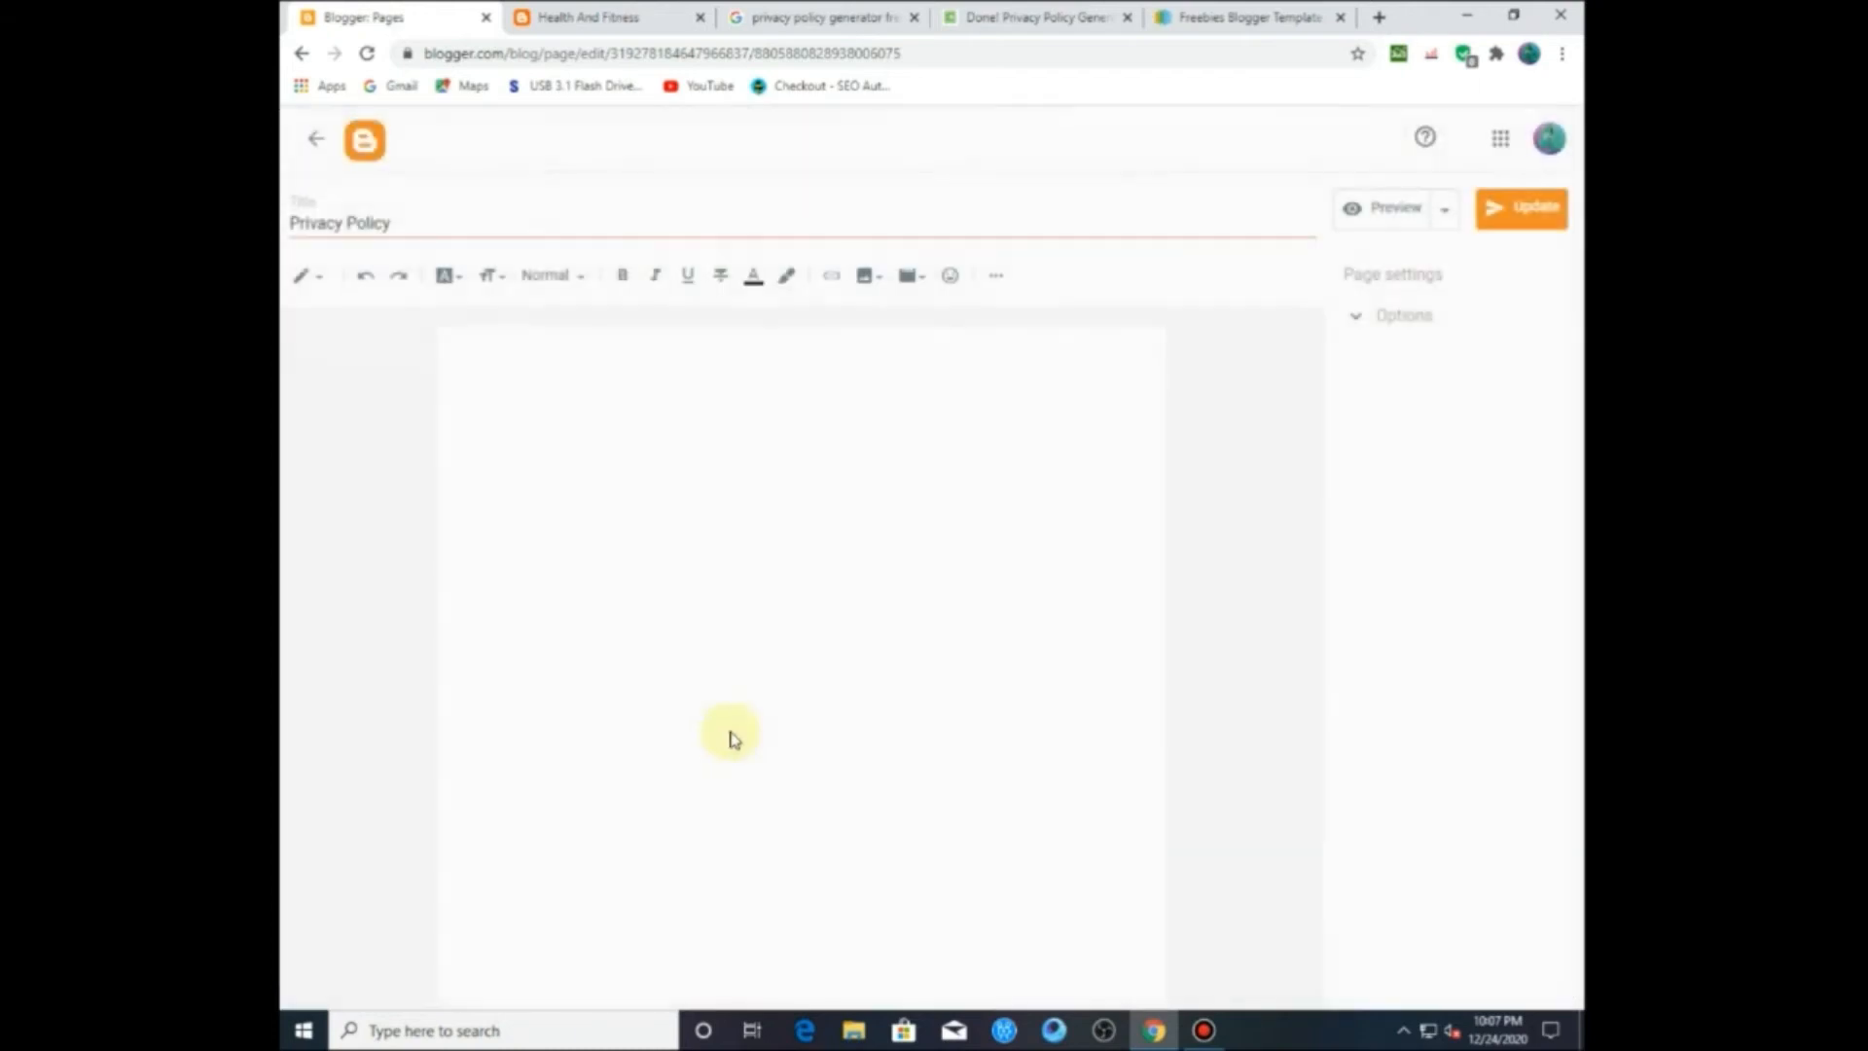
click(305, 282)
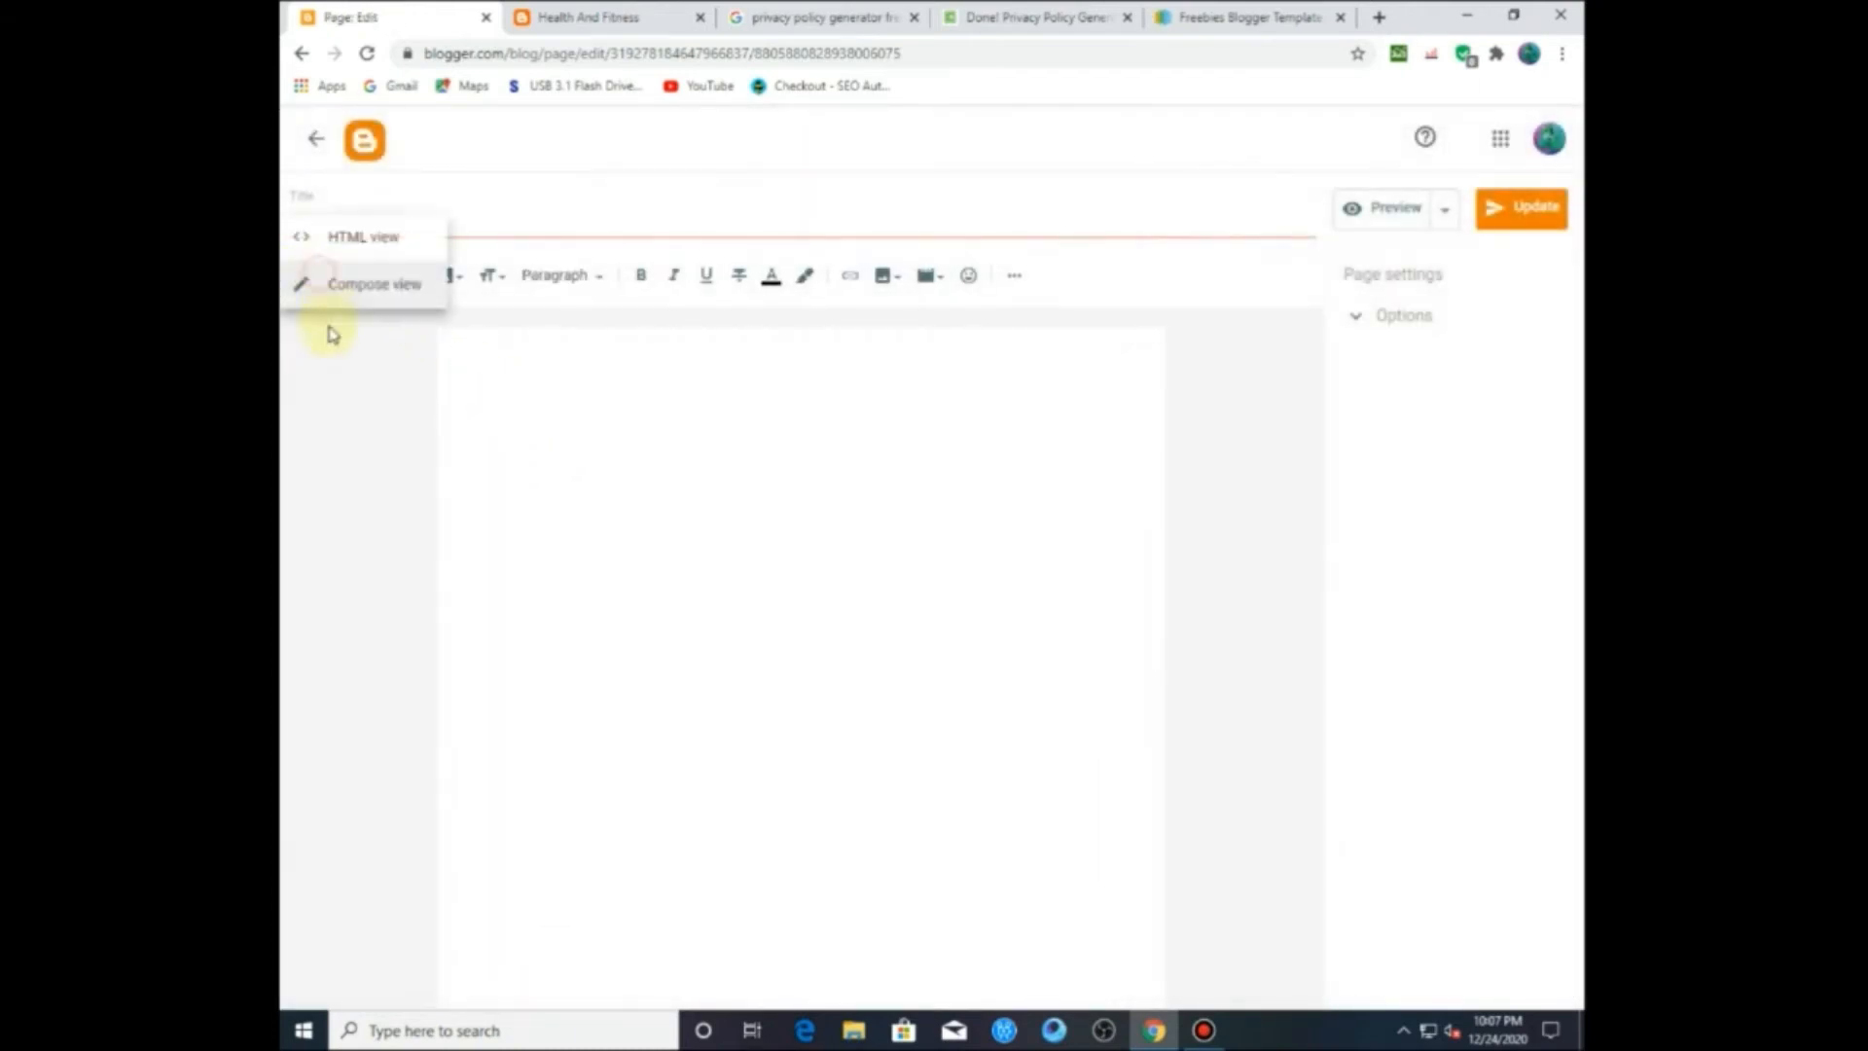
click(350, 238)
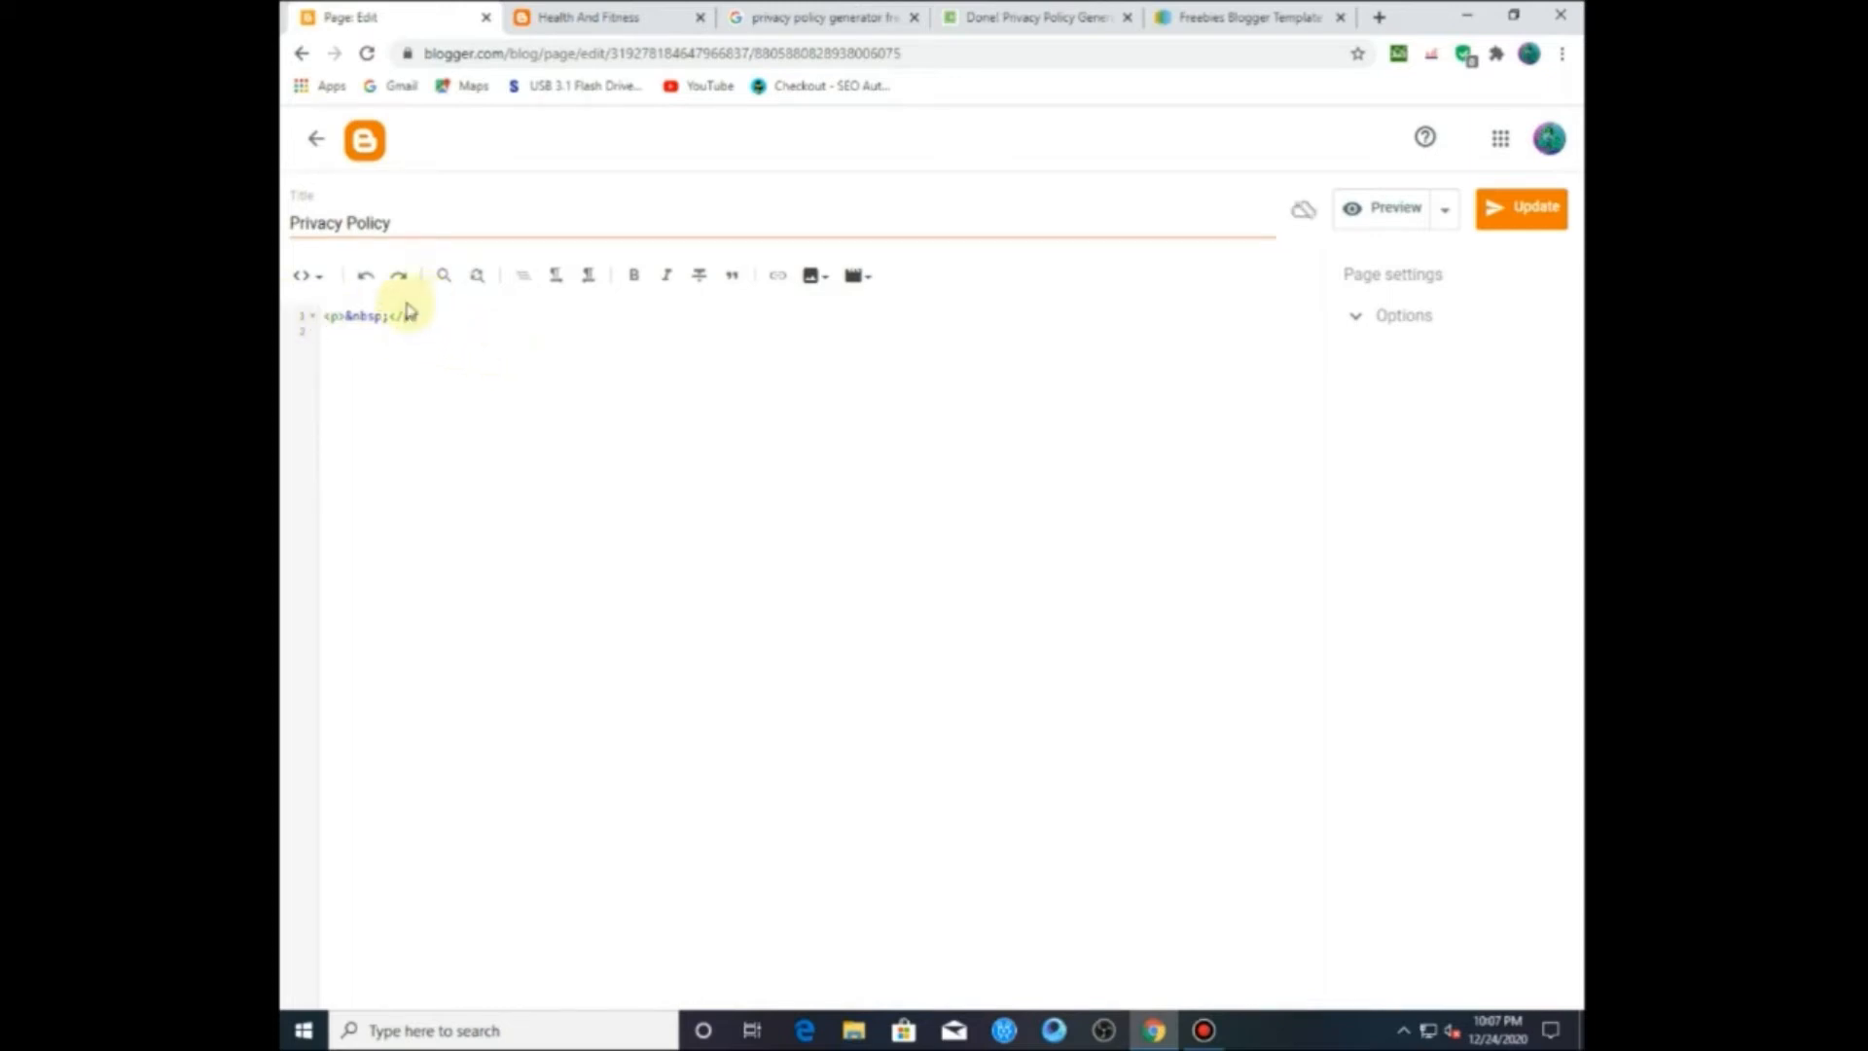
key(ctrl+v)
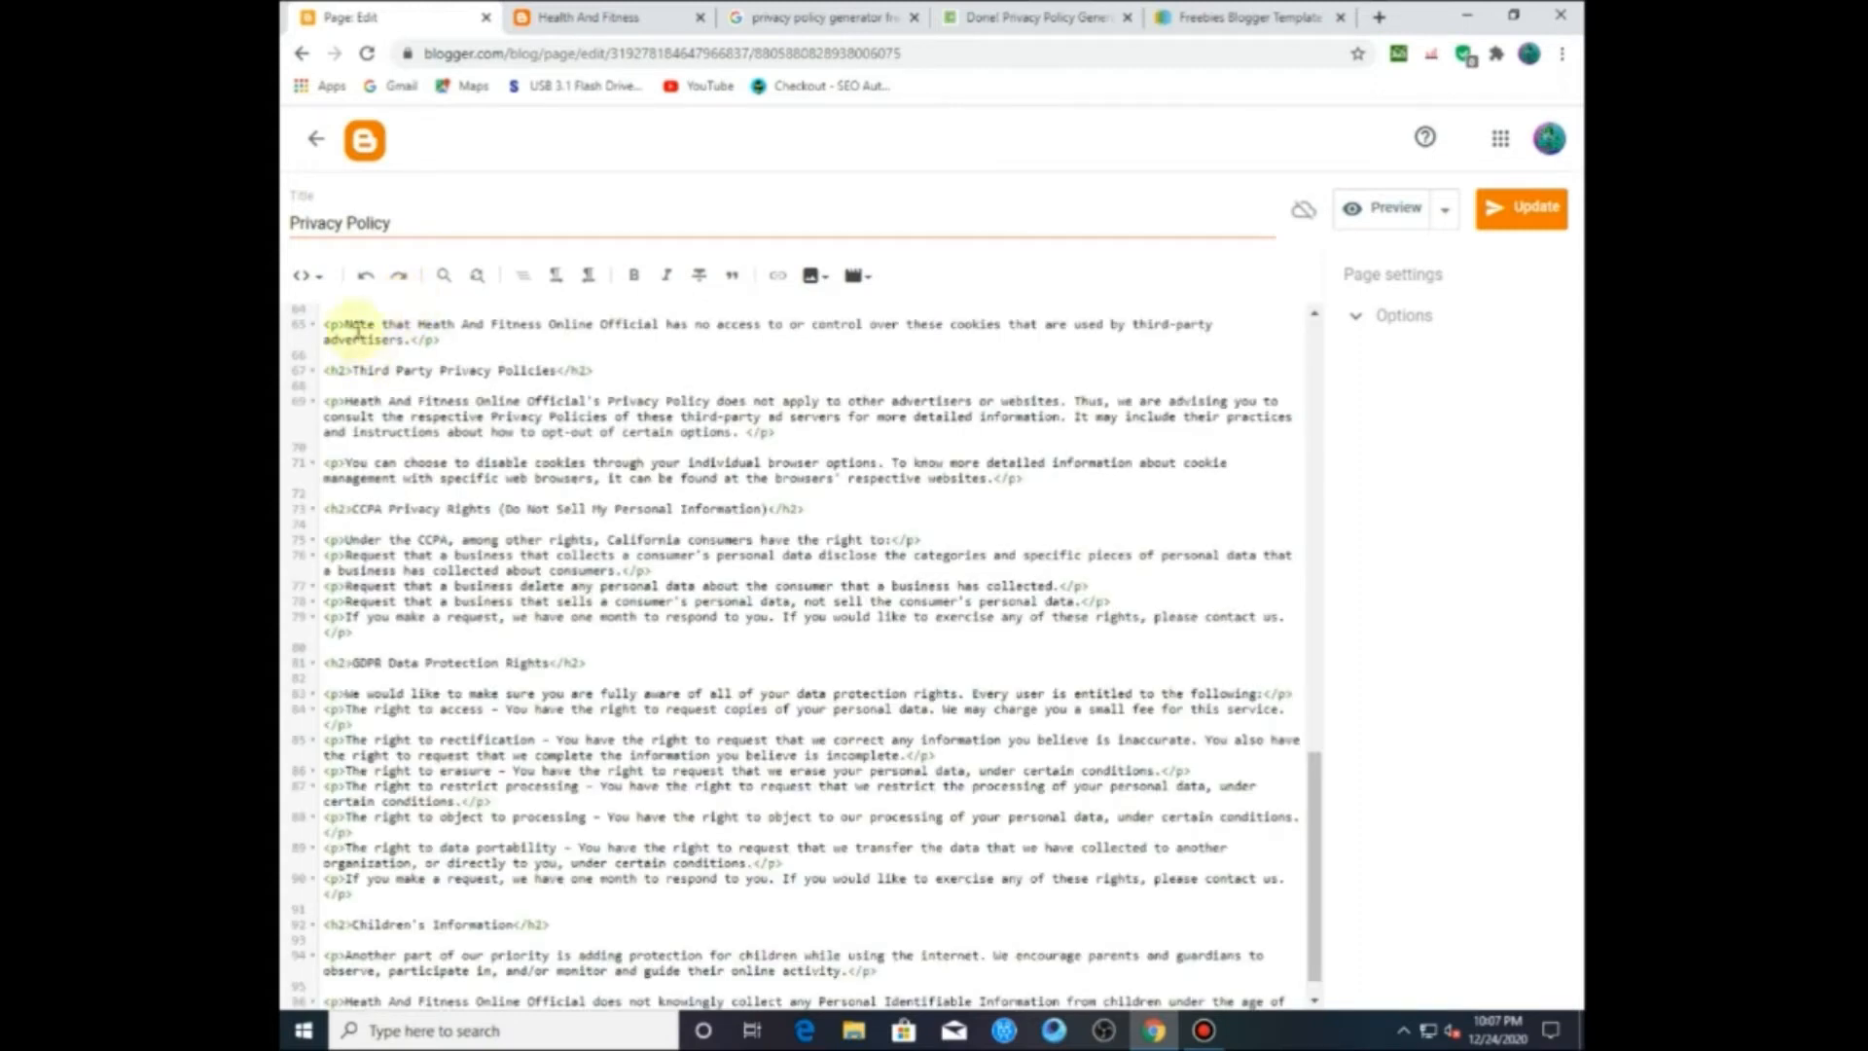
click(1521, 206)
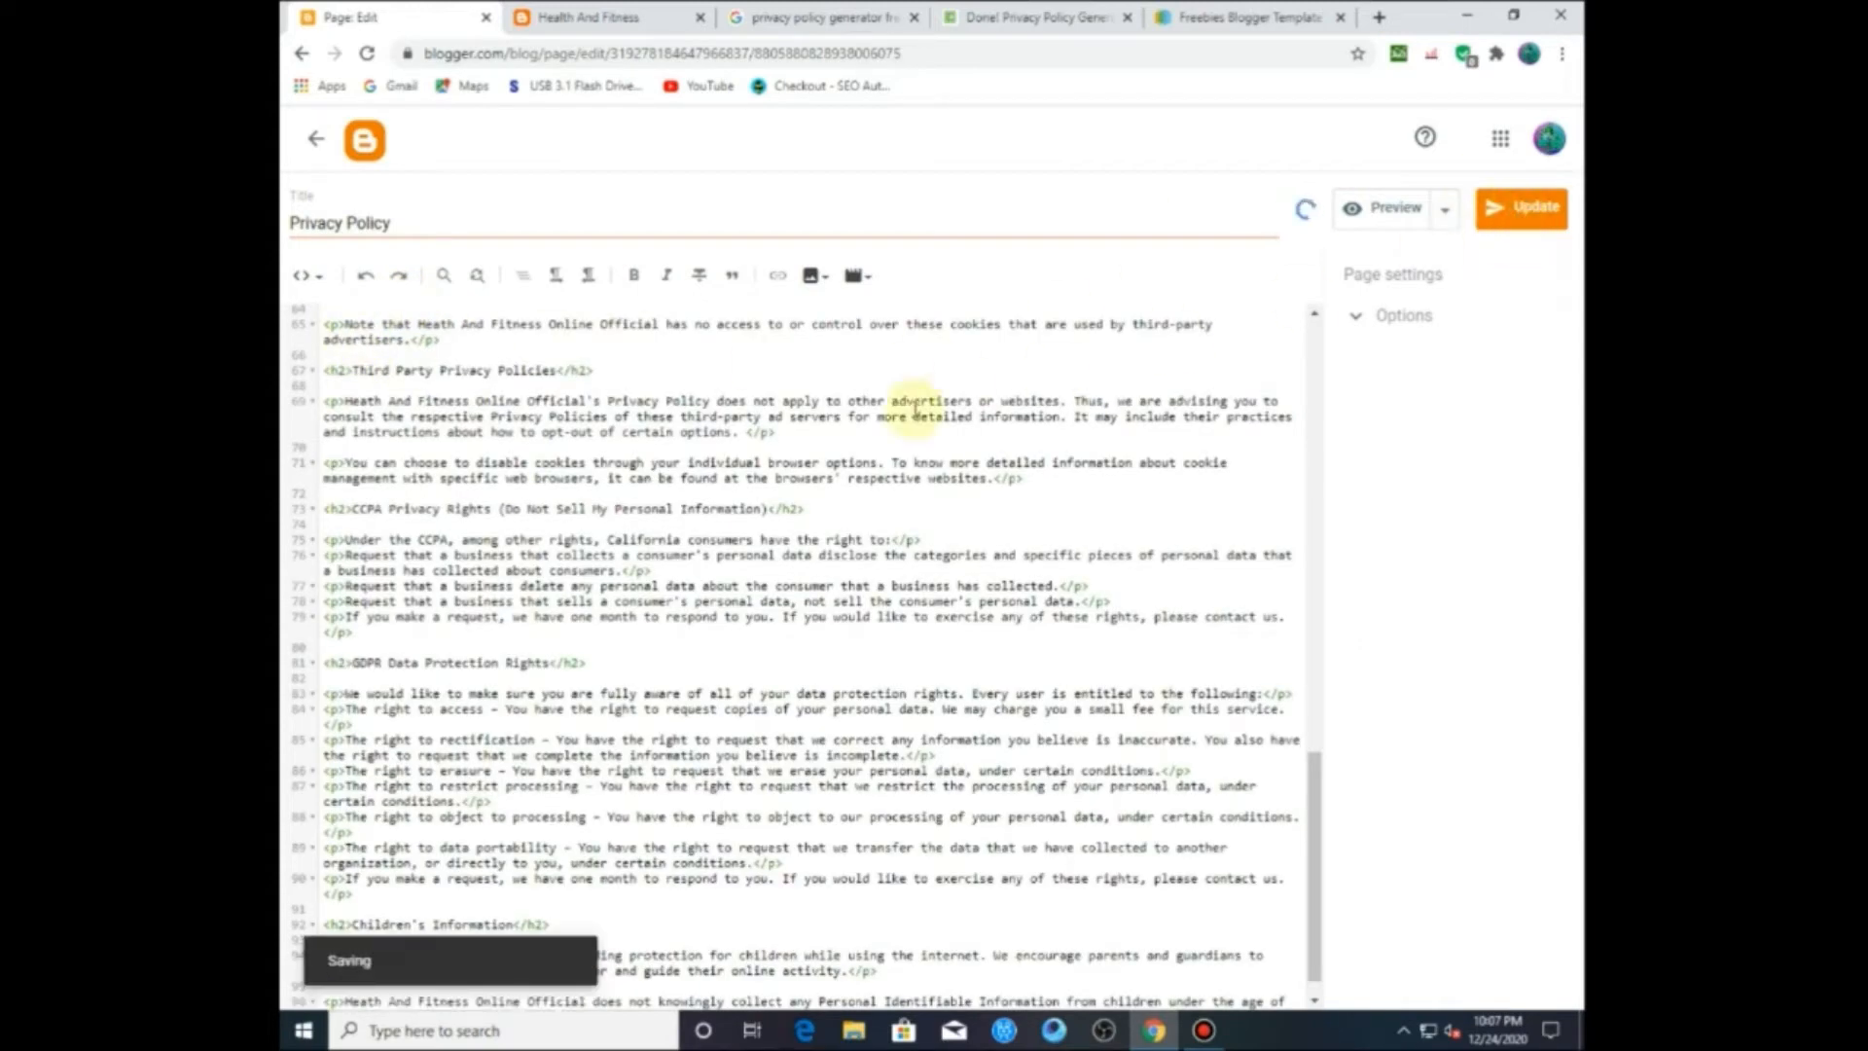
click(538, 13)
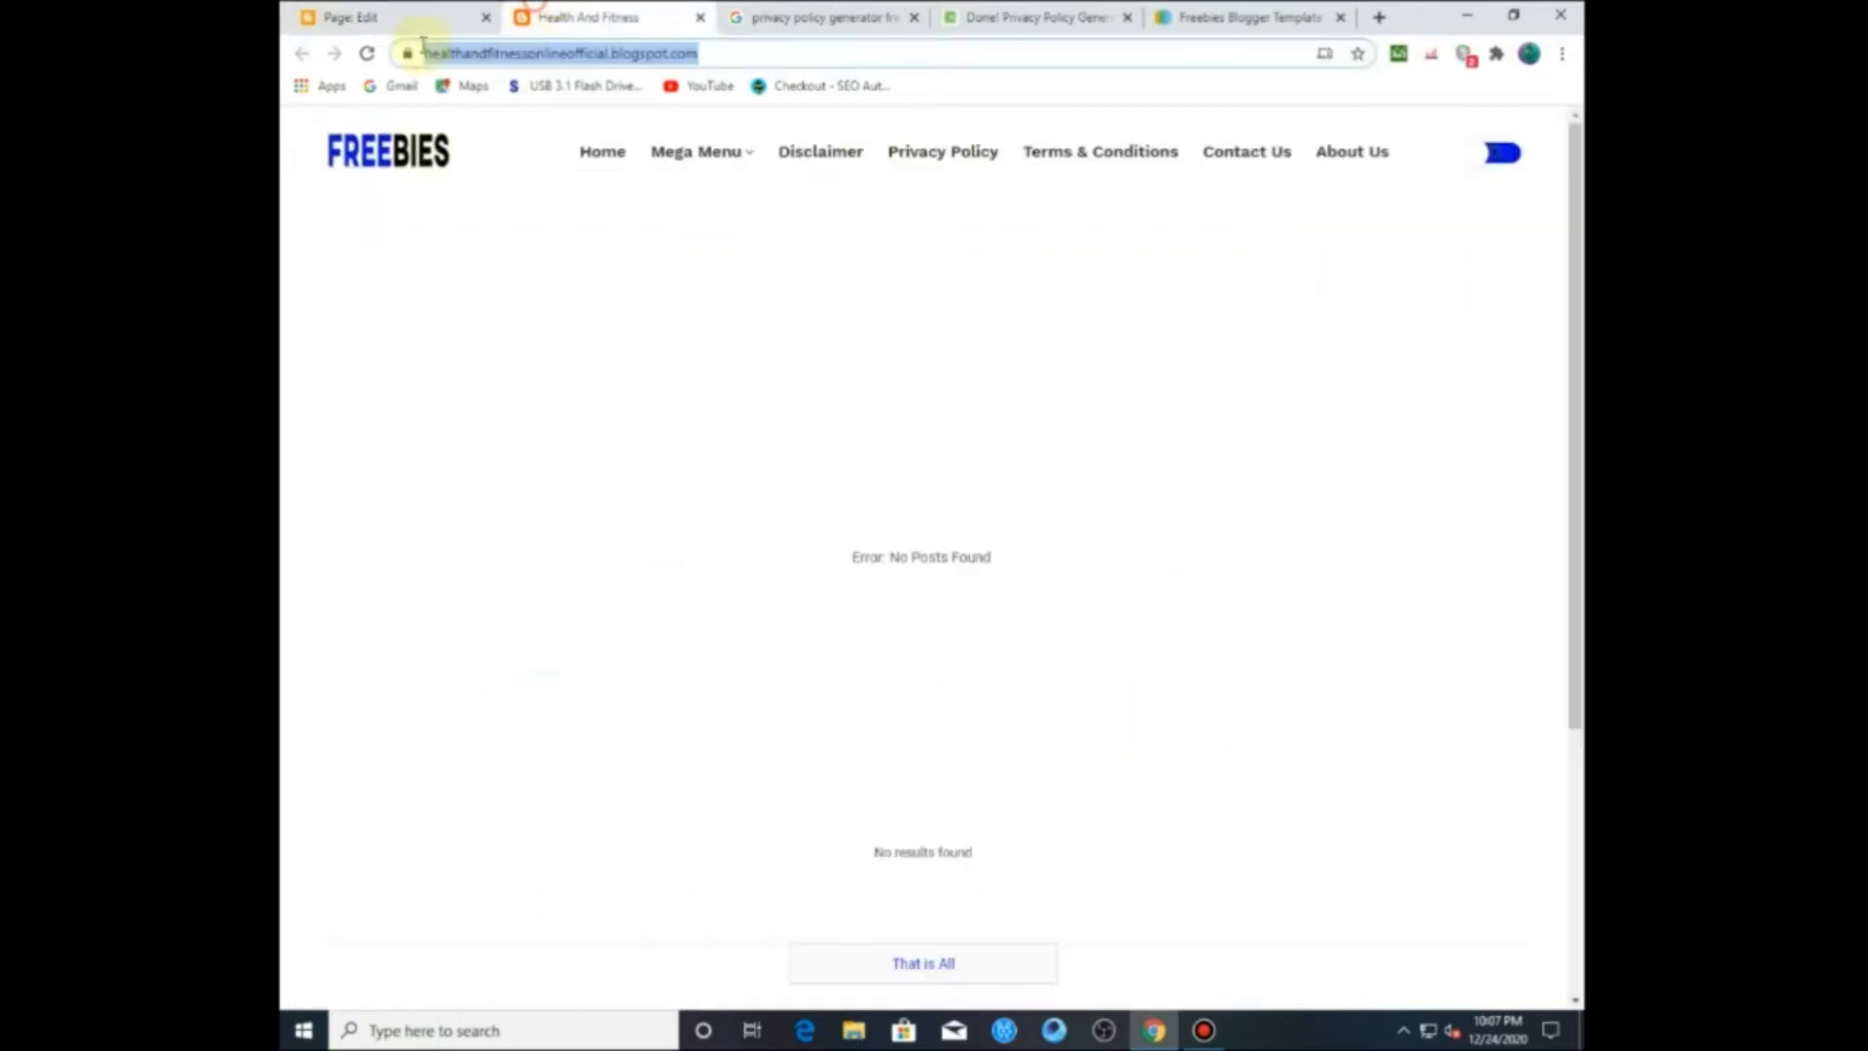
Step: Reload the live blog and read through the published Privacy Policy page
click(371, 53)
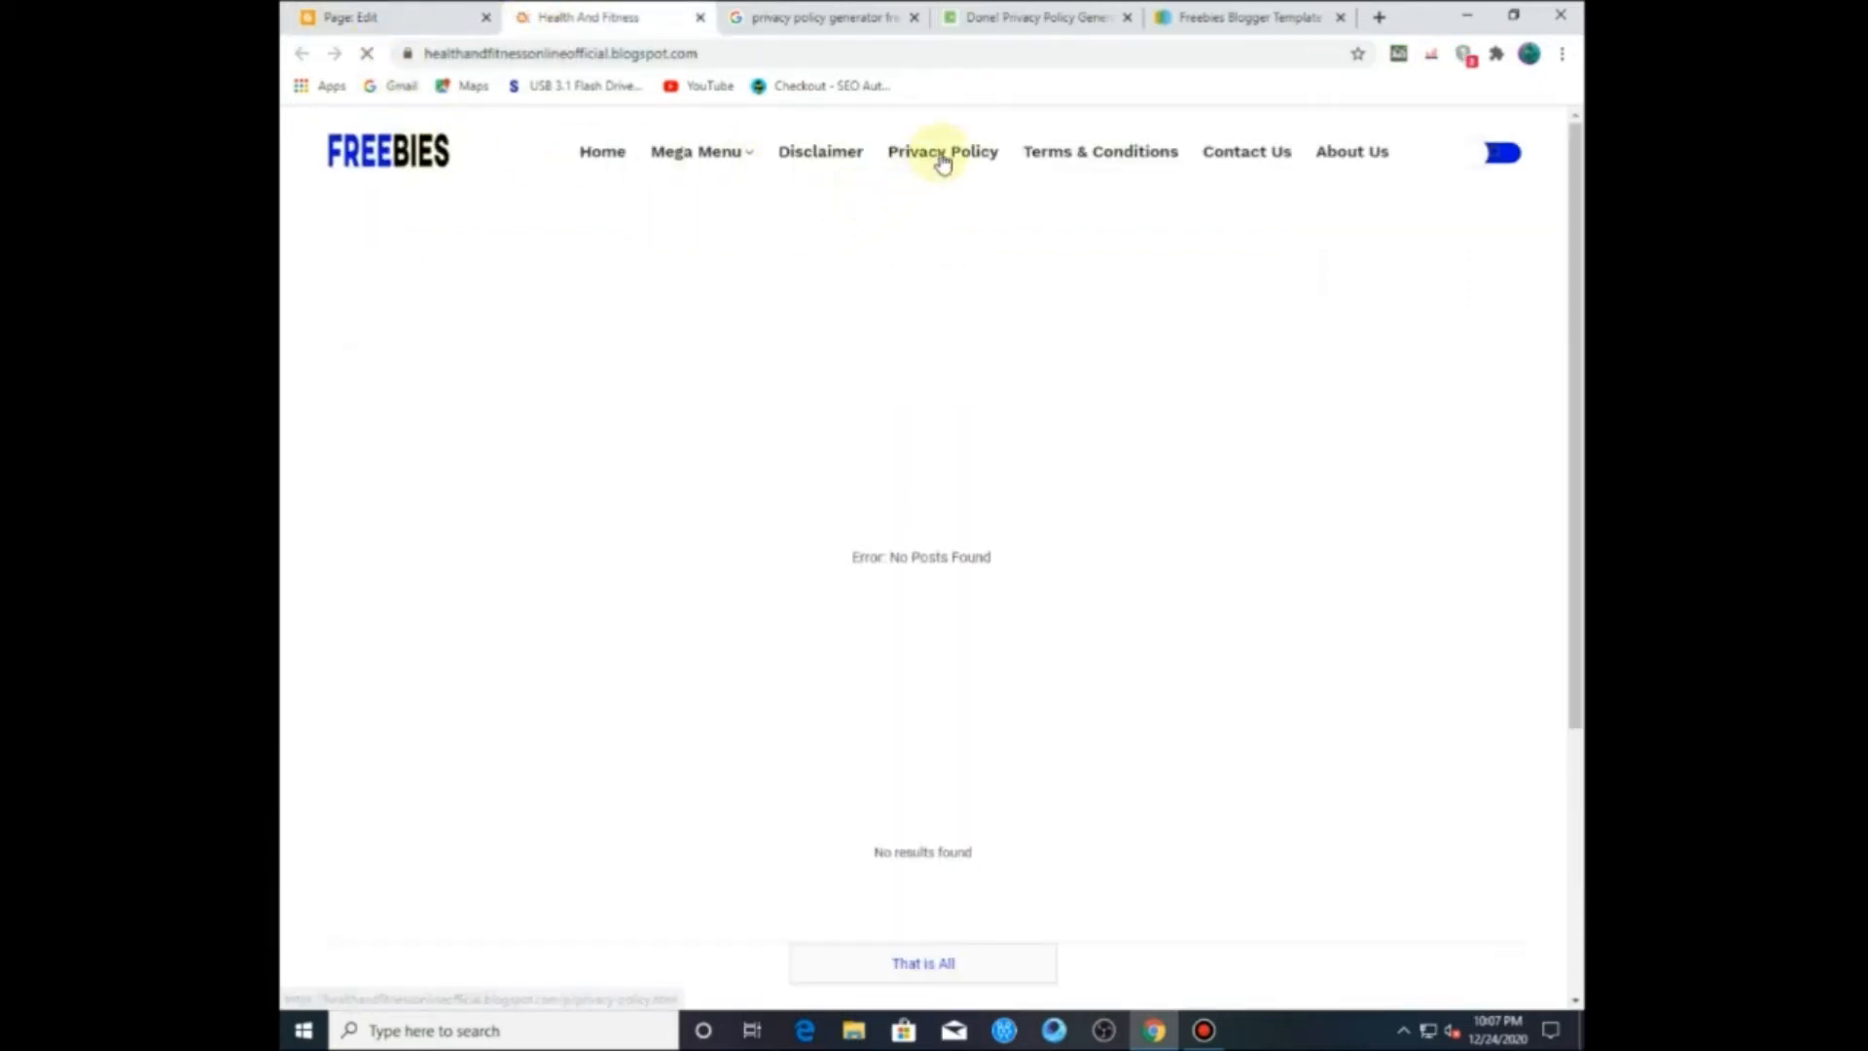
click(942, 155)
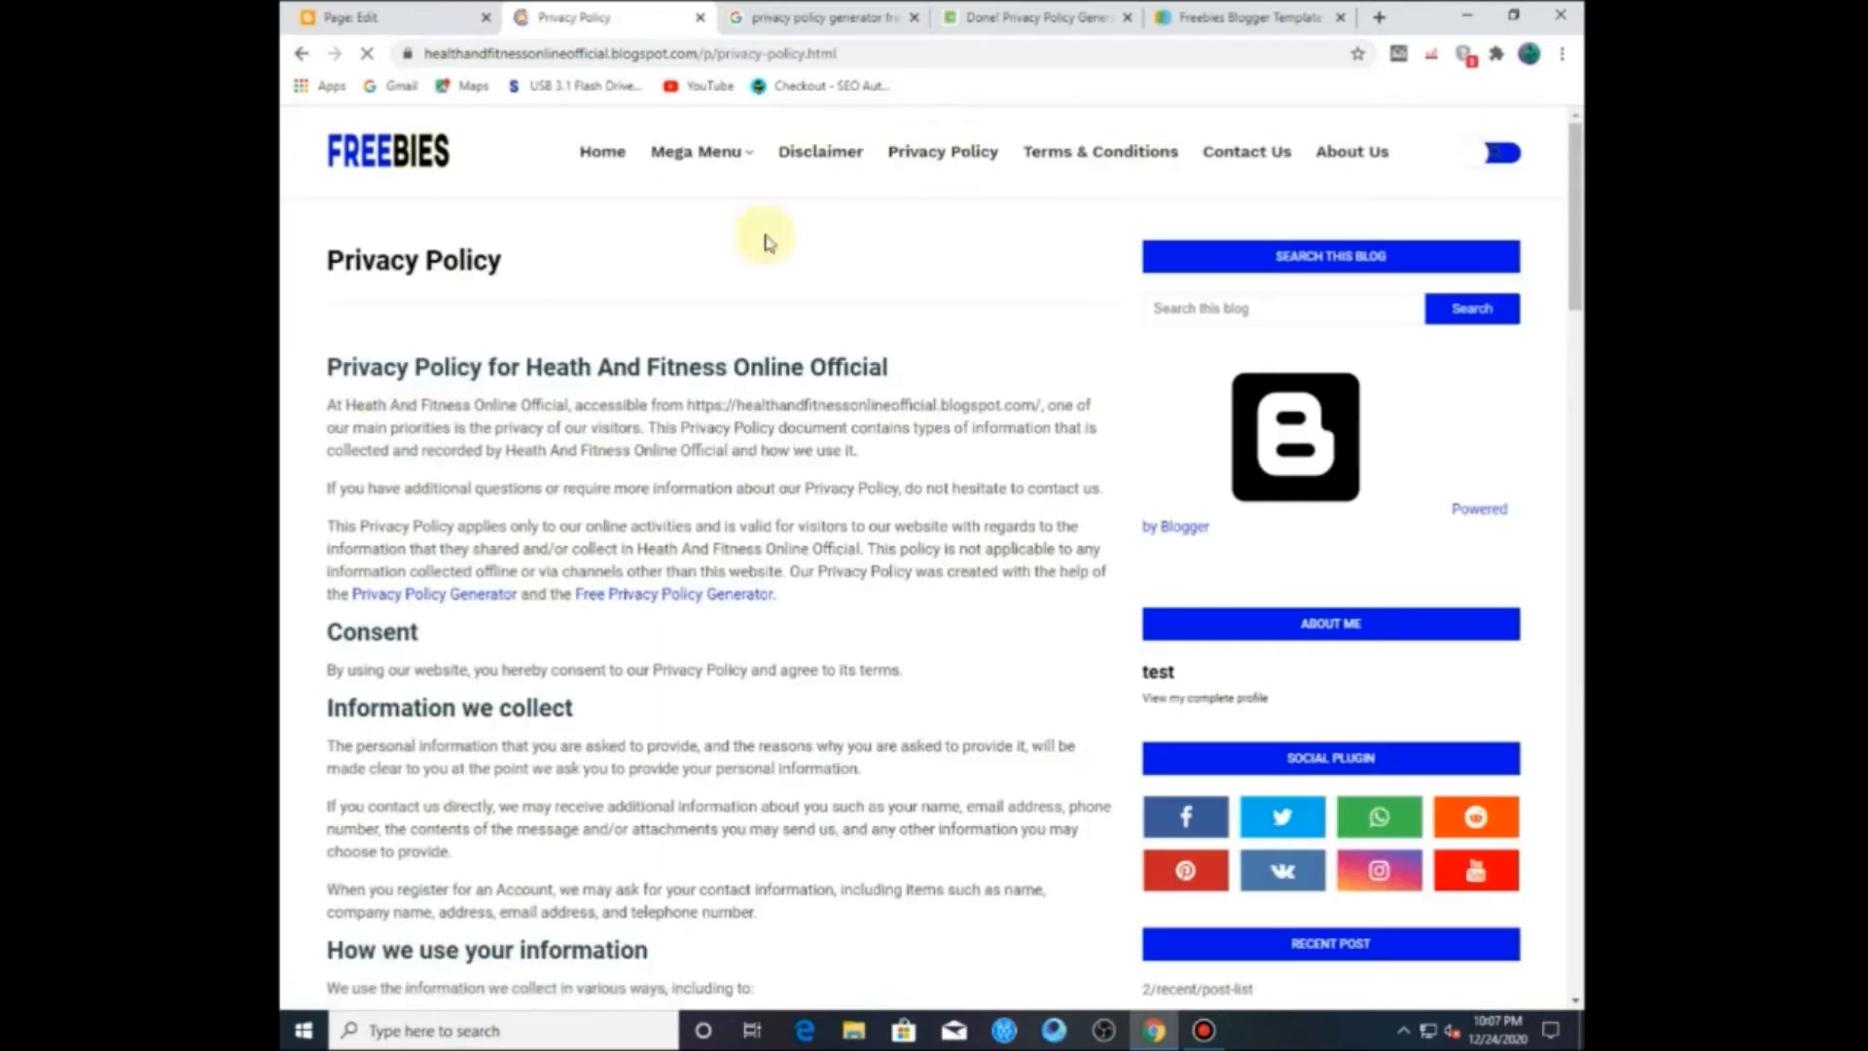
drag(329, 372, 821, 443)
click(604, 422)
scroll(597, 421, down, 2)
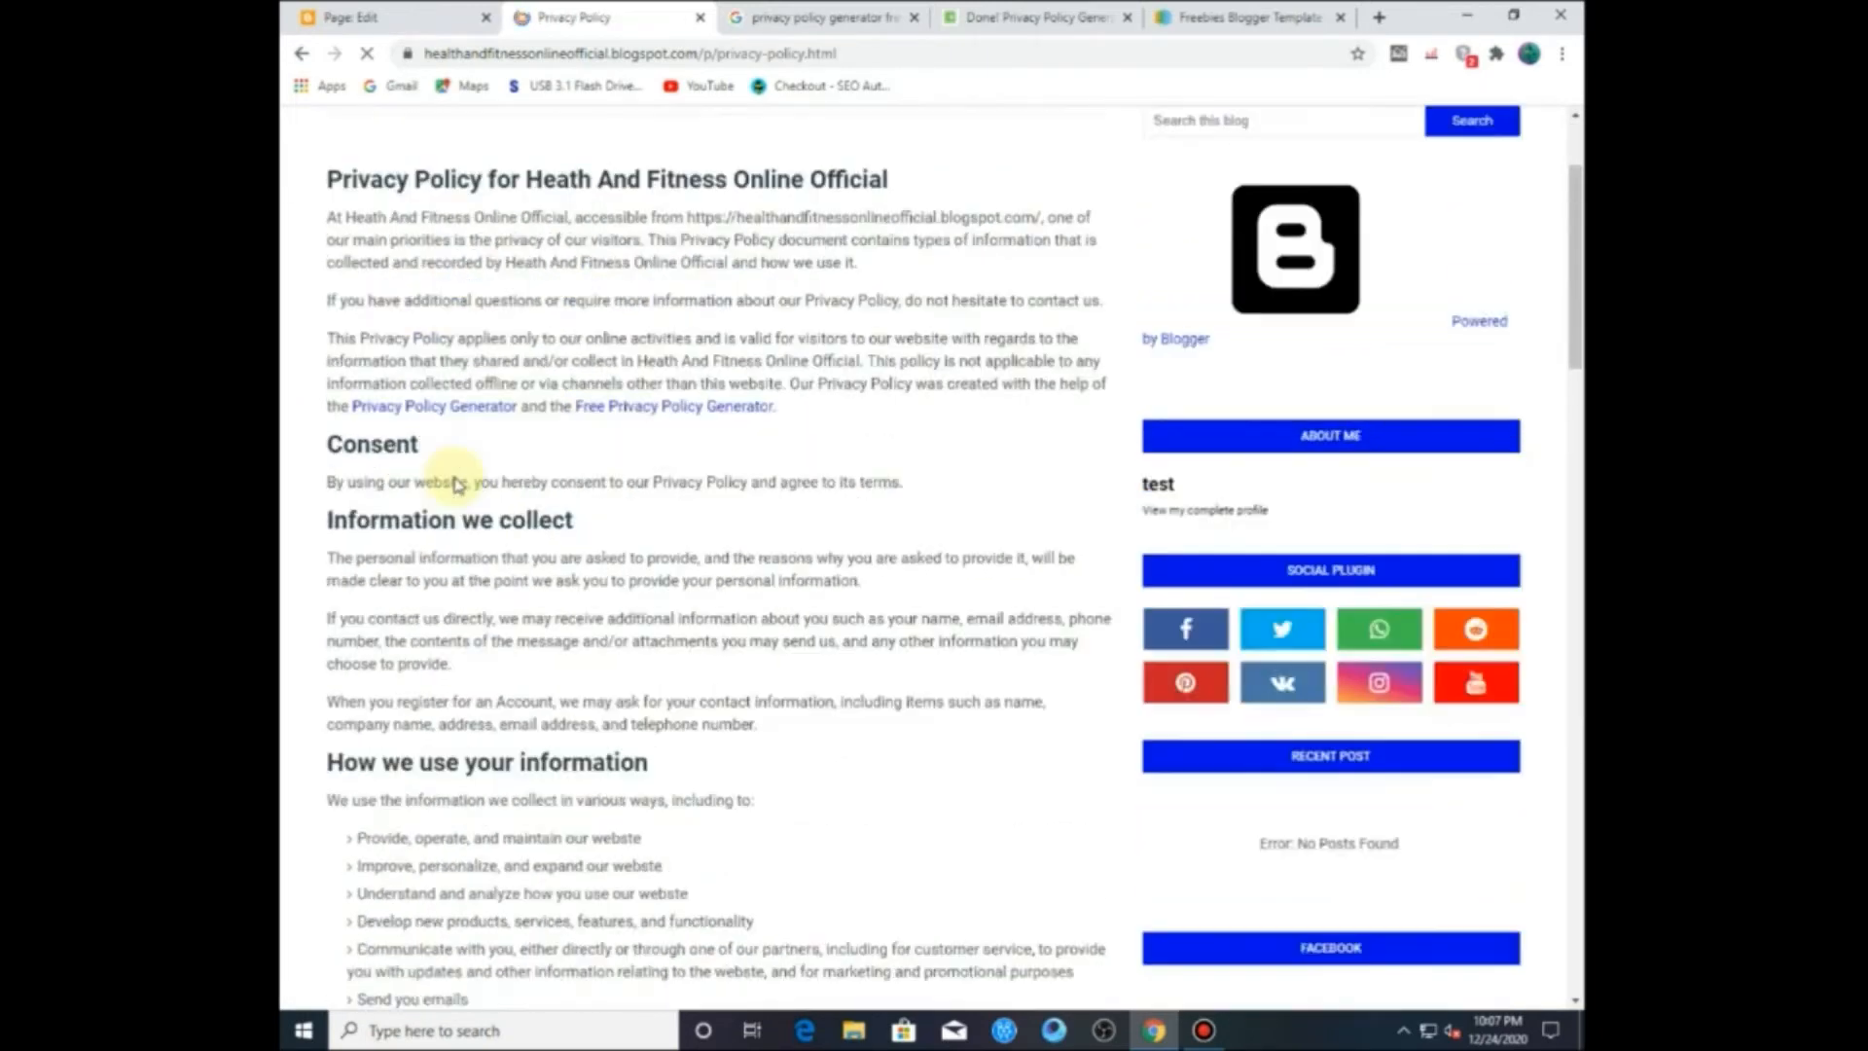
scroll(451, 483, down, 3)
scroll(452, 489, down, 12)
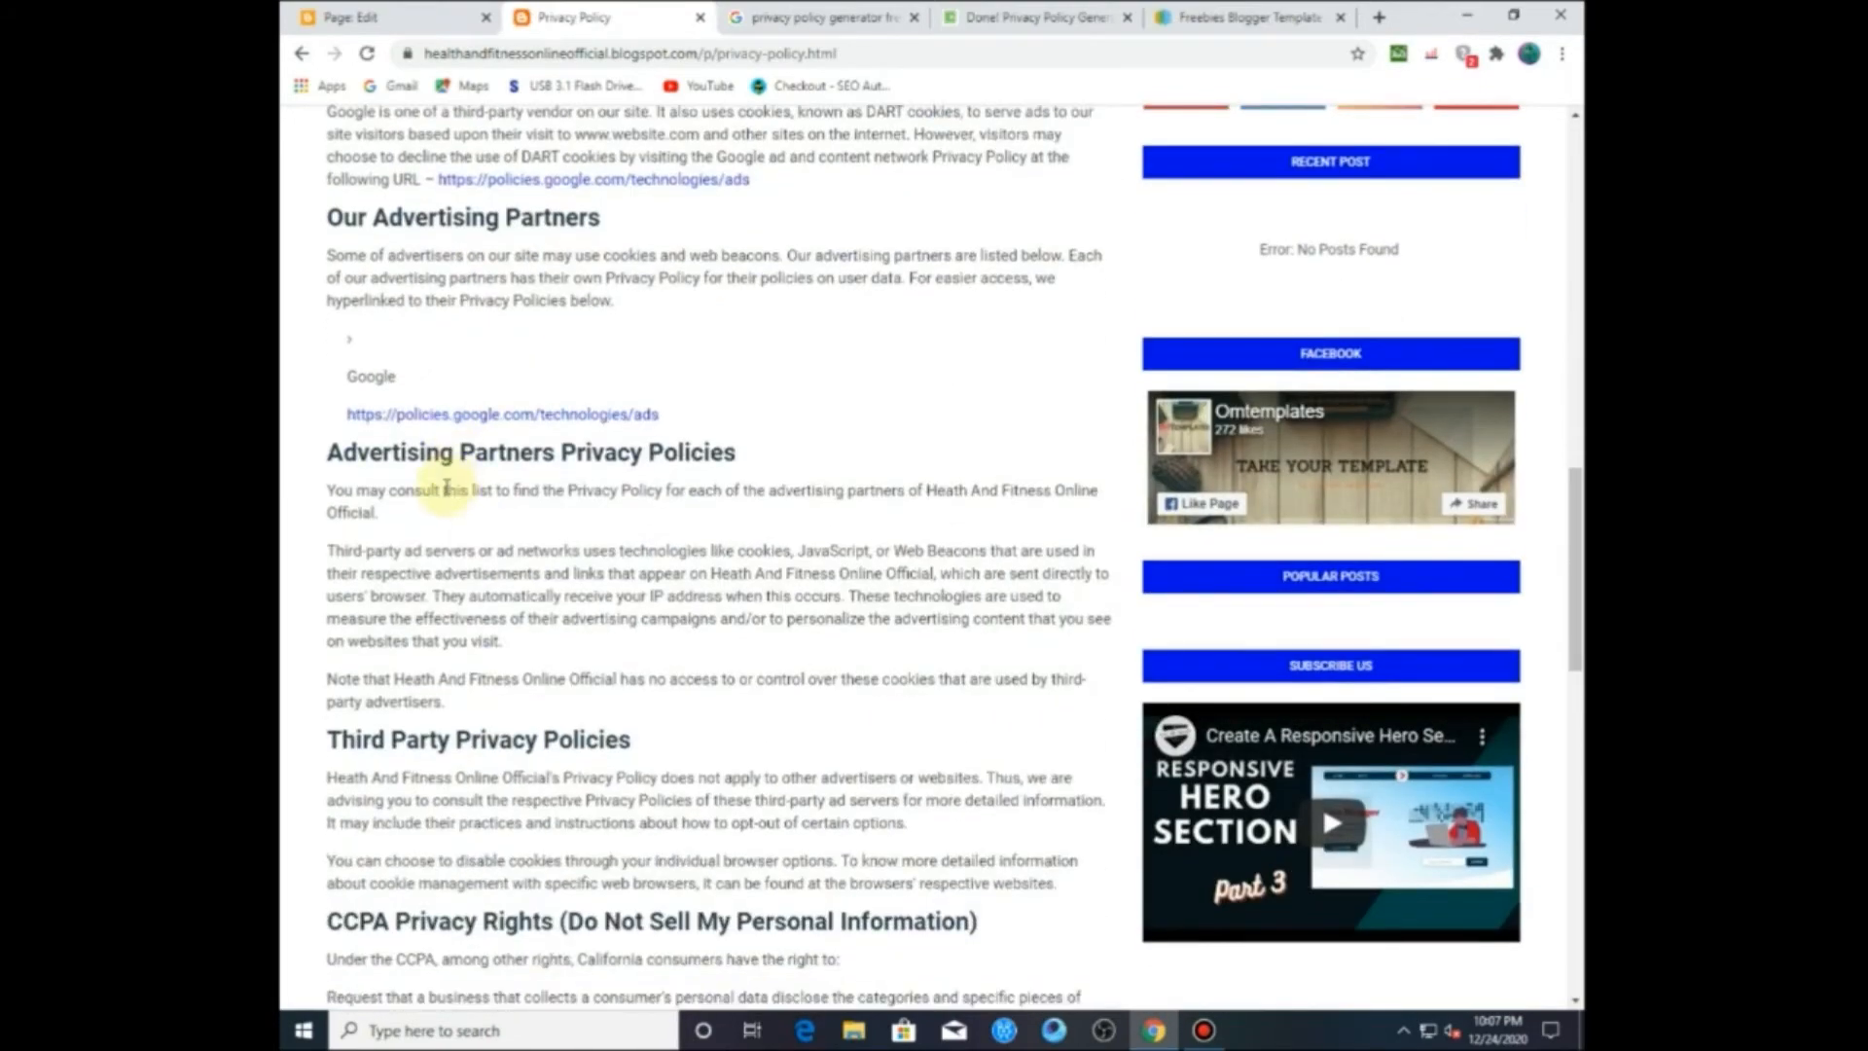
scroll(646, 417, up, 2)
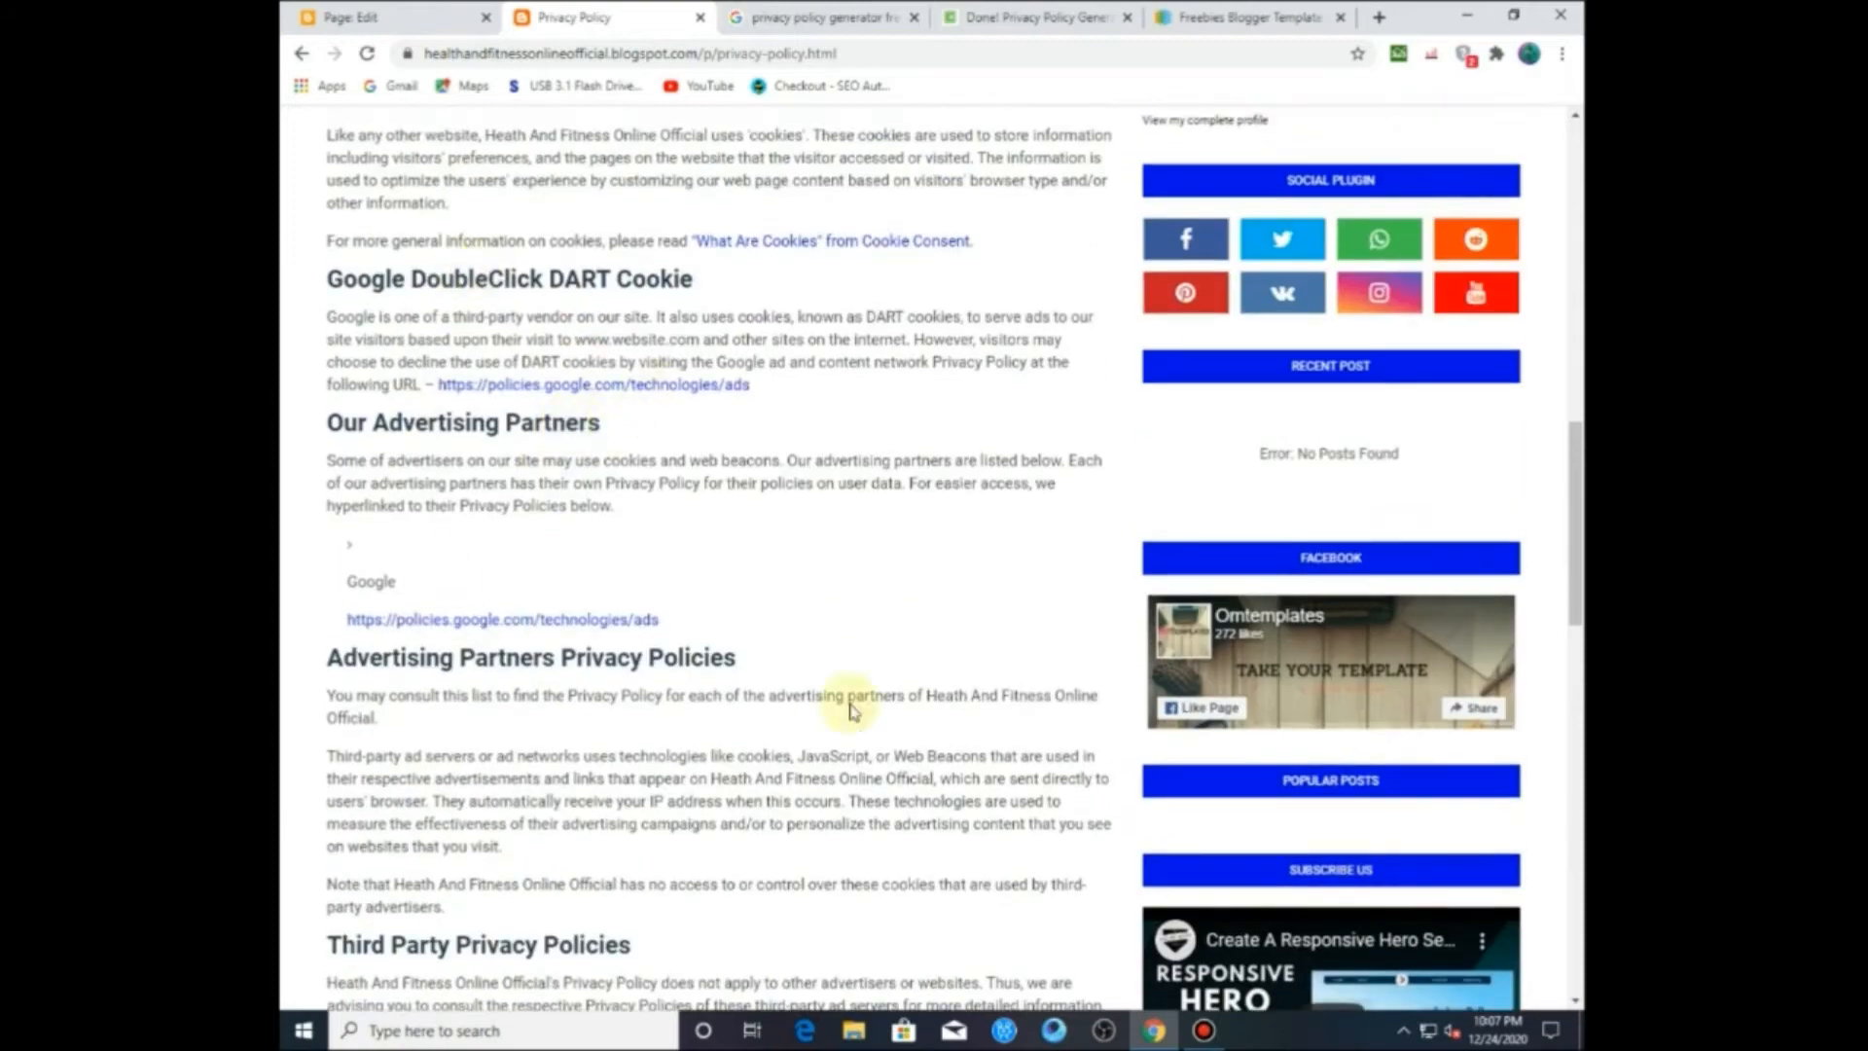
scroll(608, 483, down, 18)
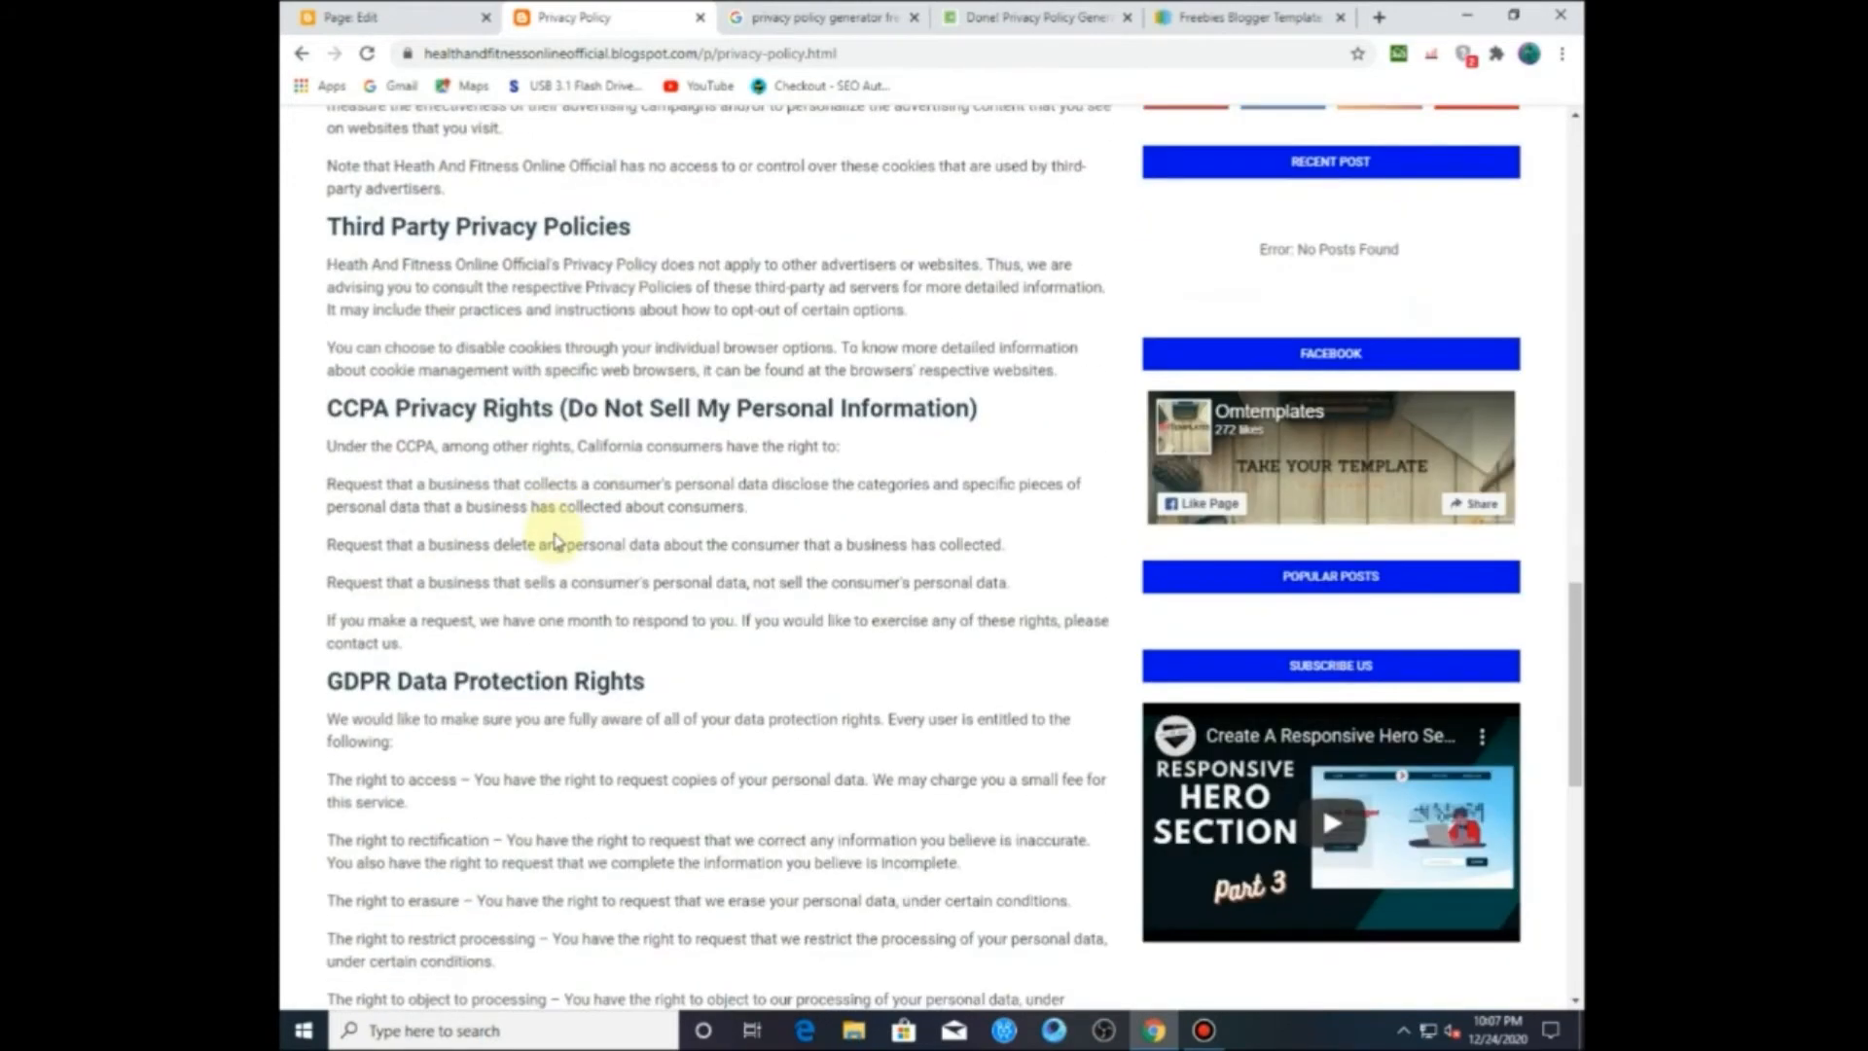
scroll(557, 572, up, 20)
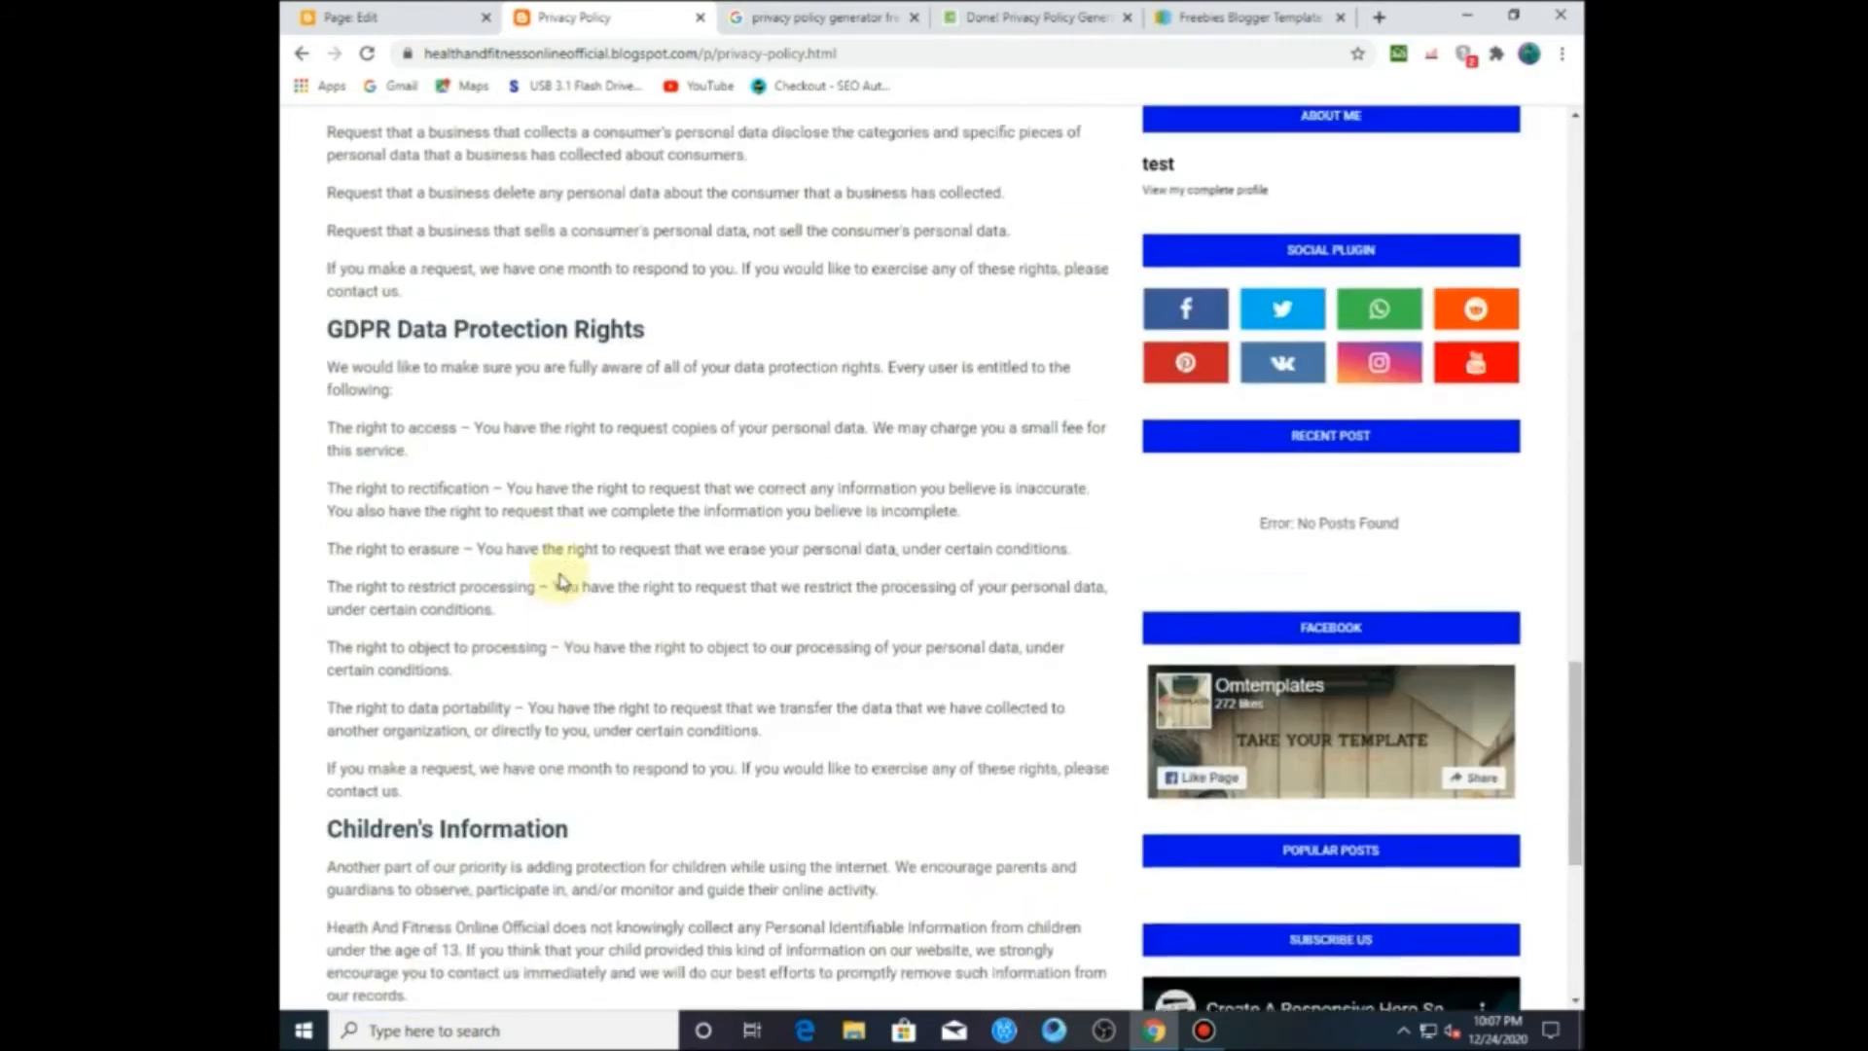
scroll(595, 543, up, 5)
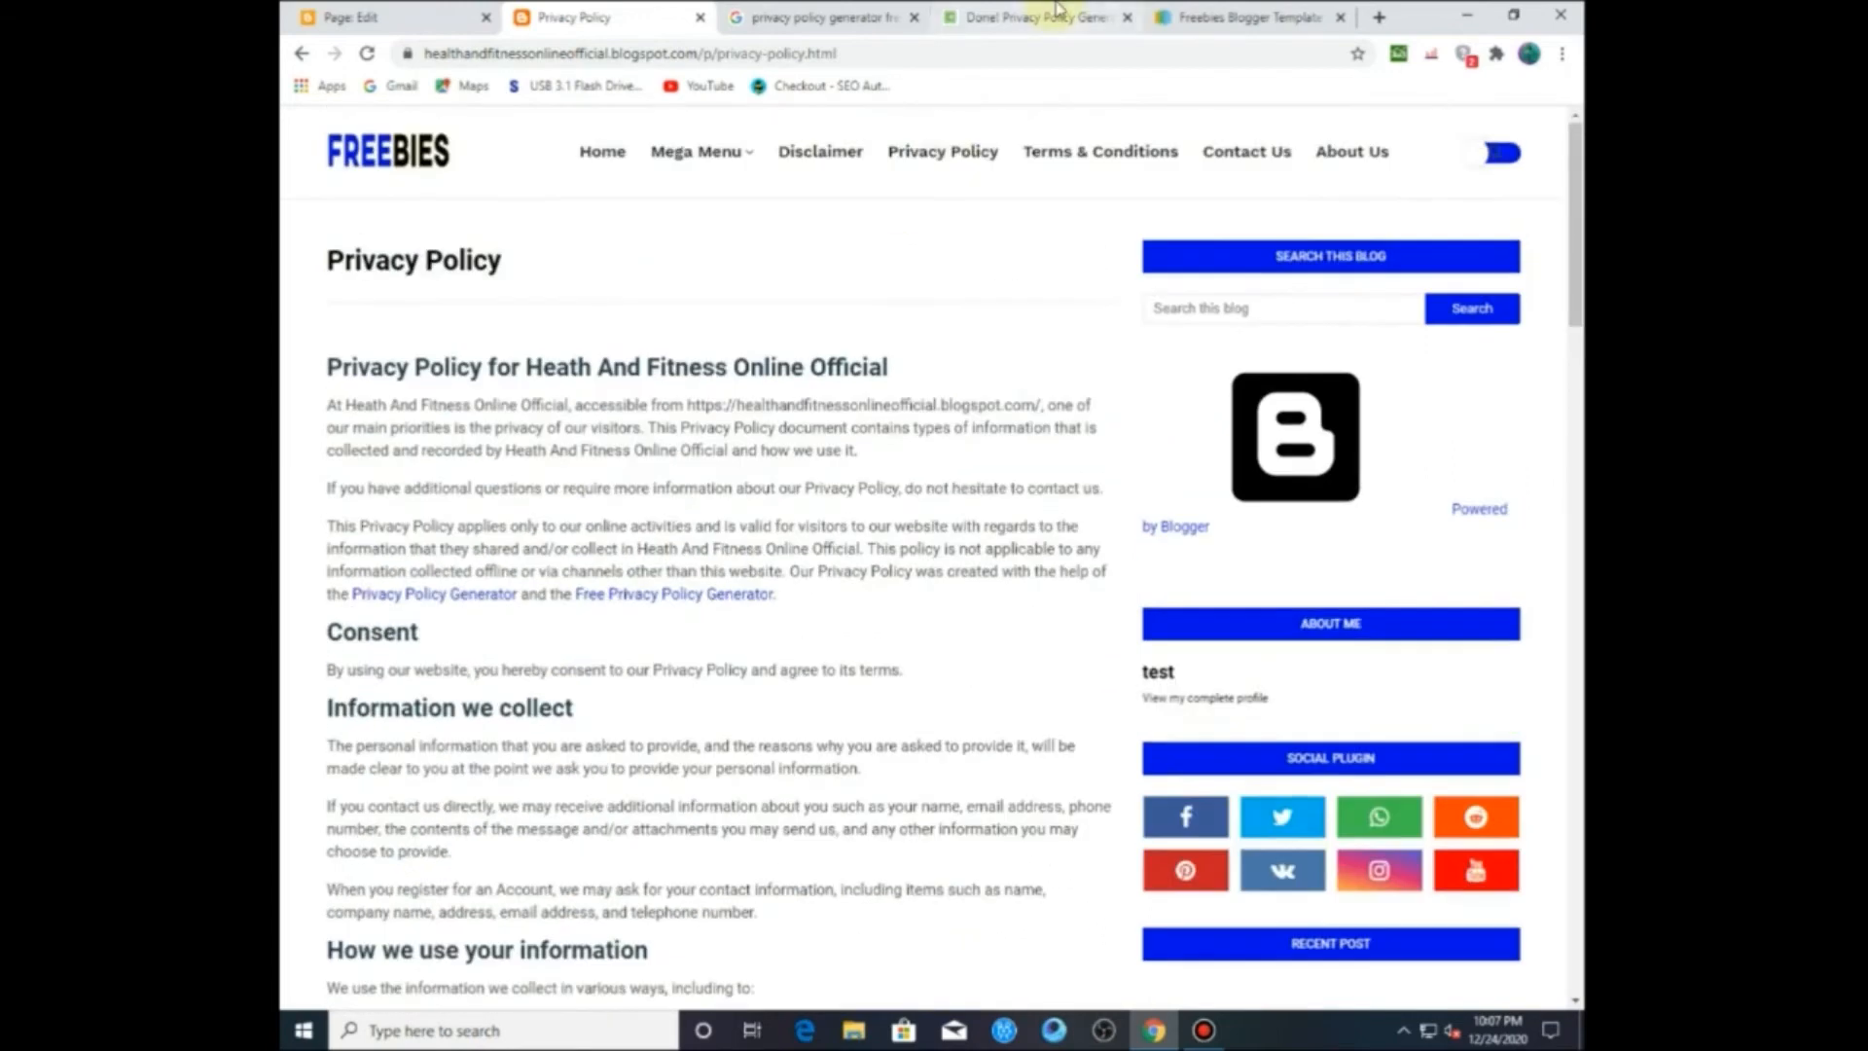
click(1036, 16)
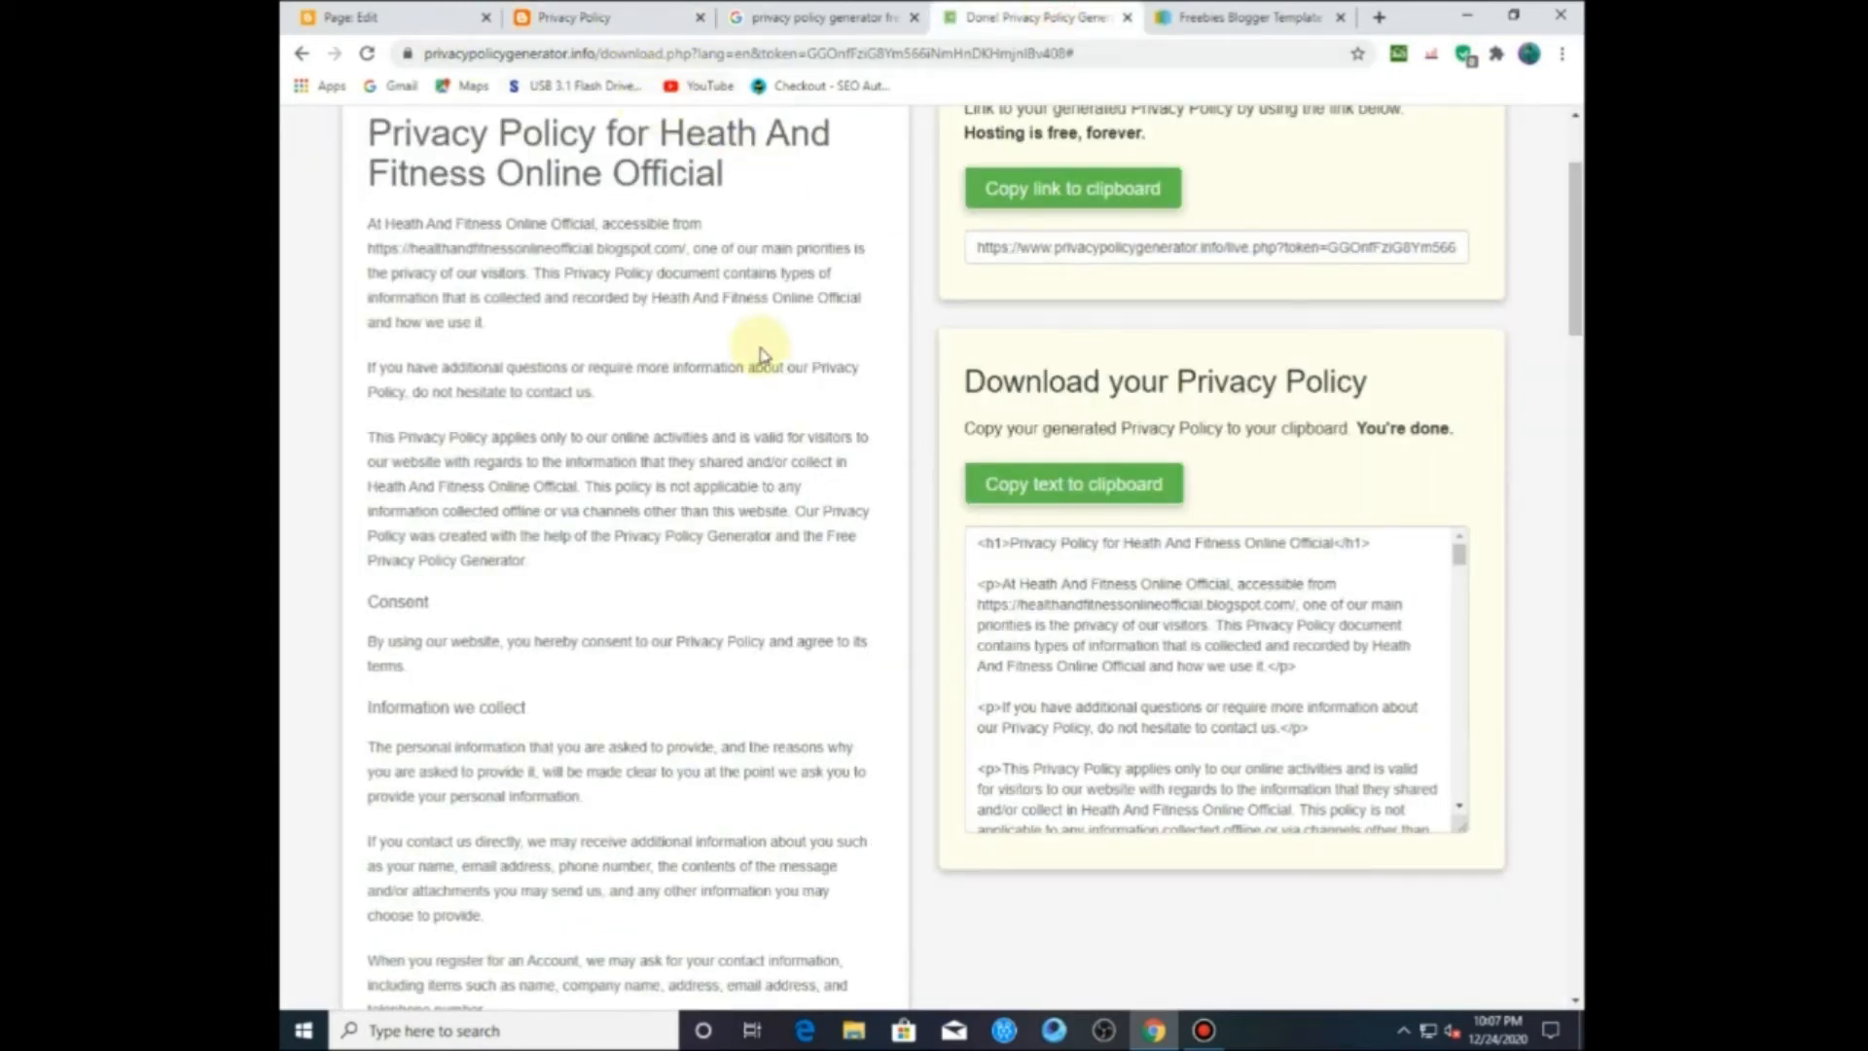
Step: Return the Blogger editor to the Pages list and bookmark the privacy policy generator results
scroll(911, 336, up, 1)
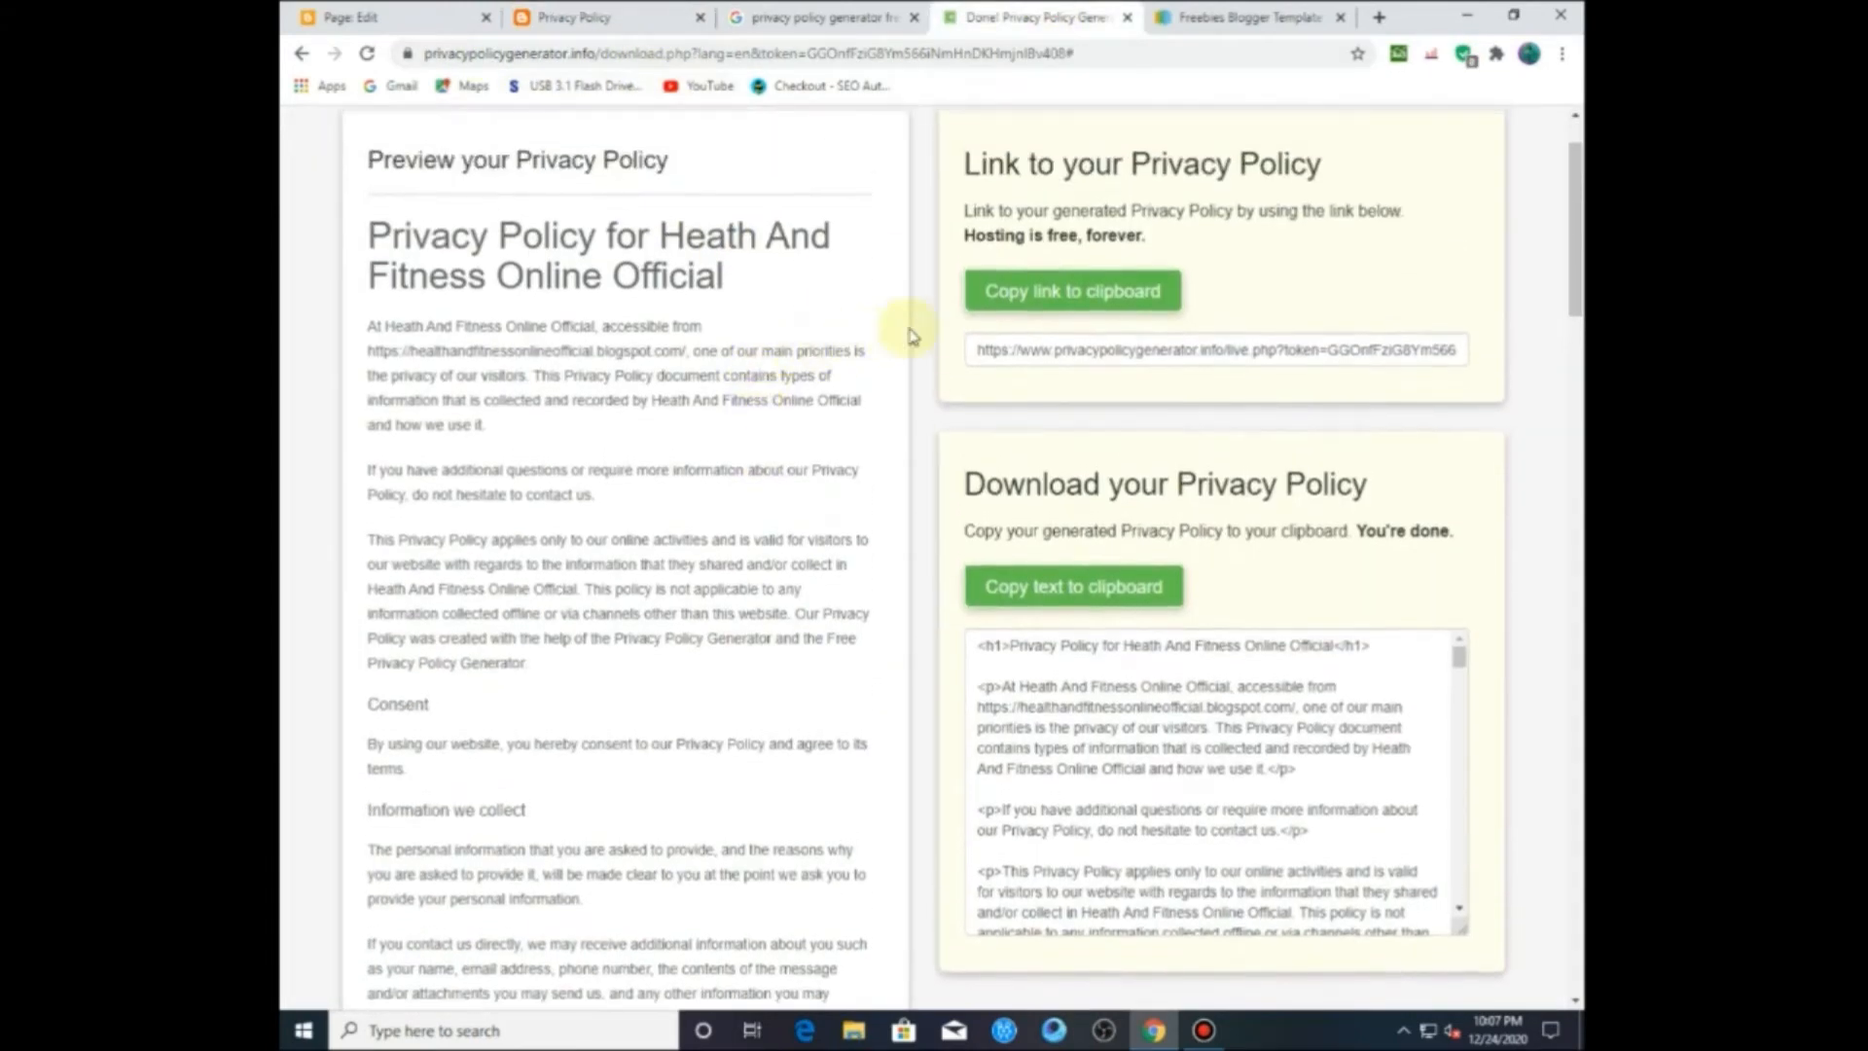
click(336, 18)
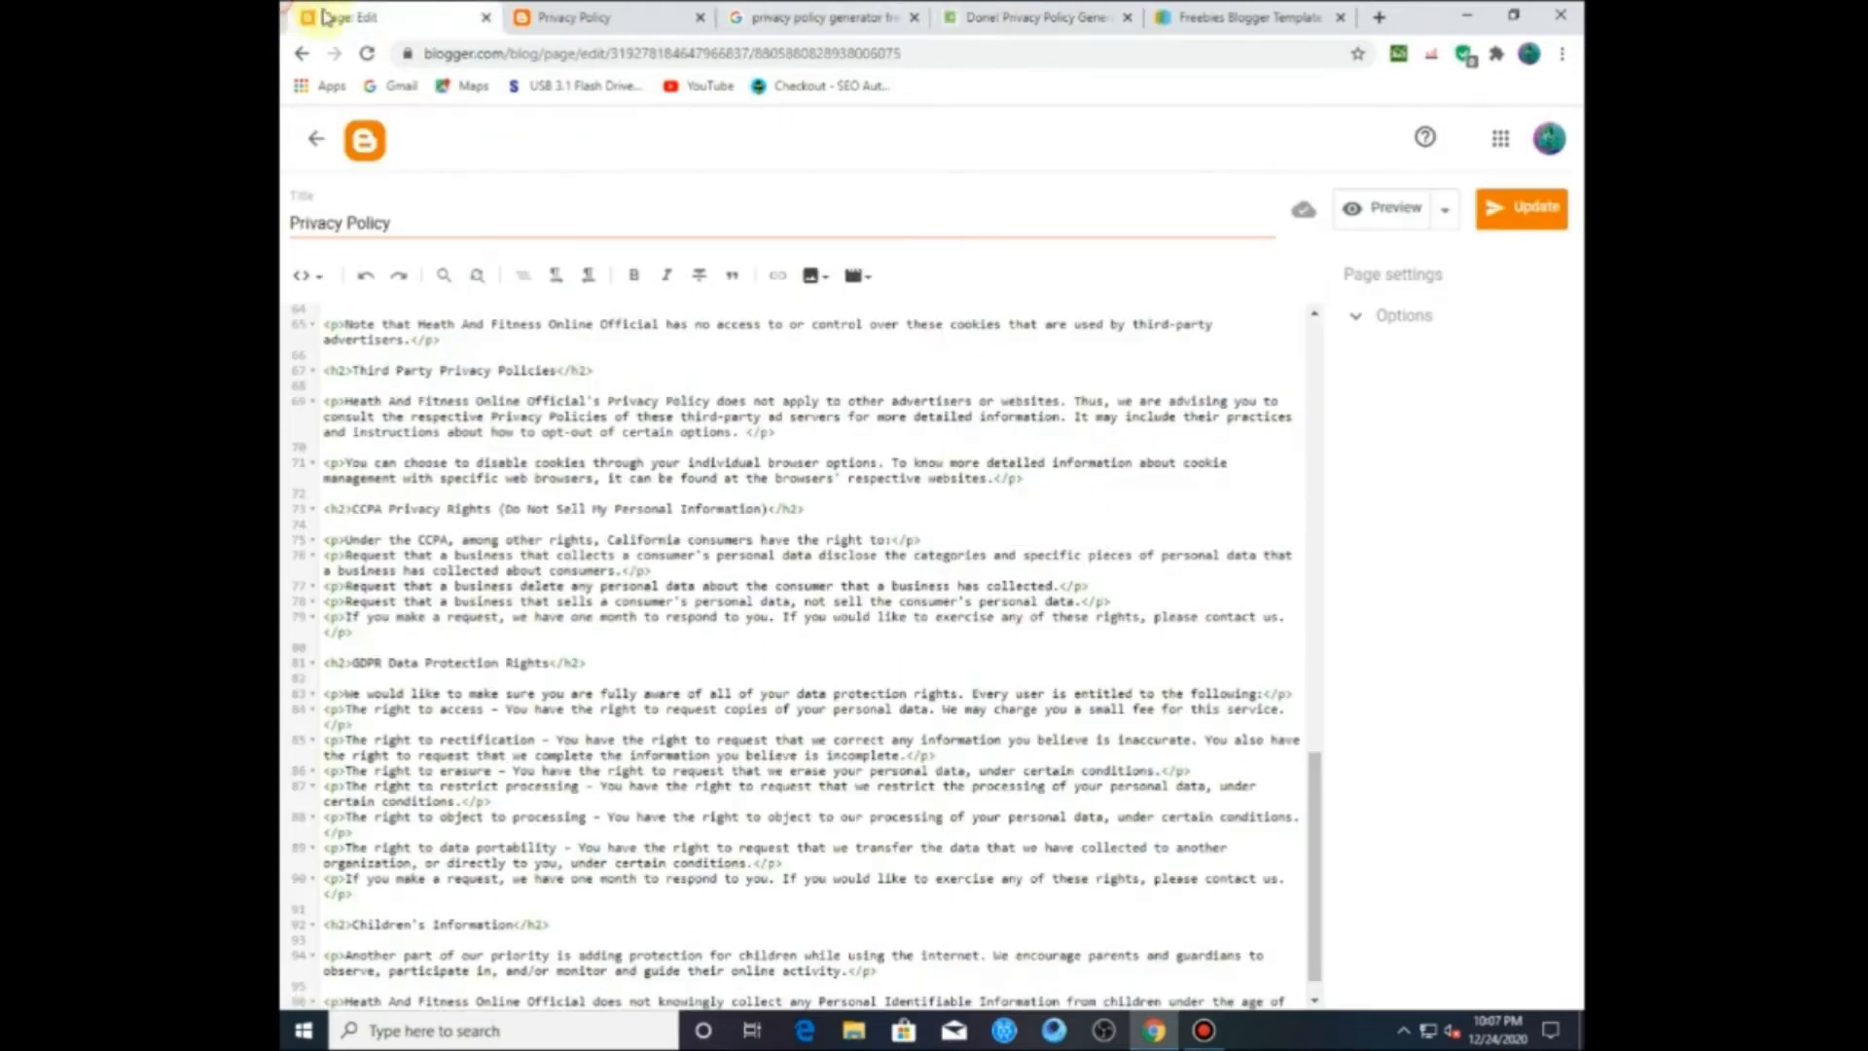
click(304, 139)
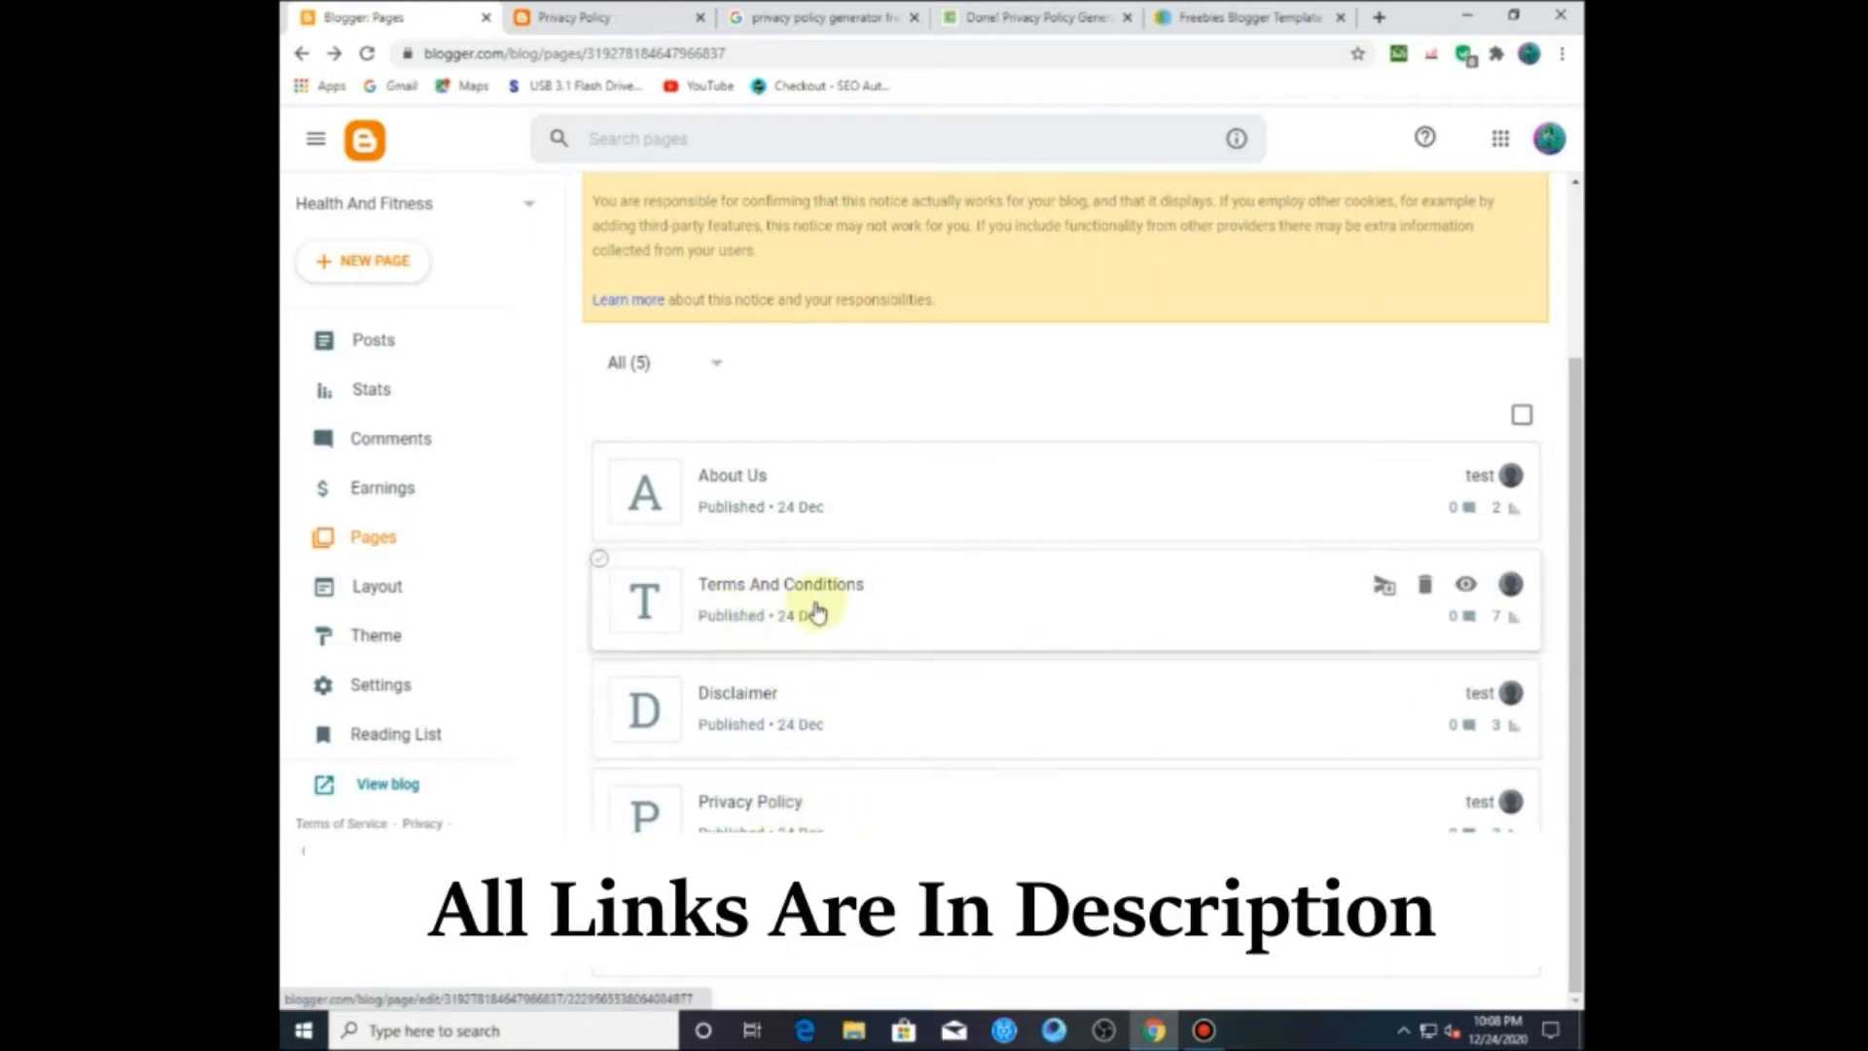
click(1068, 20)
click(1358, 57)
click(1246, 241)
Step: Search Google for 'free terms and conditions generator' and open the first result in a new tab
click(1128, 18)
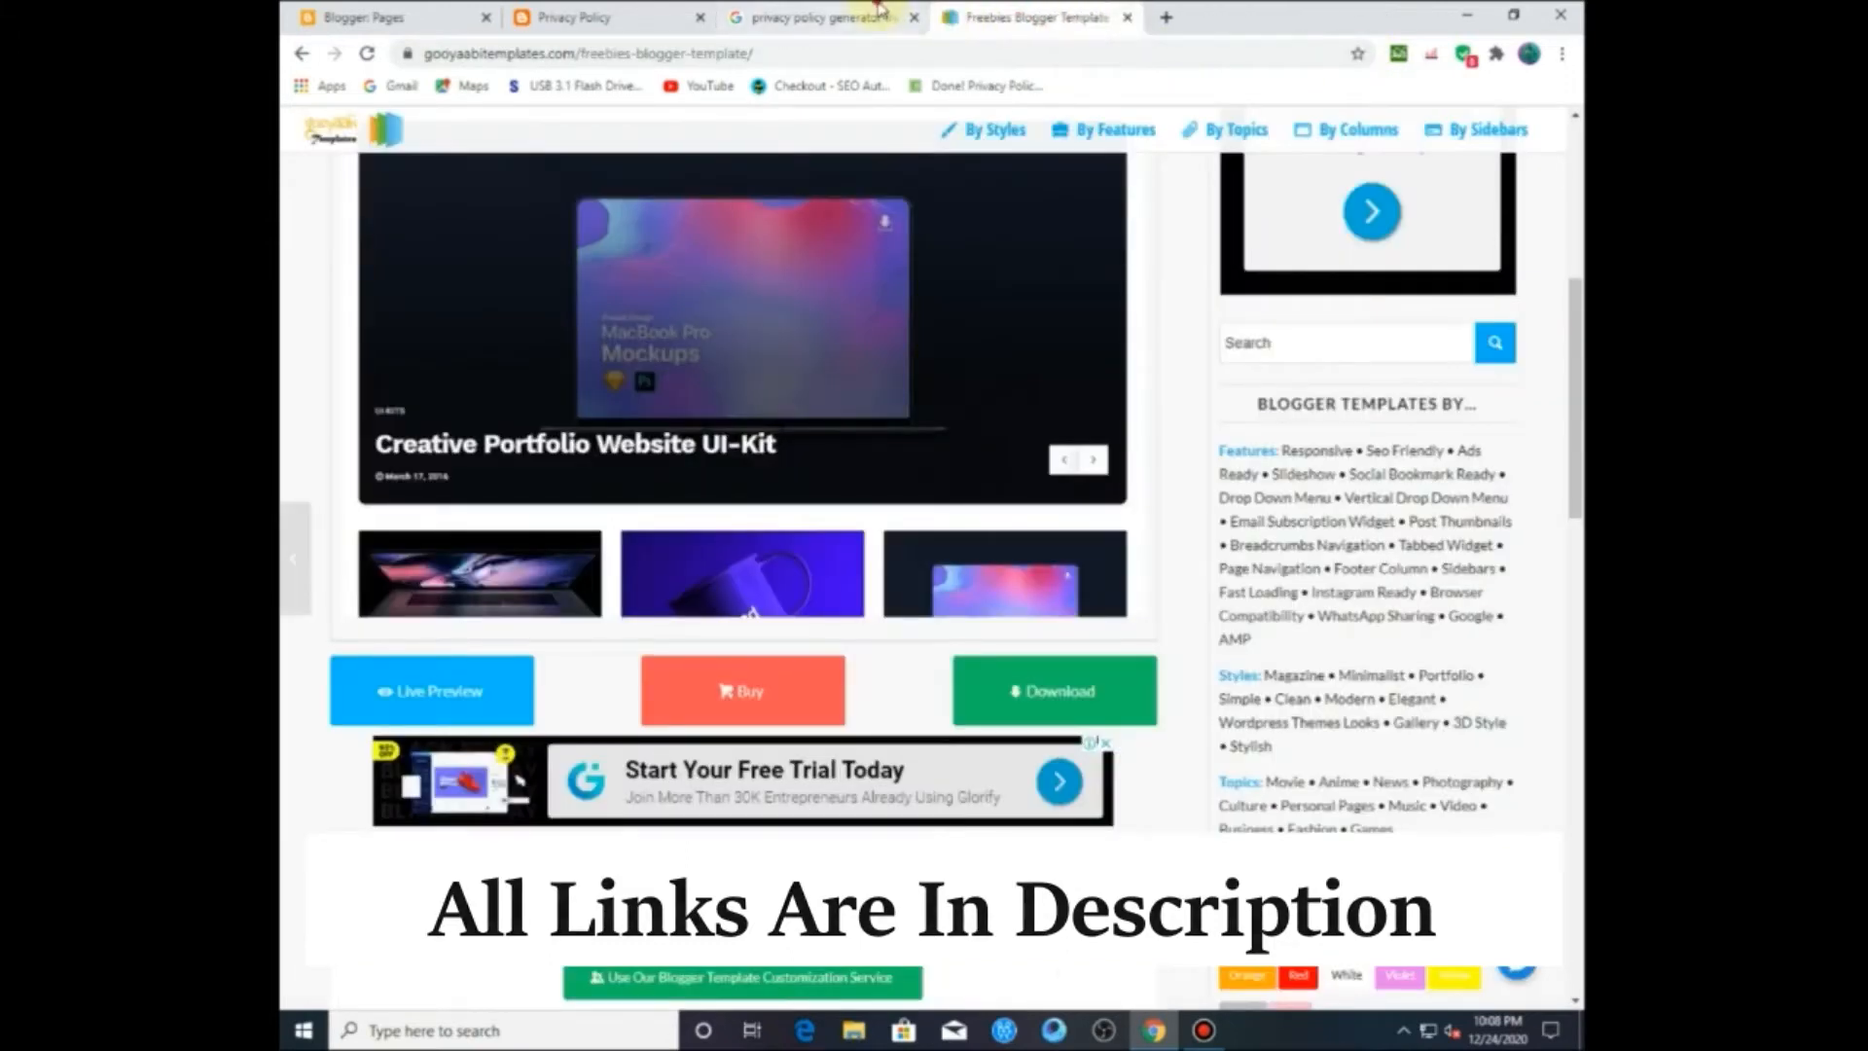
click(852, 17)
click(602, 136)
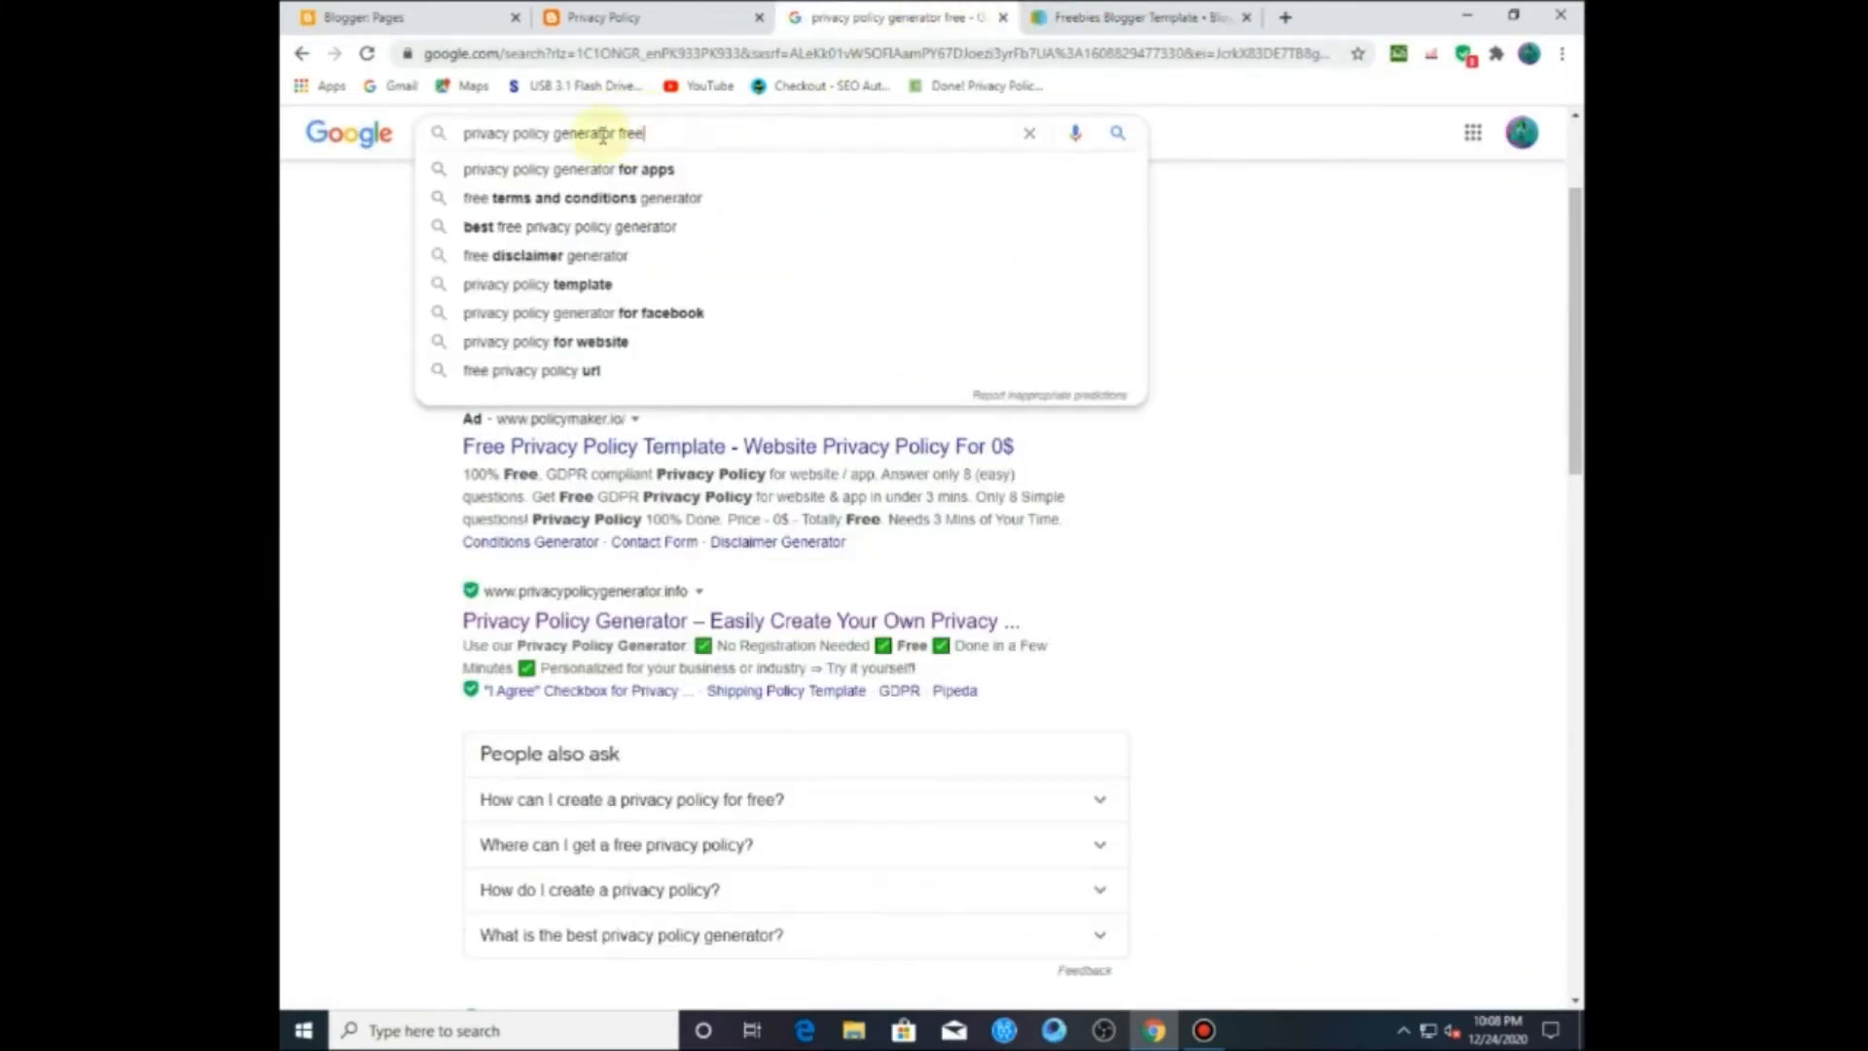
click(541, 199)
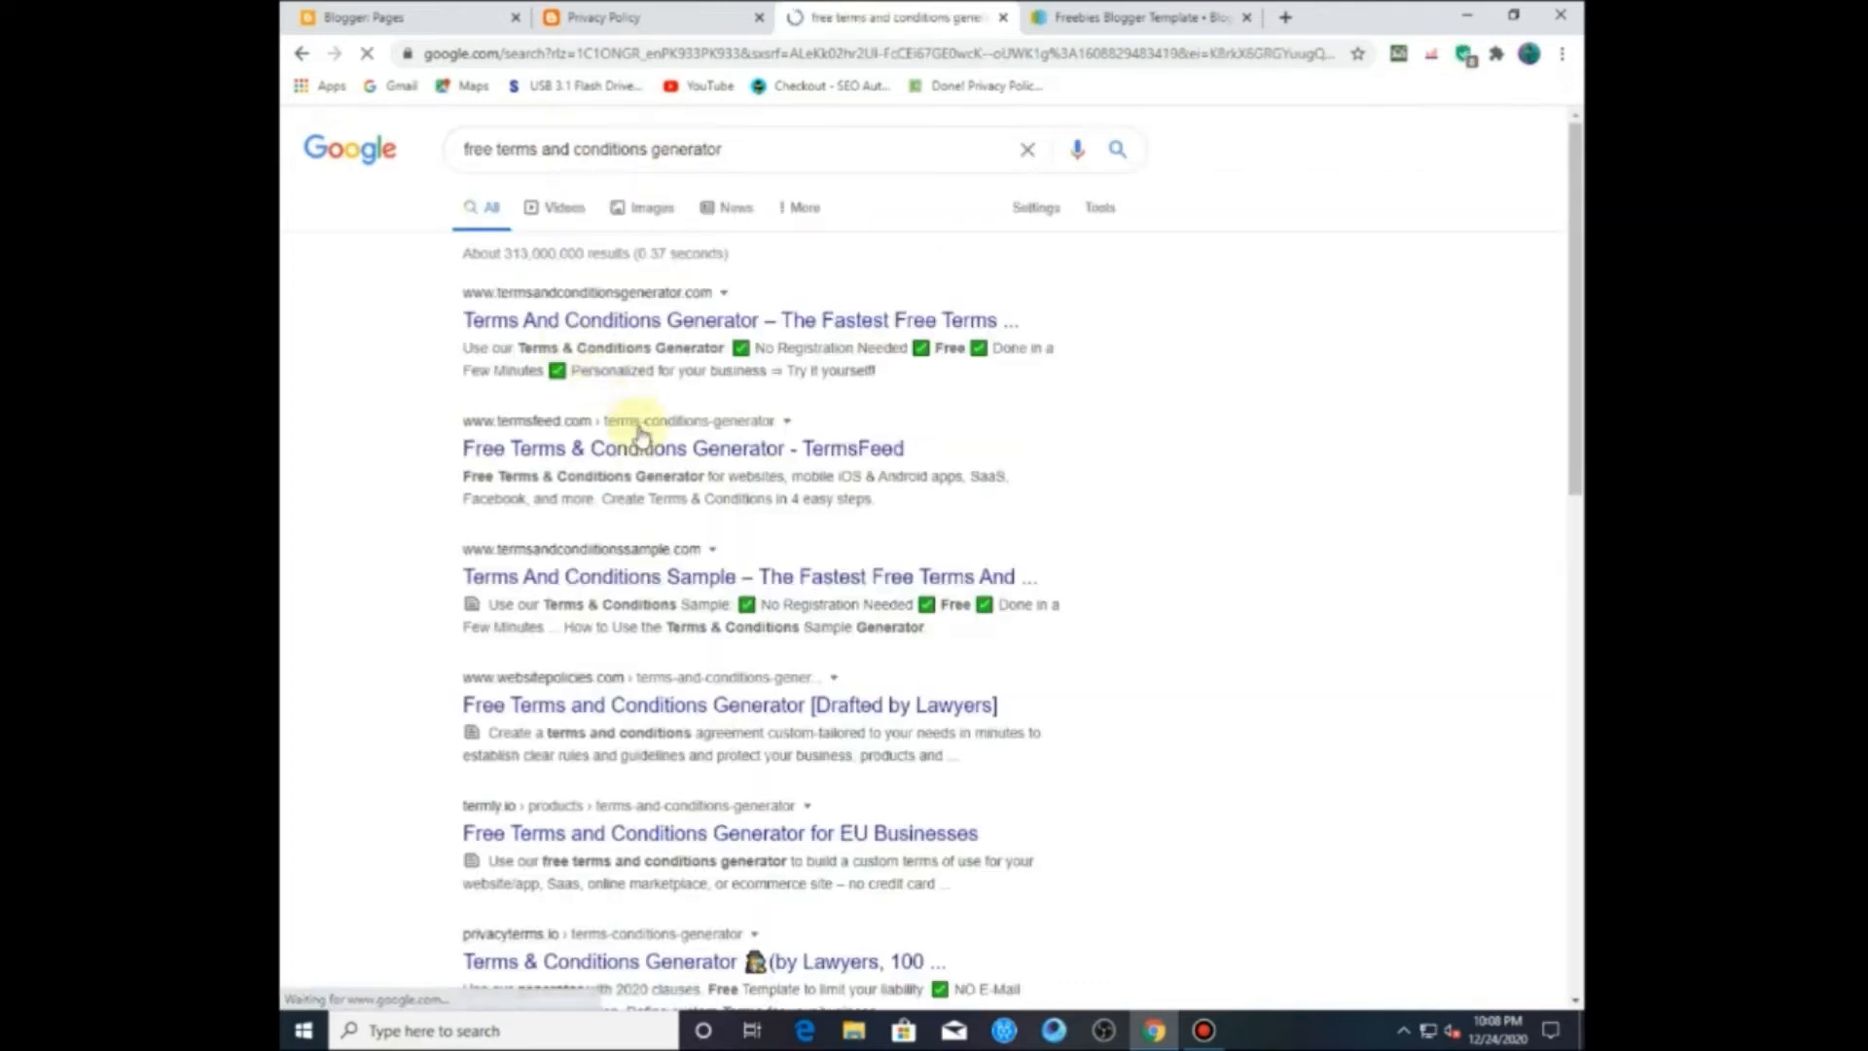
right_click(605, 324)
click(642, 337)
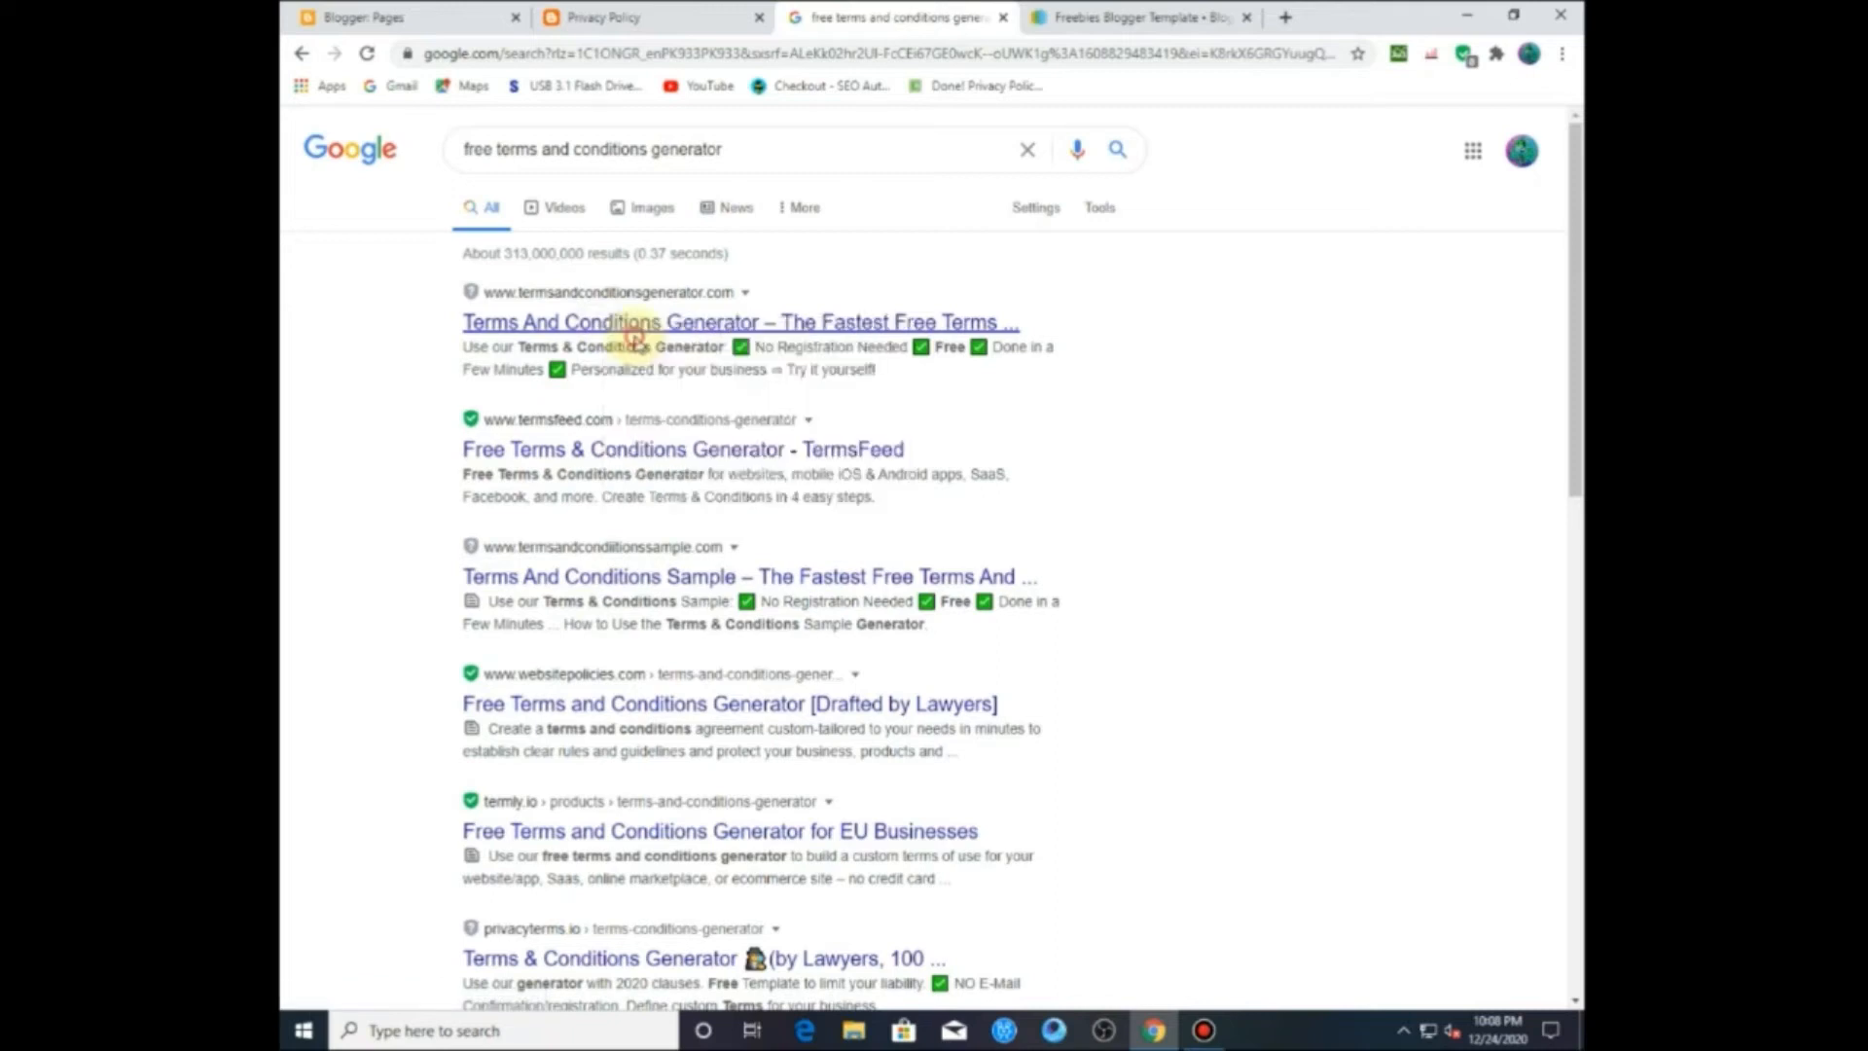
click(1035, 14)
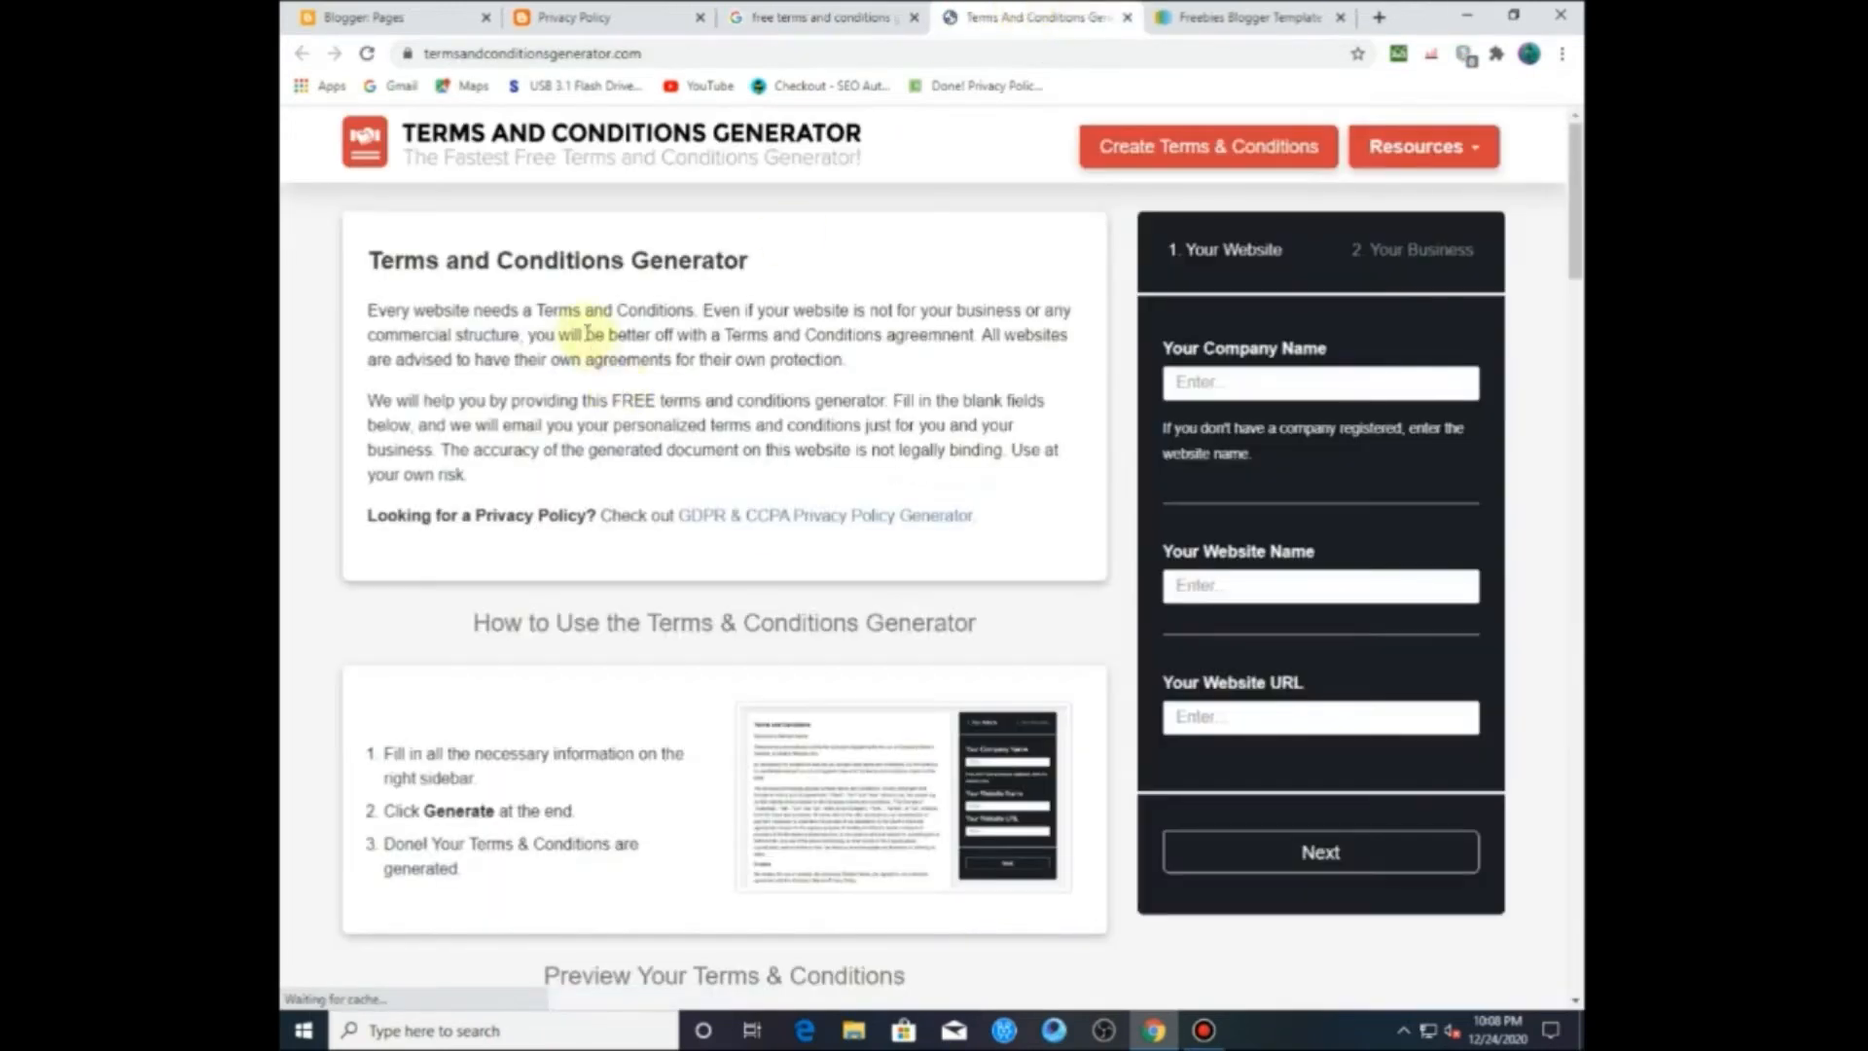
Step: Fill in company name Heath And Fitness Online Official, the website name and the blog URL
click(1197, 383)
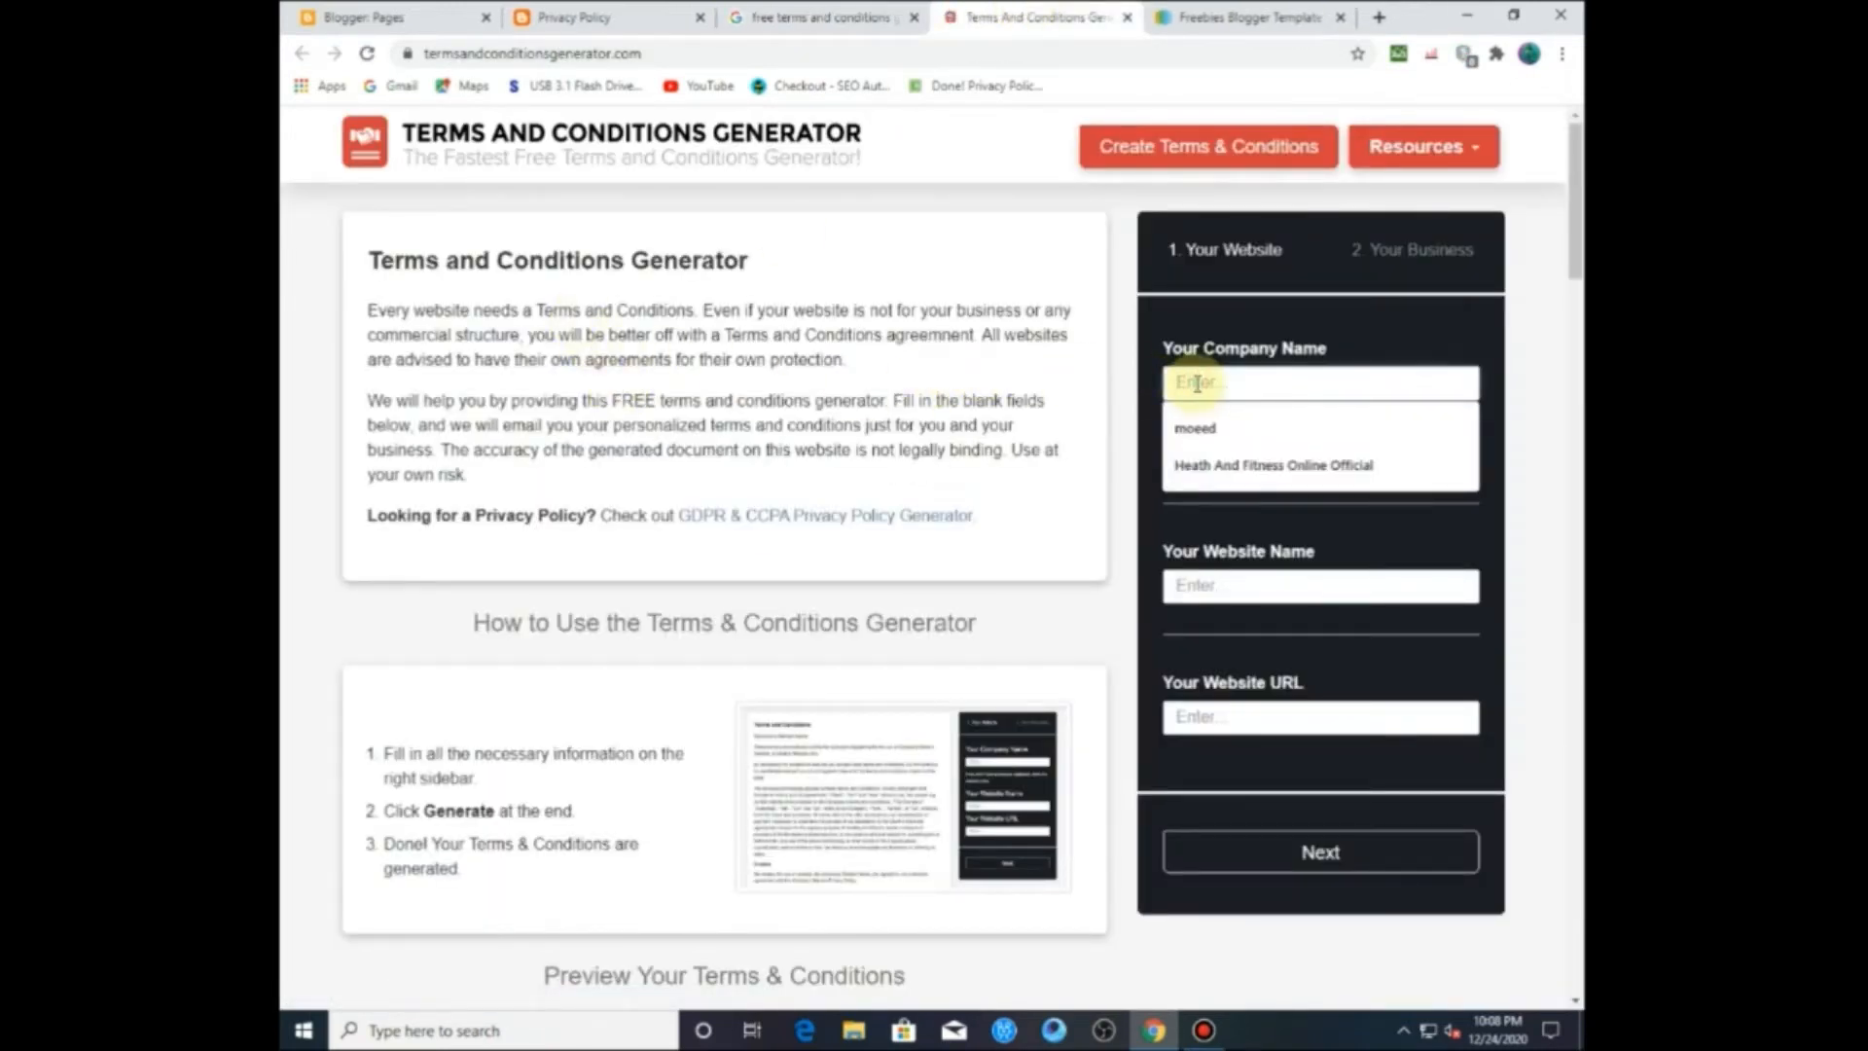
click(1201, 464)
click(1226, 586)
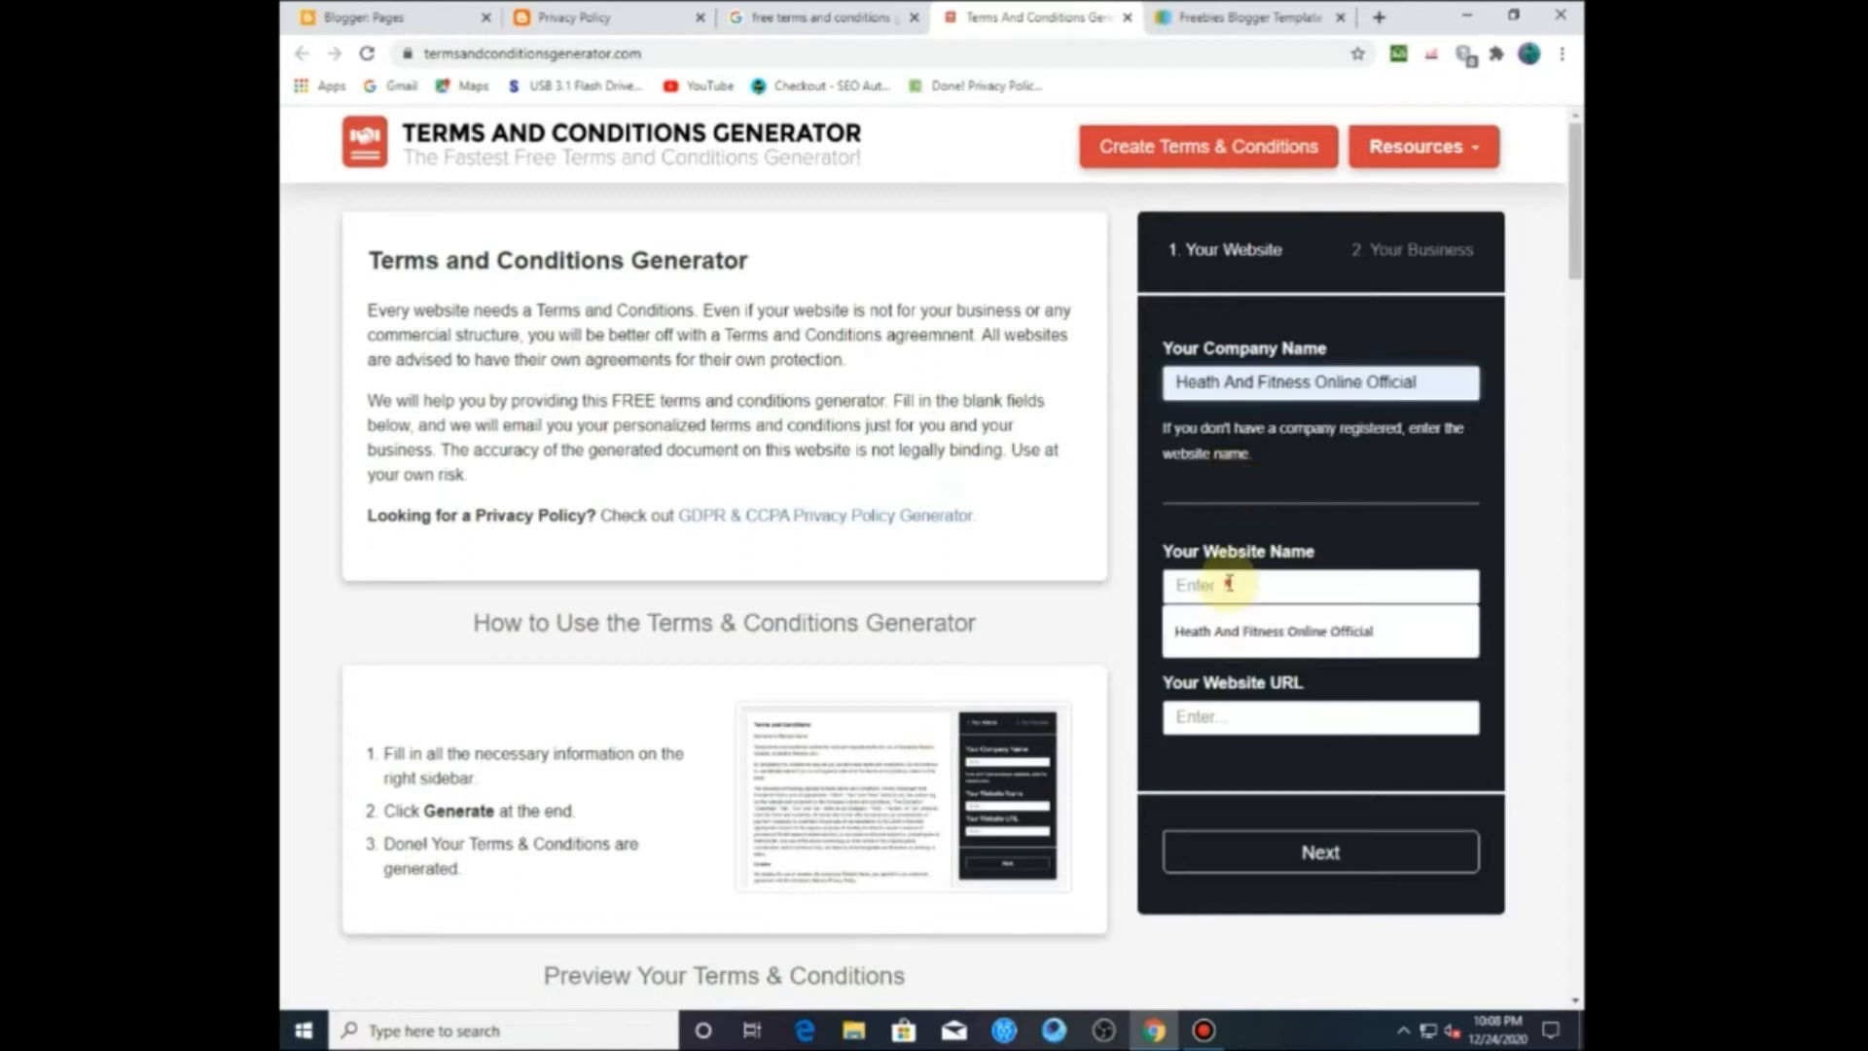
click(1258, 632)
click(1280, 717)
click(1284, 761)
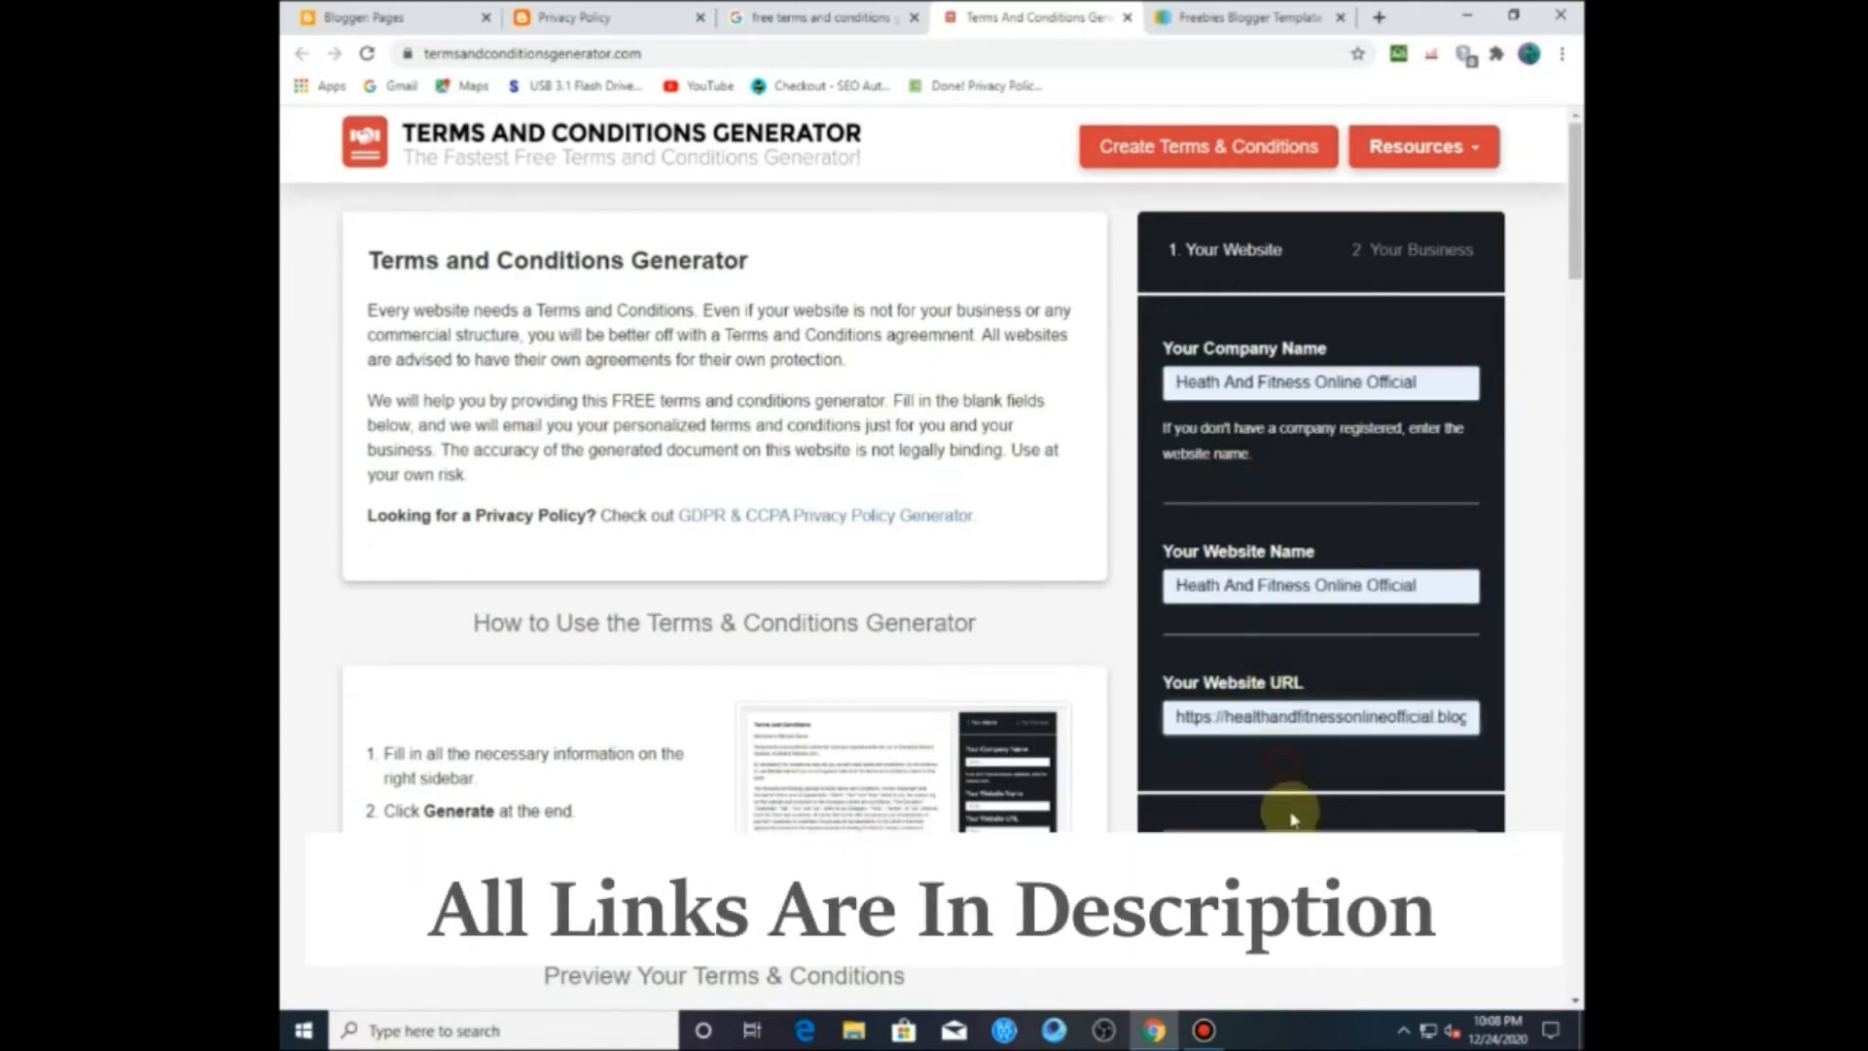
click(1299, 832)
Step: Choose Pakistan and Punjab, enter the contact e-mail, then generate and copy the terms text
click(1226, 282)
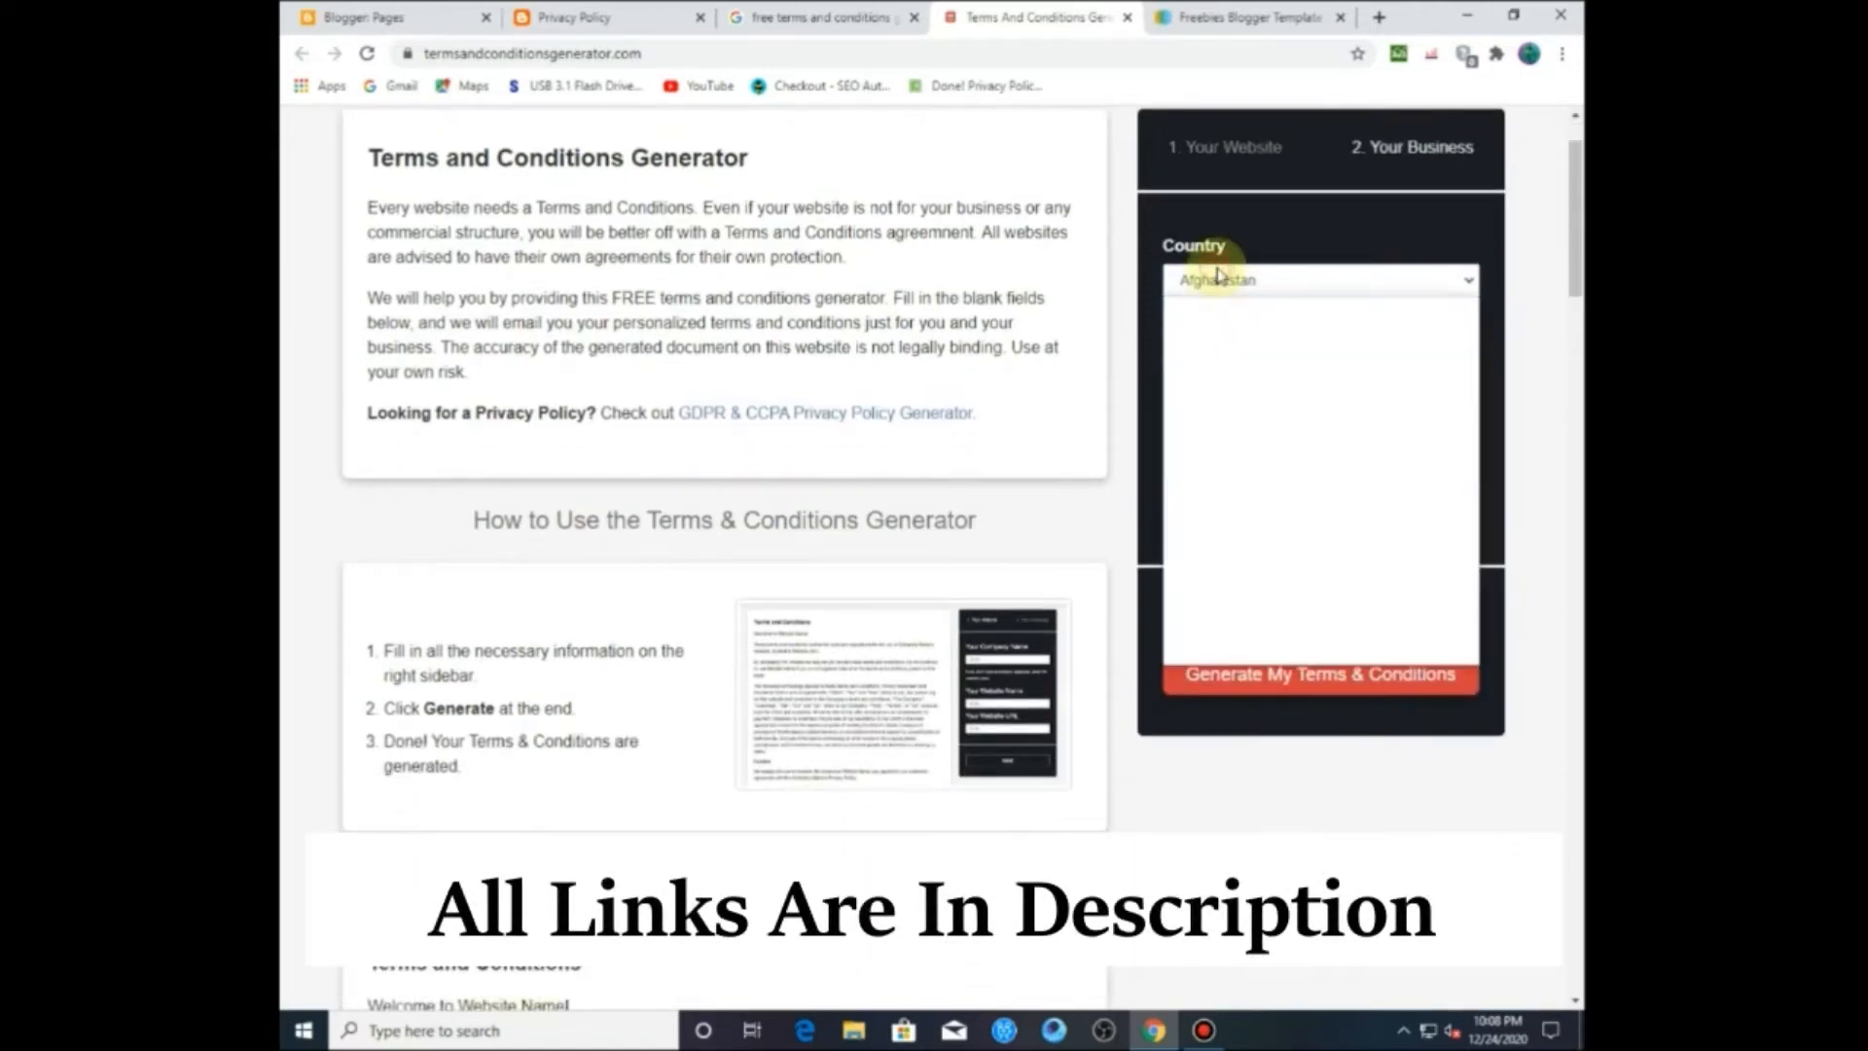
key(p)
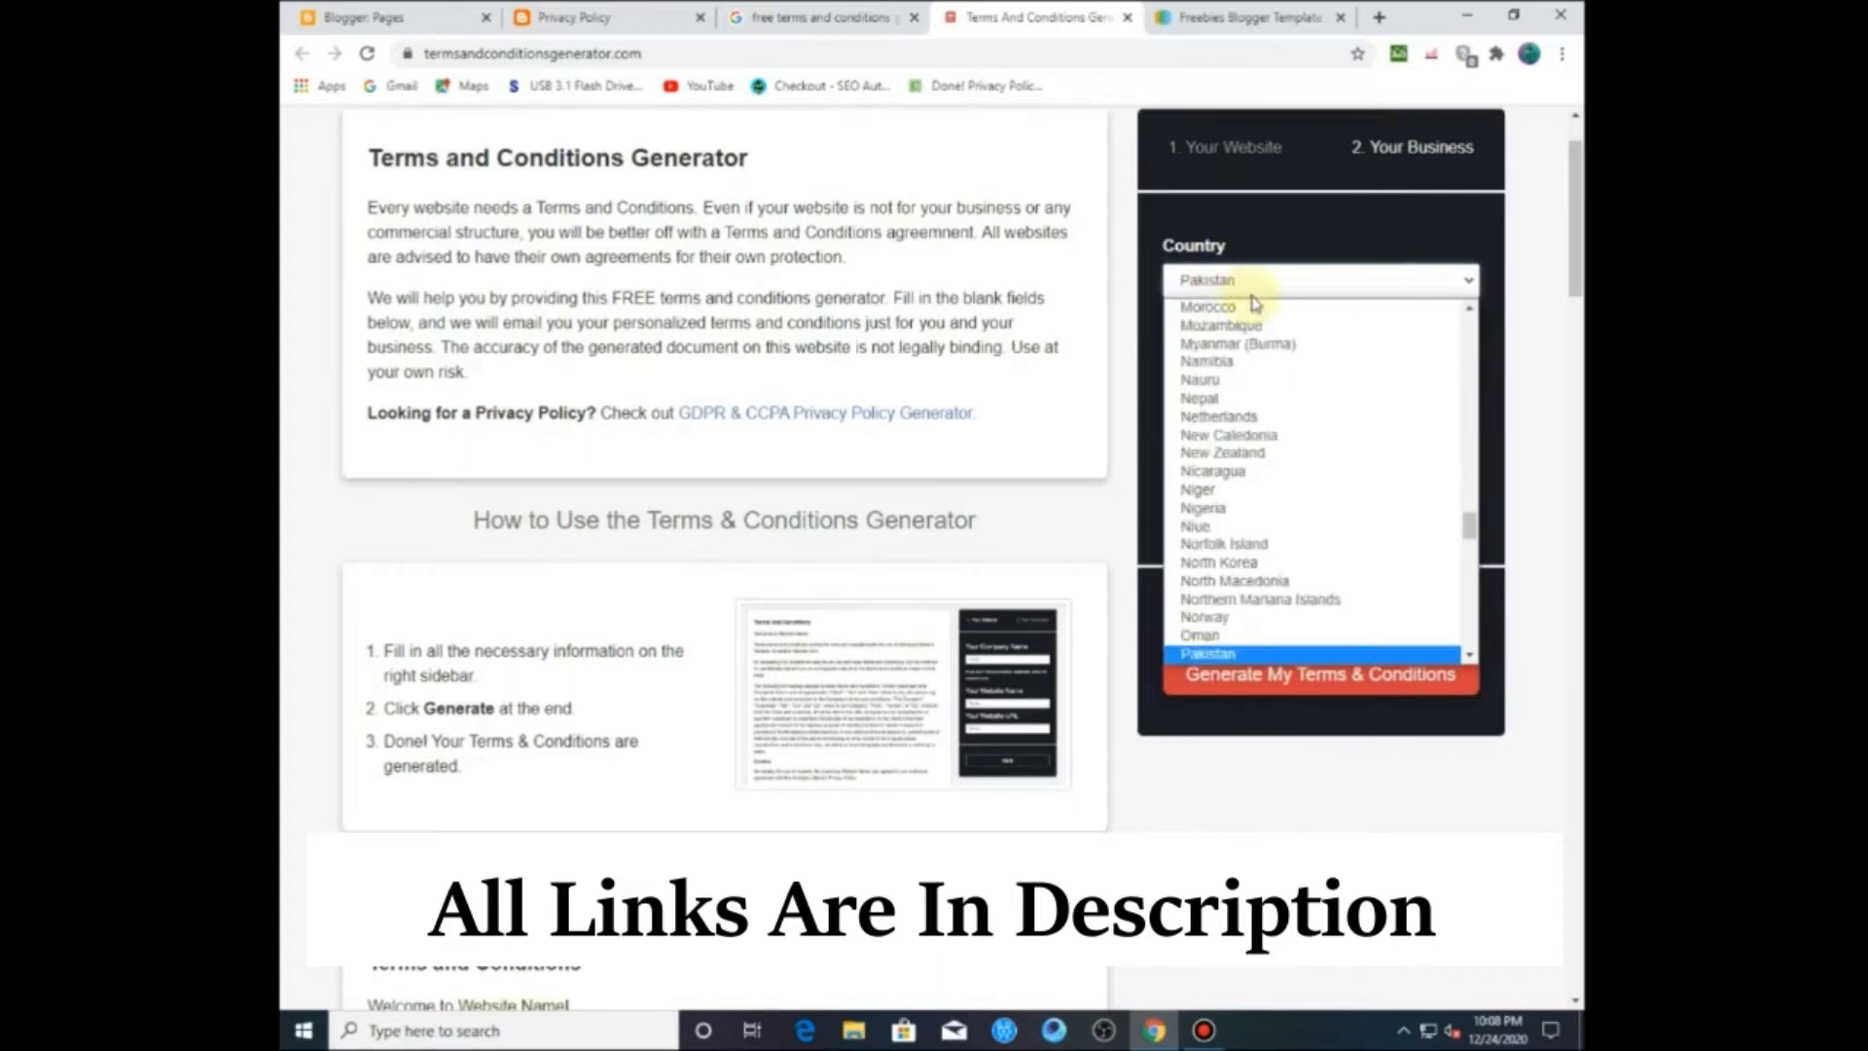
click(1255, 654)
click(1243, 360)
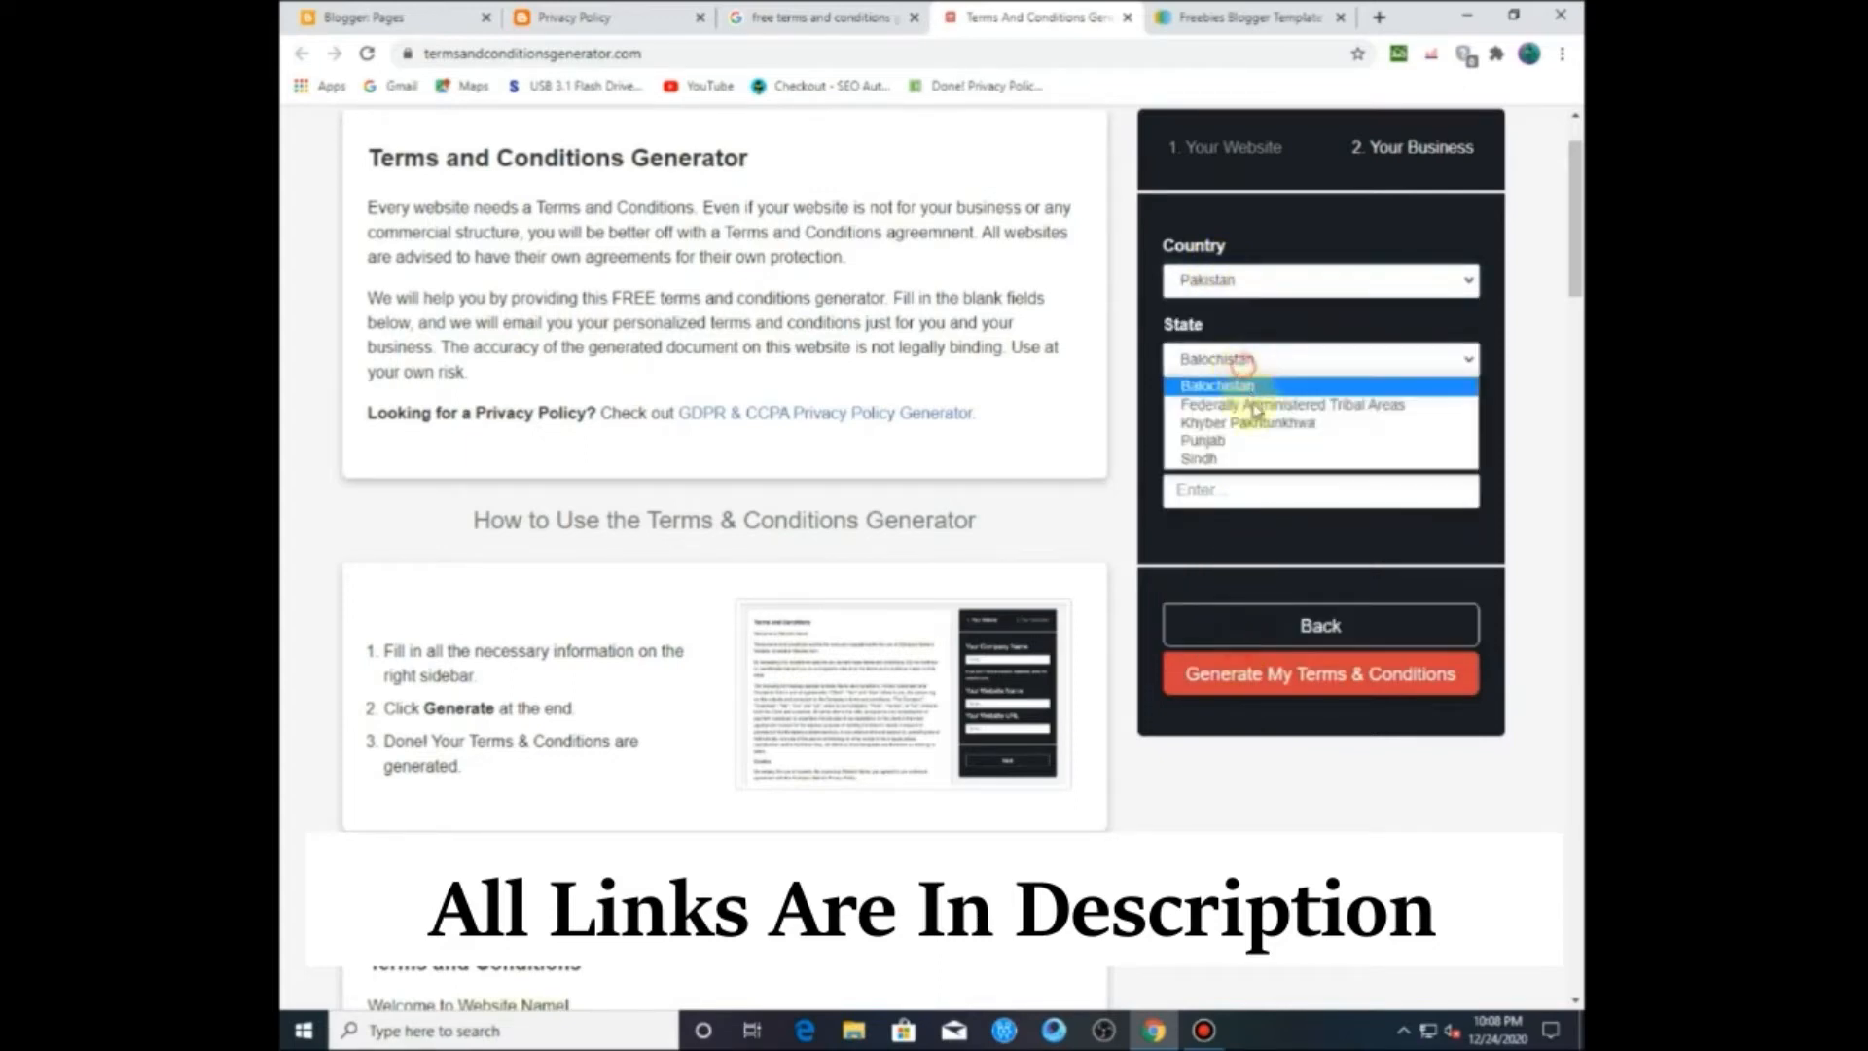
click(1252, 440)
click(1255, 490)
click(1253, 533)
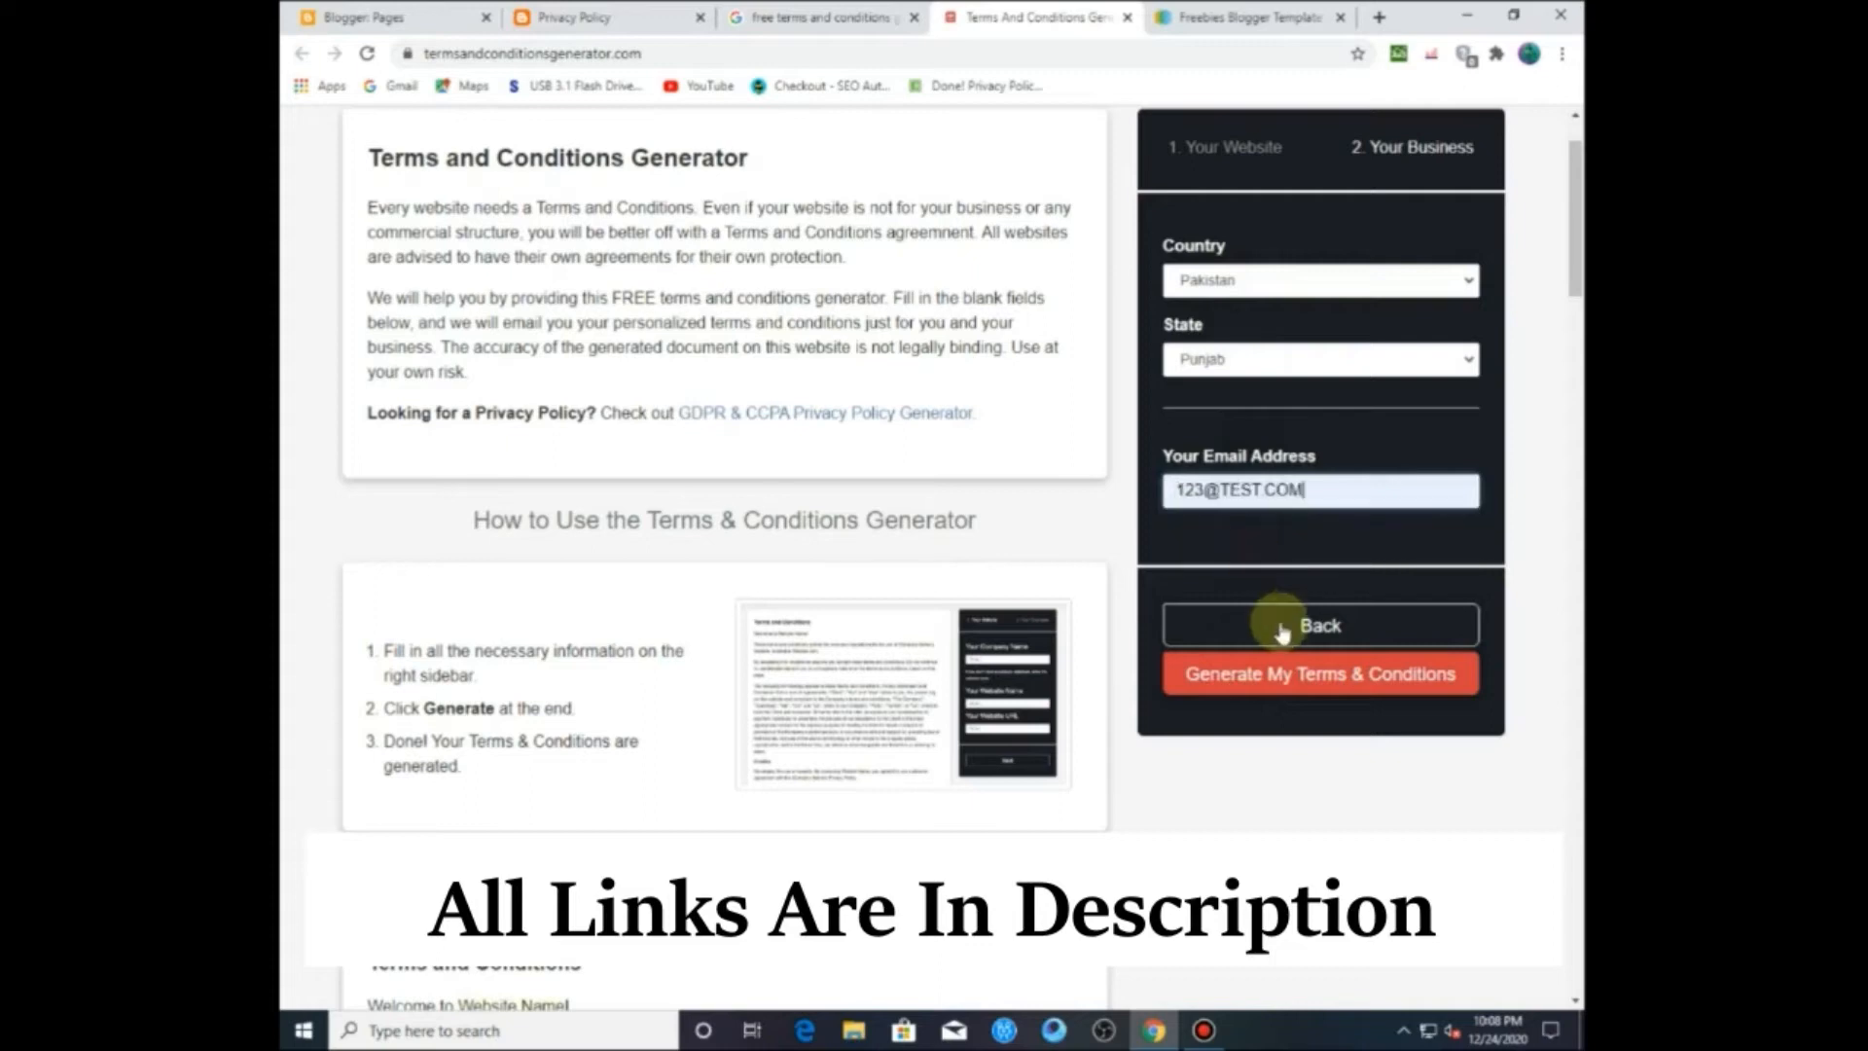
click(1290, 669)
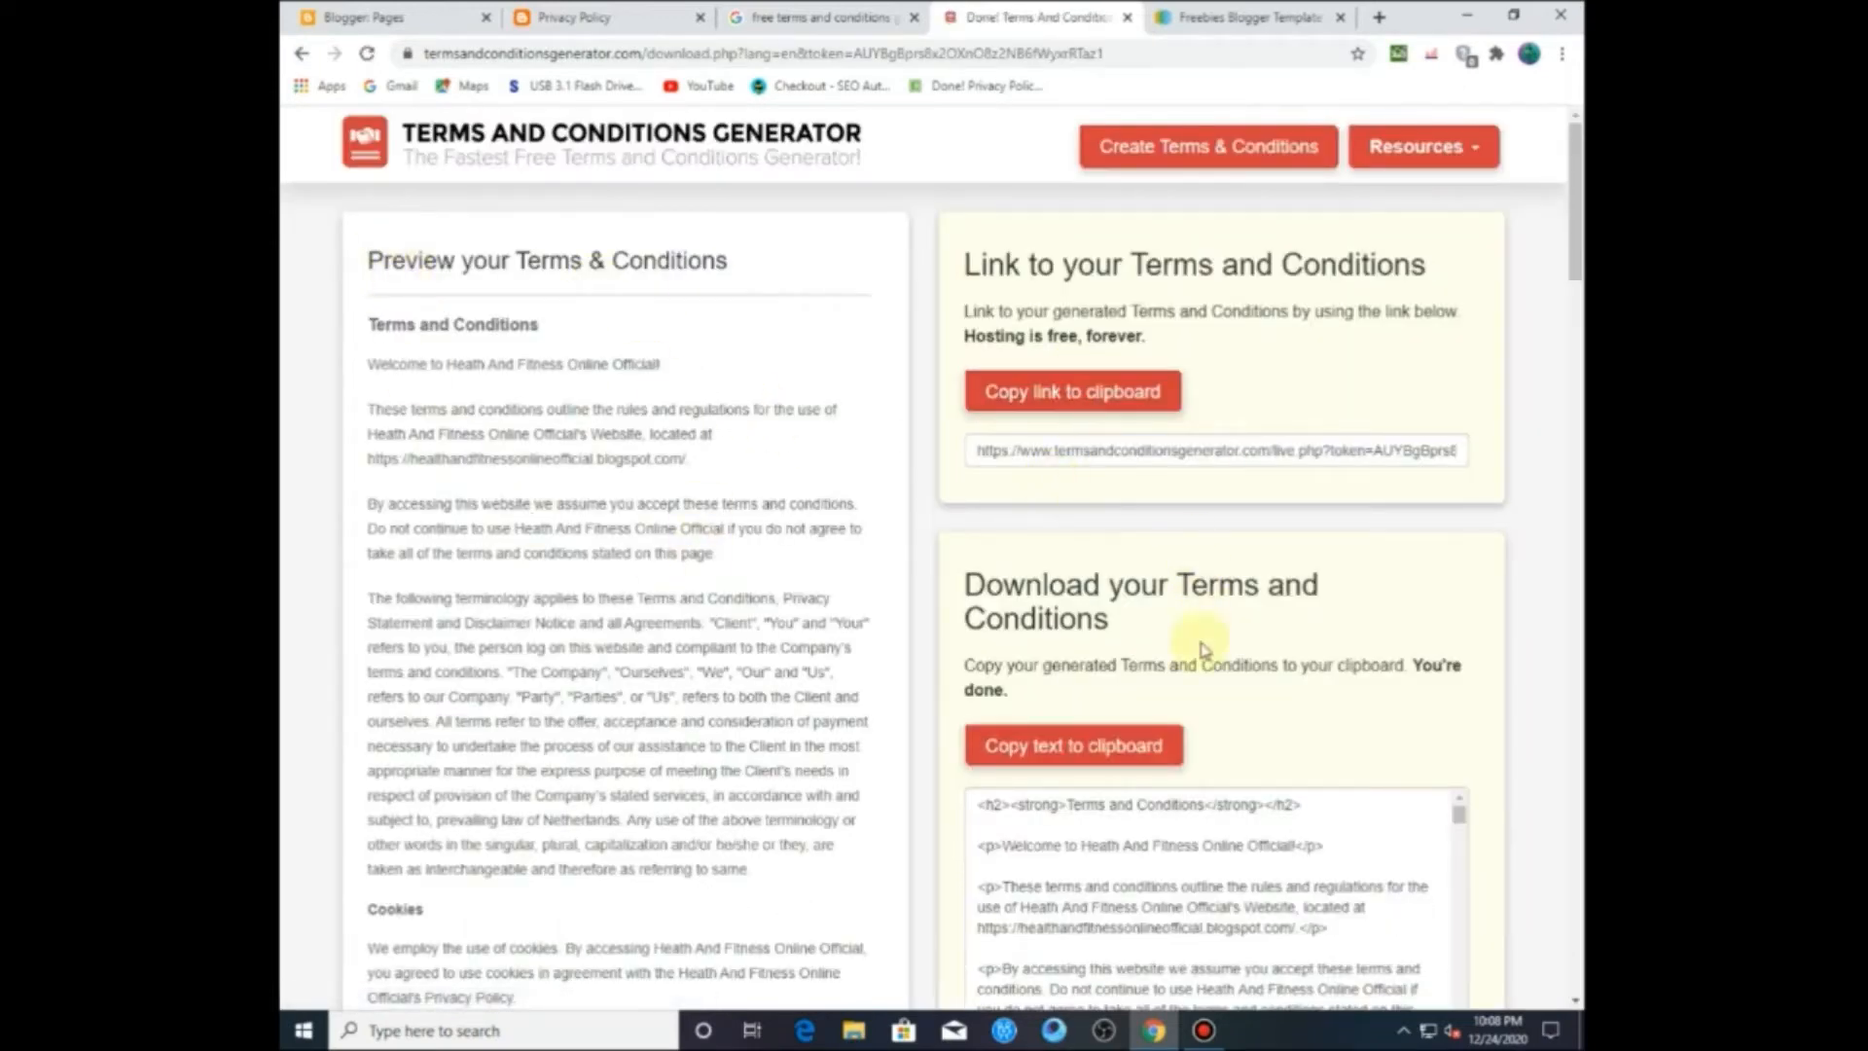
click(1129, 750)
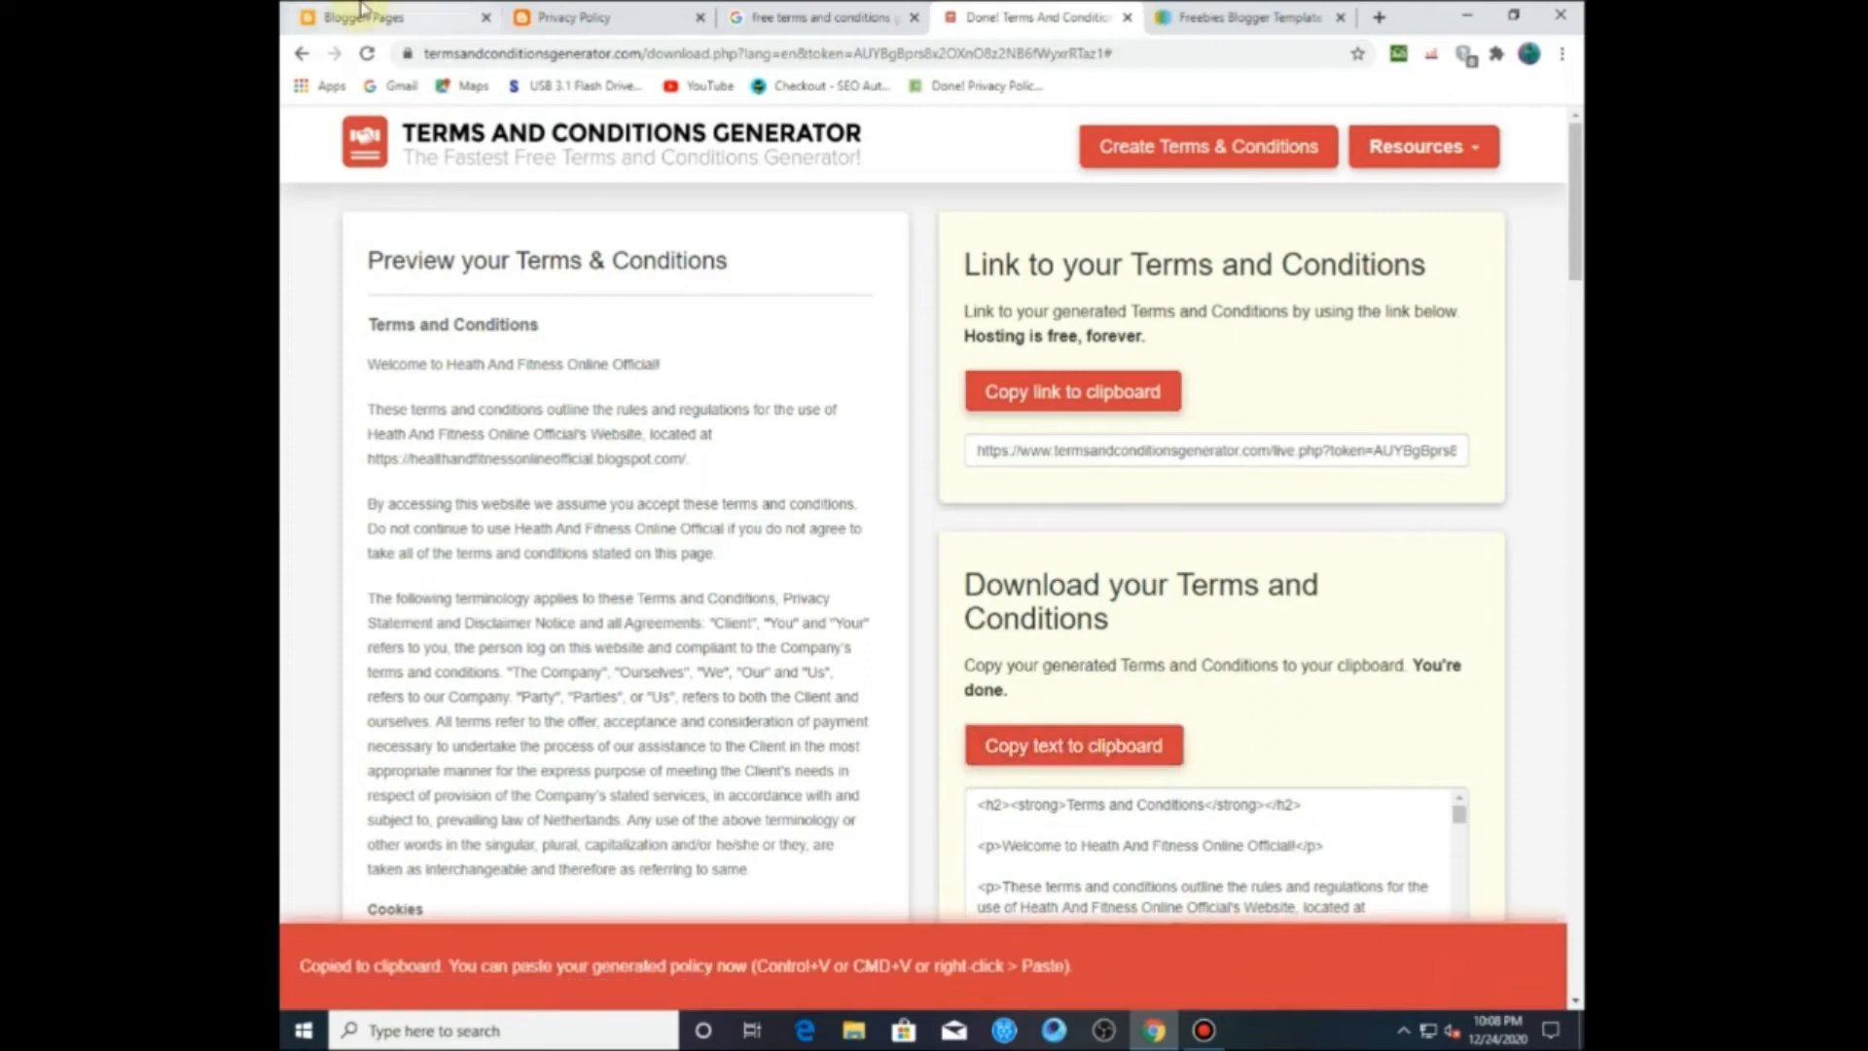
click(362, 14)
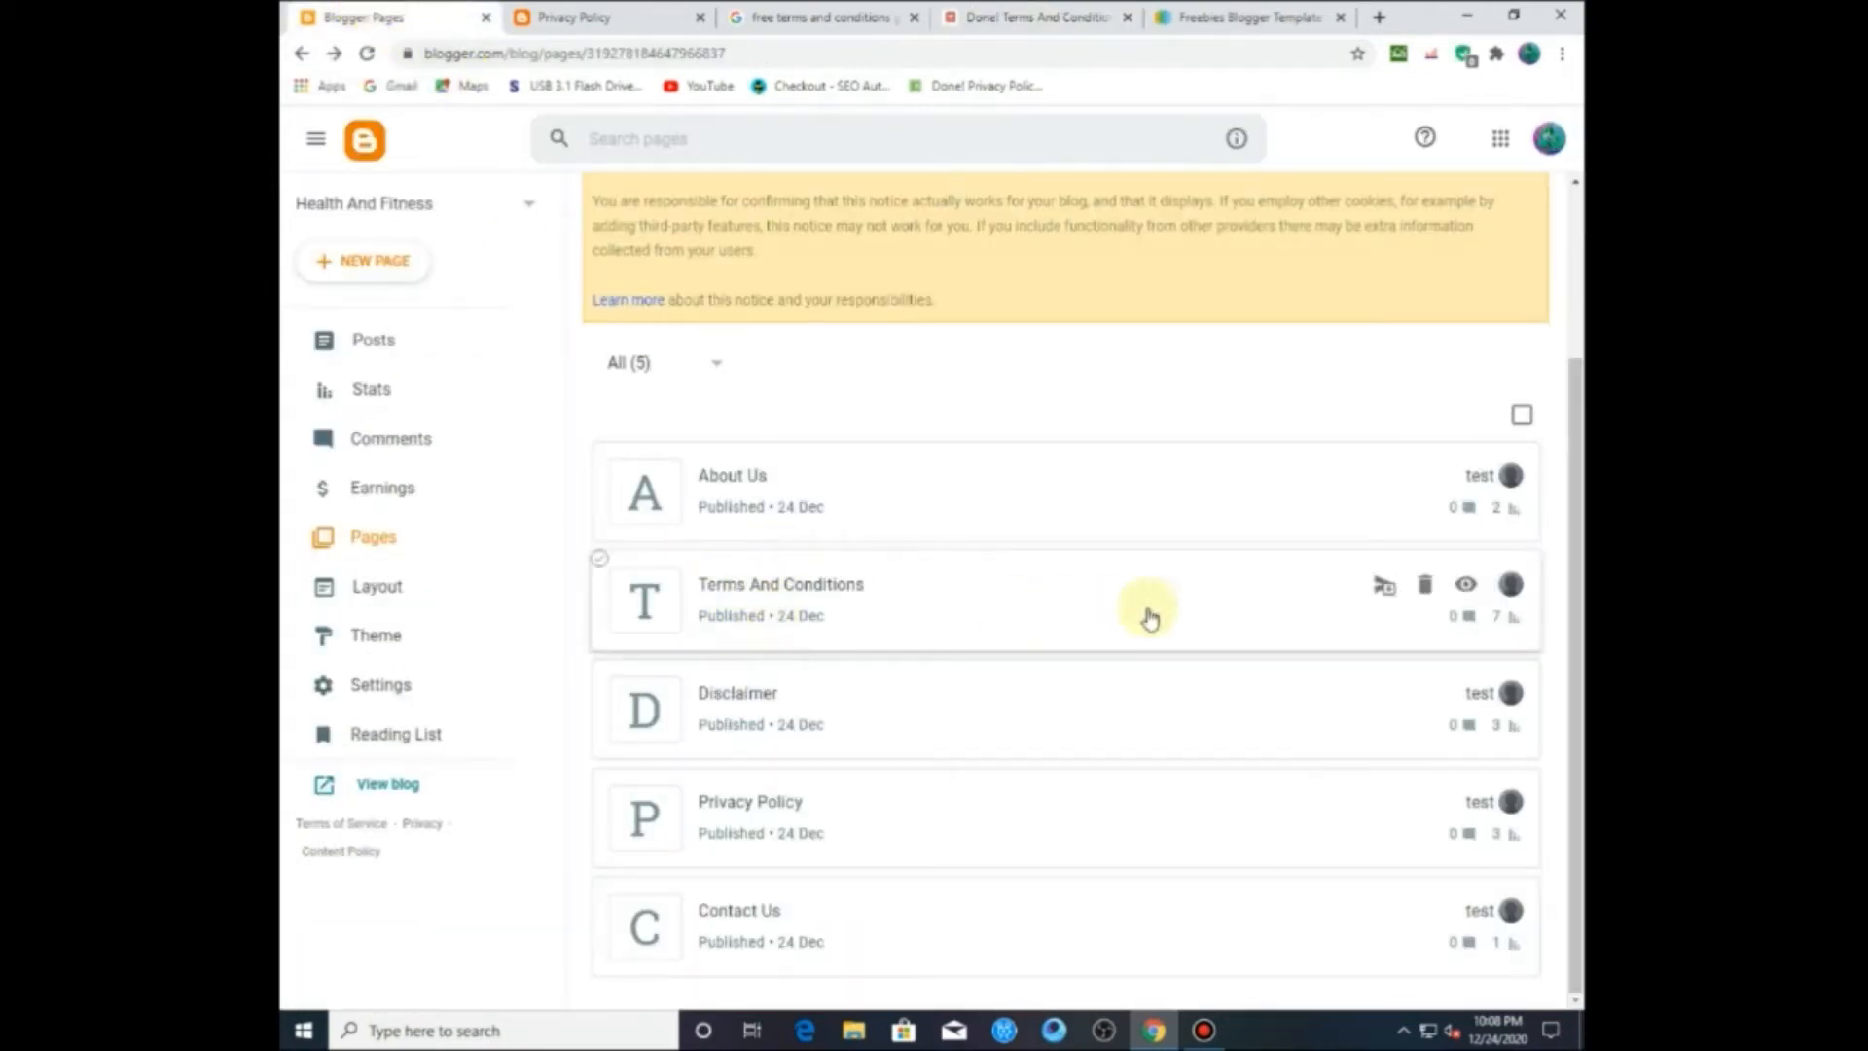
Step: Paste the terms into the Terms And Conditions page's HTML, update it, and reload the live blog
click(749, 589)
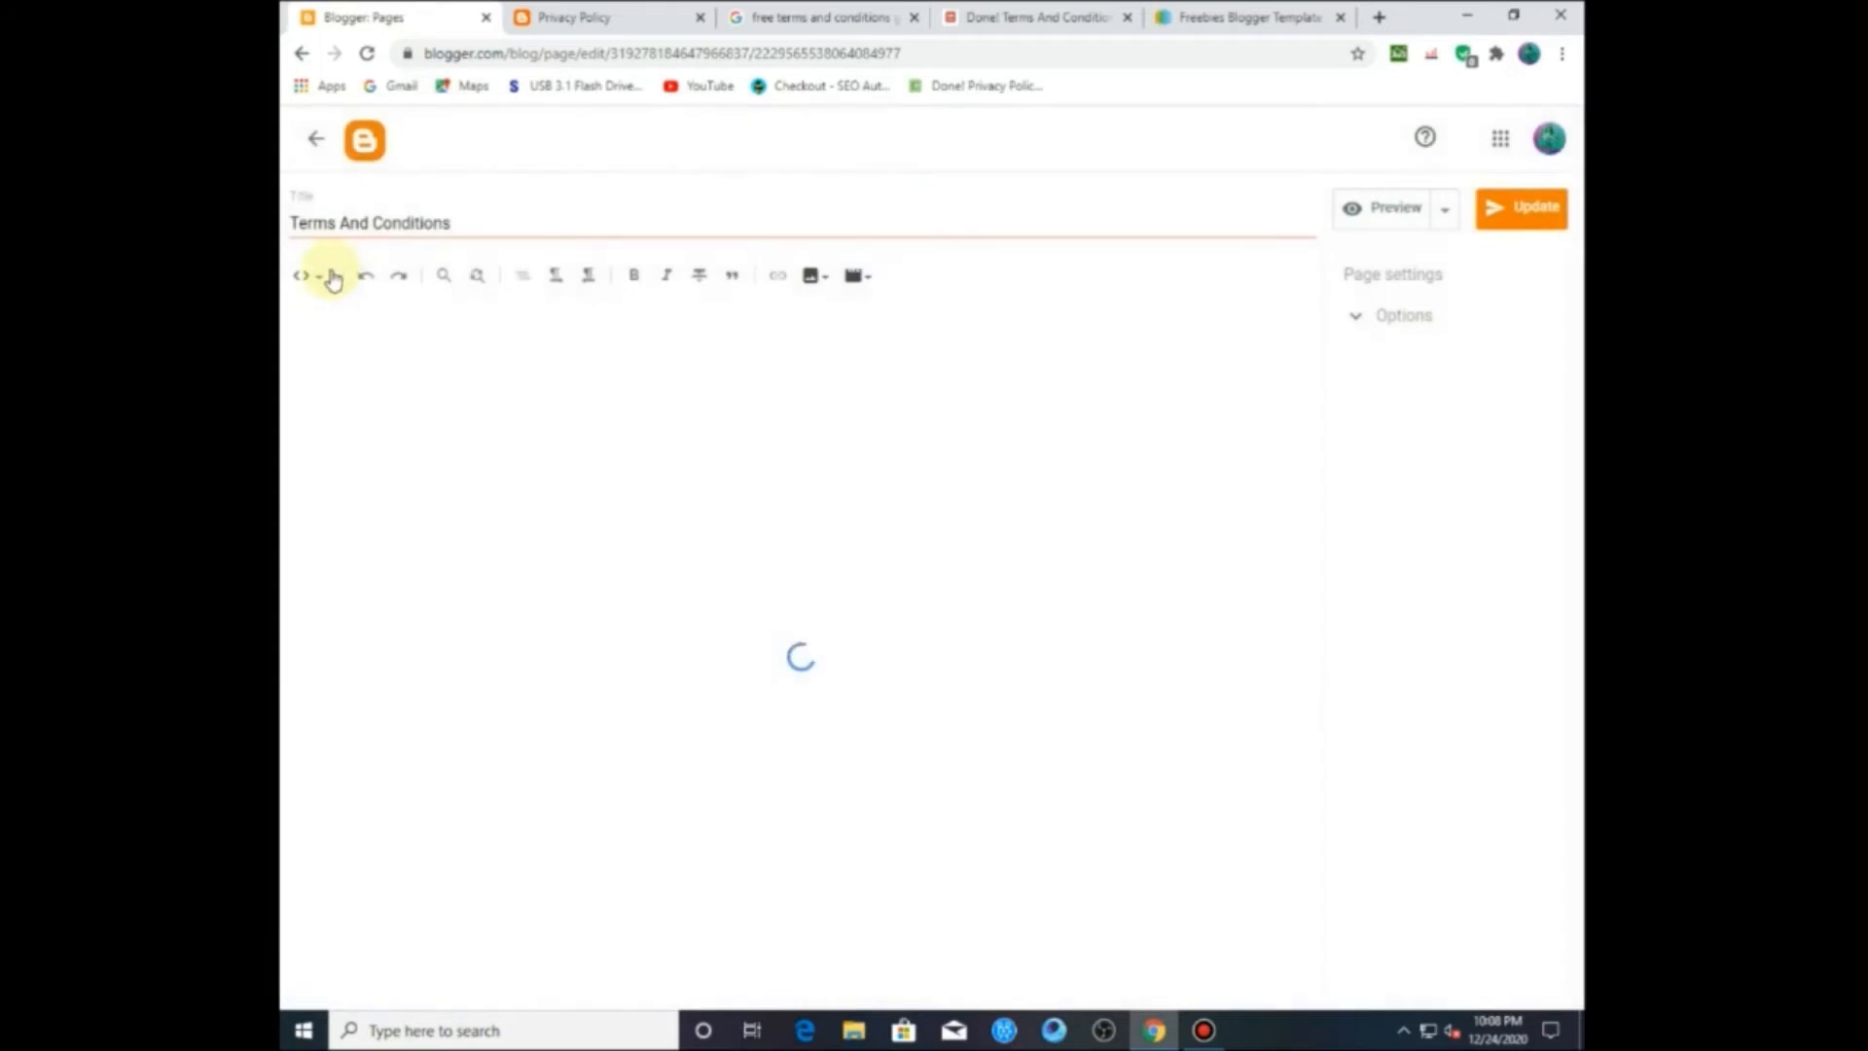
click(333, 278)
click(336, 282)
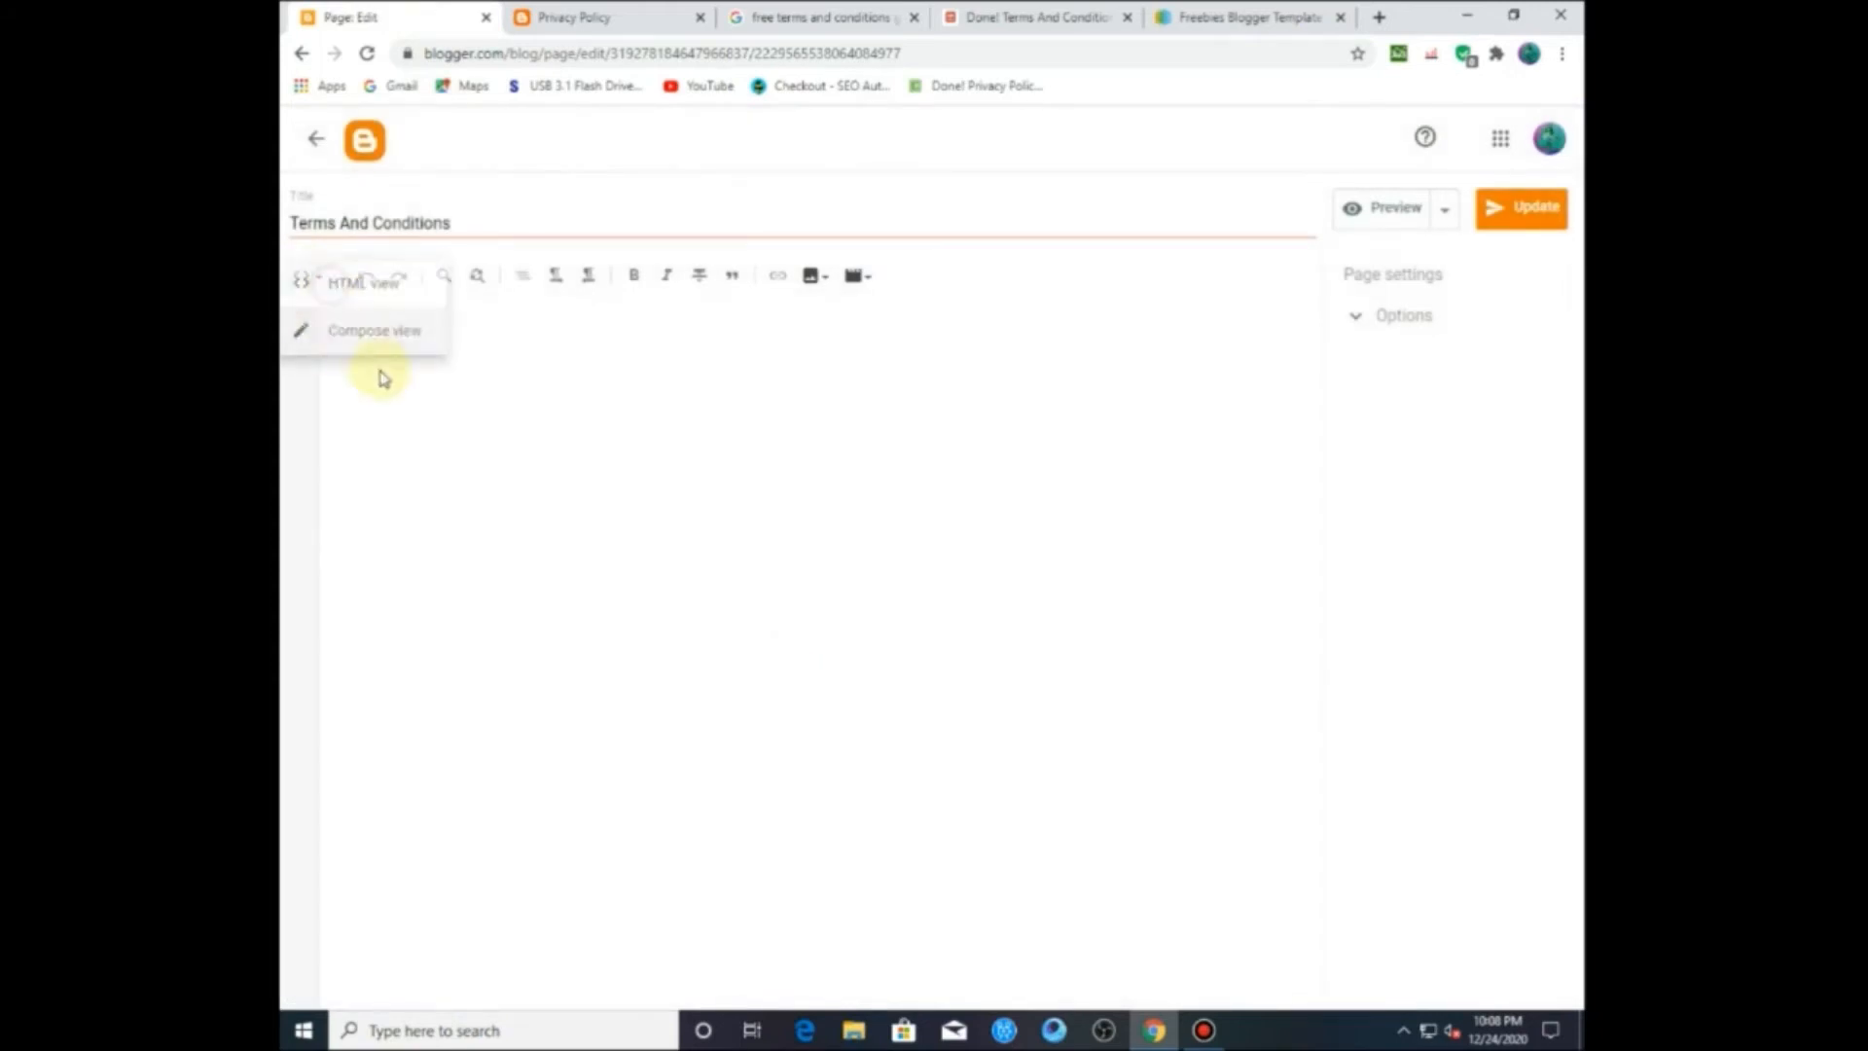
right_click(376, 343)
click(413, 499)
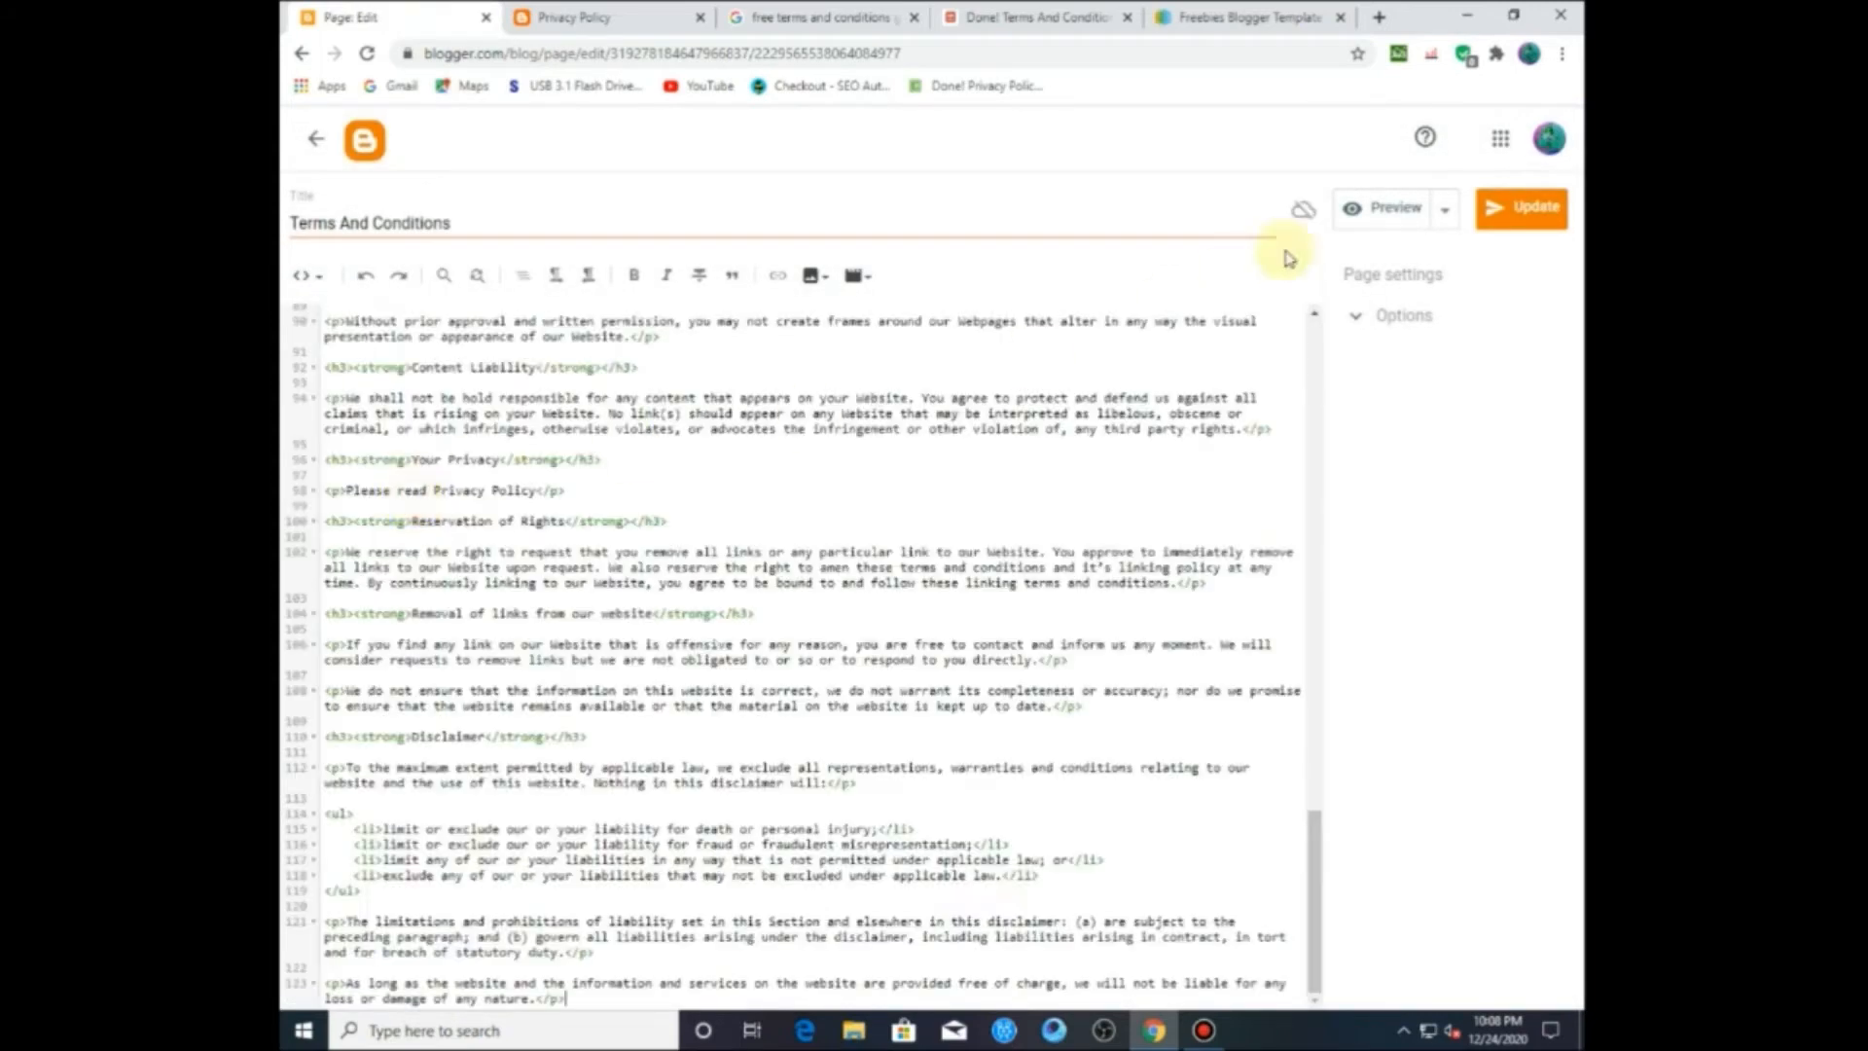
click(1524, 223)
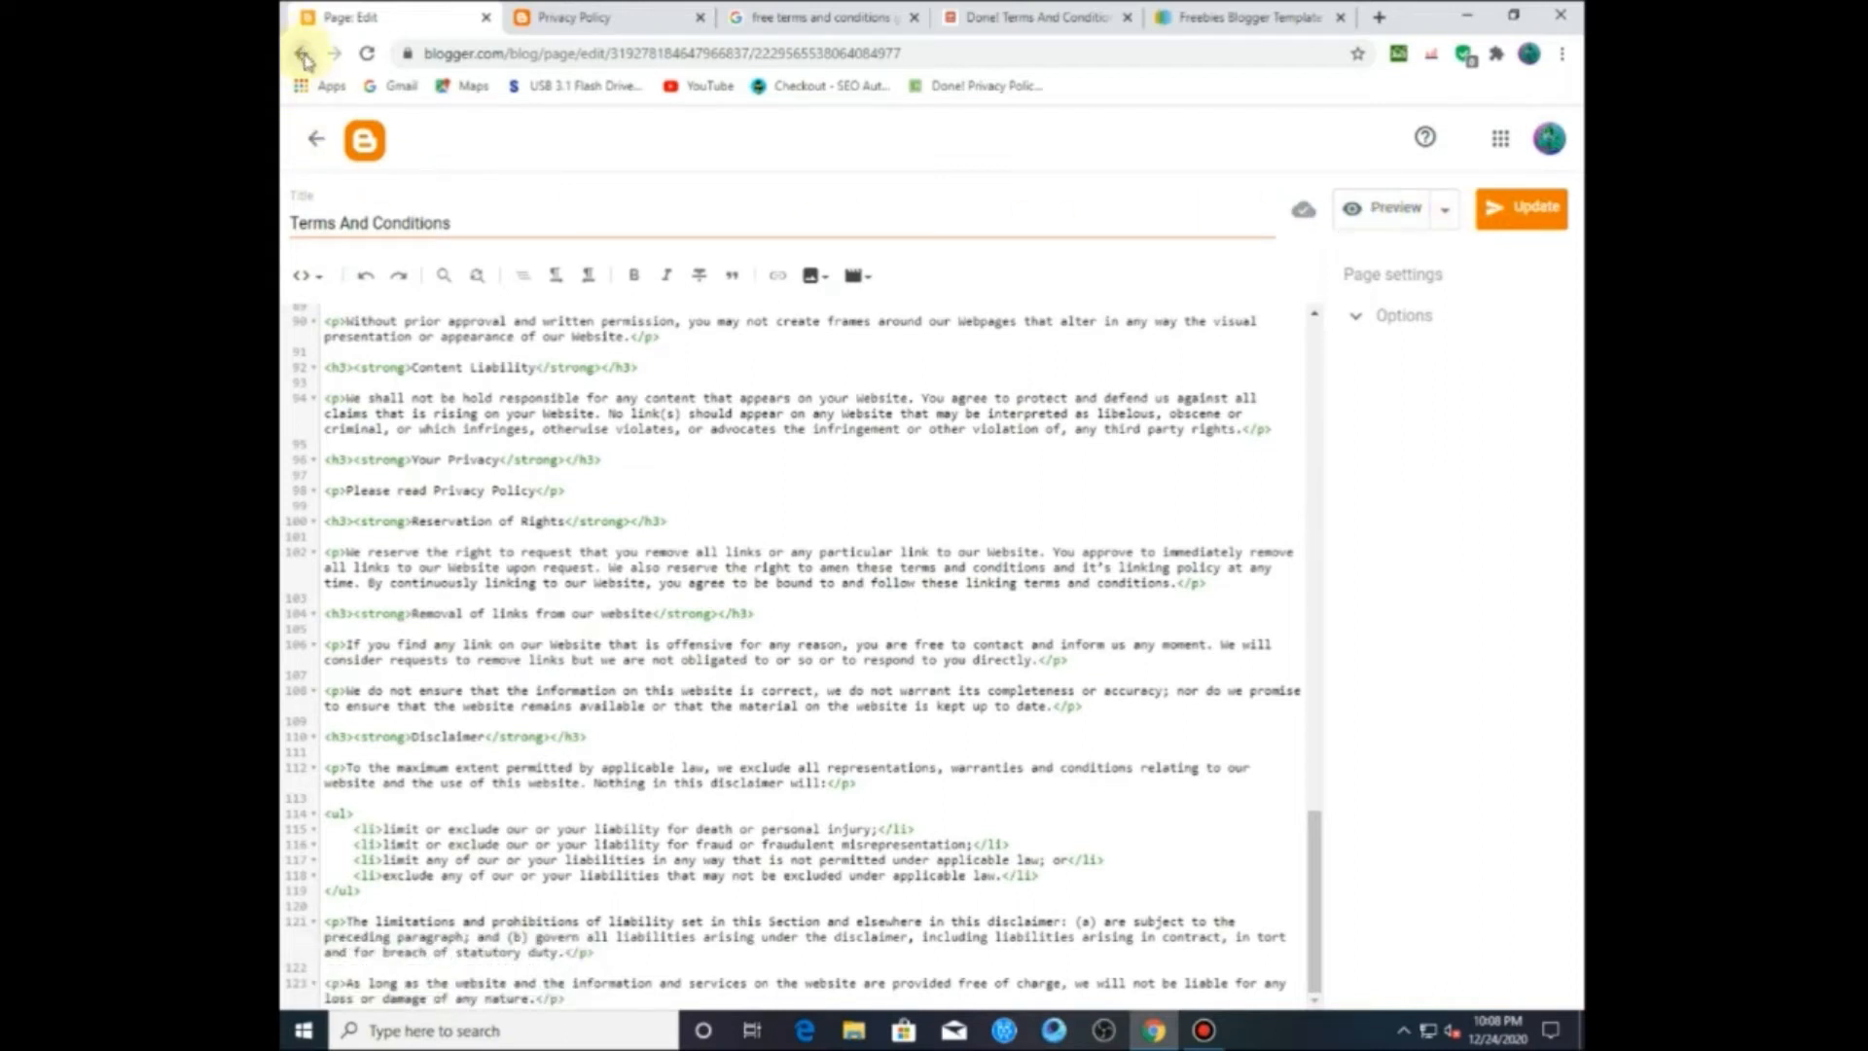
click(313, 135)
click(574, 18)
click(367, 55)
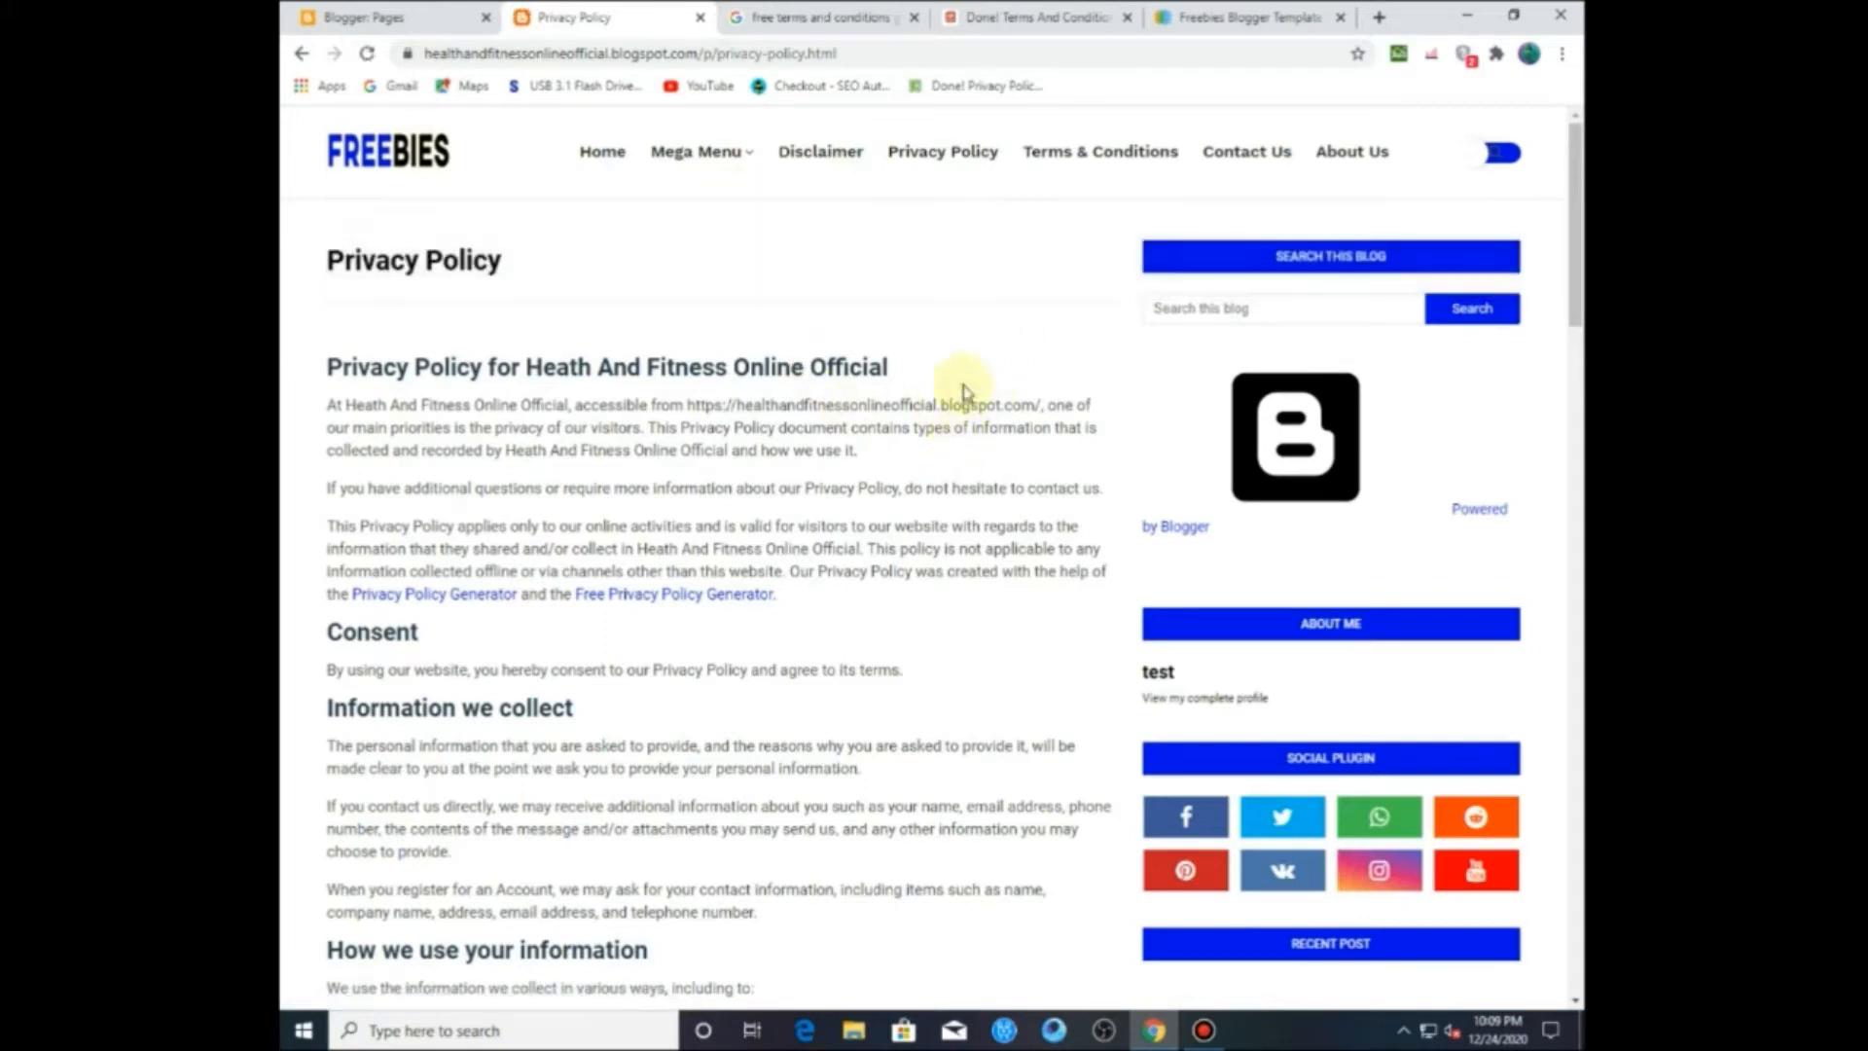
Step: Scroll through the live Terms And Conditions page to check the full generated terms
click(358, 12)
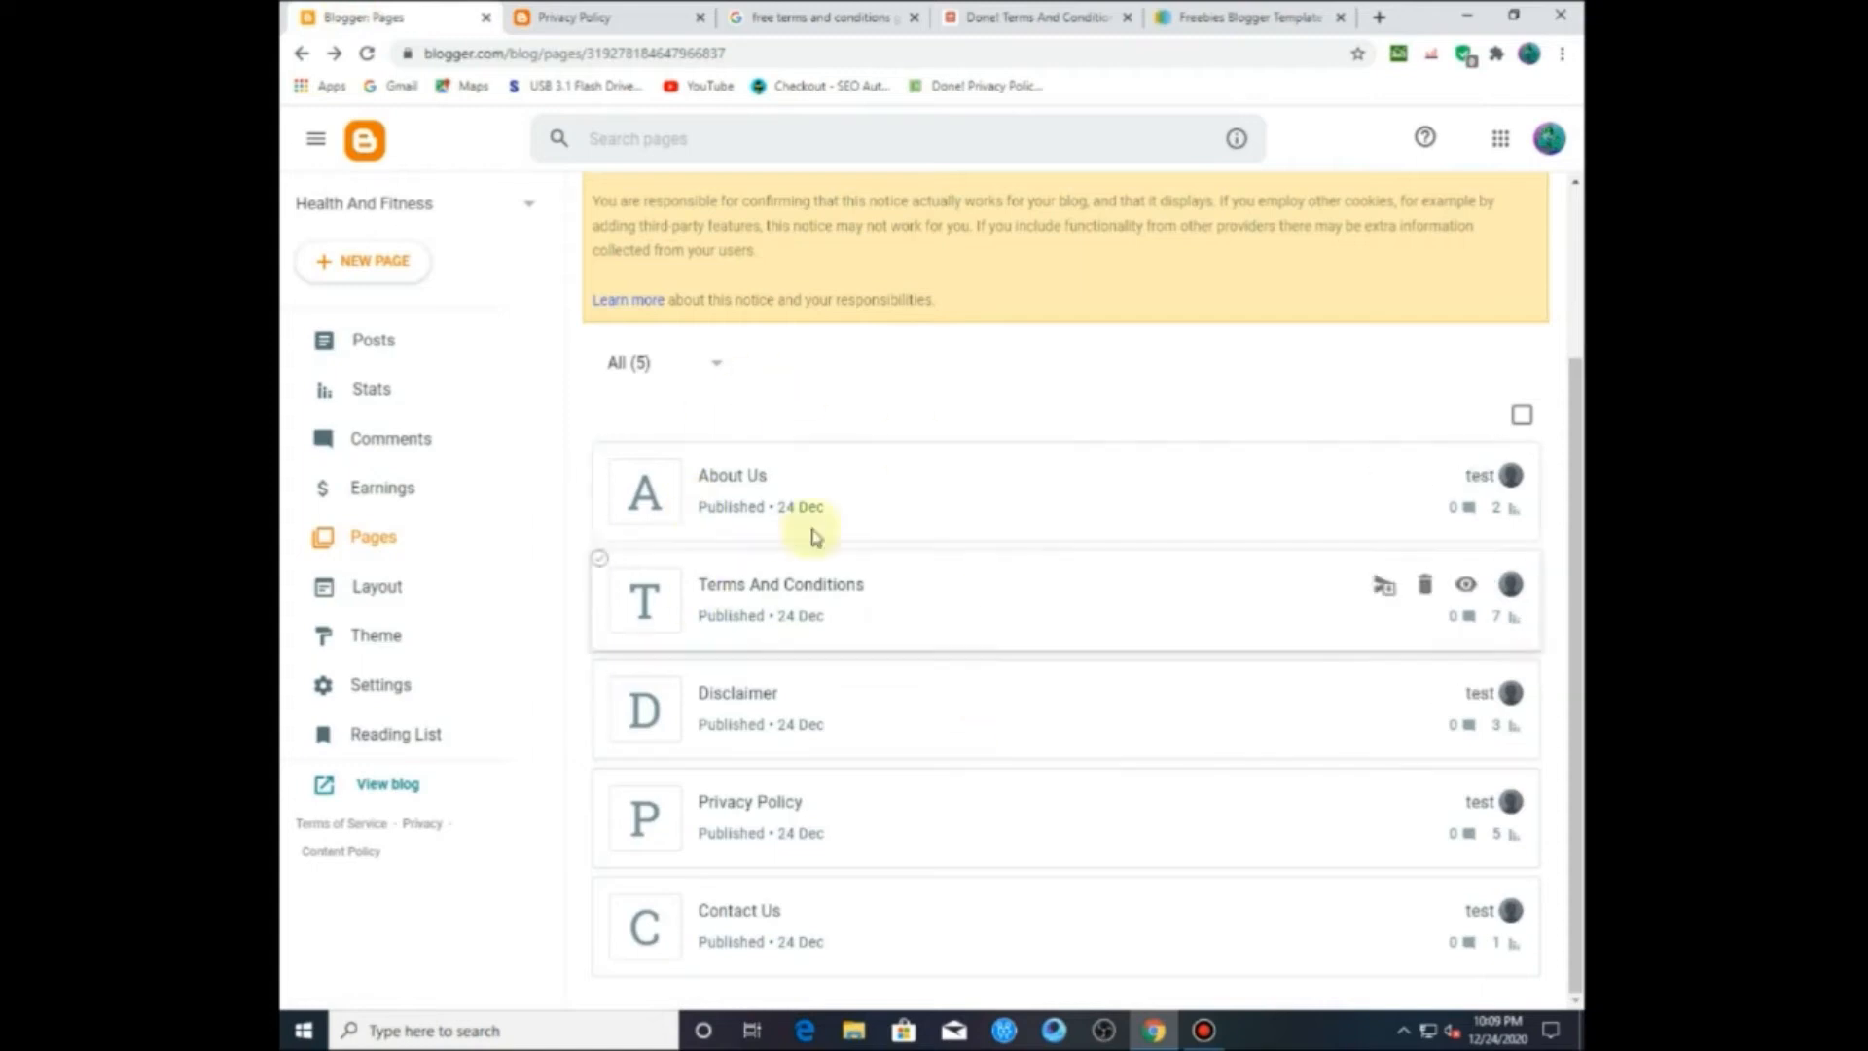
click(564, 11)
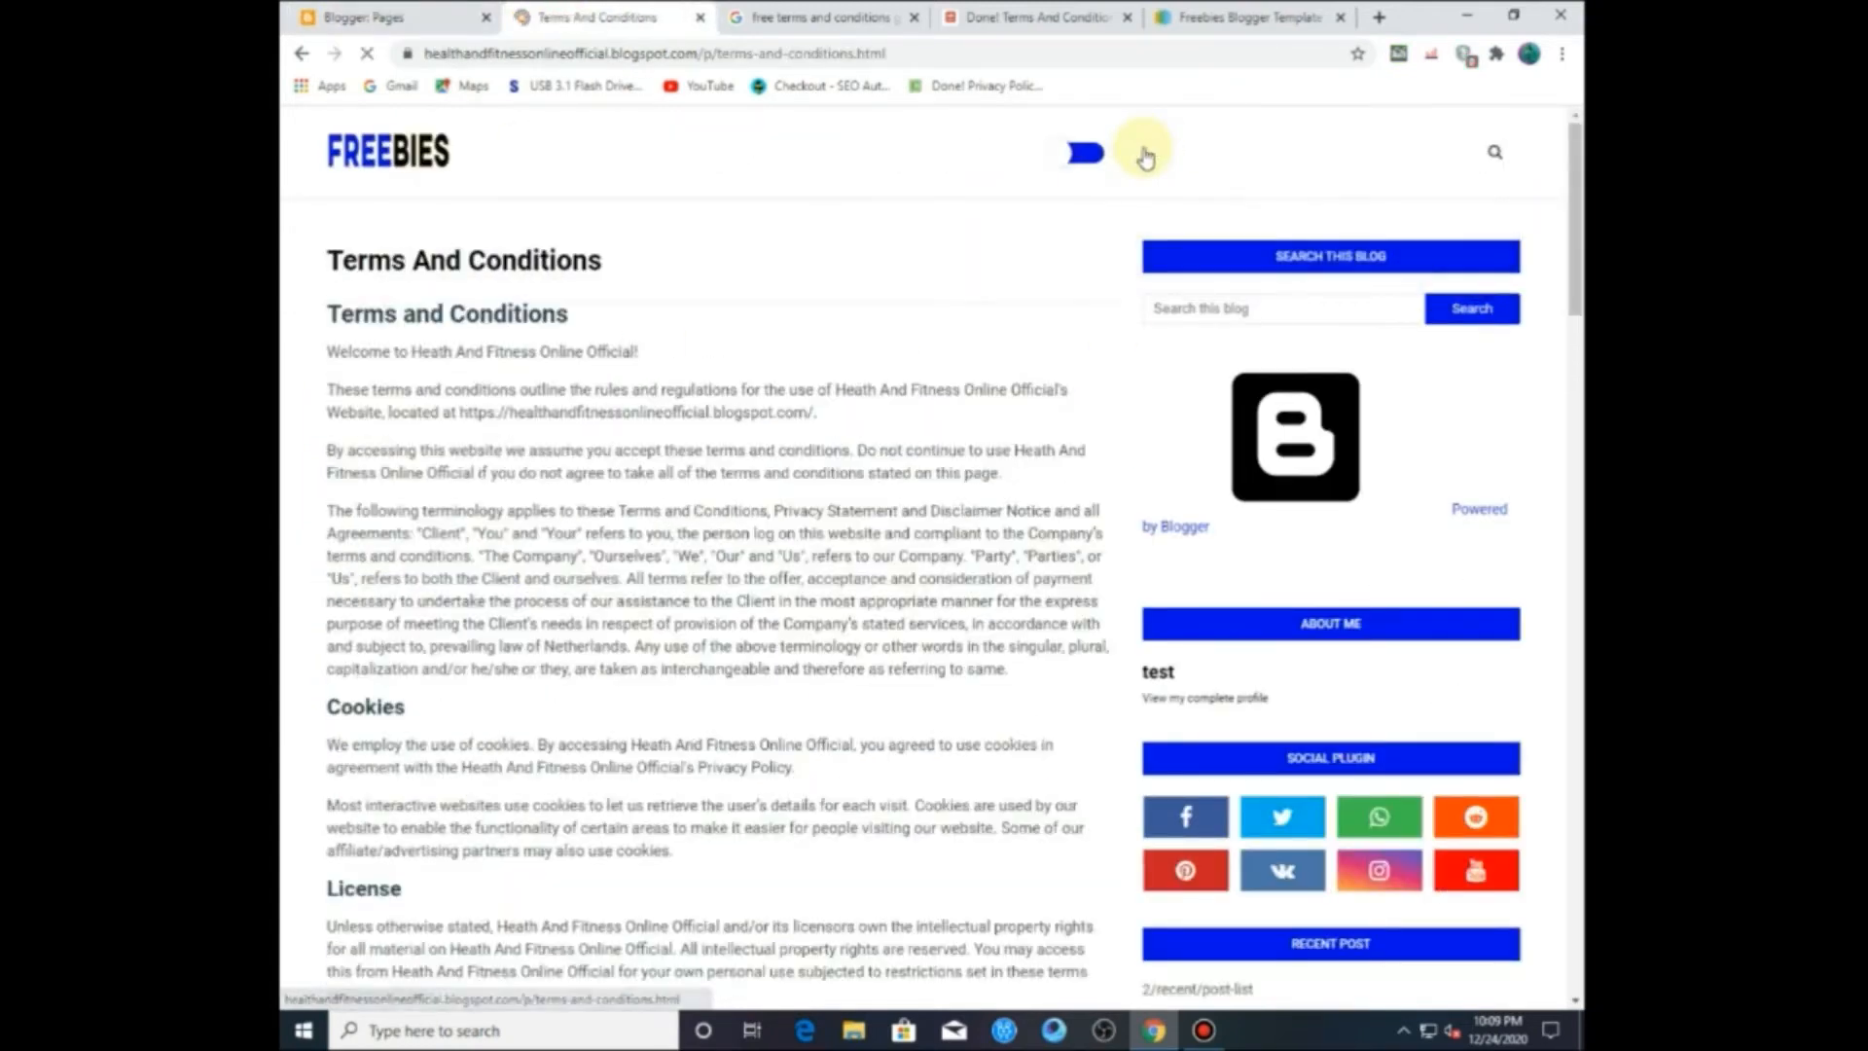
drag(334, 258, 1093, 779)
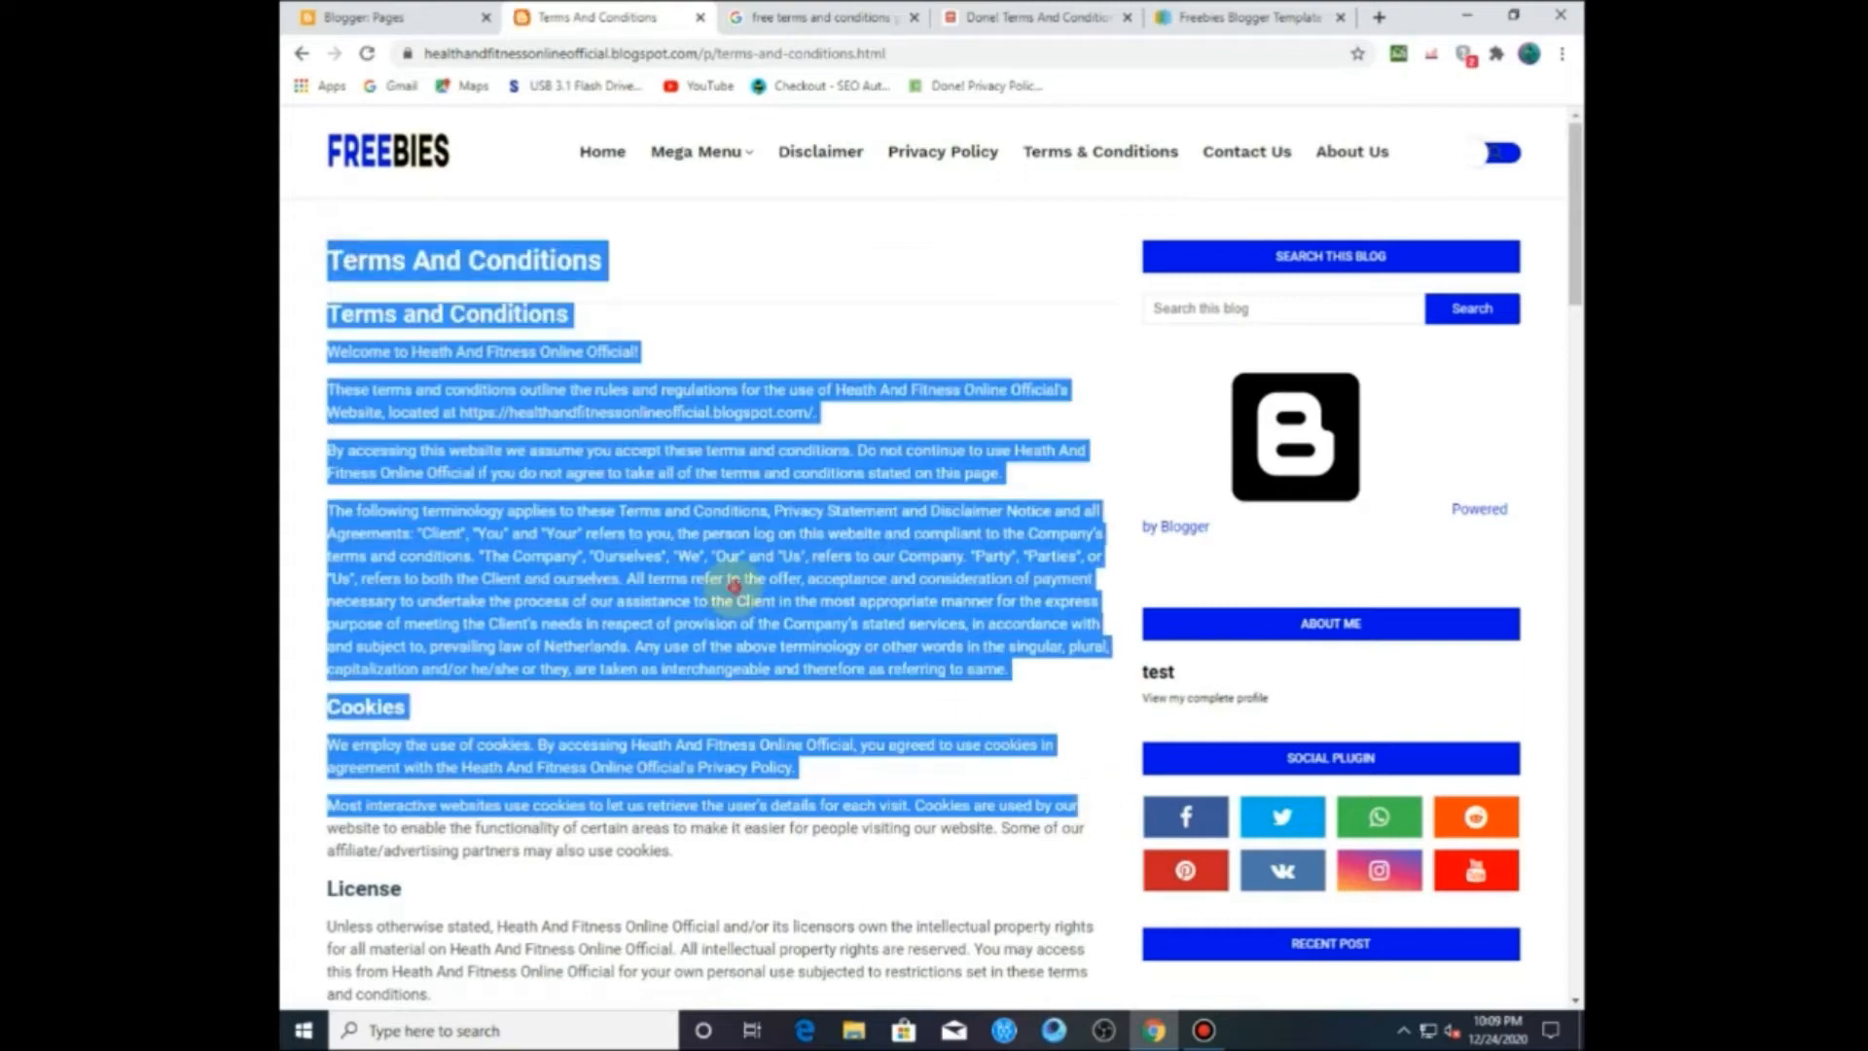
click(729, 574)
scroll(745, 574, down, 4)
scroll(742, 569, down, 5)
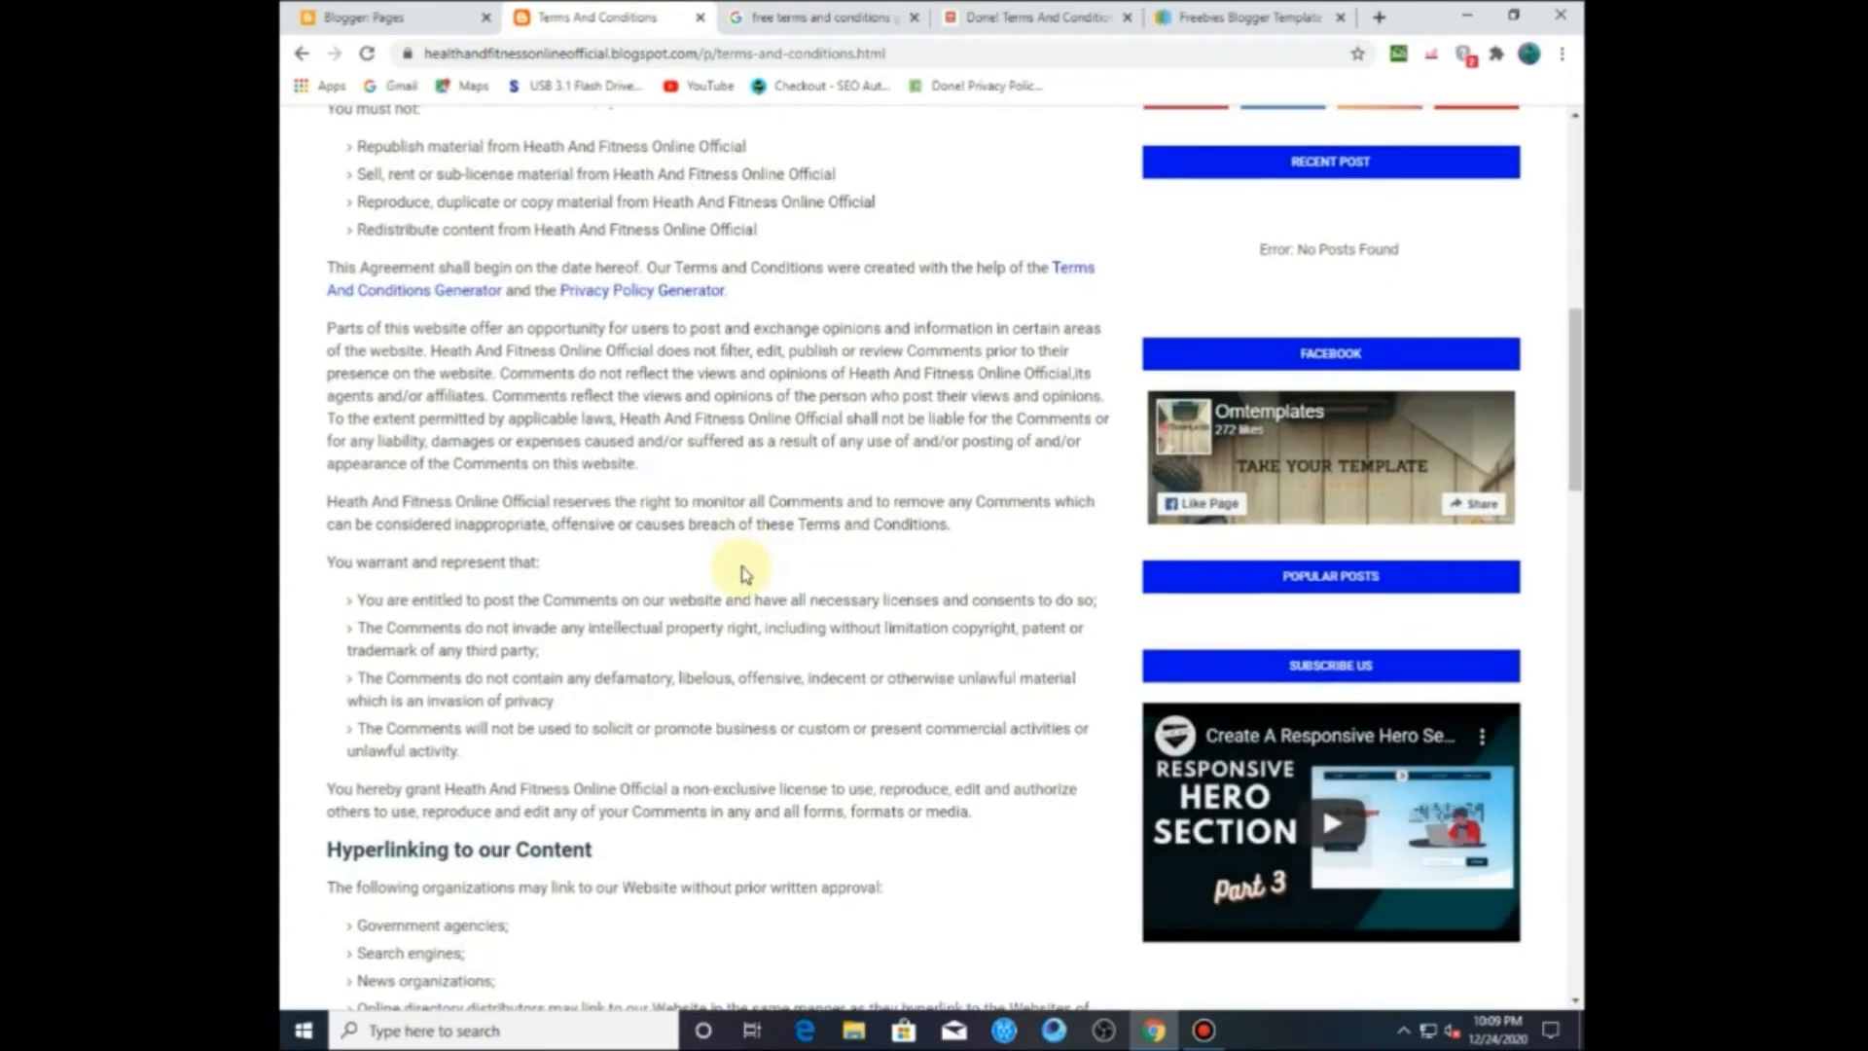
scroll(741, 569, up, 10)
scroll(697, 418, down, 15)
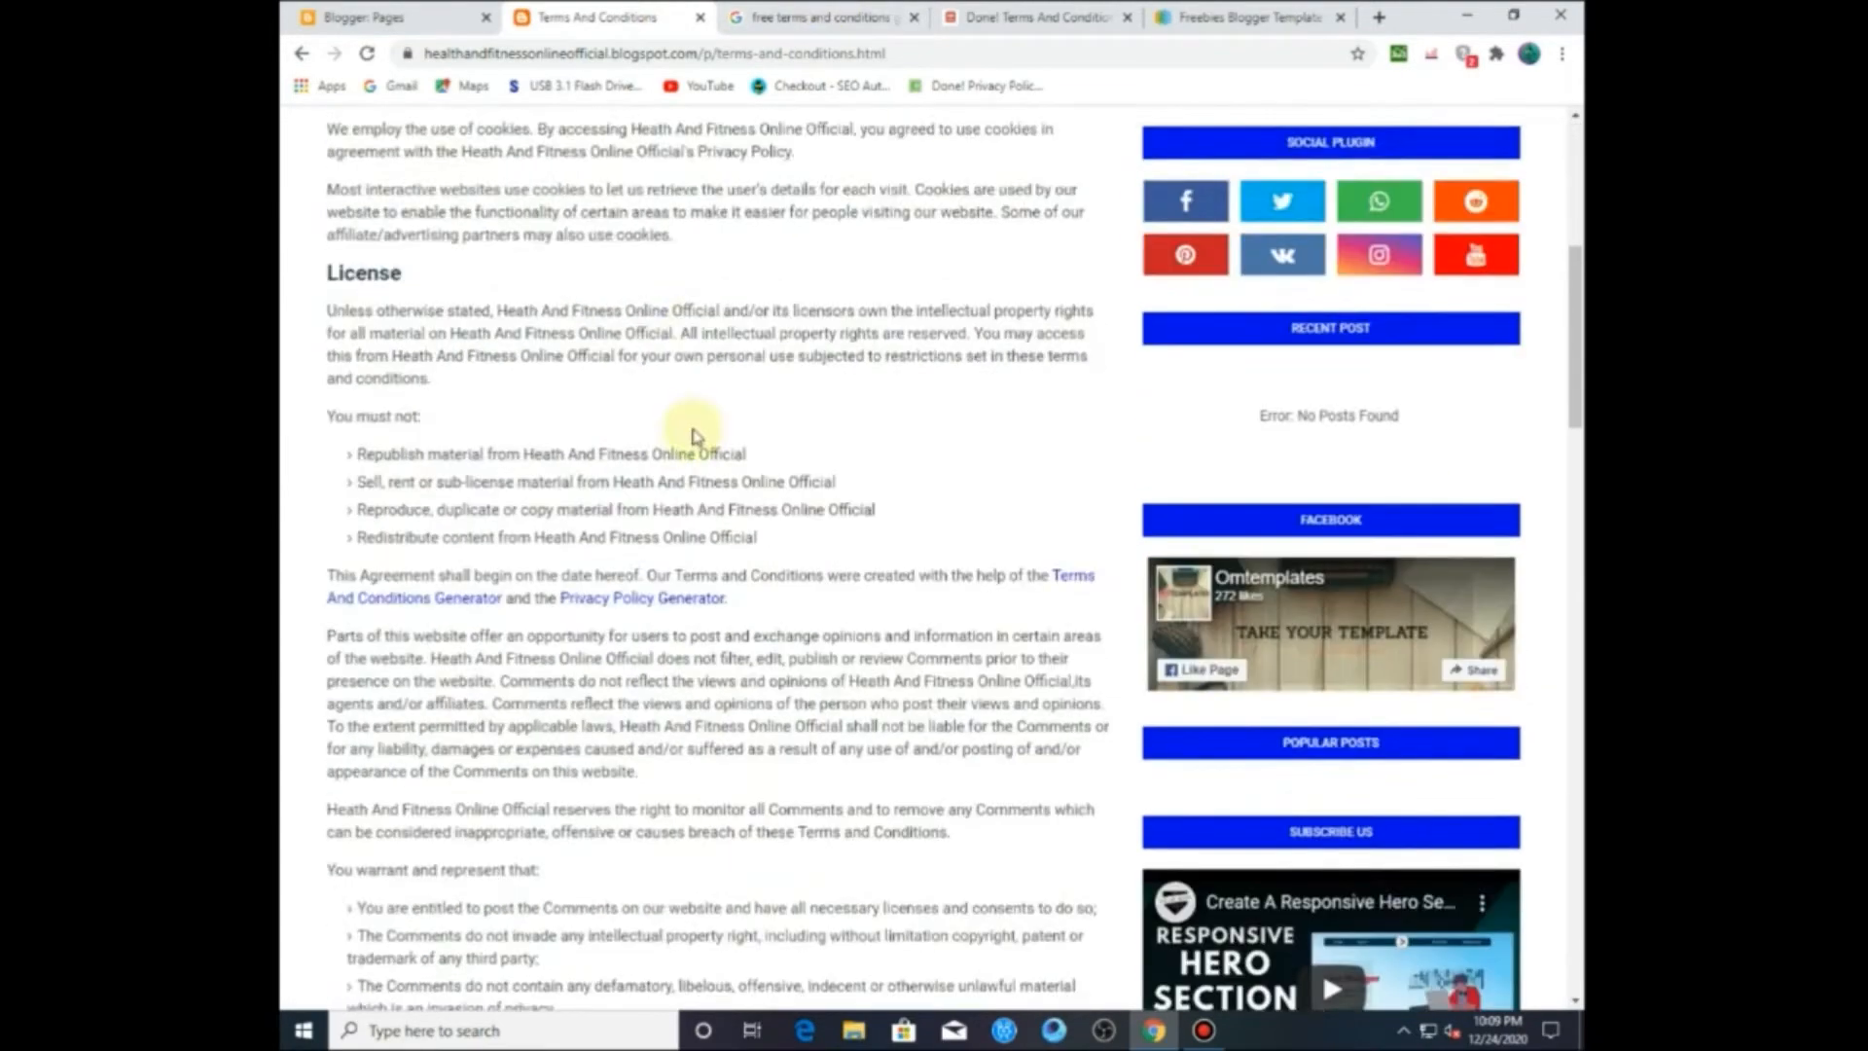
scroll(697, 432, down, 3)
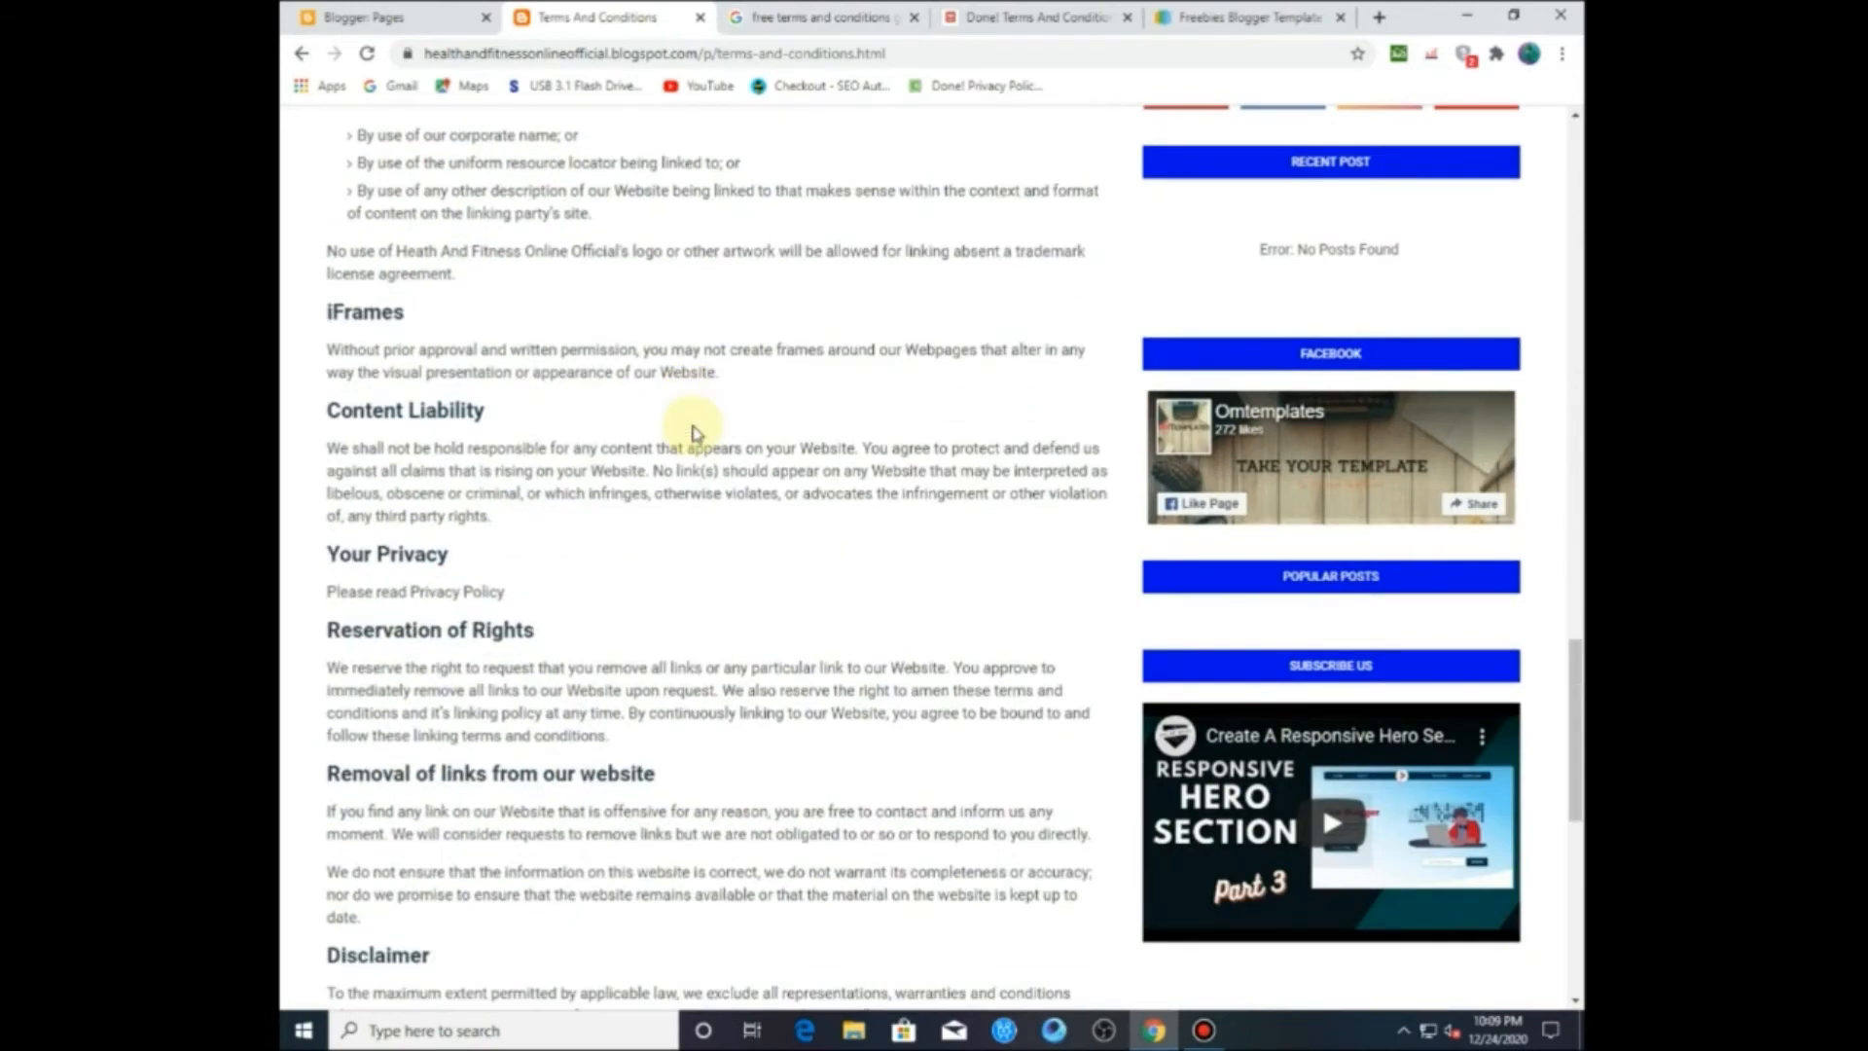
scroll(693, 428, up, 20)
click(423, 10)
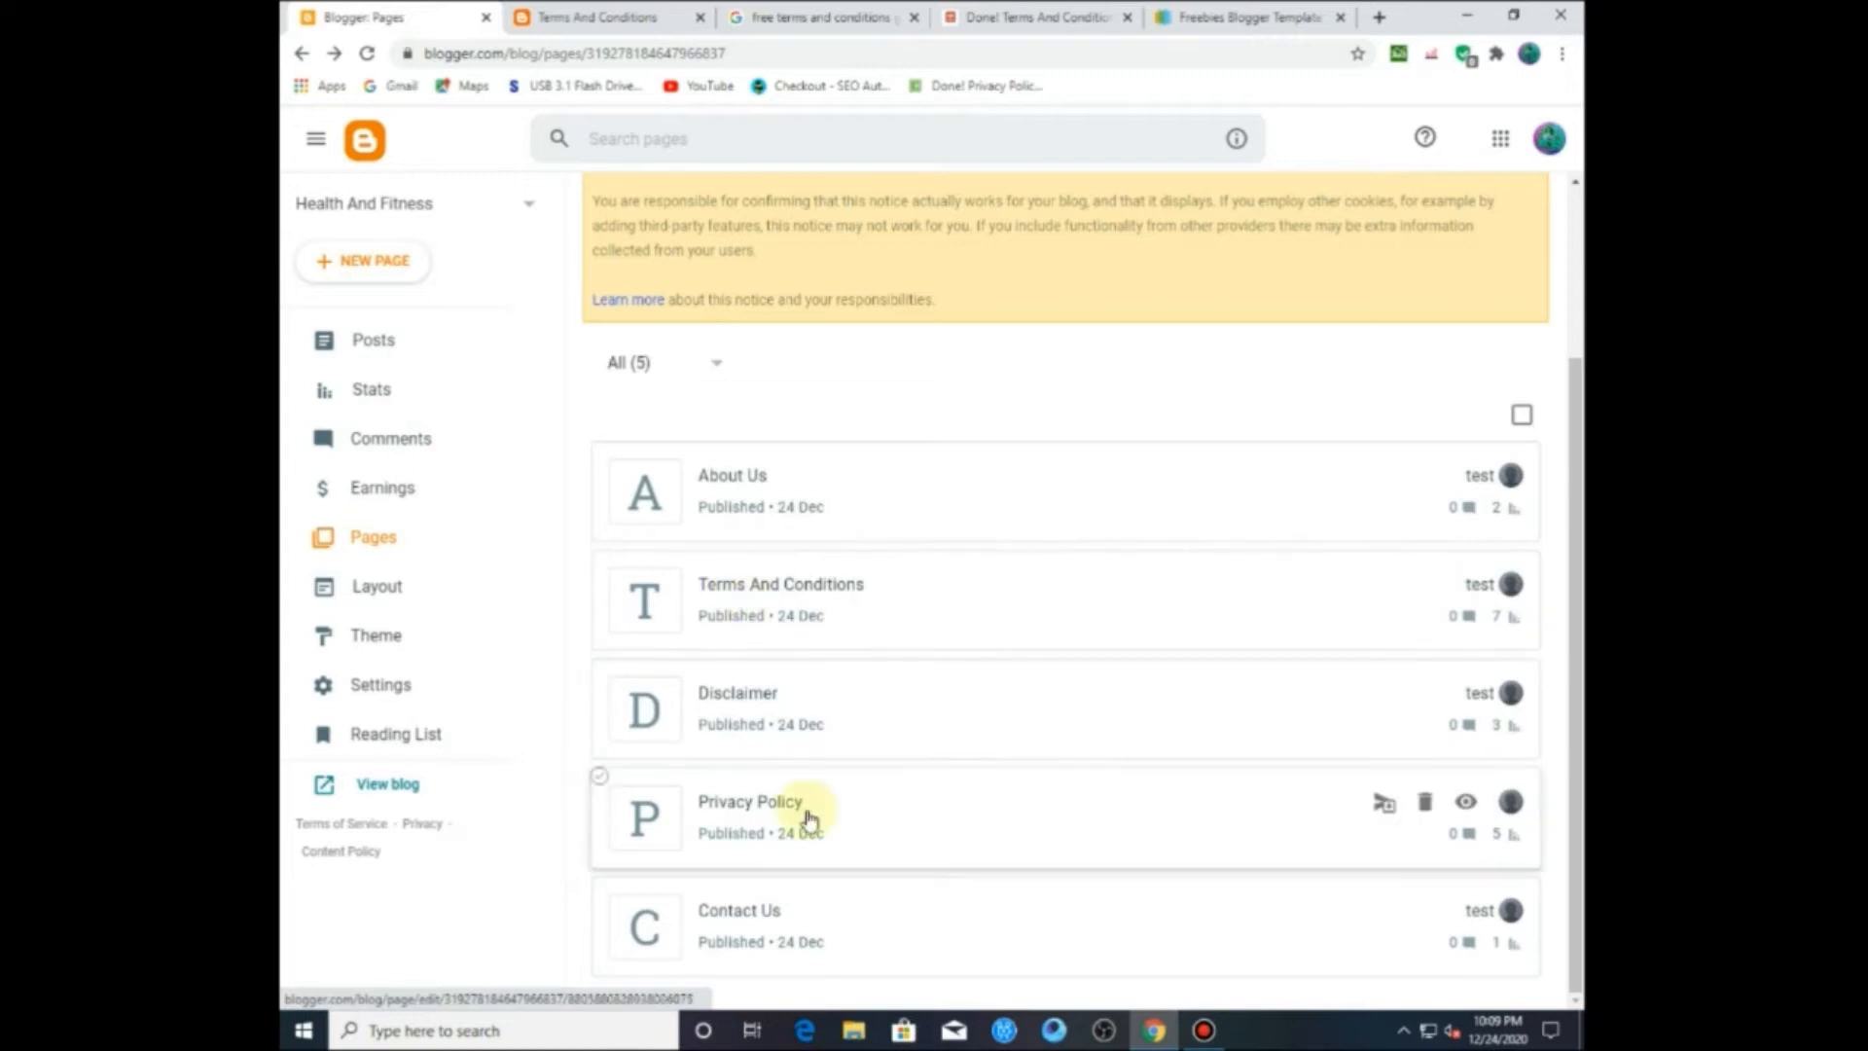
Step: Search Google for 'free disclaimer generator' and open the Disclaimer Generator site in a new tab
click(773, 15)
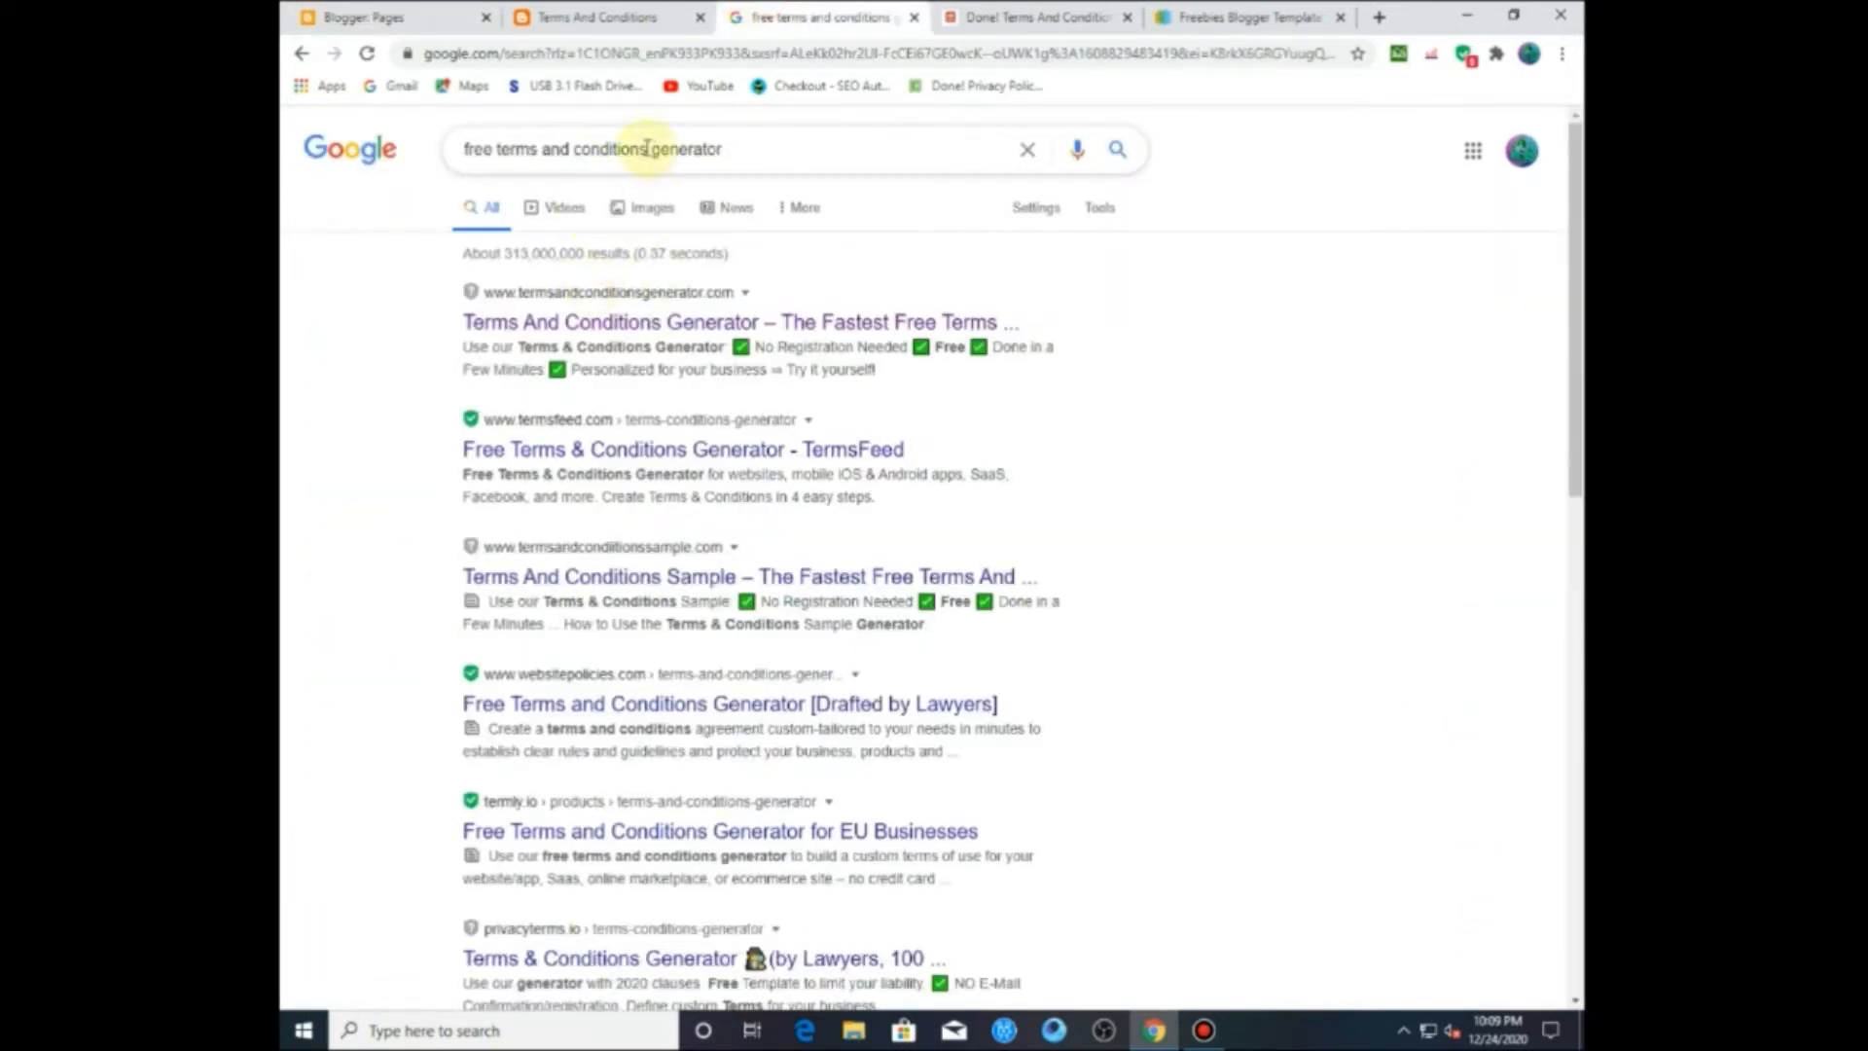
drag(647, 148, 283, 136)
click(494, 149)
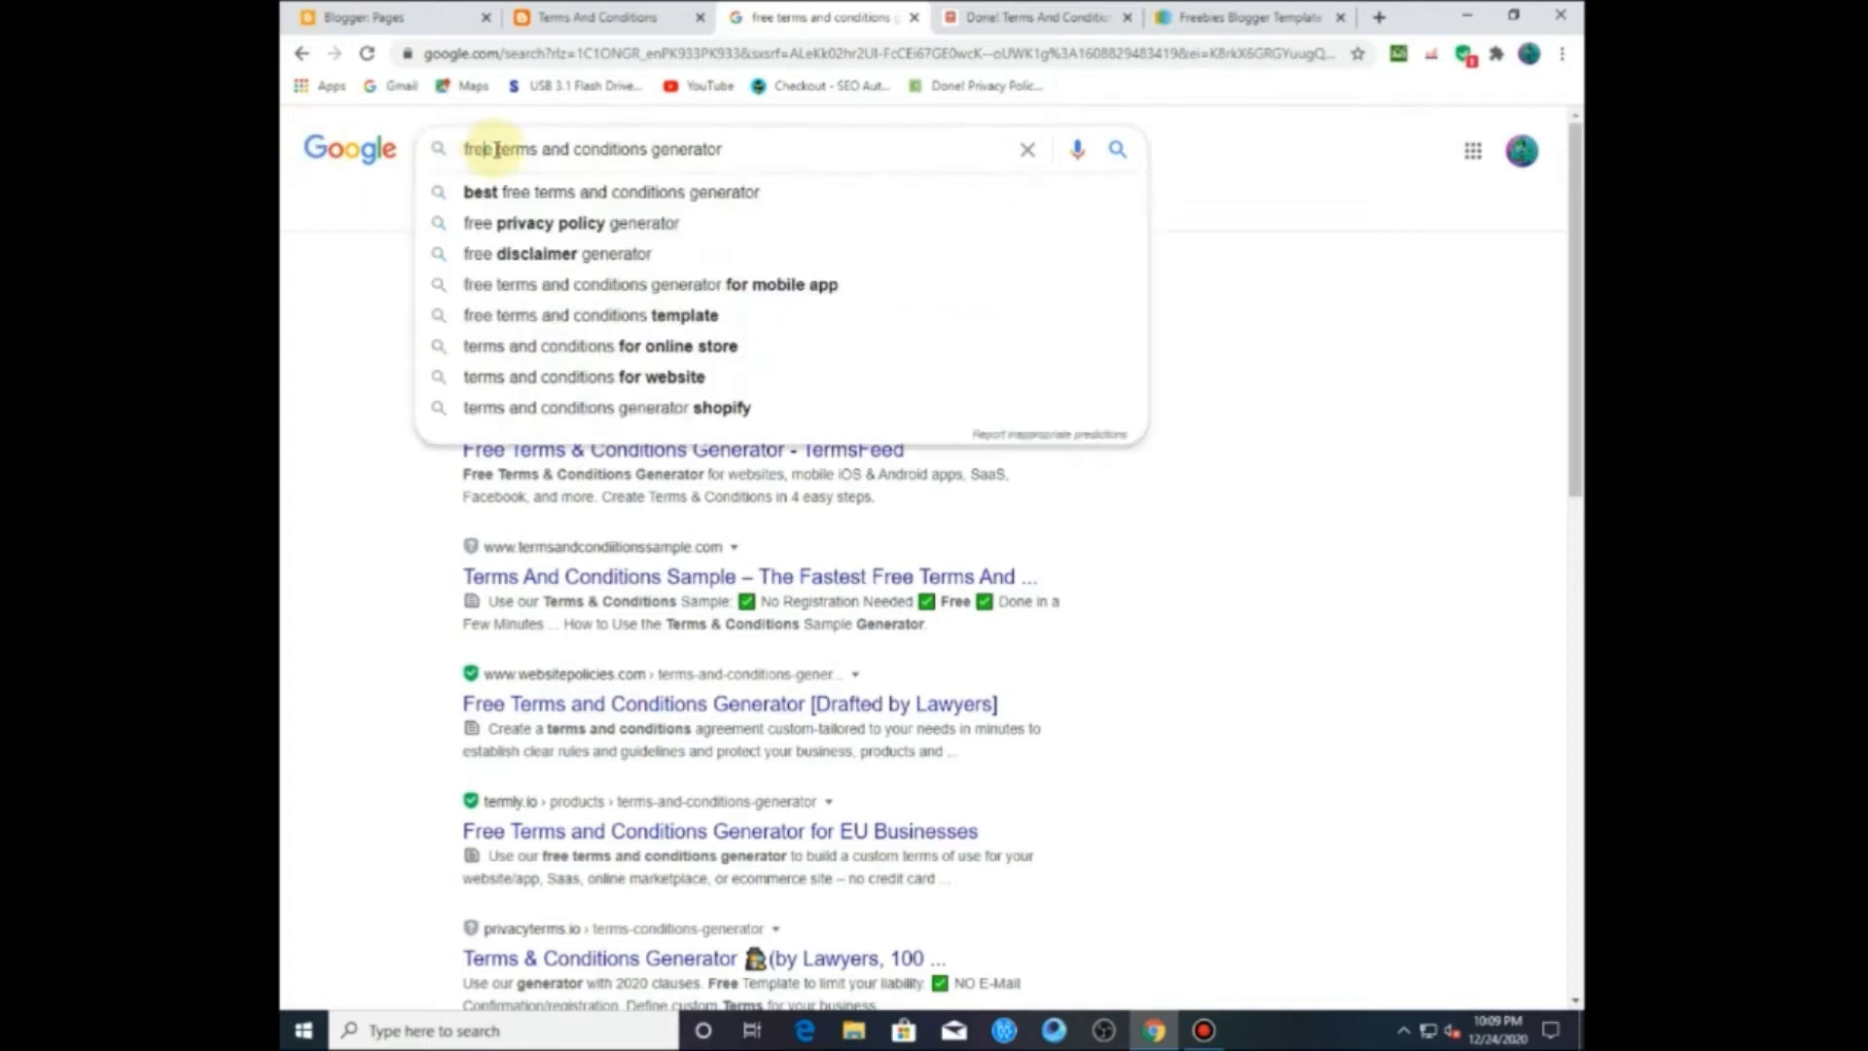
click(540, 254)
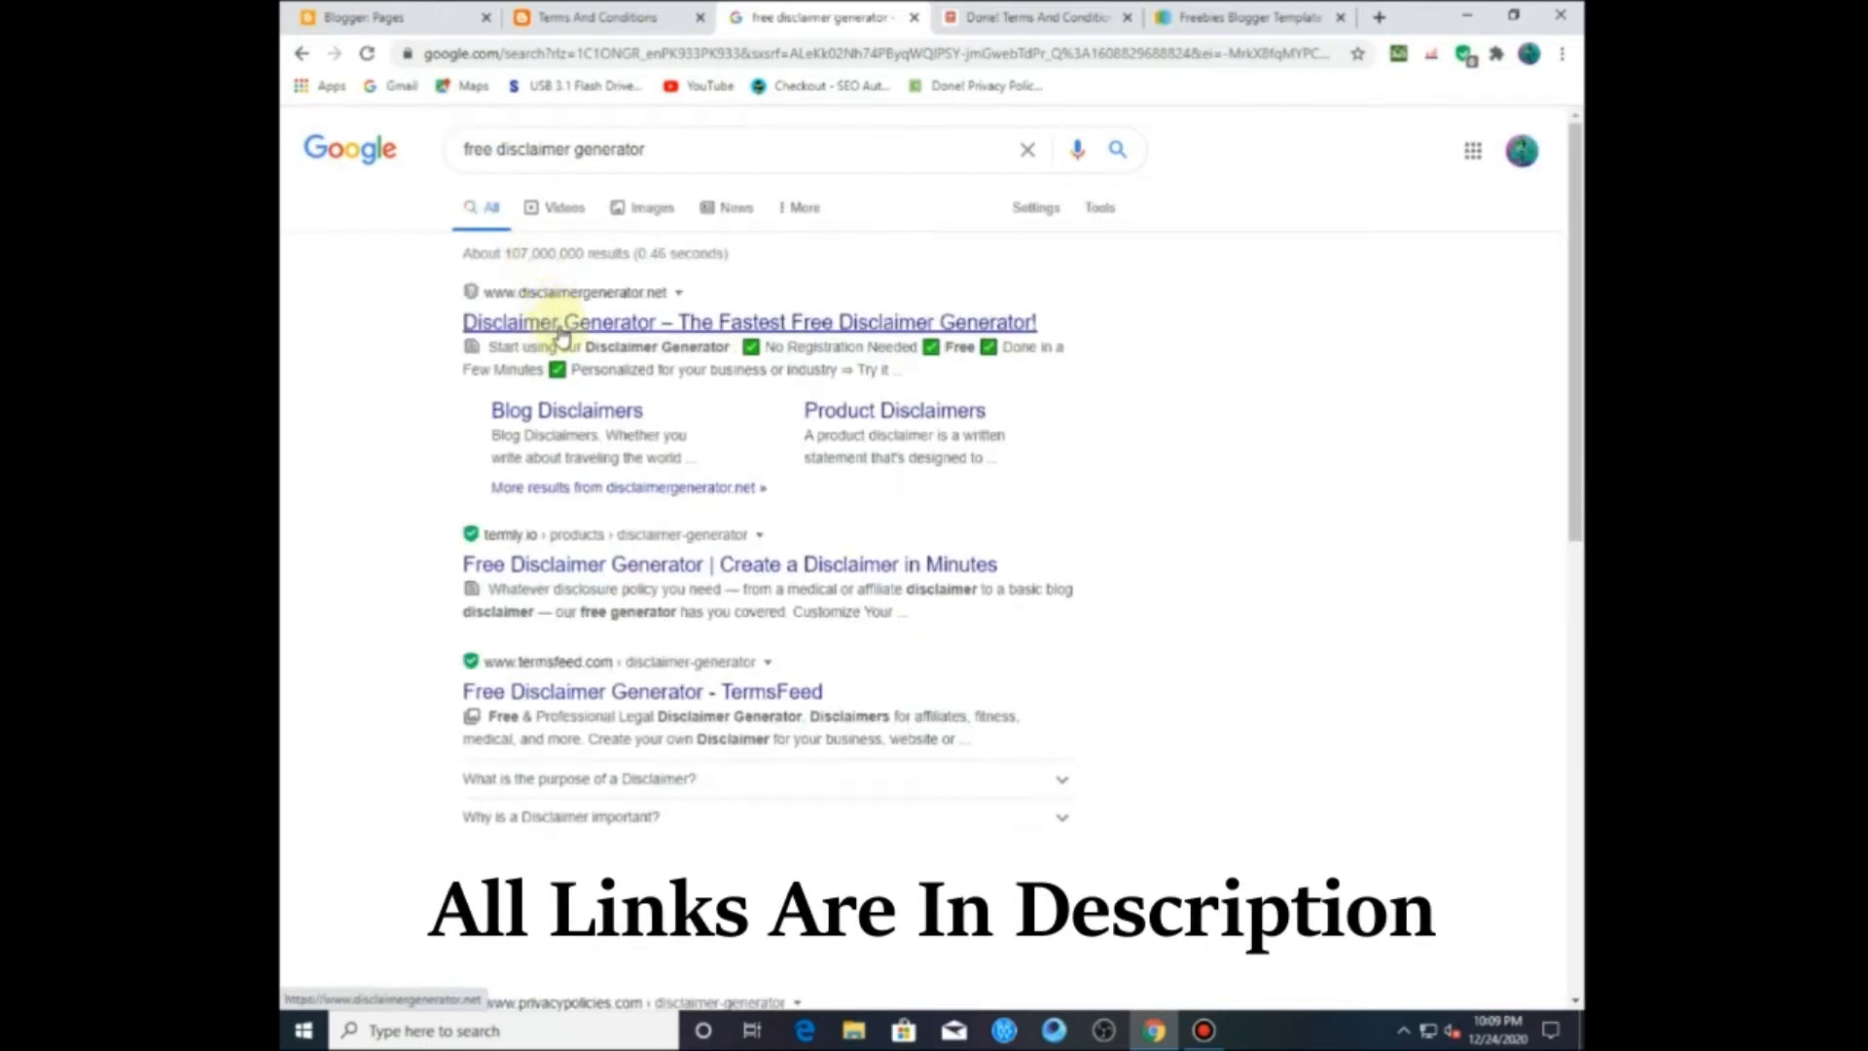
click(560, 324)
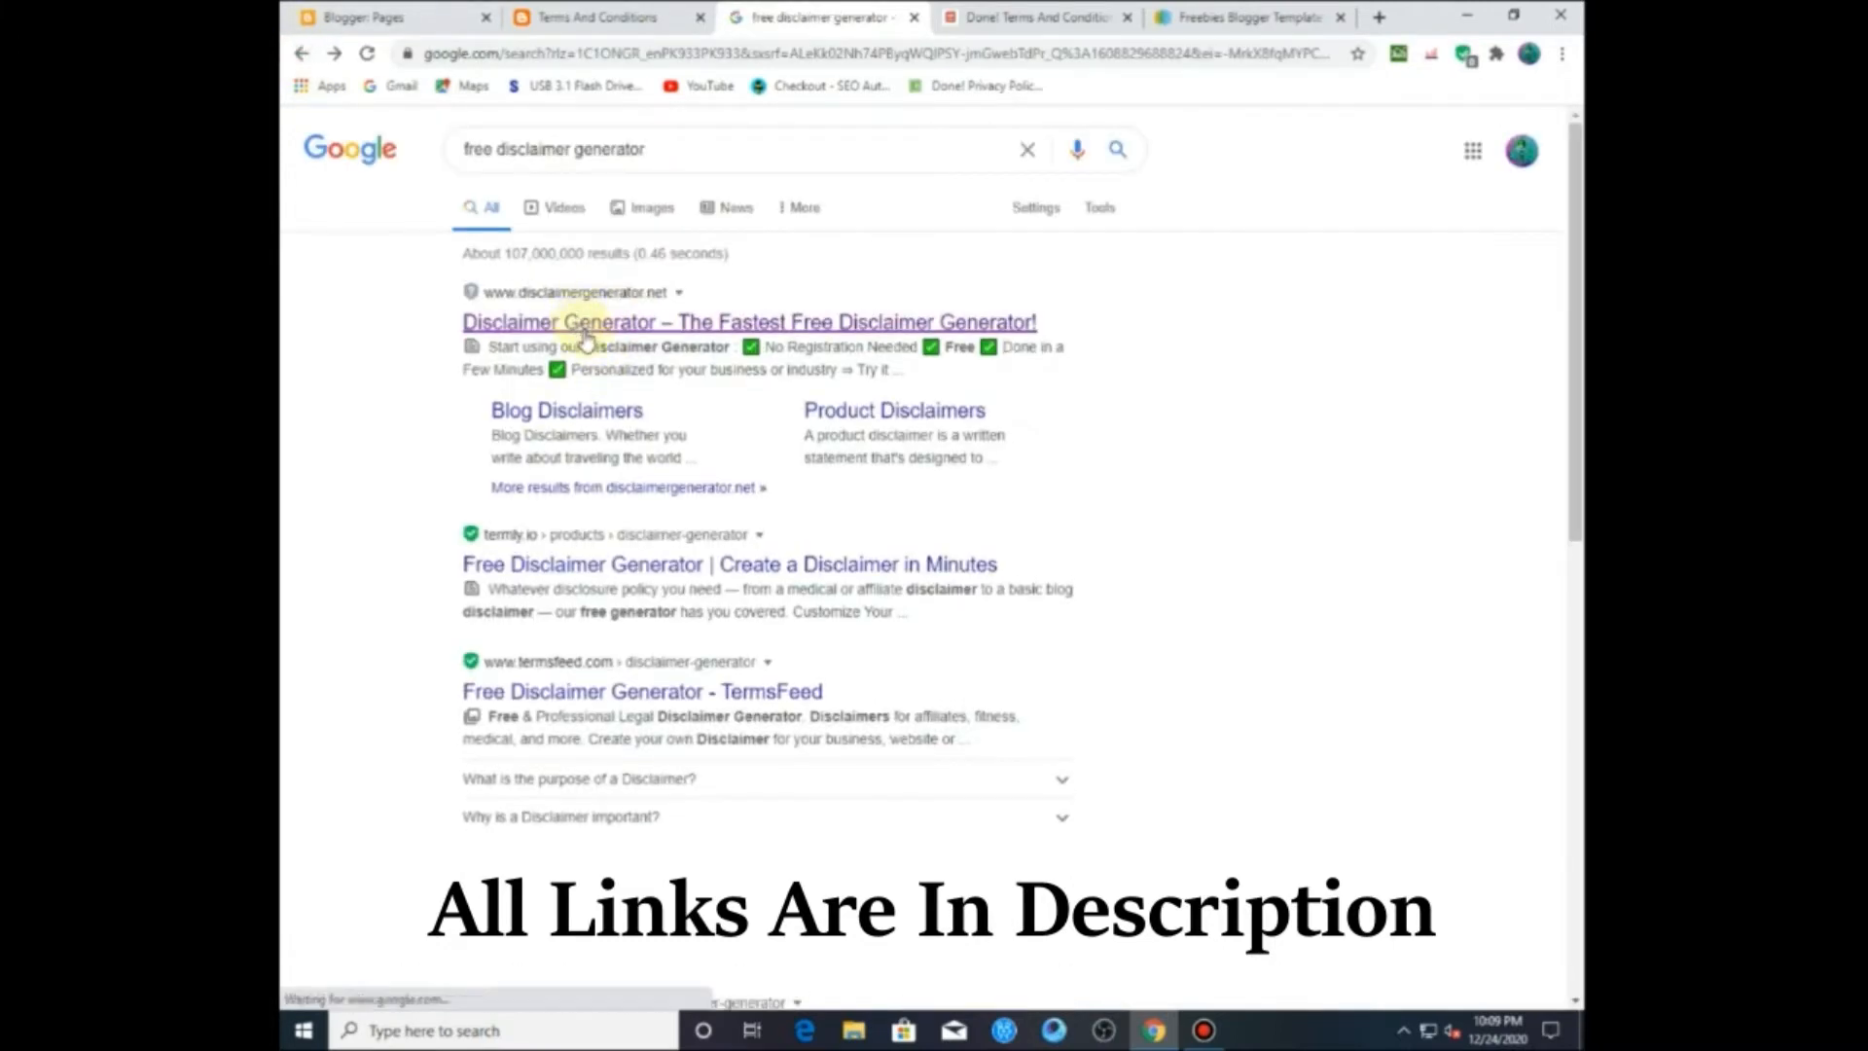
right_click(559, 324)
click(619, 351)
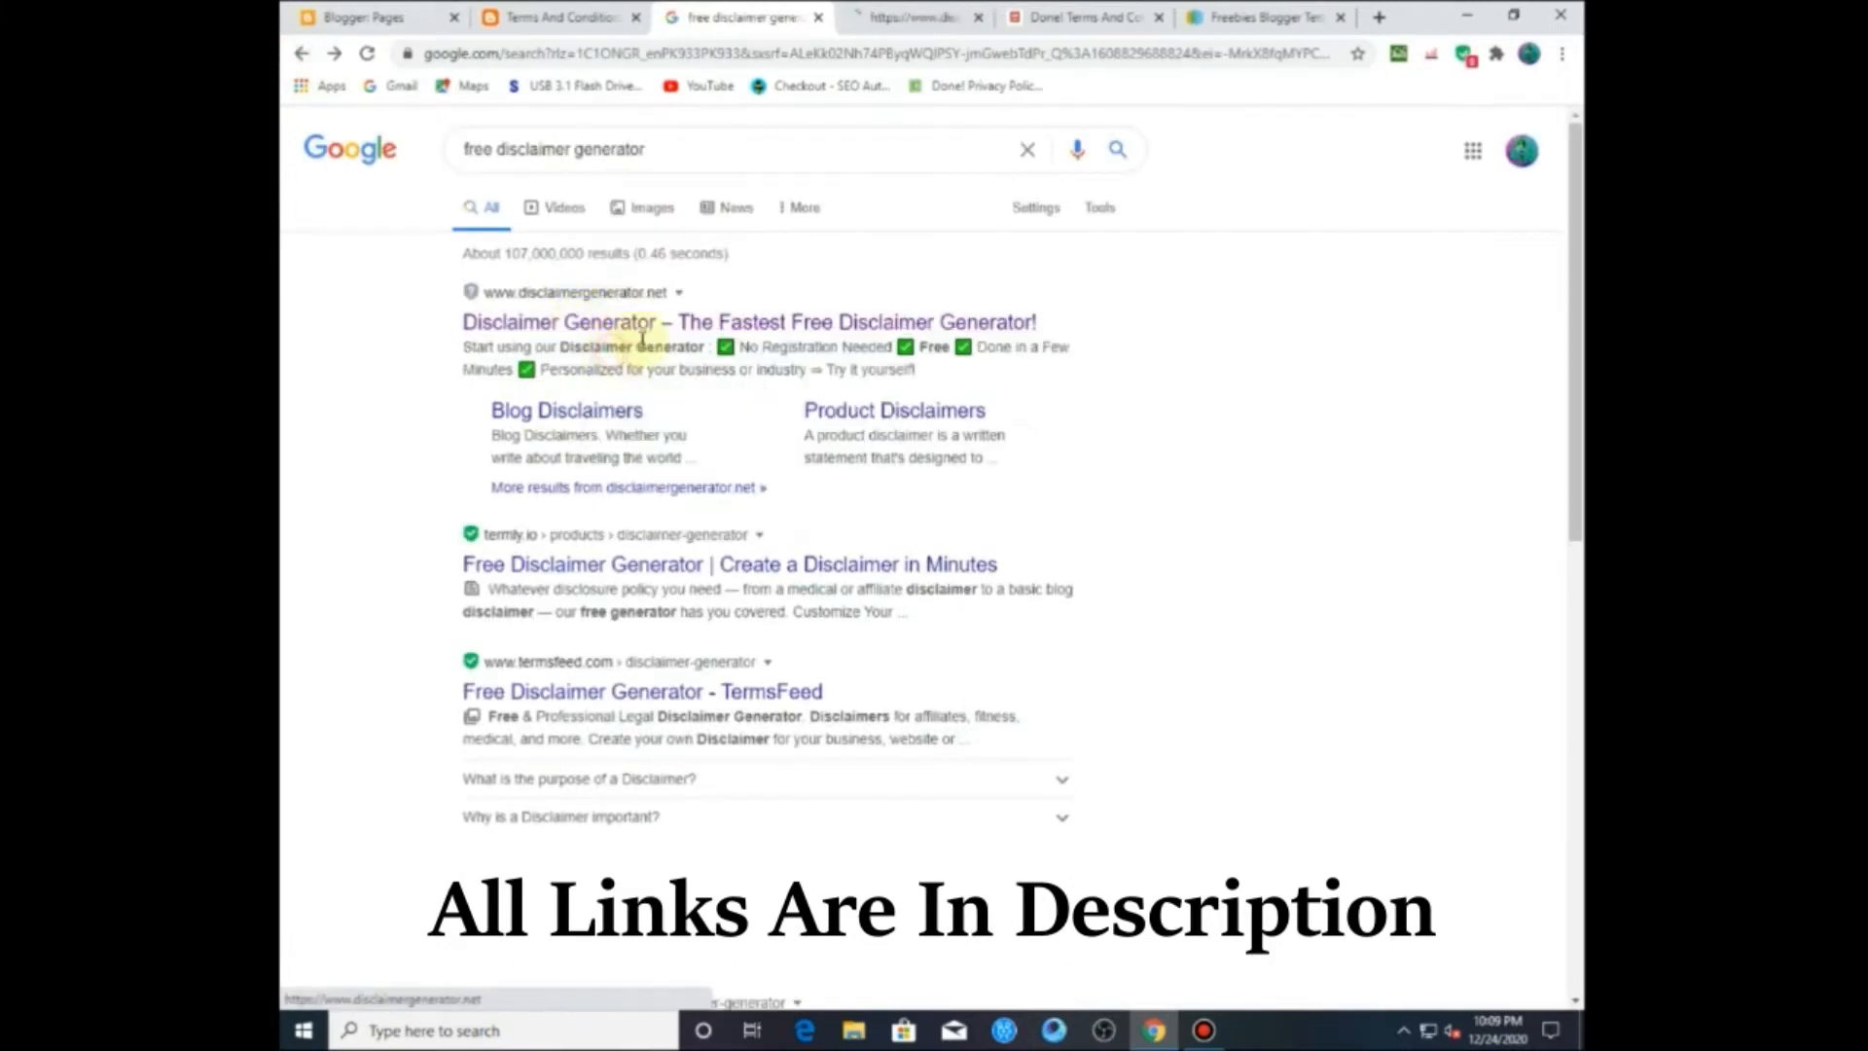
click(934, 17)
Step: Bookmark the Terms And Conditions Generator and Disclaimer Generator sites, closing the old terms tabs
click(1162, 18)
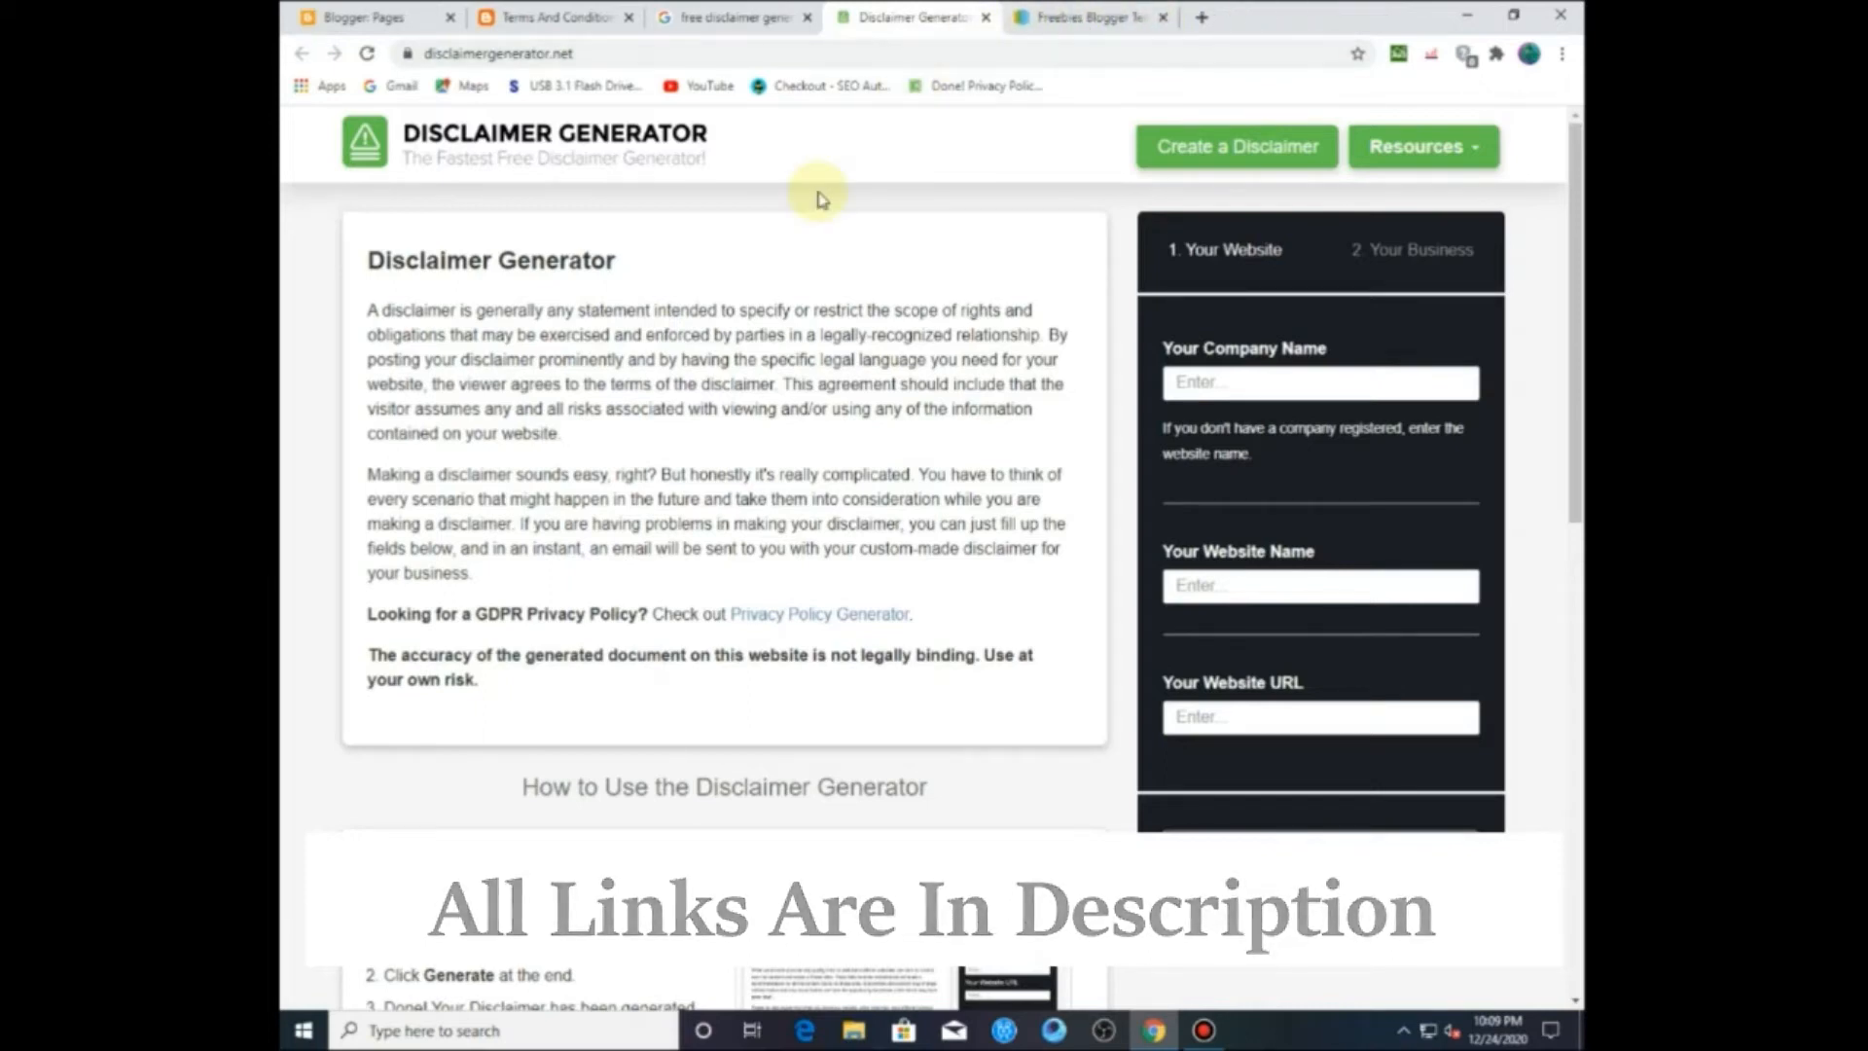
click(774, 19)
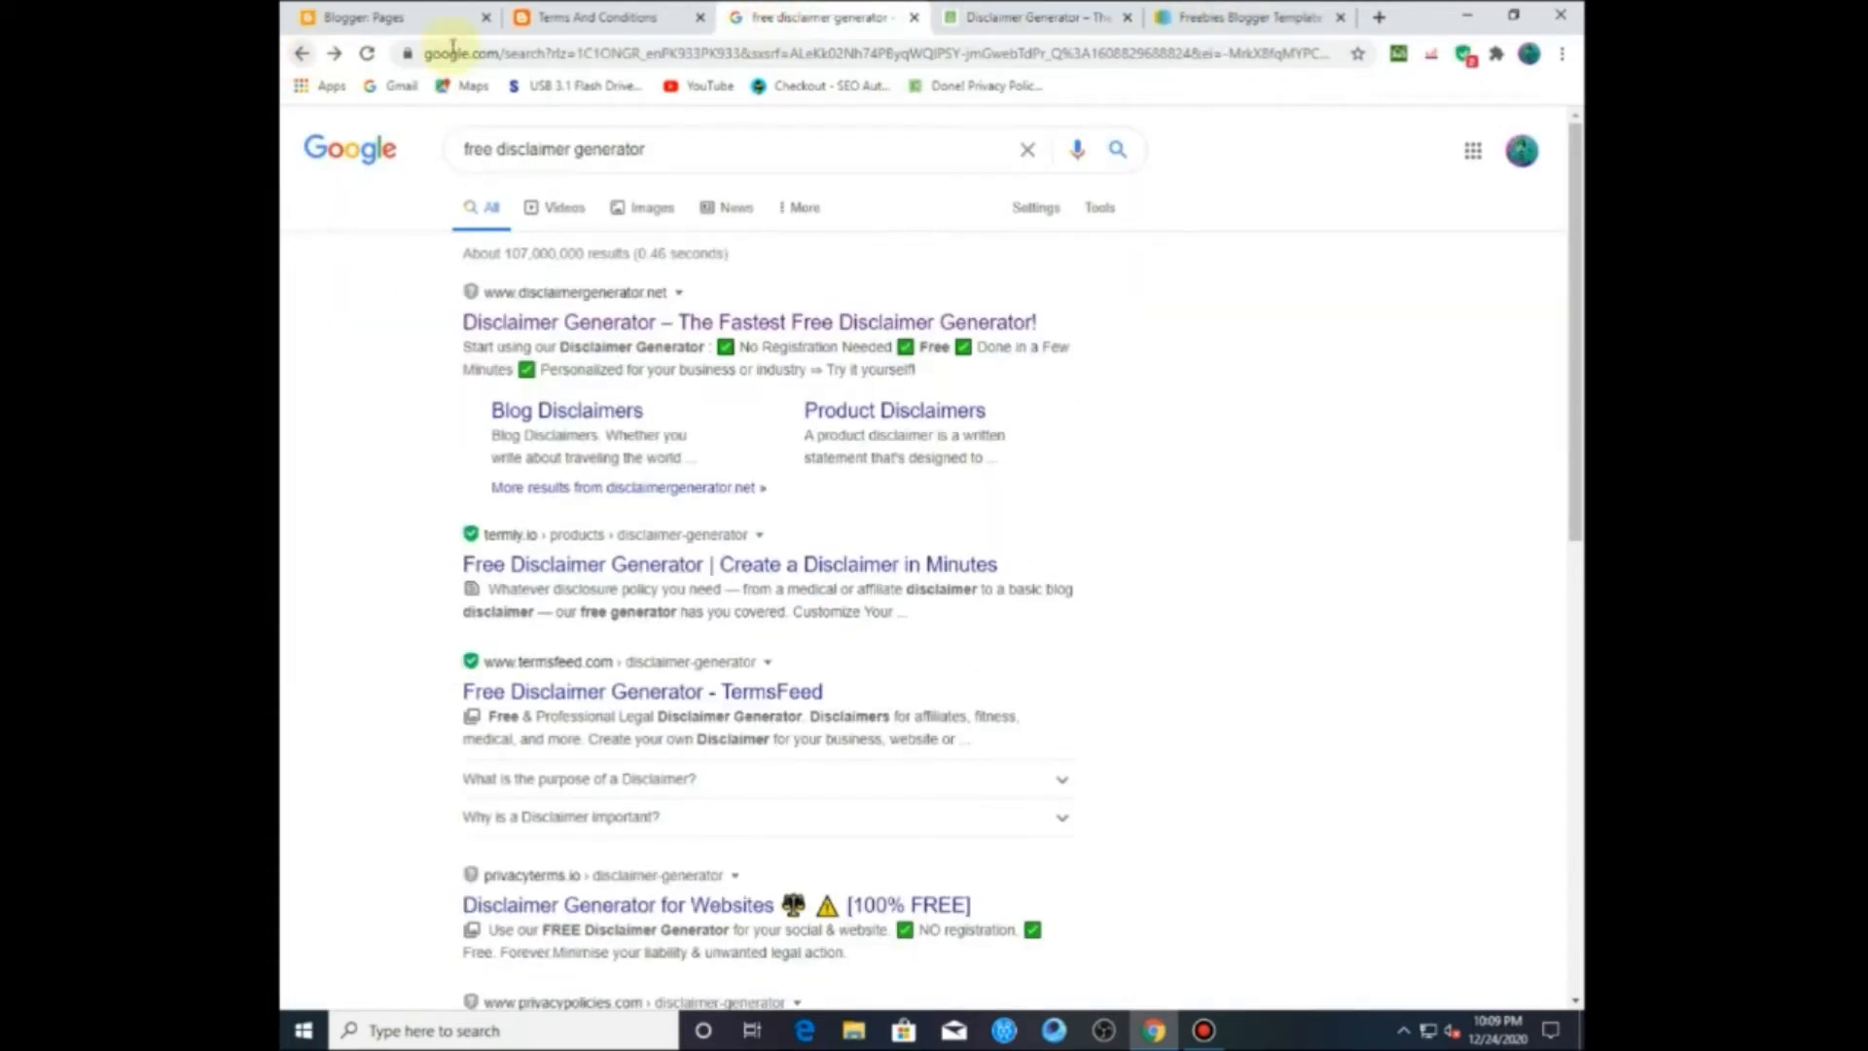
click(985, 10)
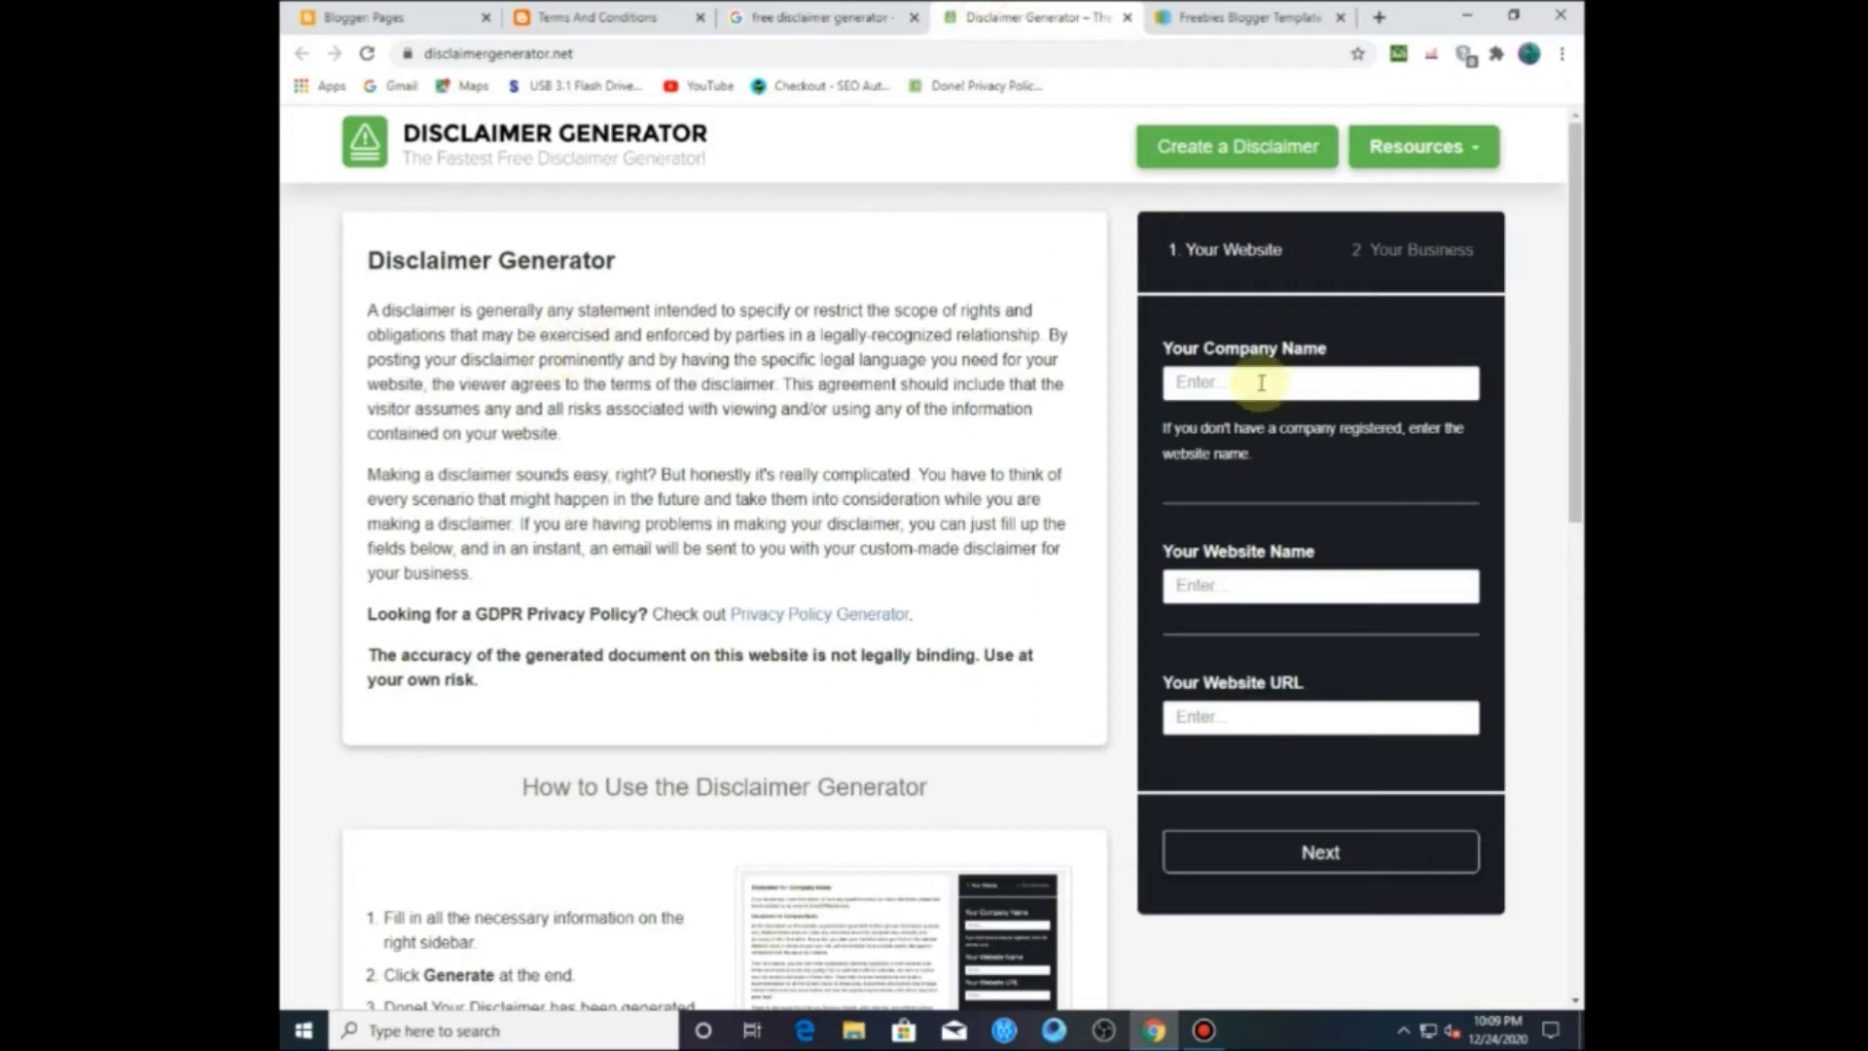
click(843, 9)
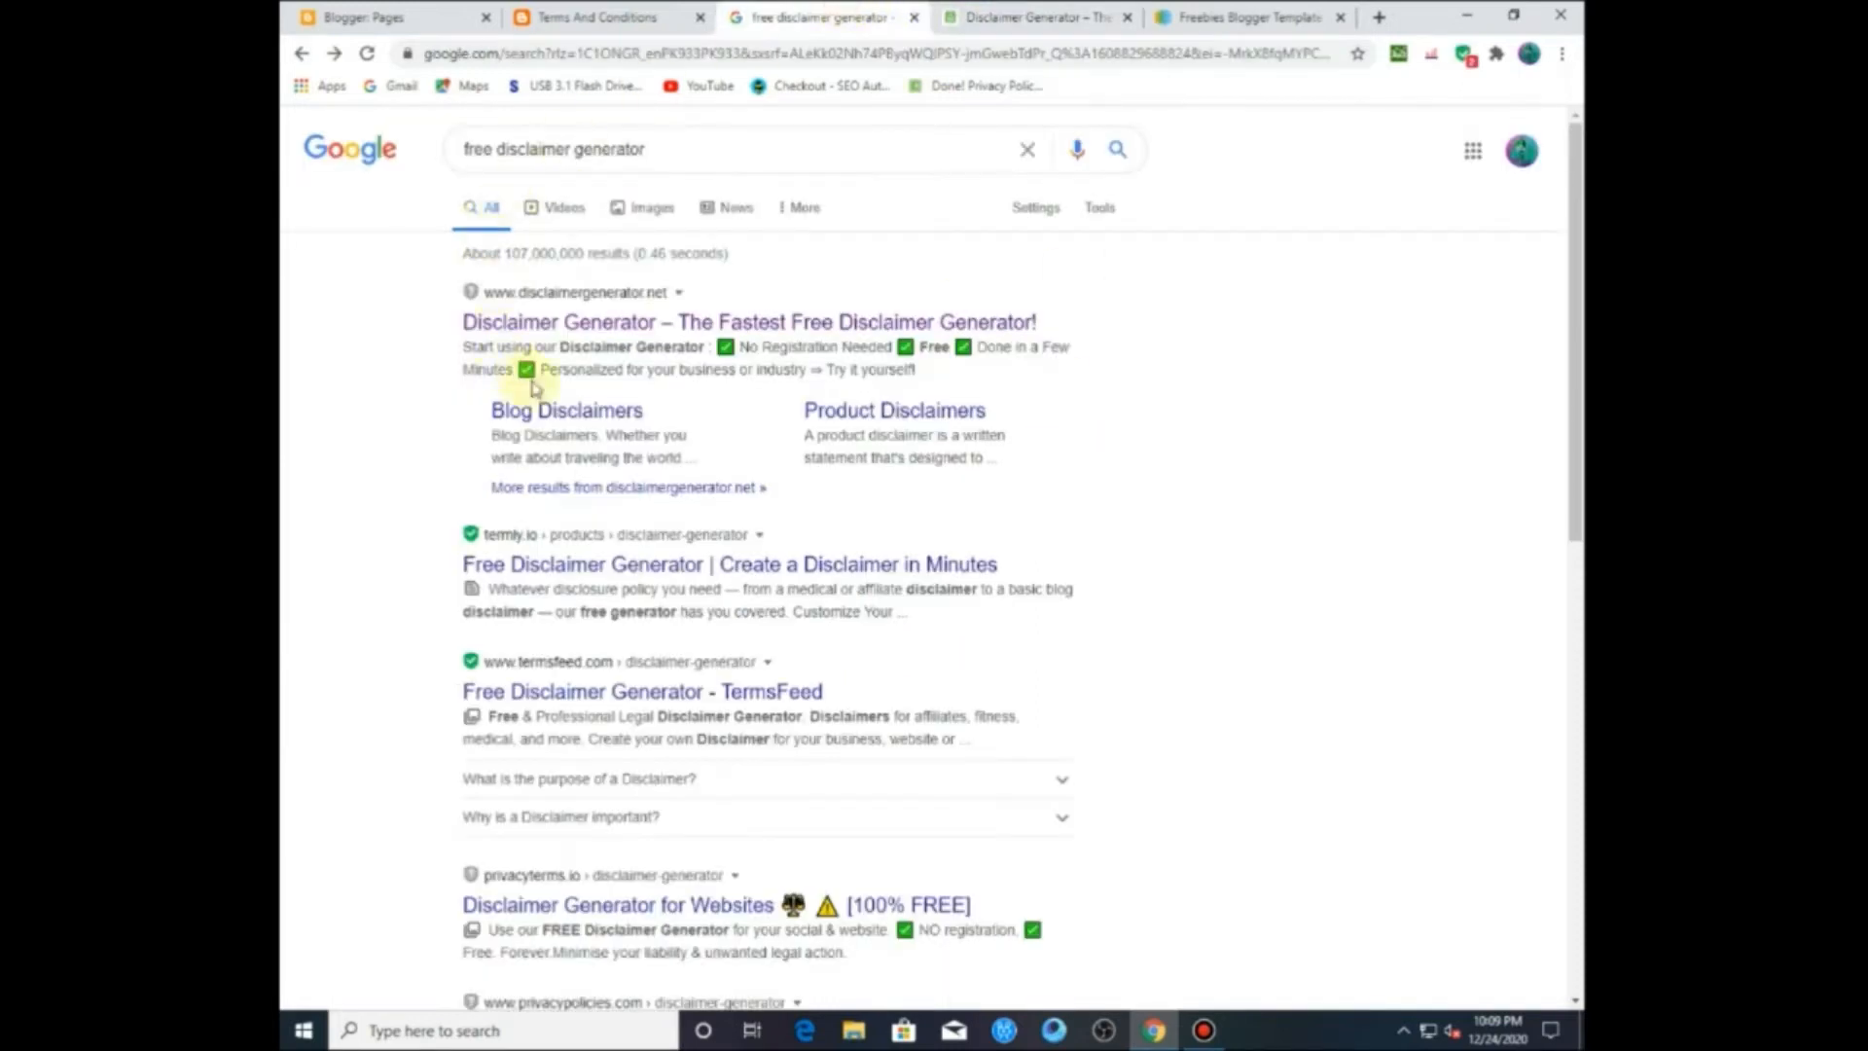
click(302, 54)
click(547, 327)
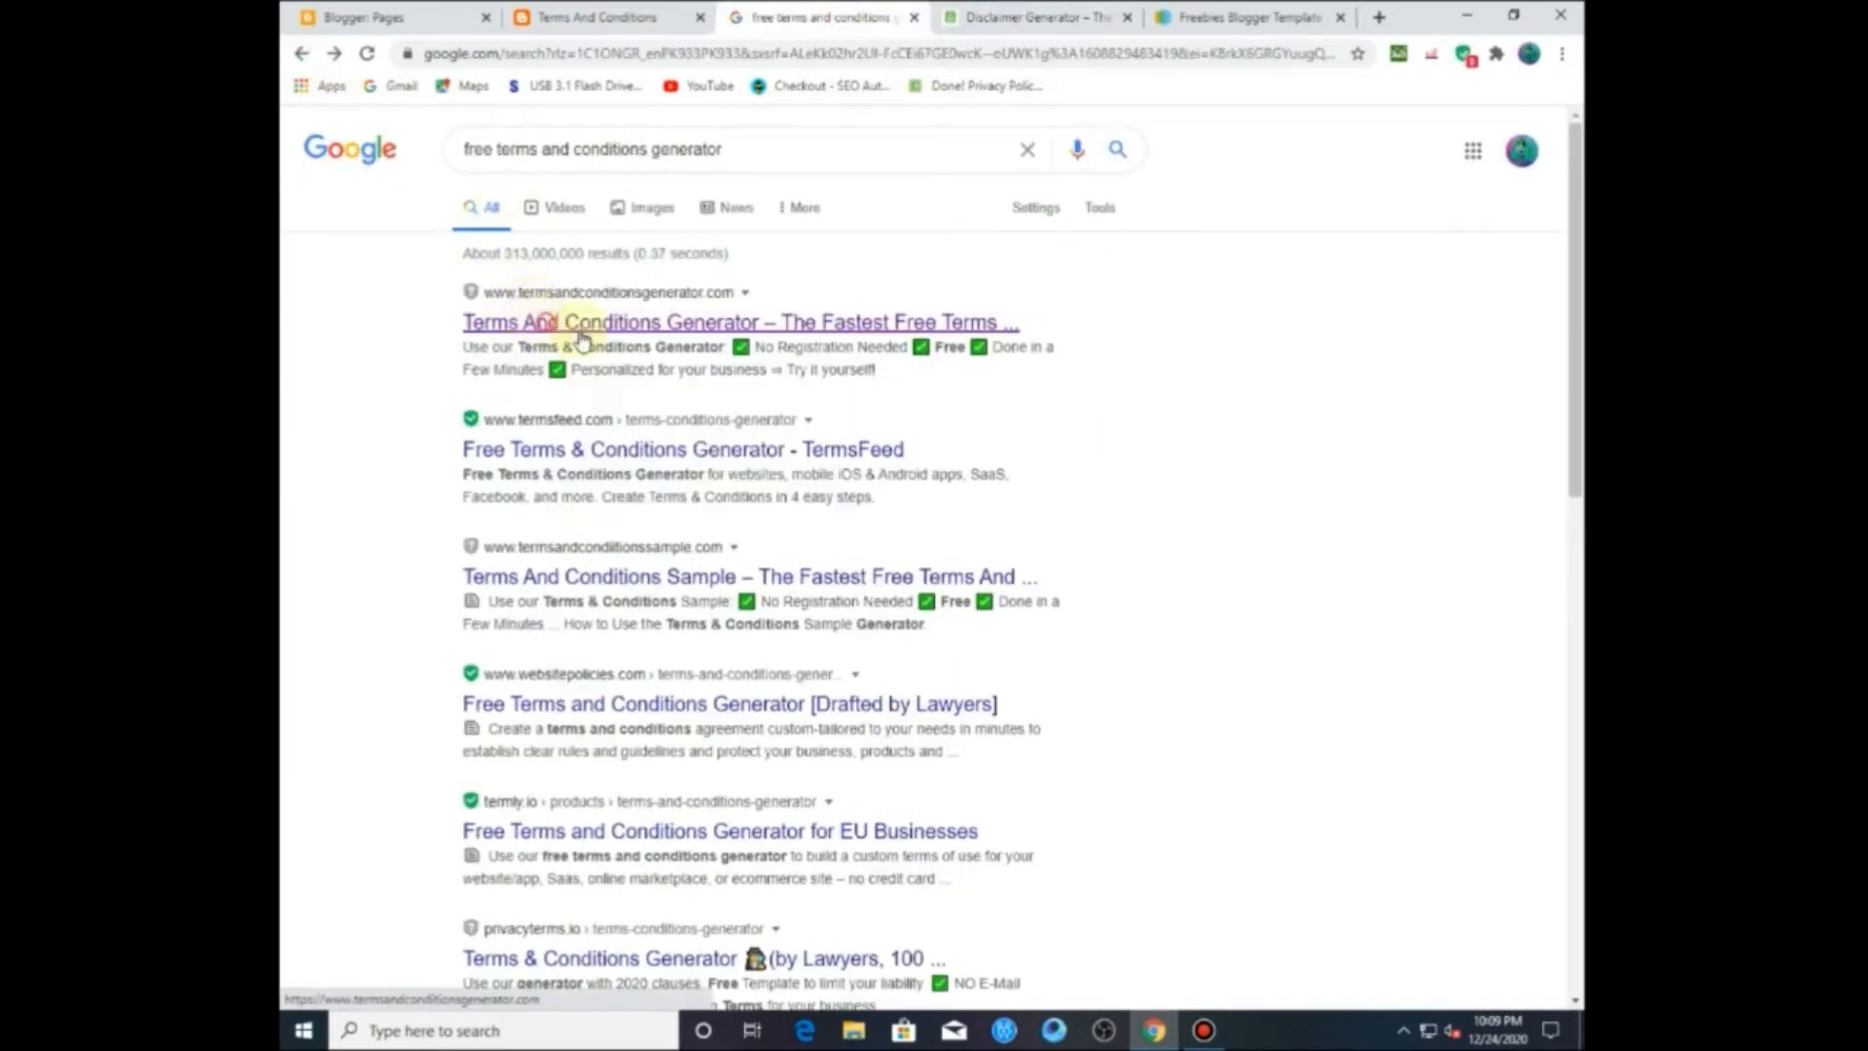
click(1095, 13)
click(1356, 53)
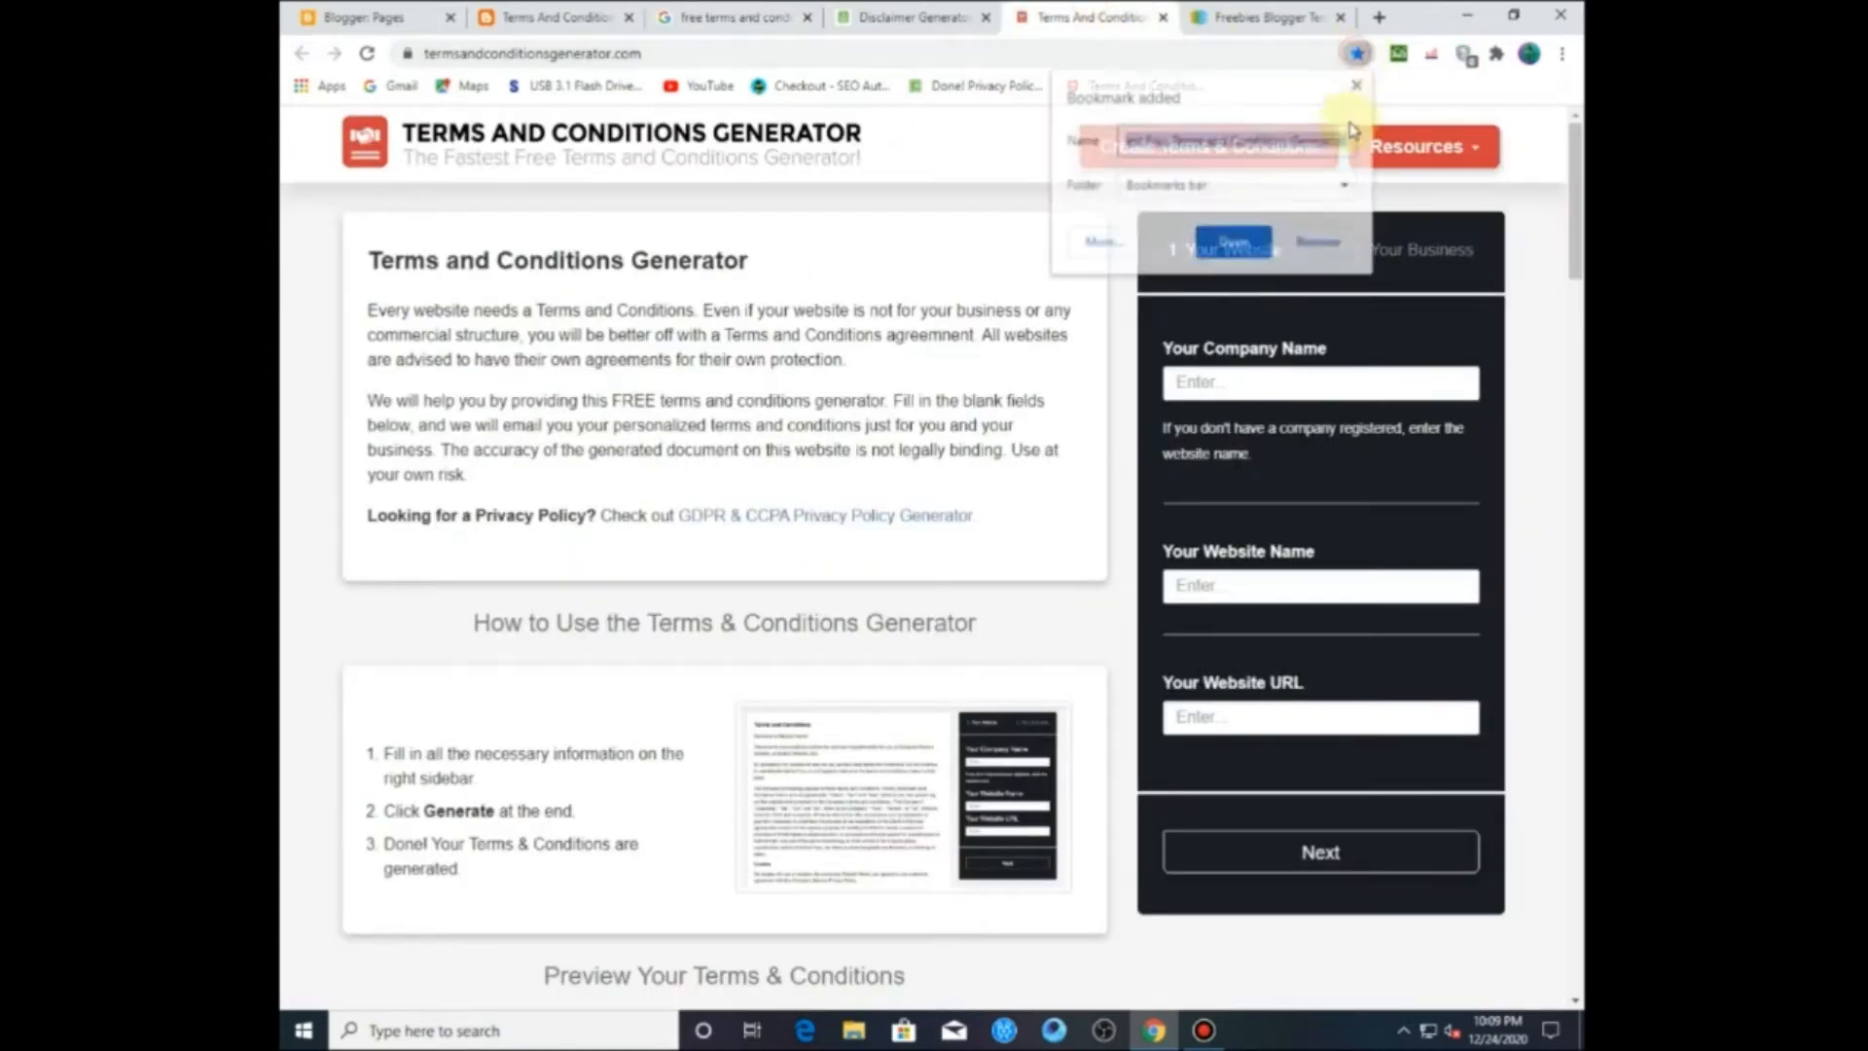
click(1162, 17)
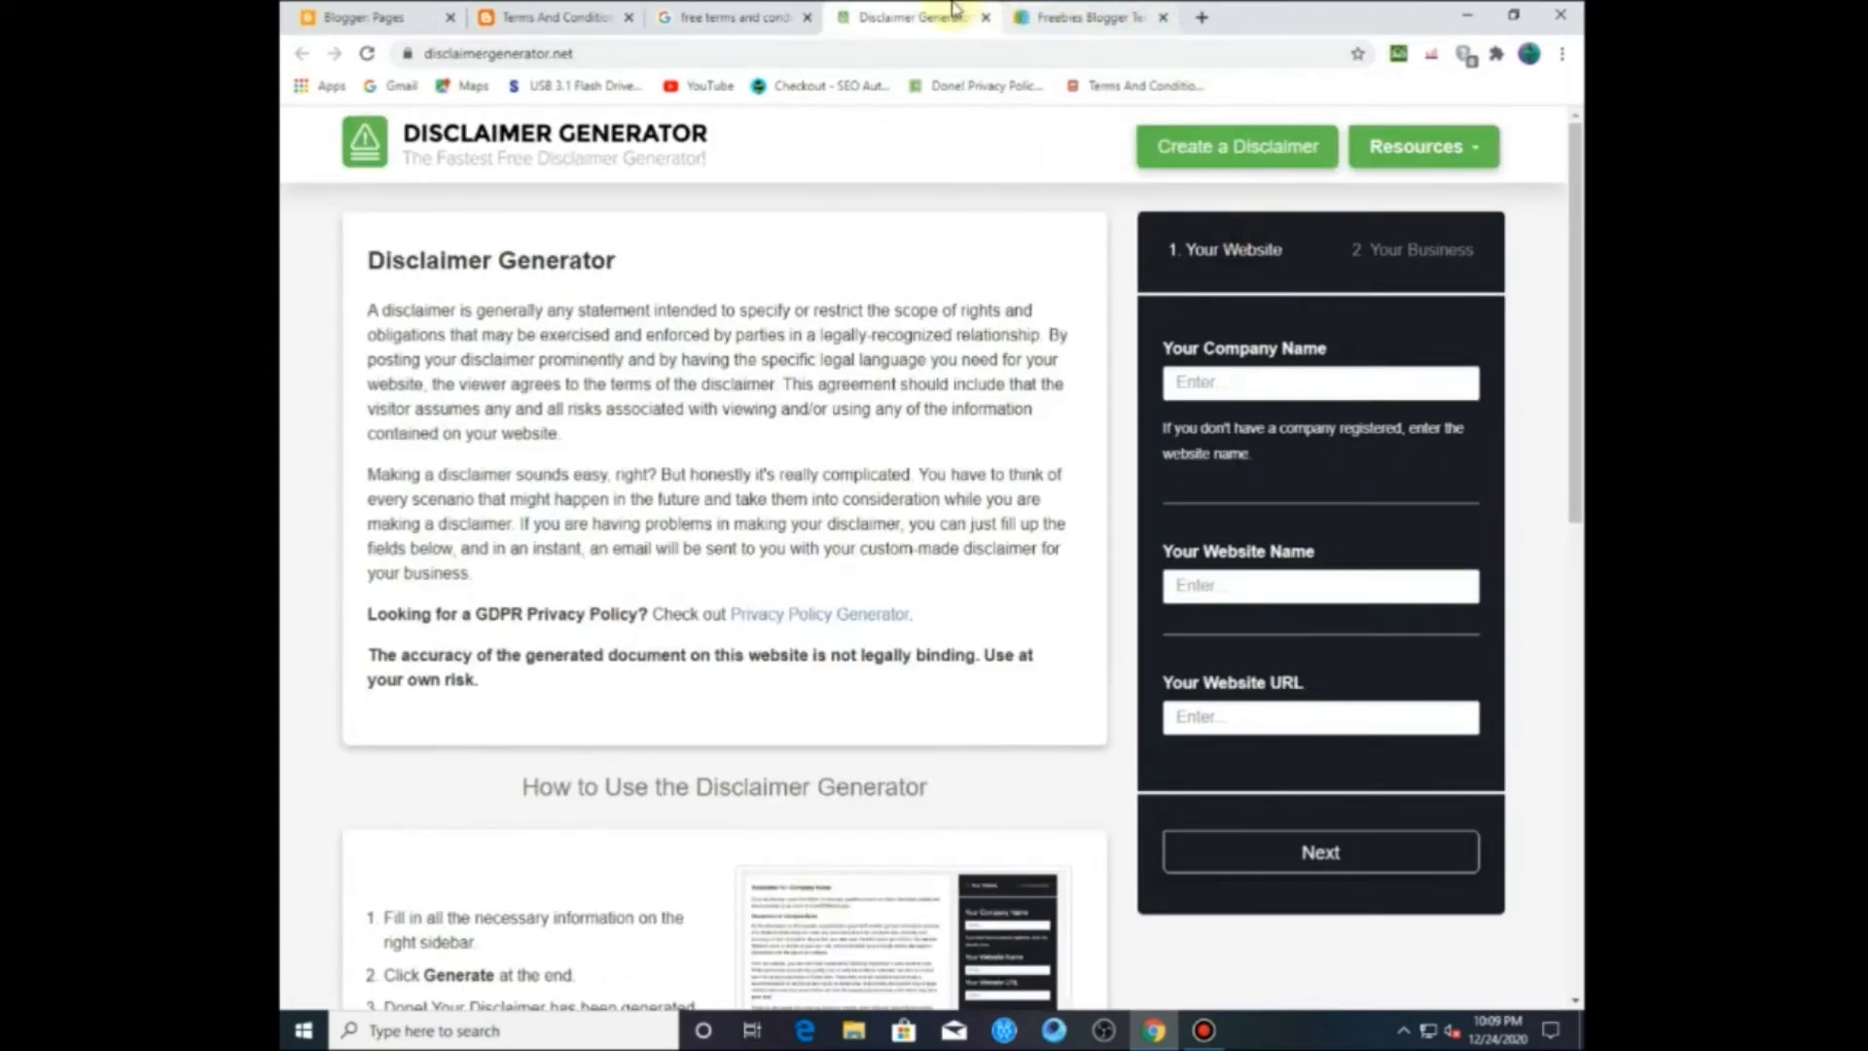
click(1356, 52)
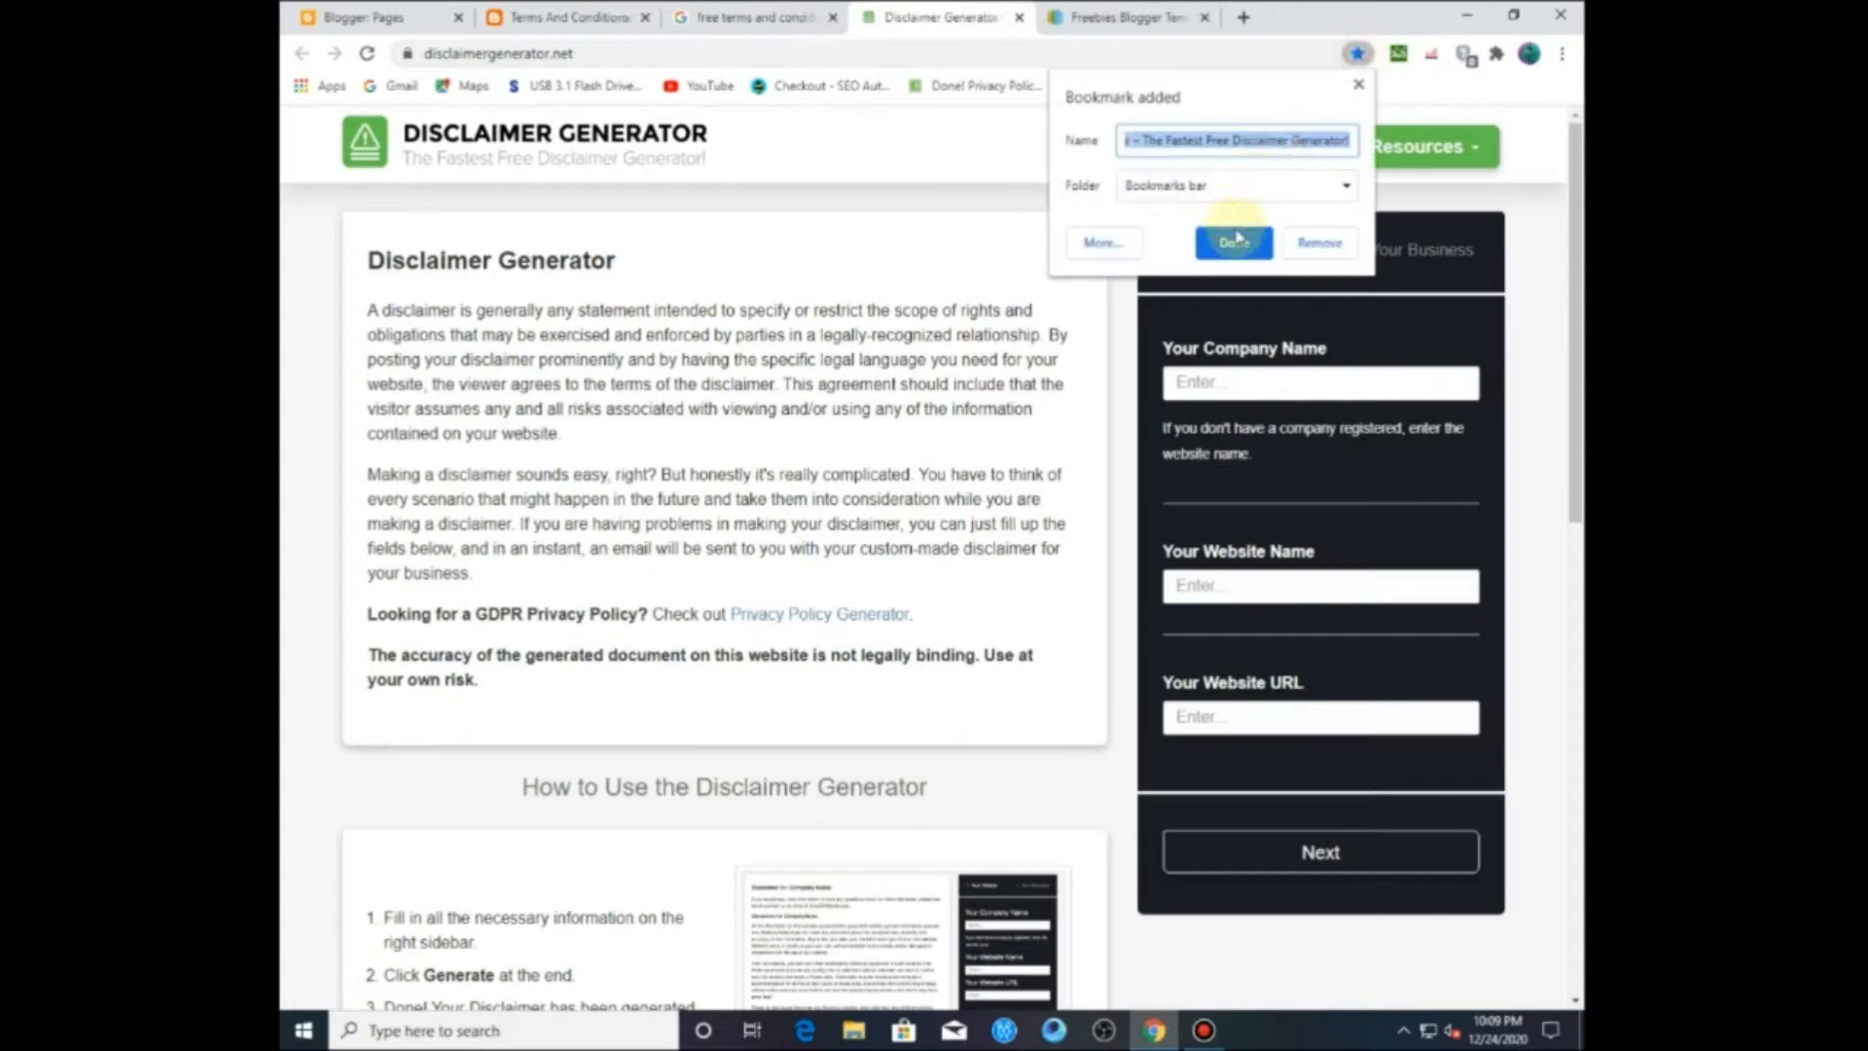
Step: Fill in company name 'Heath And Fitness Online Official', the website name and the blog URL
click(1203, 379)
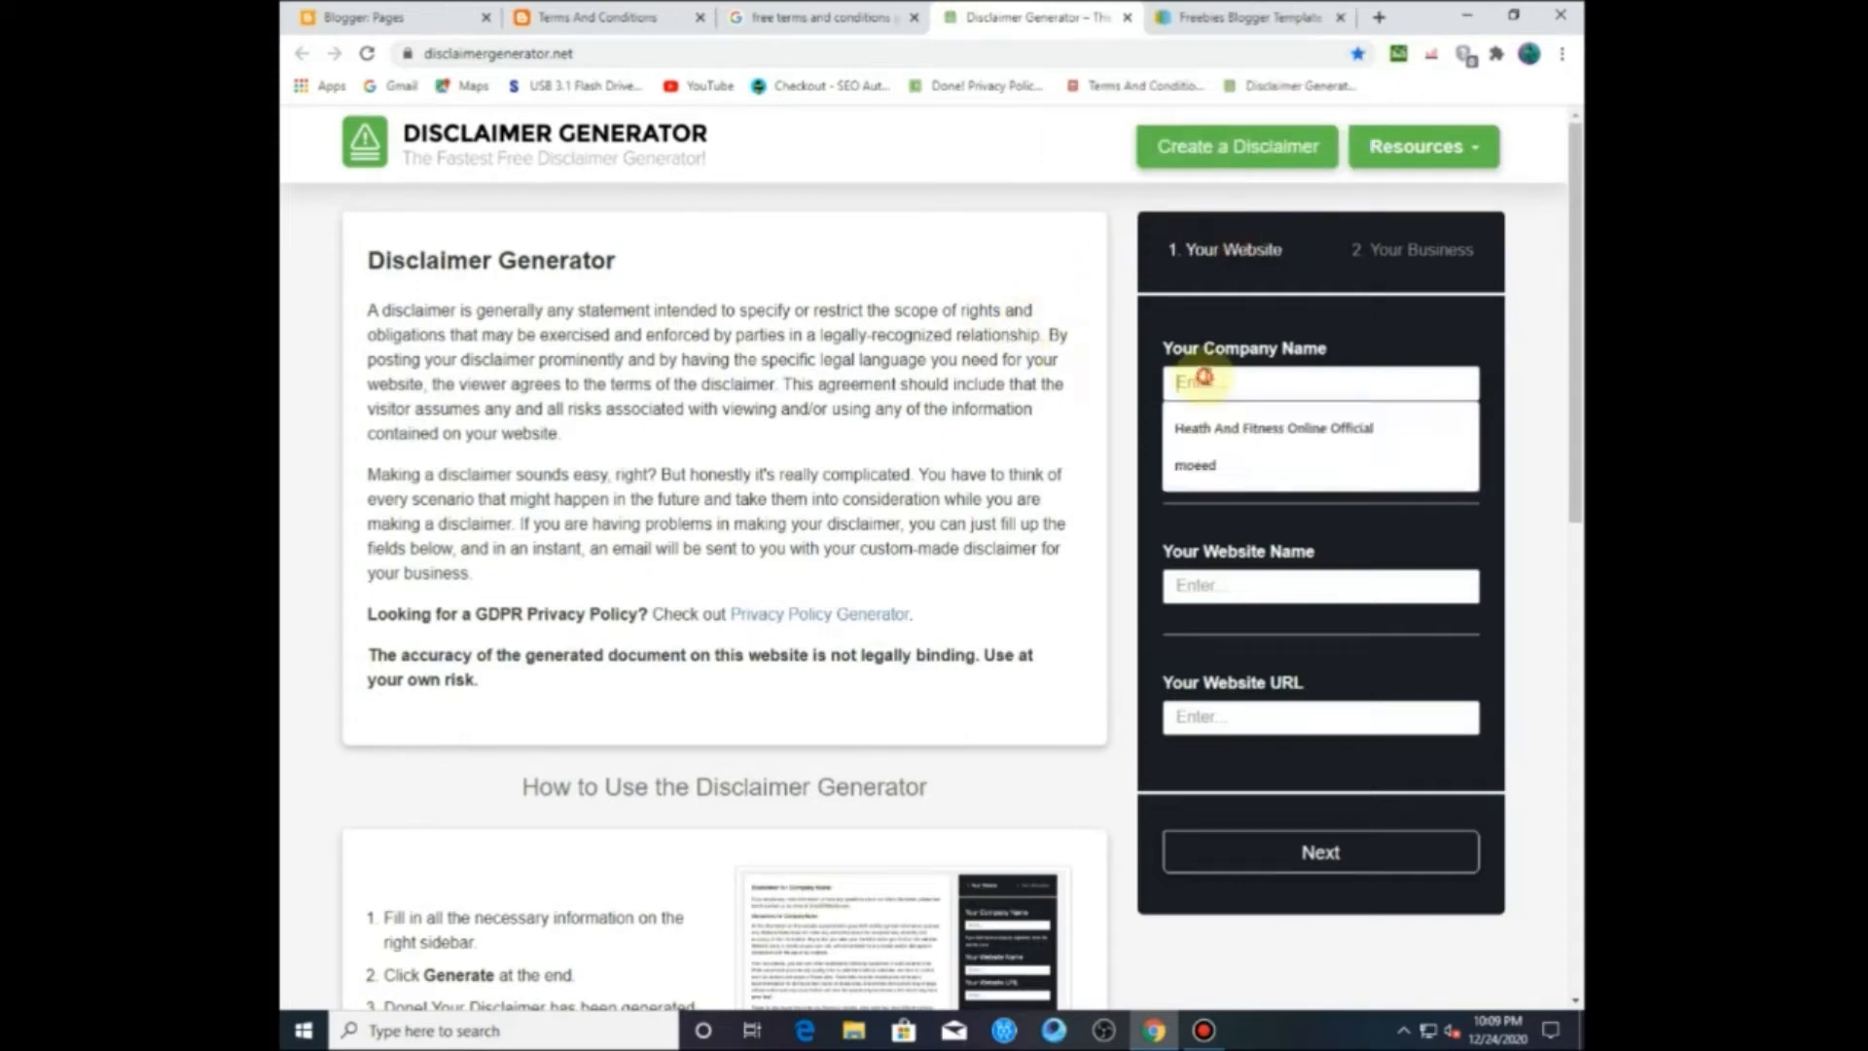
click(1251, 431)
click(1245, 584)
click(1248, 630)
click(1244, 717)
click(1259, 764)
click(1289, 850)
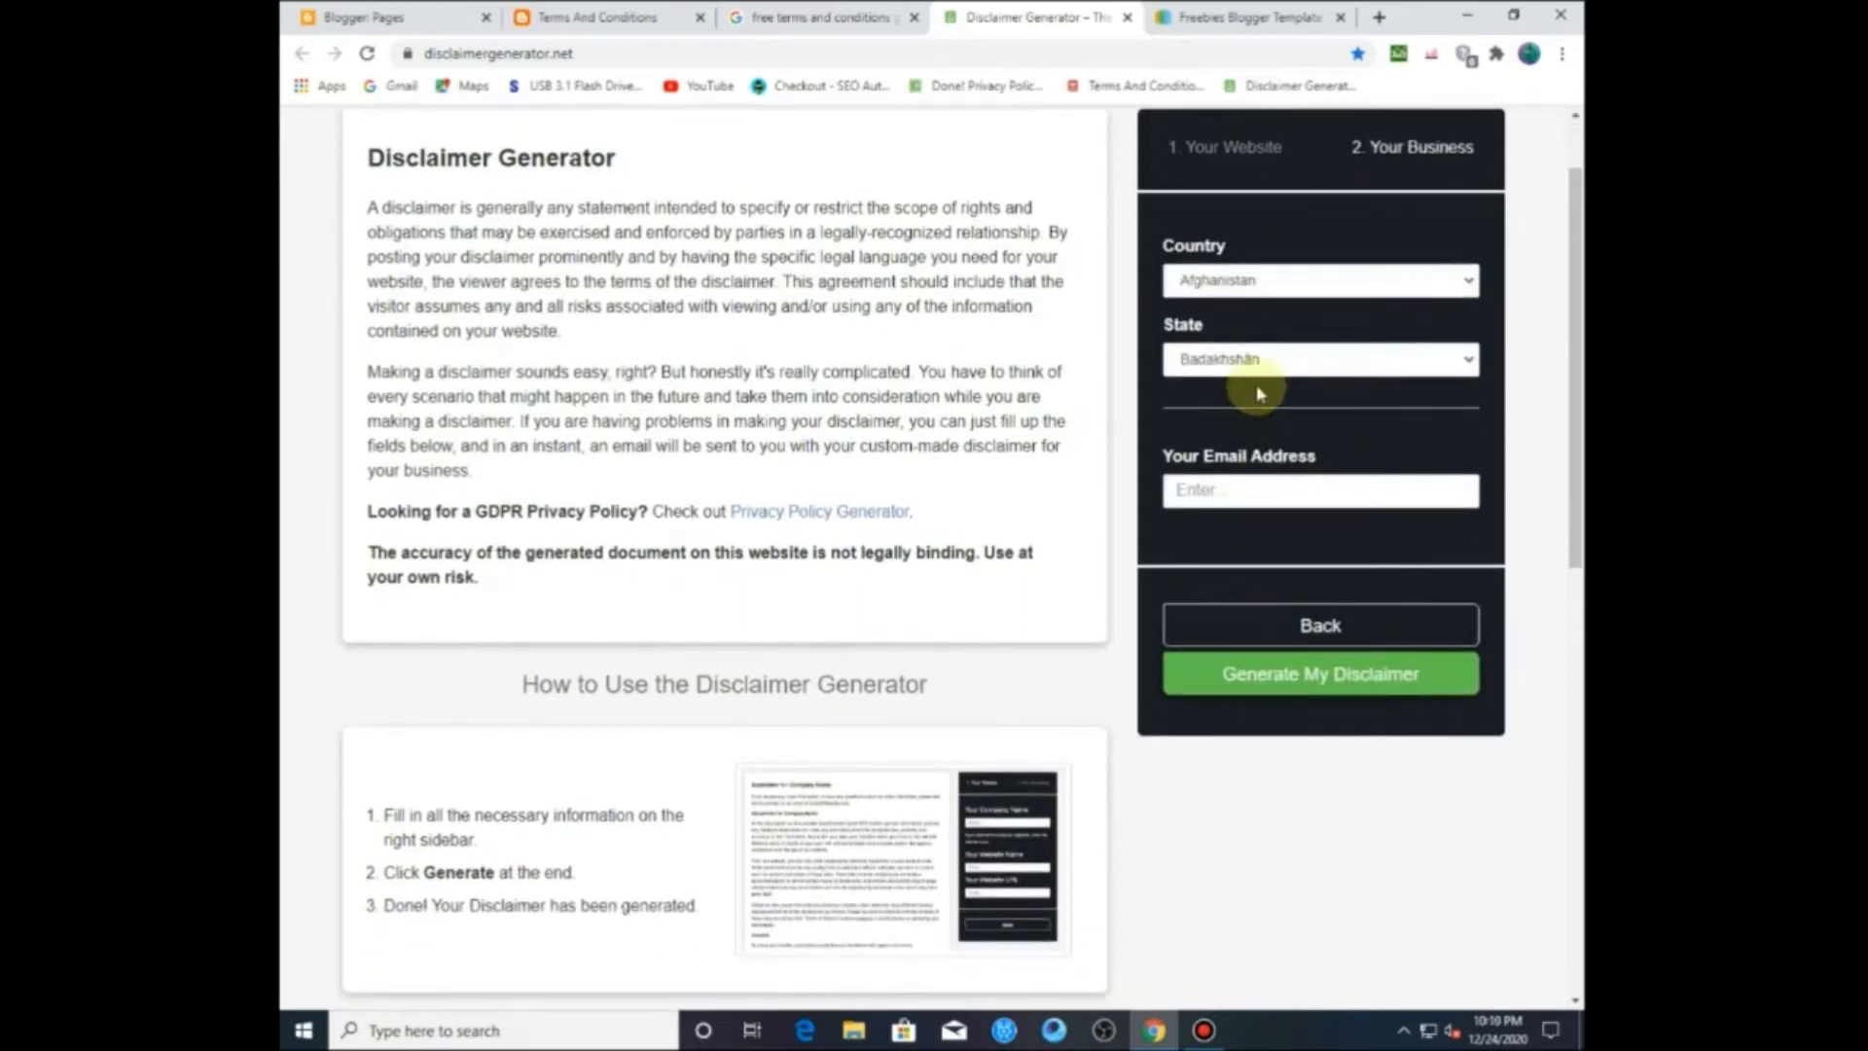
Step: Choose Pakistan and Punjab, enter the contact email, and generate the disclaimer
click(1255, 284)
key(p)
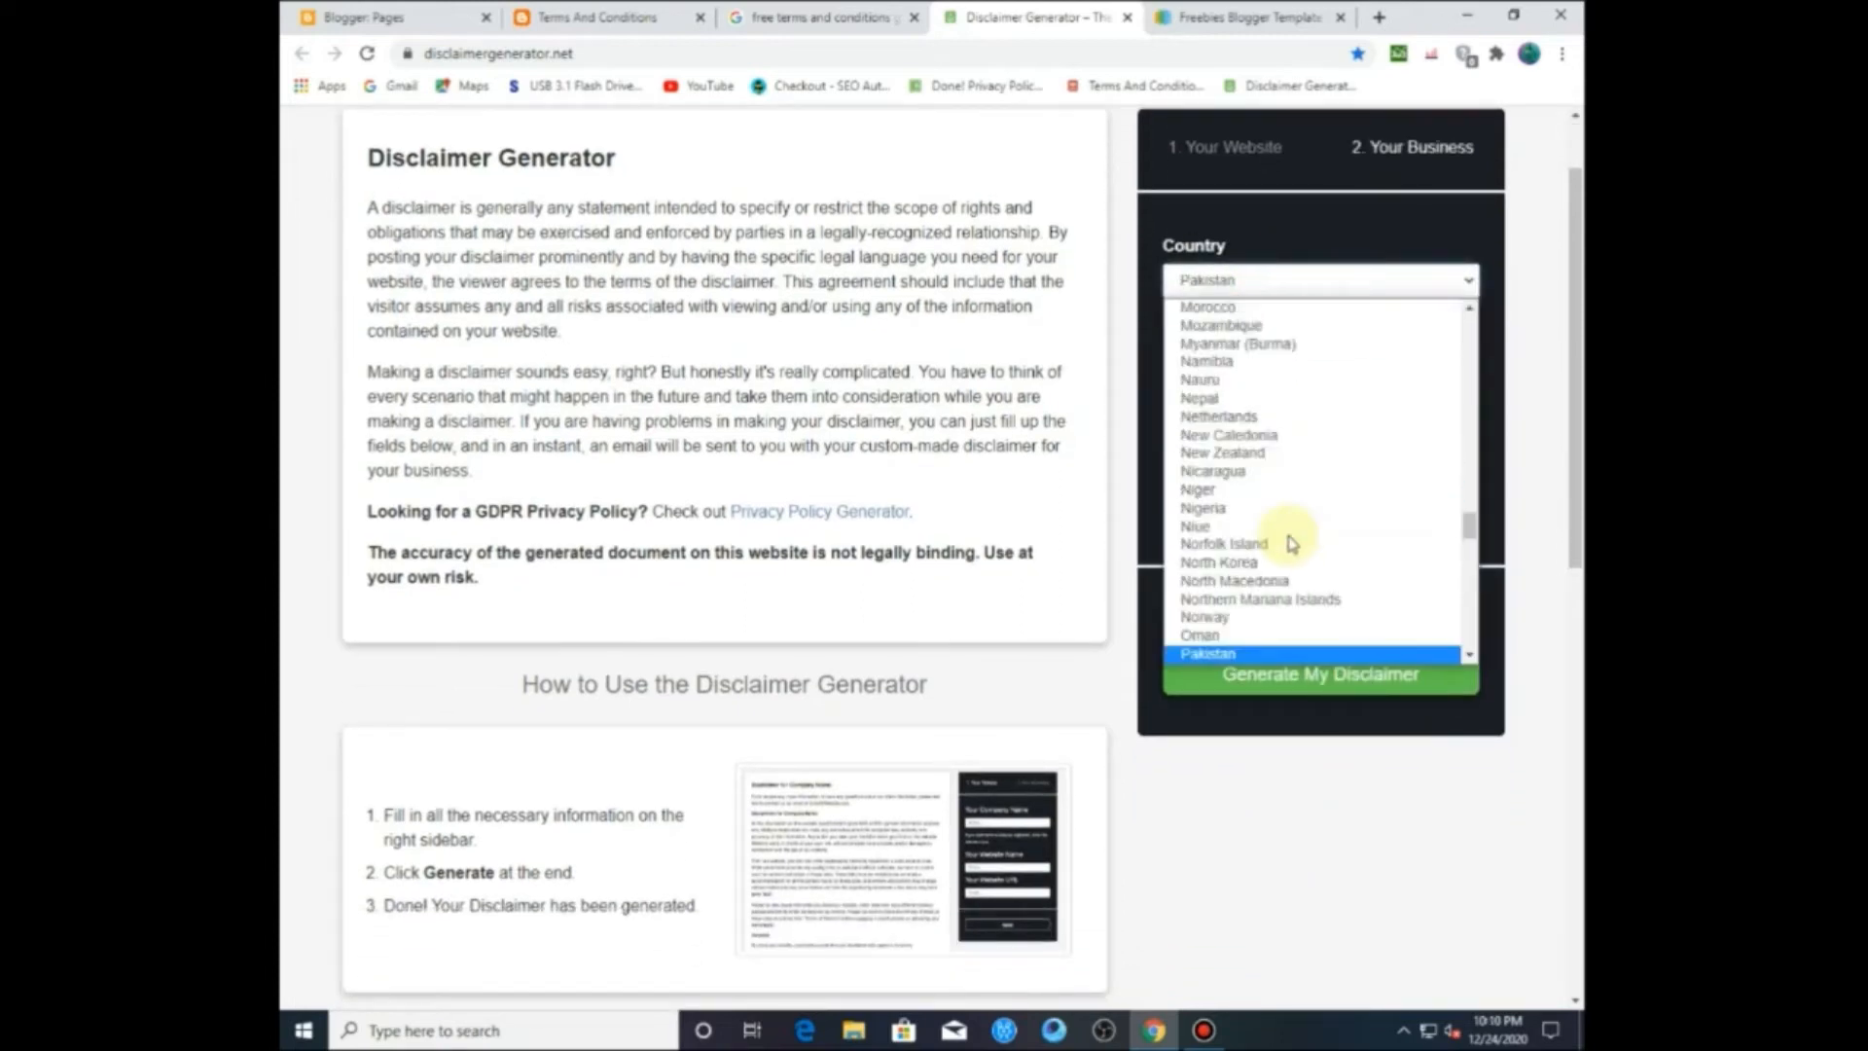
click(1306, 660)
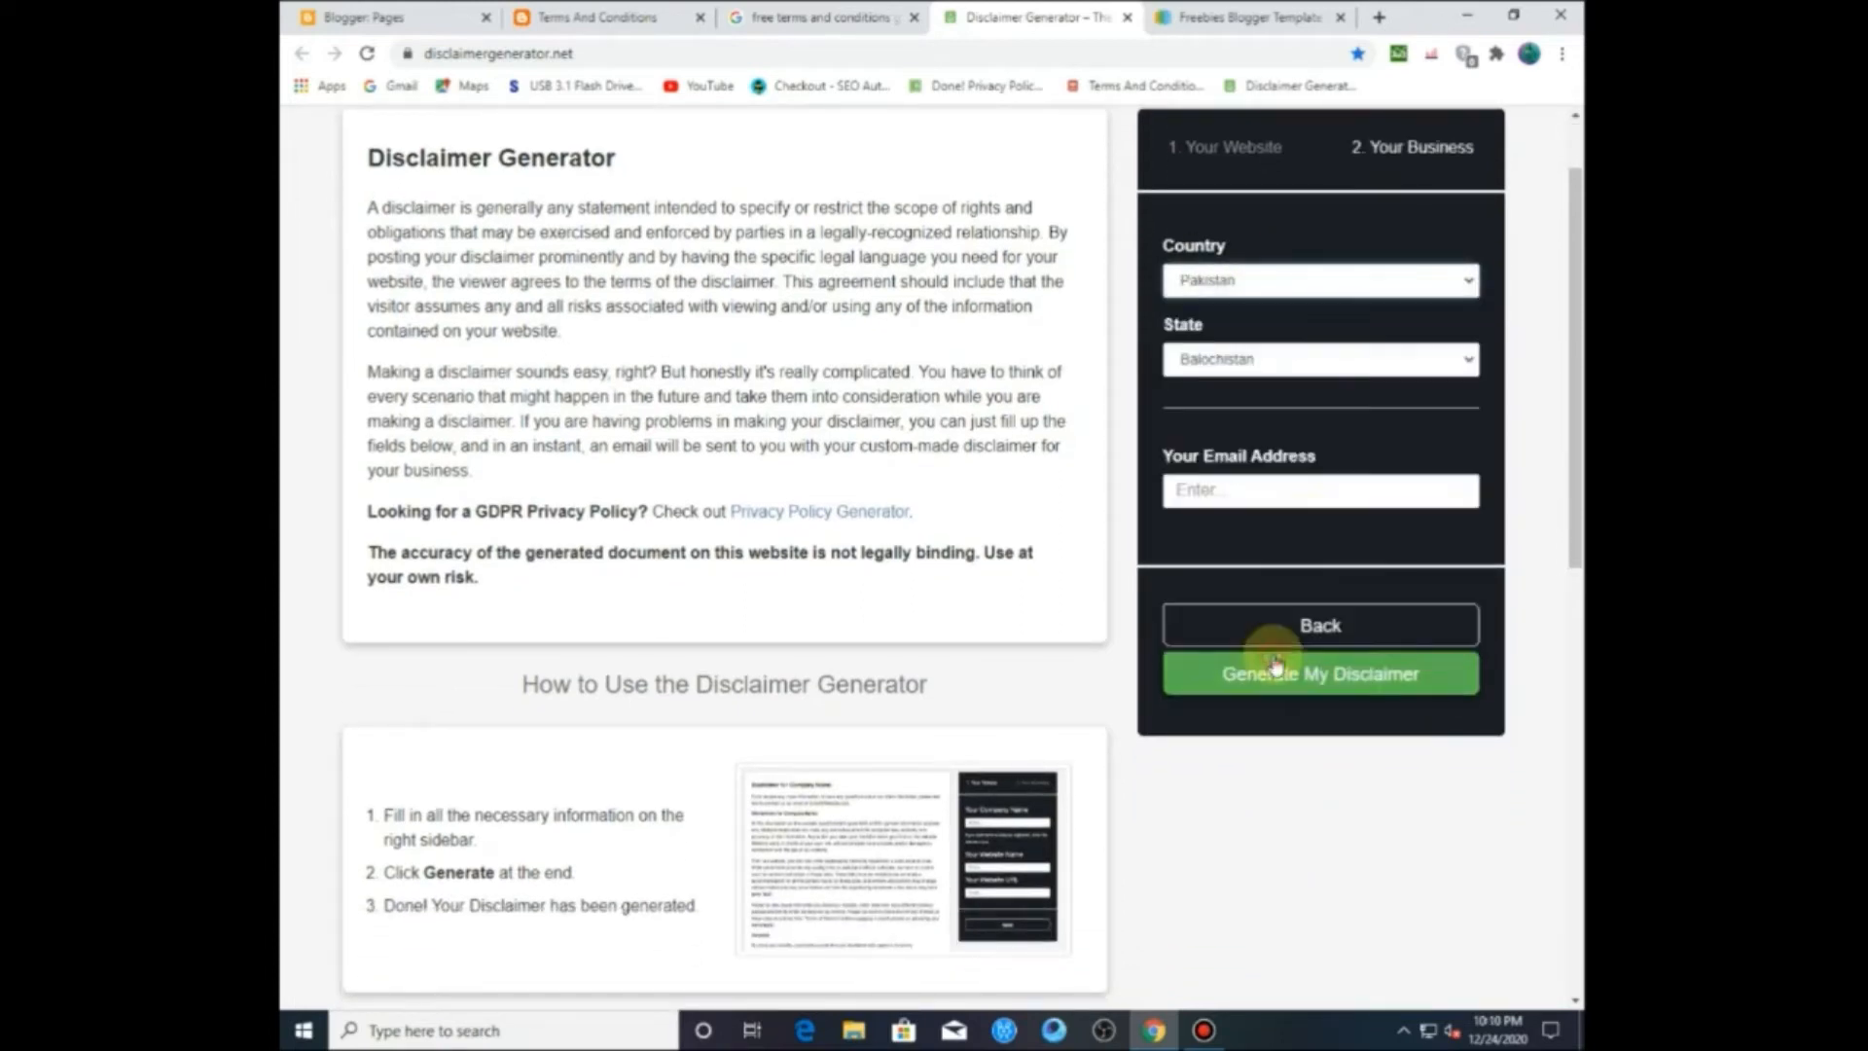
click(1305, 364)
click(1256, 479)
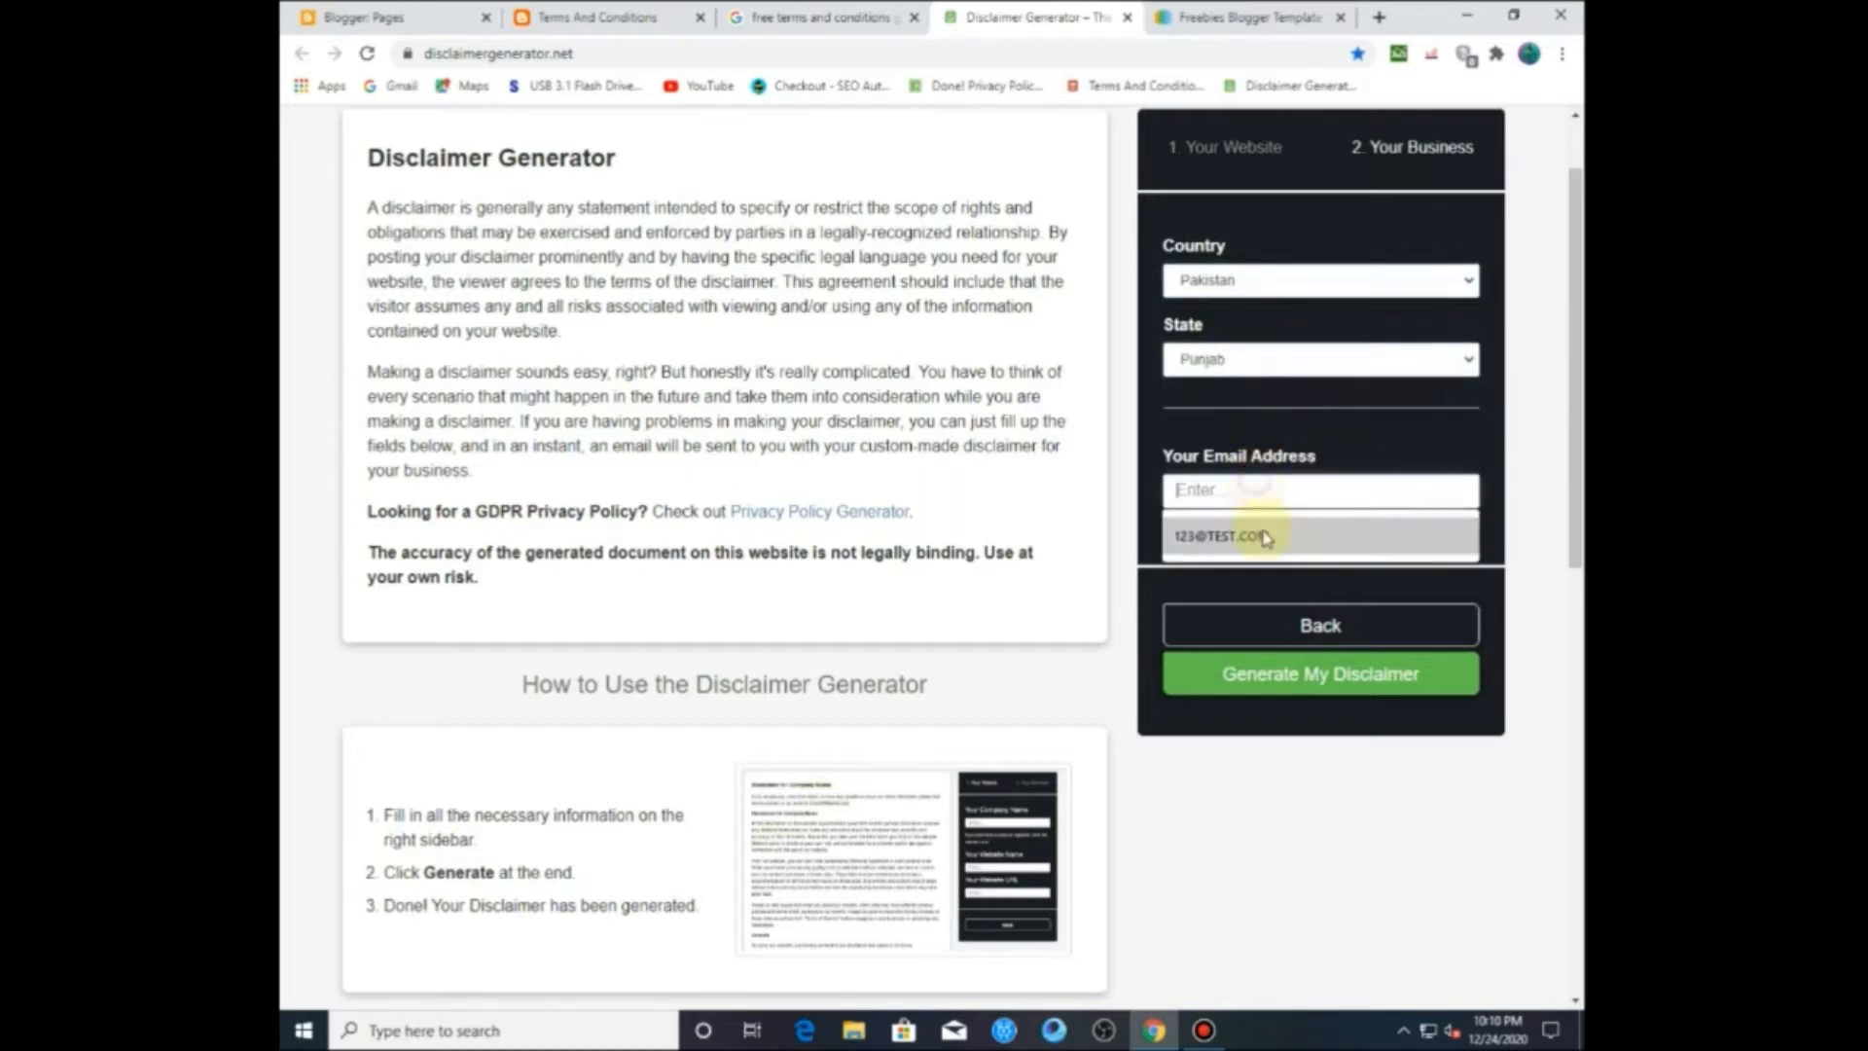
click(1260, 534)
click(1287, 667)
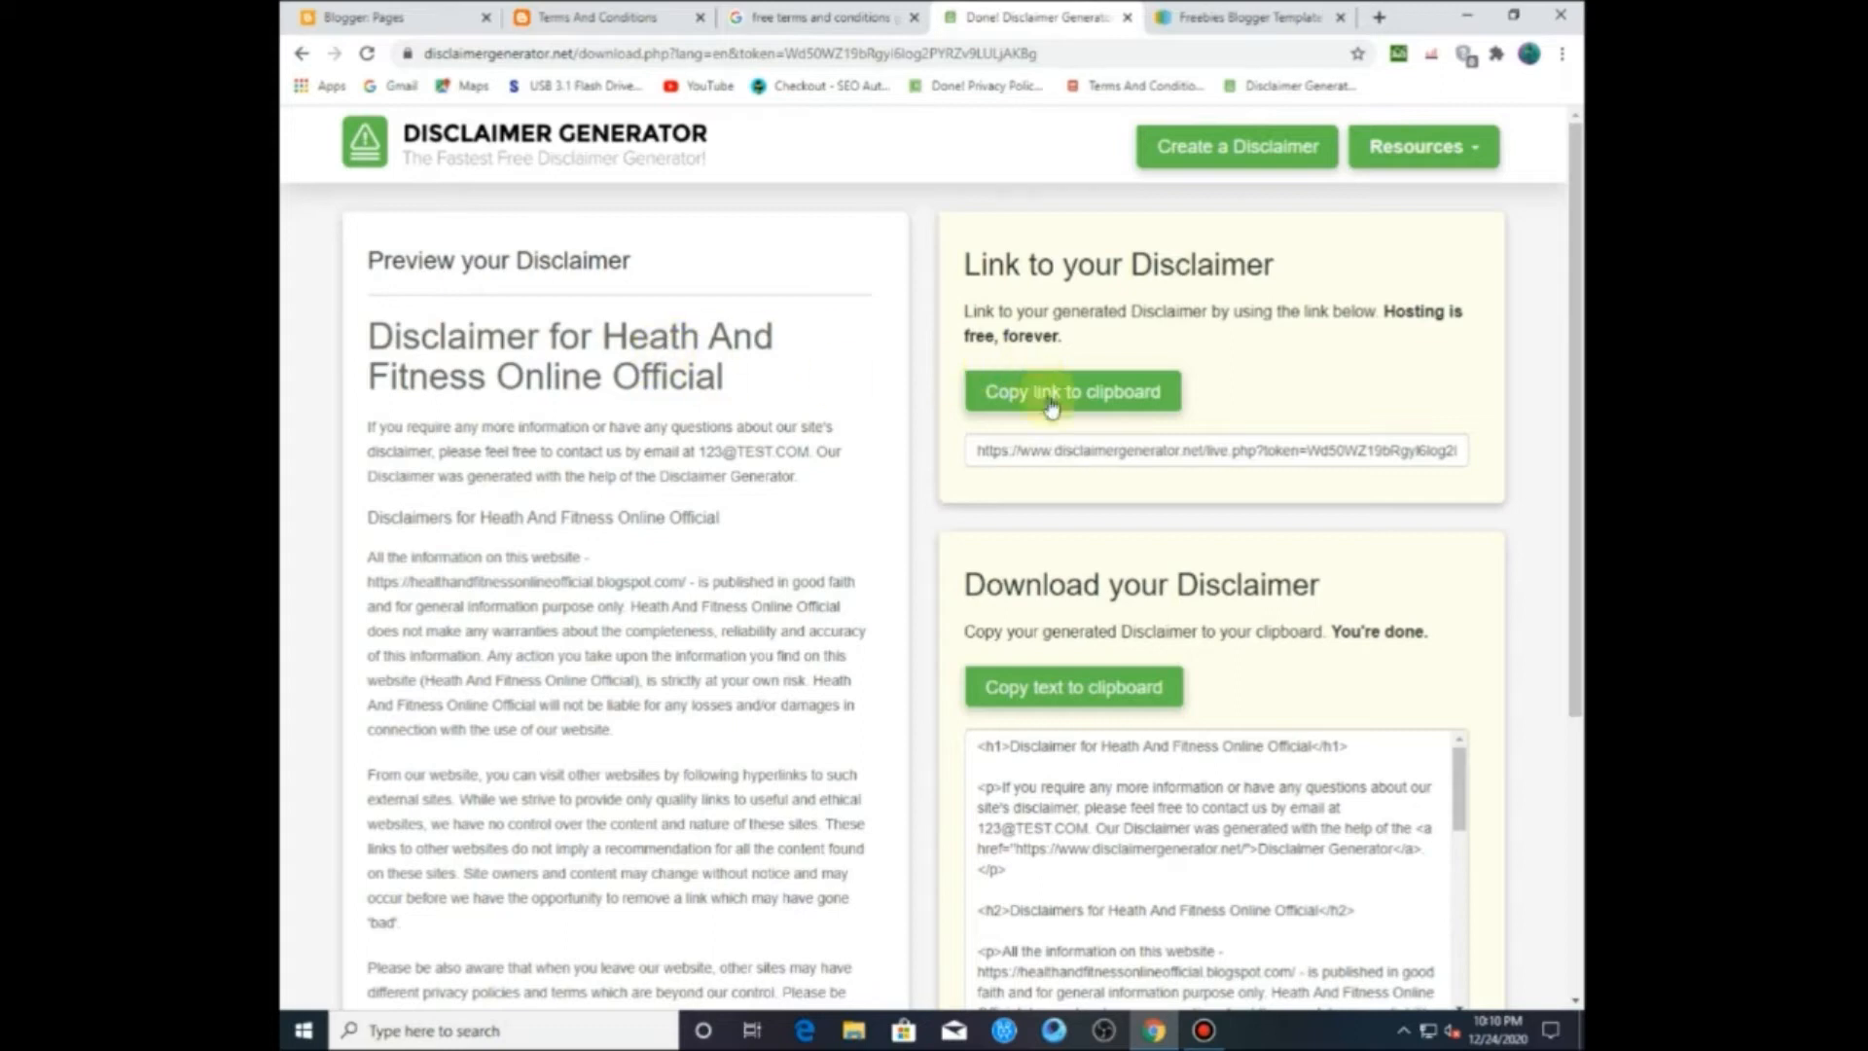
Step: Paste the generated disclaimer HTML into Blogger's Disclaimer page and save it
click(1092, 681)
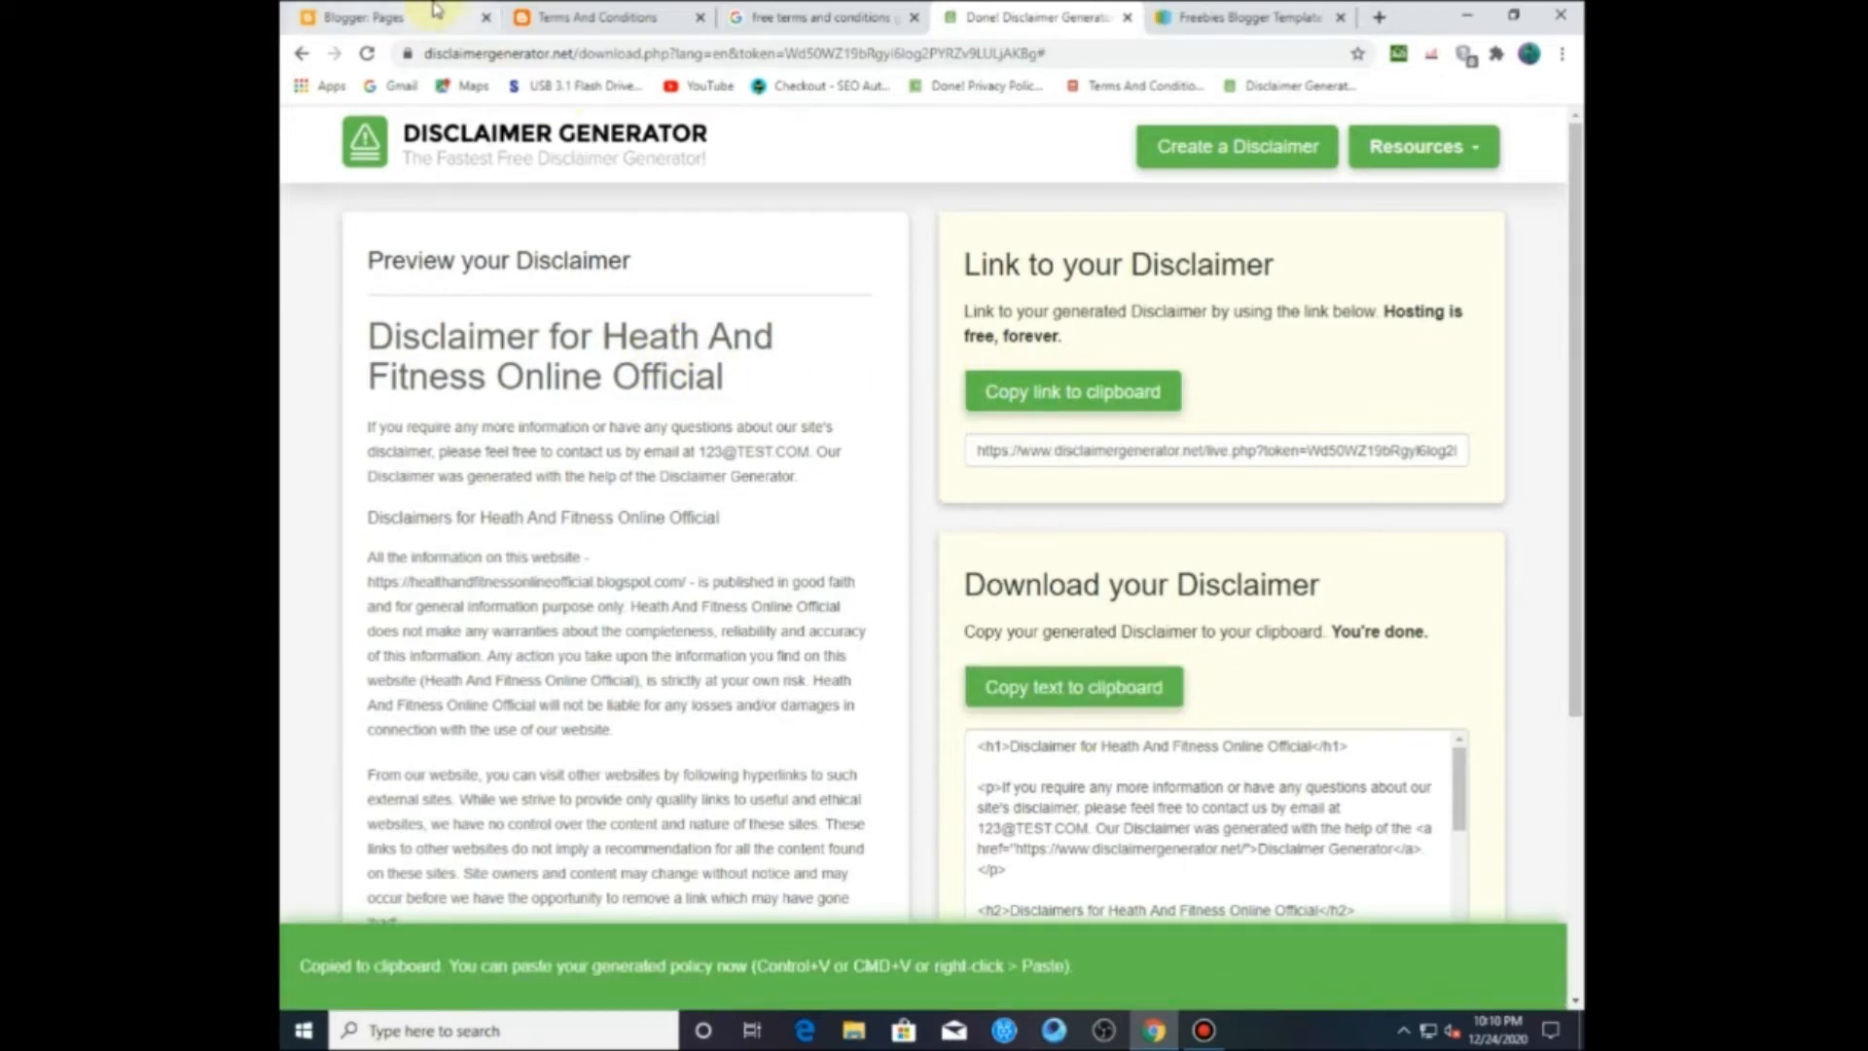
click(398, 18)
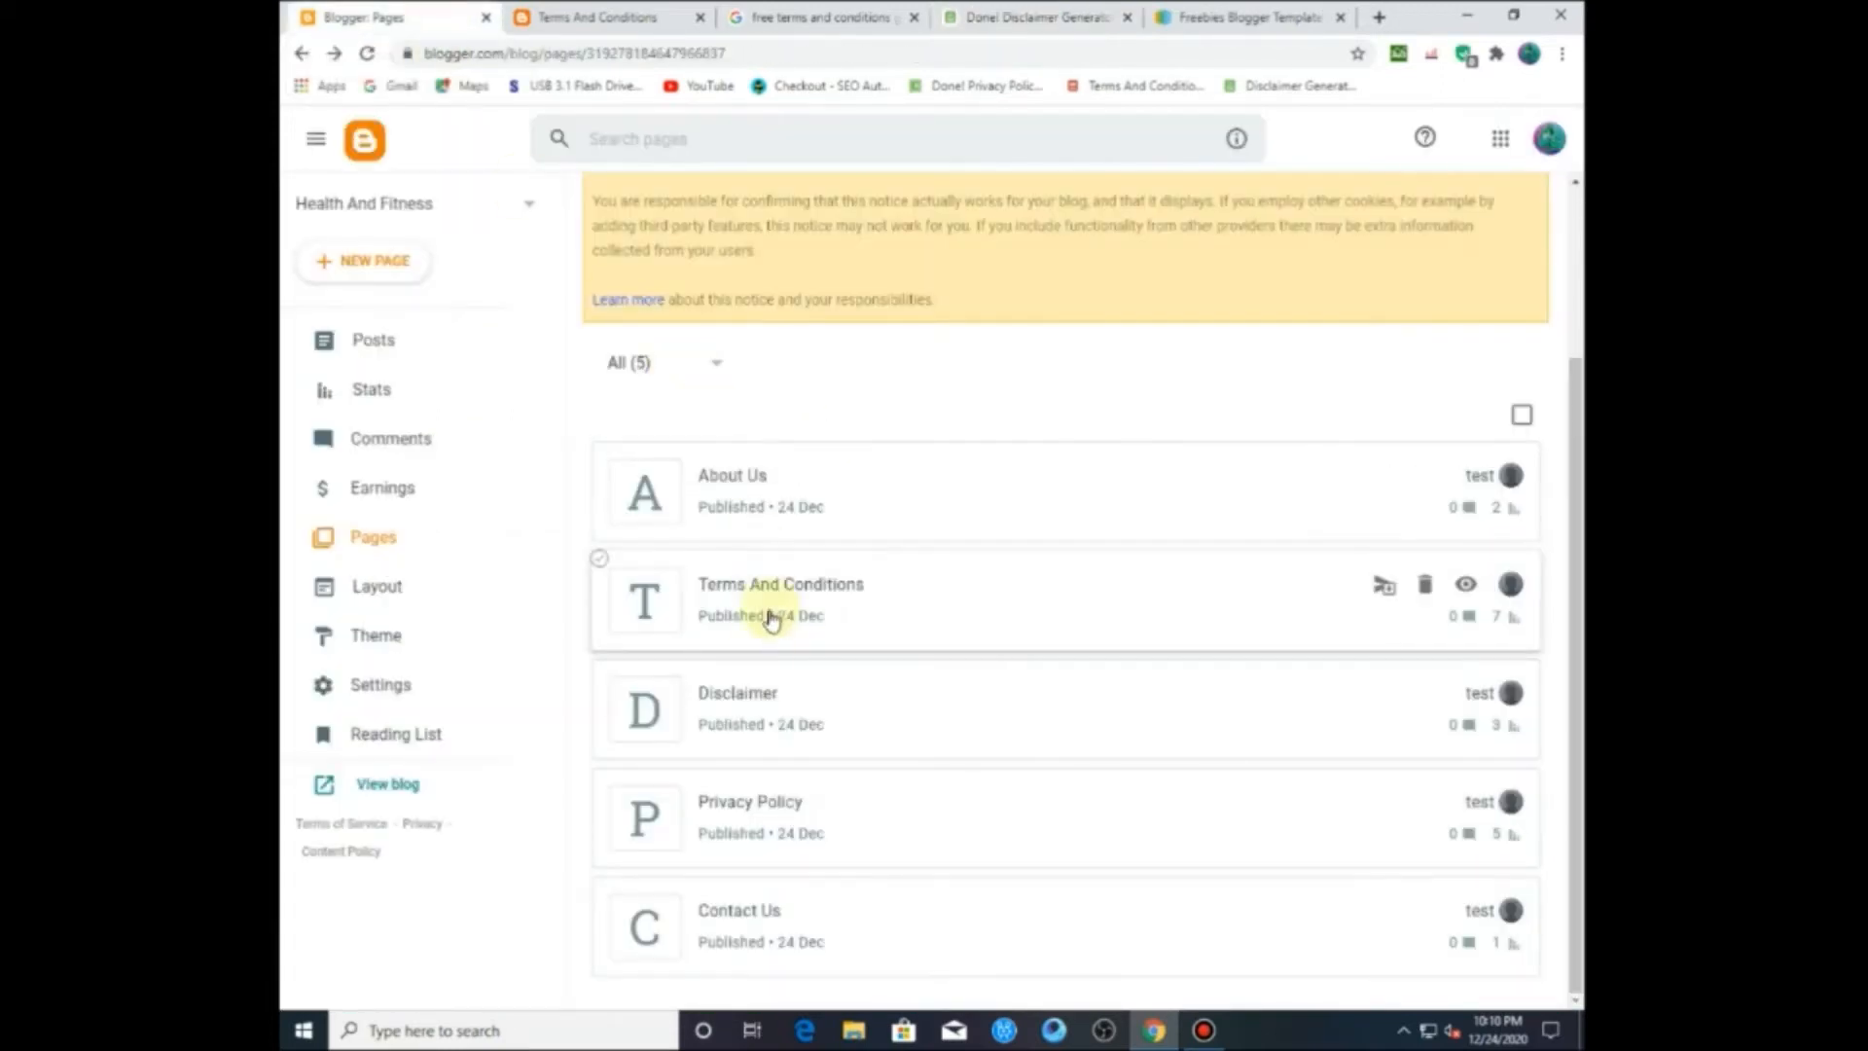
click(720, 694)
right_click(419, 394)
click(493, 543)
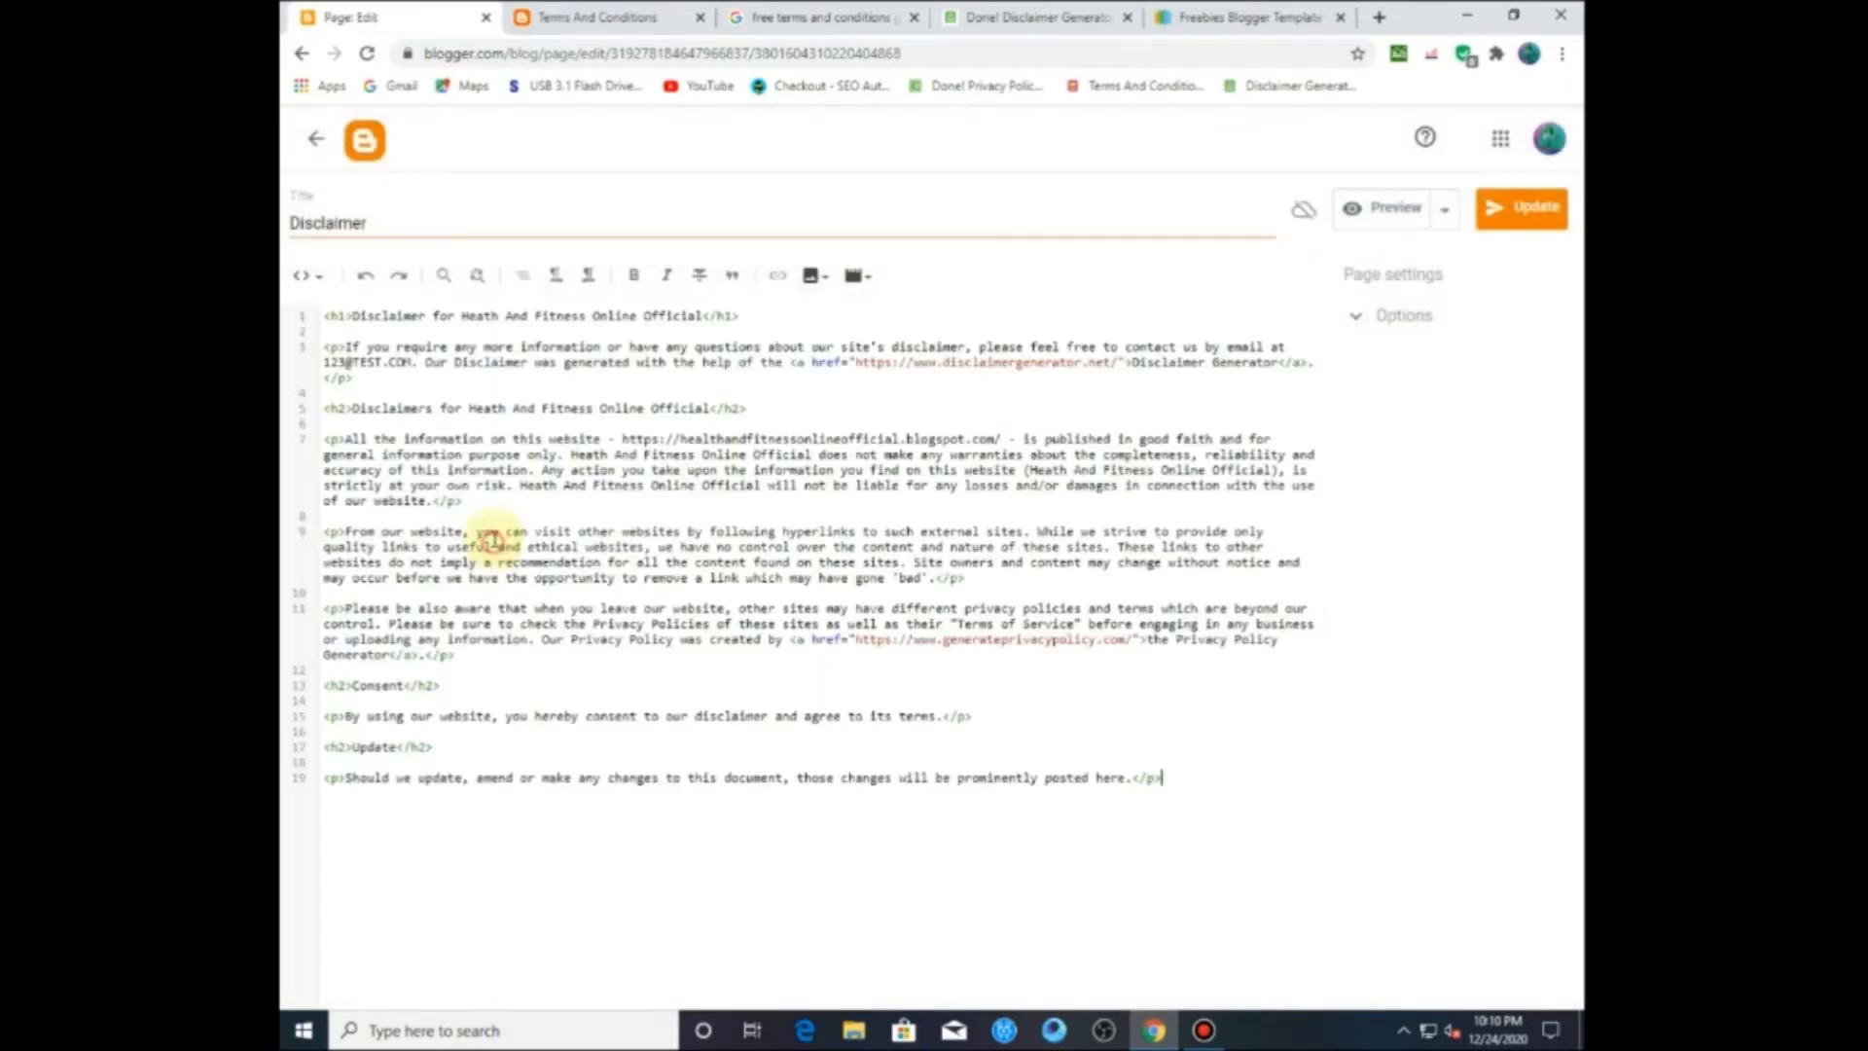
click(1523, 206)
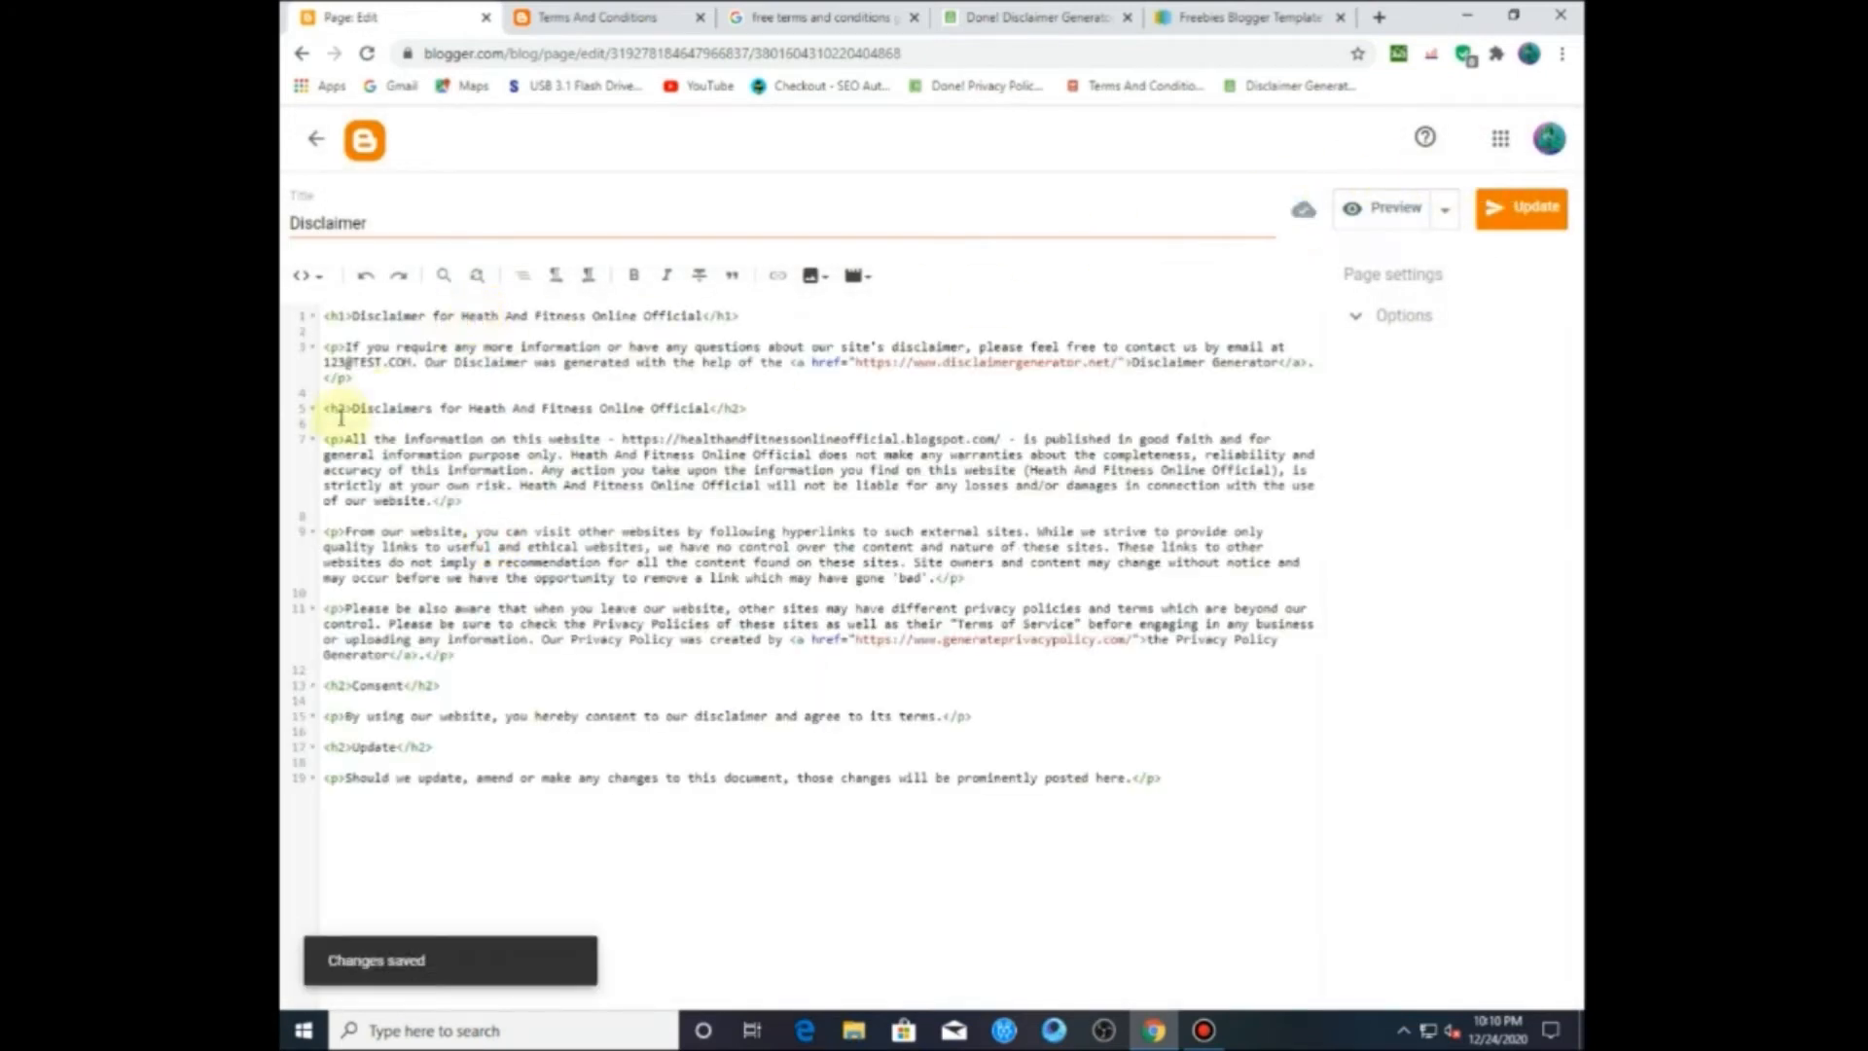
click(317, 138)
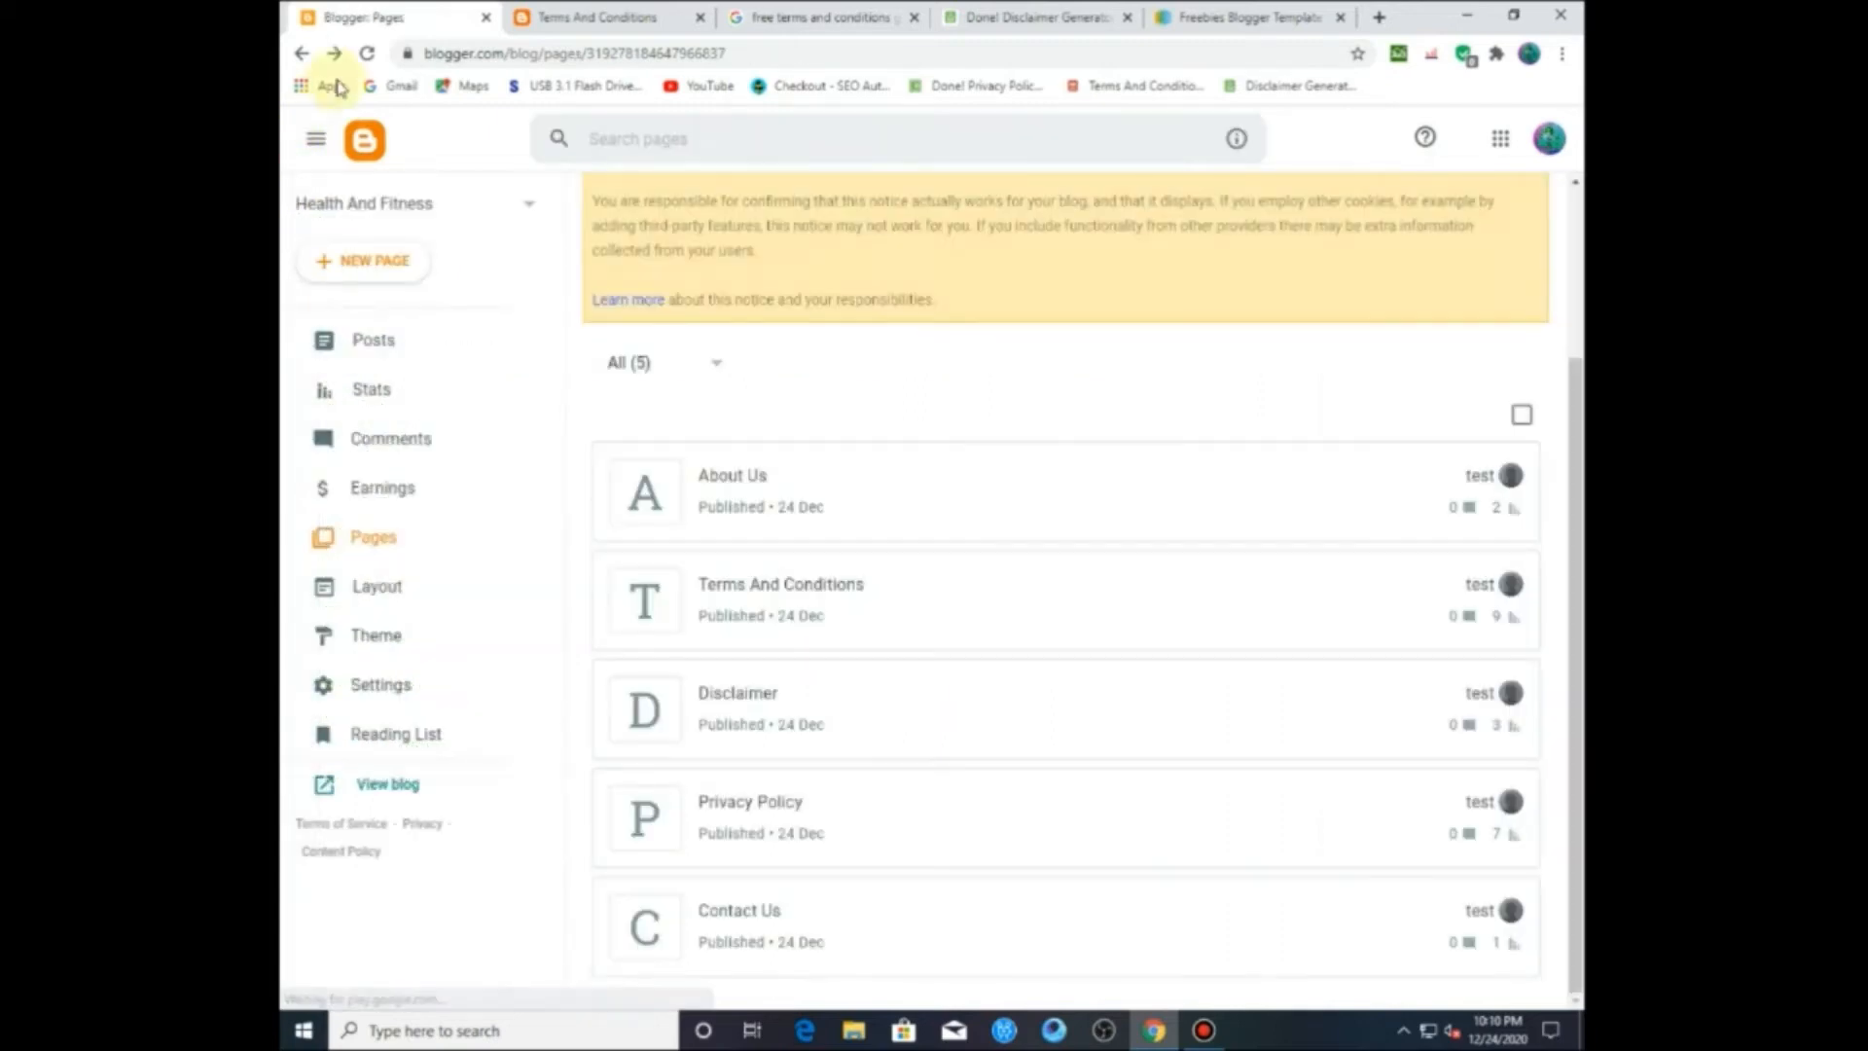
key(ctrl+Tab)
Step: Reload the live Terms page and open the blog's Disclaimer page to review its text
click(362, 56)
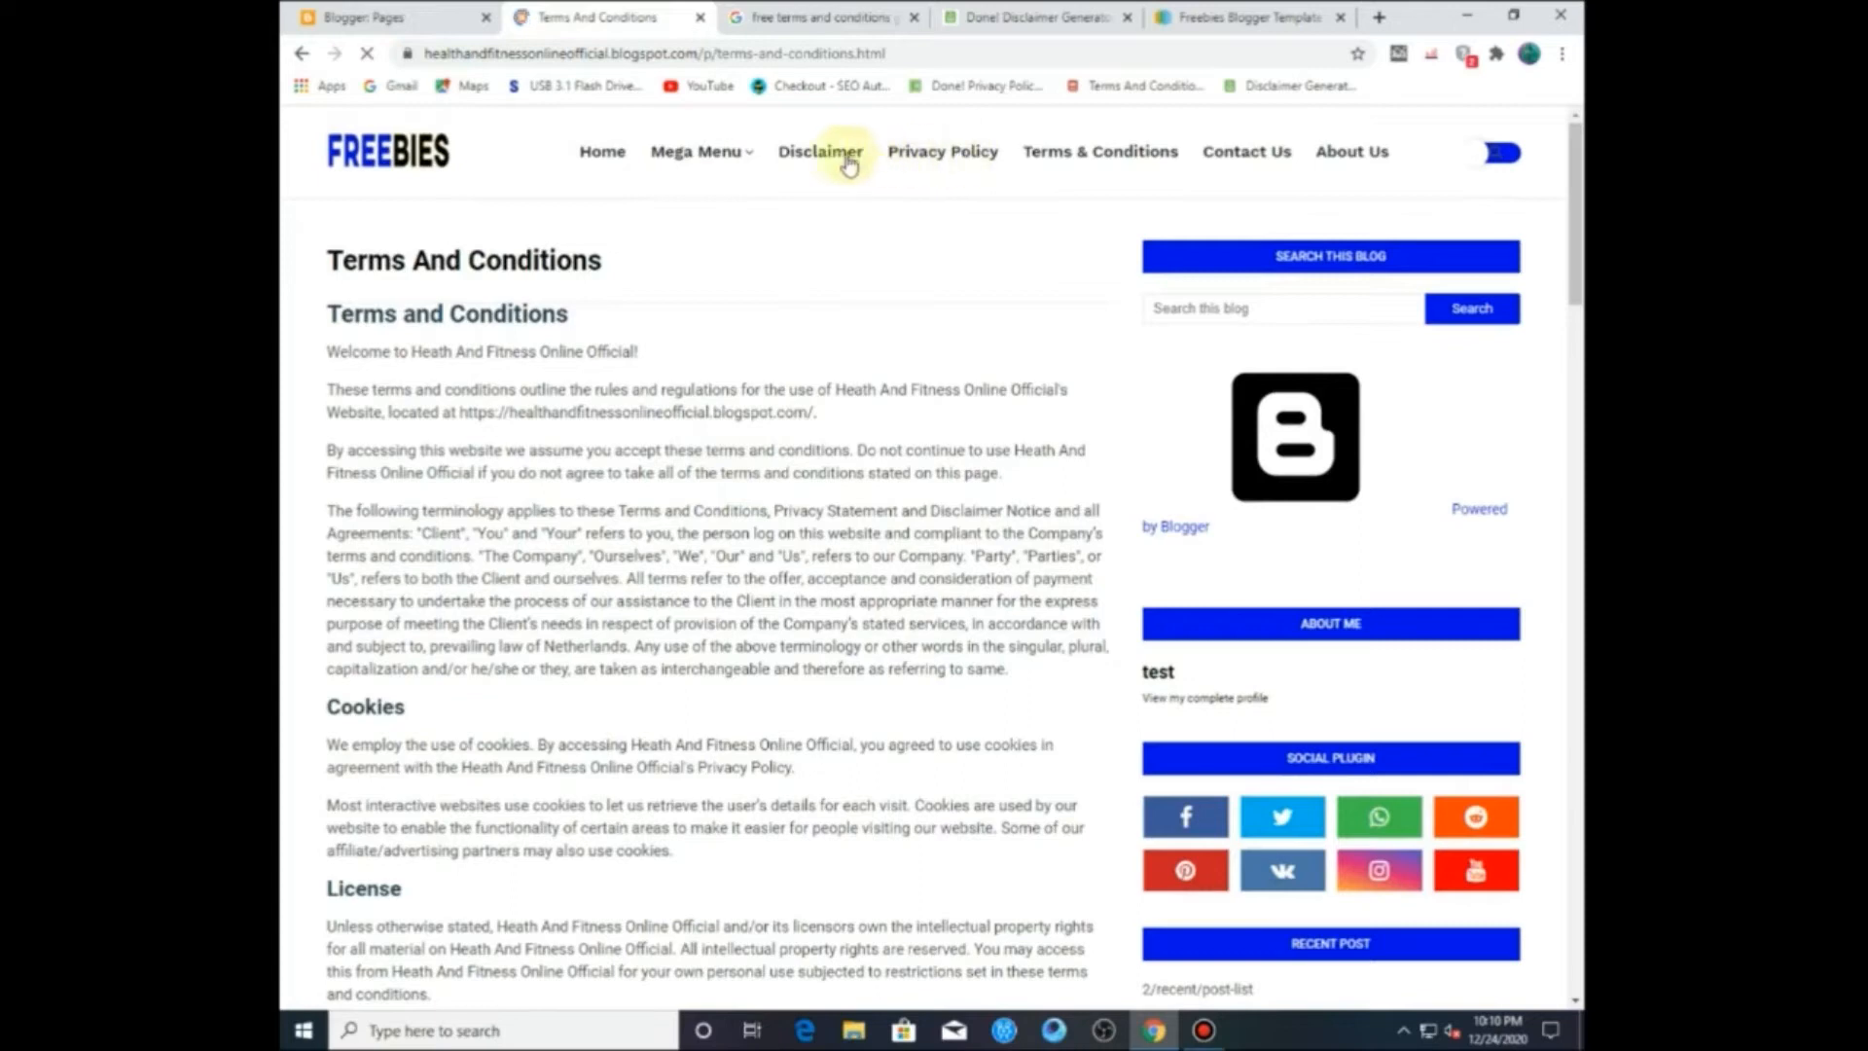
click(834, 153)
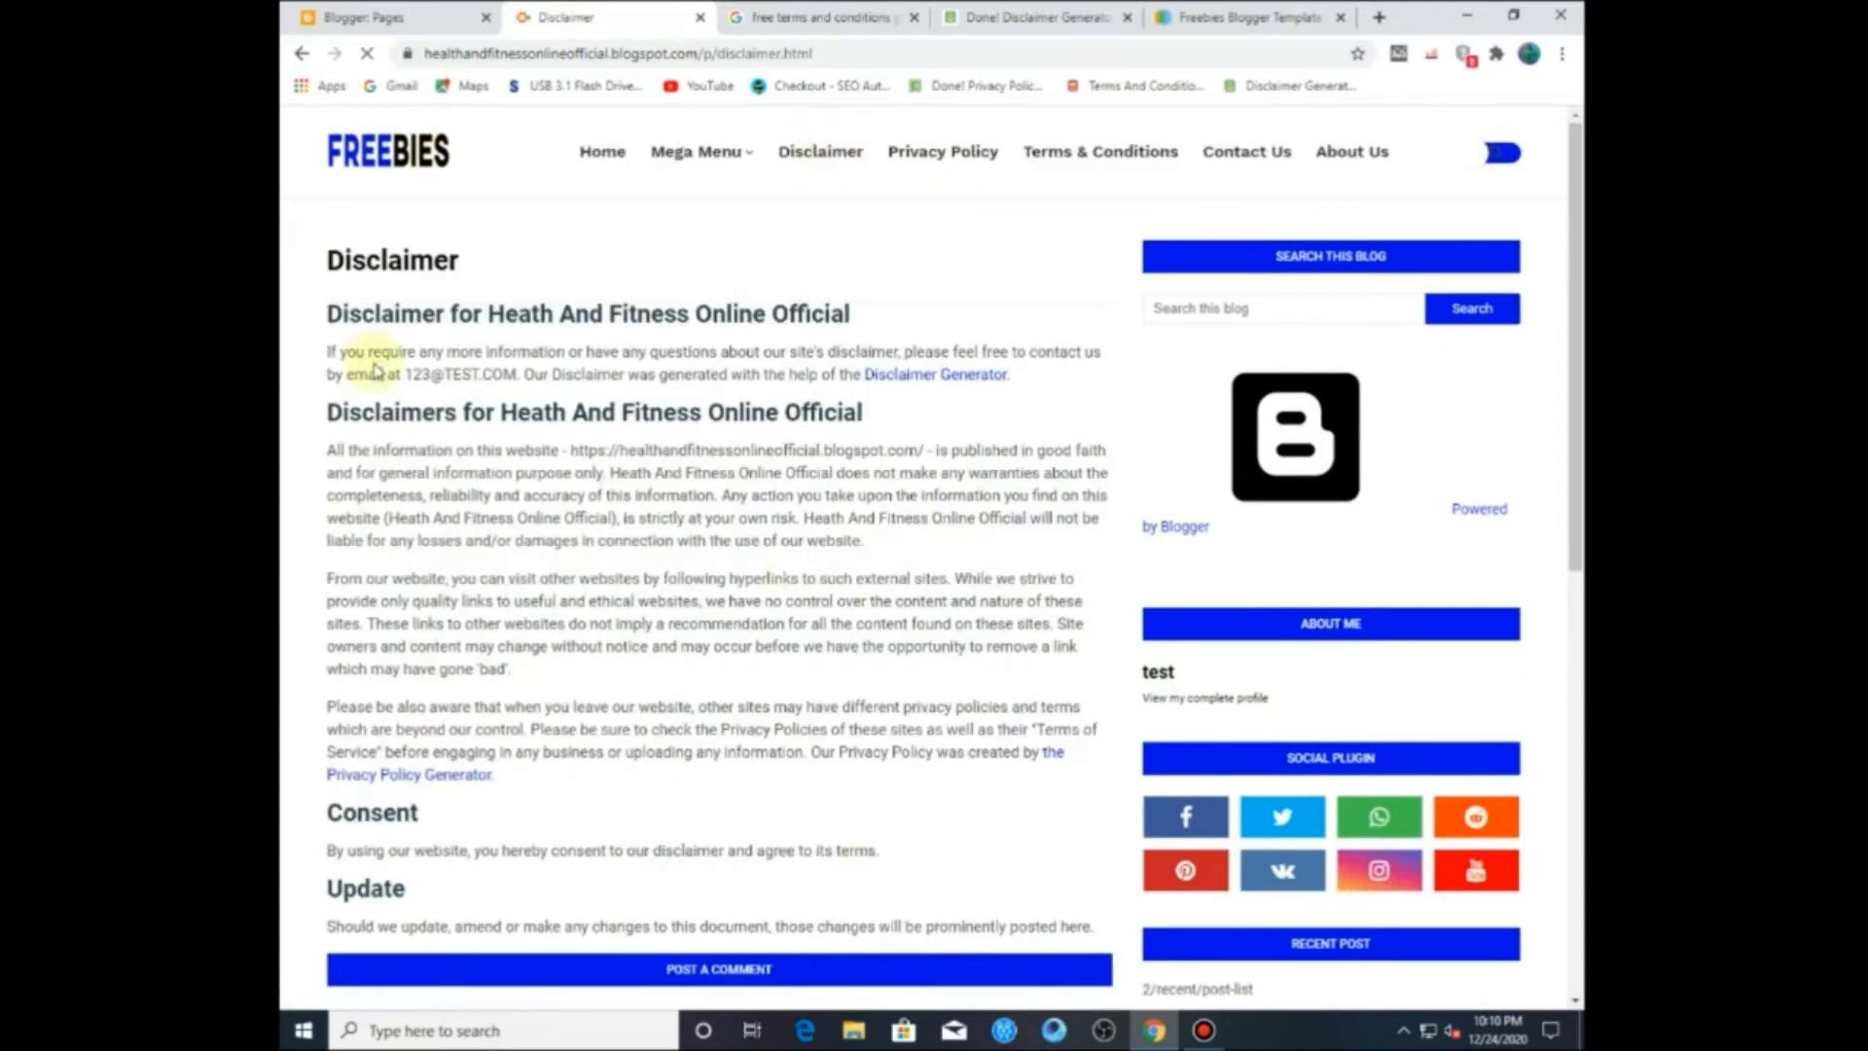
scroll(451, 439, down, 2)
scroll(451, 439, up, 2)
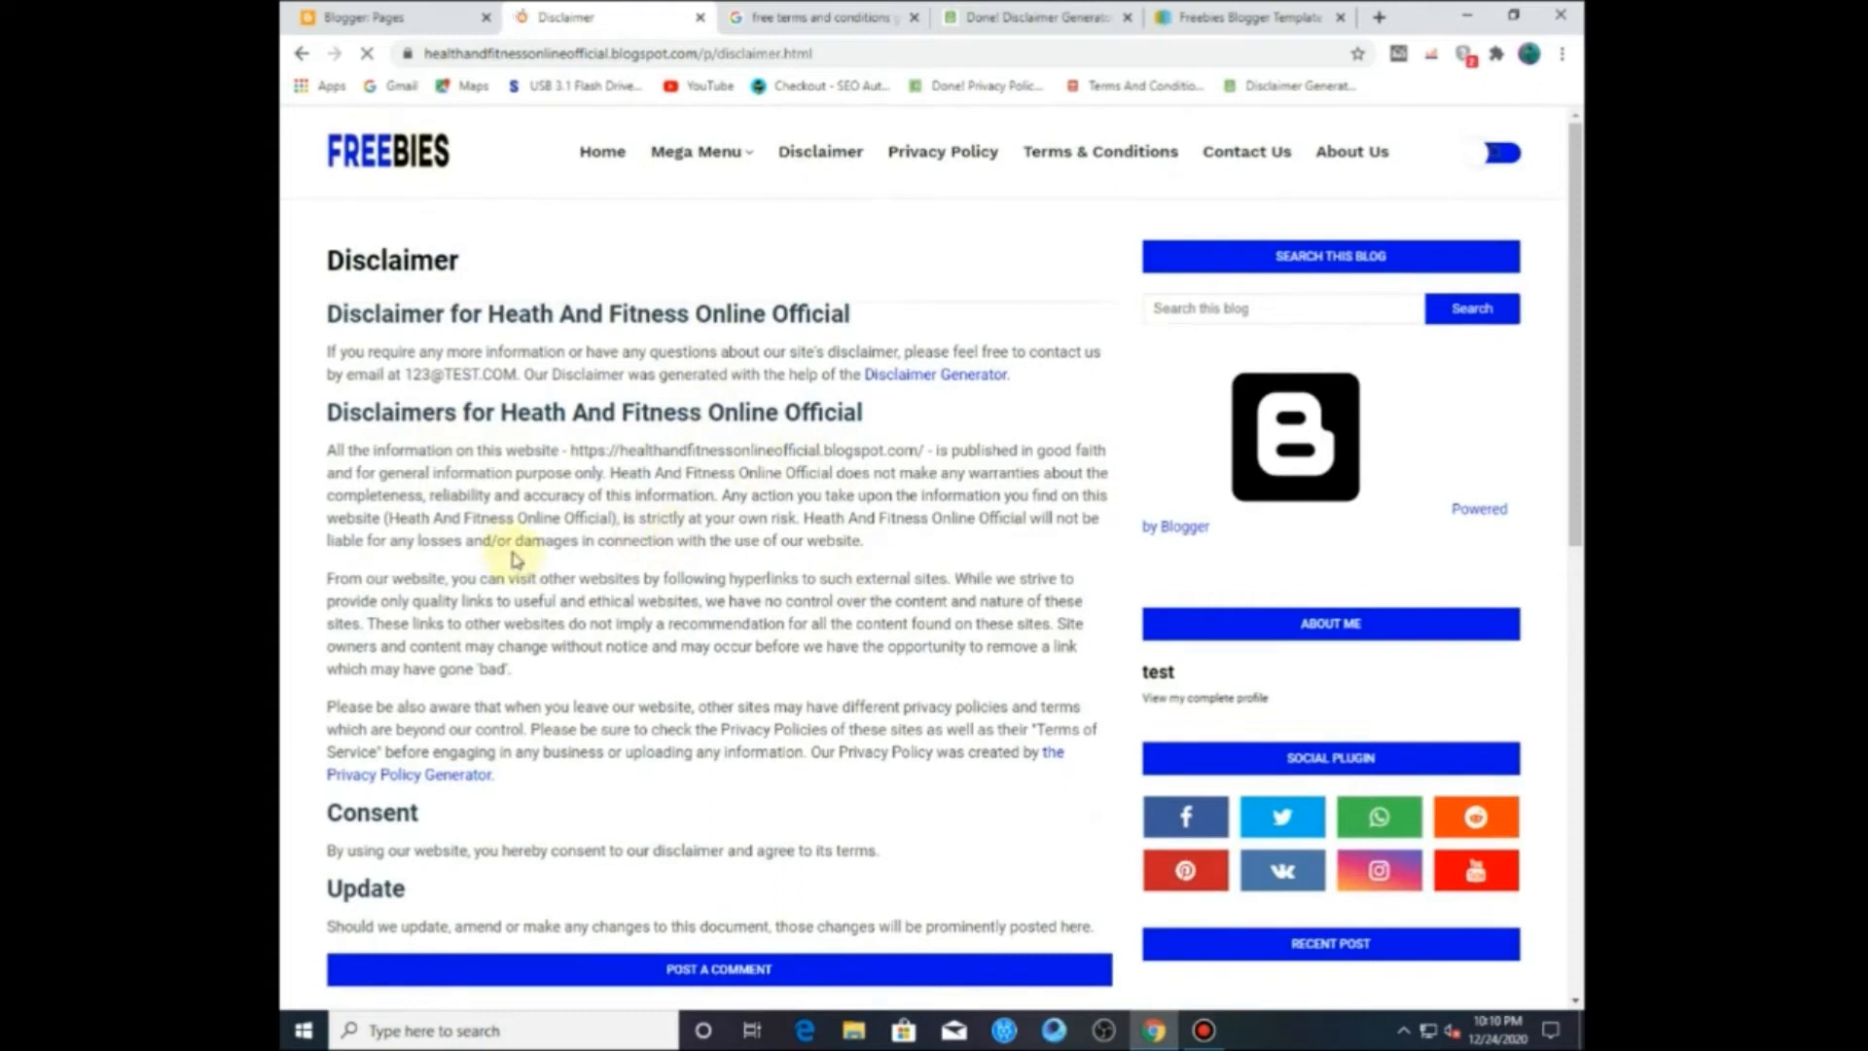
scroll(647, 701, down, 2)
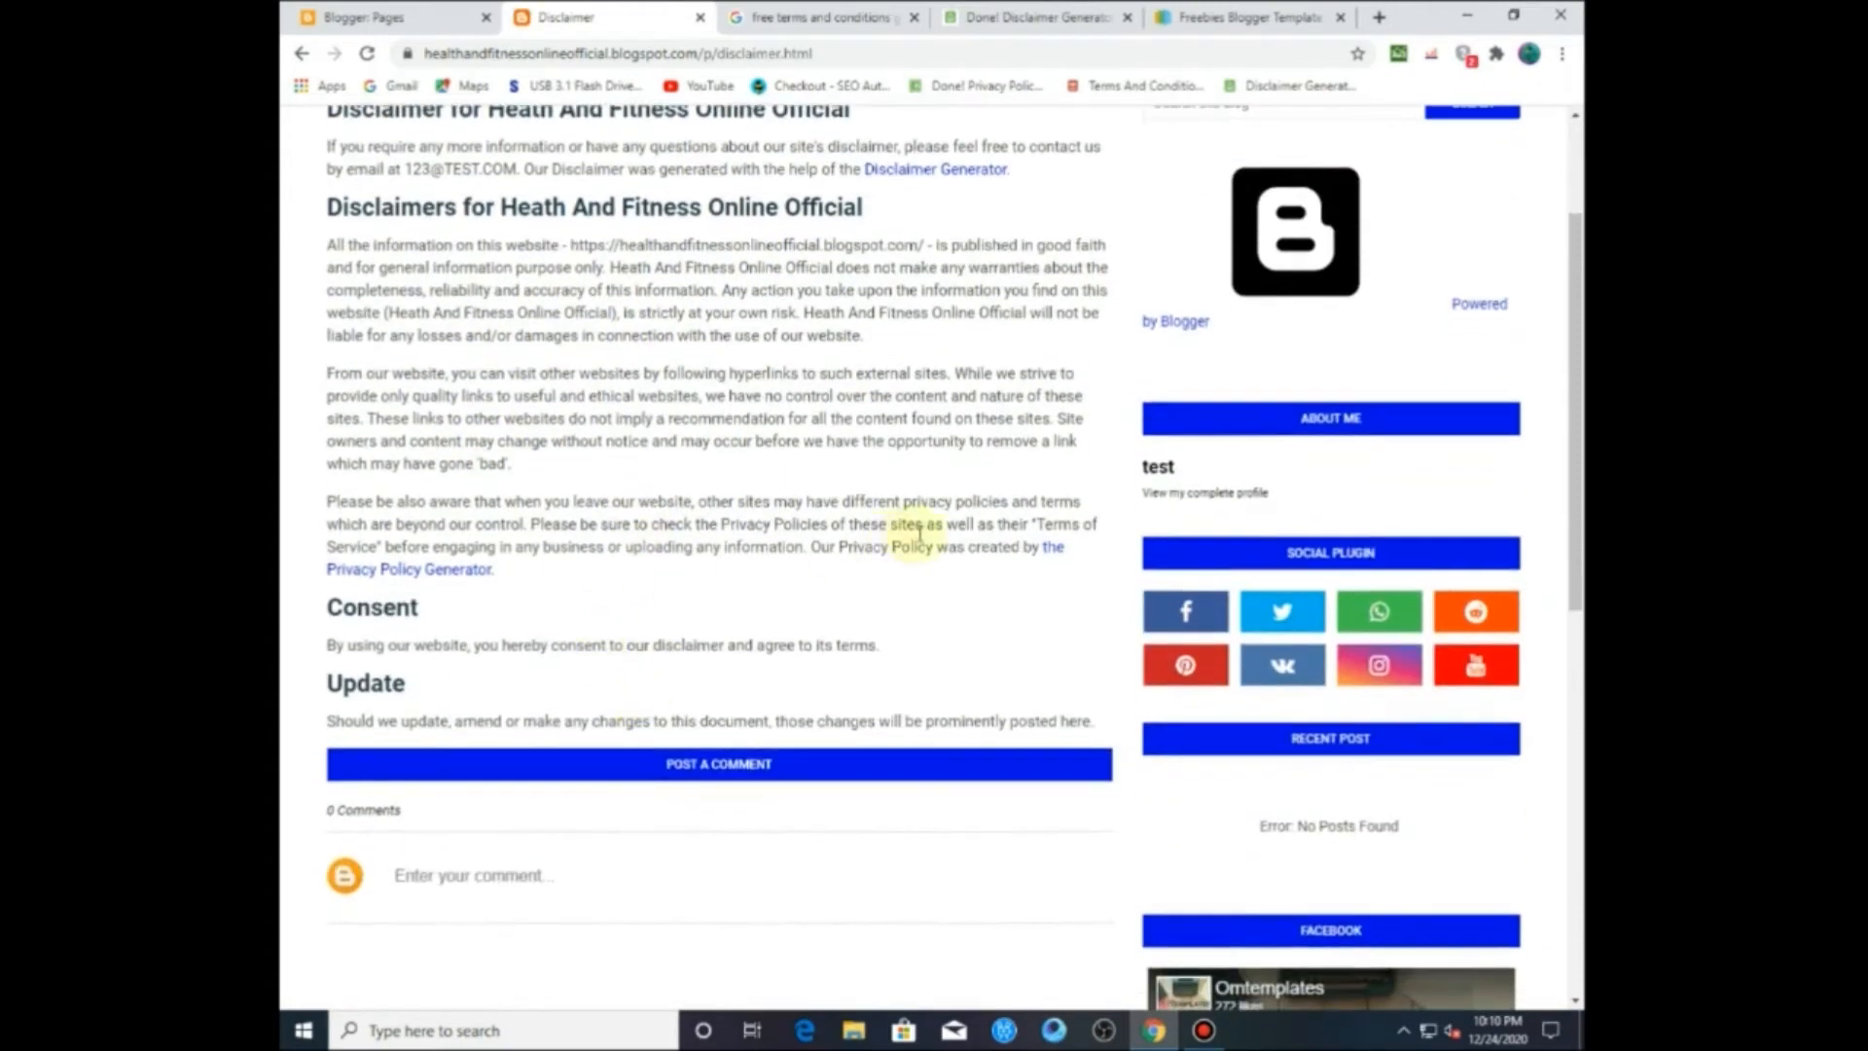
drag(513, 582, 862, 553)
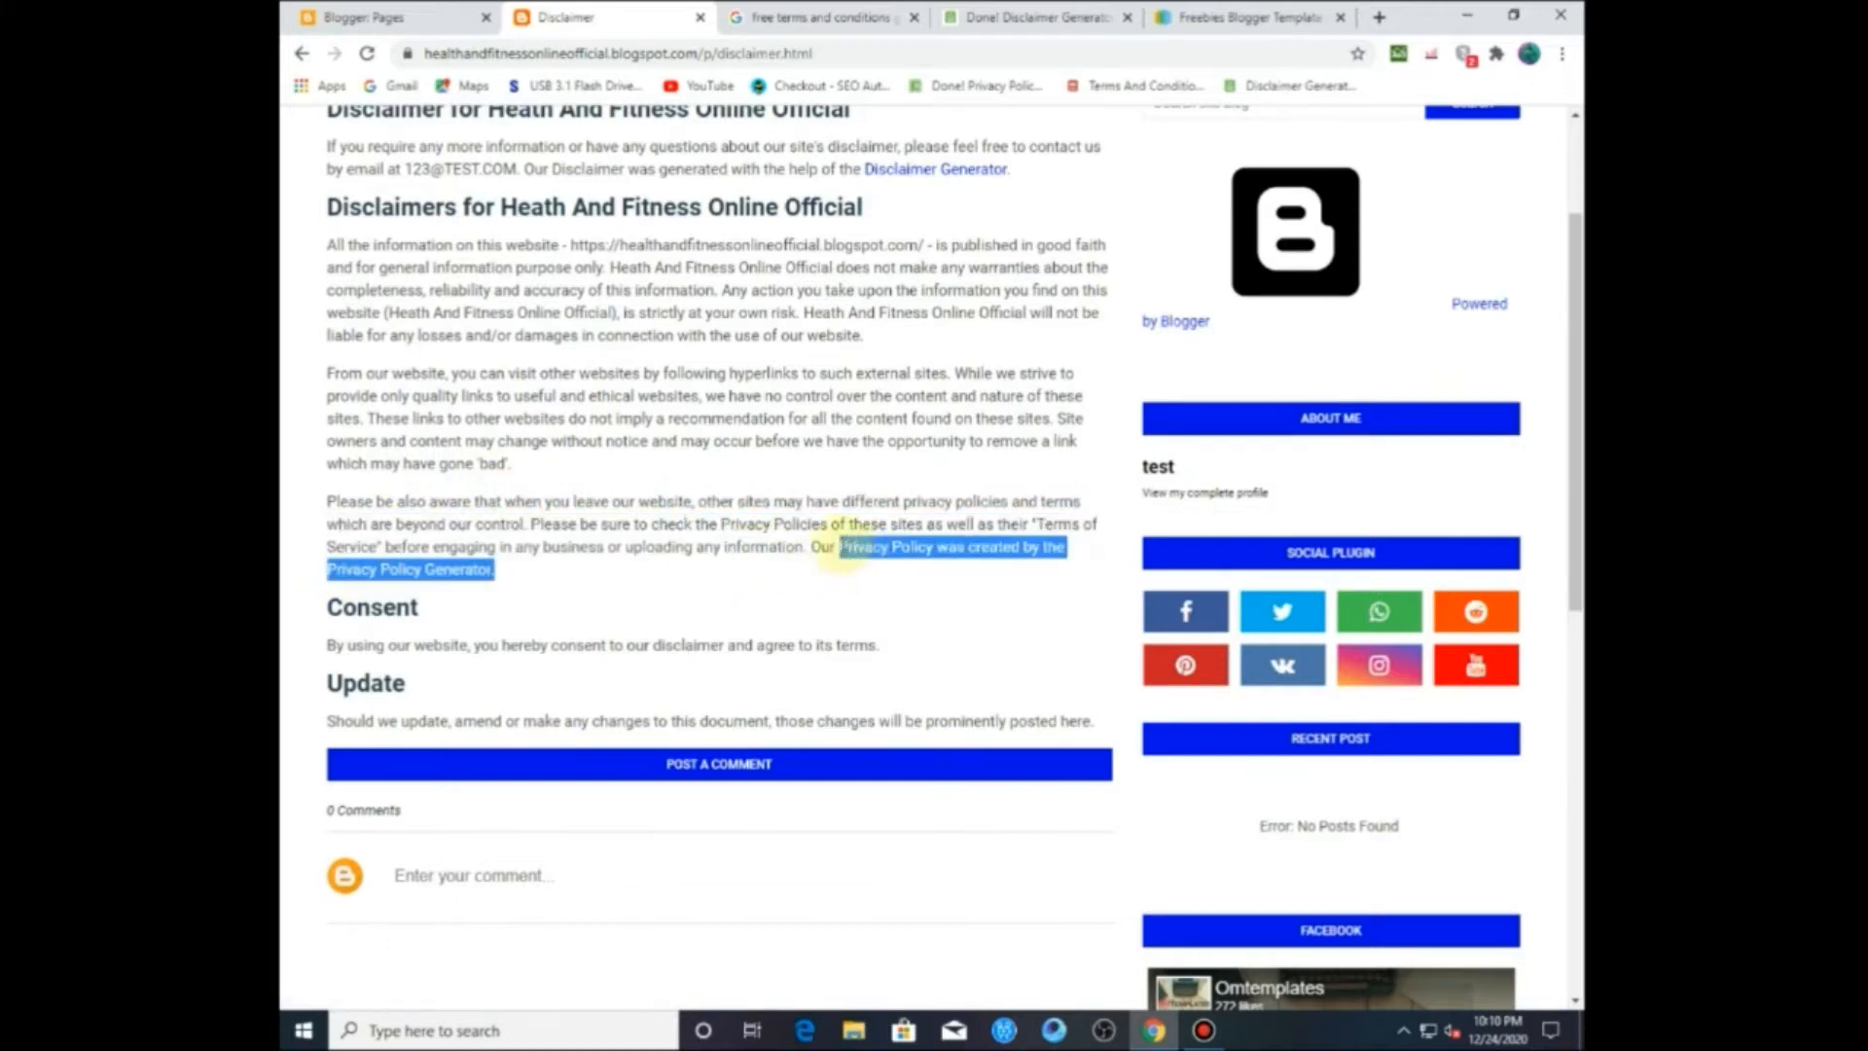
click(771, 588)
scroll(668, 592, up, 2)
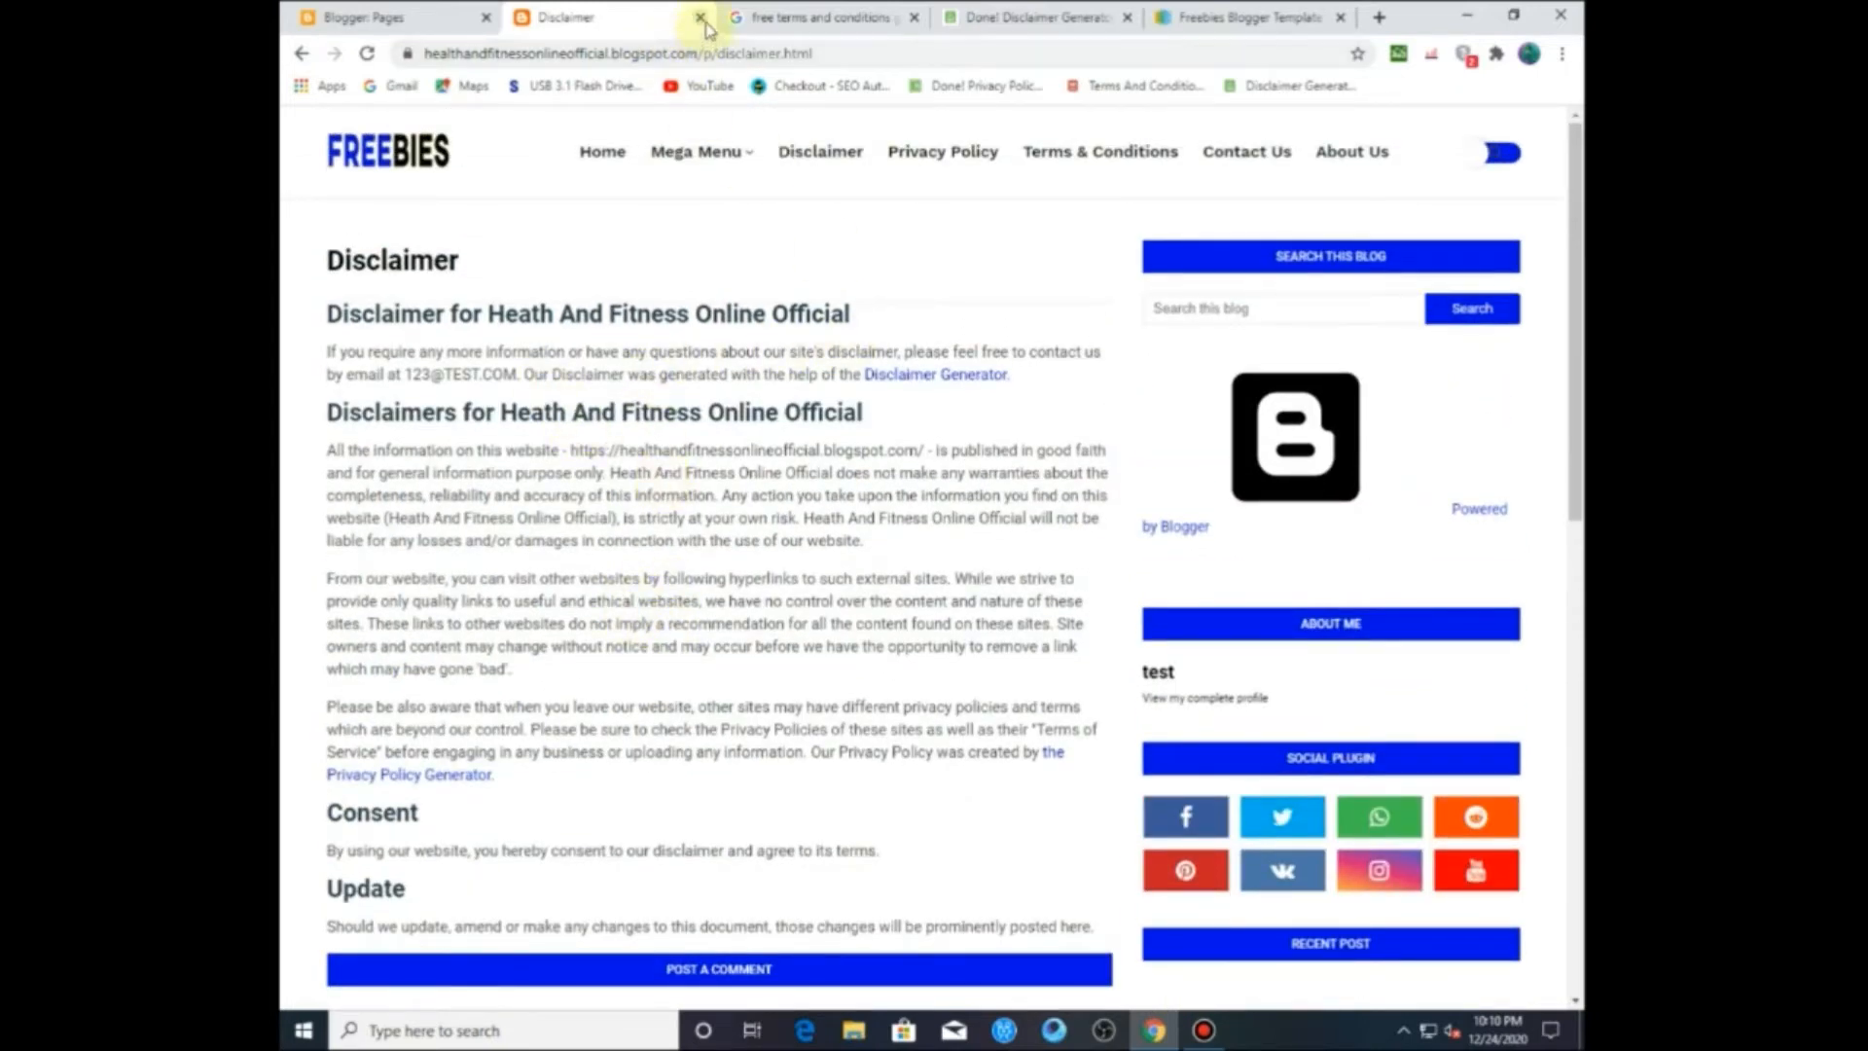
Step: Close the live Disclaimer tab, leaving the search results showing
click(418, 16)
click(661, 17)
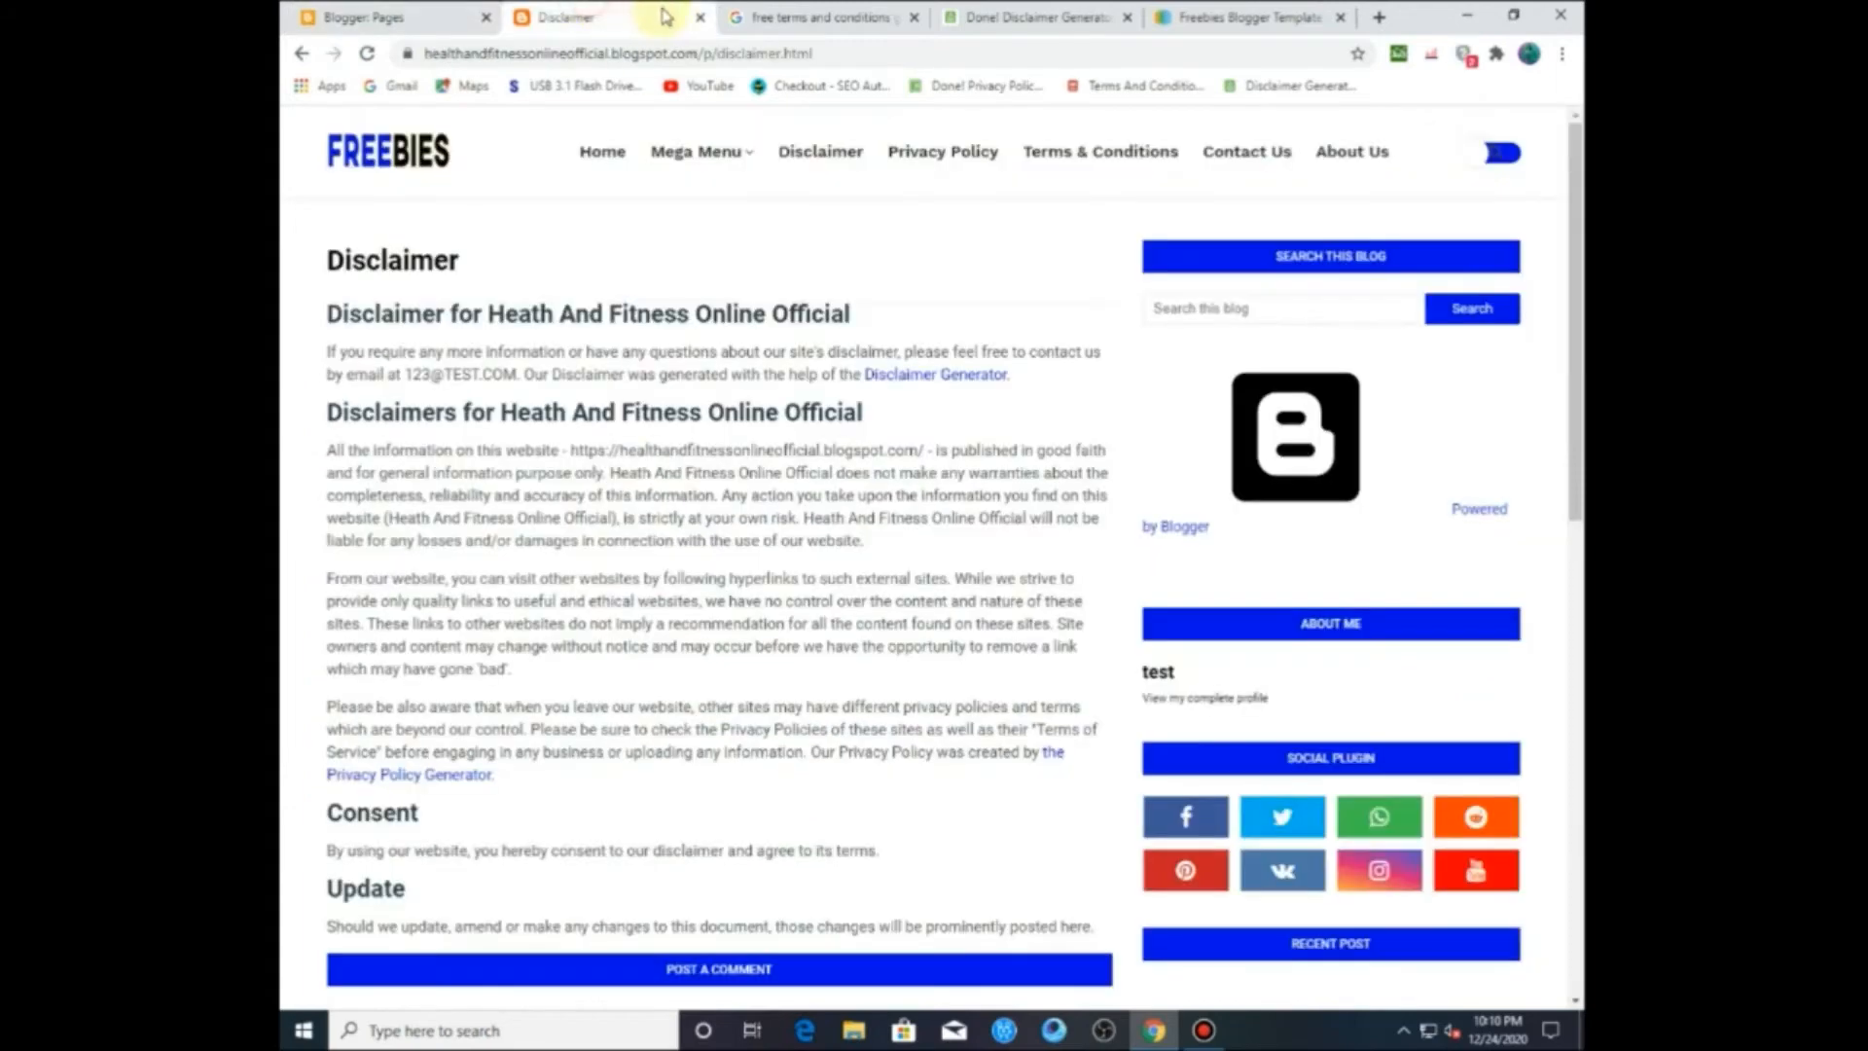
click(698, 19)
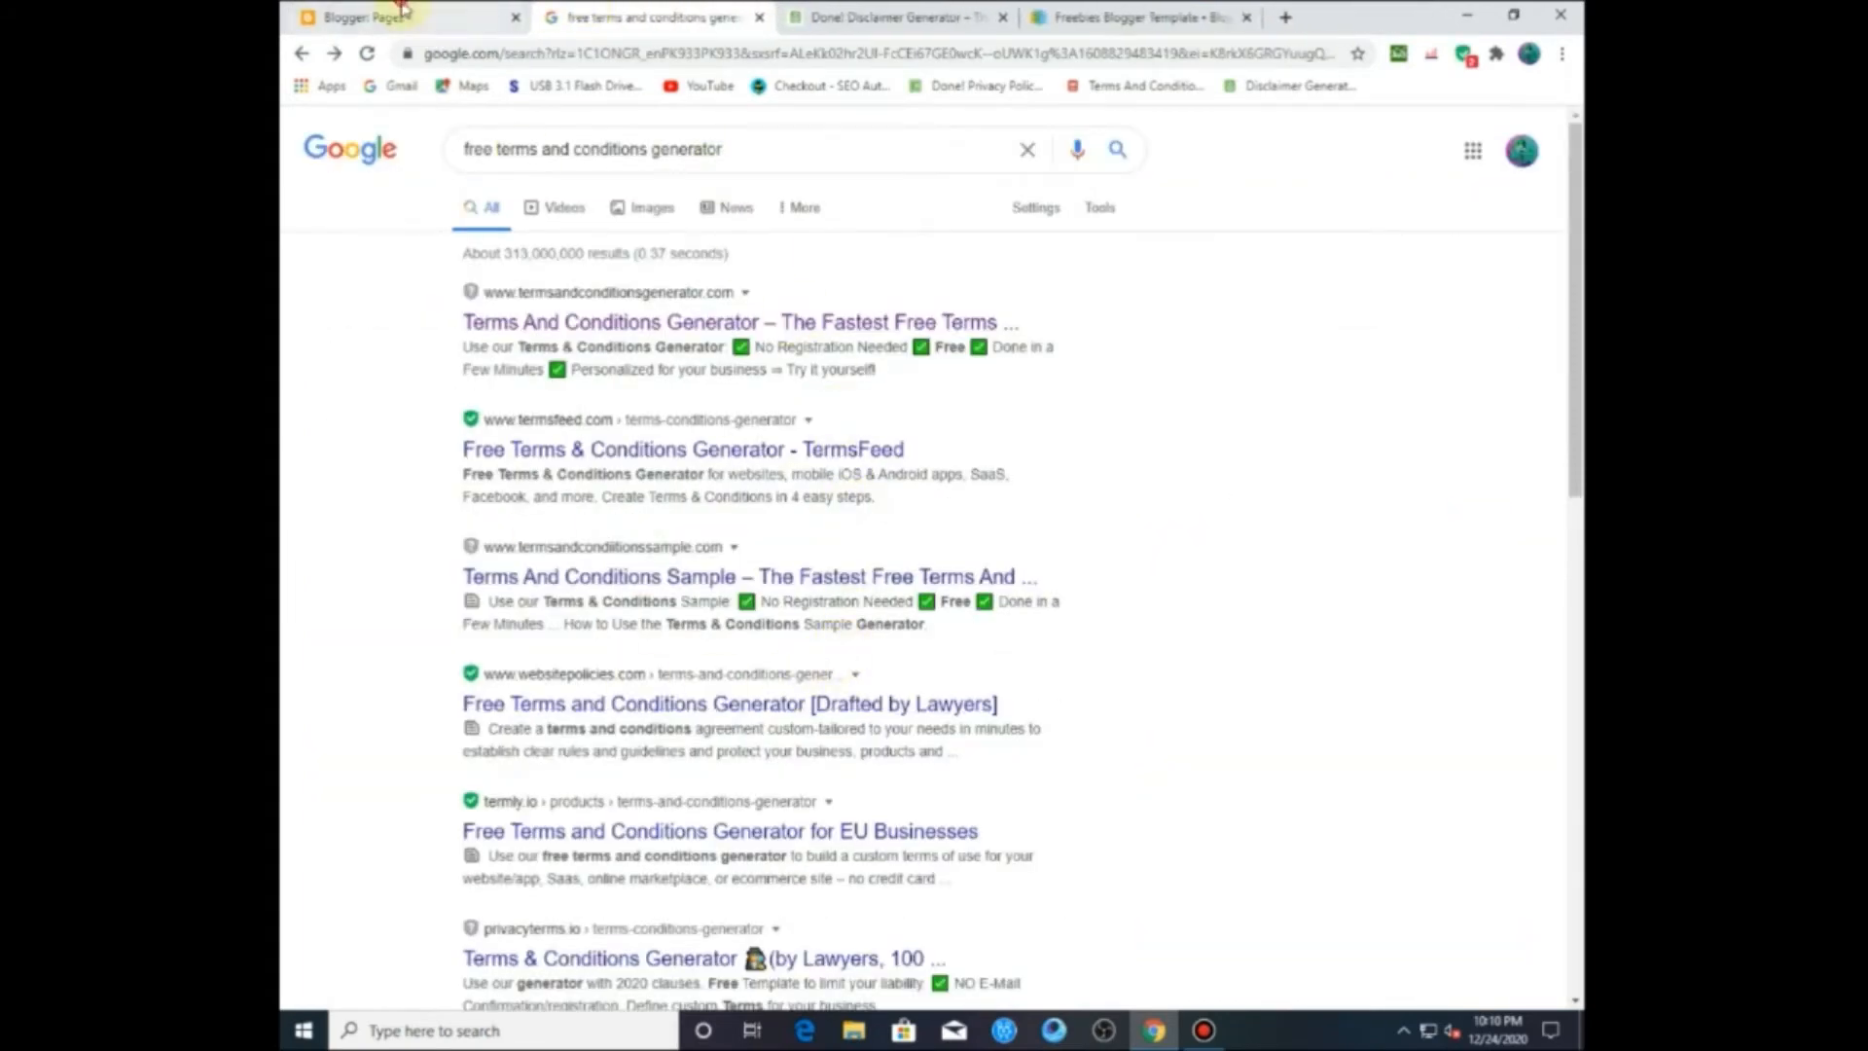
click(394, 17)
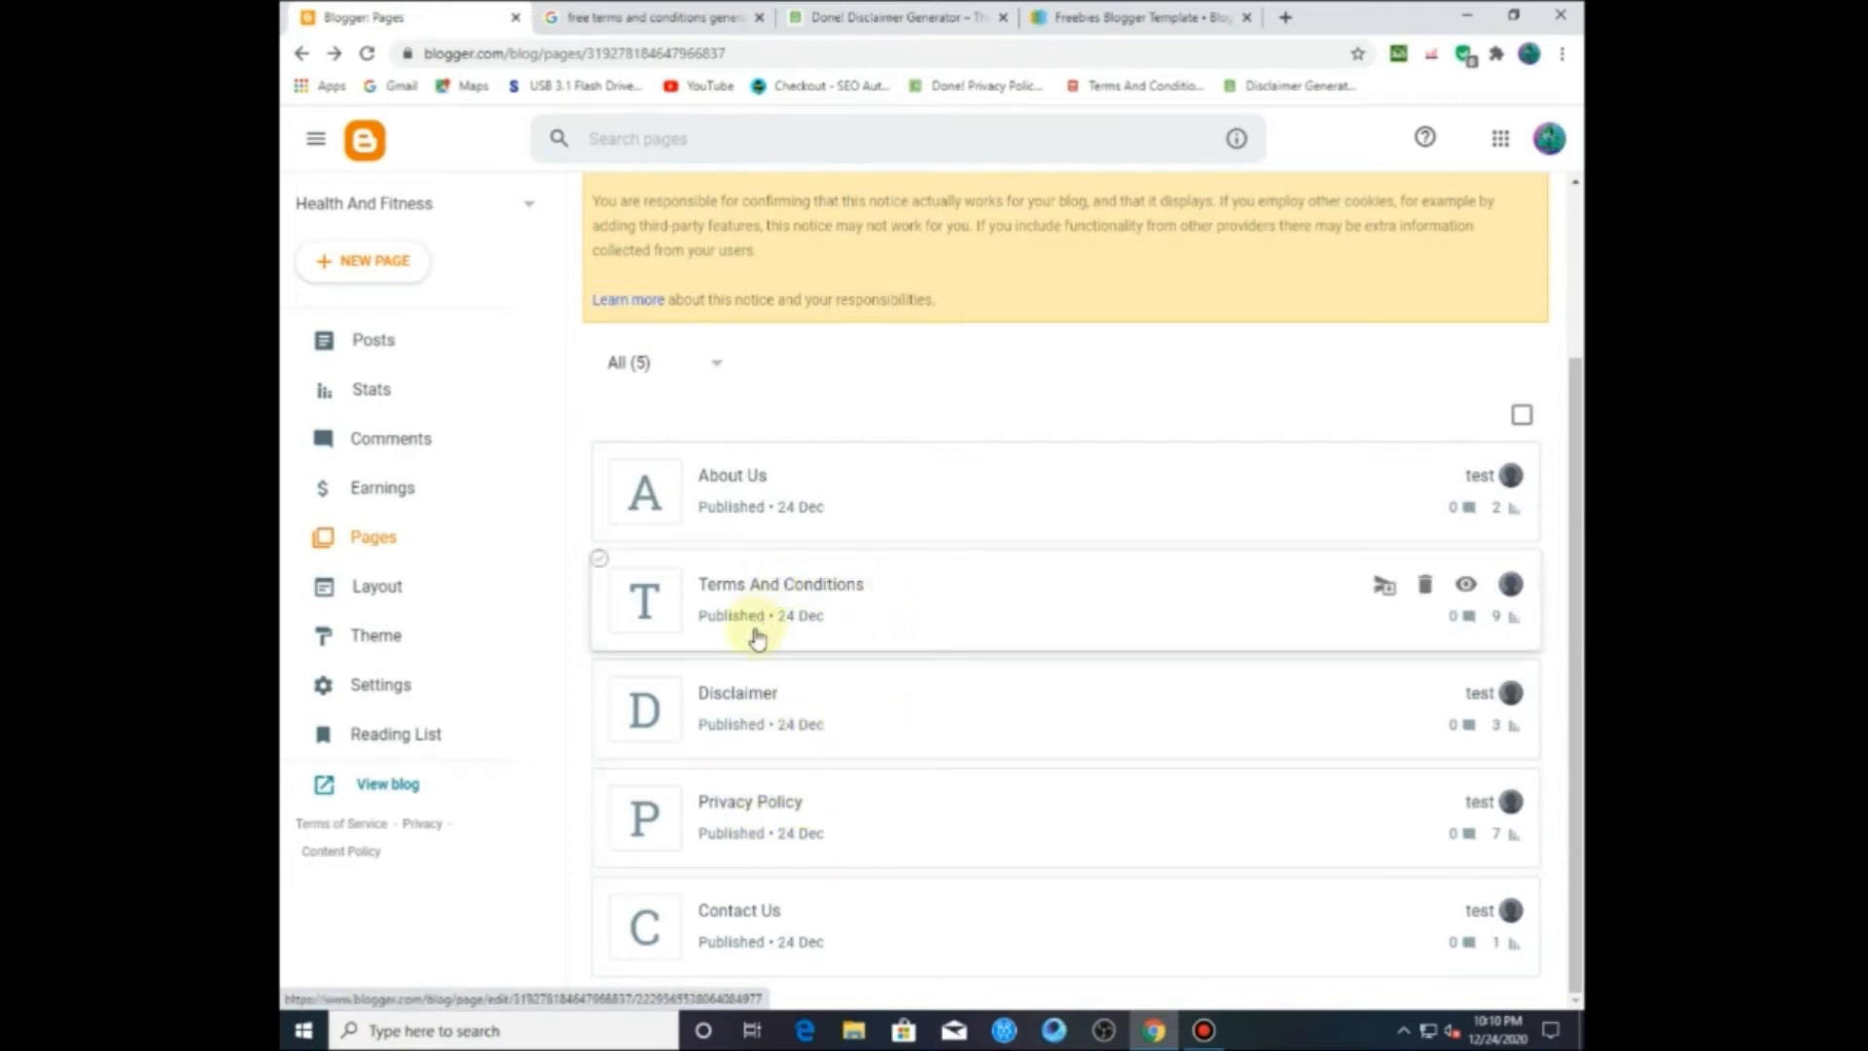
Step: Search Google for 'free contact form generator' and open the JotForm result in a new tab
click(661, 16)
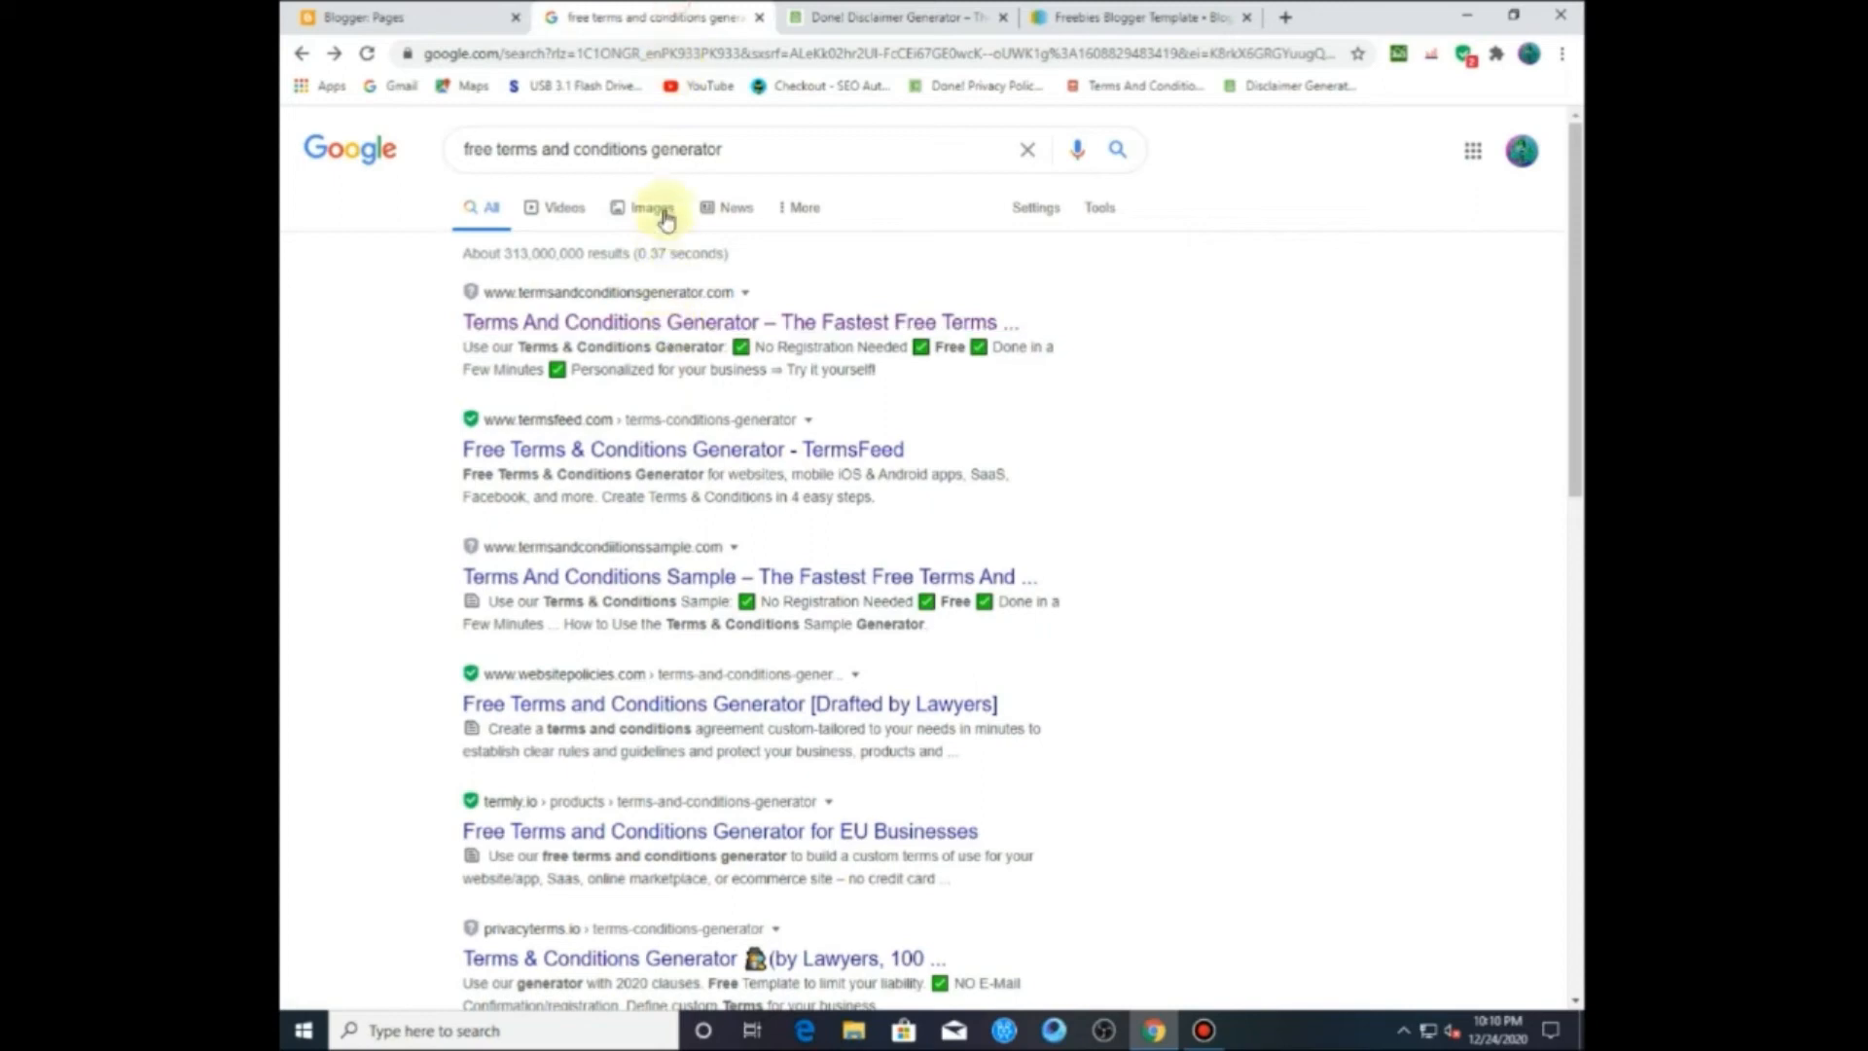
click(536, 150)
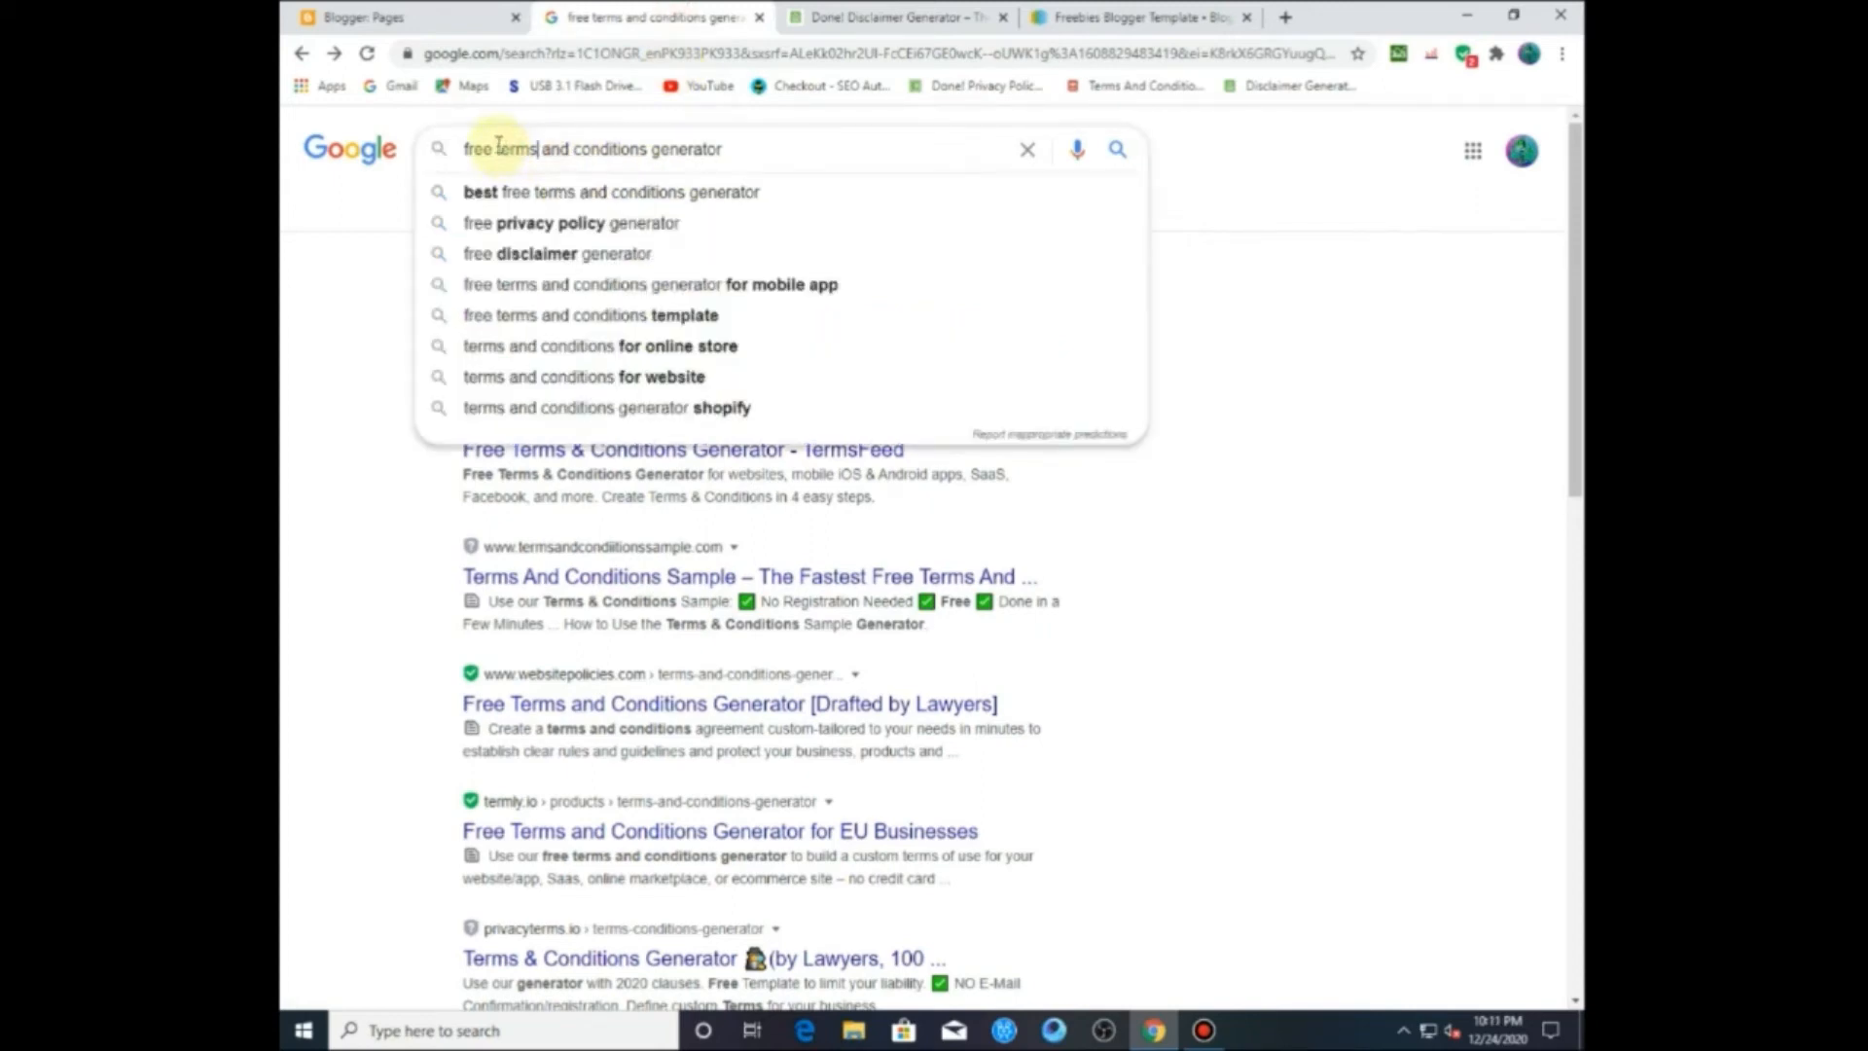
drag(538, 149, 639, 162)
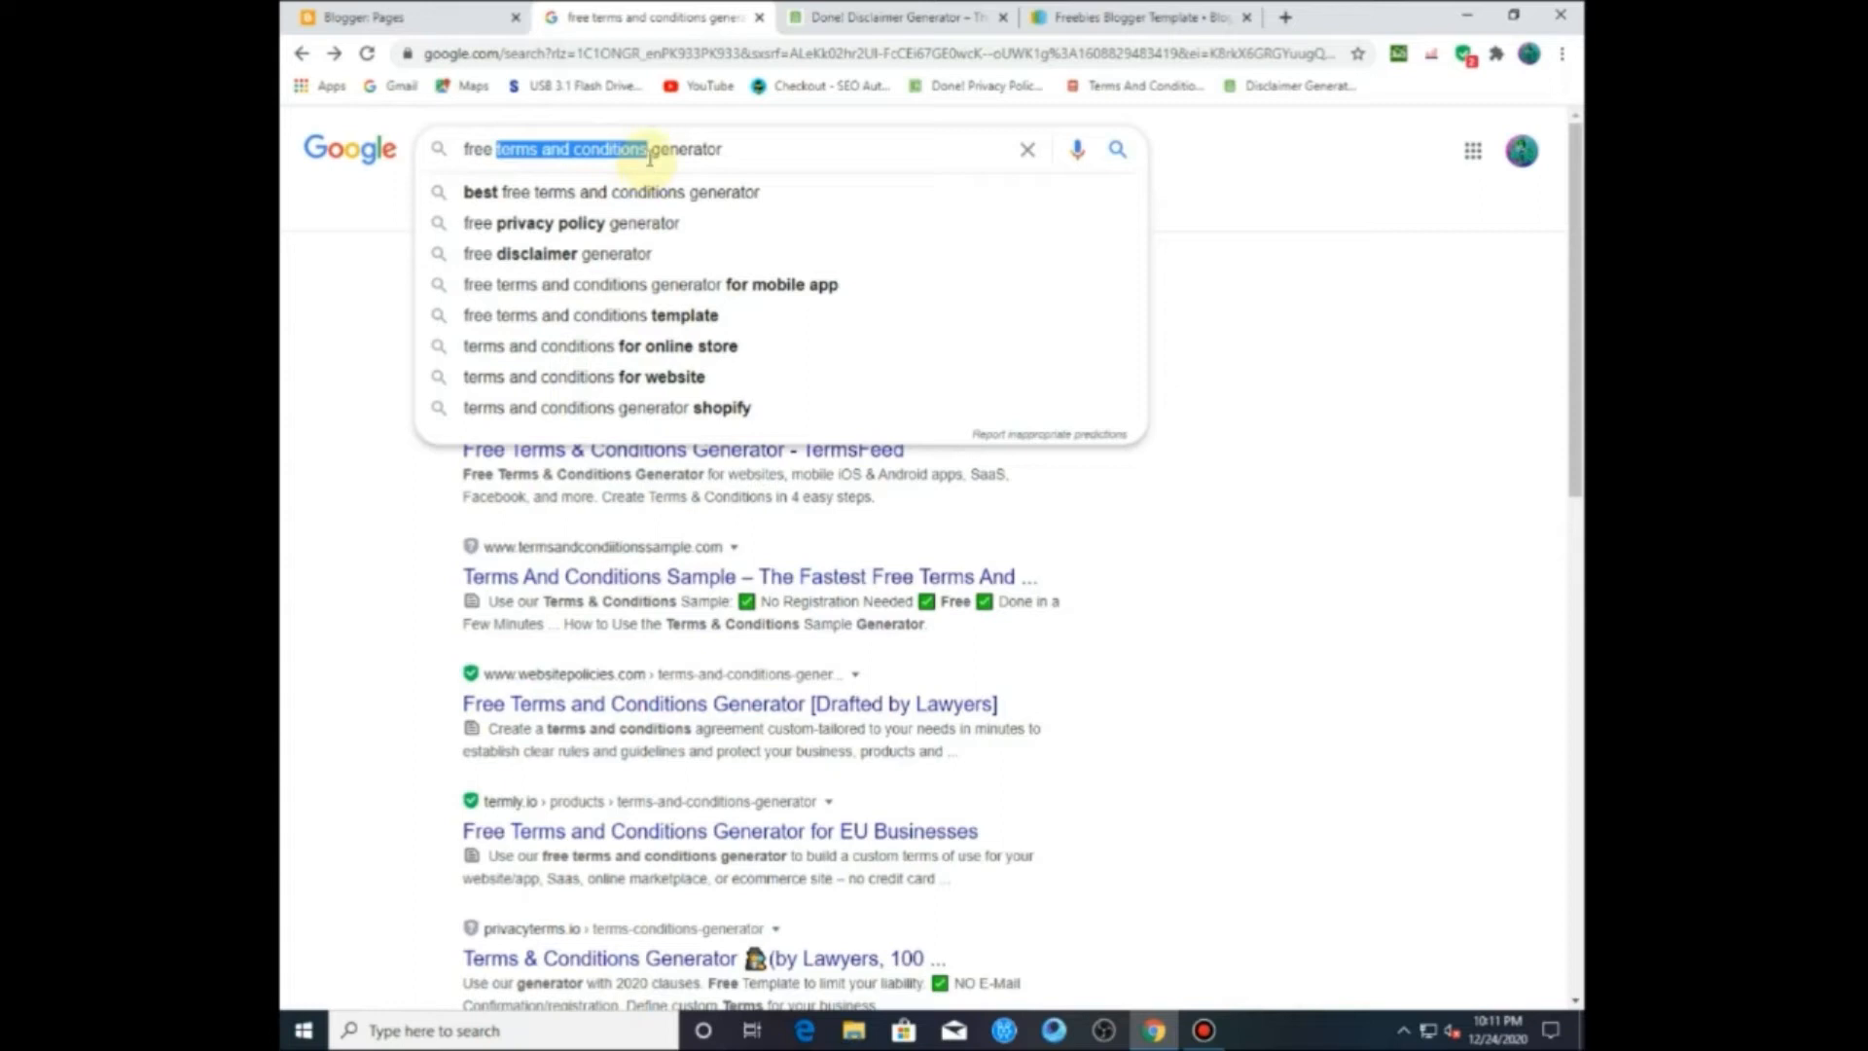
text(CO)
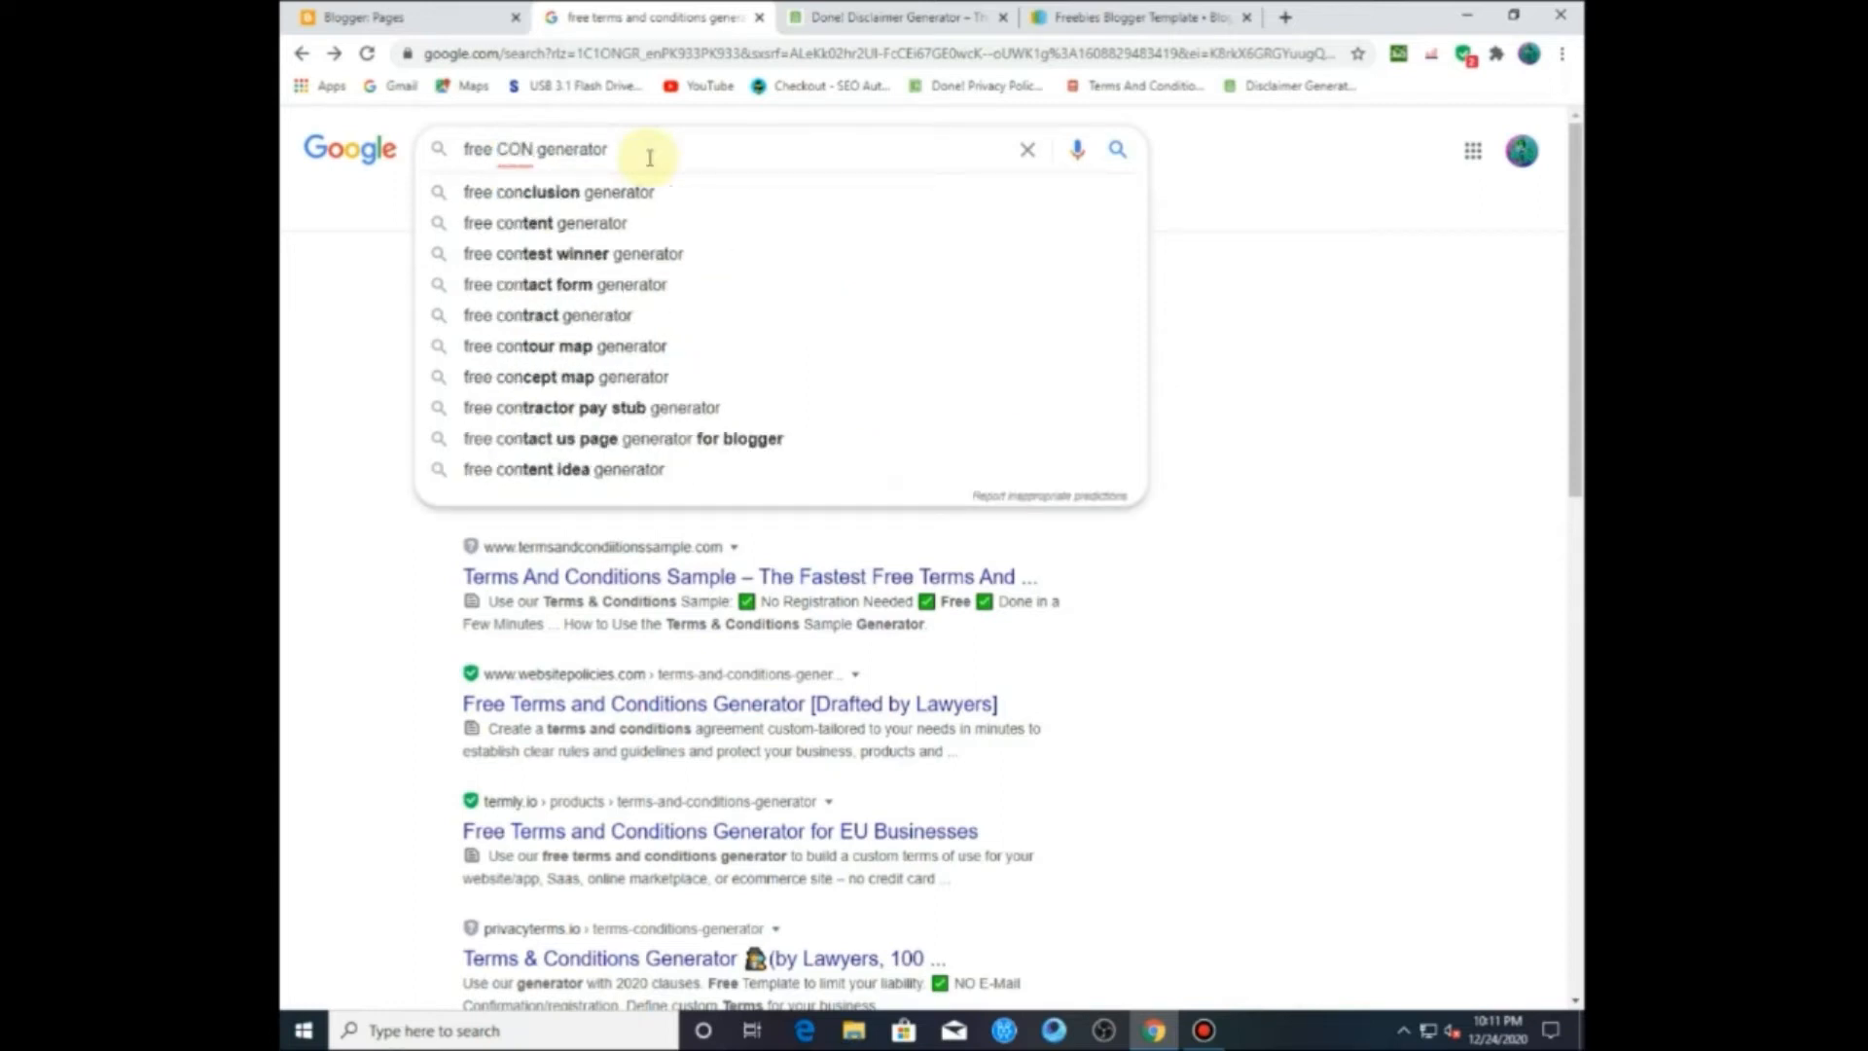
key(BackSpace)
key(BackSpace)
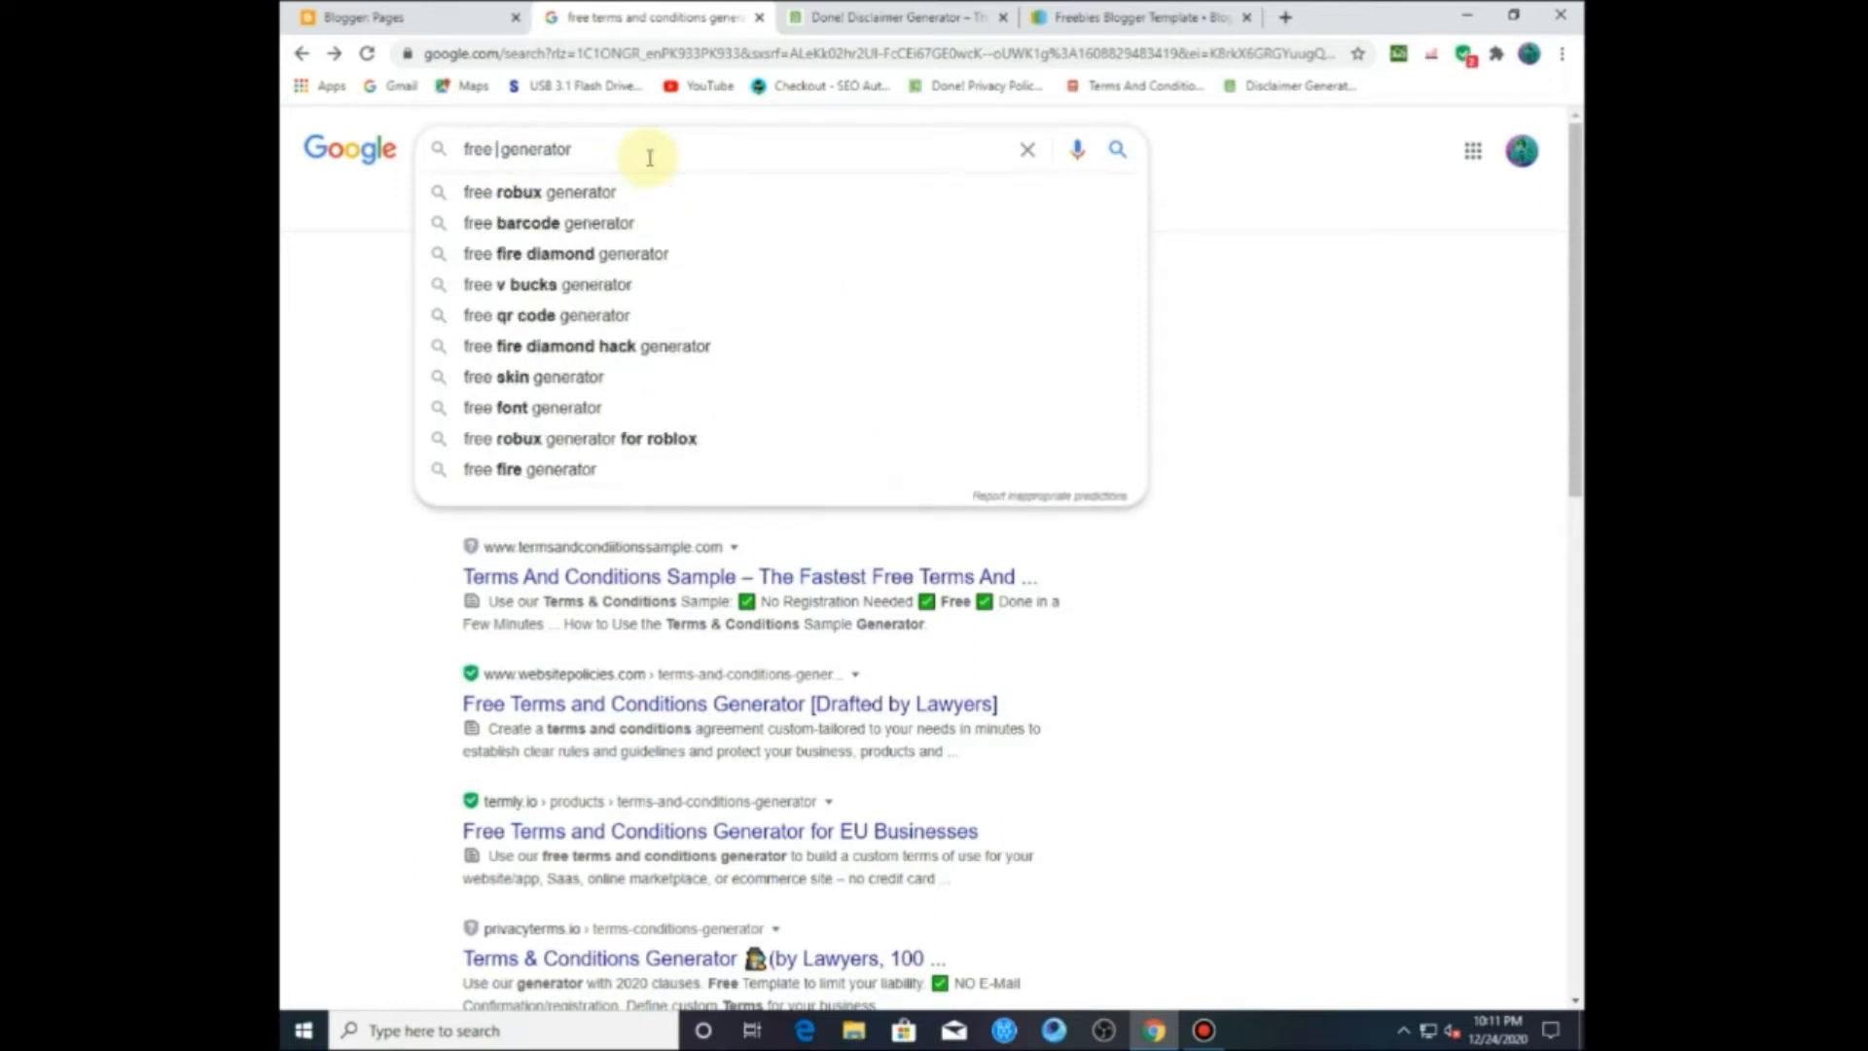
text(conta)
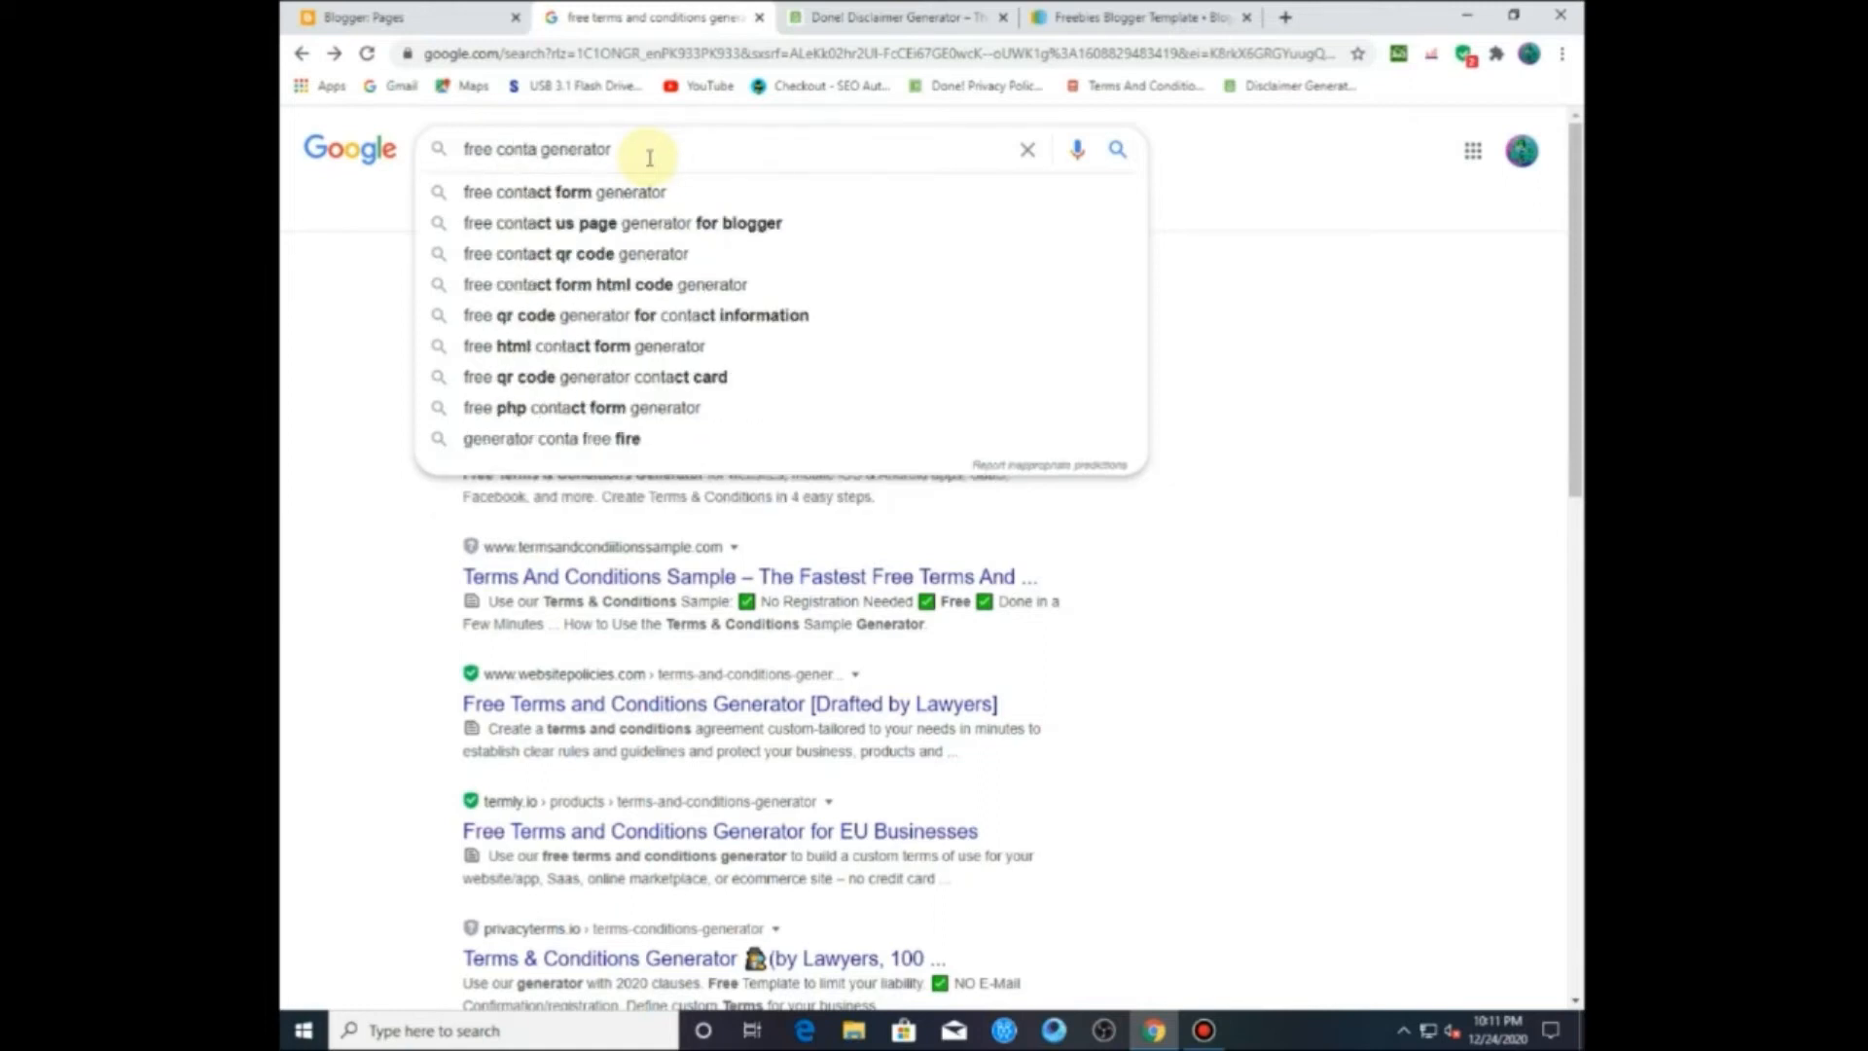
text(ct form)
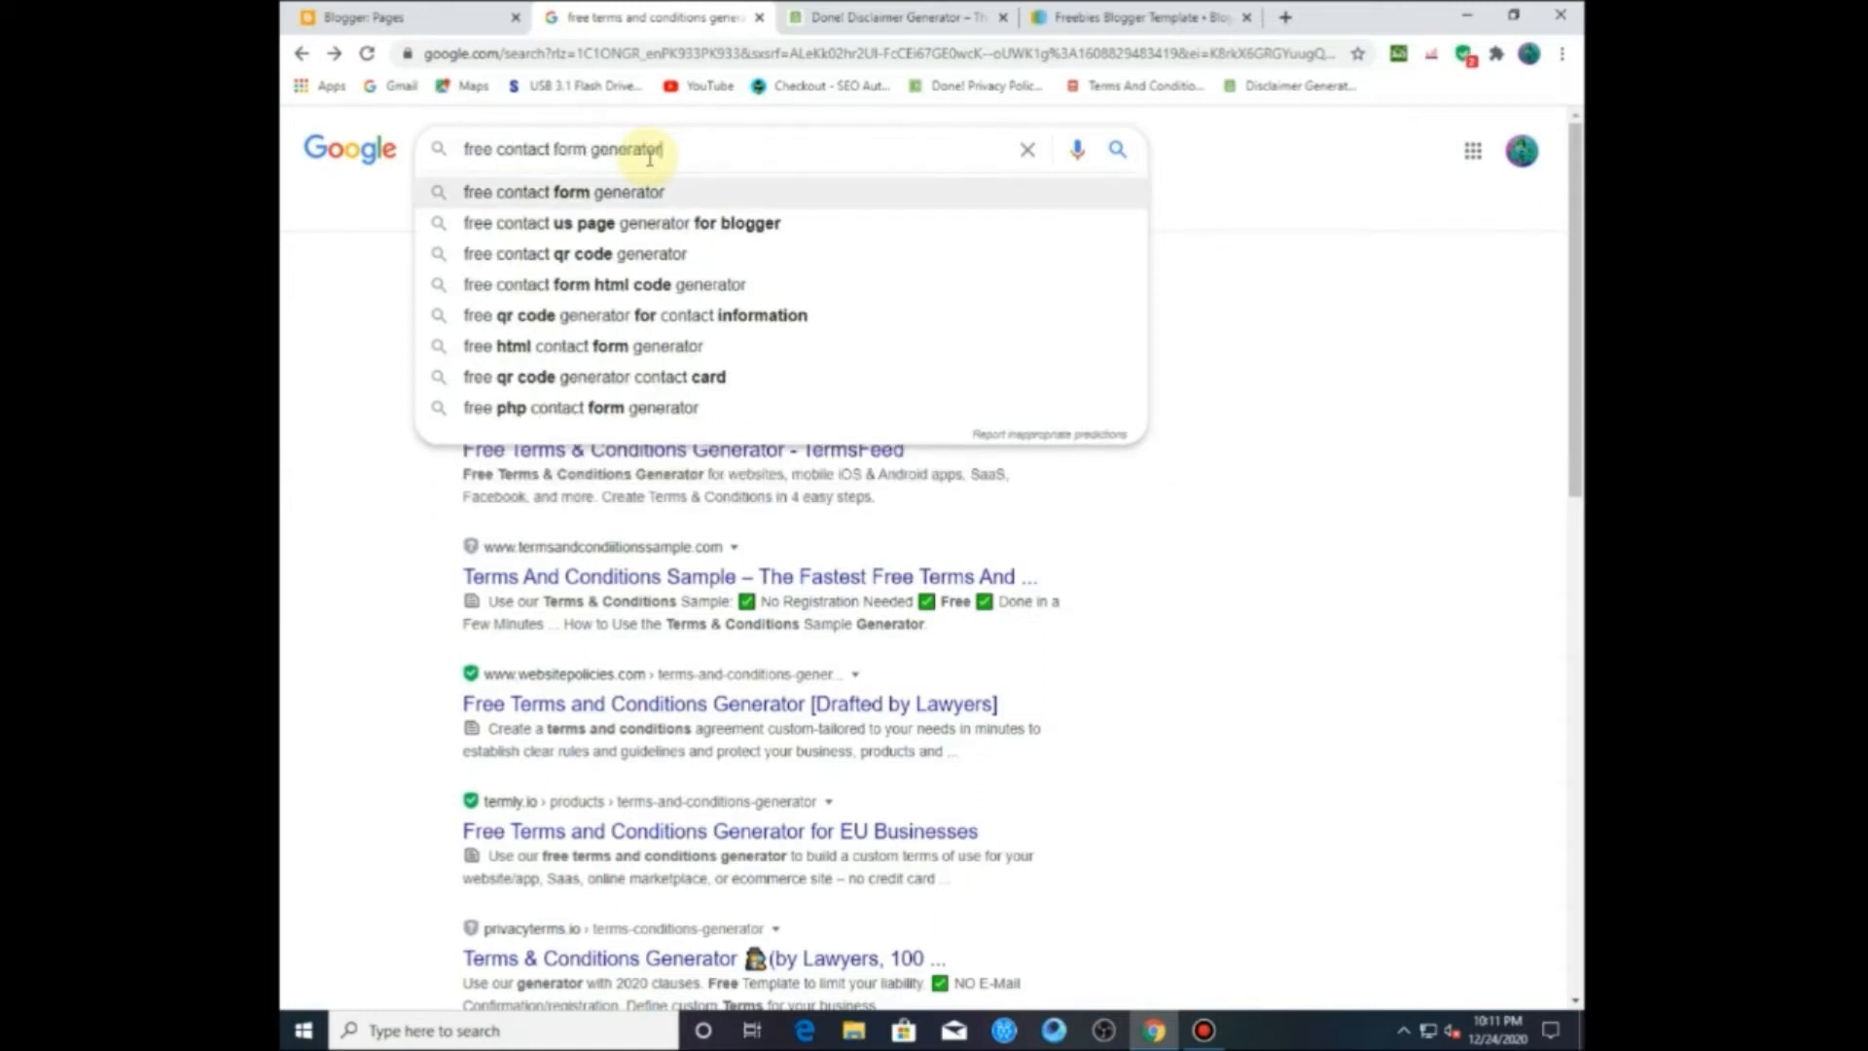
key(Return)
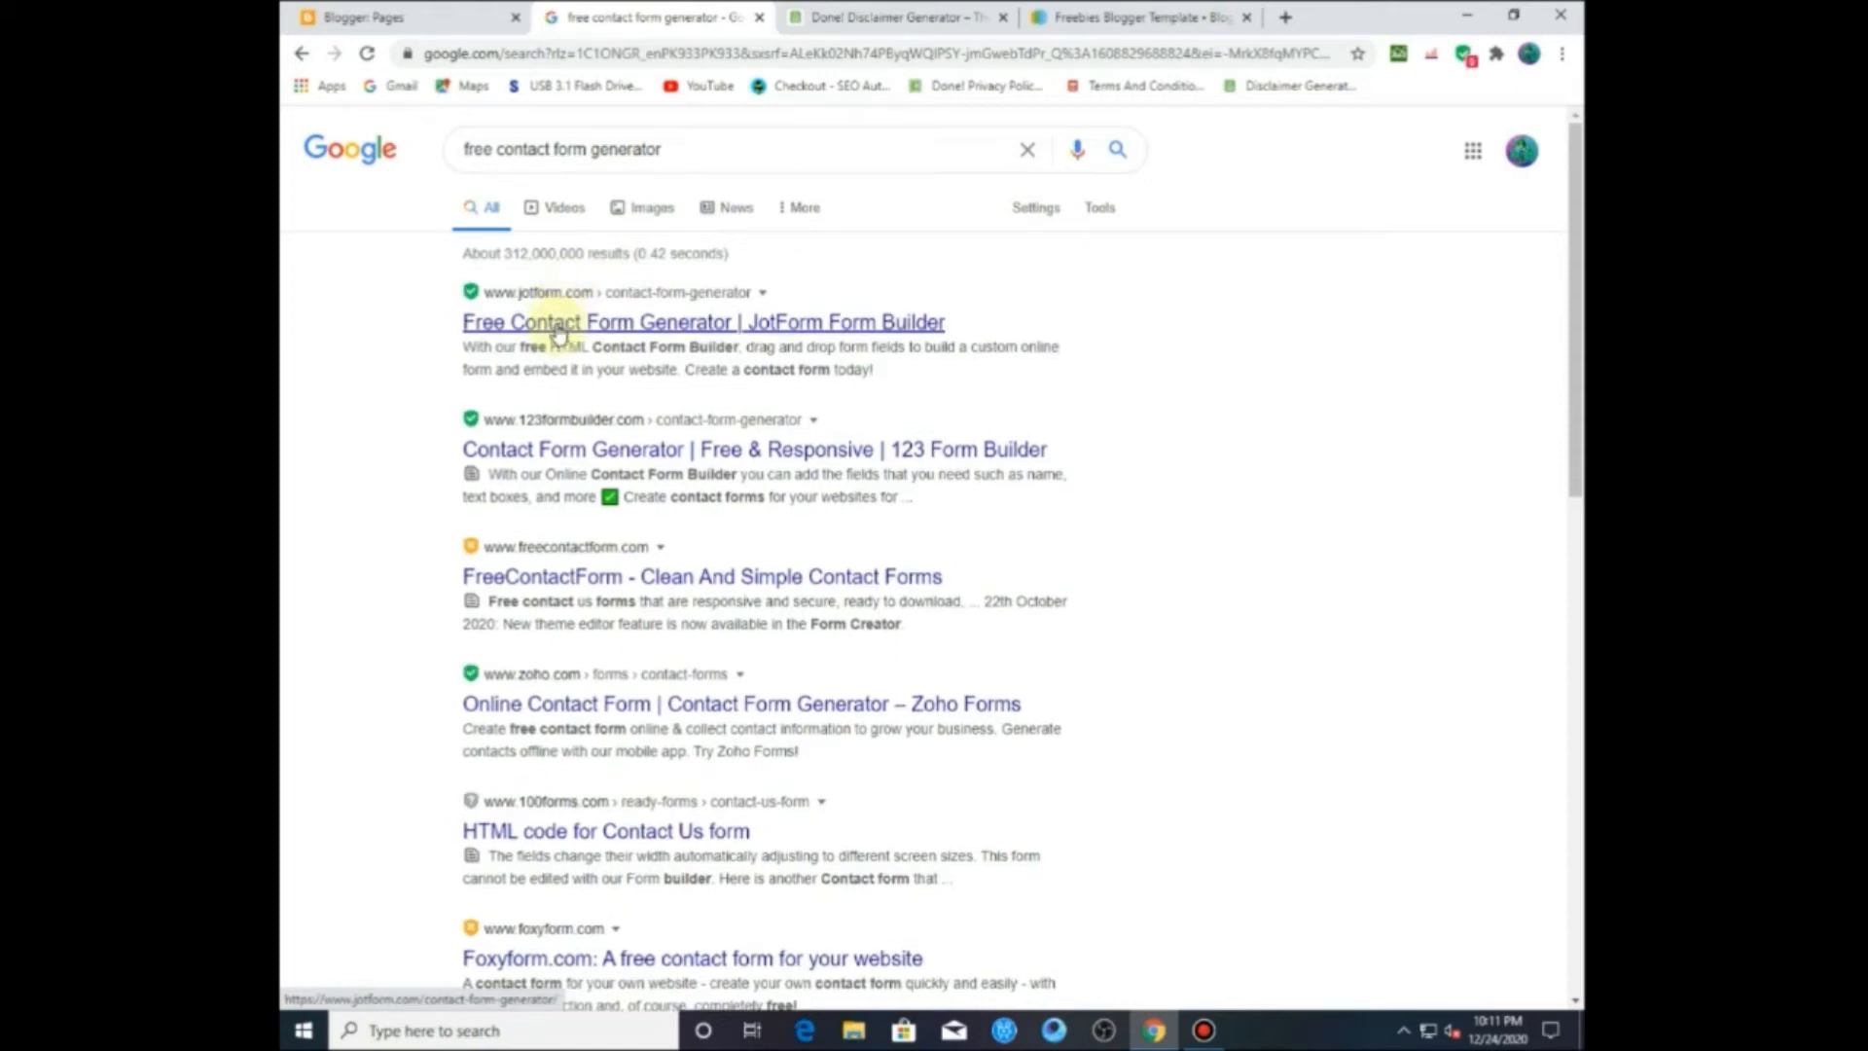
right_click(559, 333)
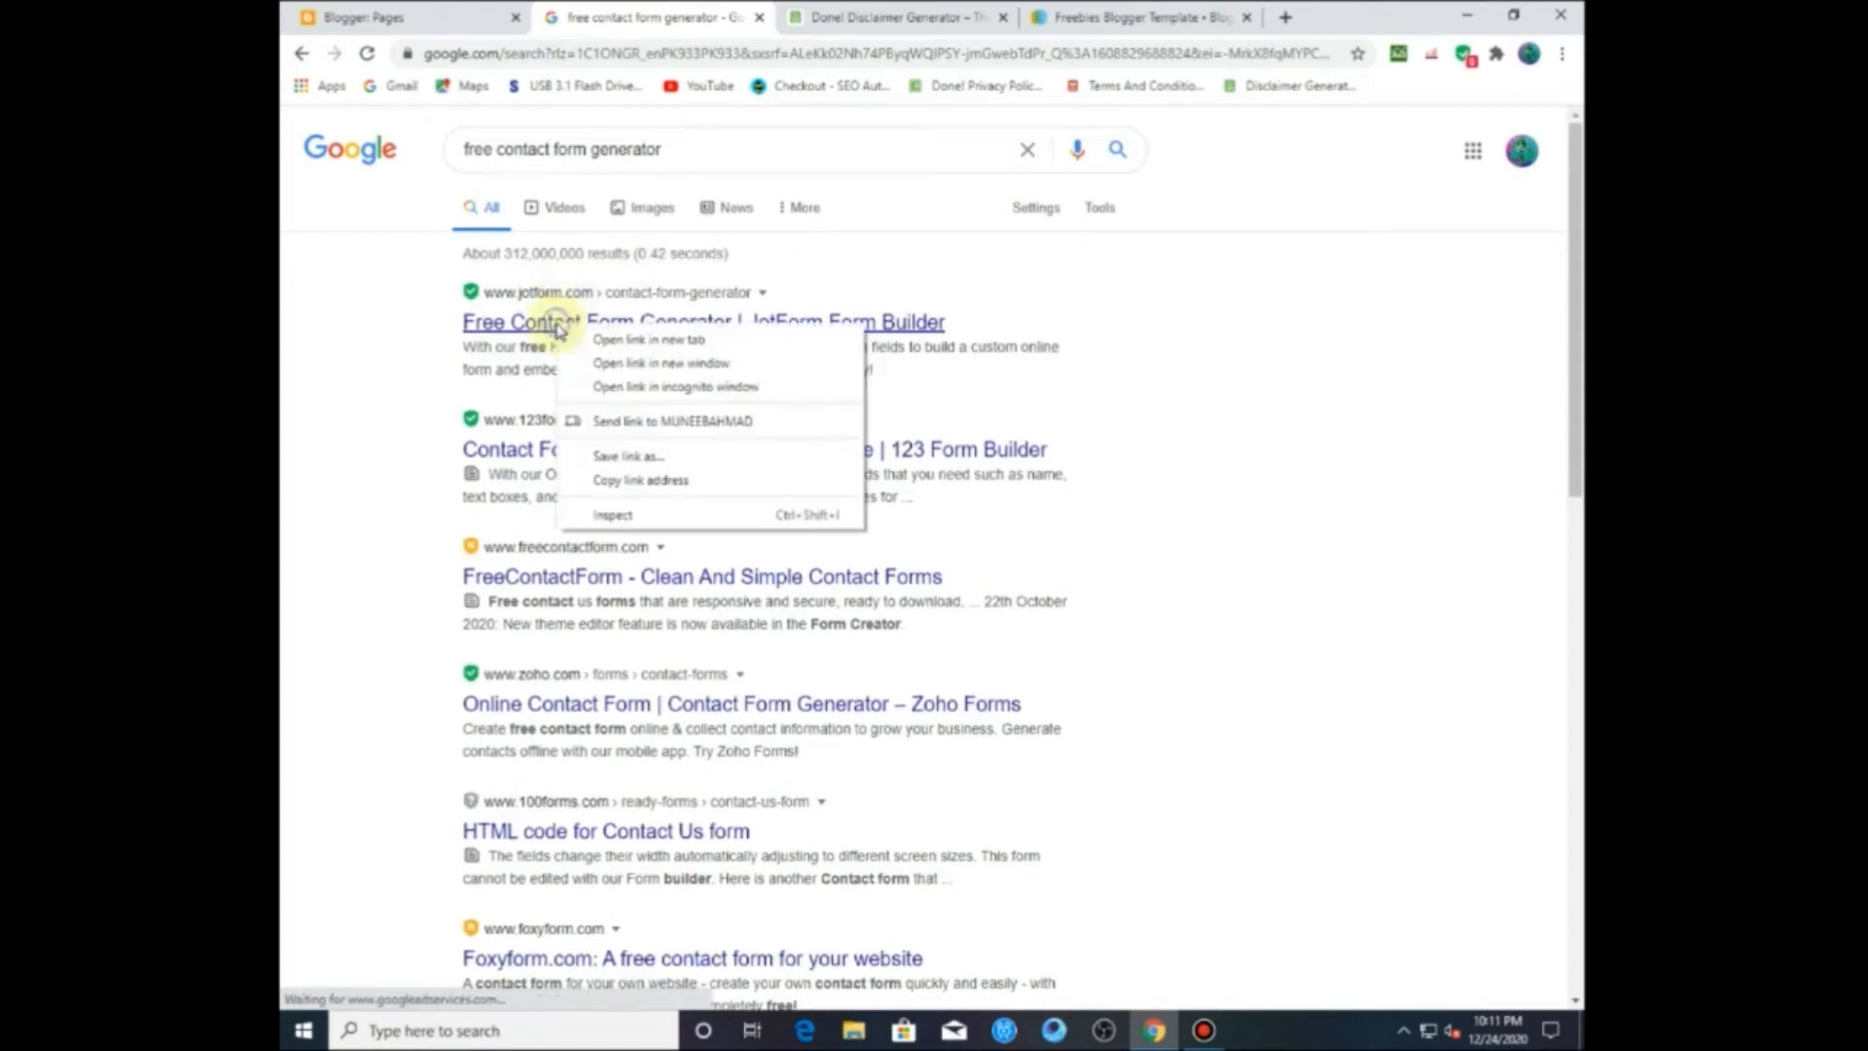
click(606, 339)
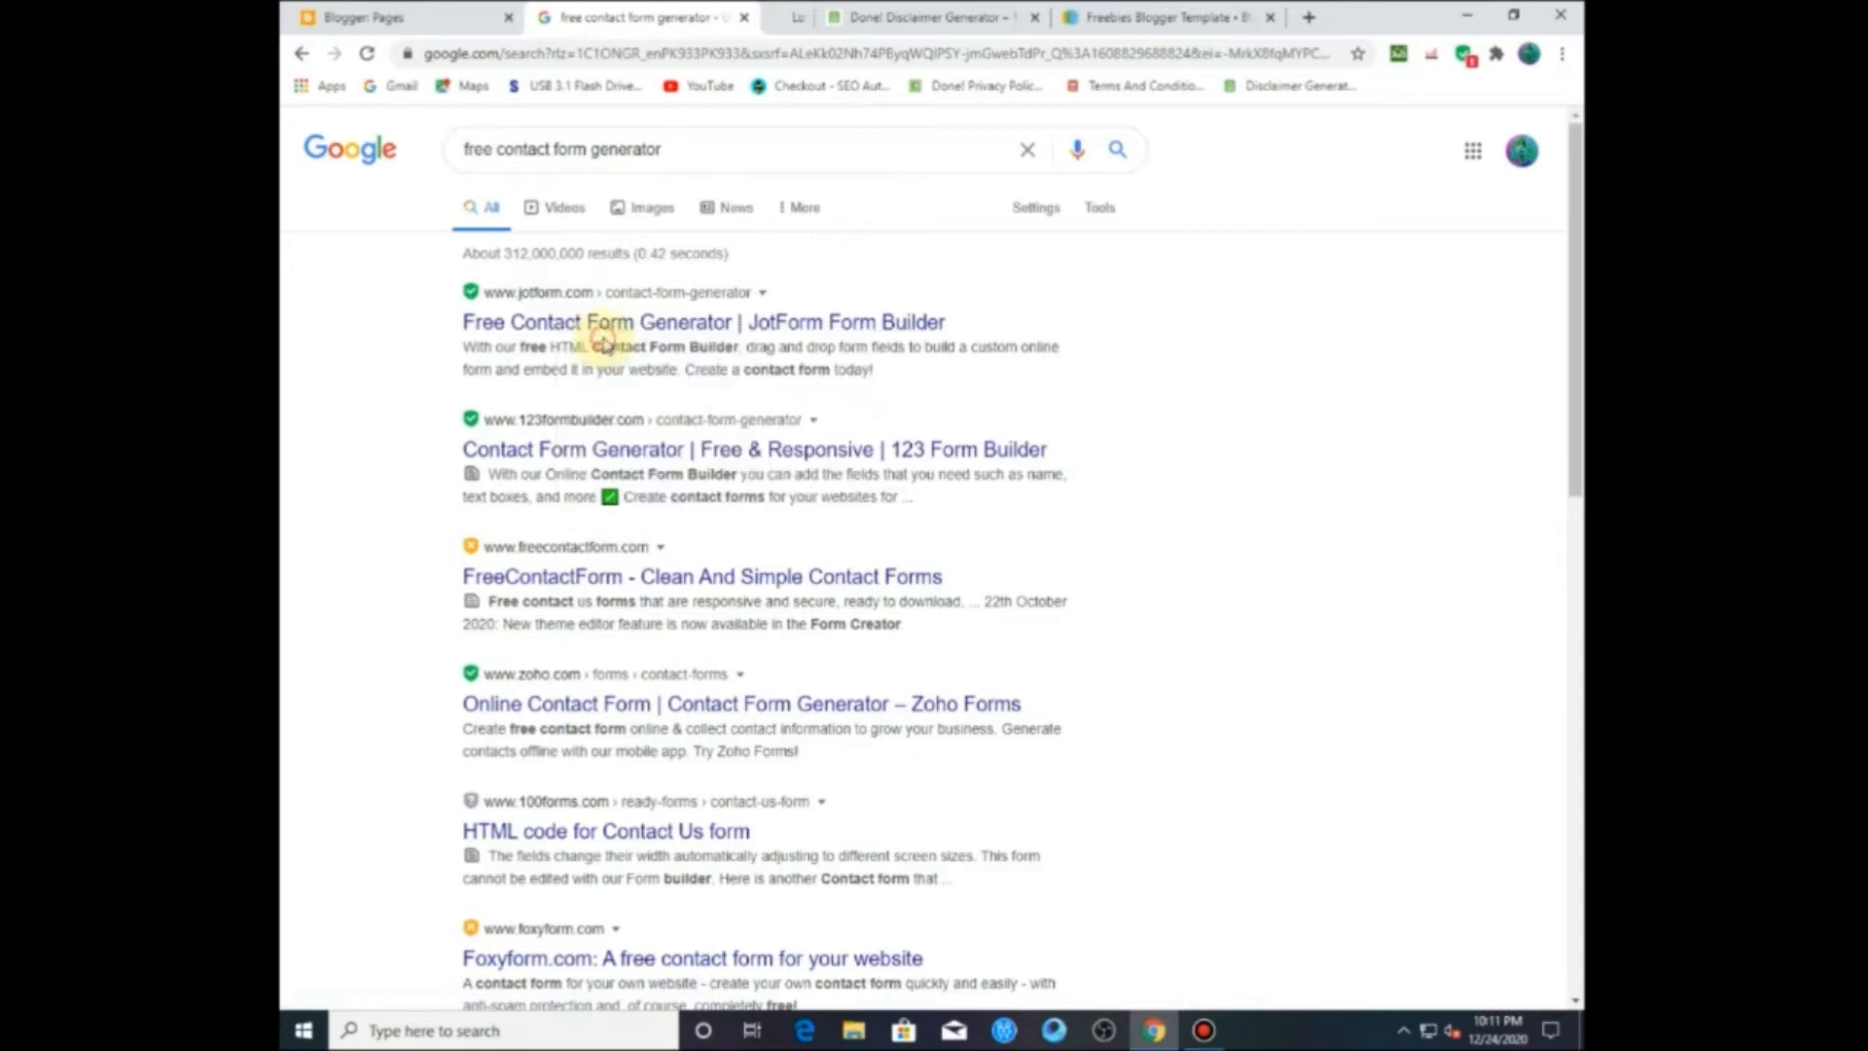
Step: Sign in to JotForm with Google, dismiss the discount popup, and start a new form from My Forms
click(776, 14)
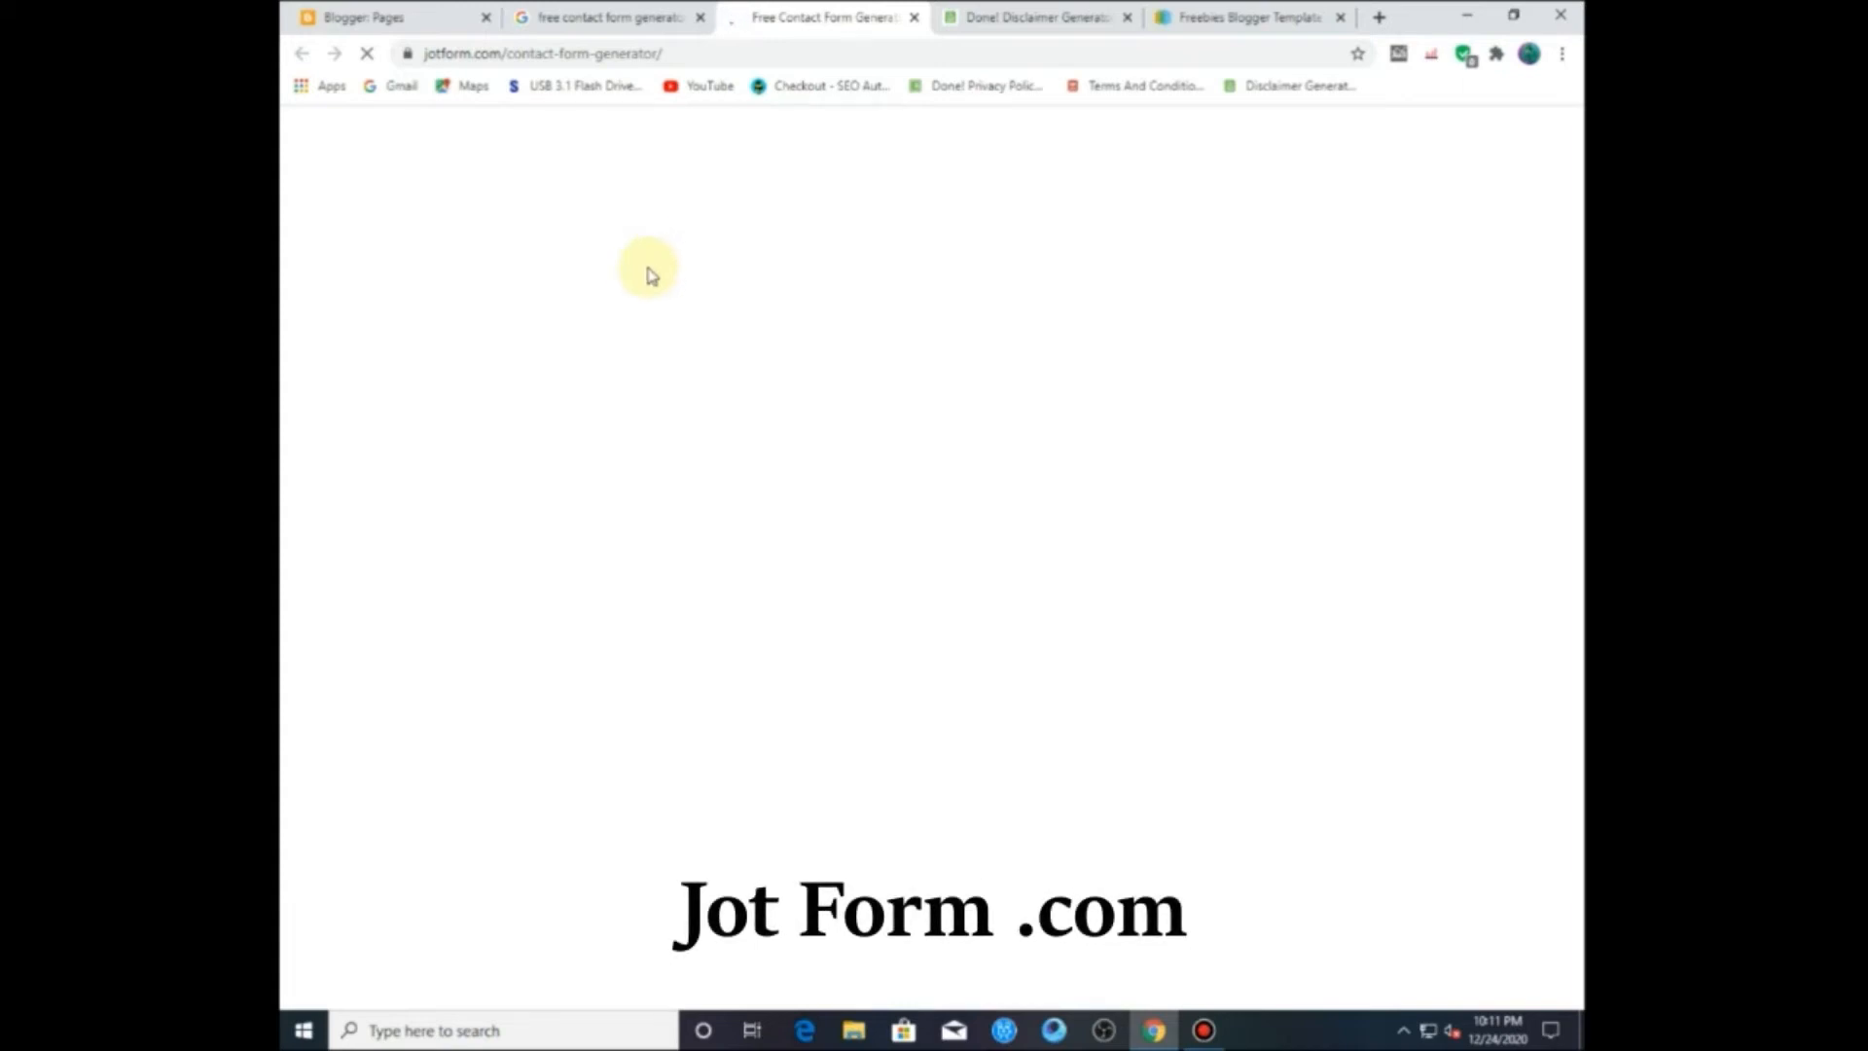
click(1127, 18)
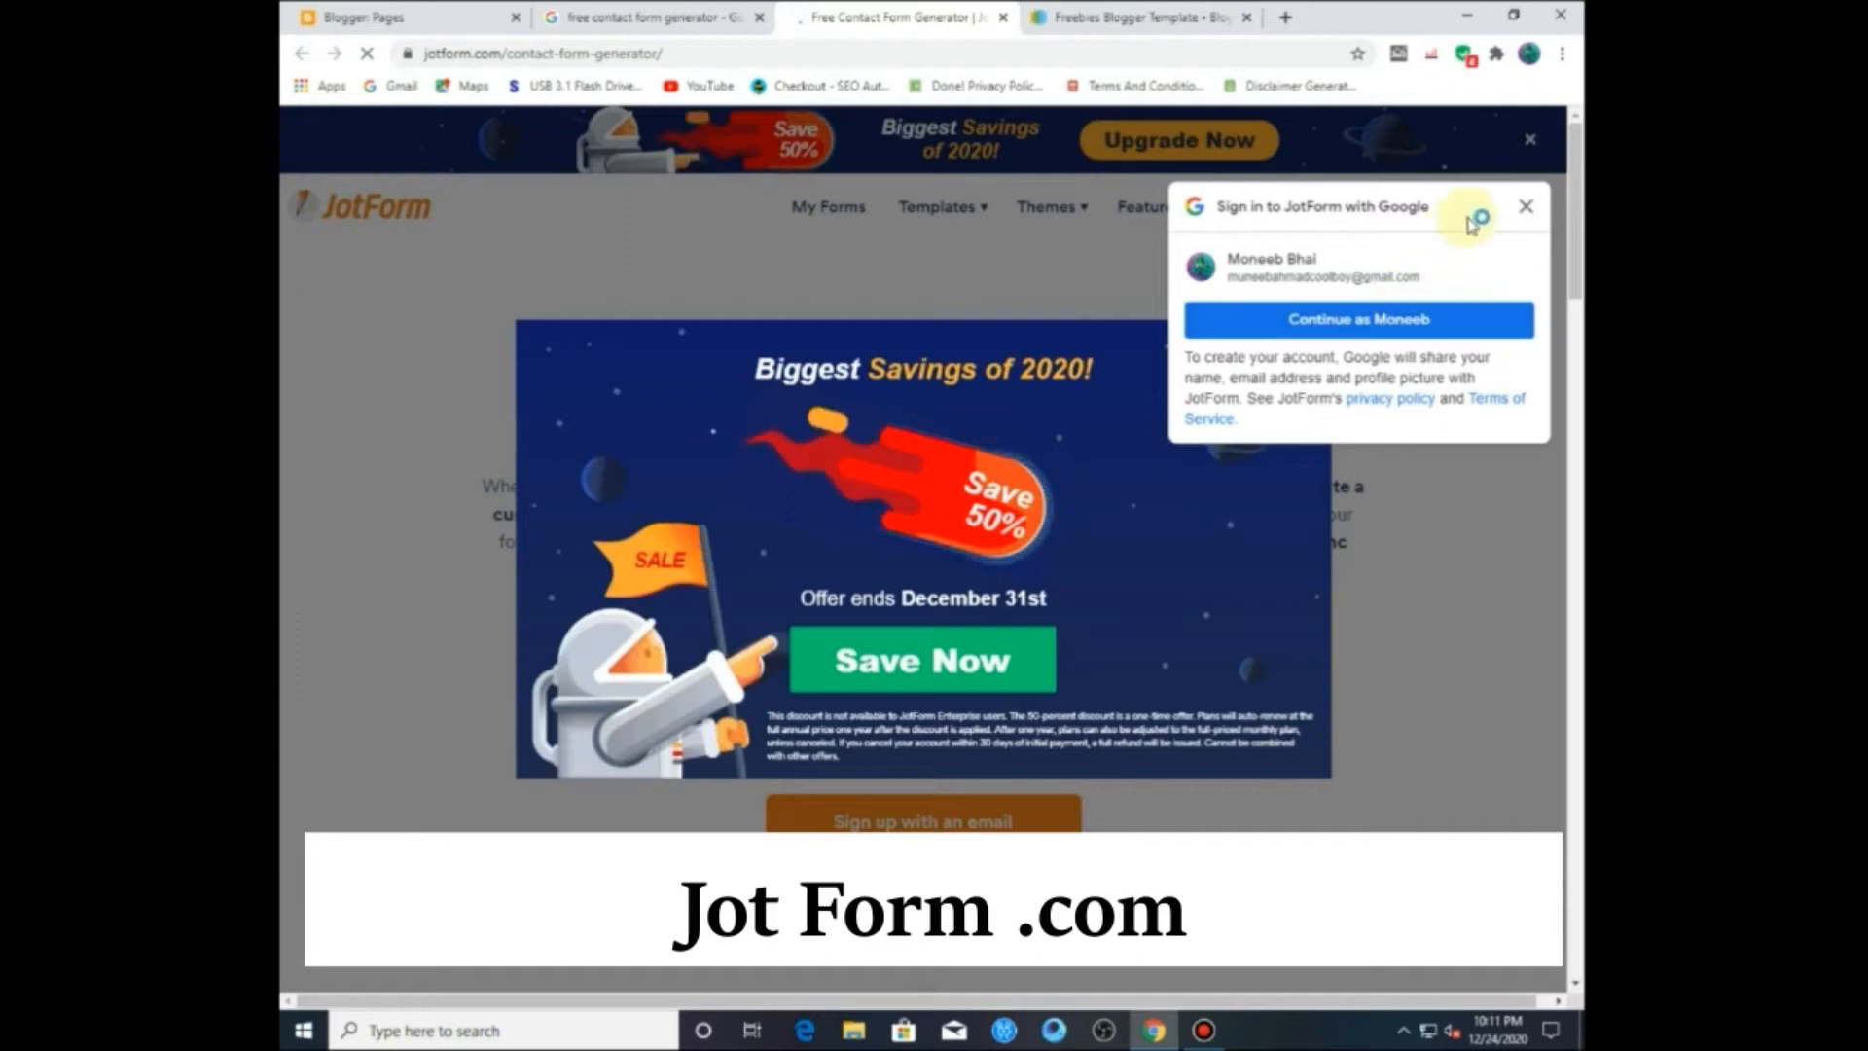
click(1440, 319)
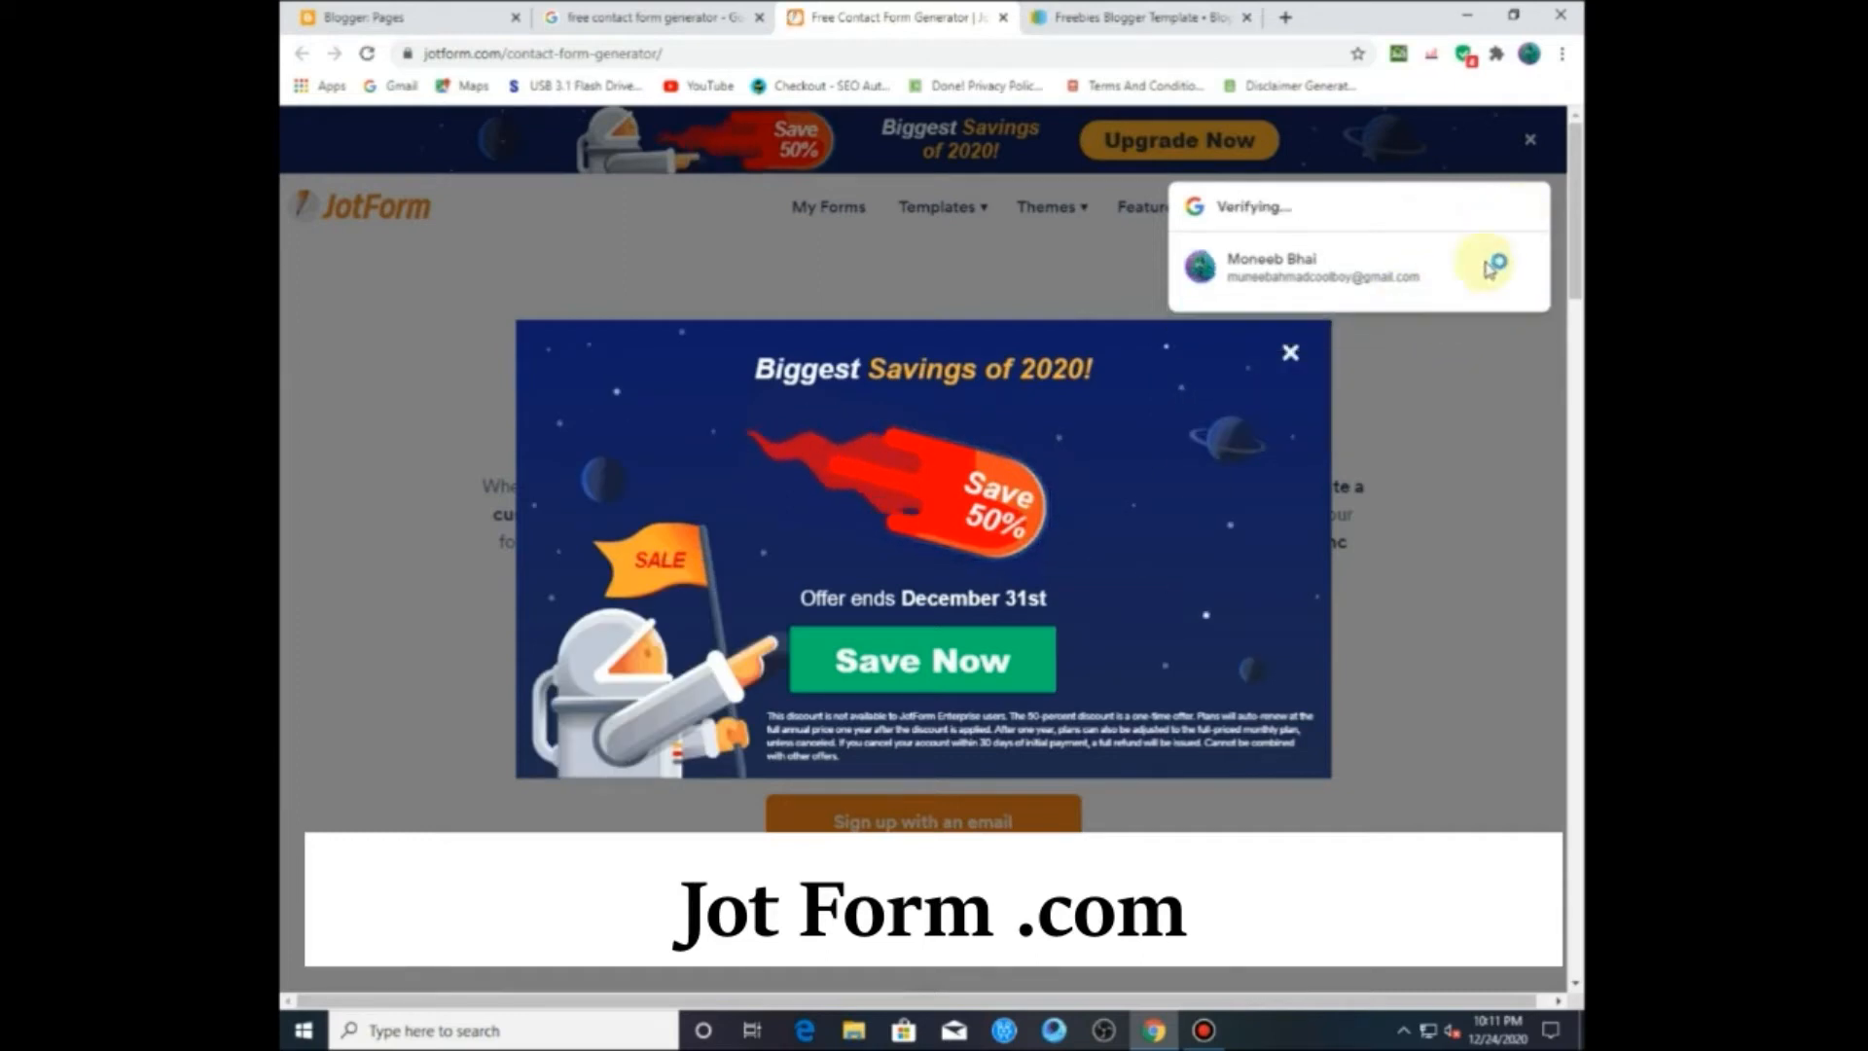
click(1298, 352)
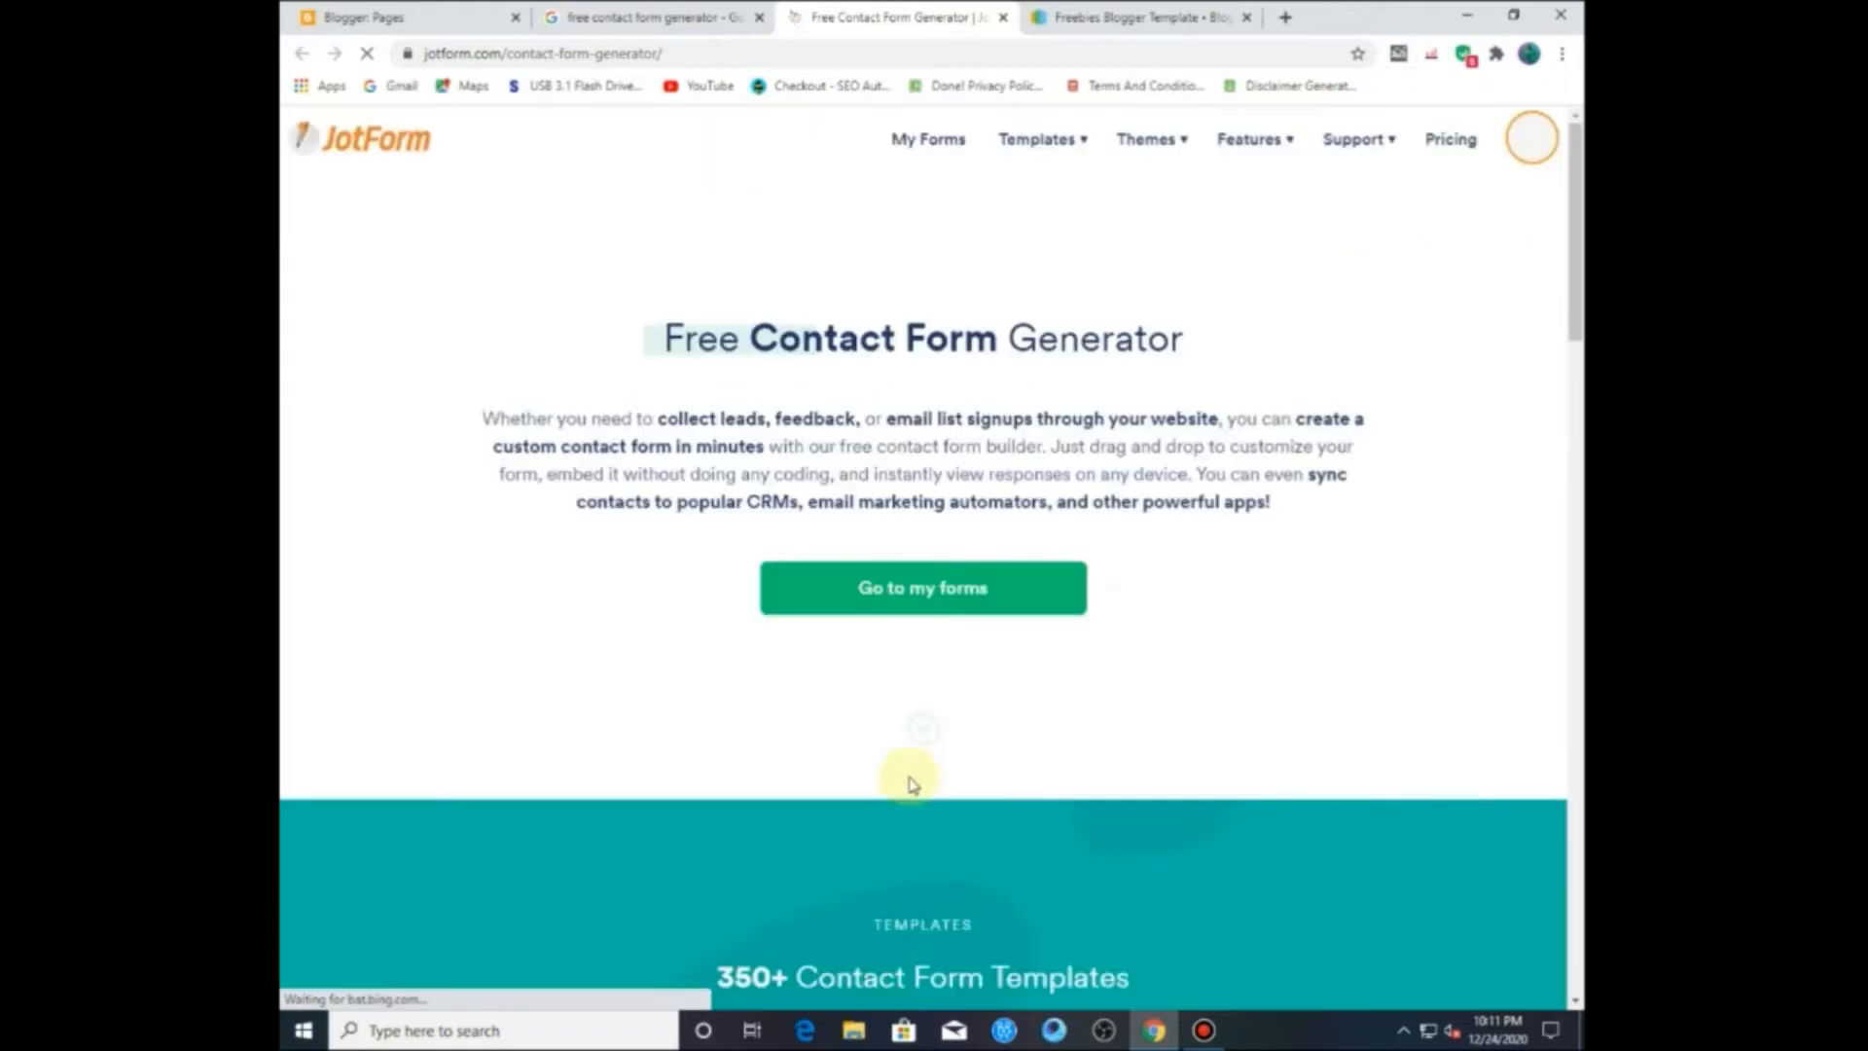
click(919, 605)
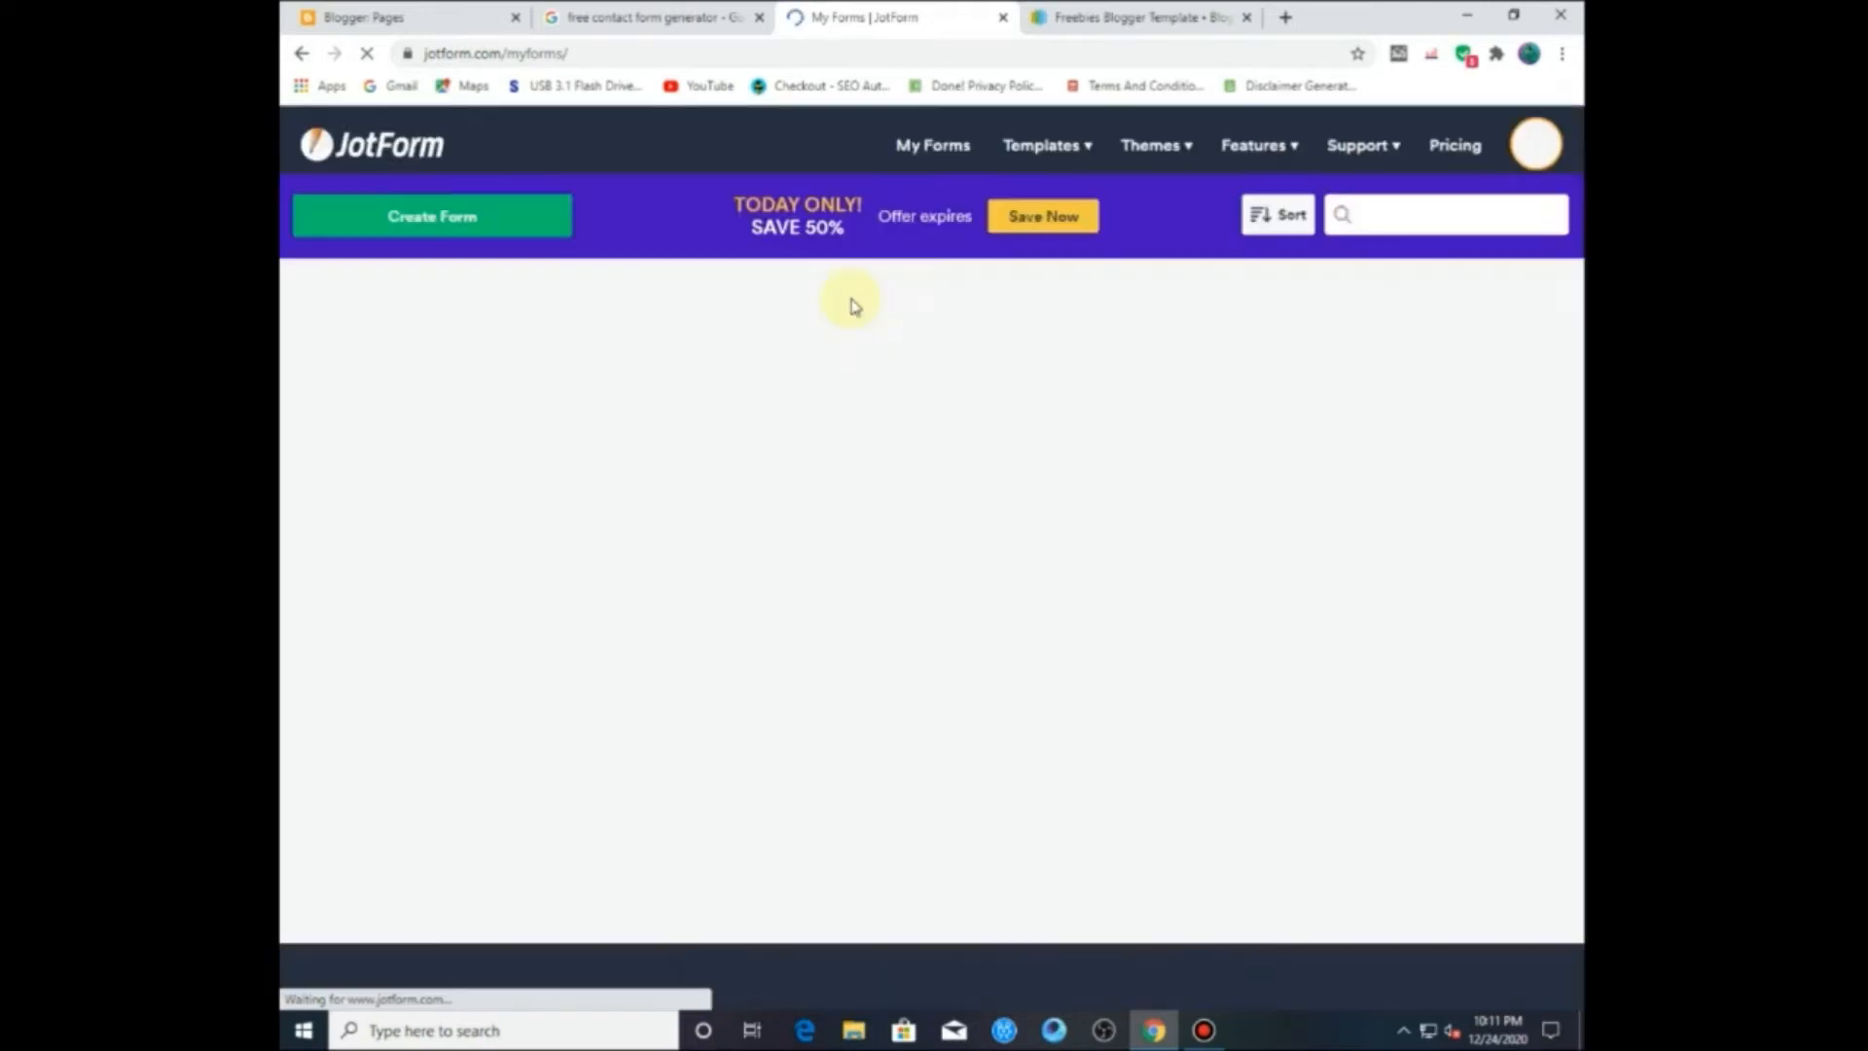
click(1052, 690)
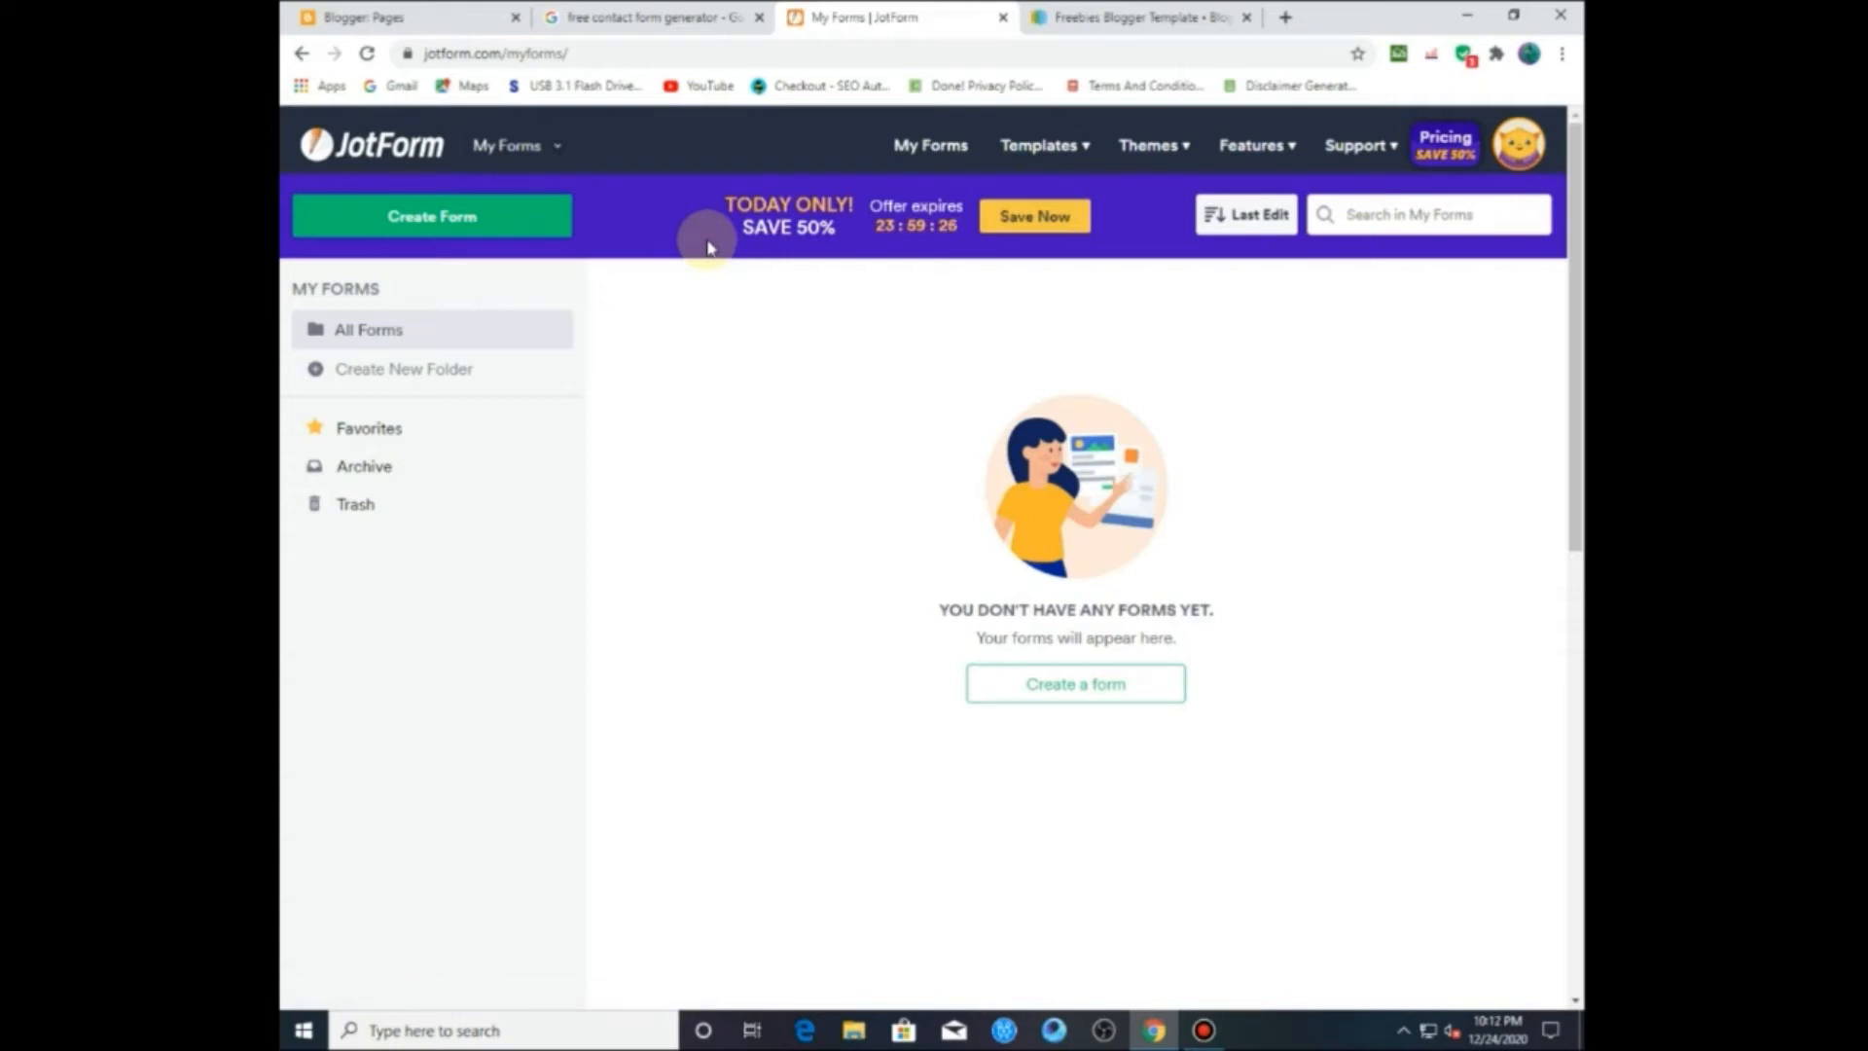
click(445, 229)
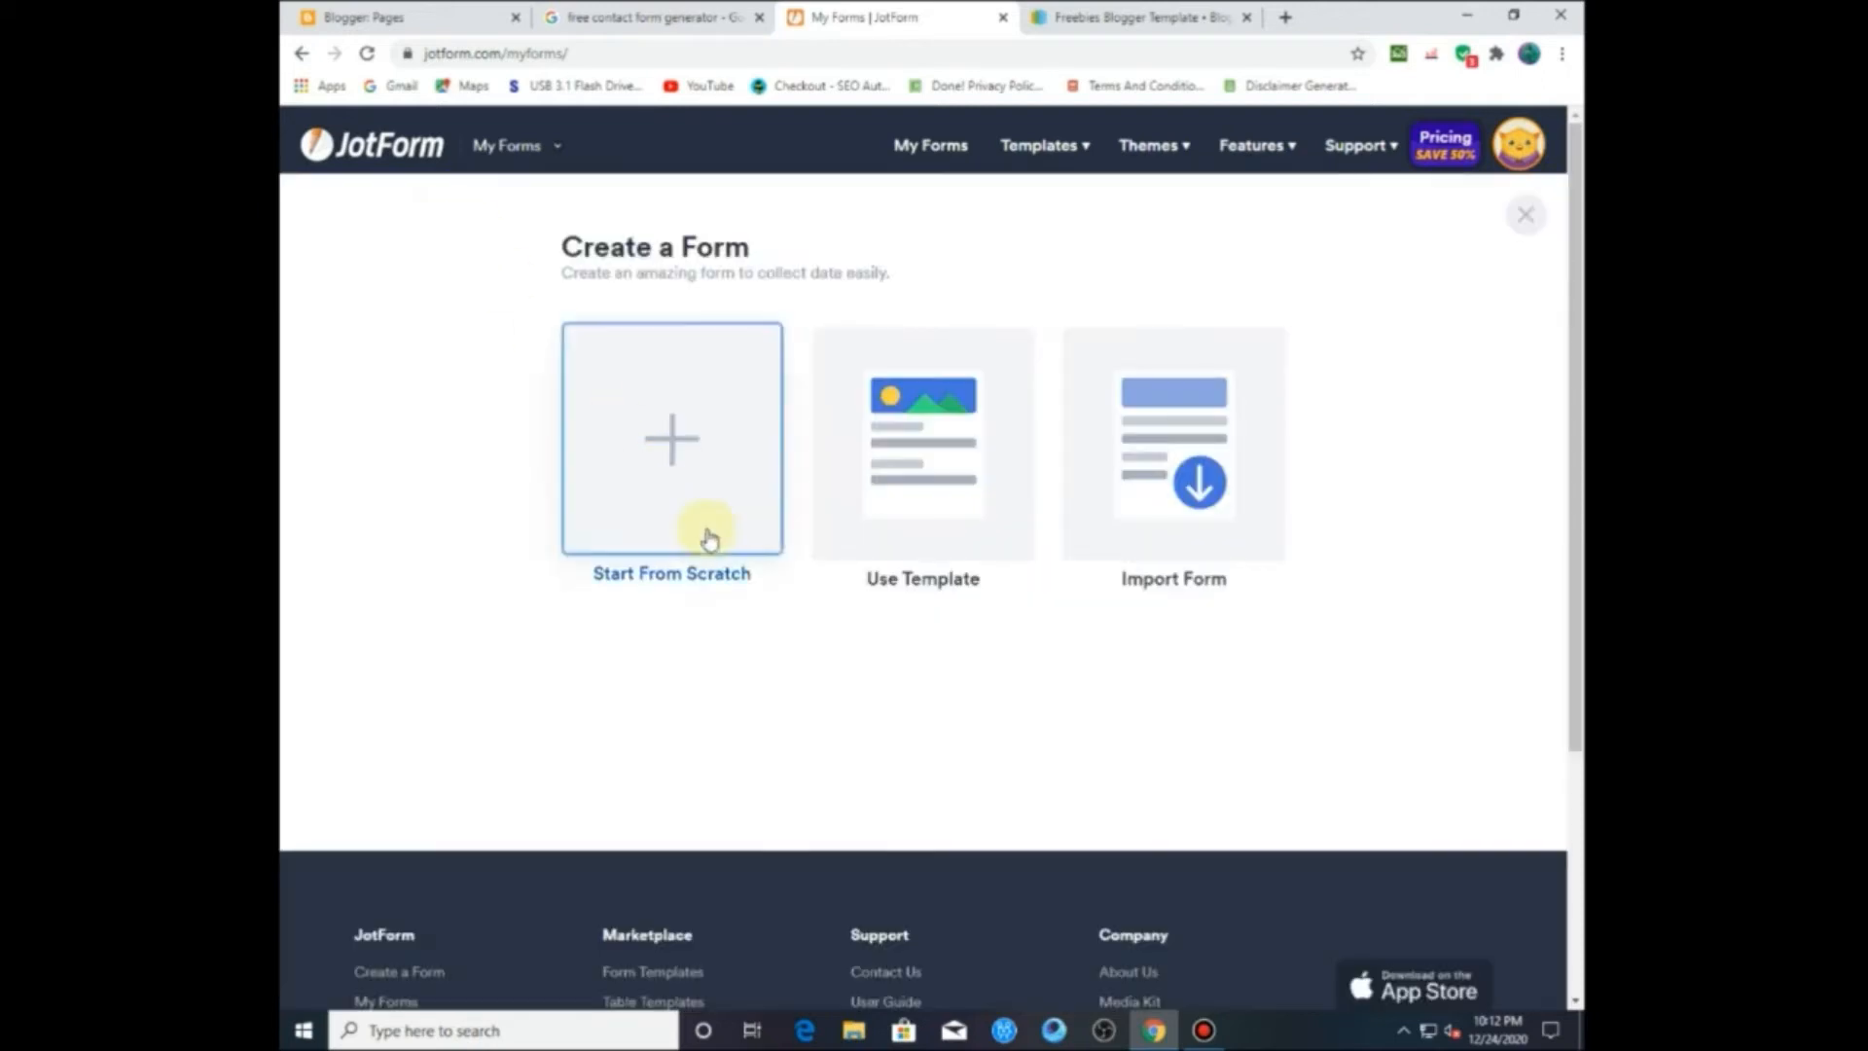
Step: Use the General Inquiry Contact Form template from Contact Forms, then close the Freebies Blogger Template tab
click(949, 460)
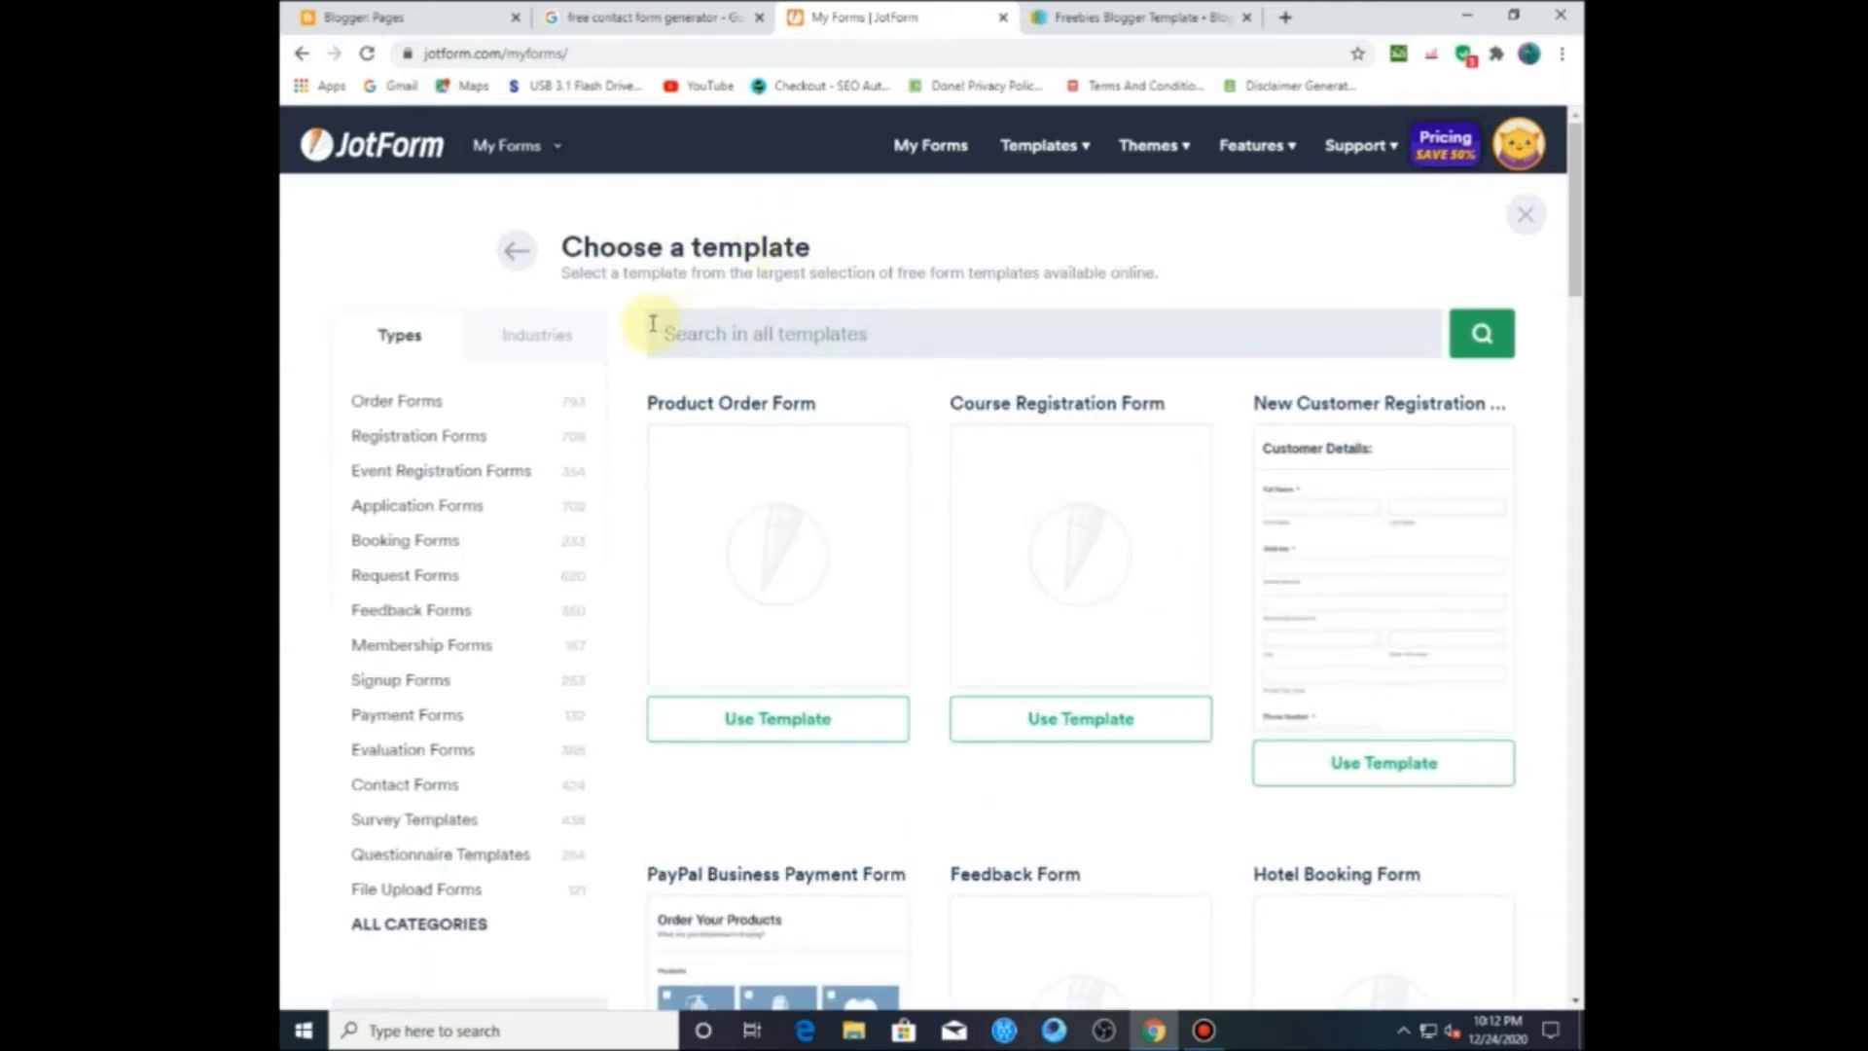
scroll(668, 265, down, 1)
scroll(667, 265, down, 2)
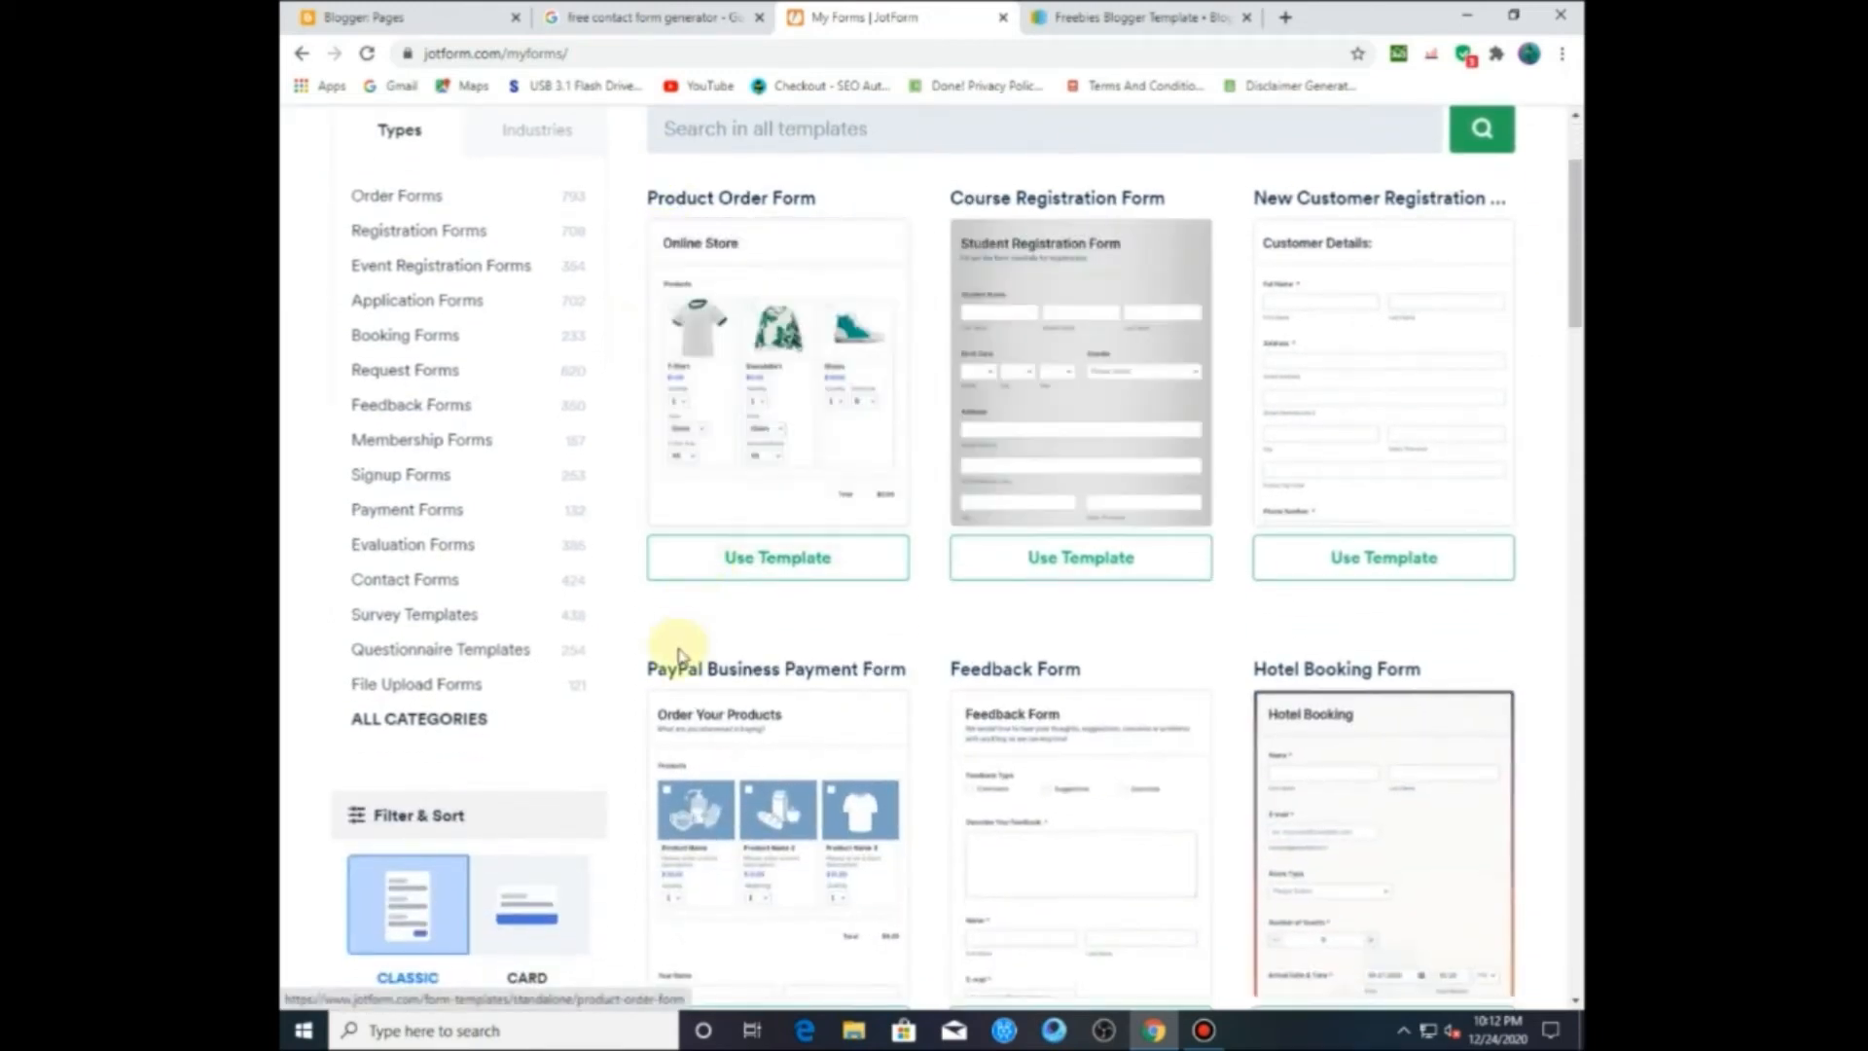
scroll(654, 631, up, 2)
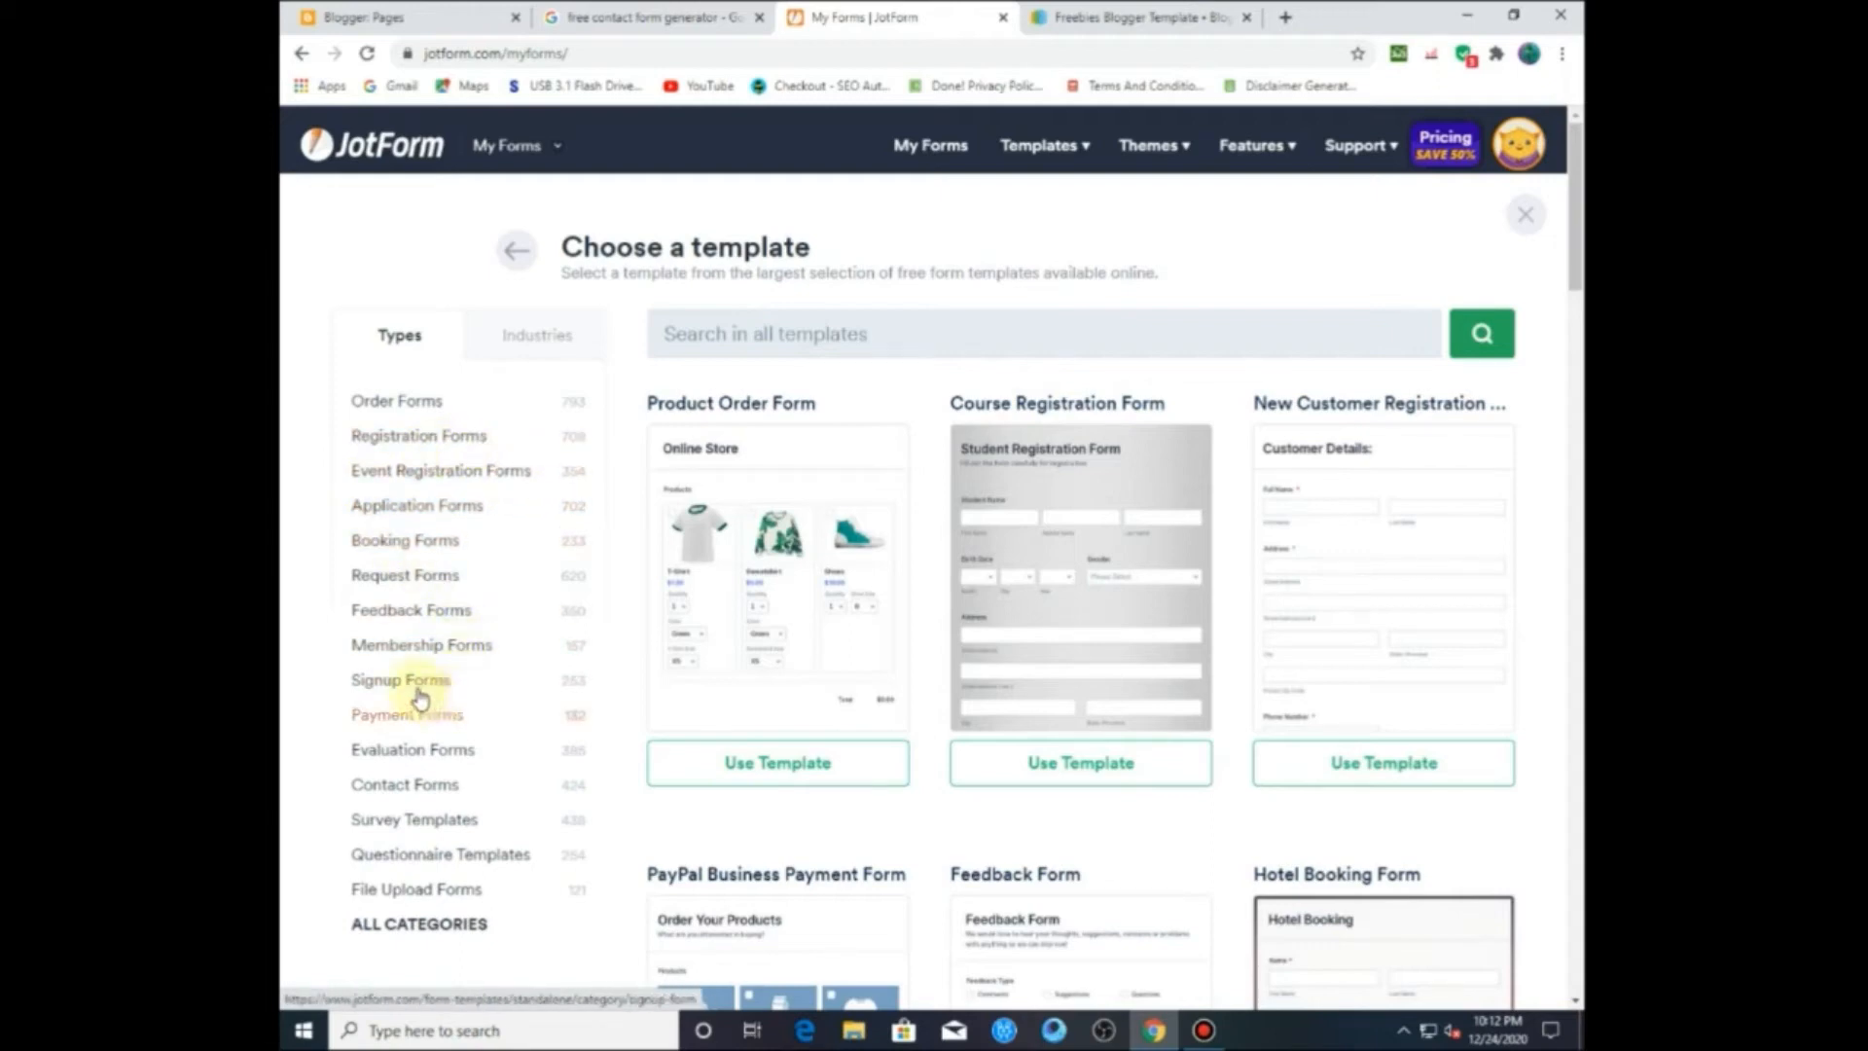
click(420, 786)
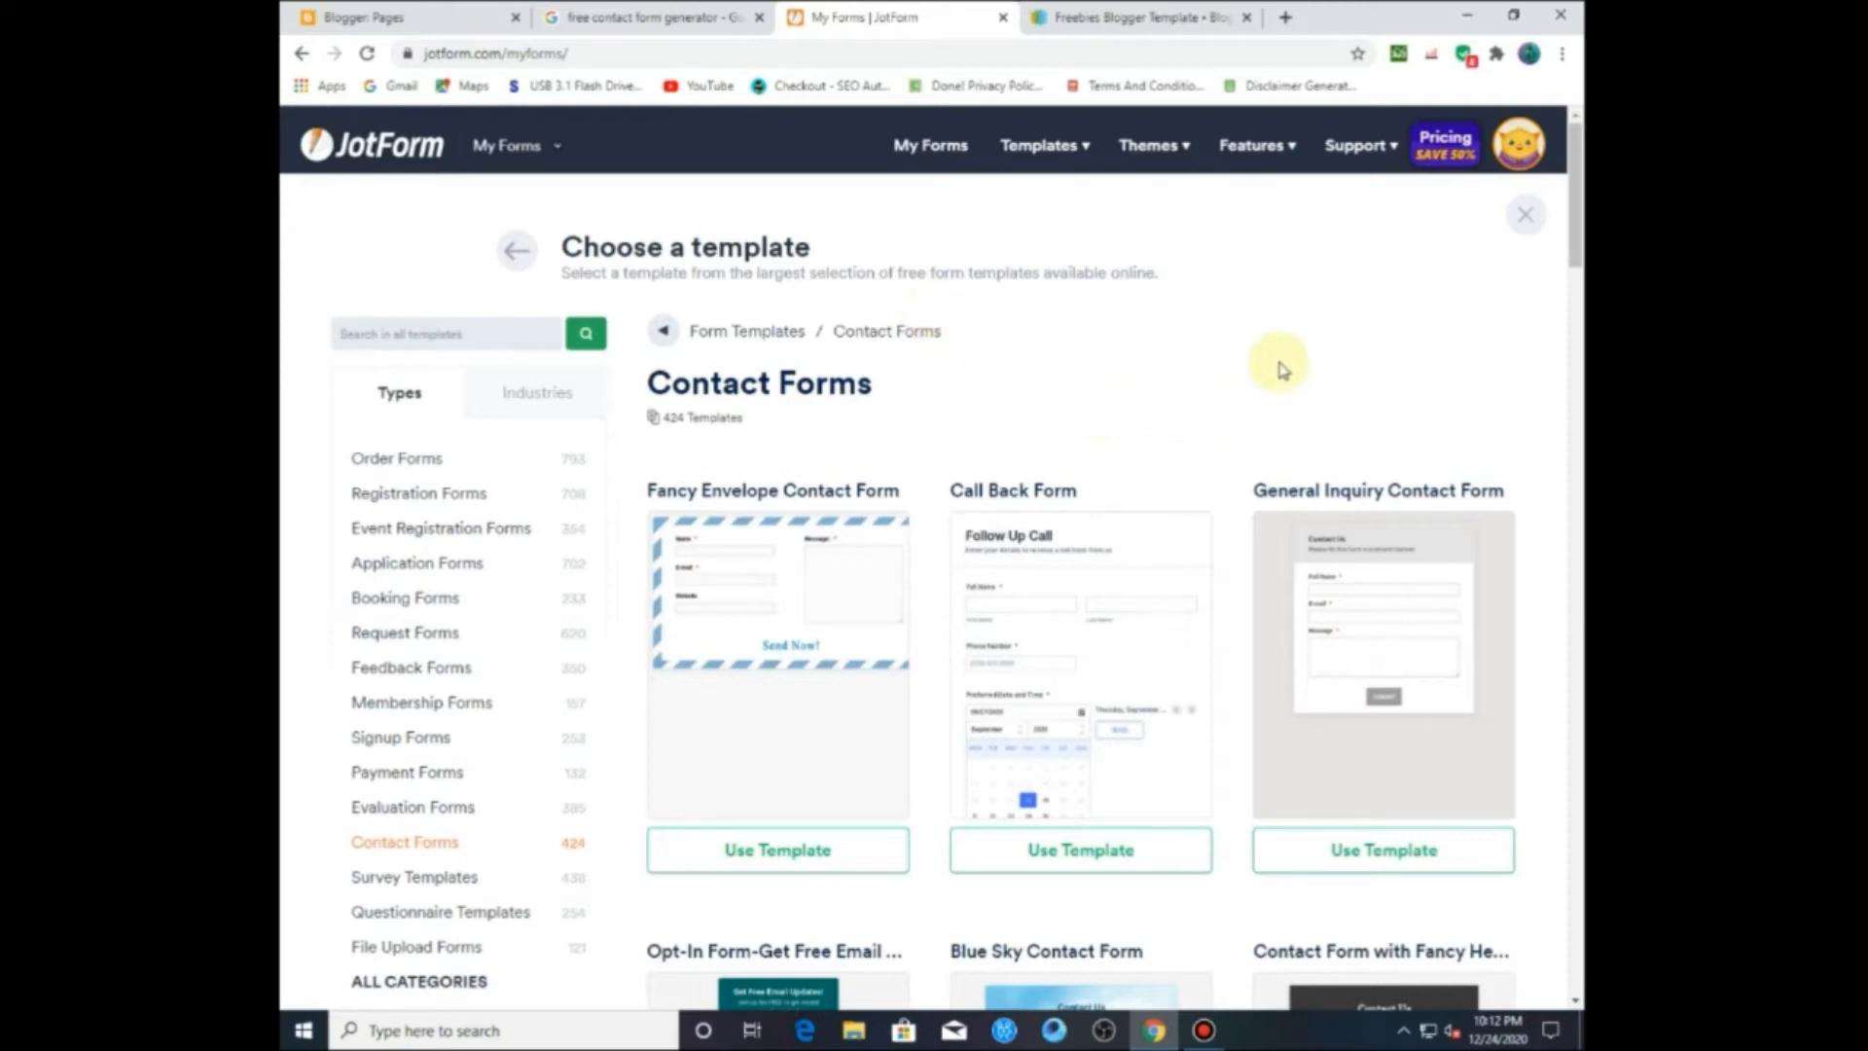
scroll(1278, 360, down, 1)
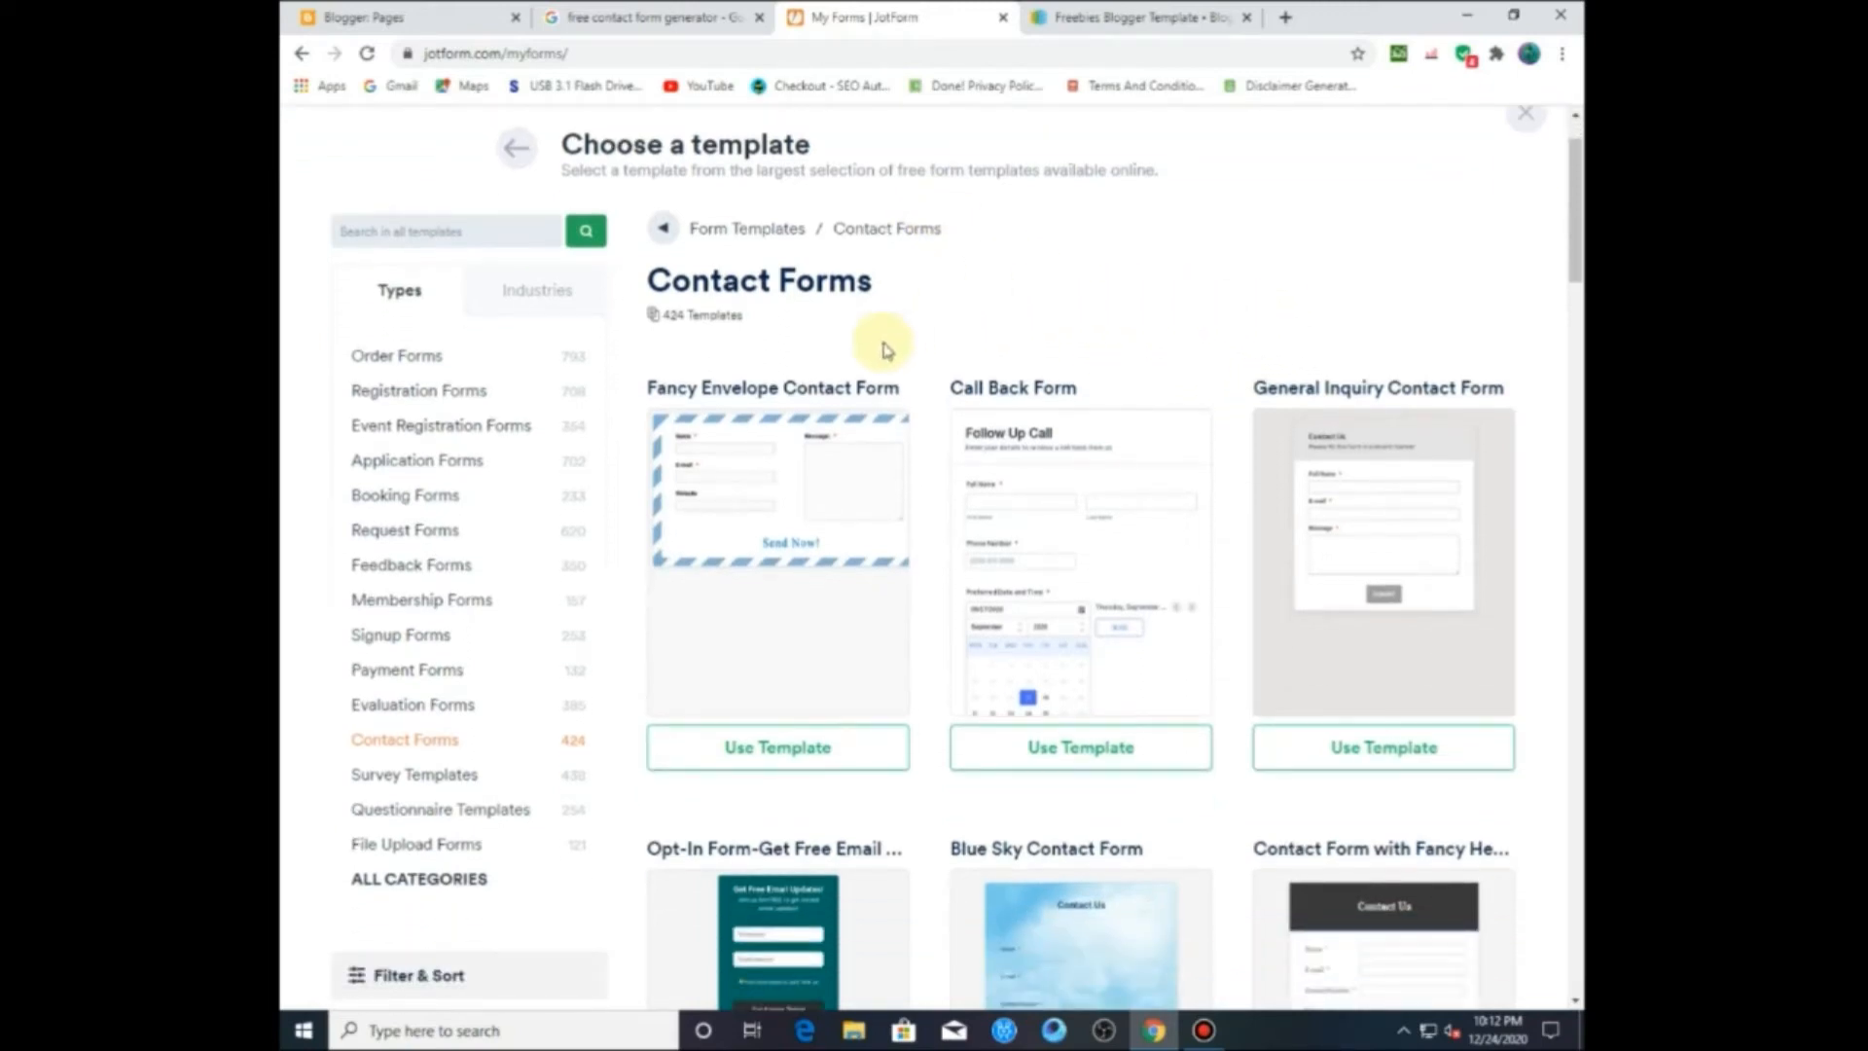
scroll(748, 368, down, 3)
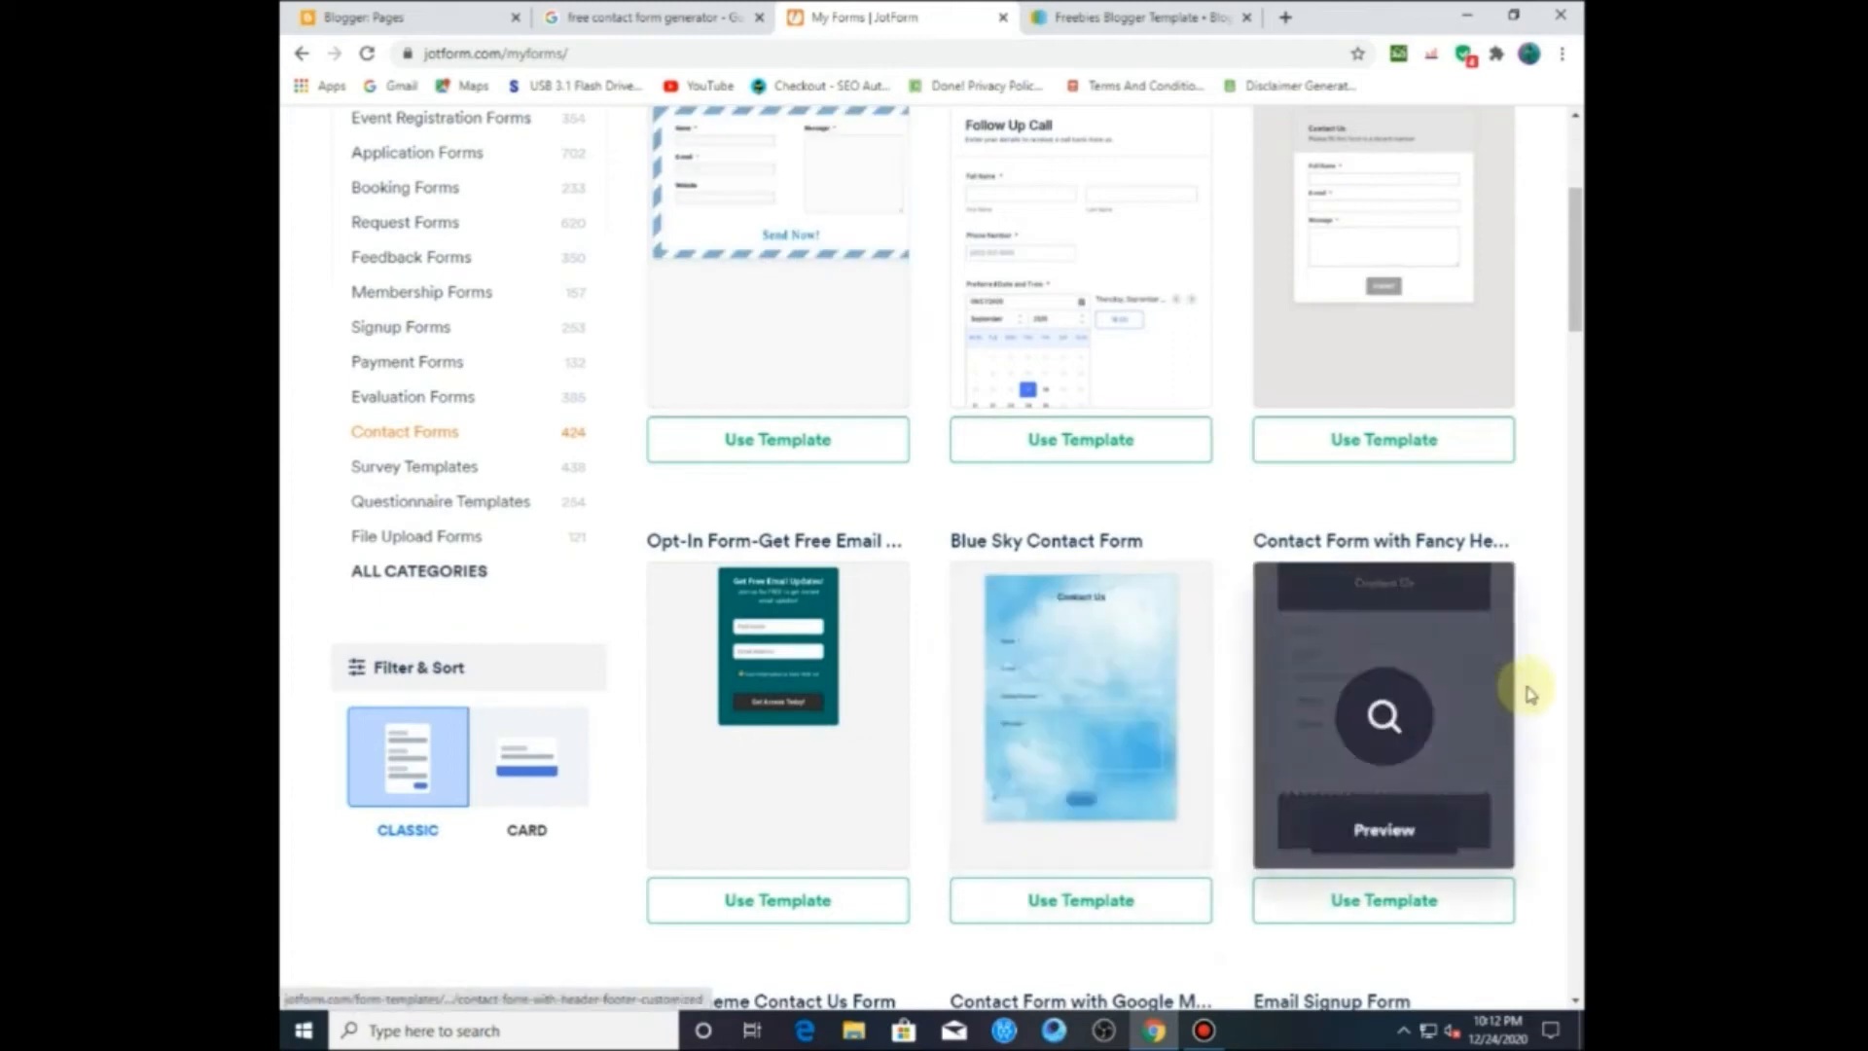
scroll(1570, 680, down, 4)
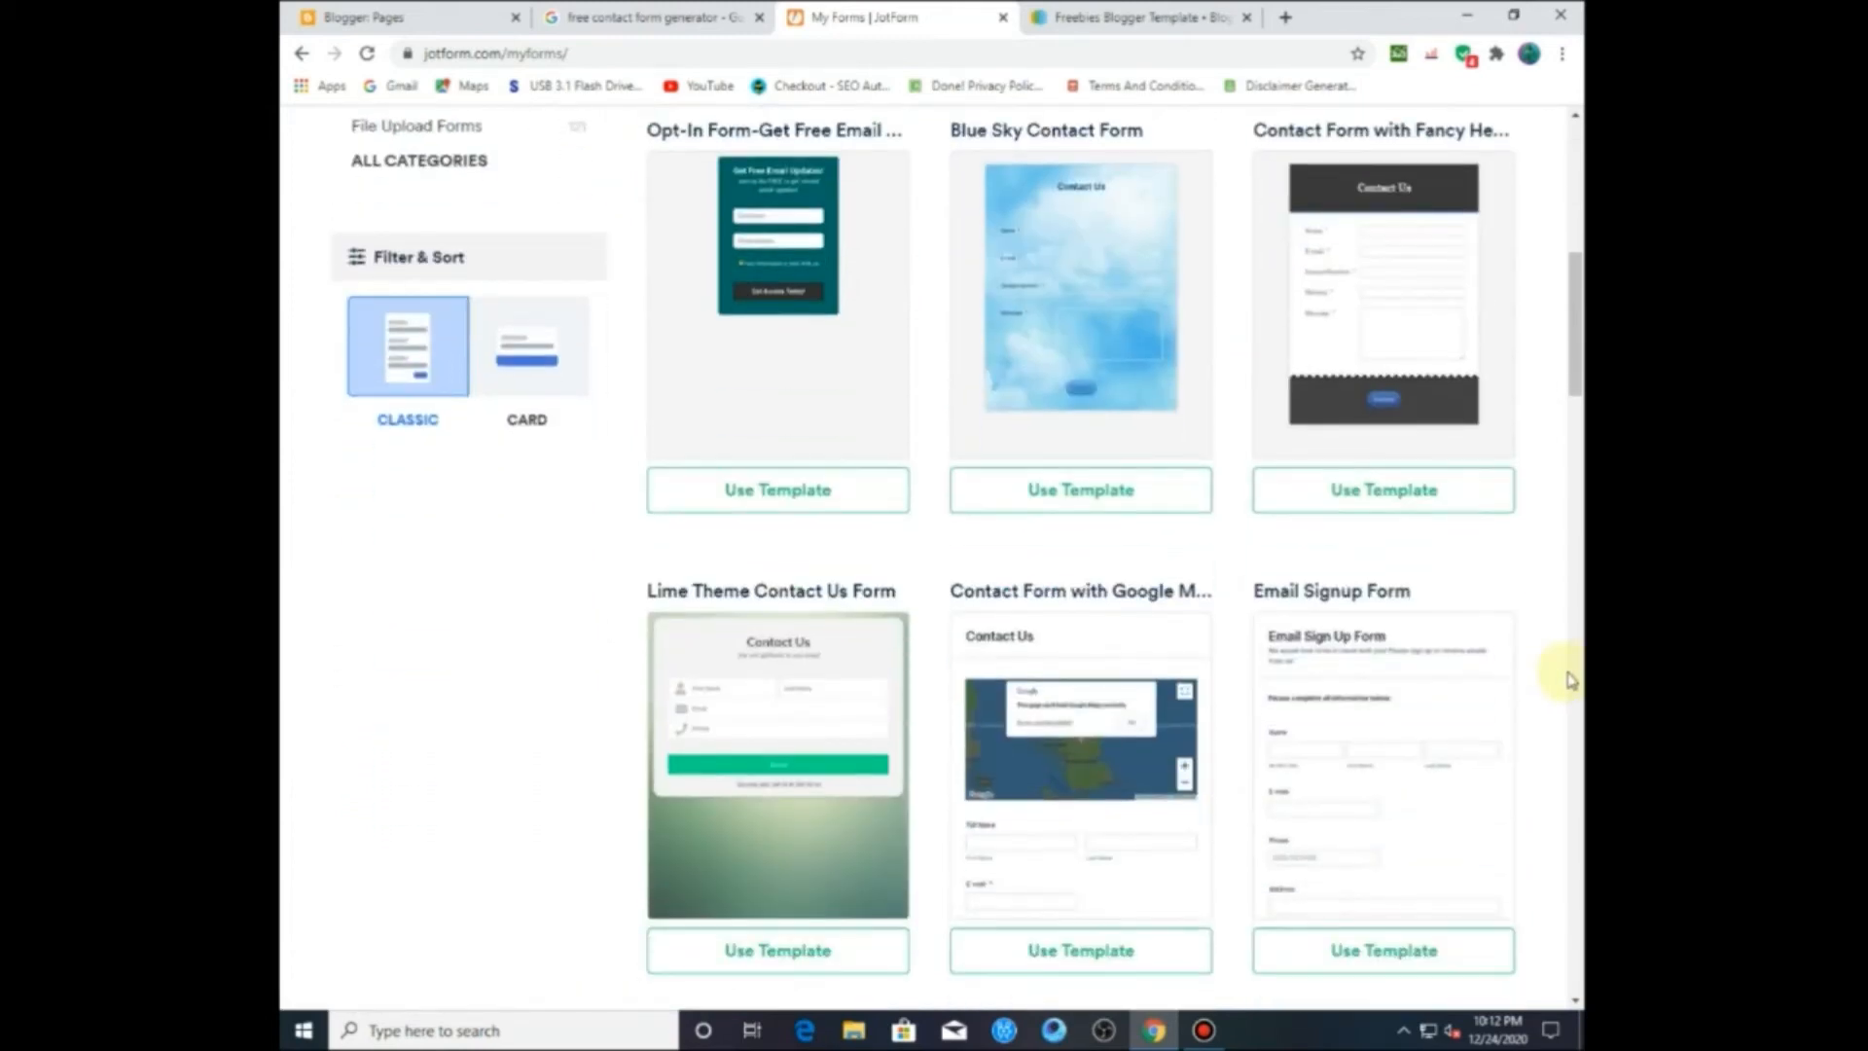
scroll(1569, 680, up, 6)
mouse_move(1434, 488)
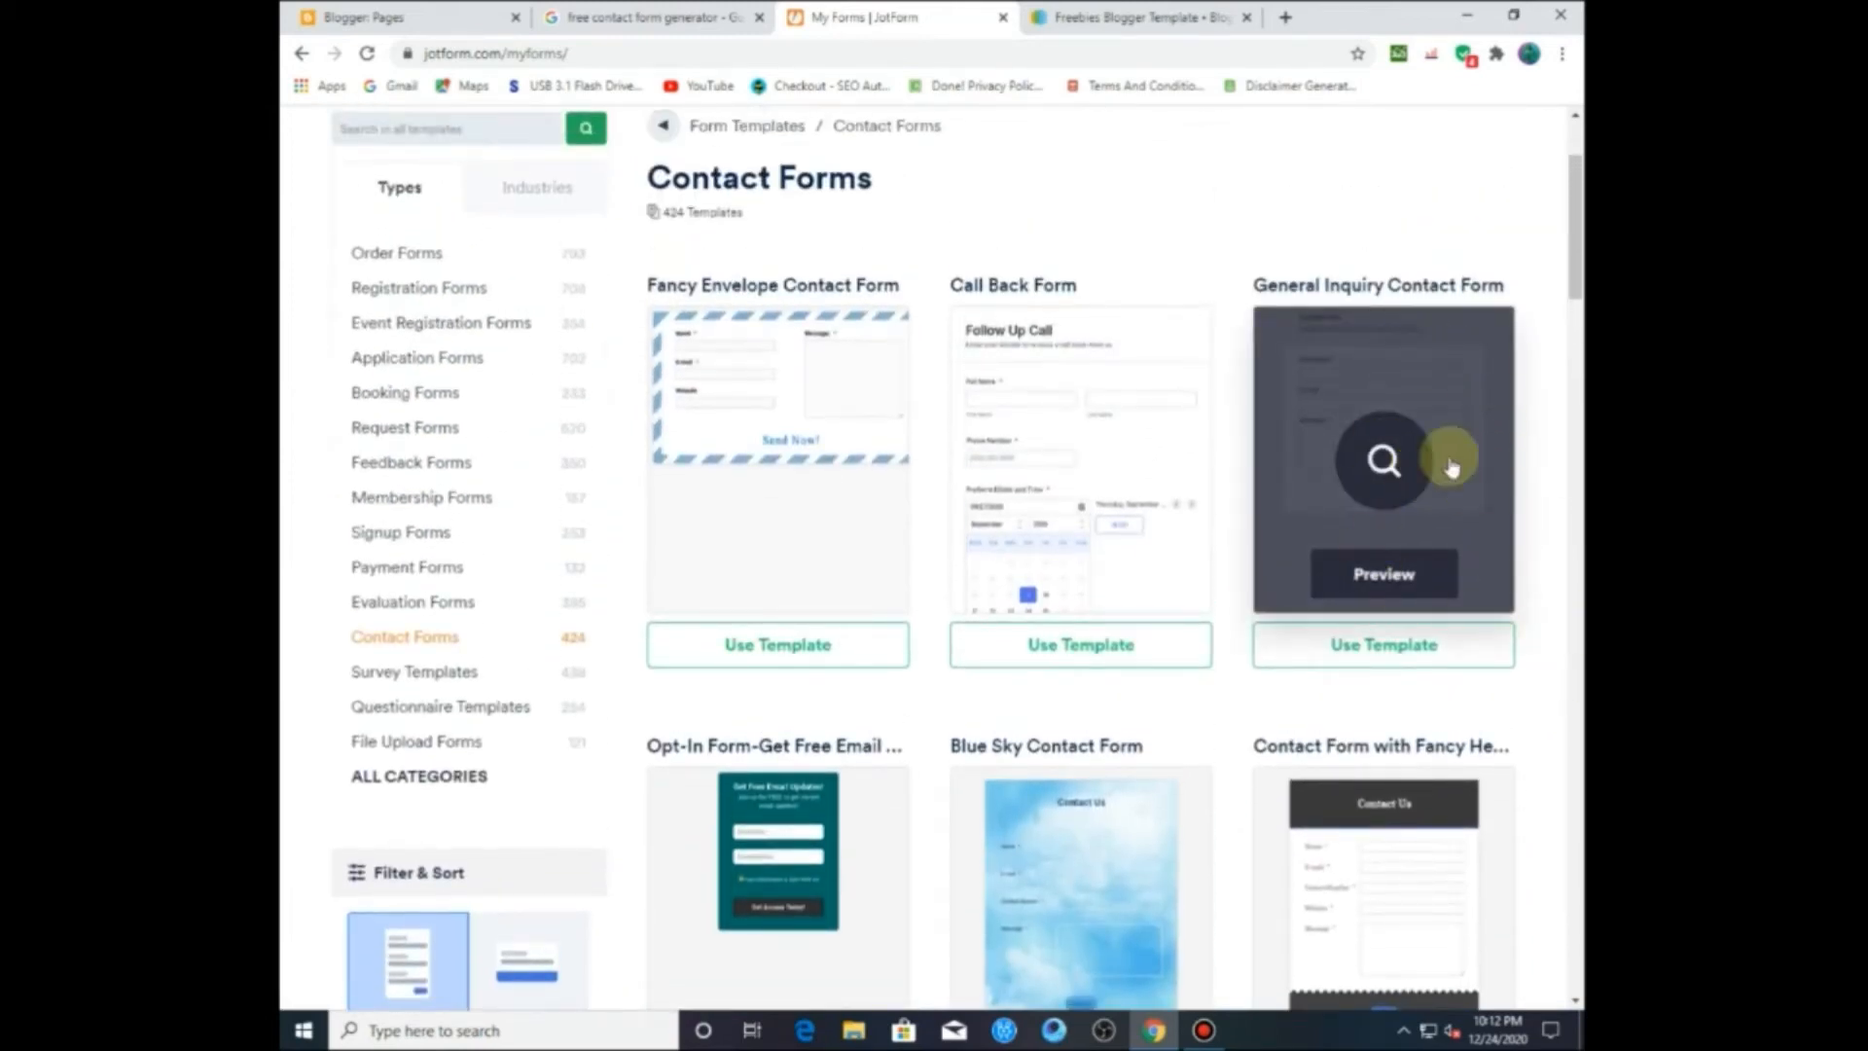
click(1383, 650)
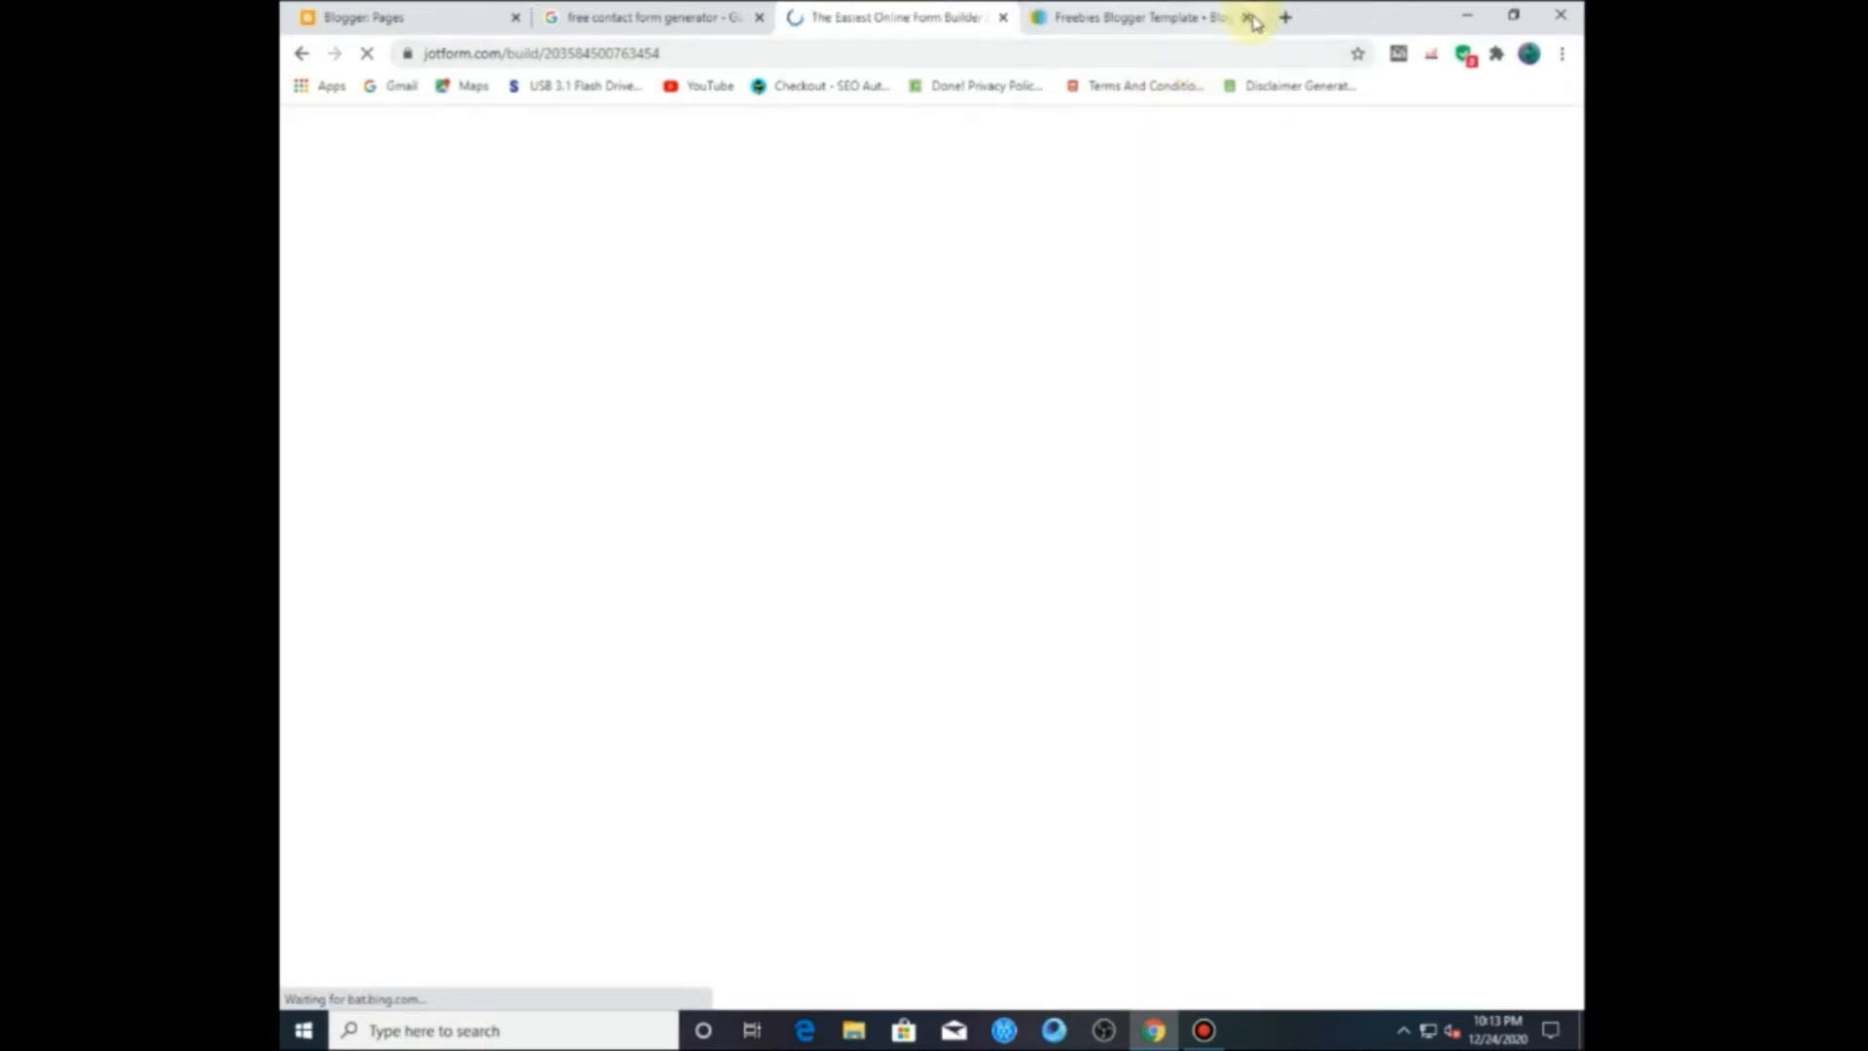
click(1247, 16)
Step: Close the Google search results tab for contact form generators
click(715, 20)
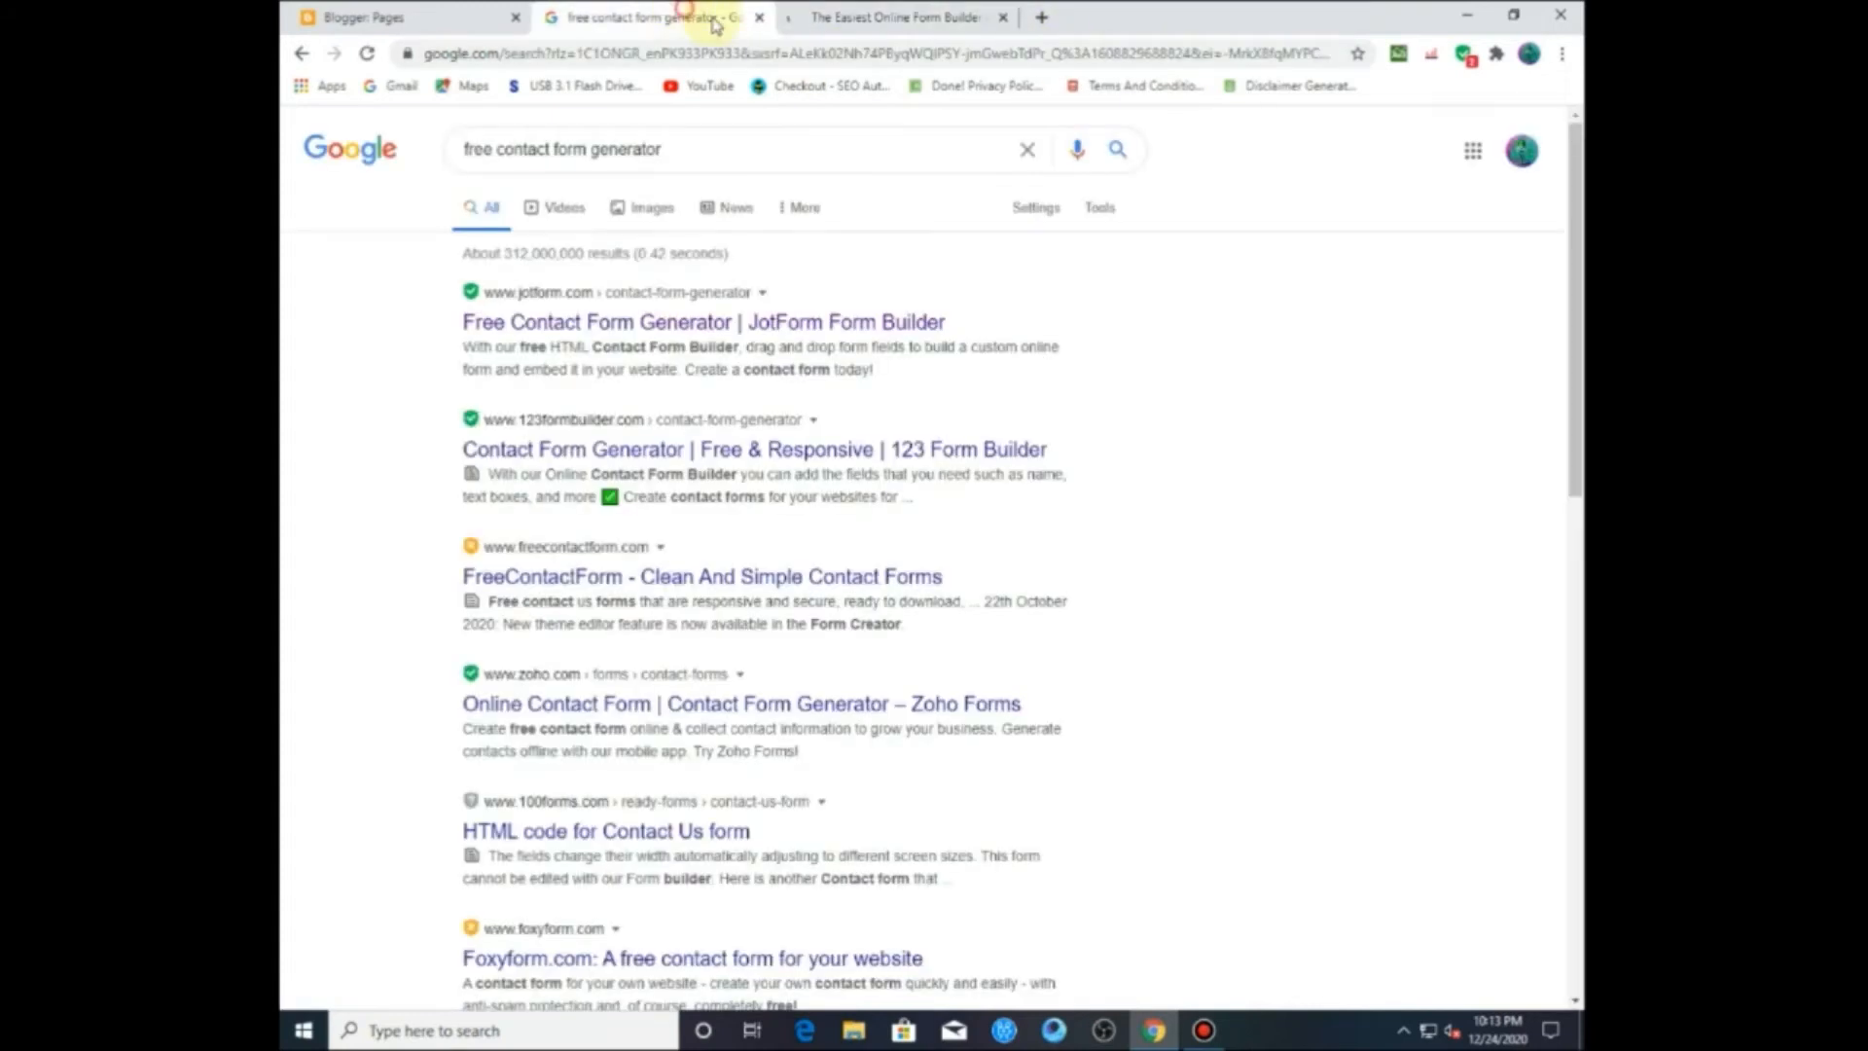
click(758, 17)
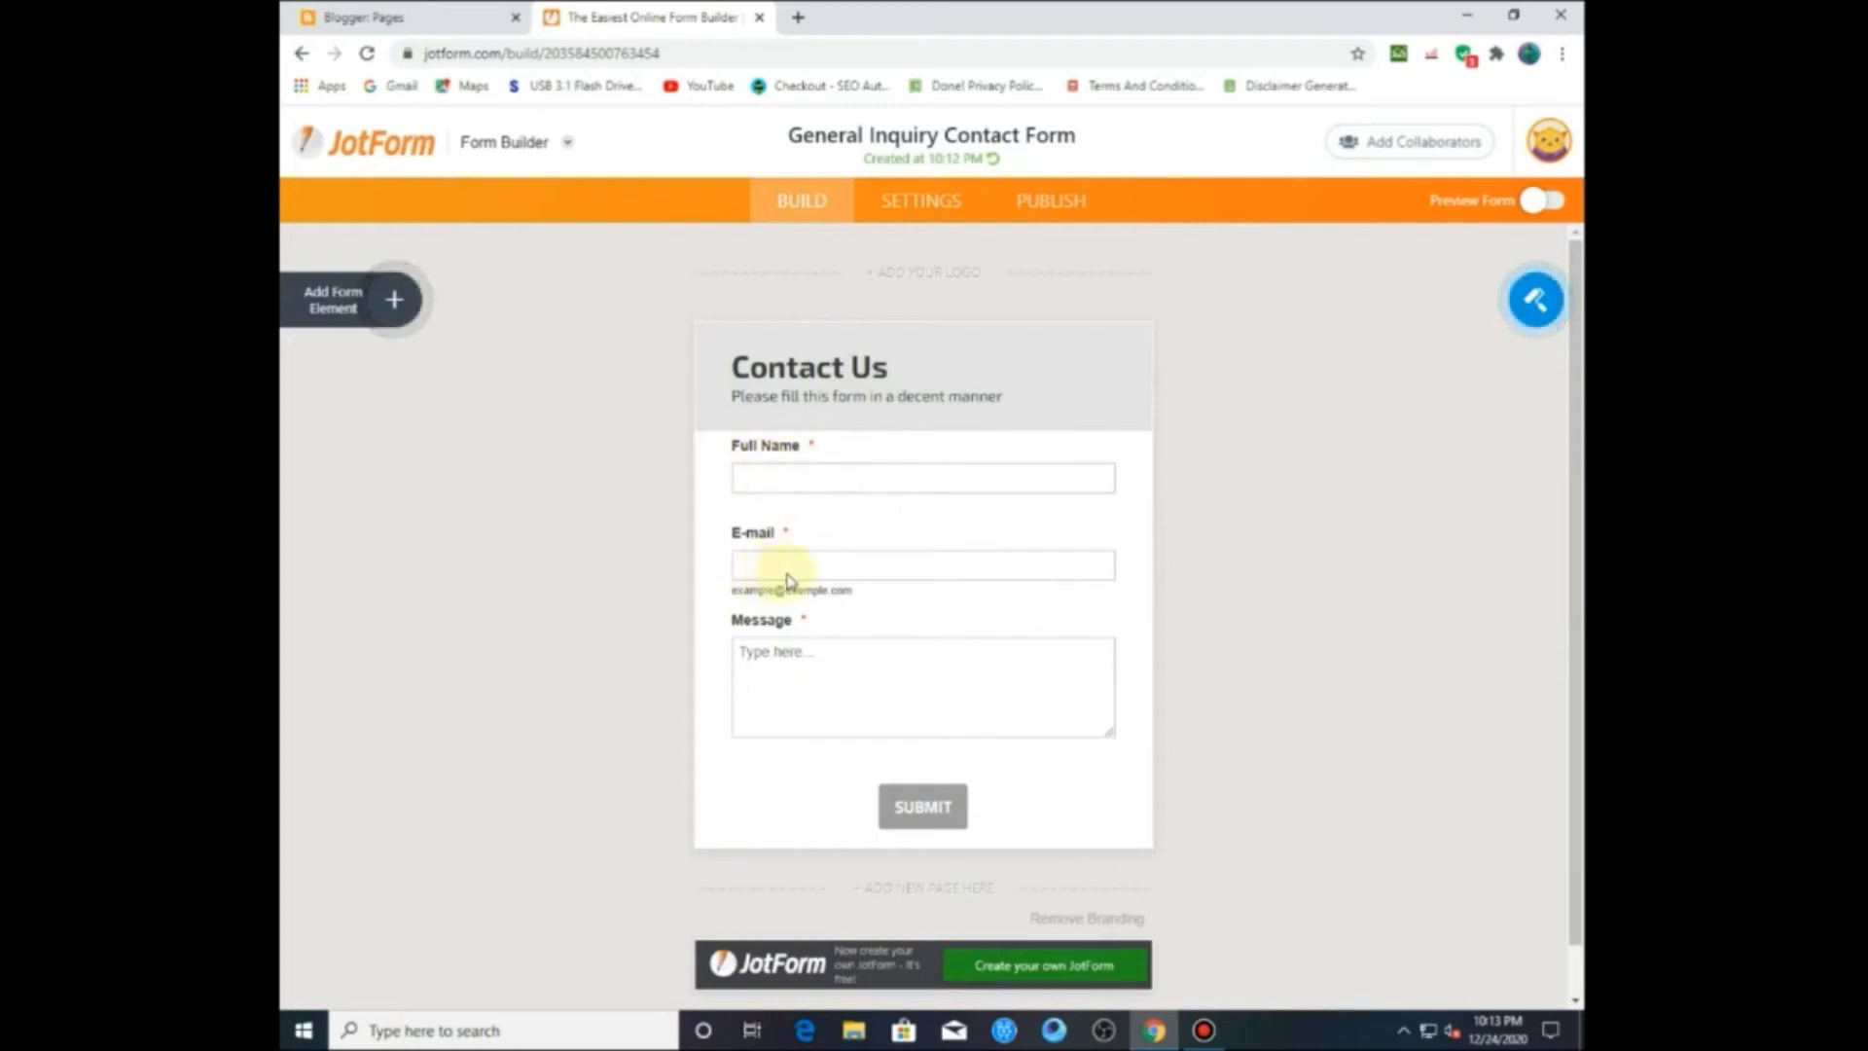
scroll(872, 709, down, 1)
scroll(890, 583, up, 1)
Step: Review the form's Conditions, Emails and Integrations settings, then go to Publish
click(889, 202)
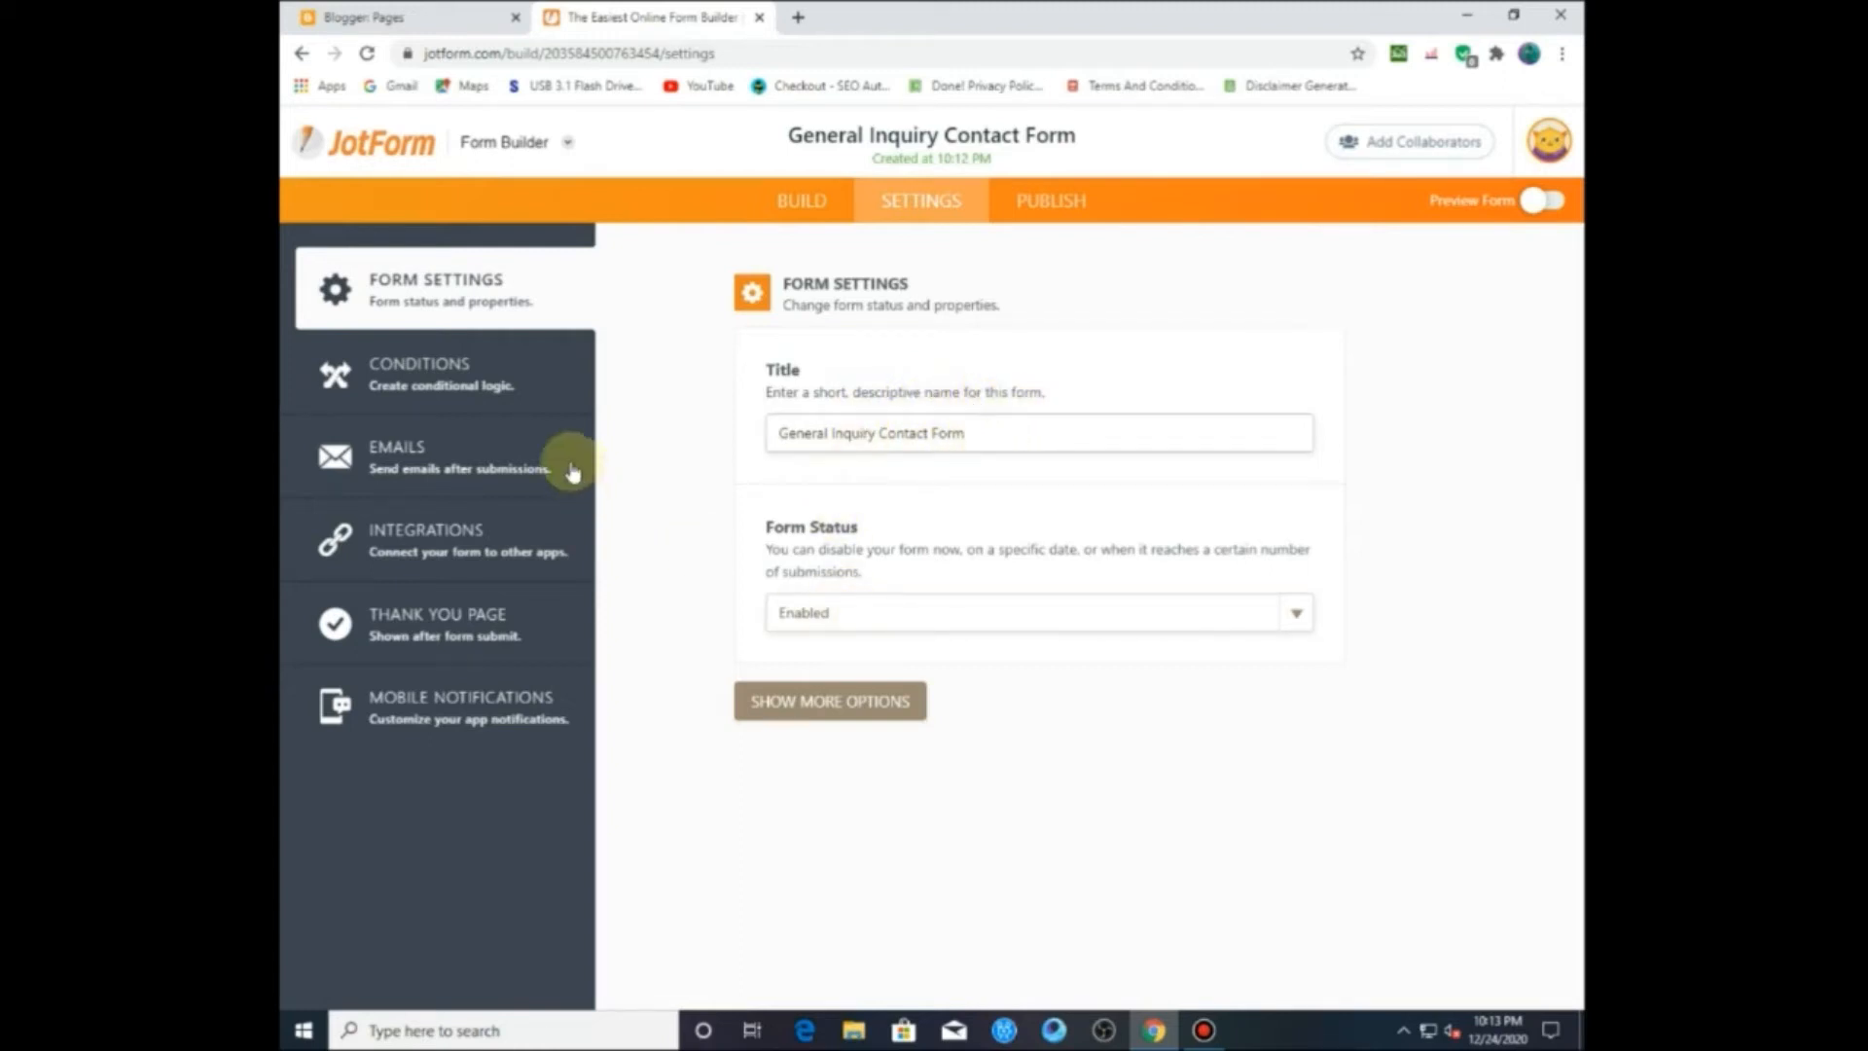
click(471, 385)
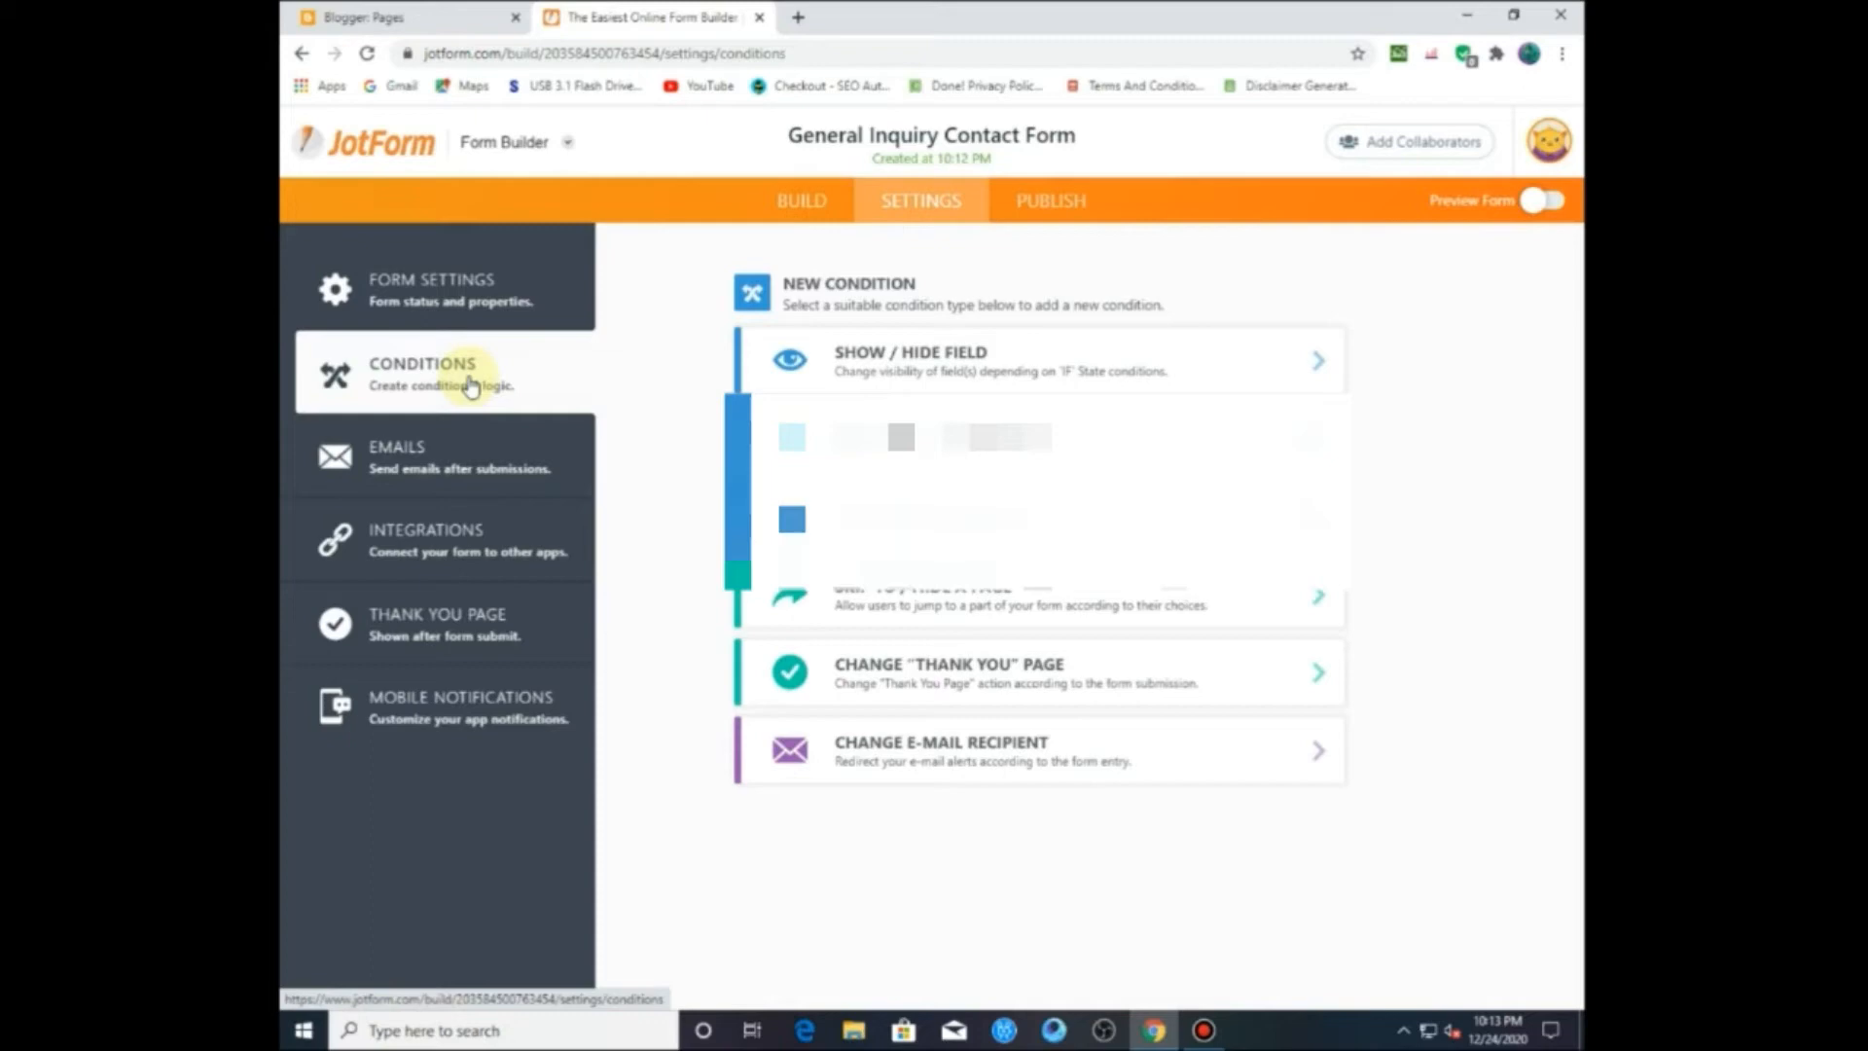
click(458, 450)
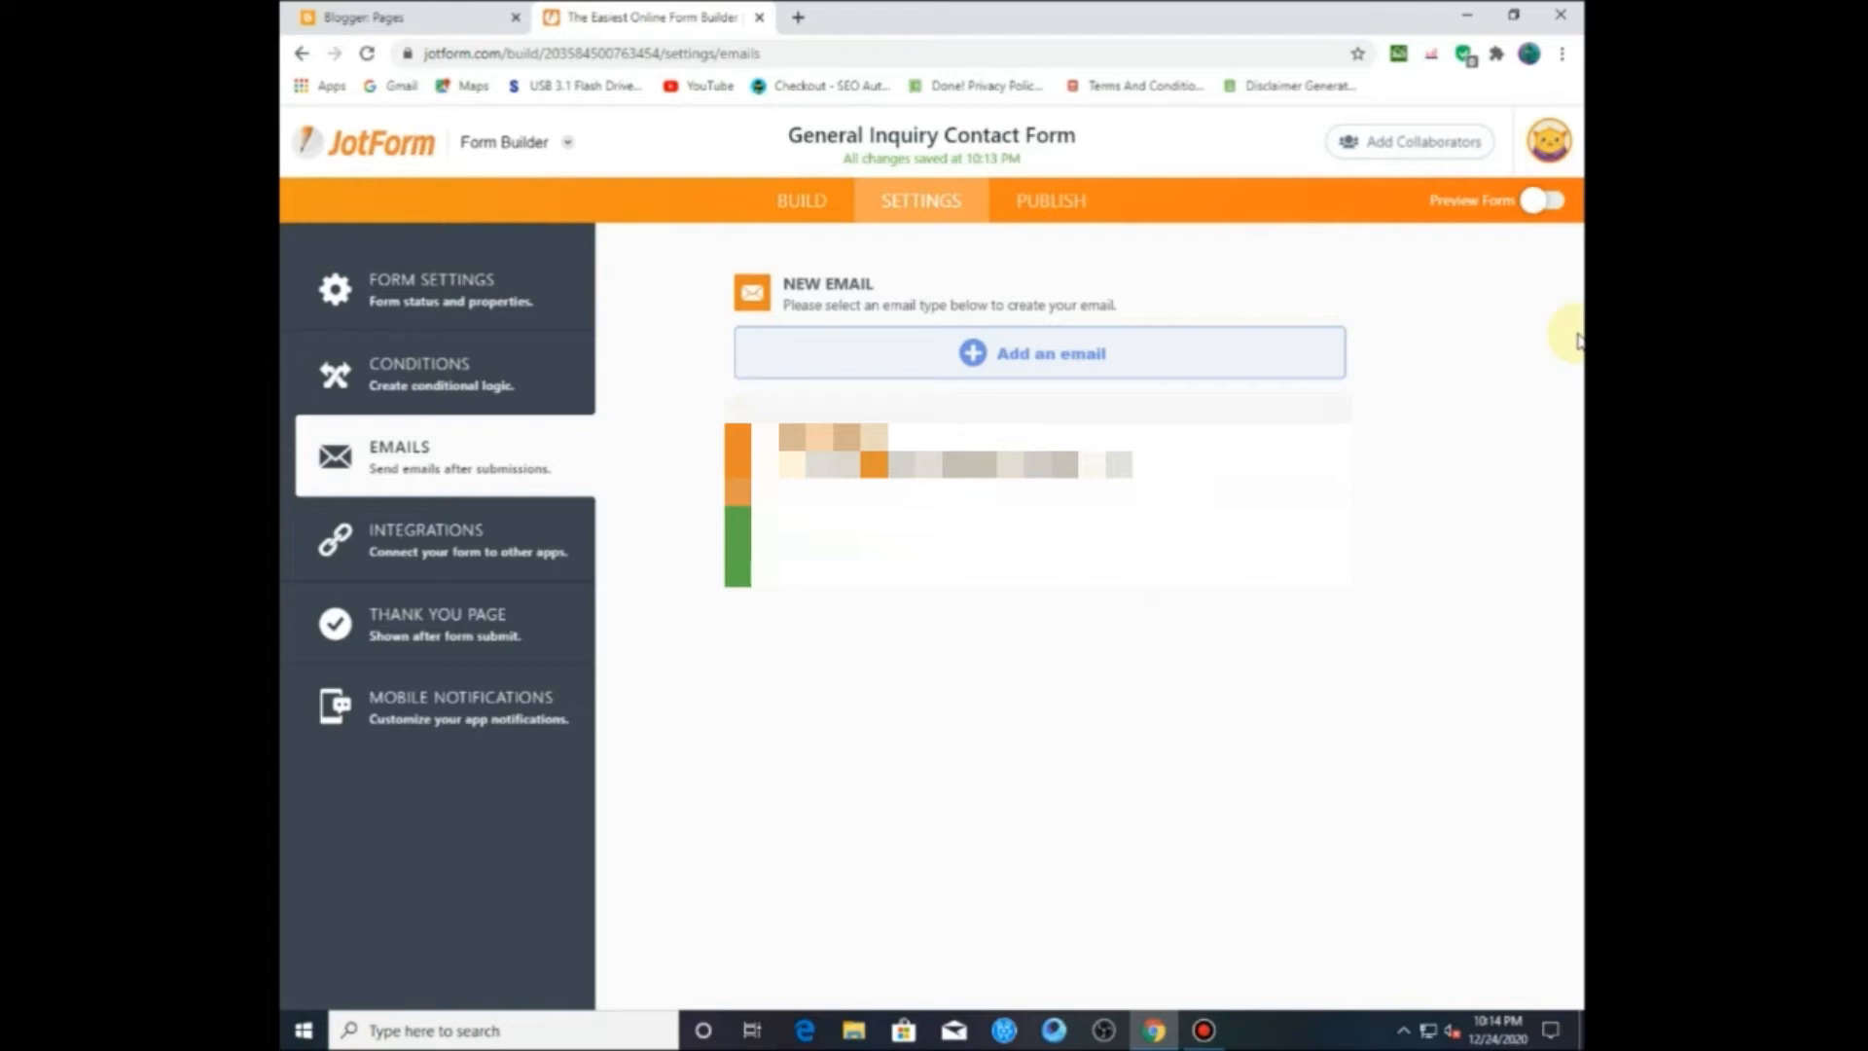
mouse_move(983, 485)
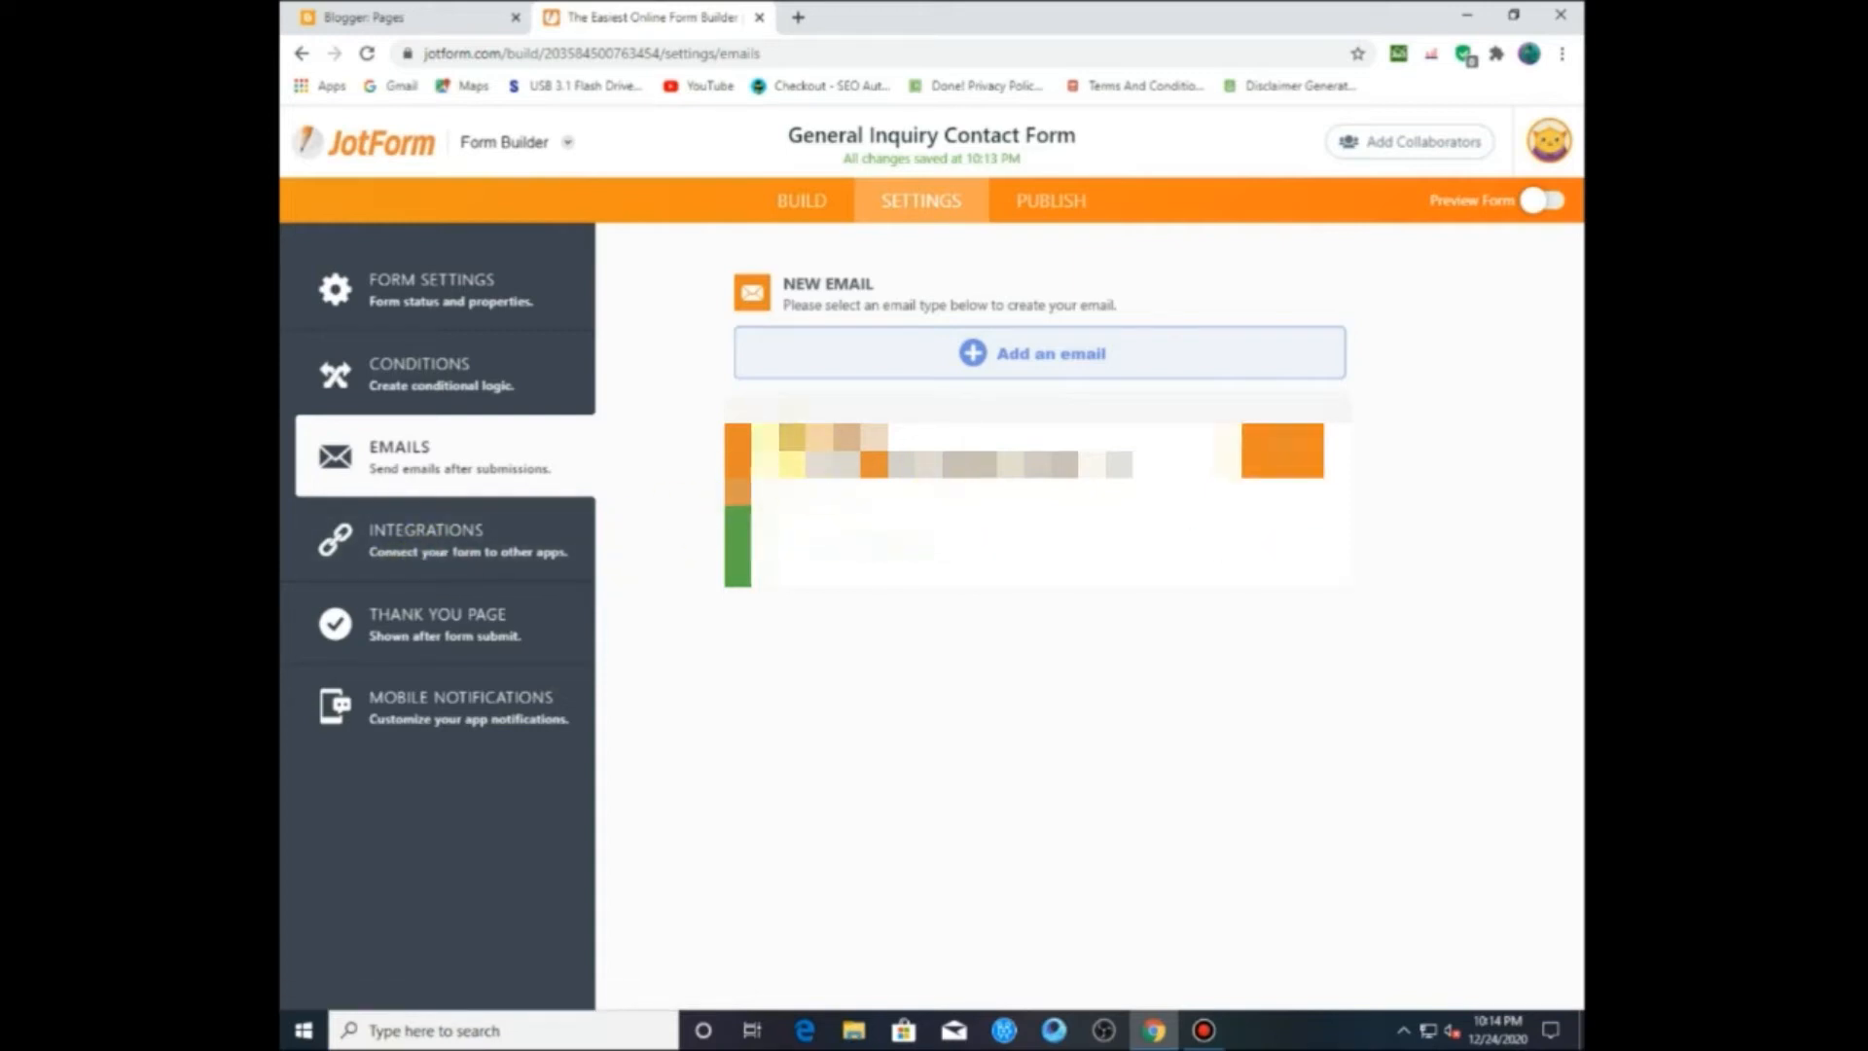
click(438, 533)
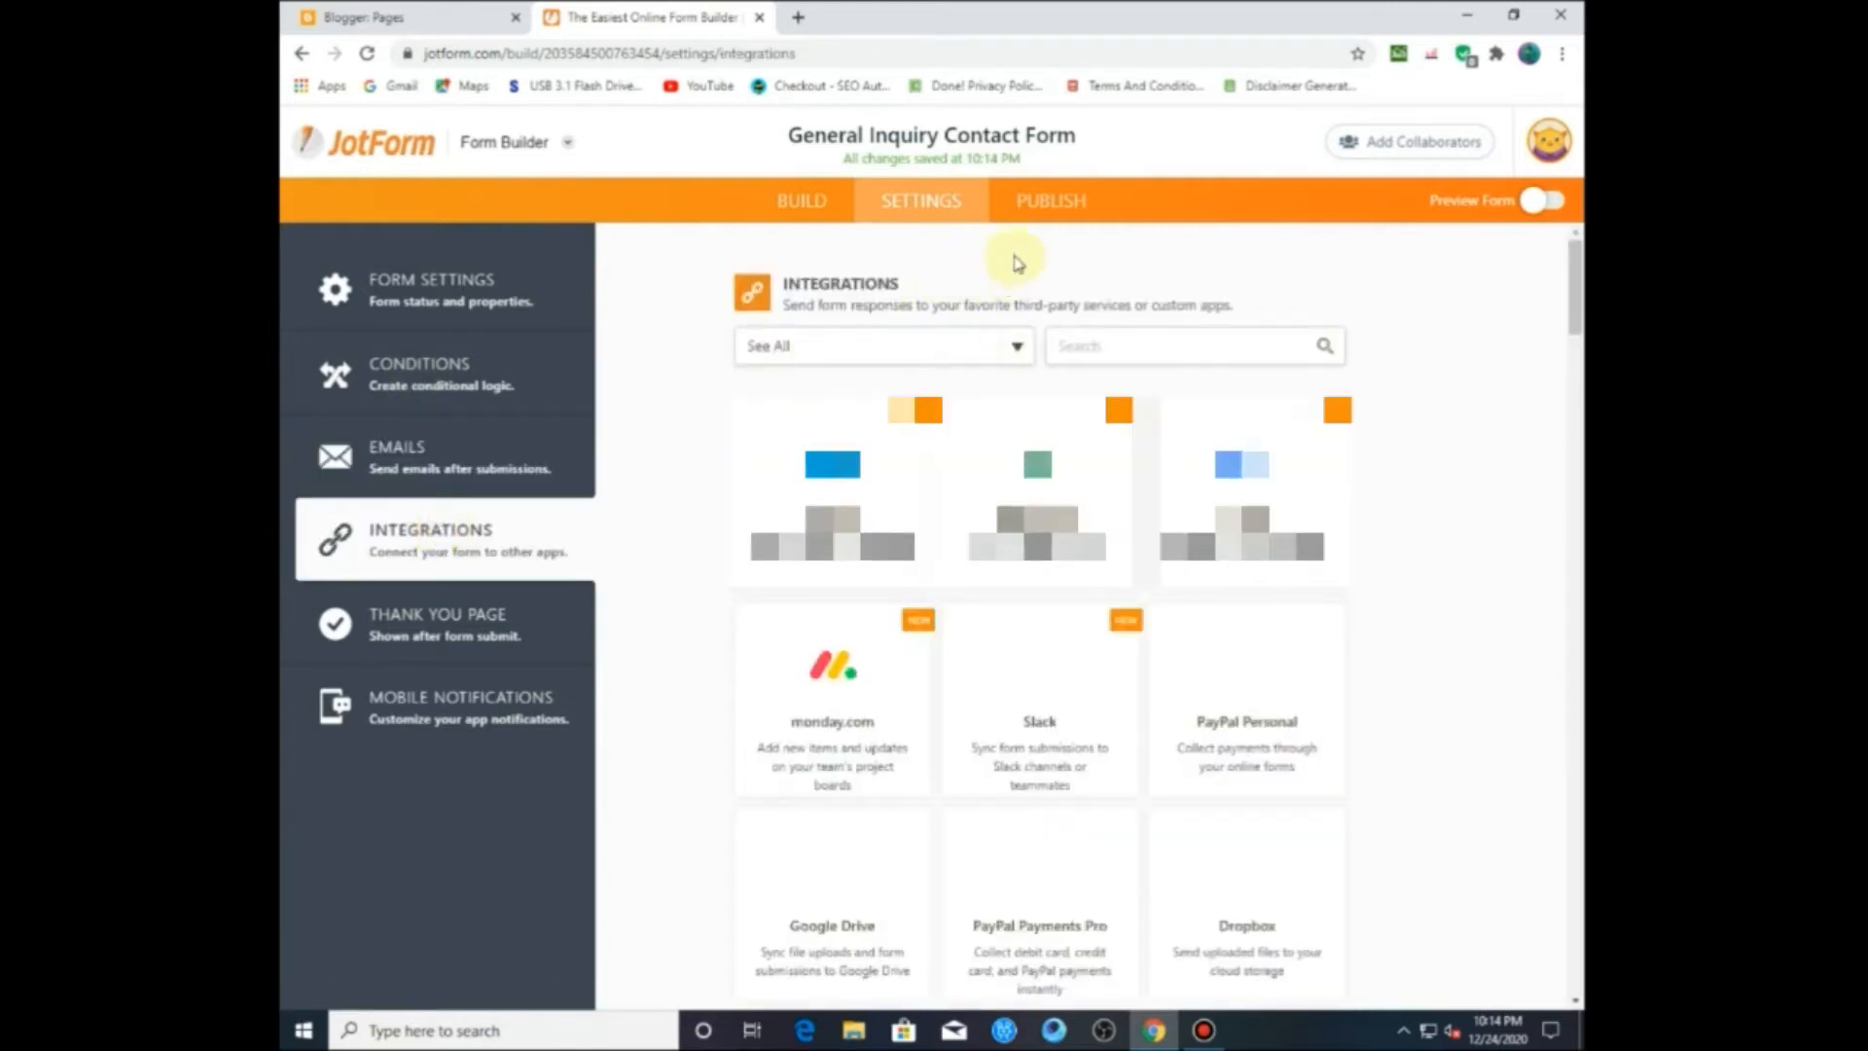
click(1088, 200)
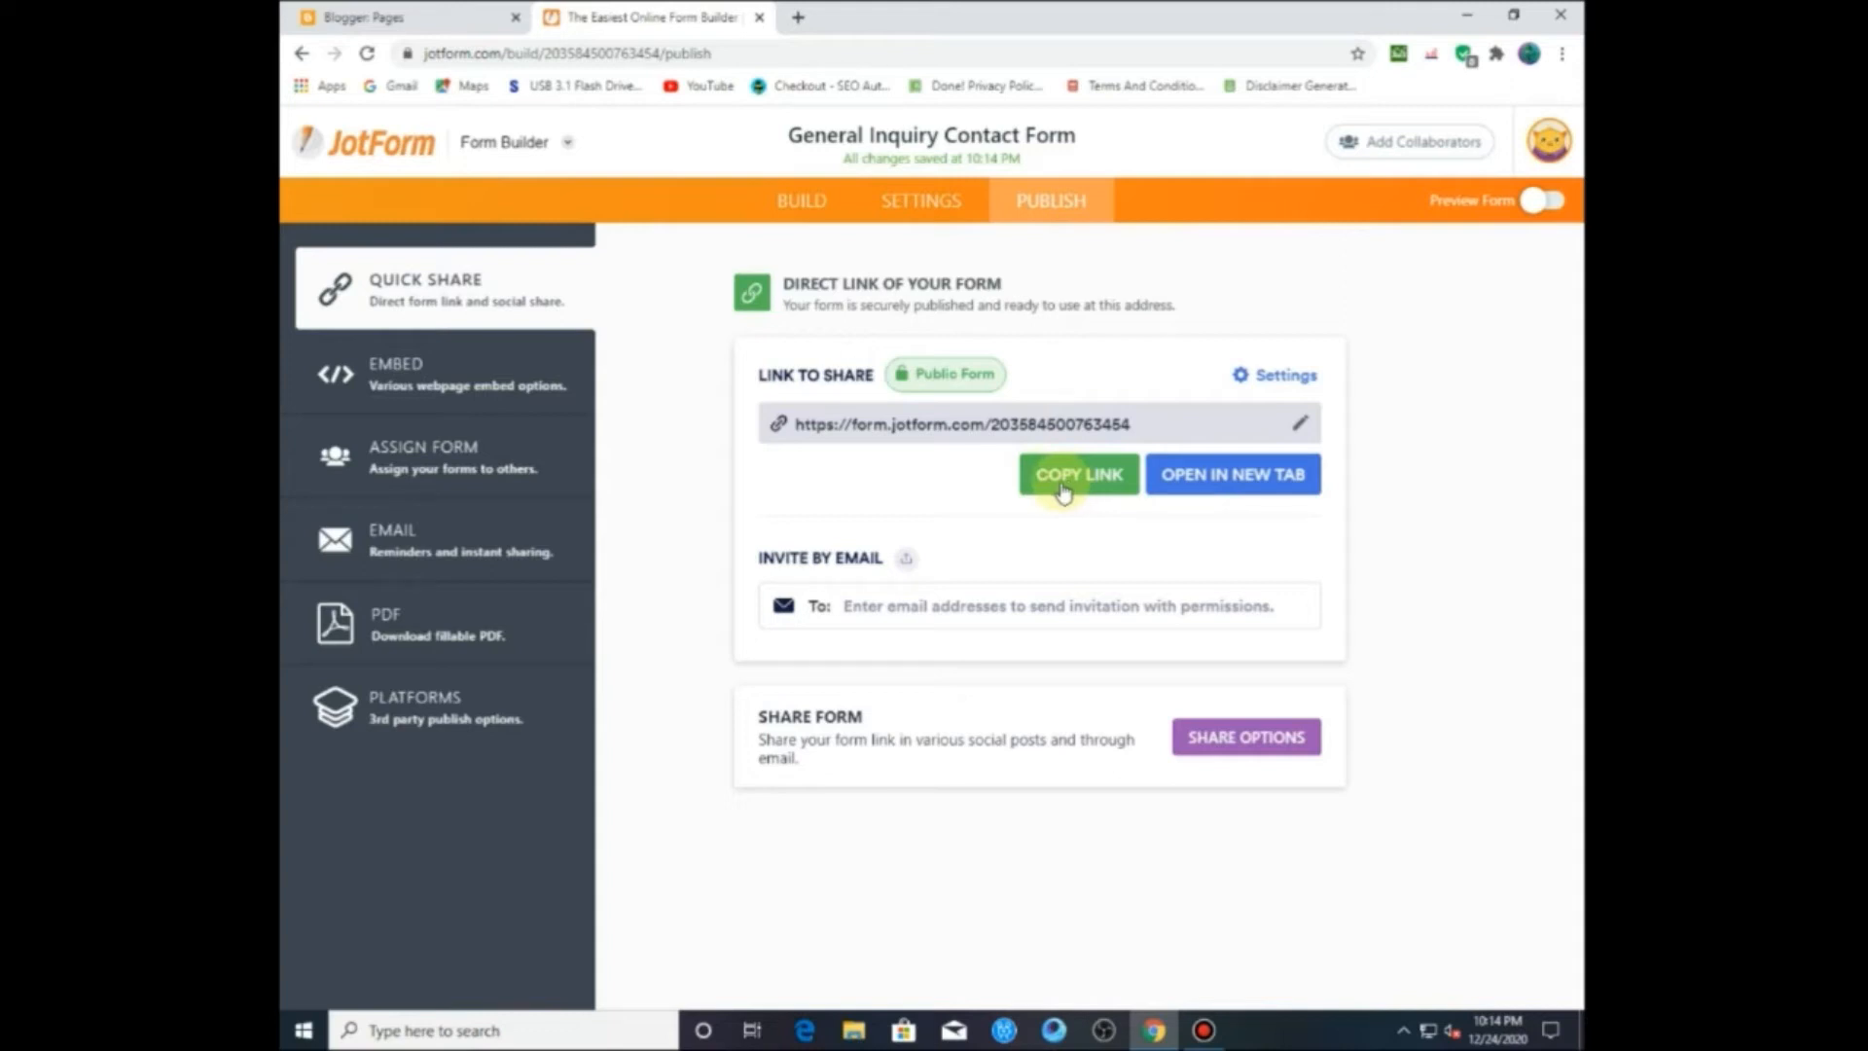
Step: Copy the form's Blogger embed code from Publish > Platforms and return to Blogger's Pages list
click(463, 711)
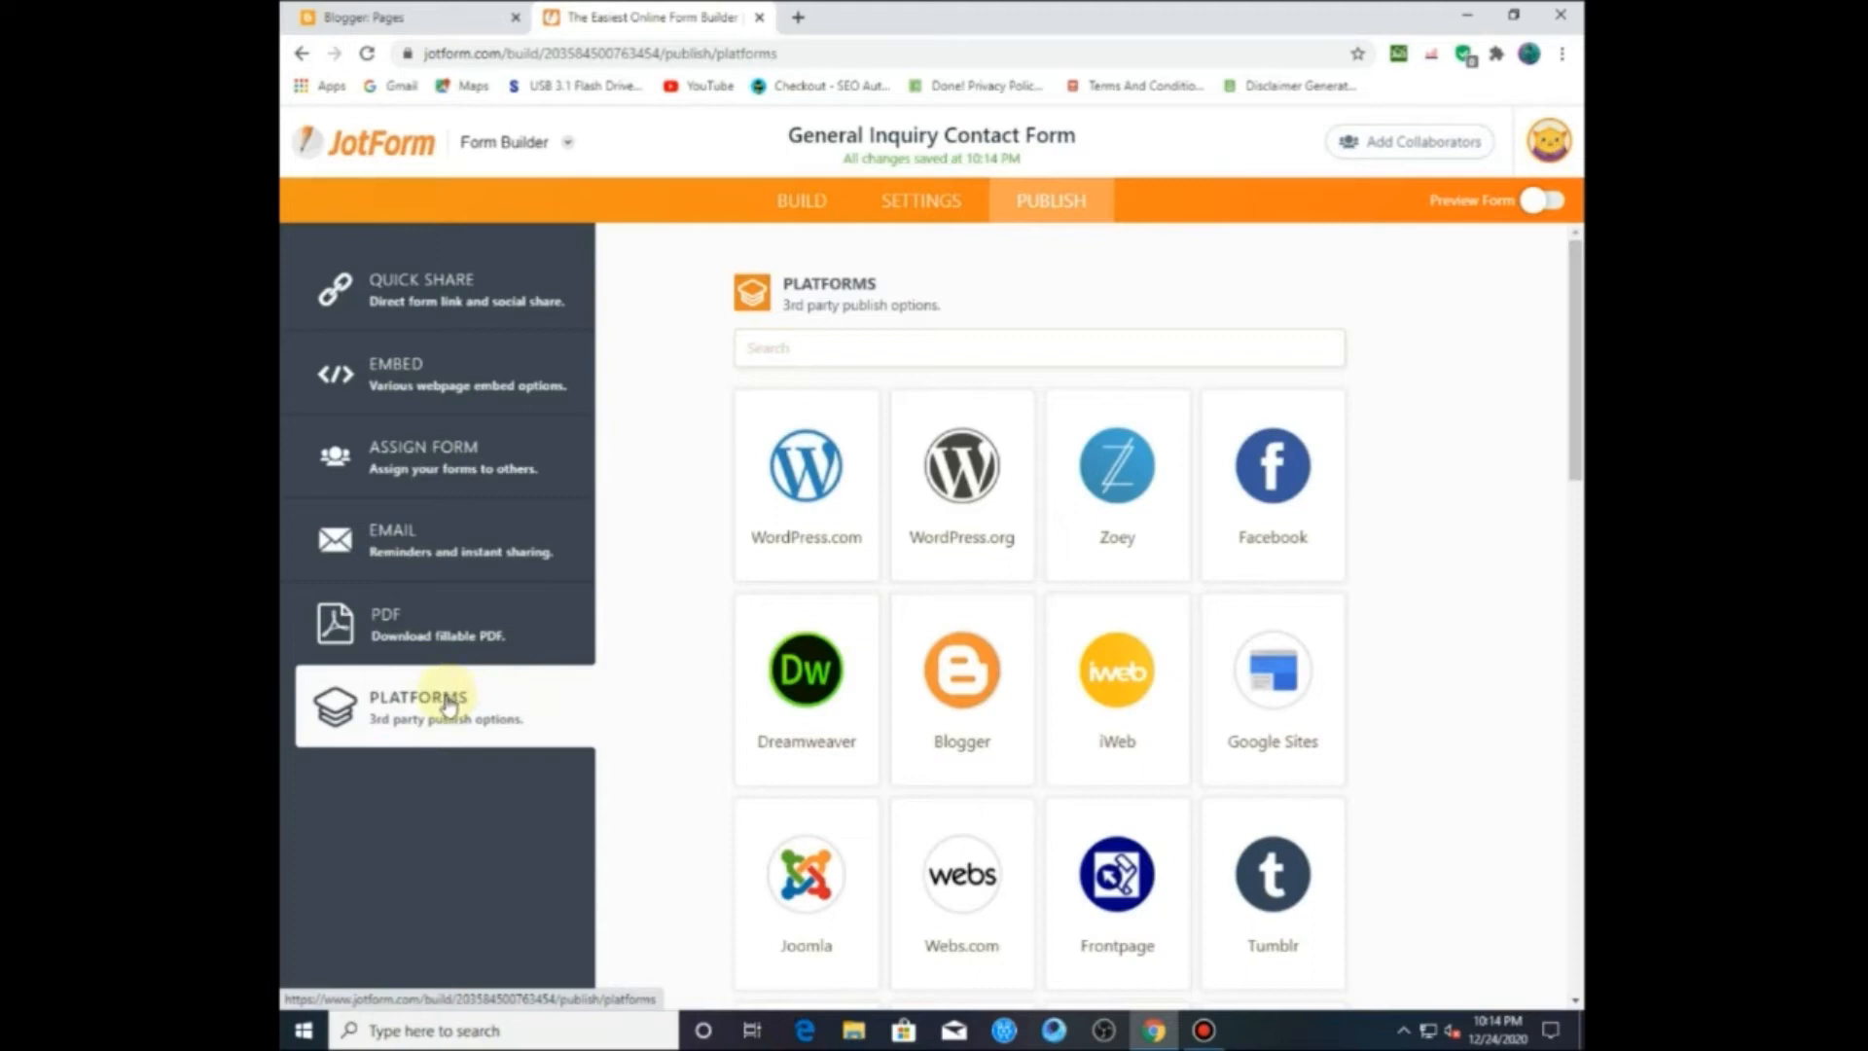
click(966, 679)
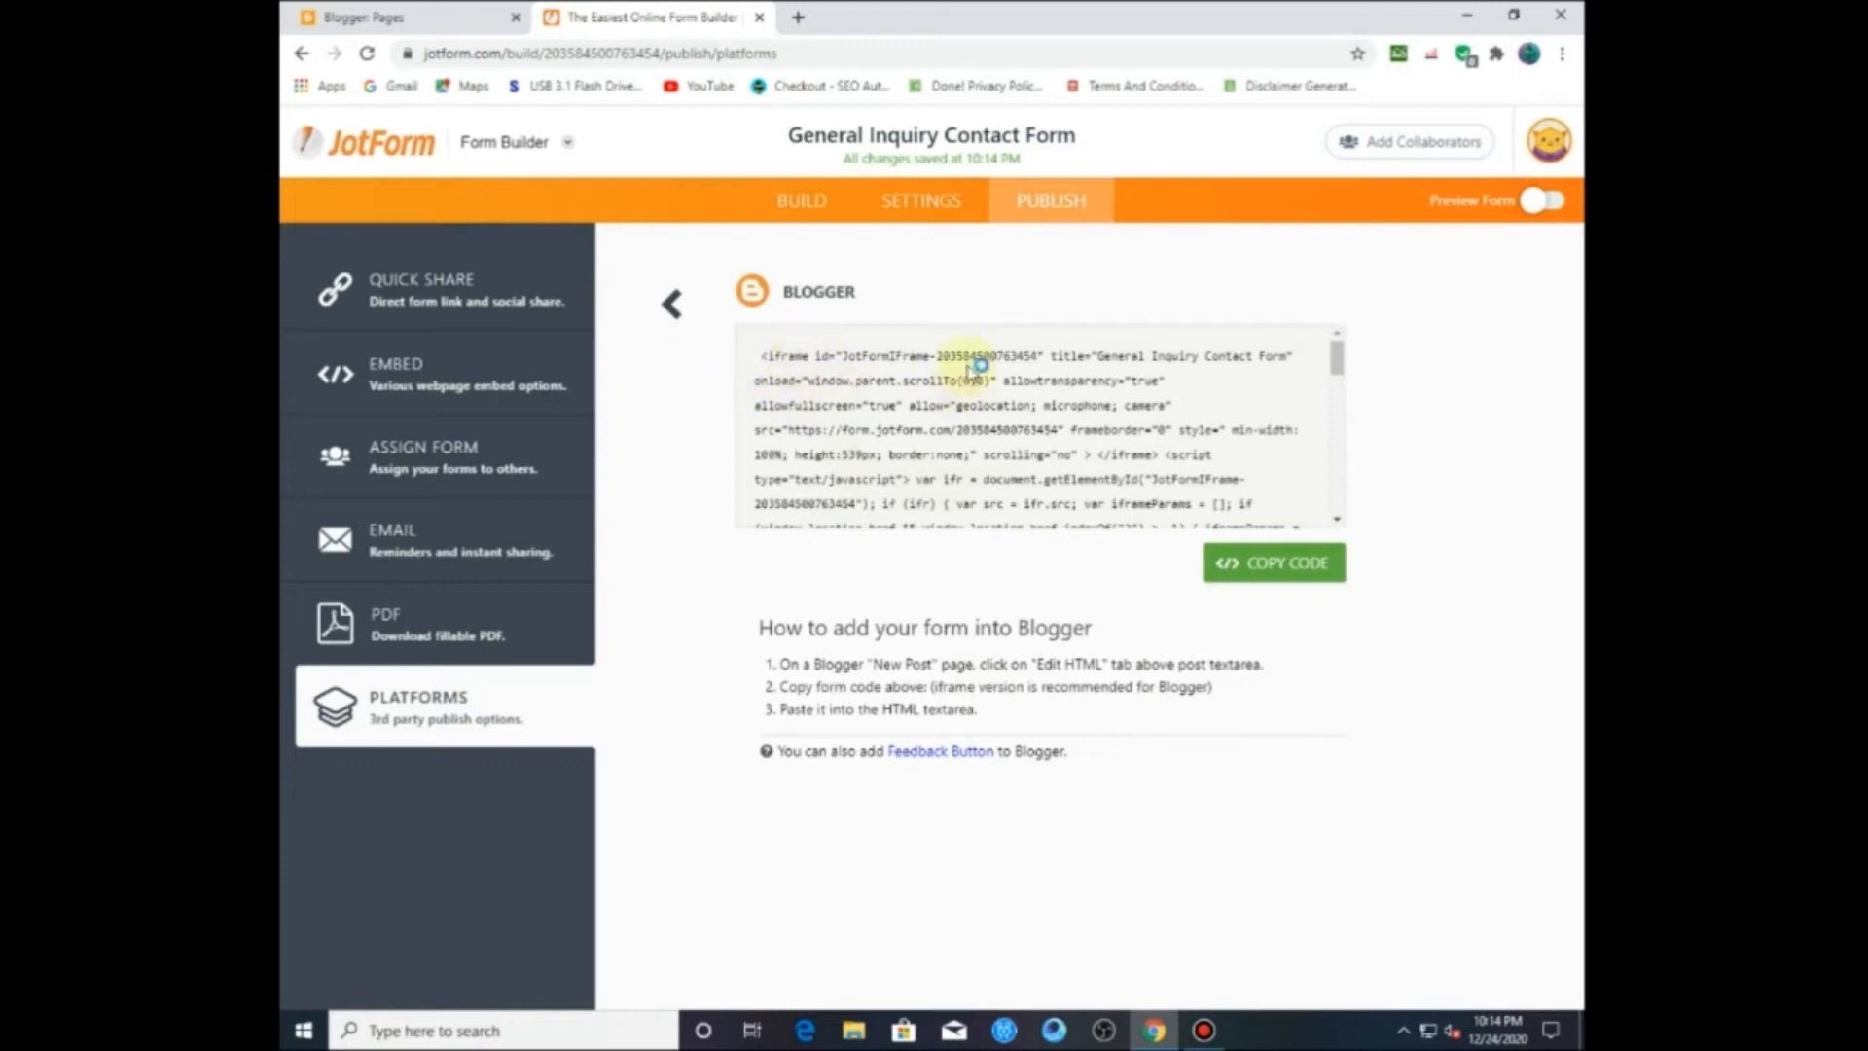
click(1256, 562)
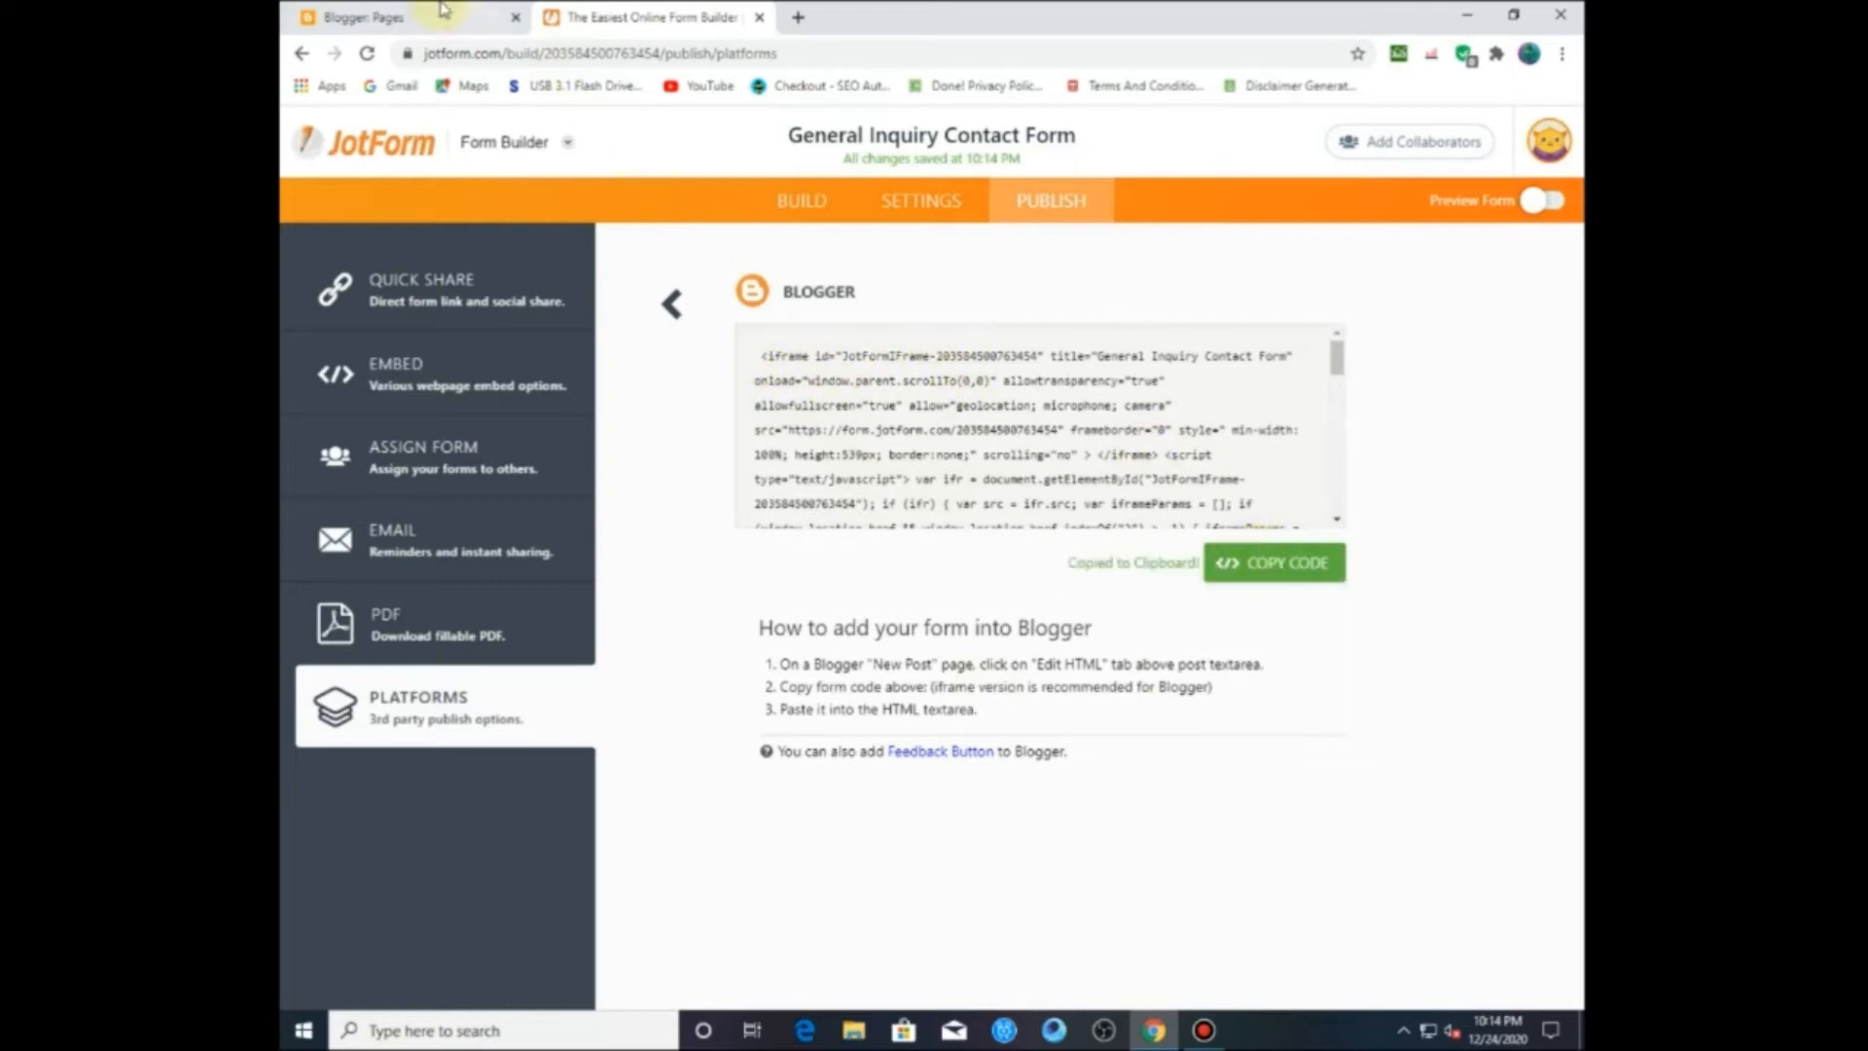
click(446, 10)
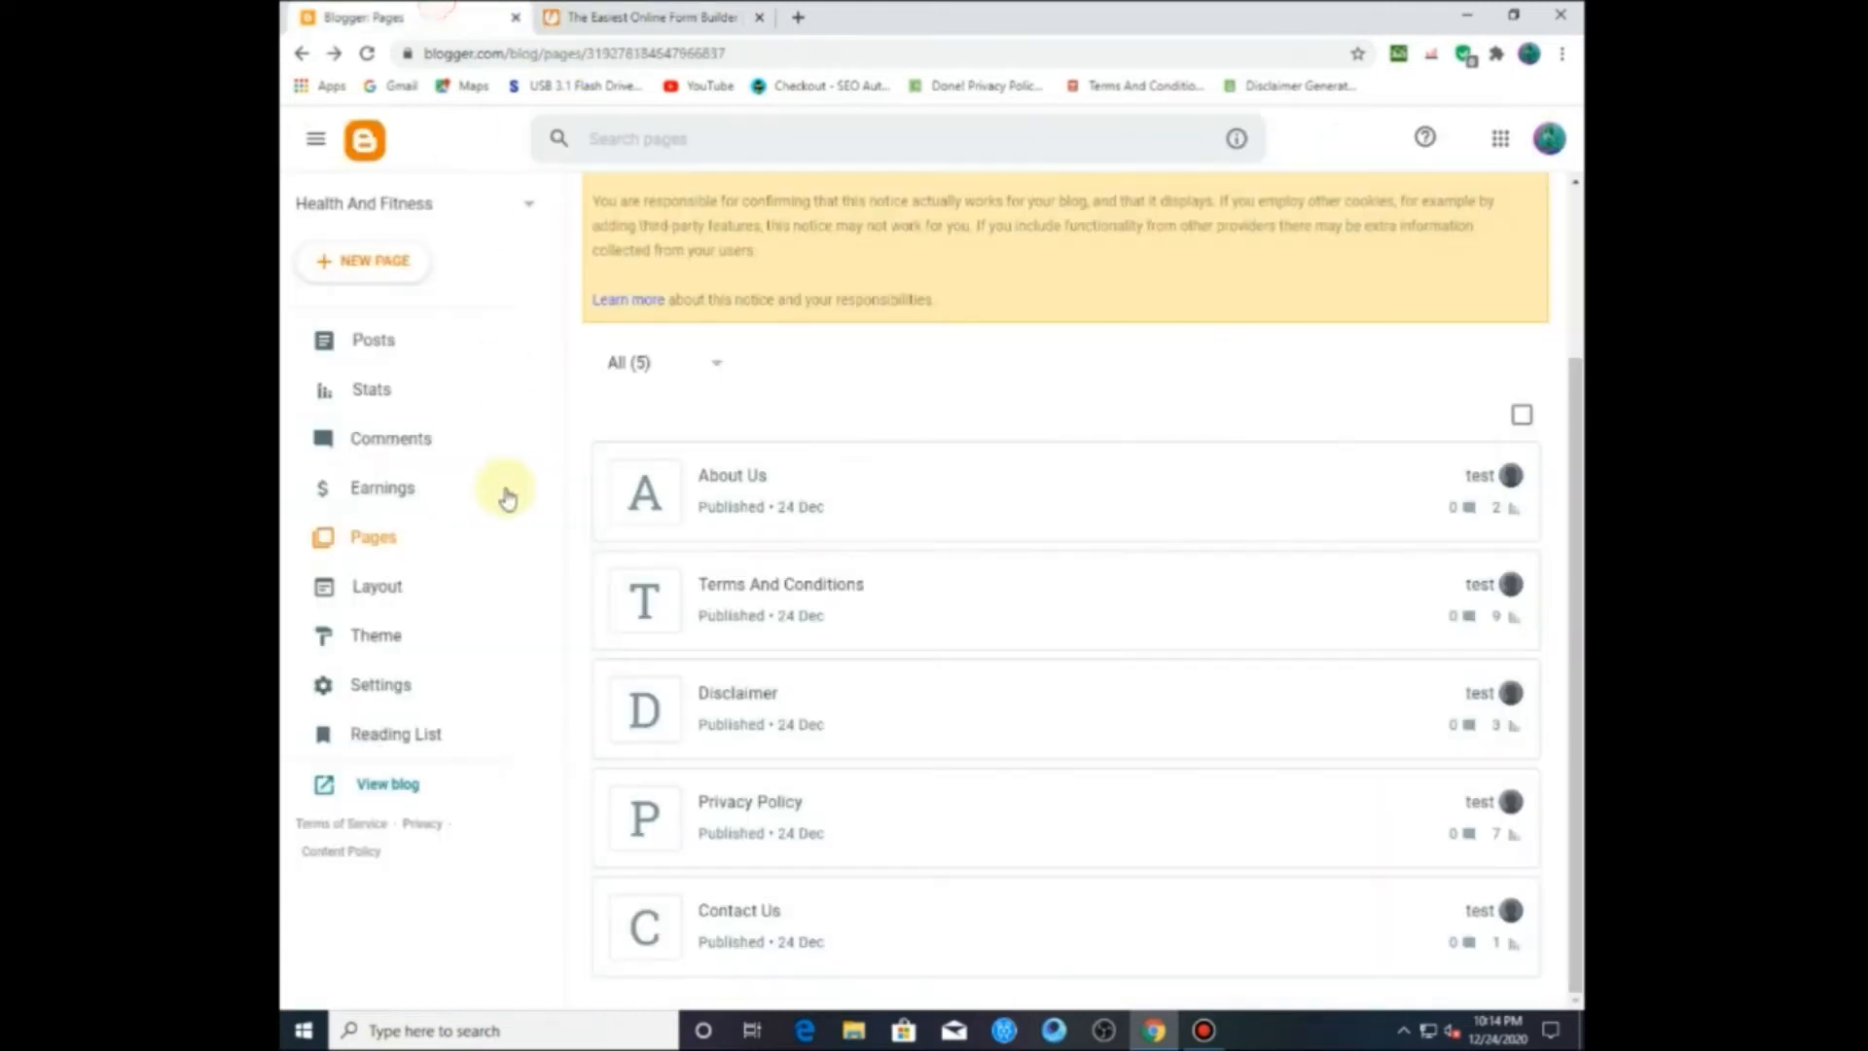
click(777, 913)
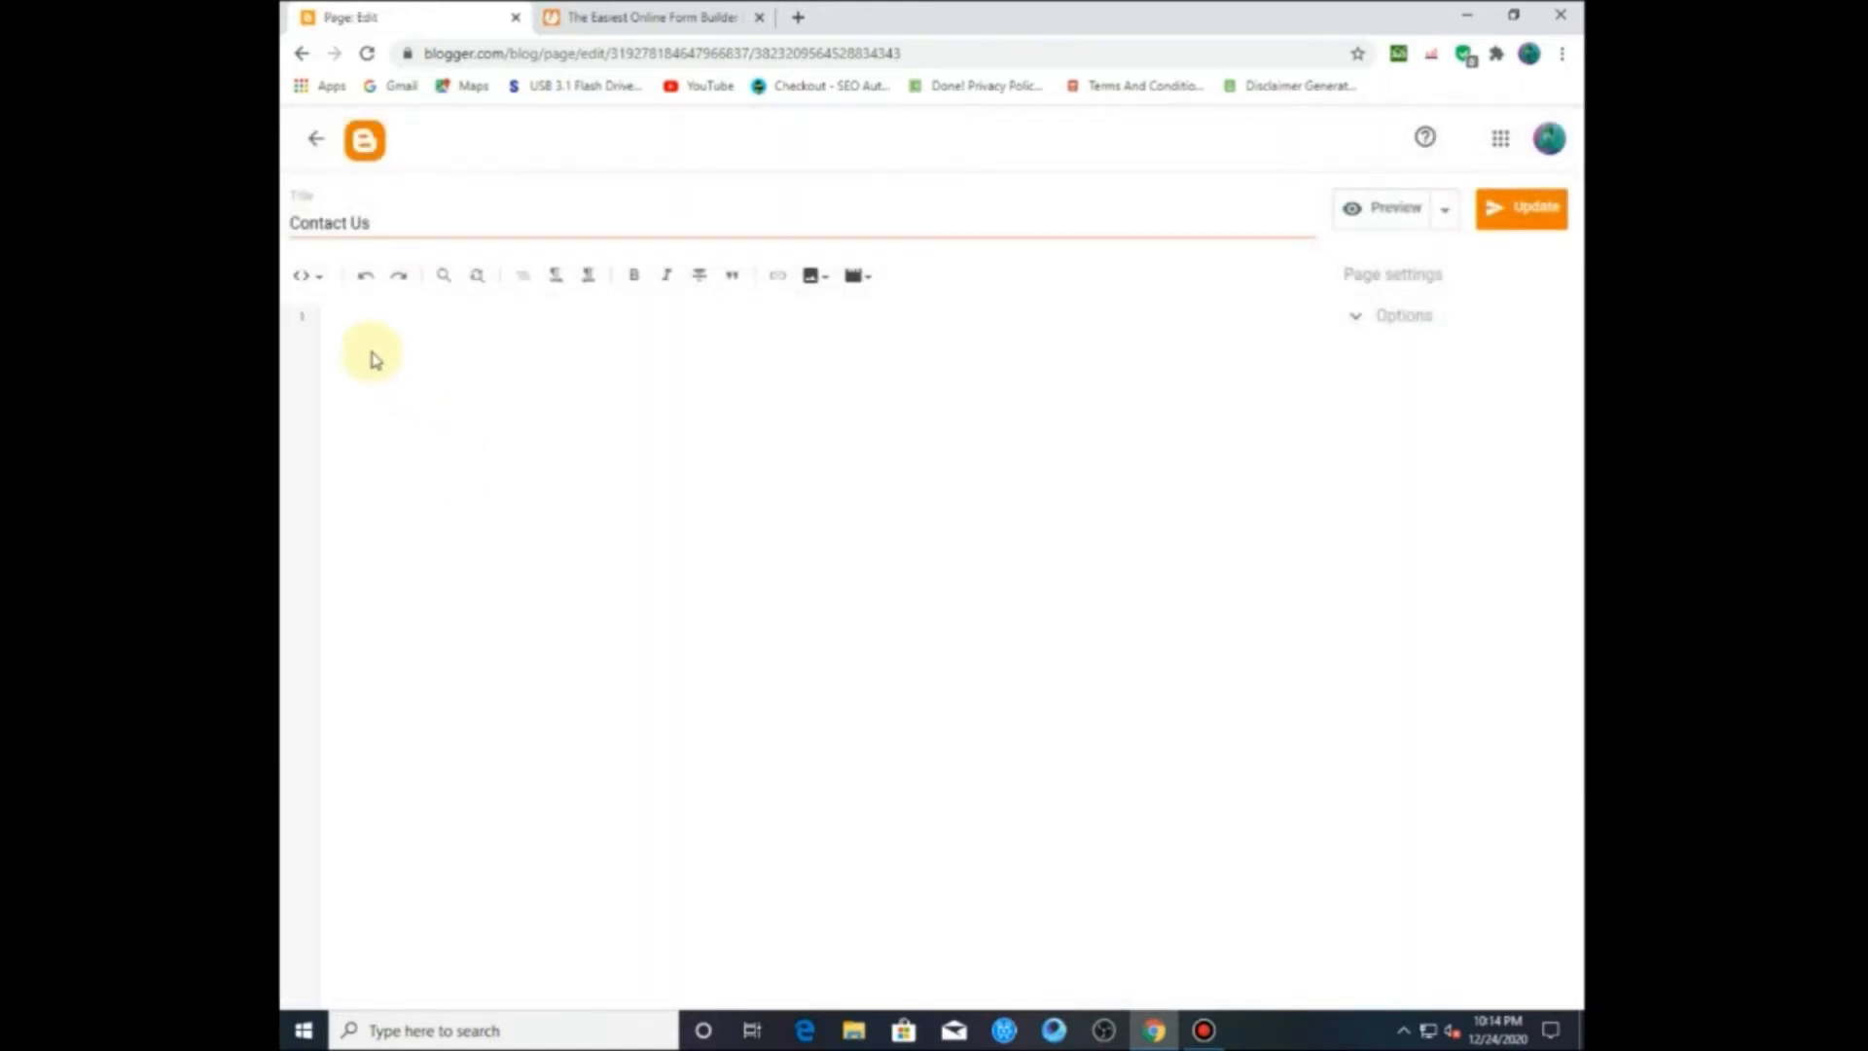
Step: Paste the JotForm embed code into the Contact Us page and save it
right_click(417, 405)
click(451, 555)
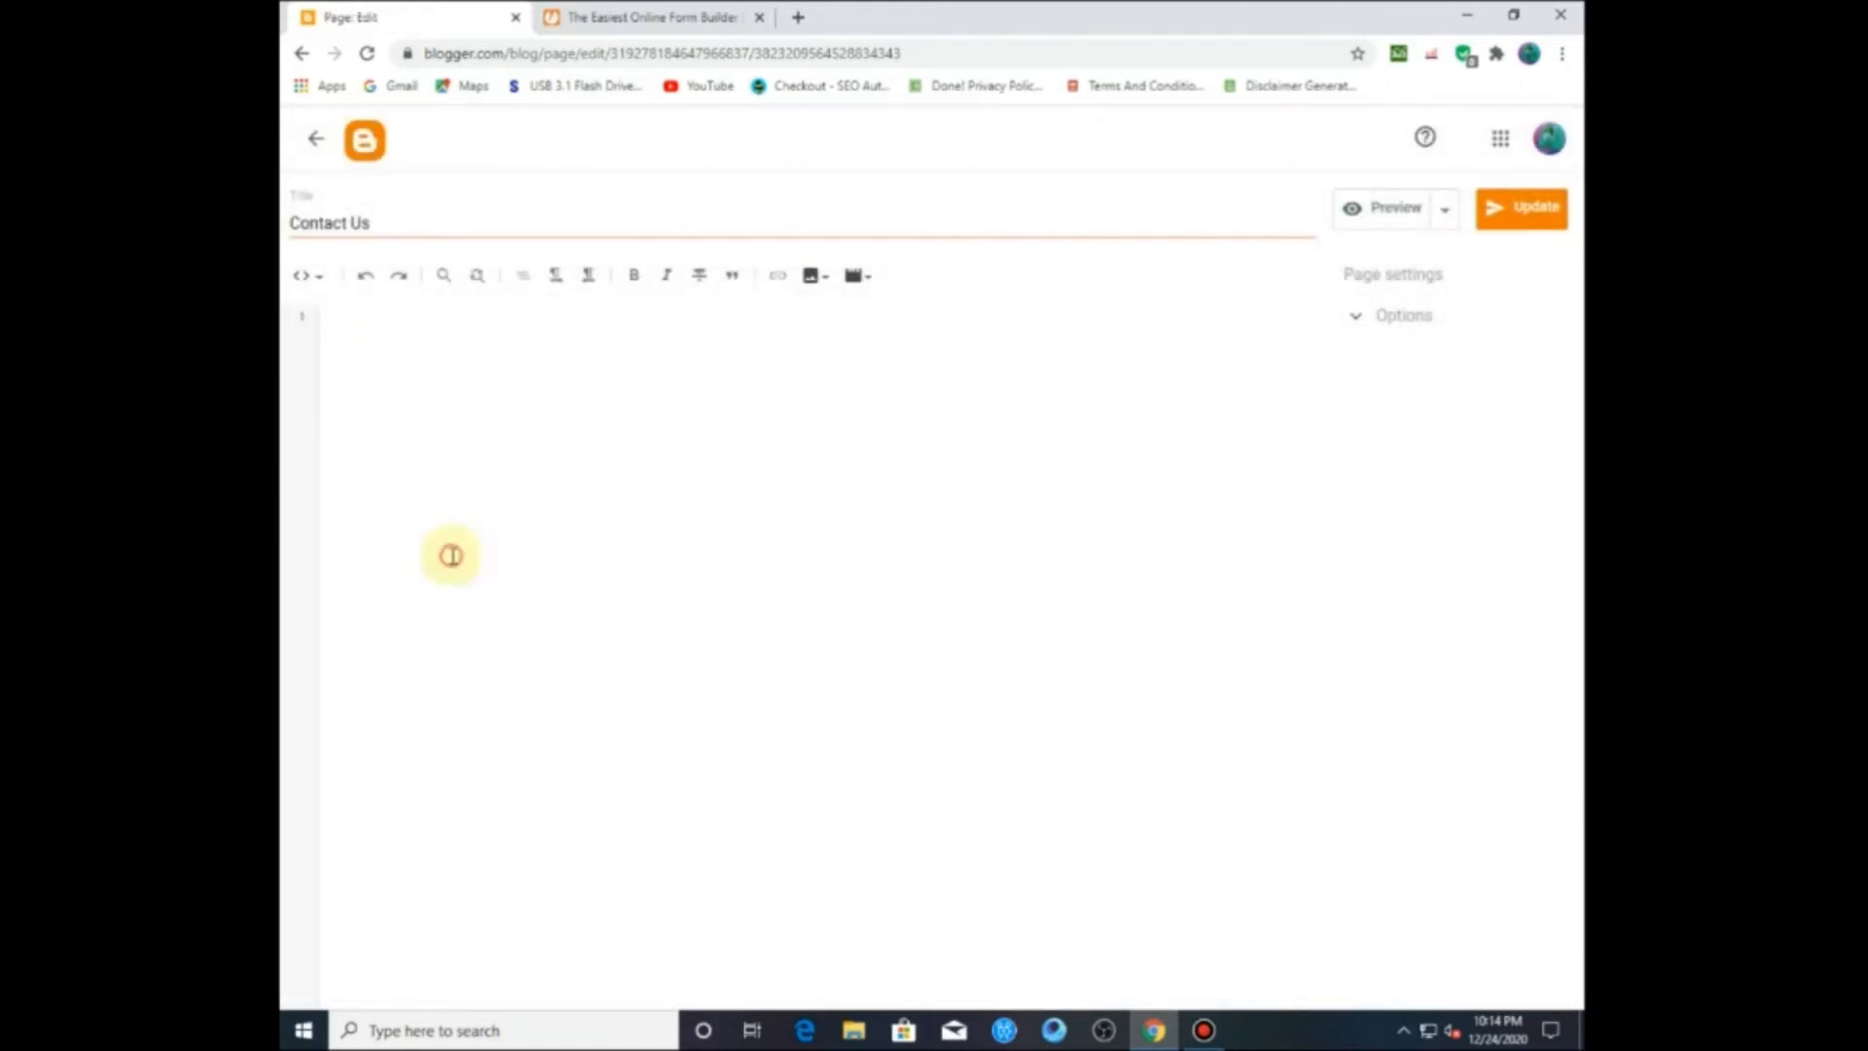
scroll(581, 513, up, 8)
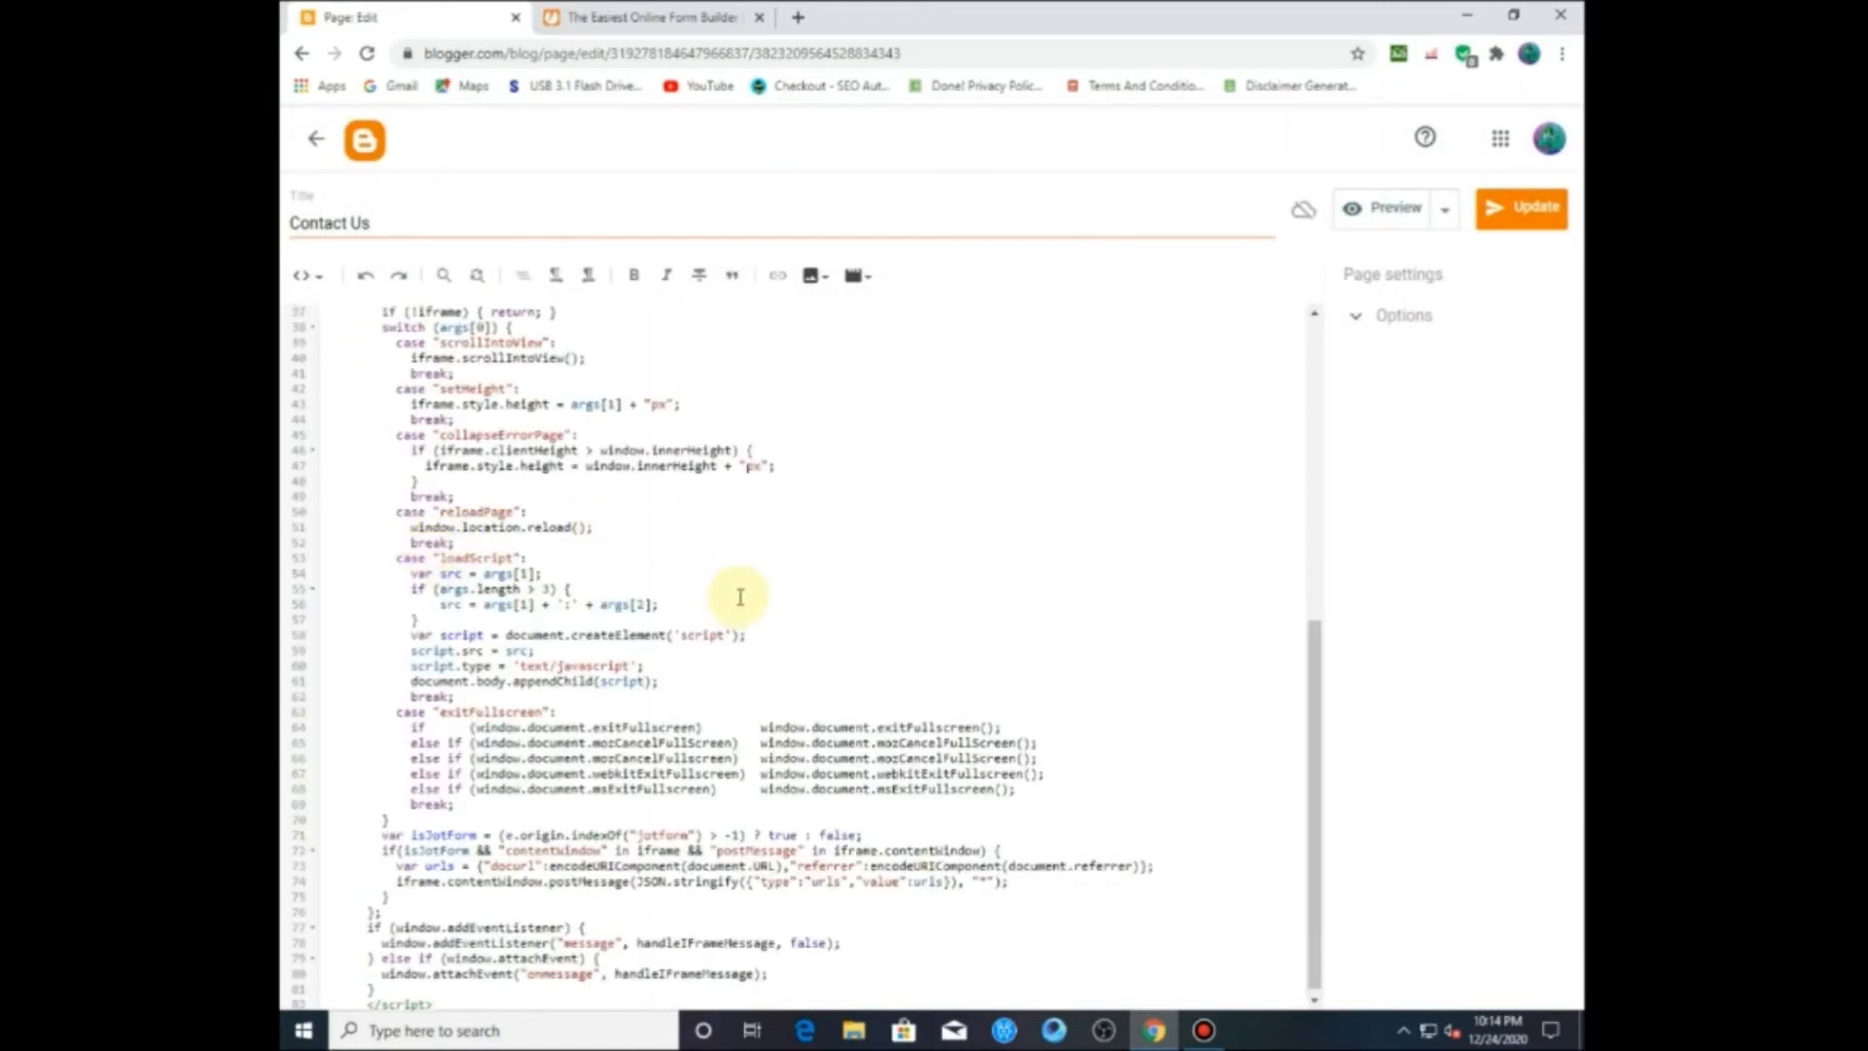
click(1555, 210)
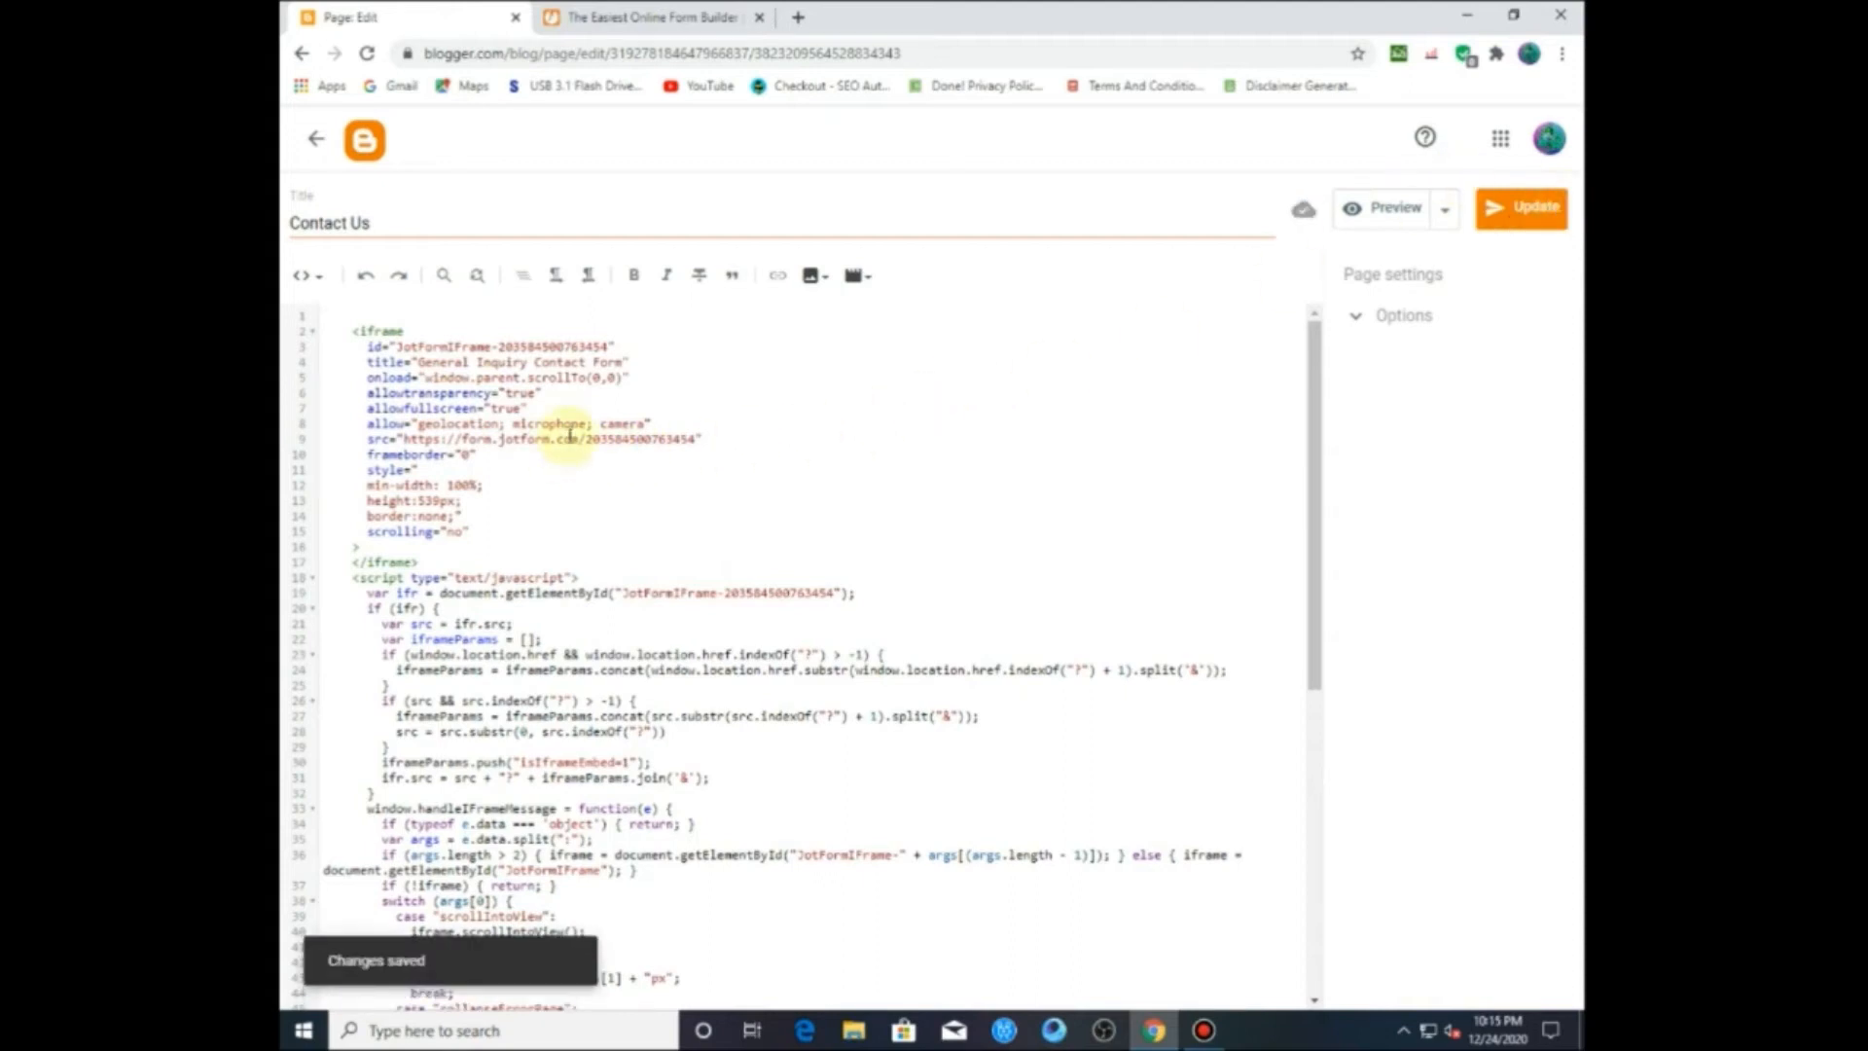
click(316, 139)
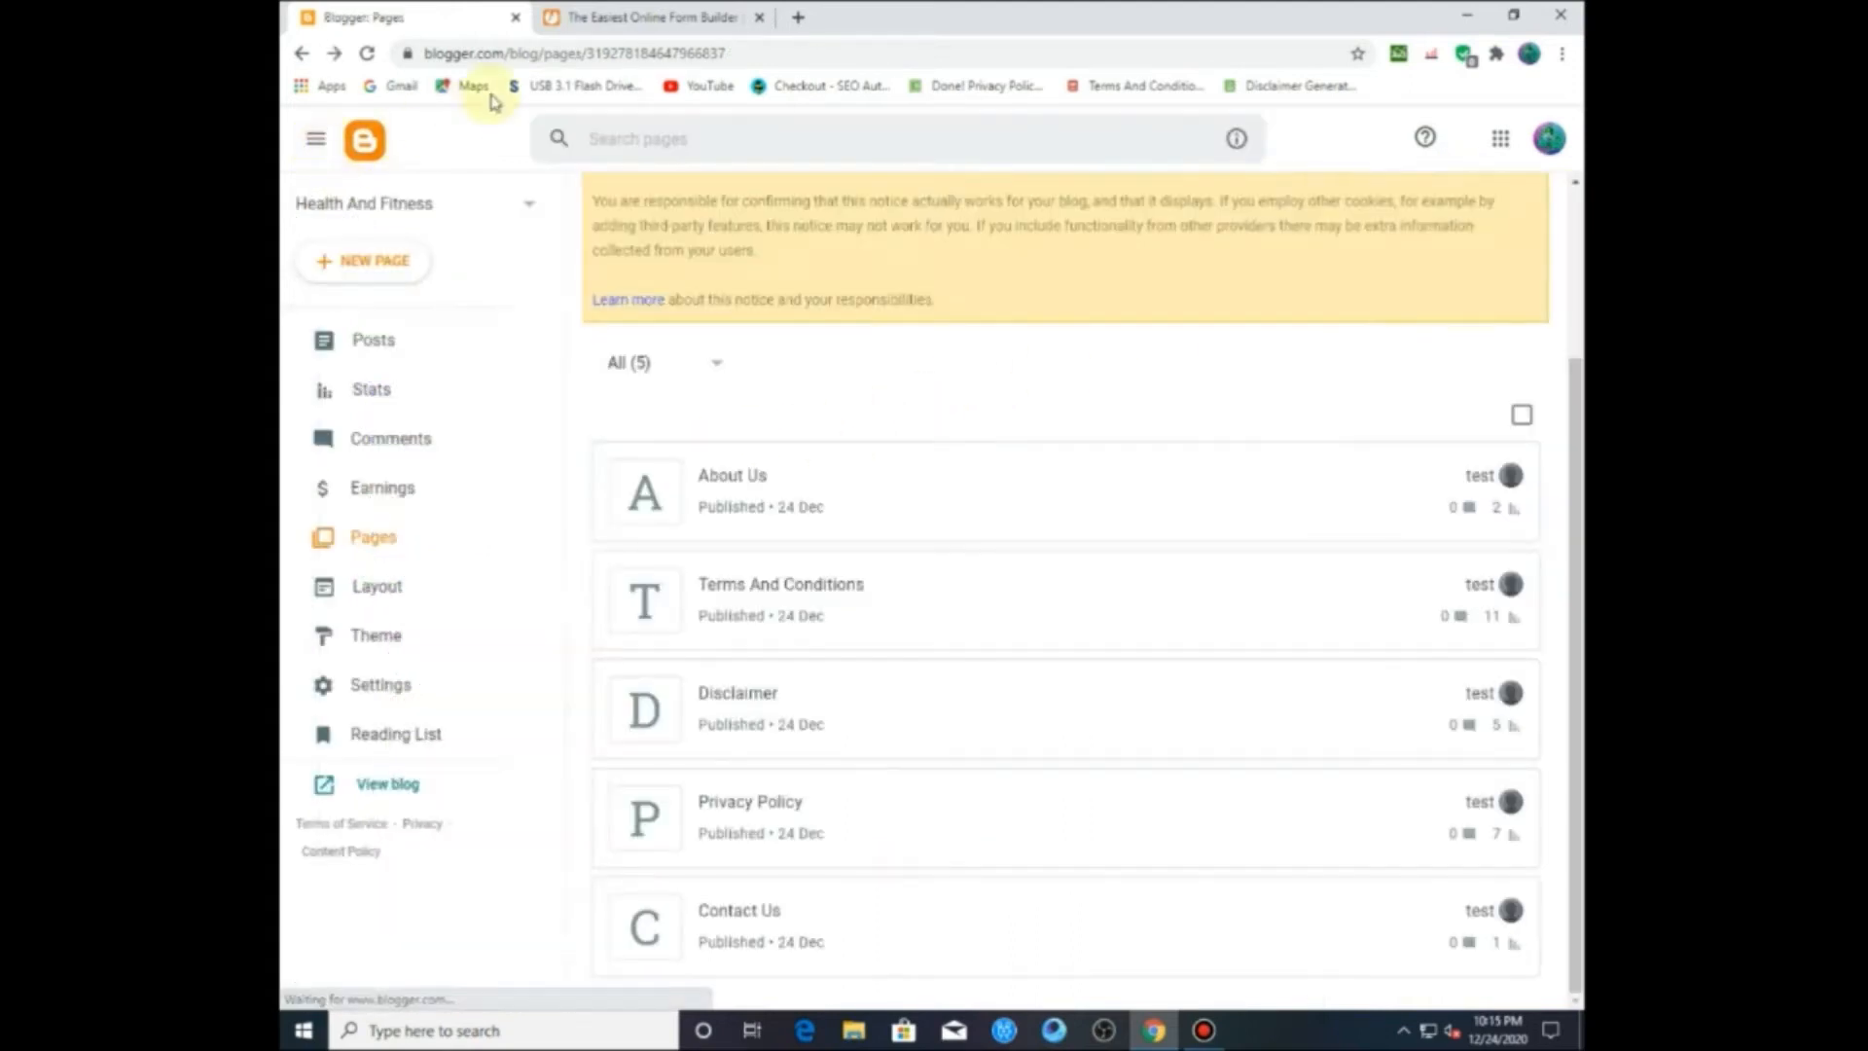
click(385, 783)
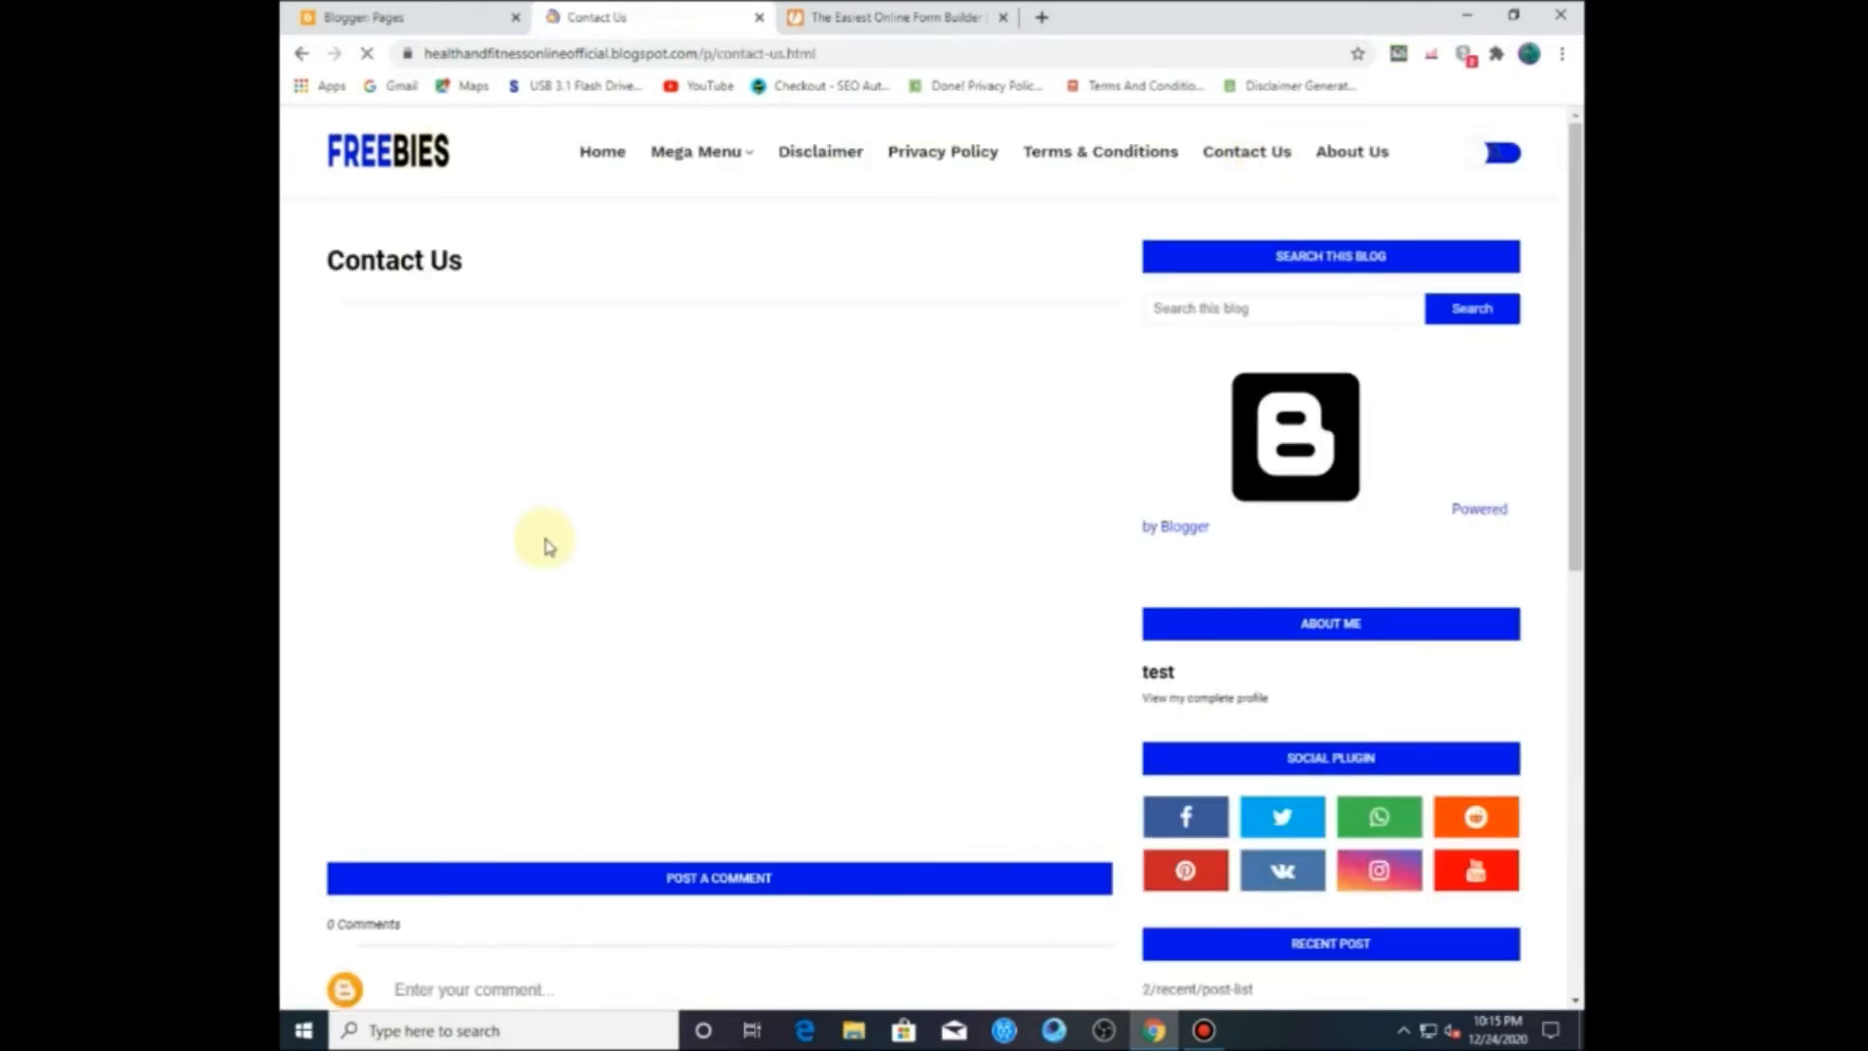
Step: Test the live contact form's Full Name, E-mail and Message fields for required-field errors
scroll(607, 657, down, 1)
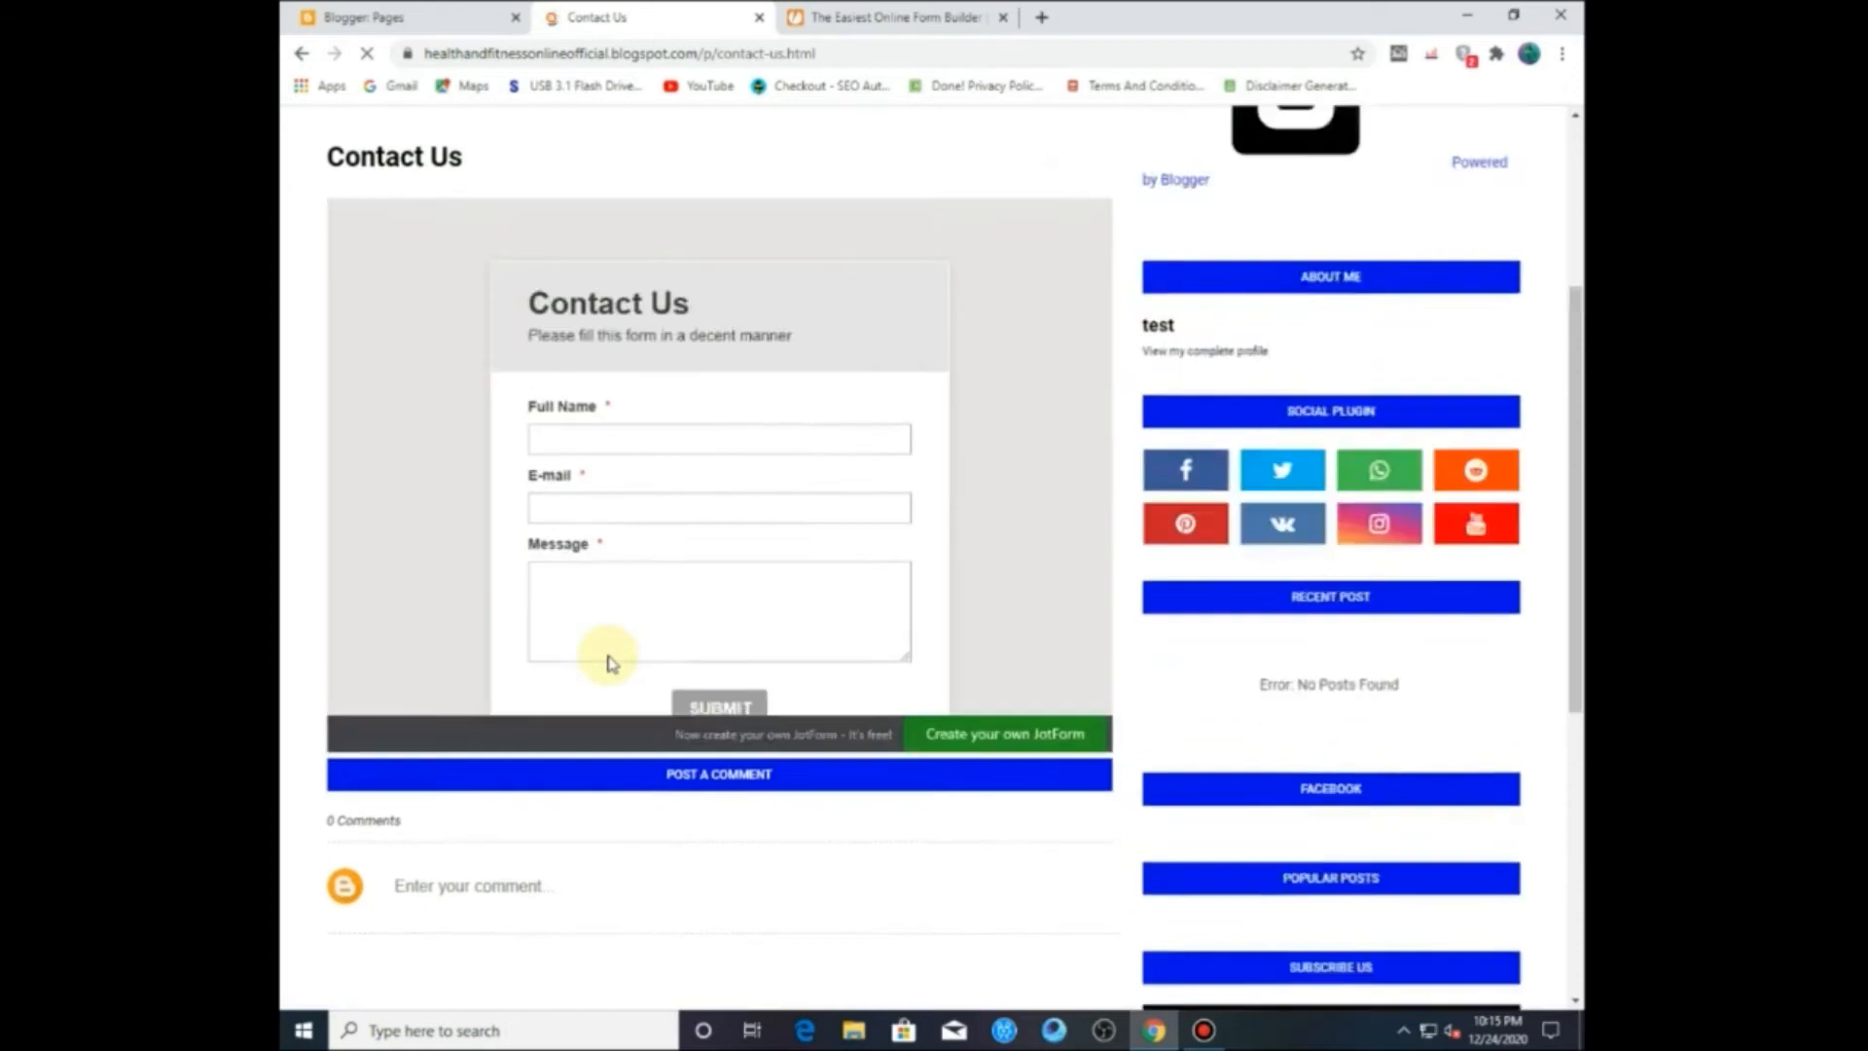
click(612, 542)
click(588, 613)
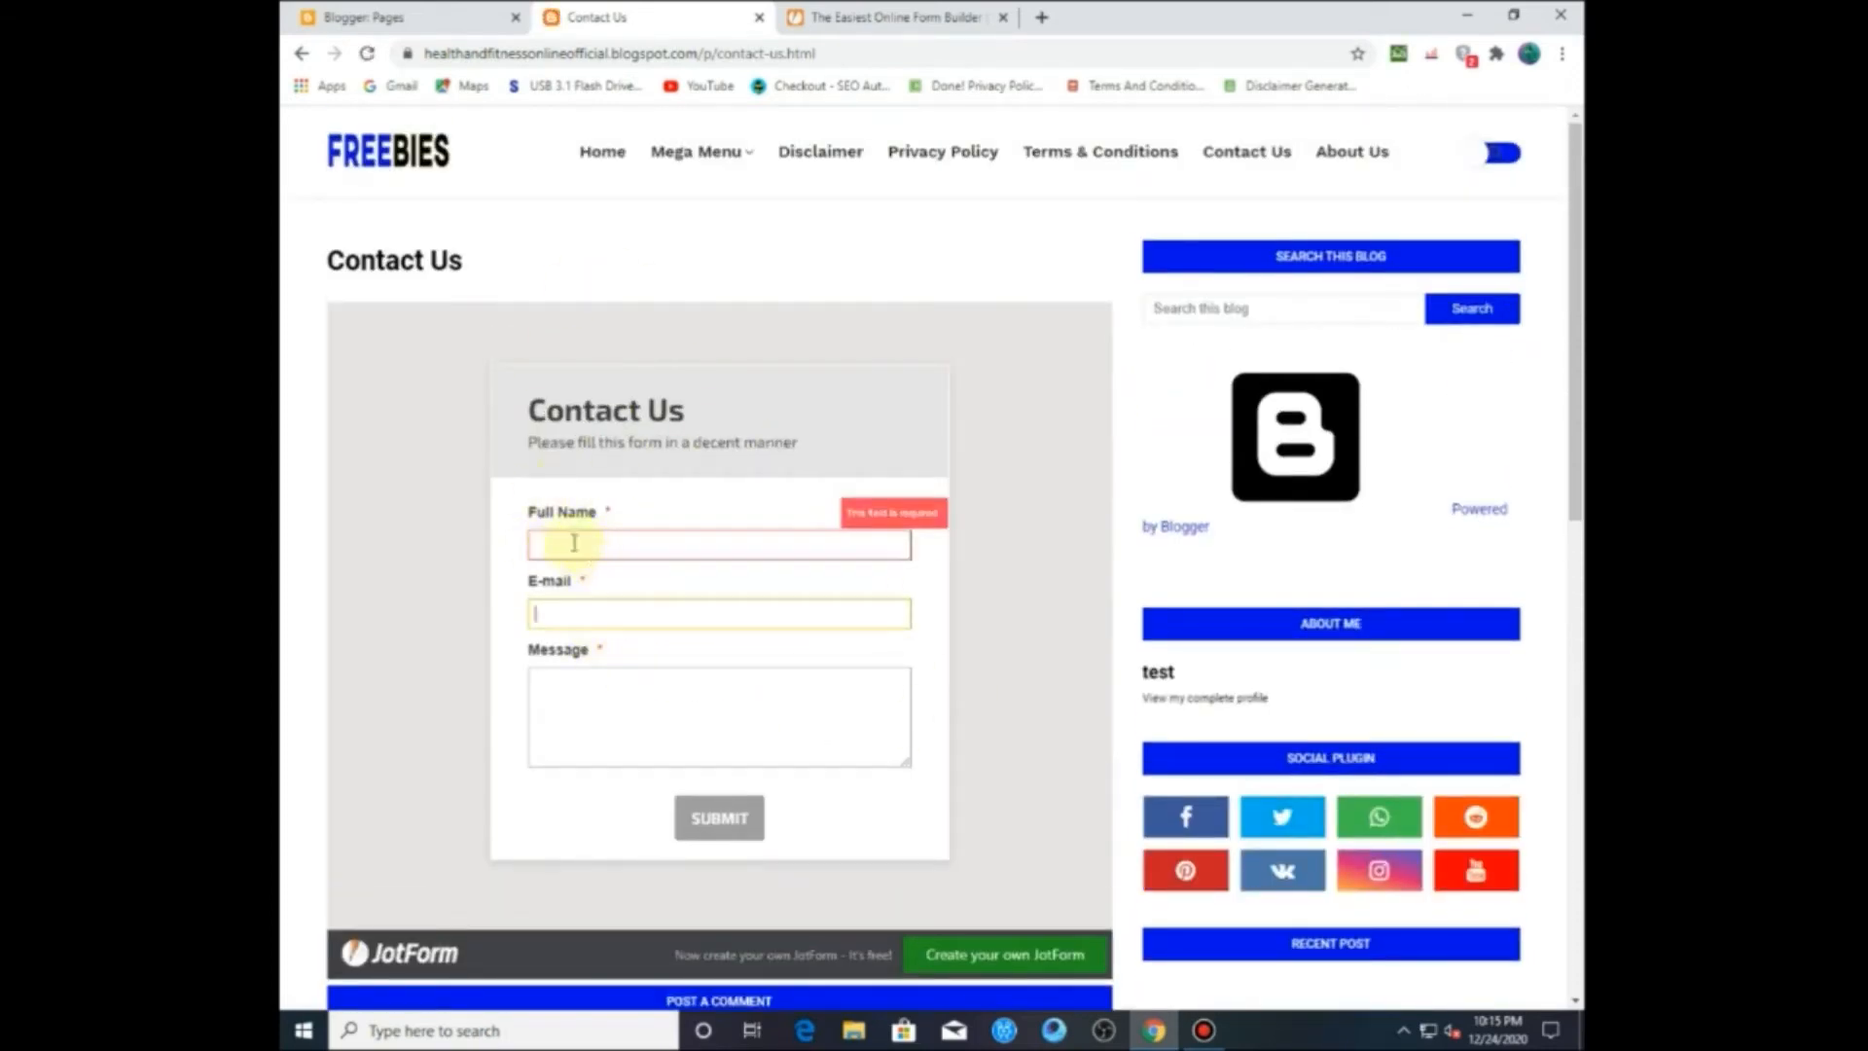
click(663, 685)
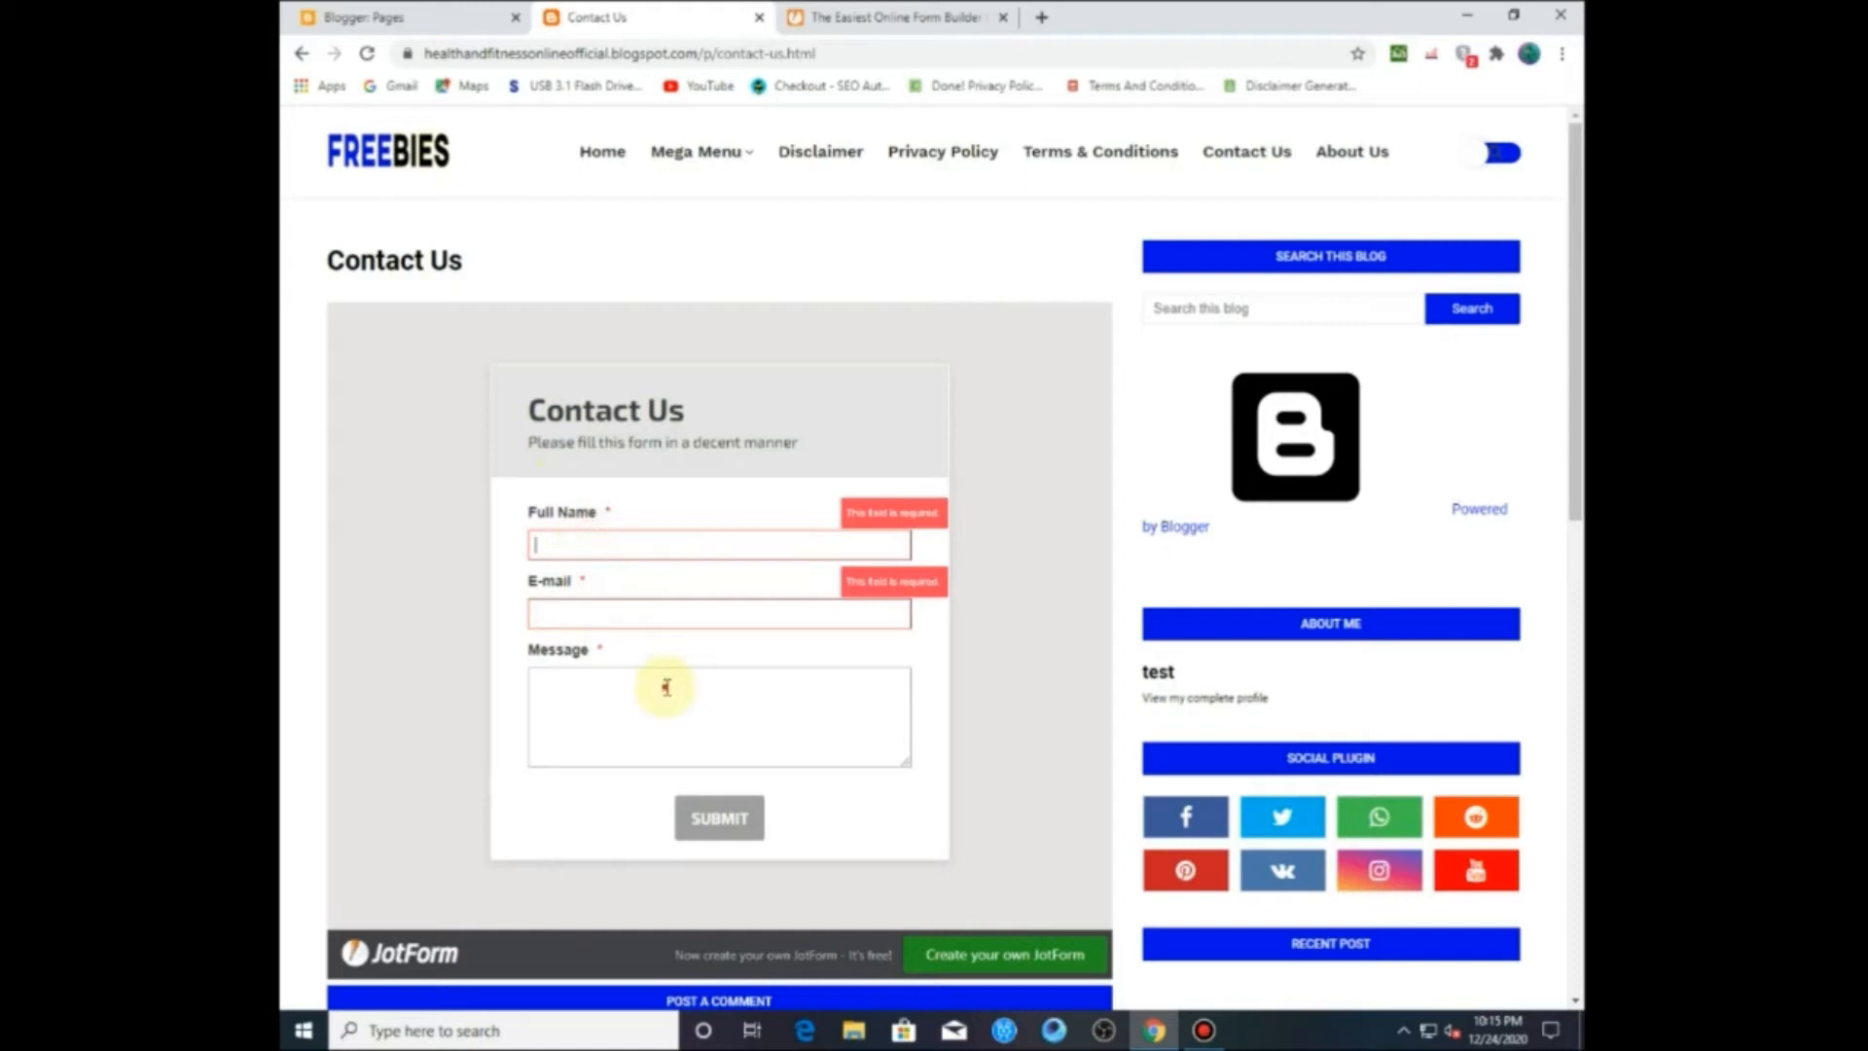
click(360, 676)
Step: Visit the live Terms & Conditions, Privacy Policy, Disclaimer and About Us pages, then return to Pages
click(1123, 159)
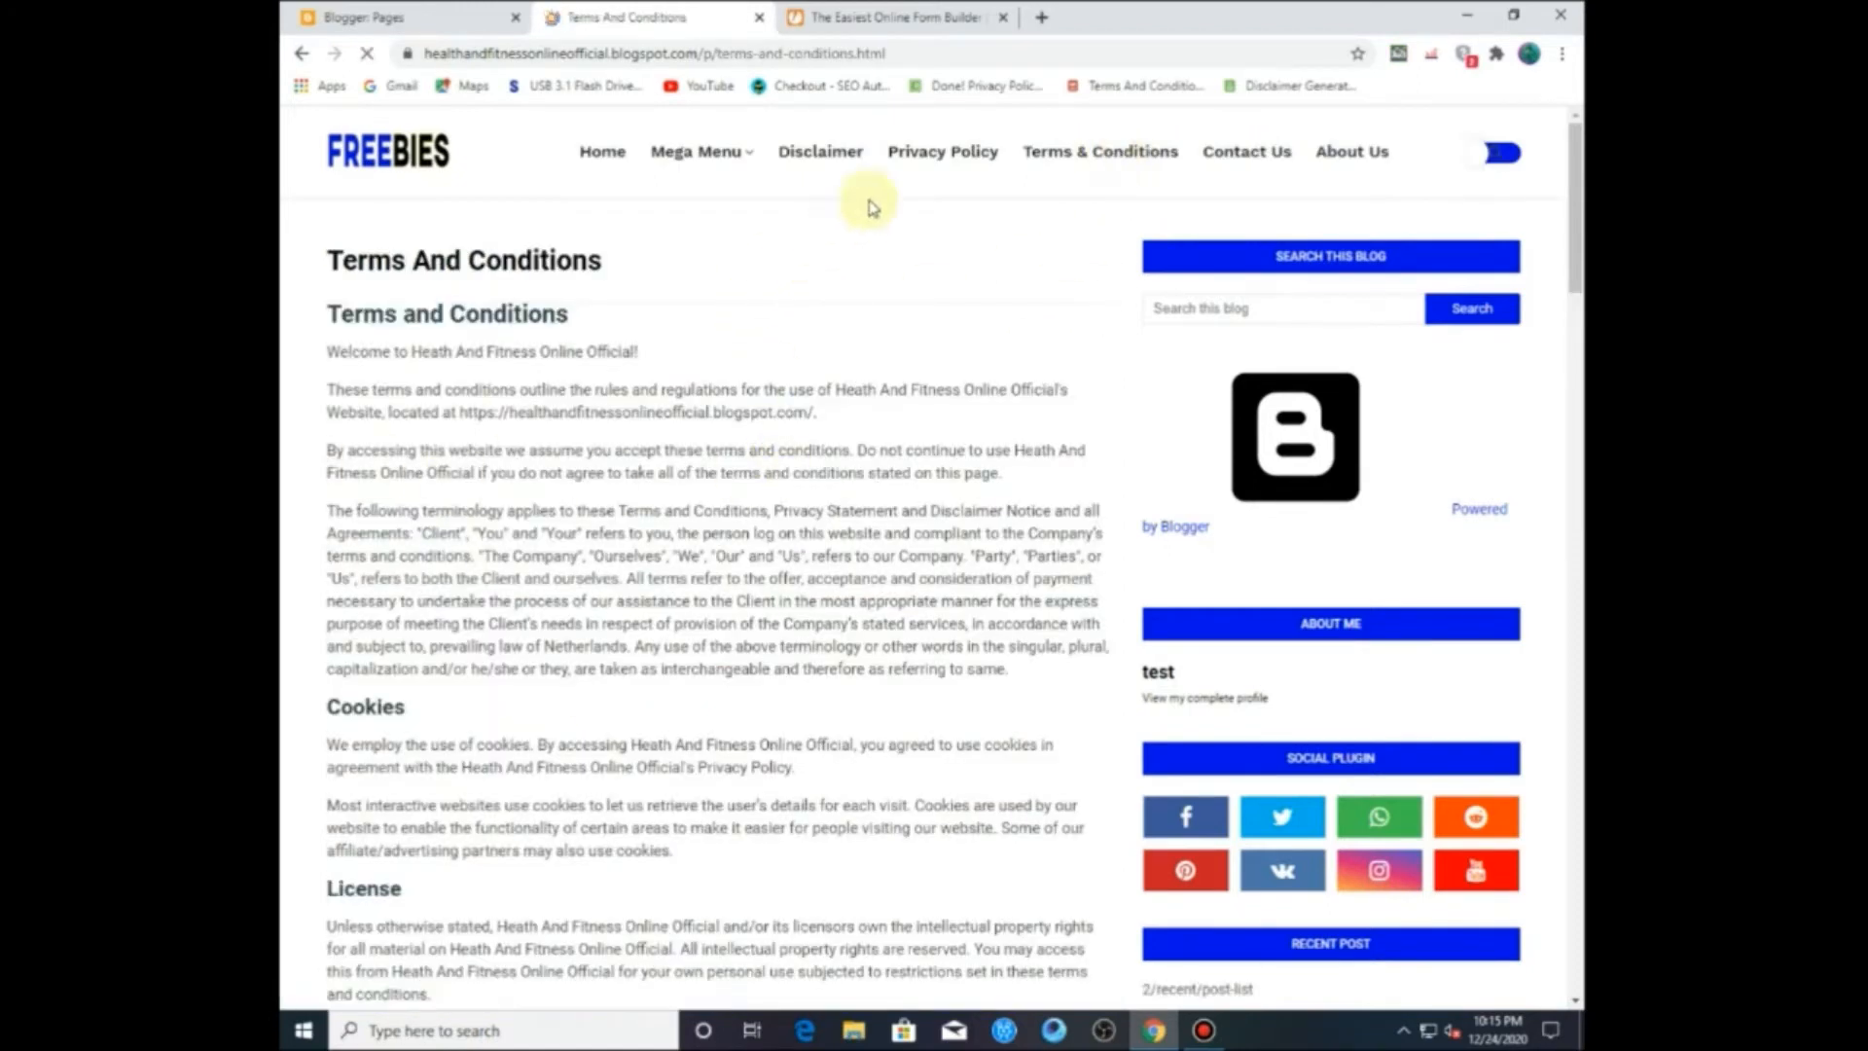
click(963, 153)
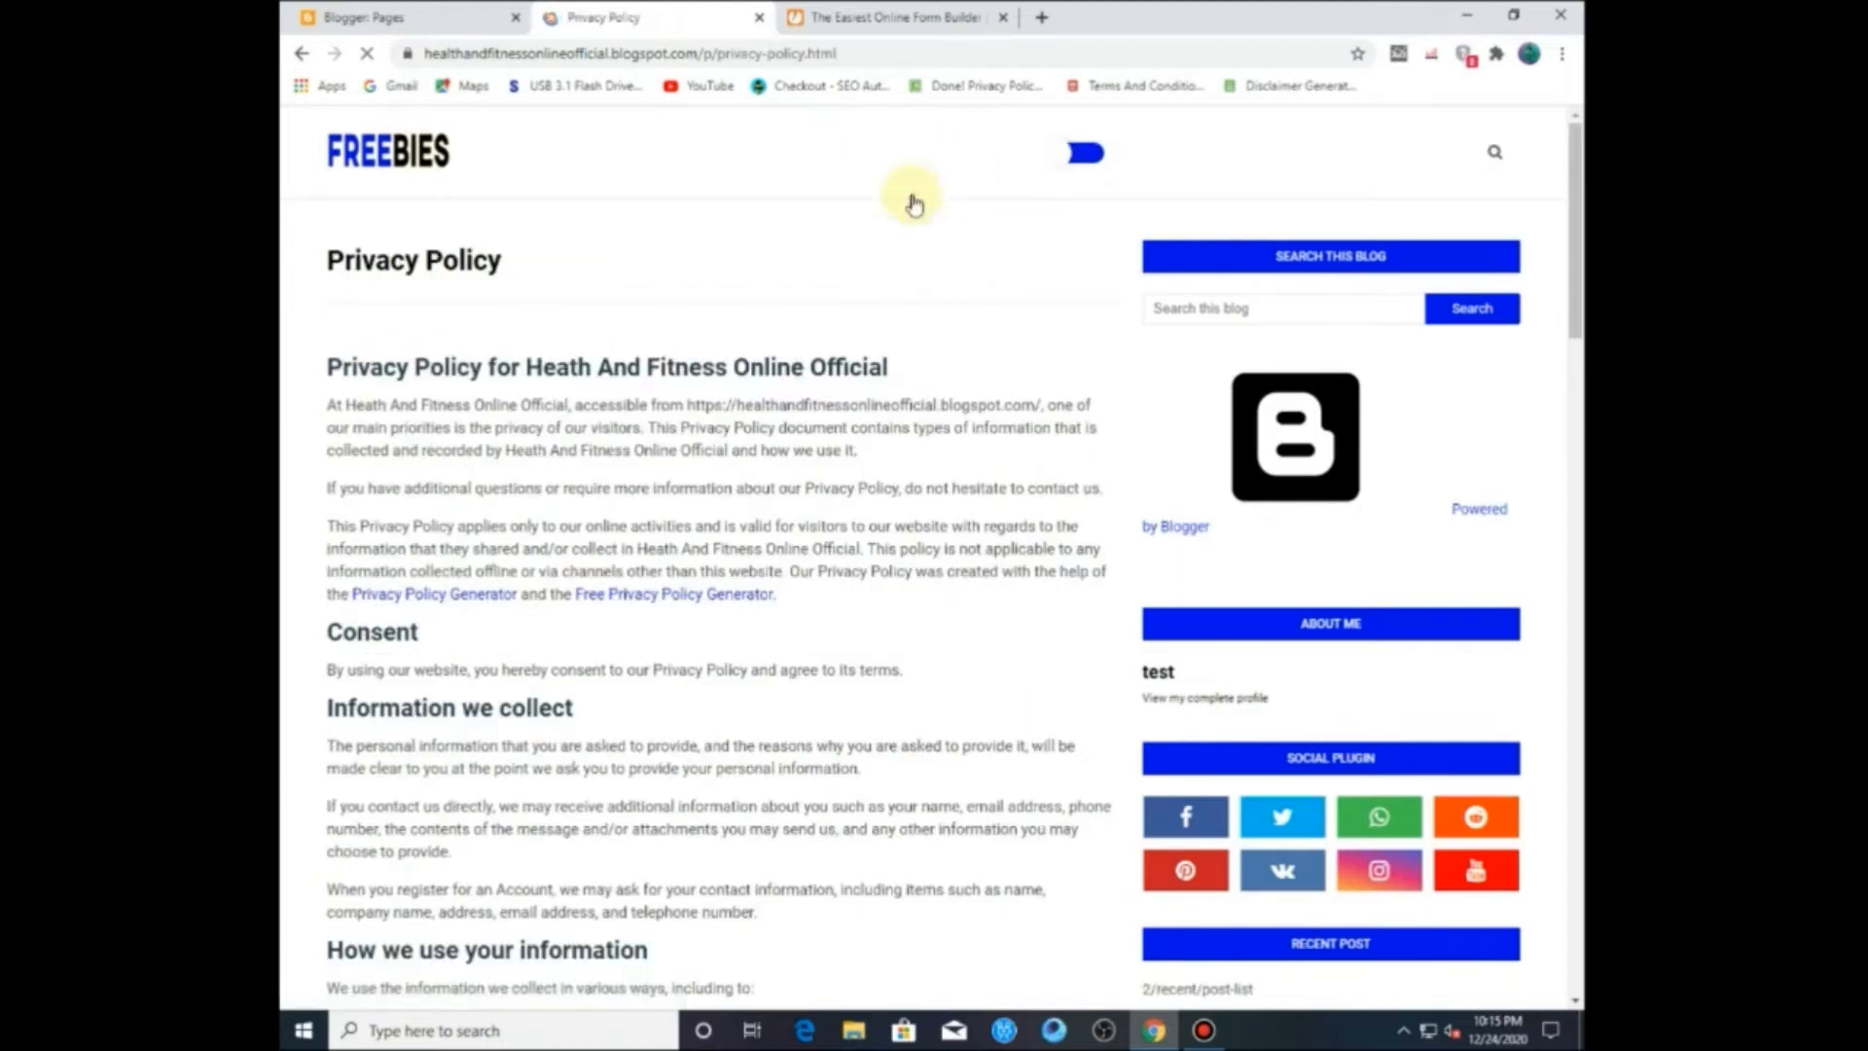
click(829, 151)
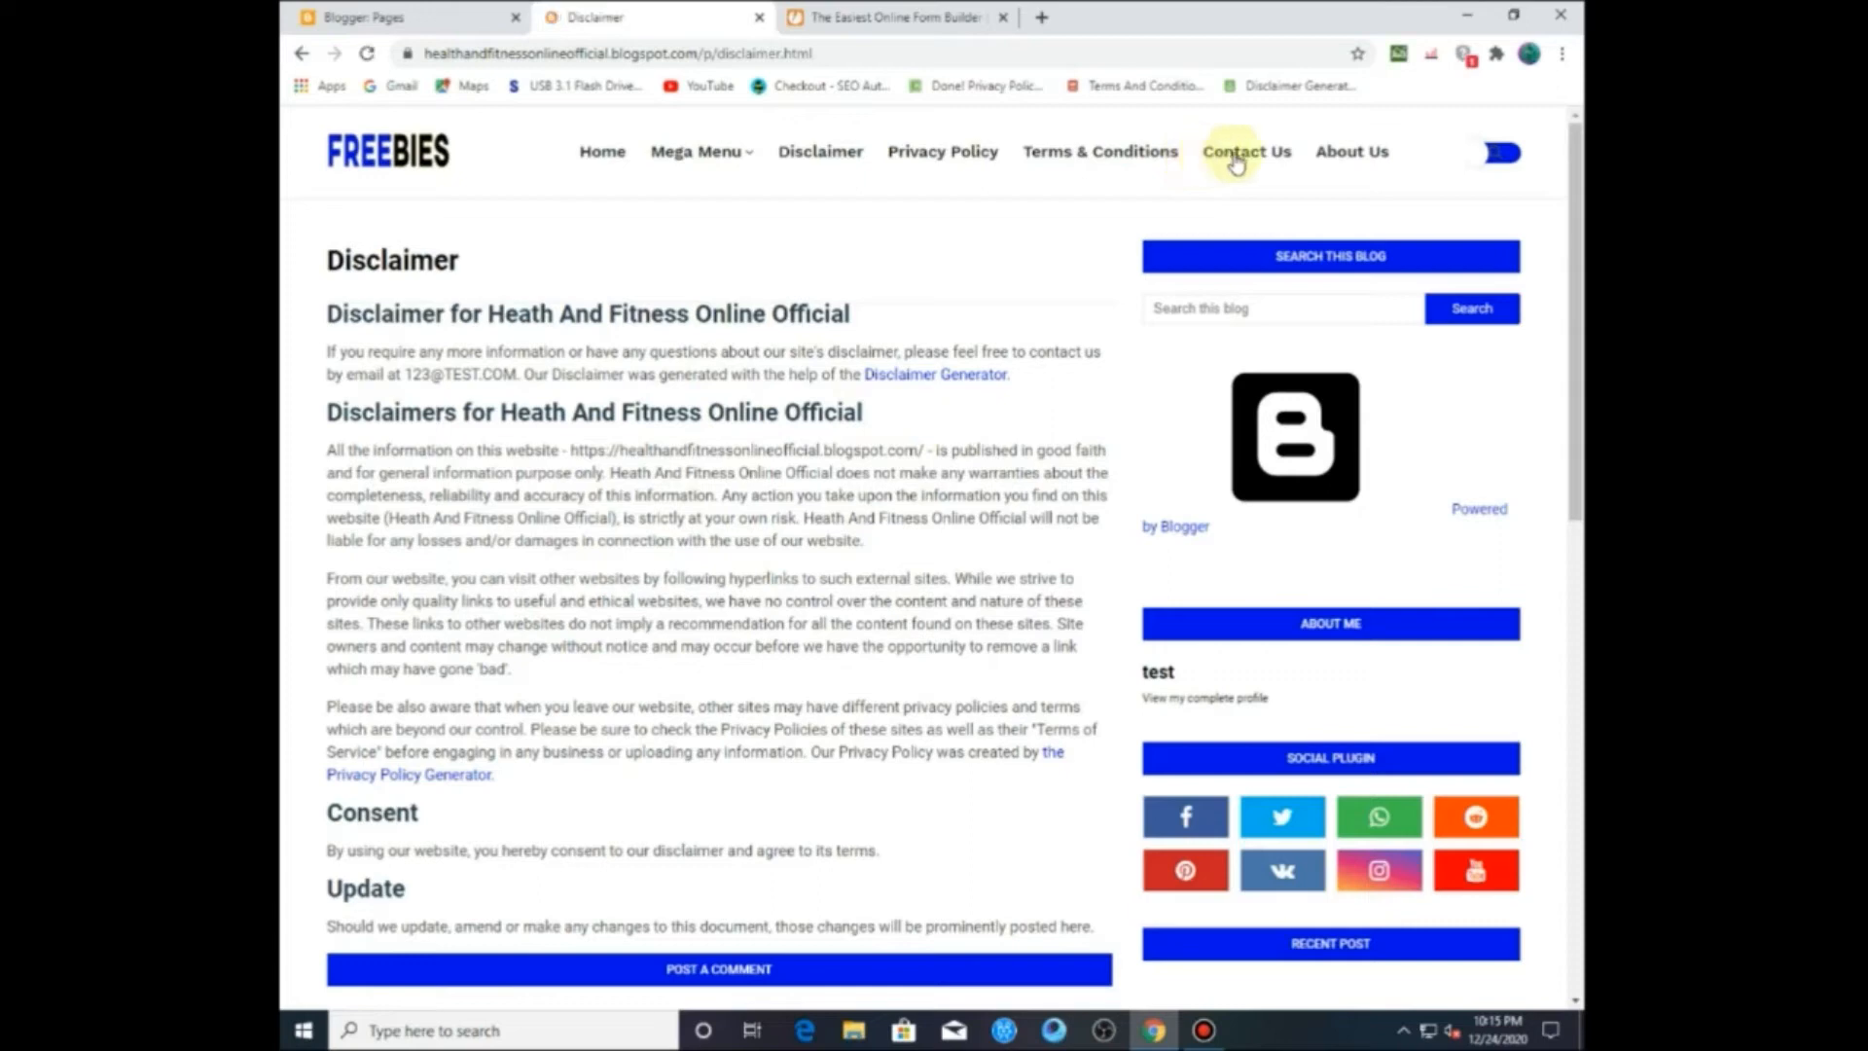
click(1333, 161)
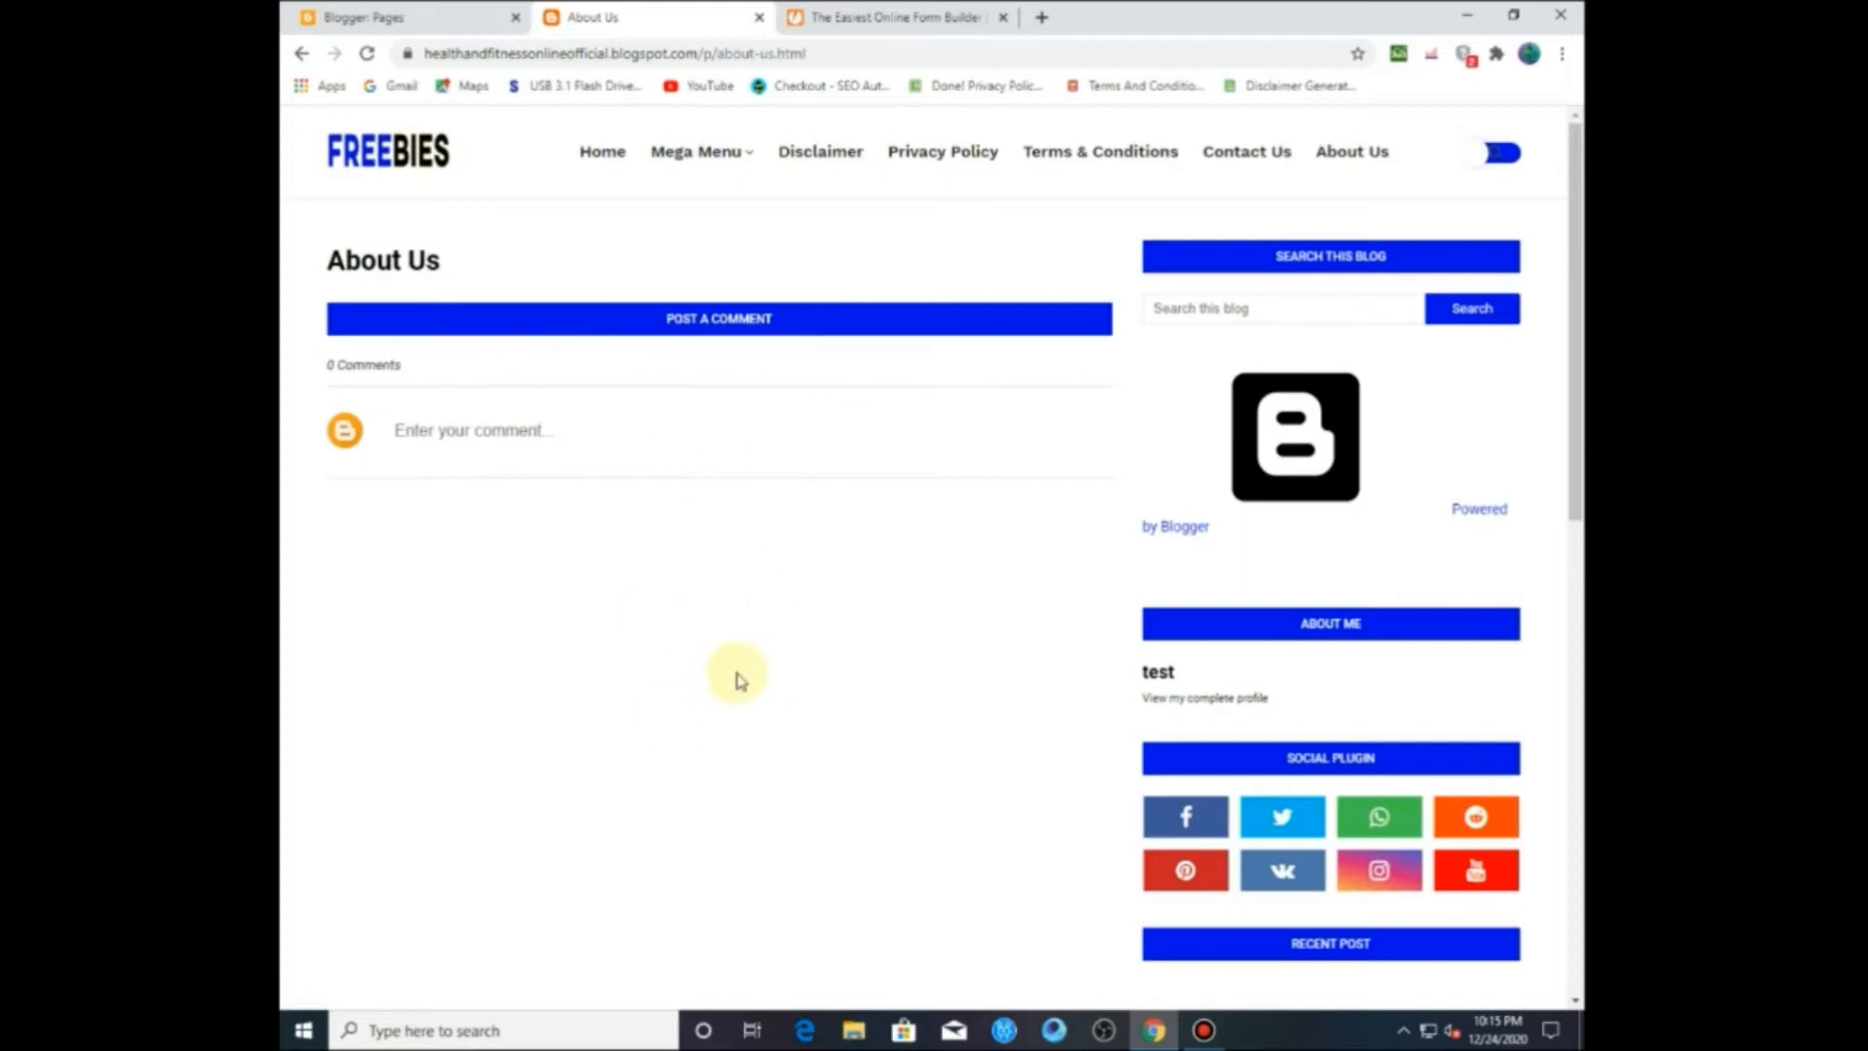
click(356, 12)
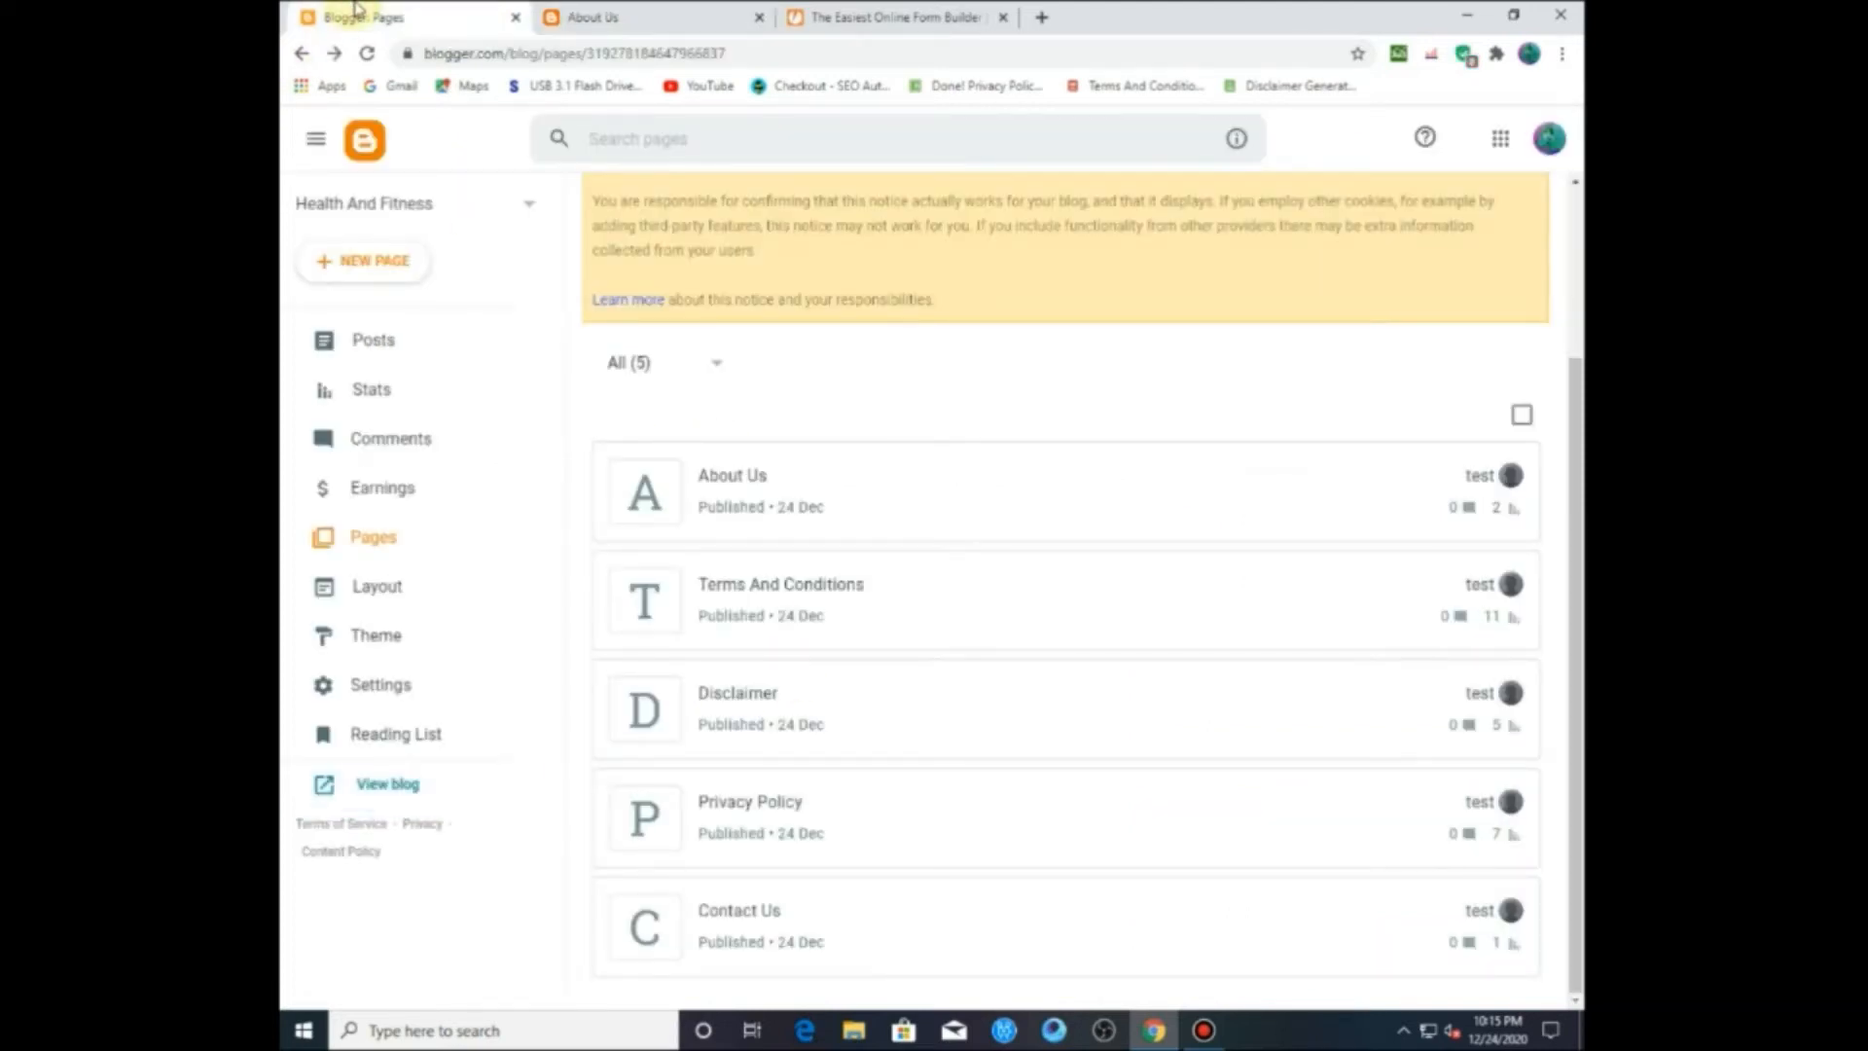
click(725, 479)
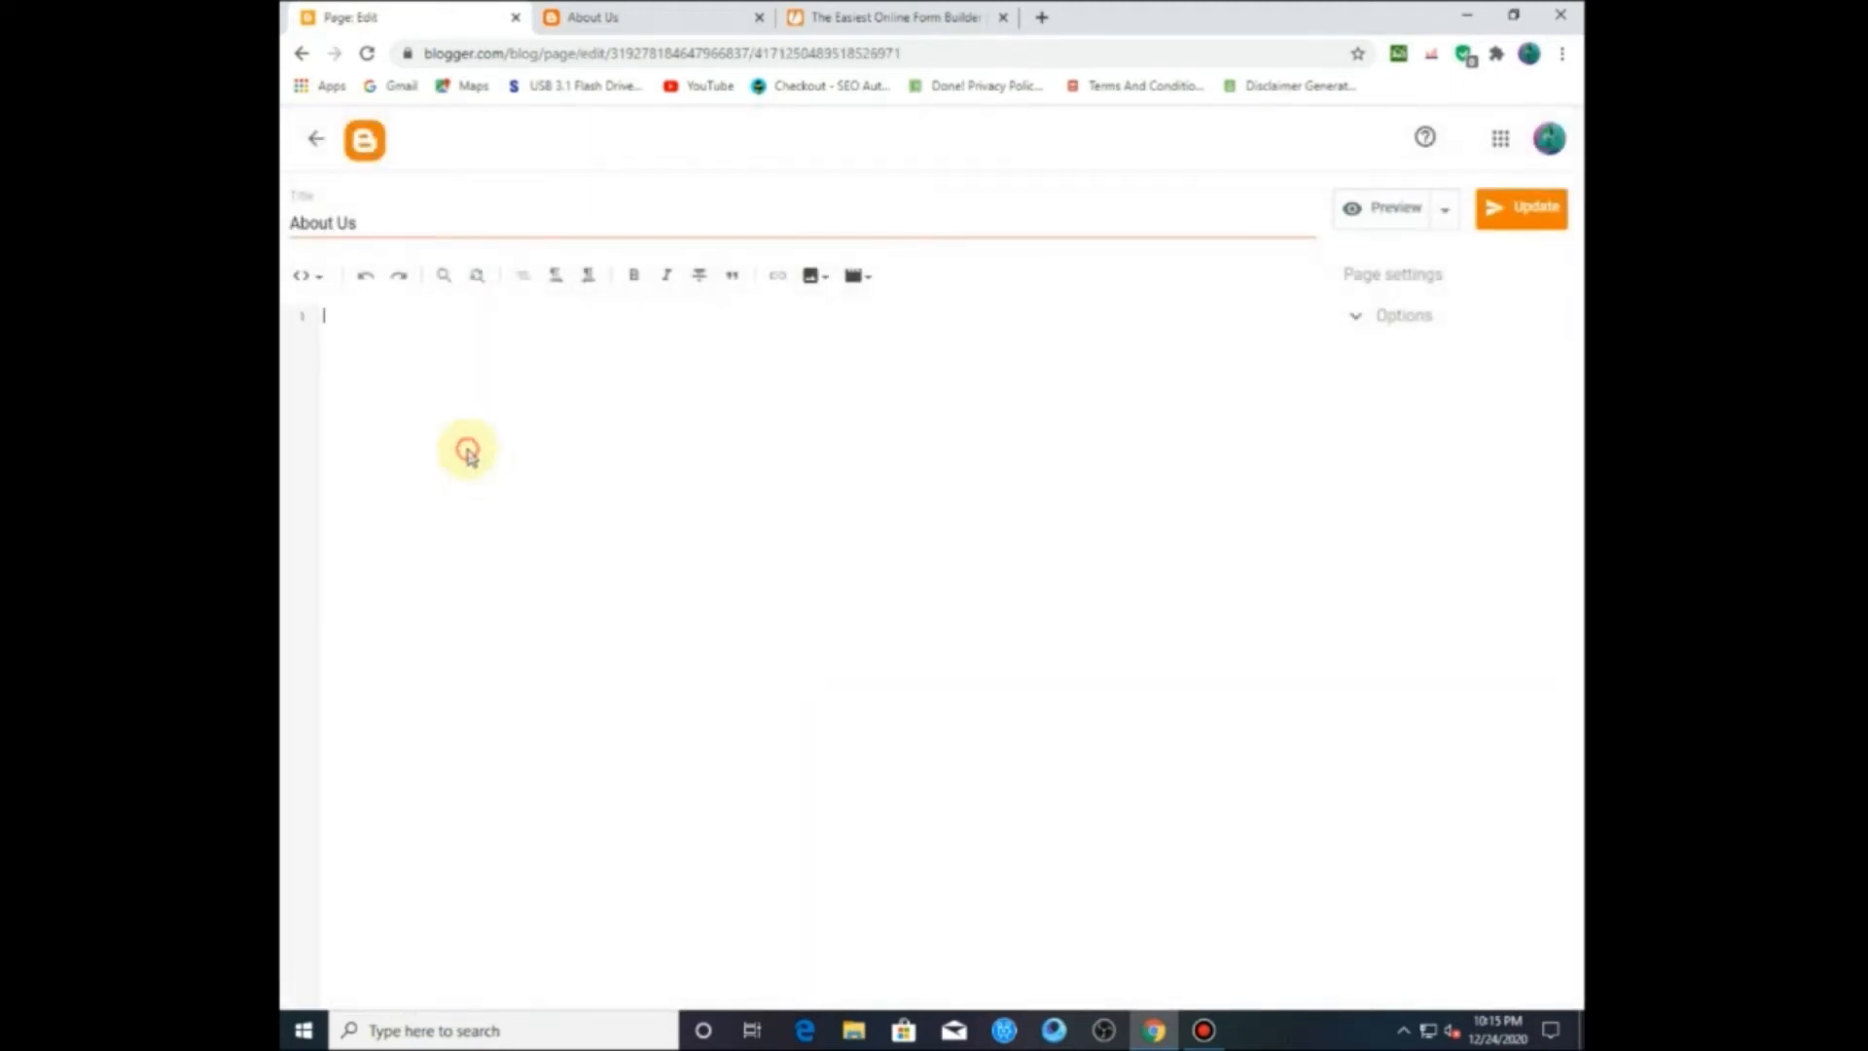
Step: Paste the JotForm embed script into the About Us page body, then delete it all
right_click(443, 390)
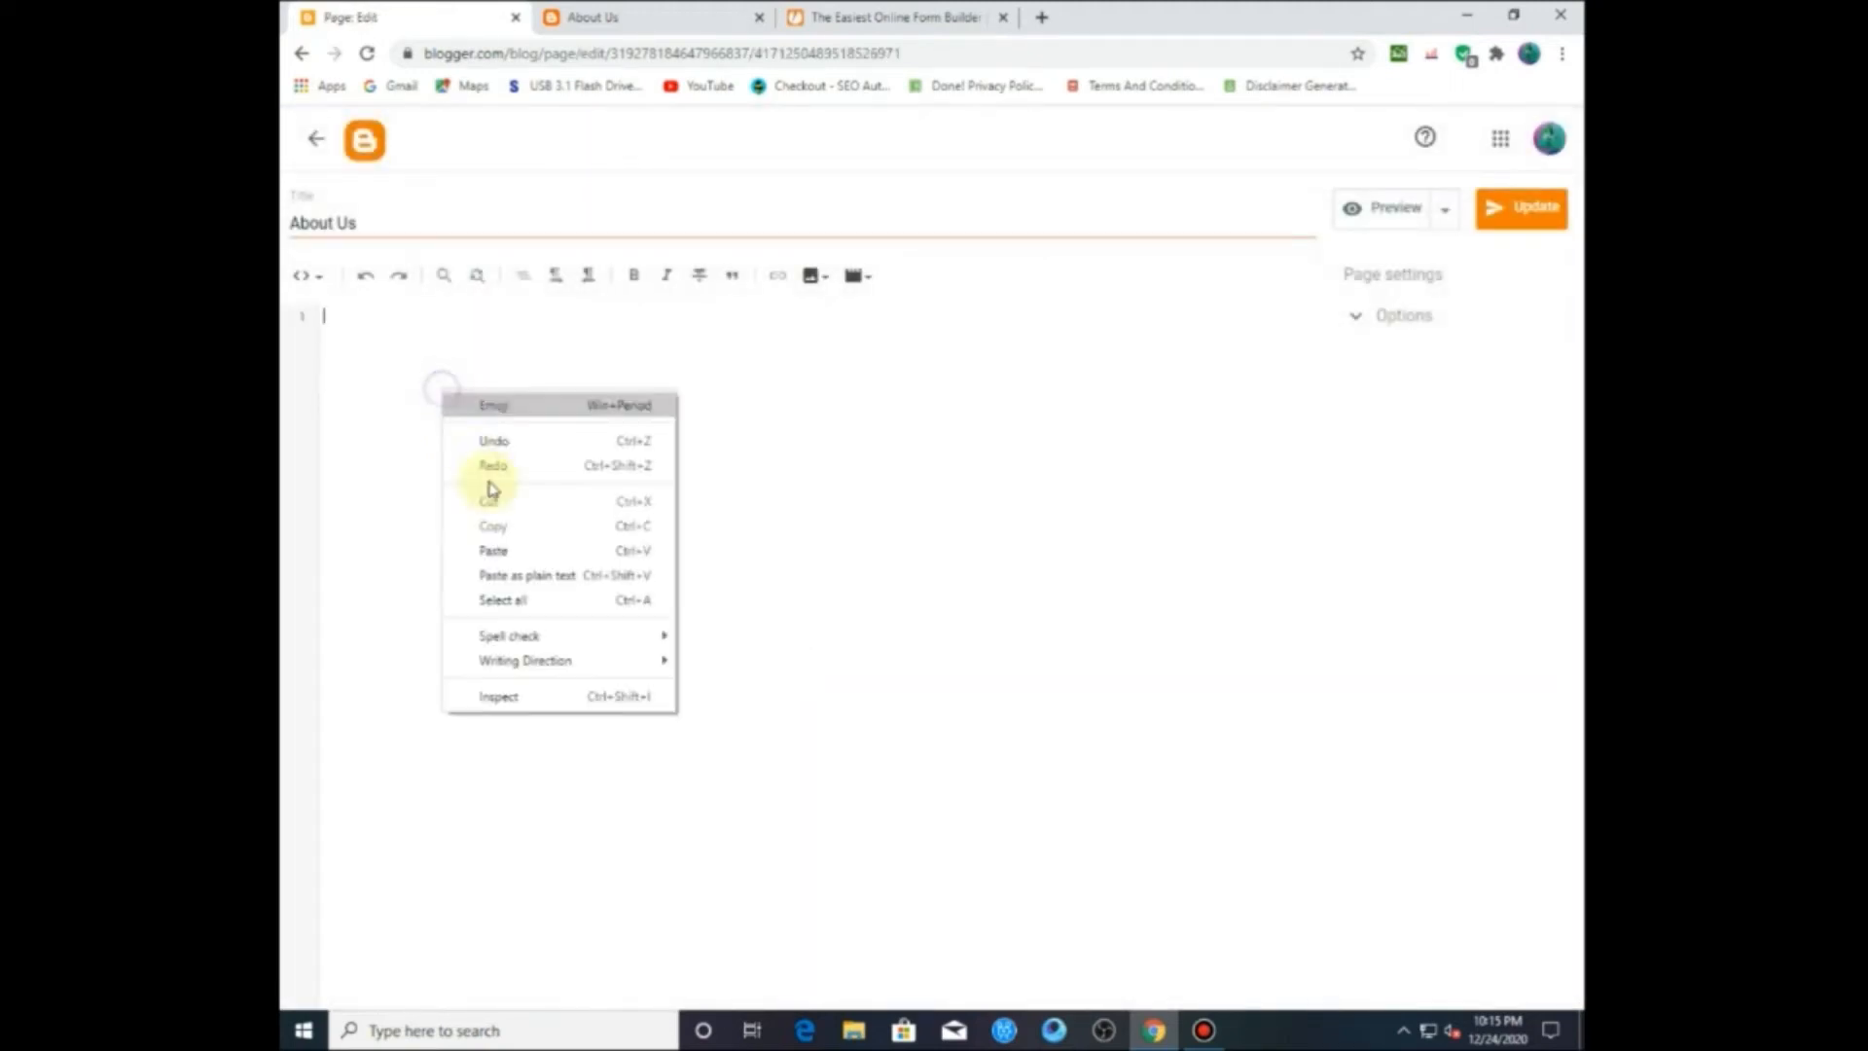
click(487, 546)
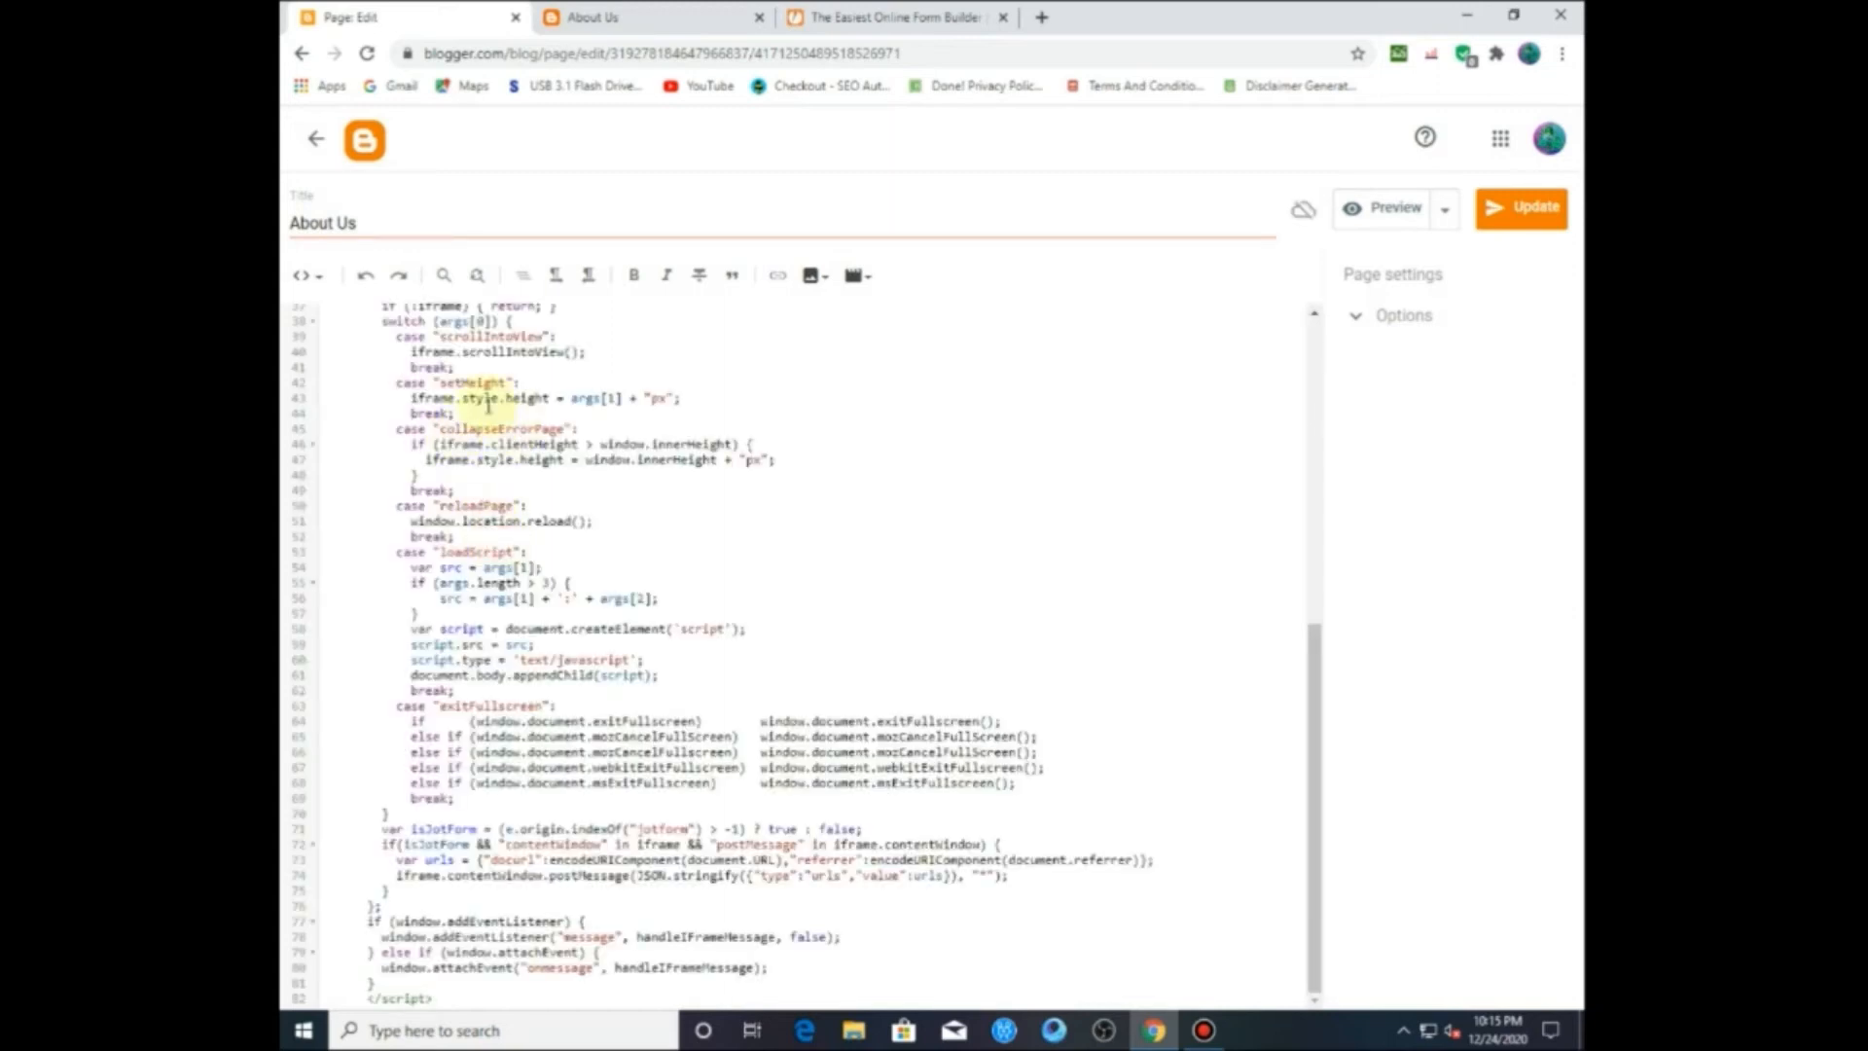
key(ctrl+a)
key(BackSpace)
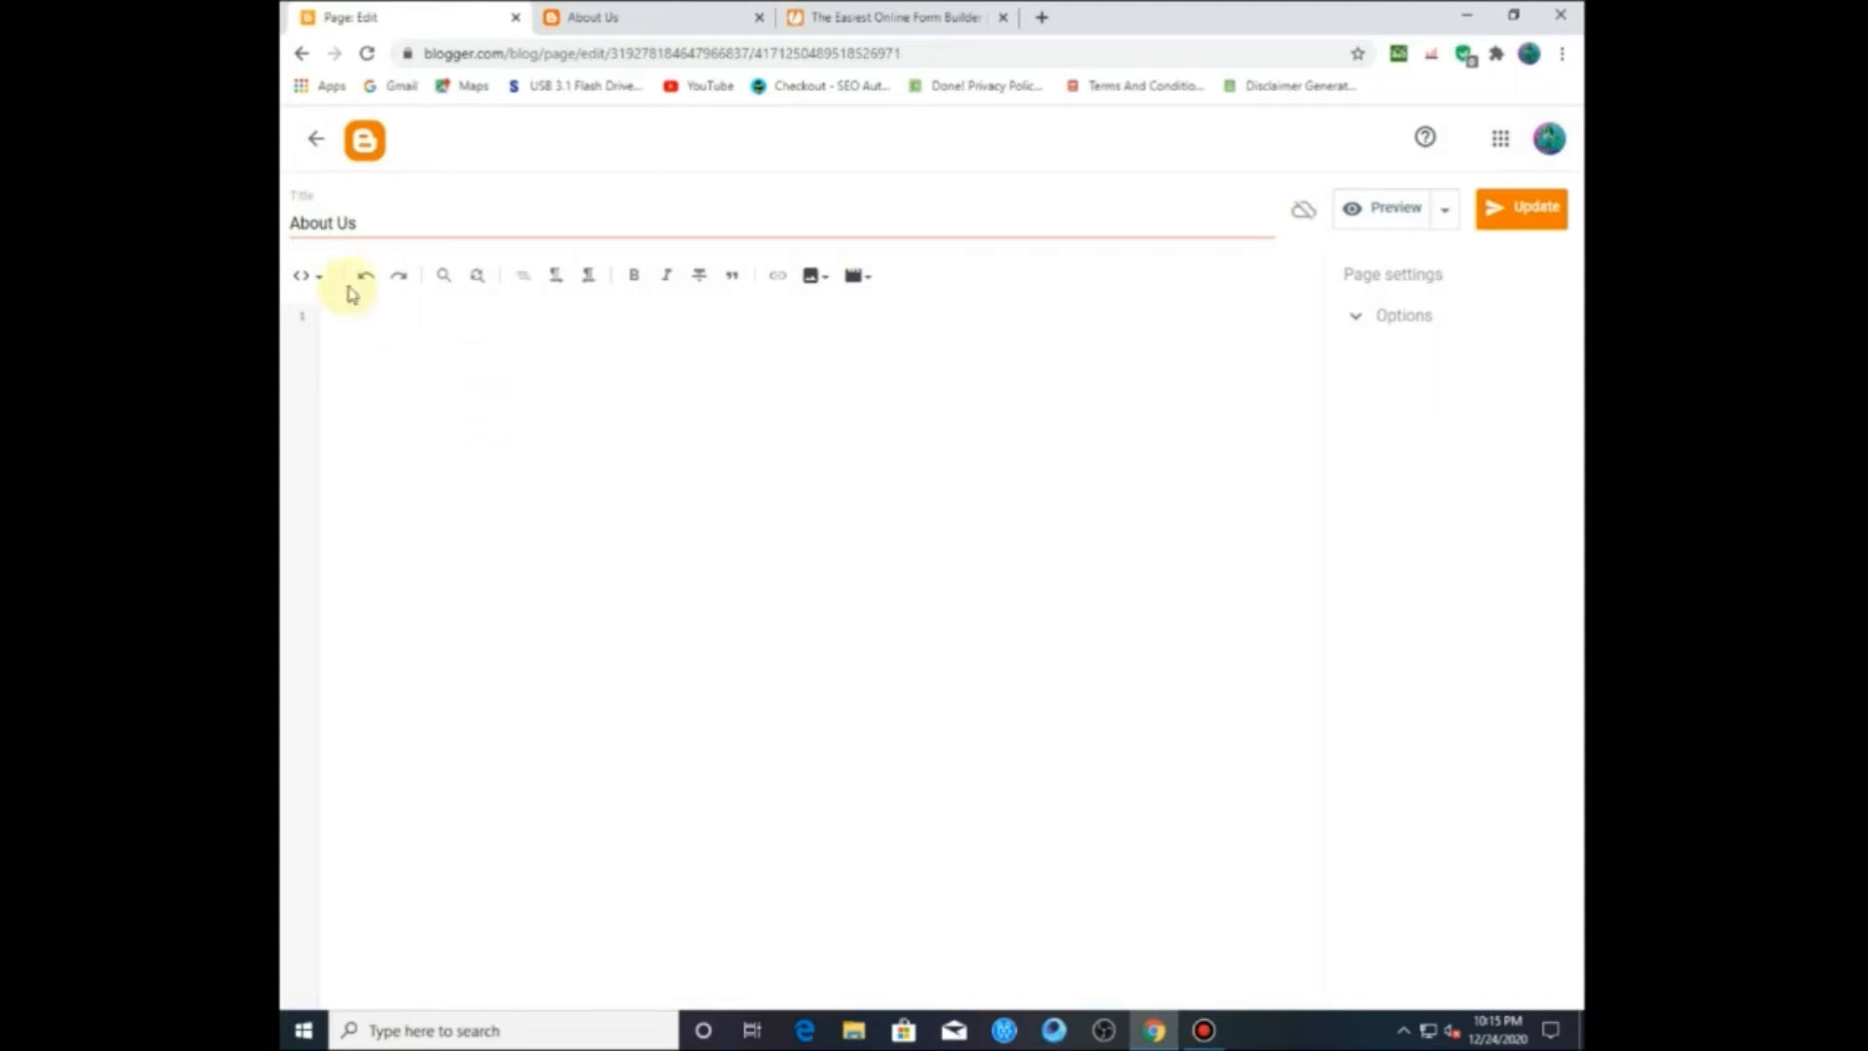
Step: Switch to Compose view, write 'Hello World. . .', update the page and go to the live tab
click(319, 276)
click(350, 332)
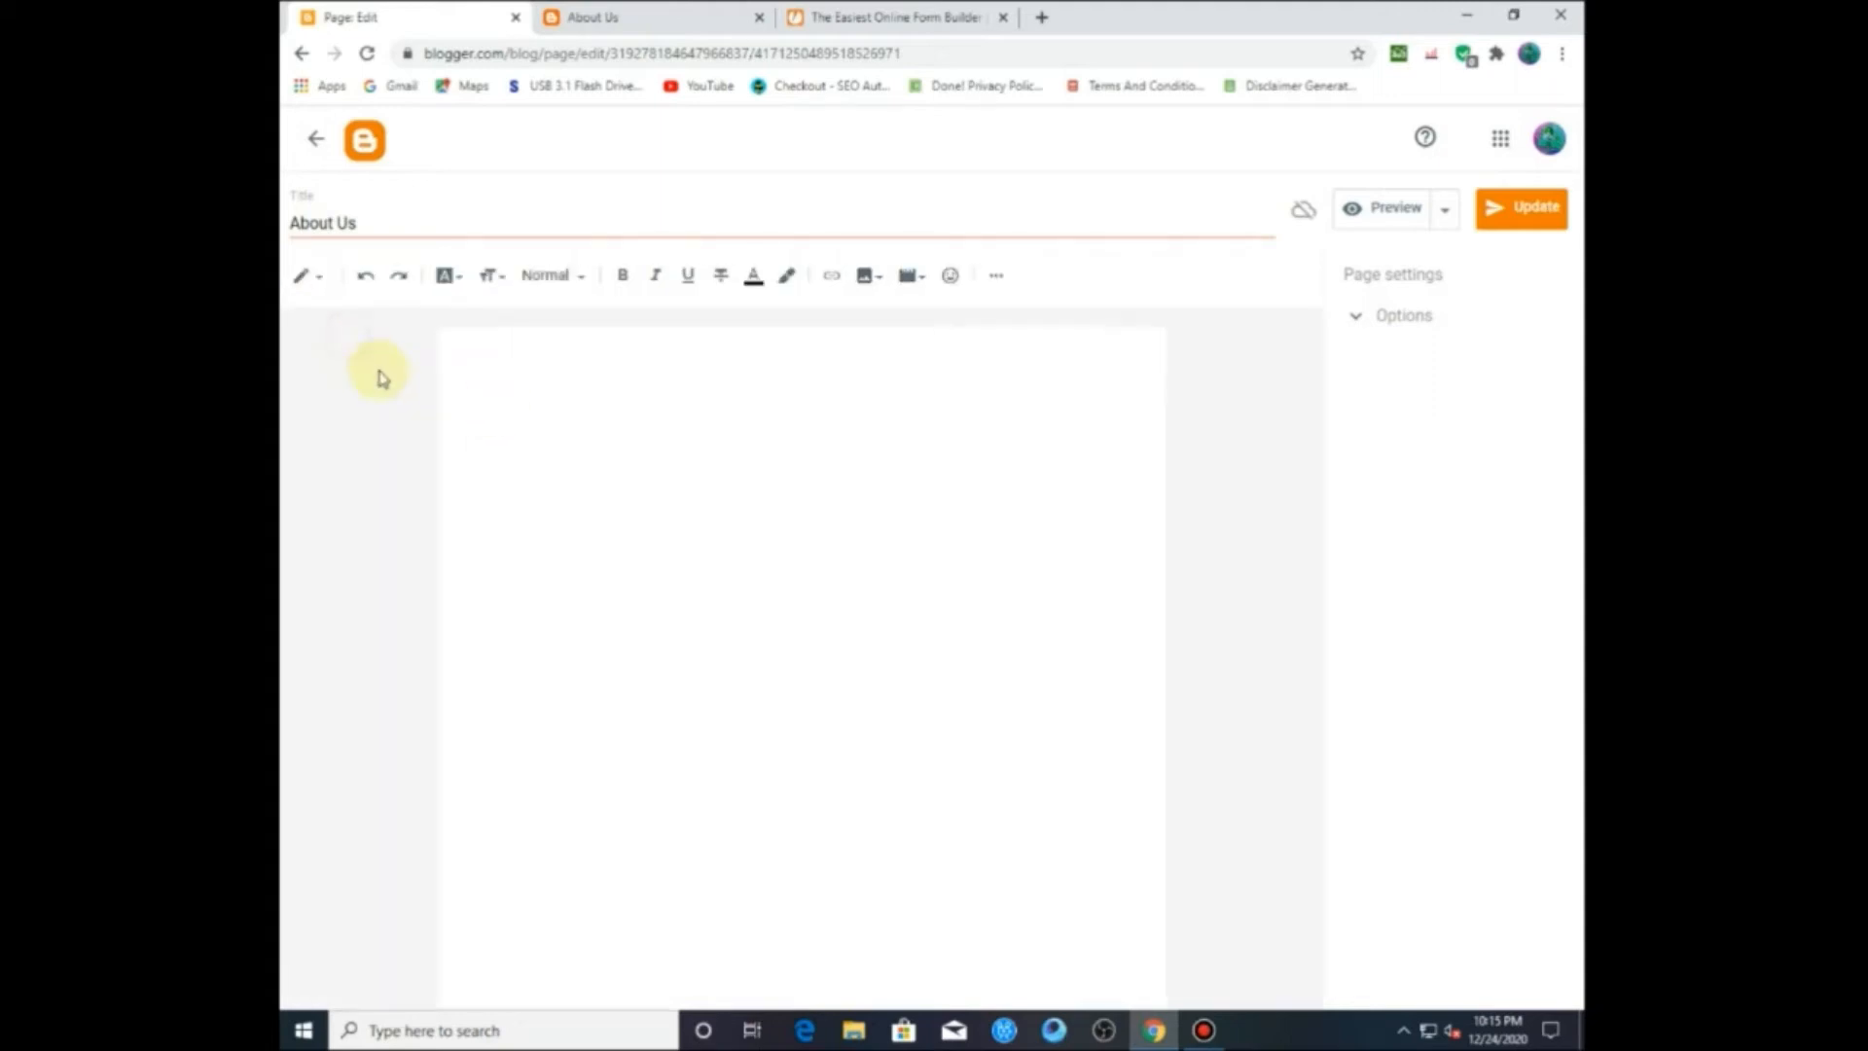
click(513, 390)
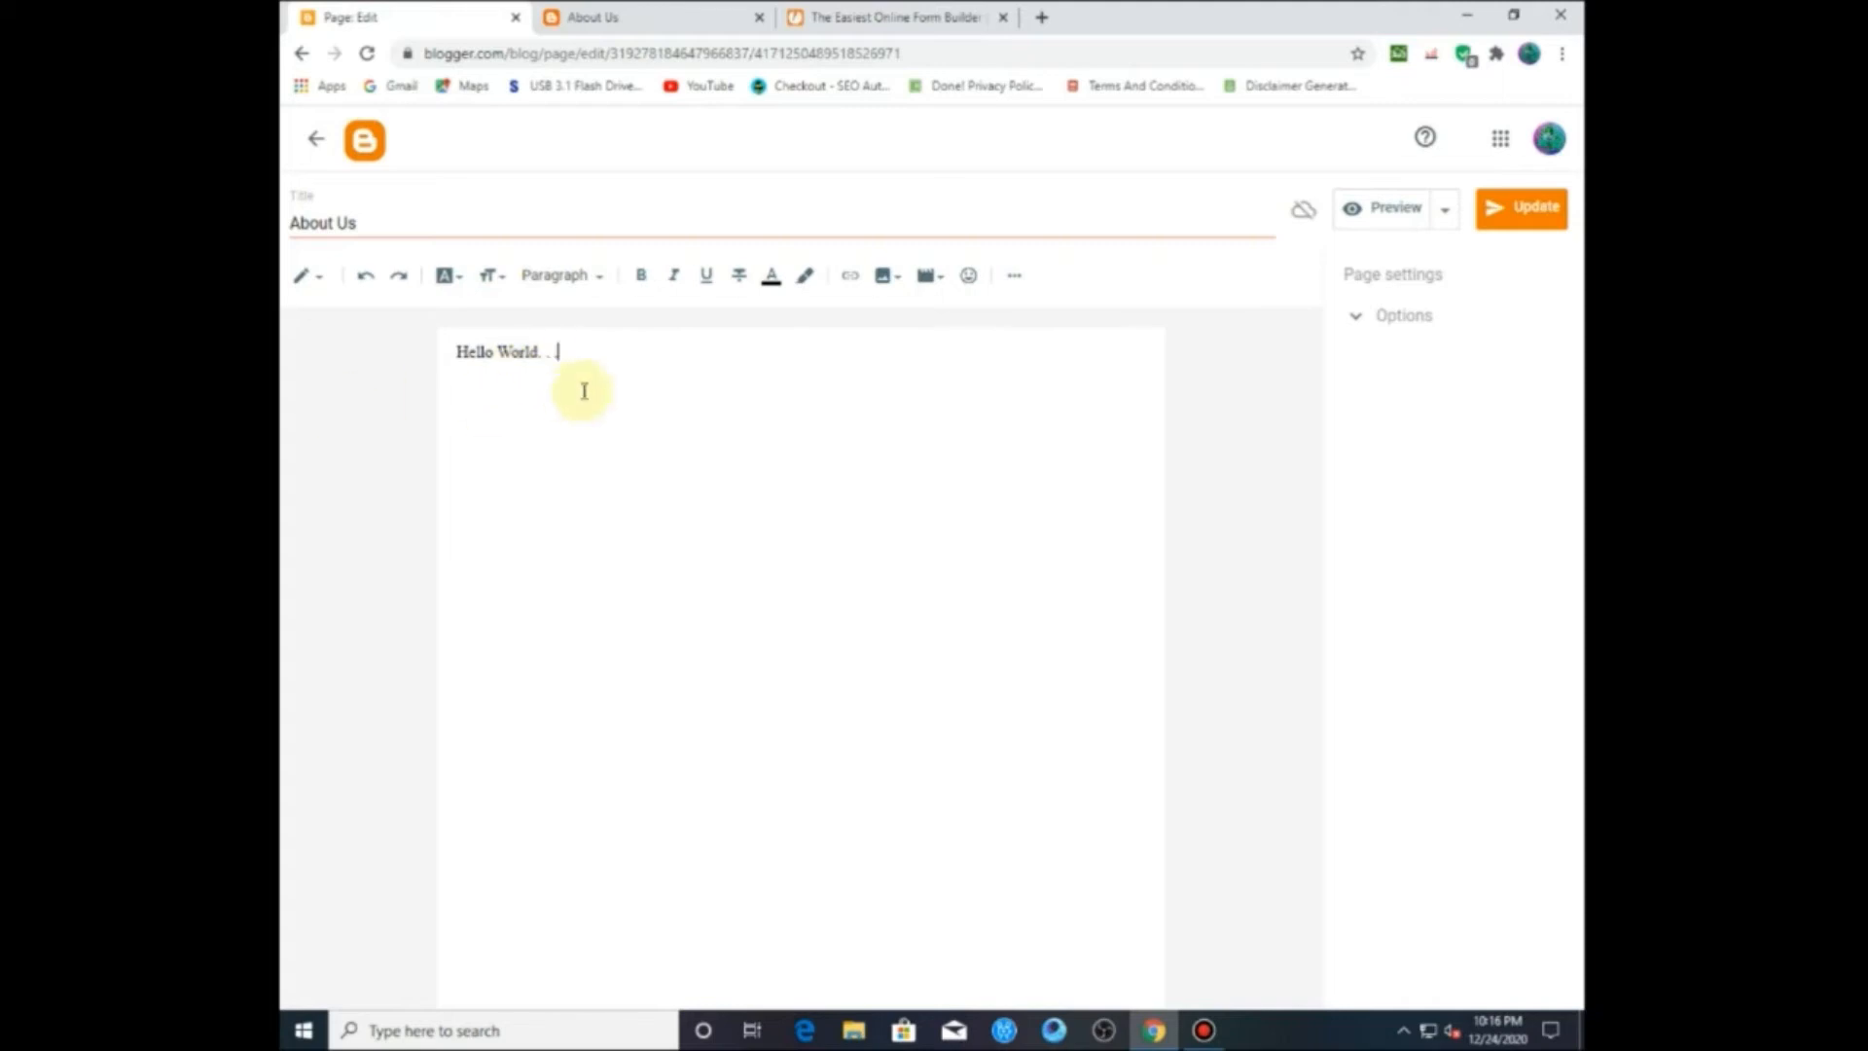
click(1505, 208)
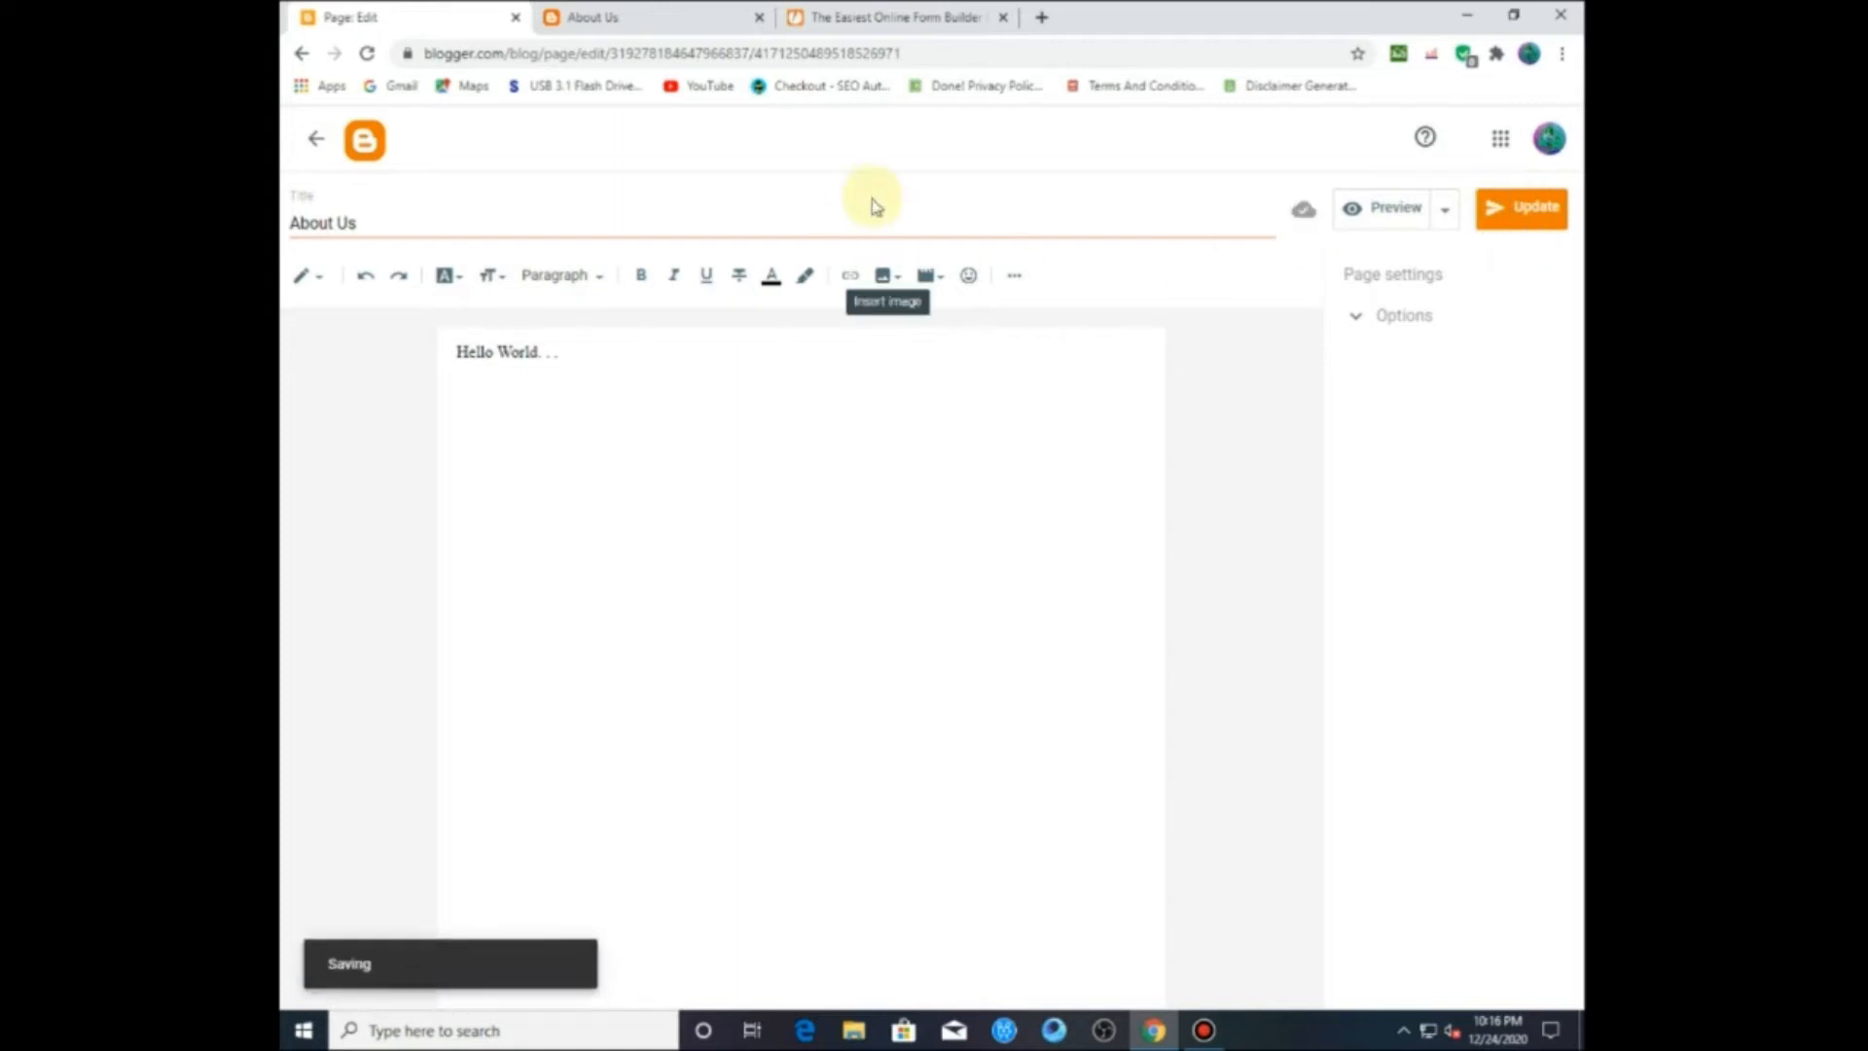
click(594, 17)
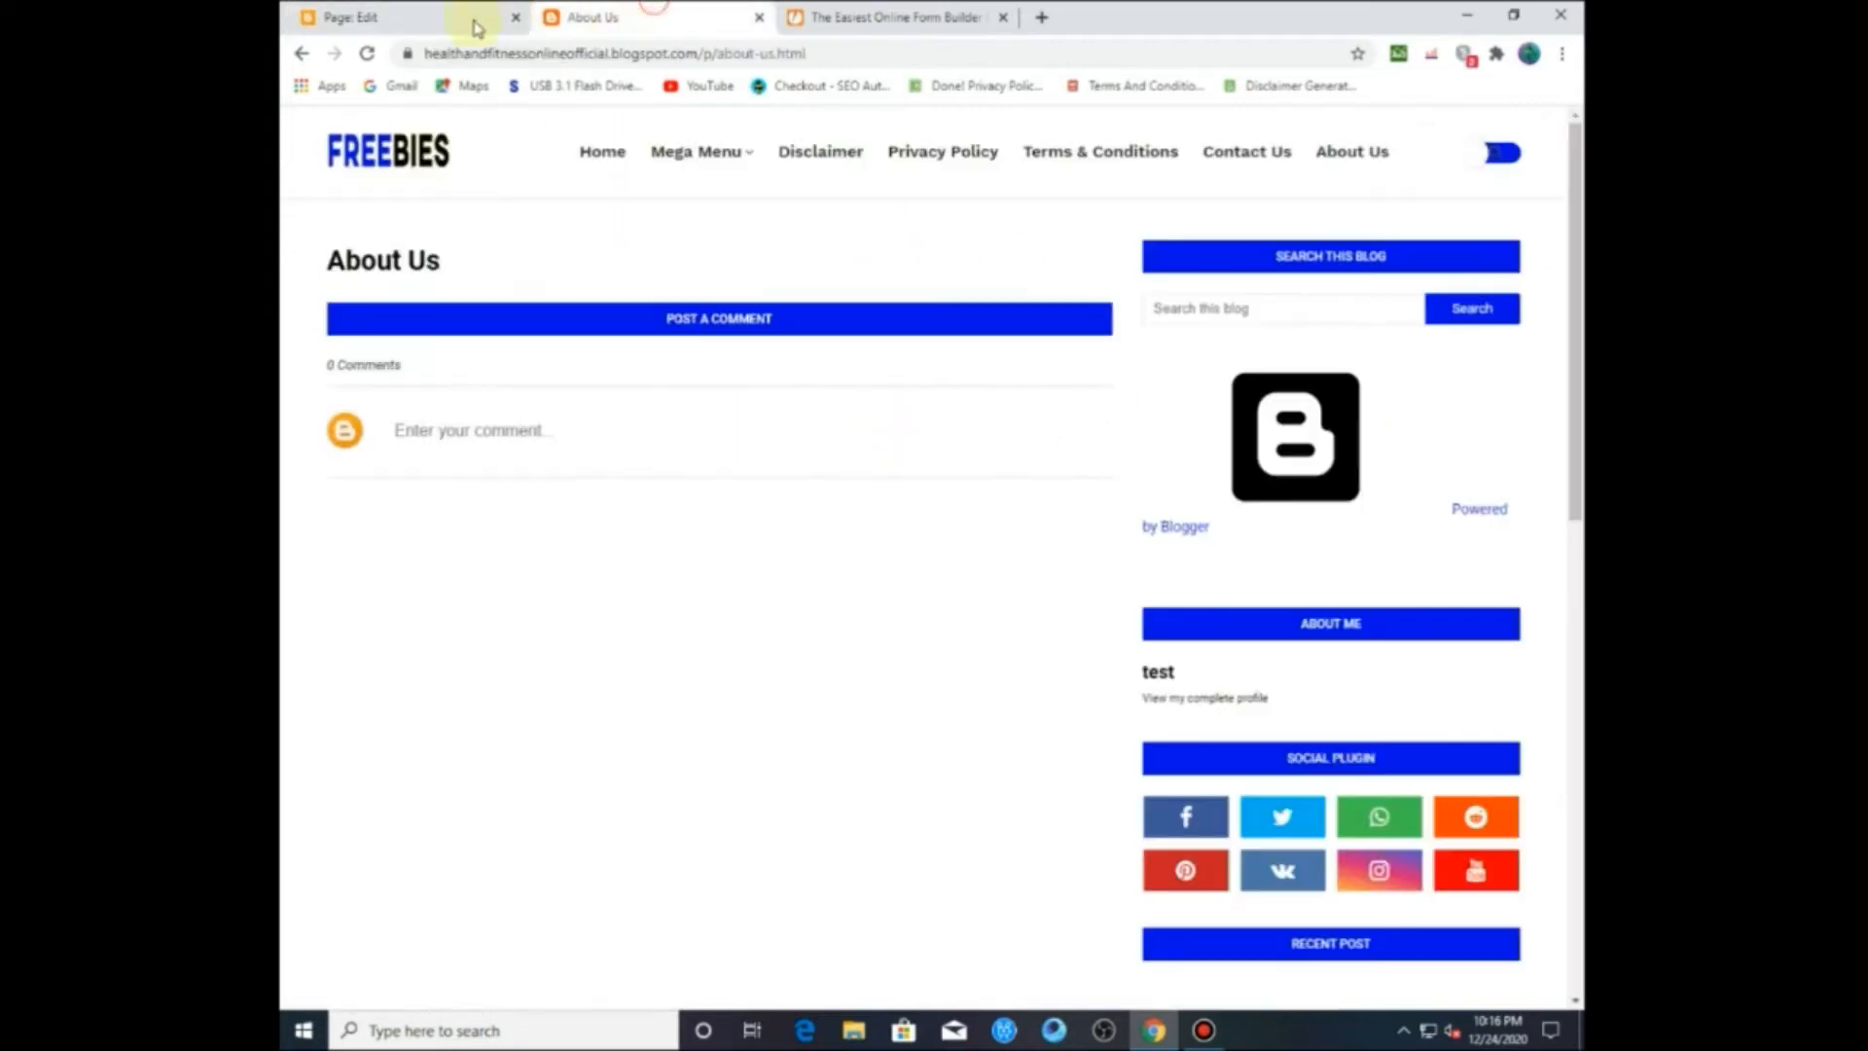
Step: Reload the live About Us page to confirm it shows 'Hello World. . .', then return to the editor
click(367, 53)
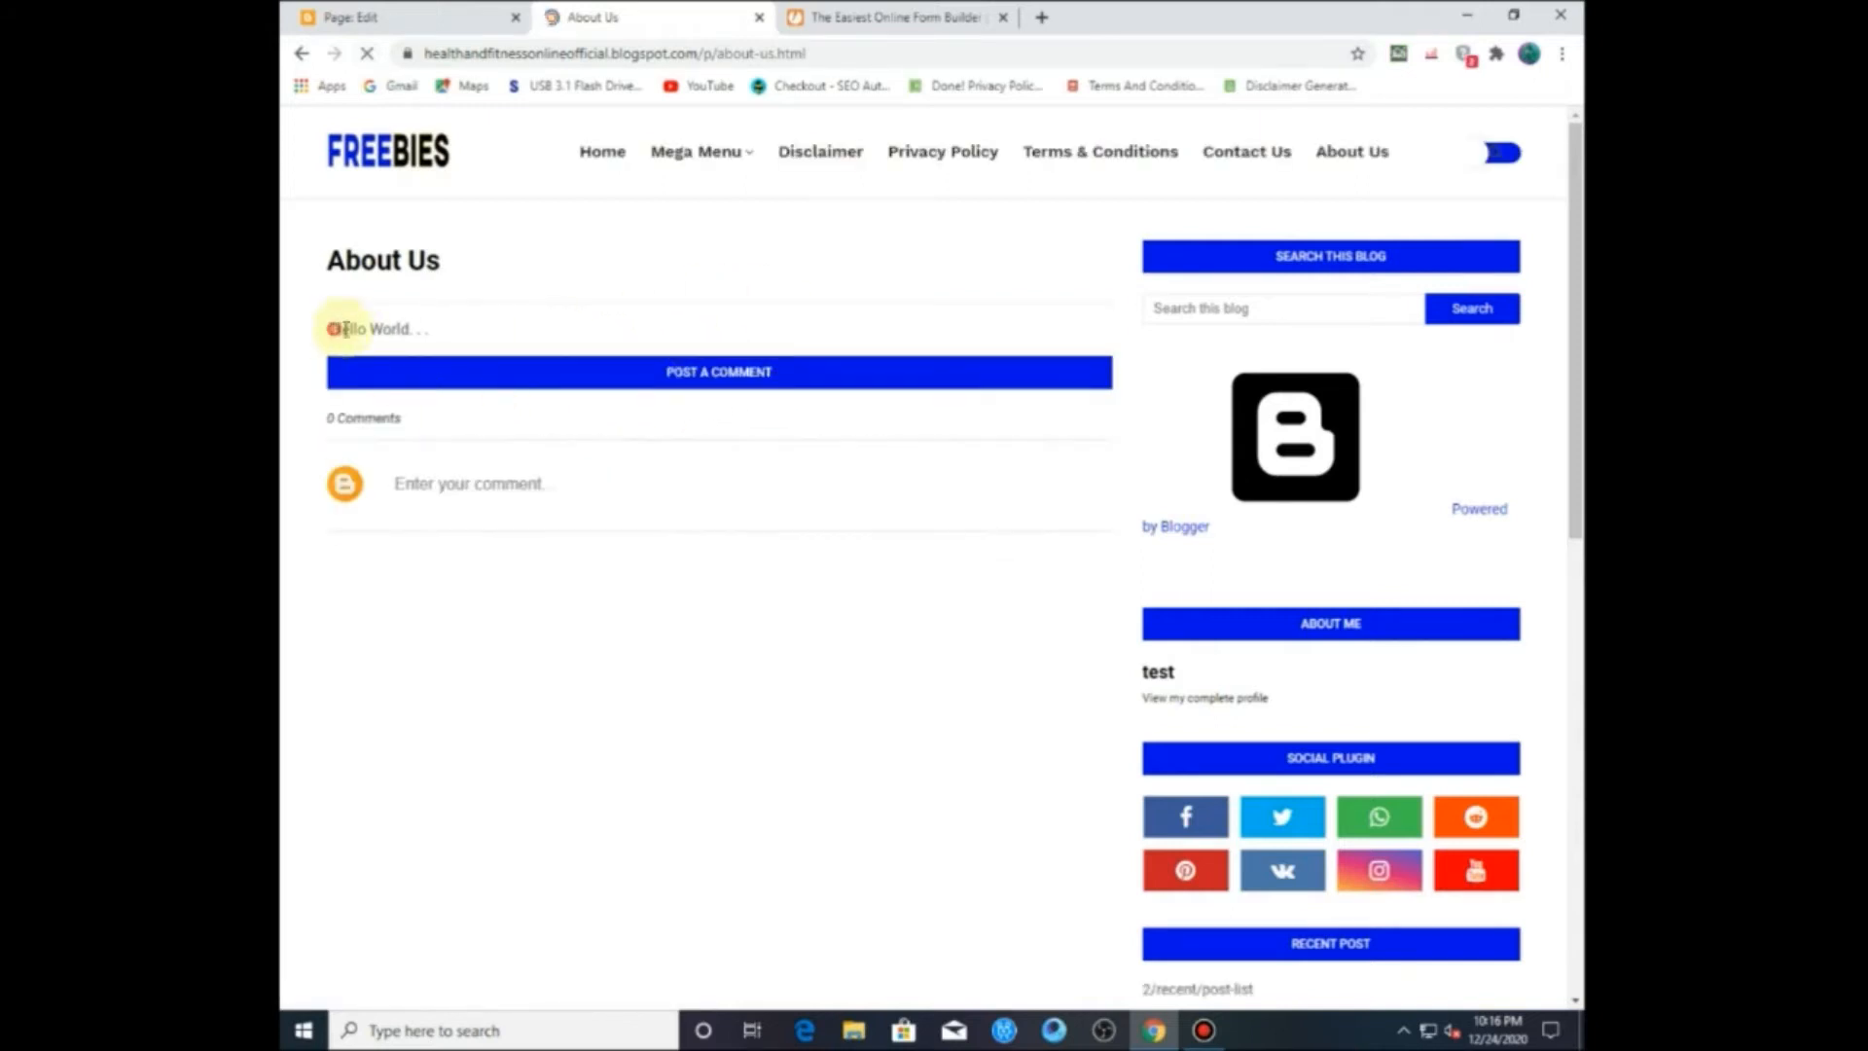
drag(334, 324, 434, 337)
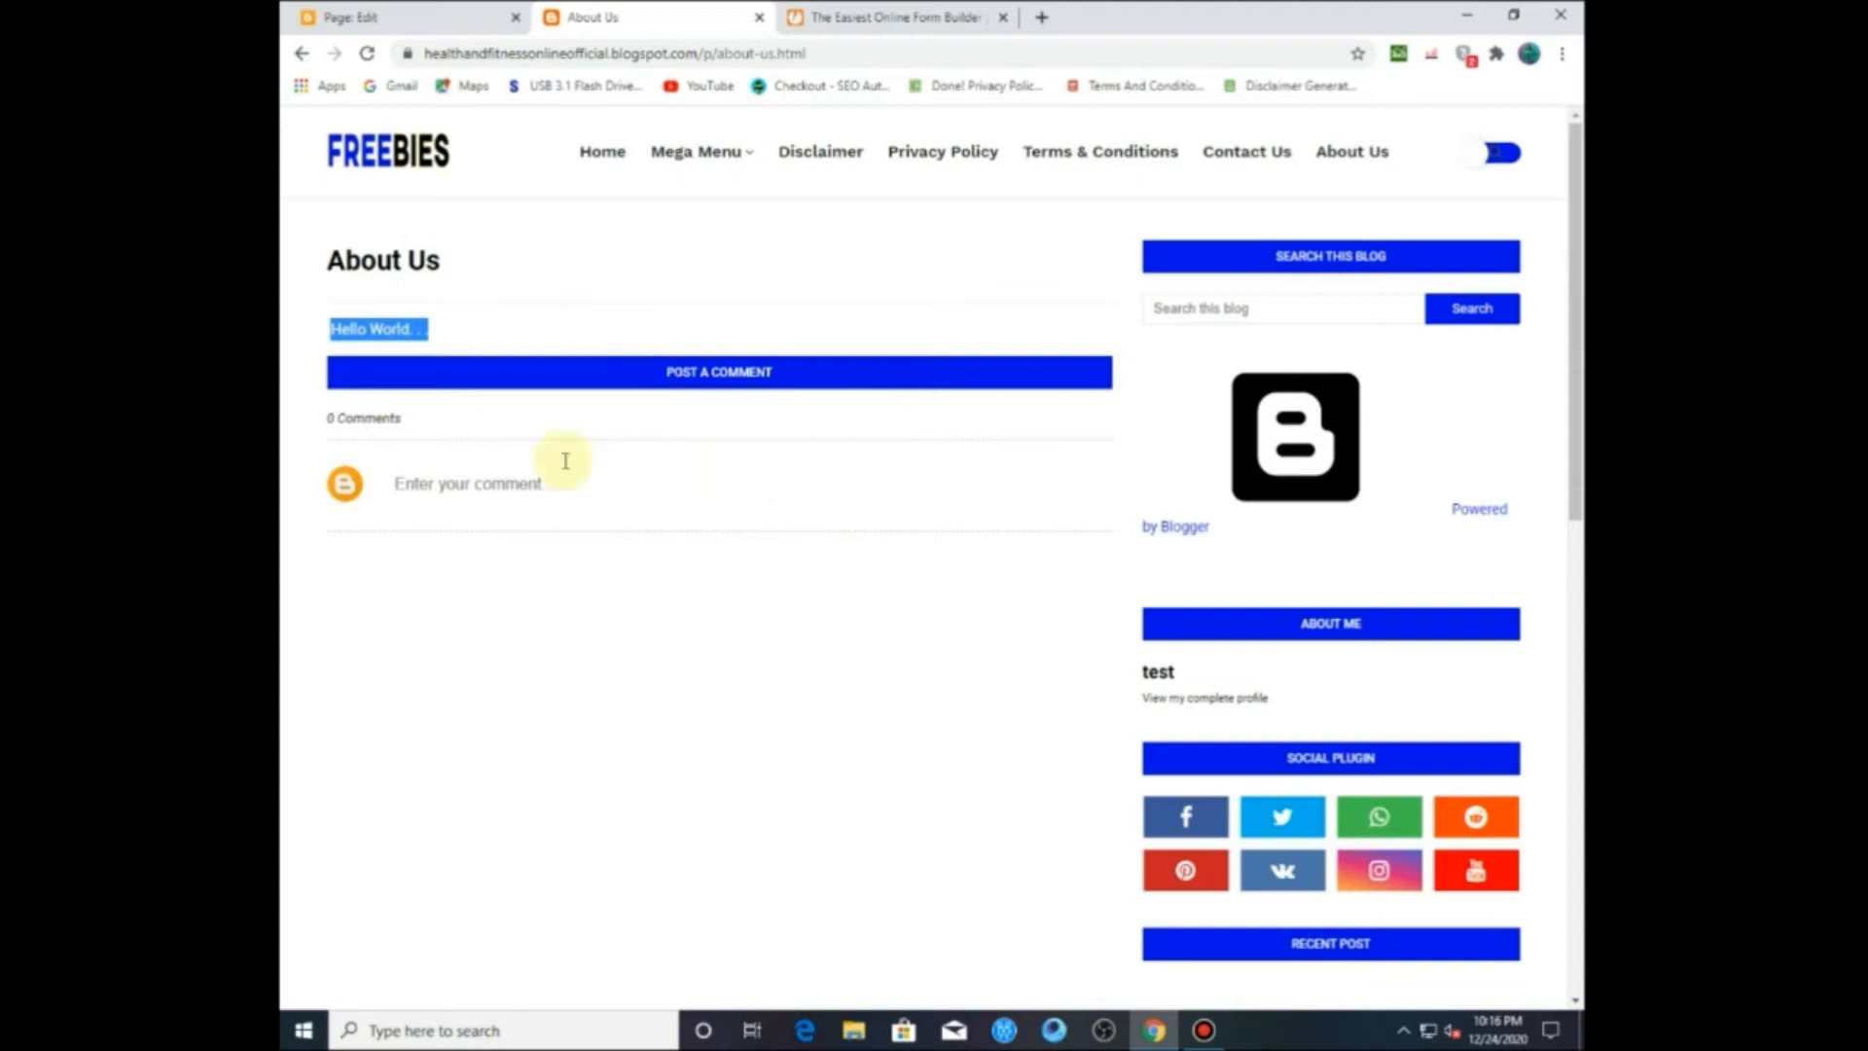
scroll(668, 455, down, 5)
scroll(667, 455, up, 5)
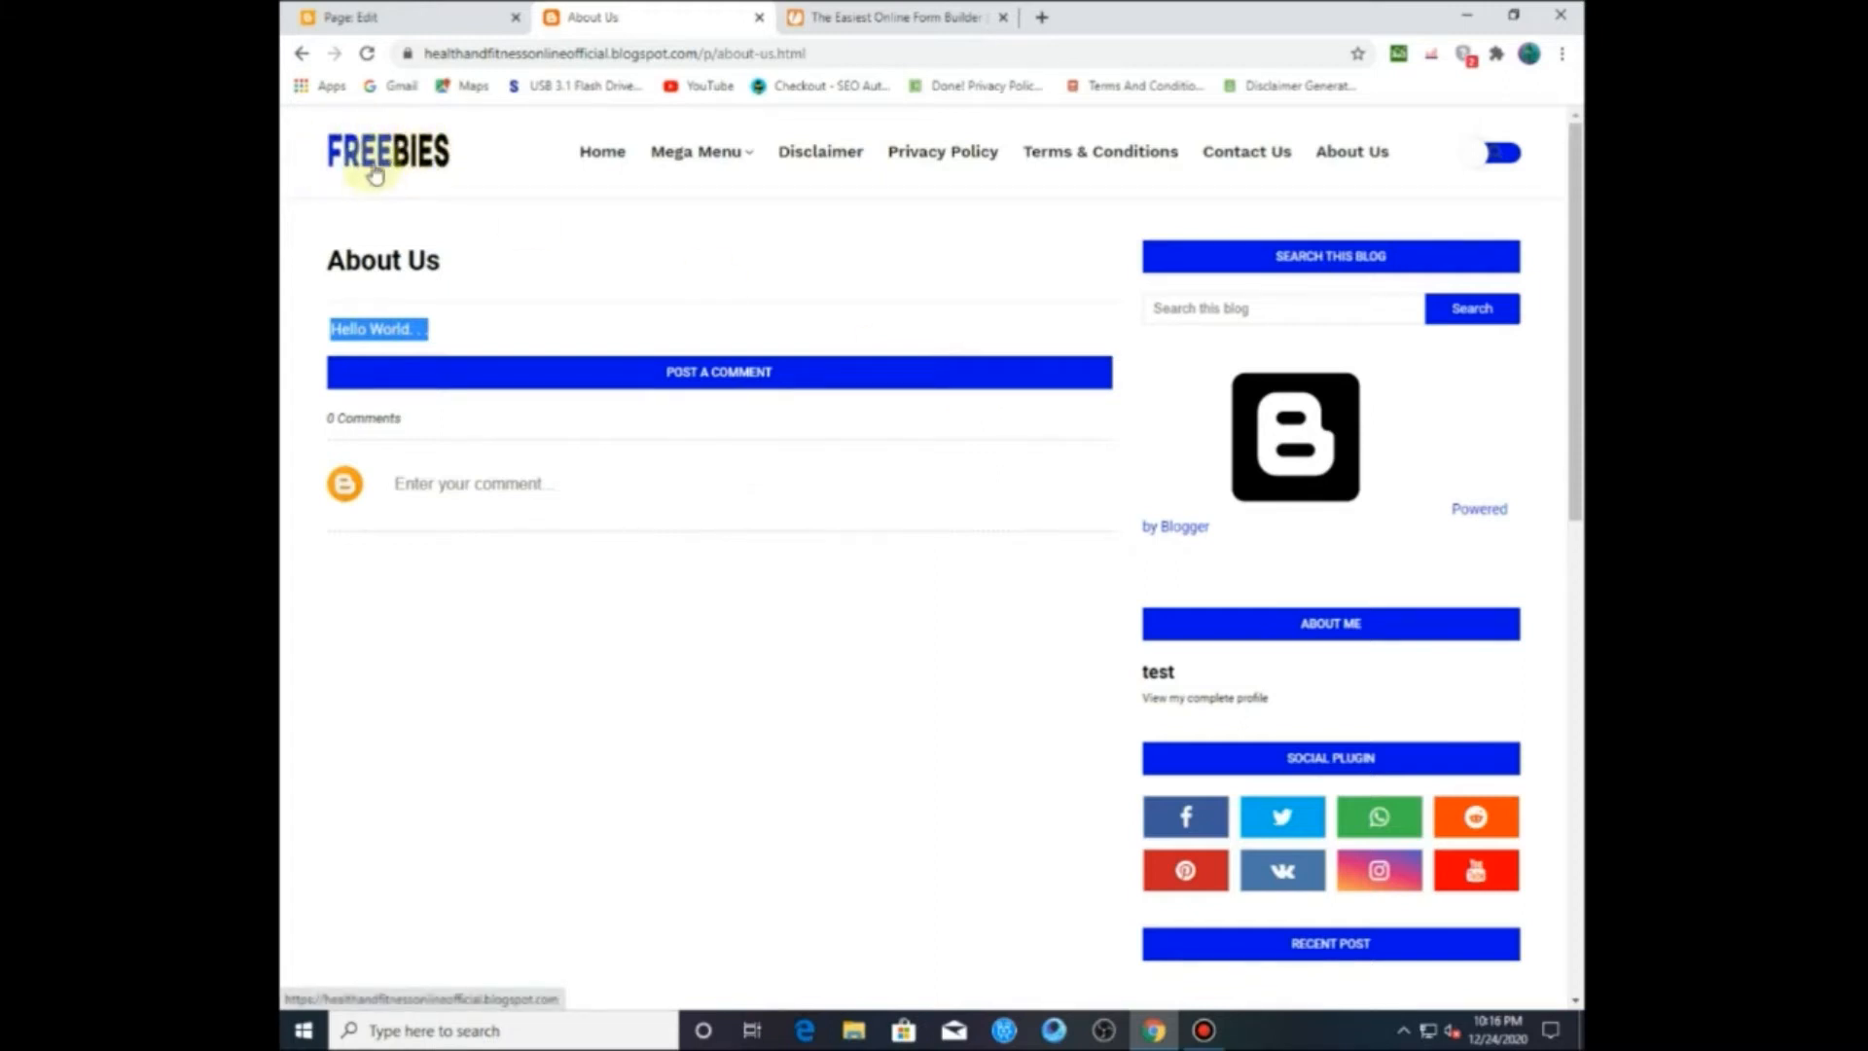
click(394, 14)
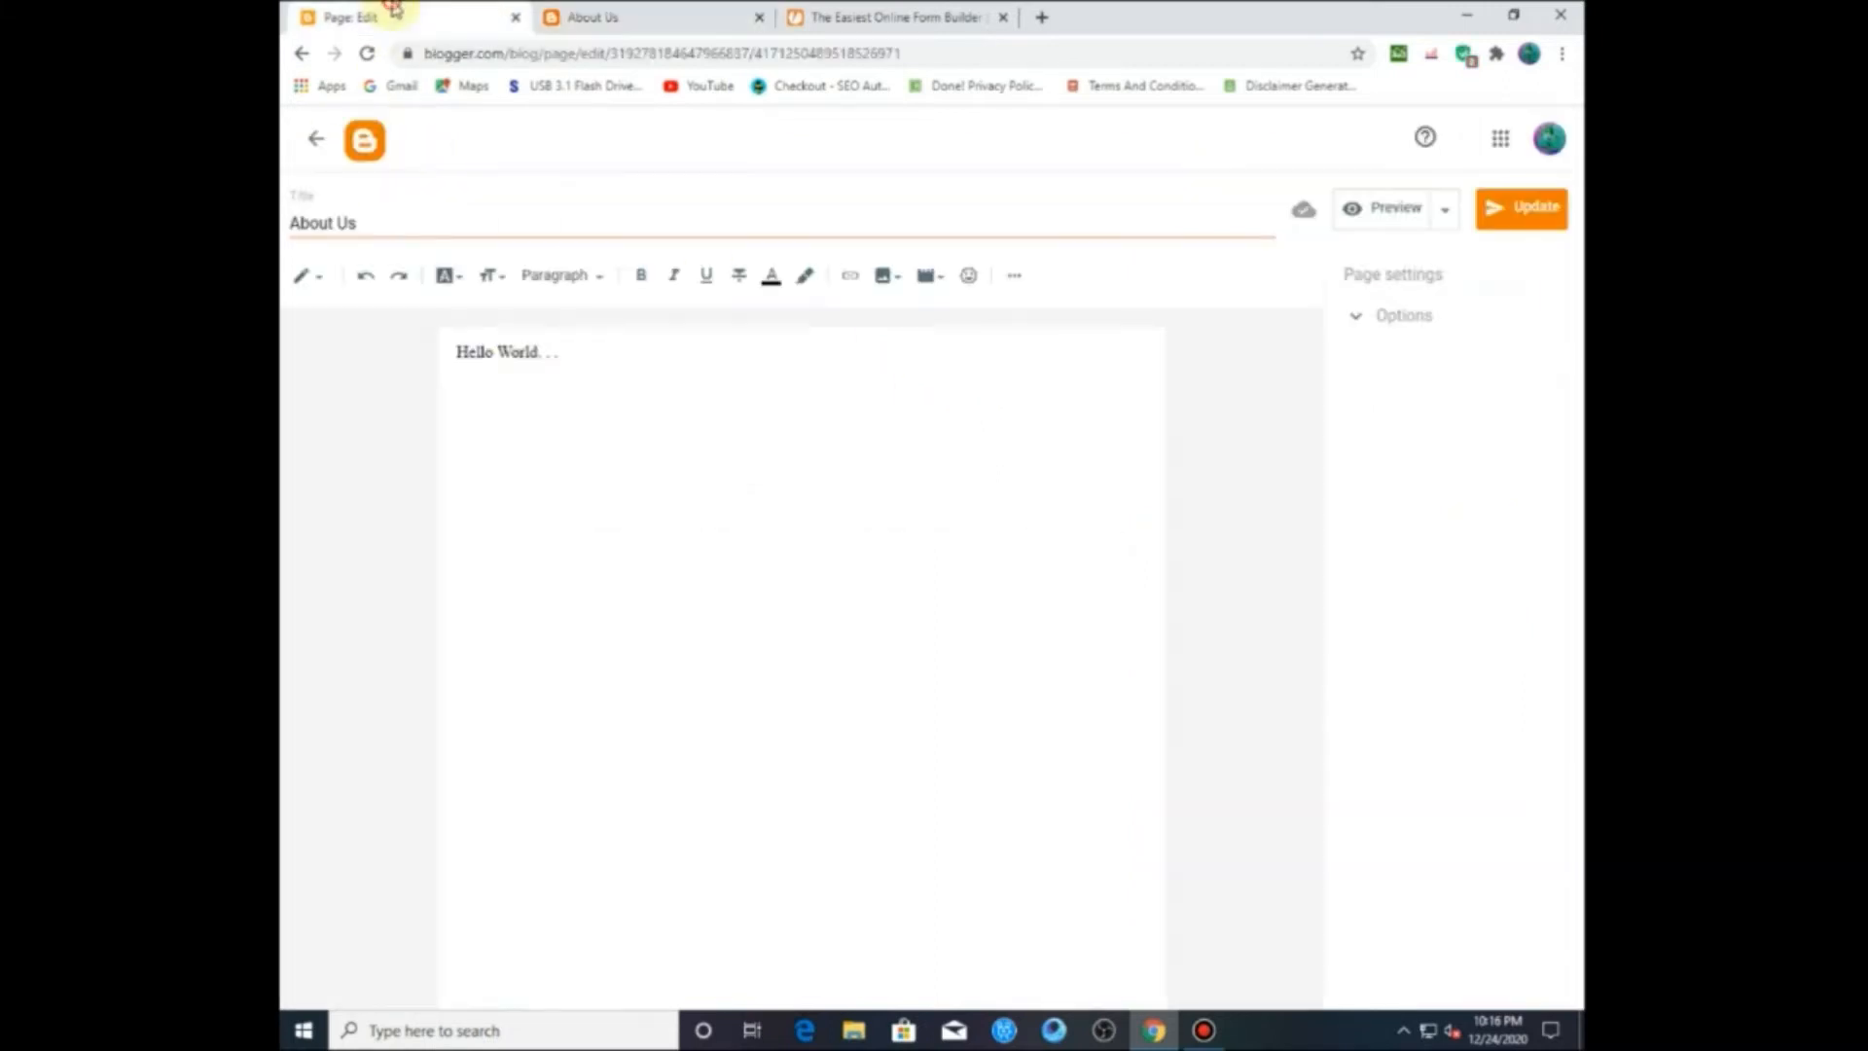
click(310, 141)
Step: Open the Layout page and look over the Header Logo gadget's settings without changing them
click(389, 588)
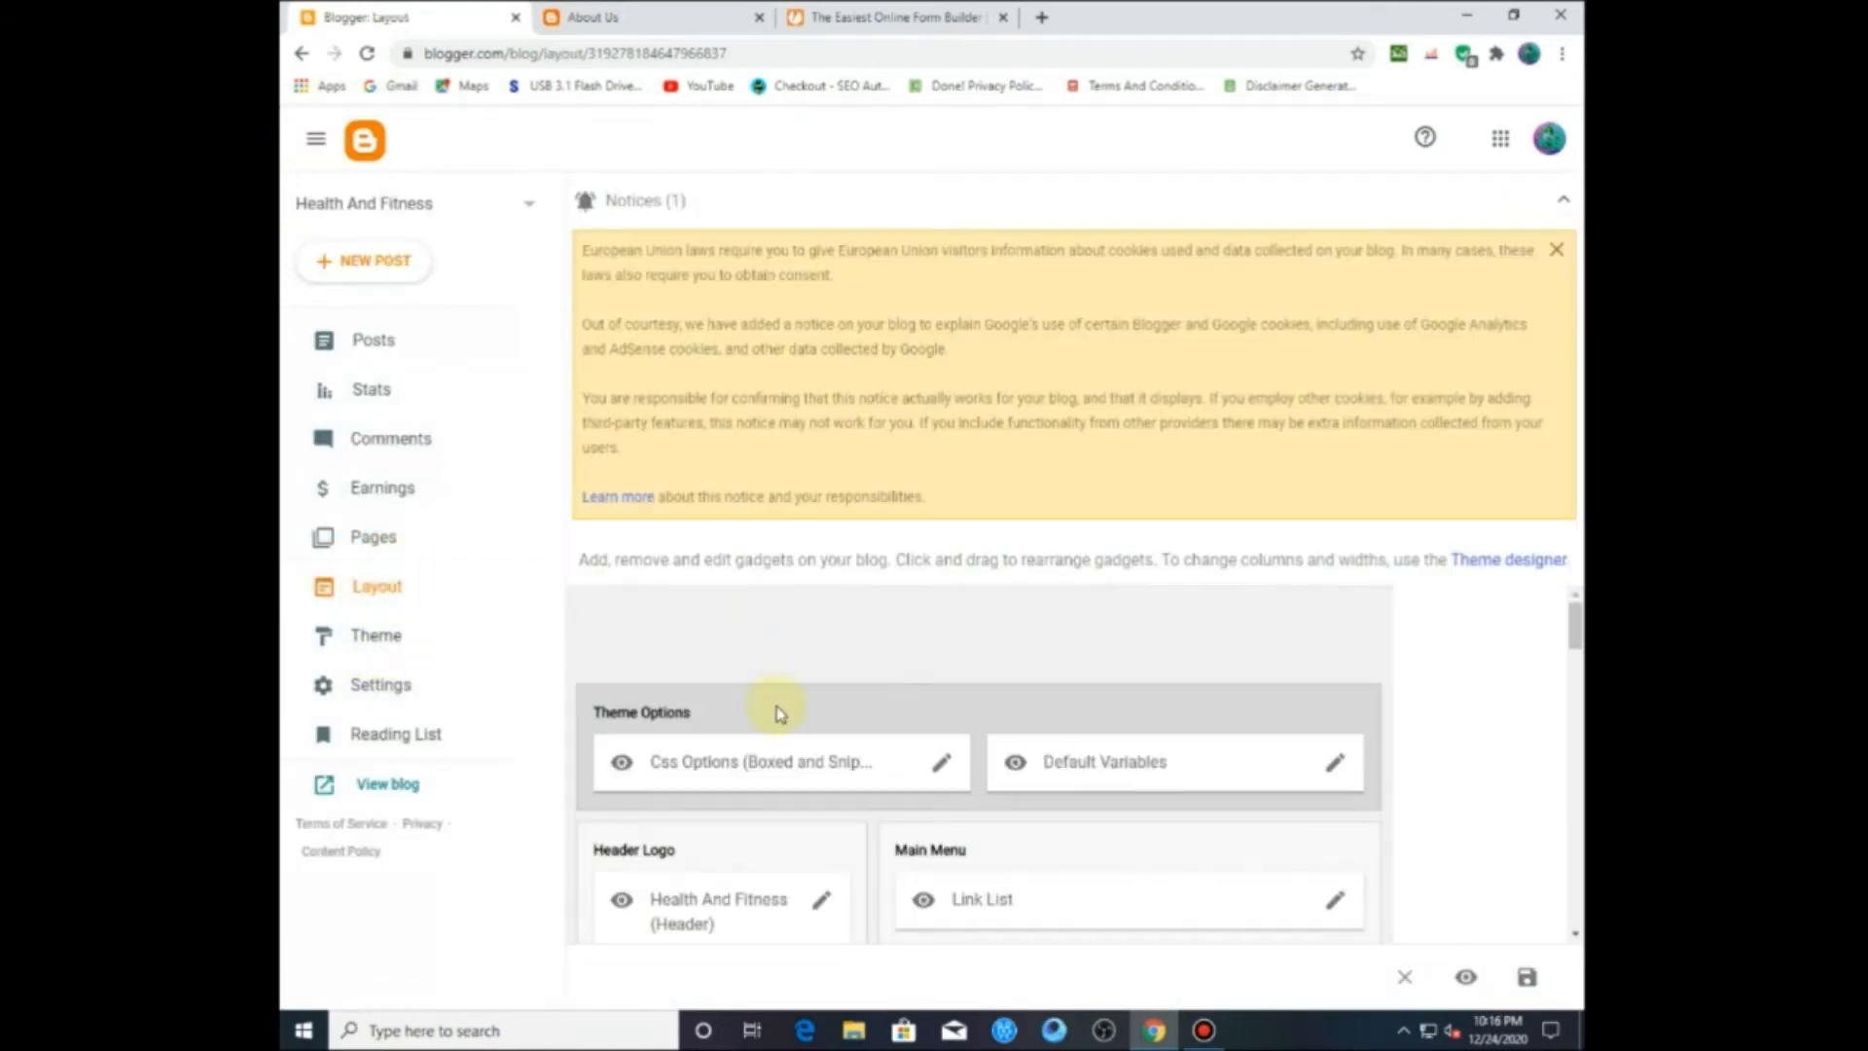
scroll(780, 713, down, 3)
scroll(798, 749, up, 1)
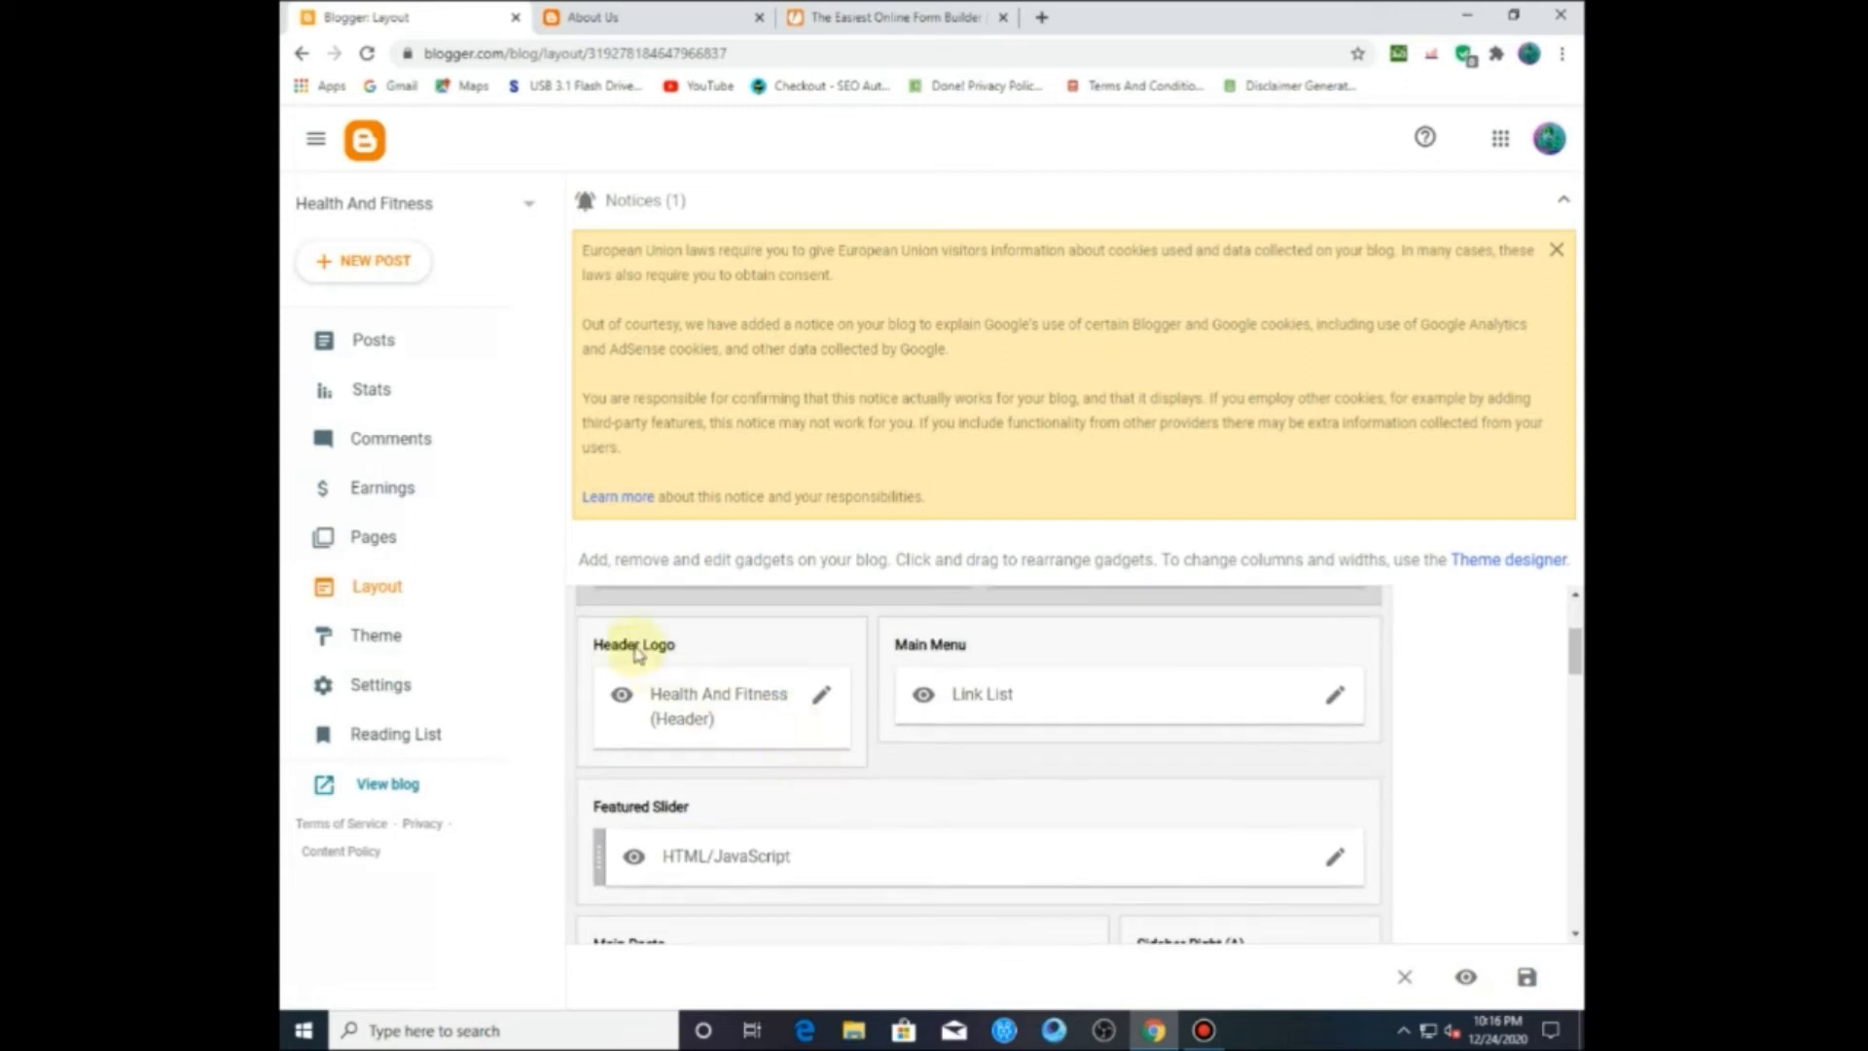
click(821, 696)
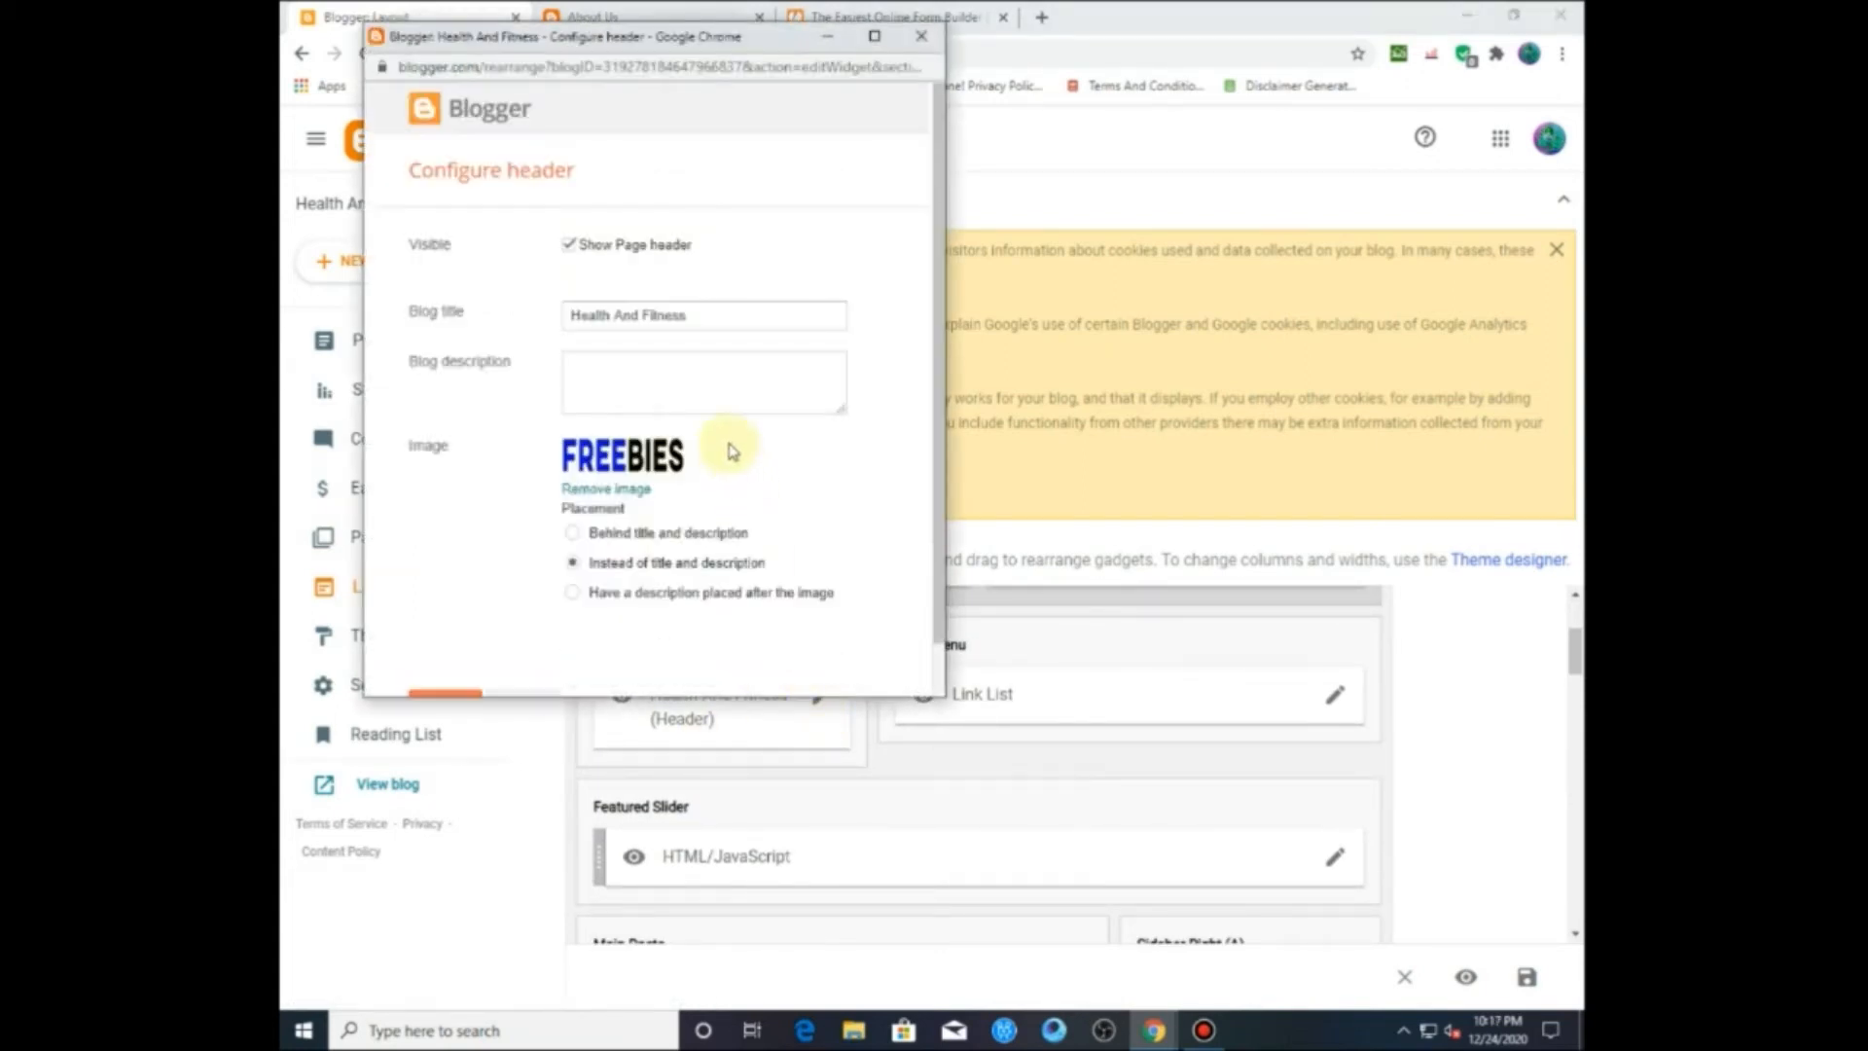
scroll(732, 450, down, 1)
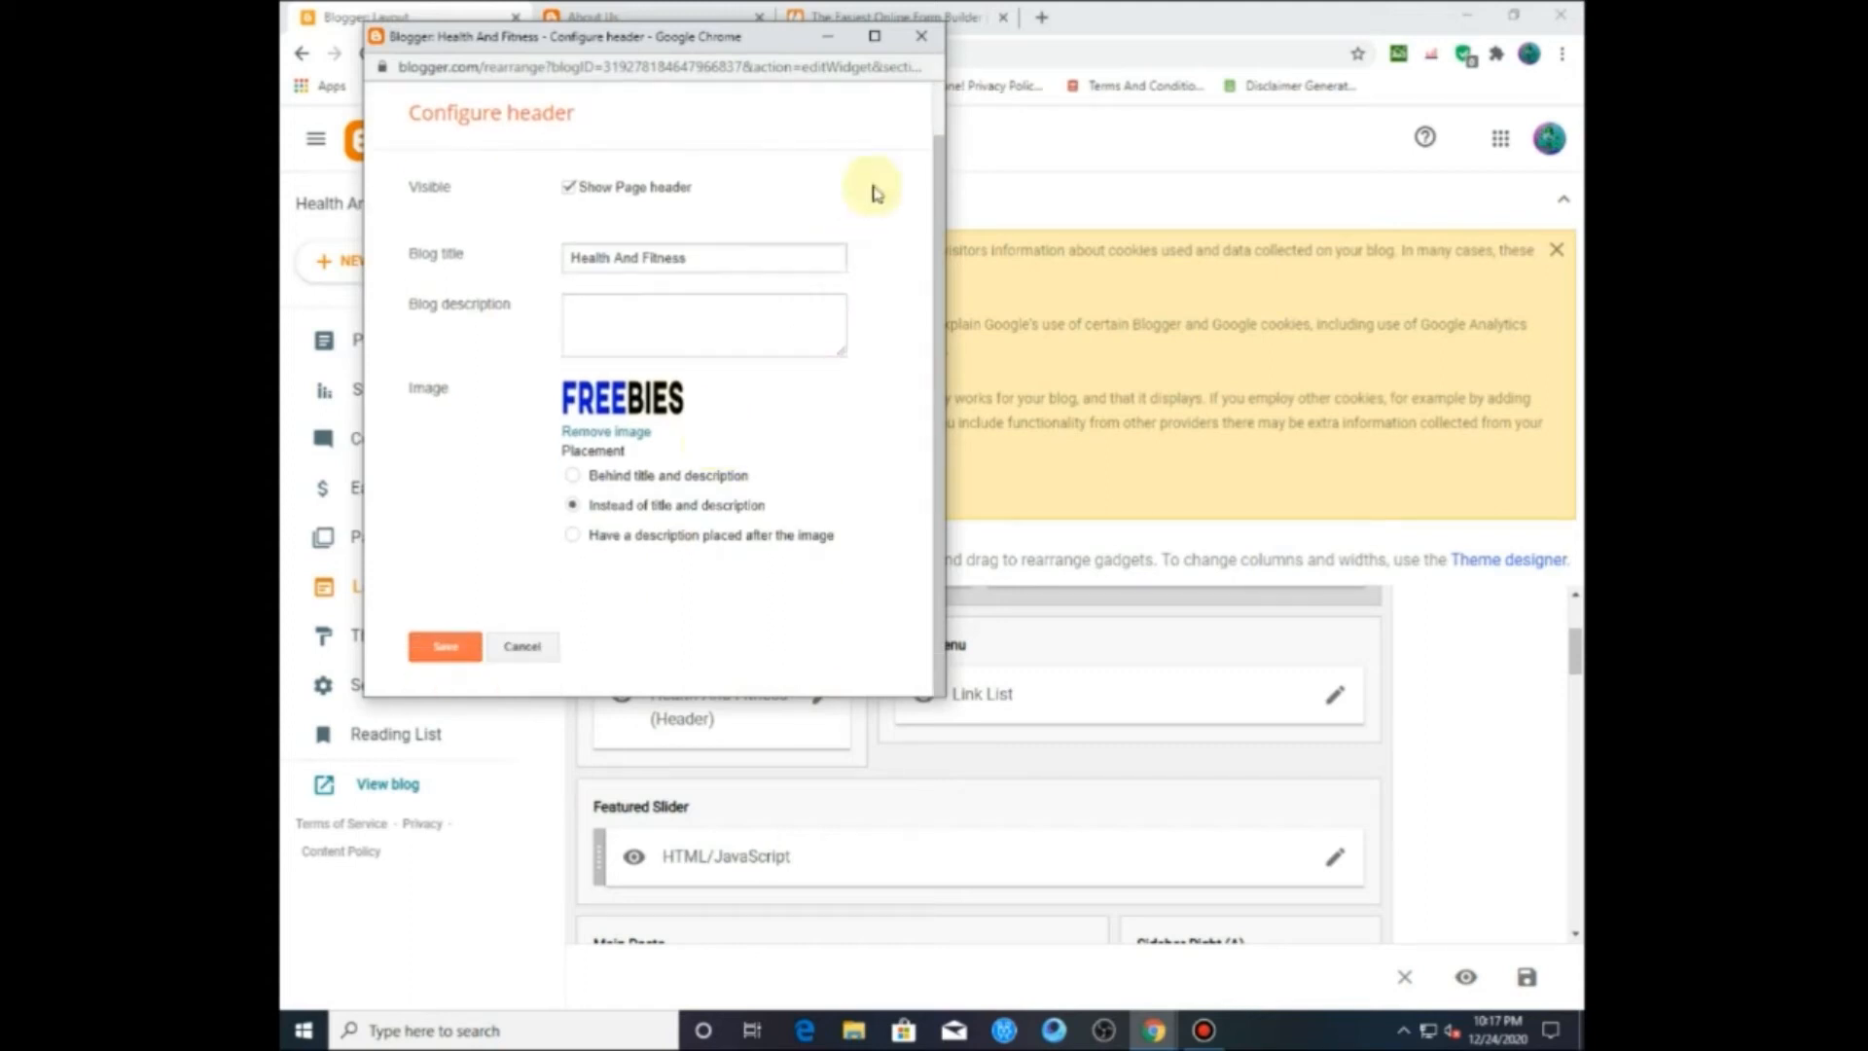
click(908, 43)
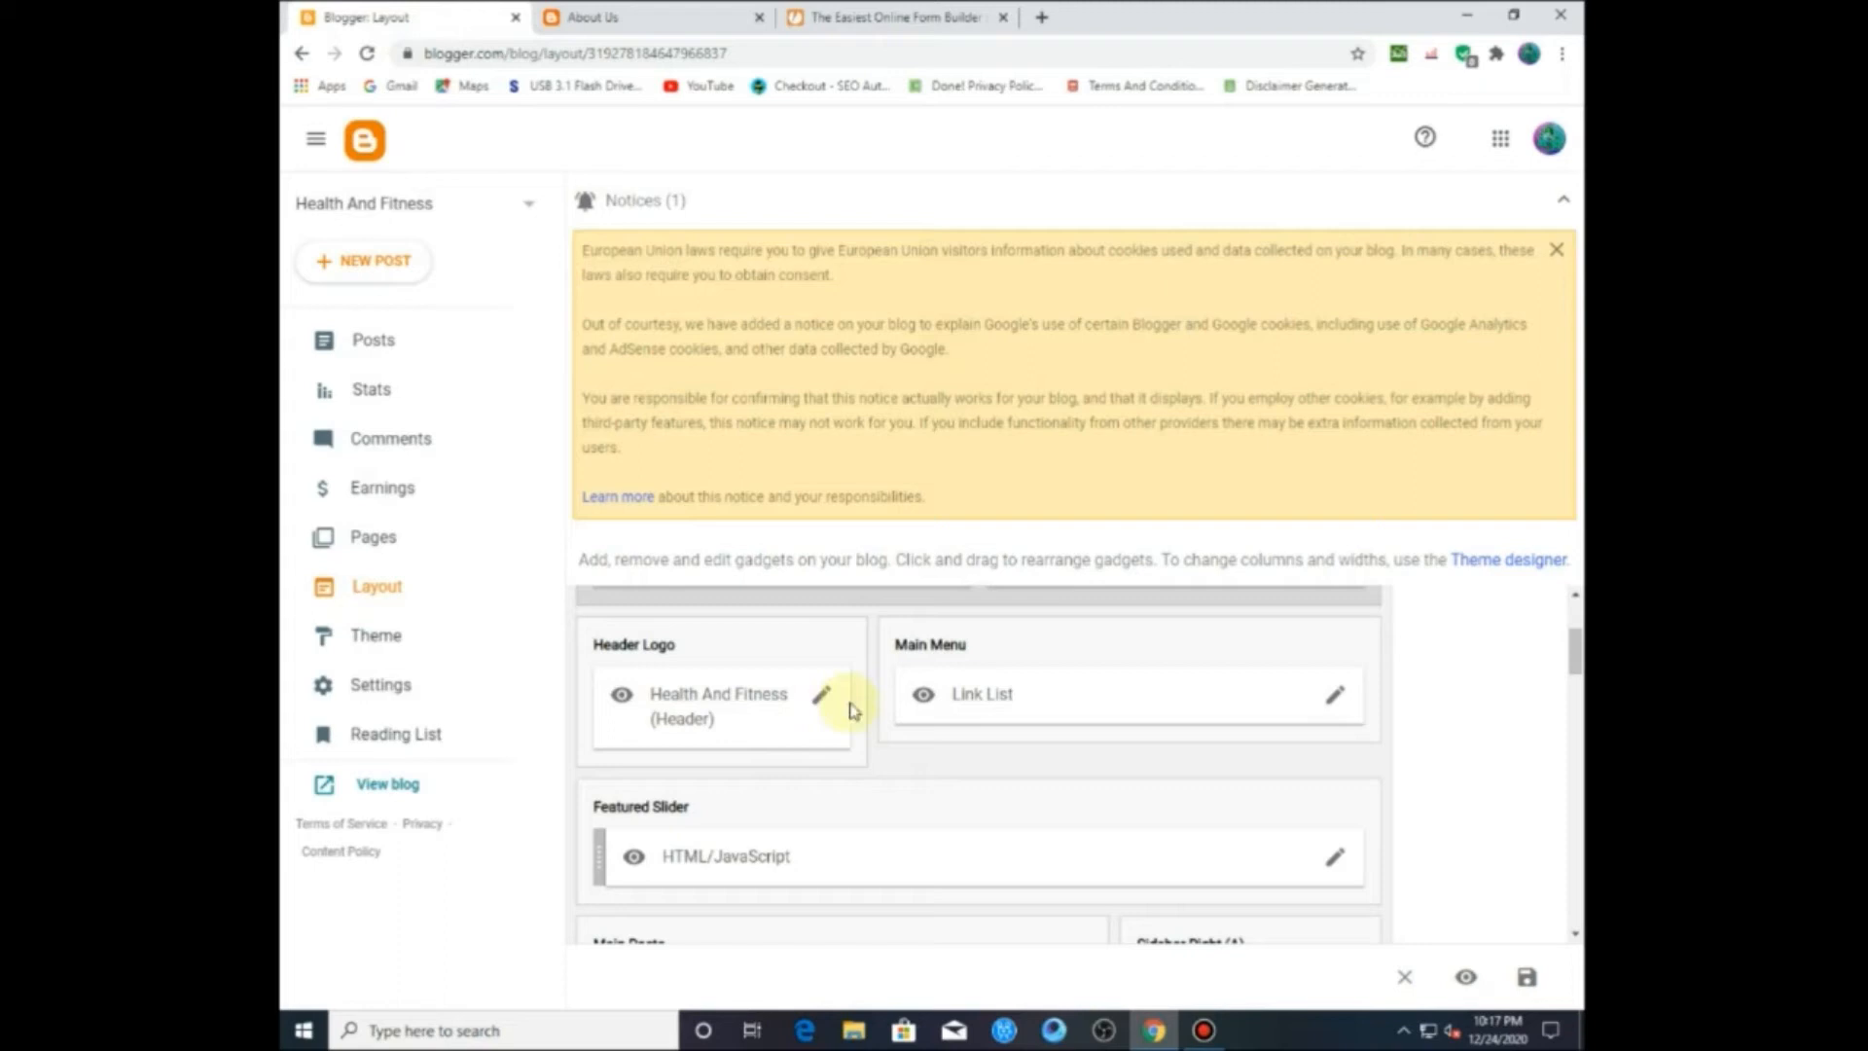
Step: Remove the FREEBIES logo image from the Header Logo gadget and save
click(817, 700)
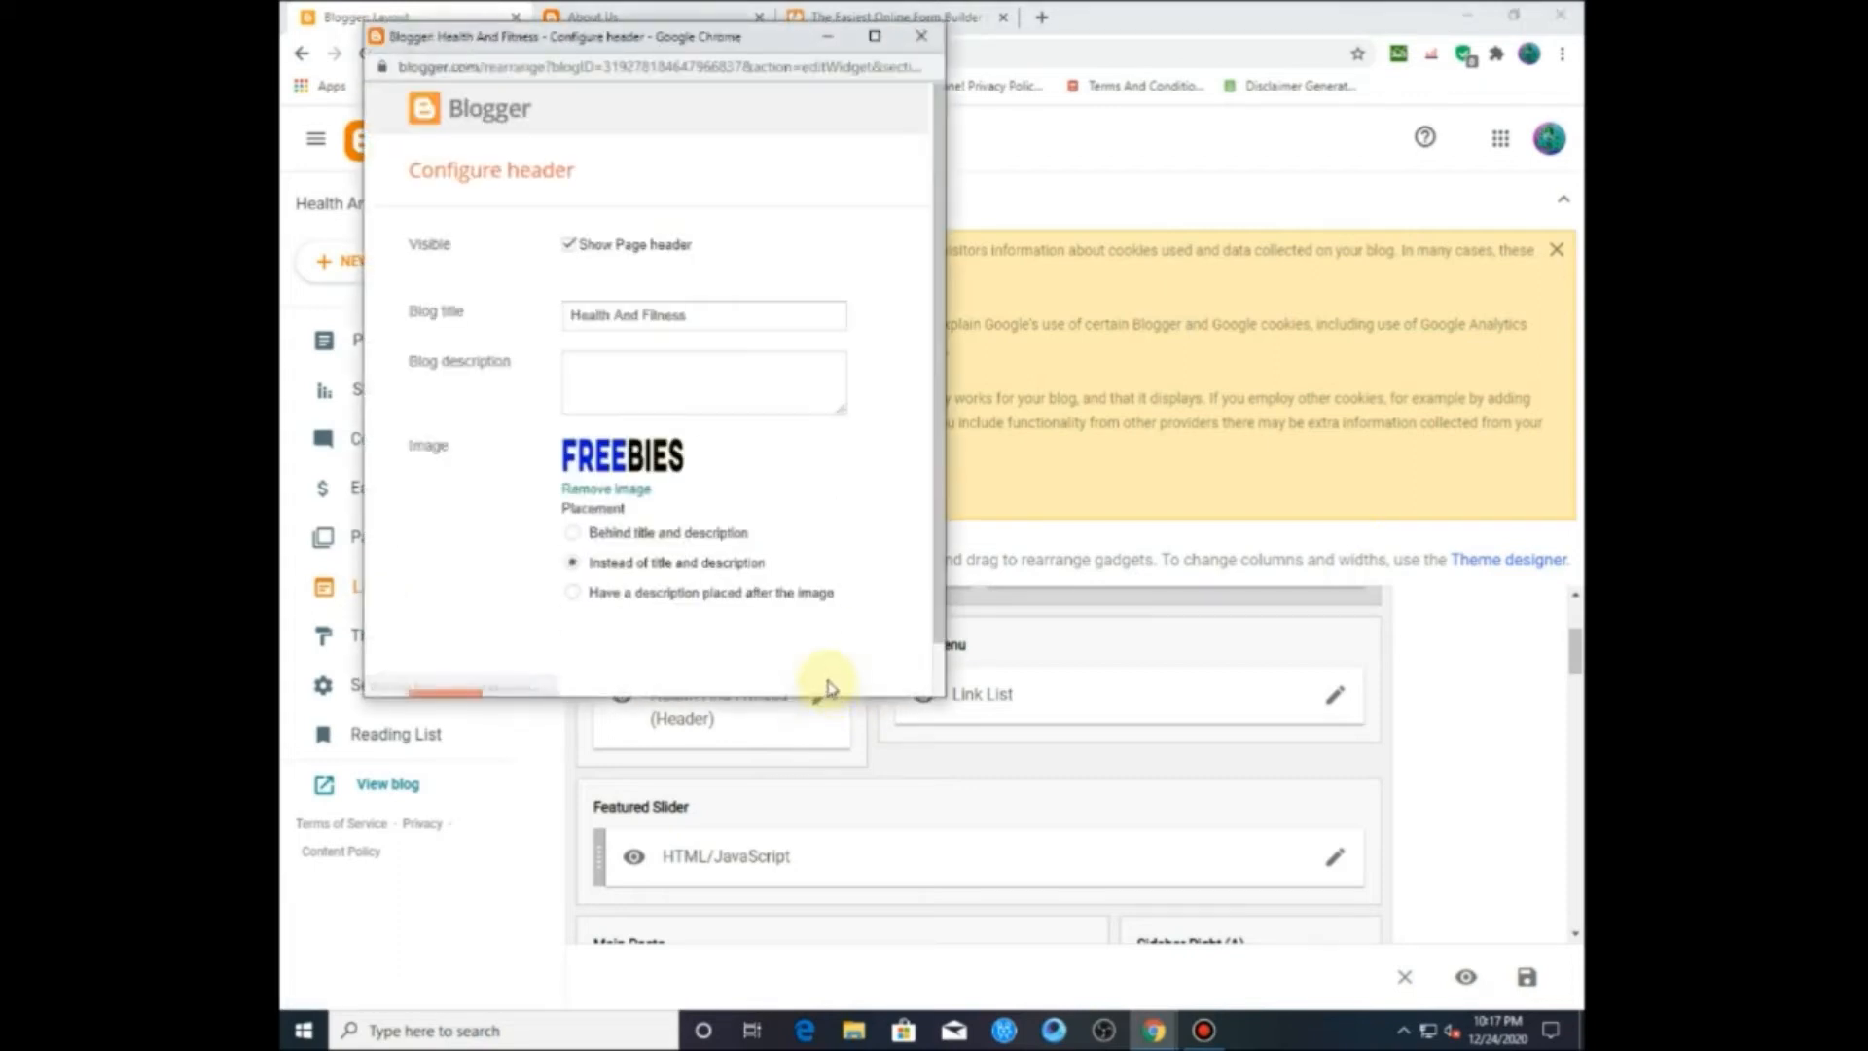
click(606, 490)
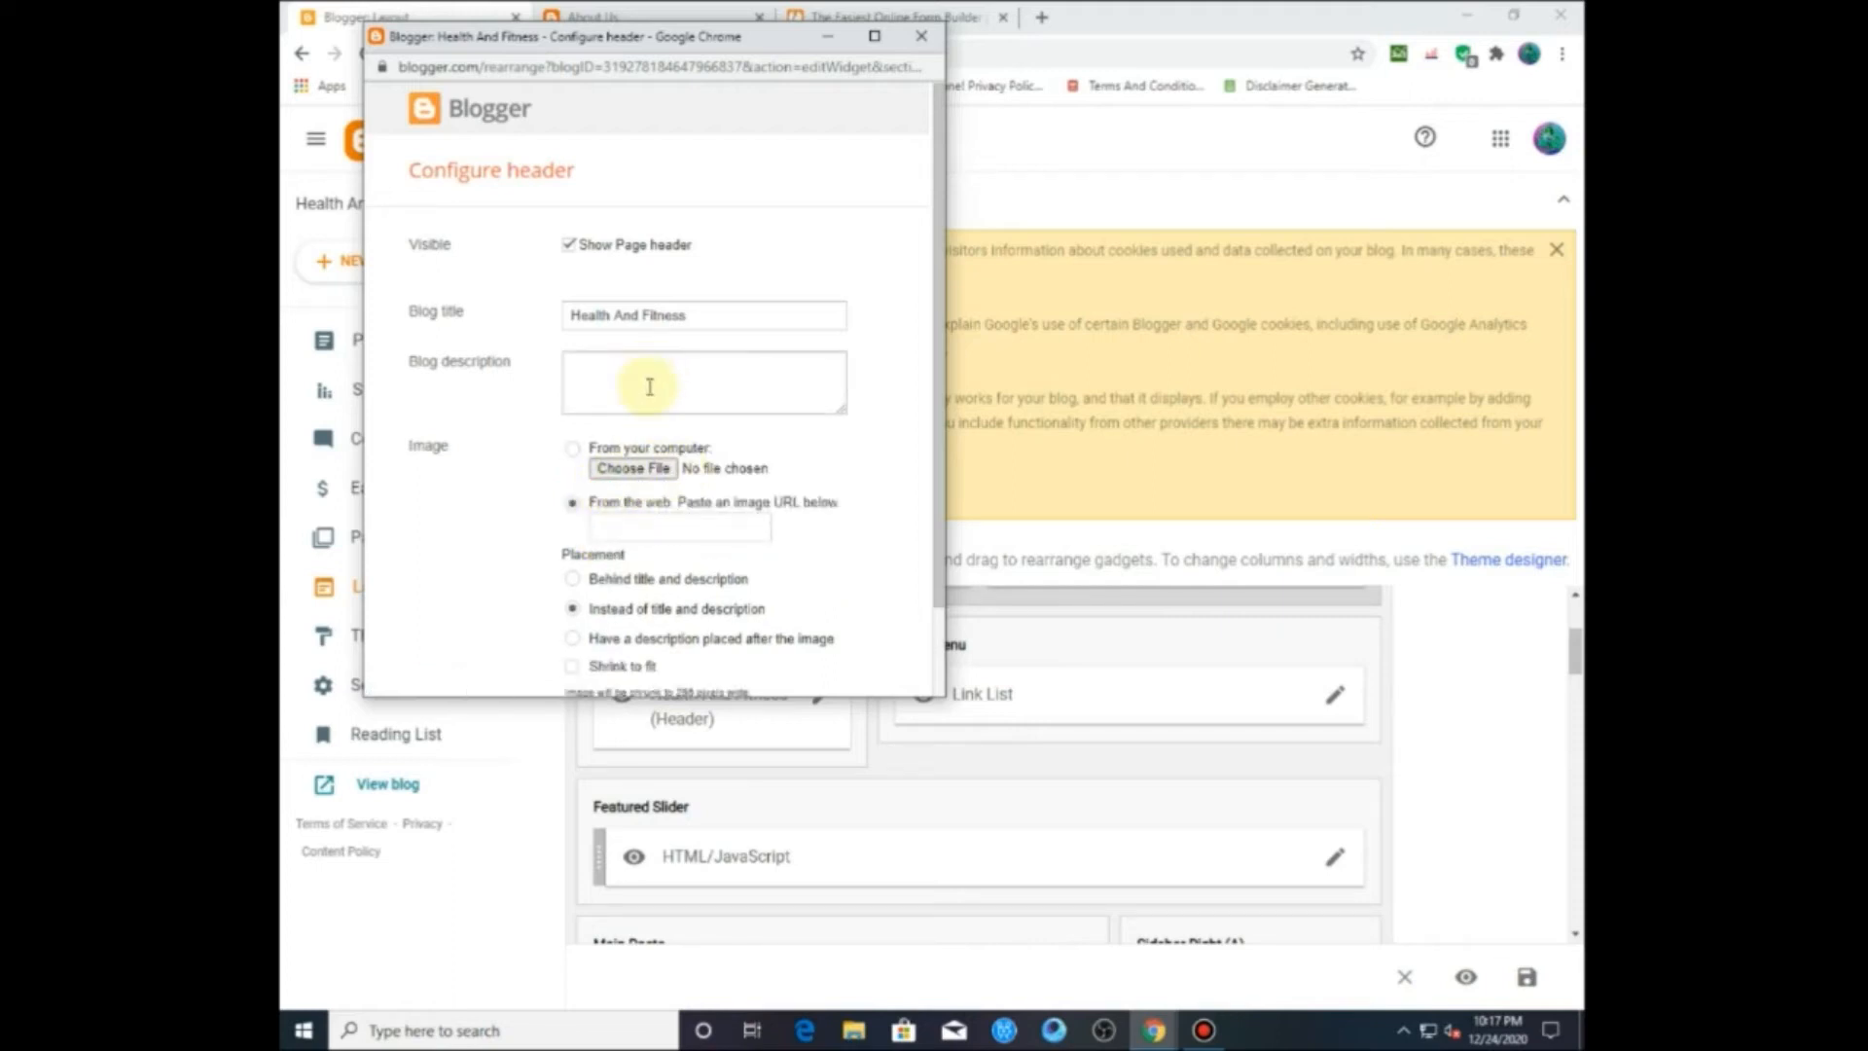
scroll(600, 505, down, 1)
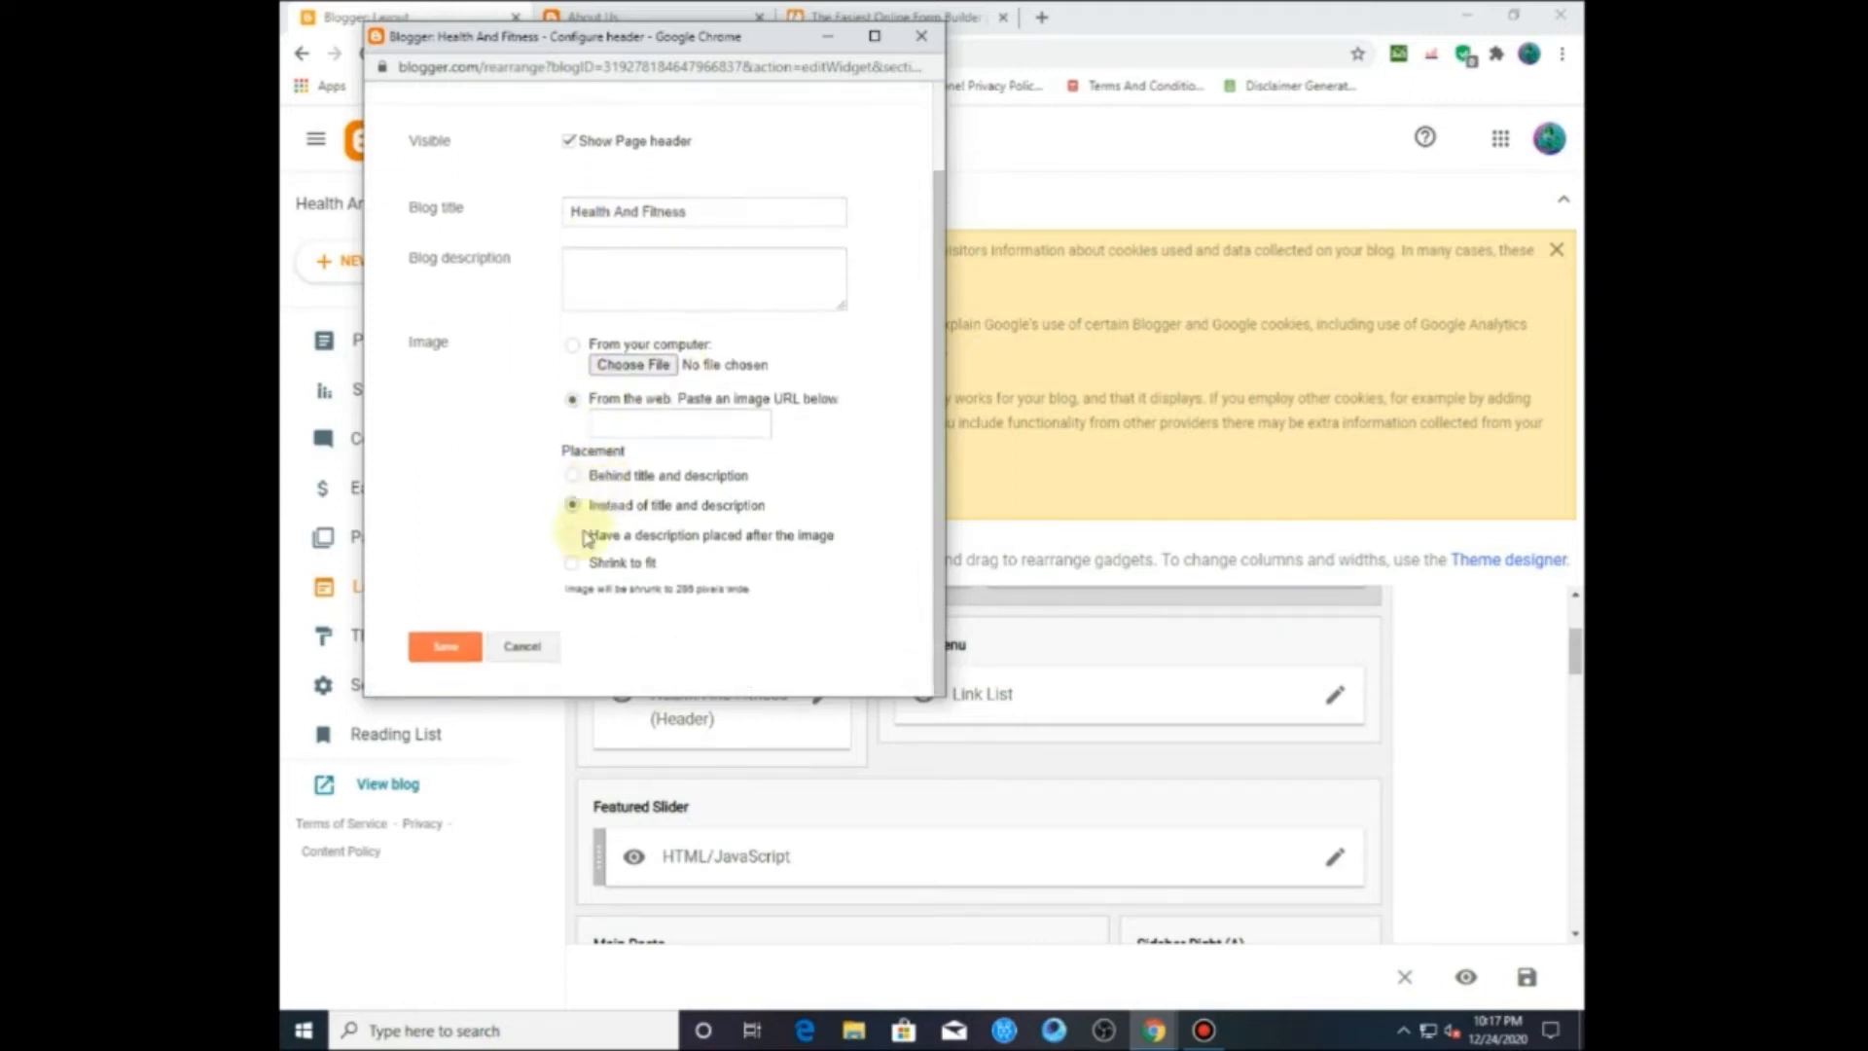
click(467, 650)
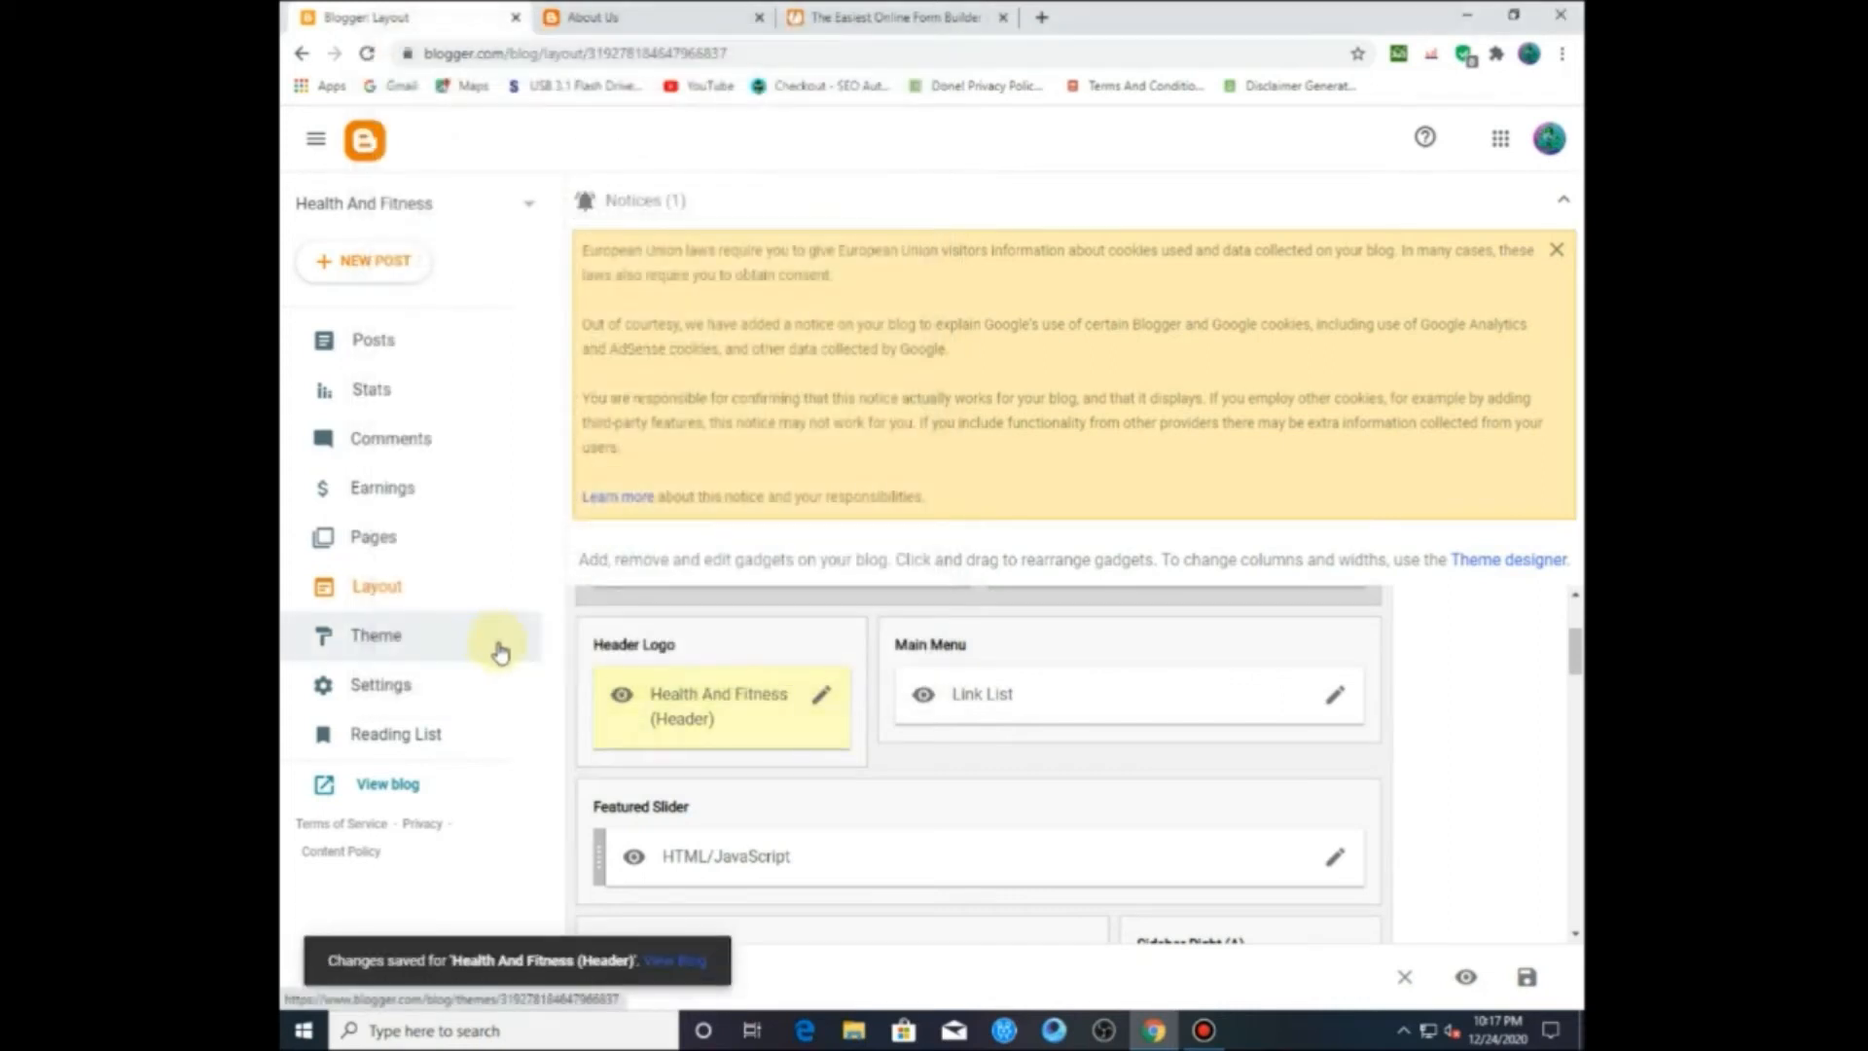
Step: Reload the live blog to confirm the header now reads 'Health And Fitness'
click(594, 17)
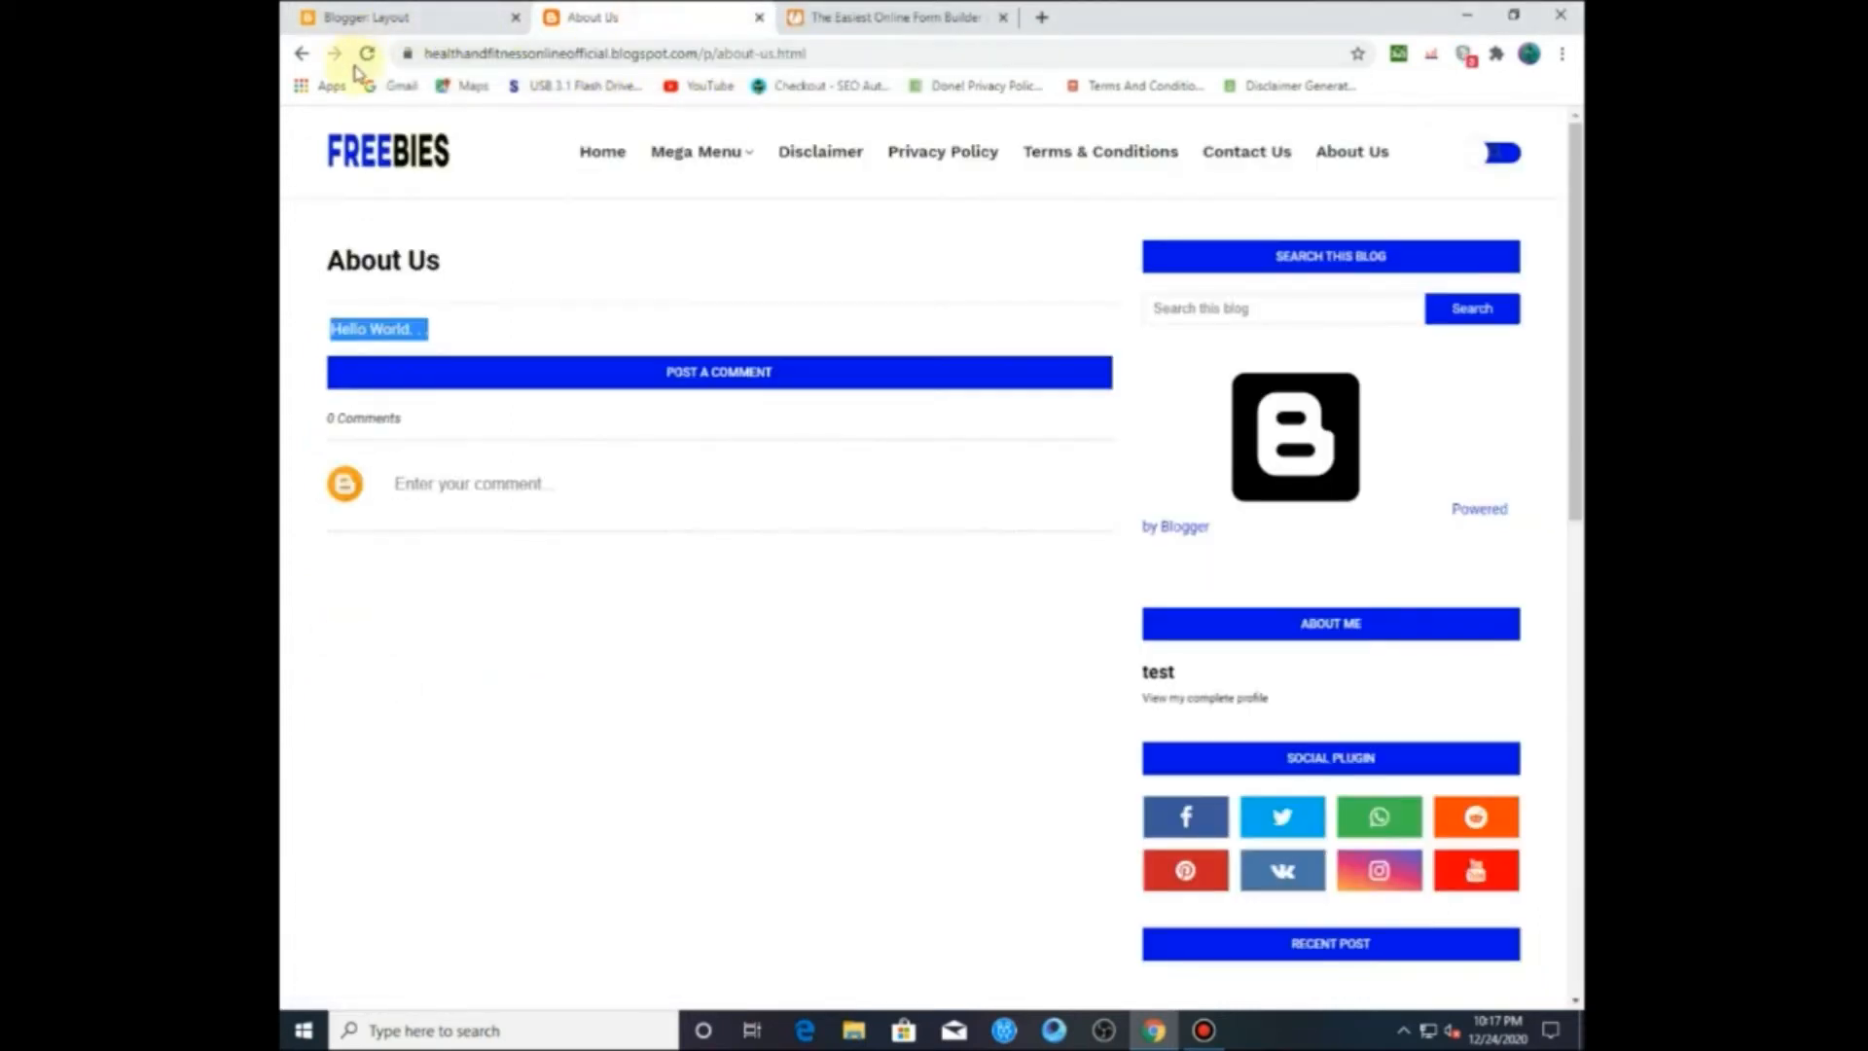
click(364, 55)
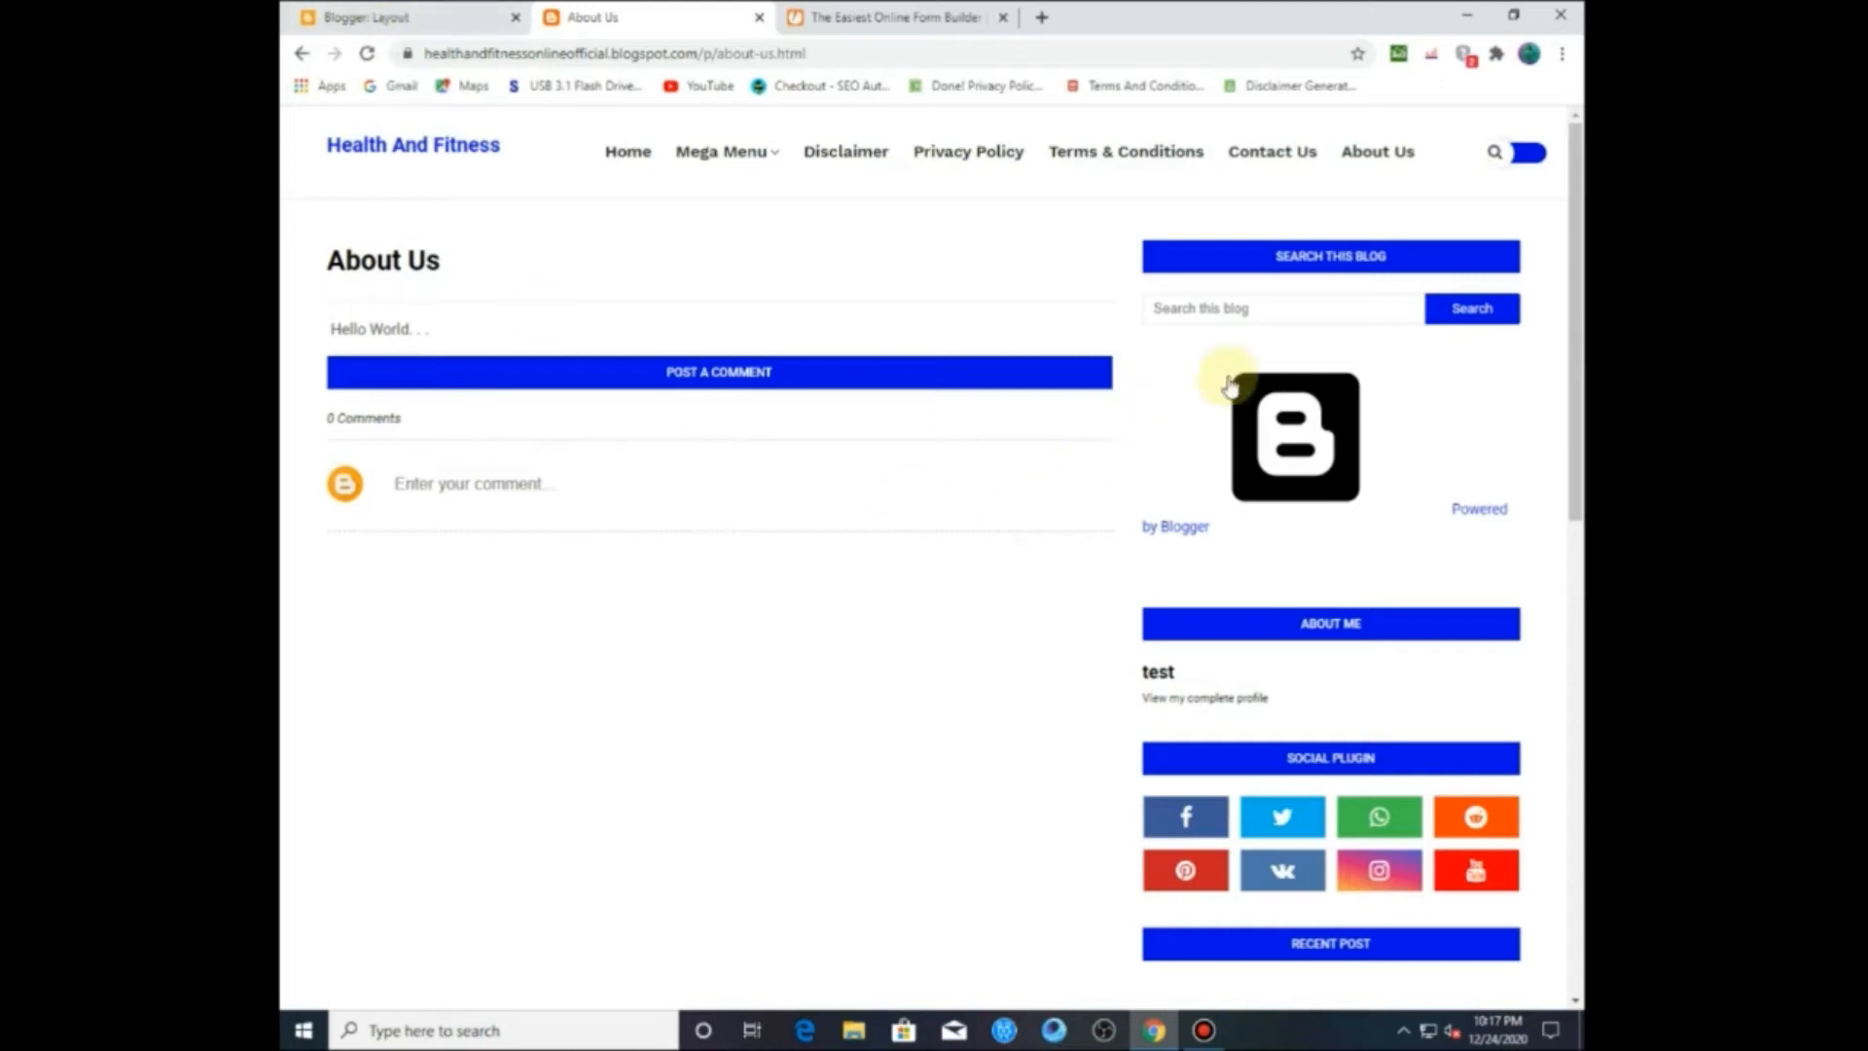
click(396, 14)
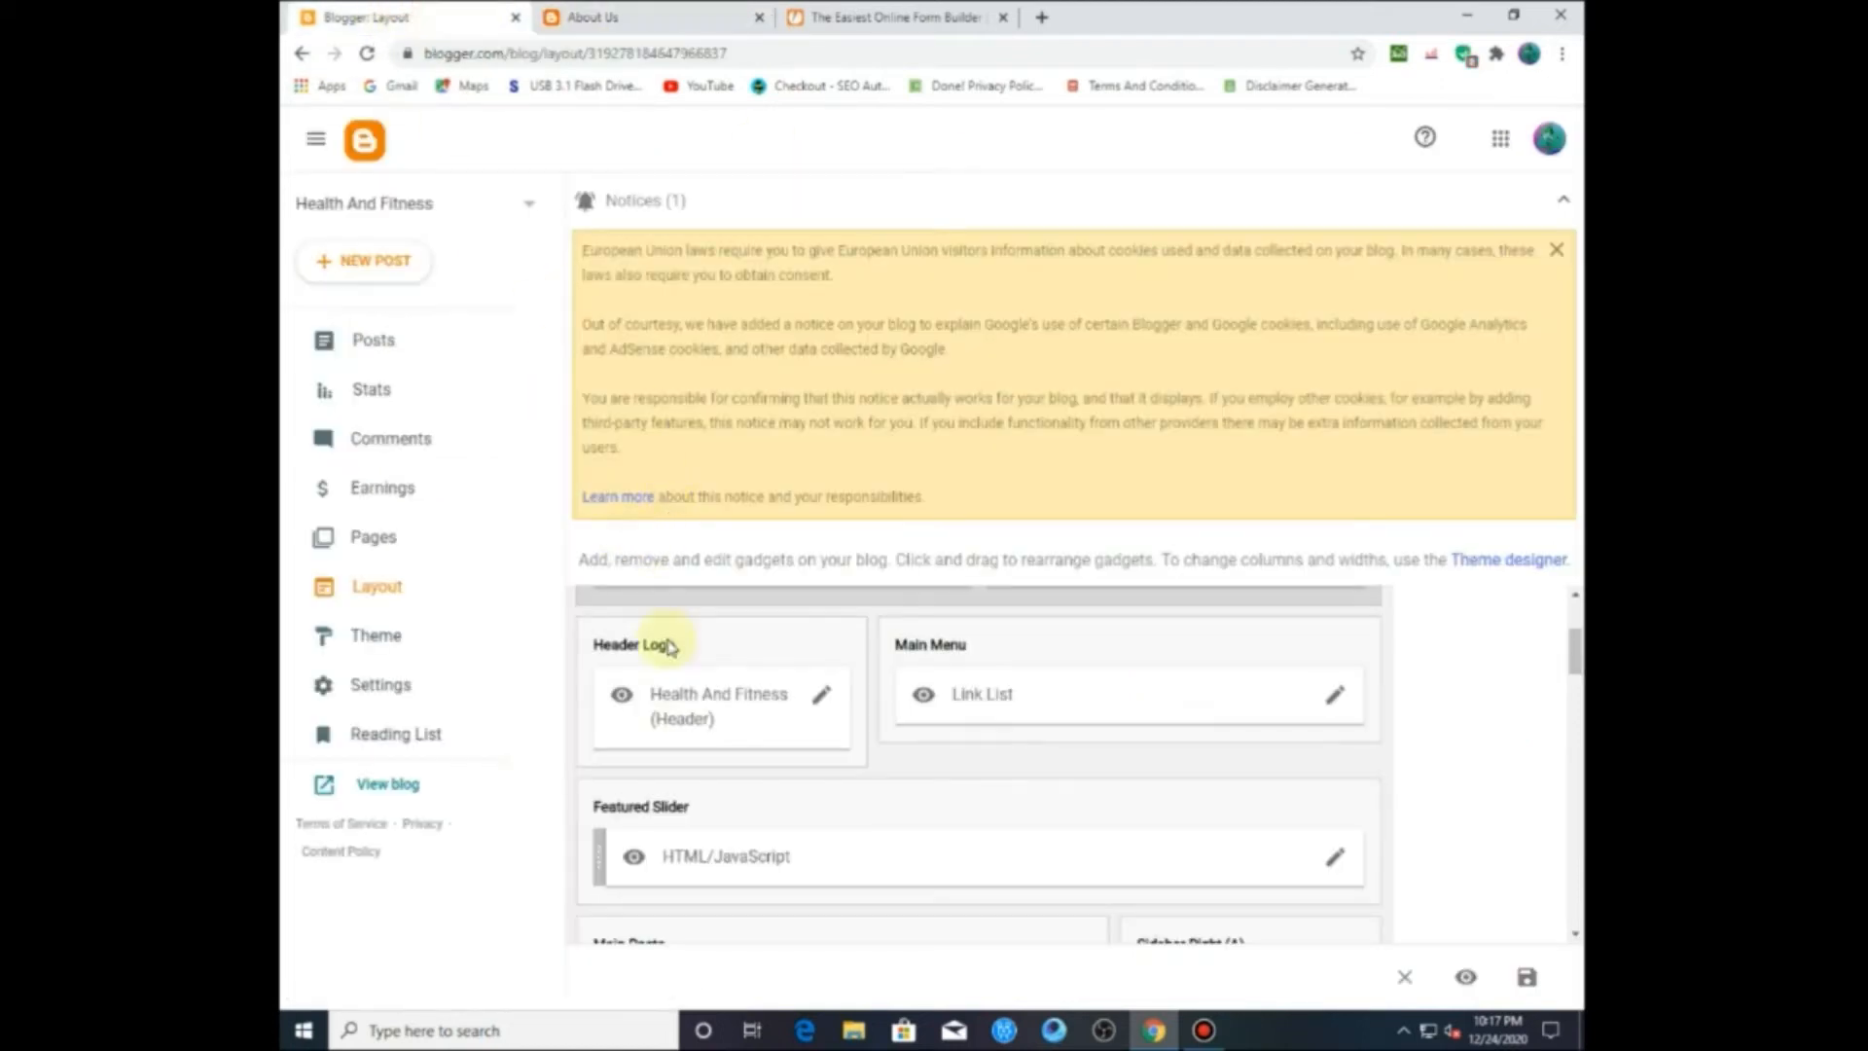
Step: Scroll the Layout page down to the Social Widget area and edit the Social Plugin gadget
scroll(752, 697, down, 3)
click(593, 16)
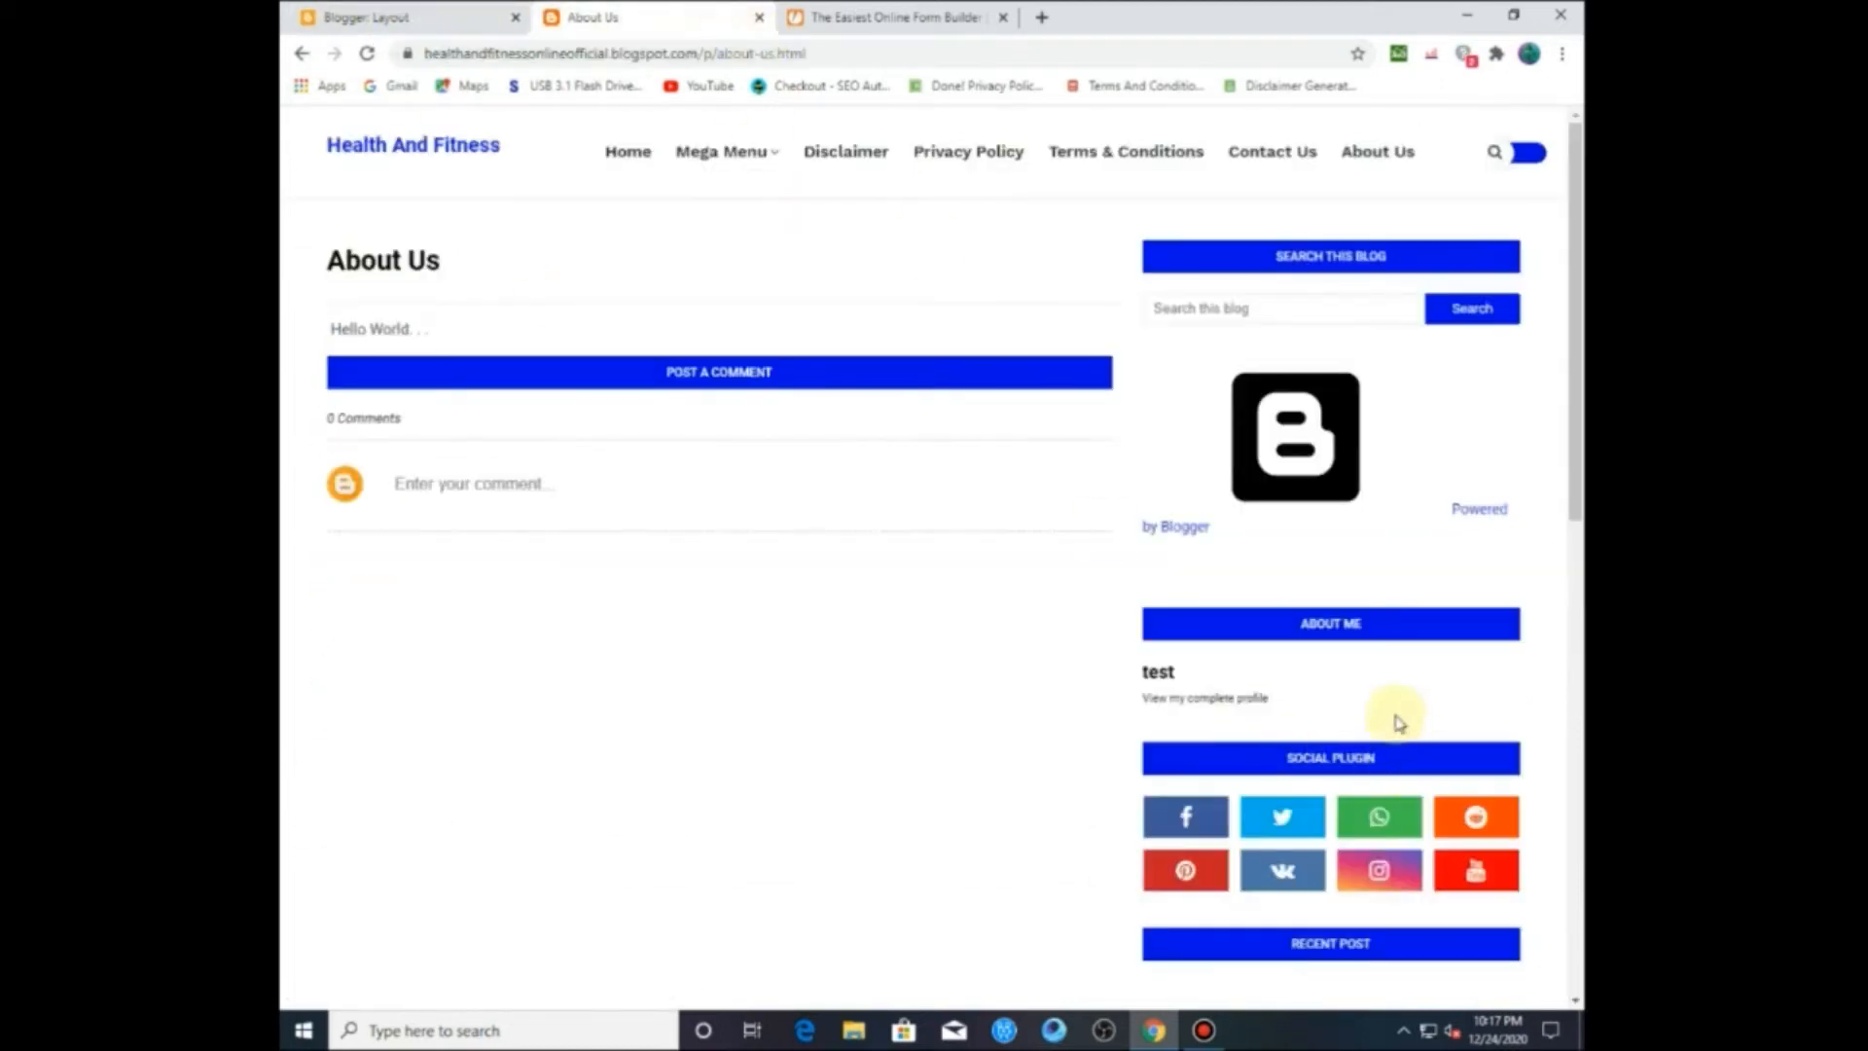
scroll(1382, 691, down, 2)
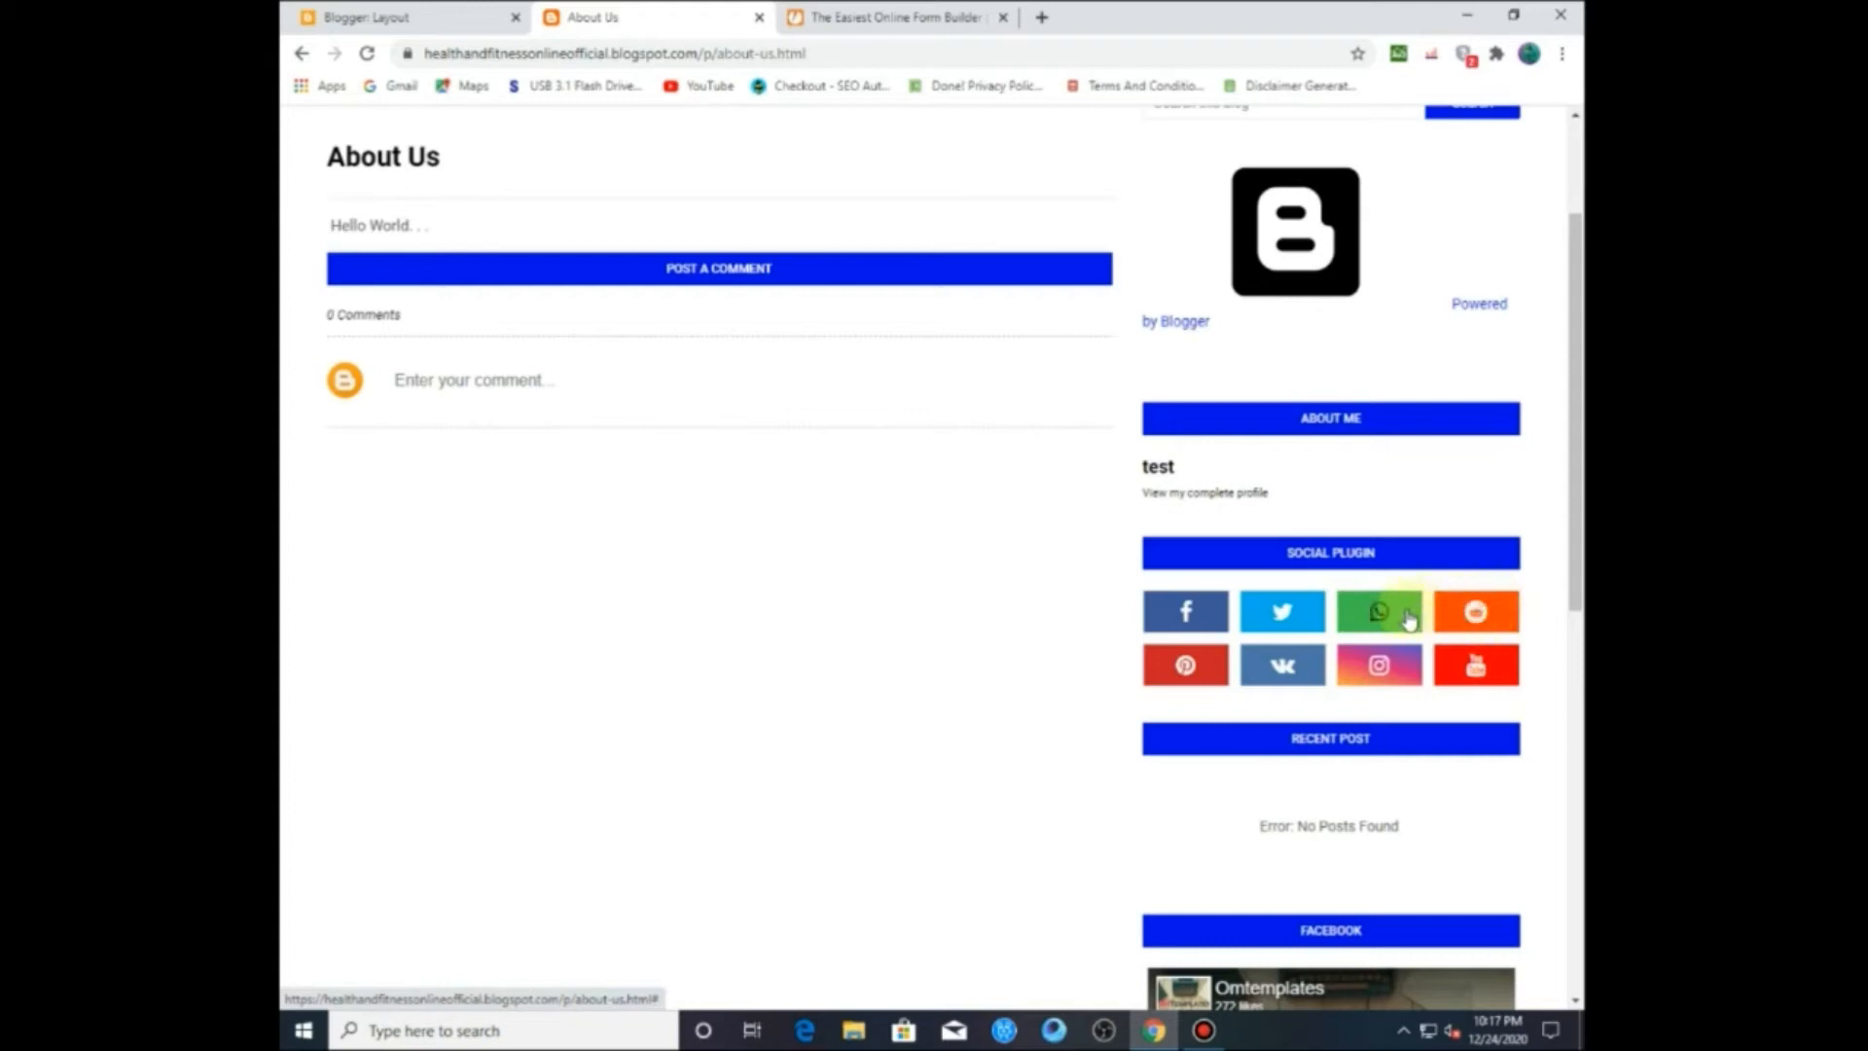
click(413, 15)
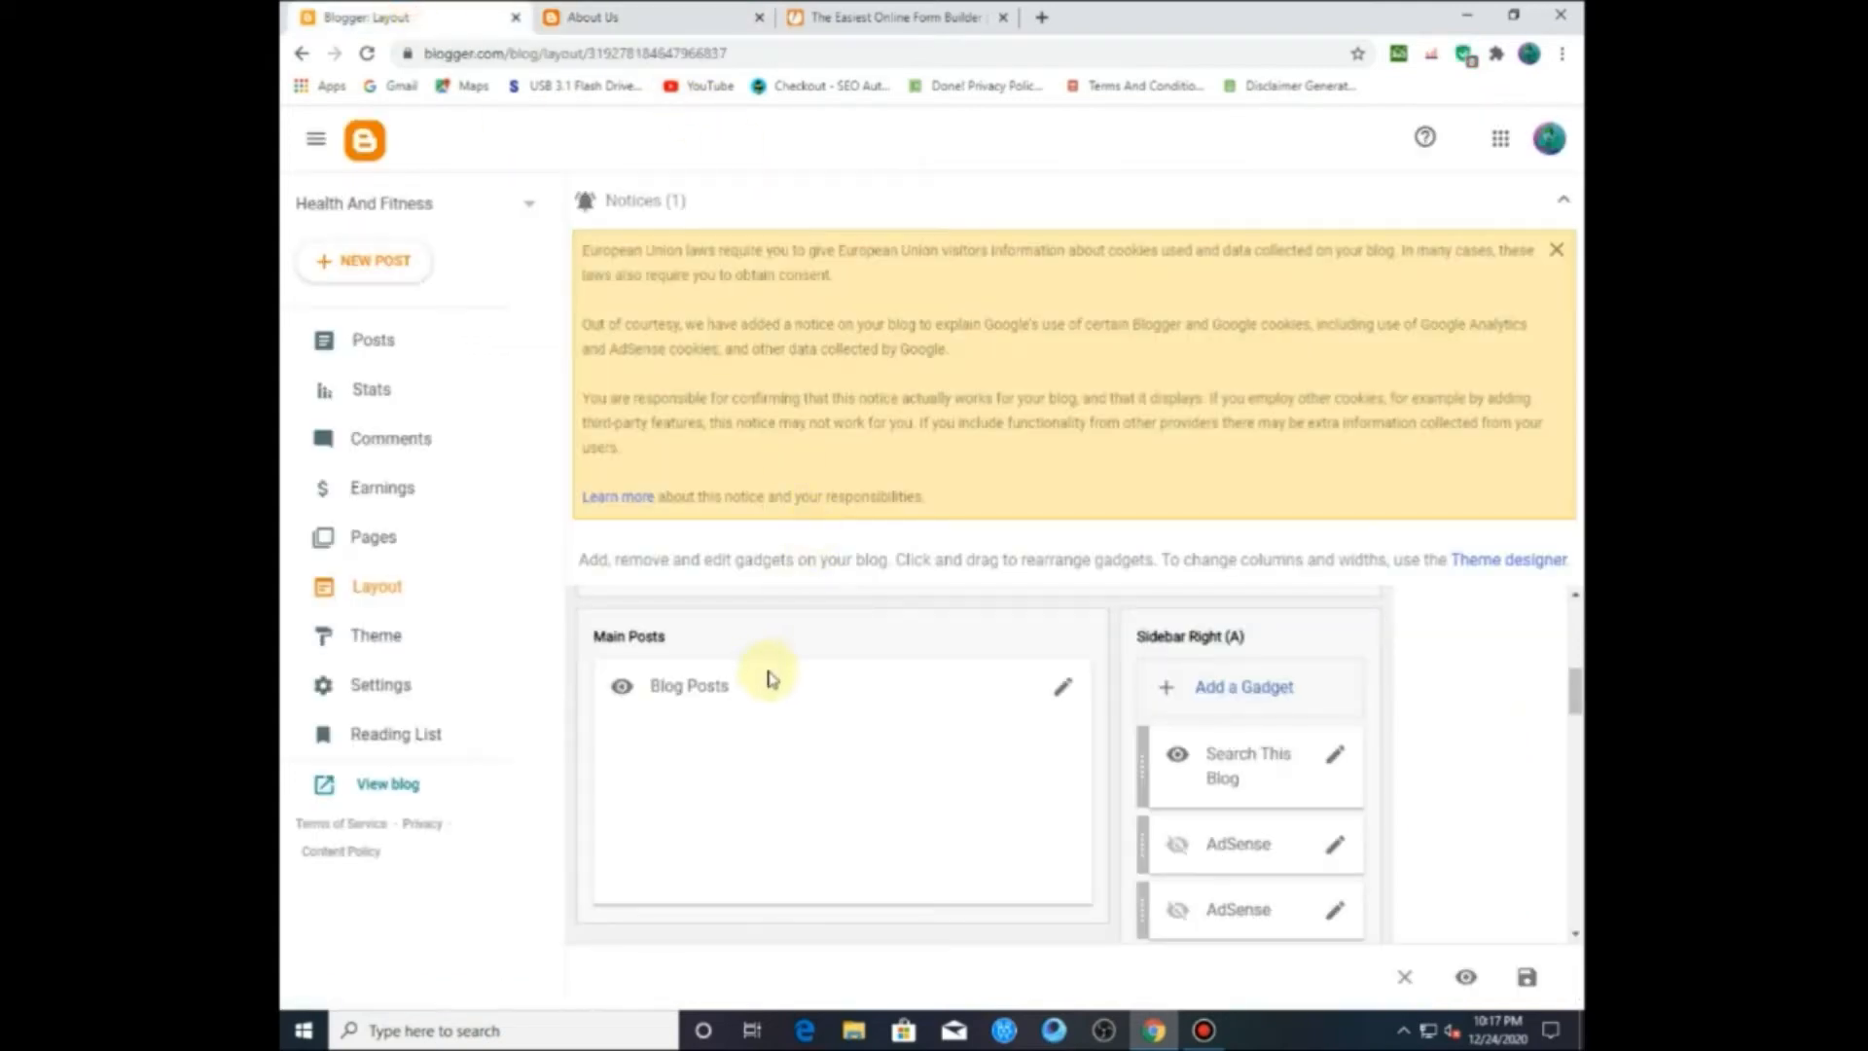
scroll(1073, 749, down, 5)
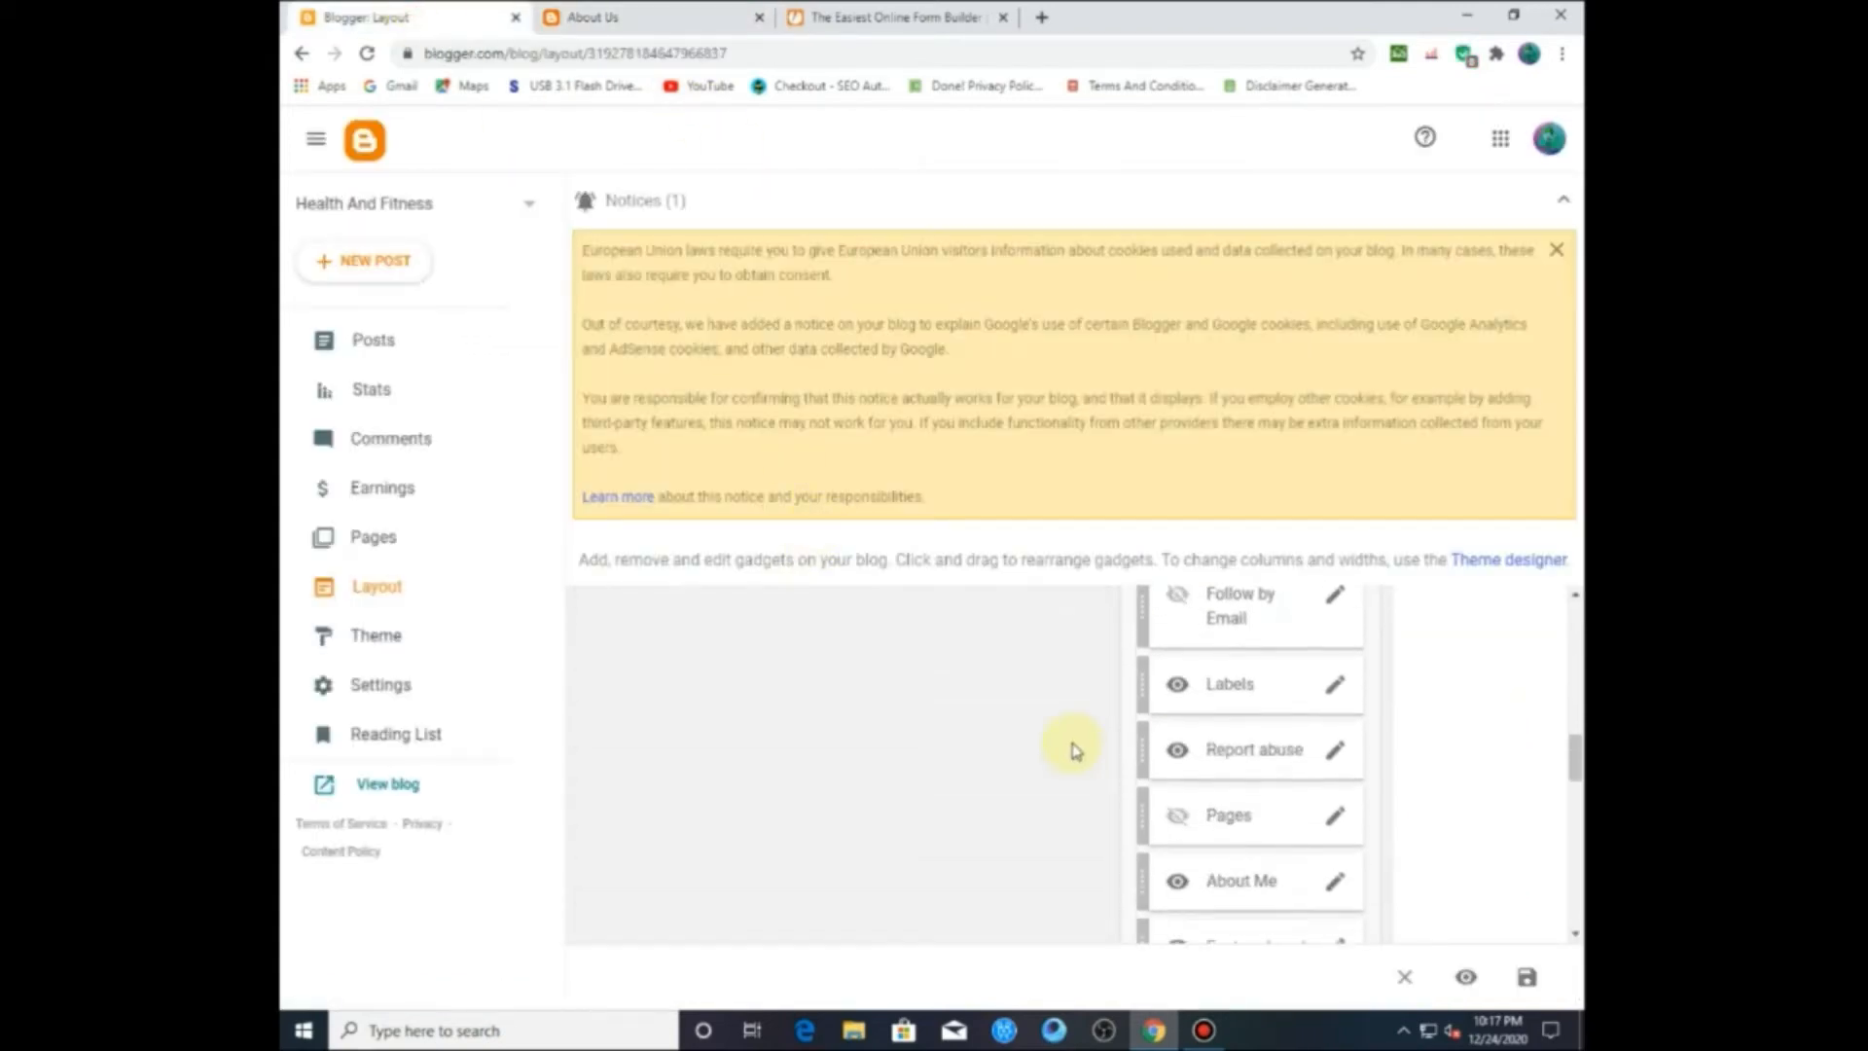
scroll(1073, 749, down, 5)
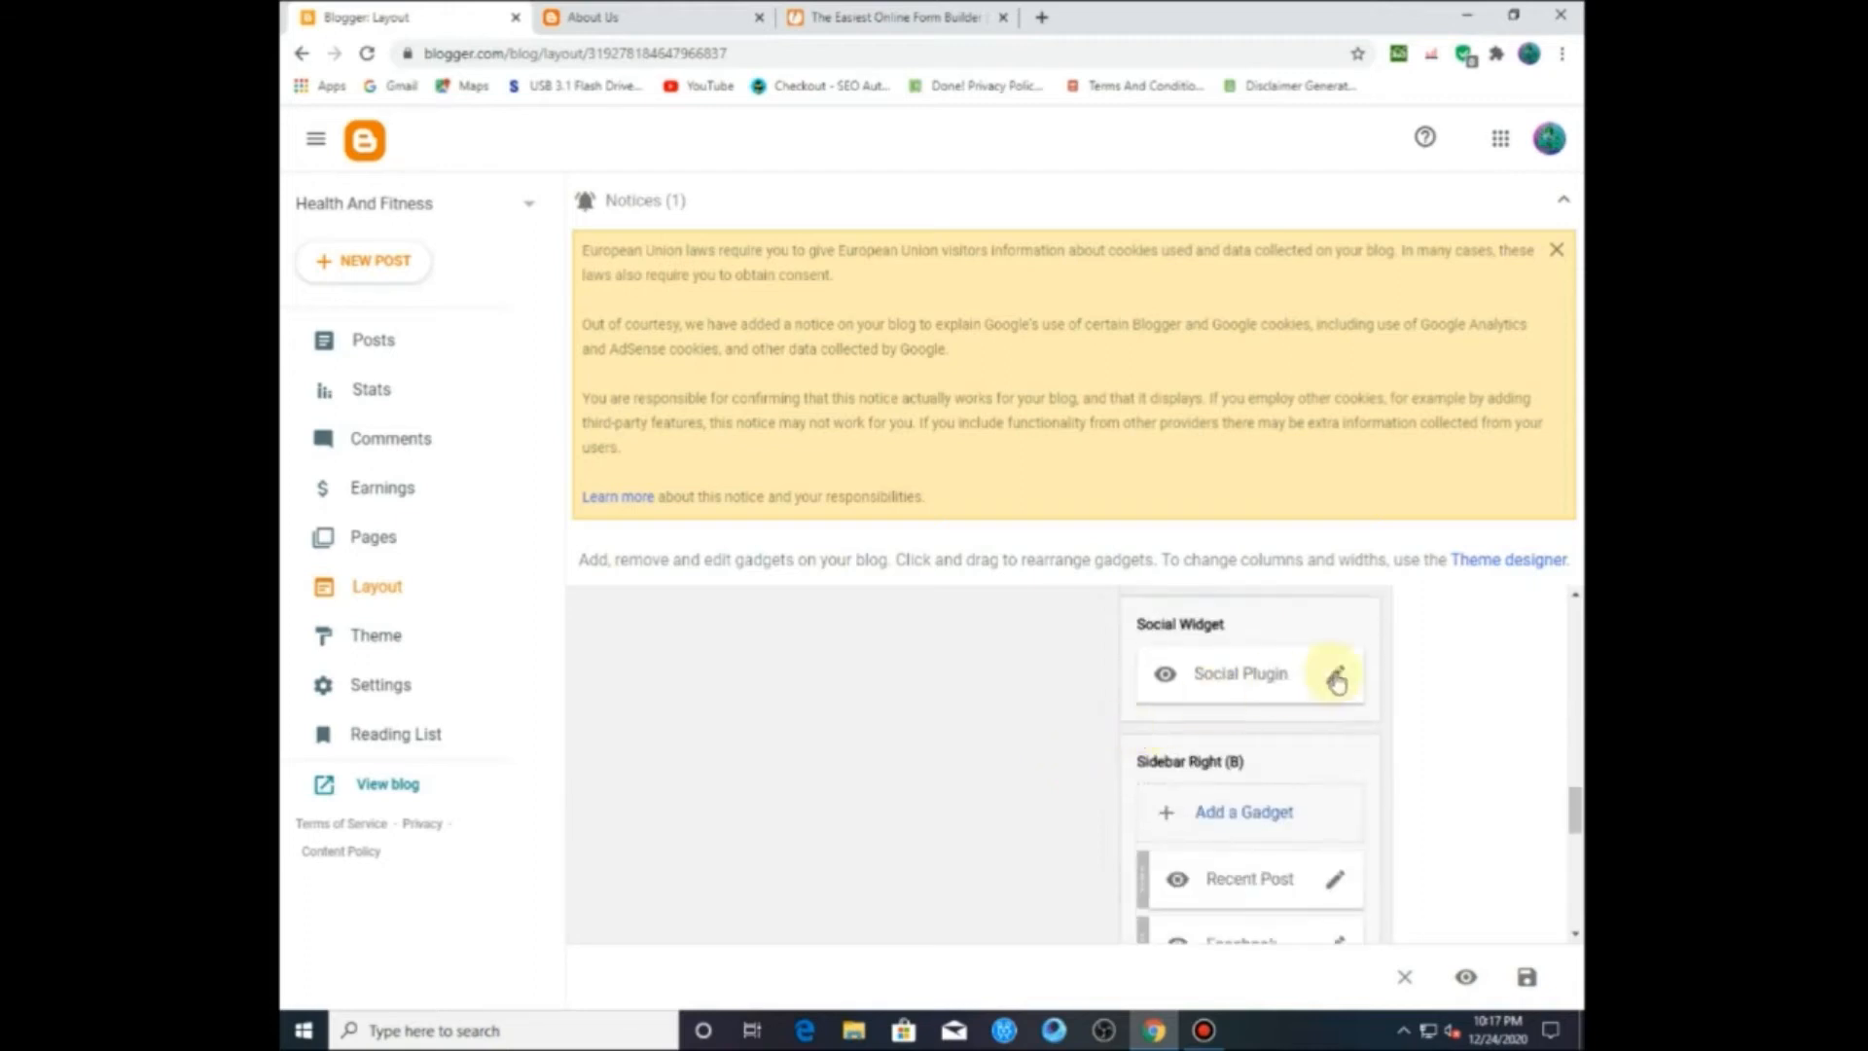
click(1329, 676)
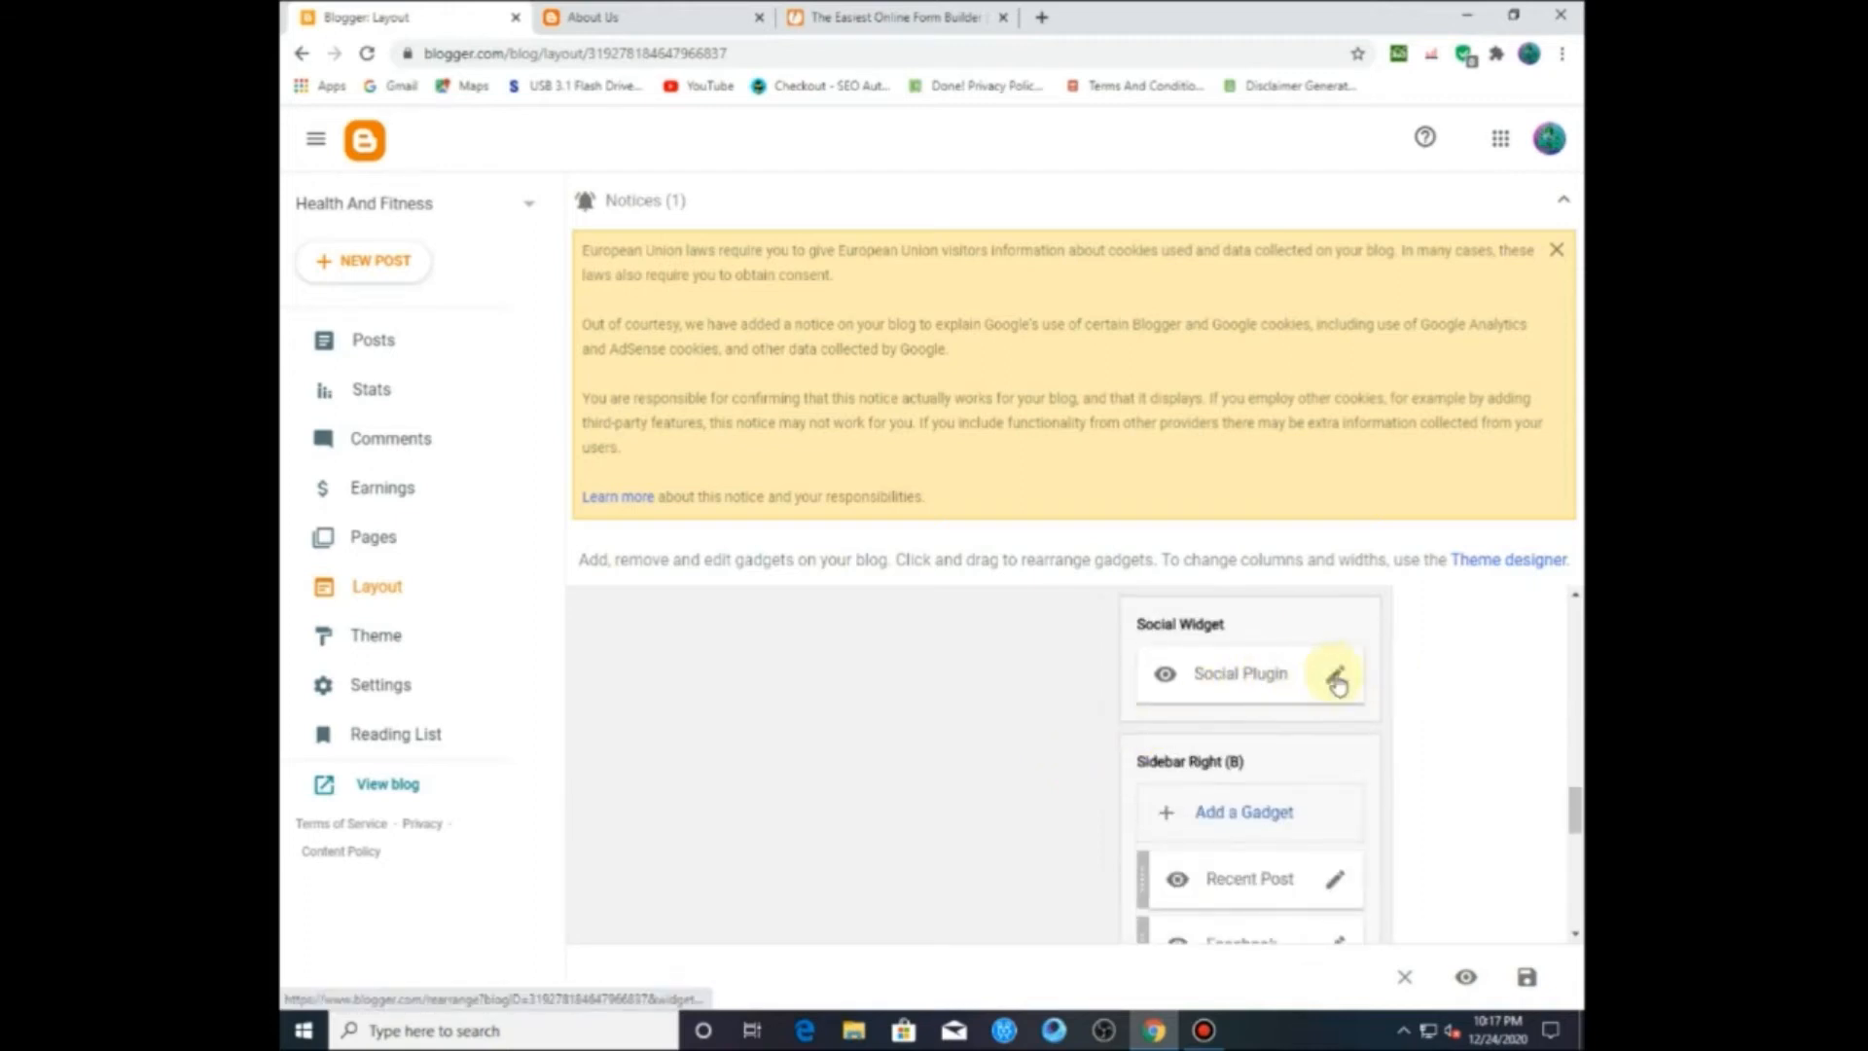
scroll(567, 458, down, 2)
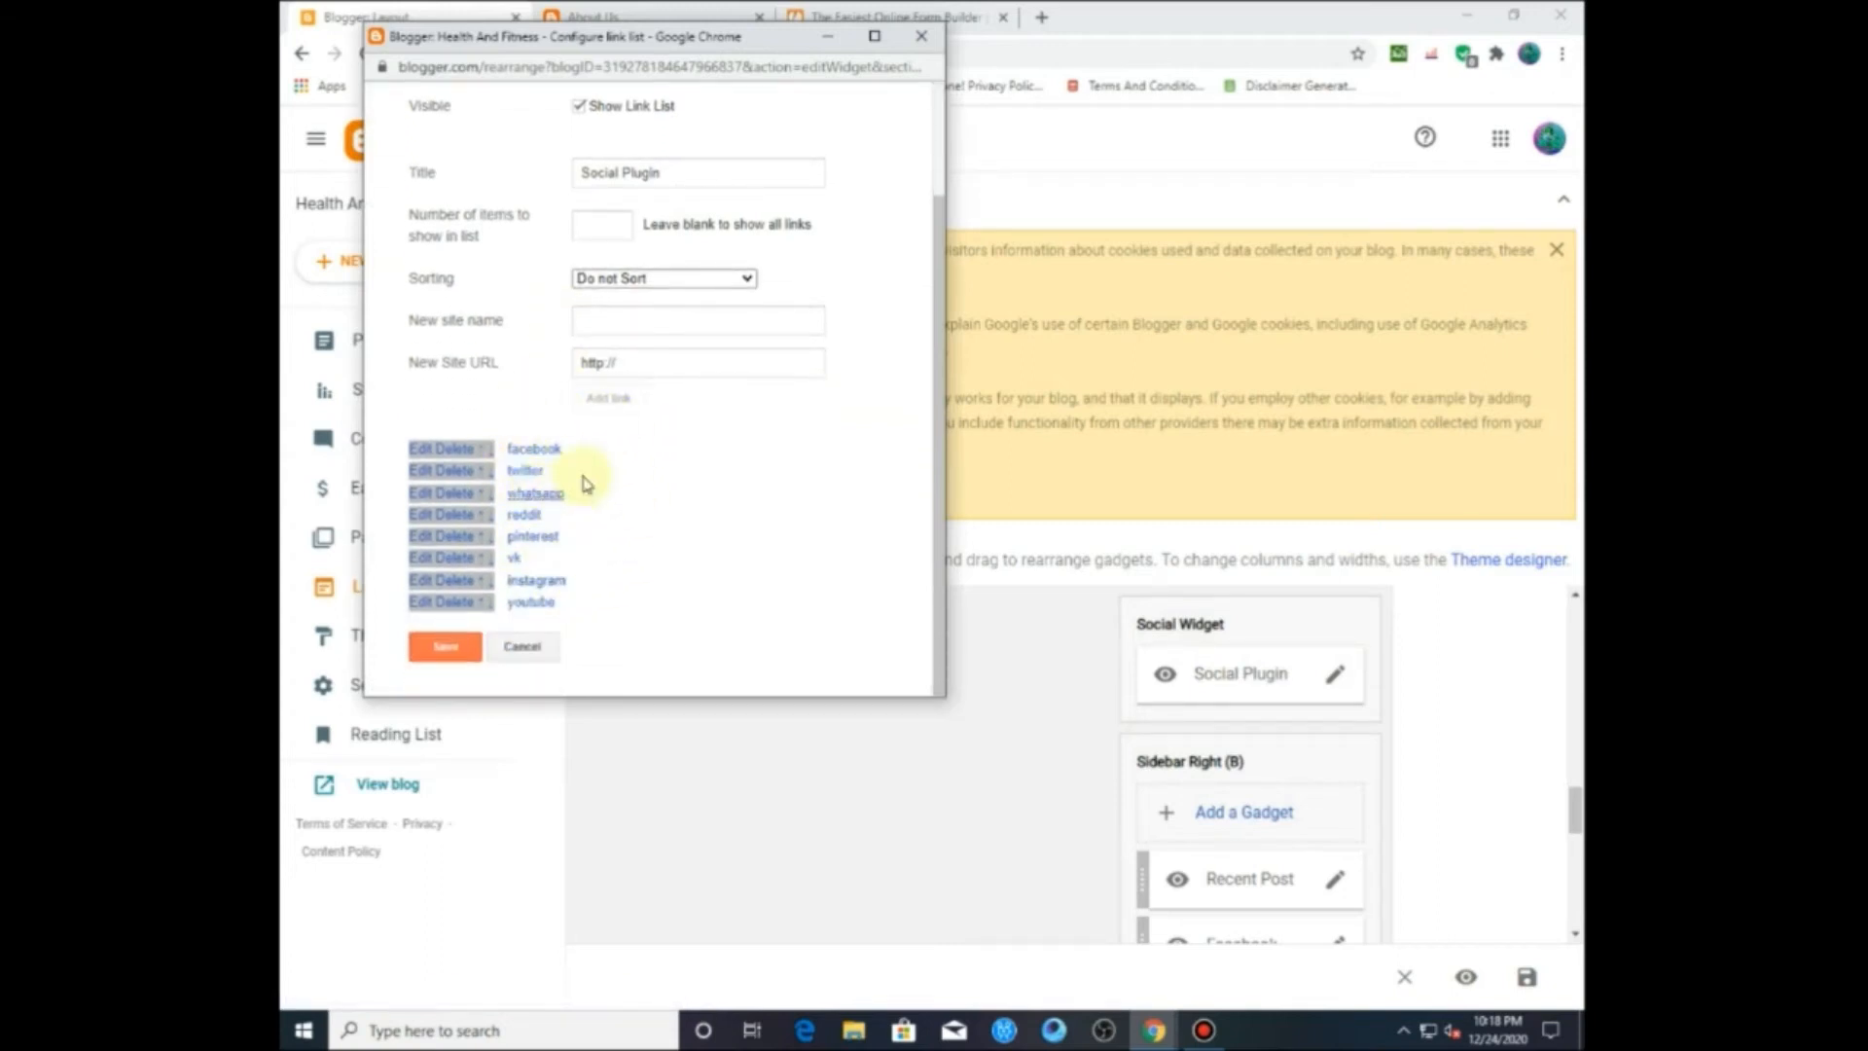
Step: Inspect the facebook link's URL in the Social Plugin, then cancel without changes
click(421, 453)
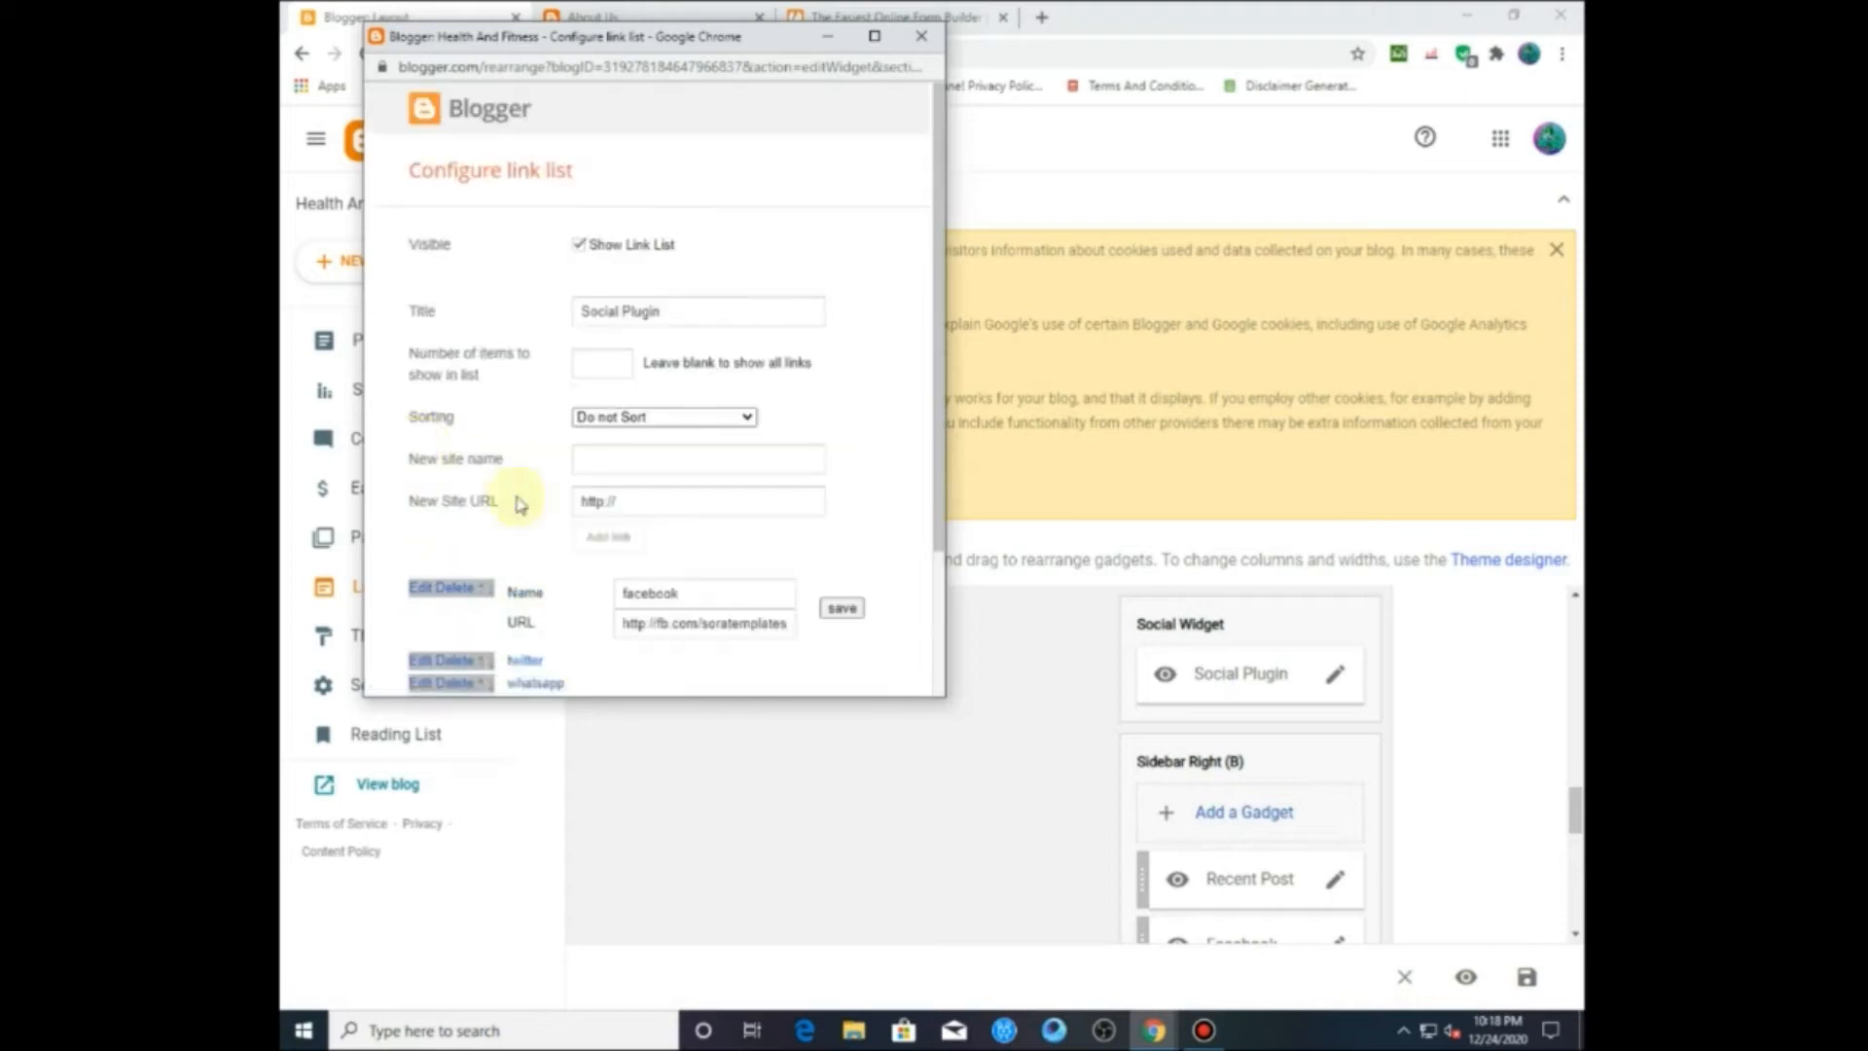
scroll(730, 530, down, 2)
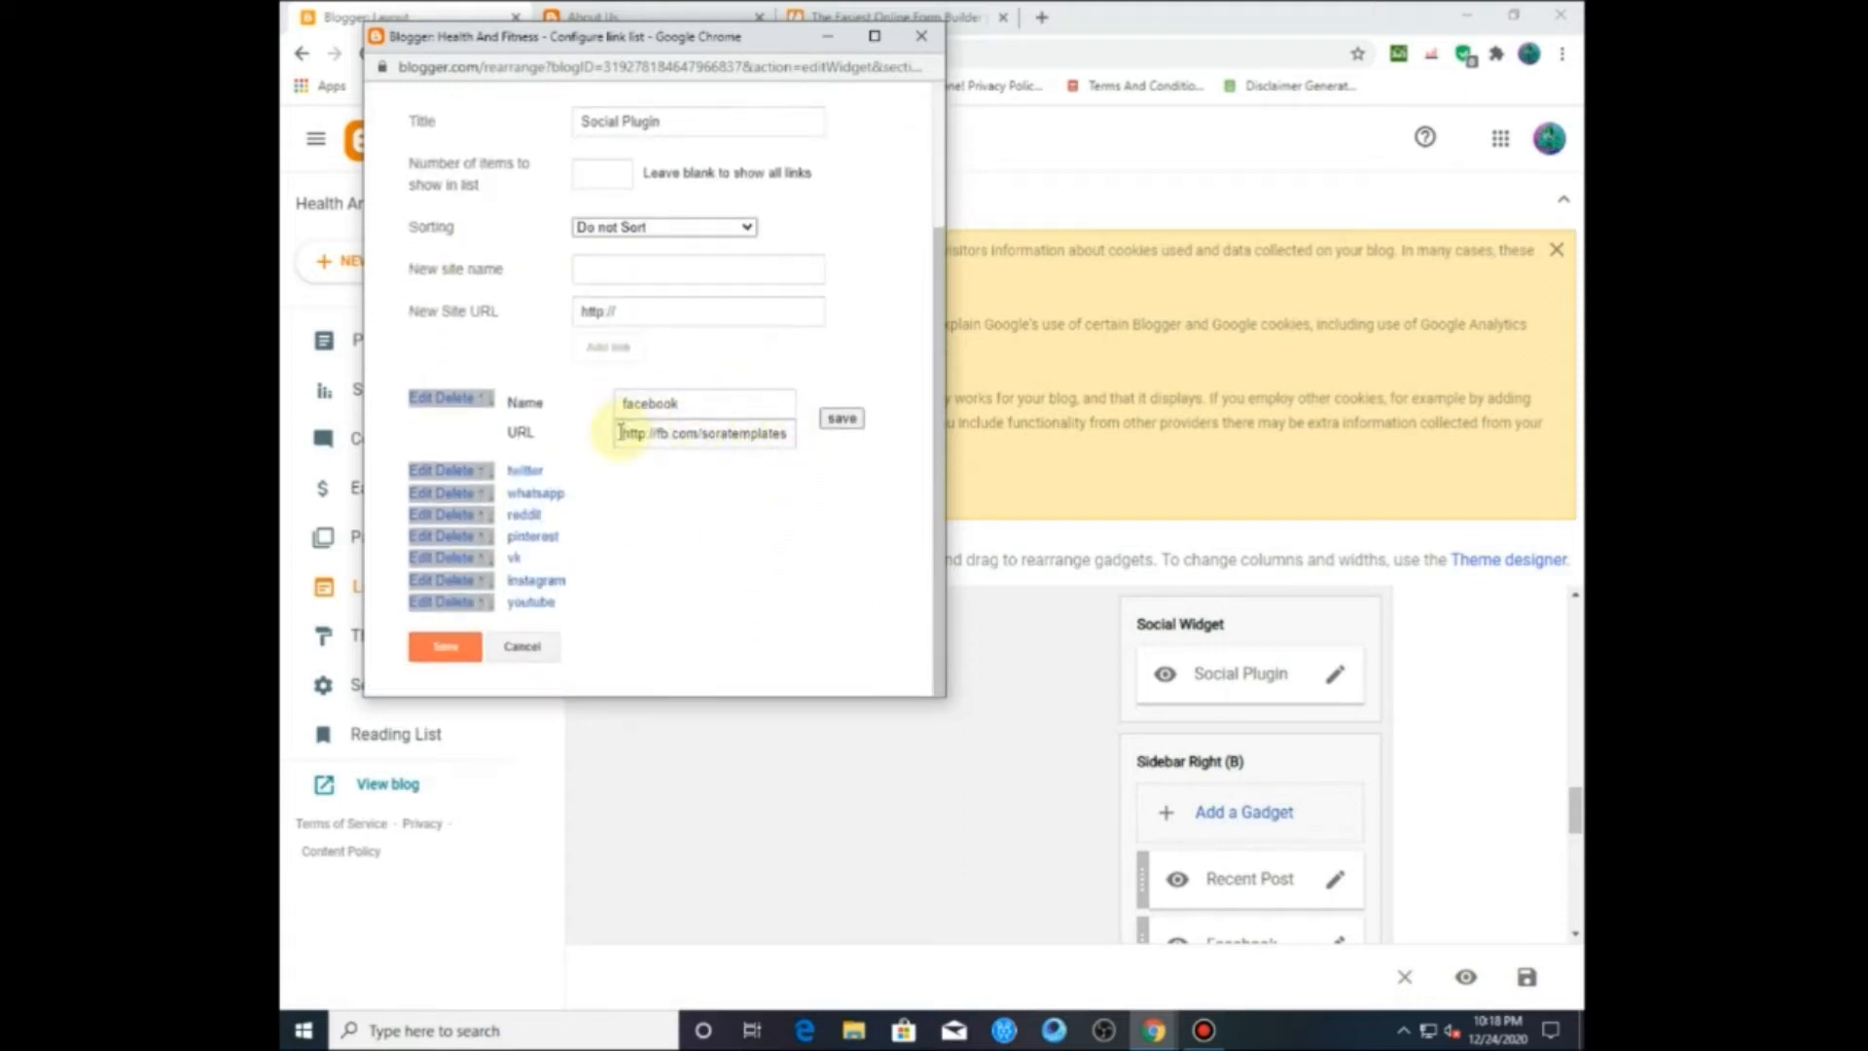
drag(627, 434, 773, 438)
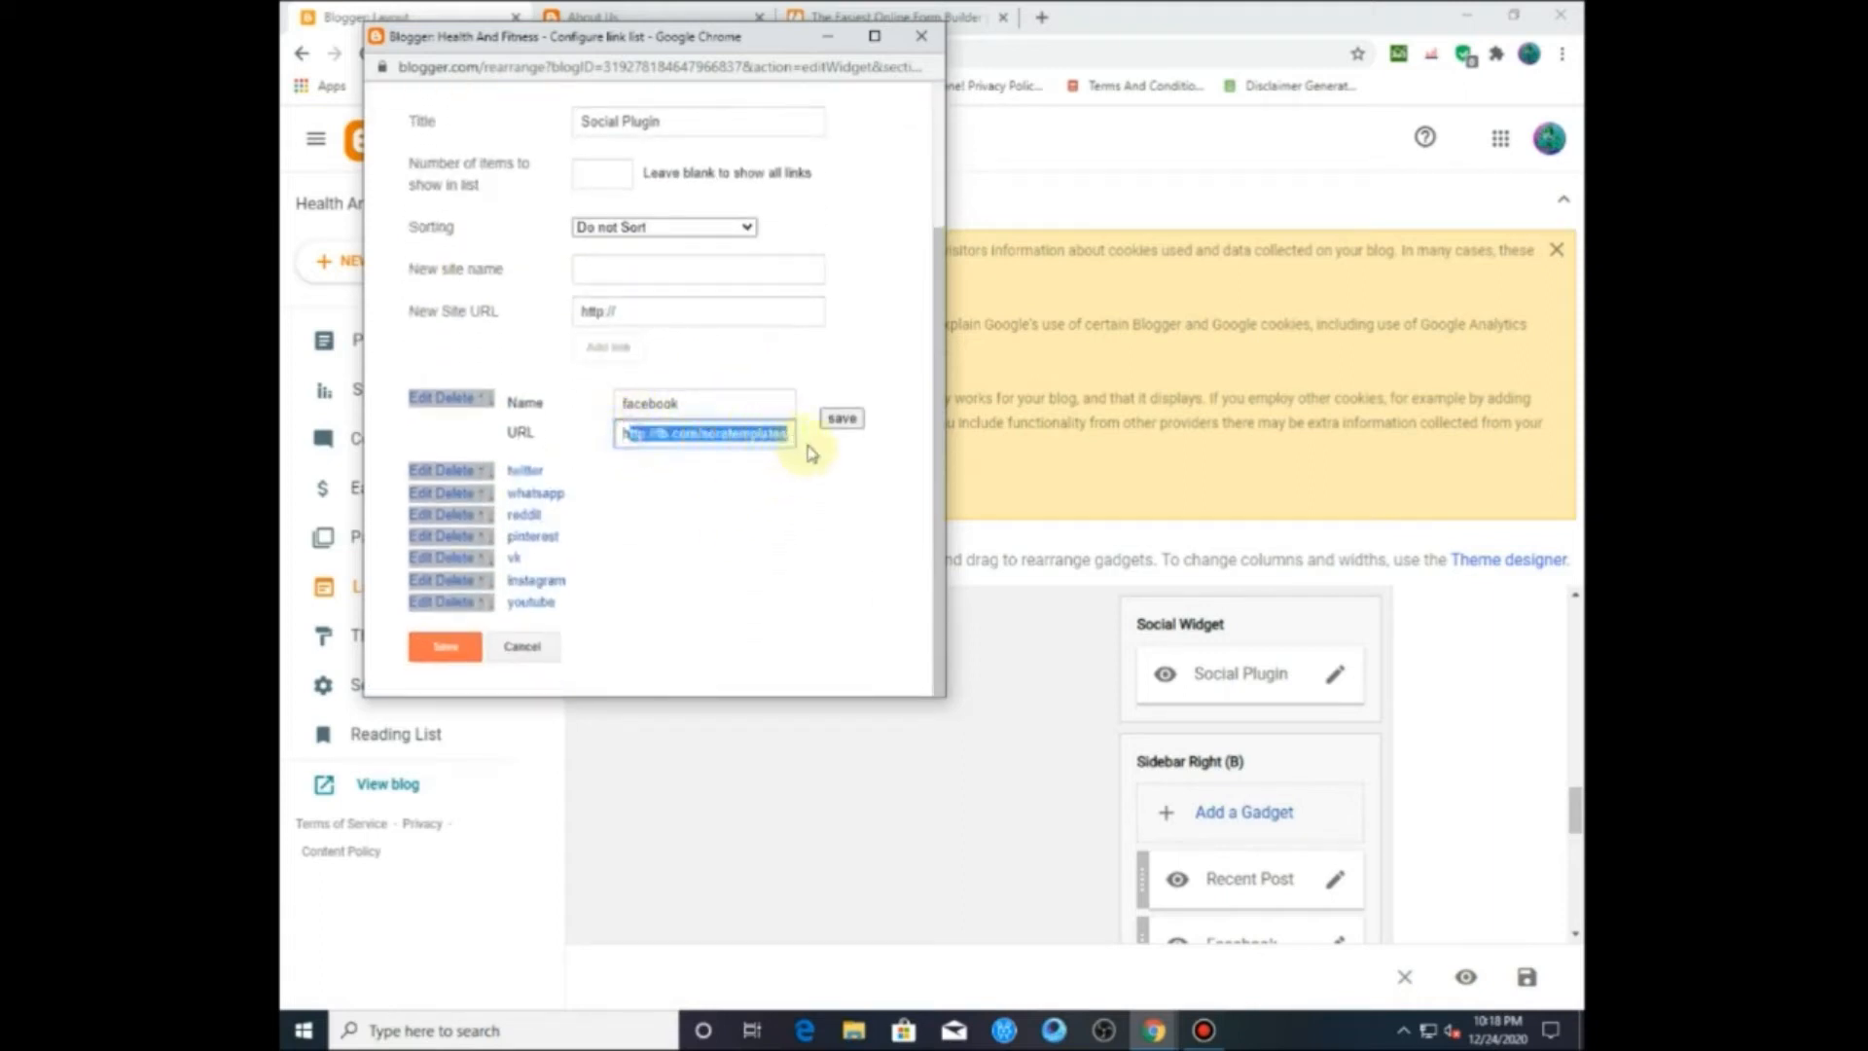
click(778, 444)
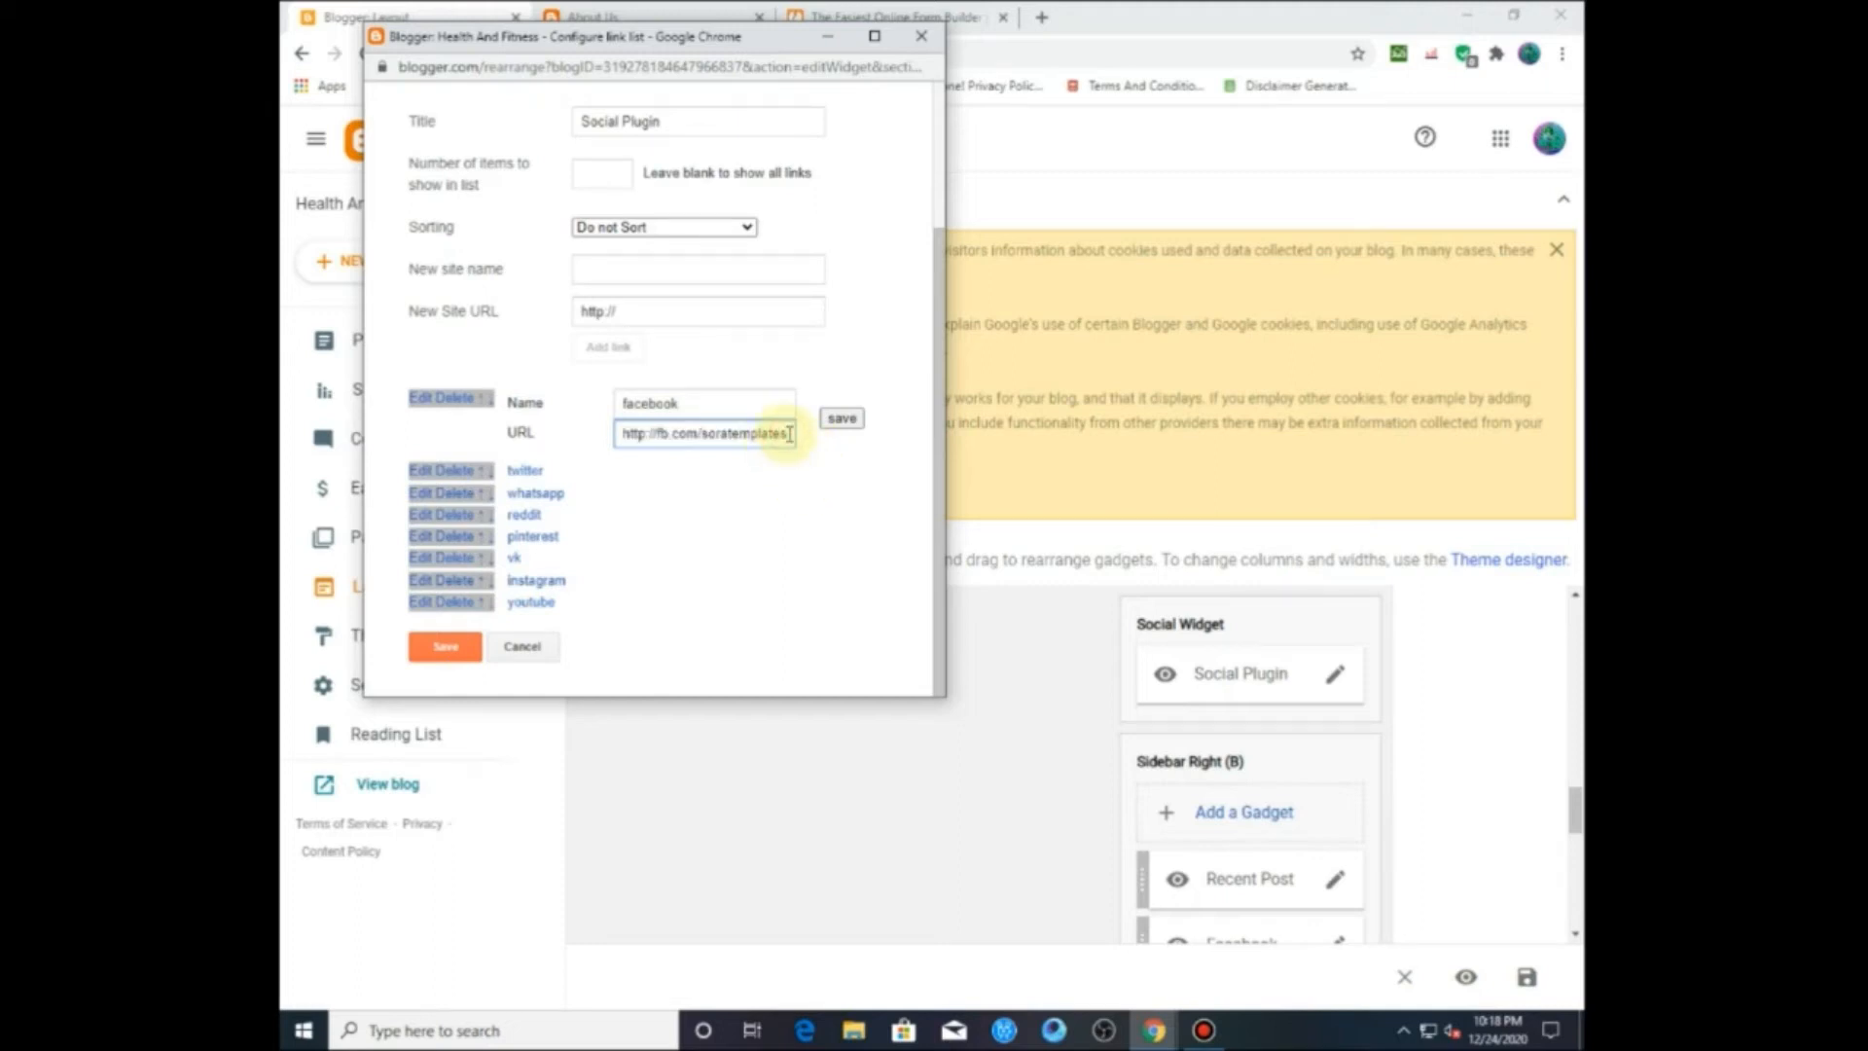
drag(753, 441, 613, 451)
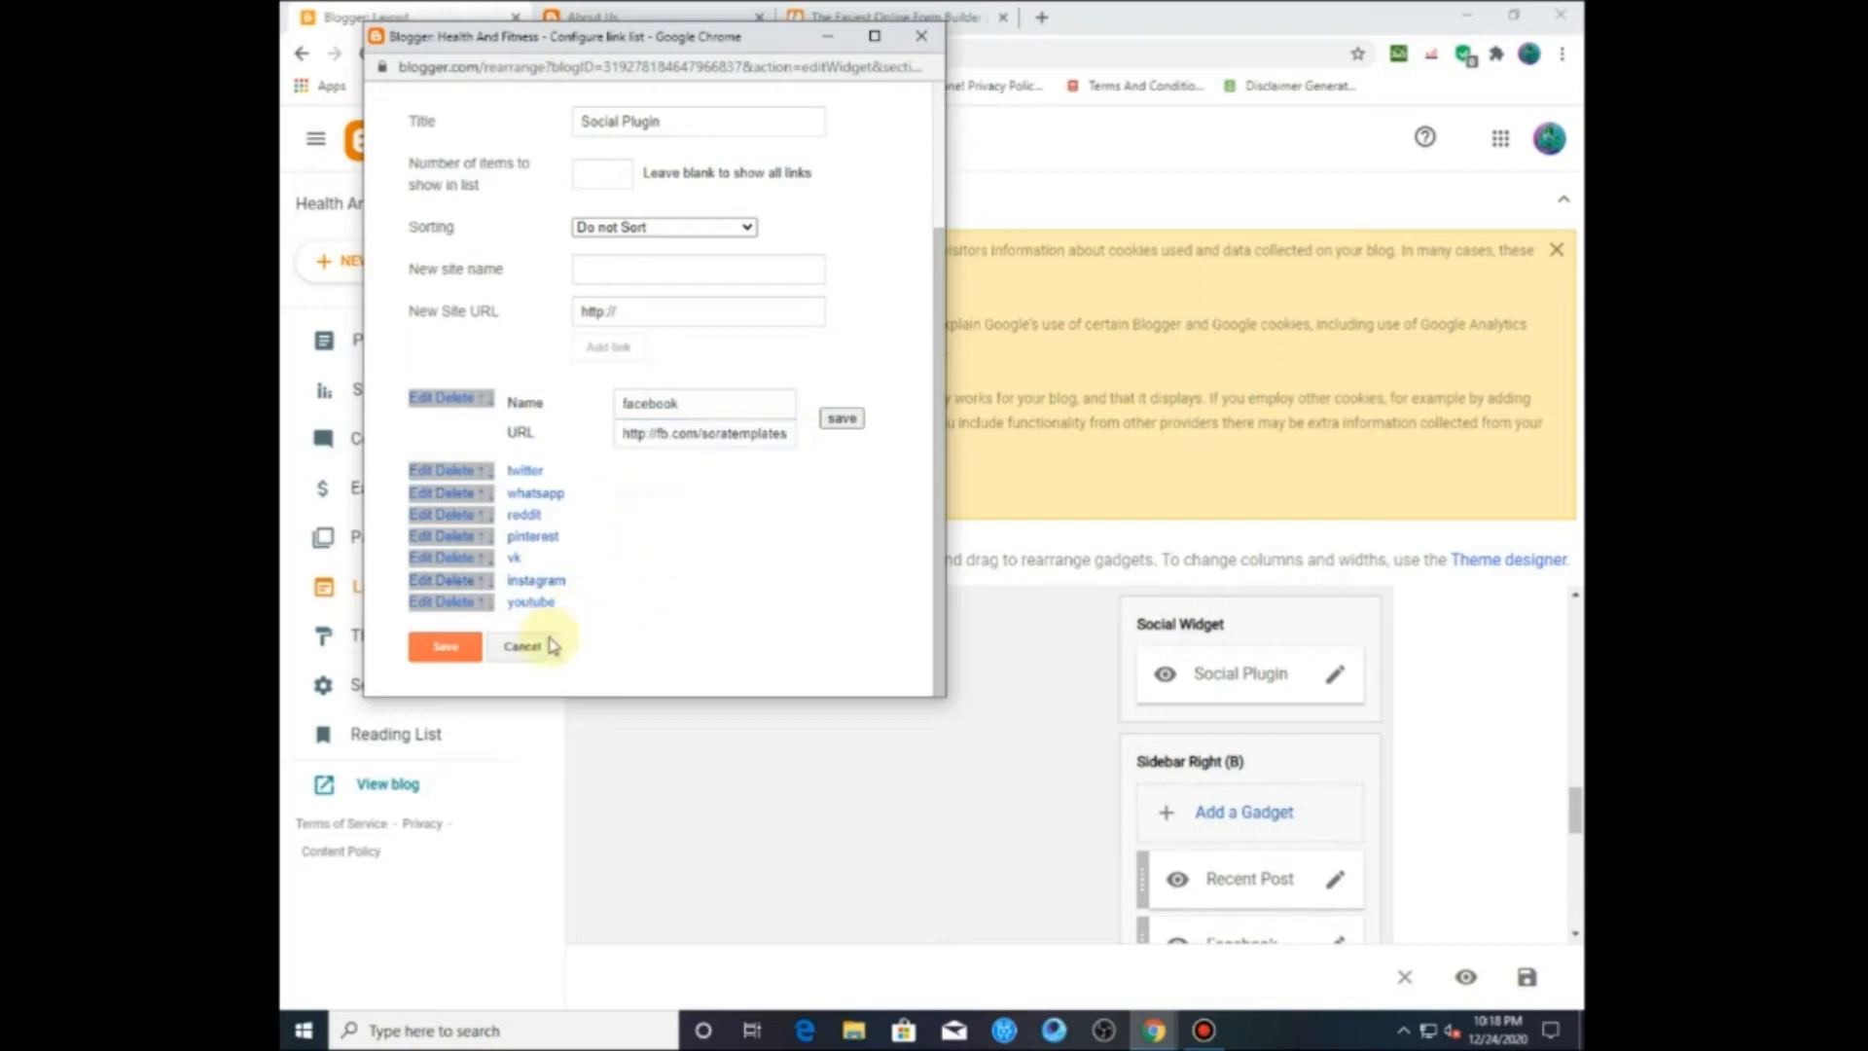
click(546, 639)
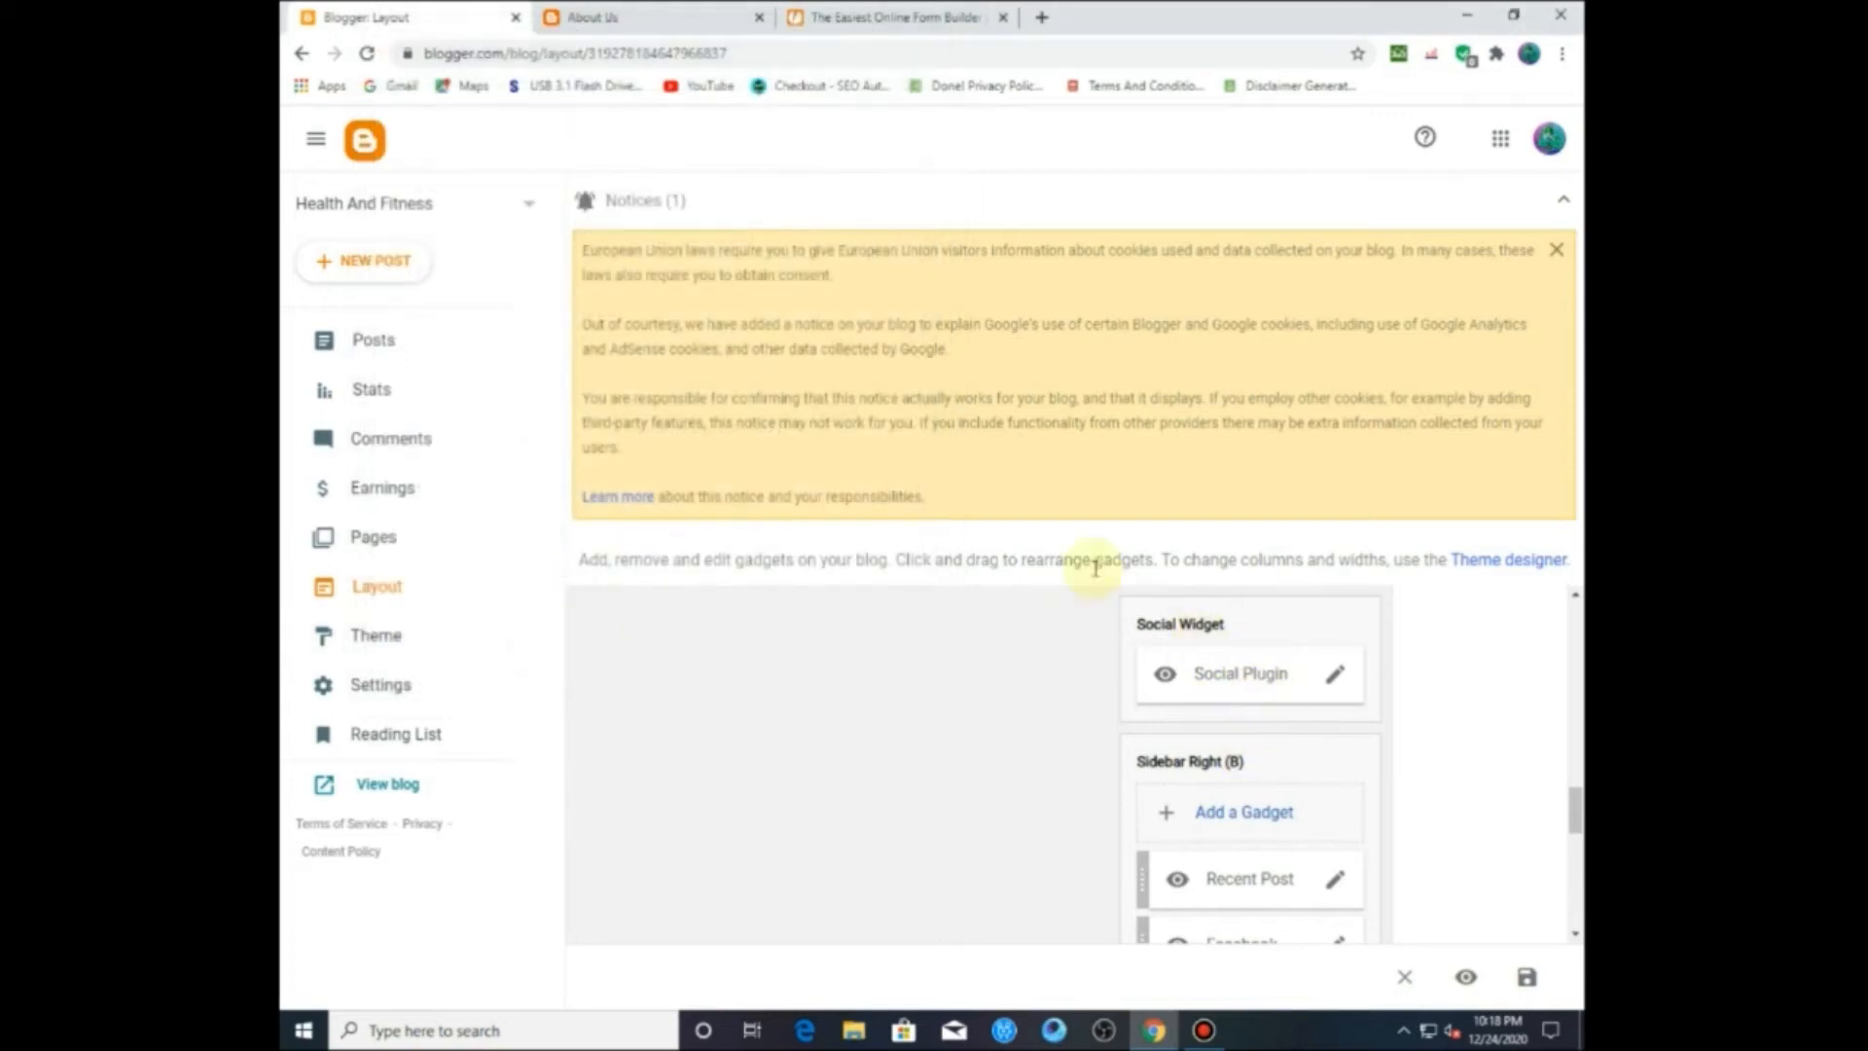
Step: View the live About Us page with its eight sidebar social icons
click(603, 14)
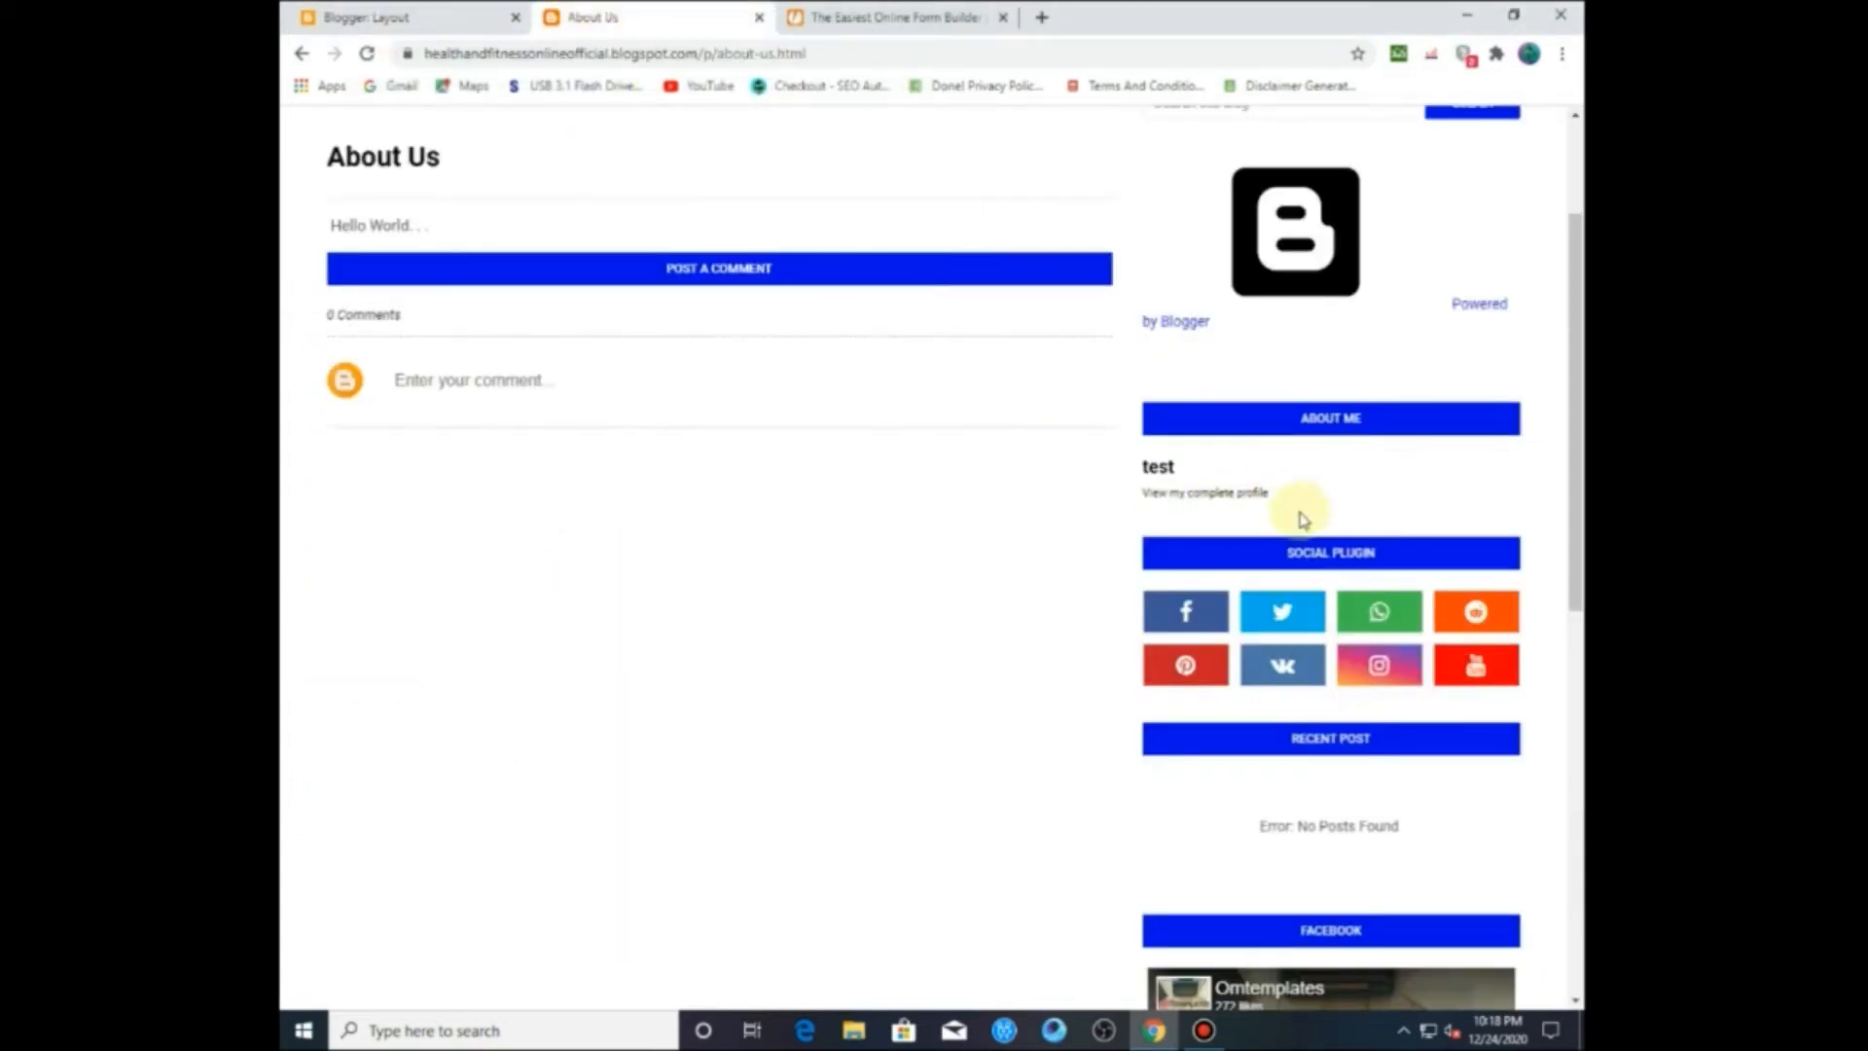
scroll(1303, 526, down, 3)
scroll(1314, 562, up, 5)
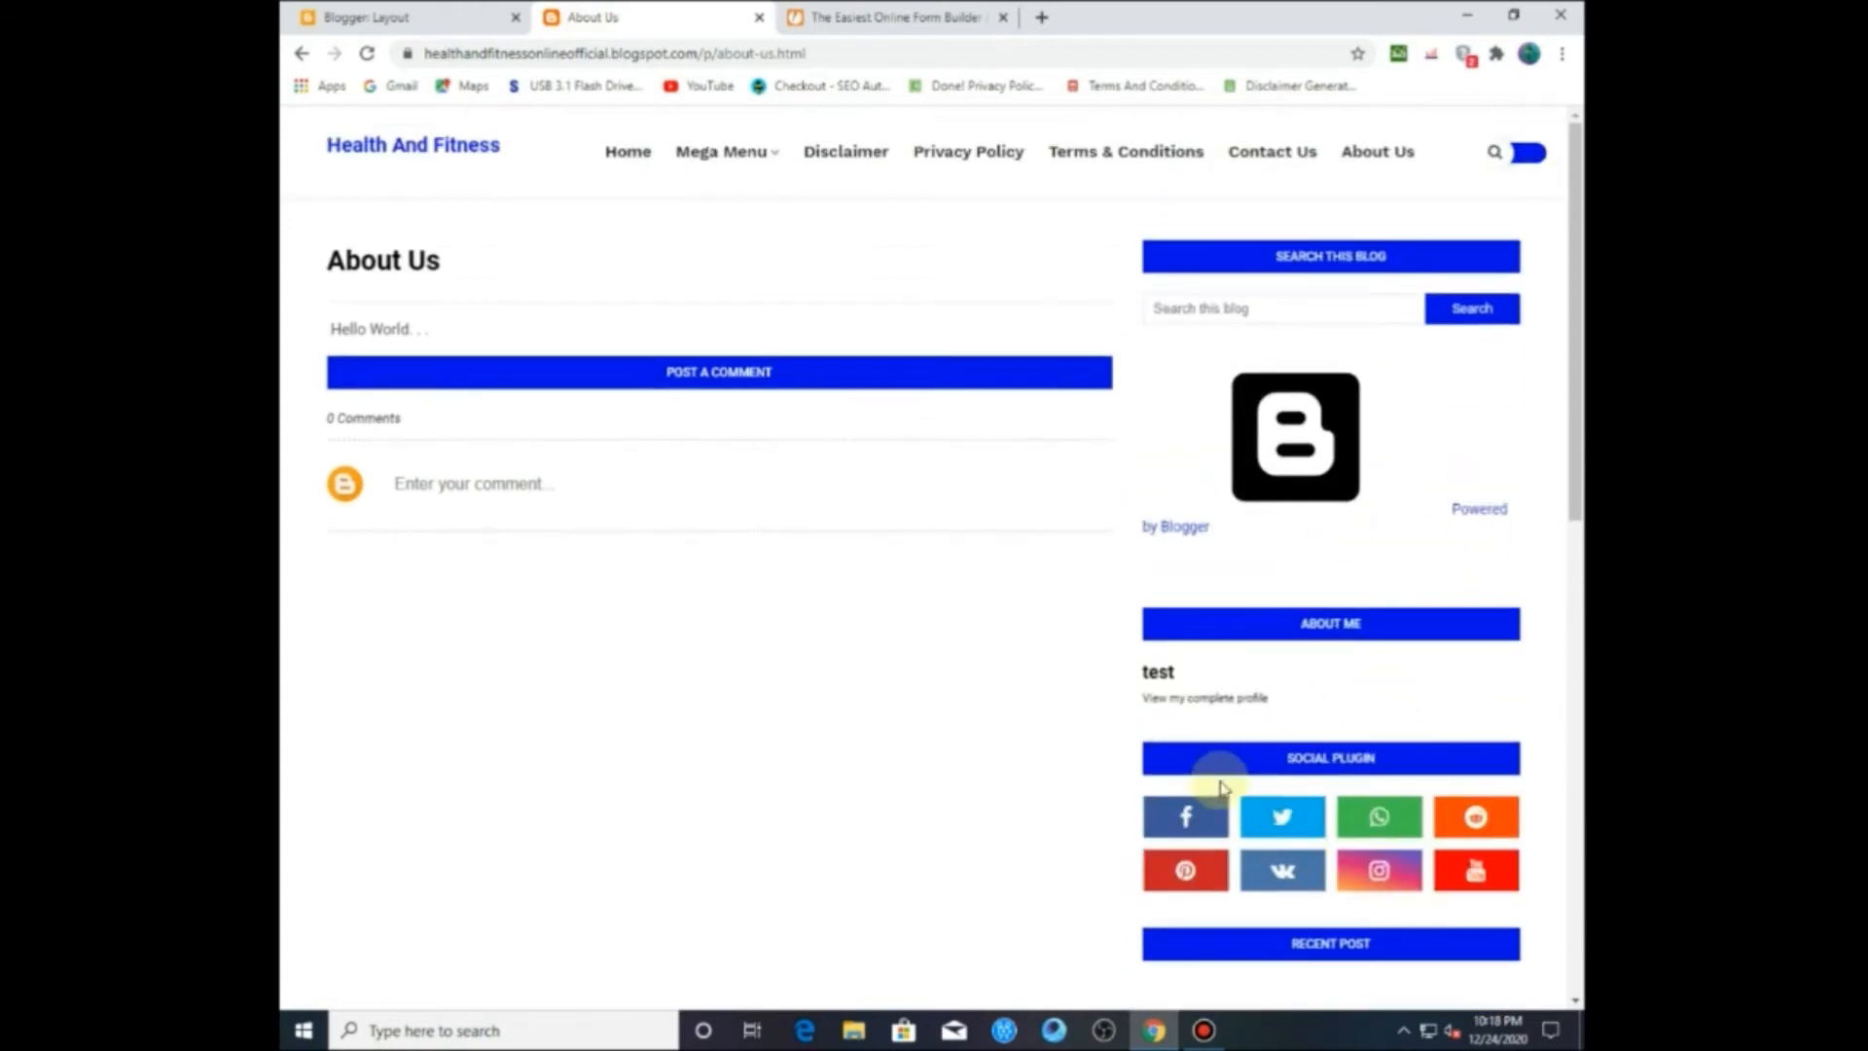
click(350, 13)
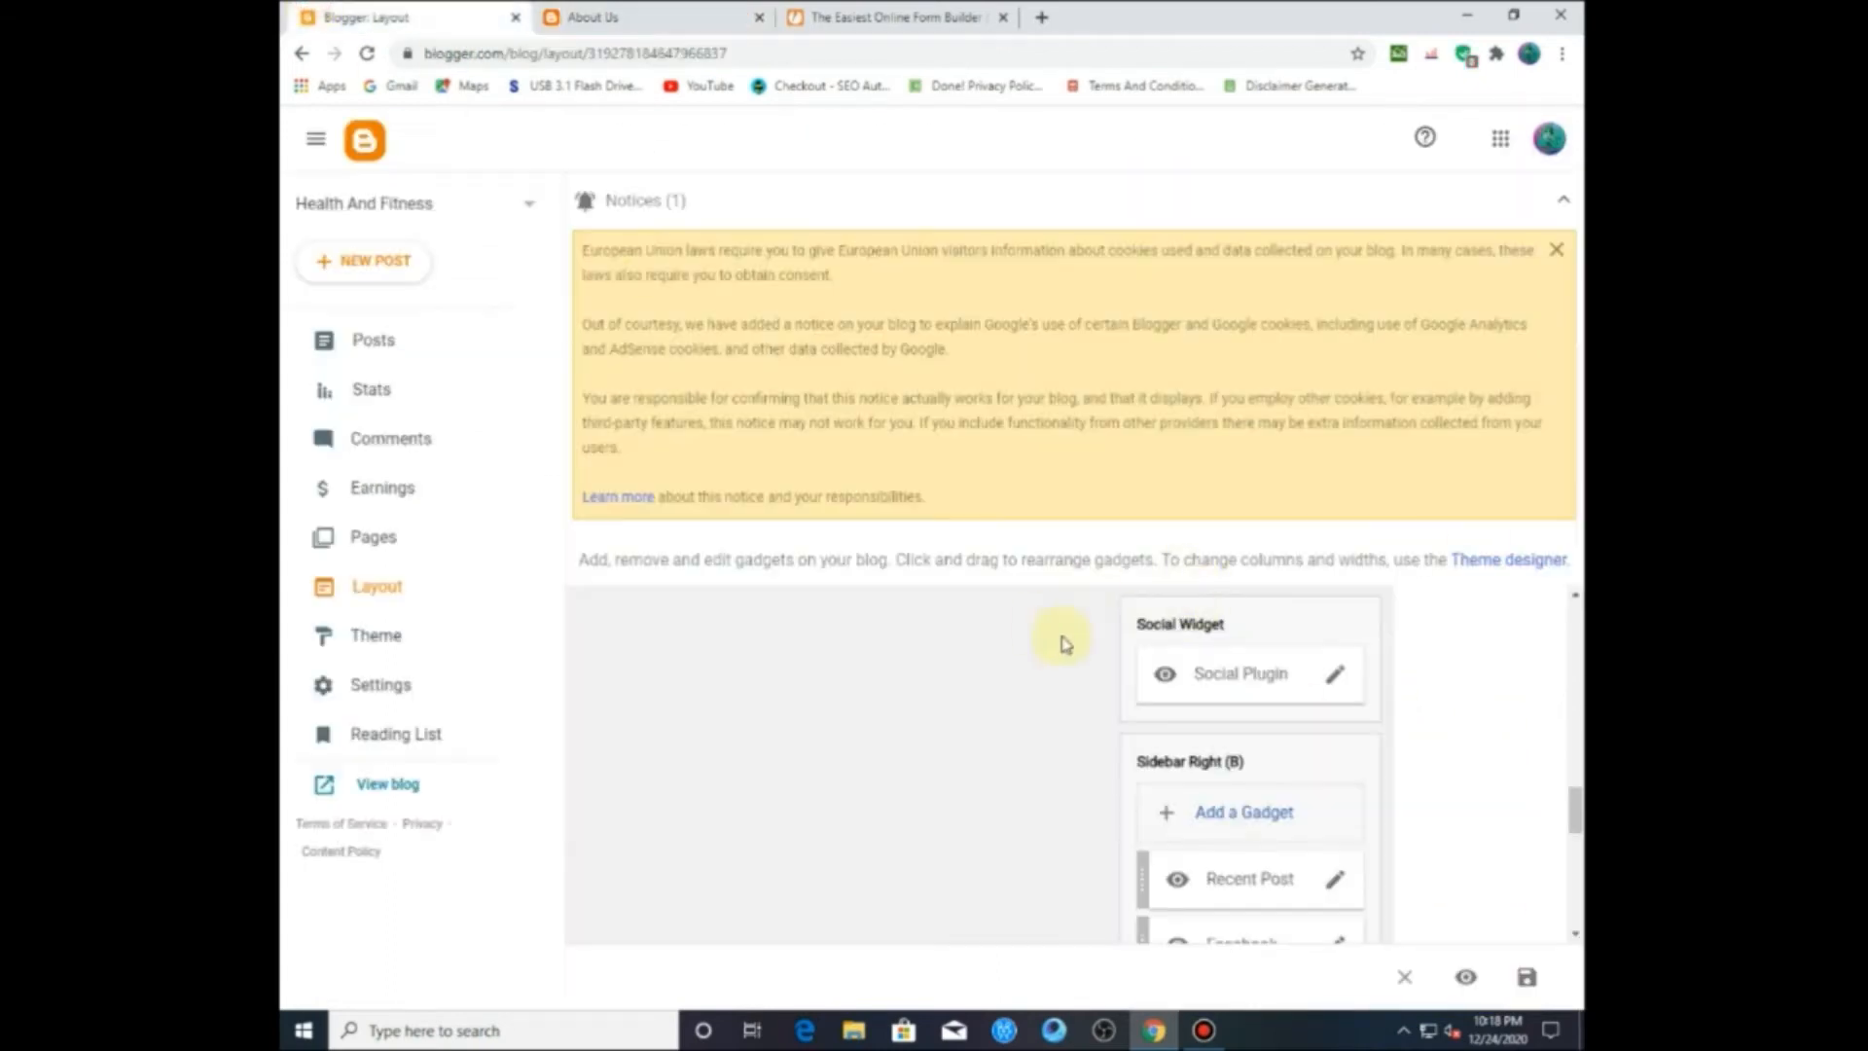
click(662, 12)
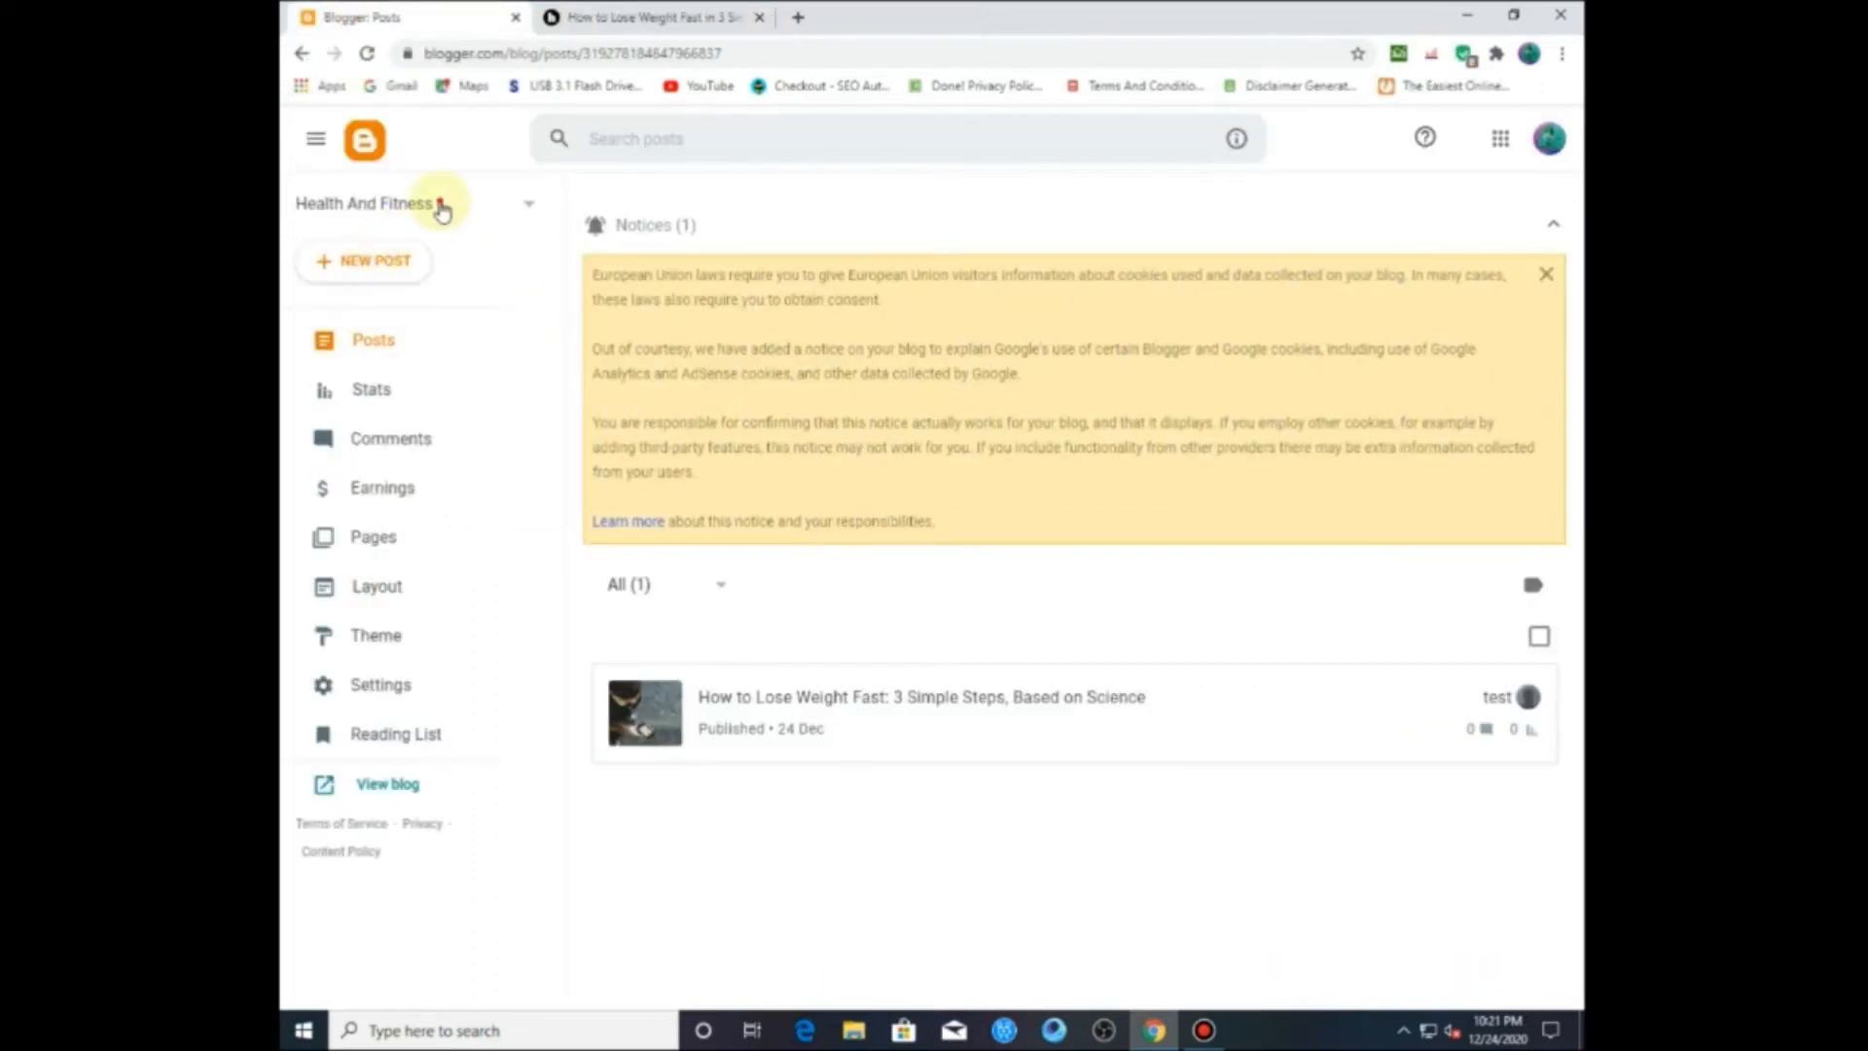
Step: View the weight-loss post card on the live homepage, then compare with the Healthline source article
click(436, 200)
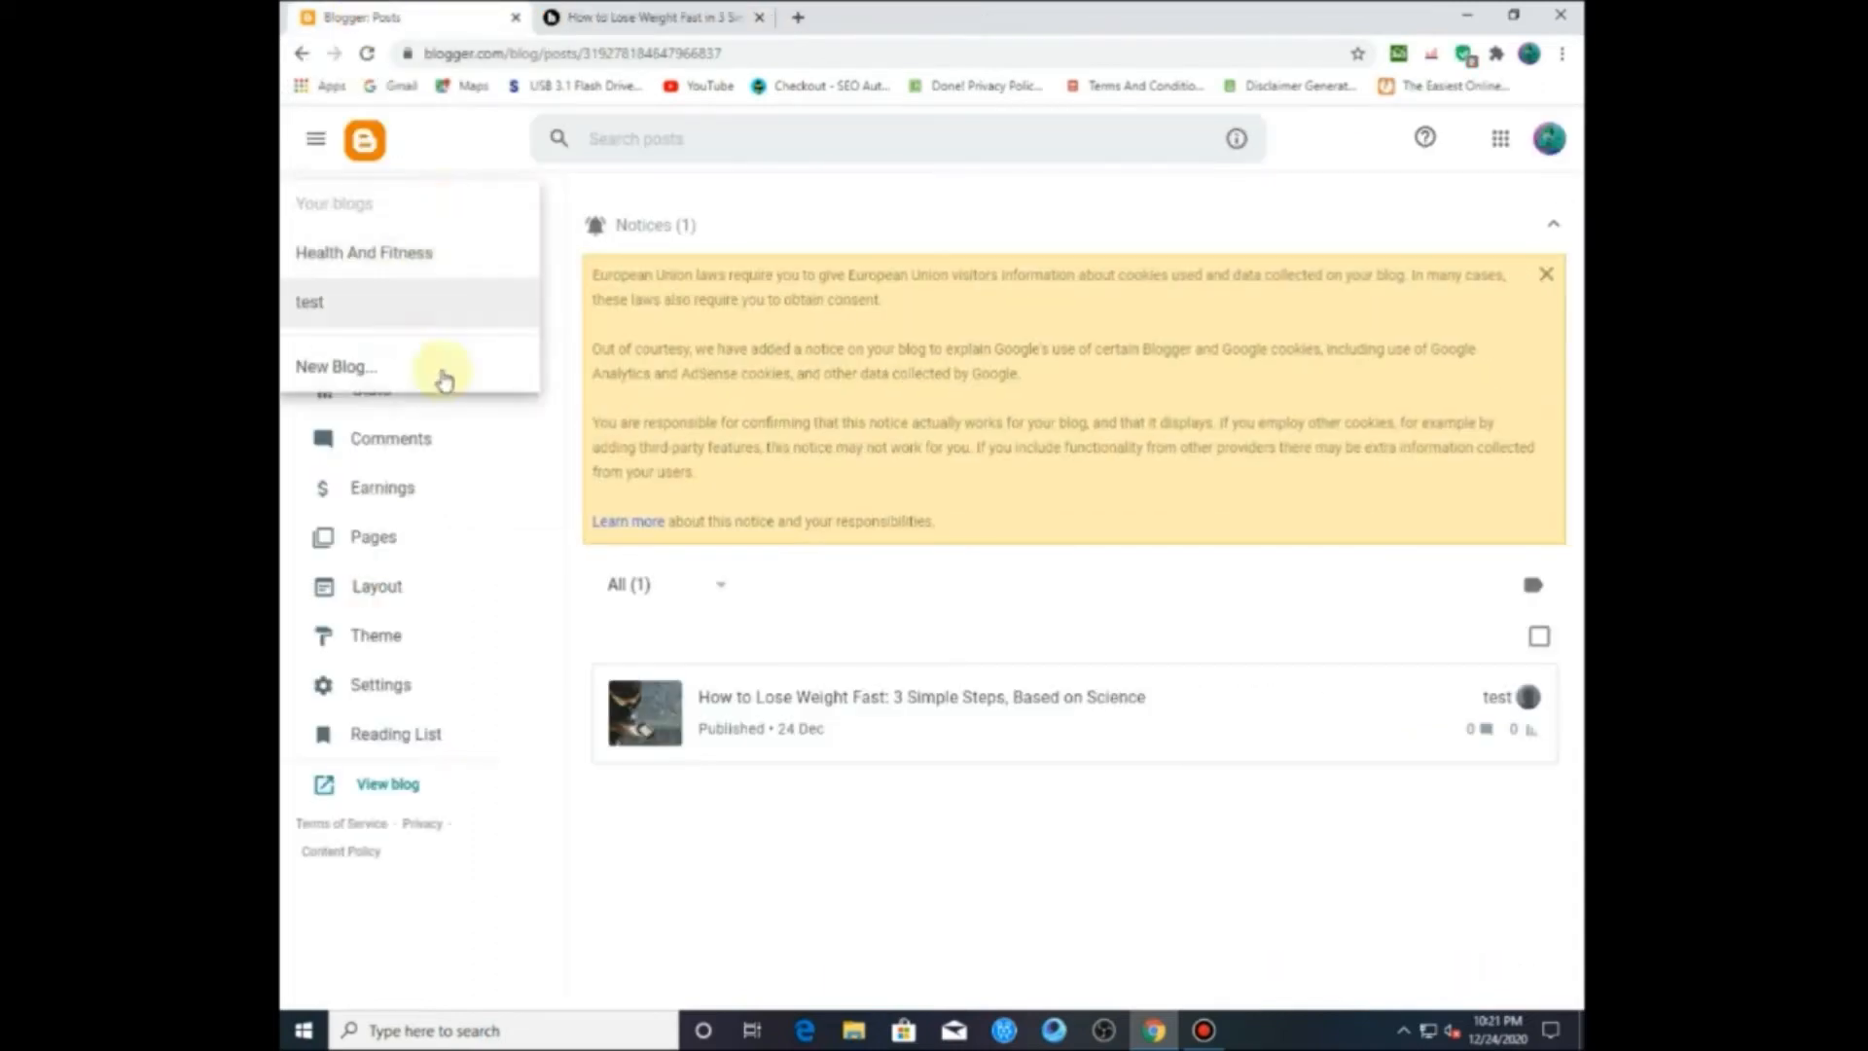
click(399, 788)
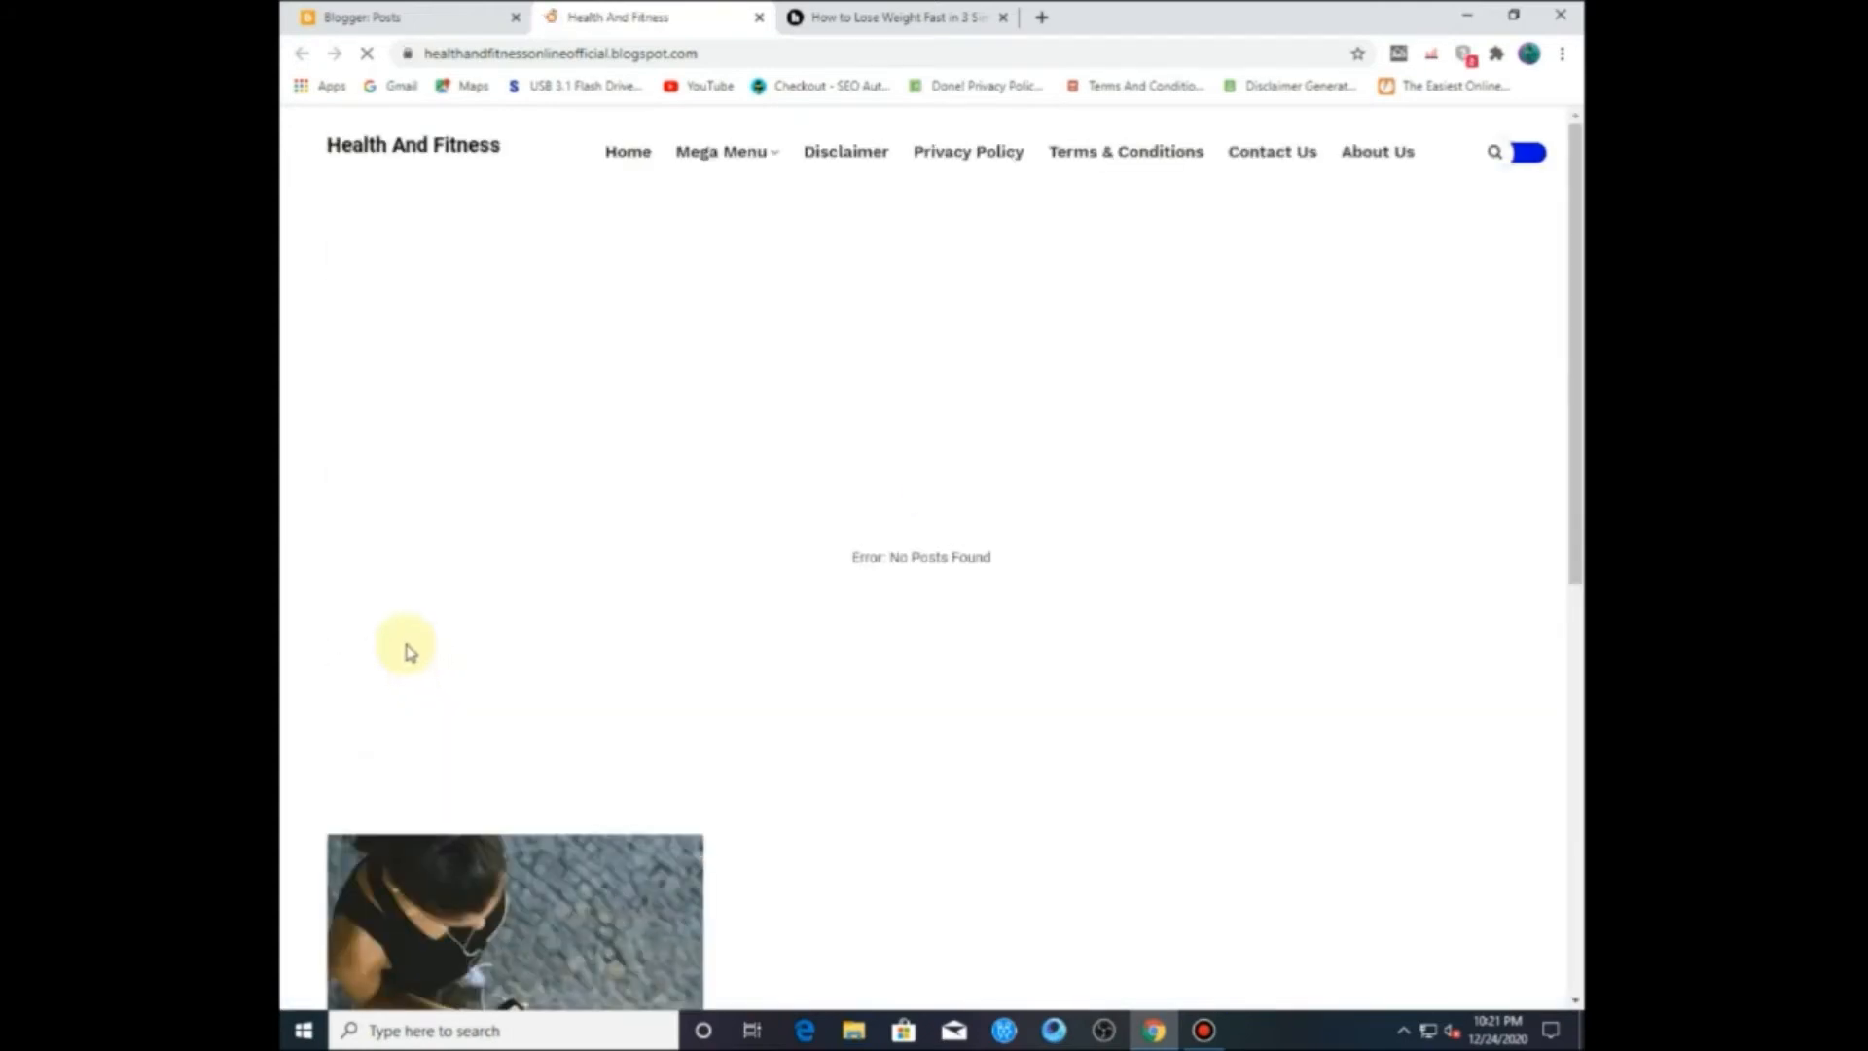
scroll(417, 644, down, 4)
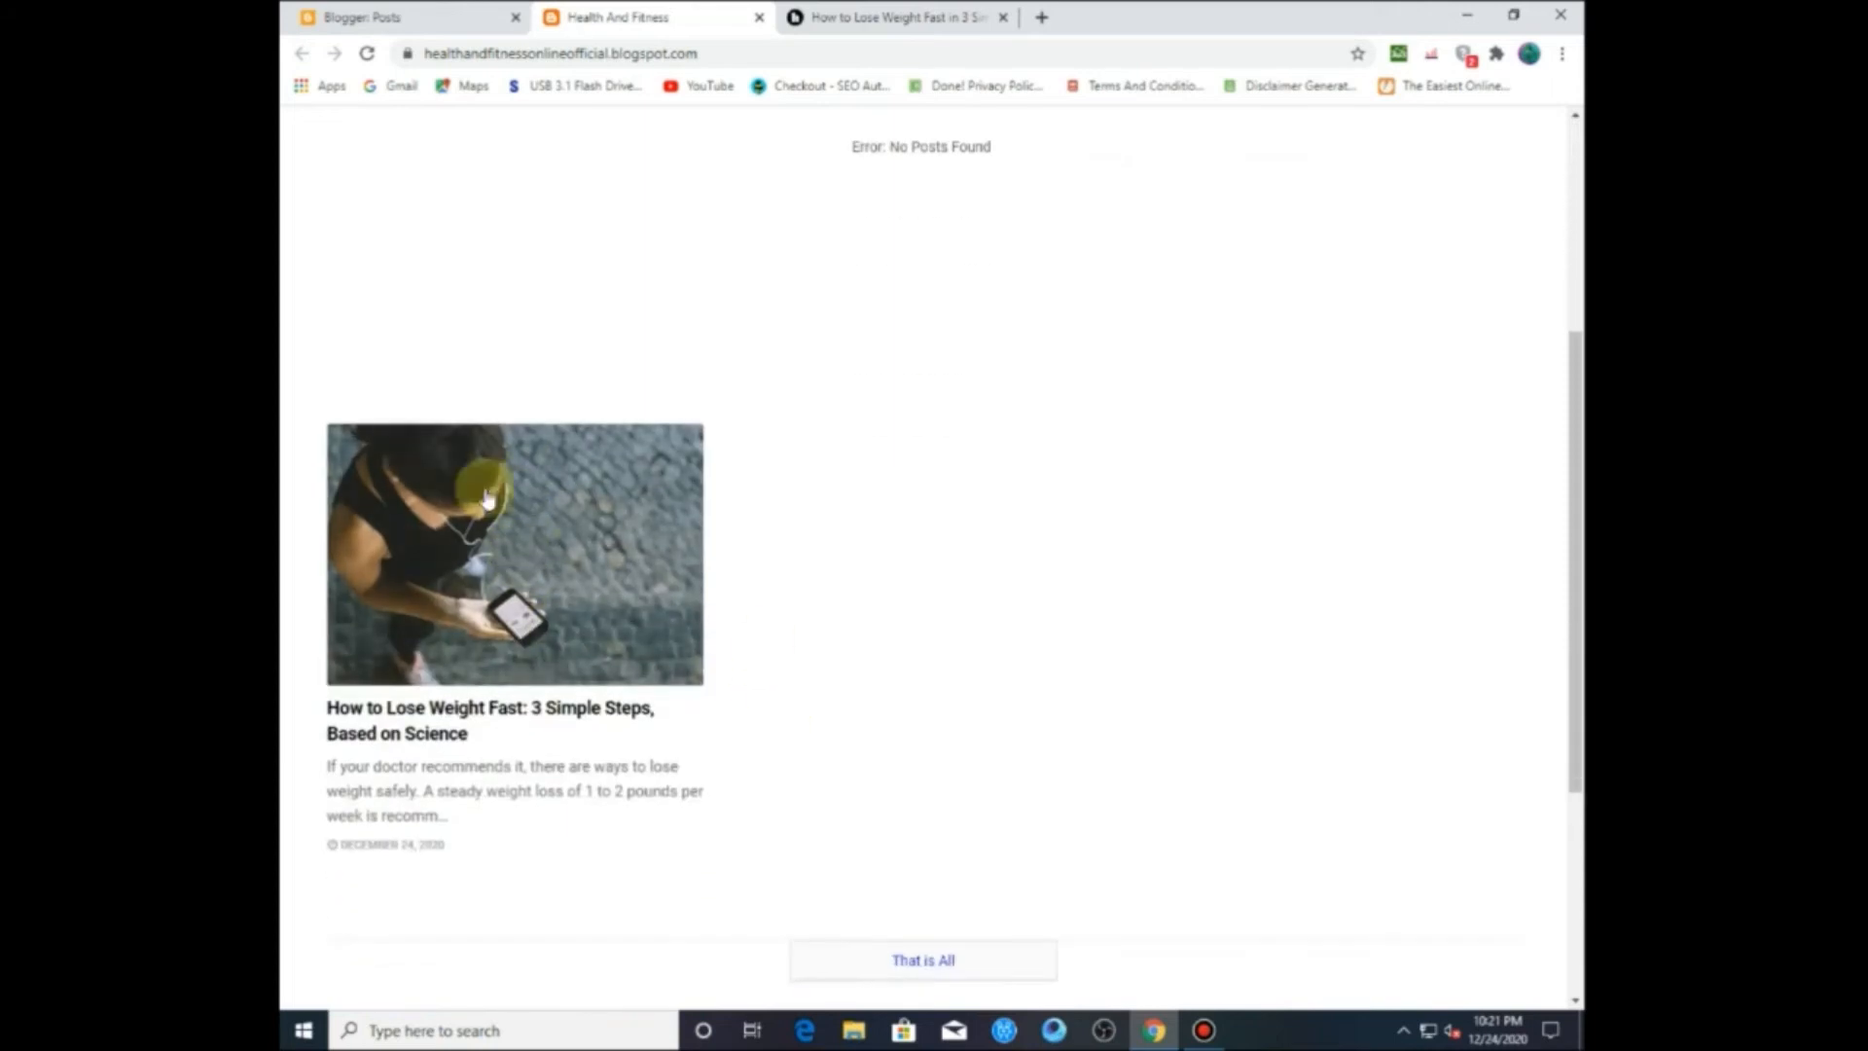
scroll(536, 604, up, 1)
scroll(548, 594, up, 3)
scroll(542, 583, down, 6)
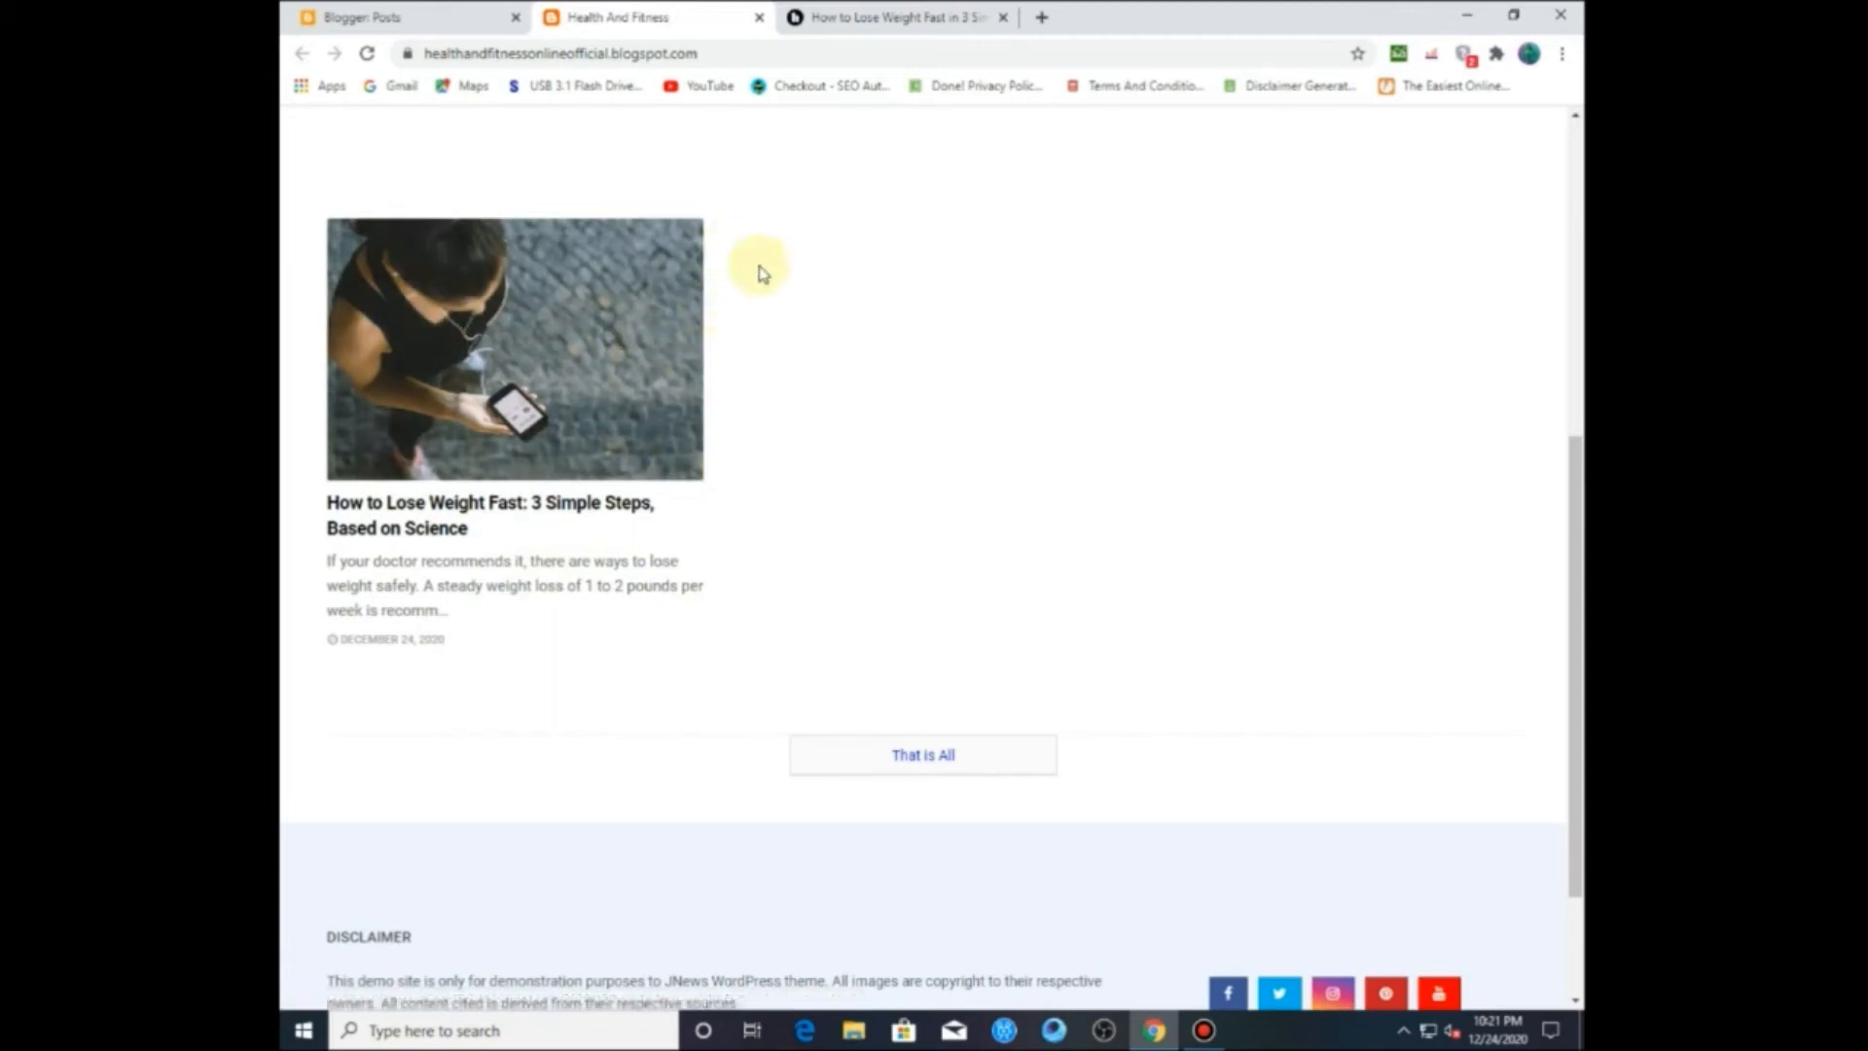
click(843, 21)
click(496, 251)
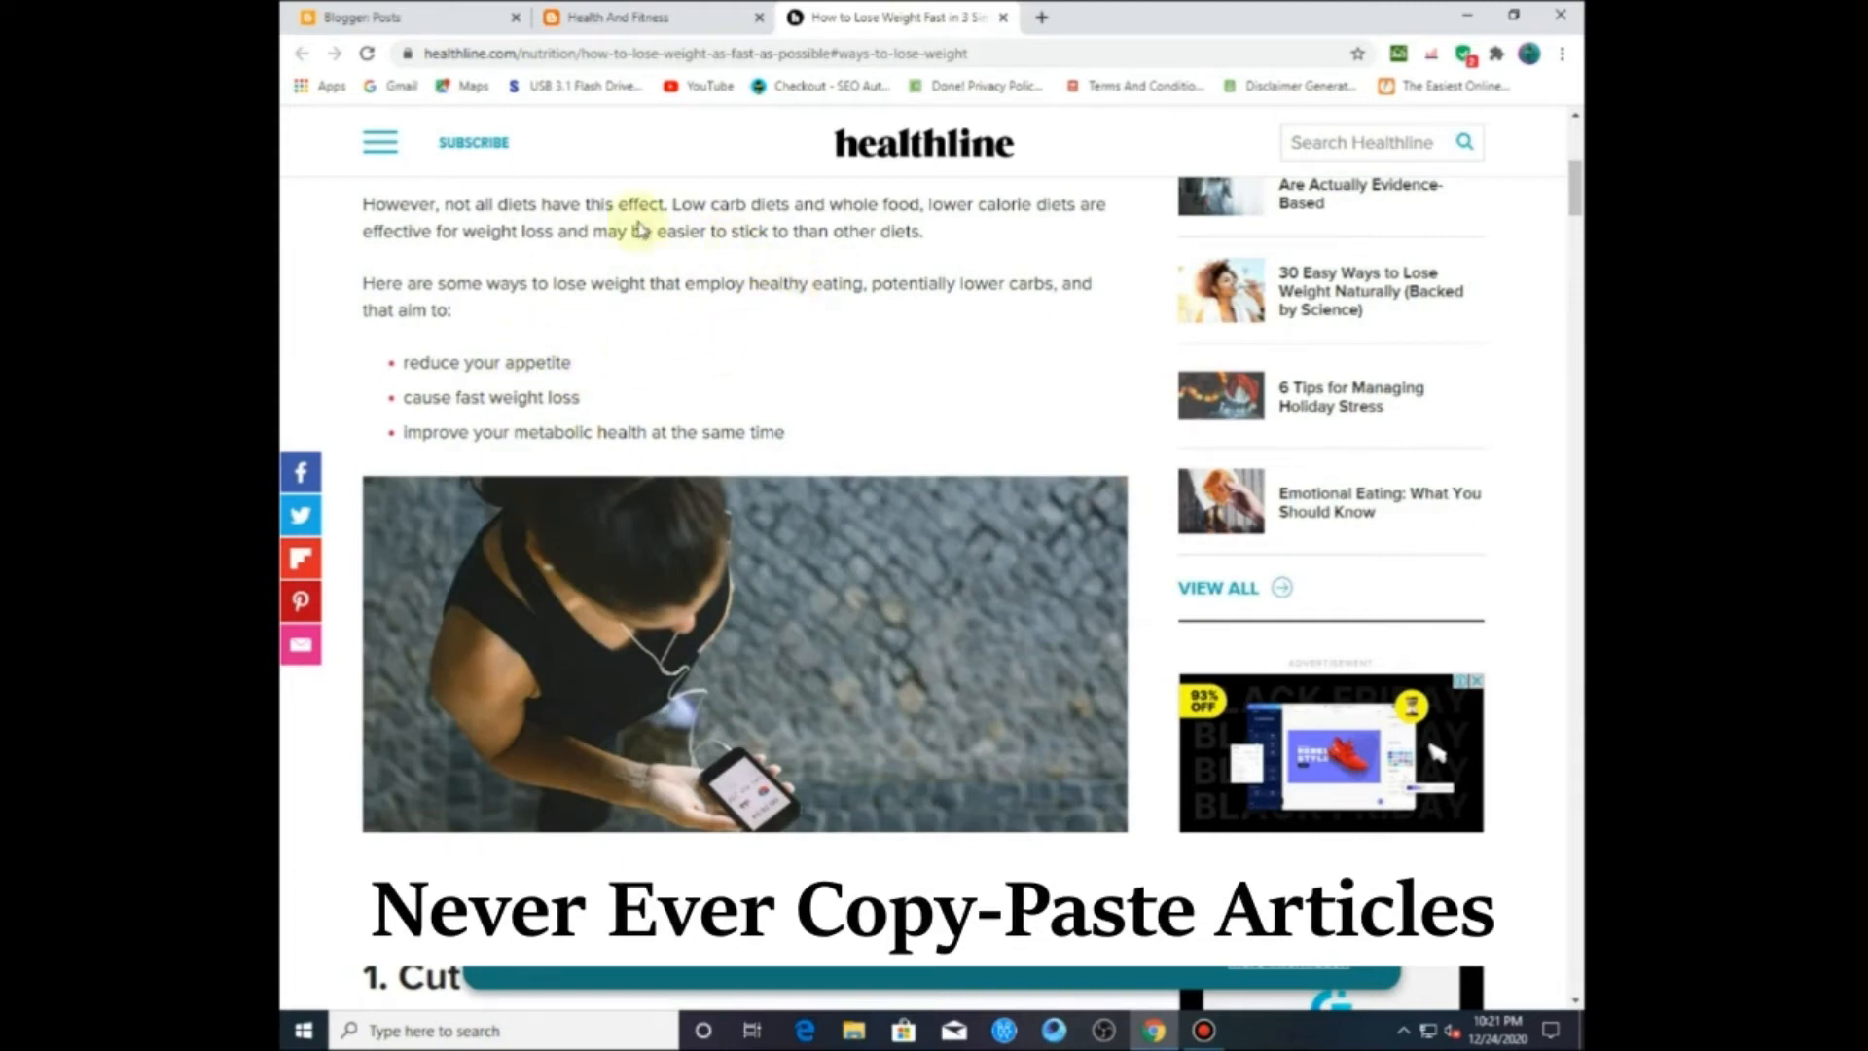
drag(366, 207, 688, 259)
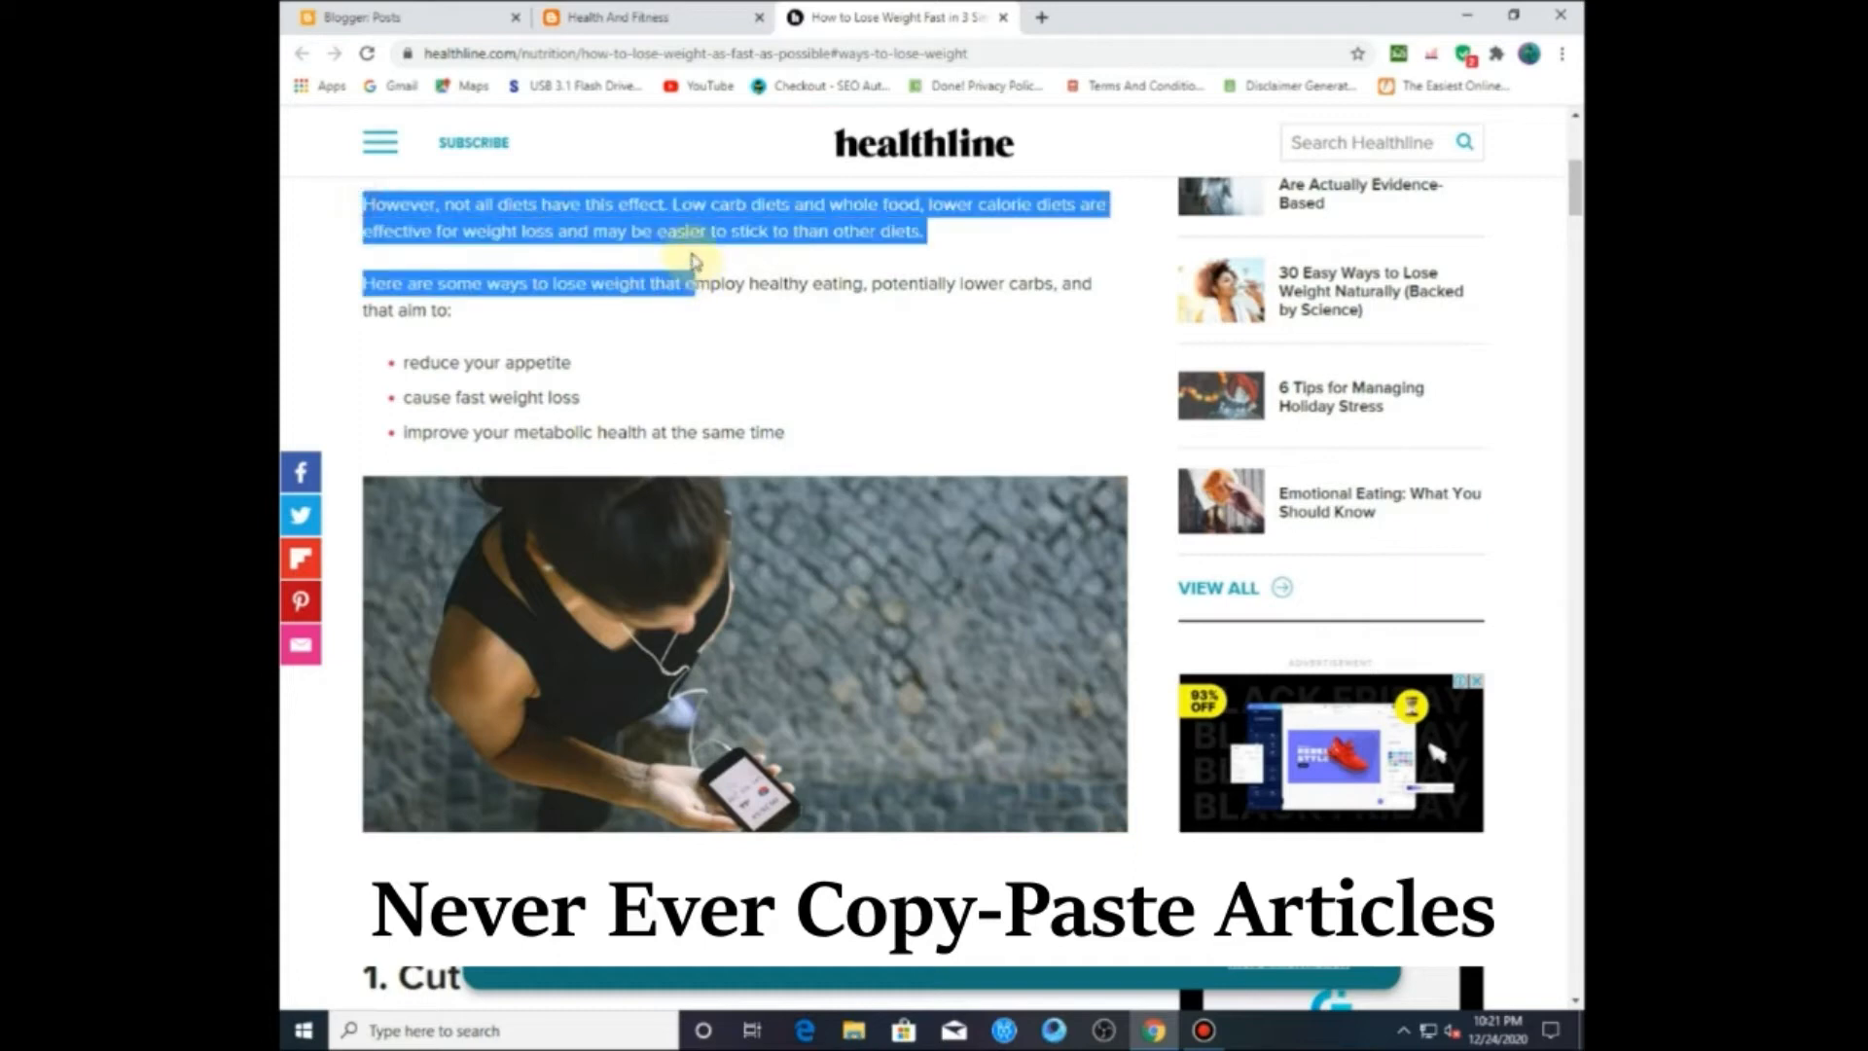
click(684, 233)
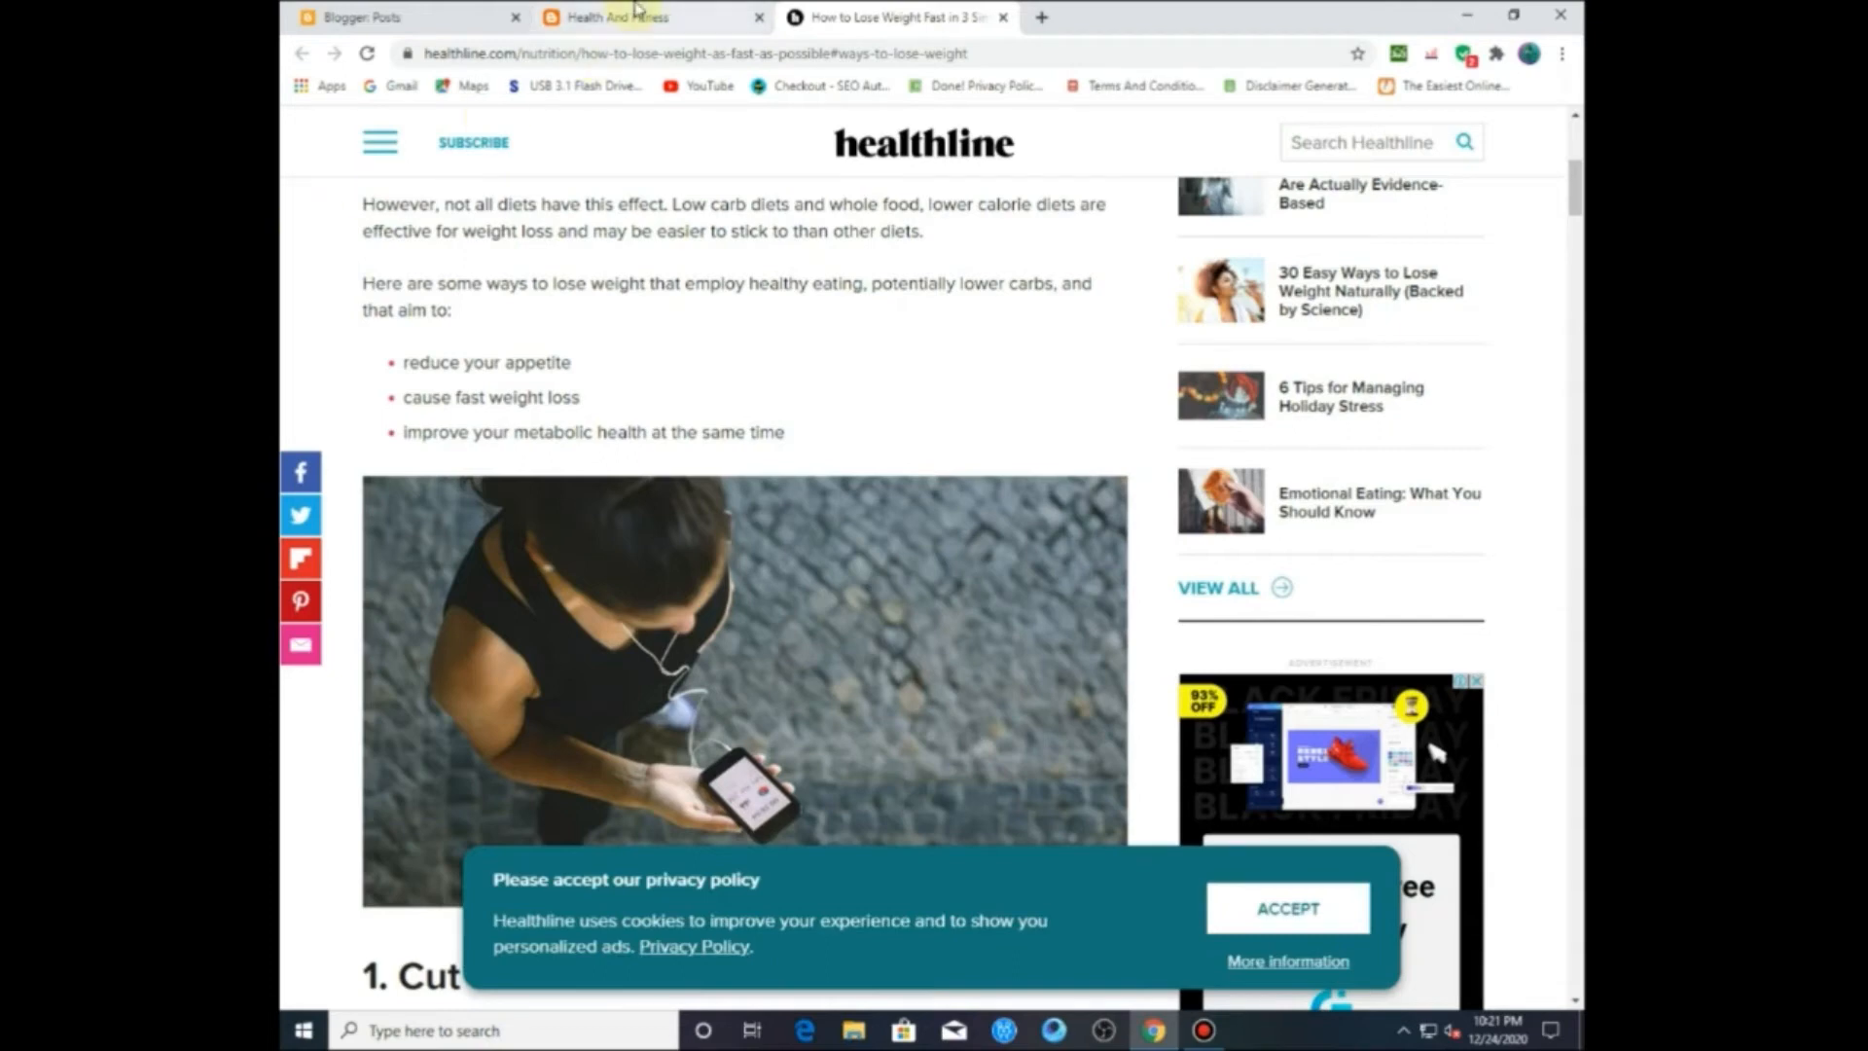
scroll(691, 360, up, 6)
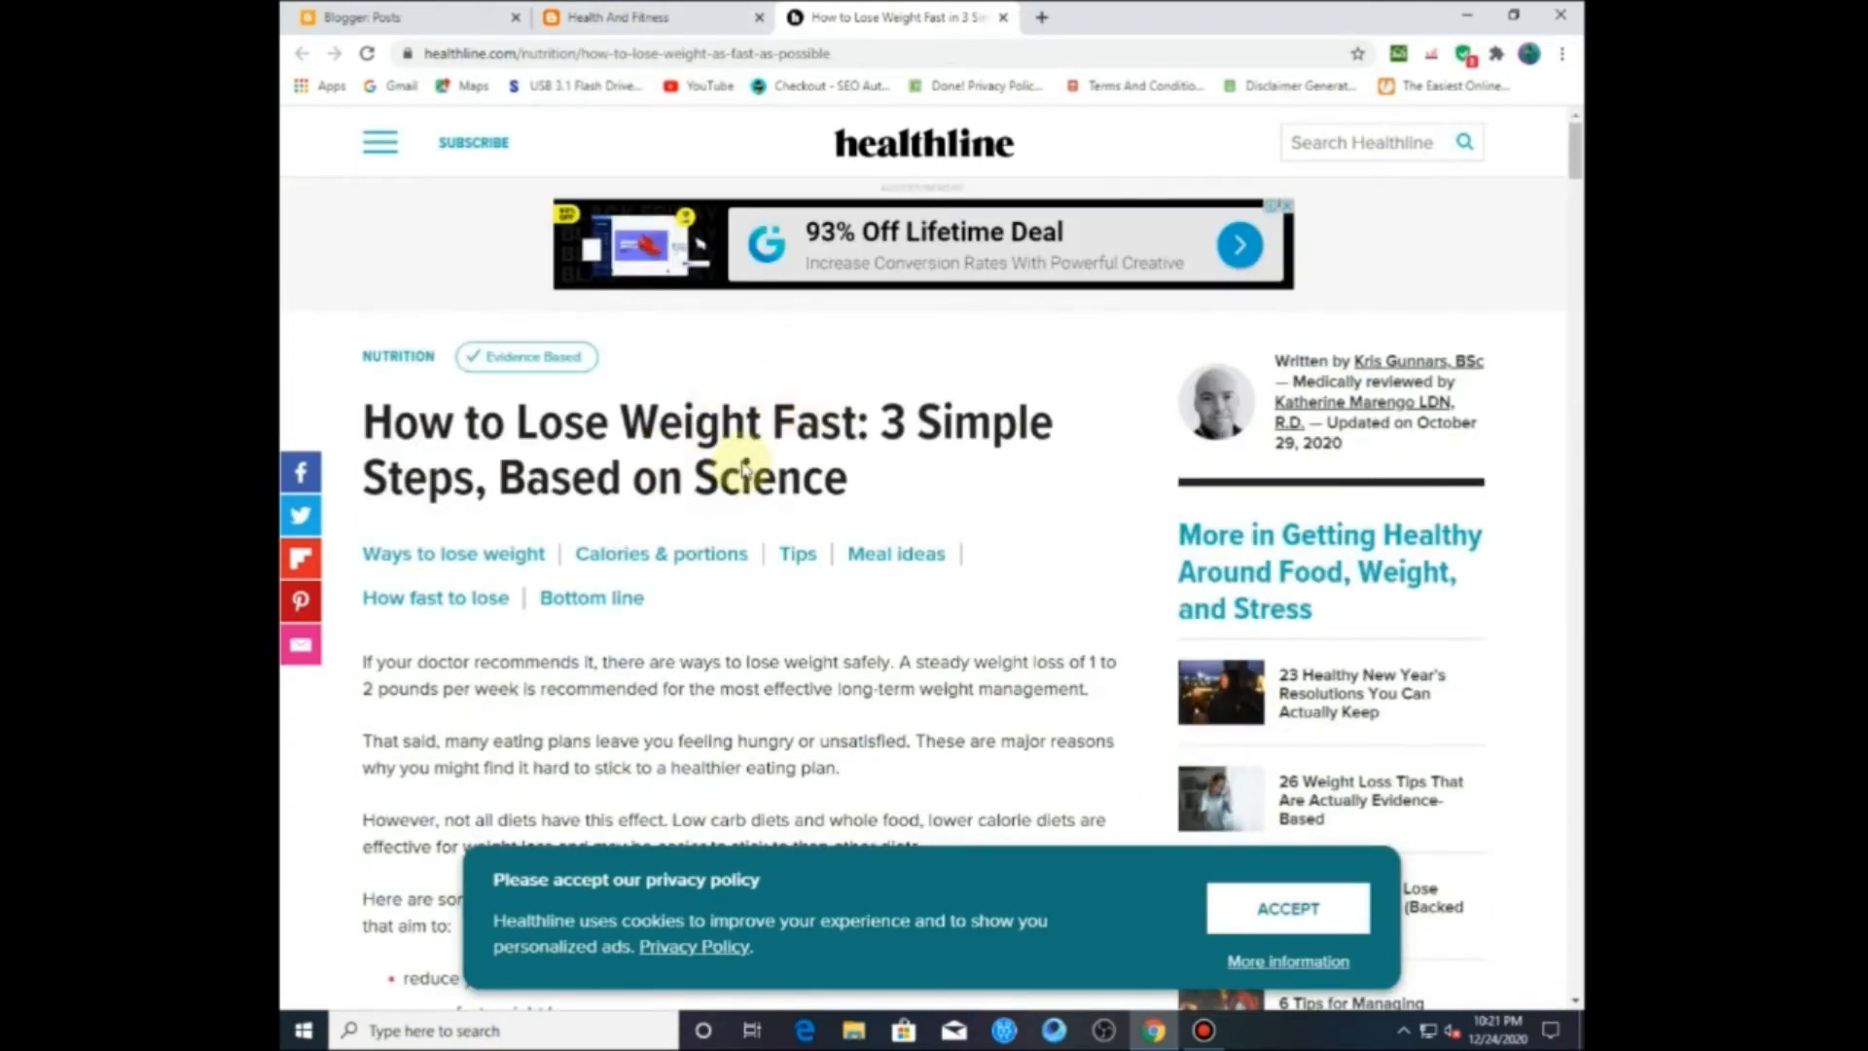
scroll(494, 442, down, 2)
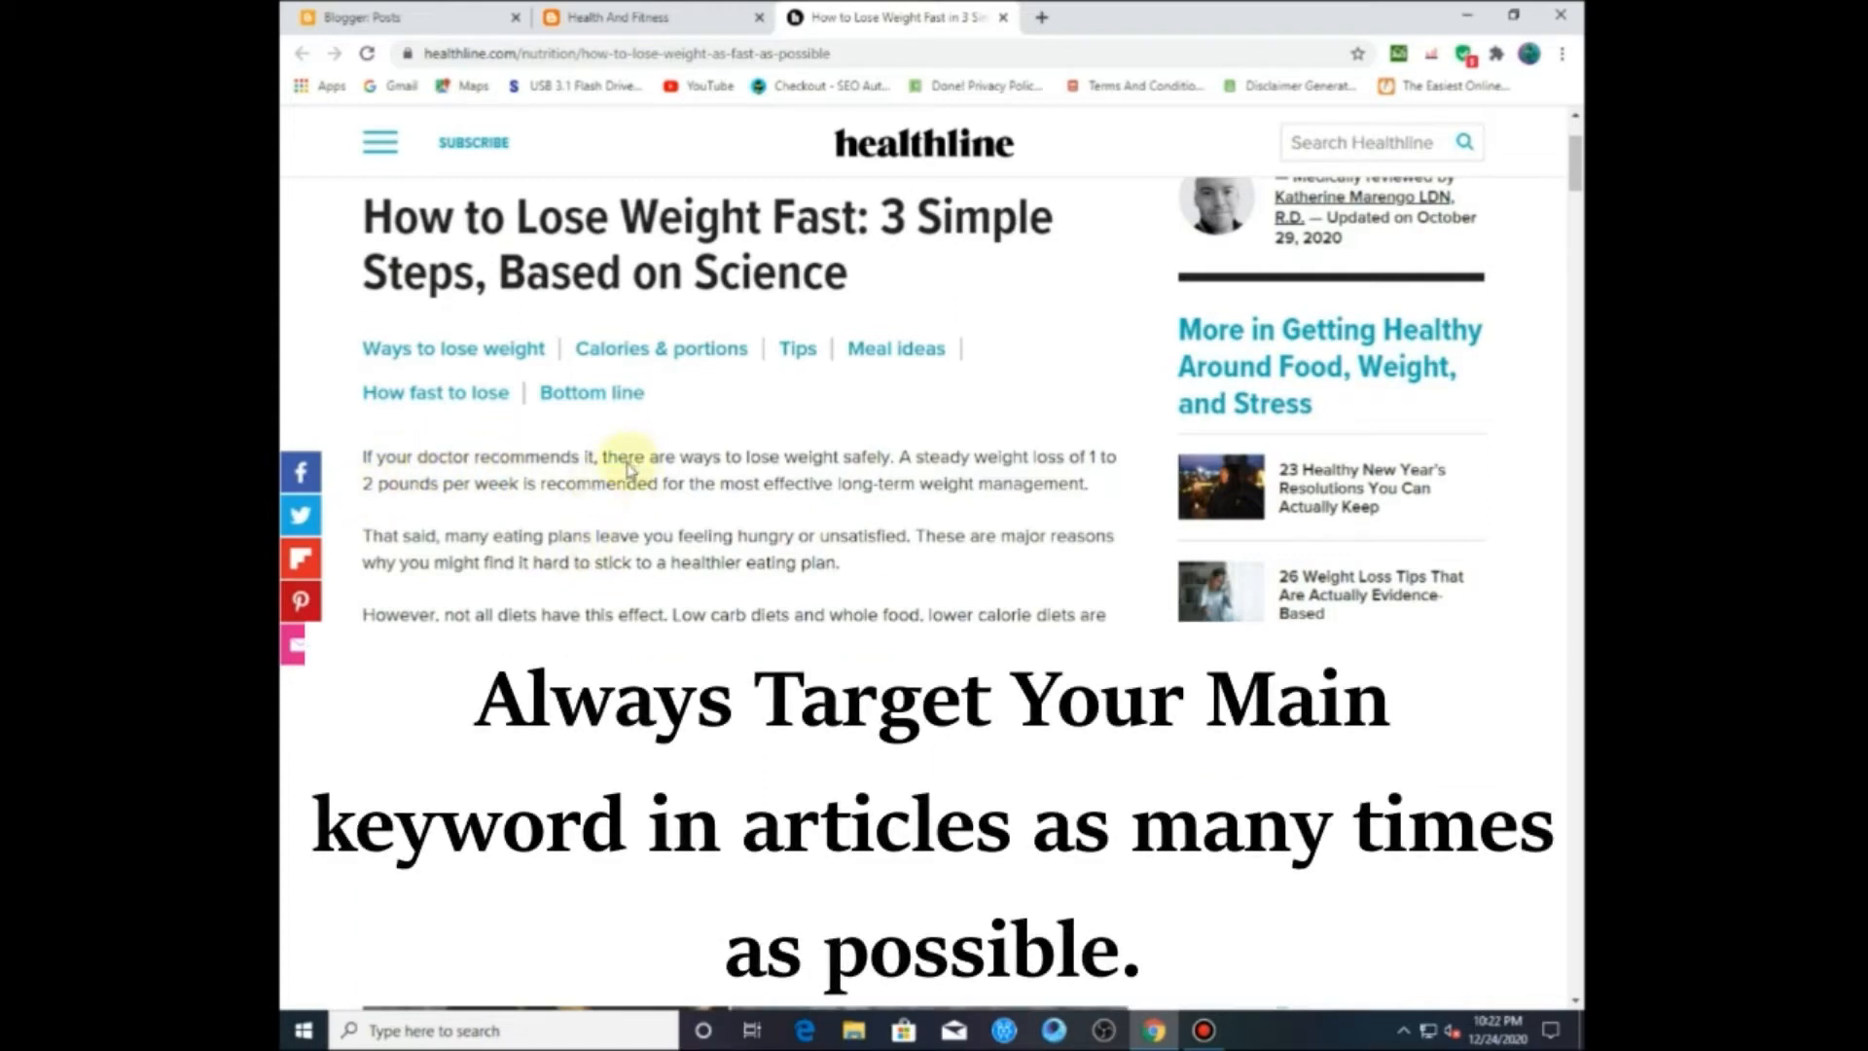
scroll(623, 476, down, 12)
scroll(626, 480, up, 8)
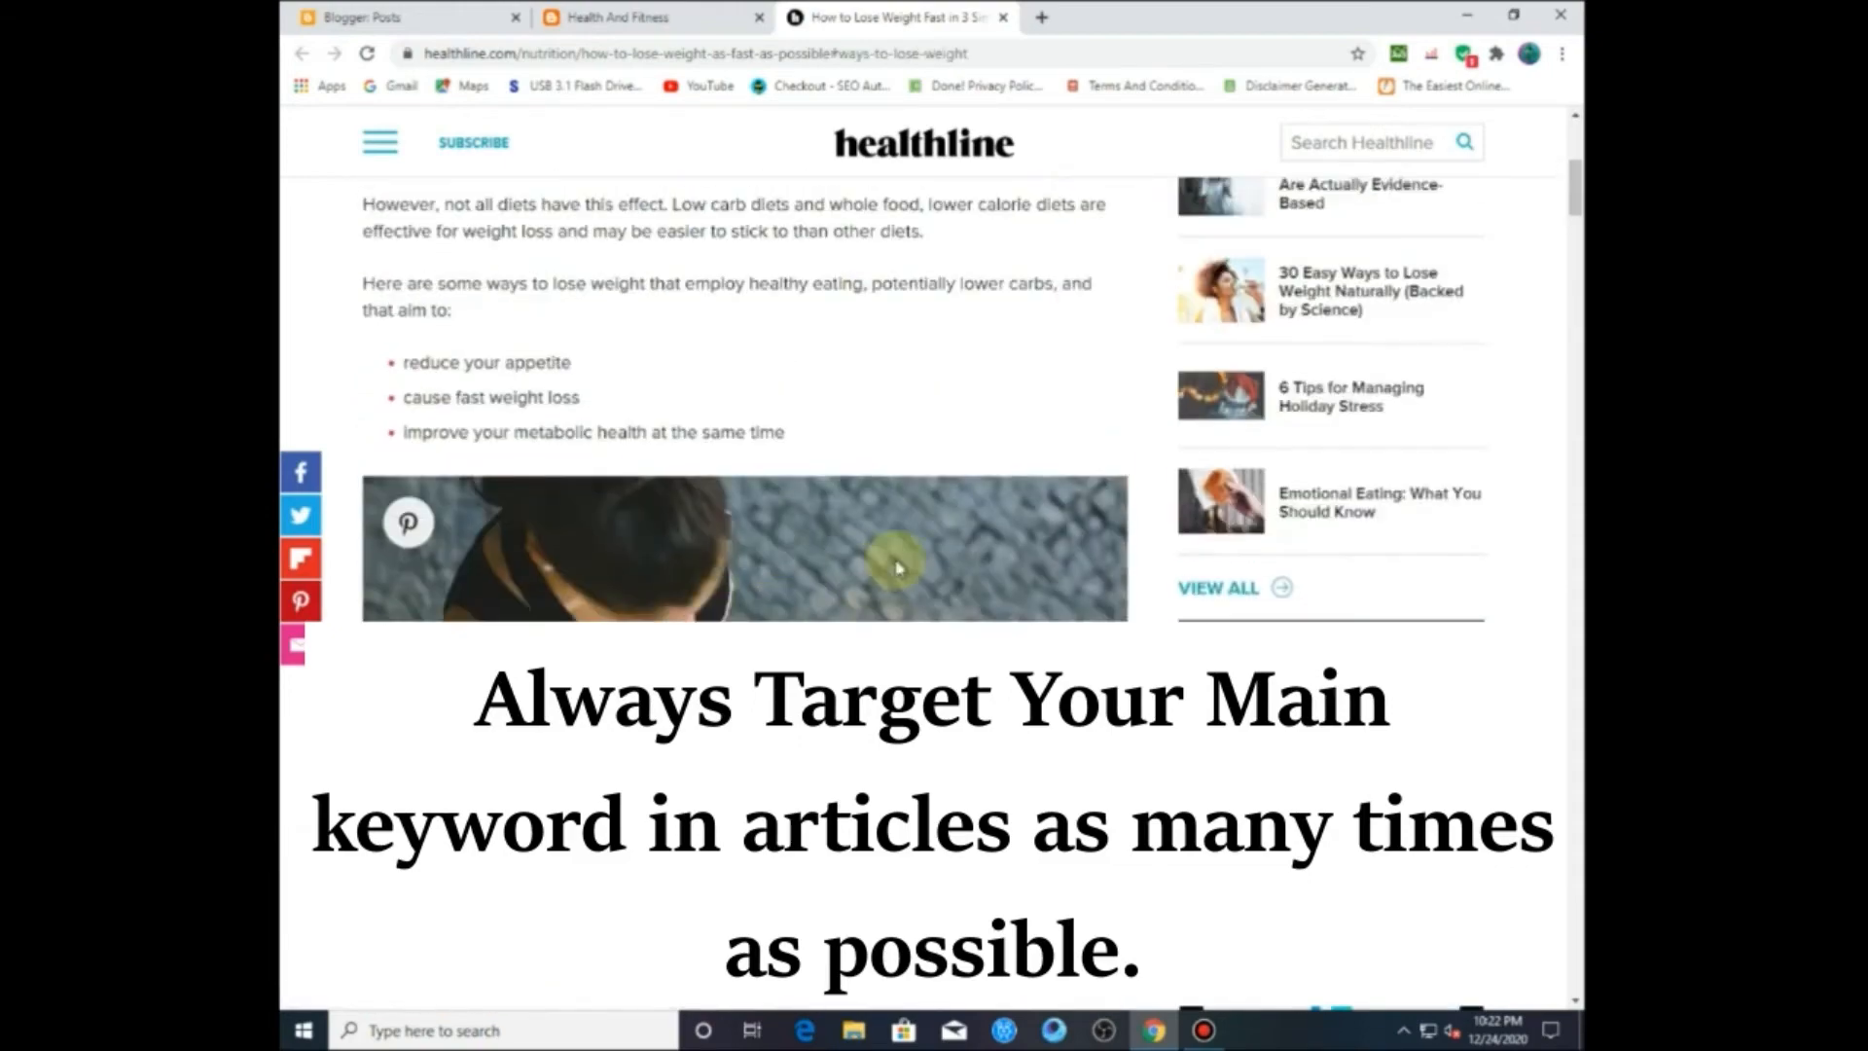
scroll(639, 379, up, 10)
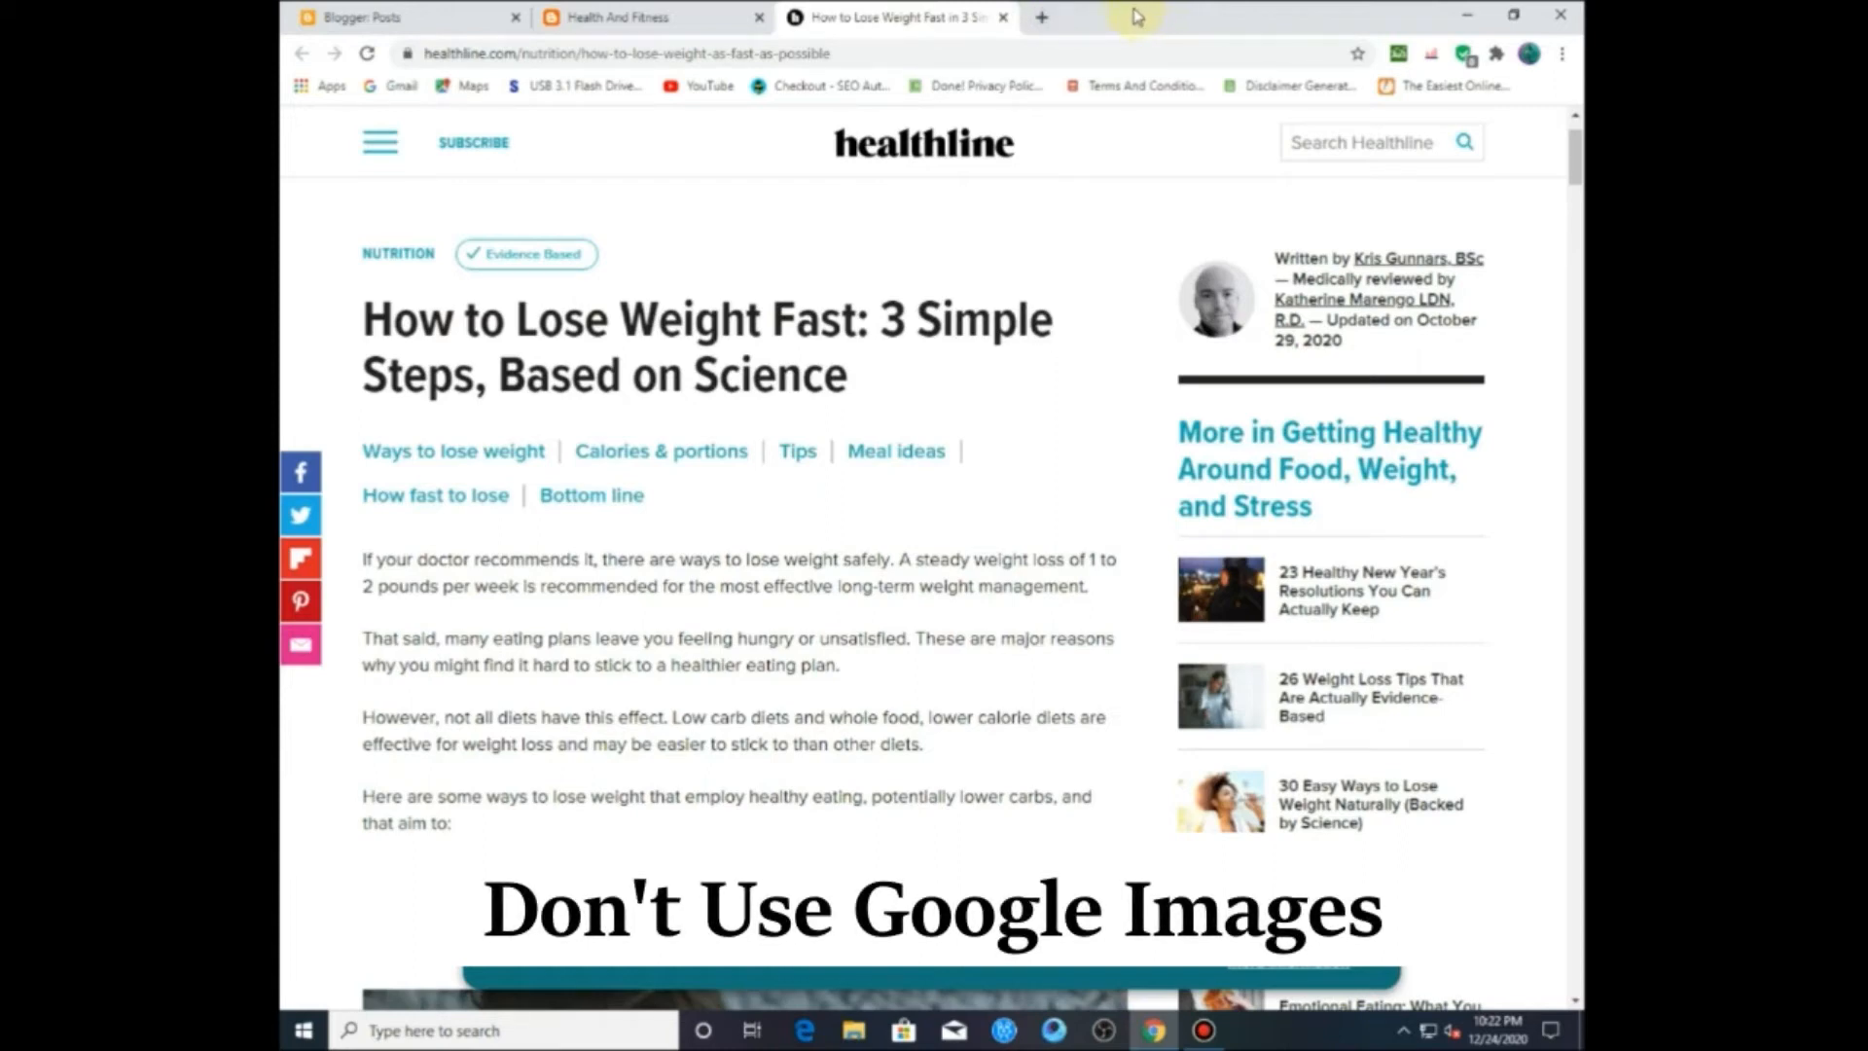
scroll(584, 501, down, 5)
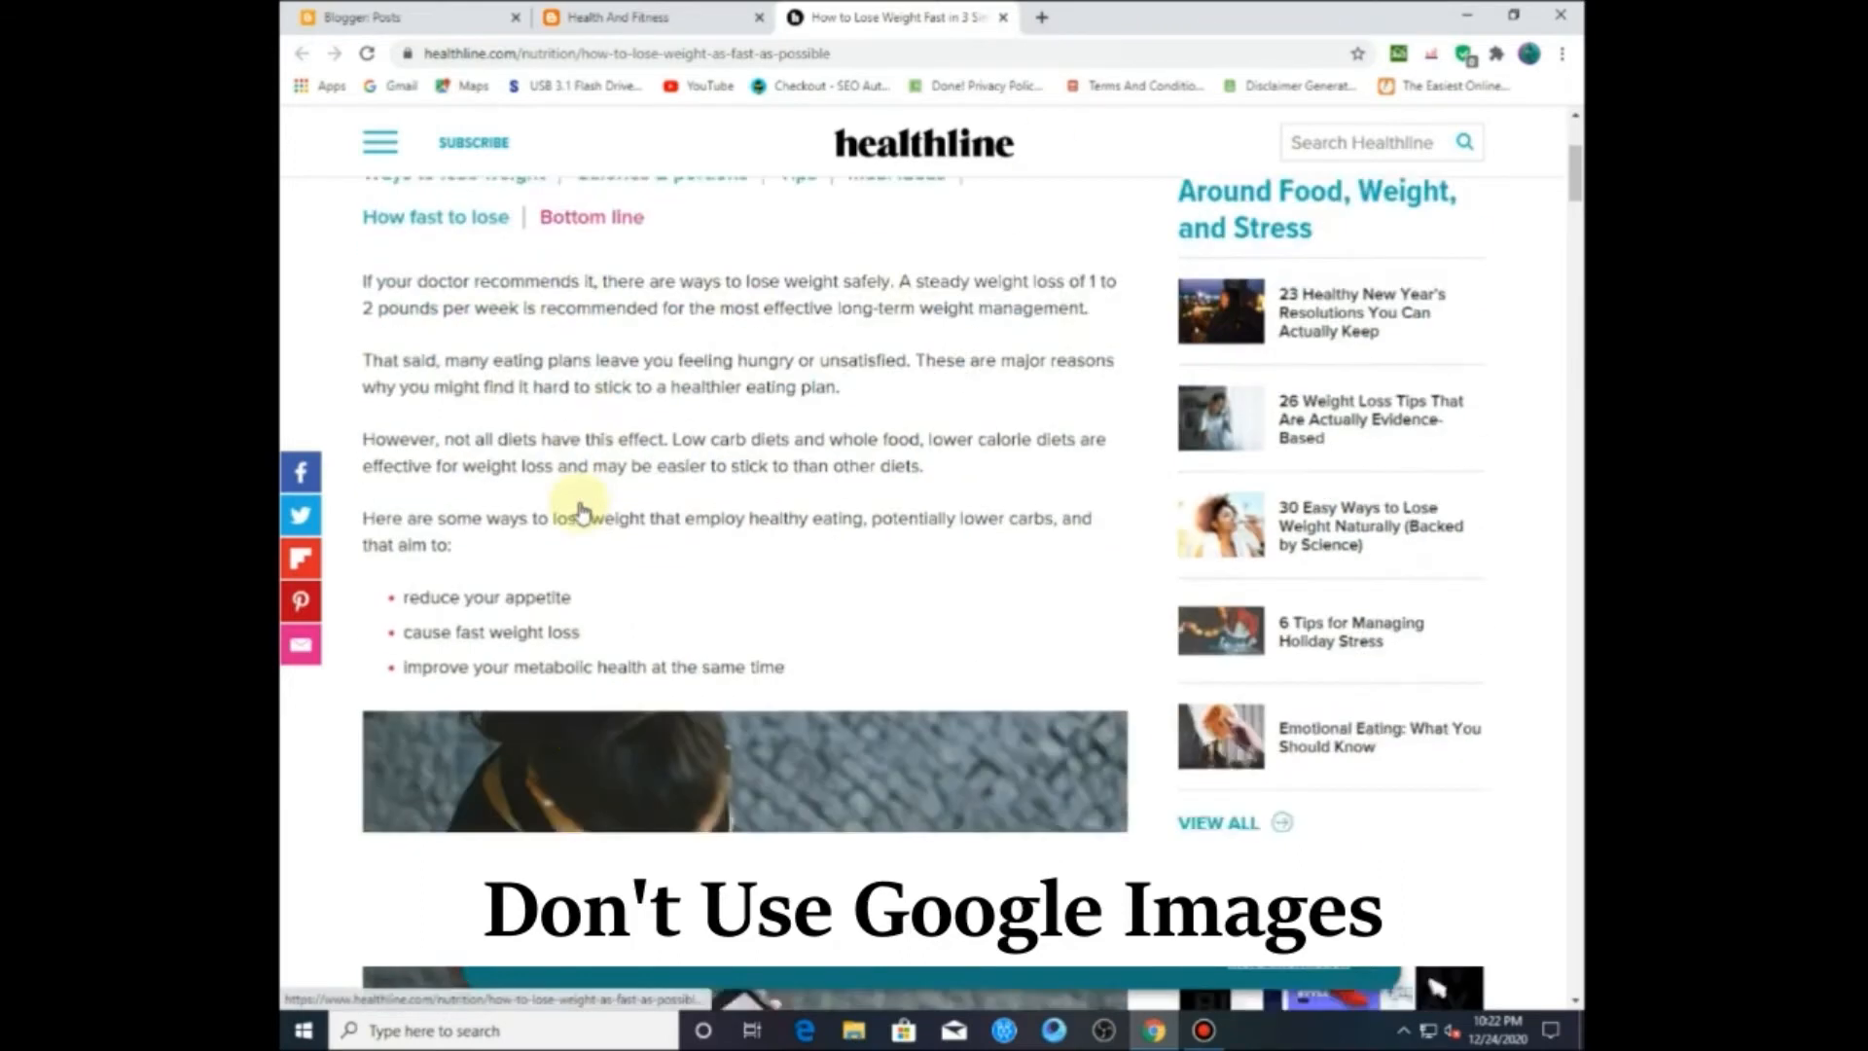
scroll(589, 510, down, 3)
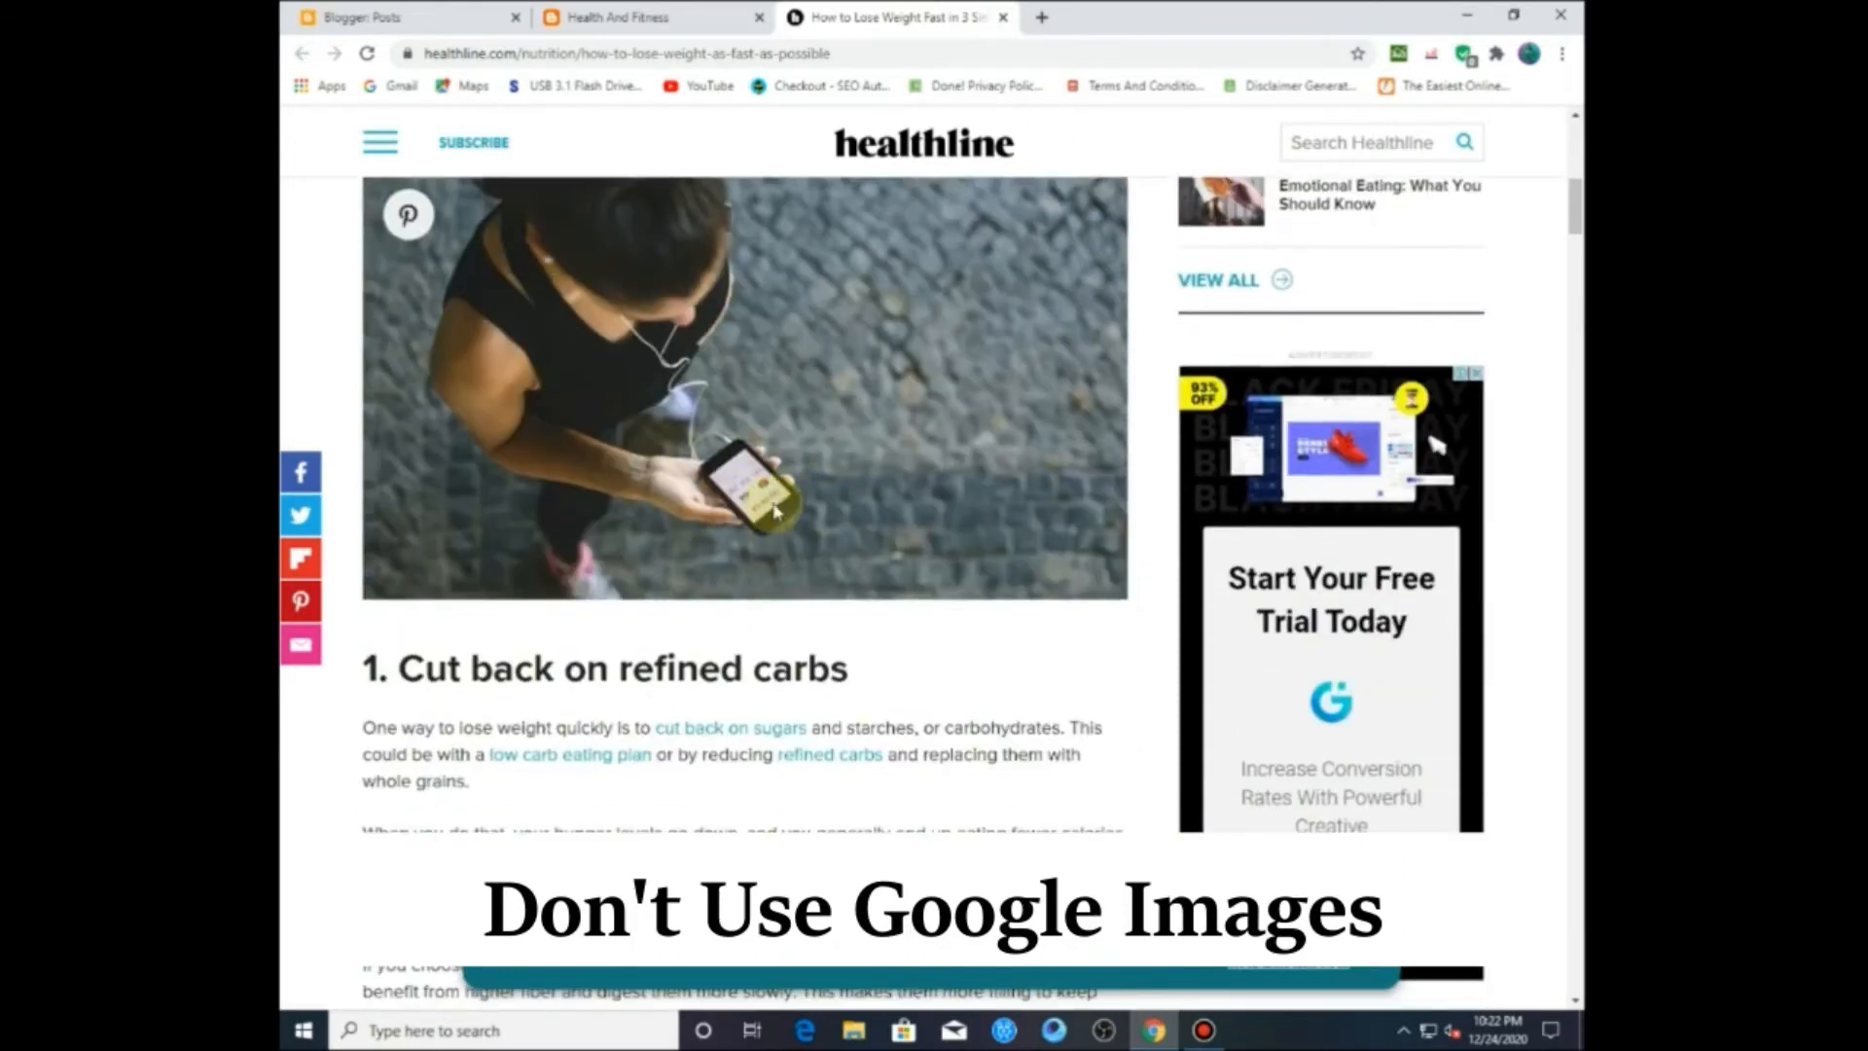
scroll(775, 429, up, 3)
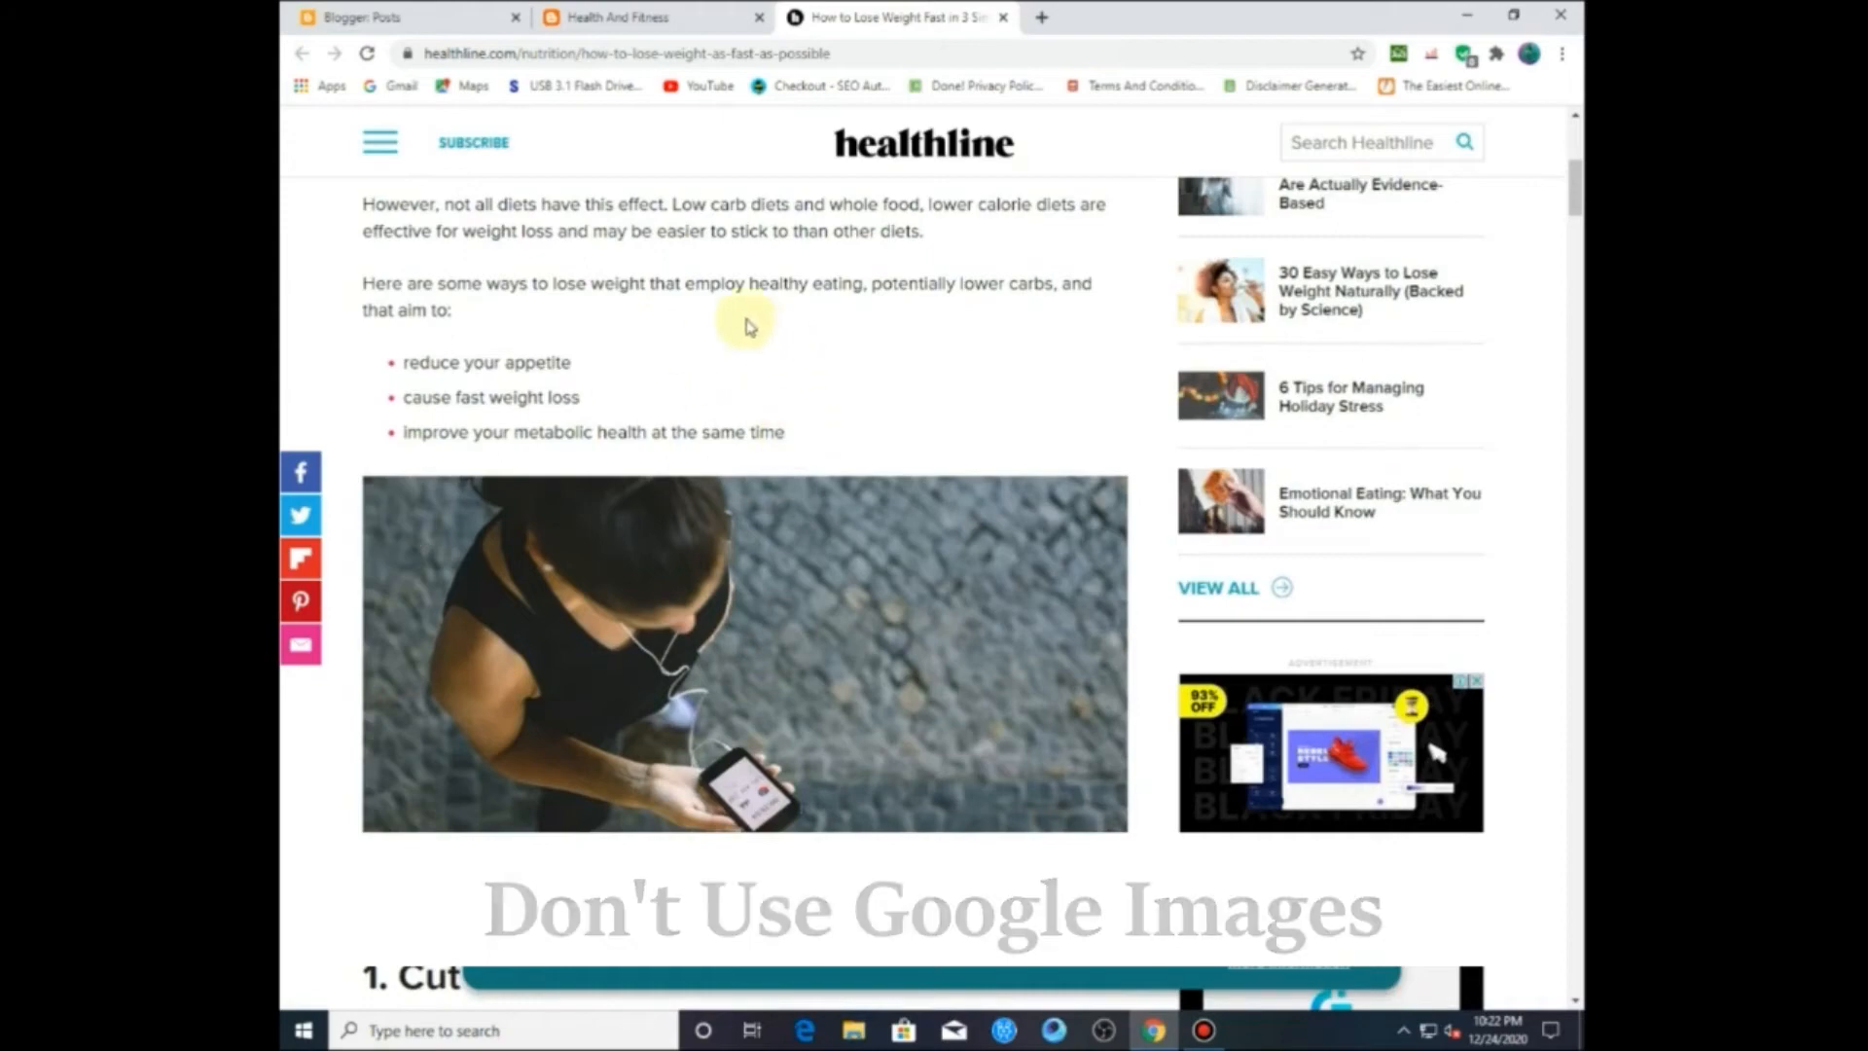
scroll(915, 472, down, 2)
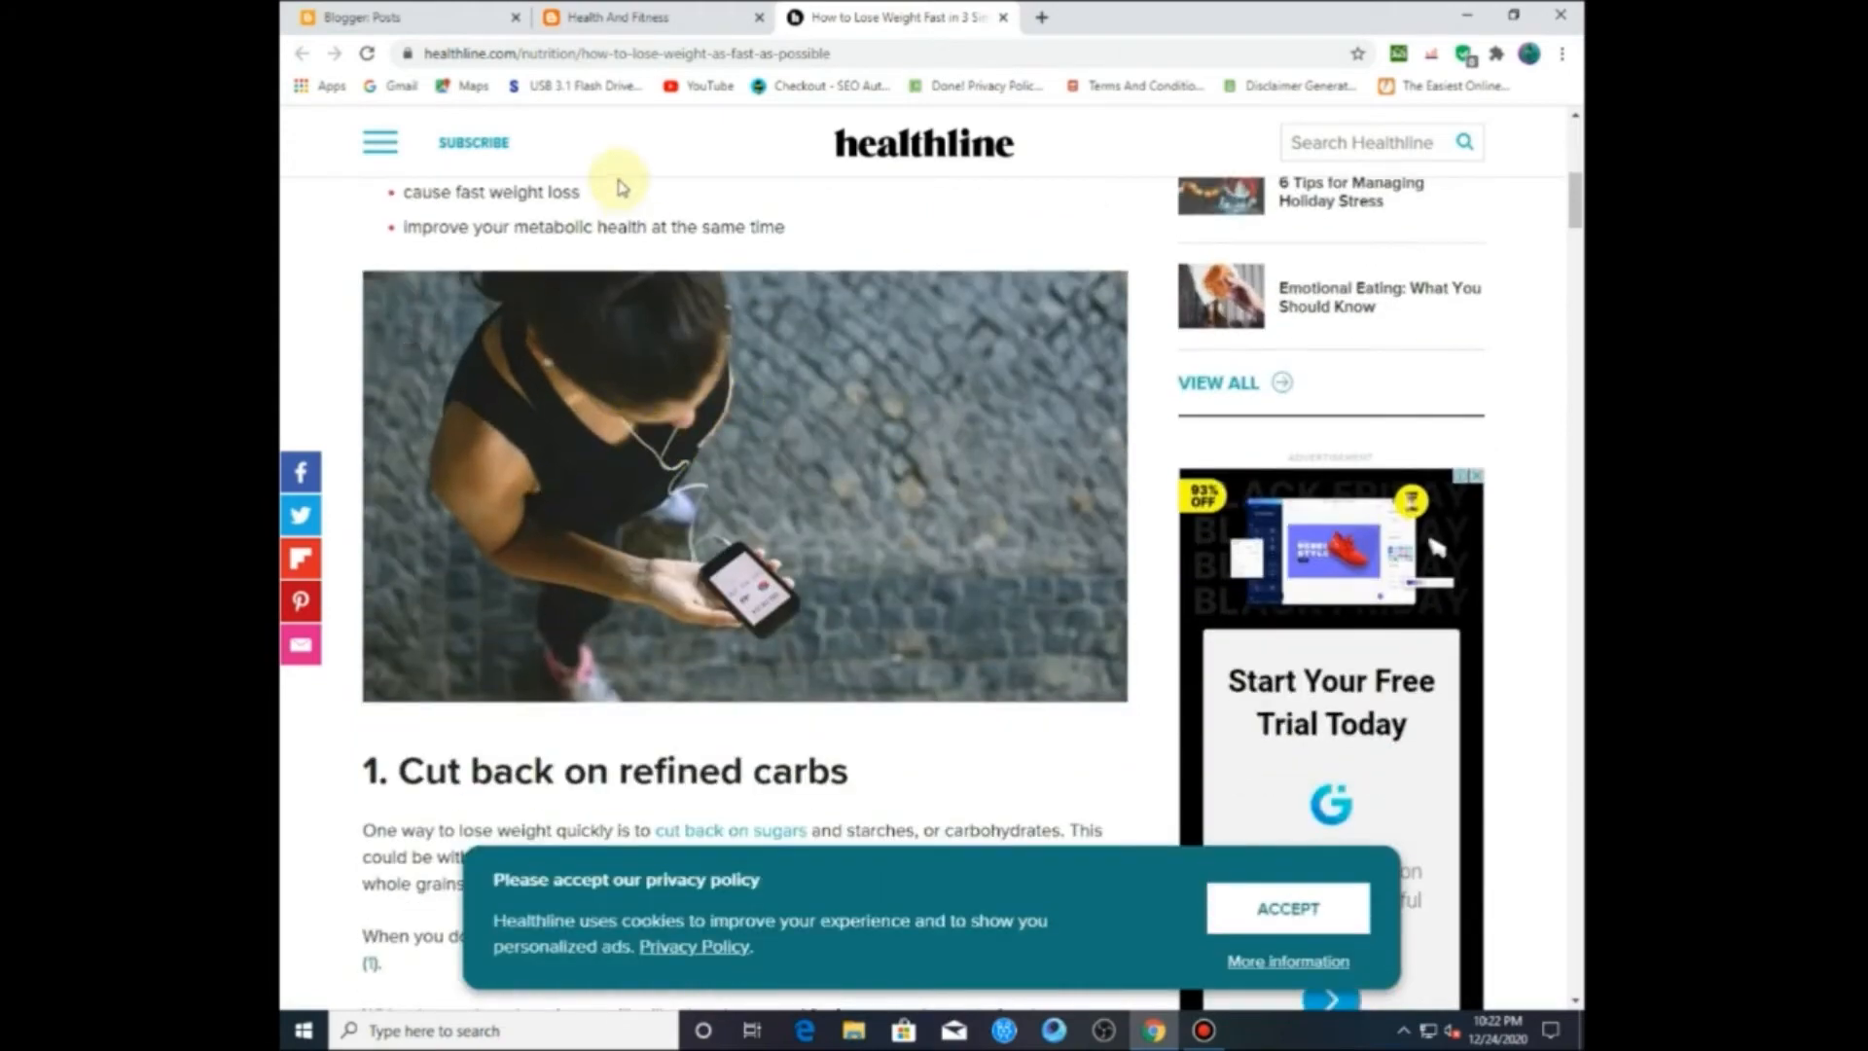
scroll(742, 383, up, 8)
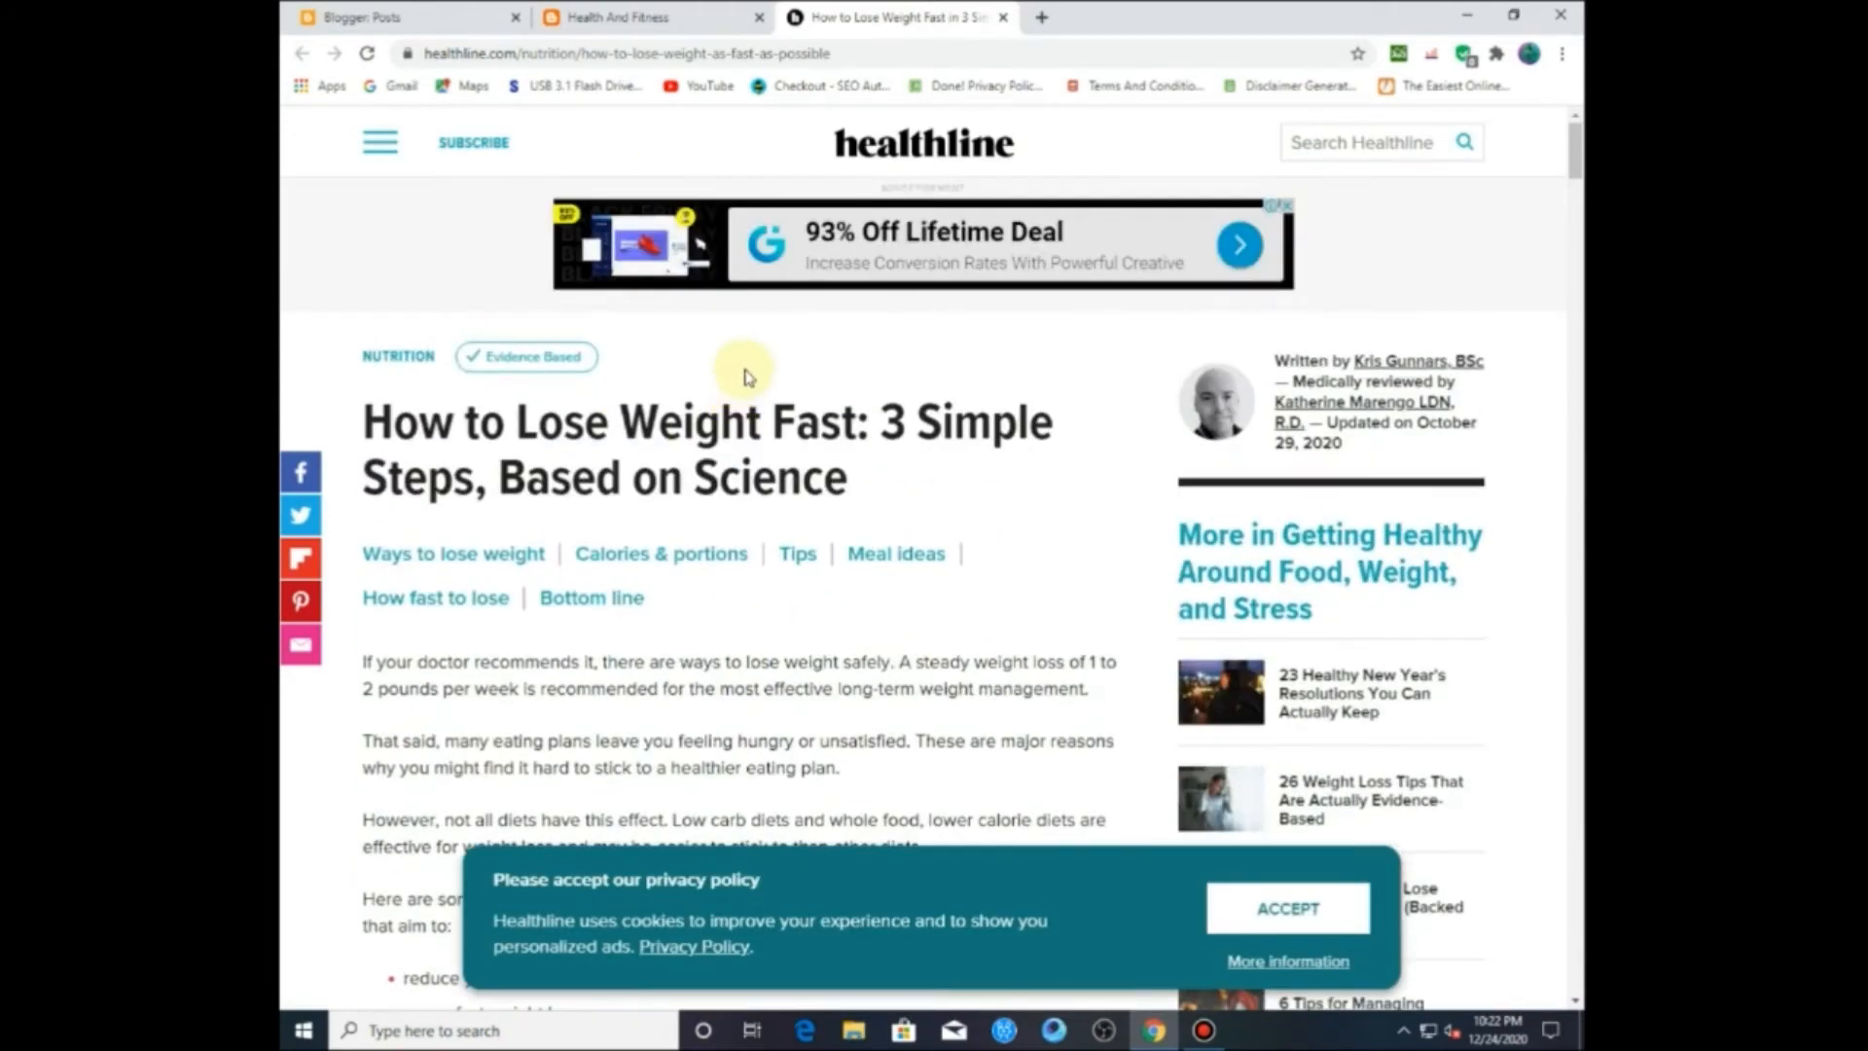
click(618, 16)
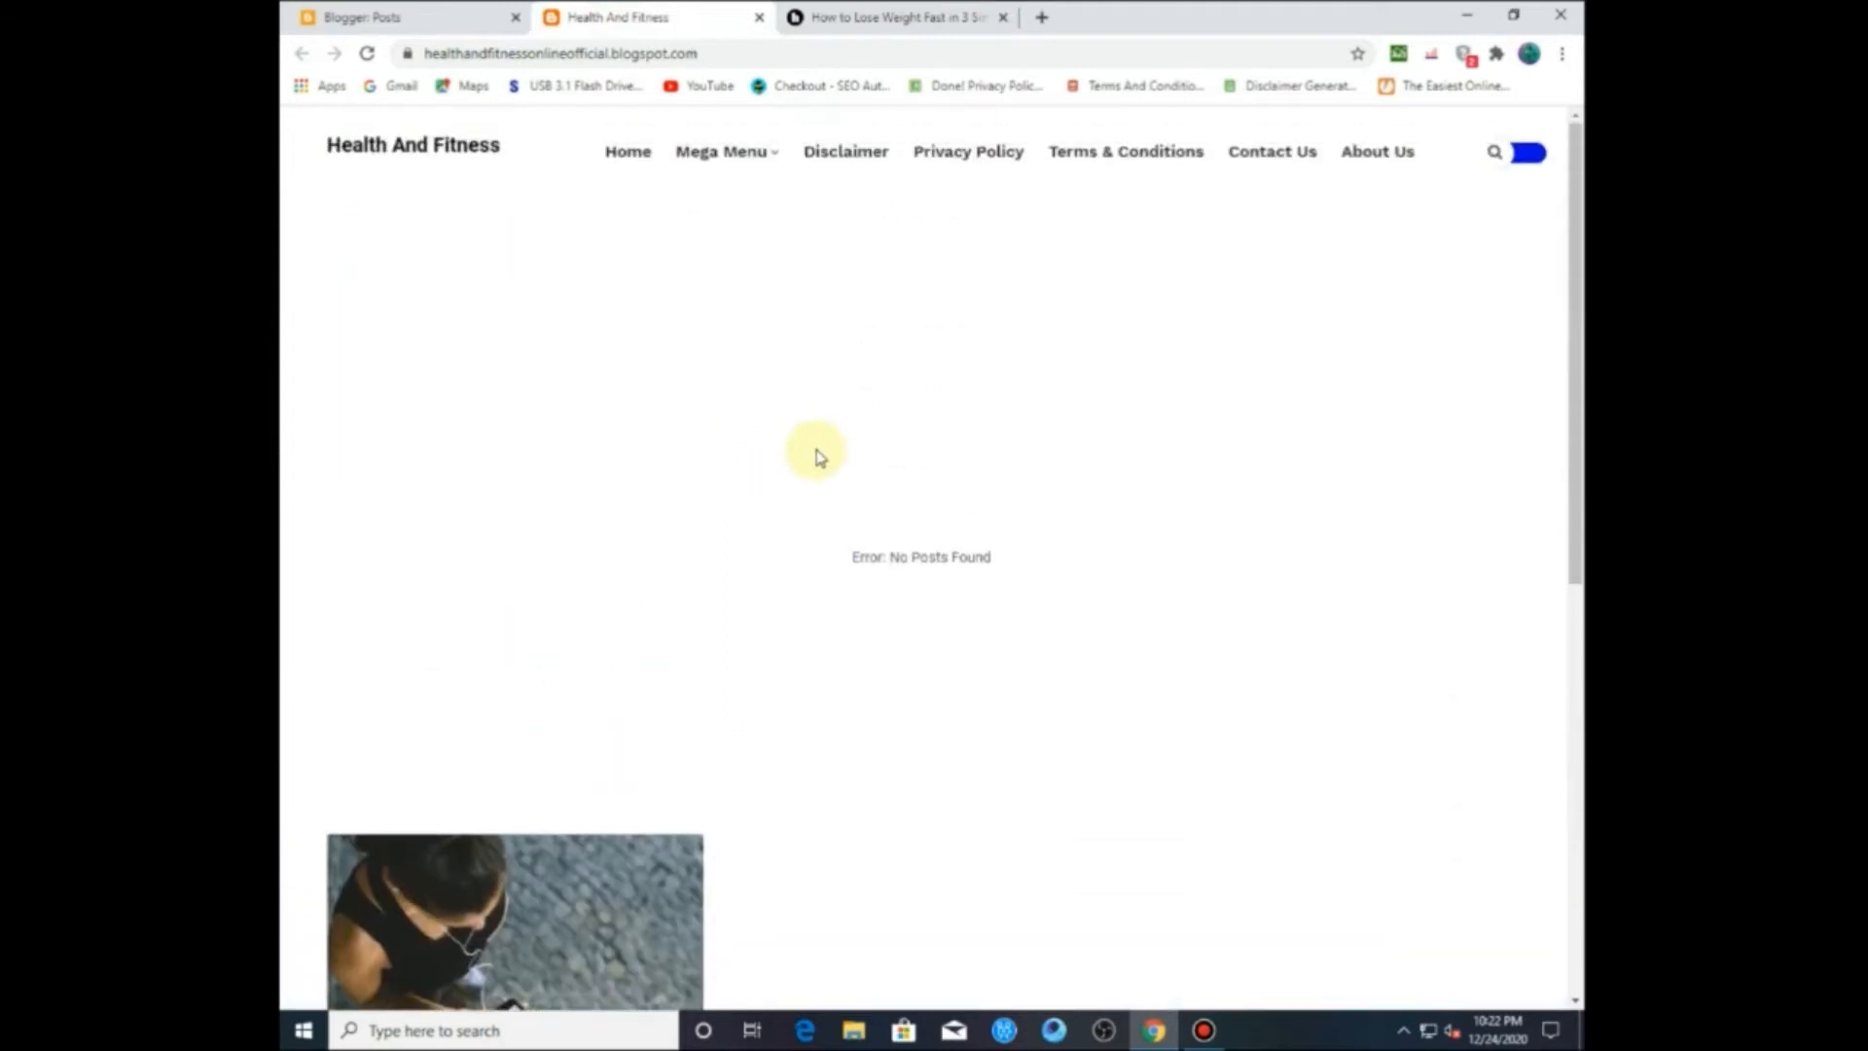
Step: Reload the blog homepage after it shows a 'No Posts Found' error
scroll(798, 748, down, 4)
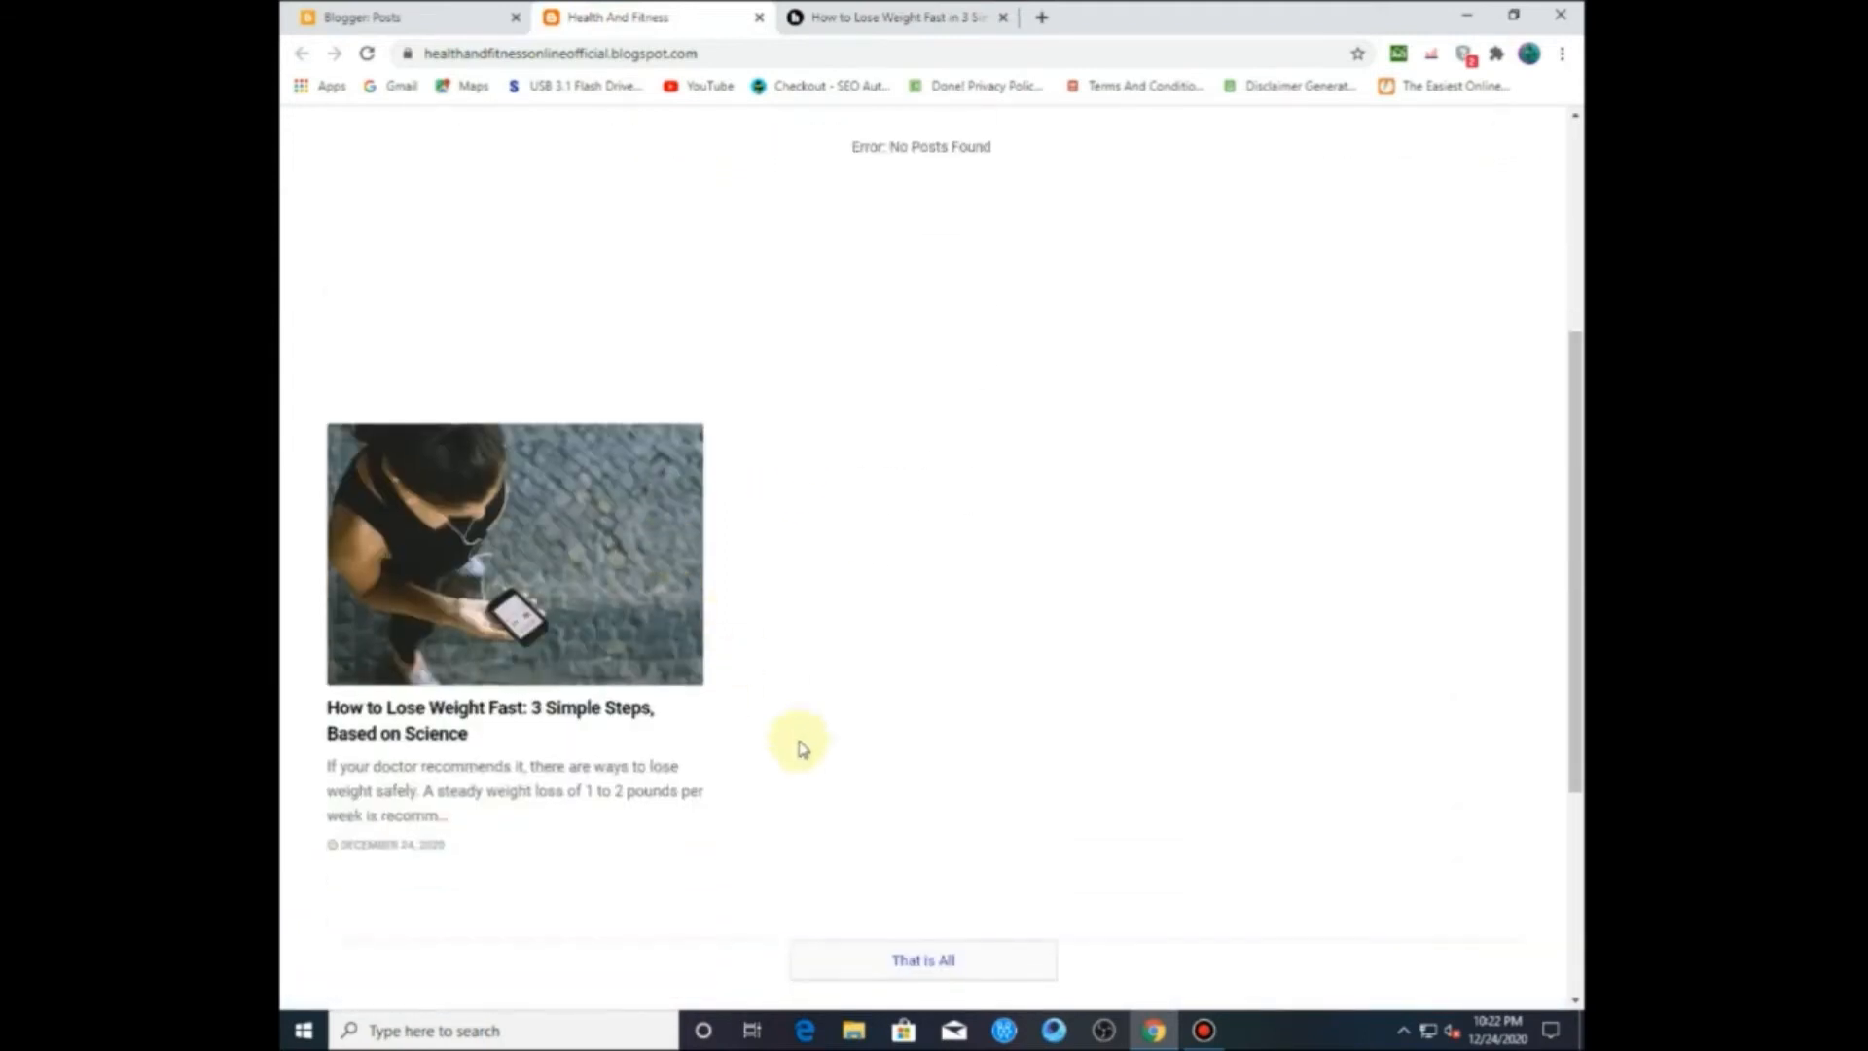
scroll(922, 750, up, 4)
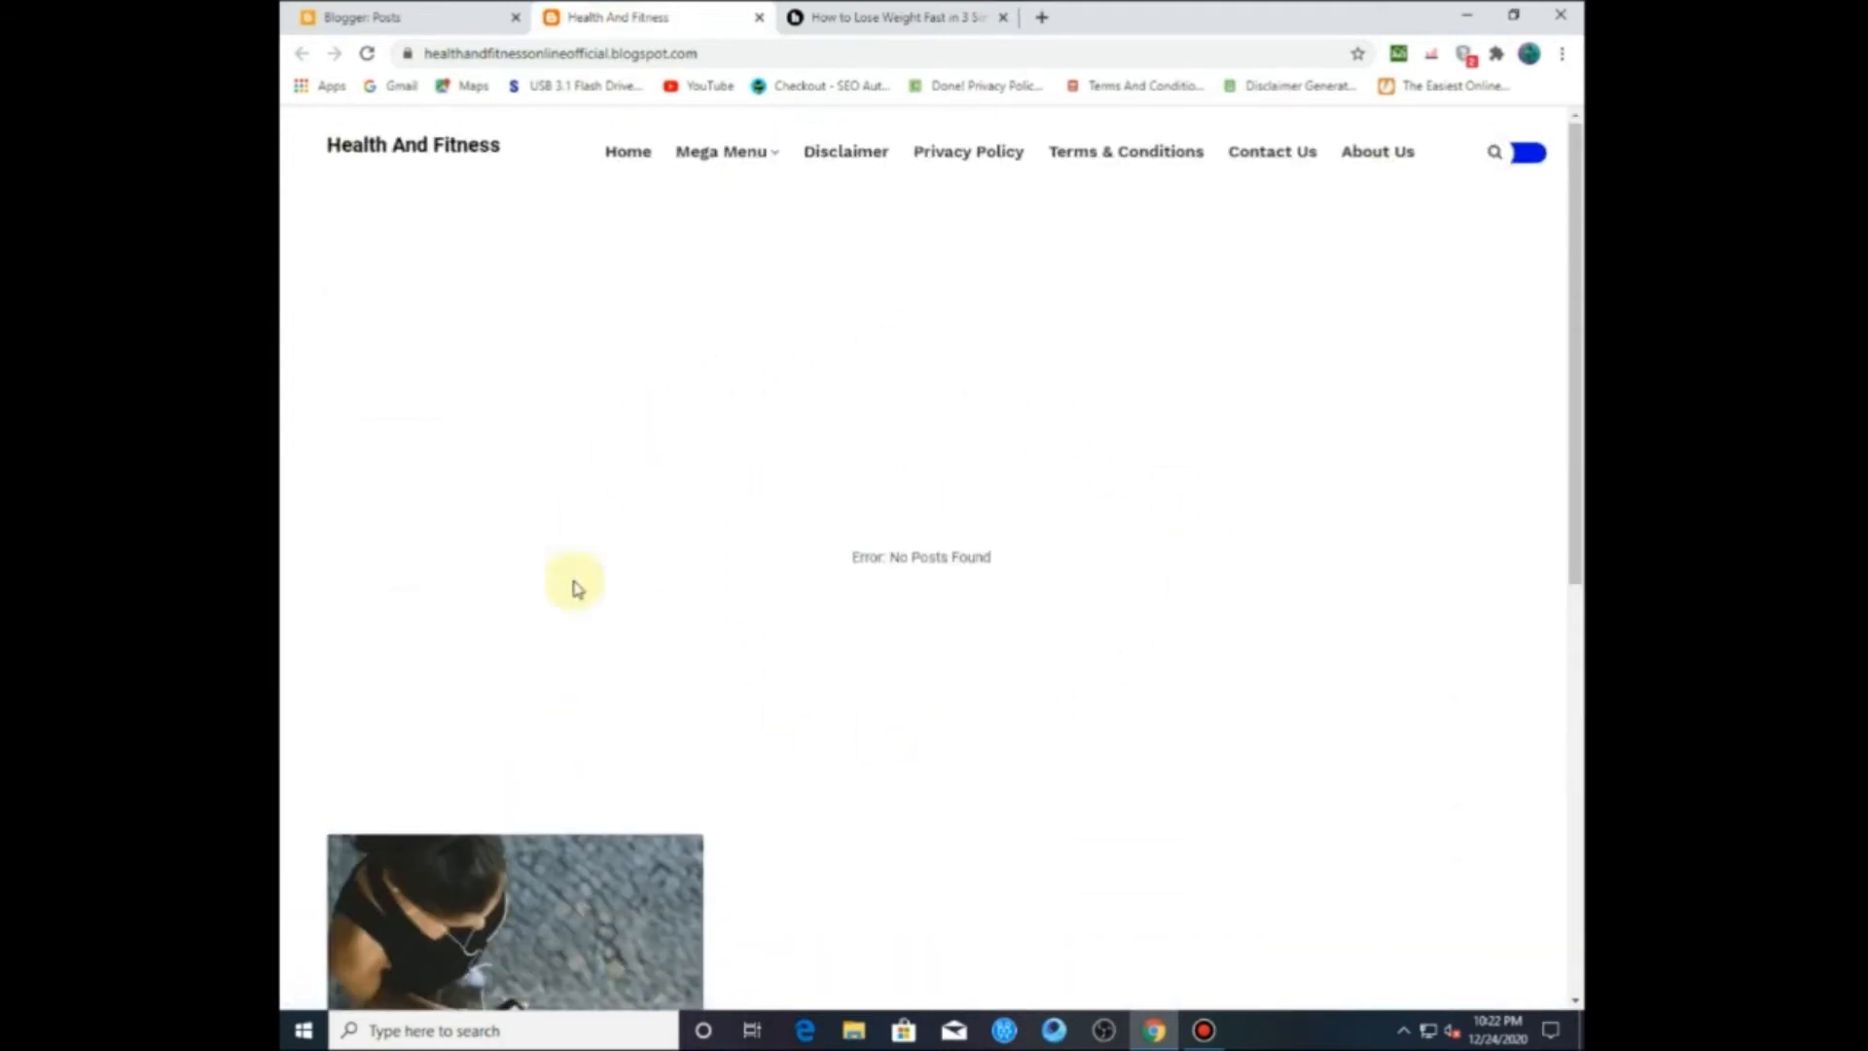
drag(854, 556, 993, 556)
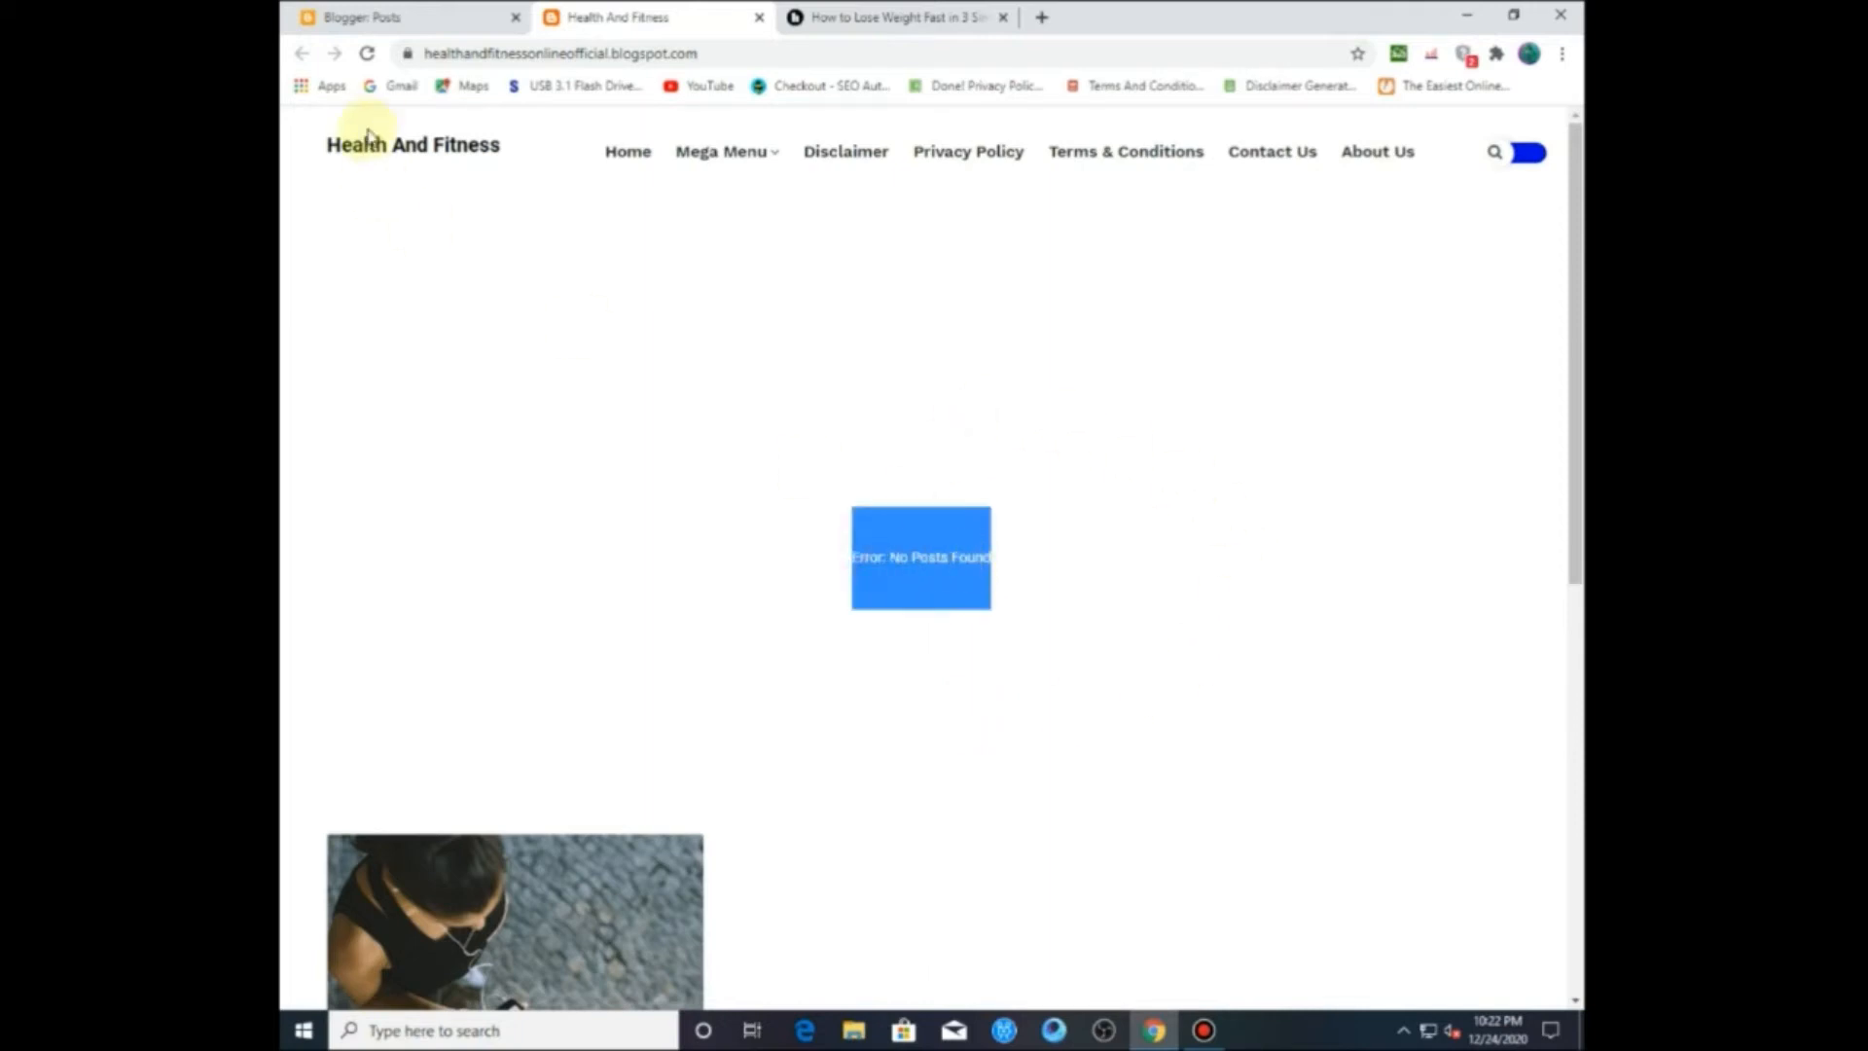
click(368, 50)
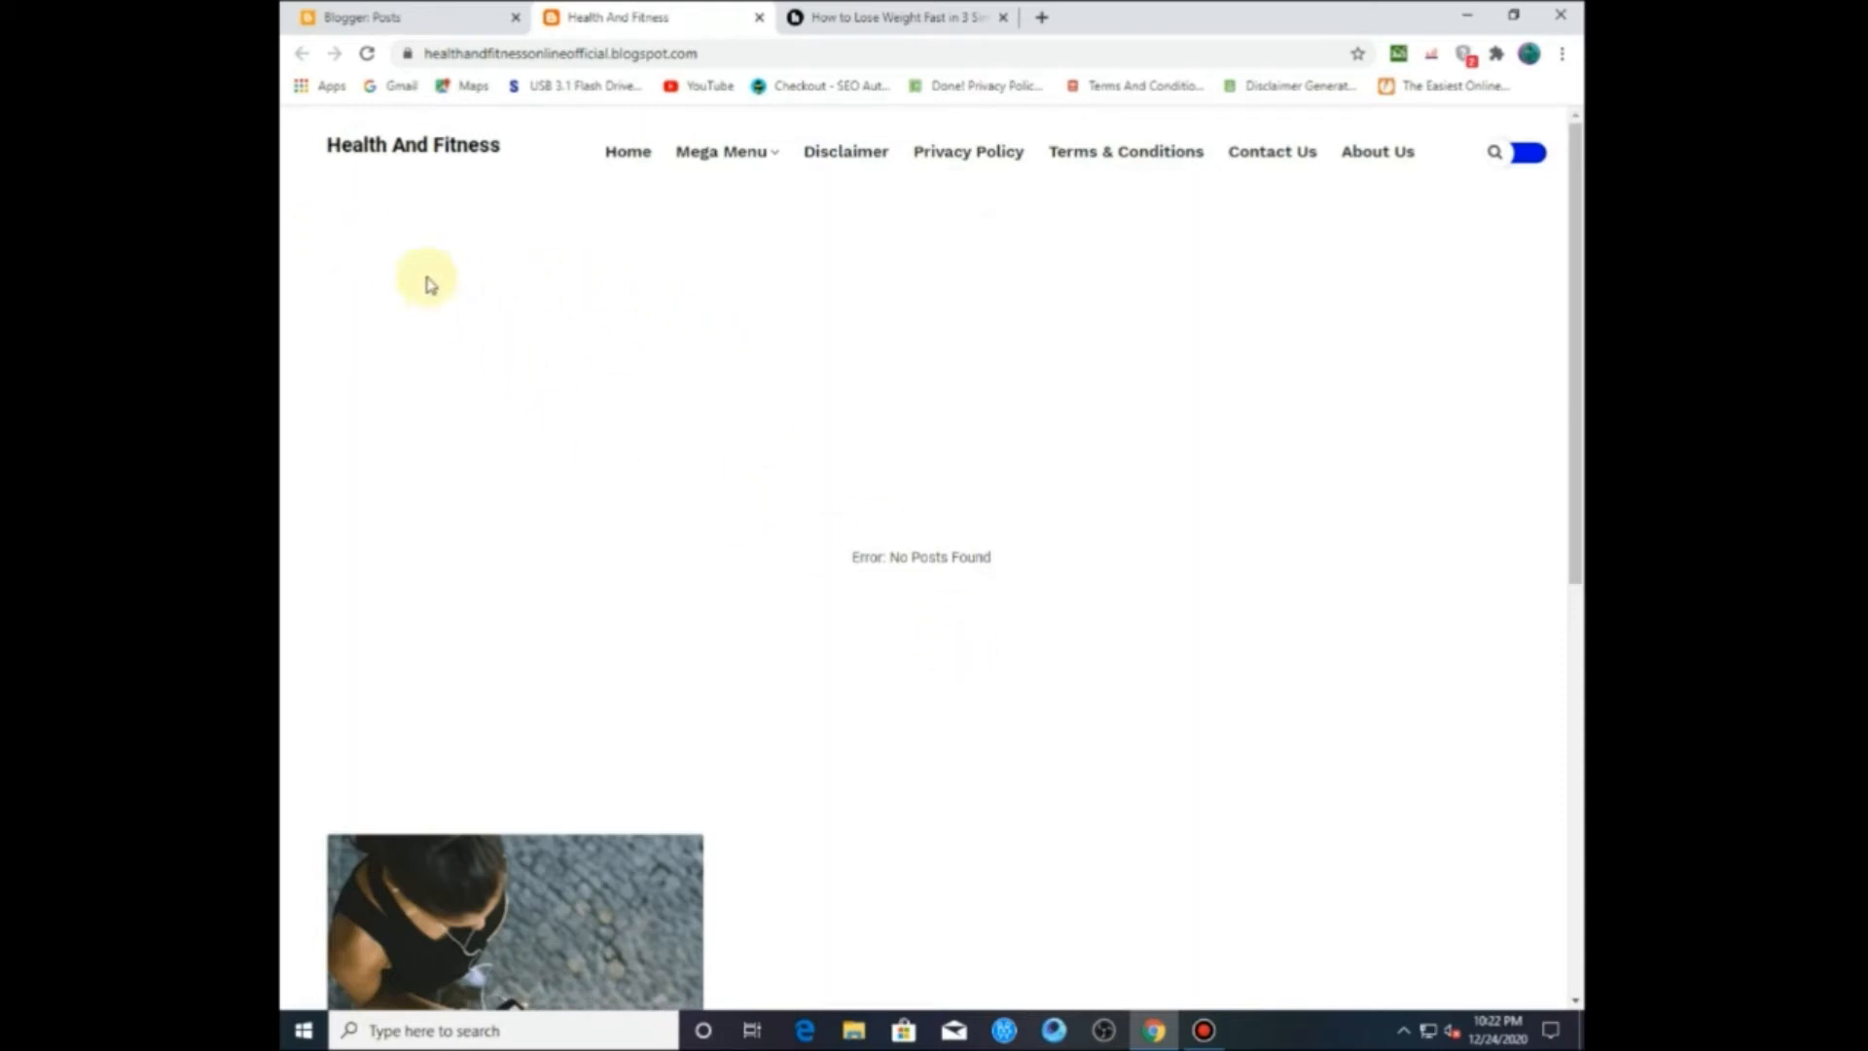
Step: Dismiss the Traffic Spirit notification and open the weight-loss post from its thumbnail
drag(314, 195, 514, 285)
click(521, 281)
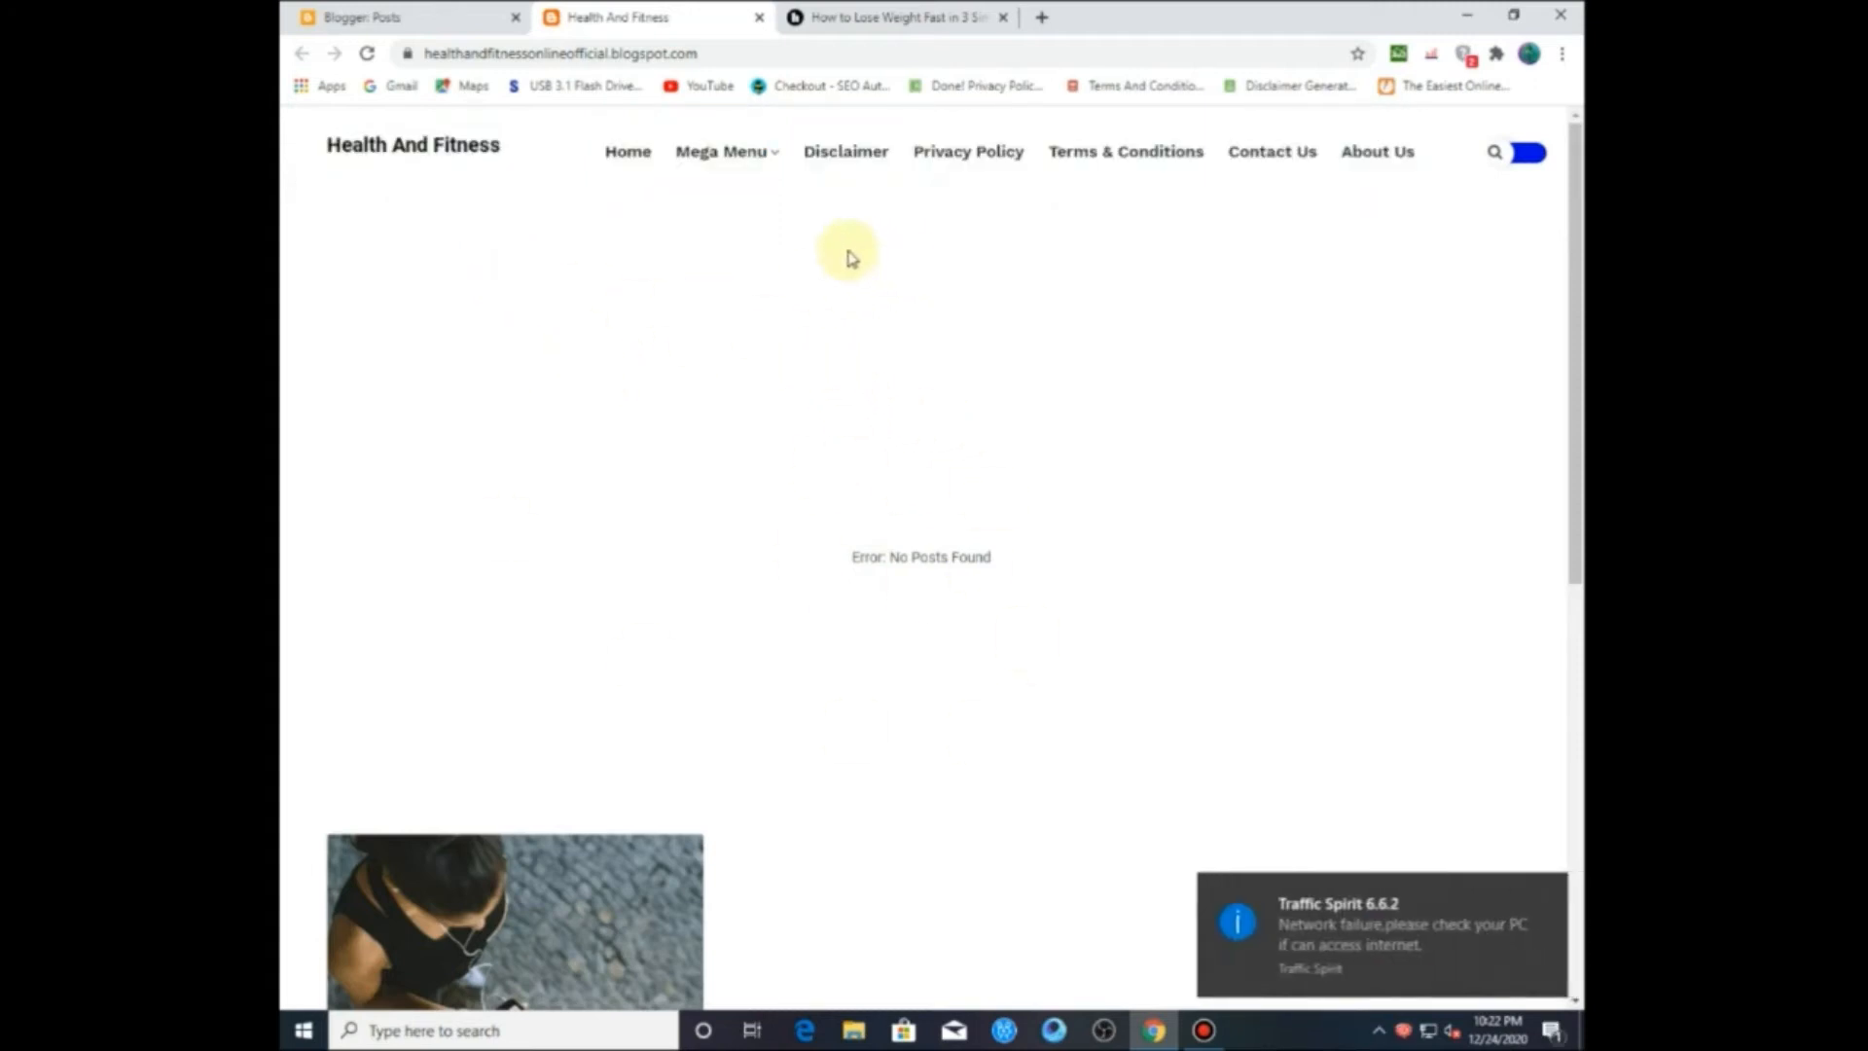
click(1548, 891)
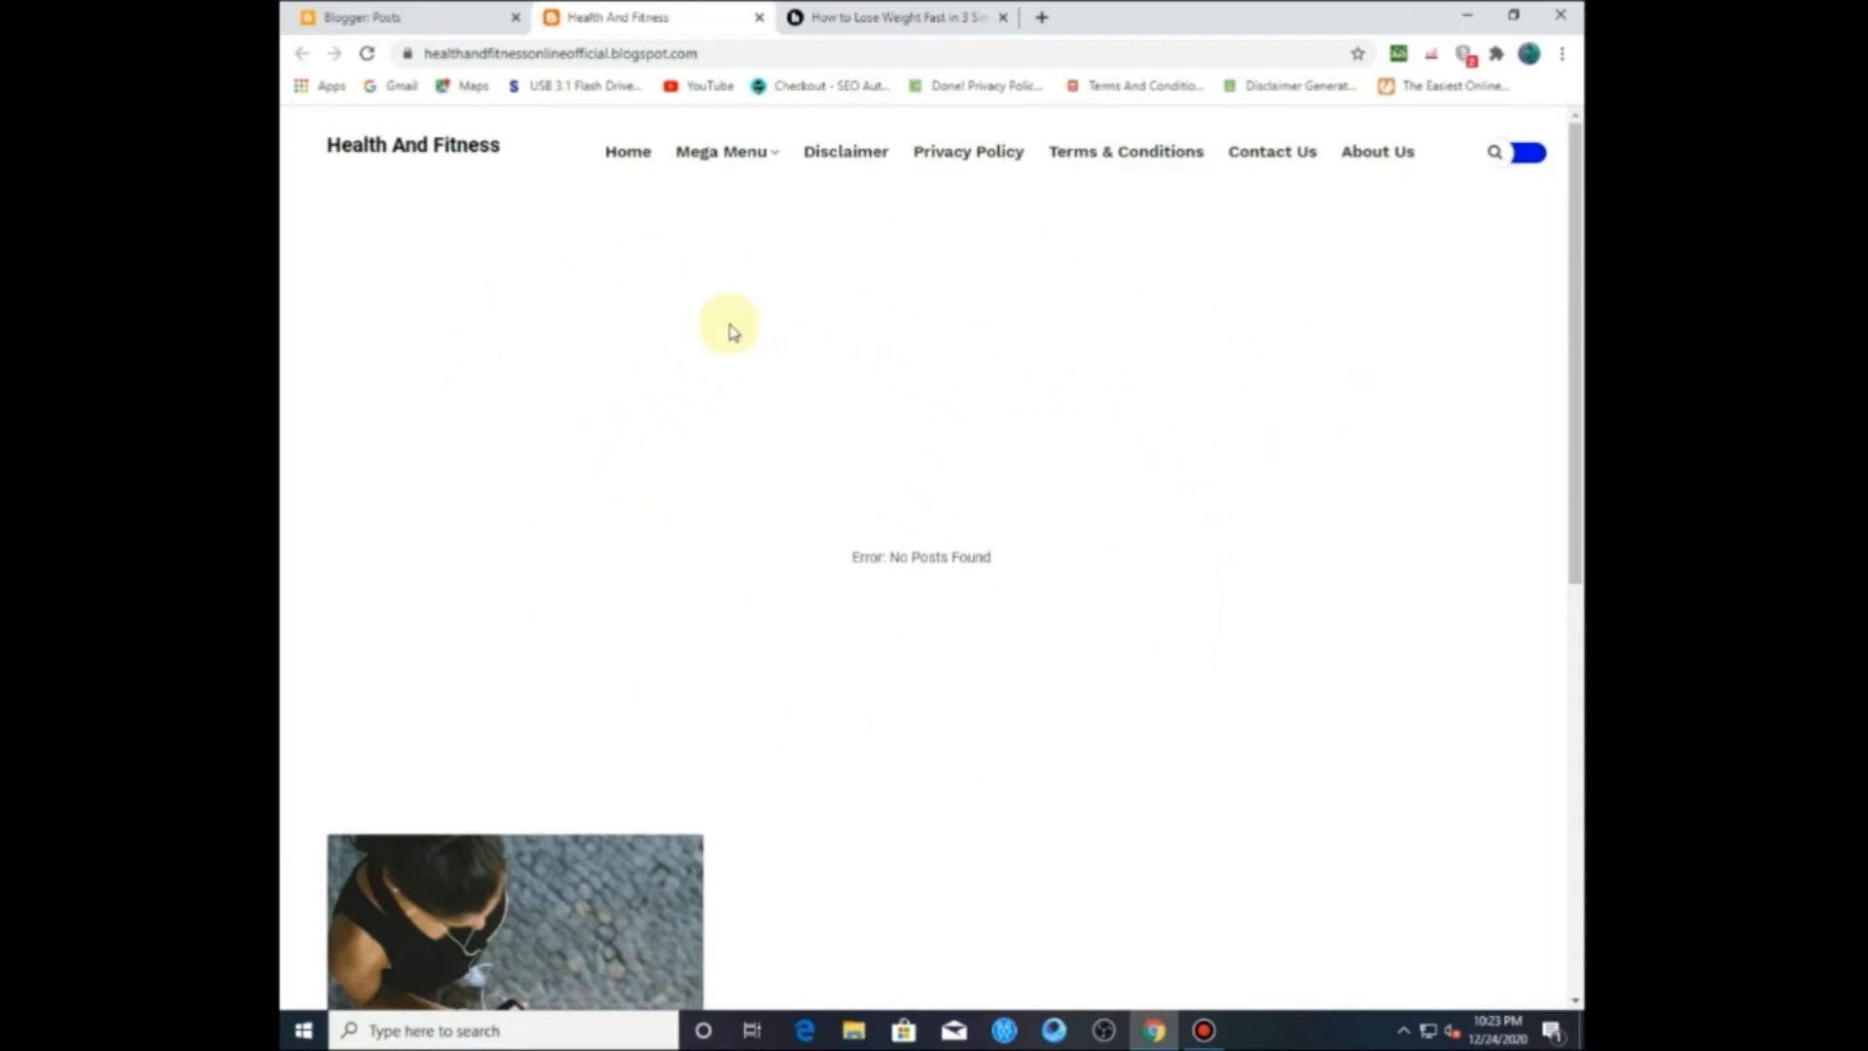
mouse_move(755, 156)
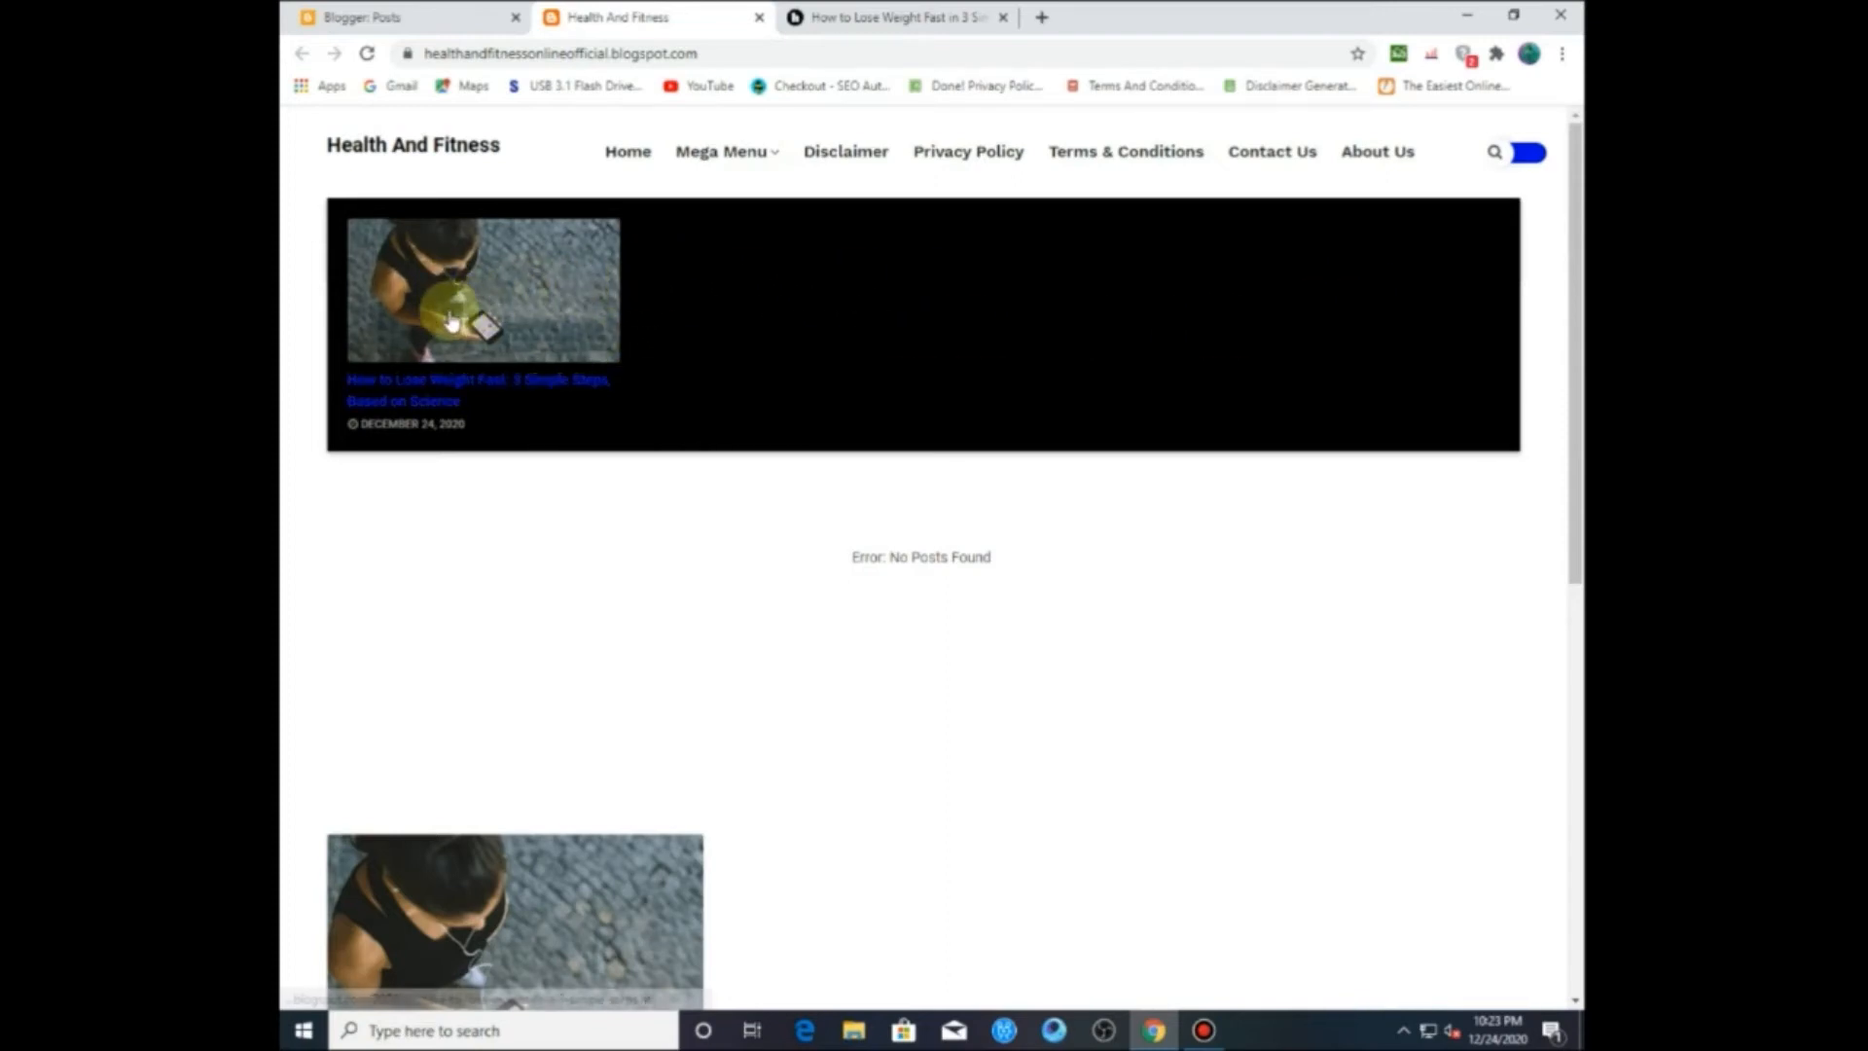
scroll(550, 484, down, 6)
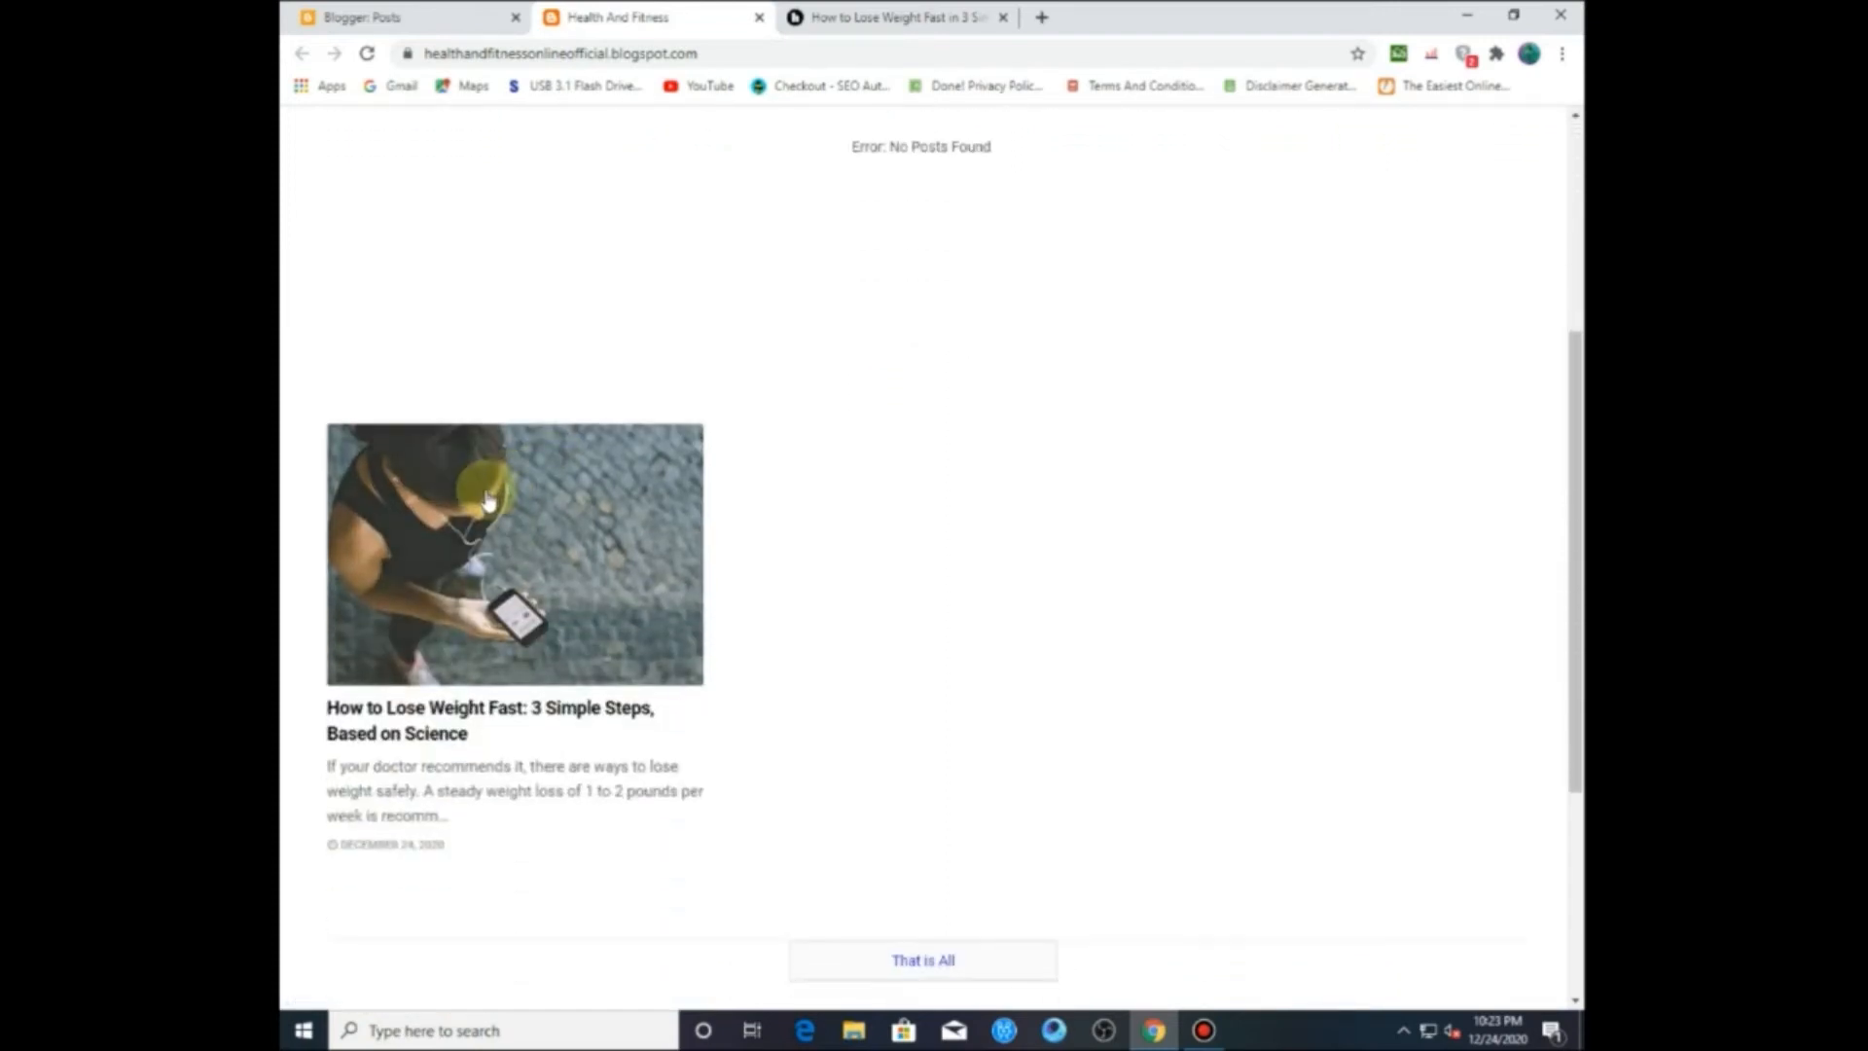
click(487, 452)
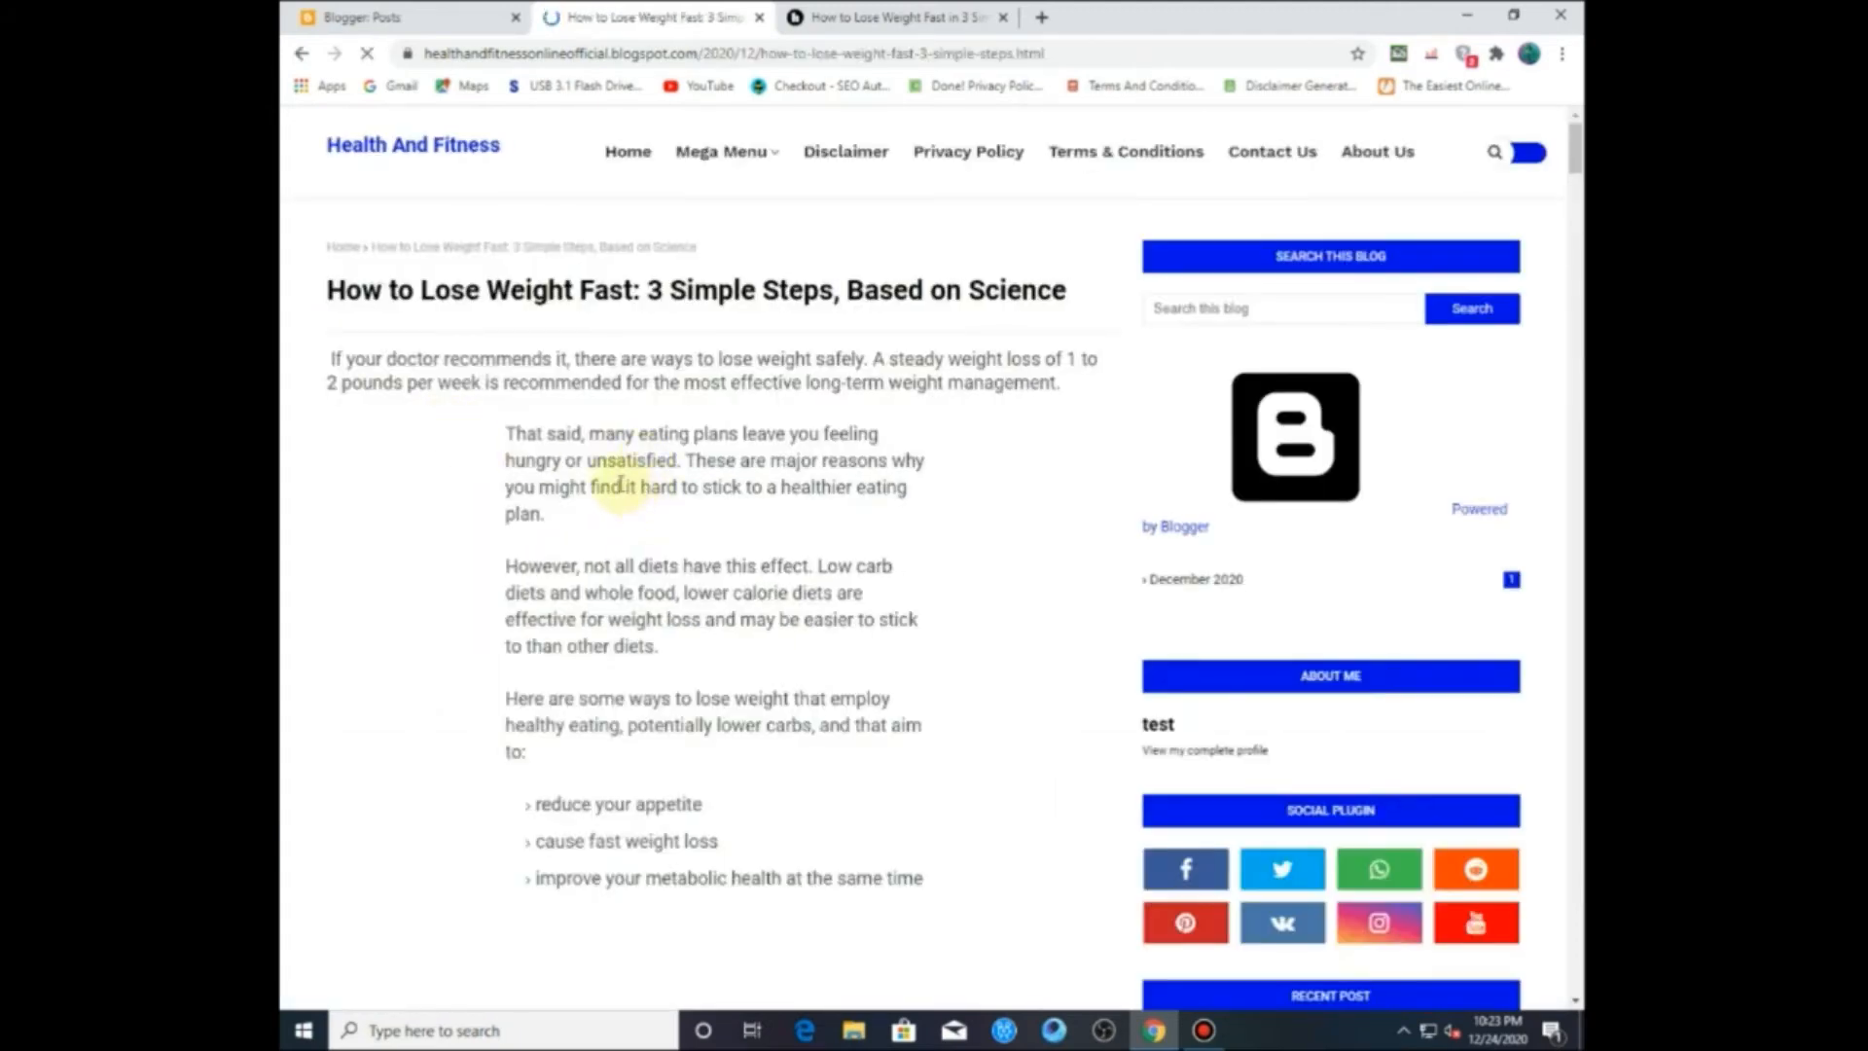
Step: Read through the 'How to Lose Weight Fast' post, including the low-carb paragraph, then close its tab
scroll(615, 525, down, 5)
scroll(615, 526, up, 5)
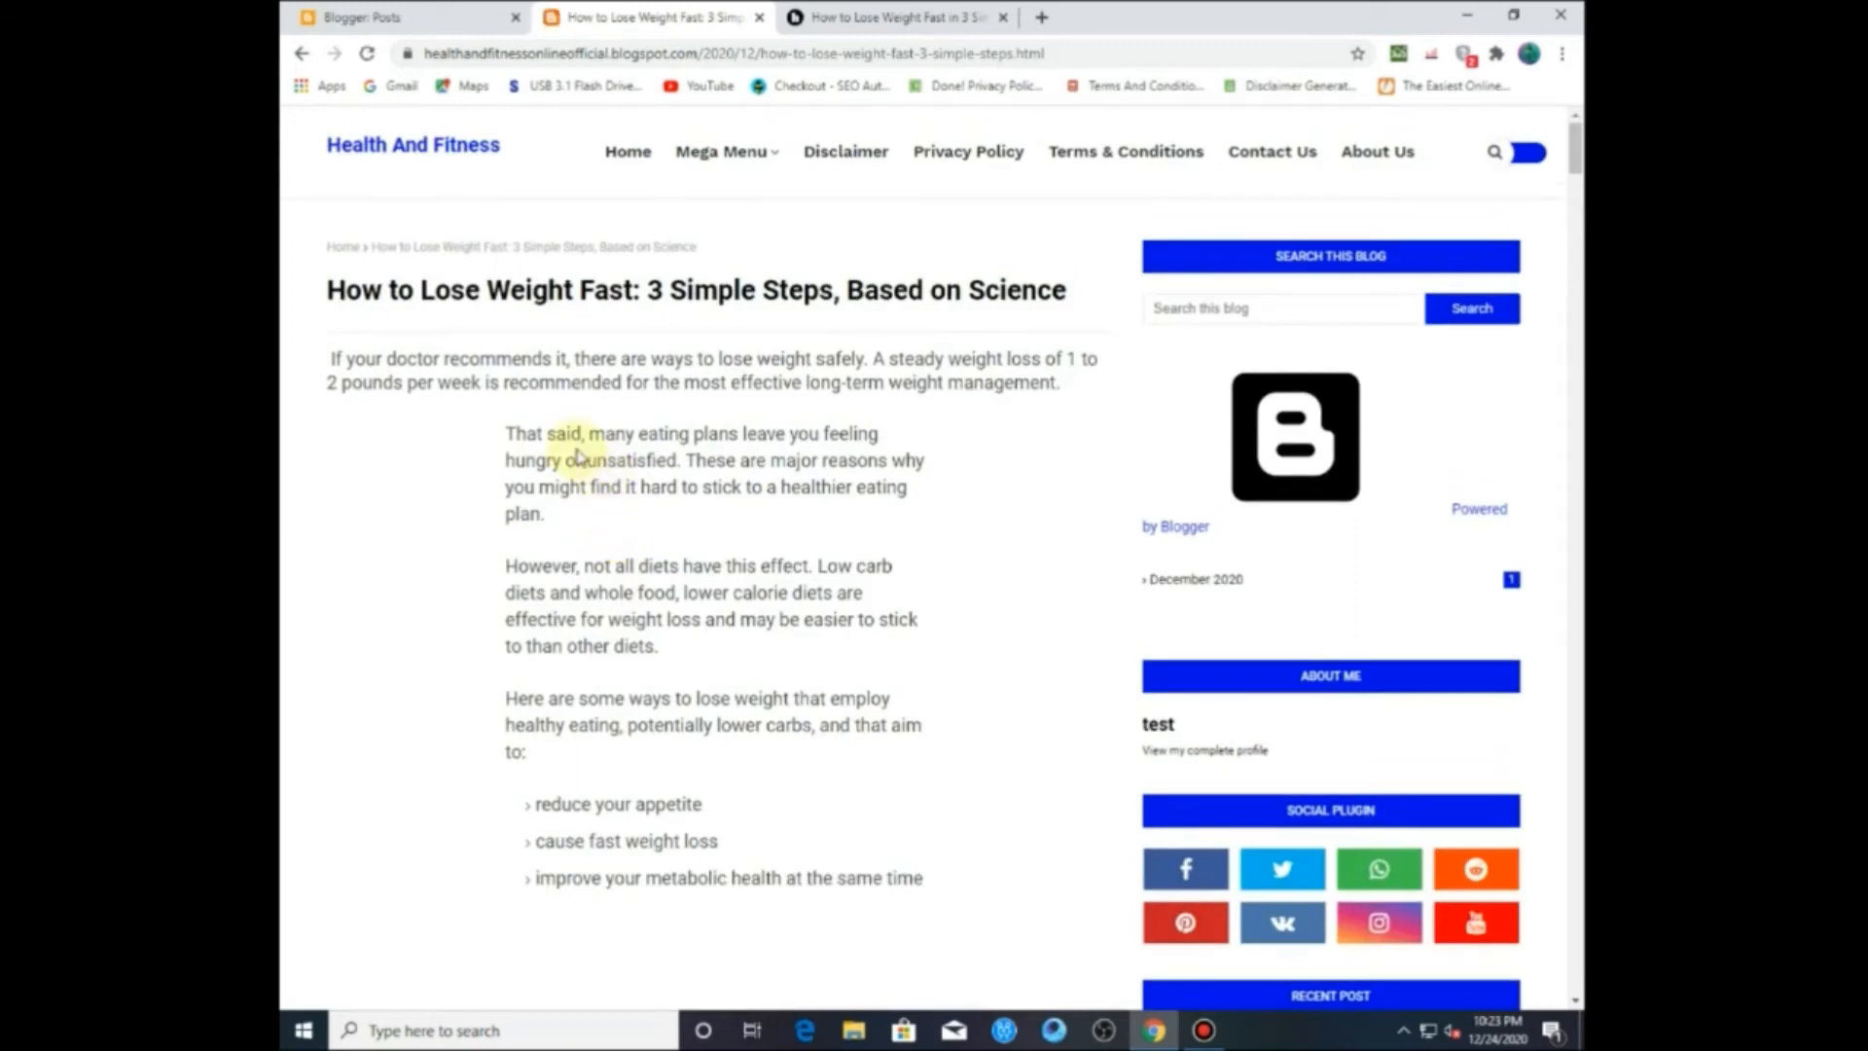
scroll(543, 458, down, 3)
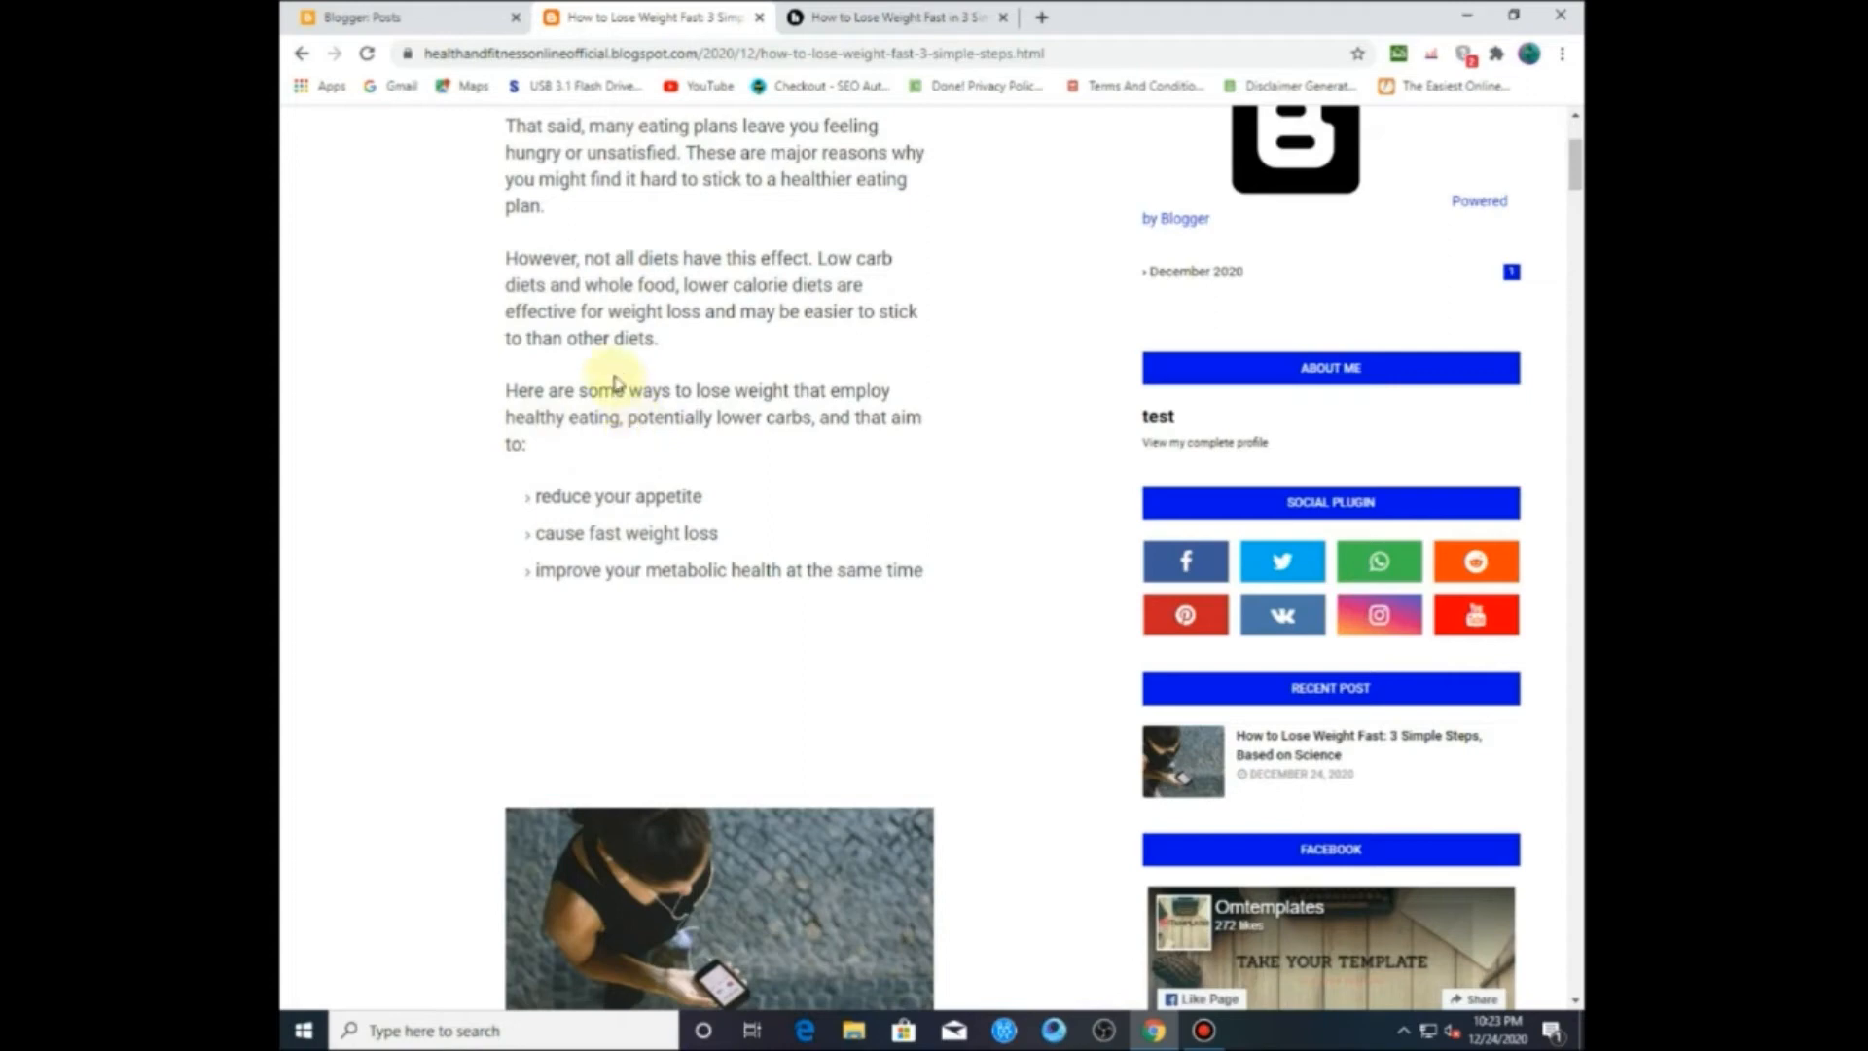
drag(505, 258, 665, 309)
click(640, 302)
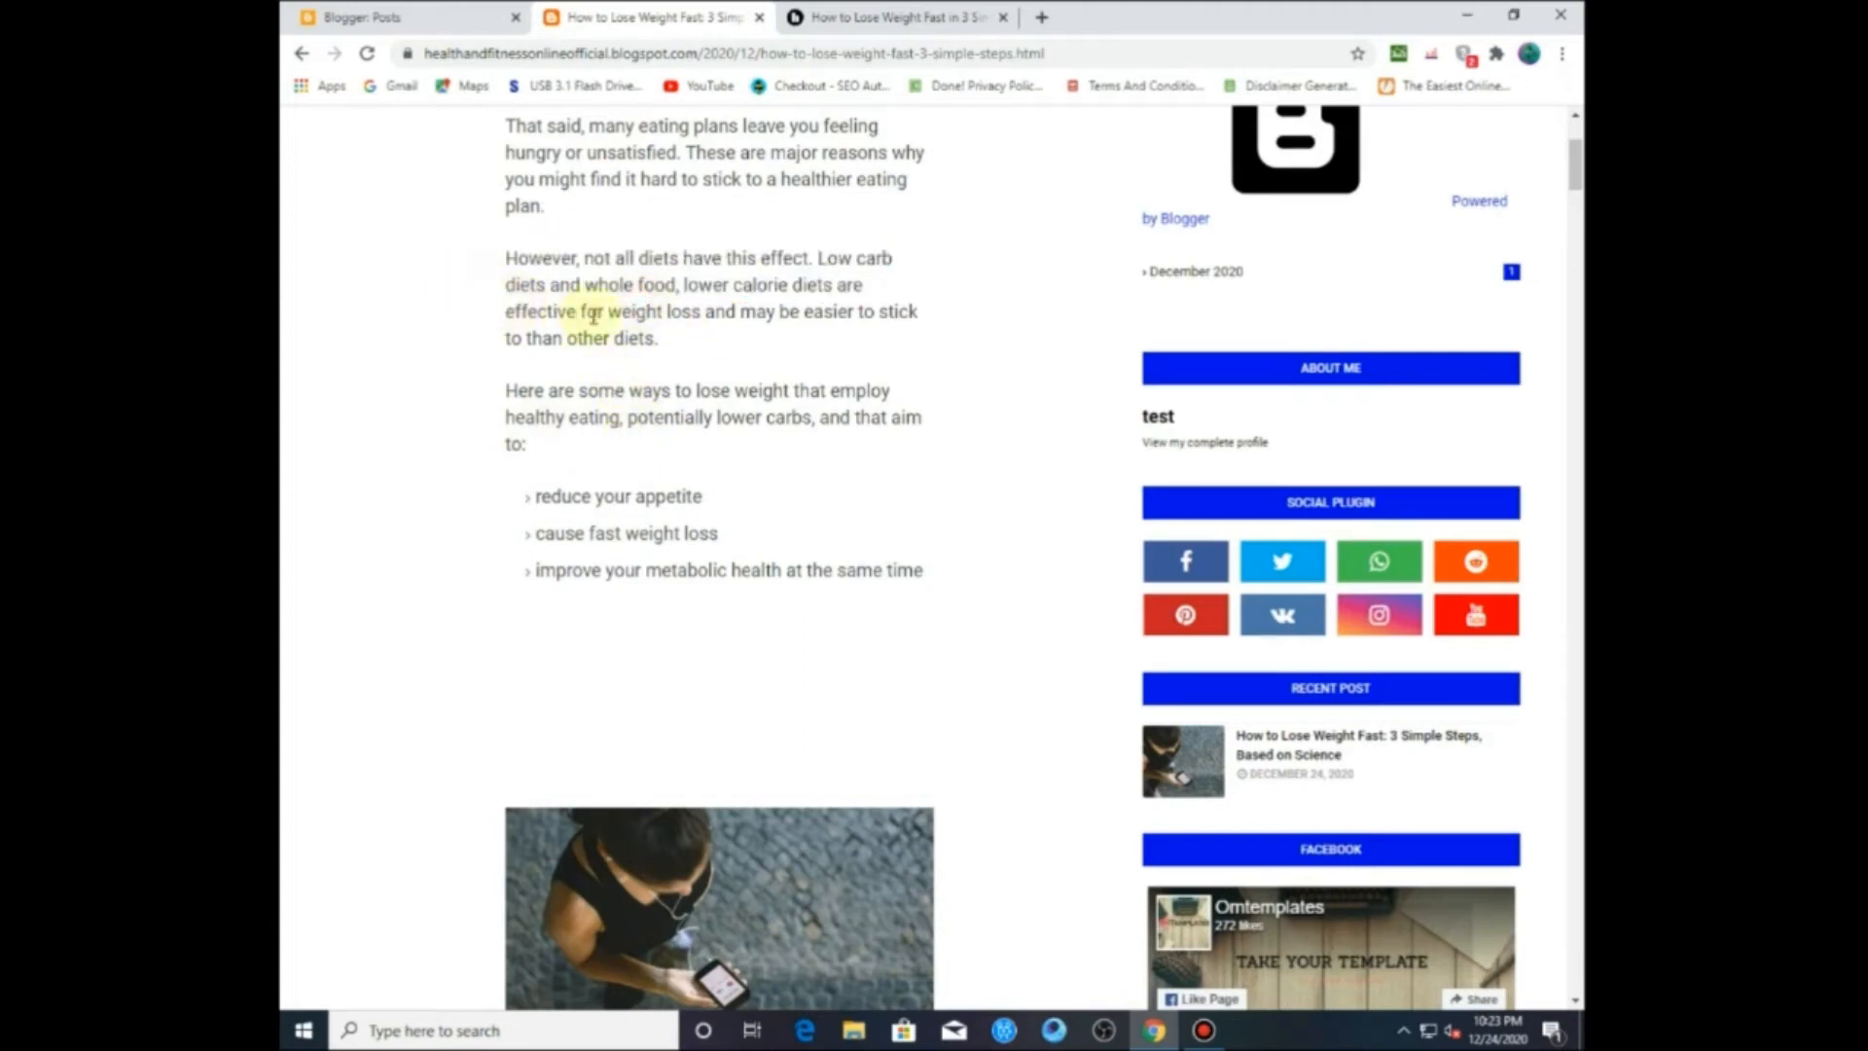
scroll(584, 283, down, 5)
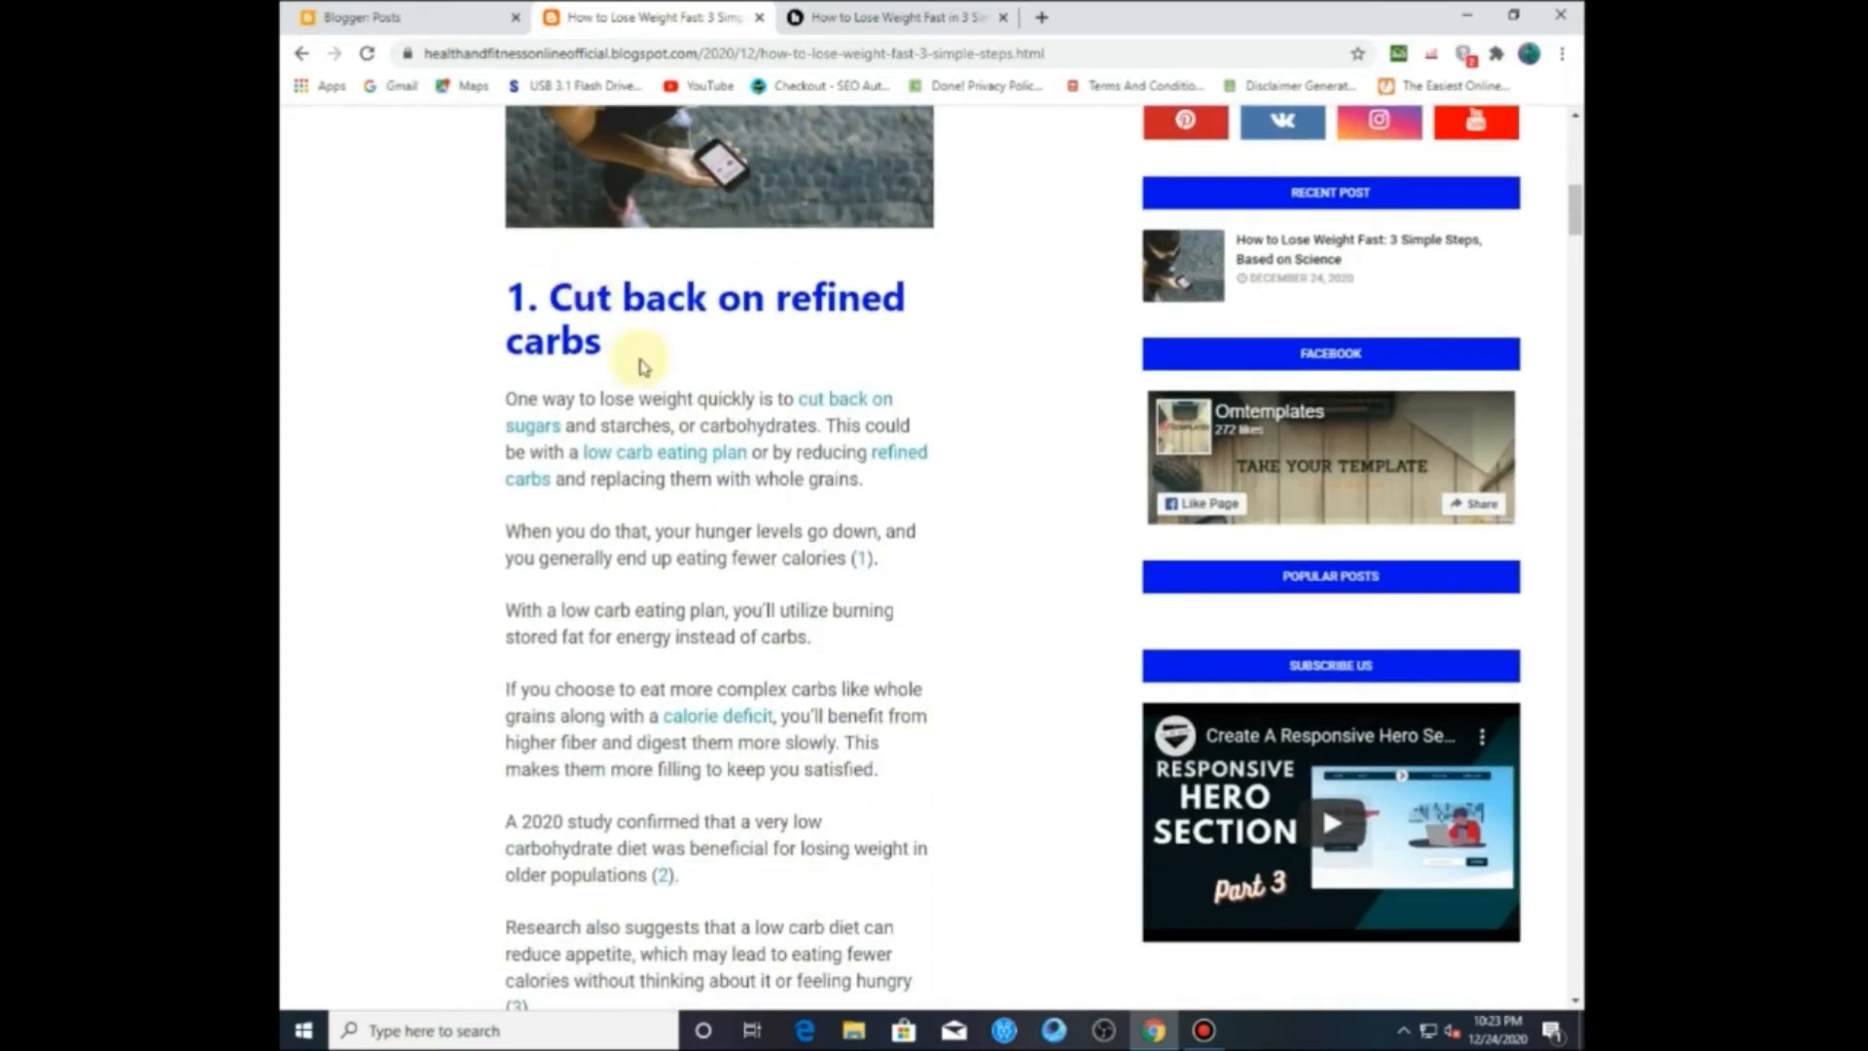
scroll(642, 360, down, 7)
scroll(578, 421, down, 15)
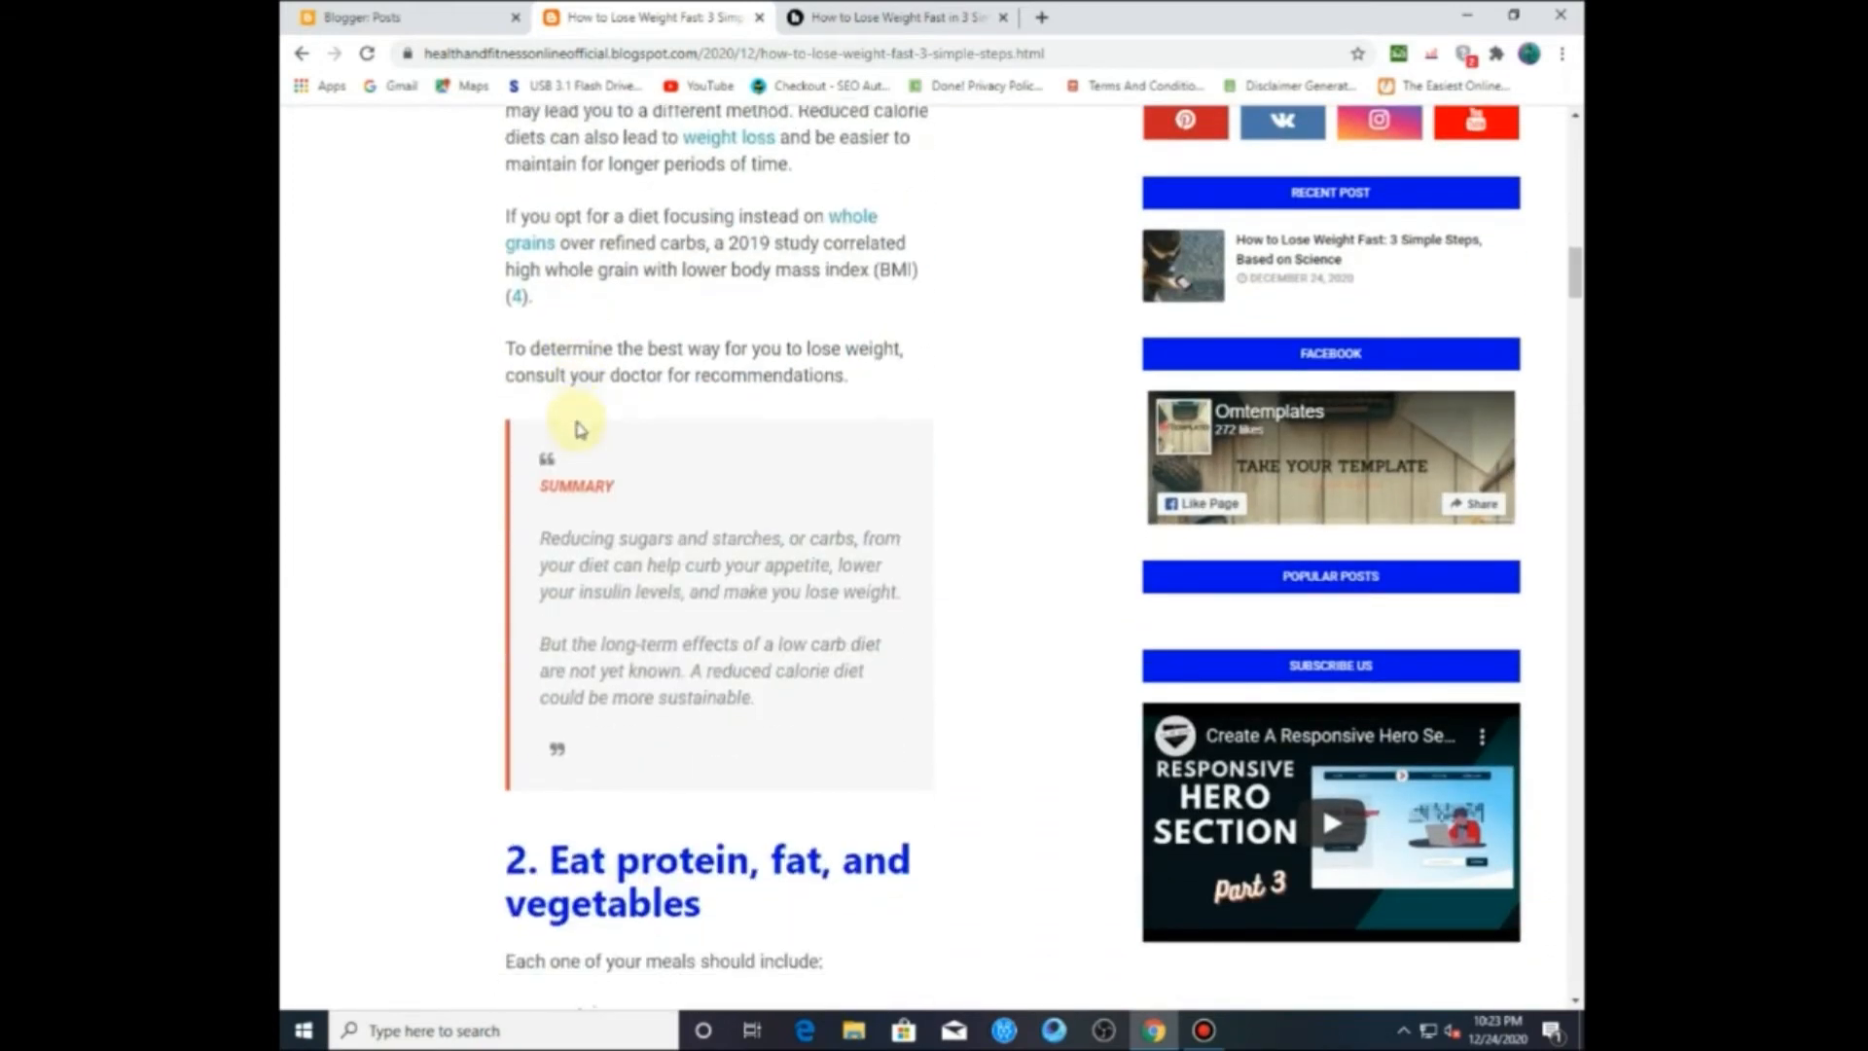
scroll(579, 426, up, 9)
scroll(579, 426, up, 13)
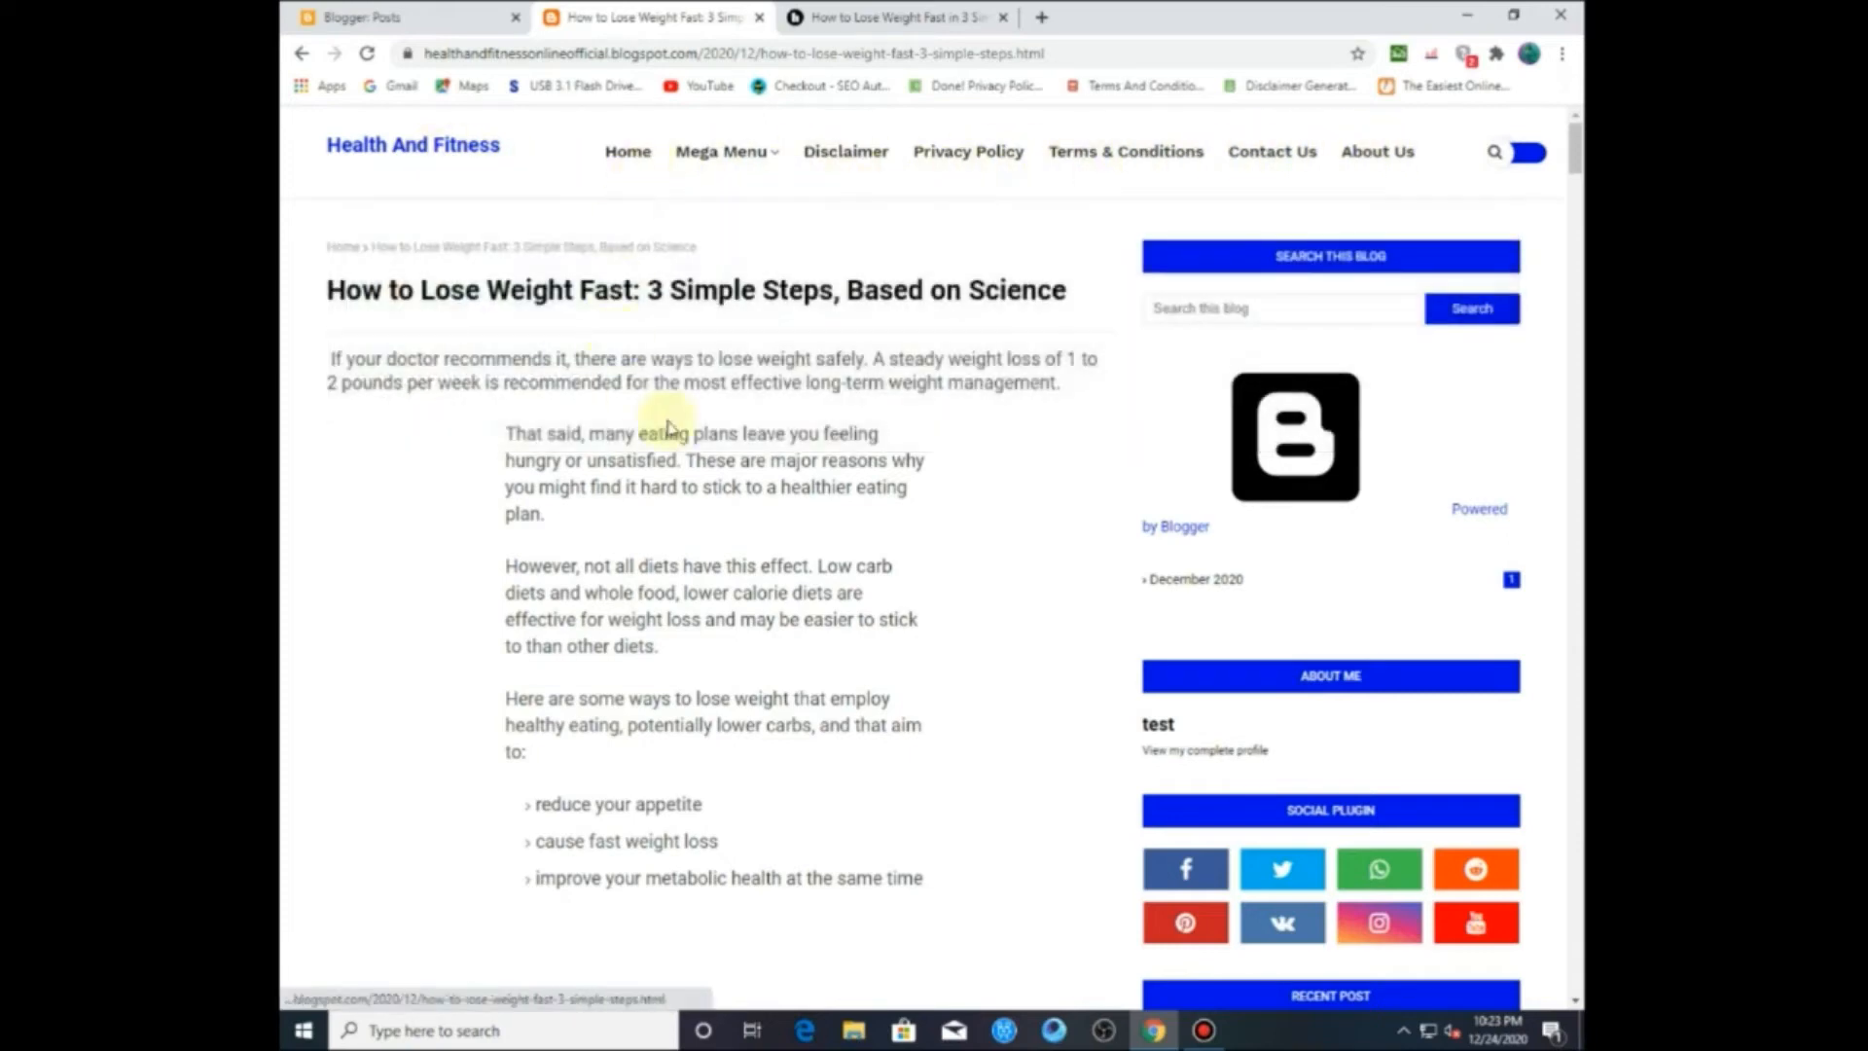
click(761, 17)
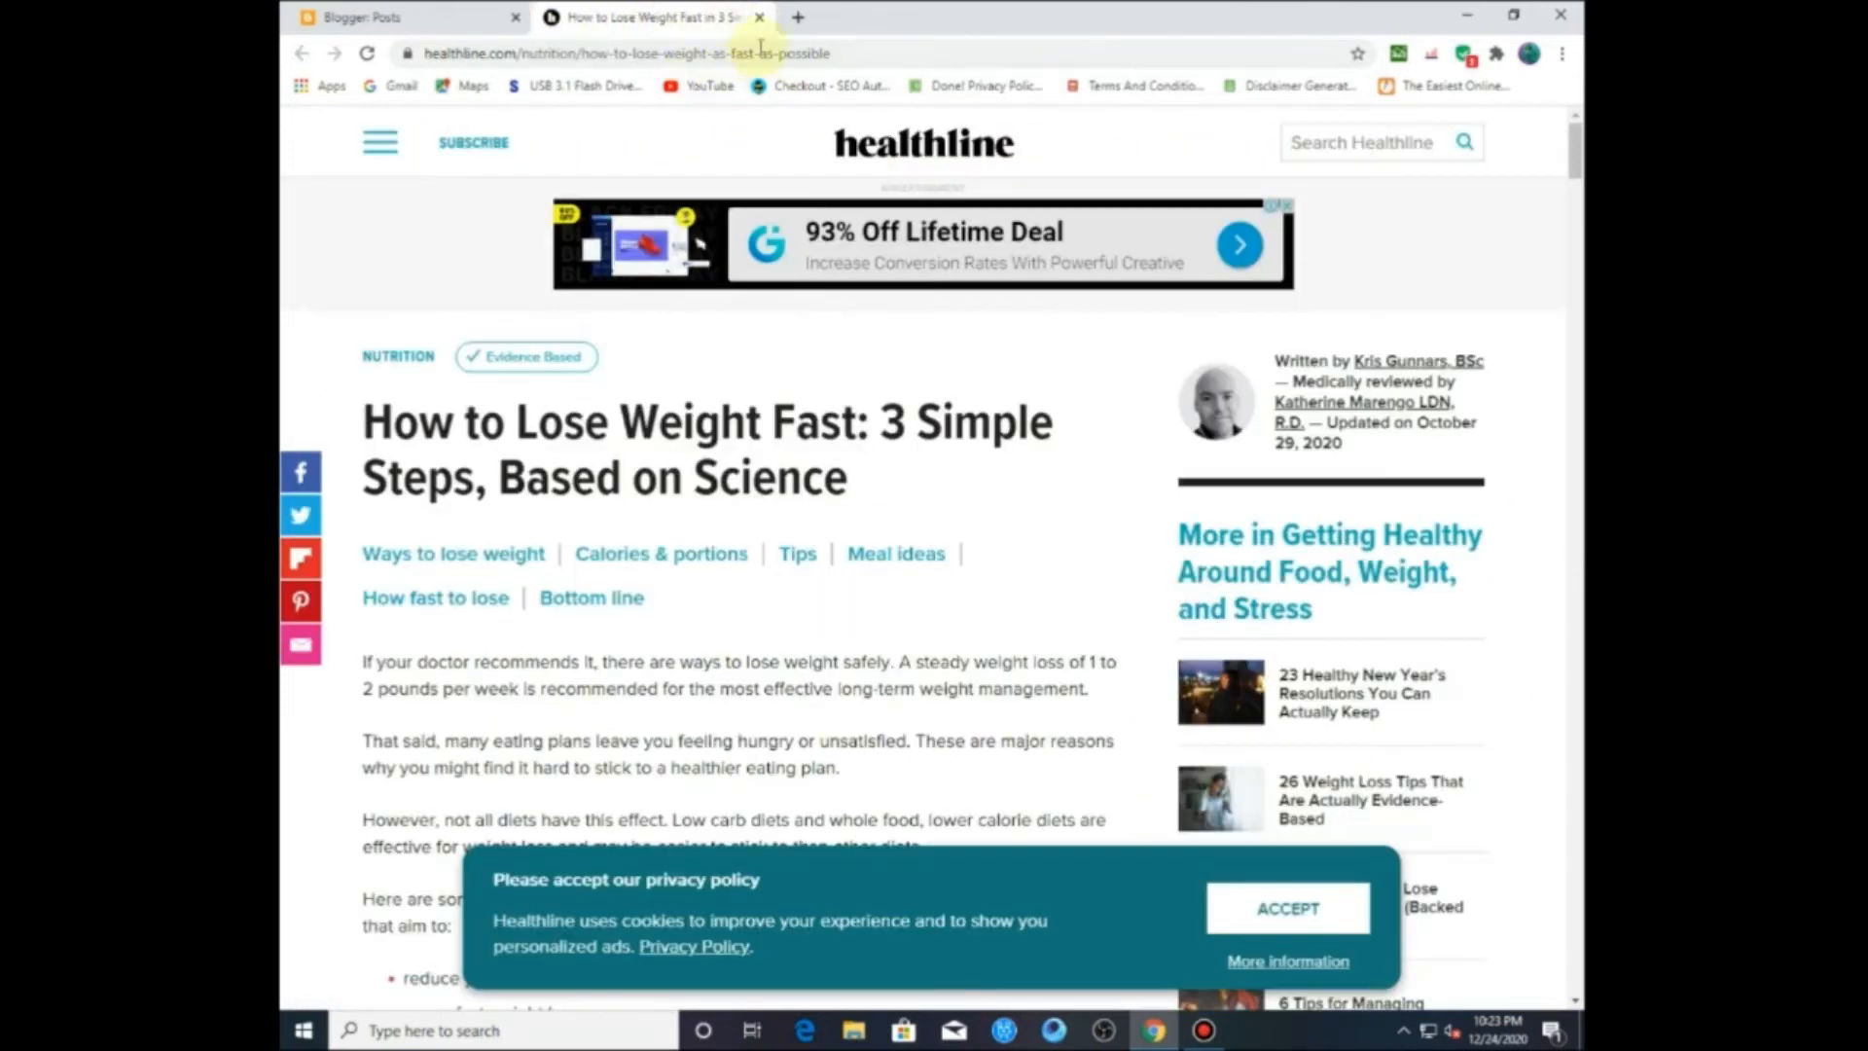
Step: Close the Healthline tab, open the live Health And Fitness blog in a new tab, and select its address
click(759, 18)
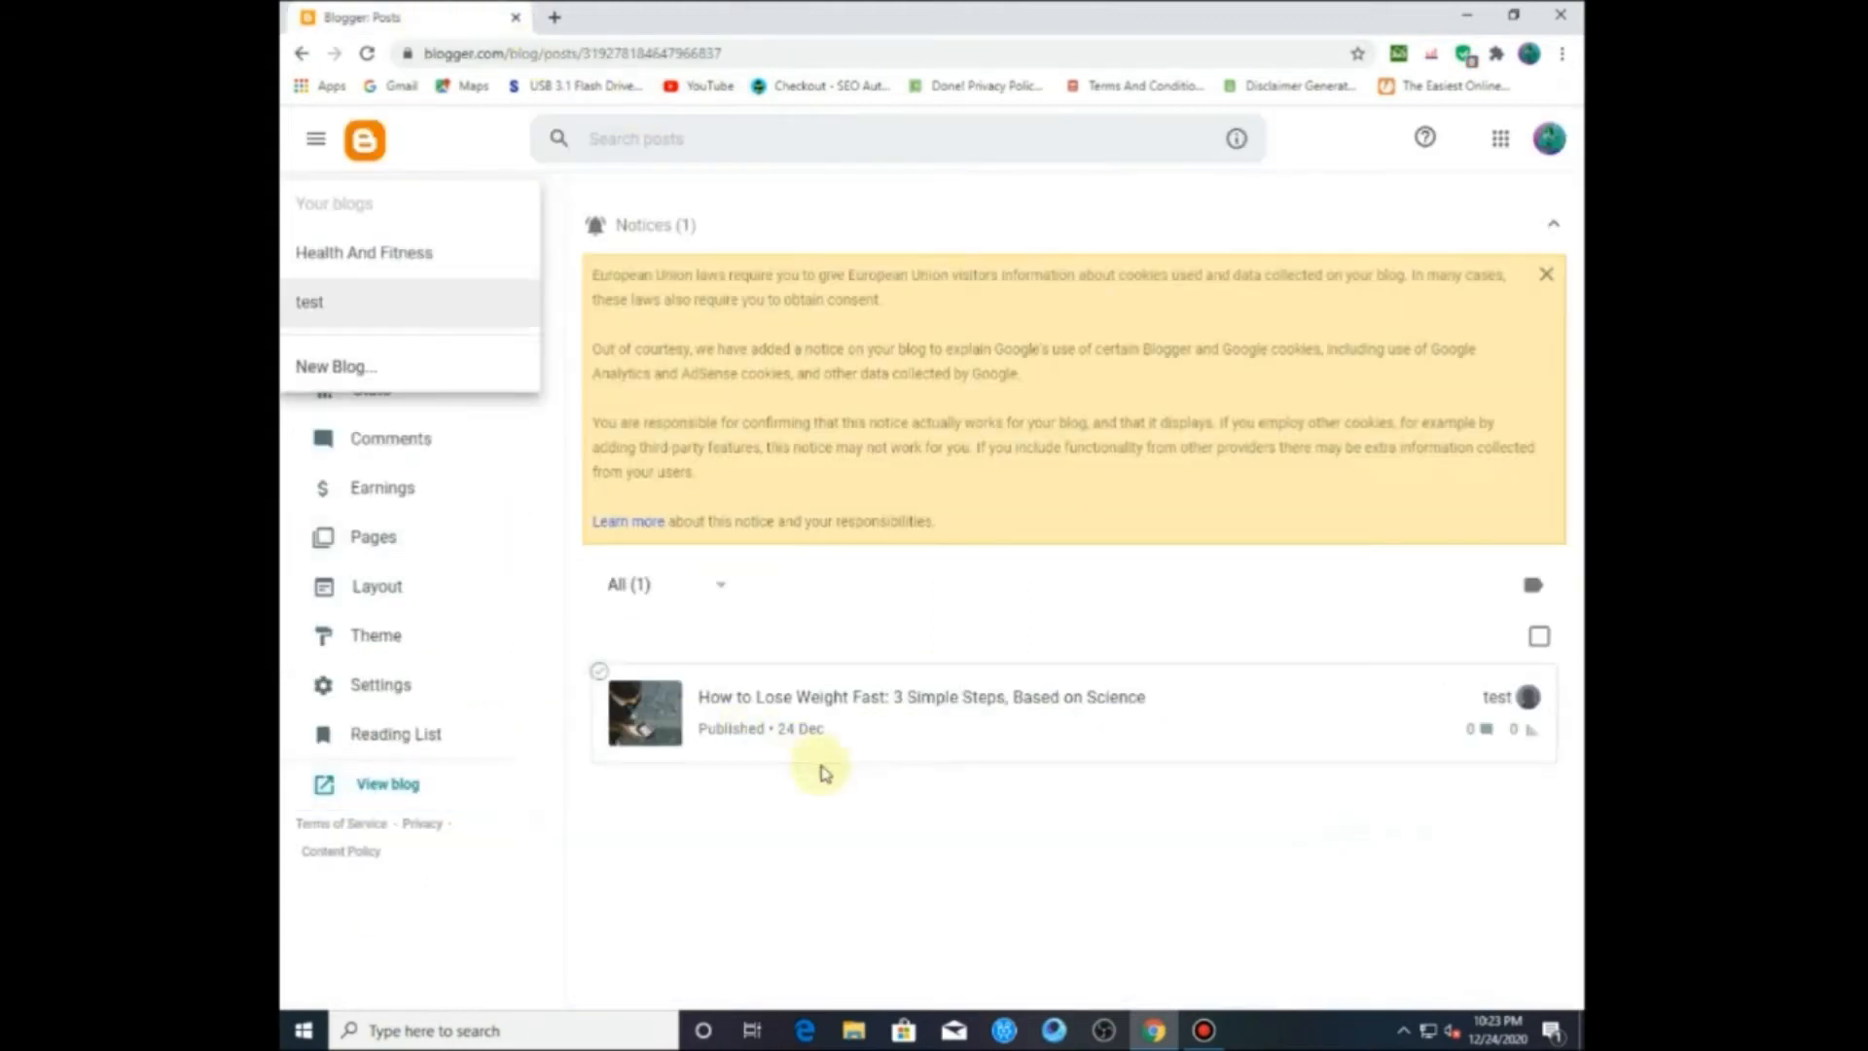
click(824, 803)
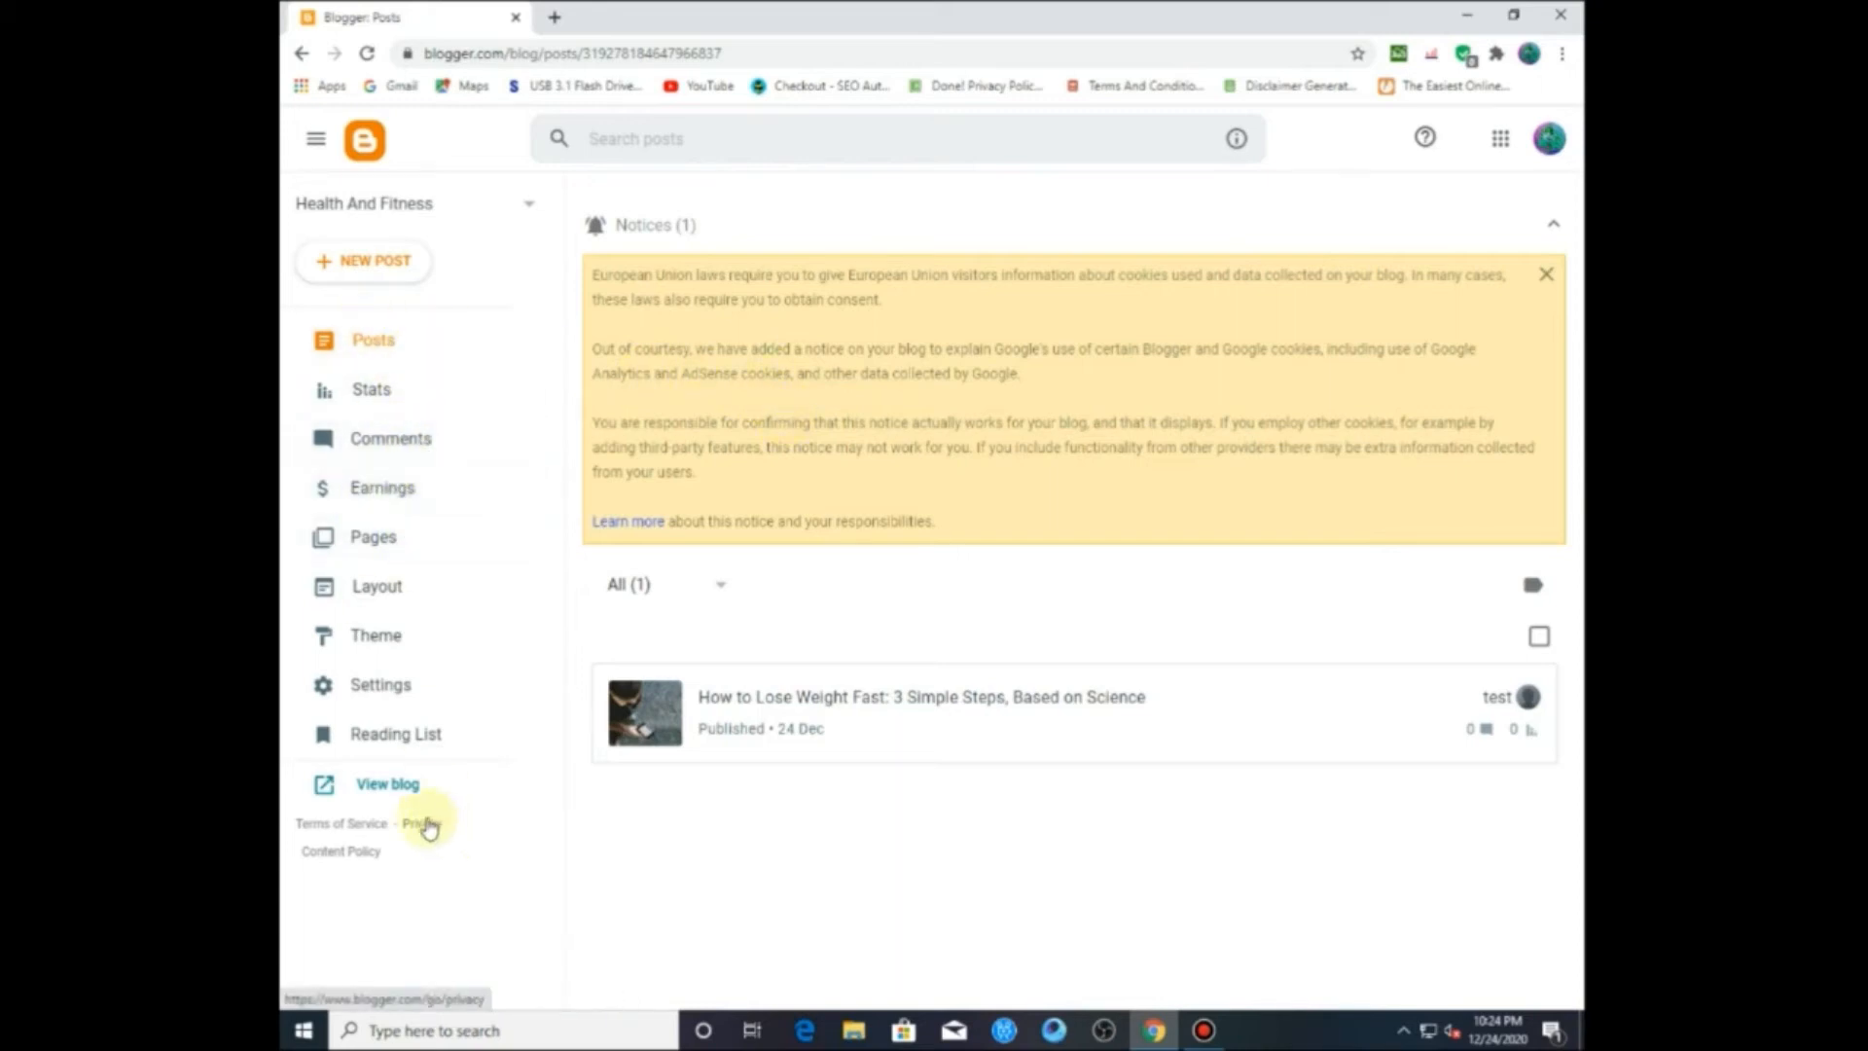
click(389, 783)
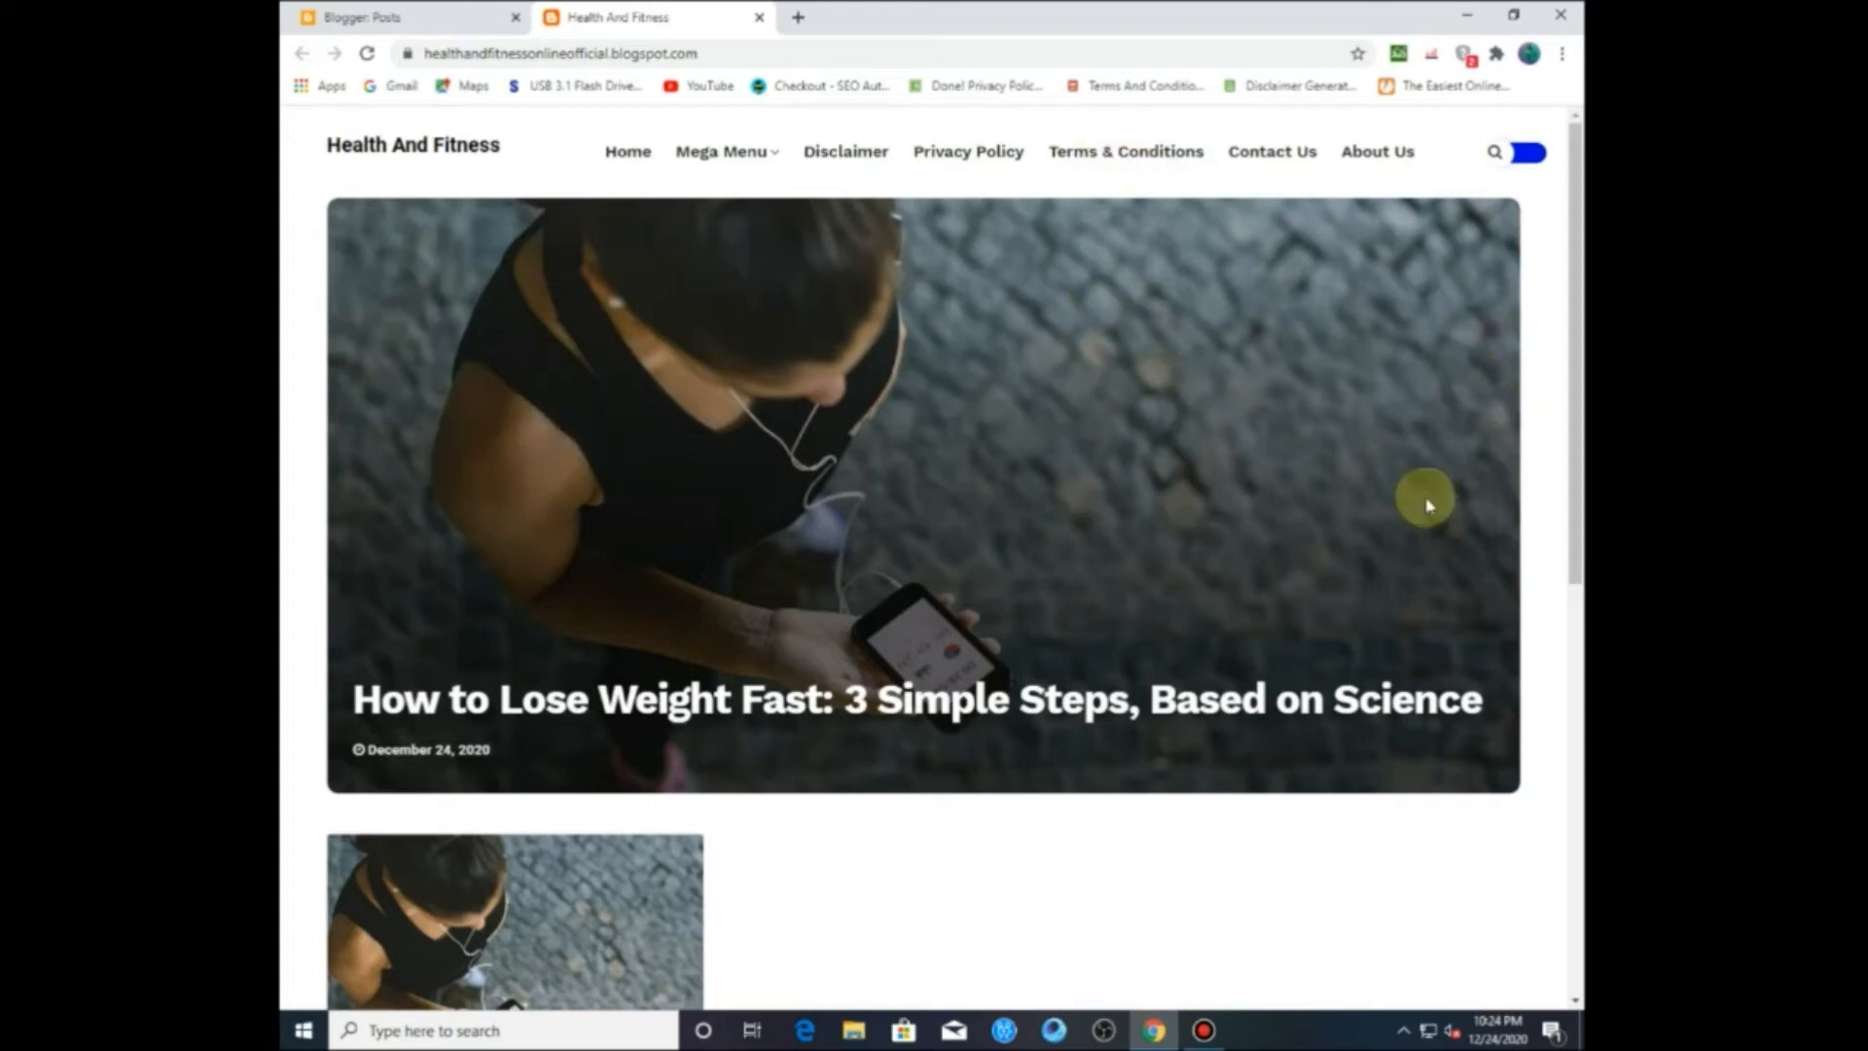
scroll(597, 359, down, 5)
scroll(837, 618, up, 5)
click(574, 53)
Step: Search Google for 'free web submit' in a new tab and open the FreeWebSubmission.com result
right_click(573, 55)
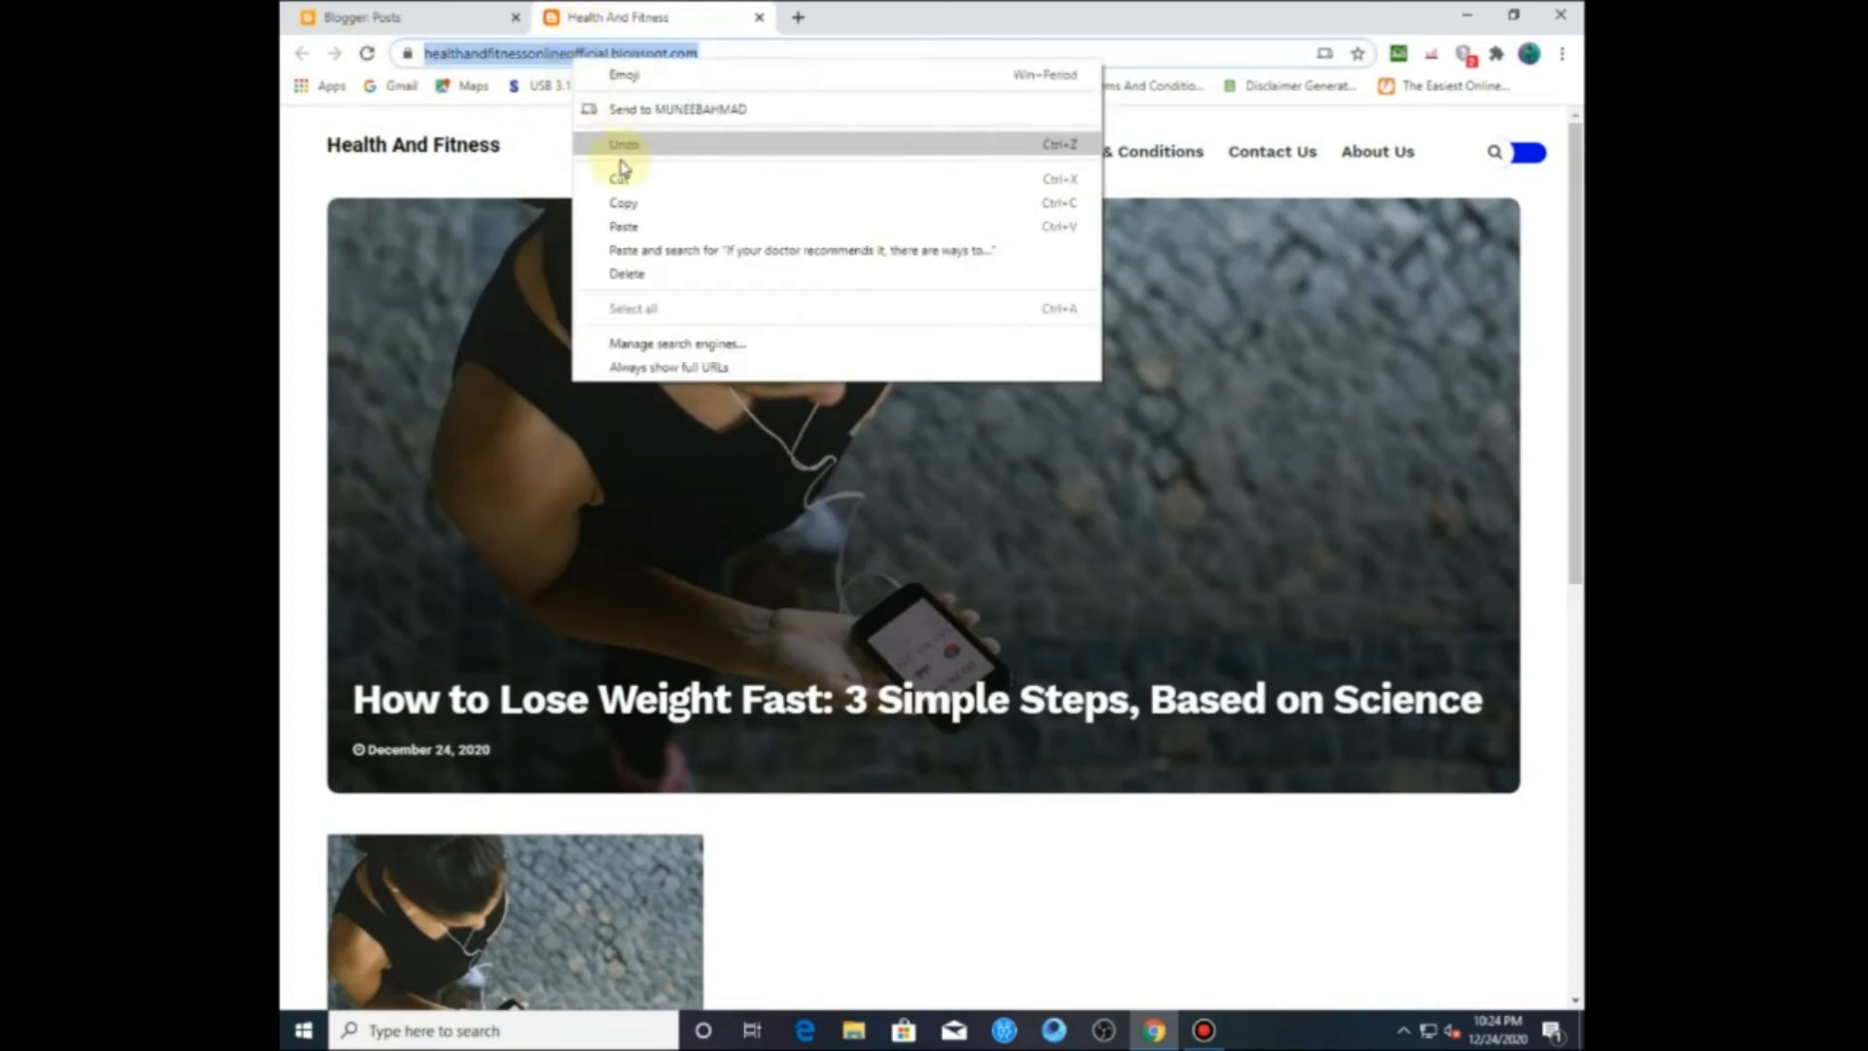
click(624, 202)
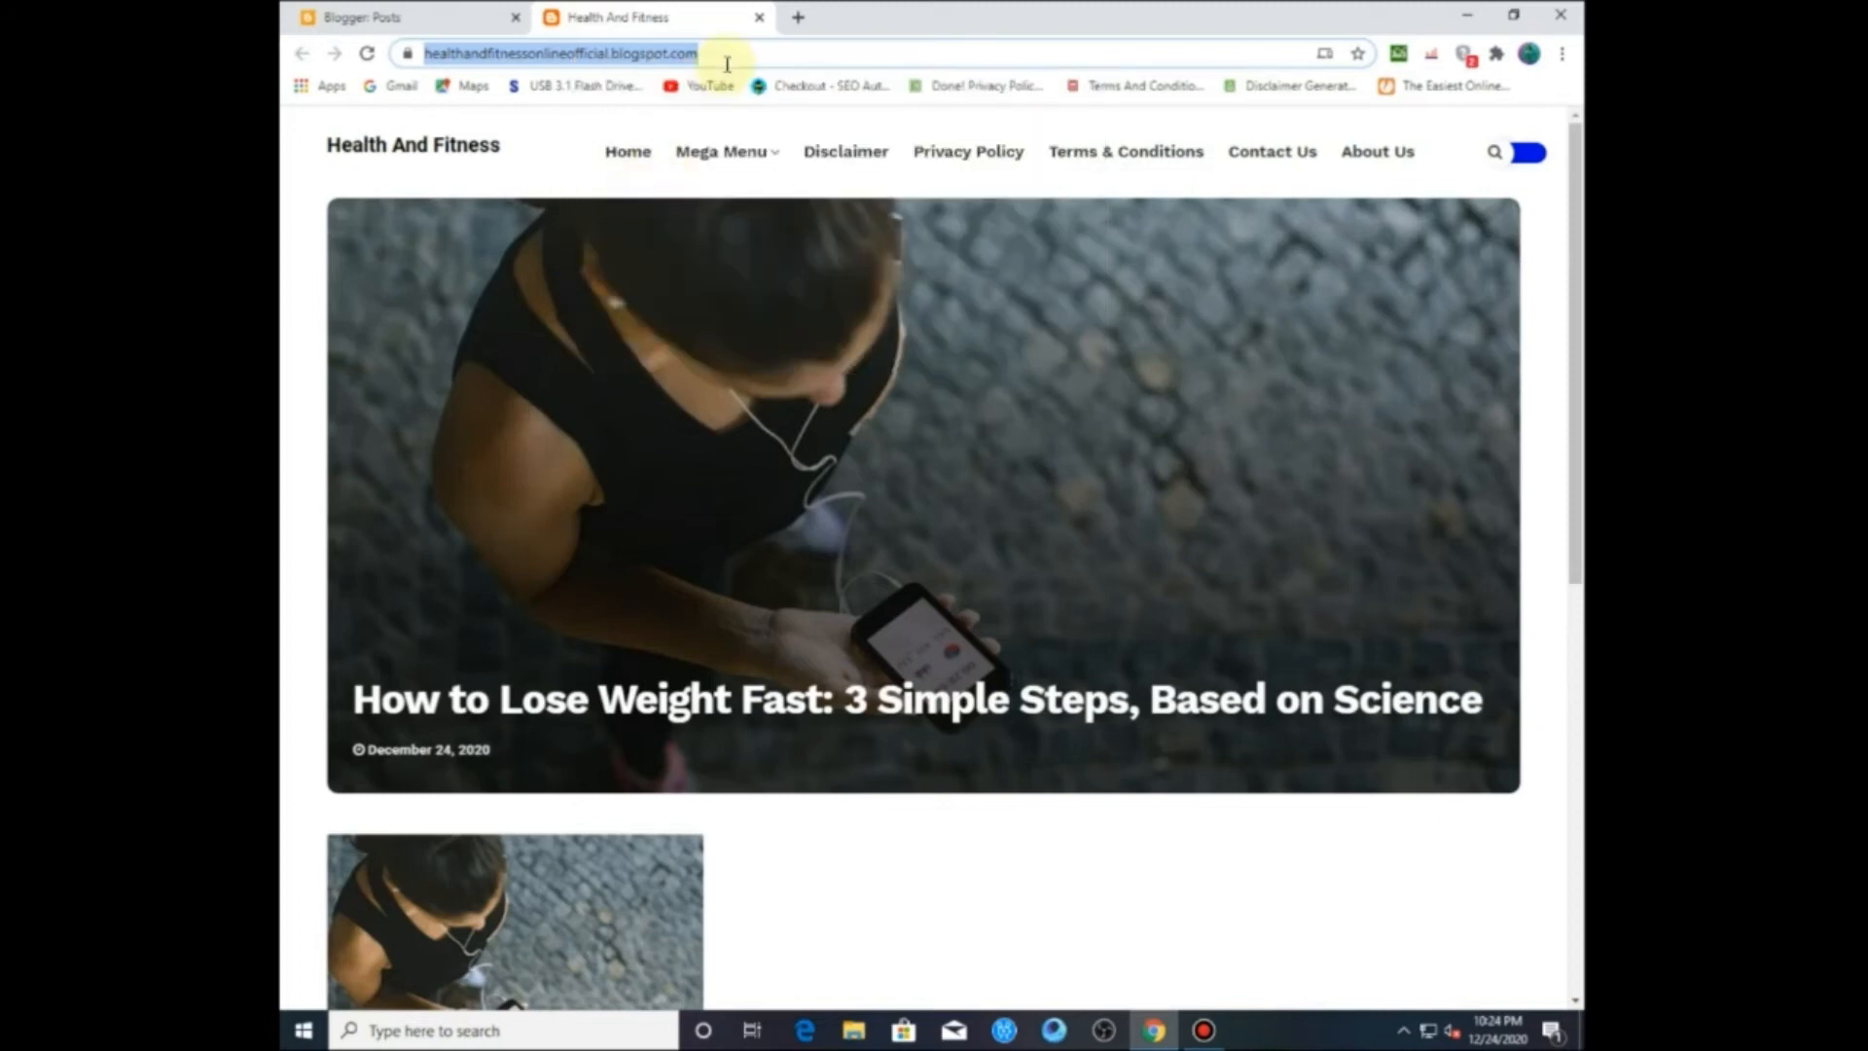
click(794, 20)
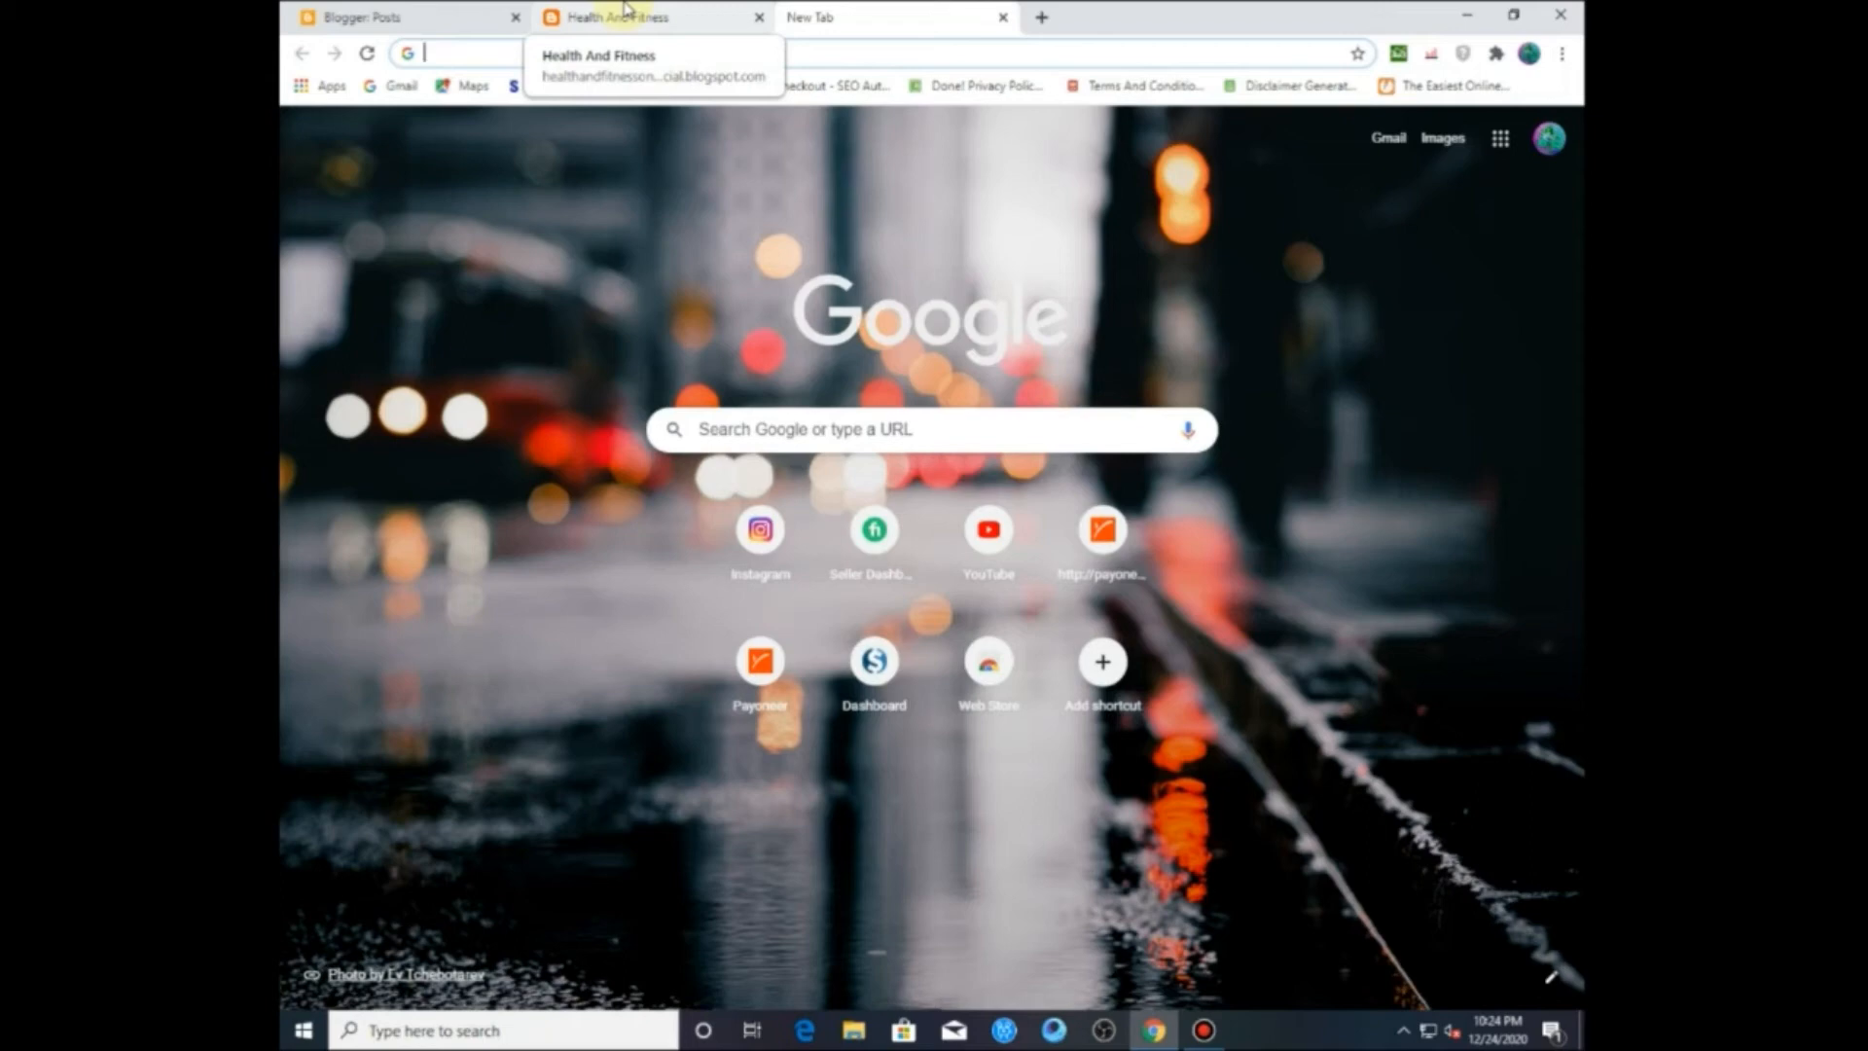
text(sear)
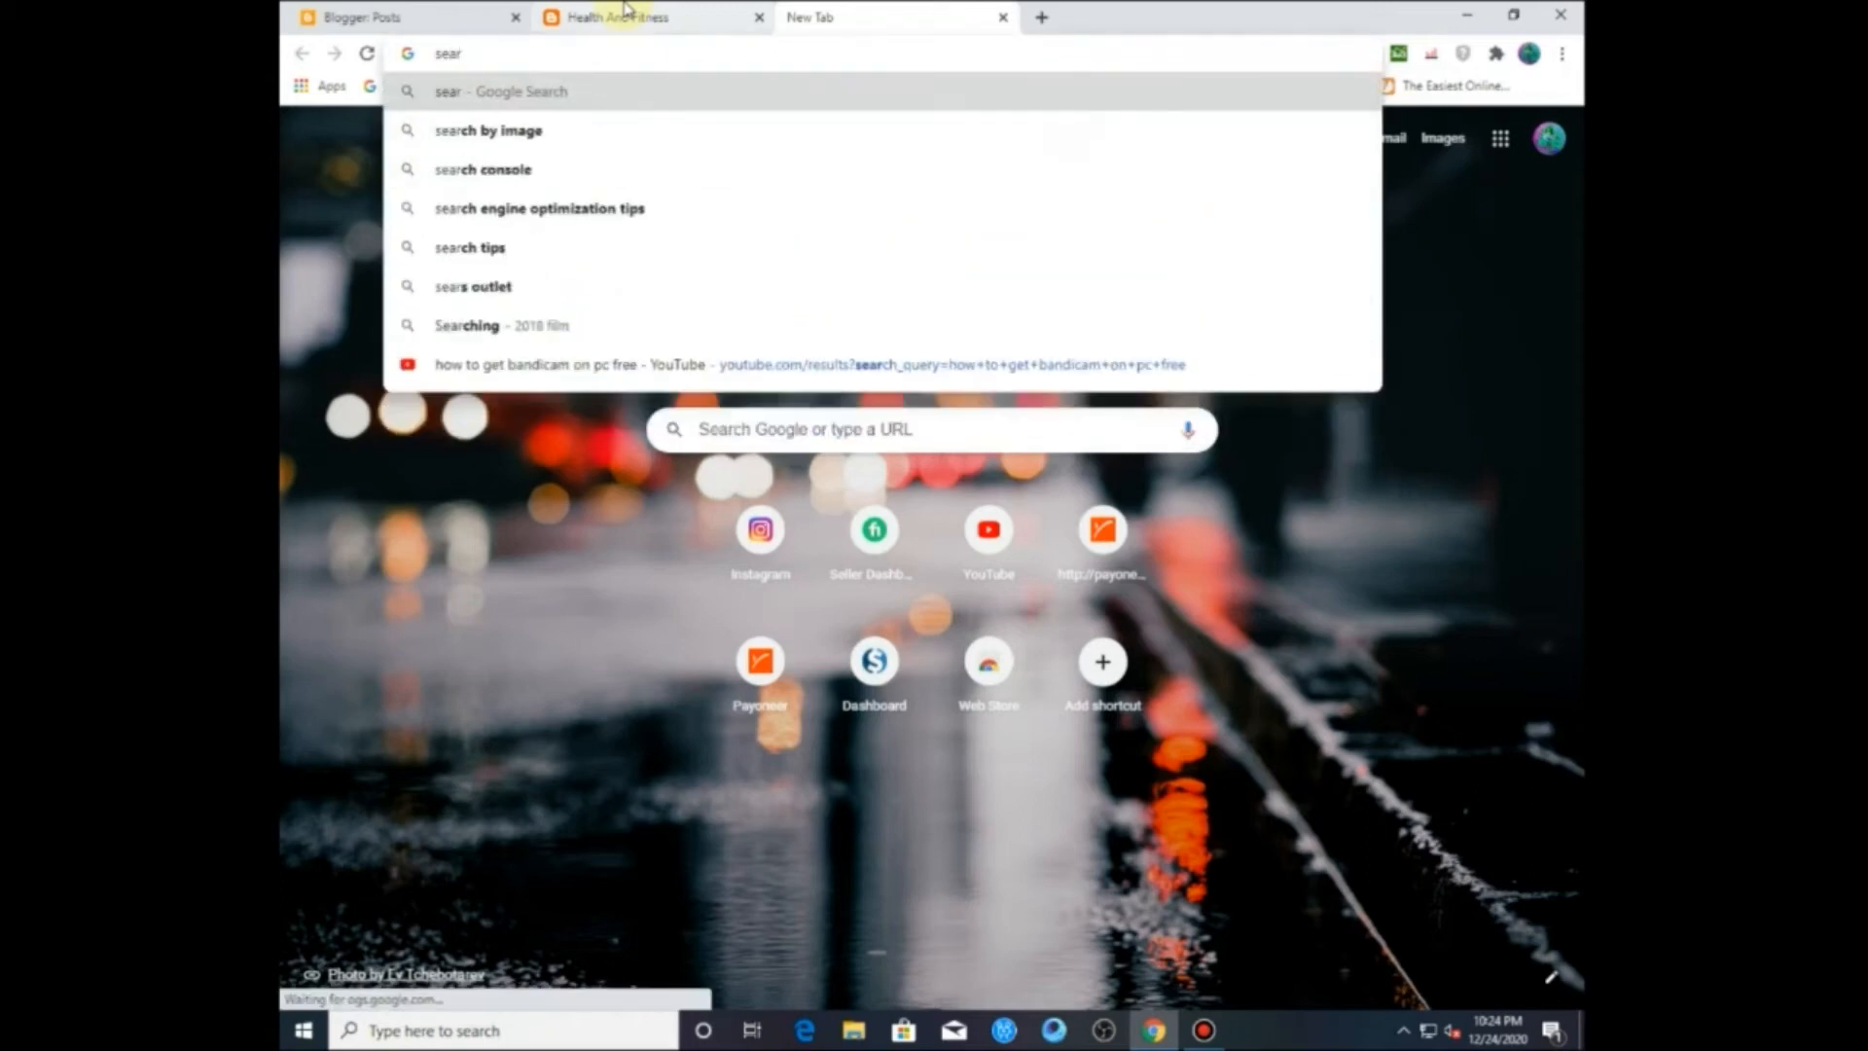
text(ch e)
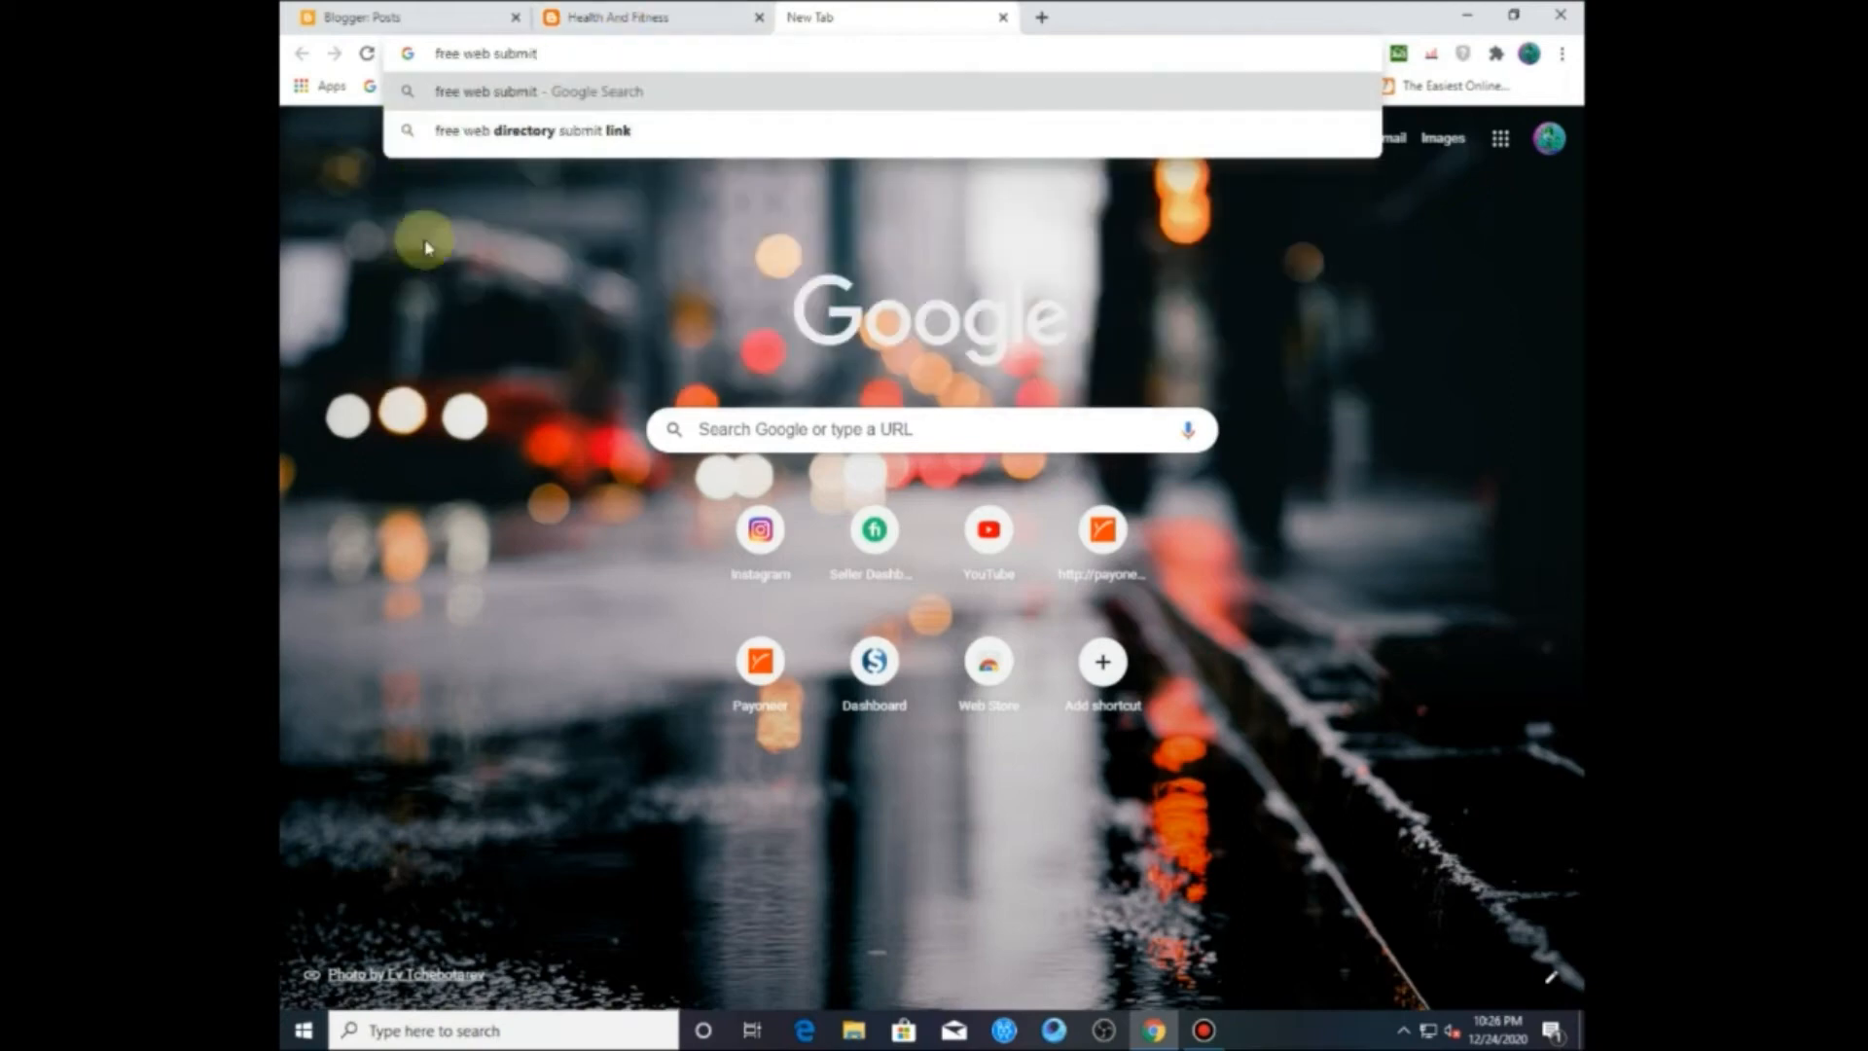
key(Down)
key(Up)
key(Return)
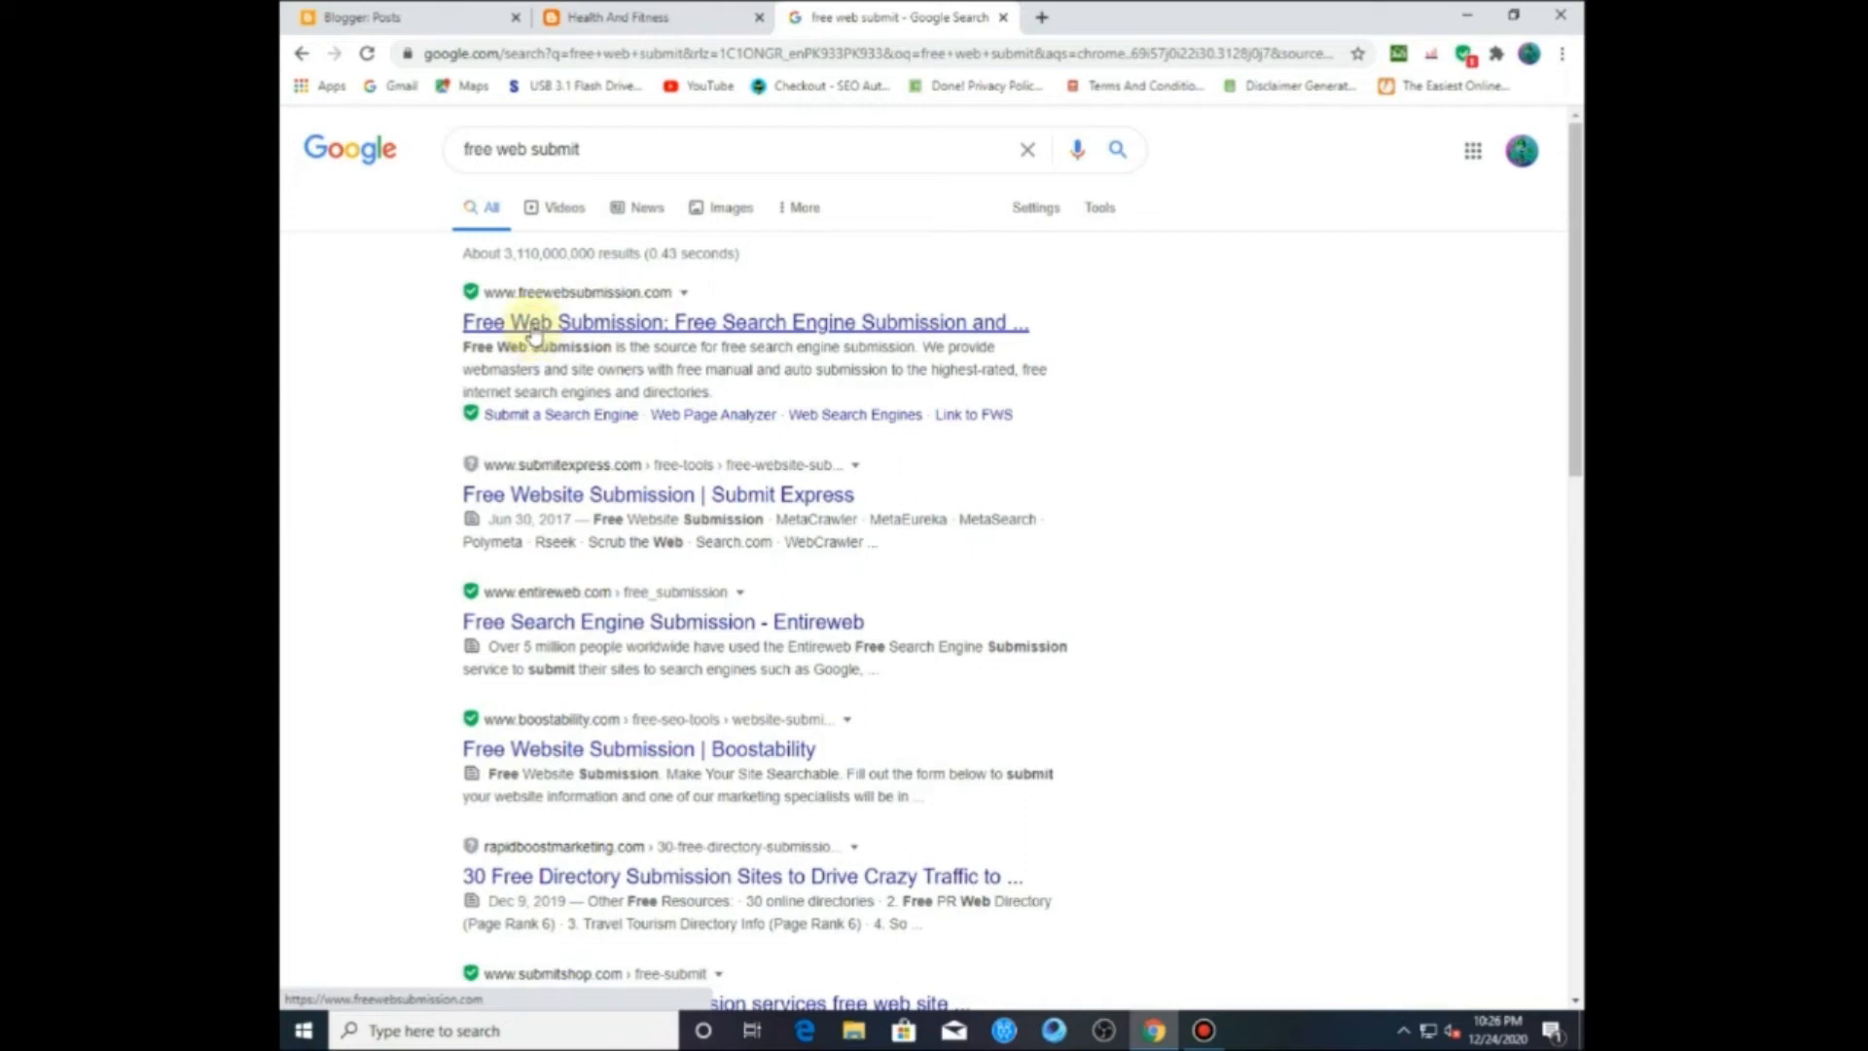
click(533, 329)
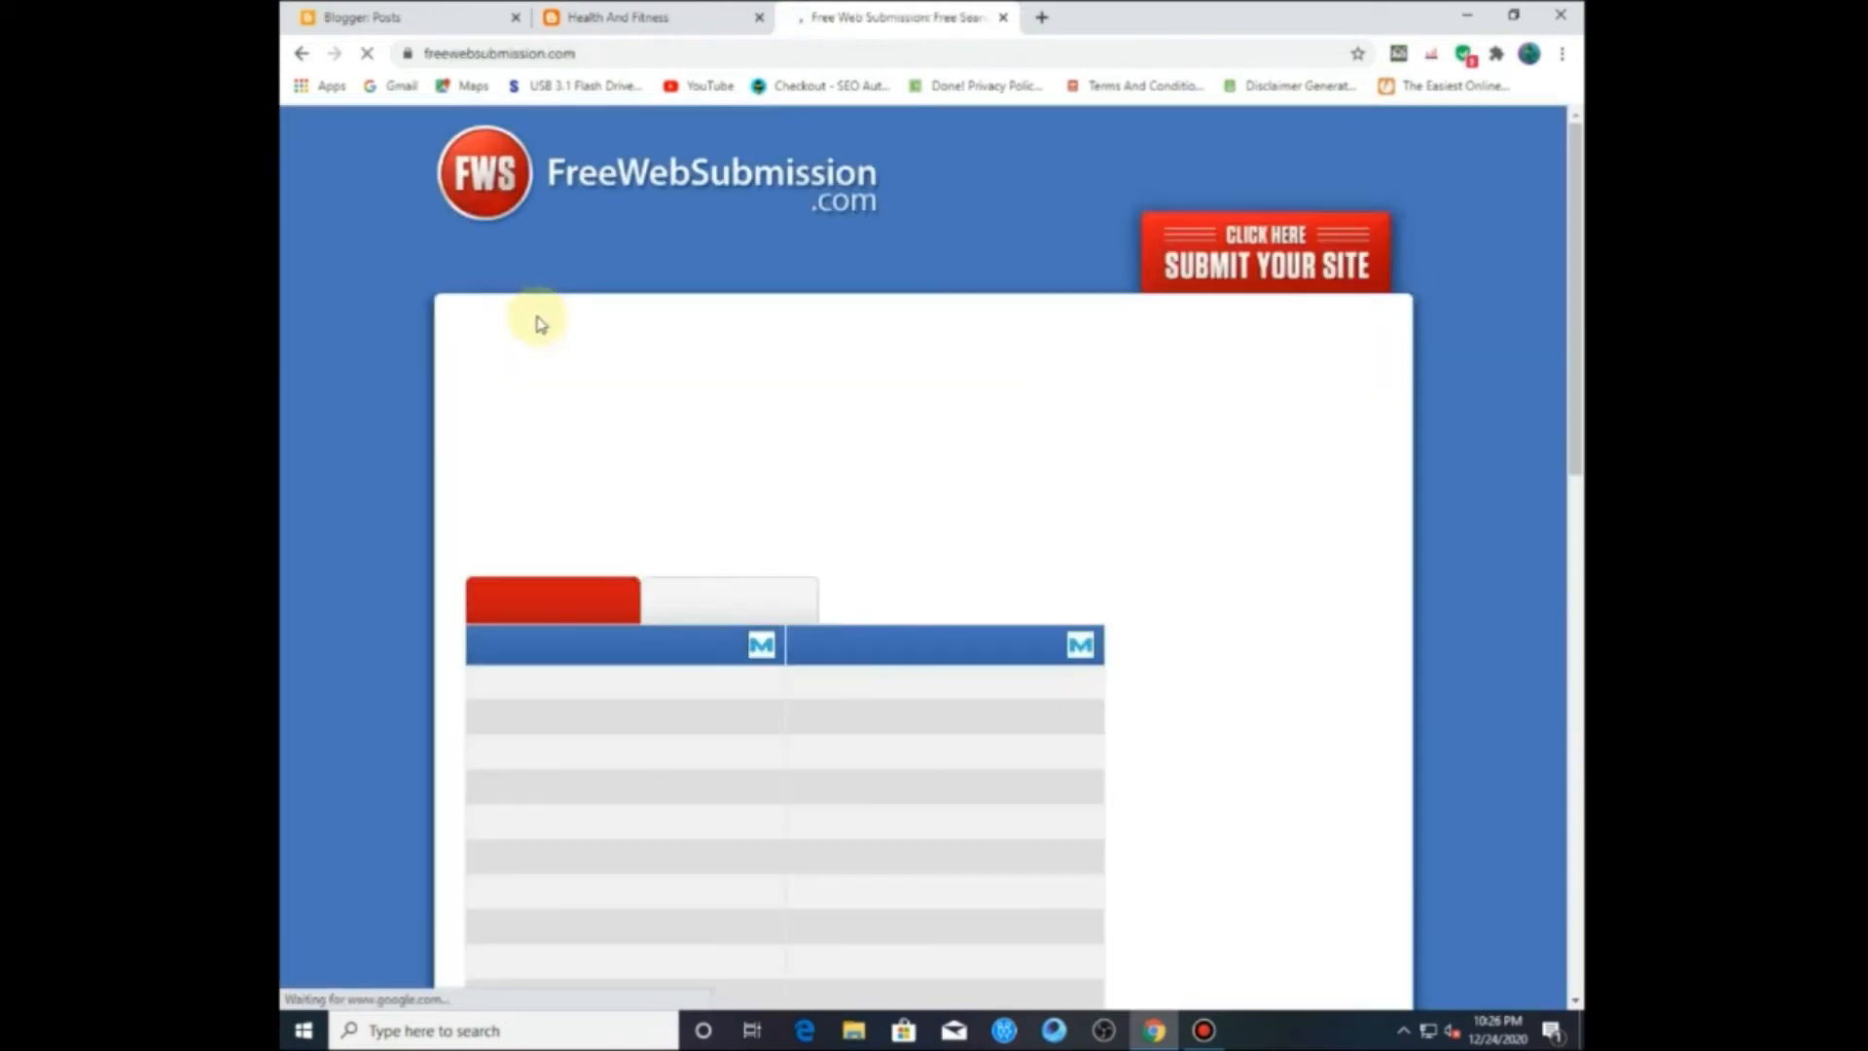
Step: Copy the Health And Fitness blog's web address from the browser address bar
click(605, 8)
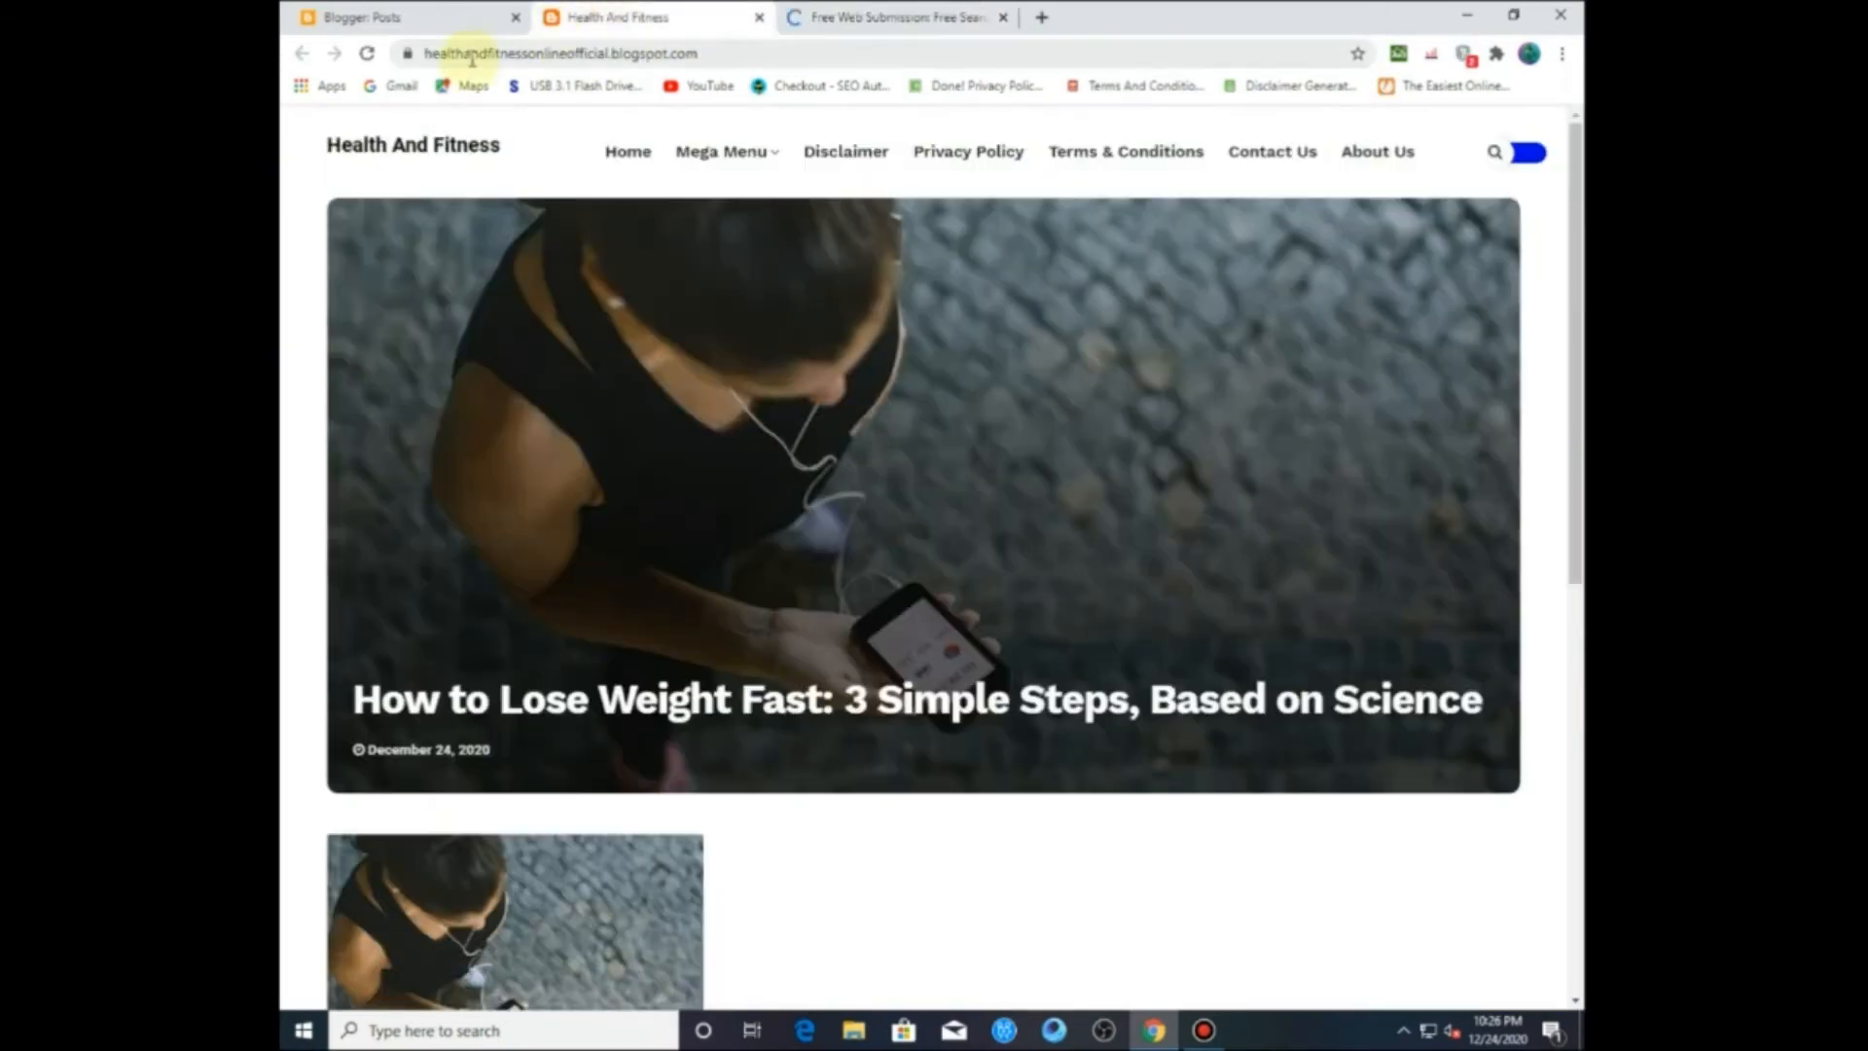
click(471, 54)
right_click(471, 55)
click(519, 203)
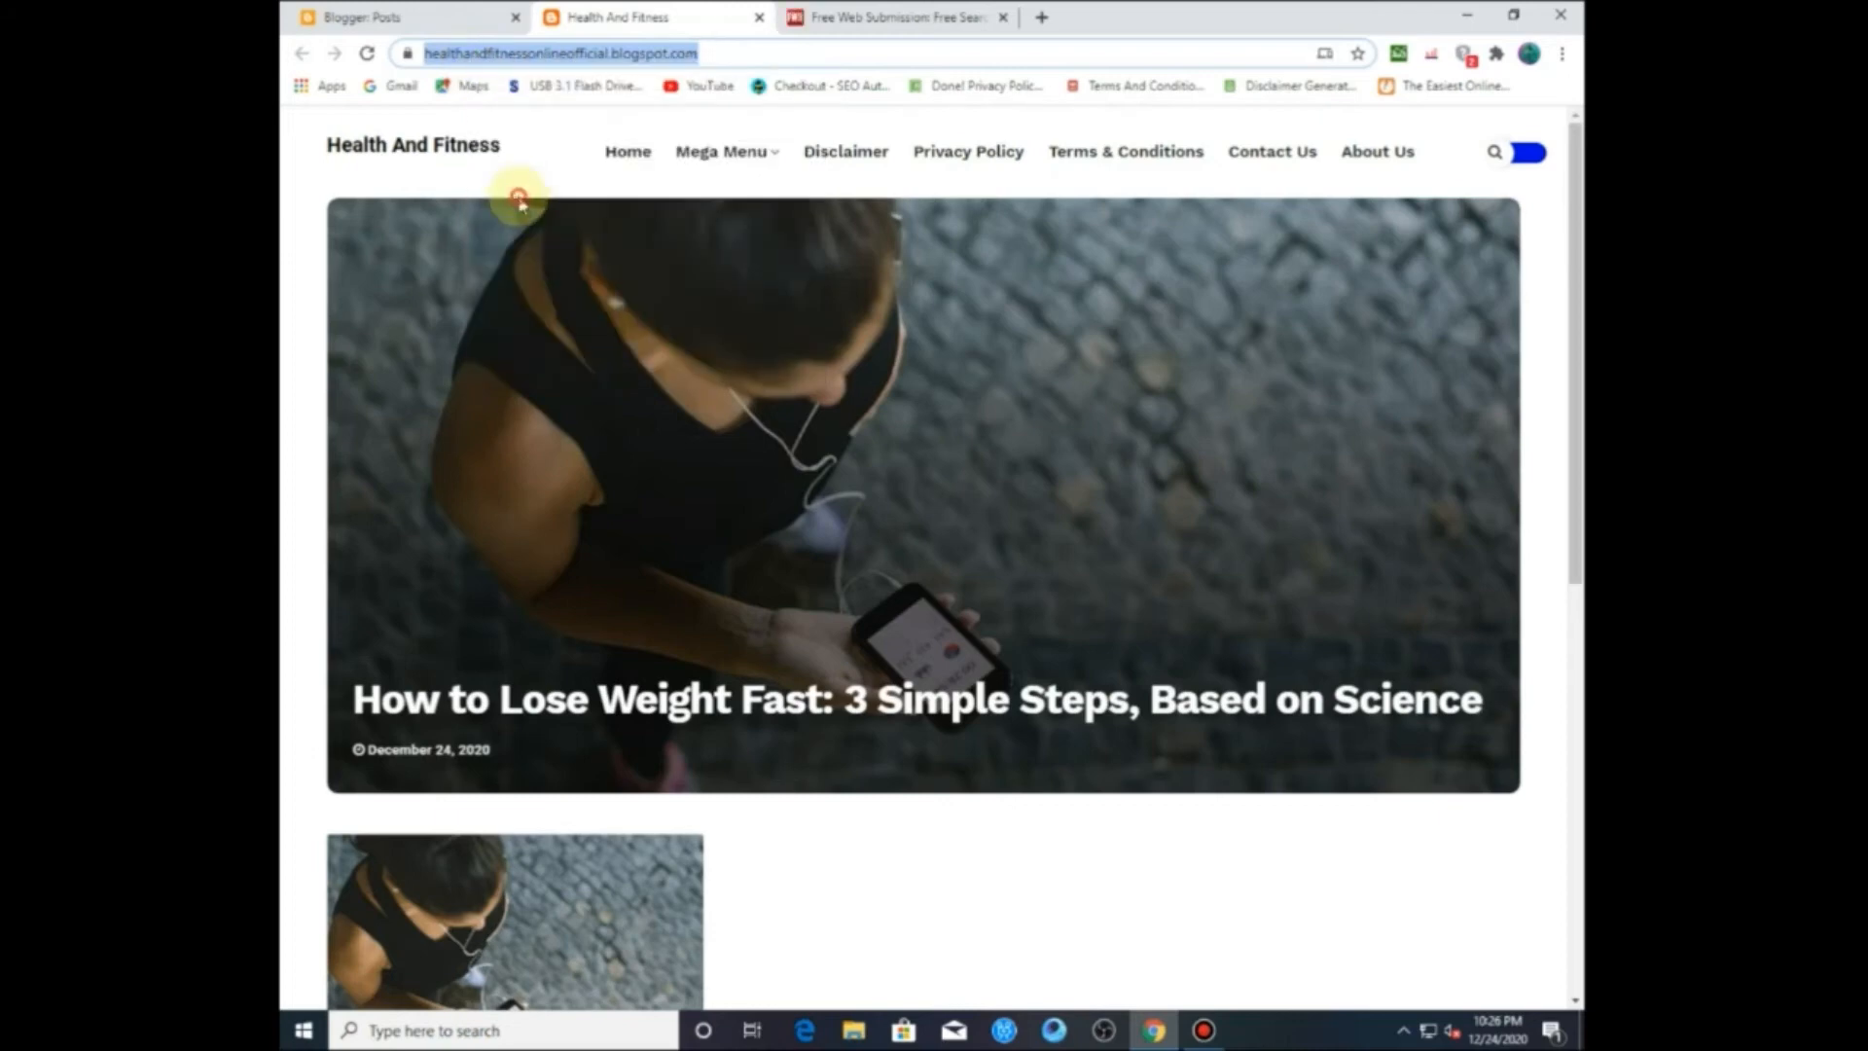
Step: Scroll the FreeWebSubmission page down to the empty Free Web Submission form
click(927, 10)
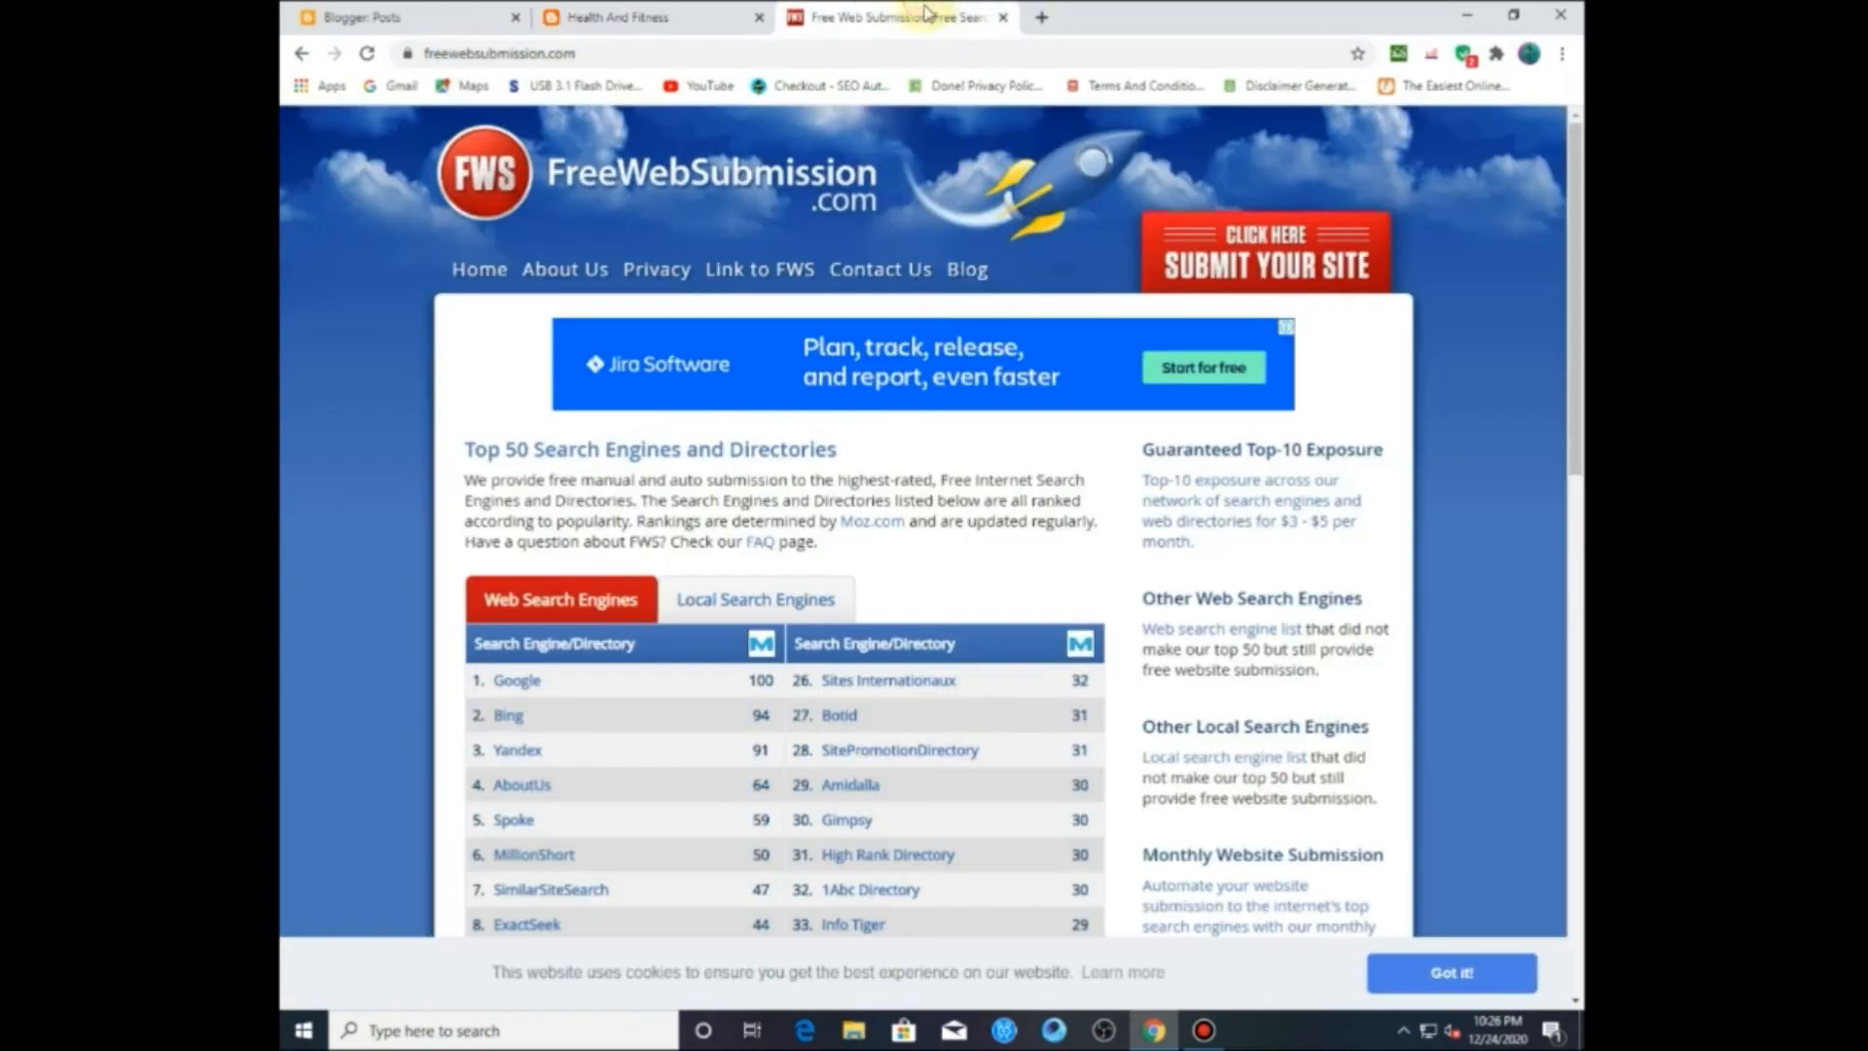
scroll(642, 491, down, 3)
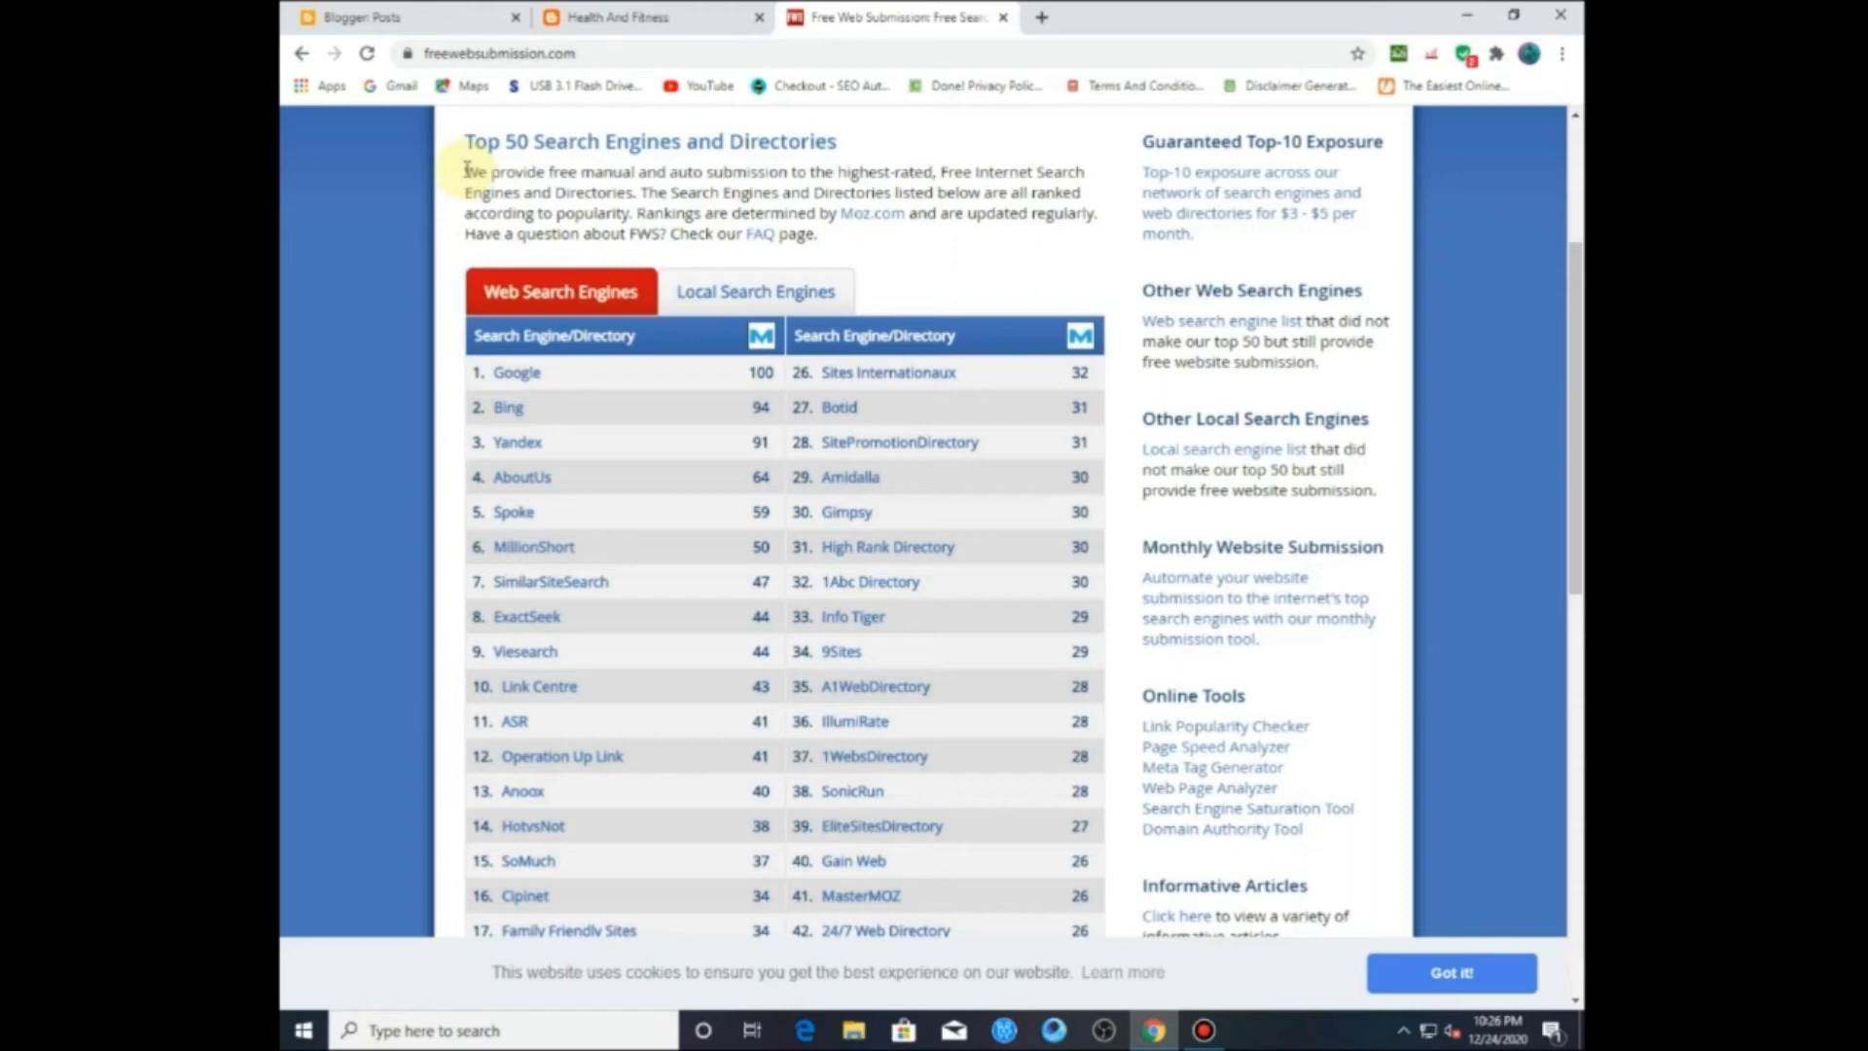
click(641, 13)
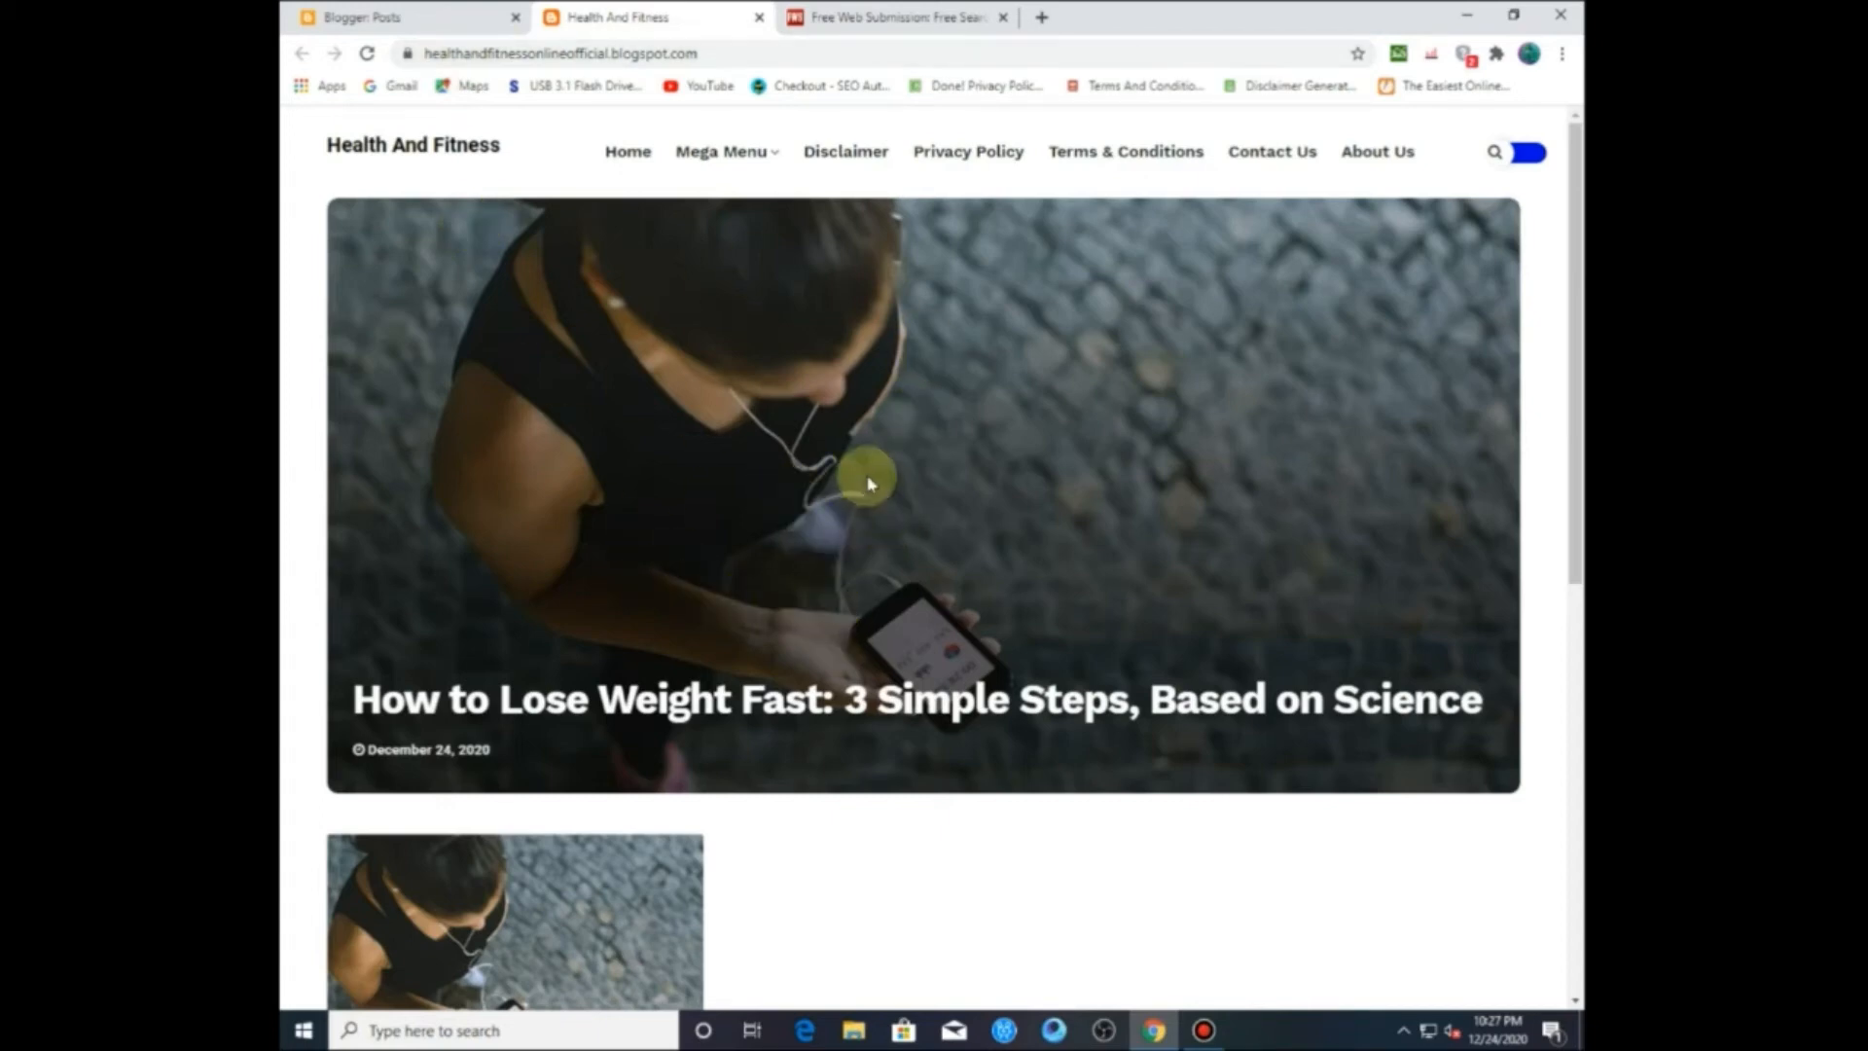
click(856, 27)
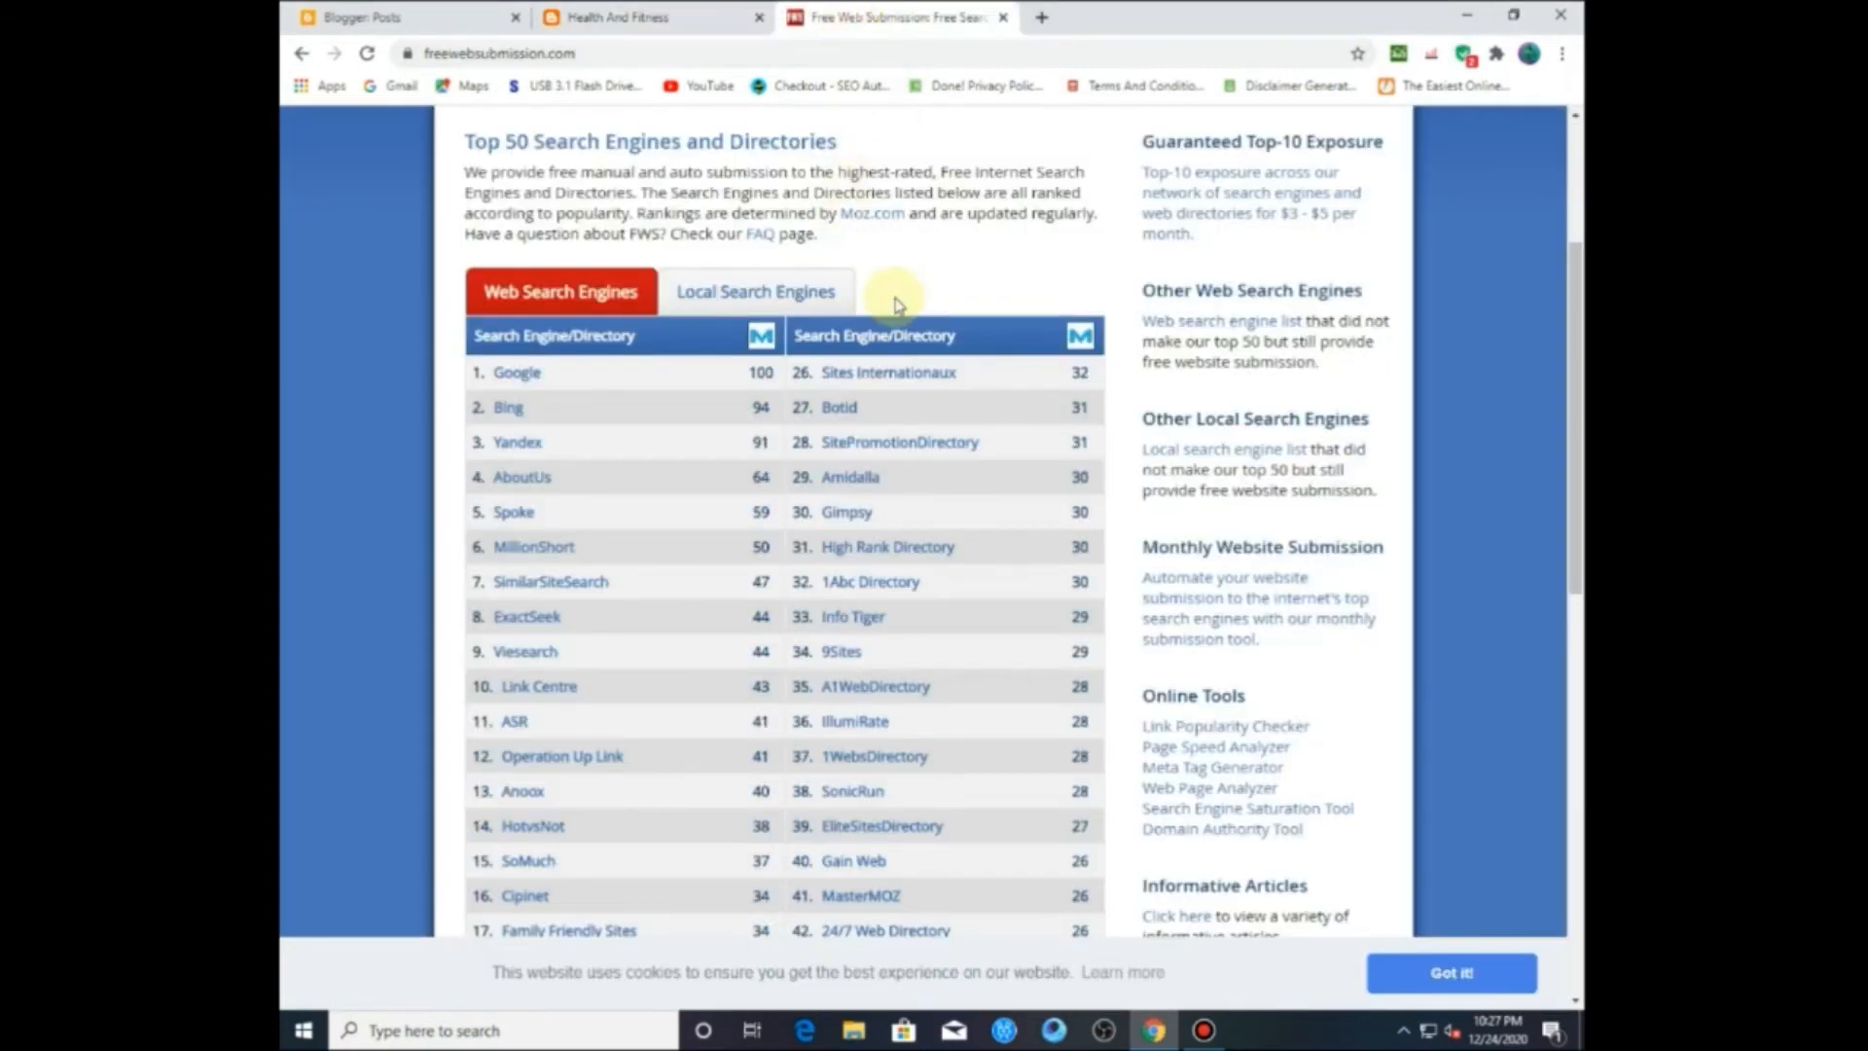
scroll(542, 362, down, 7)
scroll(668, 605, down, 2)
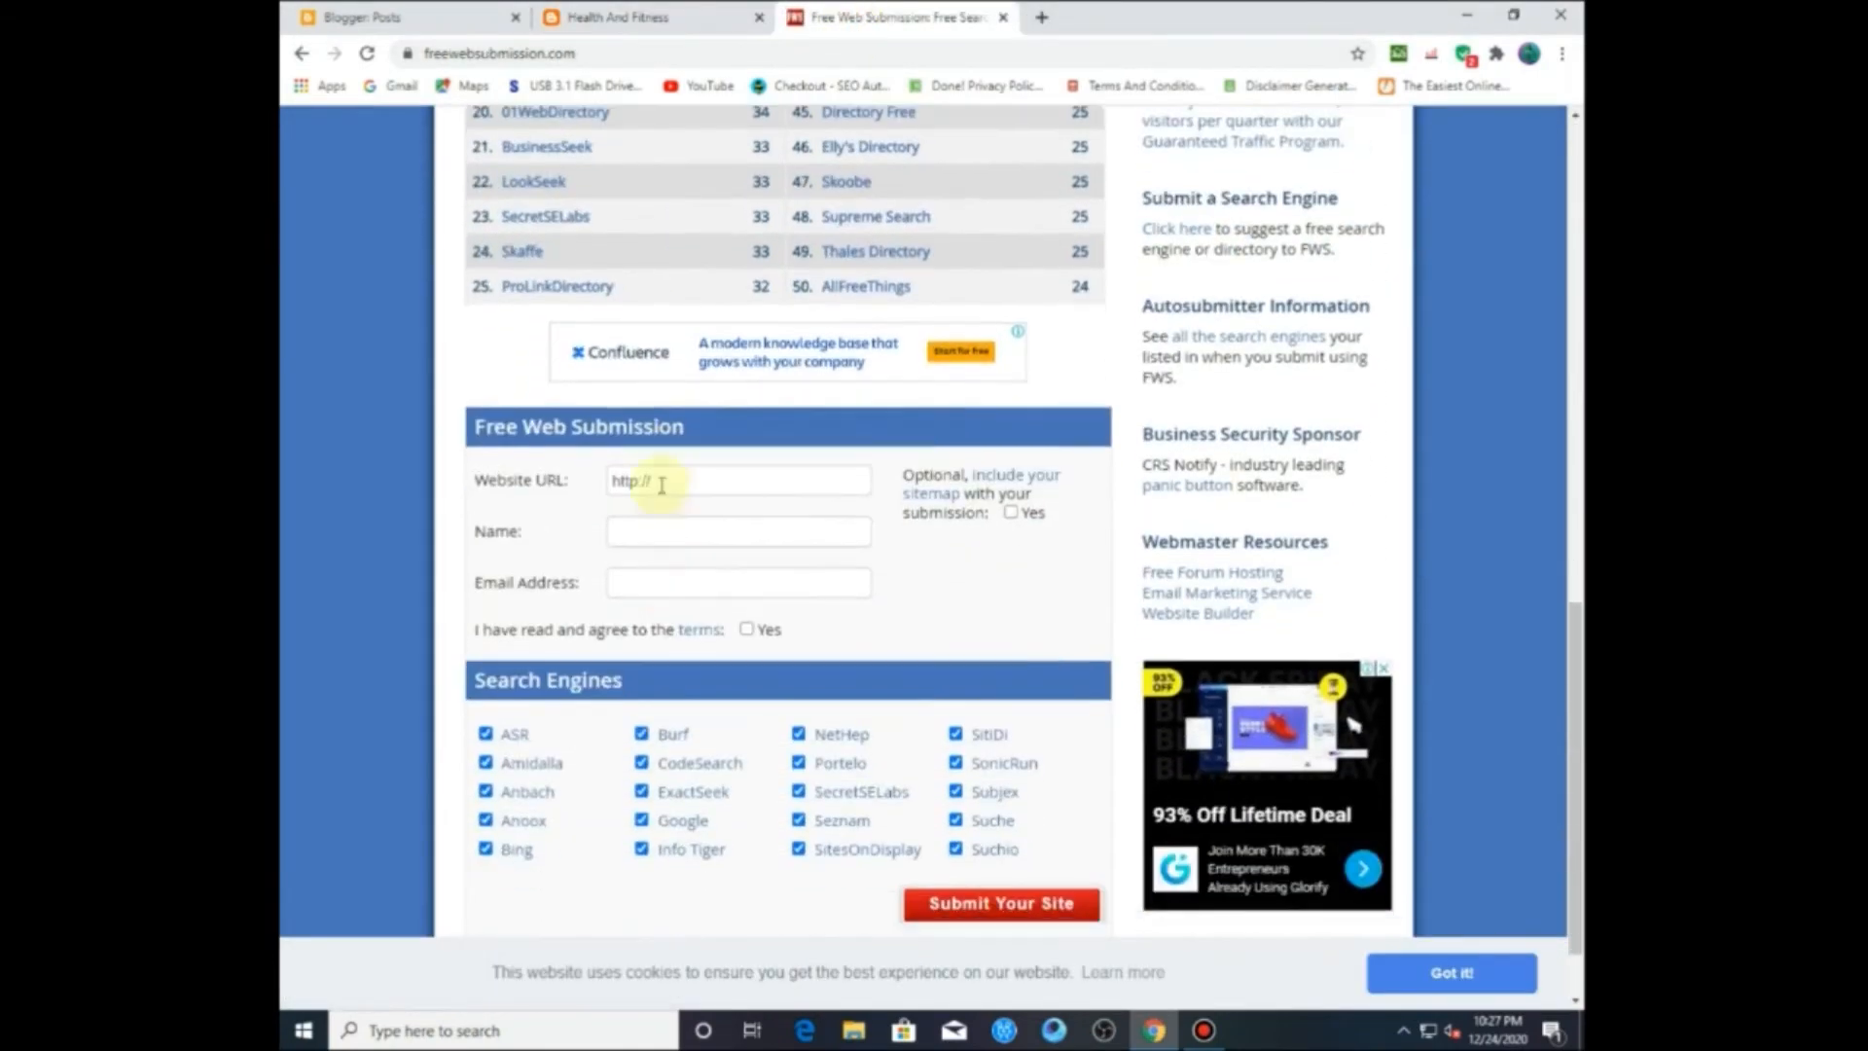
Step: Paste the blog's web address into the Website URL field
click(637, 493)
right_click(633, 493)
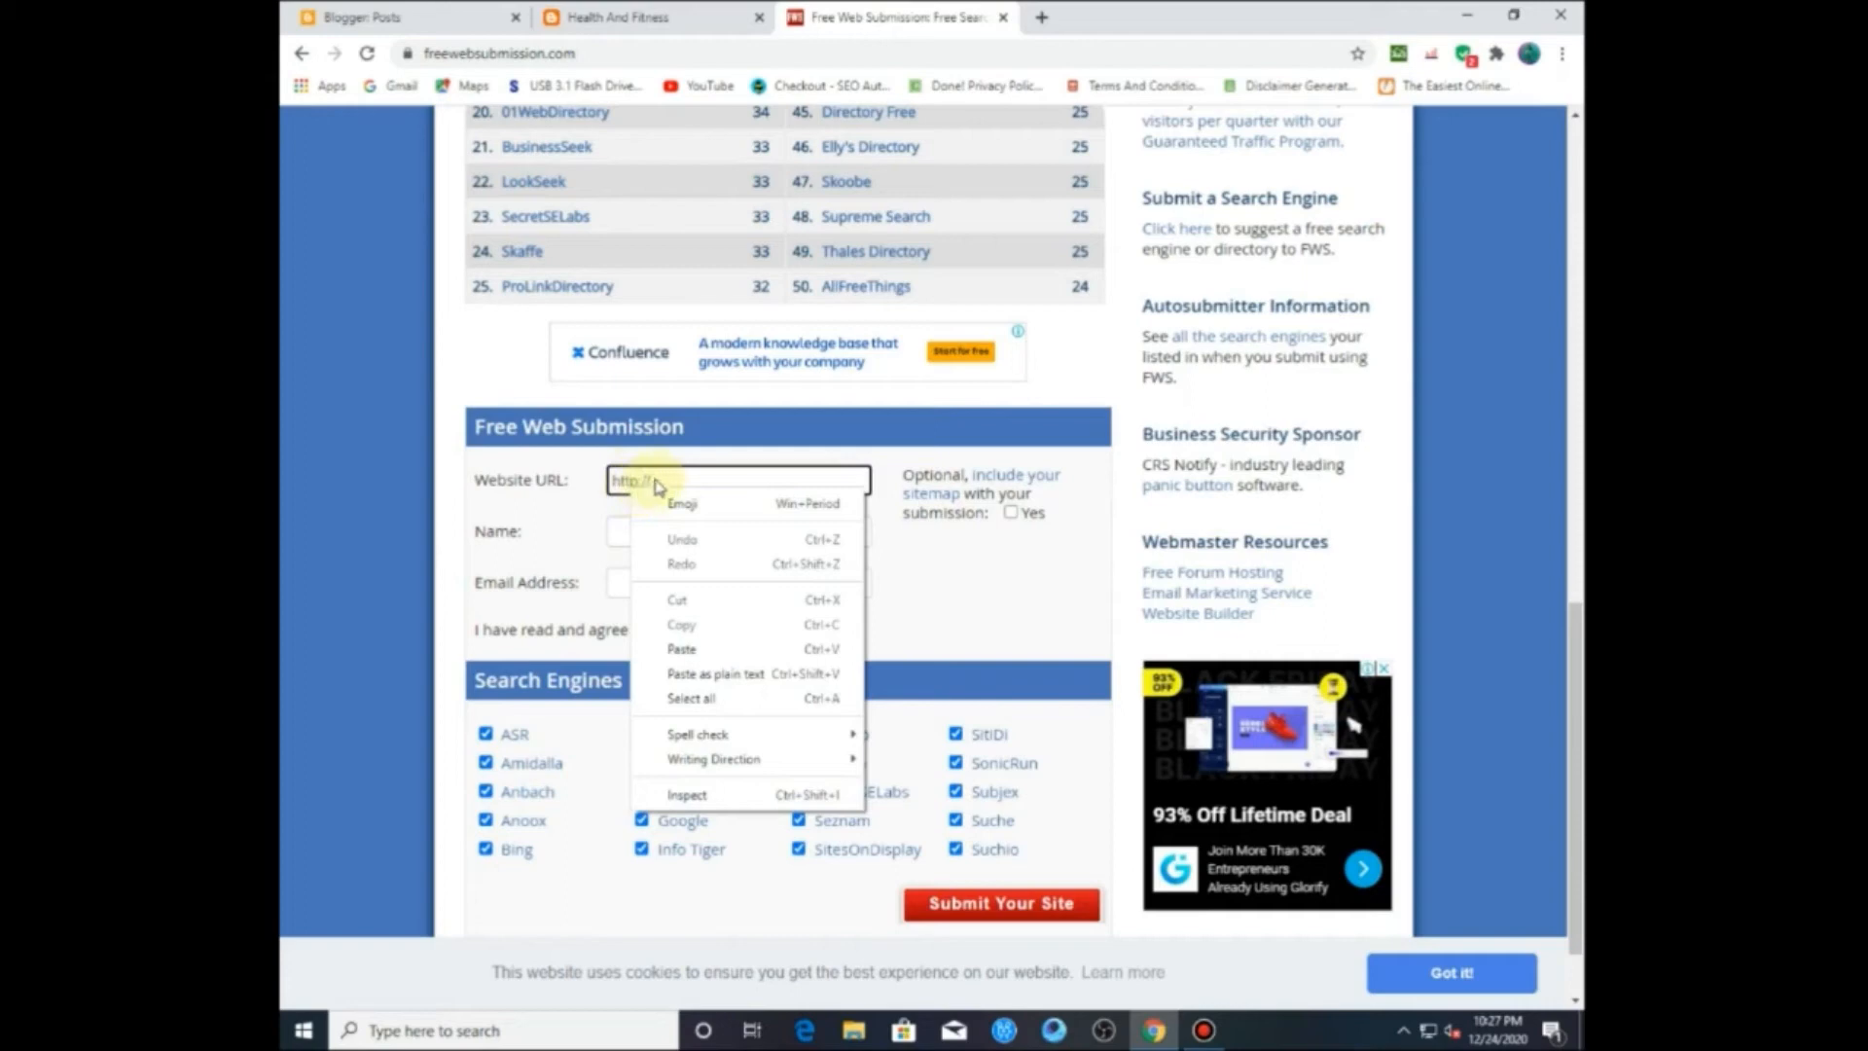
click(658, 478)
right_click(659, 477)
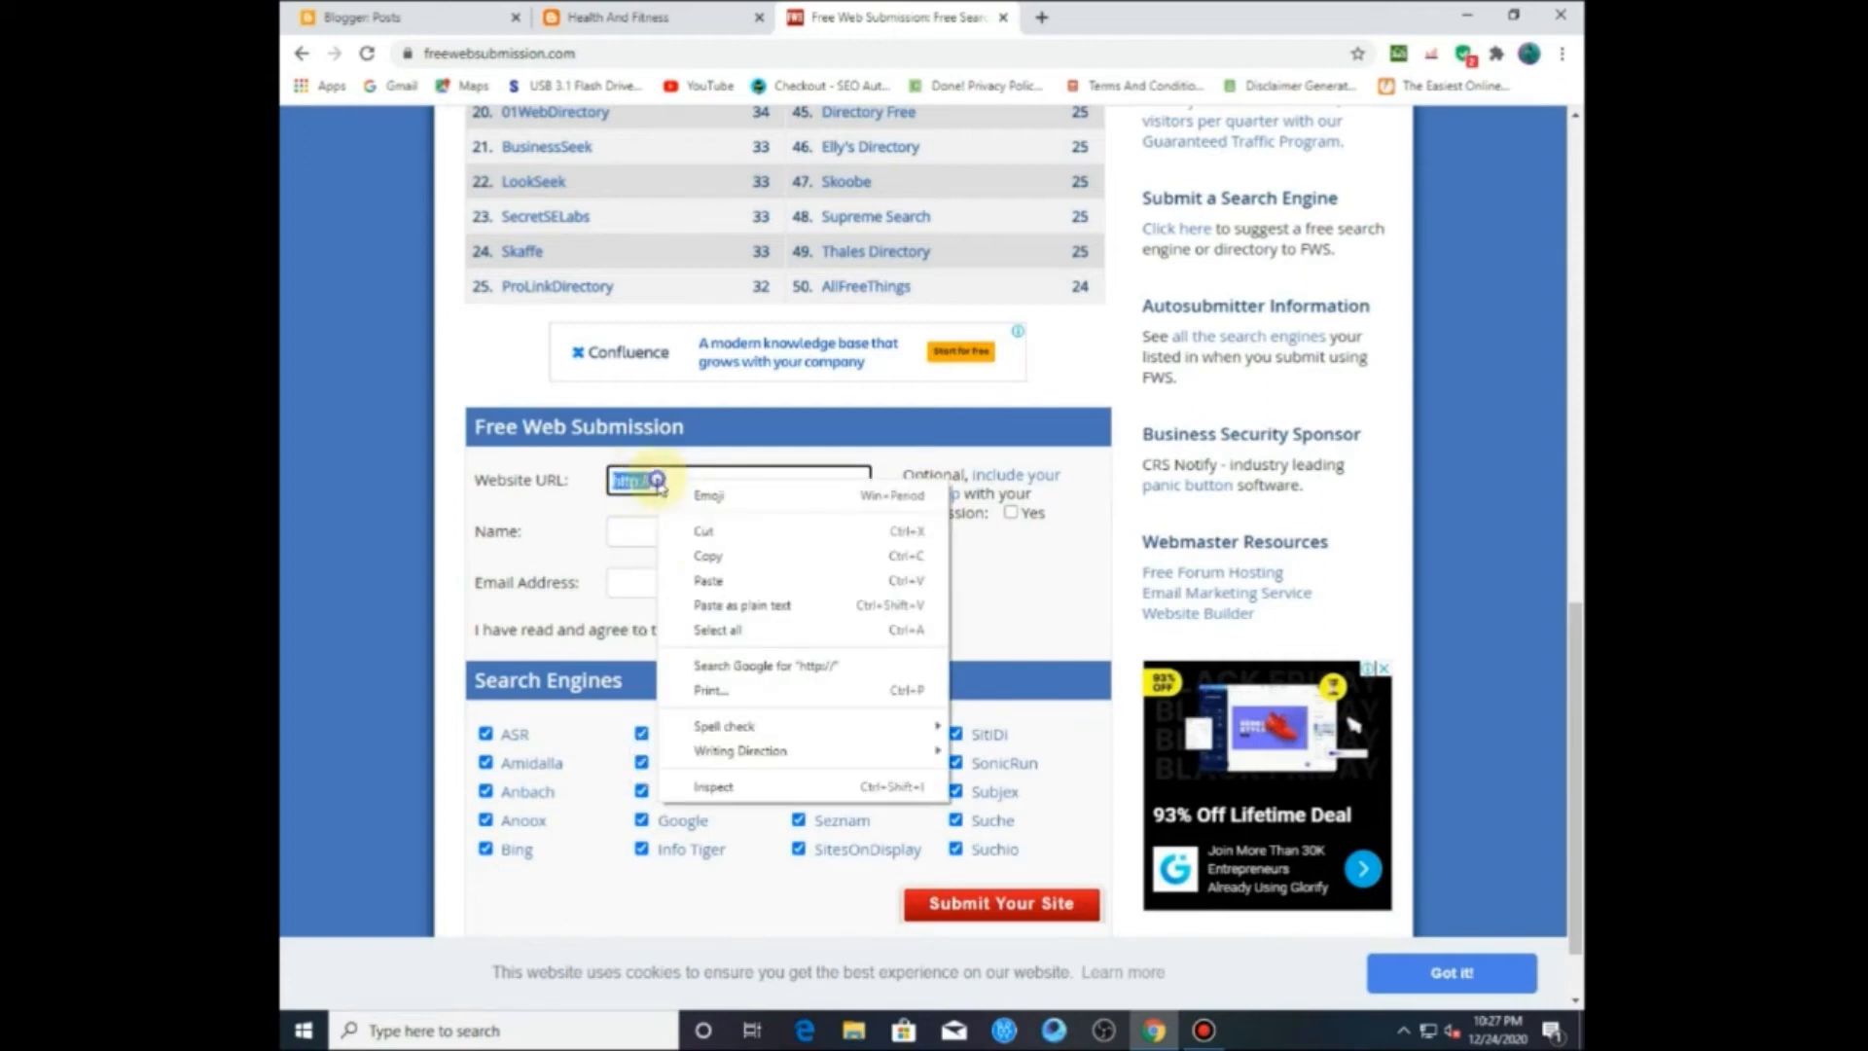
click(699, 609)
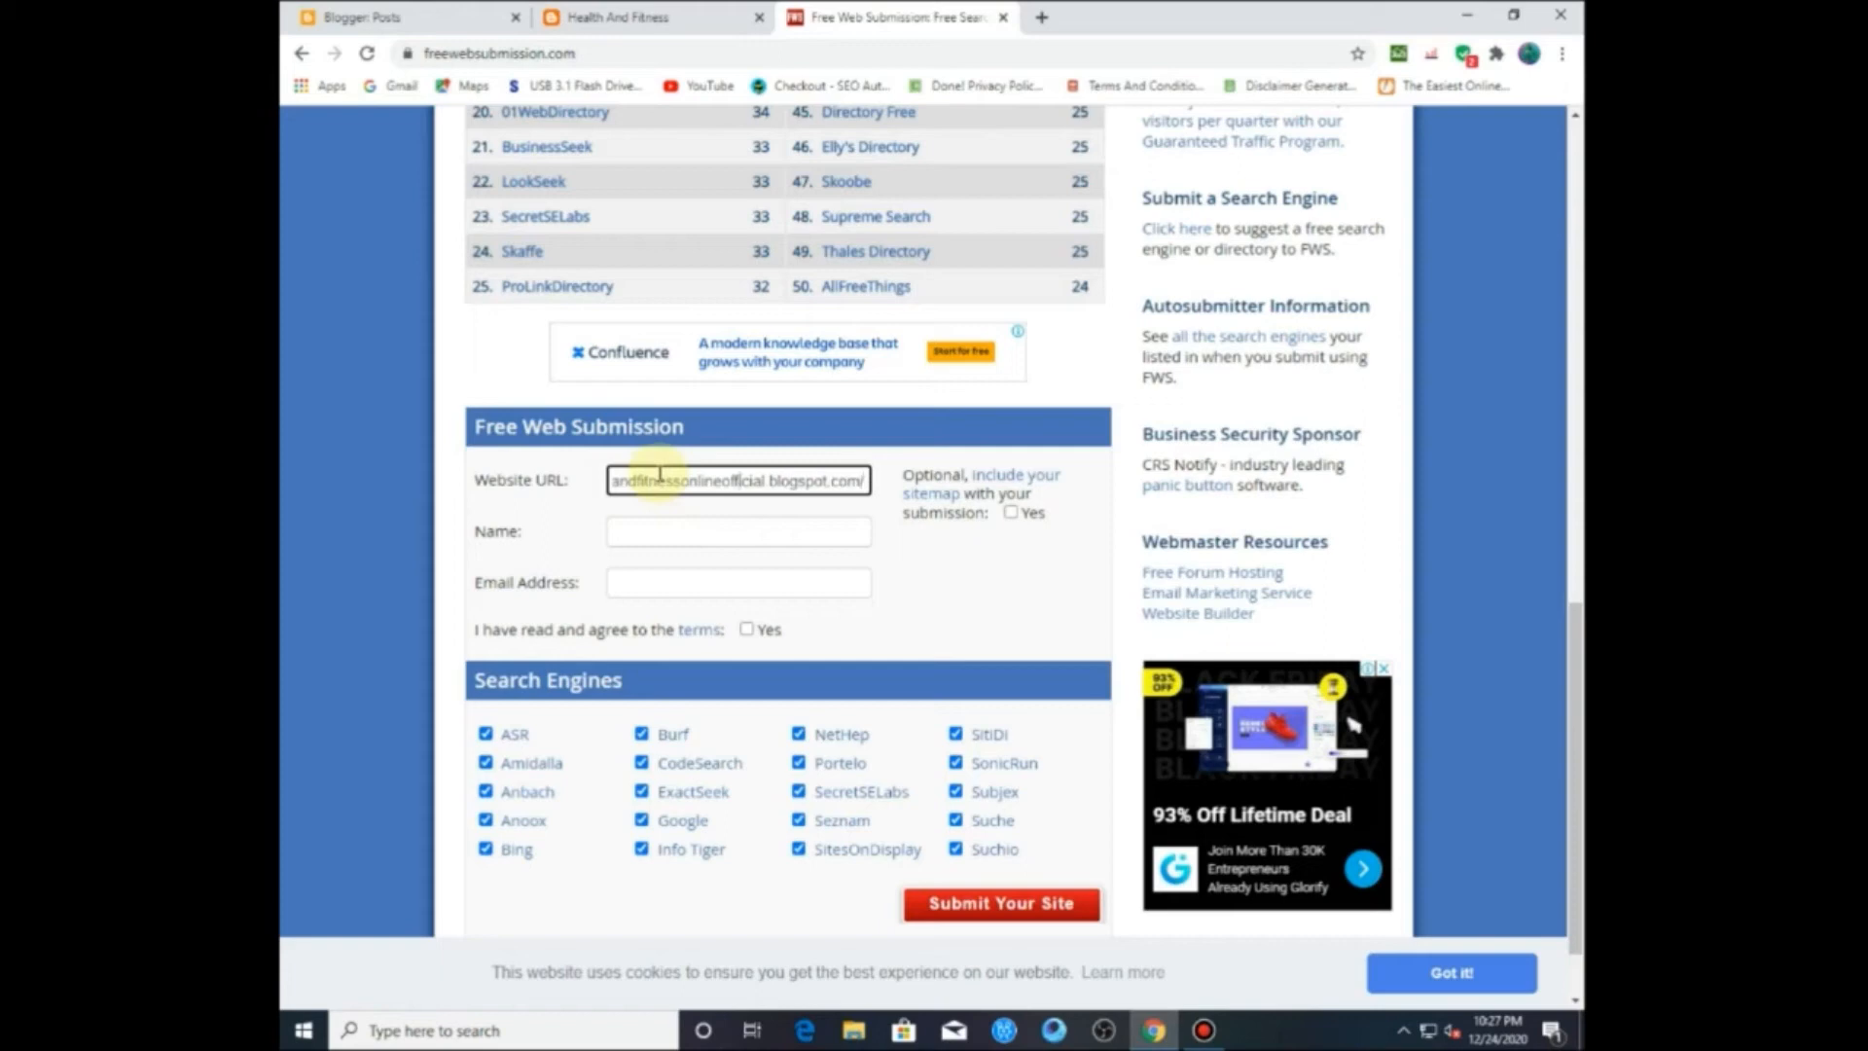
key(Left)
key(Left)
key(Left)
key(Left)
key(Left)
key(Left)
key(Left)
key(Left)
key(Left)
key(Left)
key(Left)
key(Left)
key(Left)
key(Left)
Step: Copy the blog title and paste 'Health And Fitness' into the Name field
click(647, 534)
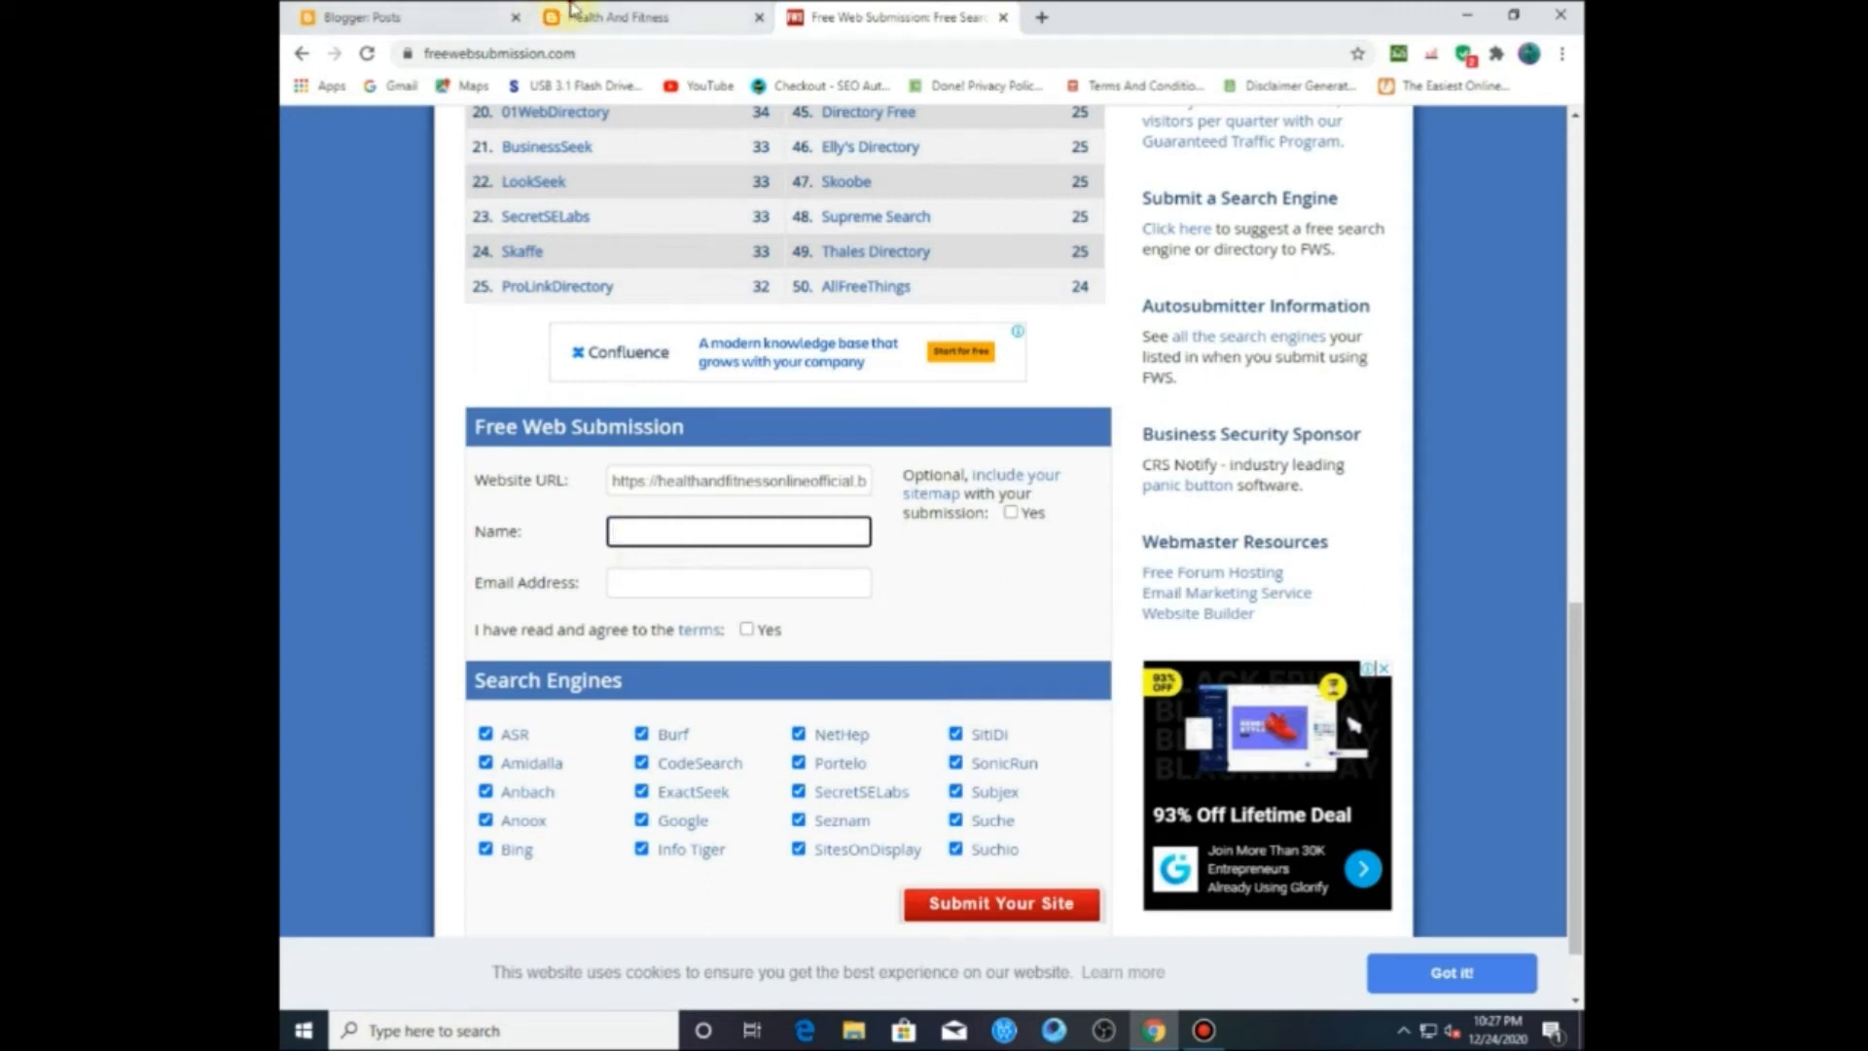
click(613, 16)
drag(329, 148, 503, 145)
right_click(485, 144)
click(526, 154)
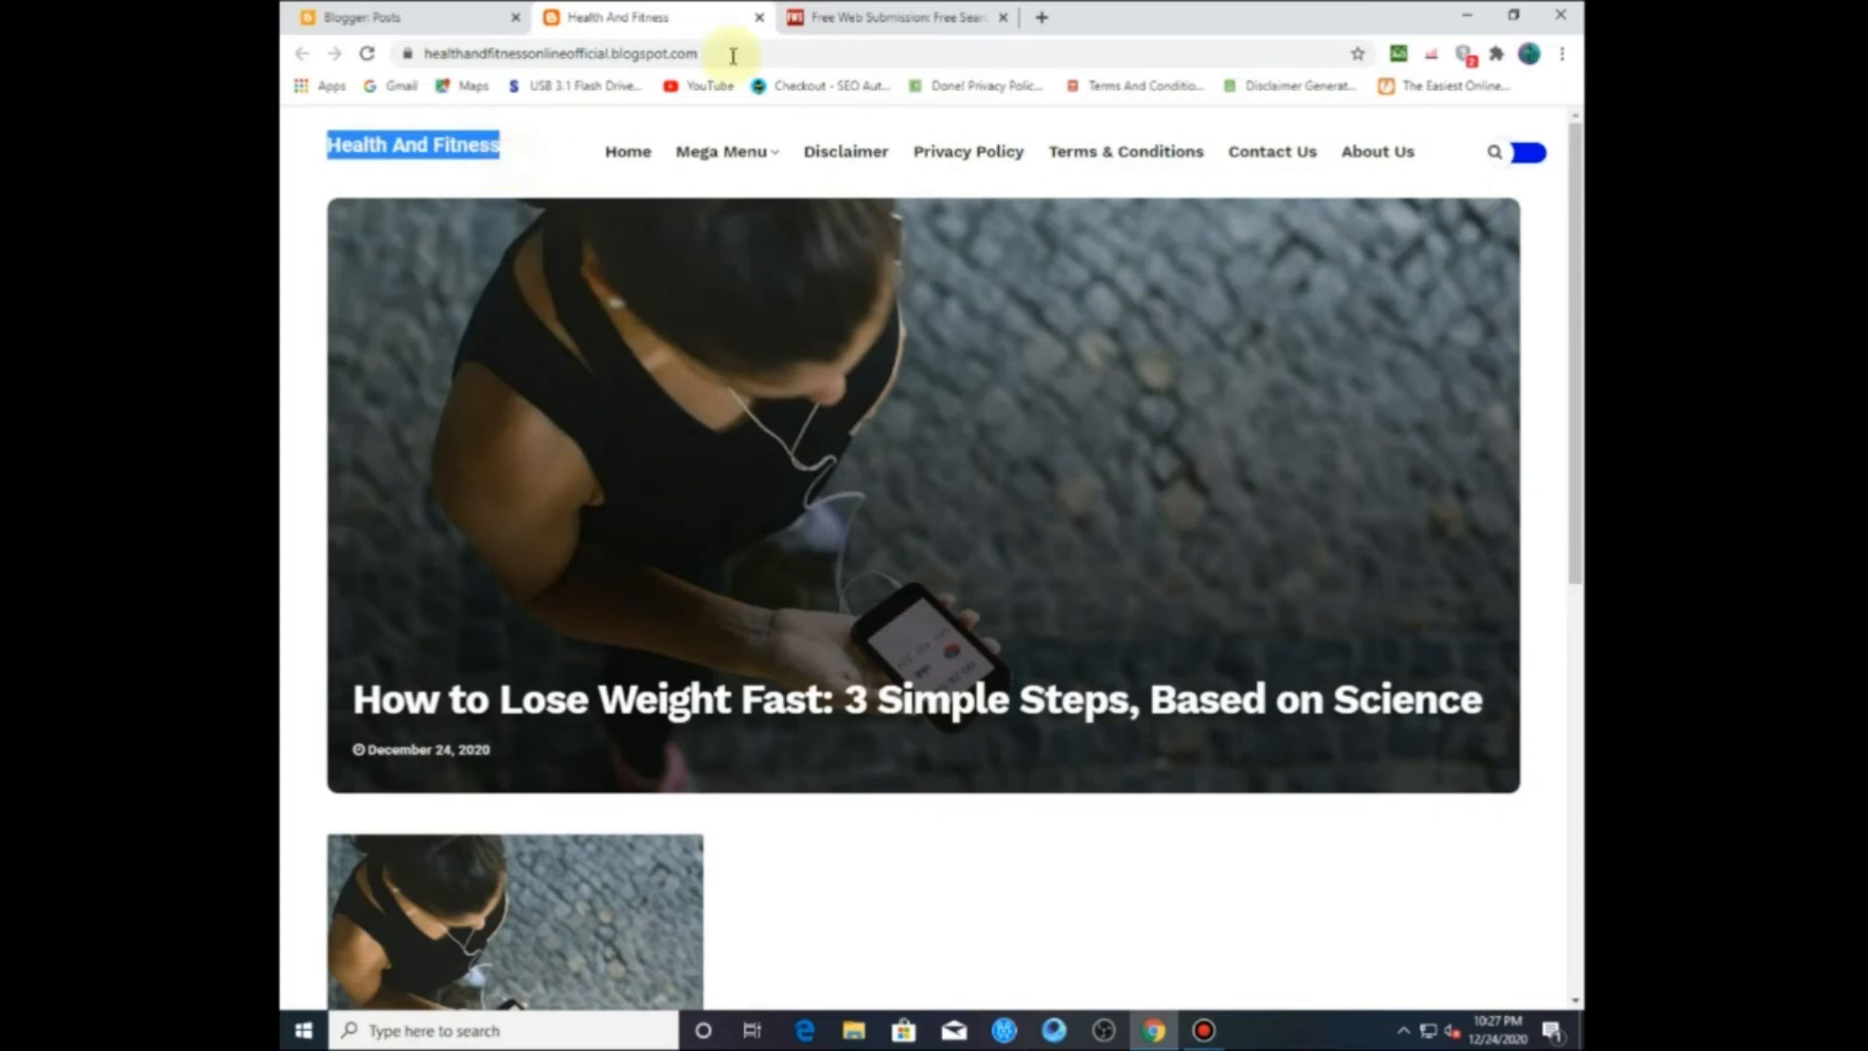
click(895, 17)
right_click(657, 545)
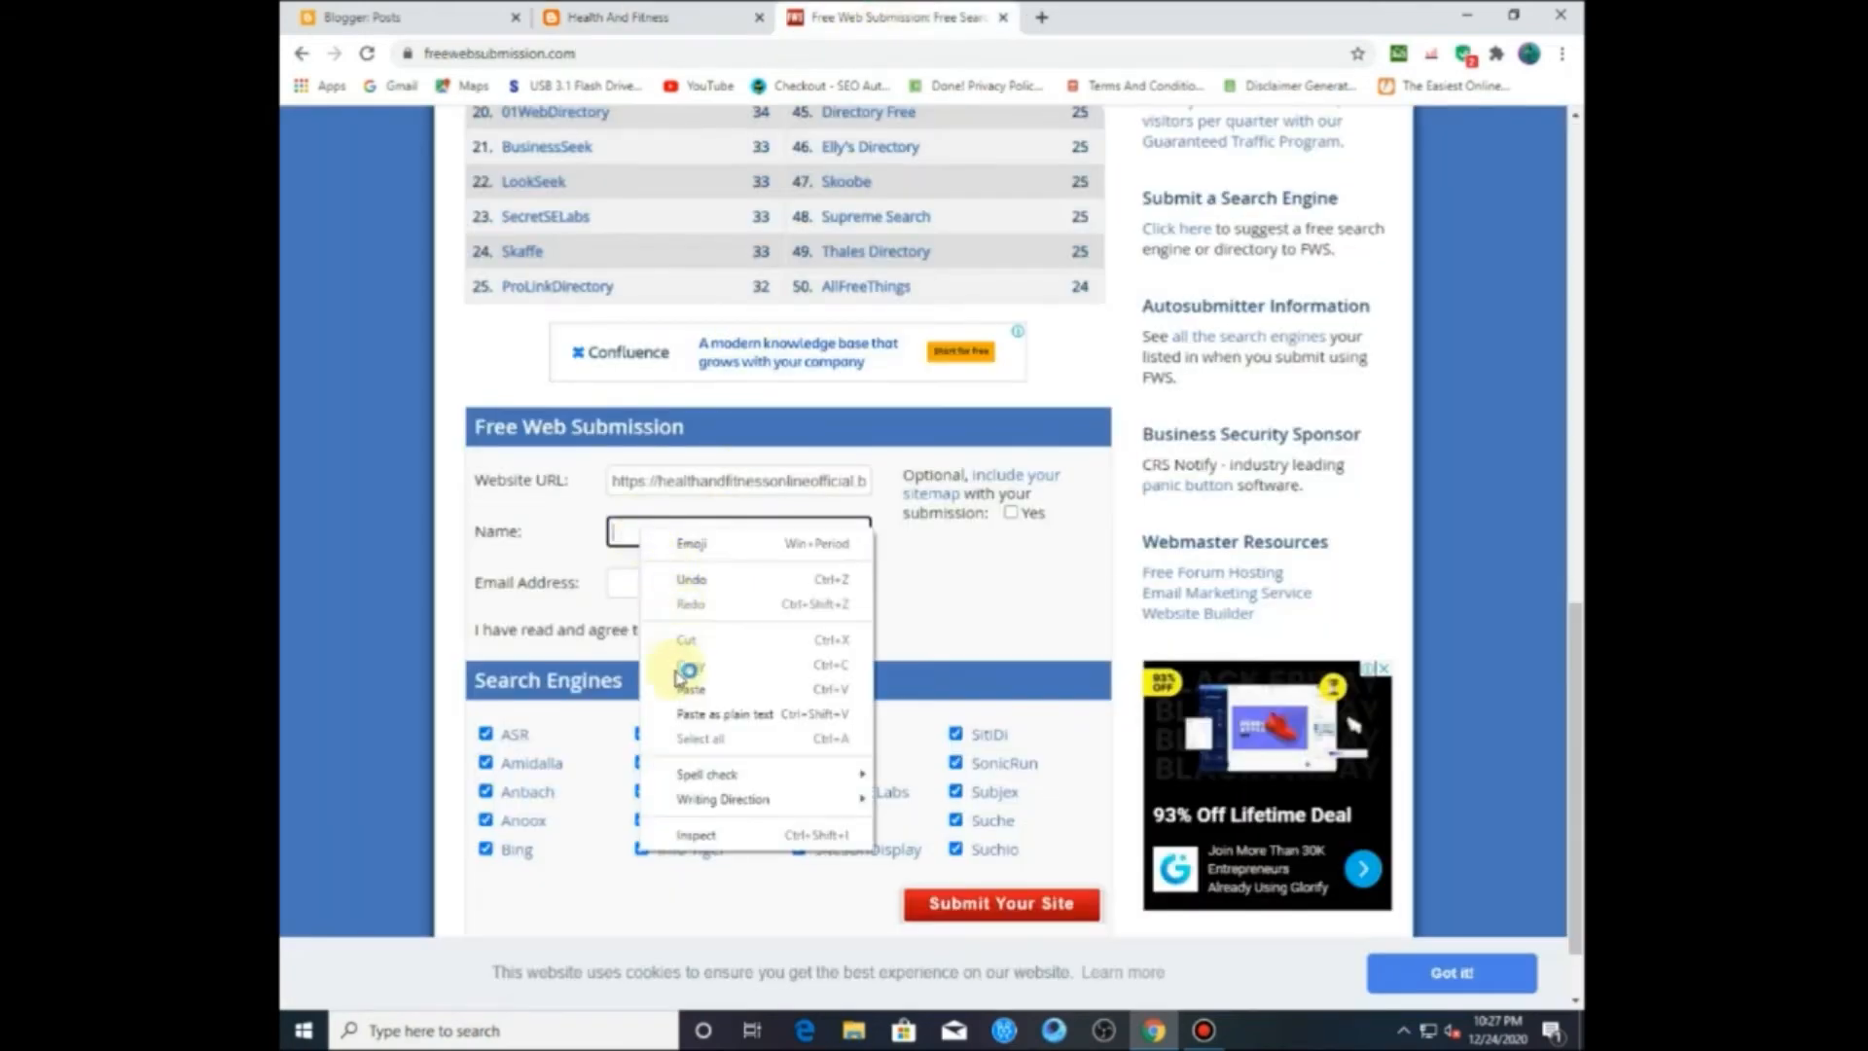
click(686, 670)
Step: Fill in the email field from the browser's saved suggestions
click(641, 586)
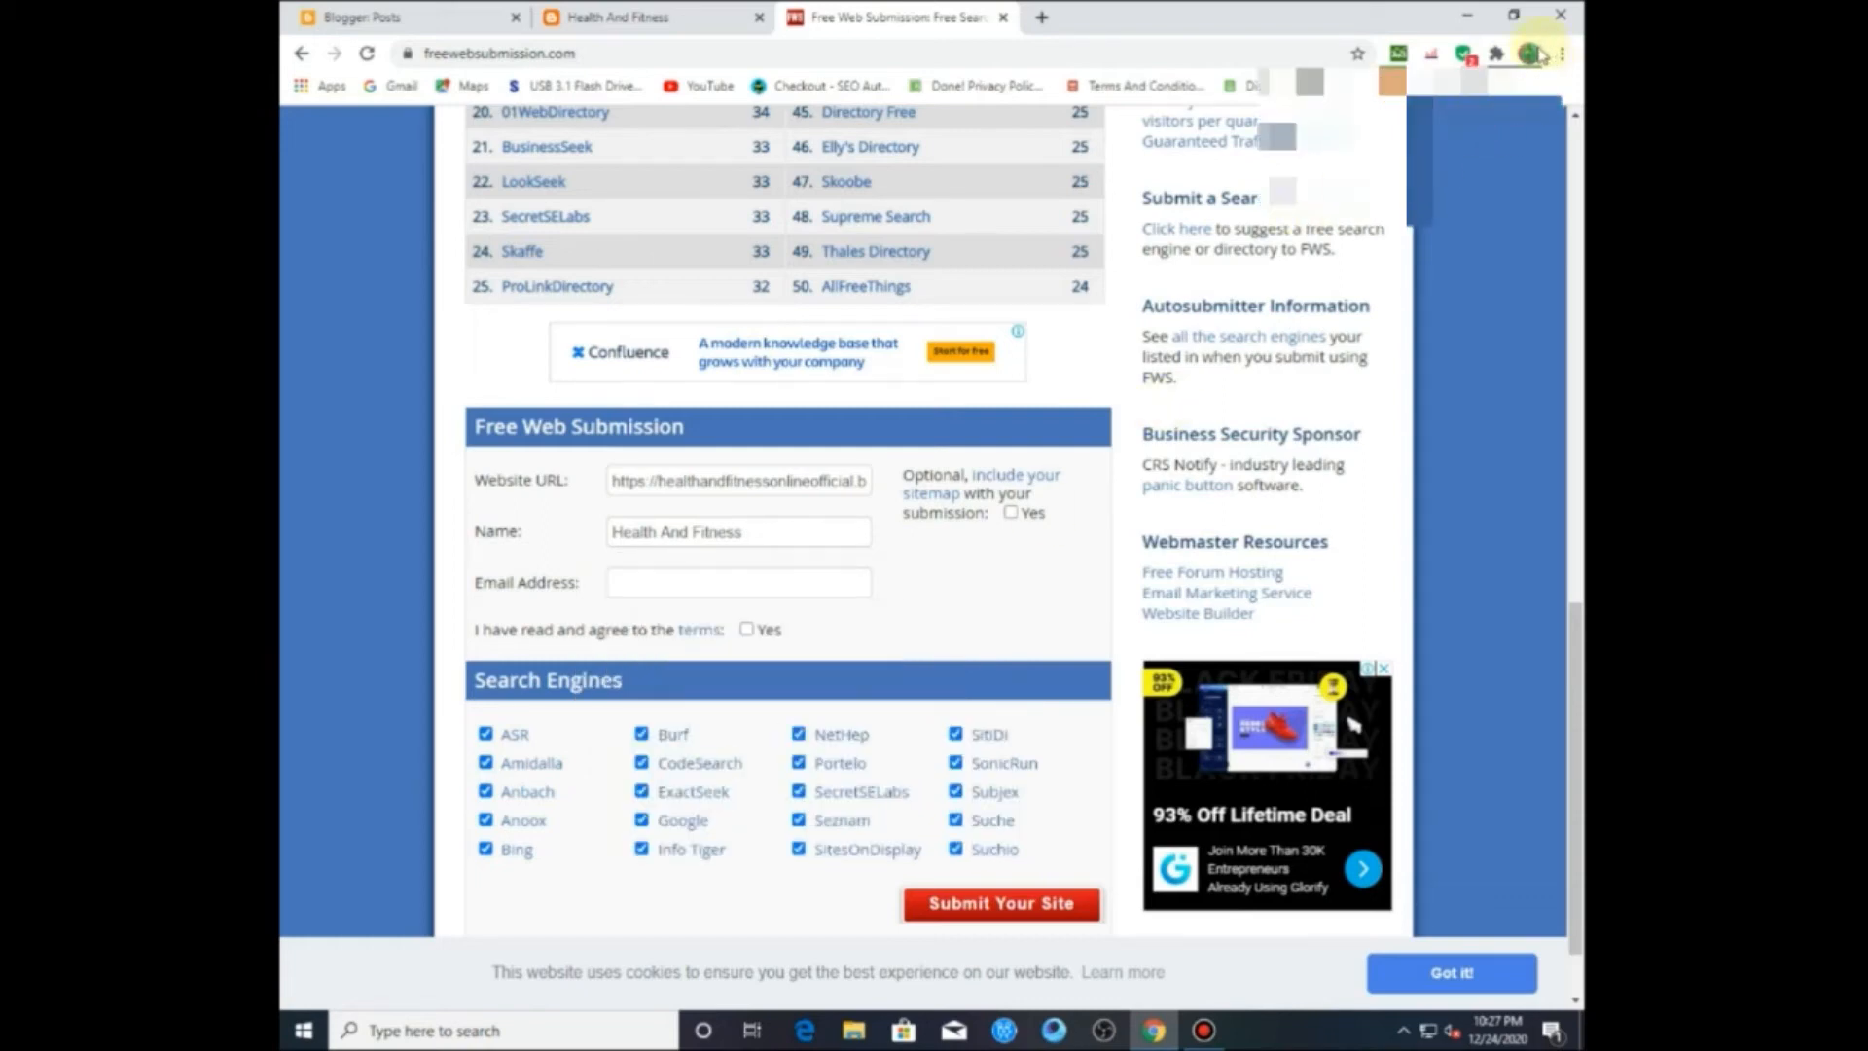
click(1529, 53)
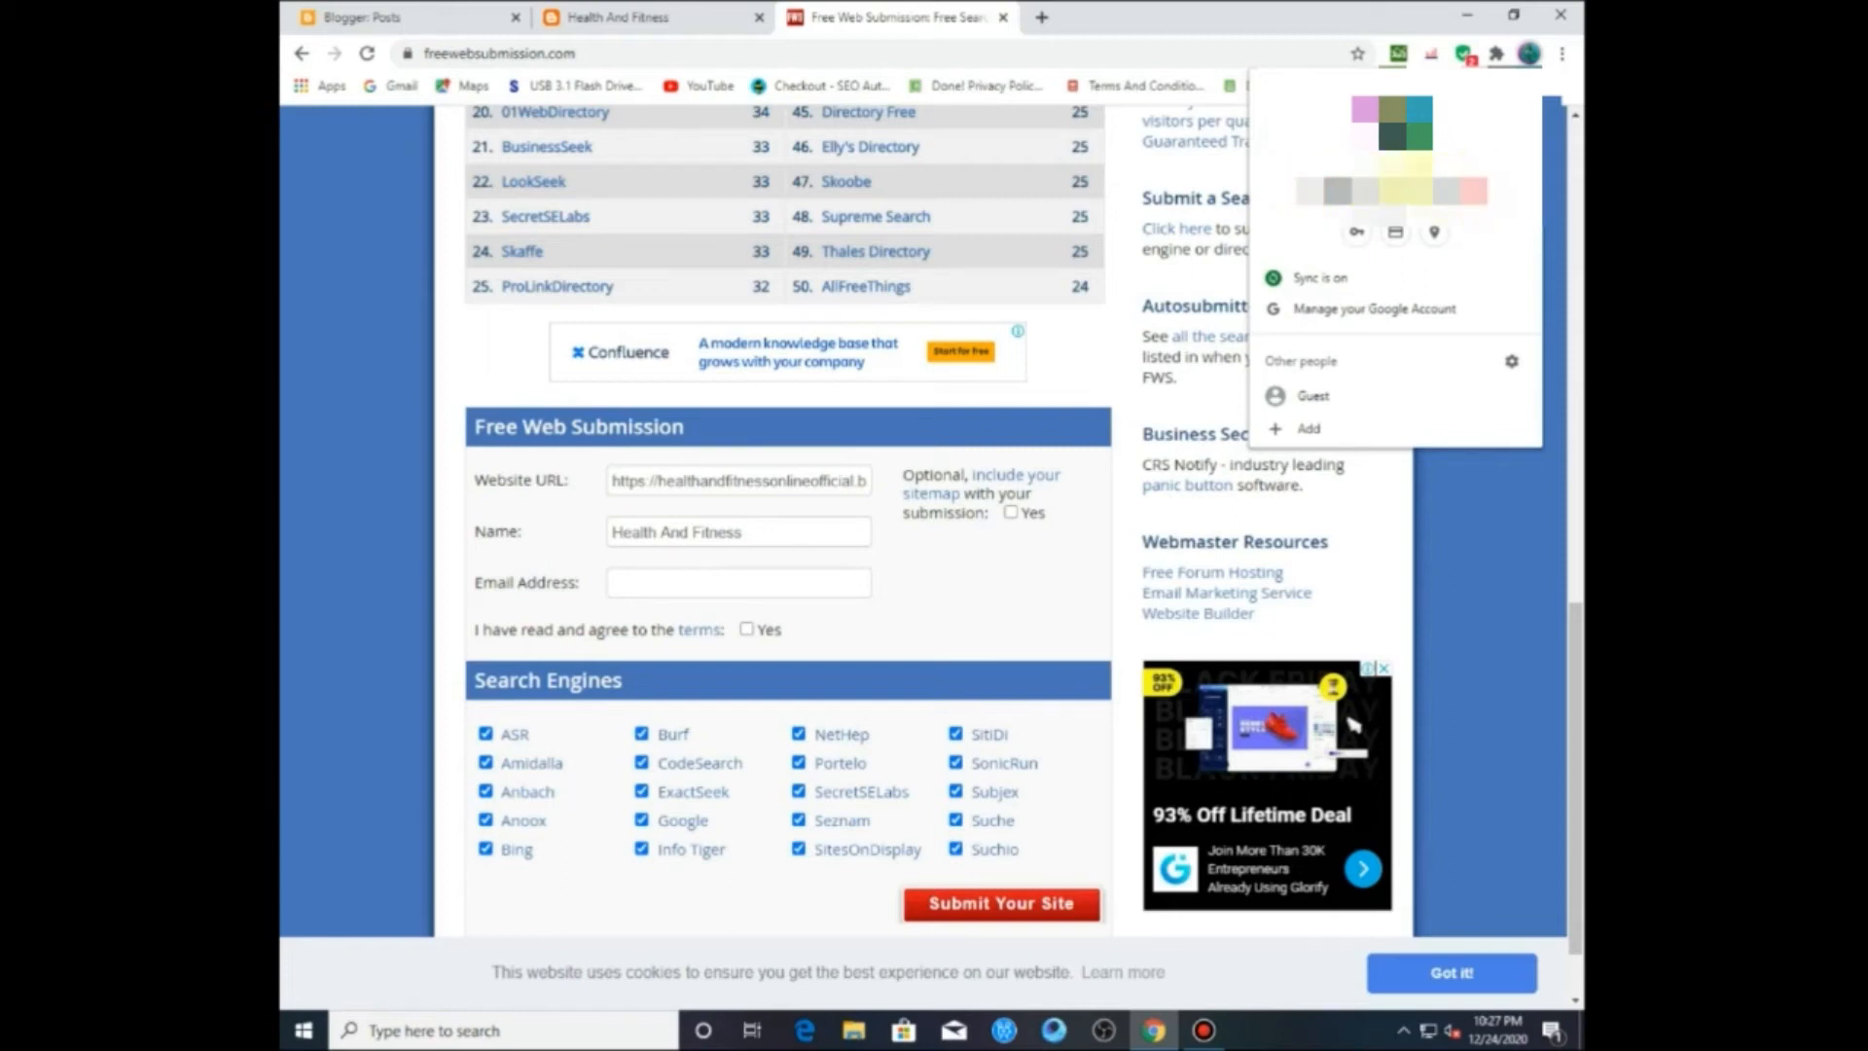
click(776, 582)
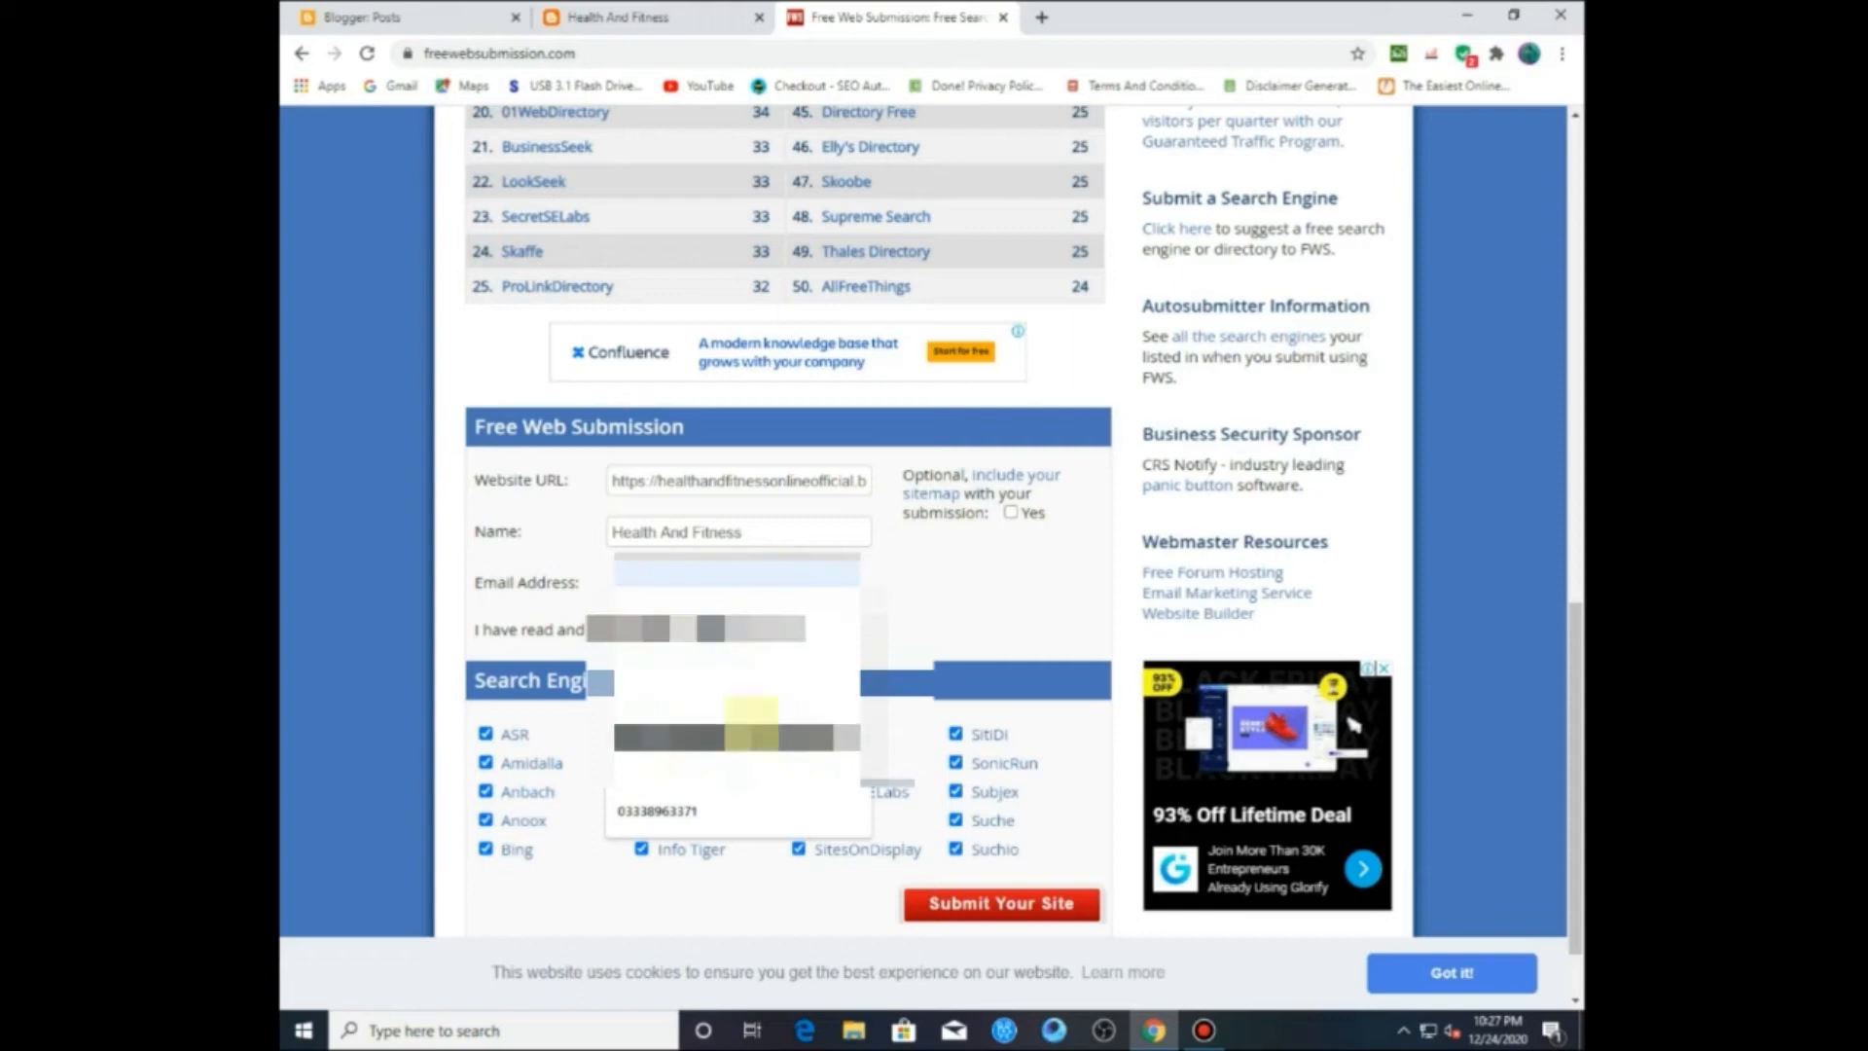
click(777, 714)
click(1533, 54)
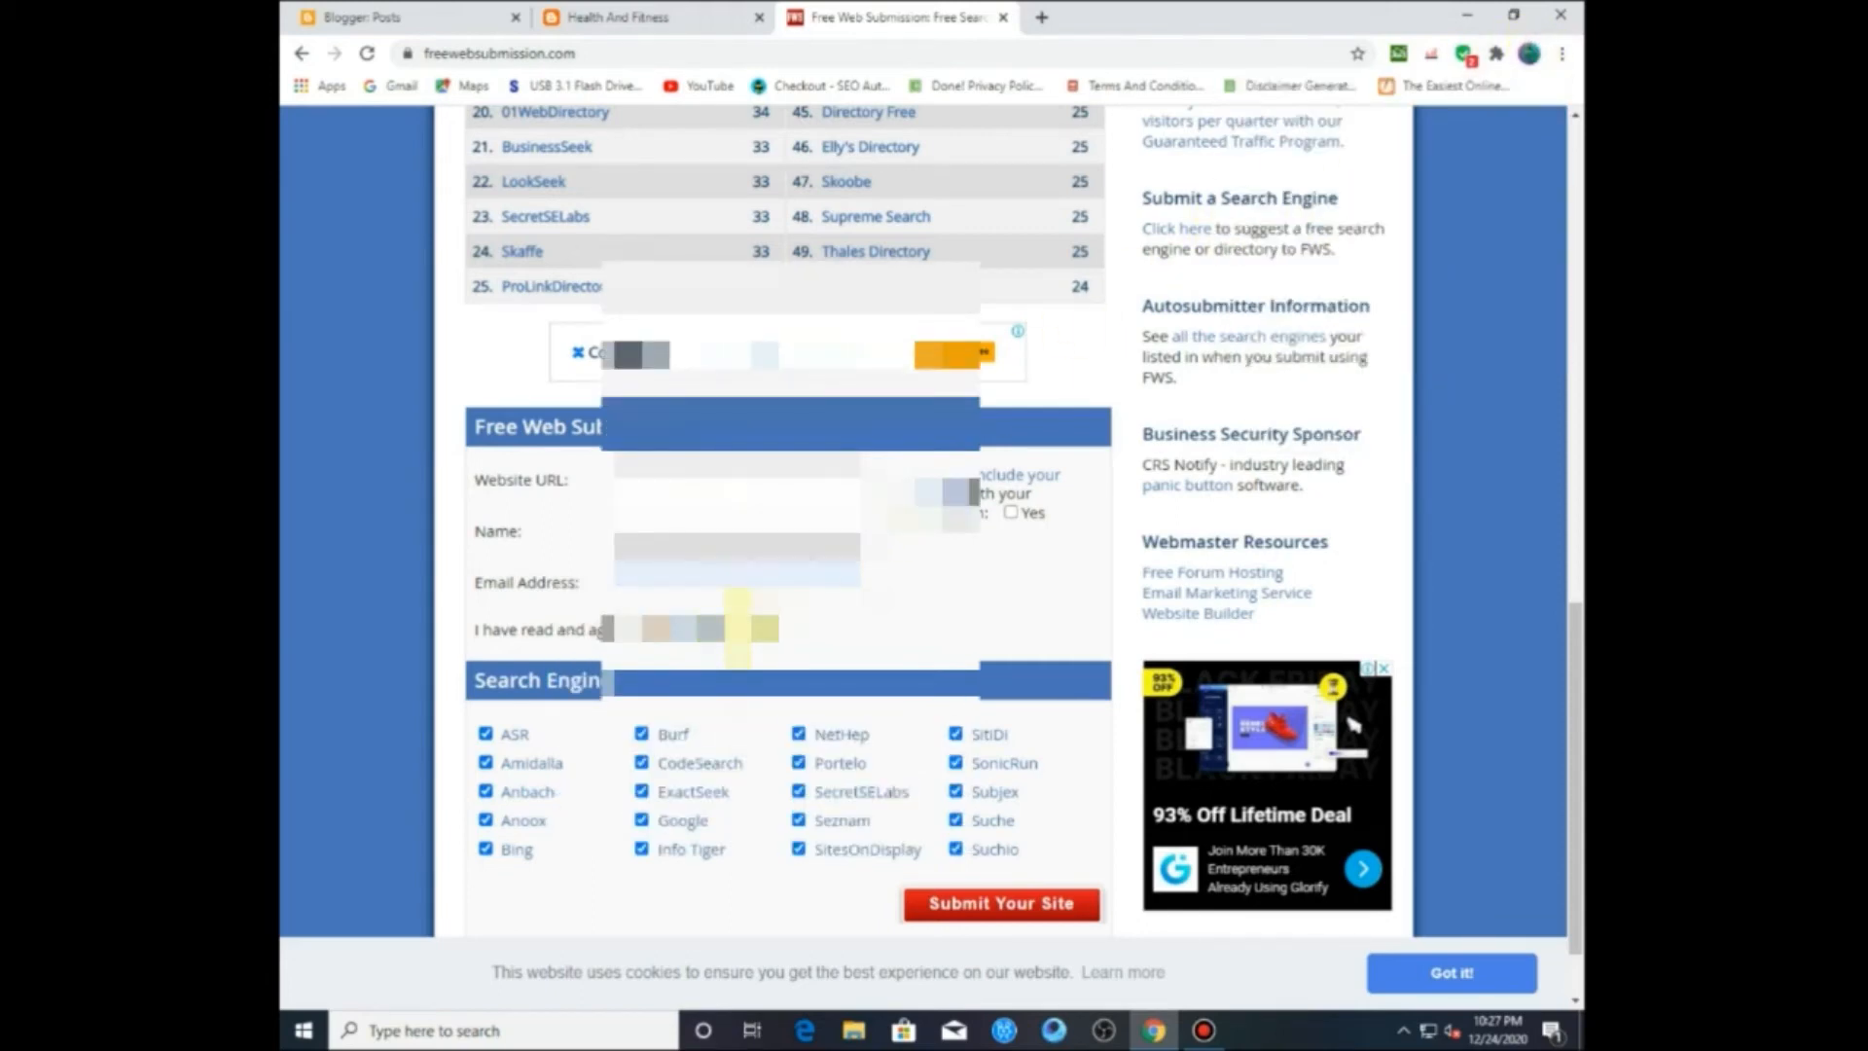
scroll(540, 618, down, 1)
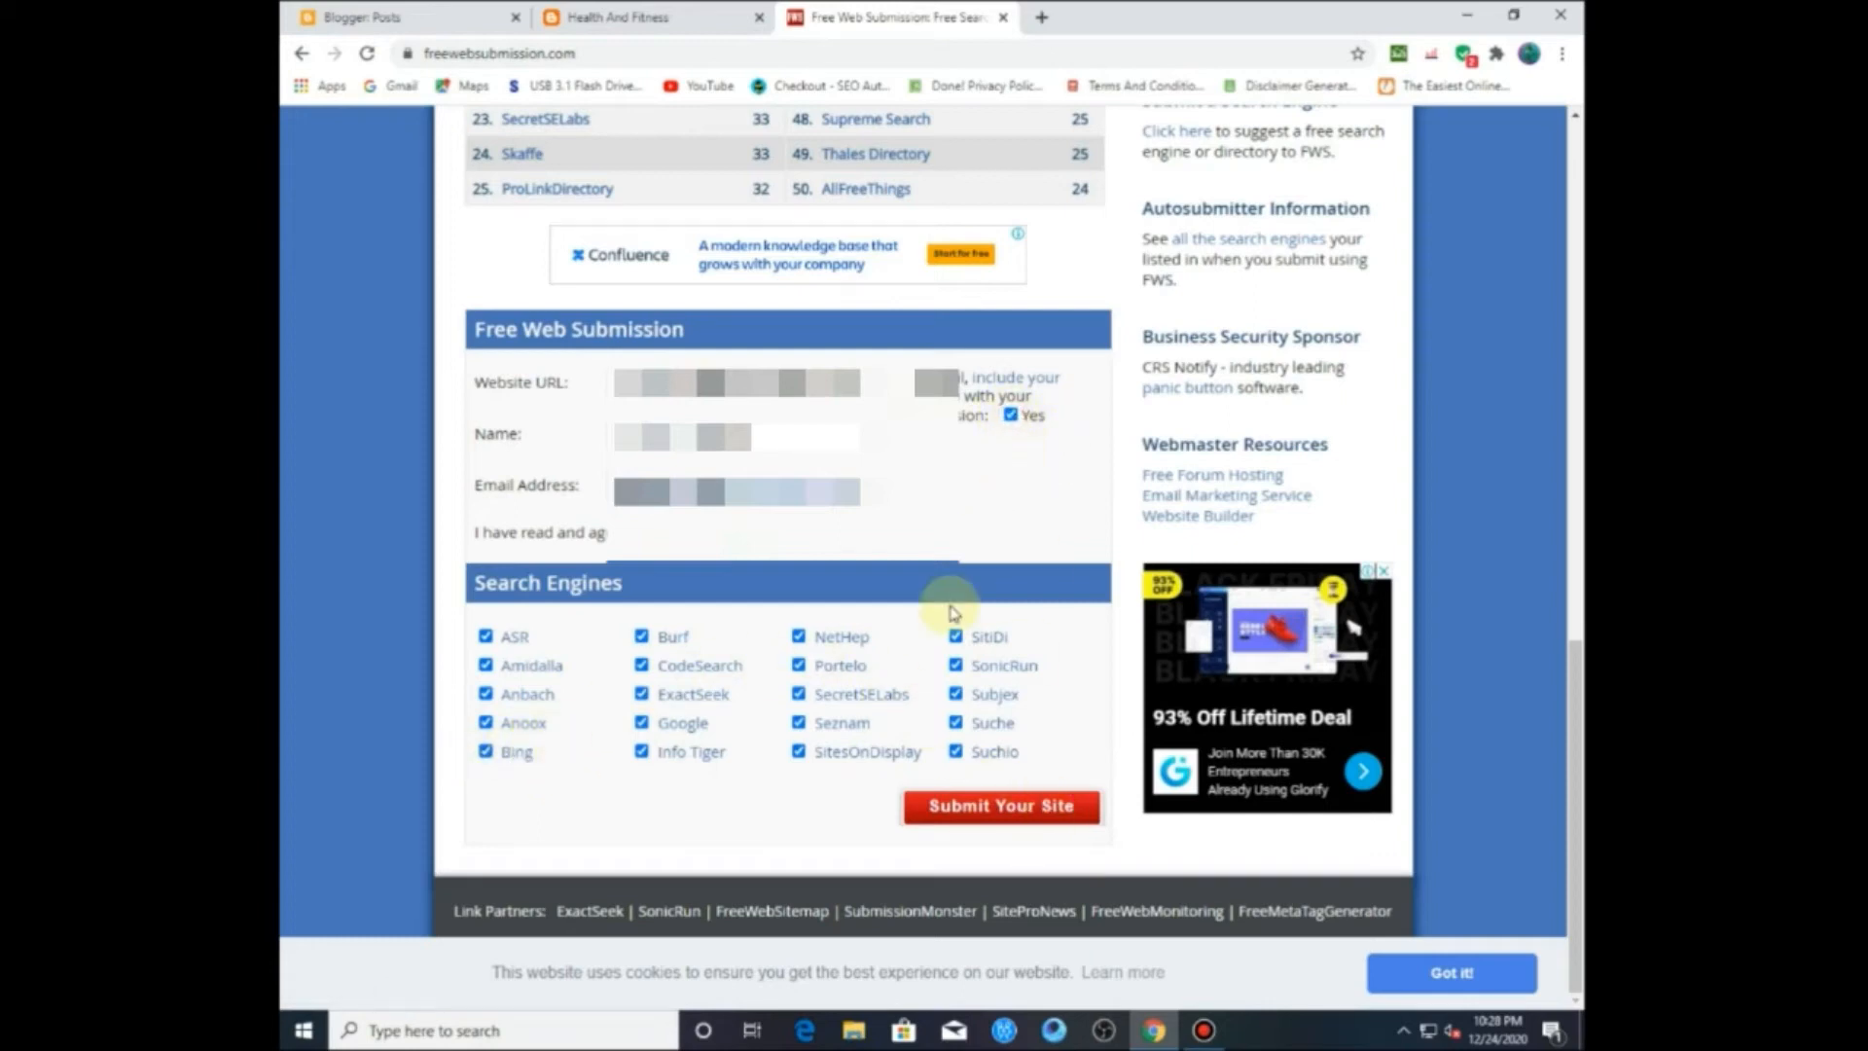
Step: Submit the site, then follow the verification link in the FreeWebSubmission email
click(1016, 819)
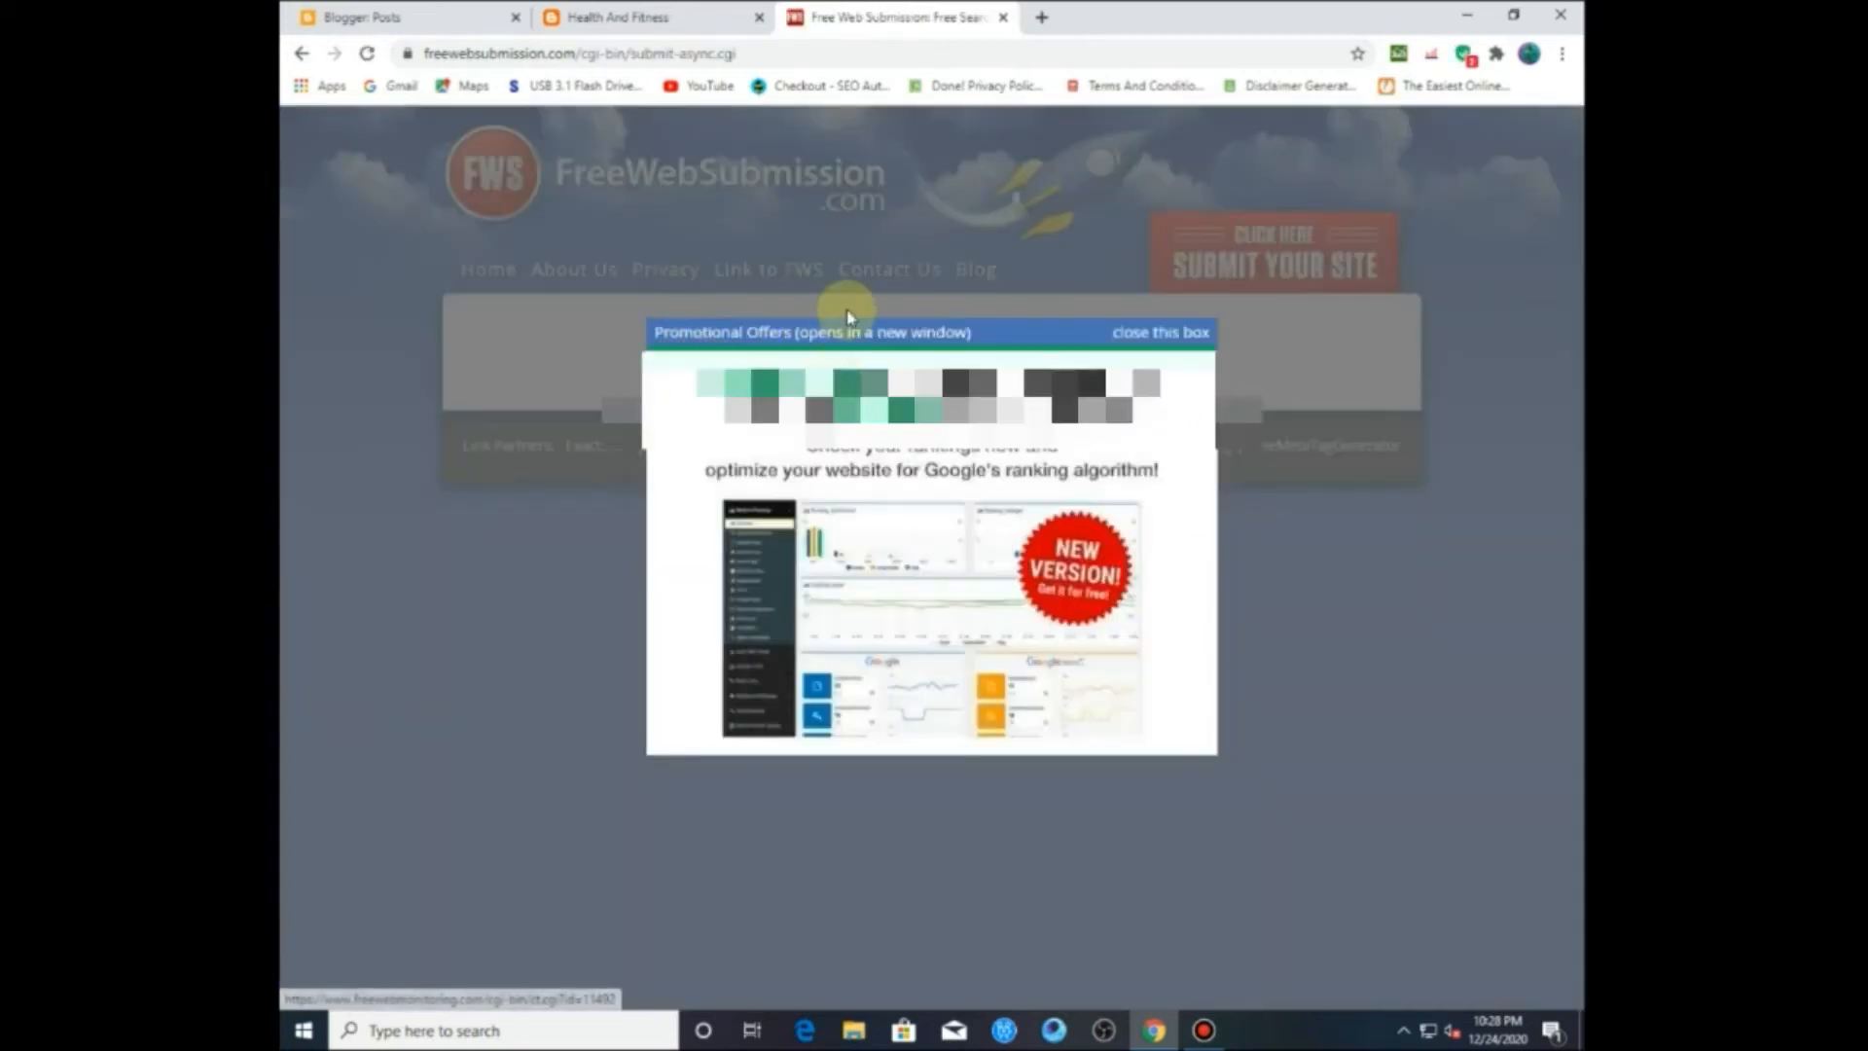
click(1186, 335)
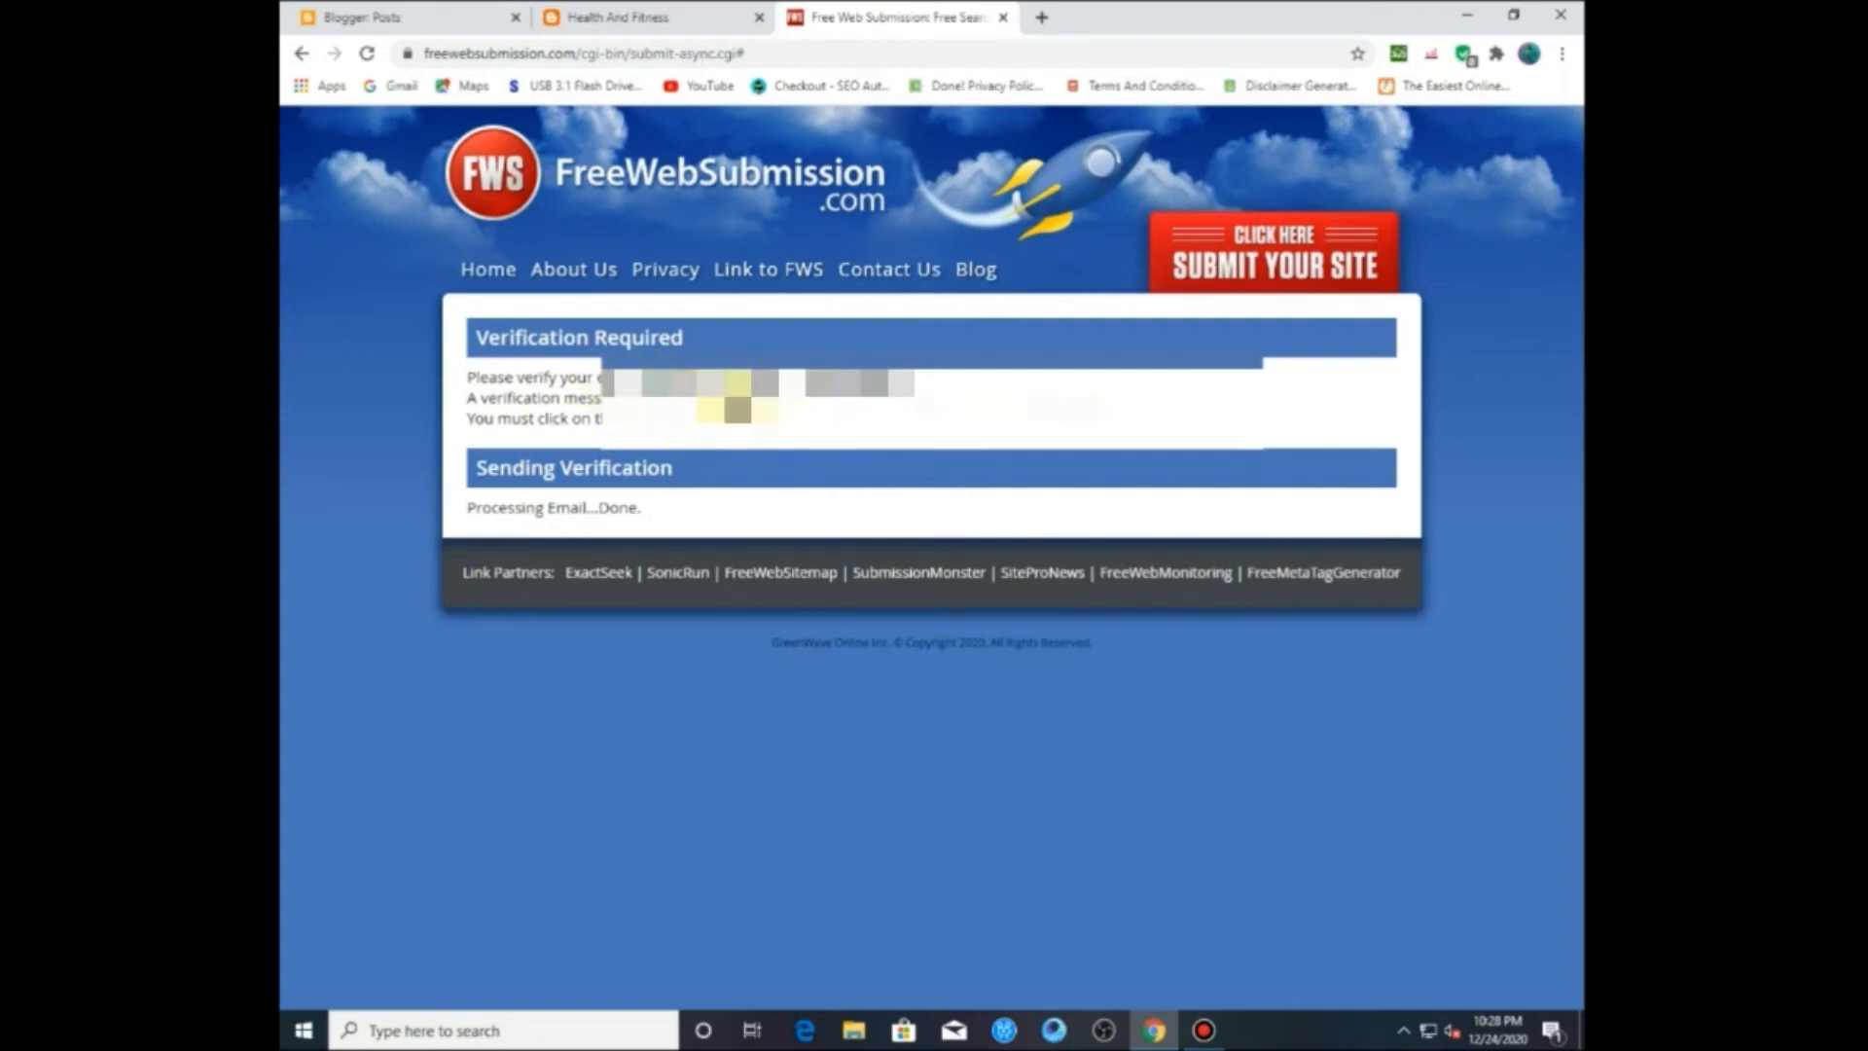
click(1040, 17)
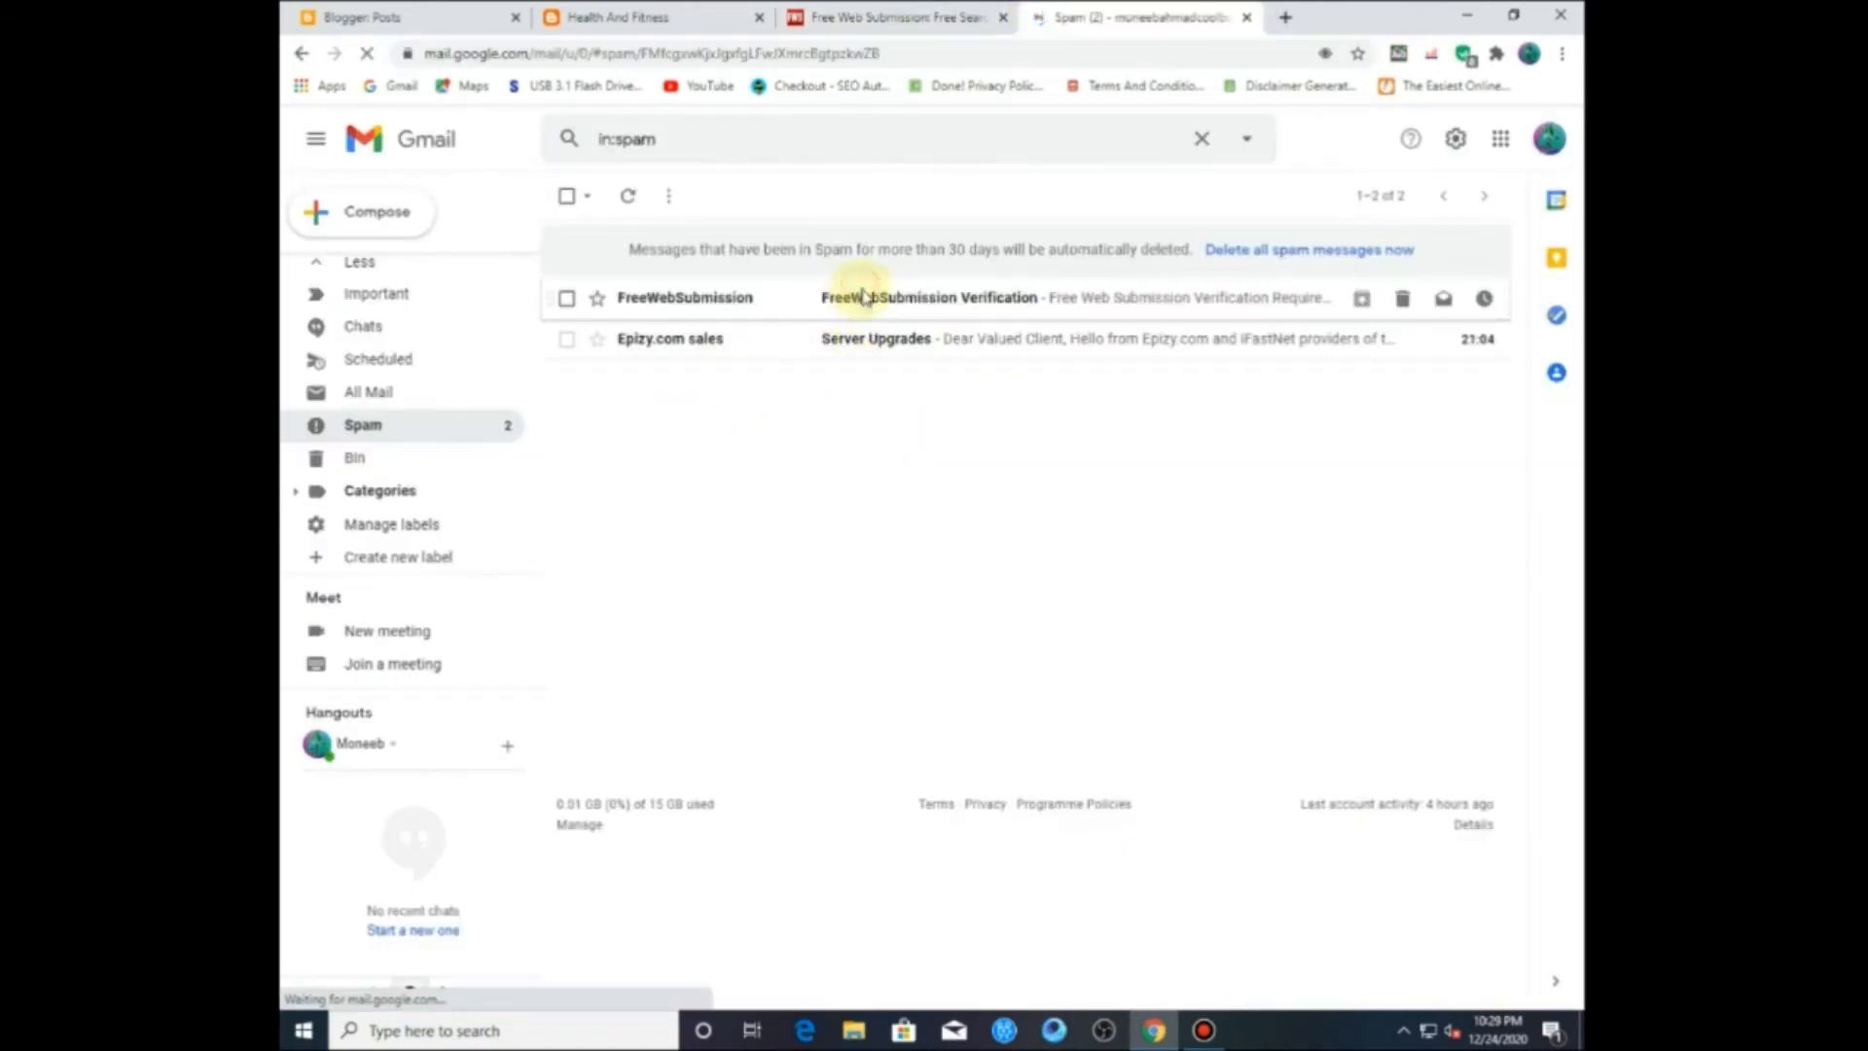
click(862, 297)
scroll(793, 584, down, 2)
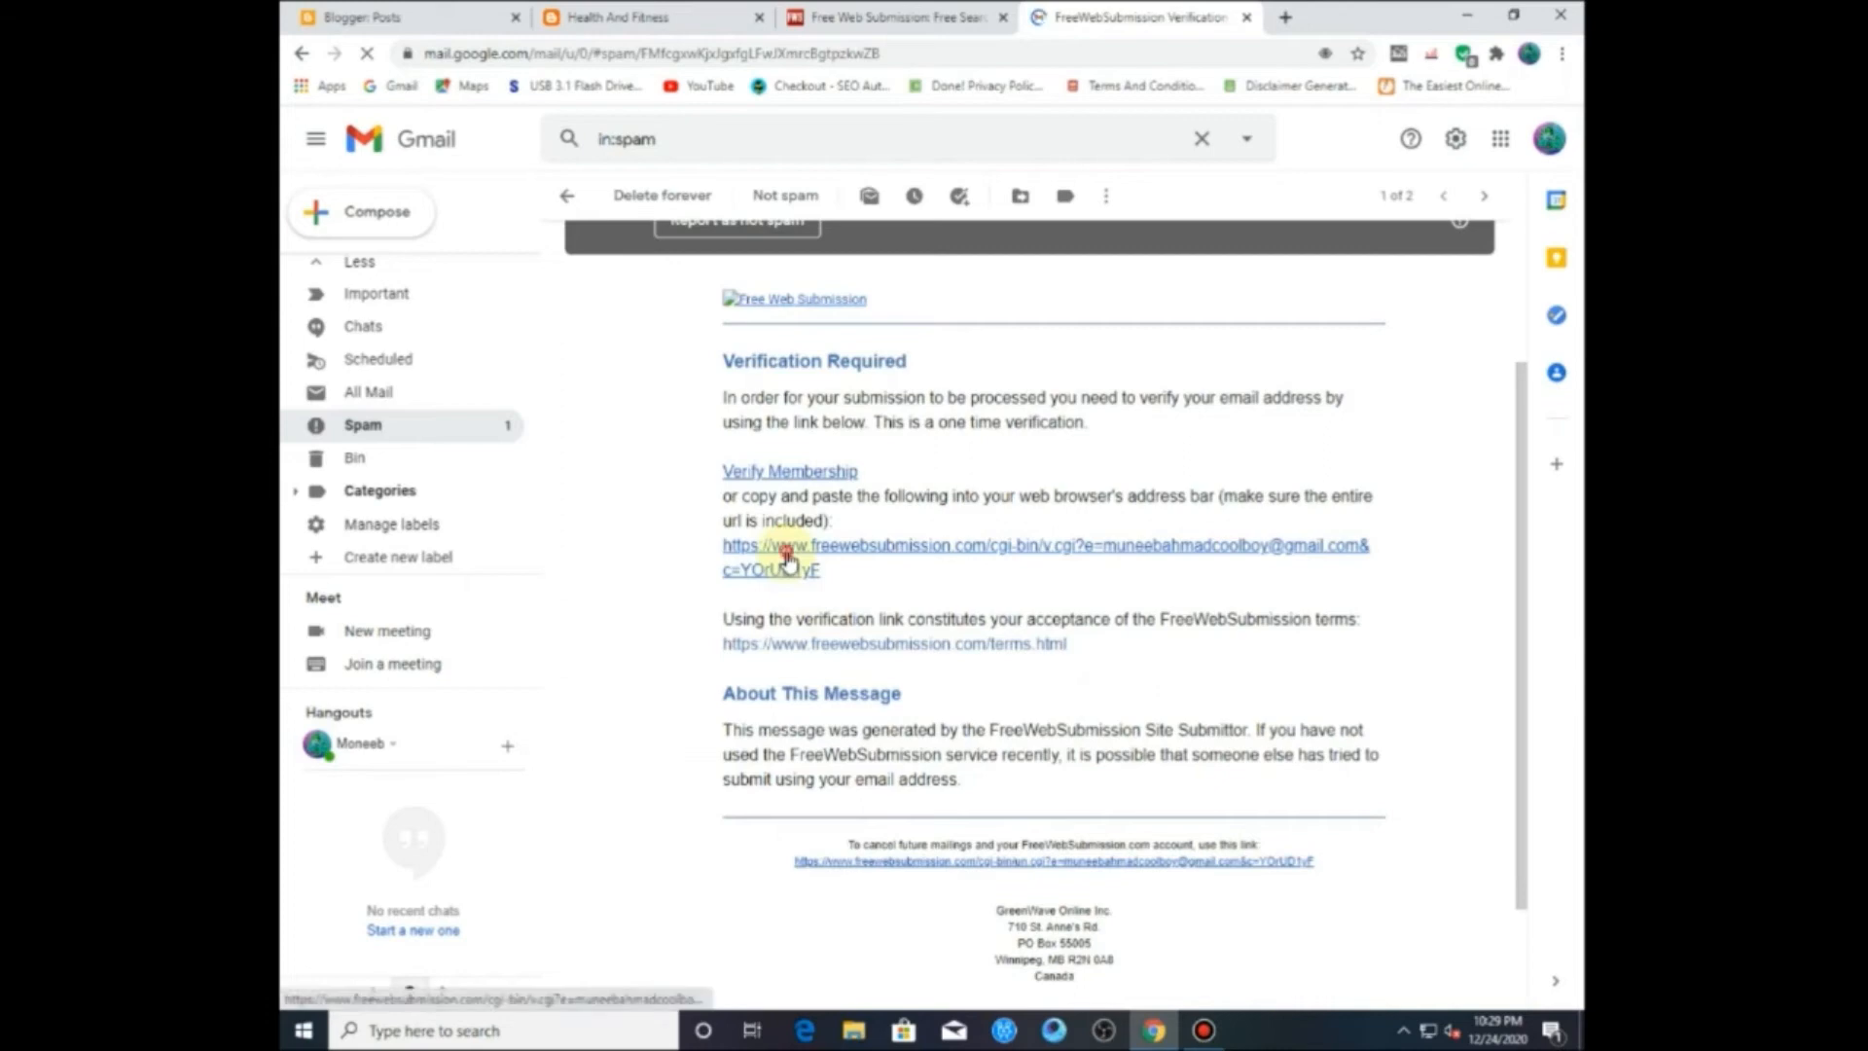
click(788, 563)
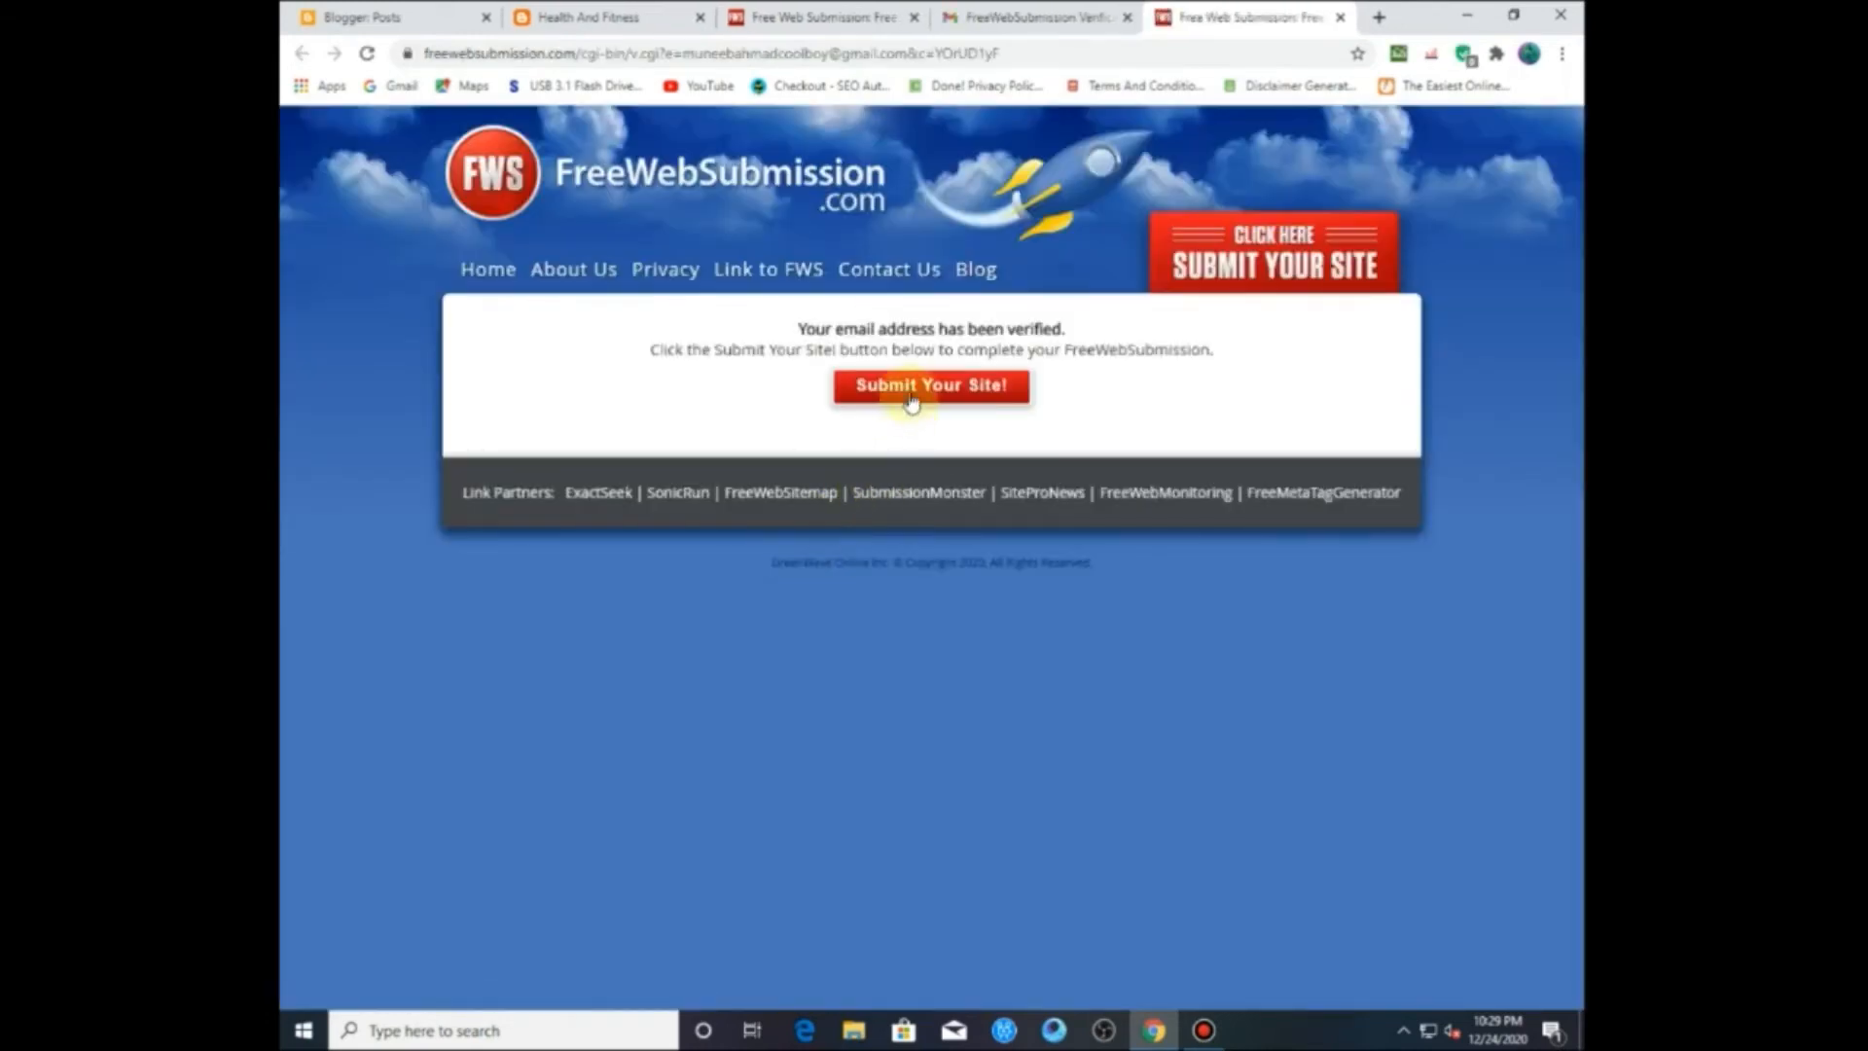
Step: Resubmit the verified site and close the email and leftover submission tabs
click(905, 395)
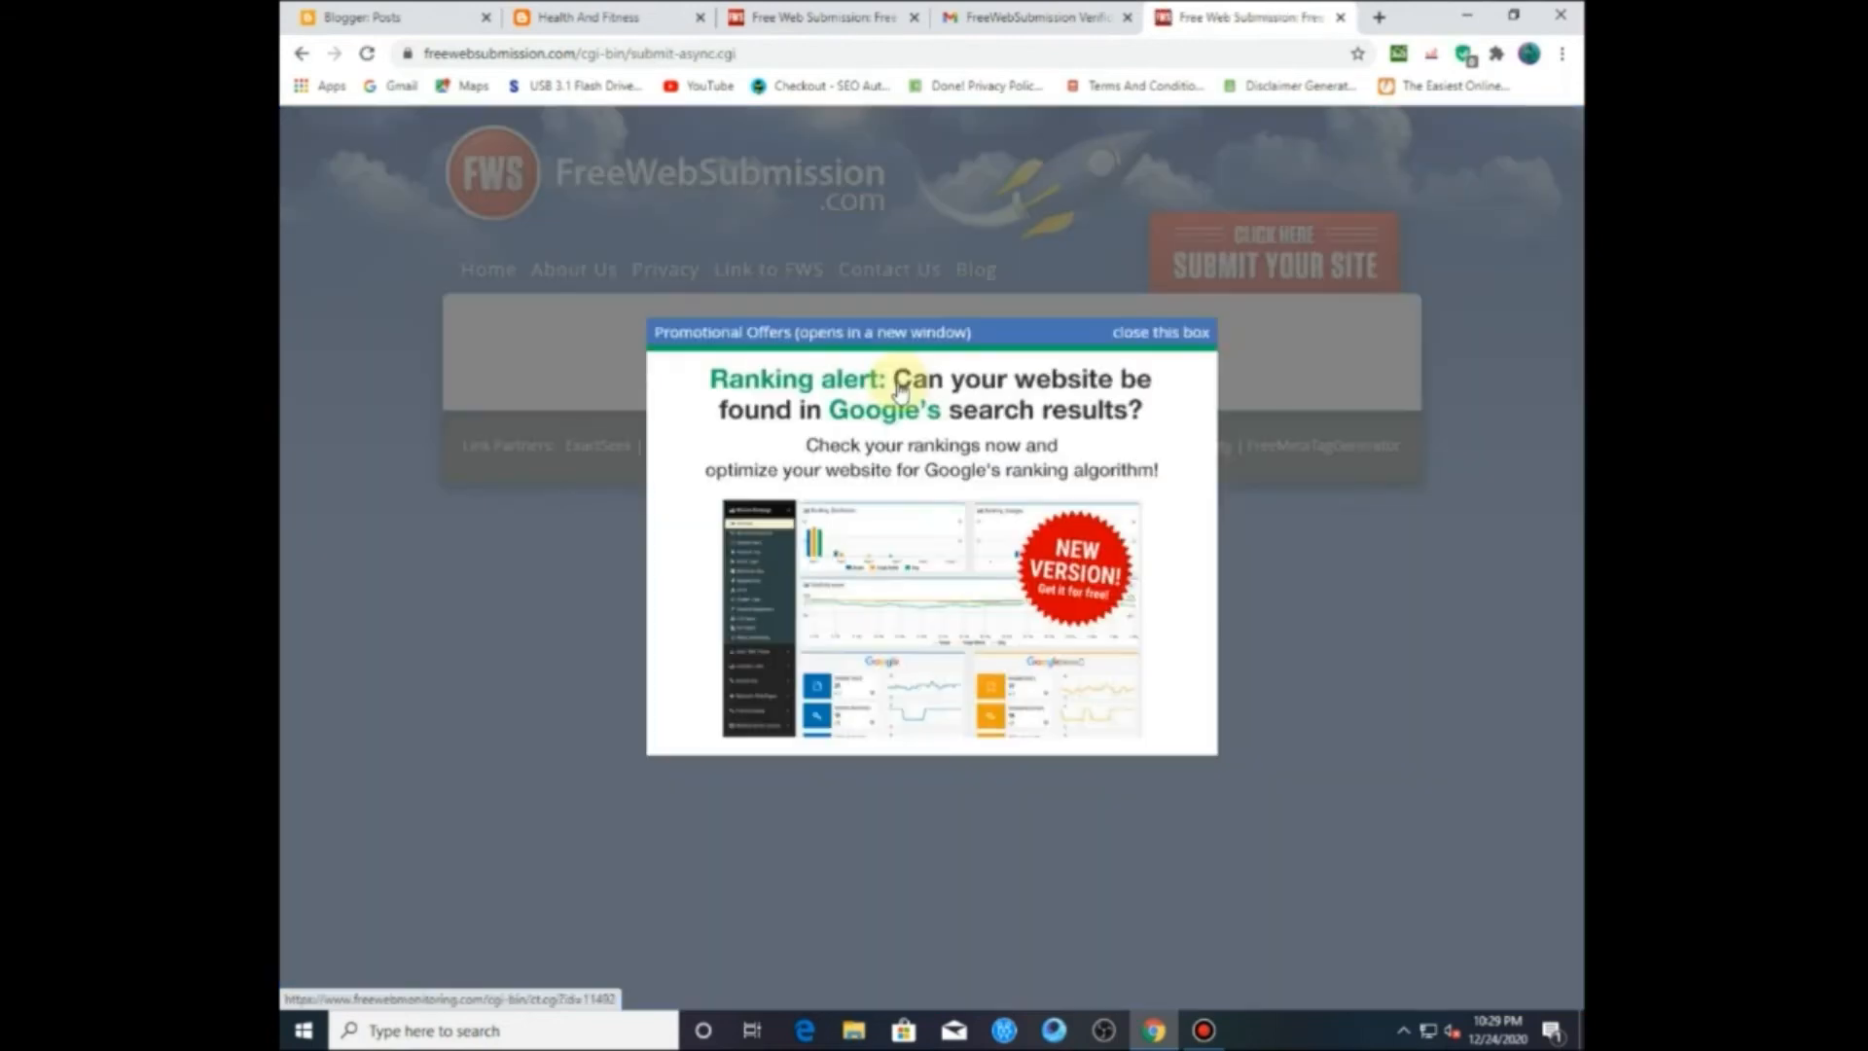
click(1160, 332)
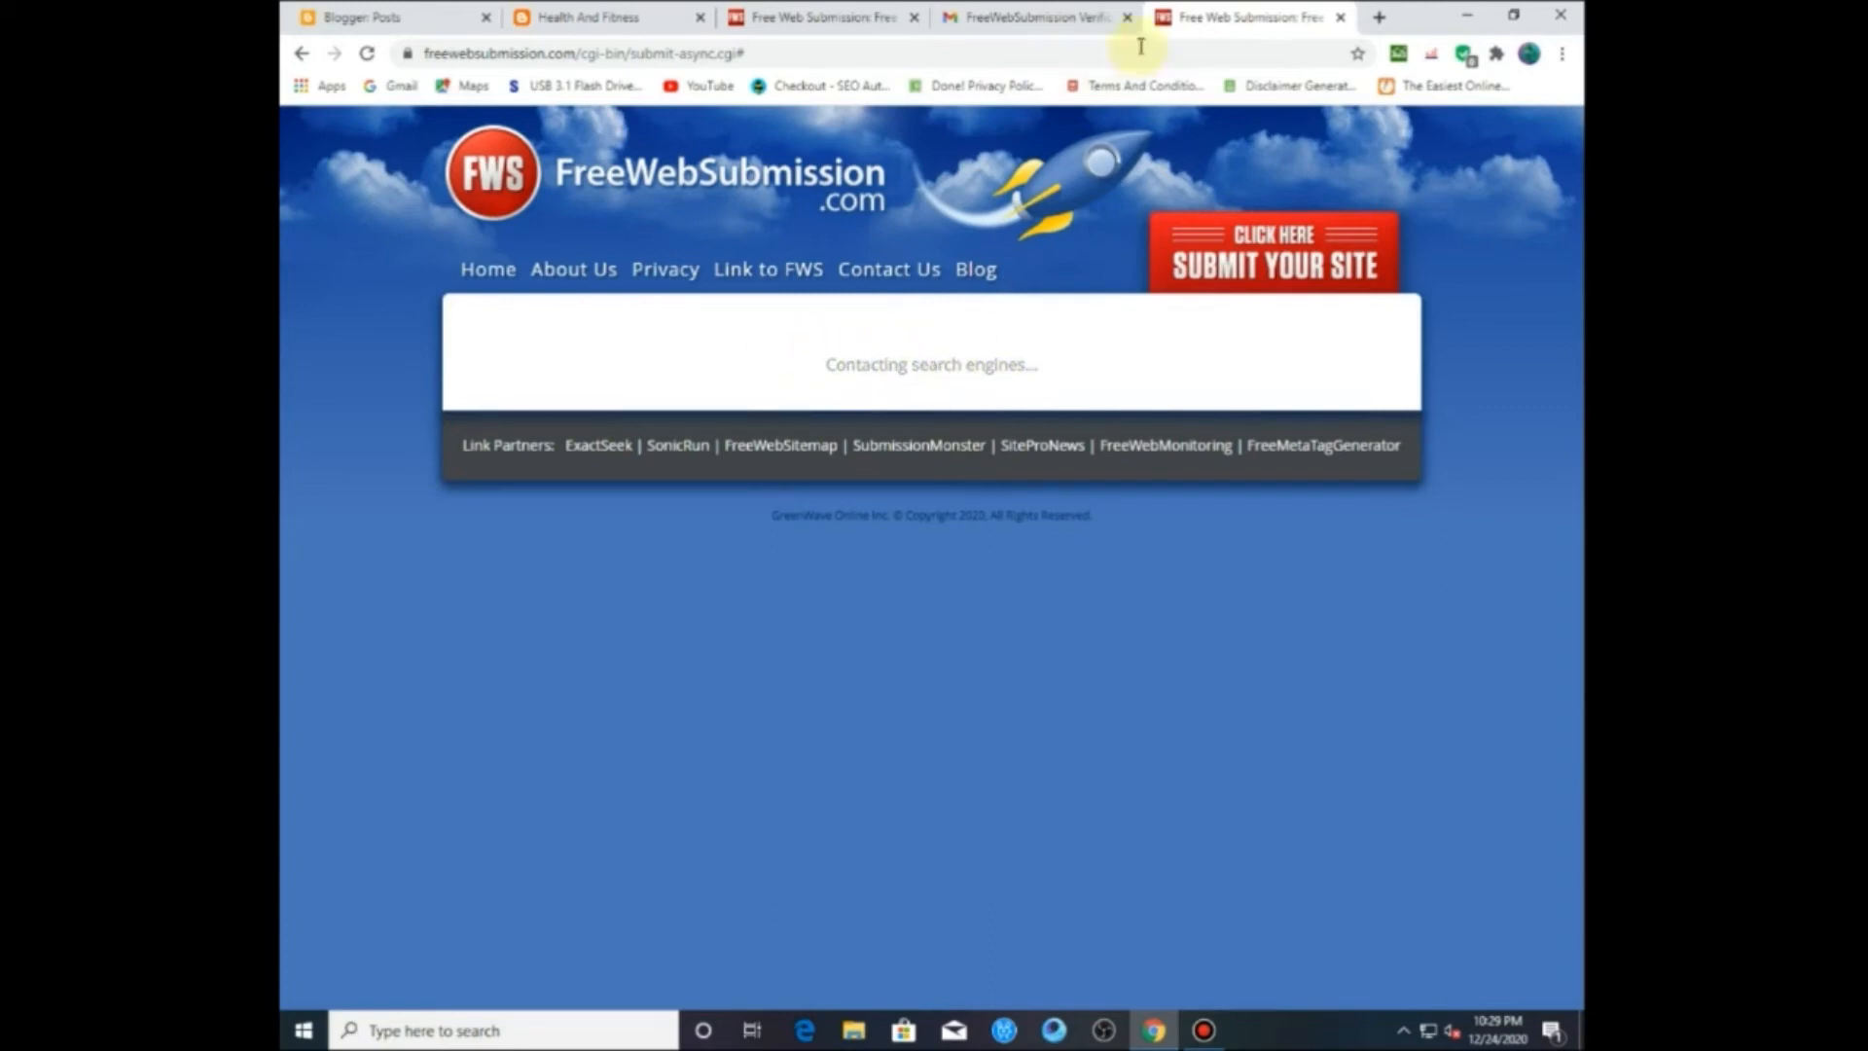
click(1119, 15)
click(1033, 163)
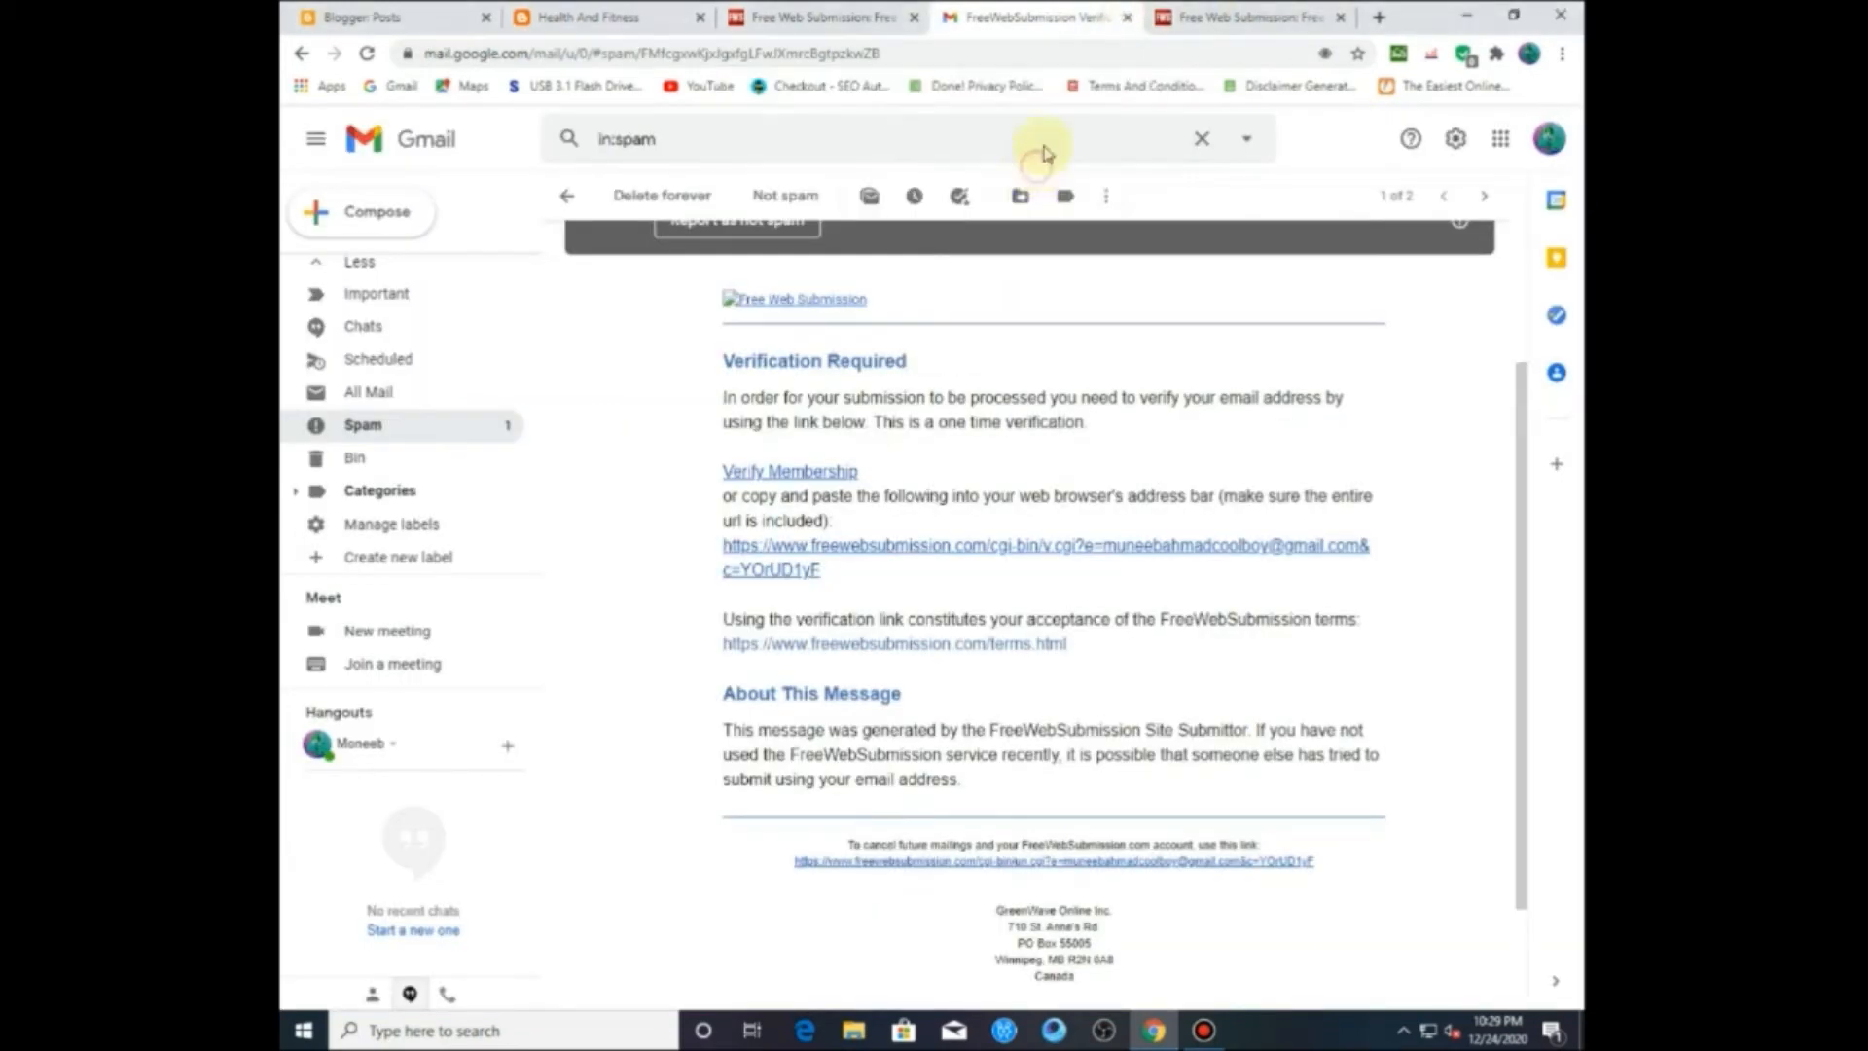
click(971, 27)
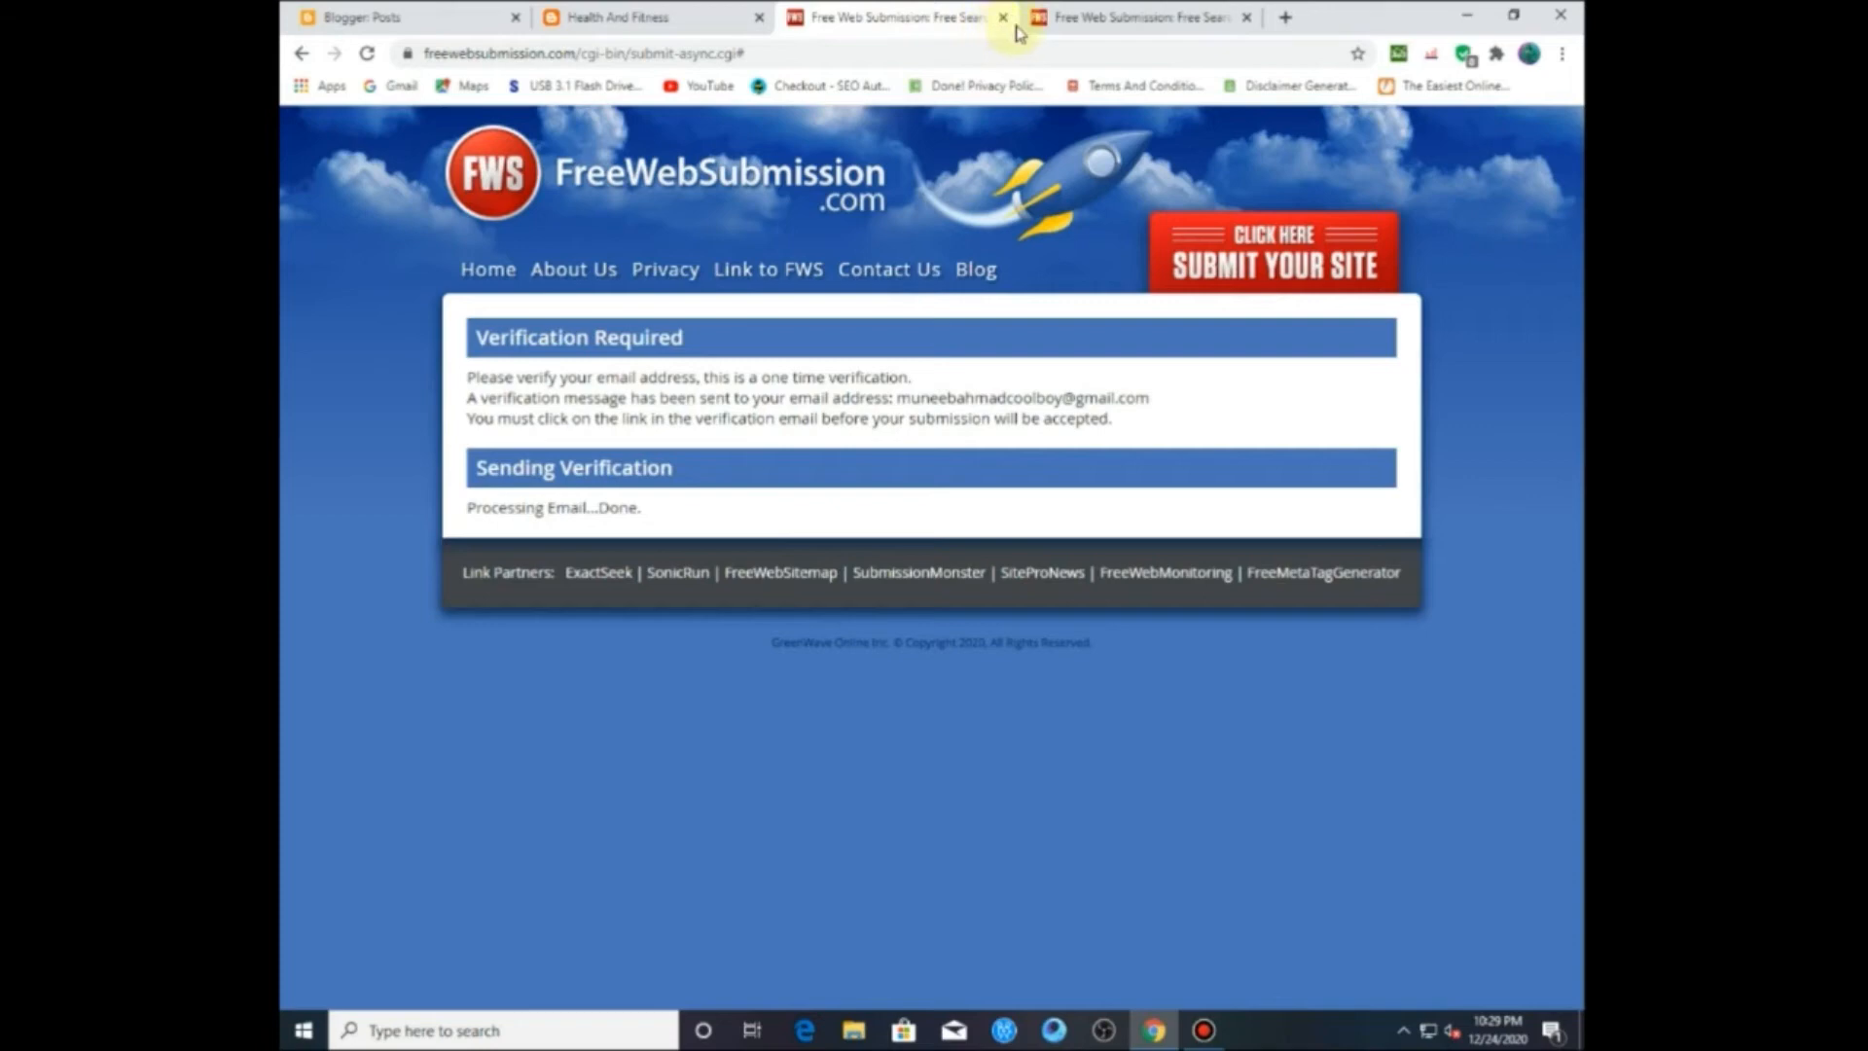
click(1007, 18)
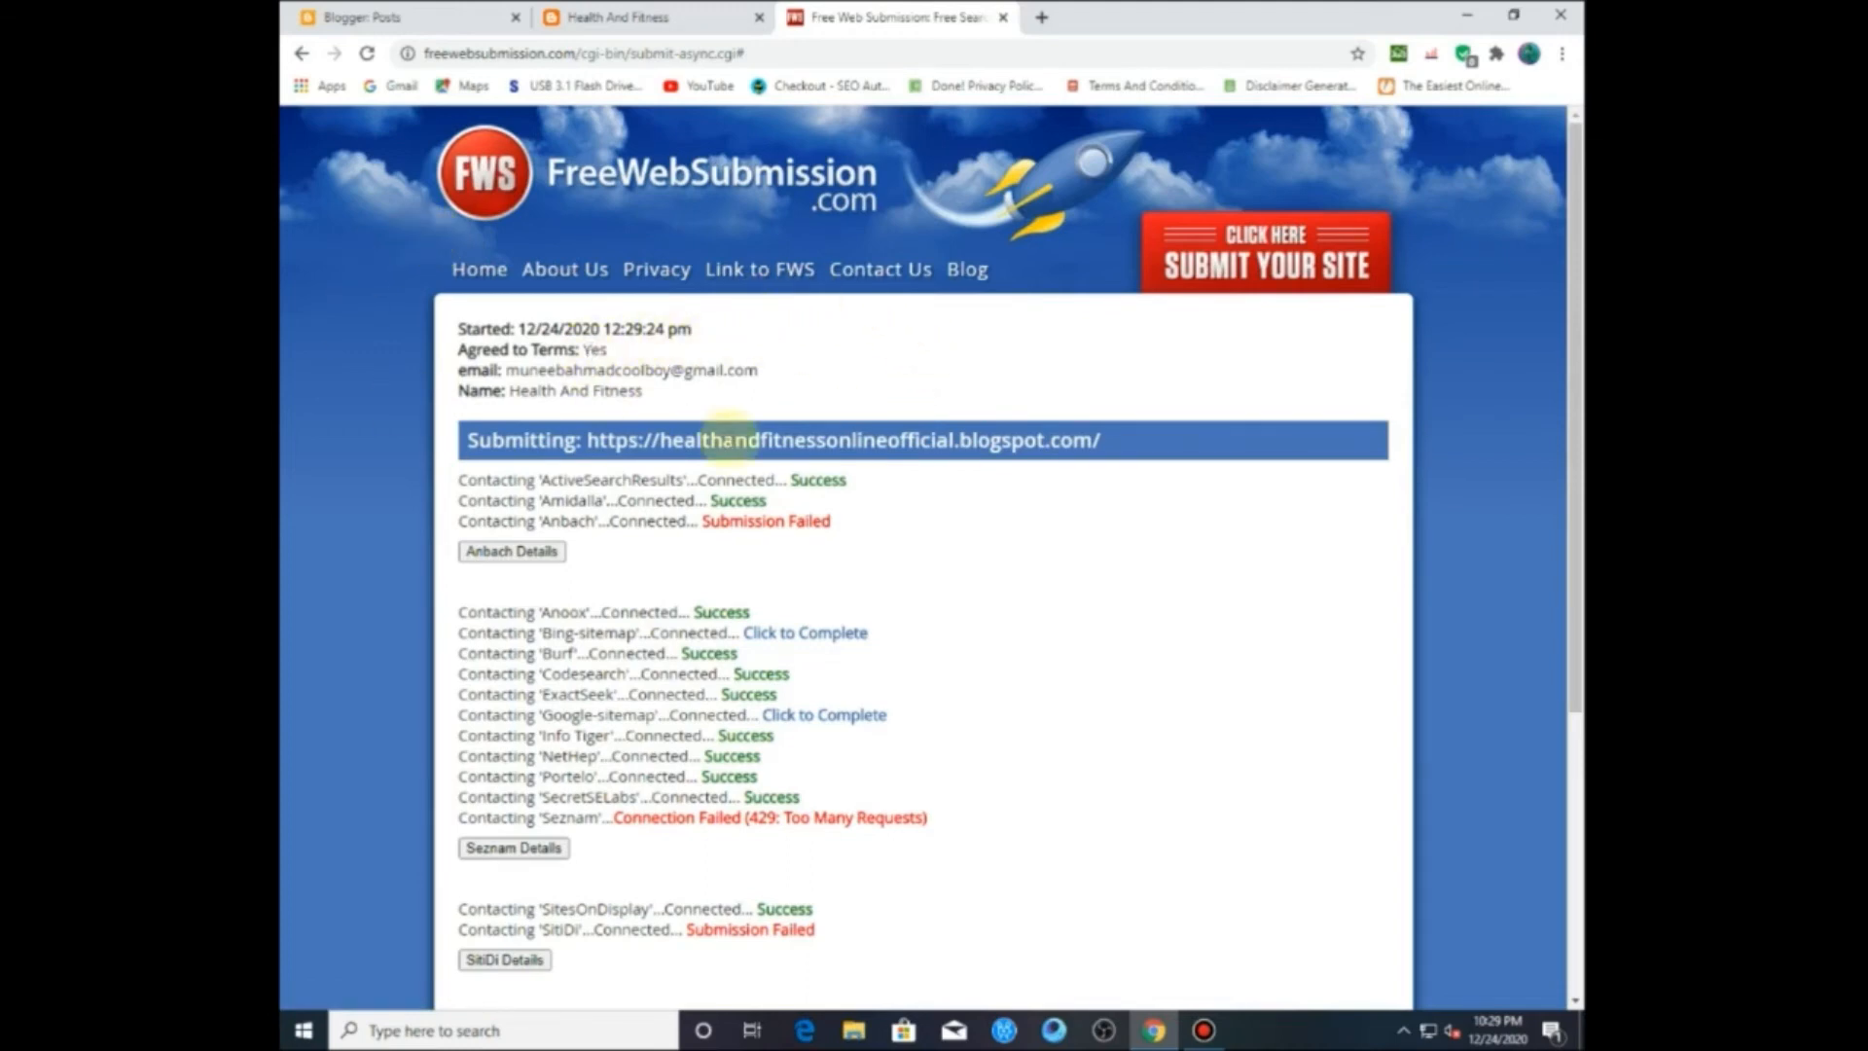
Step: Review the results, highlighting the sitemap successes and the Anbach, Seznam and SitiDi failures
scroll(720, 431, down, 1)
scroll(720, 431, down, 2)
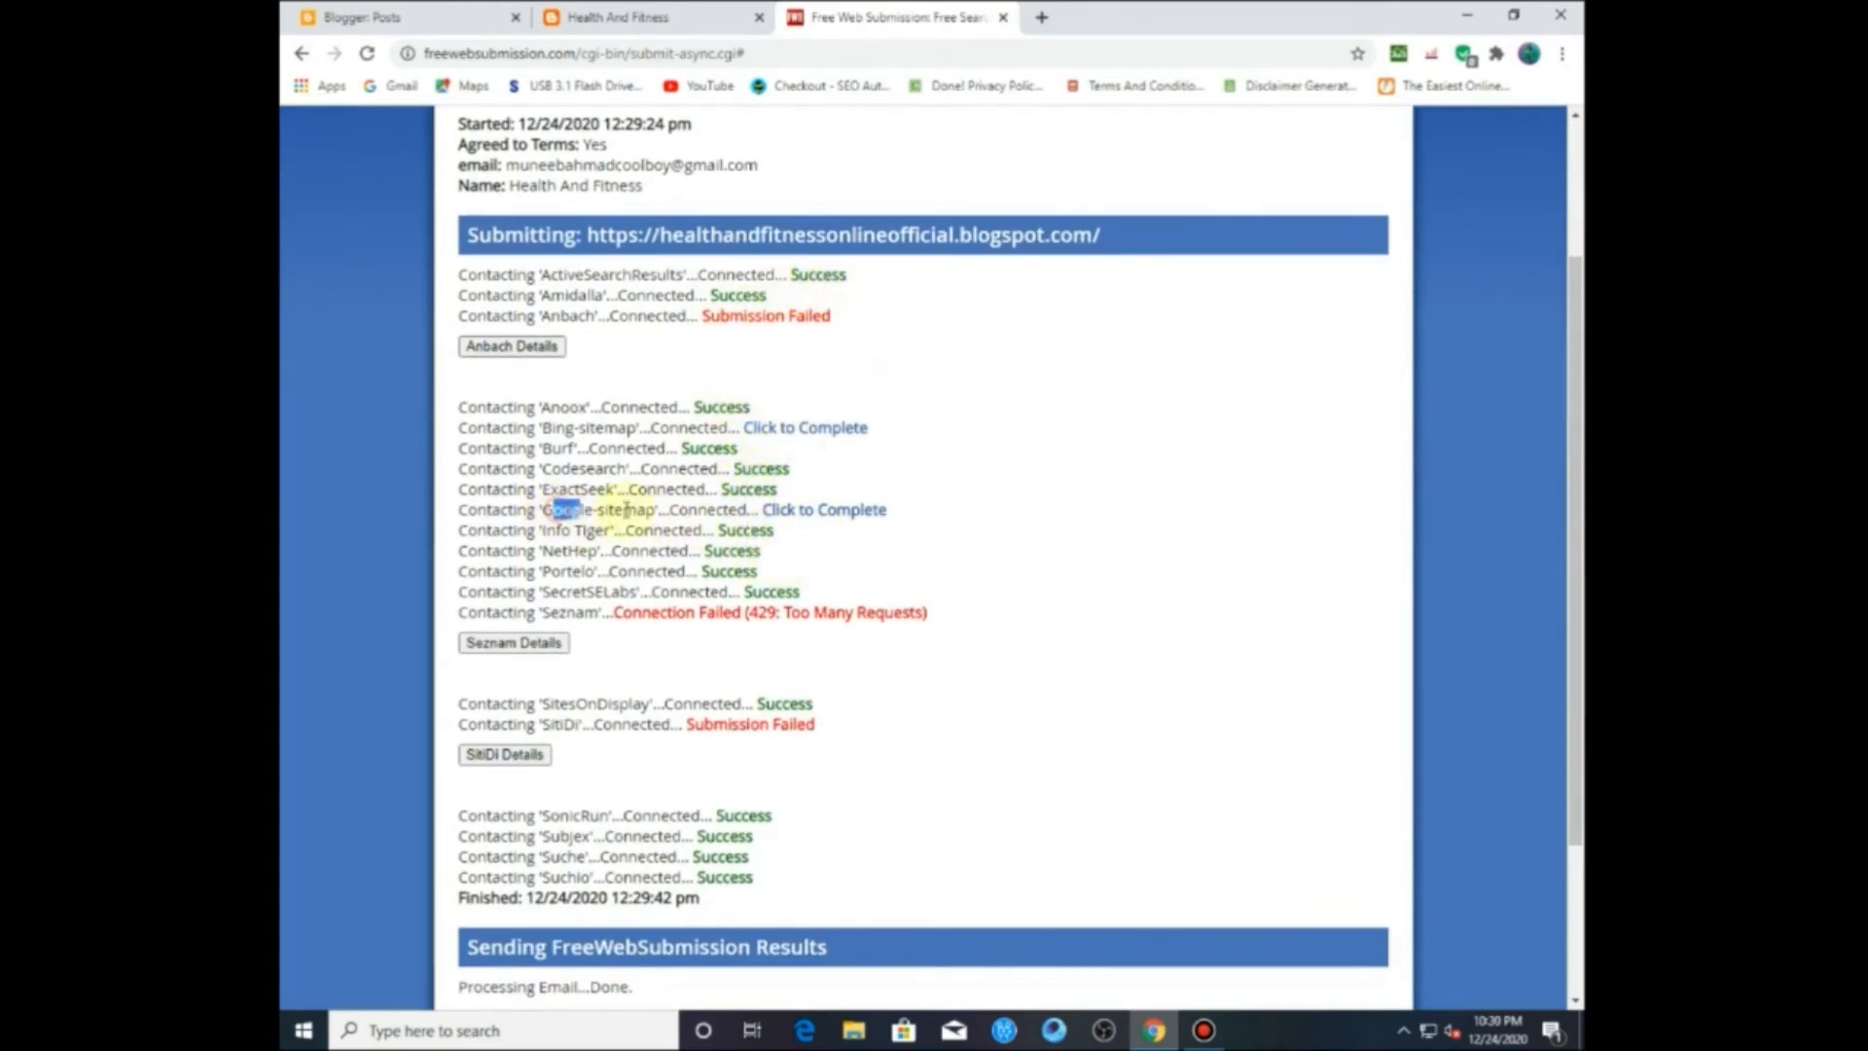
drag(597, 509, 716, 508)
drag(562, 429, 627, 440)
click(674, 369)
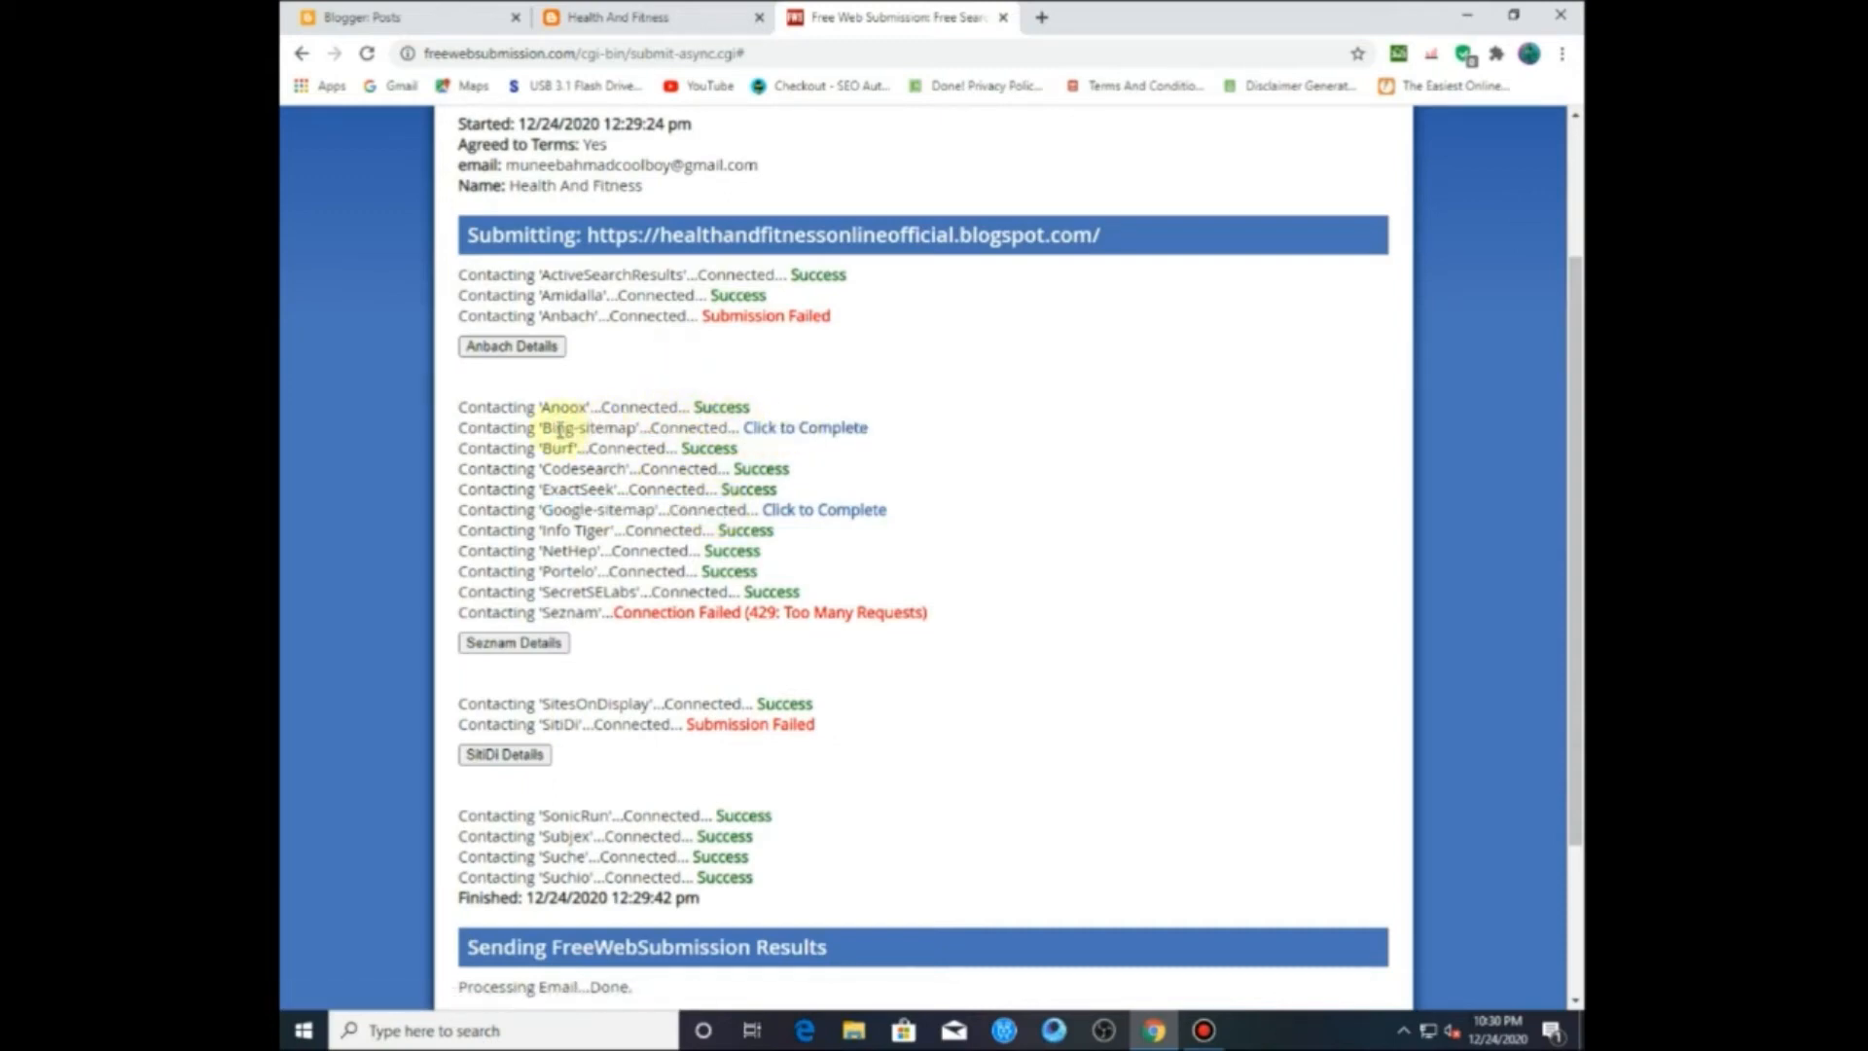
drag(542, 428, 589, 429)
drag(542, 315, 613, 338)
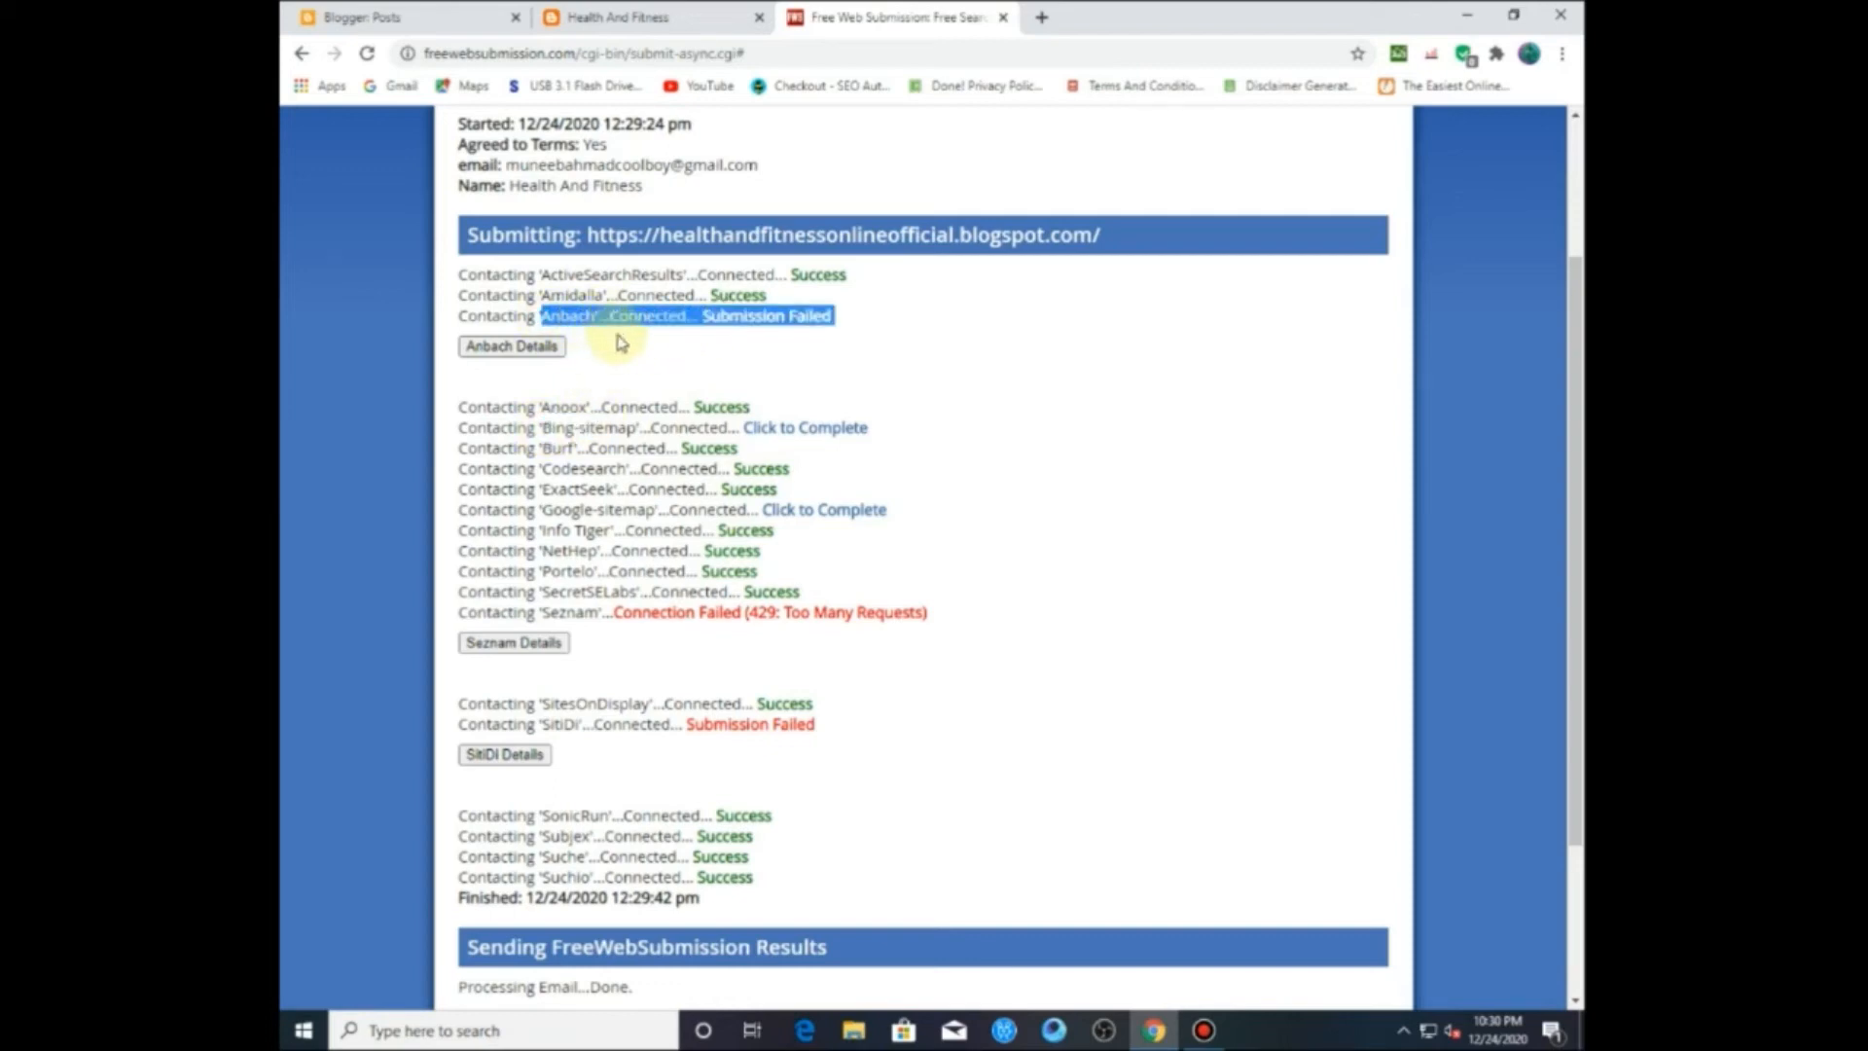
drag(542, 612, 576, 613)
drag(605, 725, 643, 728)
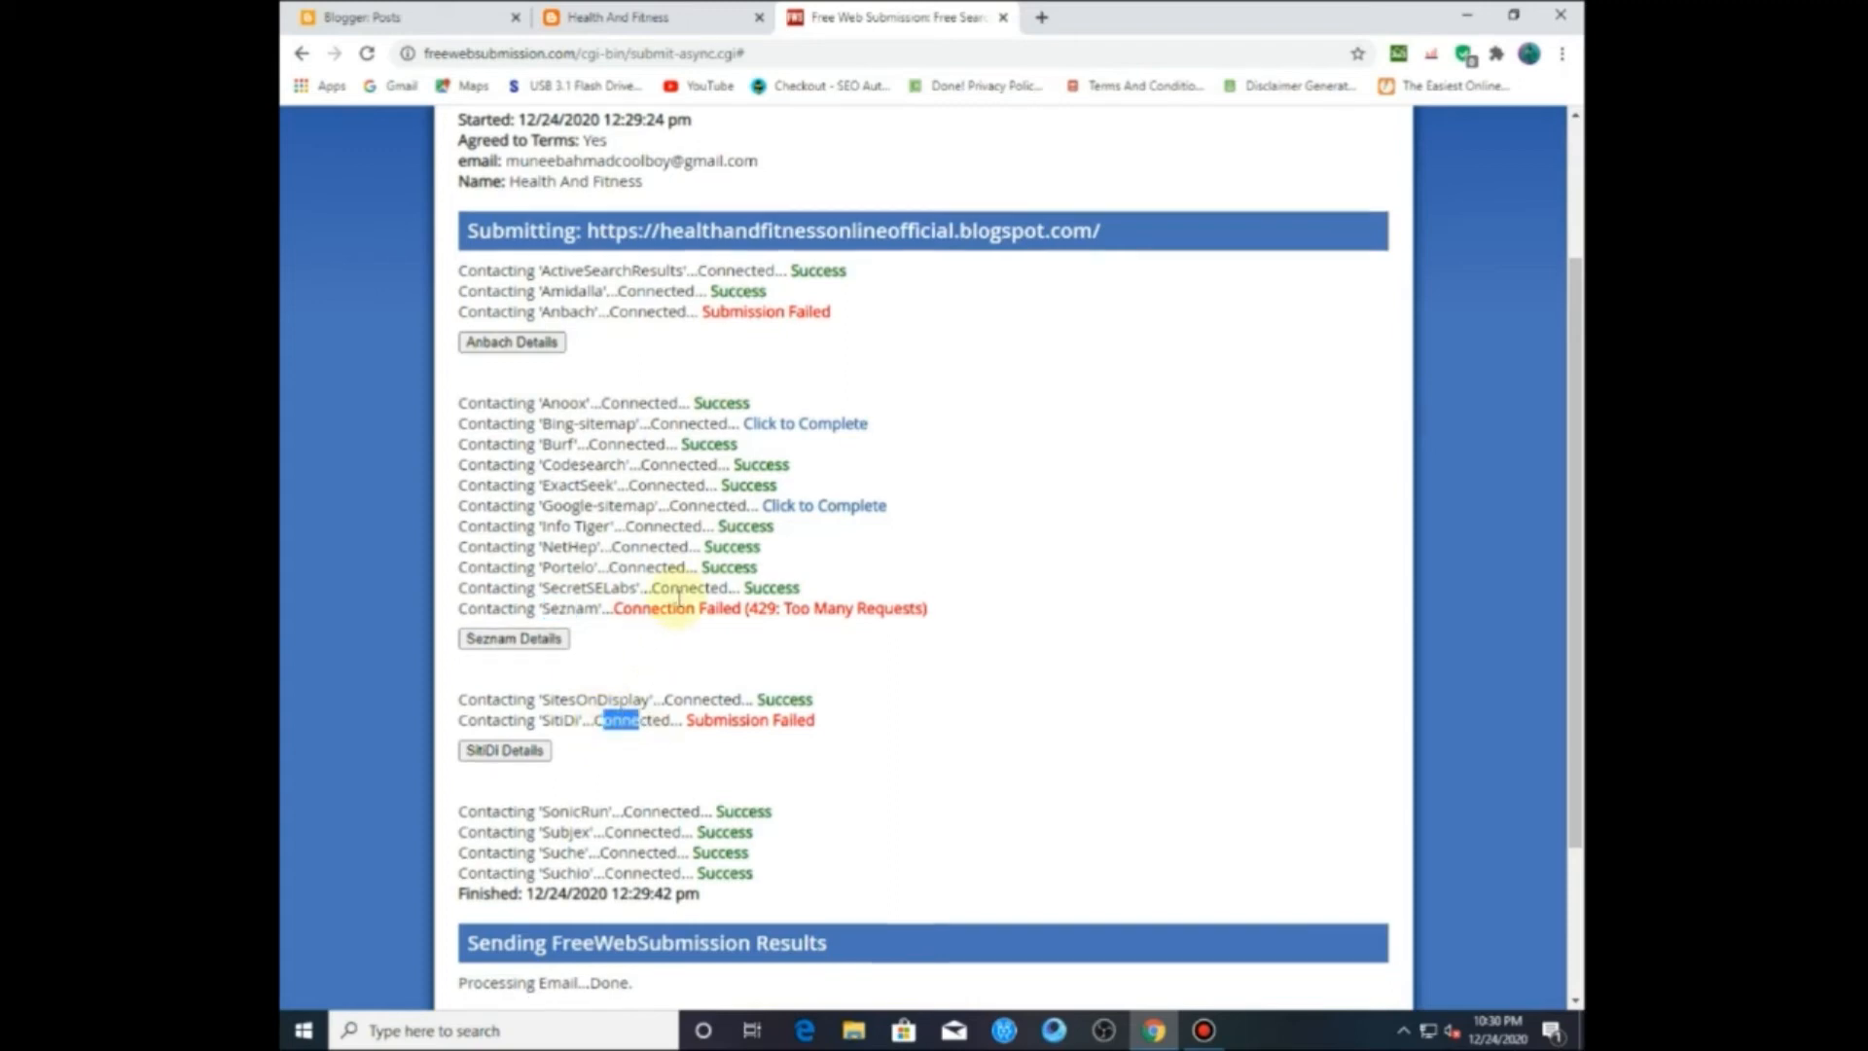
Step: Scroll to the bottom of the results and continue with Next
scroll(668, 593, down, 3)
scroll(669, 399, up, 2)
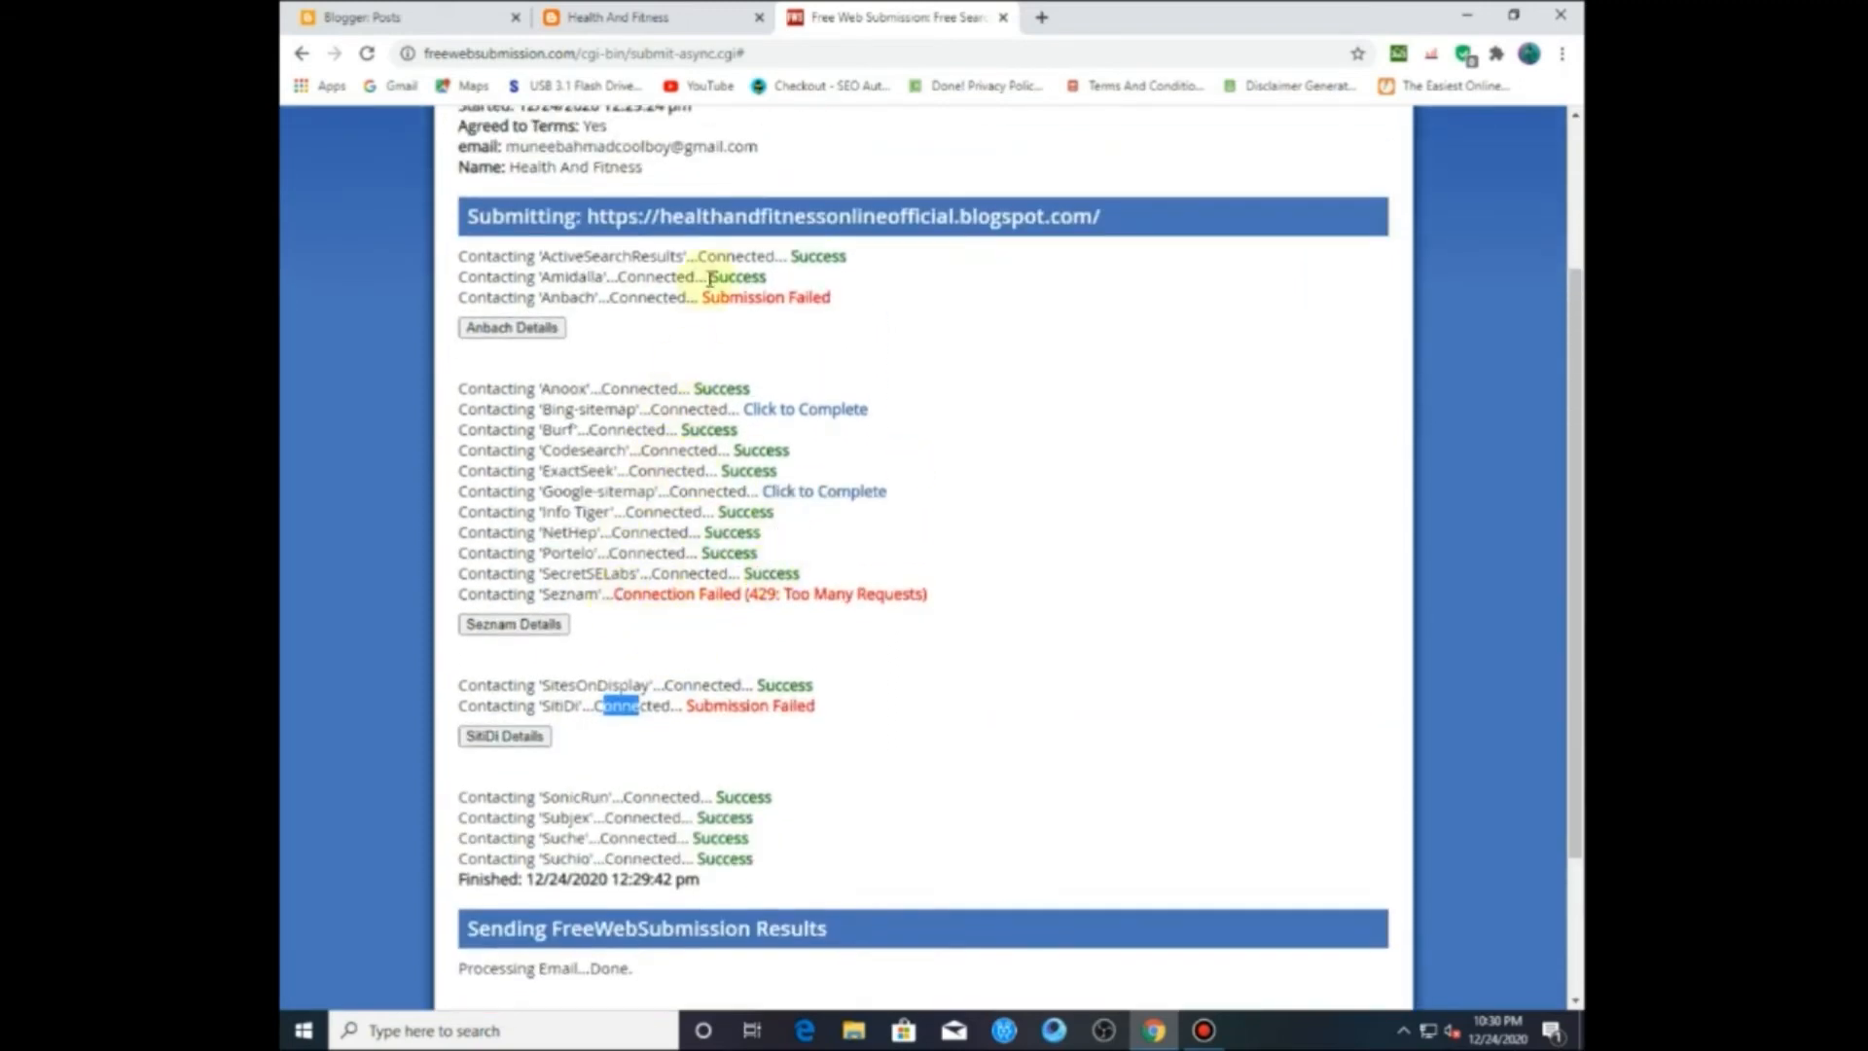
click(974, 650)
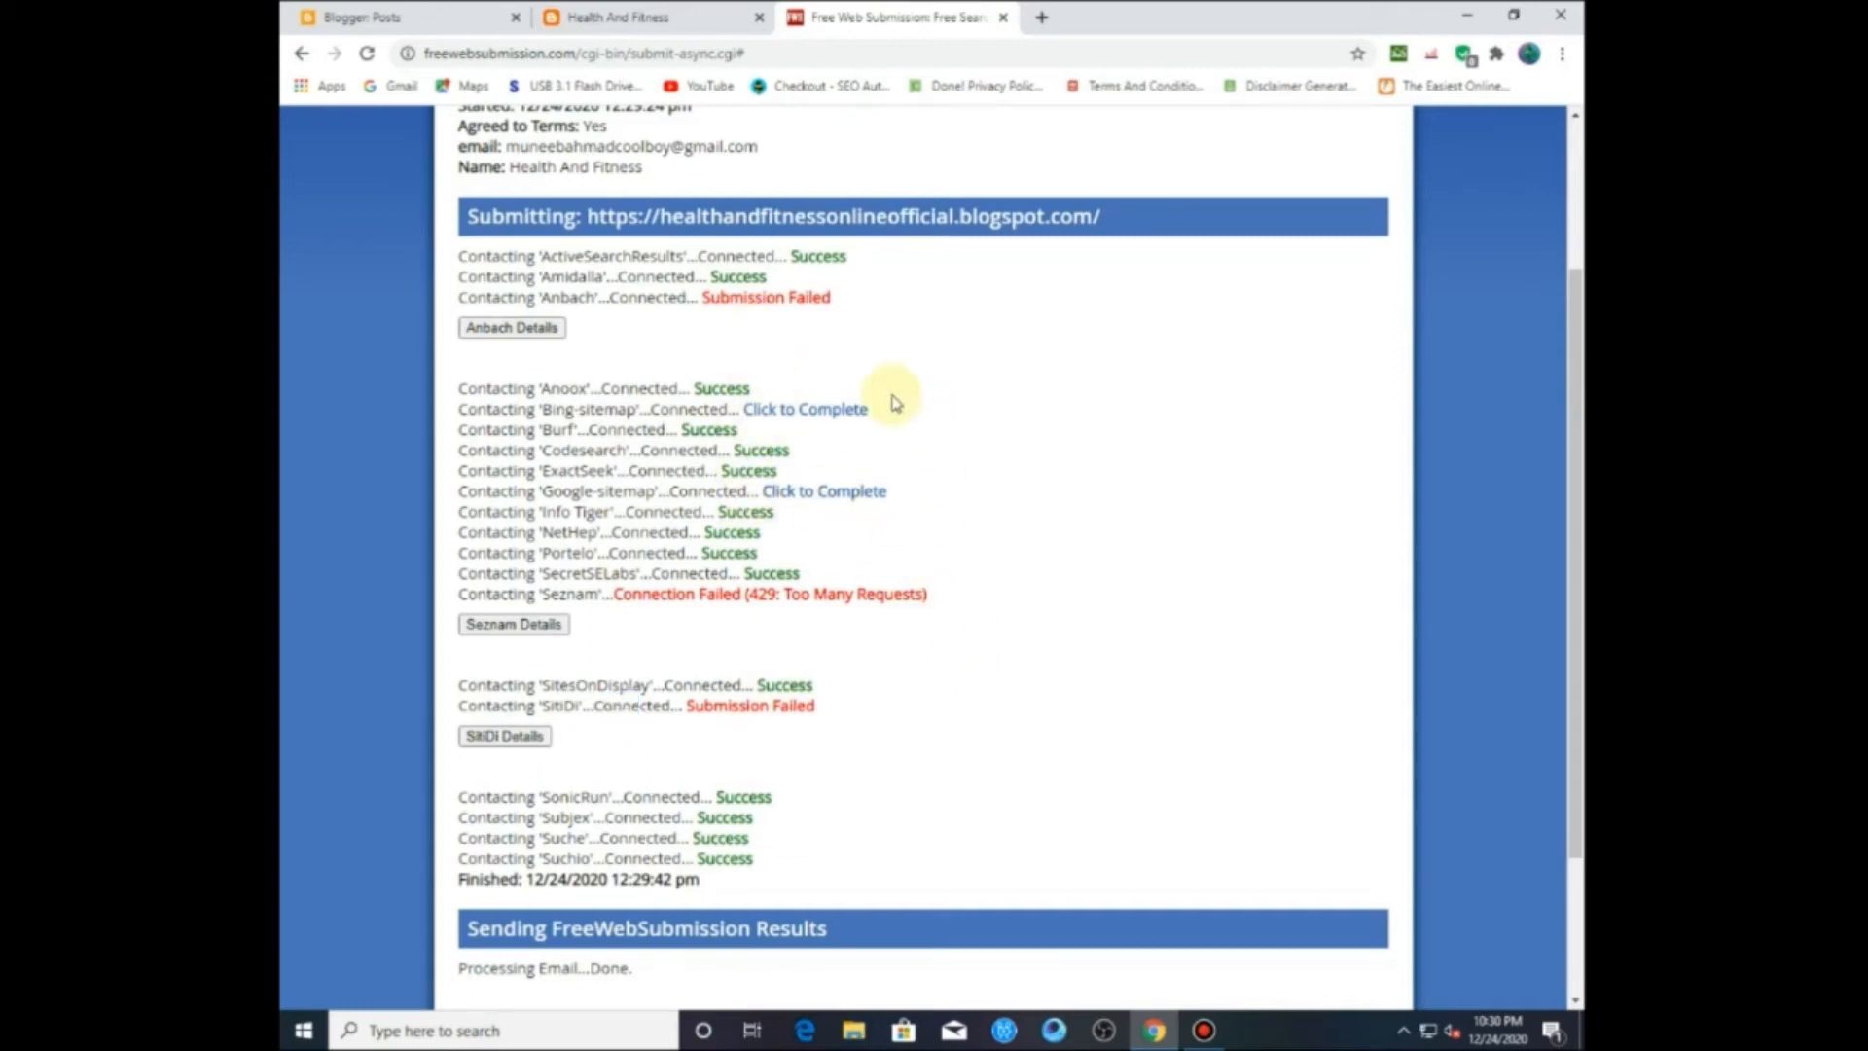
scroll(729, 588, down, 2)
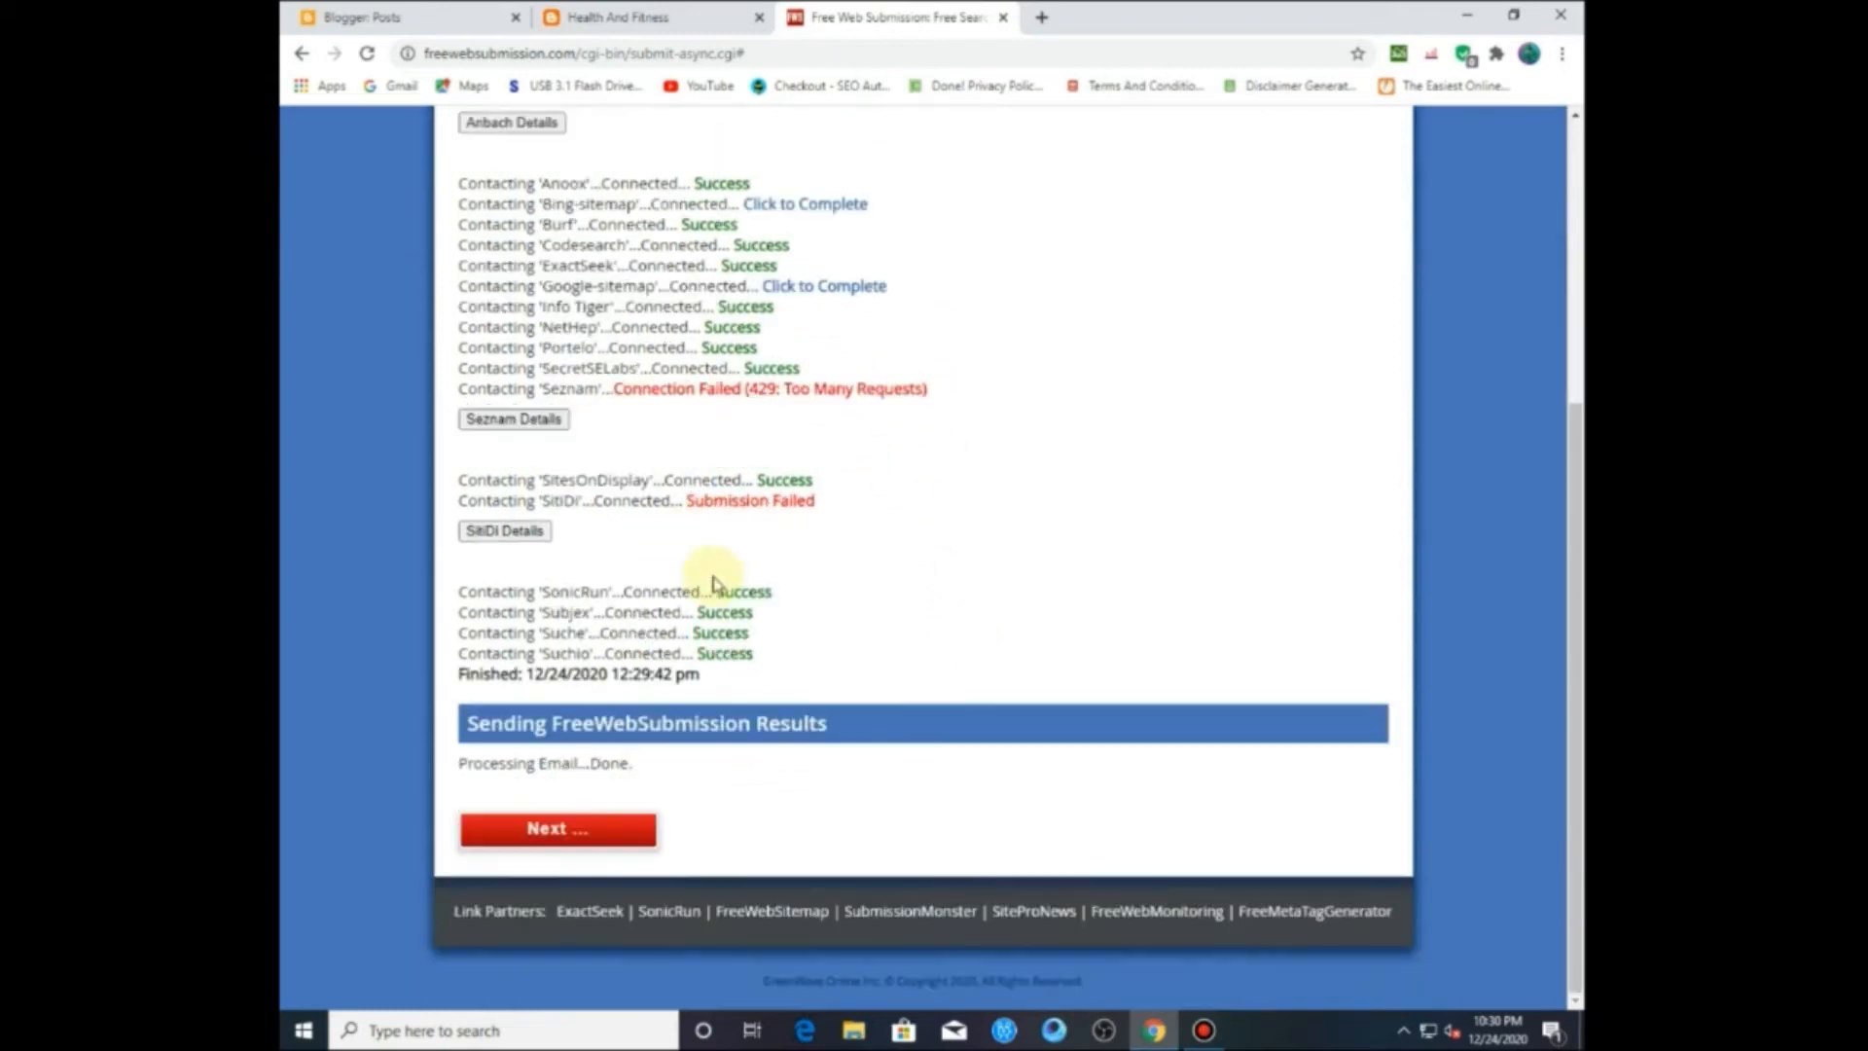
click(627, 836)
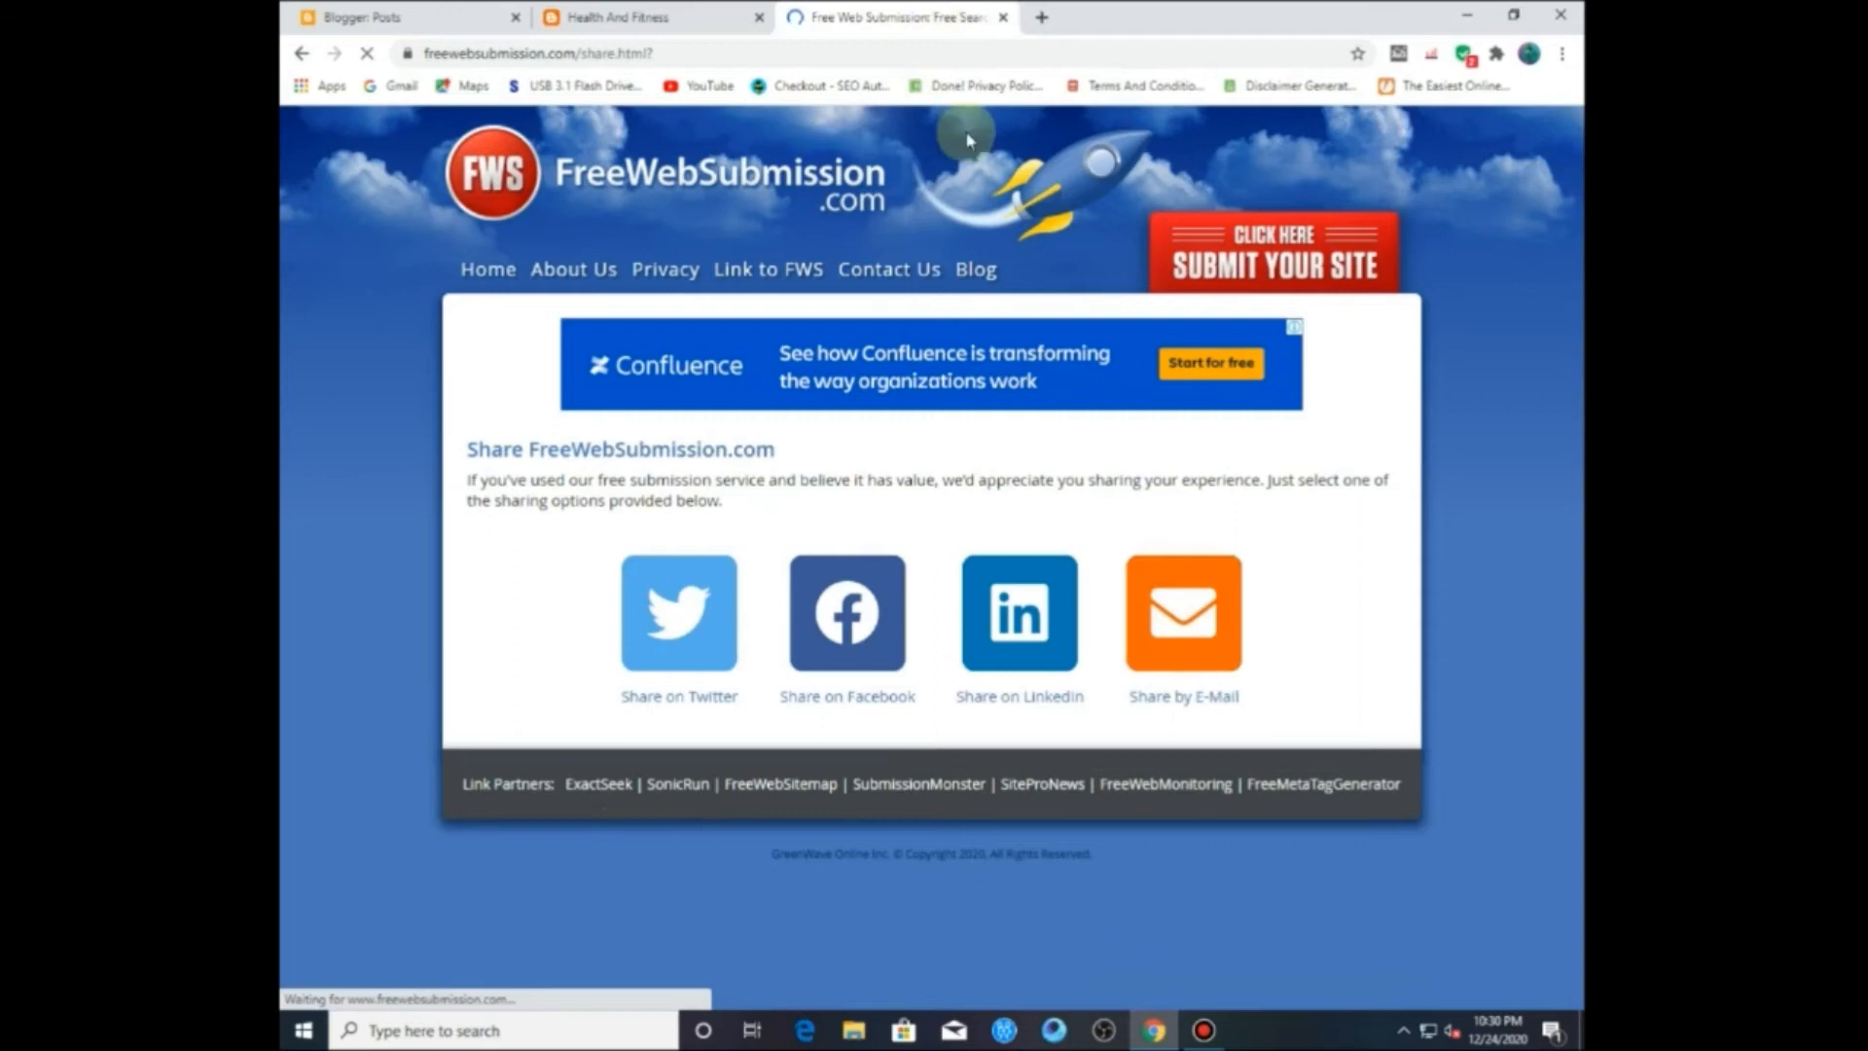
Step: Switch between the blog home page and the submission site's share page
click(659, 12)
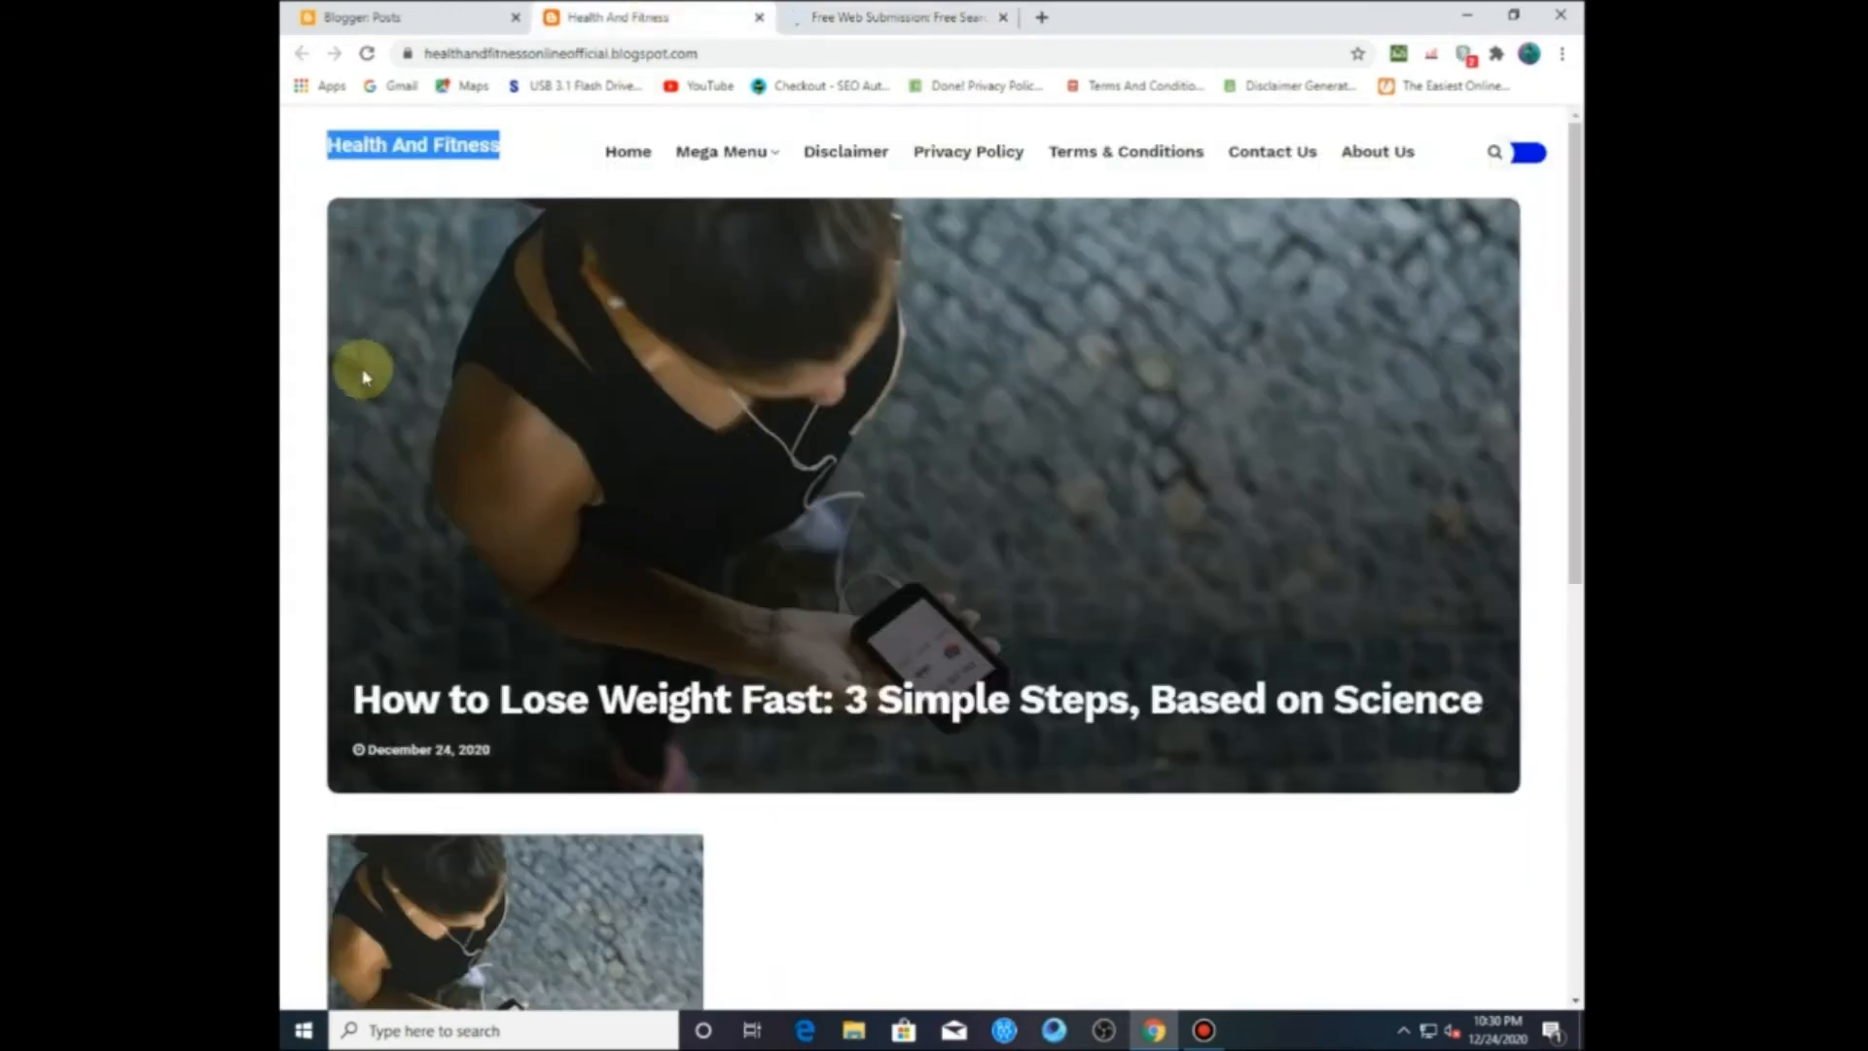
click(290, 191)
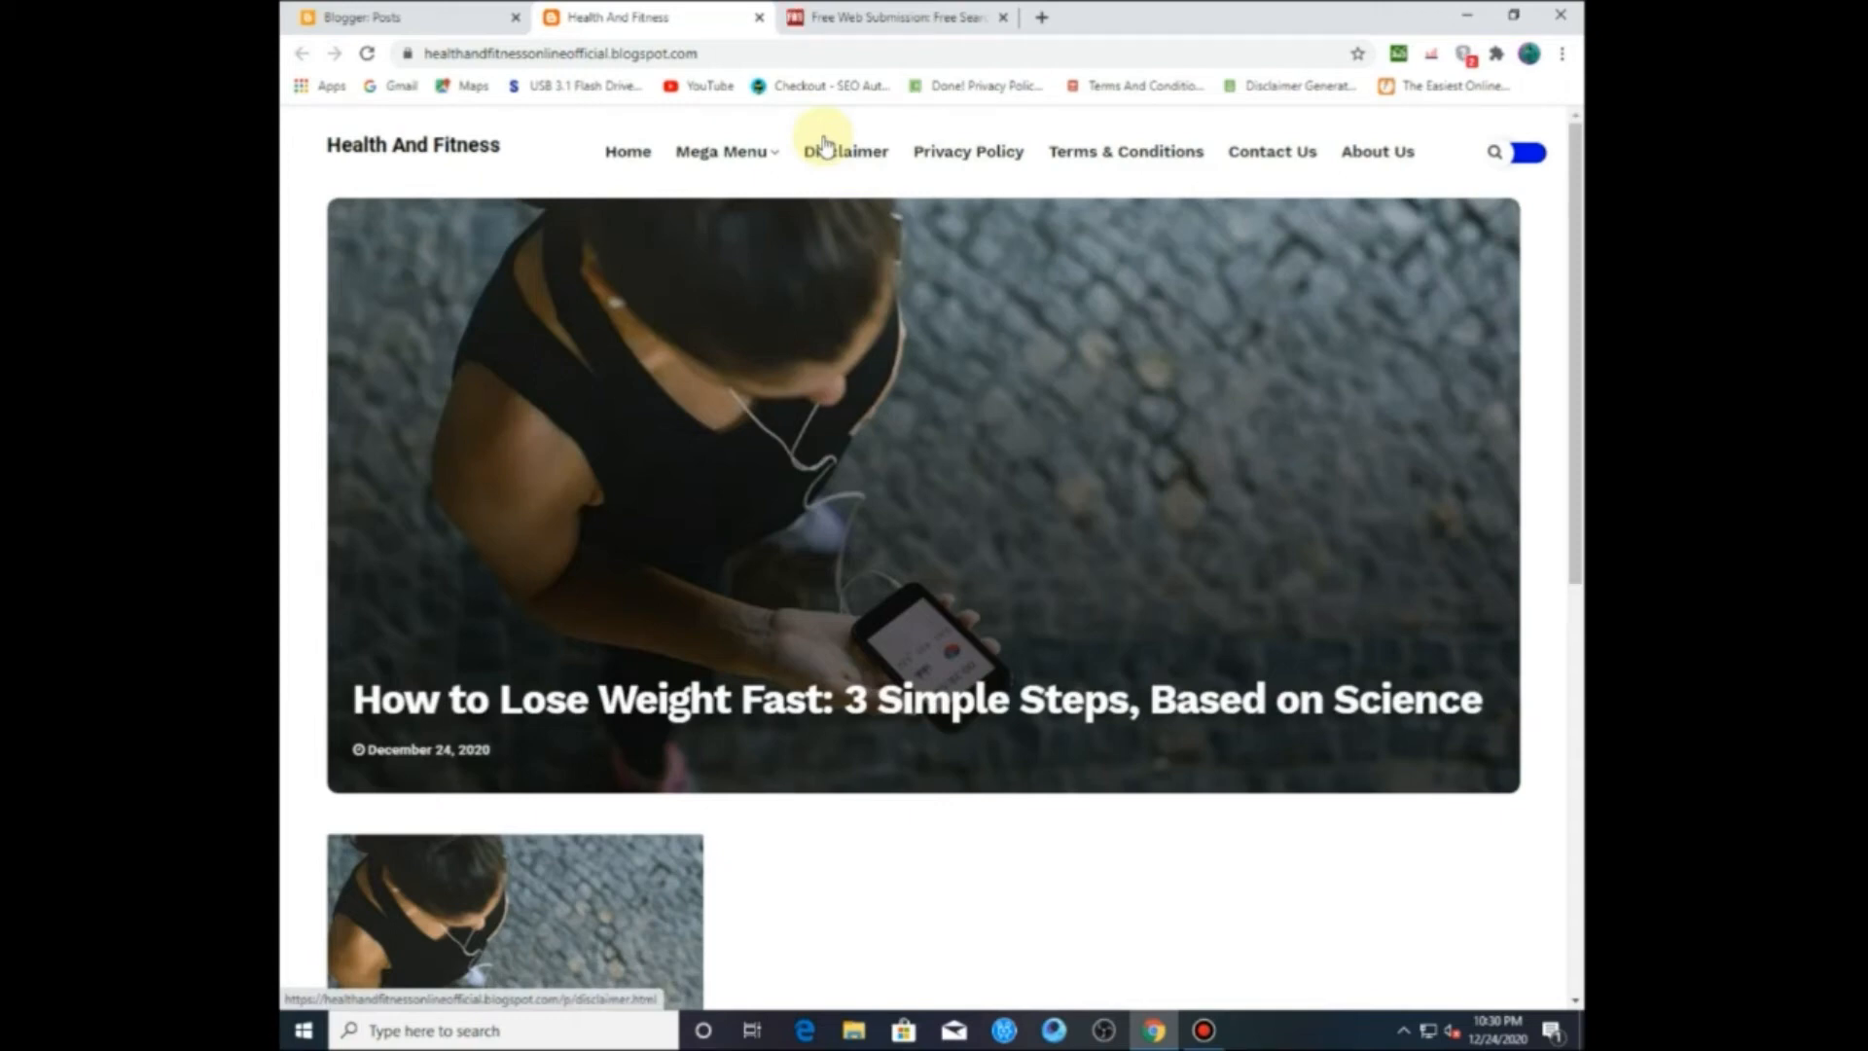
click(881, 17)
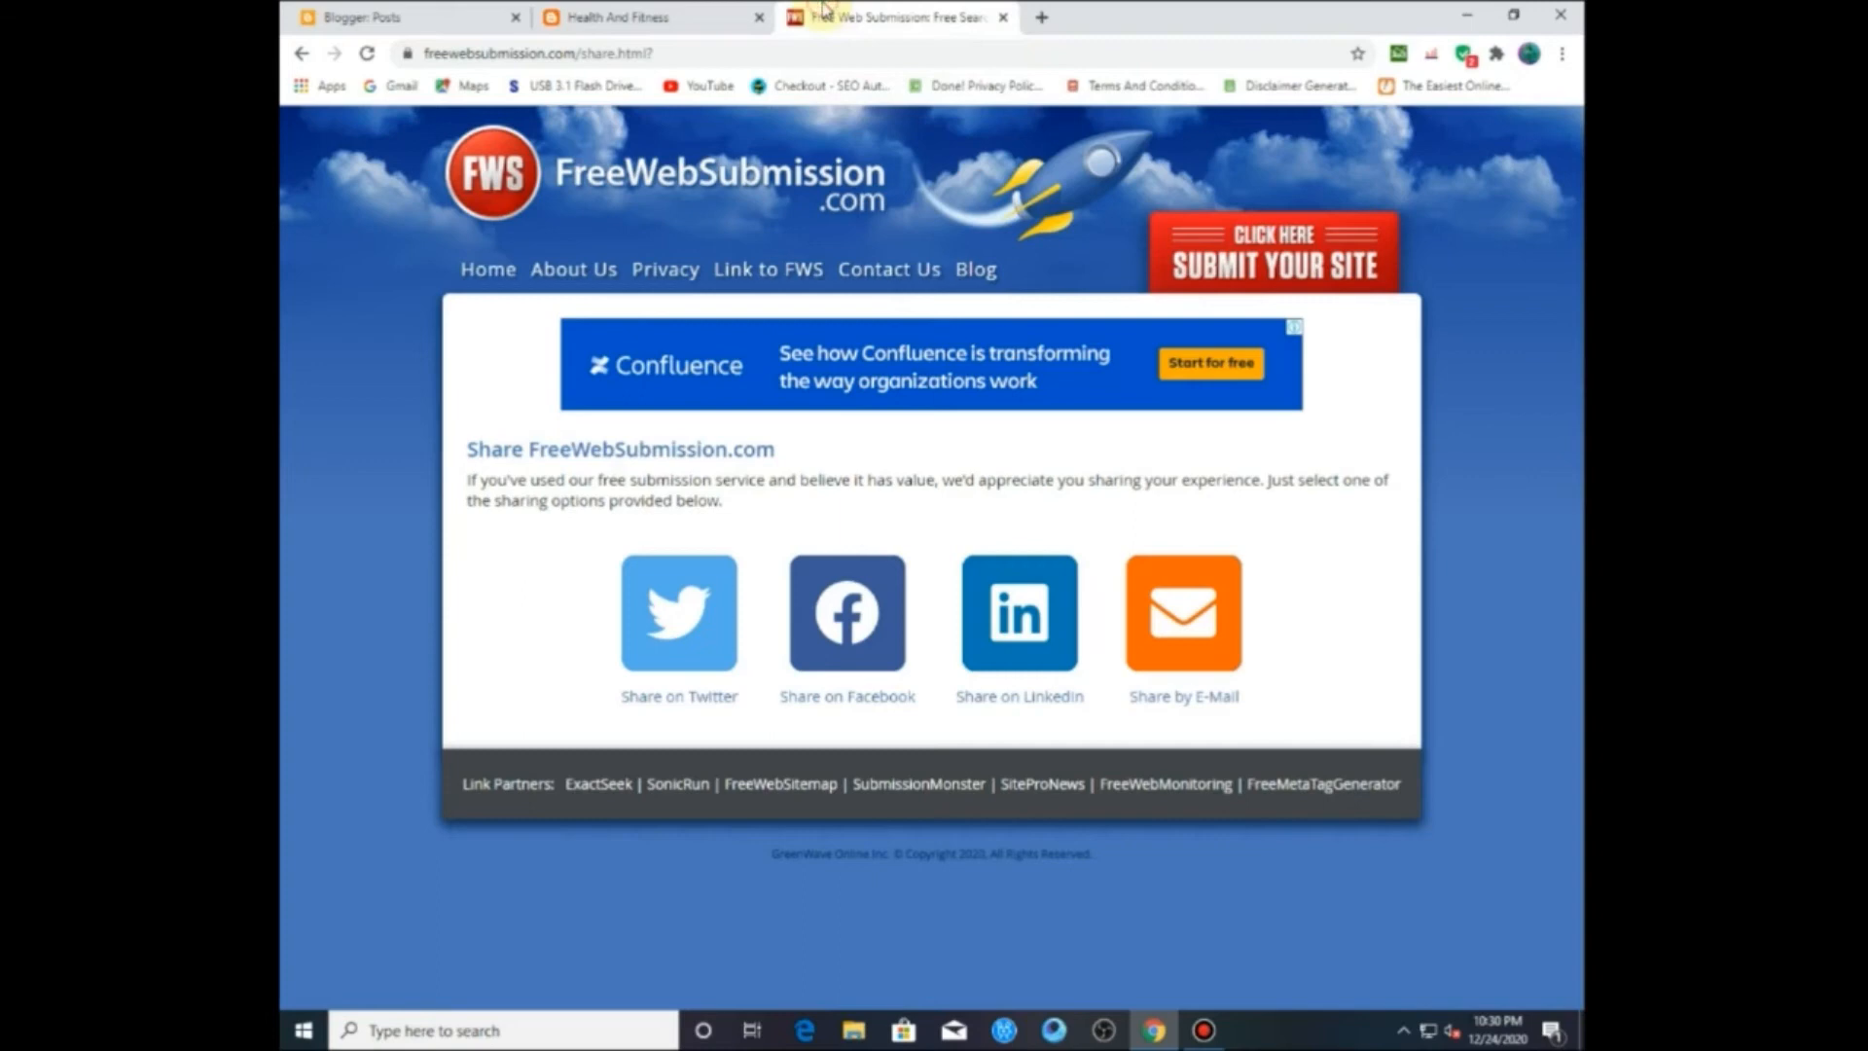
click(628, 13)
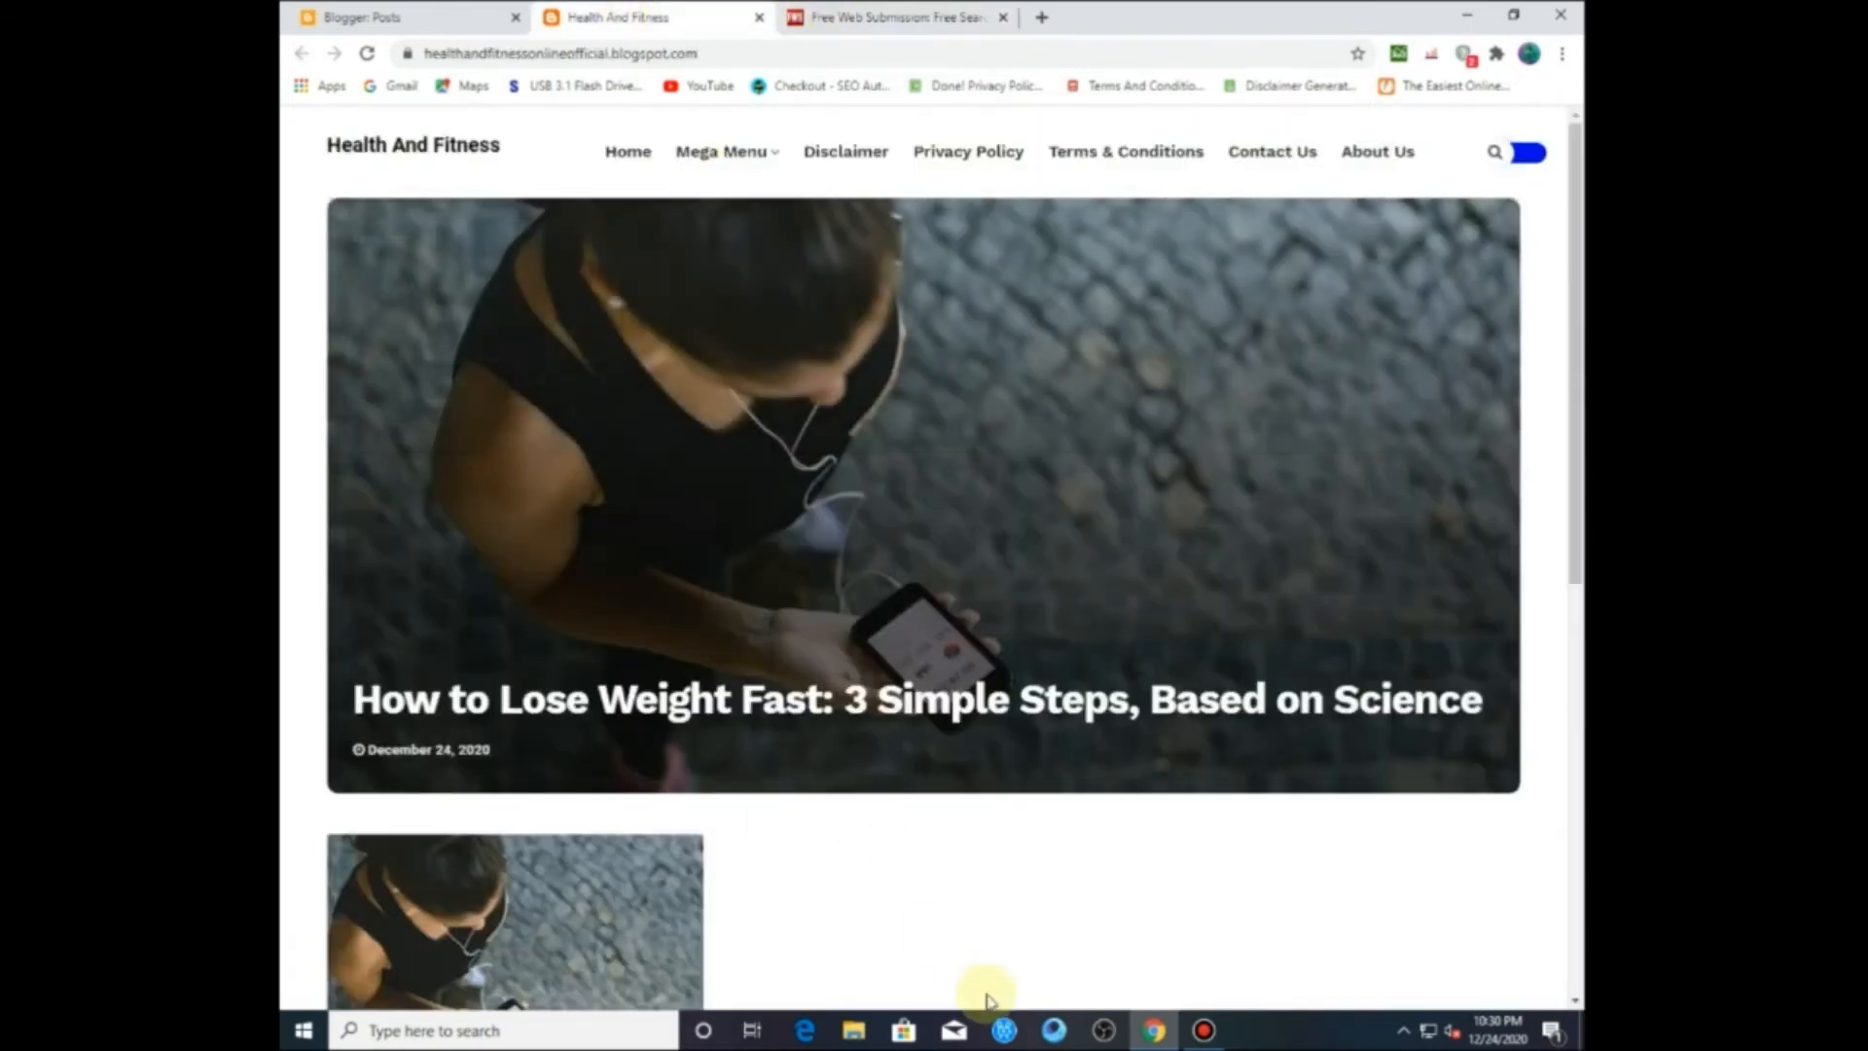
mouse_move(723, 165)
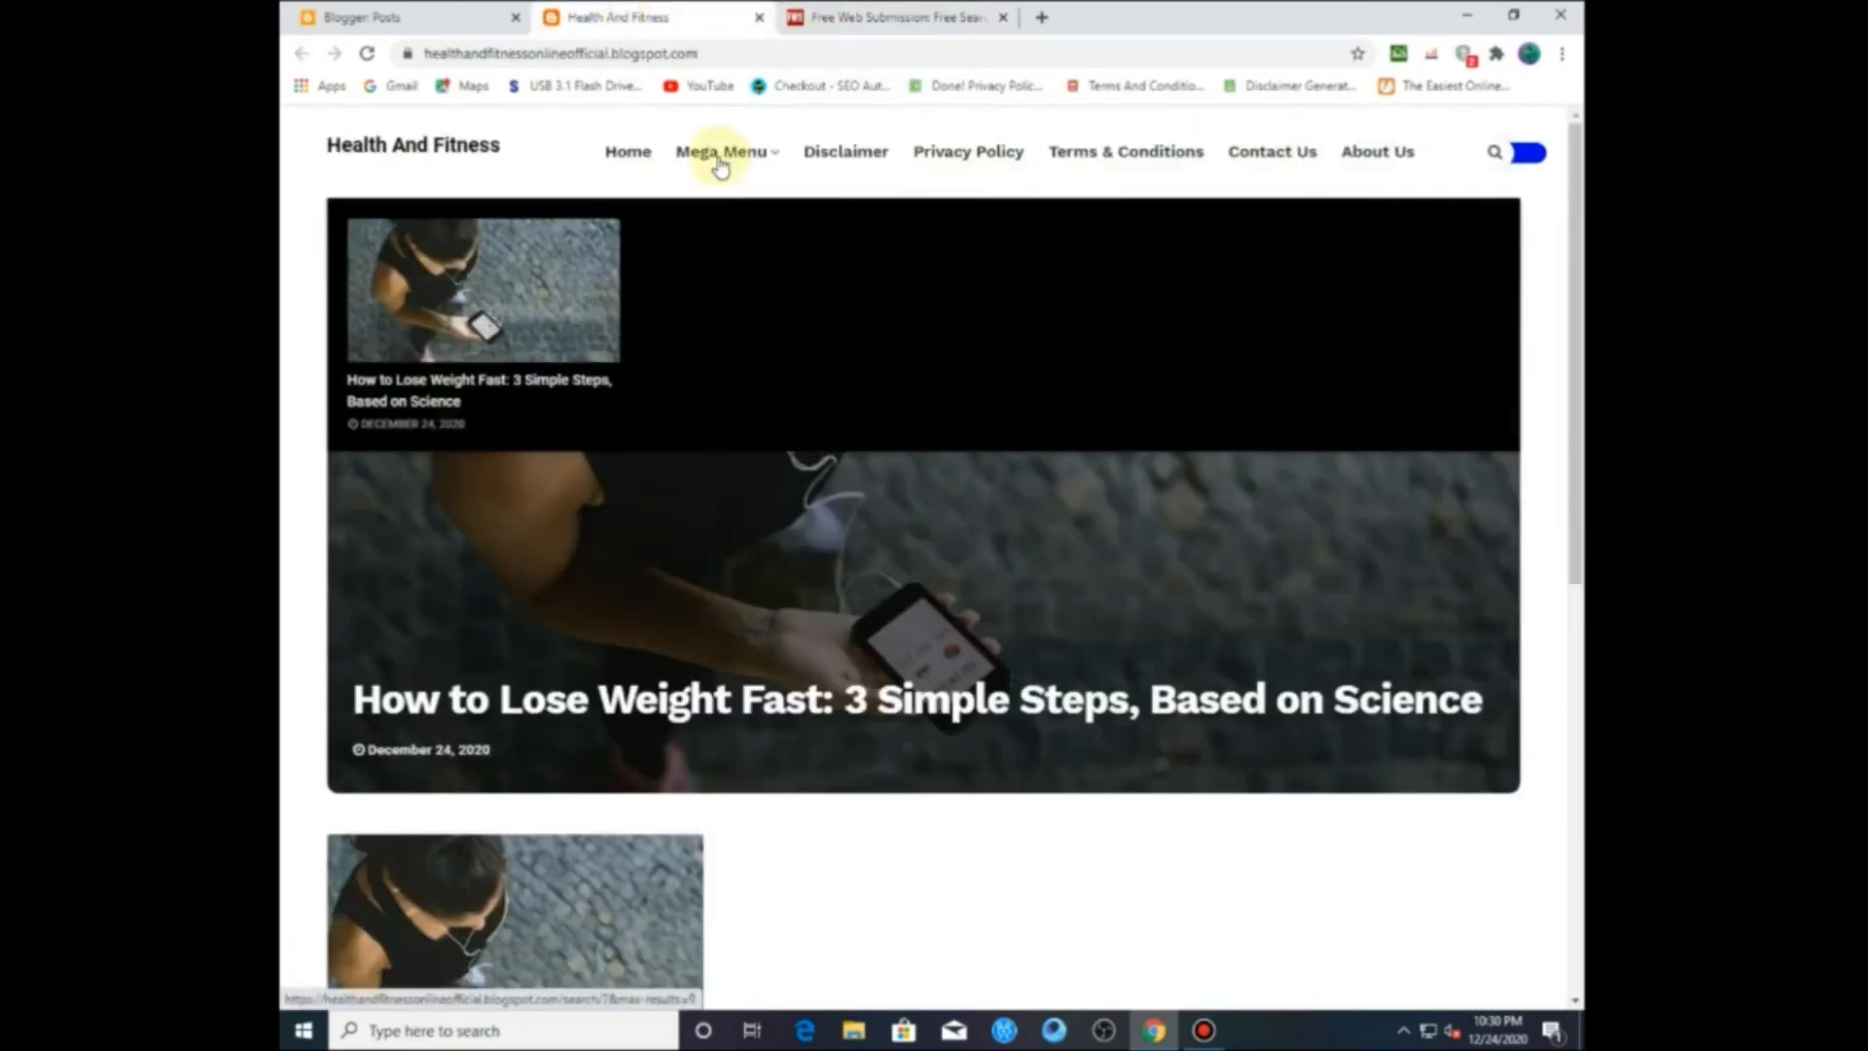
click(822, 12)
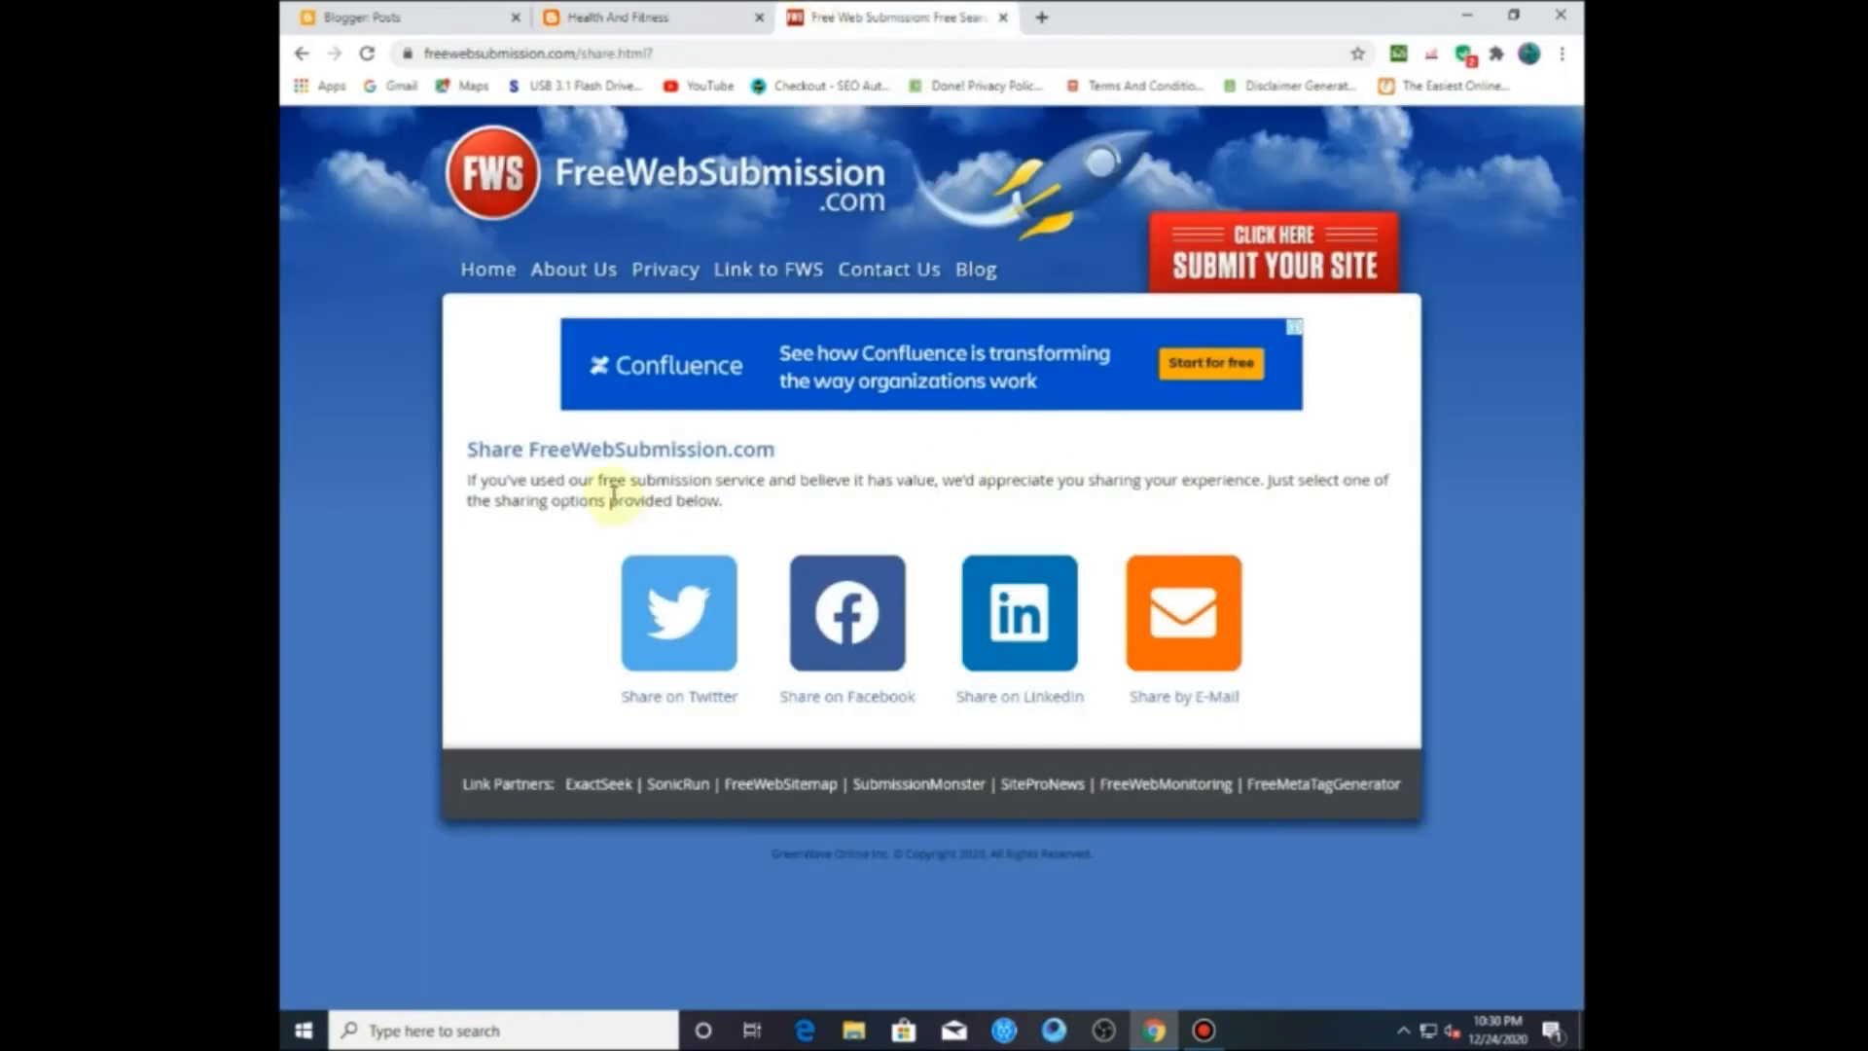
click(716, 12)
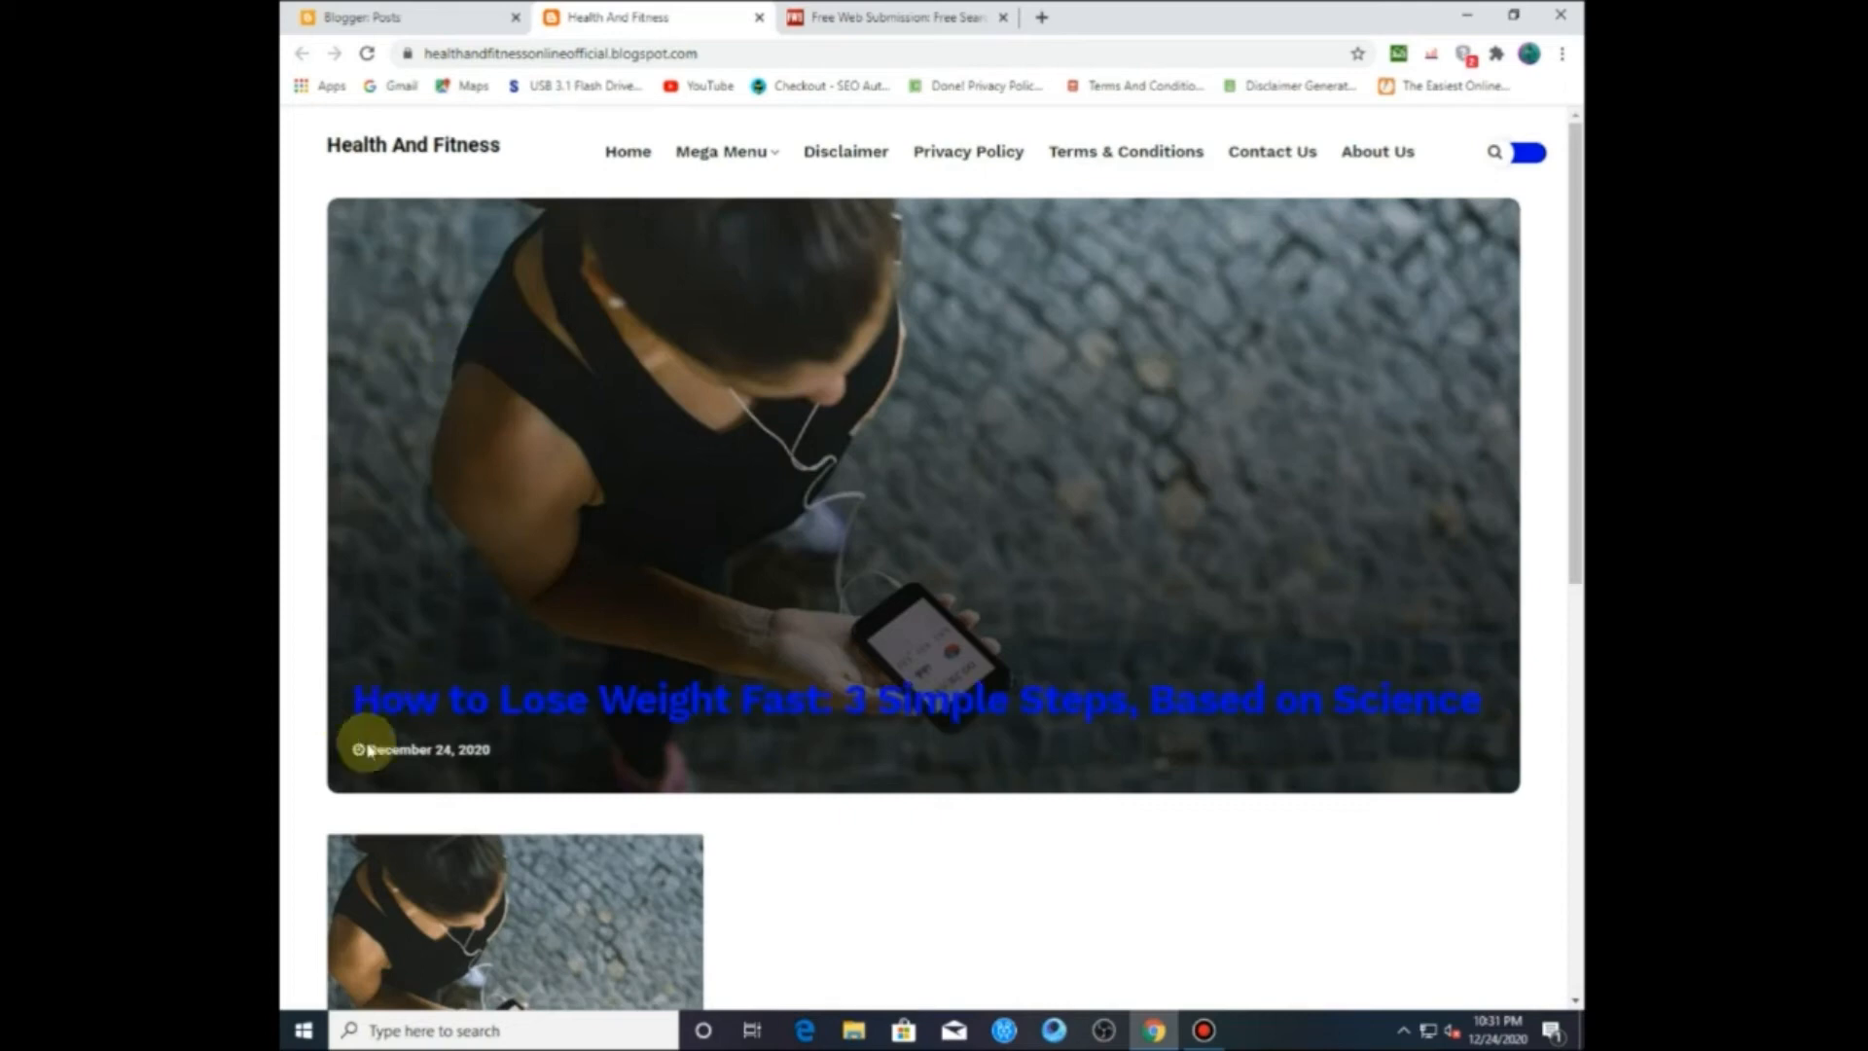
Step: Close the blog and FreeWebSubmission tabs and go to Theme in the Blogger dashboard
click(418, 13)
click(754, 21)
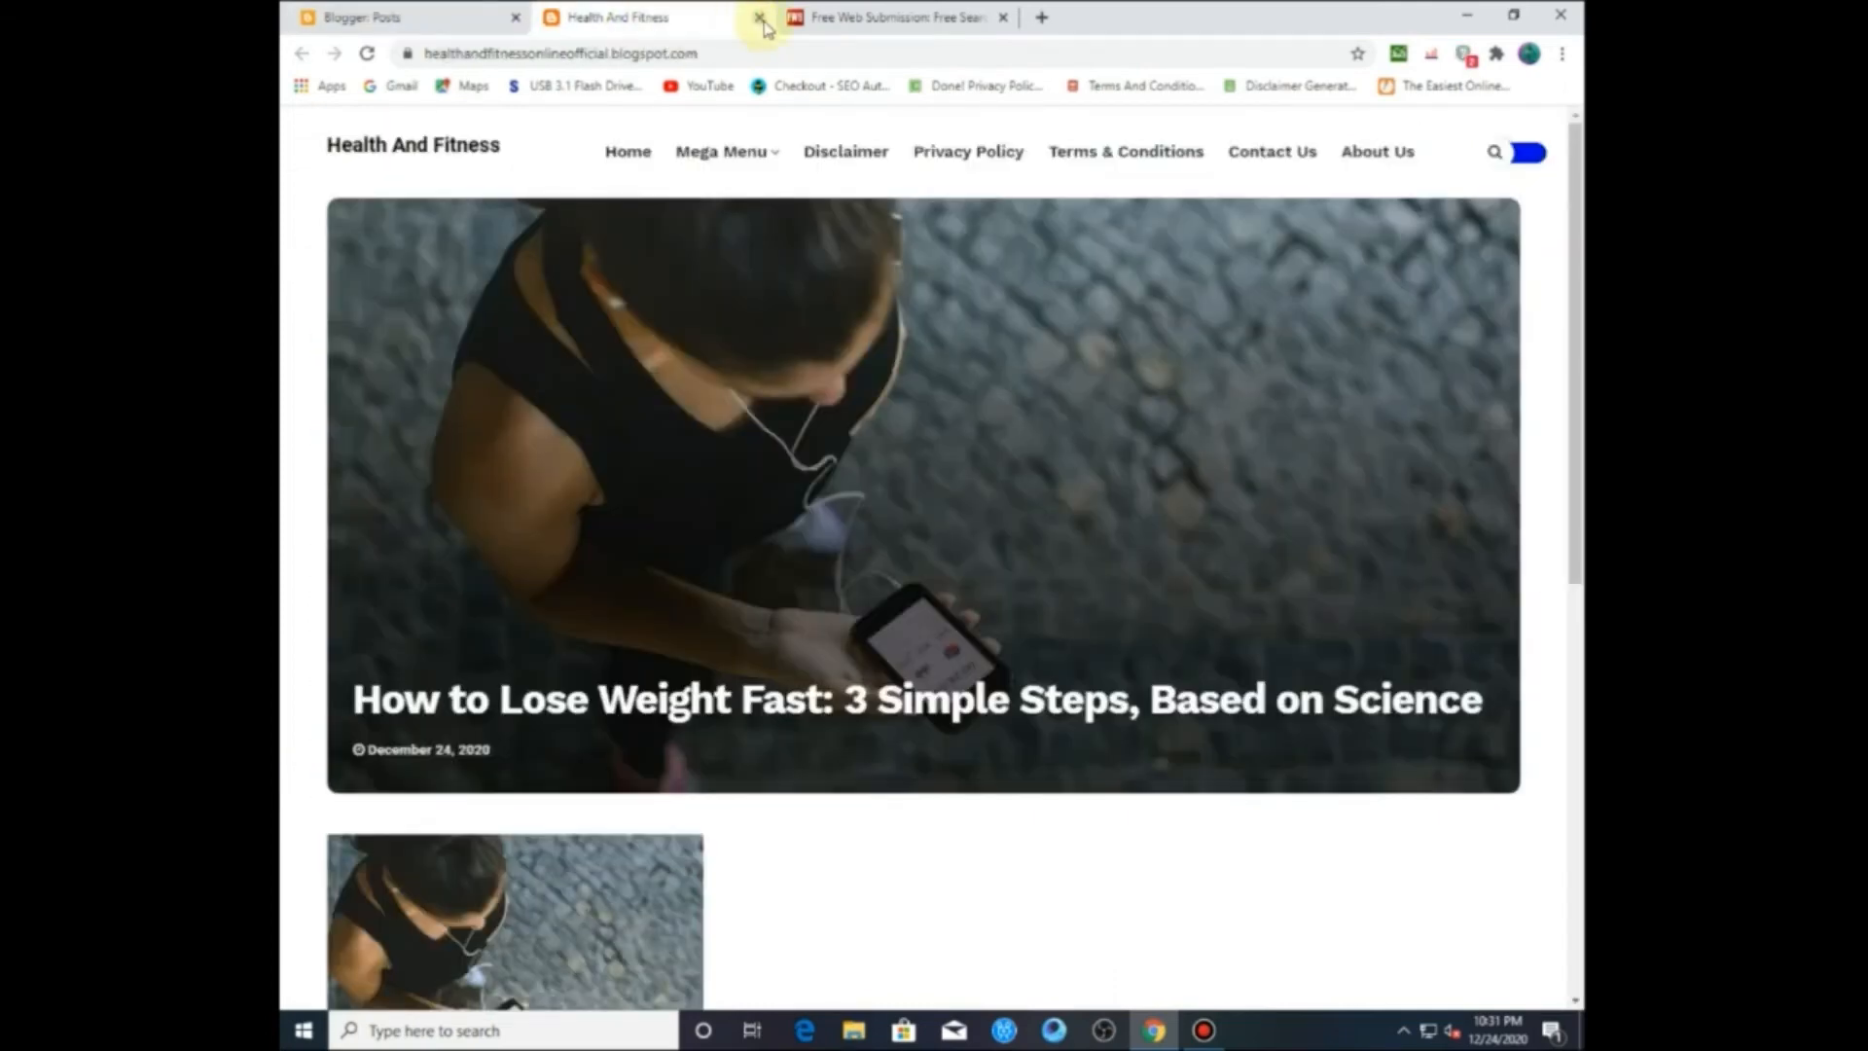
click(759, 19)
click(758, 18)
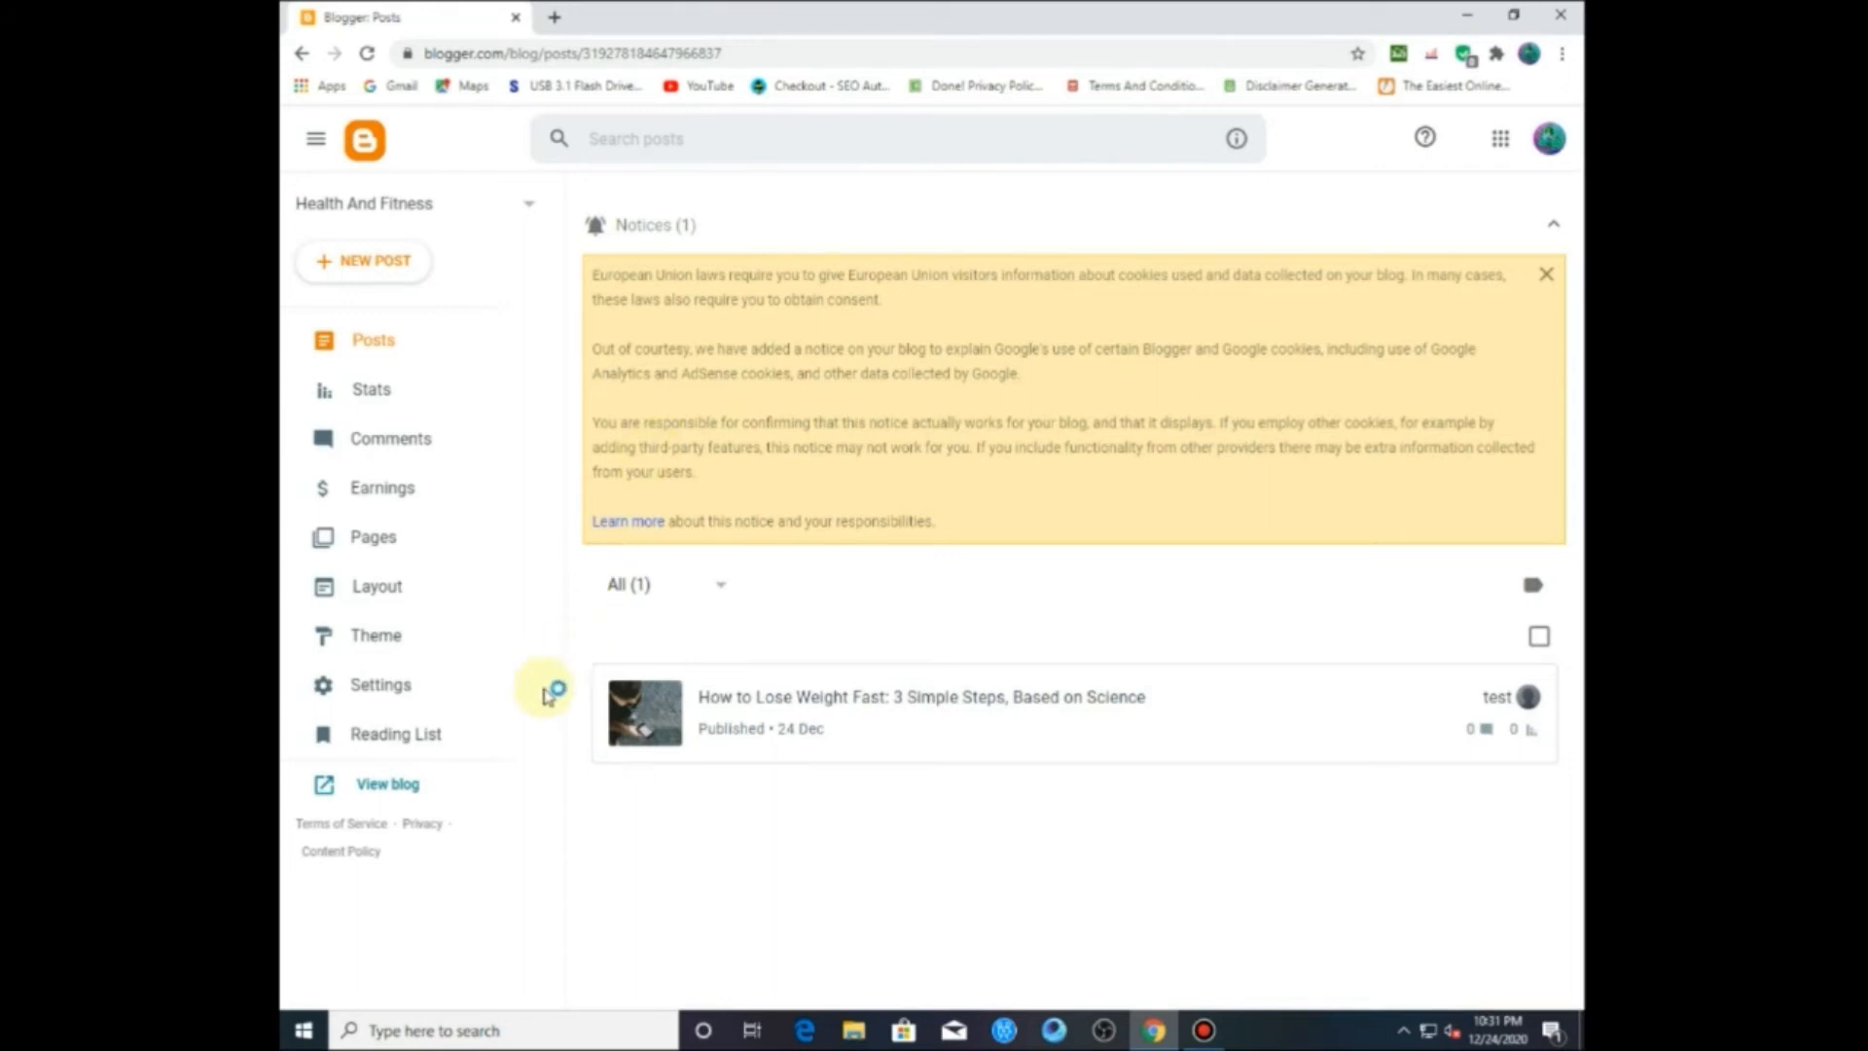
click(429, 635)
Step: Scroll through the Contempo, Soho and Emporio theme galleries and back to the My theme box
scroll(739, 534, down, 1)
scroll(769, 457, down, 3)
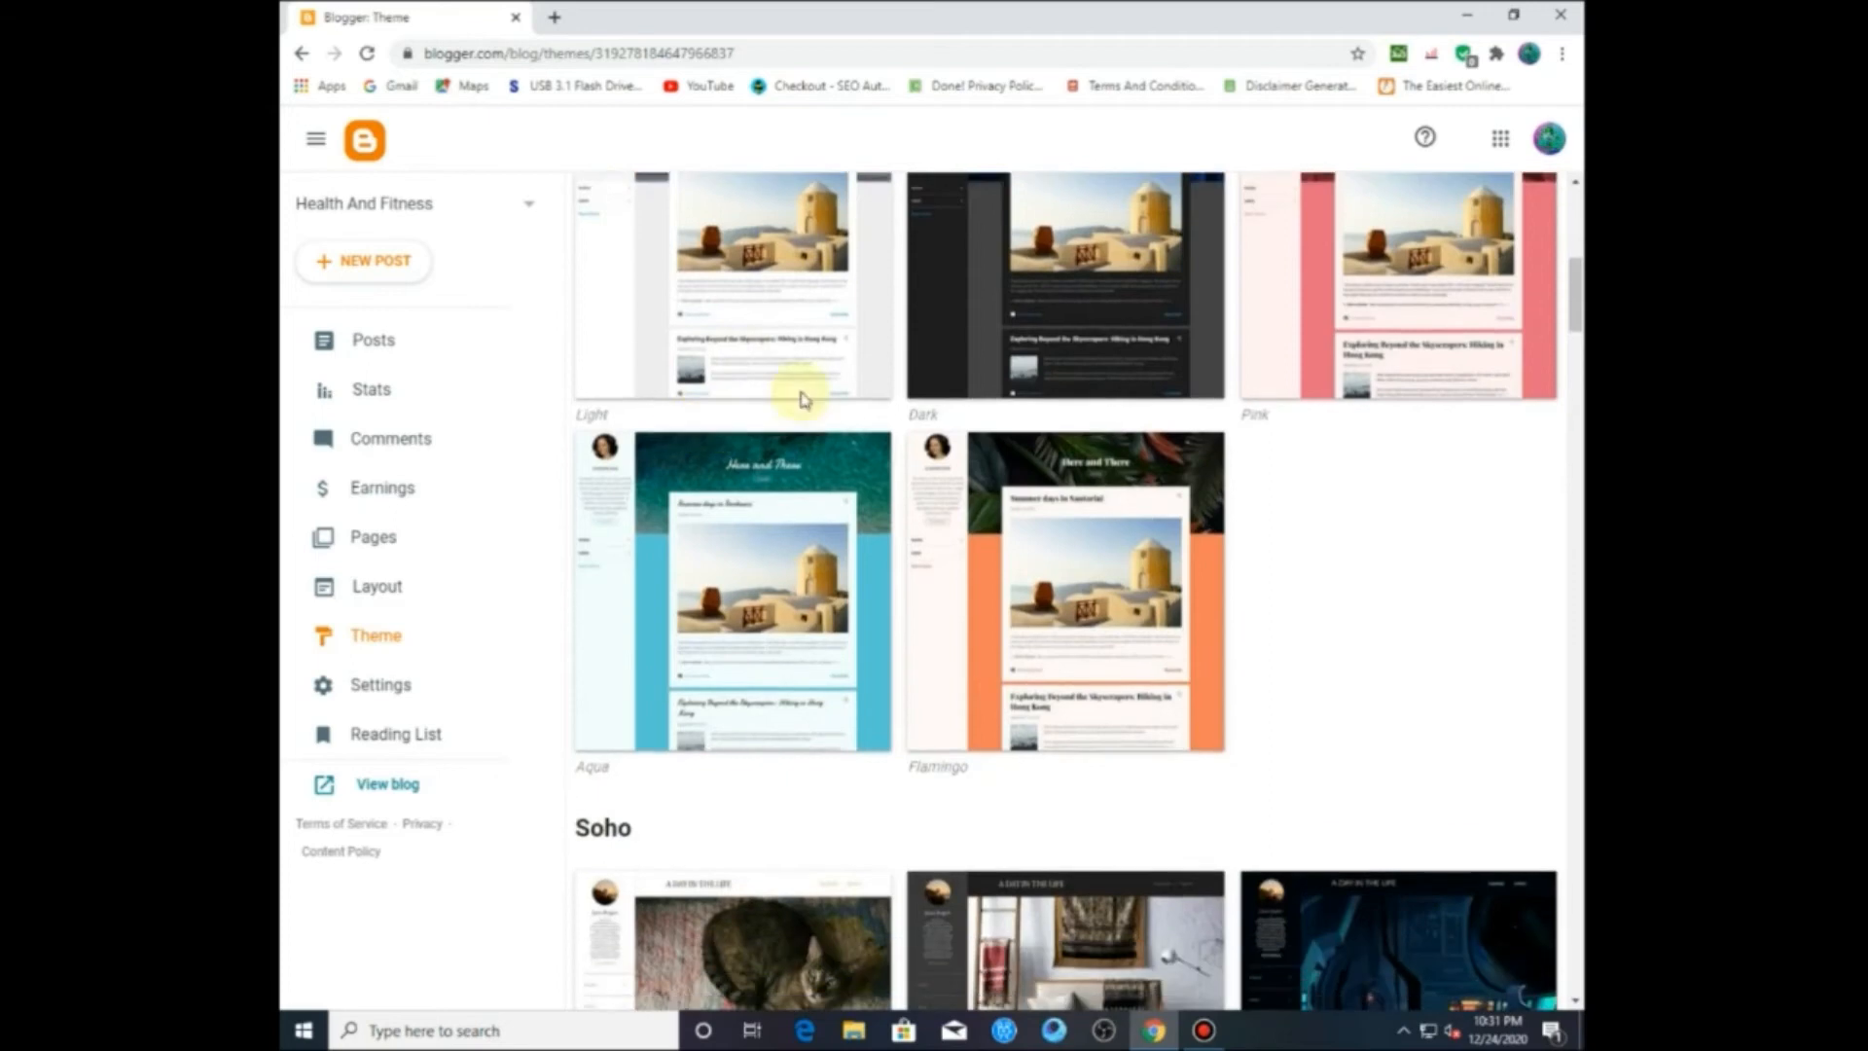
scroll(827, 584, up, 4)
scroll(779, 681, down, 3)
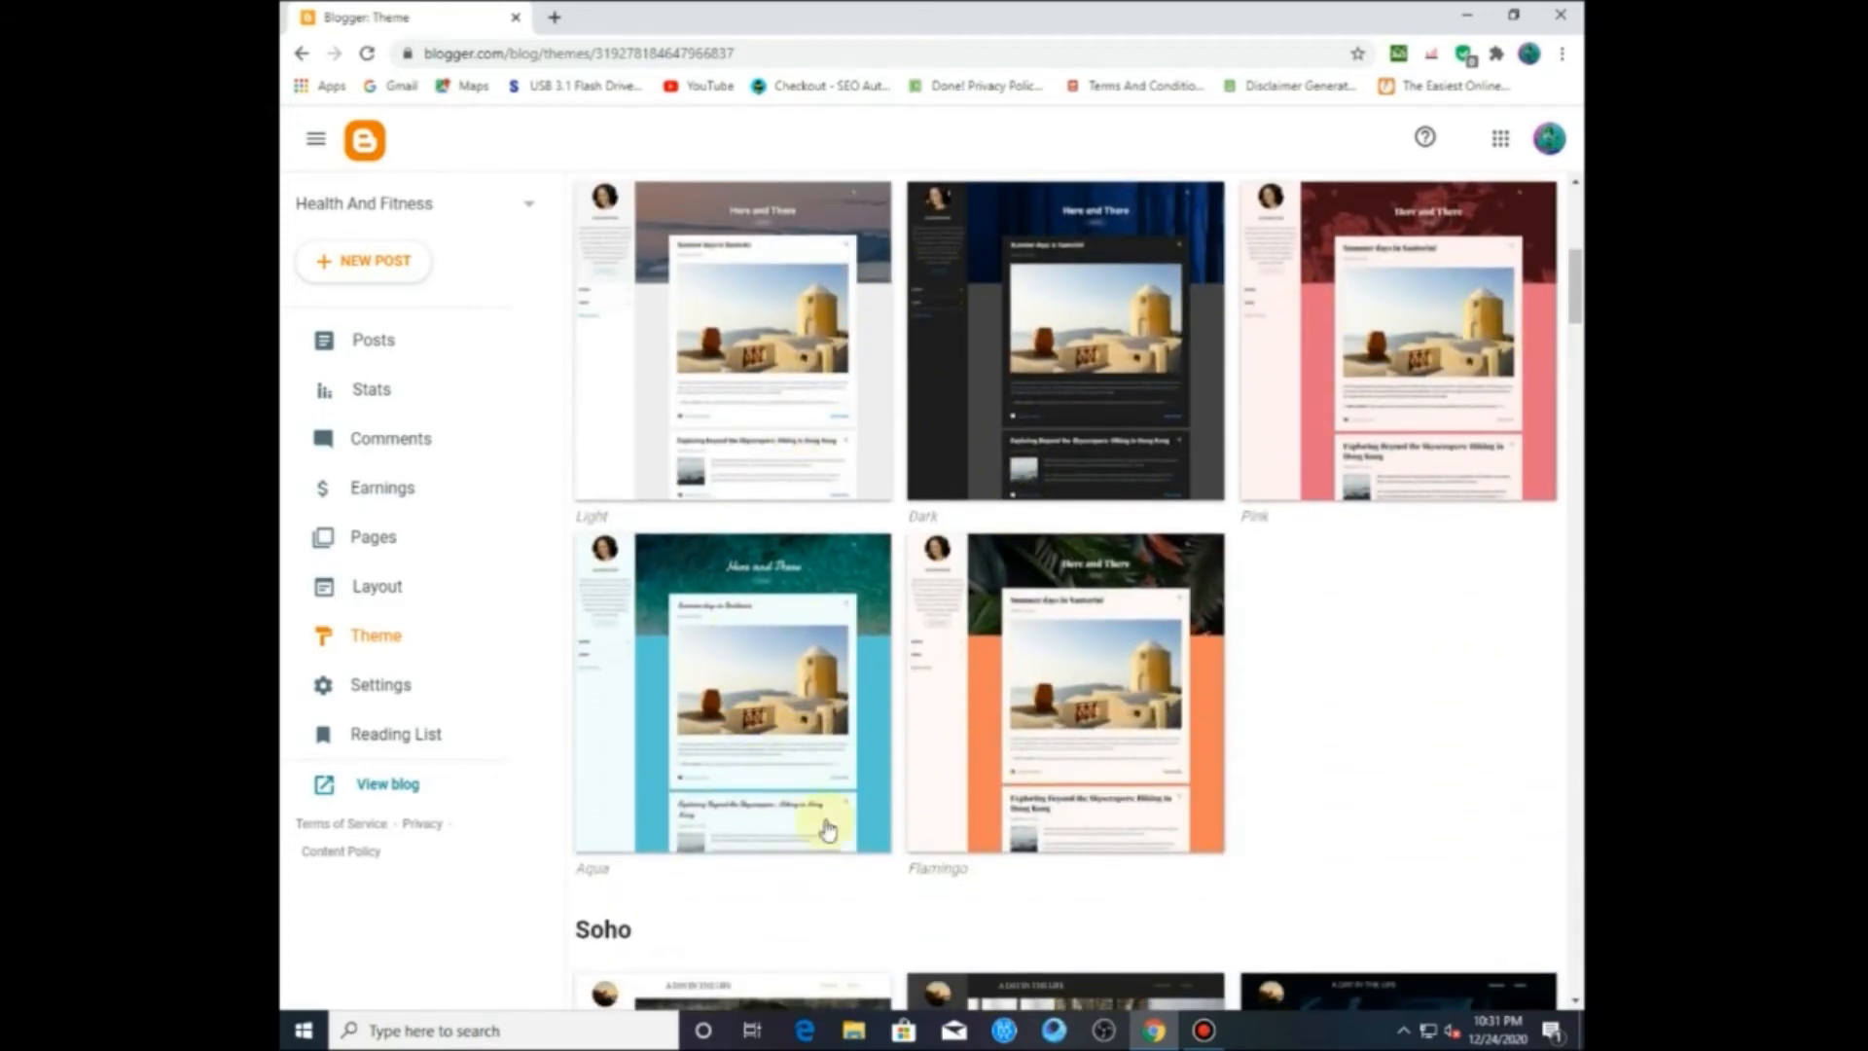
scroll(1071, 486, down, 5)
scroll(954, 672, down, 5)
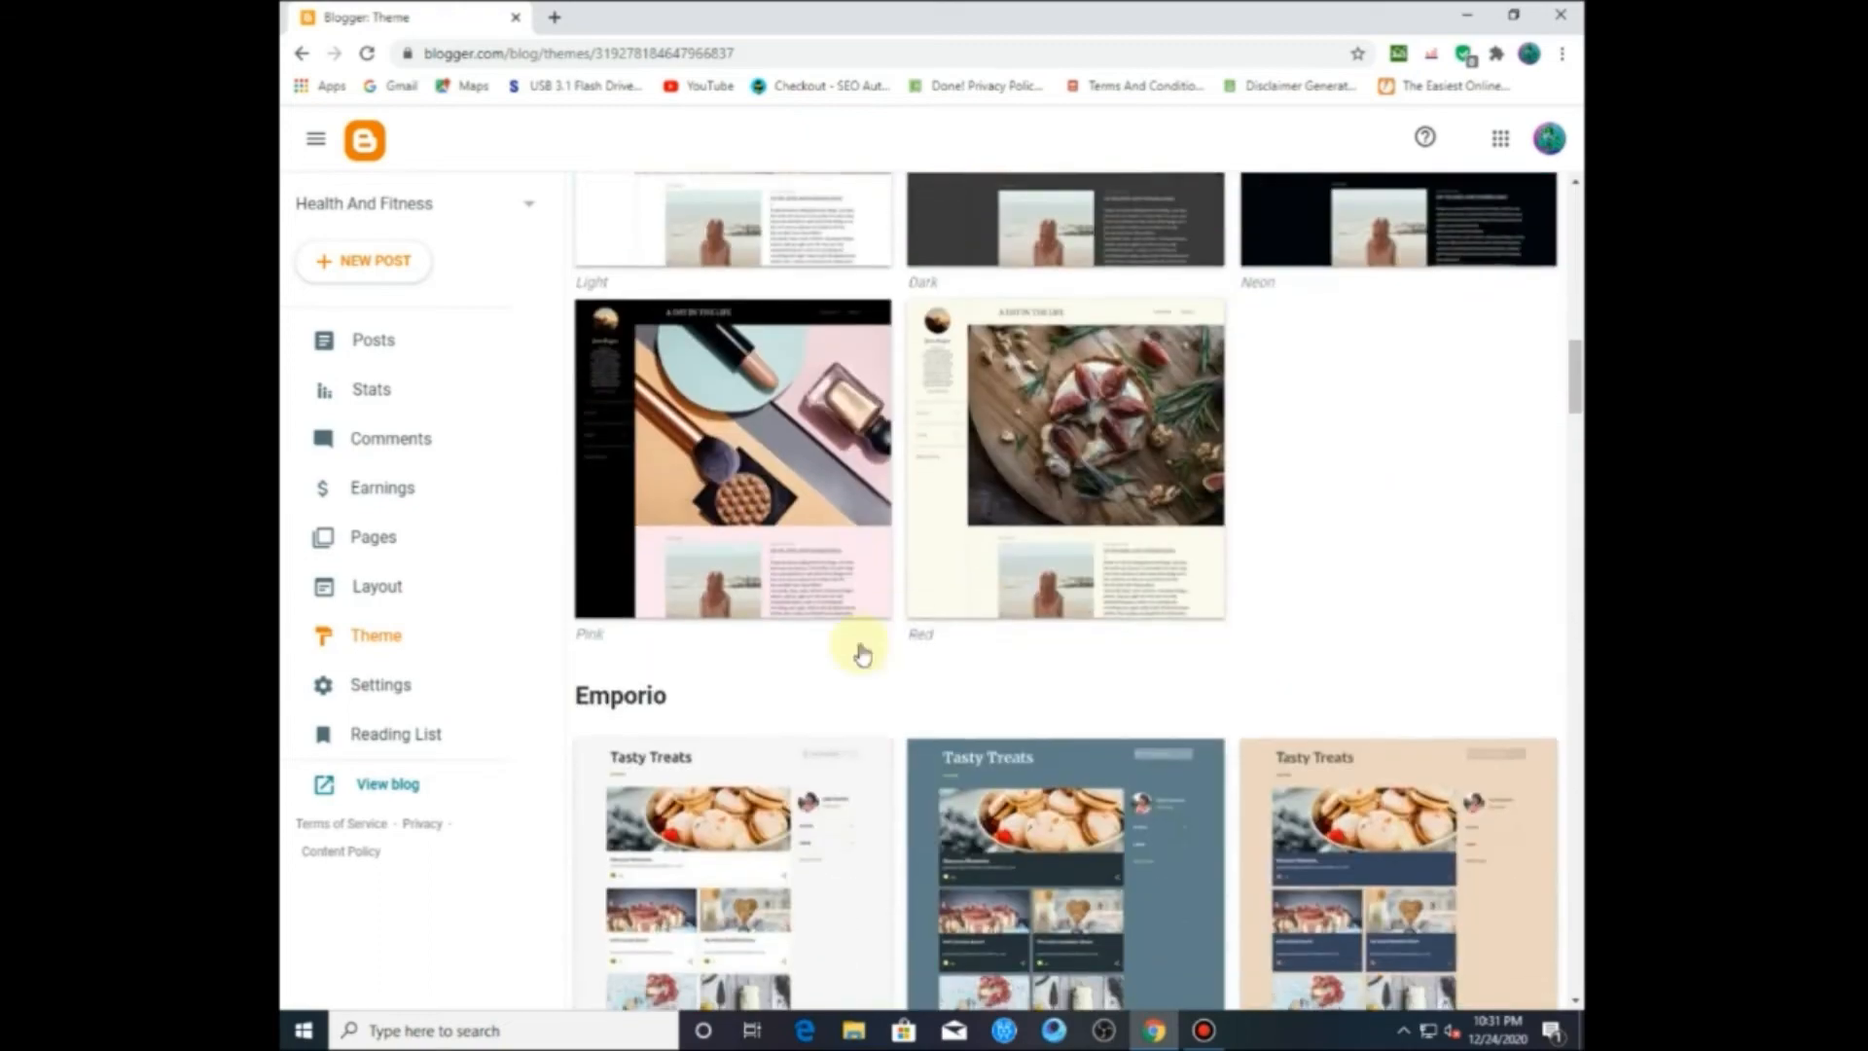
scroll(879, 680, down, 3)
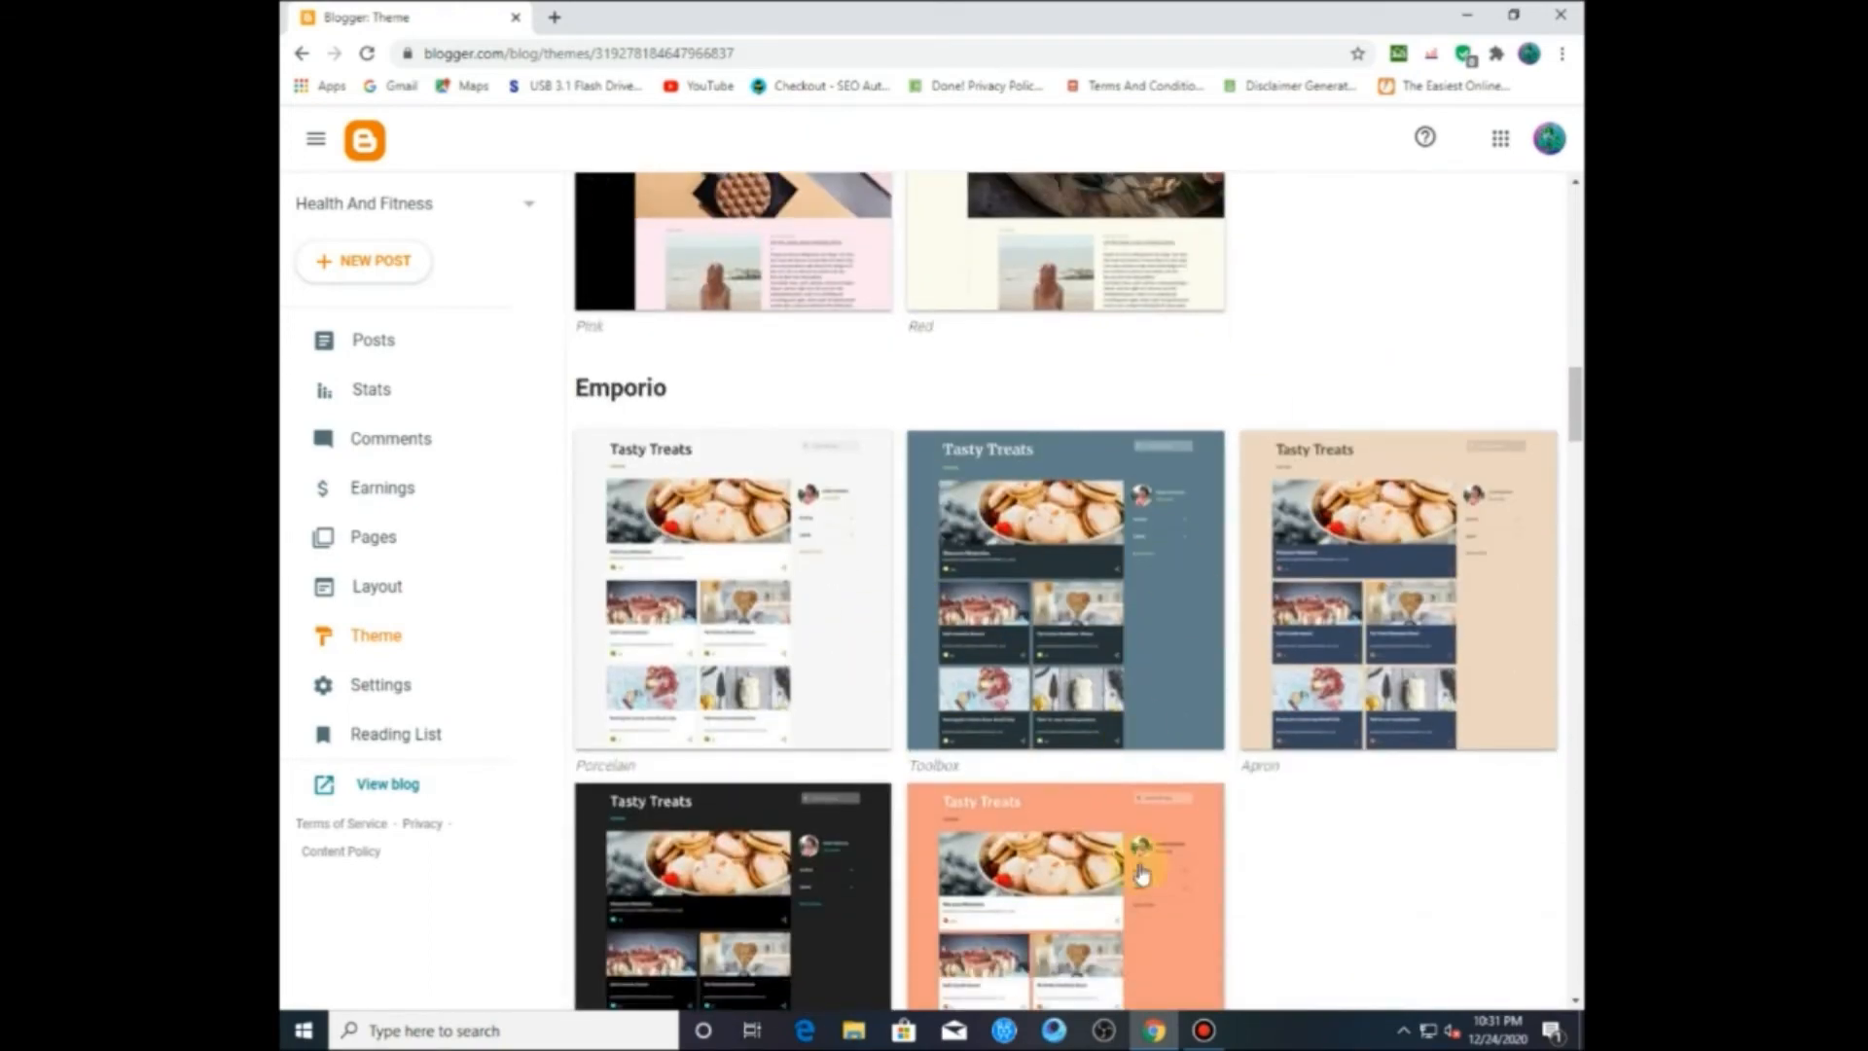
scroll(881, 472, up, 15)
scroll(996, 520, up, 5)
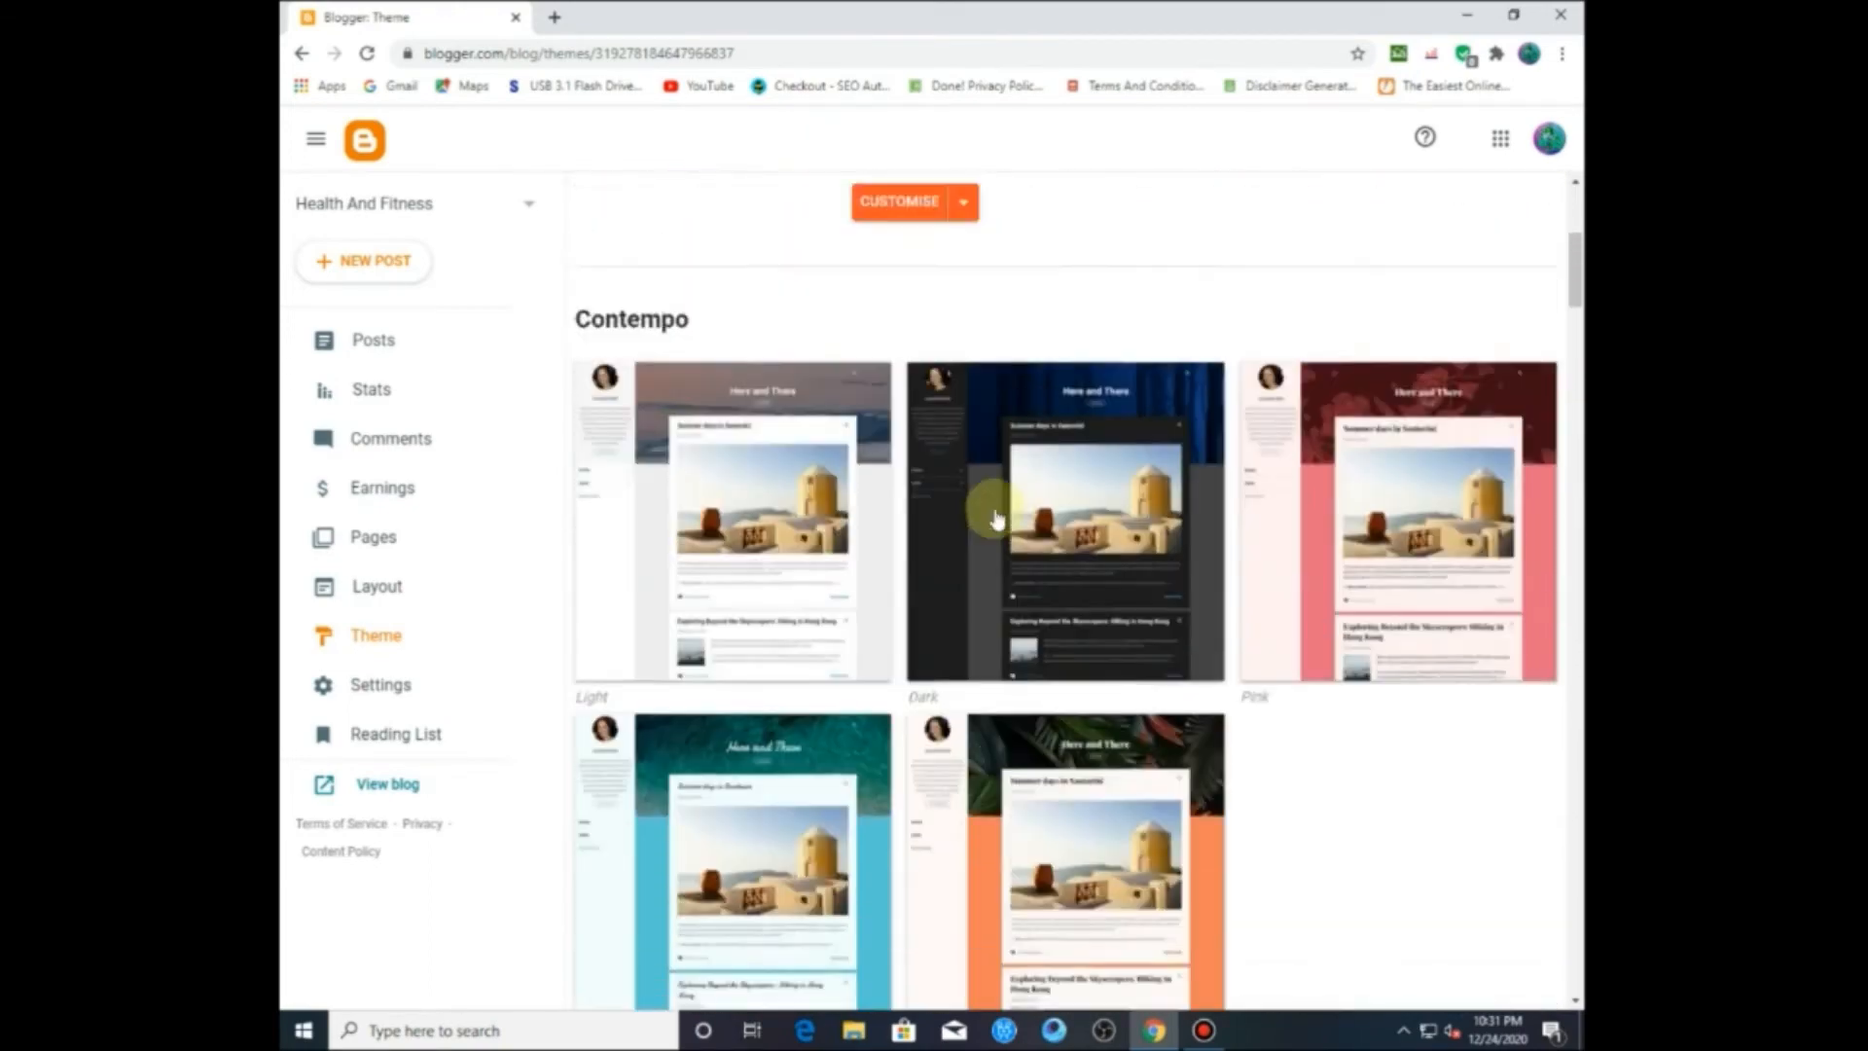
click(713, 727)
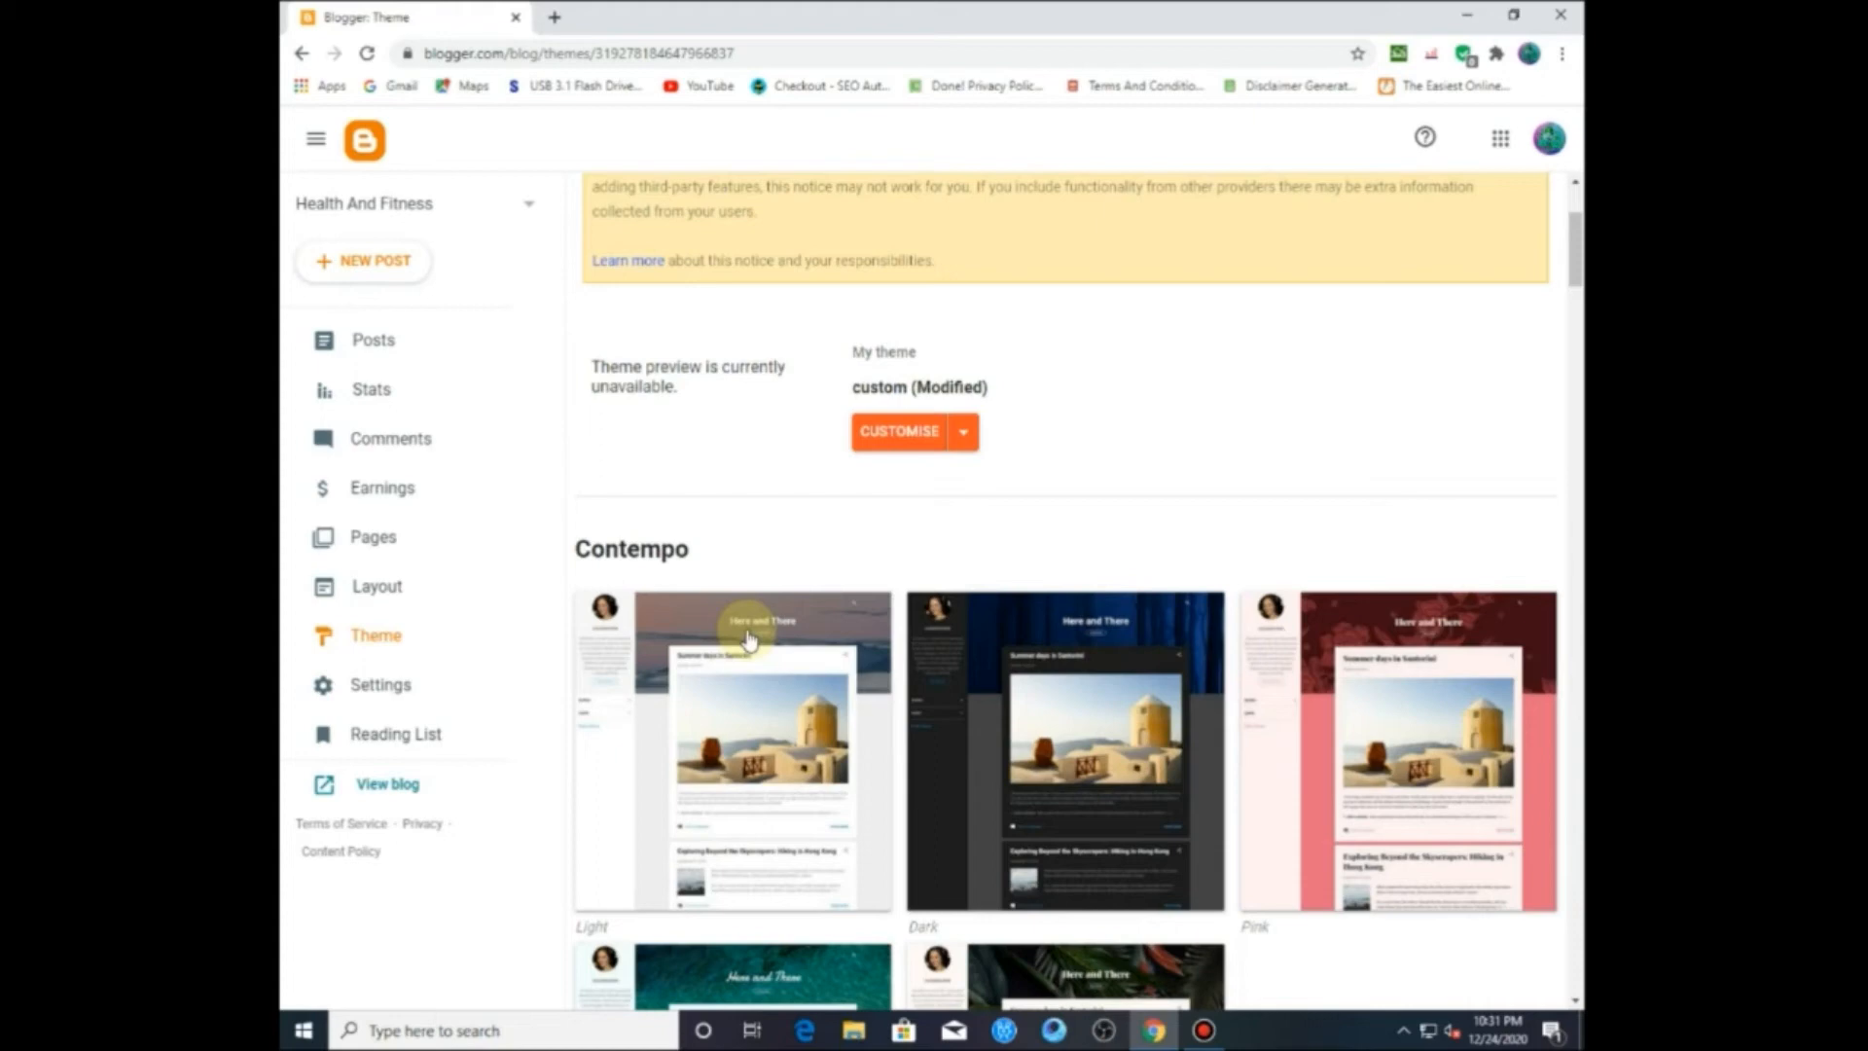
scroll(744, 650, down, 6)
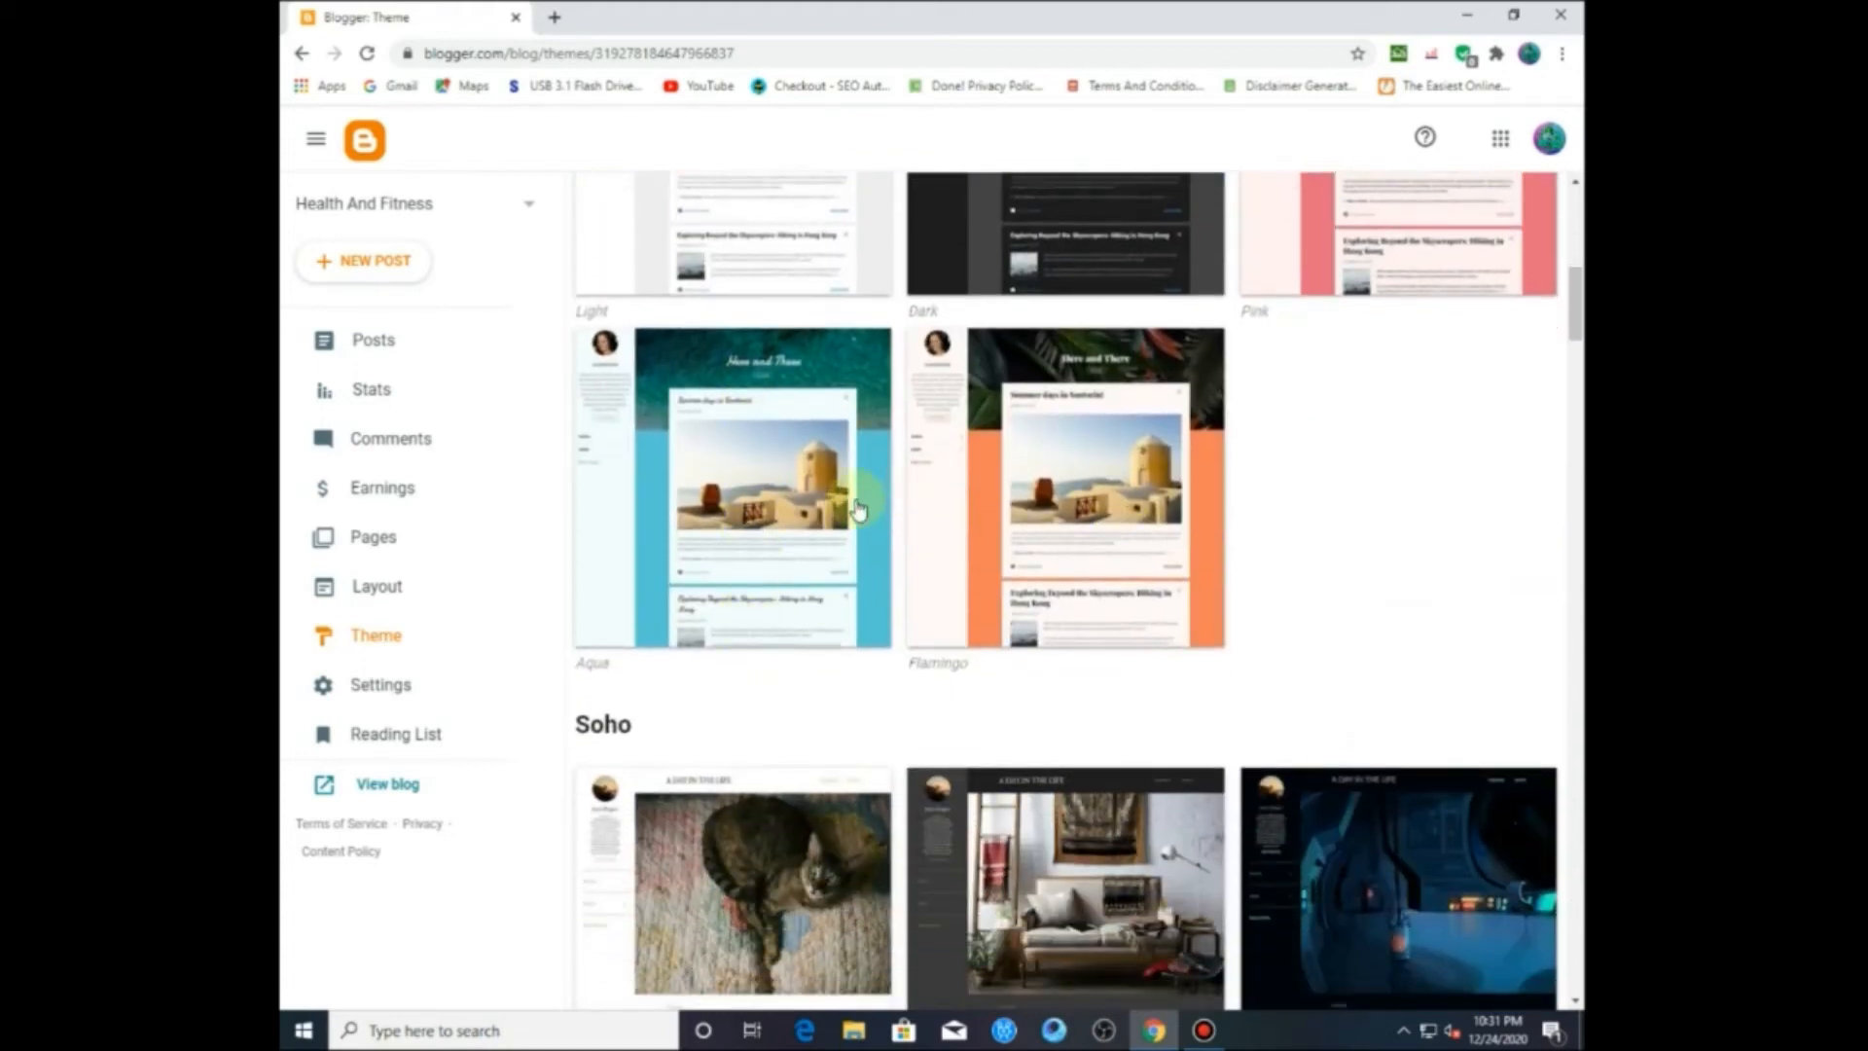
scroll(1124, 513, up, 5)
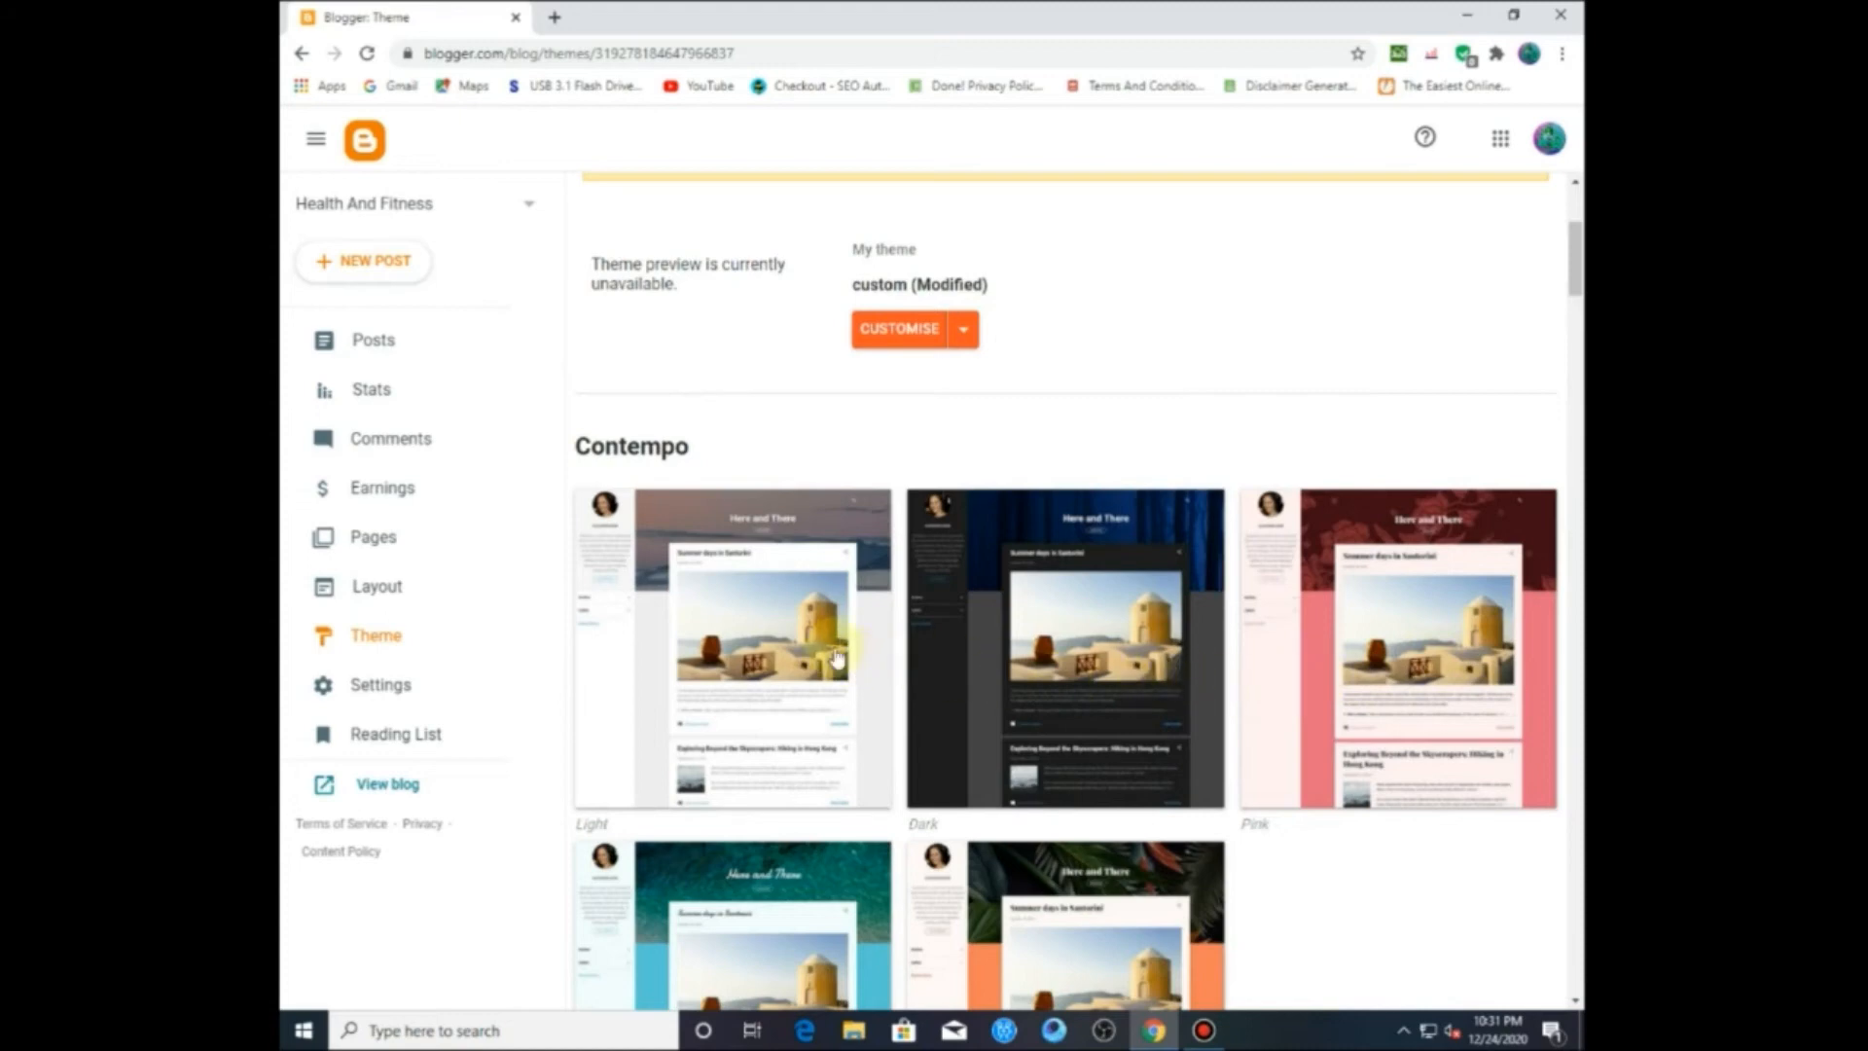
scroll(668, 370, up, 4)
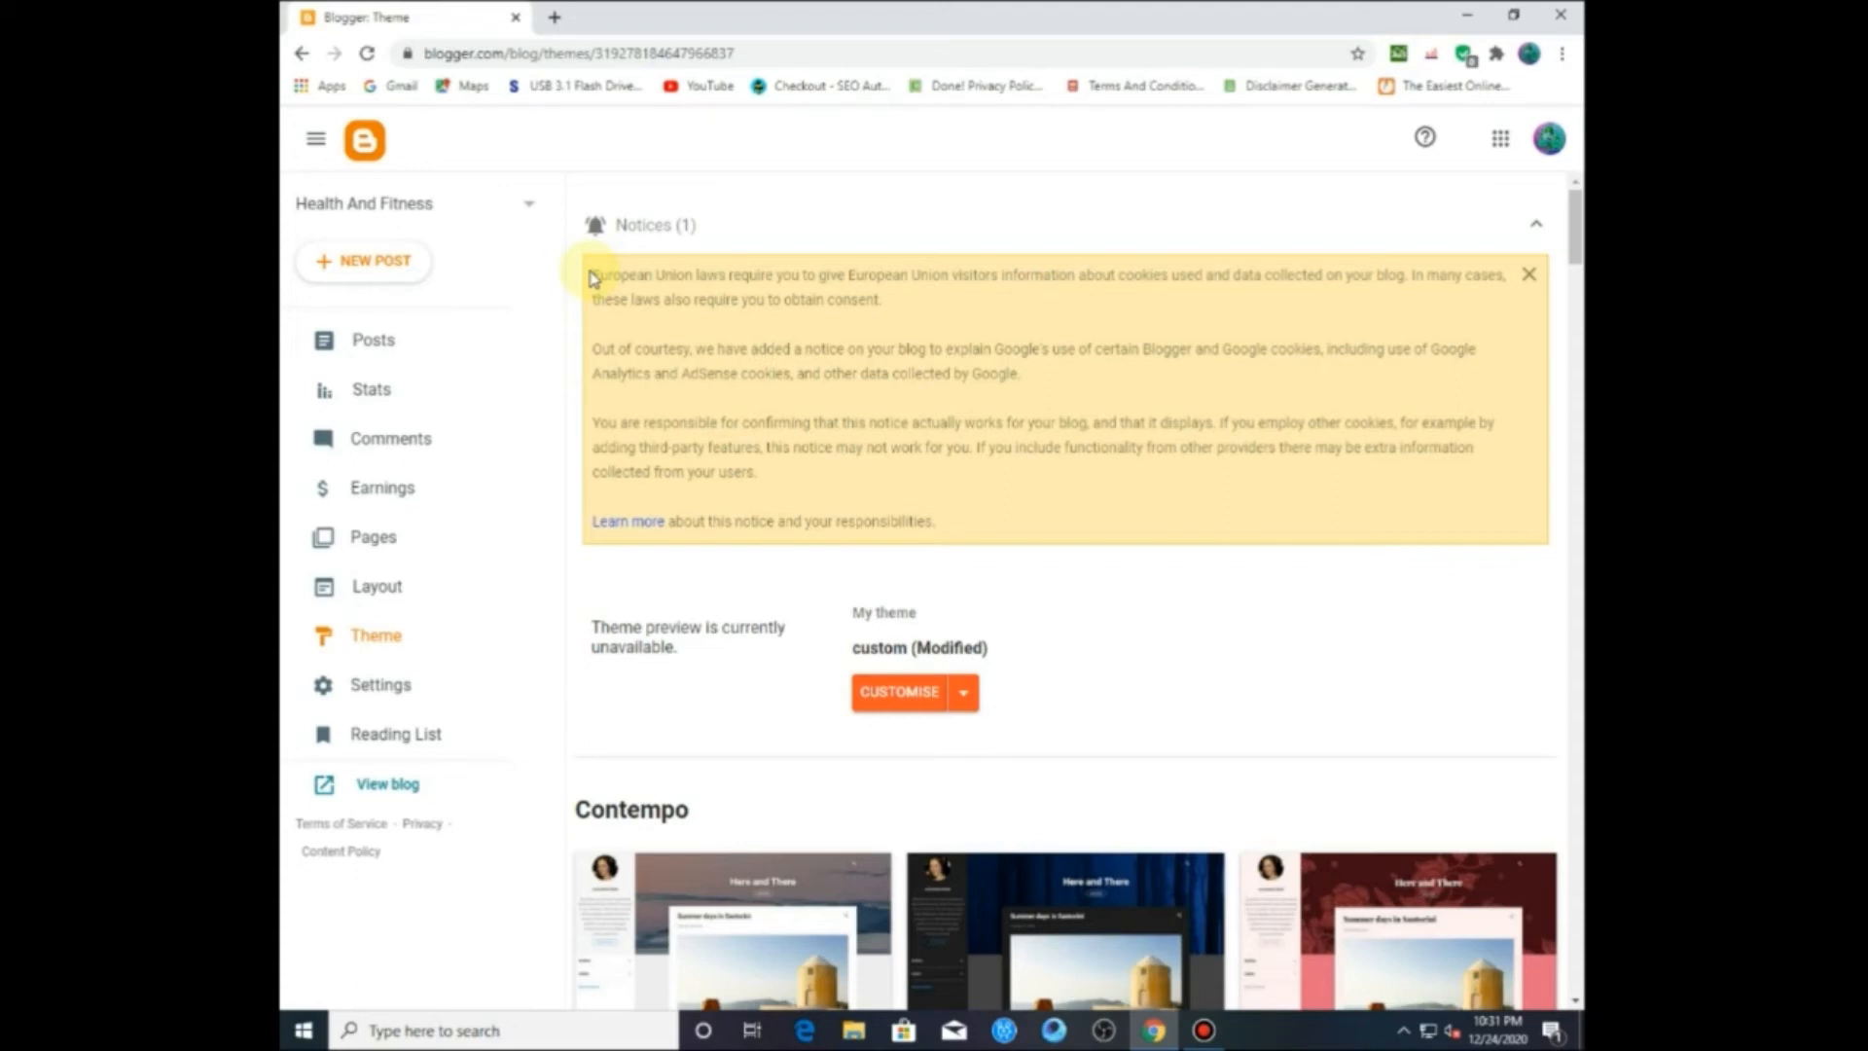
Step: Check the blog list, keep Health And Fitness selected, and go to Earnings
click(511, 206)
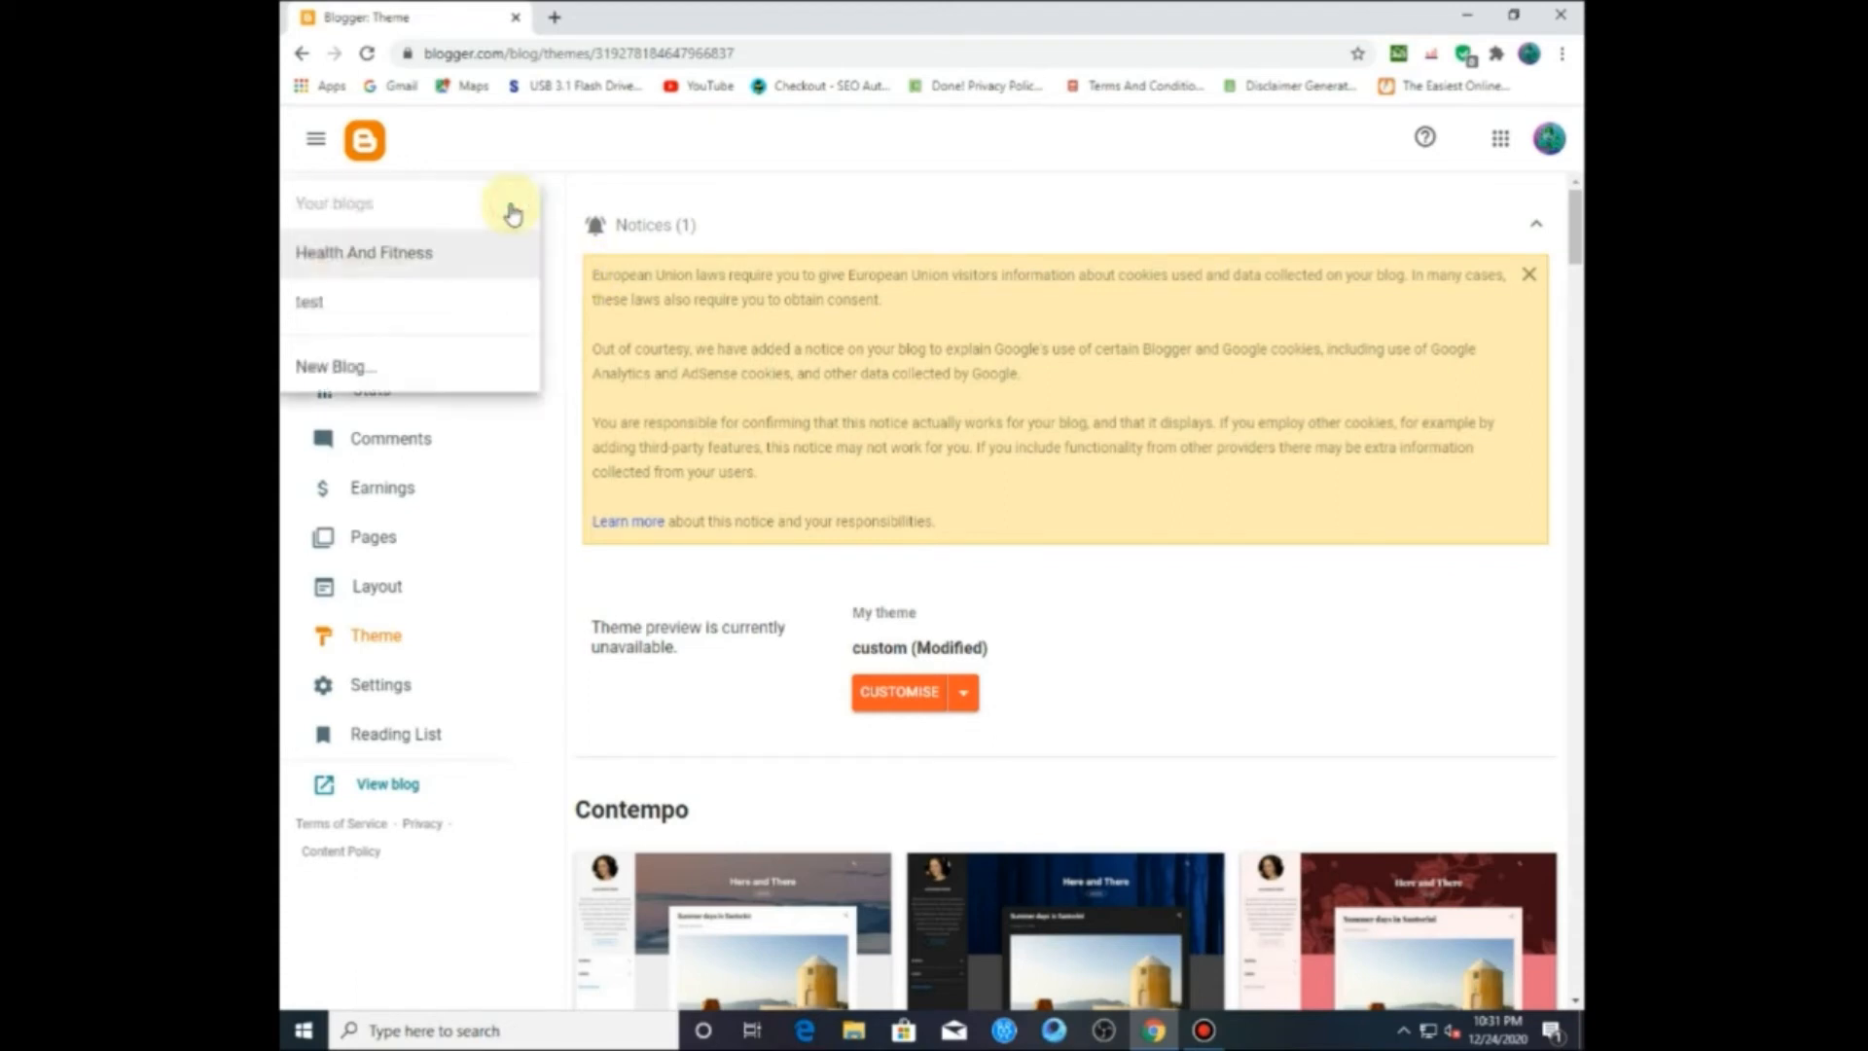
click(567, 185)
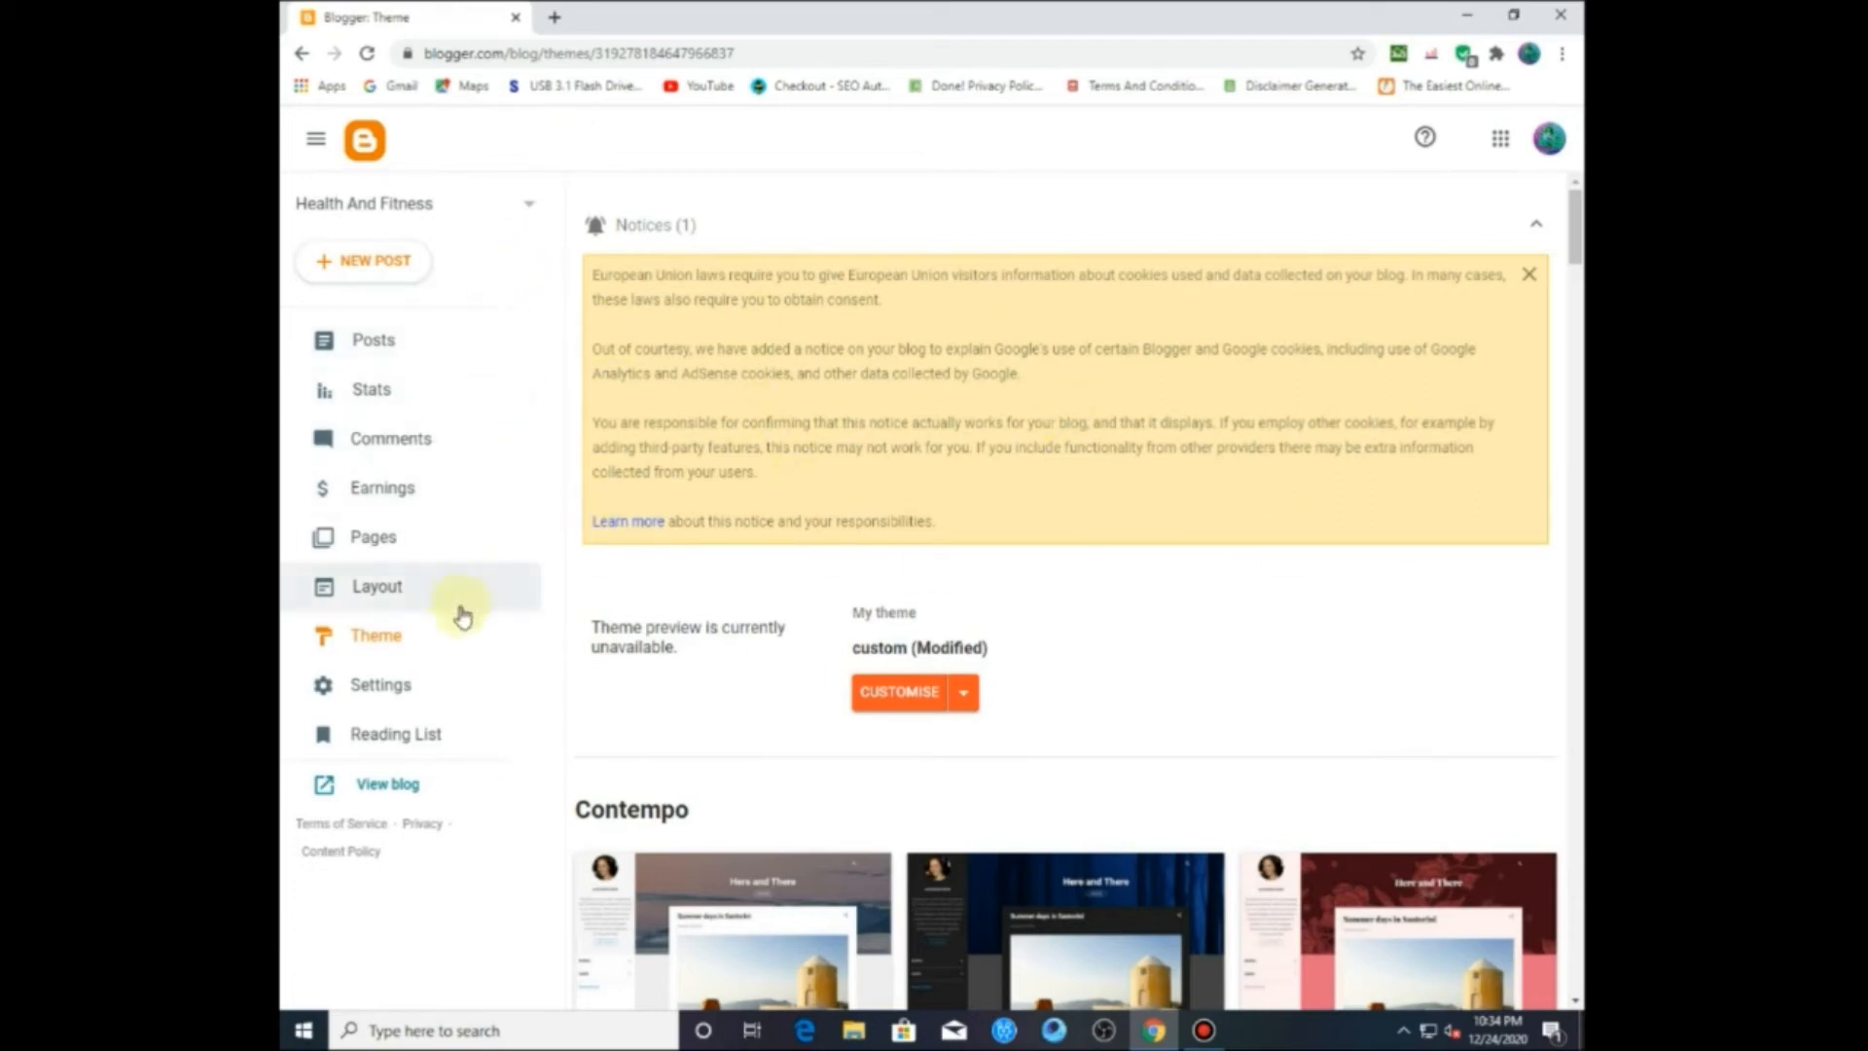
click(357, 496)
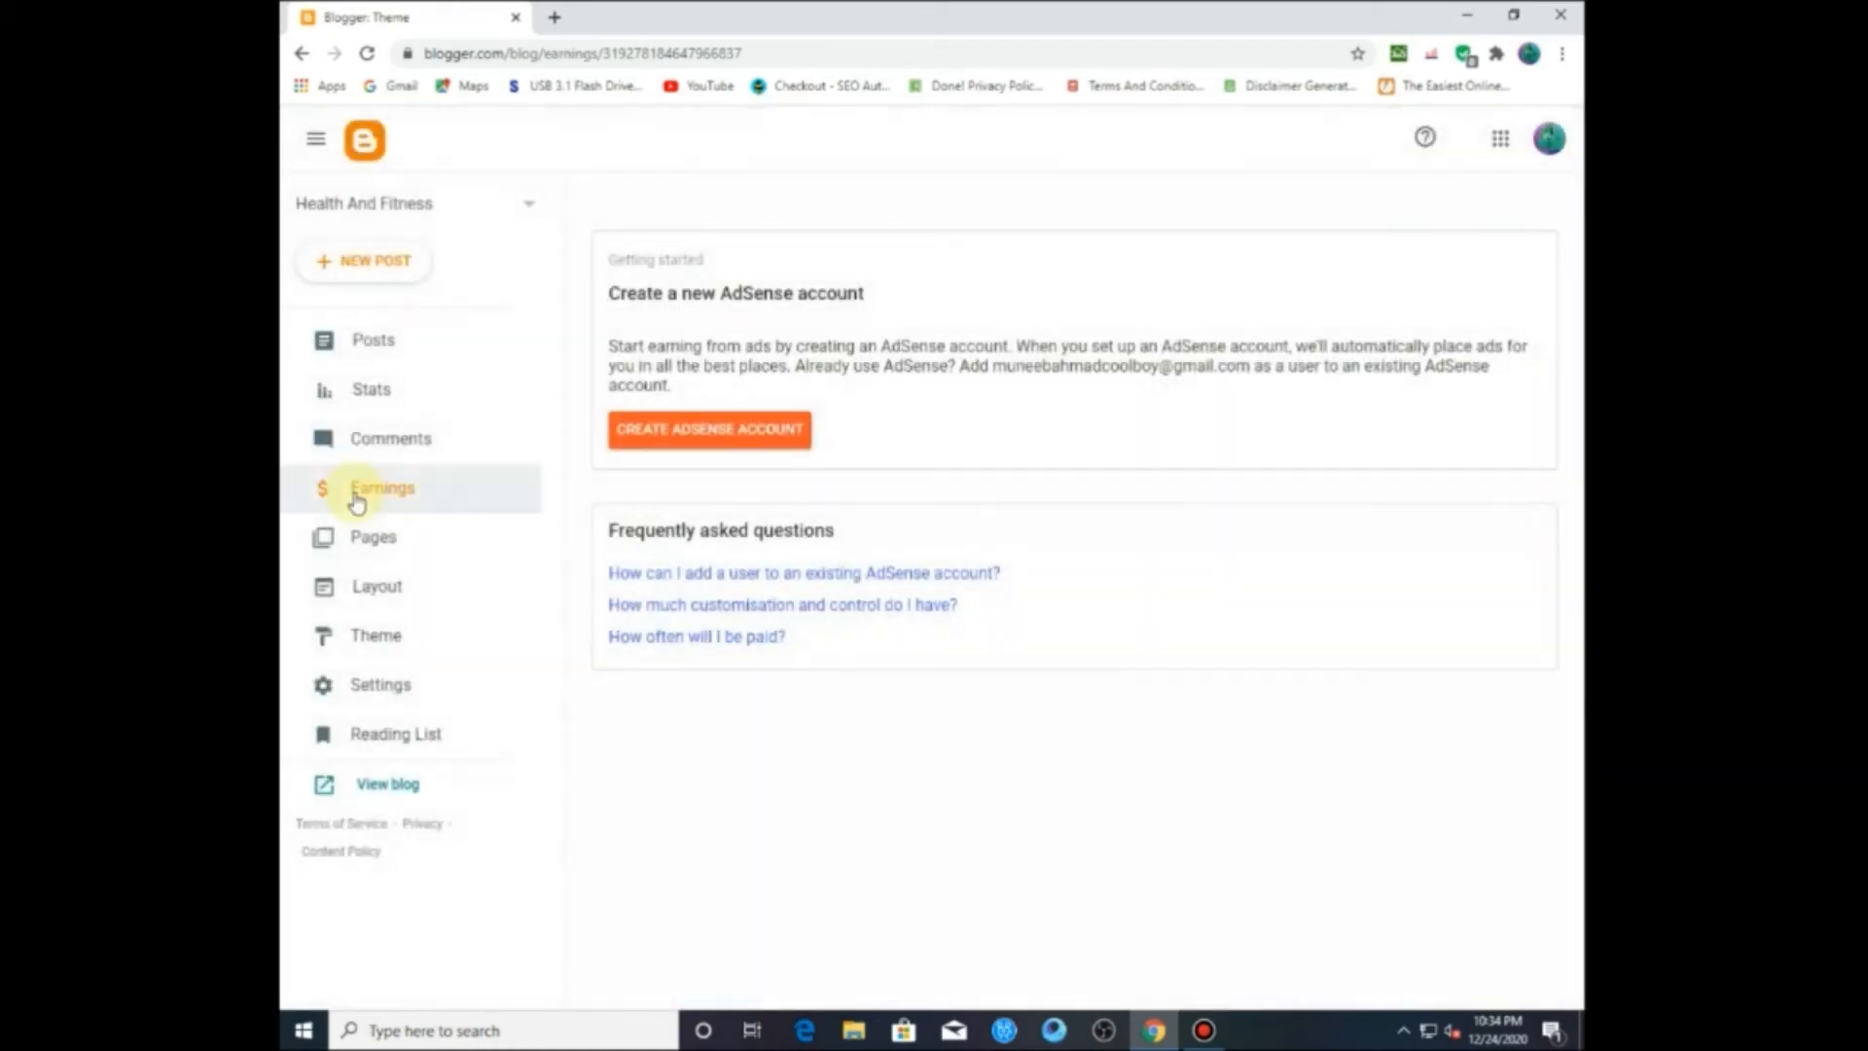
Step: Scroll down and highlight the Create AdSense account description, then clear the selection
scroll(857, 471, down, 1)
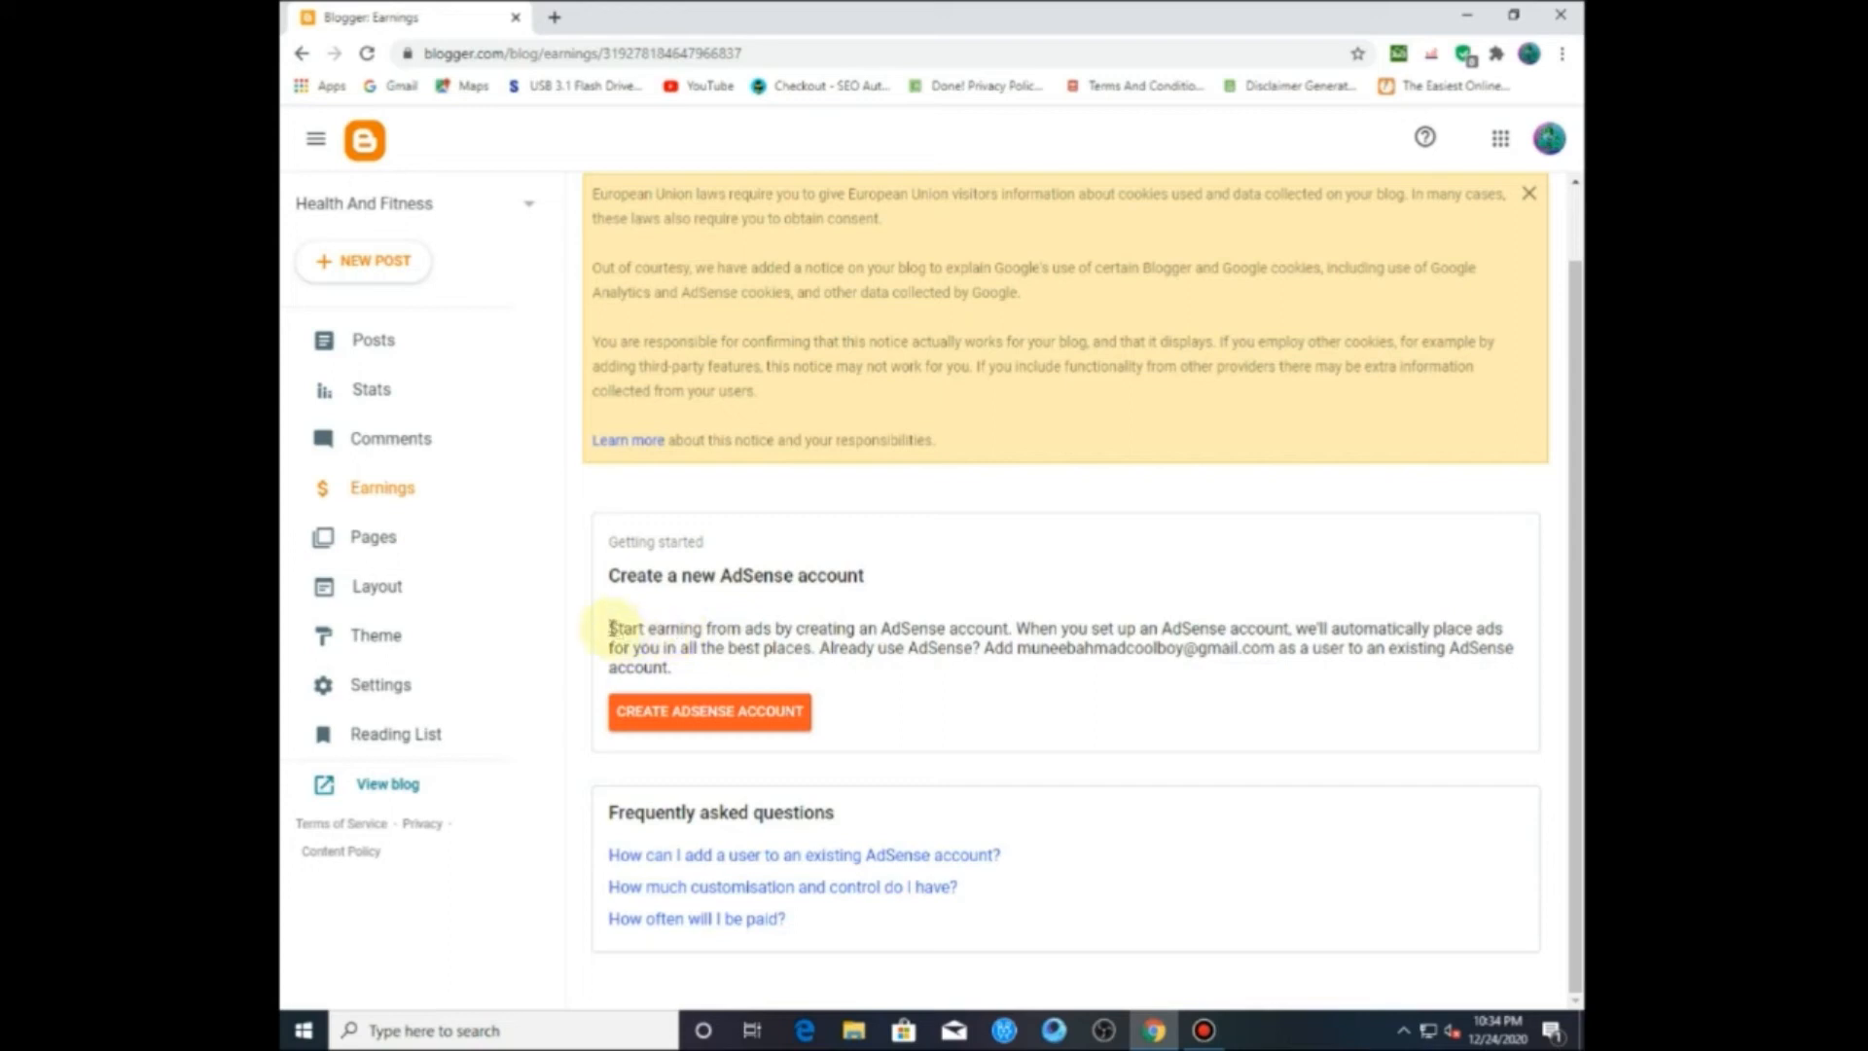
drag(610, 627, 678, 675)
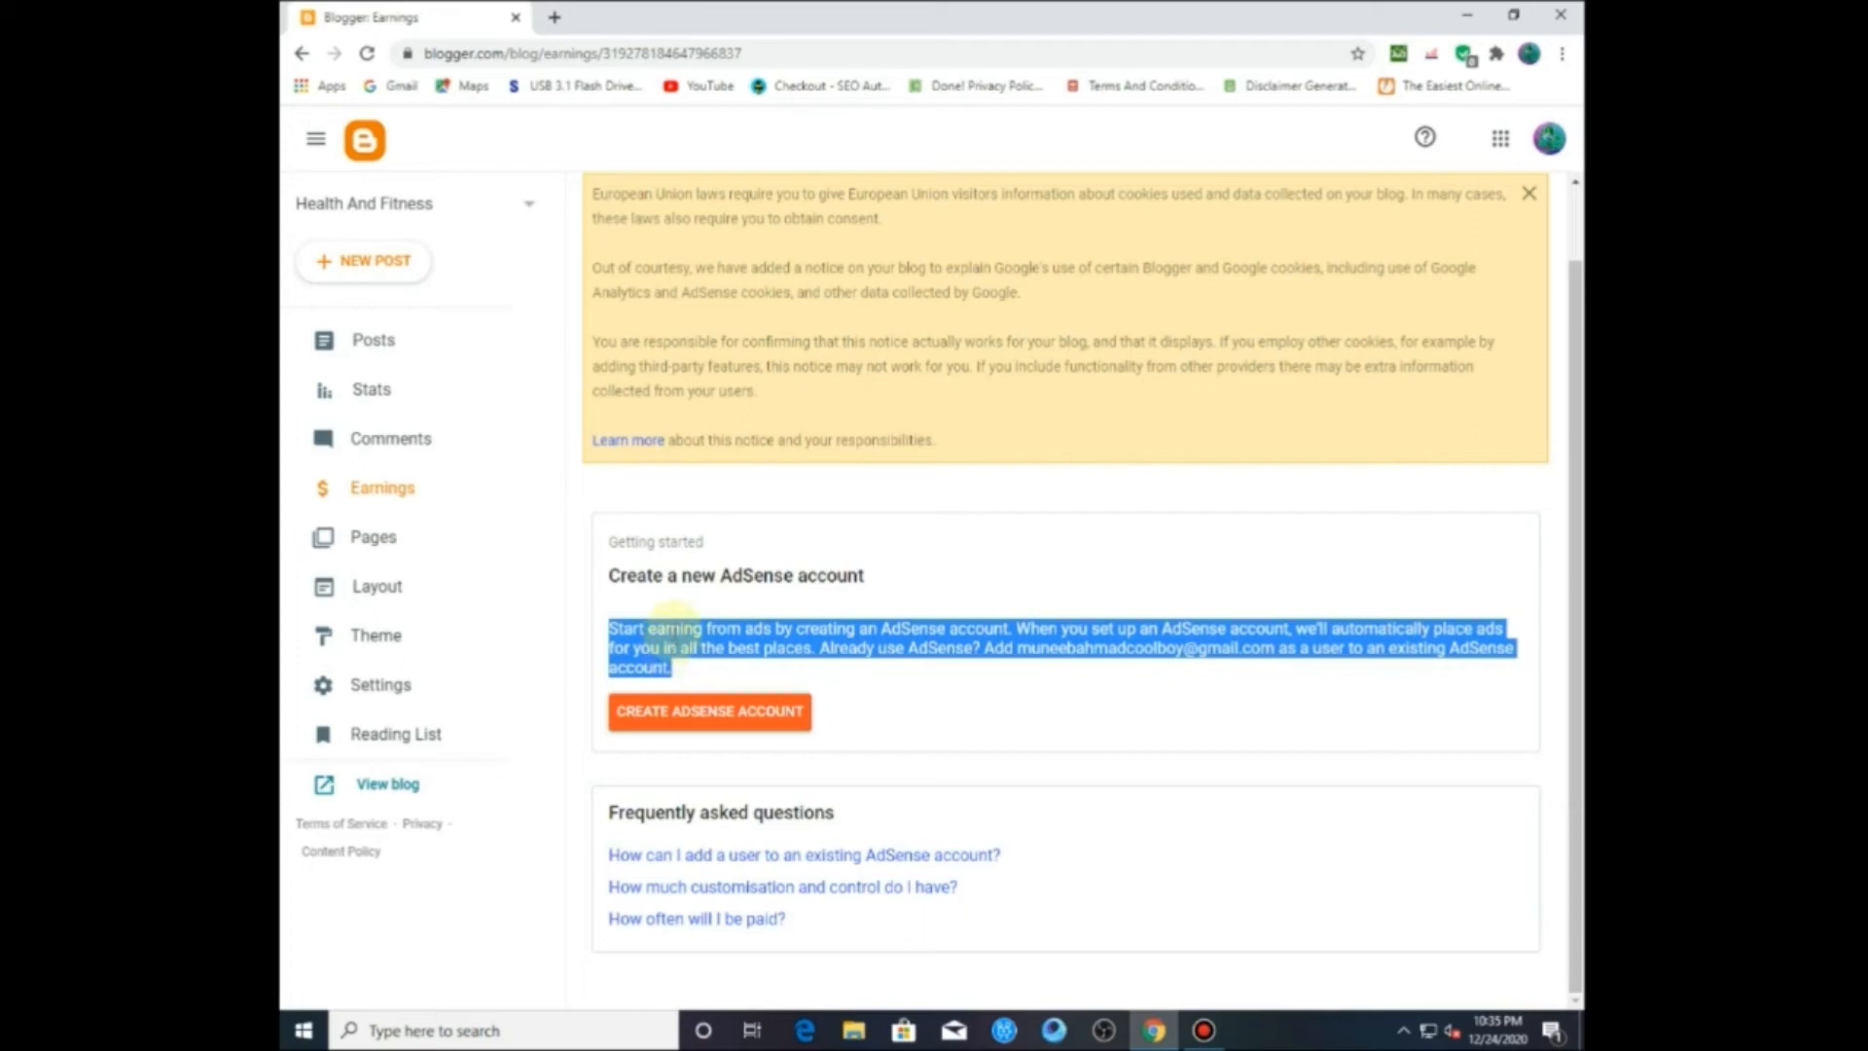
click(675, 630)
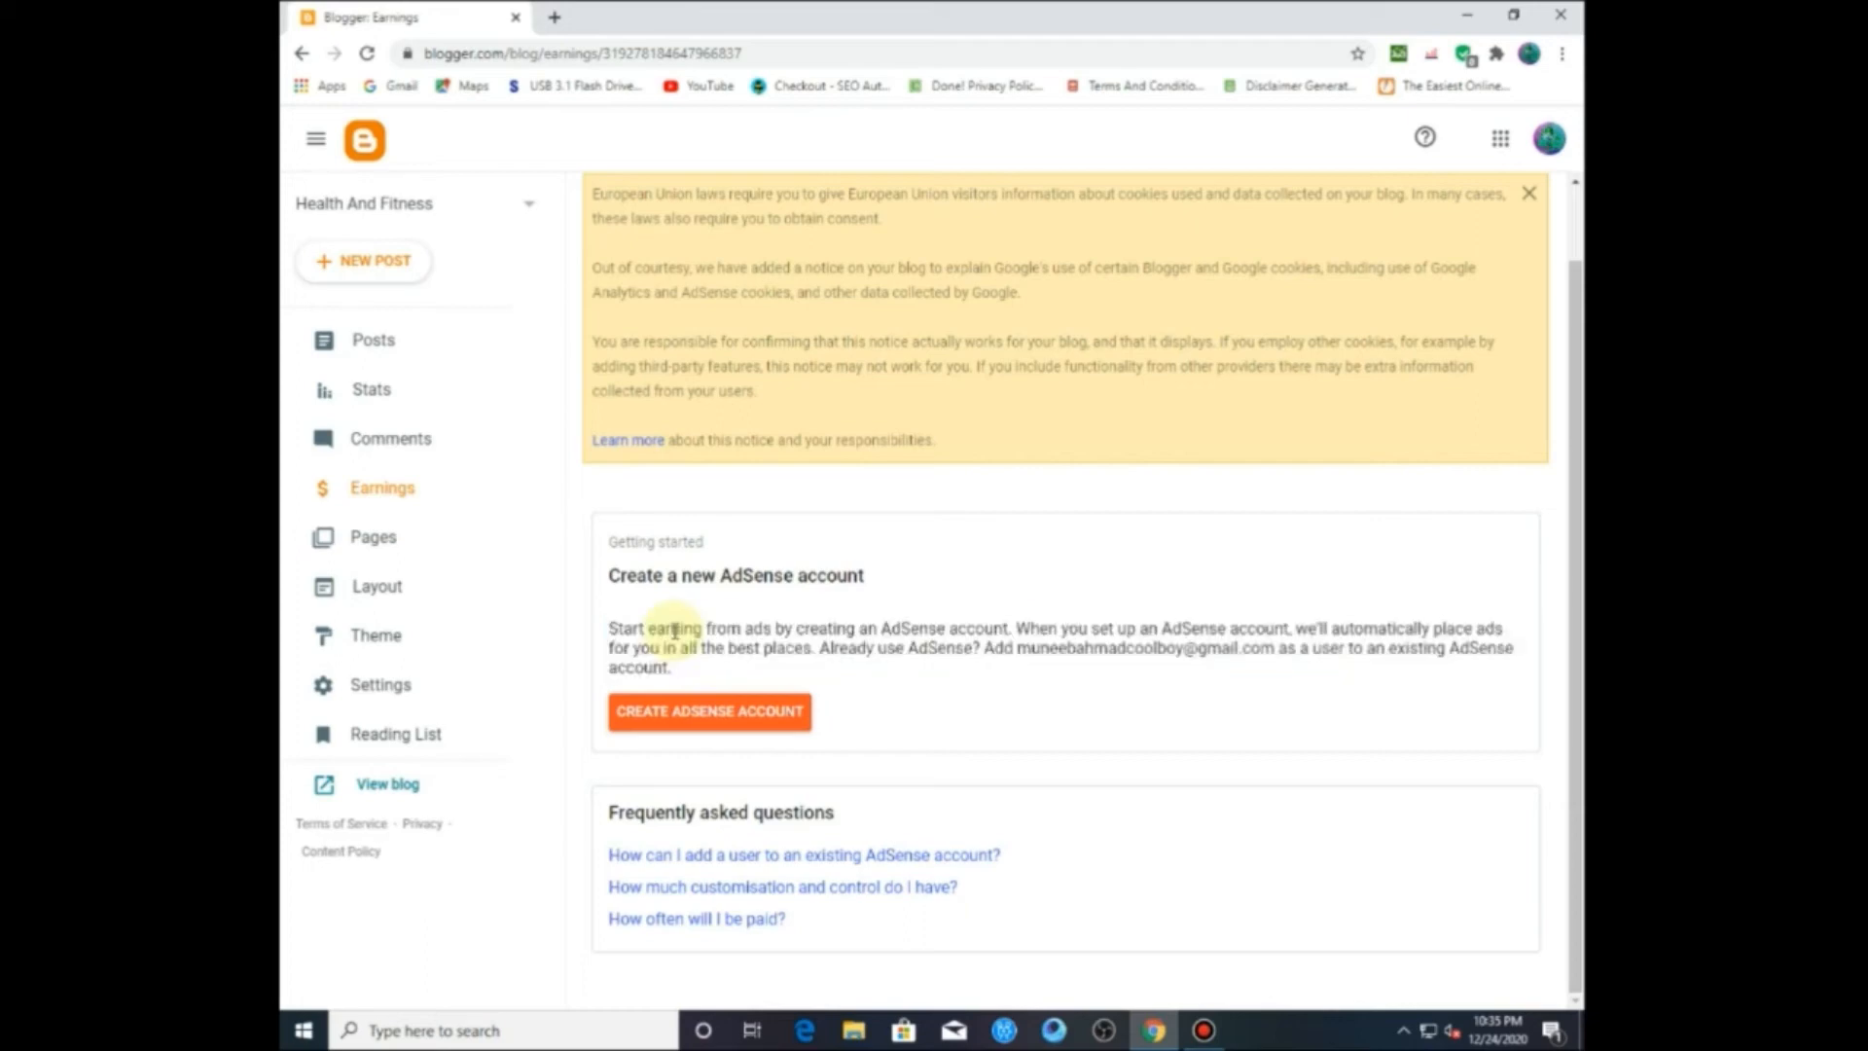